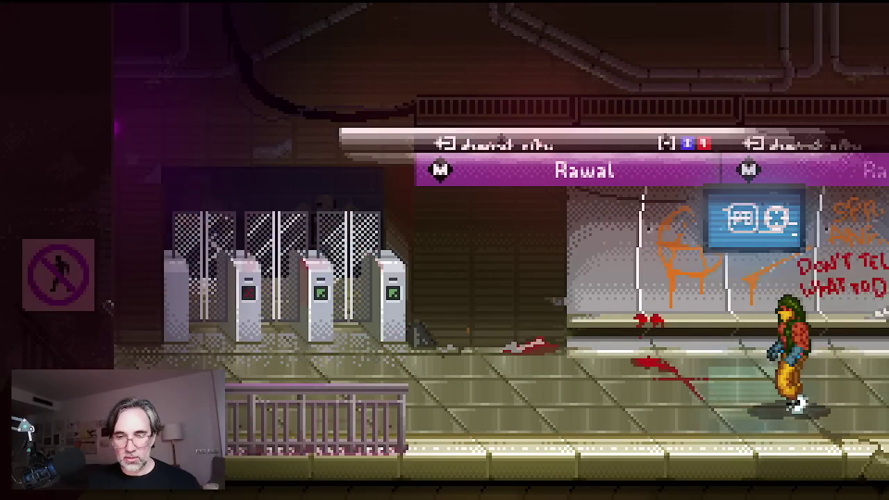
# Leave the current stage for the main menu and check the Options screen before returning.
pyautogui.press('Escape')
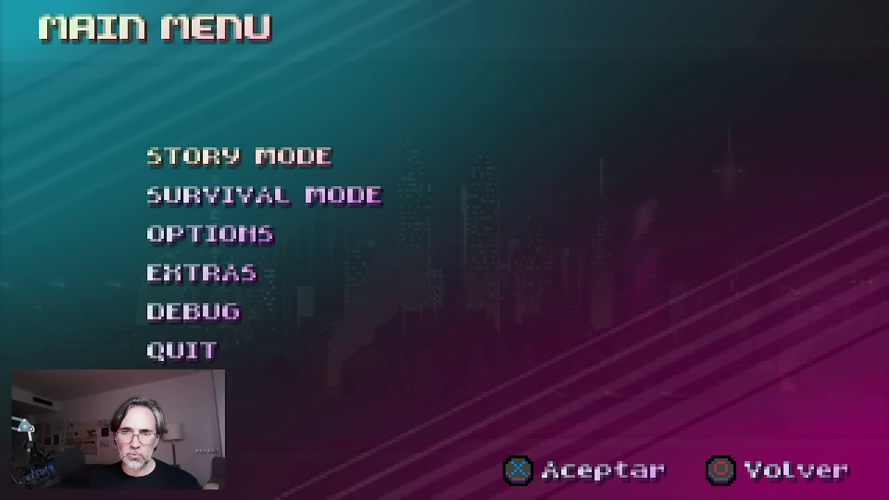
pyautogui.press('Return')
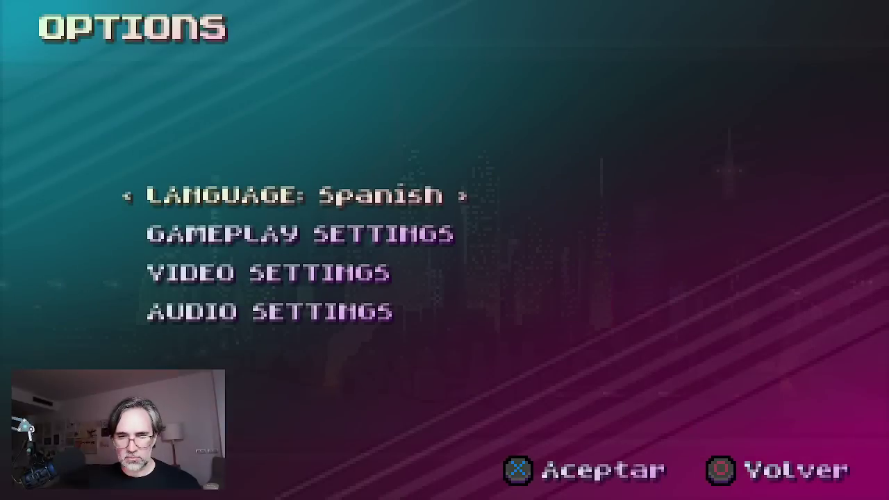
pyautogui.press('Escape')
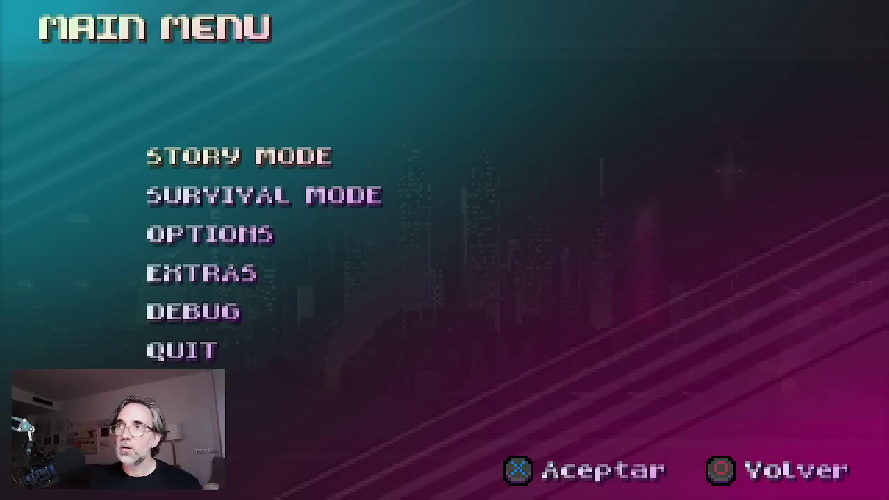
# Start Story Mode with Kashy as the playable character and enter Stage 1.
pyautogui.press('Return')
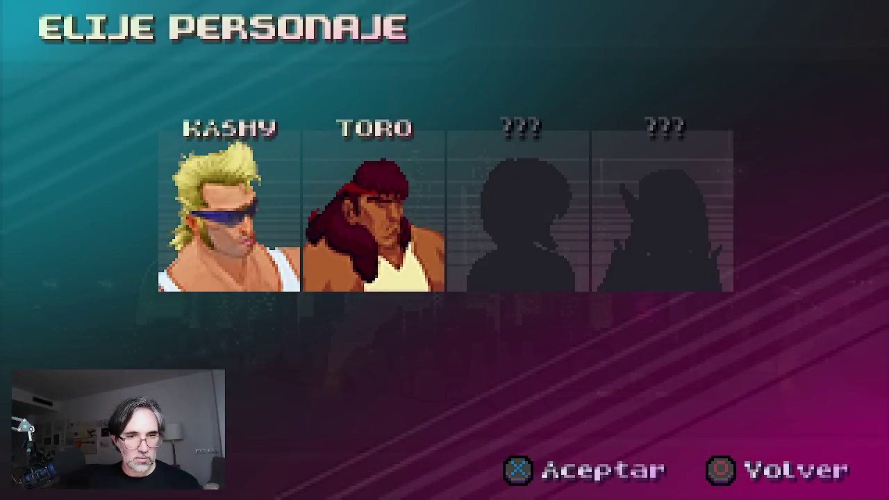
pyautogui.press('Return')
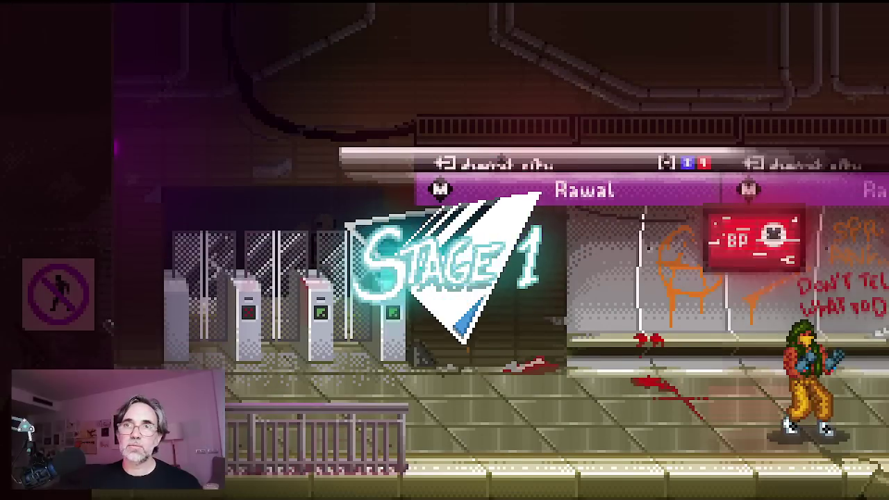
pyautogui.press('Left')
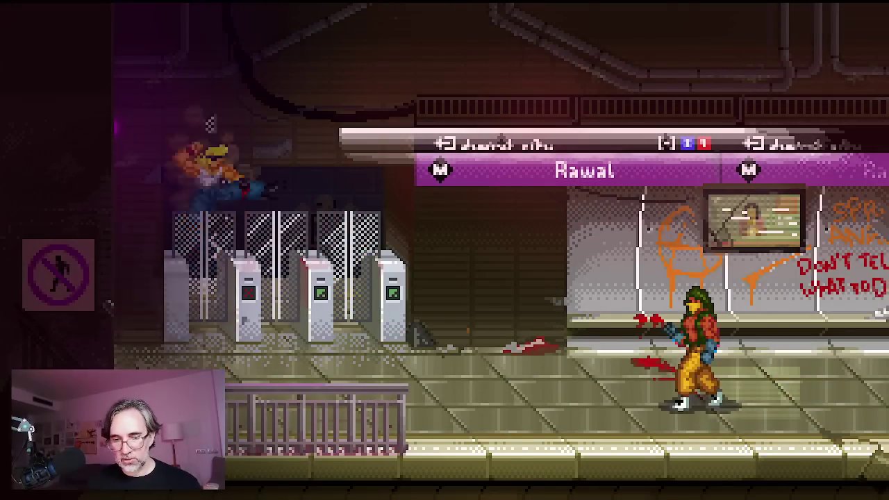
# Advance Kashy from the turnstiles and knock out the first Snow enemy by the bench with a punch combo.
pyautogui.press('Right')
pyautogui.press('Right')
pyautogui.press('space')
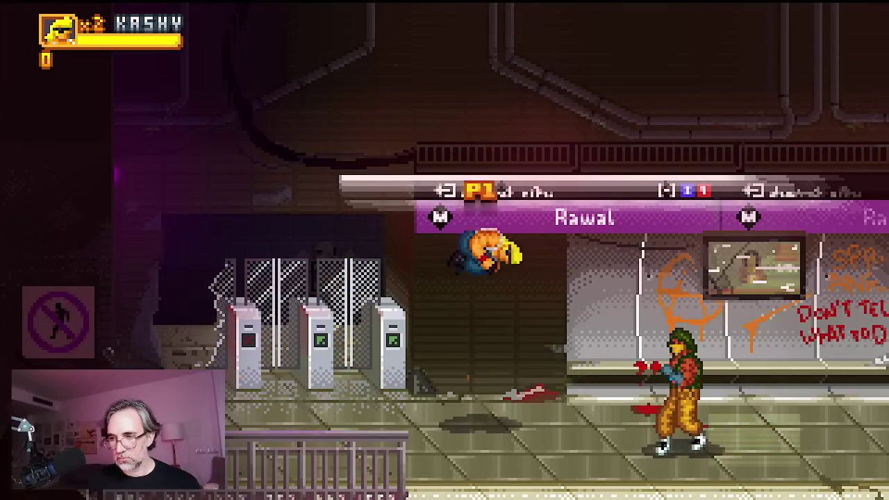
pyautogui.press('Right')
pyautogui.press('x')
pyautogui.press('x')
pyautogui.press('x')
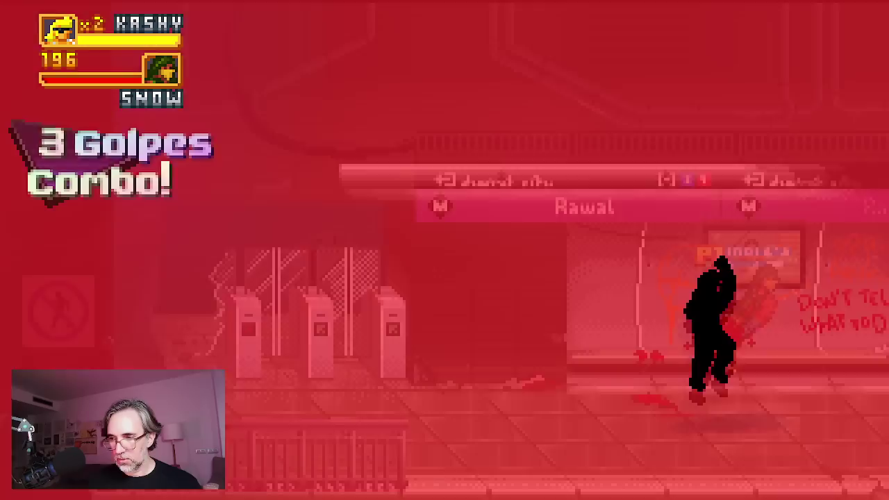
# Move on past the litter bin with jump attacks and strike the Snow and Moha enemies near the vending machine.
pyautogui.press('space')
pyautogui.press('Right')
pyautogui.press('space')
pyautogui.press('x')
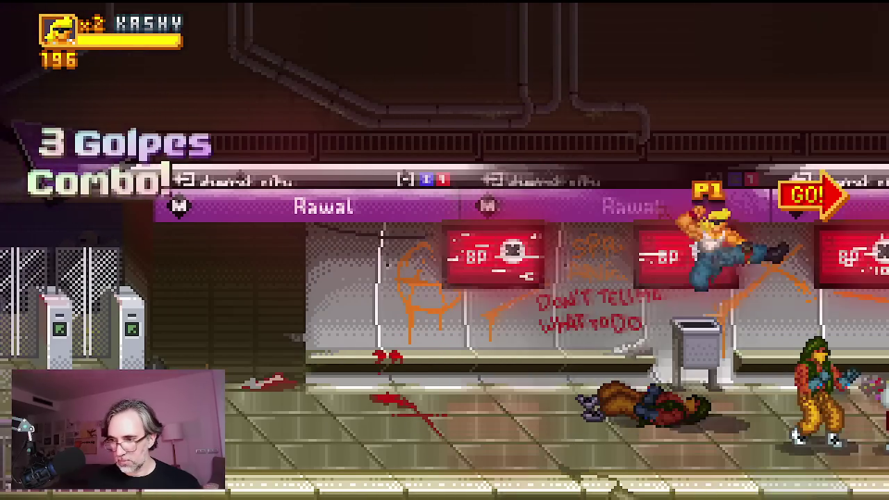
pyautogui.press('x')
pyautogui.press('x')
pyautogui.press('Right')
pyautogui.press('x')
pyautogui.press('x')
pyautogui.press('x')
pyautogui.press('x')
pyautogui.press('x')
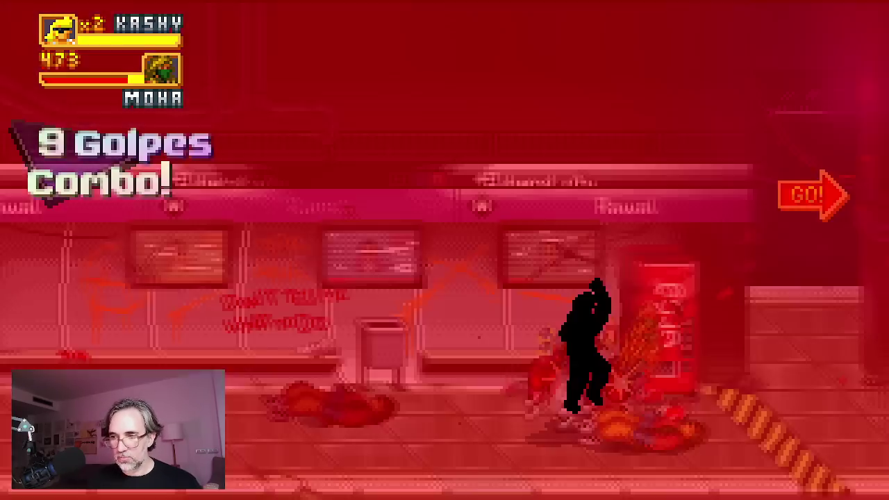
# Keep punching the Snow enemy against the vending machine to extend the combo.
pyautogui.press('x')
pyautogui.press('x')
pyautogui.press('x')
pyautogui.press('x')
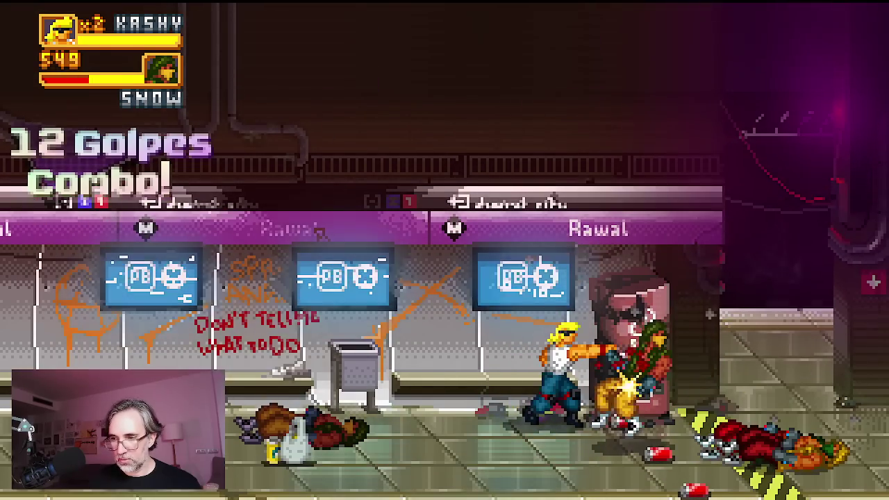
pyautogui.press('space')
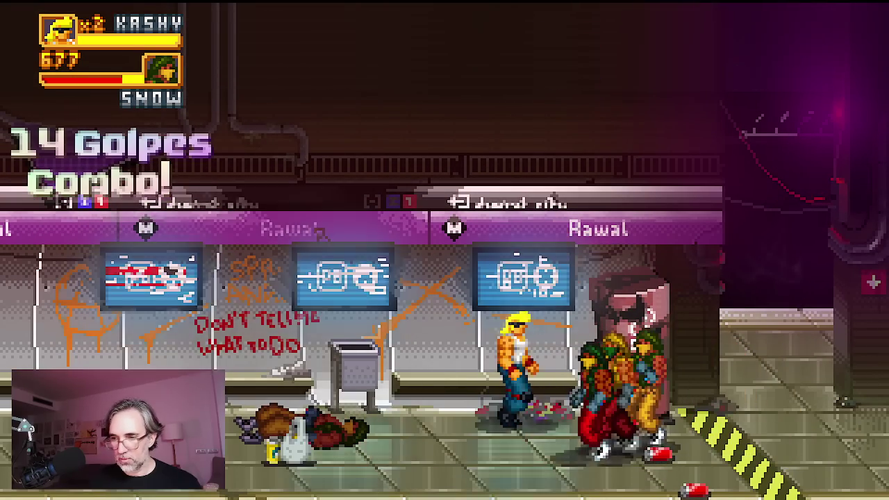
# Fight the group gathered at the vending machine, knocking down Snow and throwing back Perla.
pyautogui.press('Right')
pyautogui.press('x')
pyautogui.press('x')
pyautogui.press('x')
pyautogui.press('Left')
pyautogui.press('x')
pyautogui.press('x')
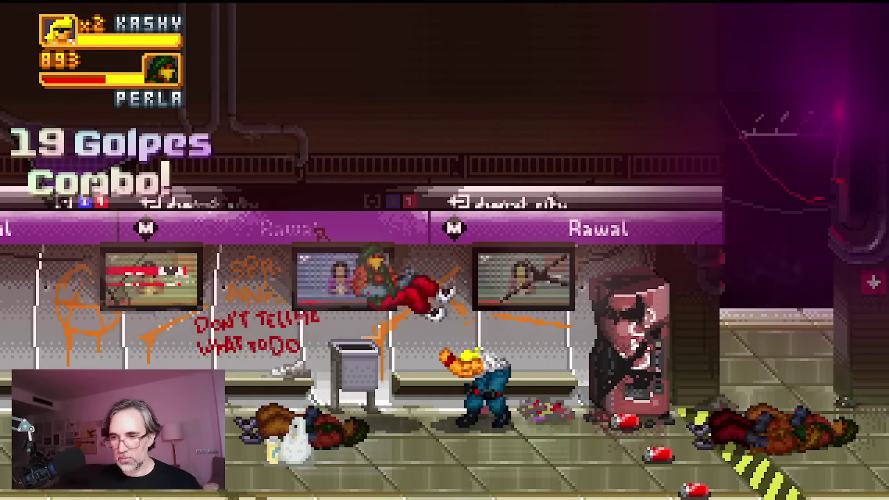
# Go back to the litter bin, finish off Perla, and return to the vending machine.
pyautogui.press('Left')
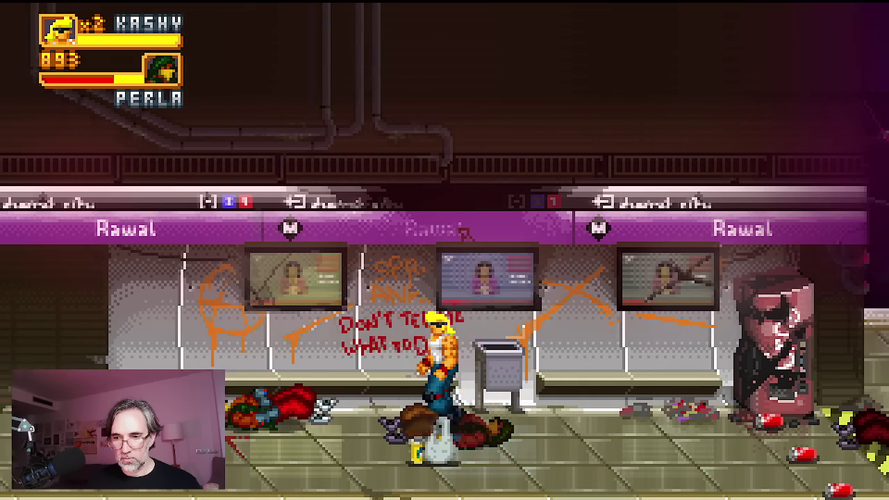
pyautogui.press('space')
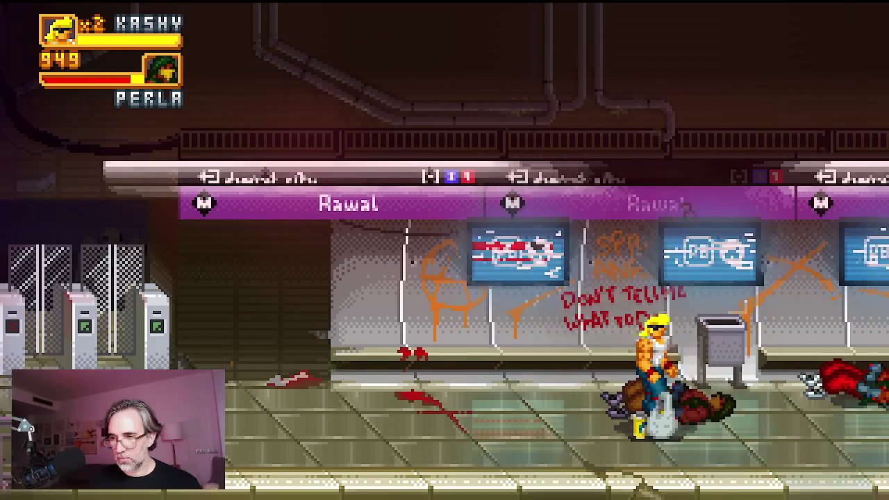
pyautogui.press('Right')
pyautogui.press('space')
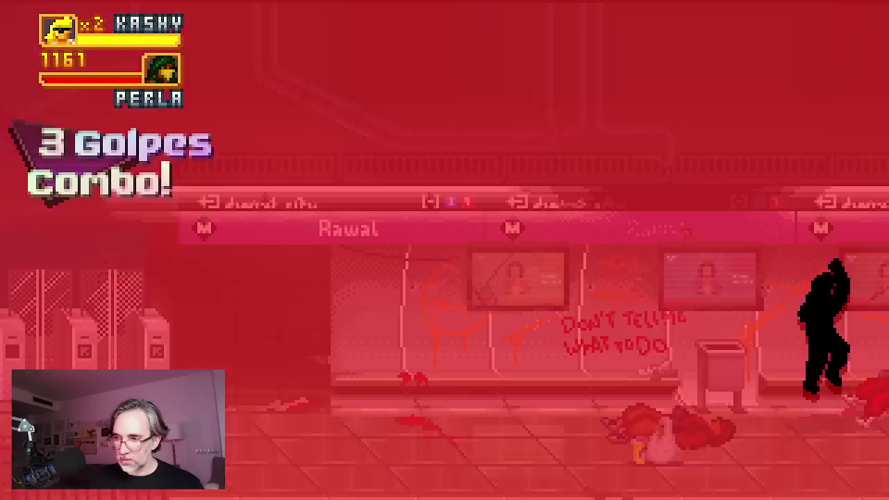
pyautogui.press('Right')
pyautogui.press('Right')
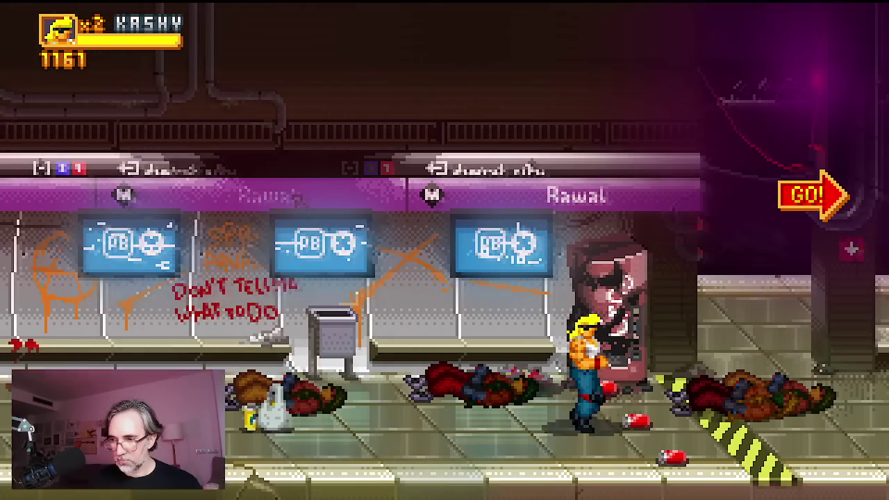
# Jump onward past the vending machine to the barred section and attack the Moha and Python enemies.
pyautogui.press('space')
pyautogui.press('x')
pyautogui.press('Right')
pyautogui.press('space')
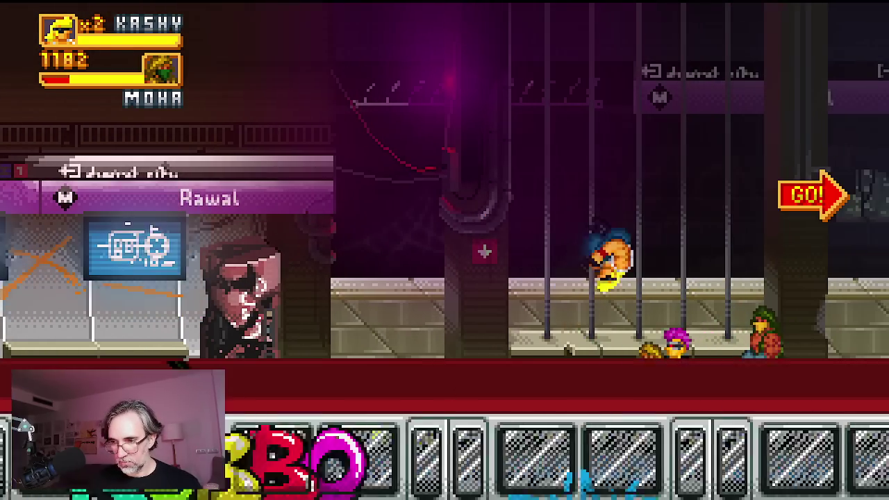
pyautogui.press('x')
pyautogui.press('Left')
pyautogui.press('x')
pyautogui.press('x')
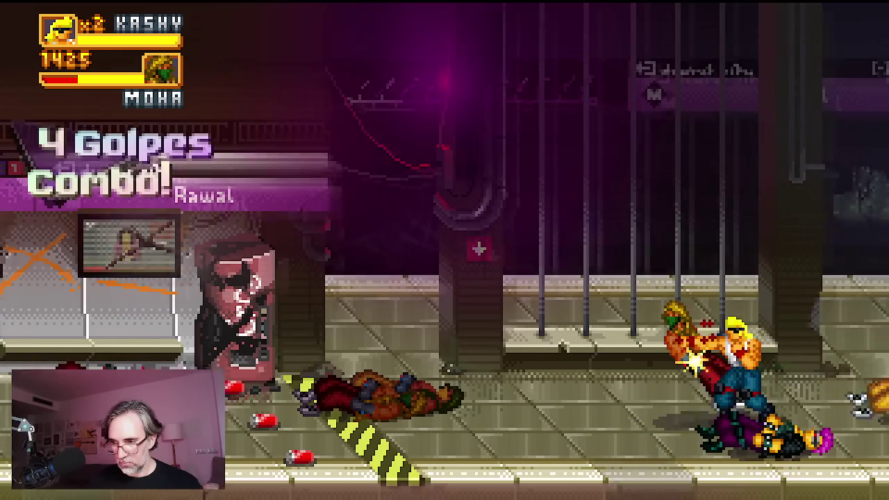
# Finish off Moha and Python beside the bars and continue along the platform.
pyautogui.press('x')
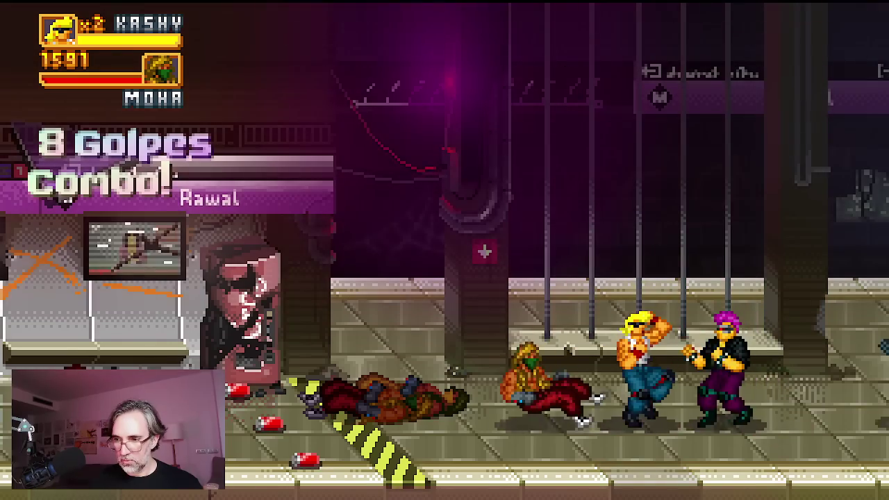
pyautogui.press('x')
pyautogui.press('x')
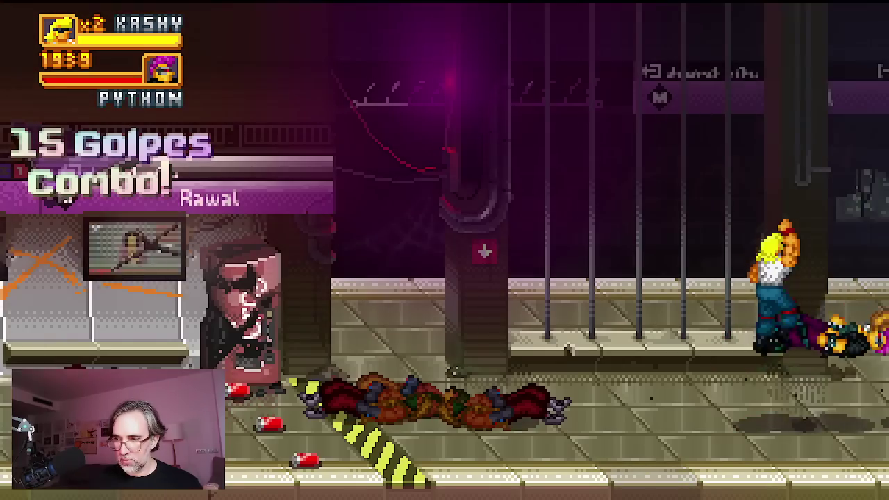
pyautogui.press('Right')
pyautogui.press('x')
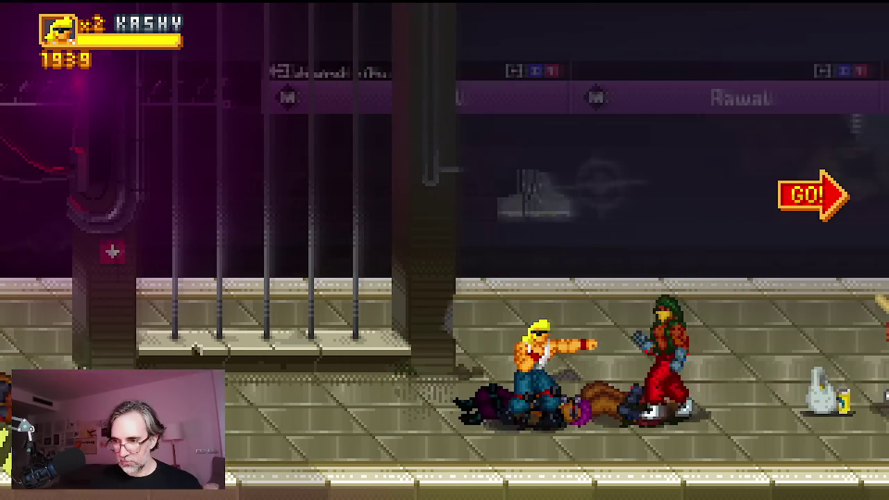
# Advance to the open platform and beat the Snow enemy carrying the bat.
pyautogui.press('Right')
pyautogui.press('x')
pyautogui.press('x')
pyautogui.press('x')
pyautogui.press('Right')
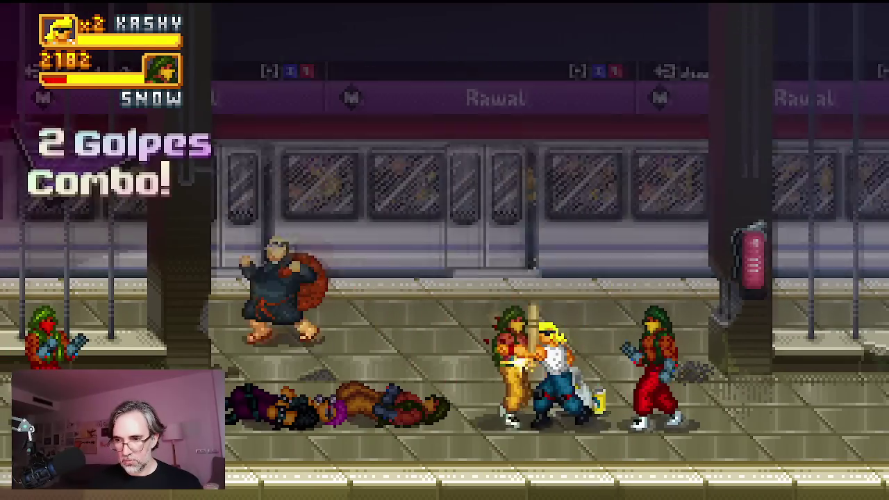
pyautogui.press('x')
pyautogui.press('Right')
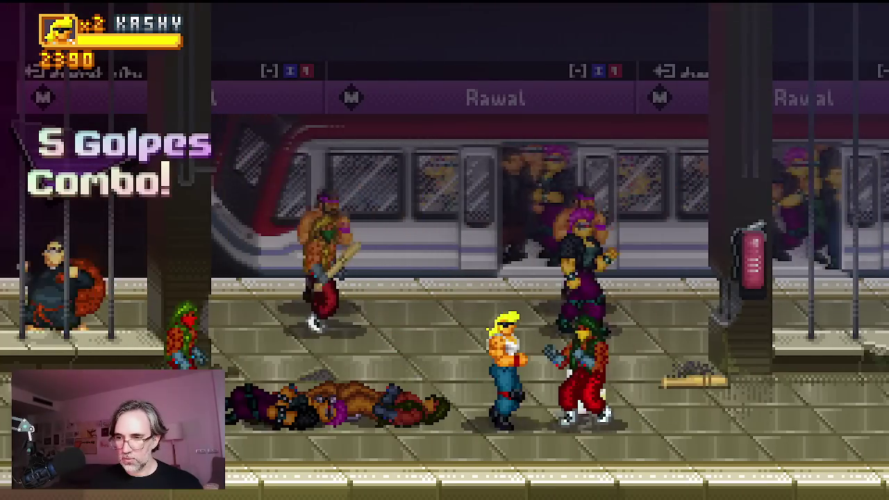
# Knock down Perla near the fire extinguisher and strike the surrounding crowd, including Python, with punches and jump attacks.
pyautogui.press('x')
pyautogui.press('Right')
pyautogui.press('Left')
pyautogui.press('x')
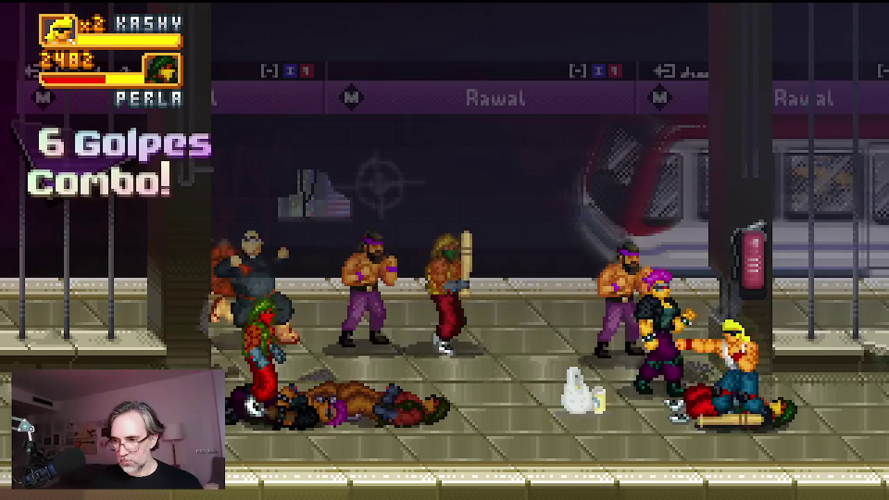
pyautogui.press('j')
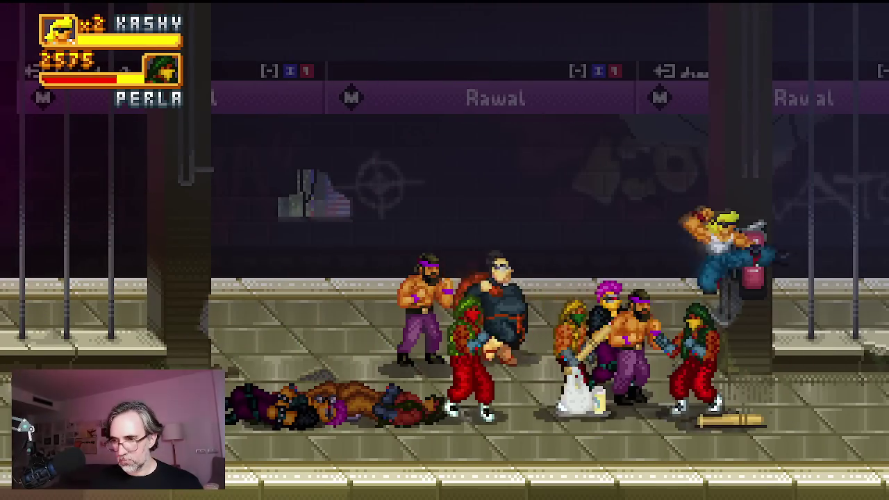
pyautogui.press('j')
pyautogui.press('j')
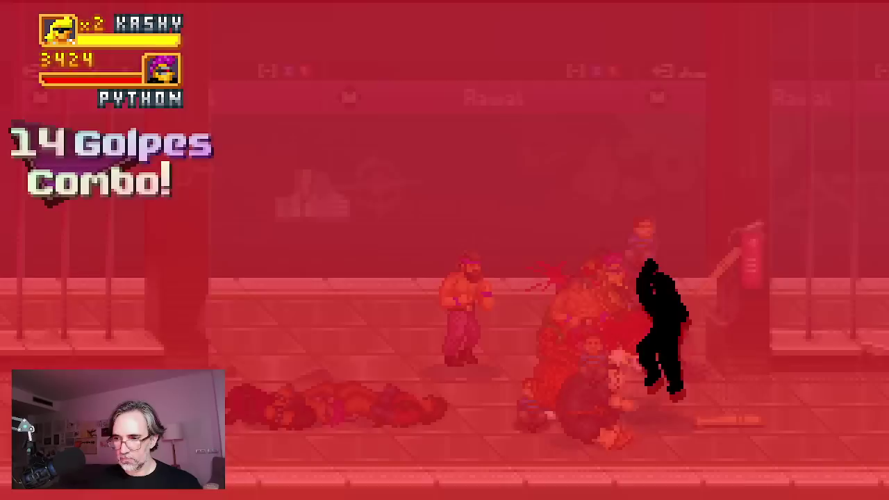
# Clear the remaining crowd on the platform with repeated combos and jump kicks, knocking down one Palo enemy.
pyautogui.press('j')
pyautogui.press('j')
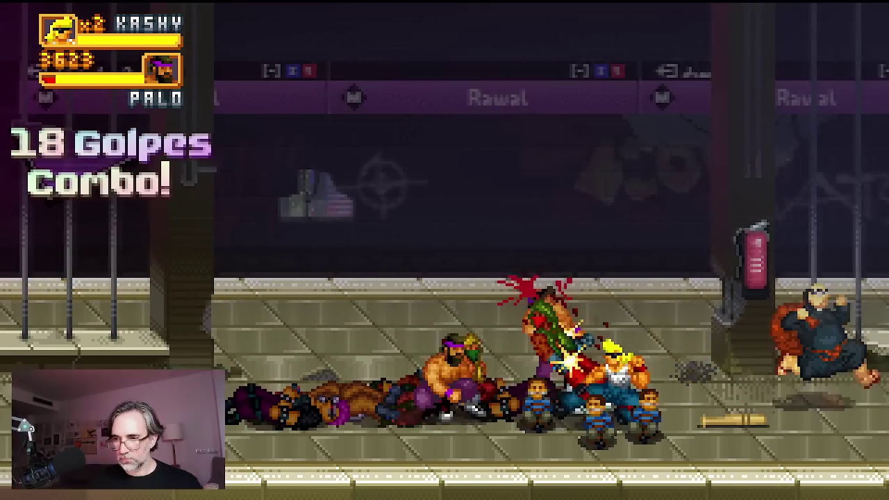
pyautogui.press('j')
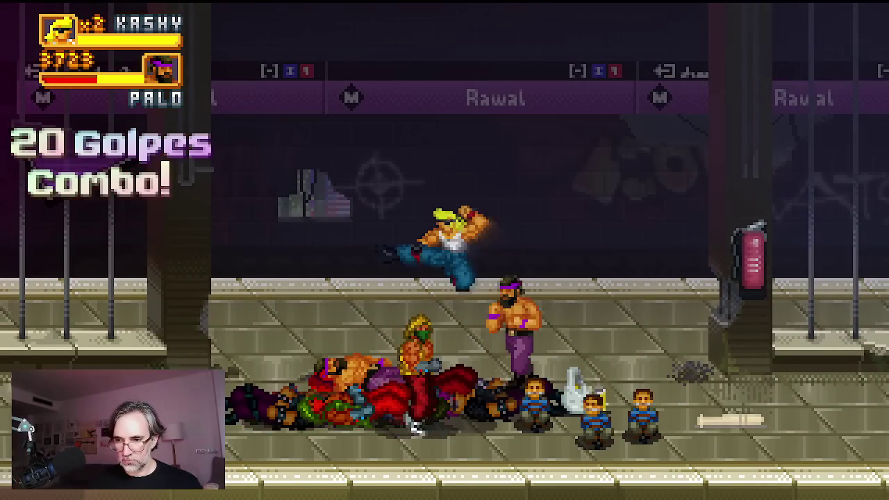
pyautogui.press('k')
pyautogui.press('j')
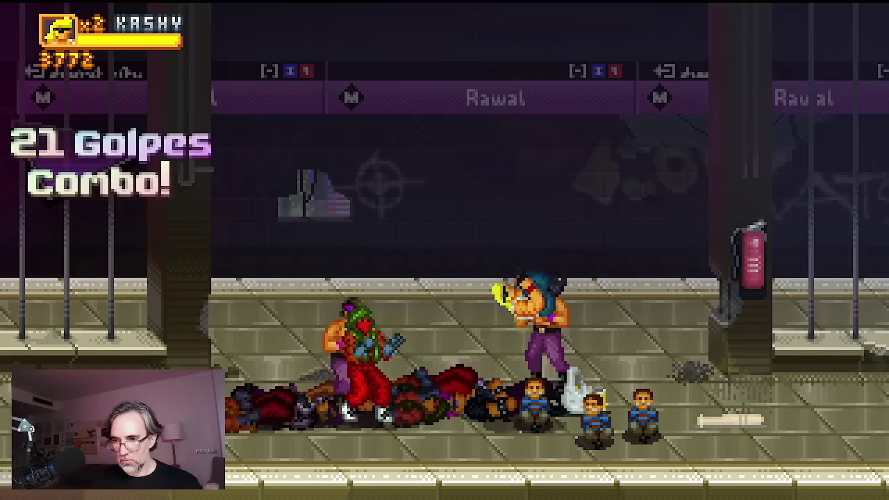
pyautogui.press('j')
pyautogui.press('k')
pyautogui.press('j')
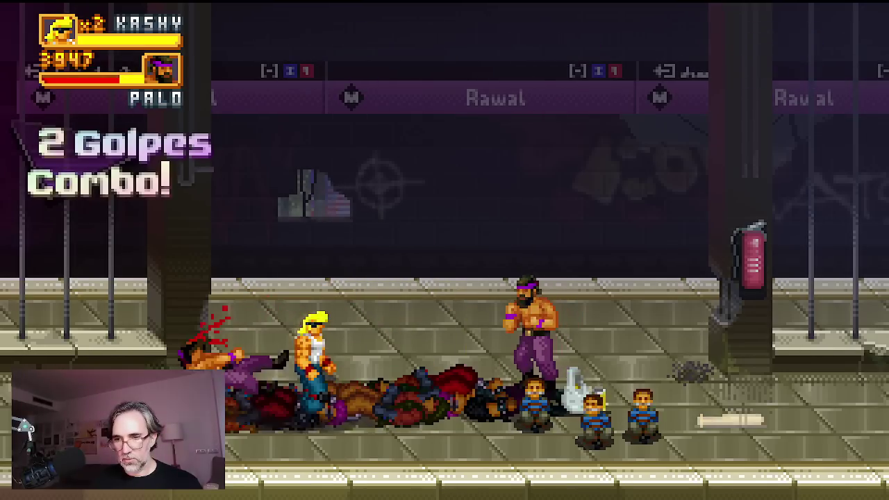
# Attack the other Palo enemy and knock him out beside the fire extinguisher.
pyautogui.press('Right')
pyautogui.press('k')
pyautogui.press('j')
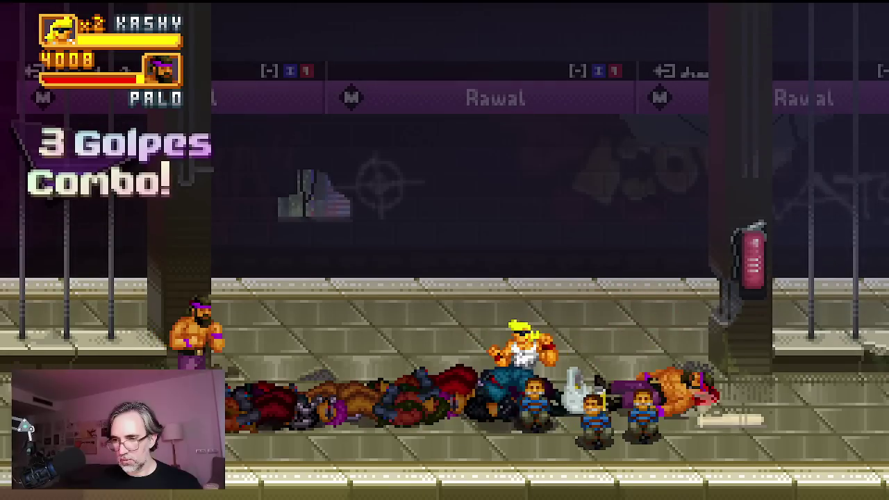
pyautogui.press('Right')
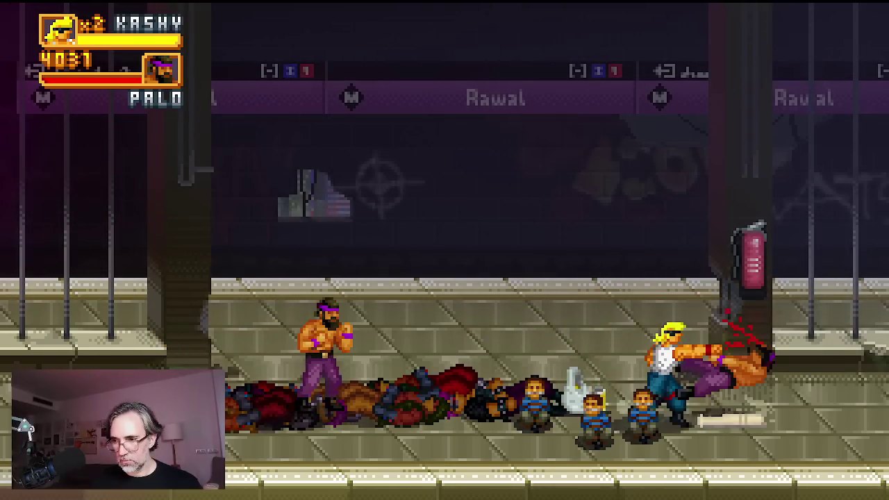
pyautogui.press('k')
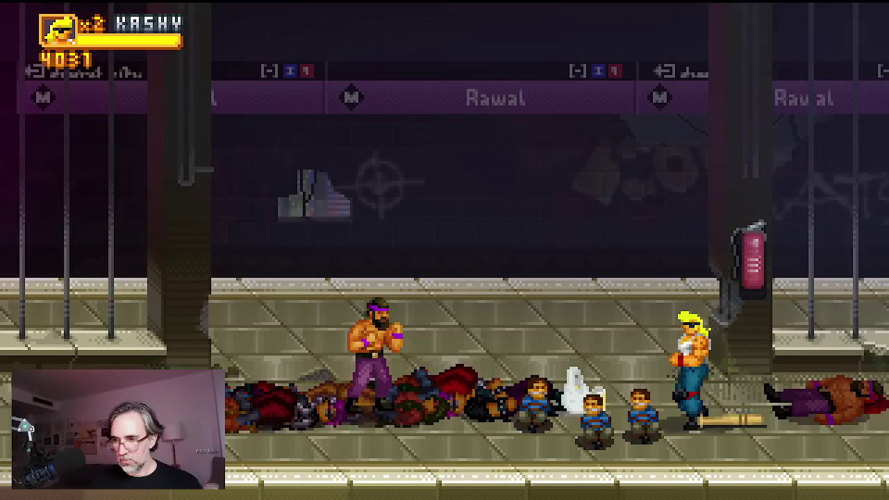
# Approach the remaining Palo enemy beside the pile of bodies and knock him out with punches.
pyautogui.press('Left')
pyautogui.press('Down')
pyautogui.press('Up')
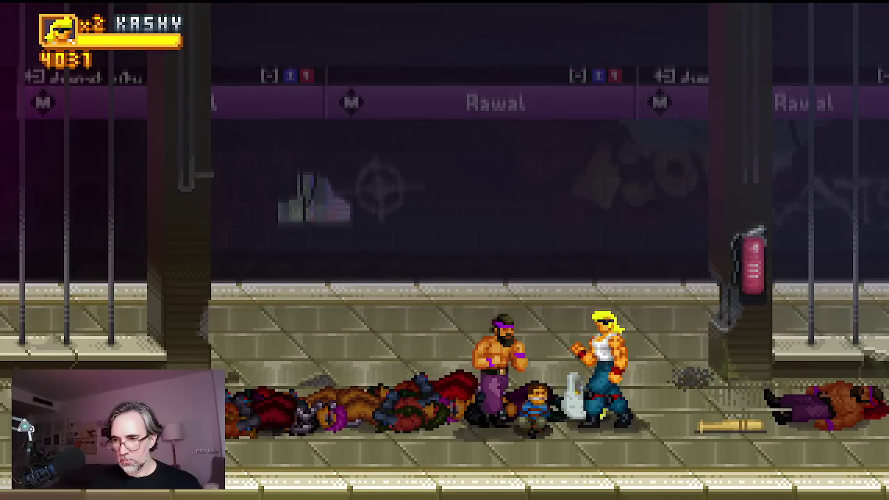
pyautogui.press('j')
pyautogui.press('a')
pyautogui.press('j')
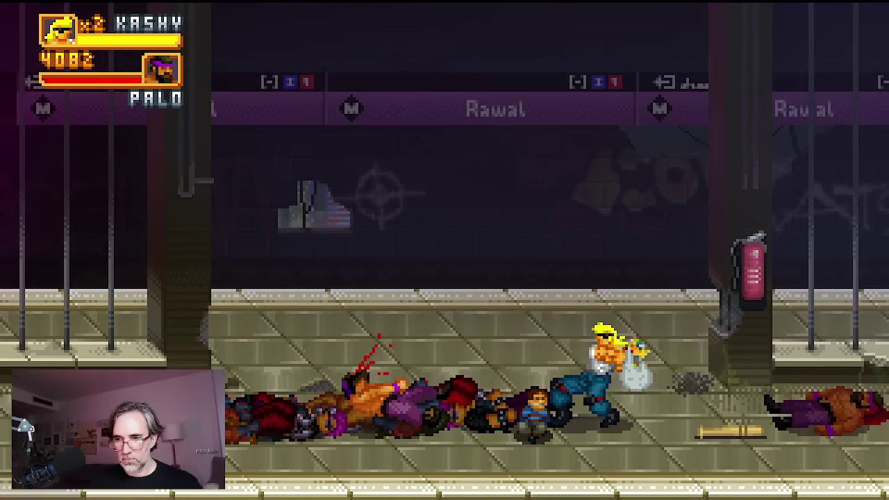
pyautogui.press('a')
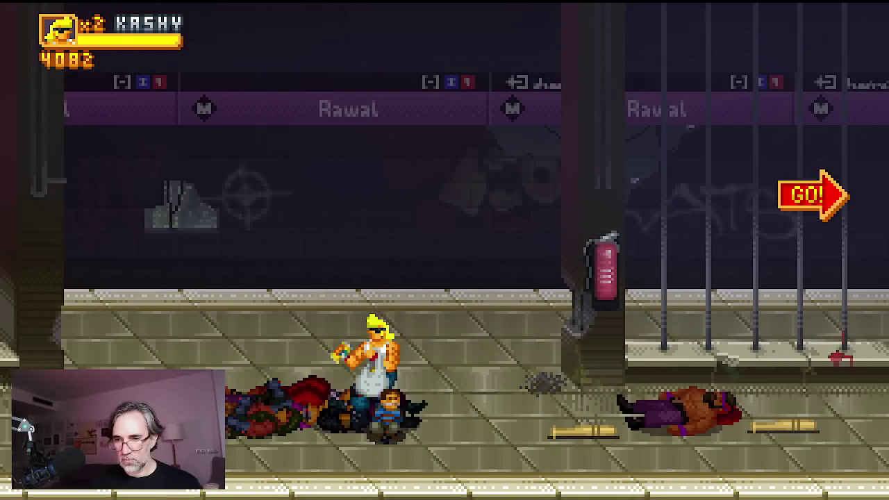
# Advance along the platform past the fire extinguisher and smash the trash bin with a two-hit combo.
pyautogui.press('d')
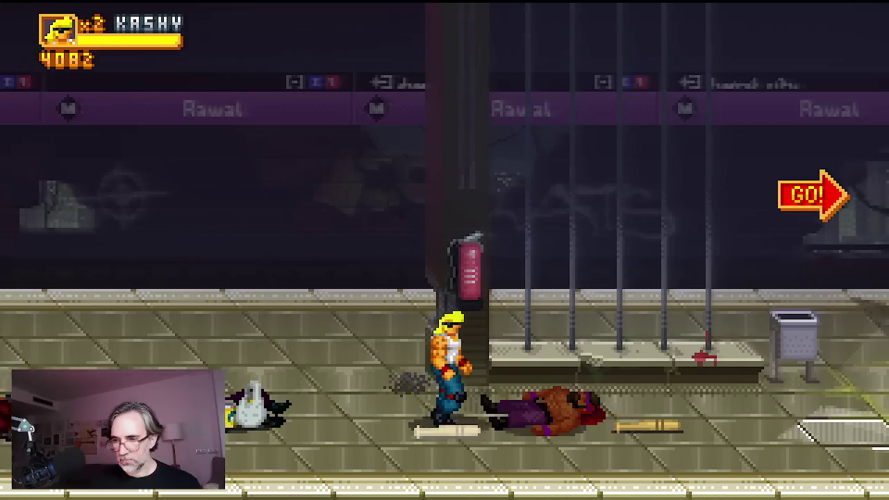
pyautogui.press('d')
pyautogui.press('j')
pyautogui.press('j')
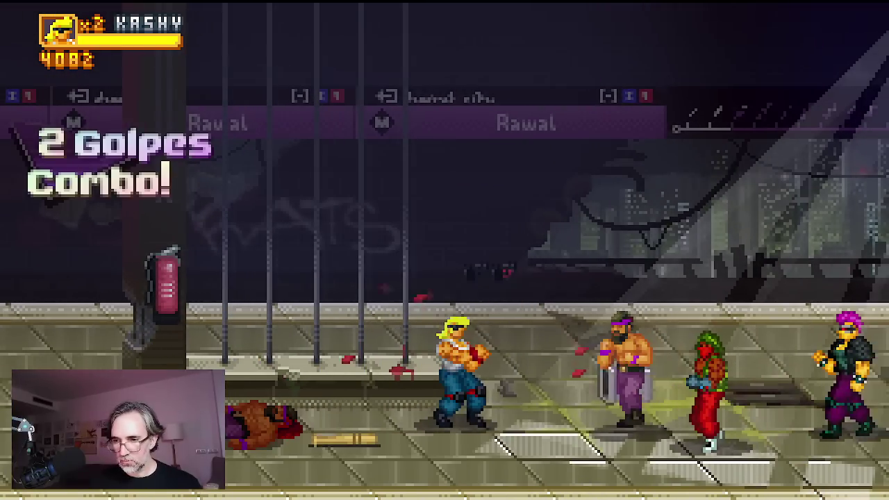
# Attack the Palo enemy at the head of the new group and knock him down beside Python.
pyautogui.press('d')
pyautogui.press('j')
pyautogui.press('a')
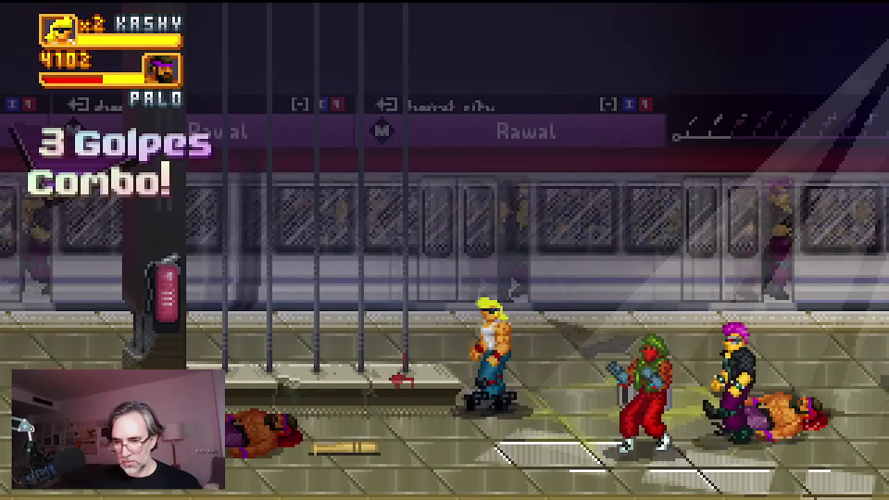
pyautogui.press('j')
pyautogui.press('a')
# Shoot the approaching Python, red-clad and Palo enemies with the gun until they drop around the trash bin.
pyautogui.press('d')
pyautogui.press('j')
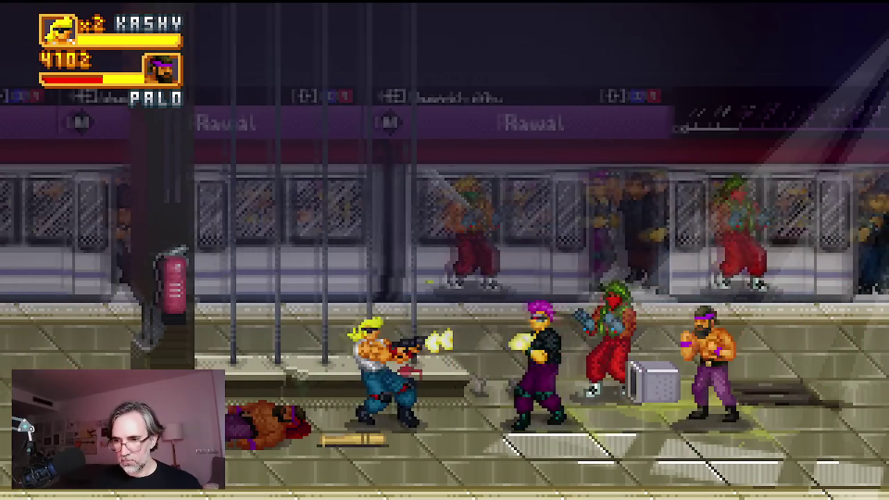
pyautogui.press('j')
pyautogui.press('j')
pyautogui.press('j')
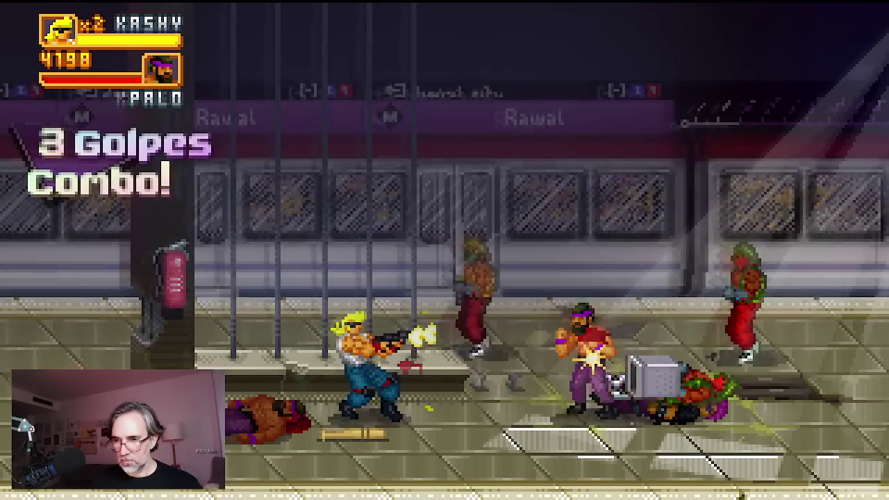
pyautogui.press('a')
pyautogui.press('d')
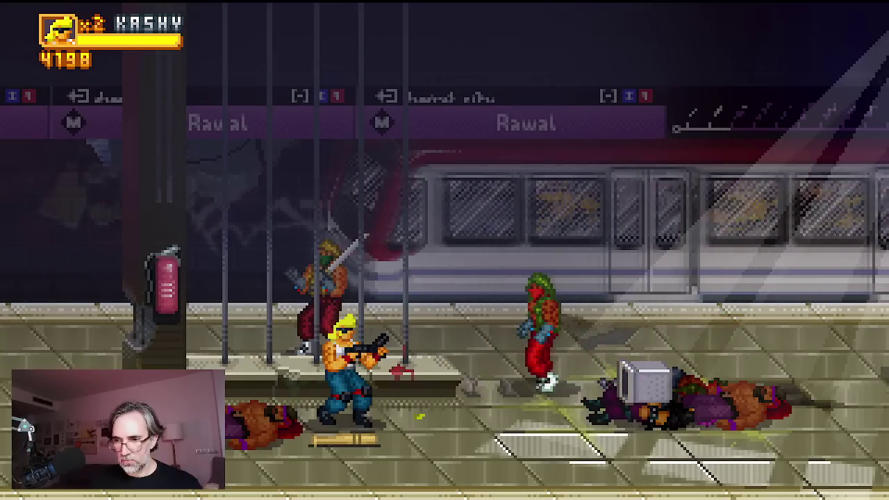
# Shoot the remaining two attackers, including the sword-carrying Moha on the far side of the pillar.
pyautogui.press('j')
pyautogui.press('j')
pyautogui.press('d')
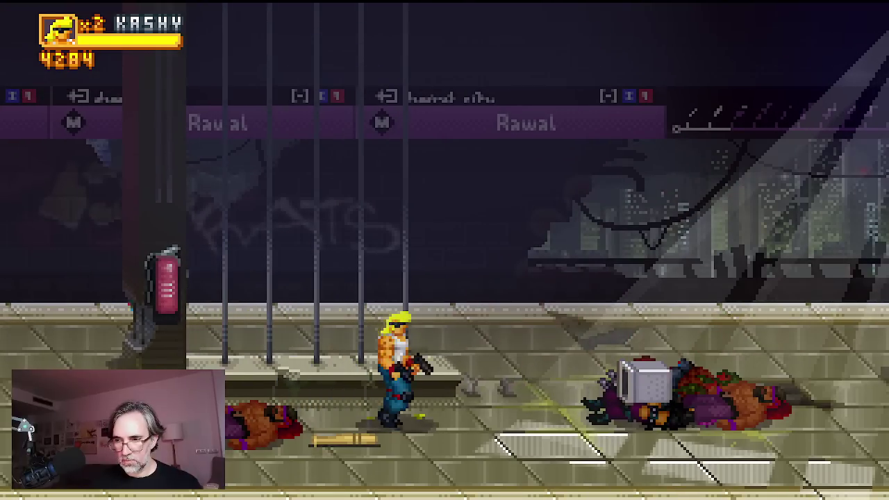
pyautogui.press('j')
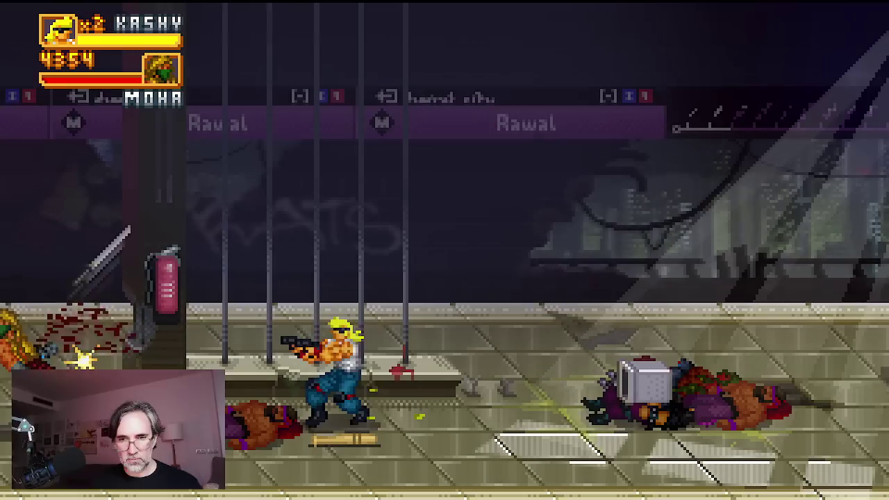
# Go back to the pillar and knock the fire extinguisher off it.
pyautogui.press('a')
pyautogui.press('k')
pyautogui.press('j')
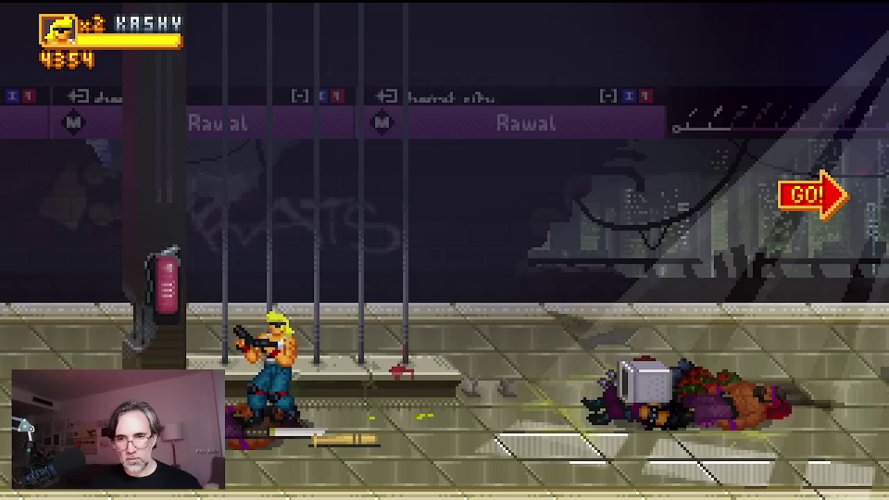
pyautogui.press('k')
pyautogui.press('j')
pyautogui.press('a')
pyautogui.press('k')
pyautogui.press('j')
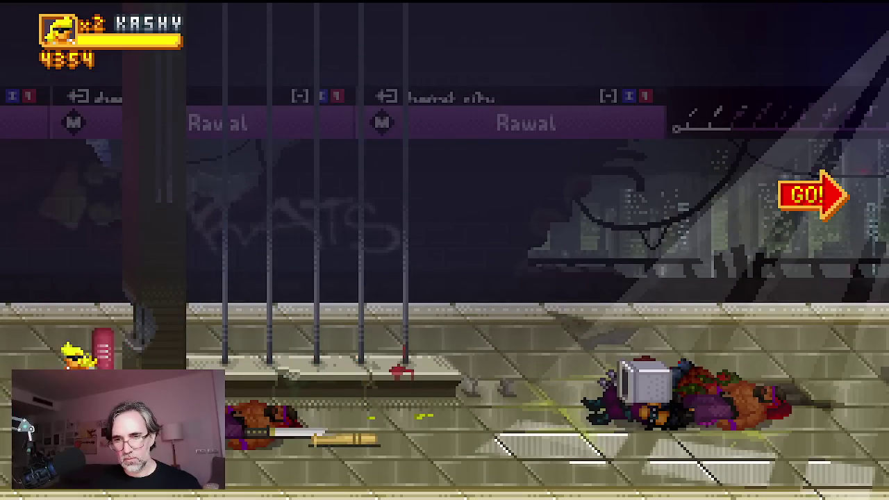
# Advance to the vending machine, wreck it and knock Python down with a jump kick and a three-hit combo.
pyautogui.press('d')
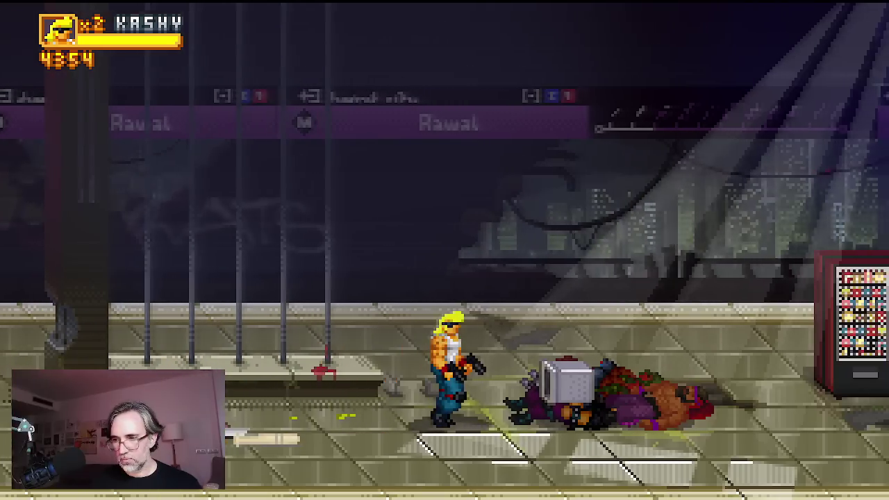
pyautogui.press('d')
pyautogui.press('k')
pyautogui.press('j')
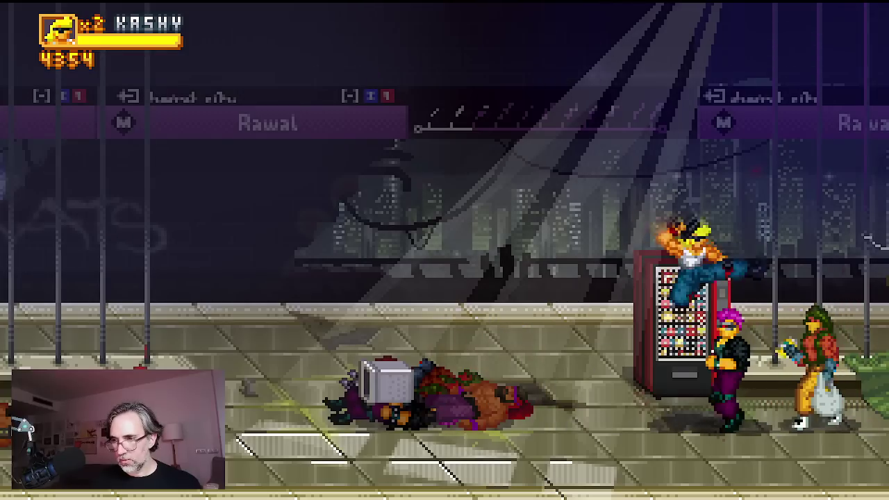
pyautogui.press('a')
pyautogui.press('d')
pyautogui.press('j')
pyautogui.press('j')
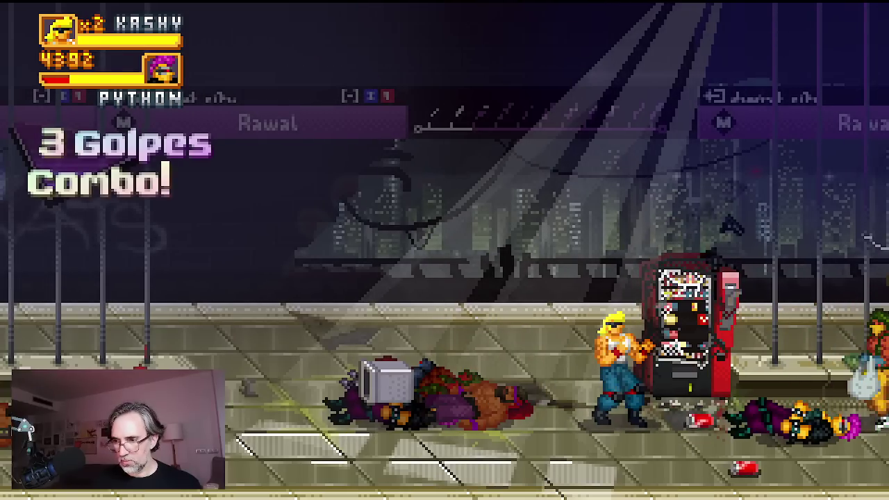
# Circle Python in front of the wrecked vending machine and knock him out with a ten-hit combo.
pyautogui.press('a')
pyautogui.press('d')
pyautogui.press('k')
pyautogui.press('j')
pyautogui.press('a')
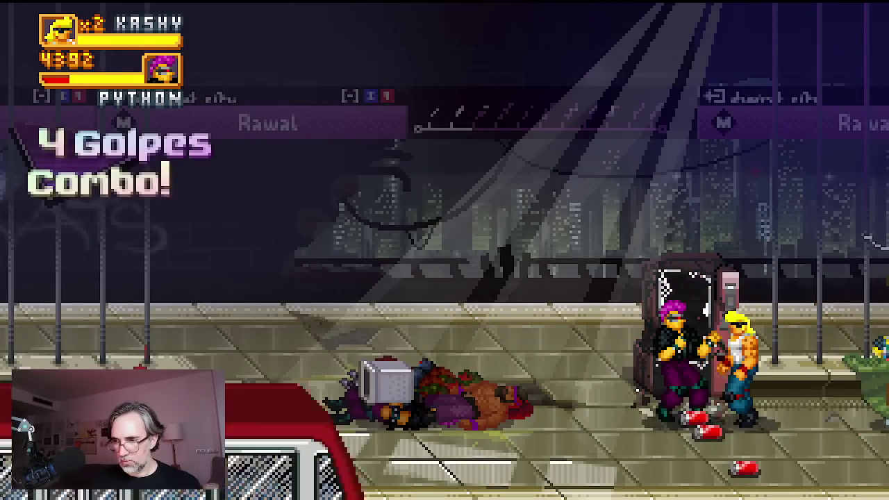
pyautogui.press('j')
pyautogui.press('j')
pyautogui.press('j')
pyautogui.press('j')
pyautogui.press('k')
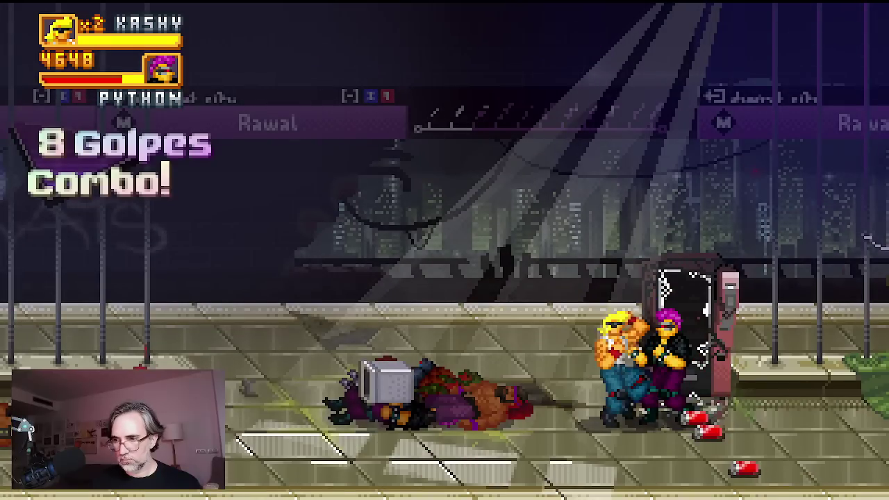
pyautogui.press('j')
pyautogui.press('j')
pyautogui.press('k')
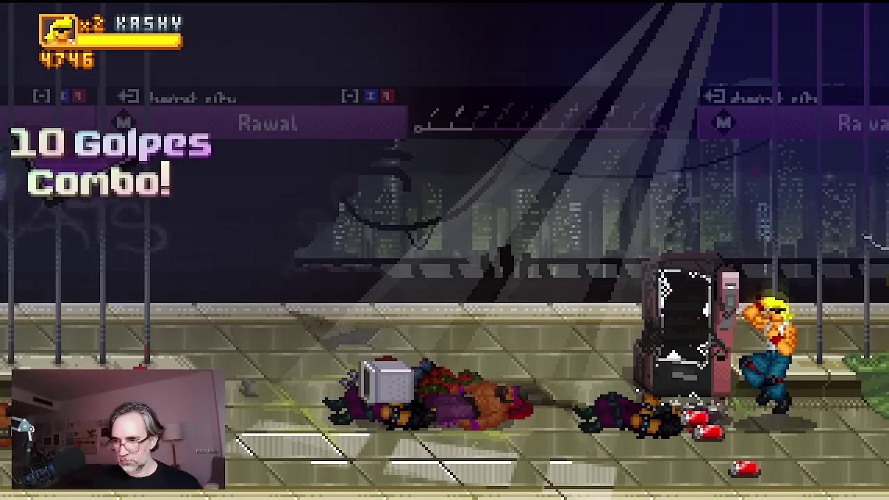
# Return to the trash bin on the bodies, lift it and throw it towards the vending machine.
pyautogui.press('d')
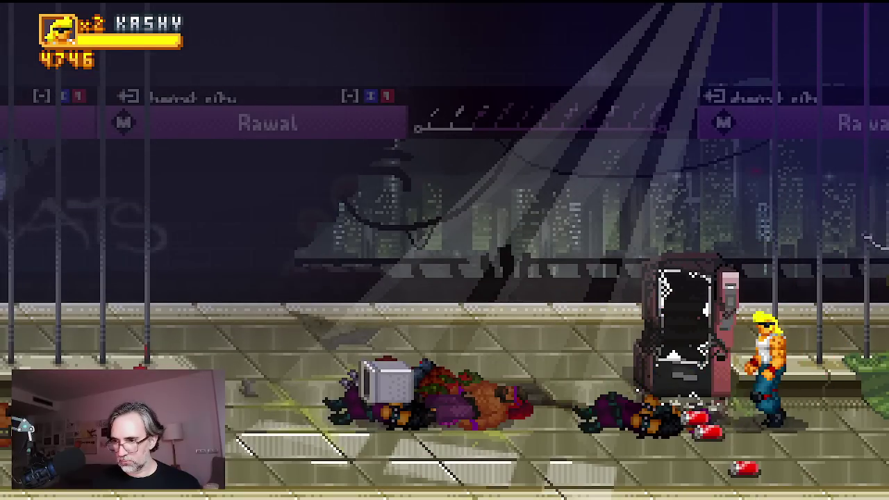
pyautogui.press('a')
pyautogui.press('j')
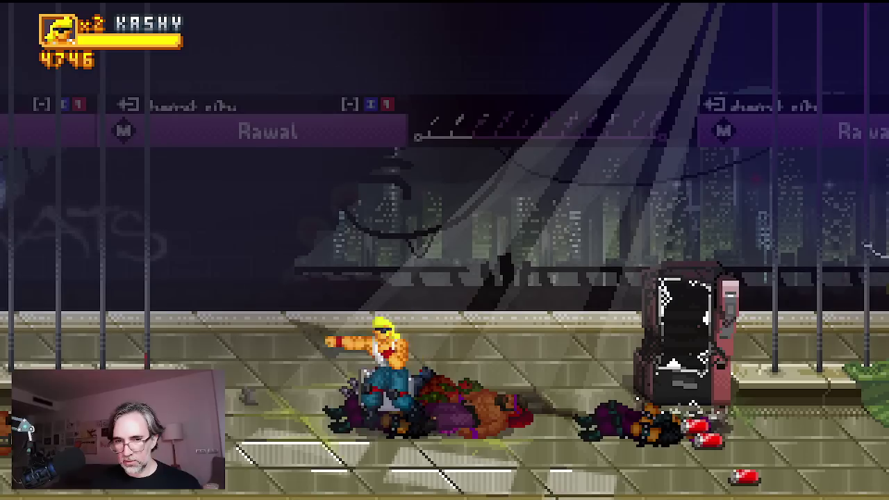
pyautogui.press('d')
pyautogui.press('a')
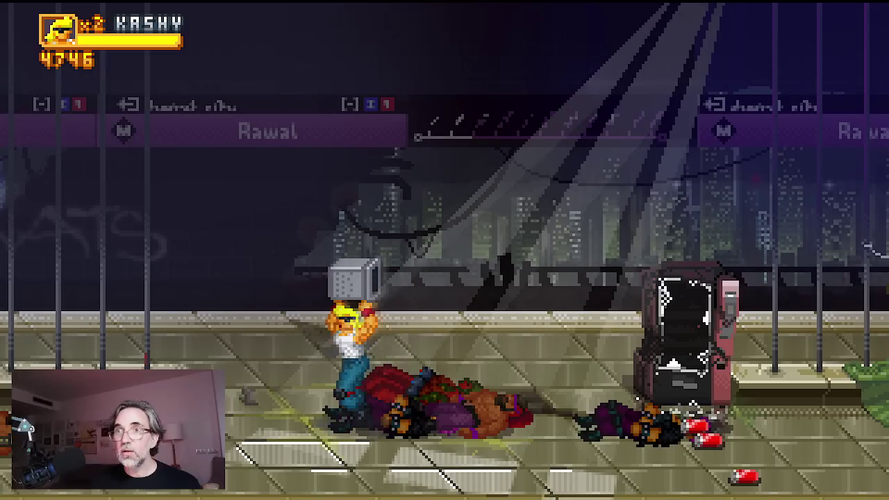
pyautogui.press('d')
pyautogui.press('j')
pyautogui.press('d')
pyautogui.press('w')
pyautogui.press('d')
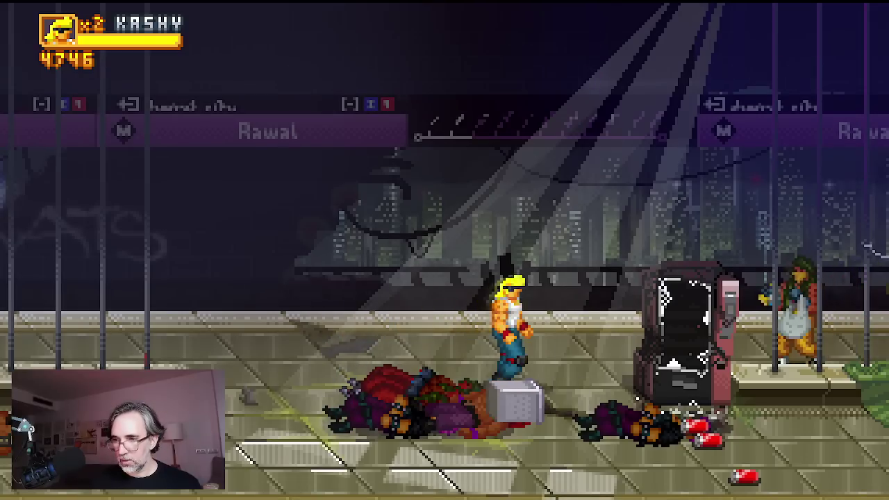
# Pick up the trash bin again and throw it at Snow.
pyautogui.press('s')
pyautogui.press('a')
pyautogui.press('j')
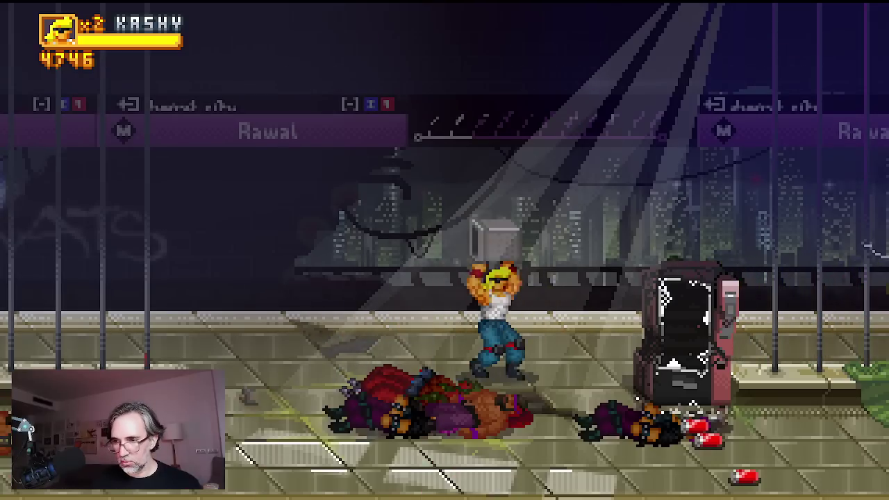
pyautogui.press('j')
# Rush behind the vending machine and knock out Snow with repeated hits.
pyautogui.press('d')
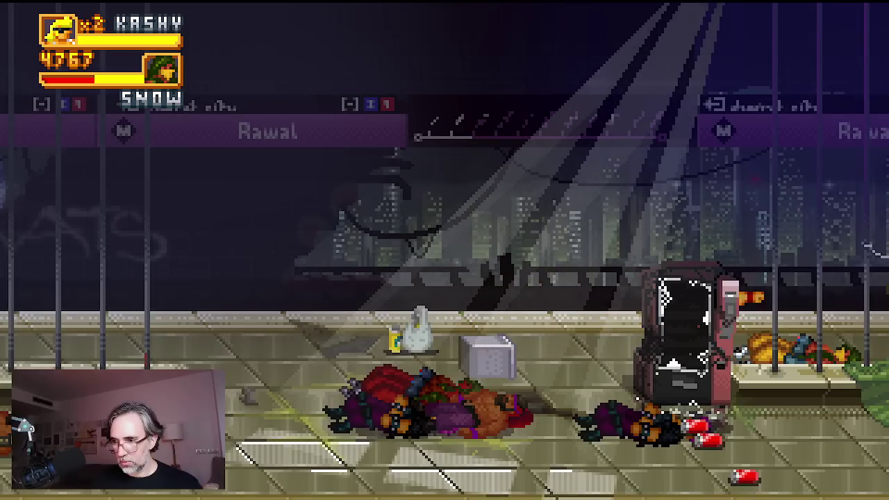
pyautogui.press('j')
pyautogui.press('j')
pyautogui.press('space')
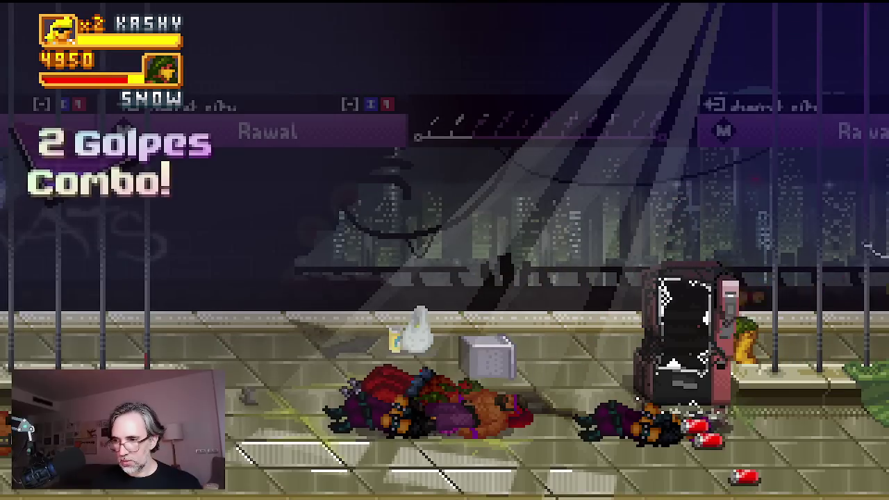
pyautogui.press('j')
pyautogui.press('a')
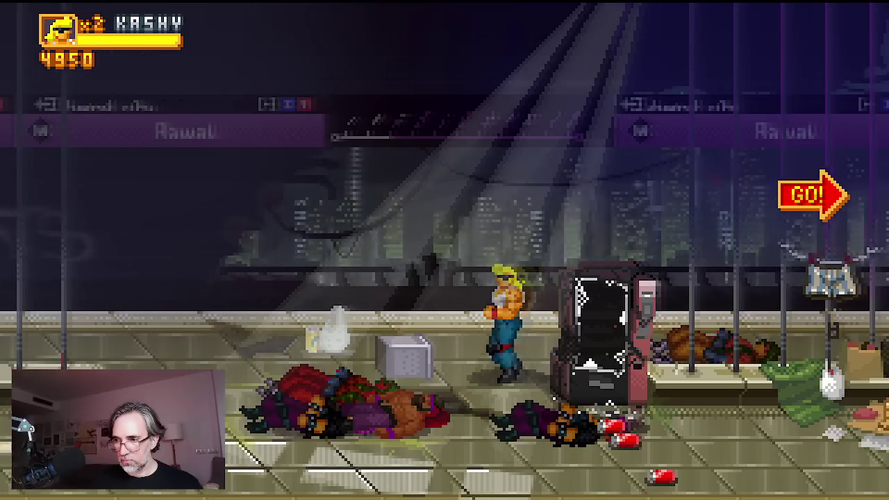
# Advance past the wrecked vending machine and the seated homeless man to the metro map board.
pyautogui.press('d')
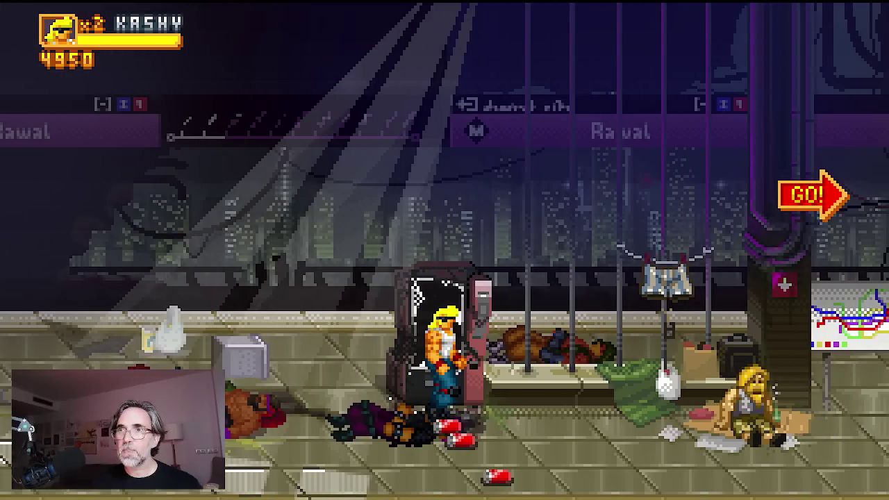
pyautogui.press('d')
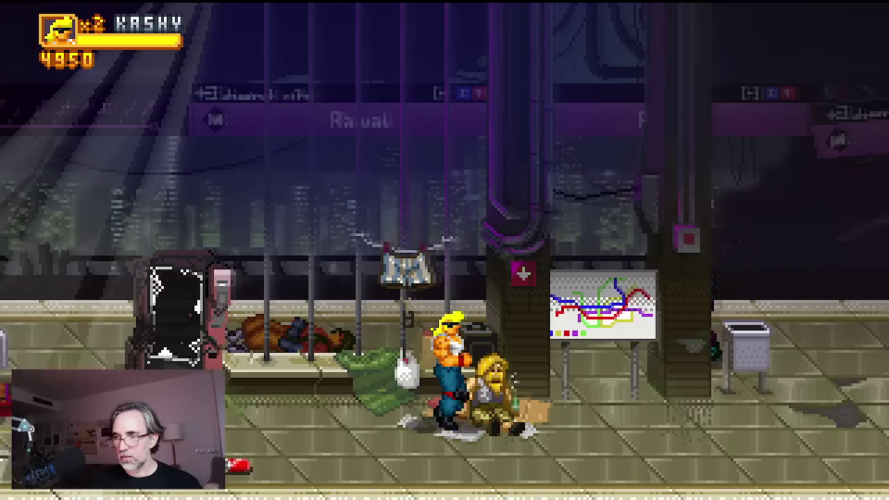
pyautogui.press('d')
pyautogui.press('a')
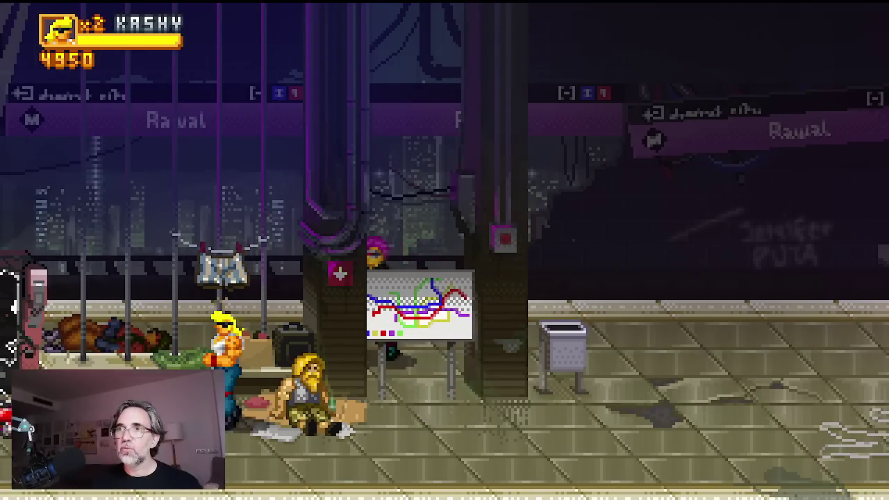
pyautogui.press('d')
pyautogui.press('d')
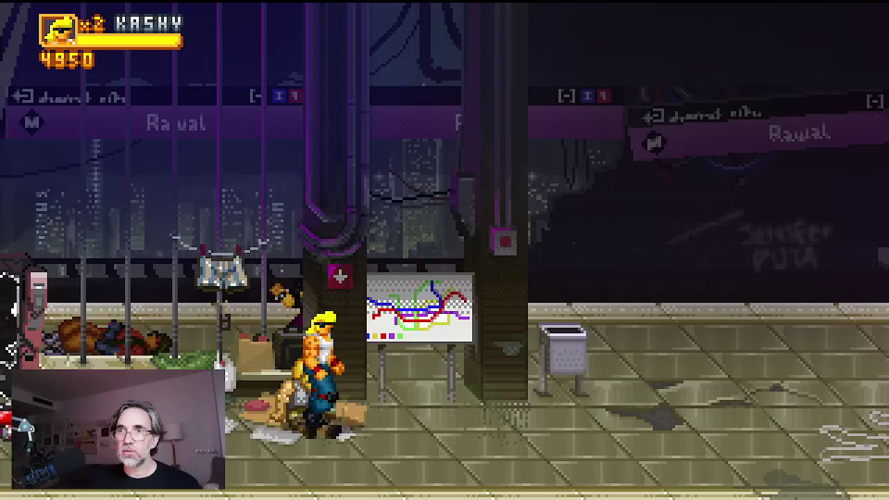
pyautogui.press('d')
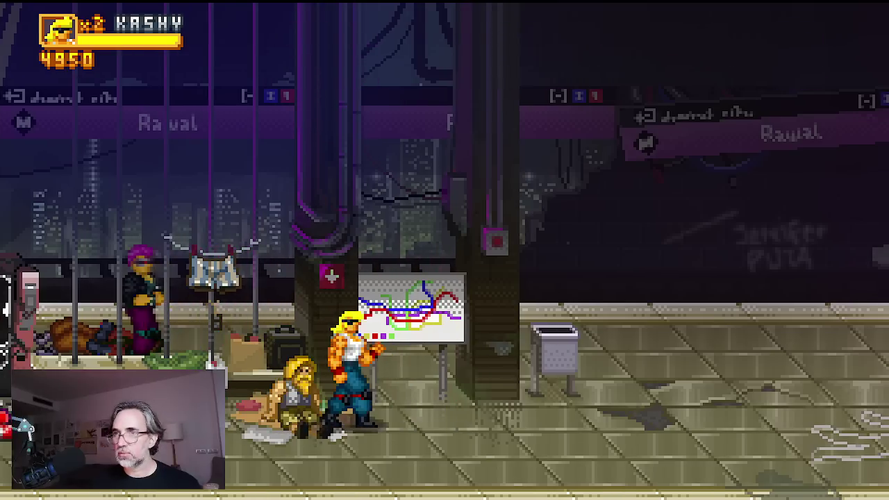
# Smash the trash bin beyond the metro map board with a two-hit combo.
pyautogui.press('d')
pyautogui.press('j')
pyautogui.press('j')
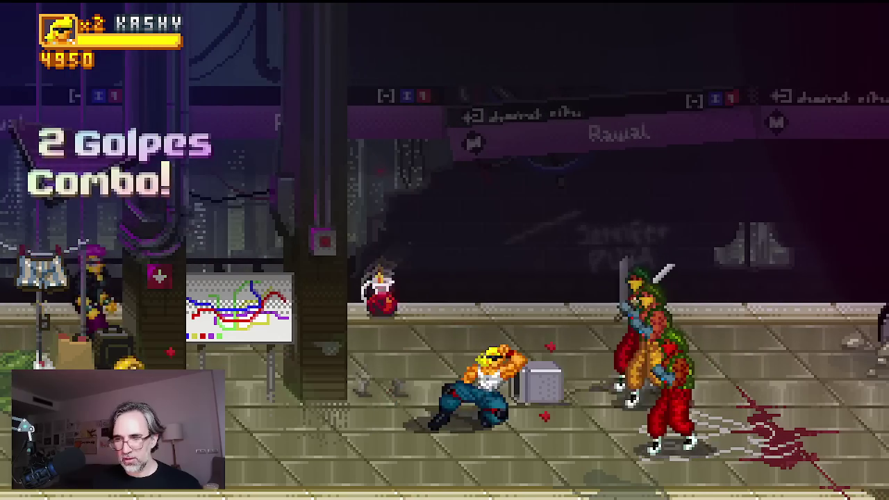
# Fall back from the trash bin toward the metro map board and jump-kick Korez out of the approaching group.
pyautogui.press('a')
pyautogui.press('j')
pyautogui.press('a')
pyautogui.press('d')
pyautogui.press('space')
pyautogui.press('j')
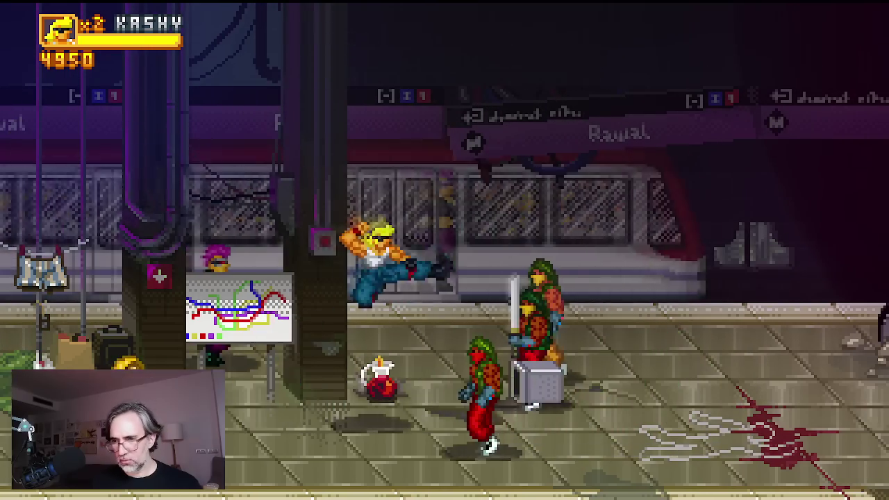
# Retreat past the map board and knock down the sword-carrying Perla with a jump kick.
pyautogui.press('a')
pyautogui.press('a')
pyautogui.press('d')
pyautogui.press('space')
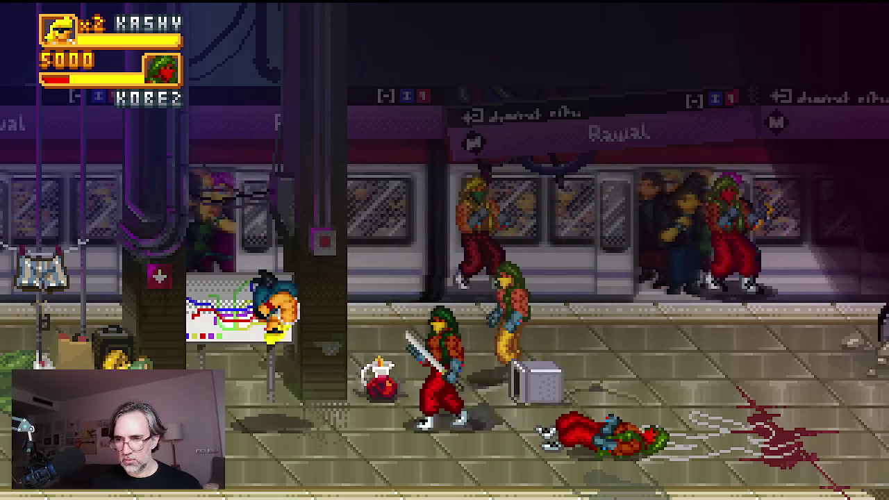
pyautogui.press('j')
pyautogui.press('a')
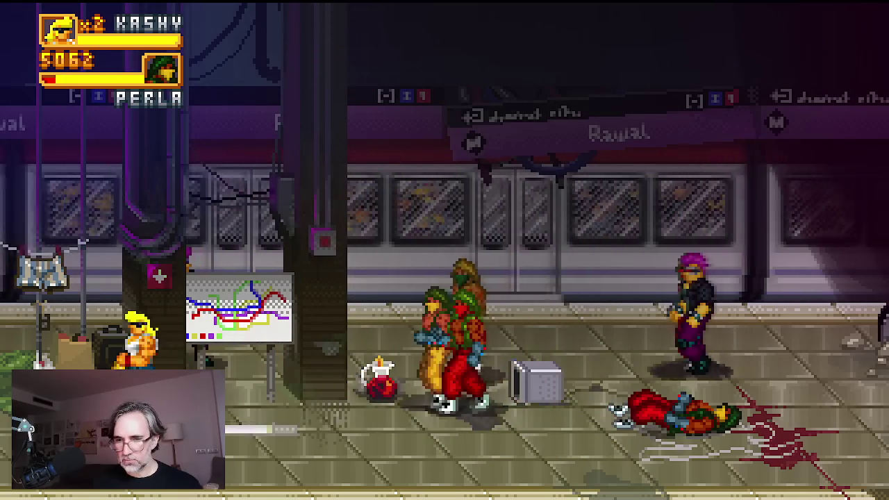
# Jump-kick Korez beside the red jug and back away toward the homeless man's belongings.
pyautogui.press('d')
pyautogui.press('space')
pyautogui.press('j')
pyautogui.press('a')
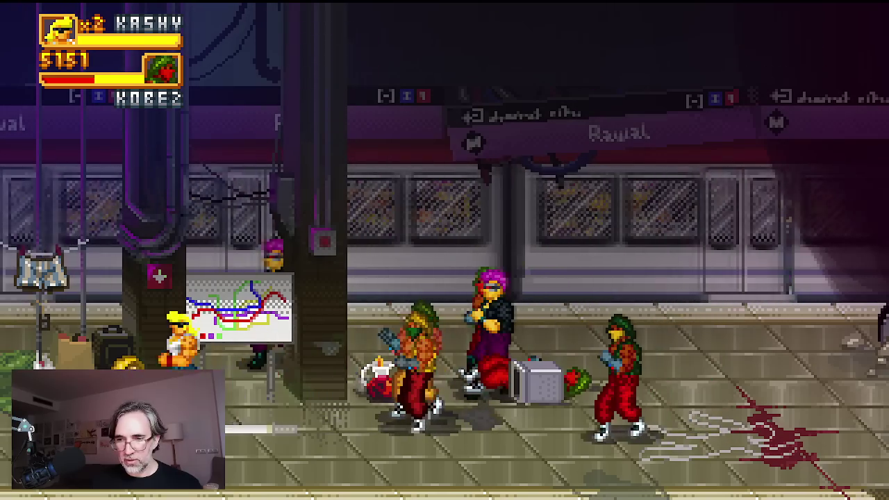
# Knock down Moha with a two-hit combo between the red jug and the trash bin.
pyautogui.press('d')
pyautogui.press('space')
pyautogui.press('j')
pyautogui.press('a')
# Leap into the crowd past the map board and hit Python's group with a three-hit combo.
pyautogui.press('space')
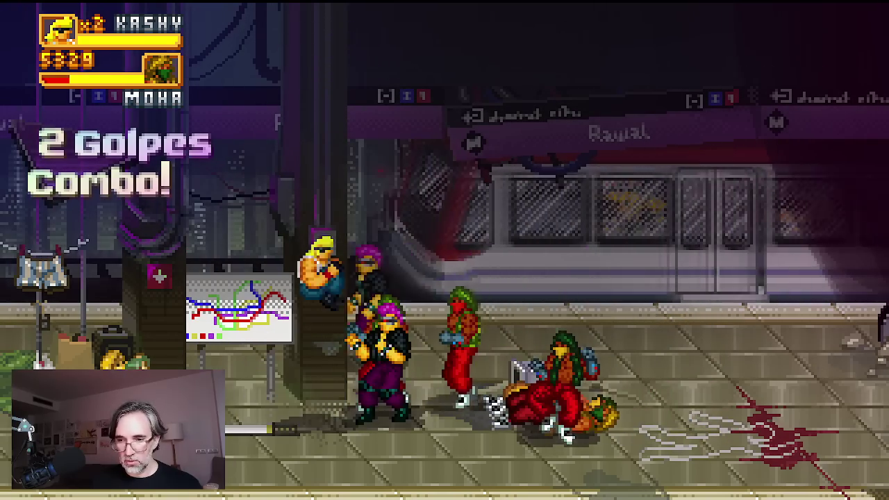
pyautogui.press('j')
pyautogui.press('a')
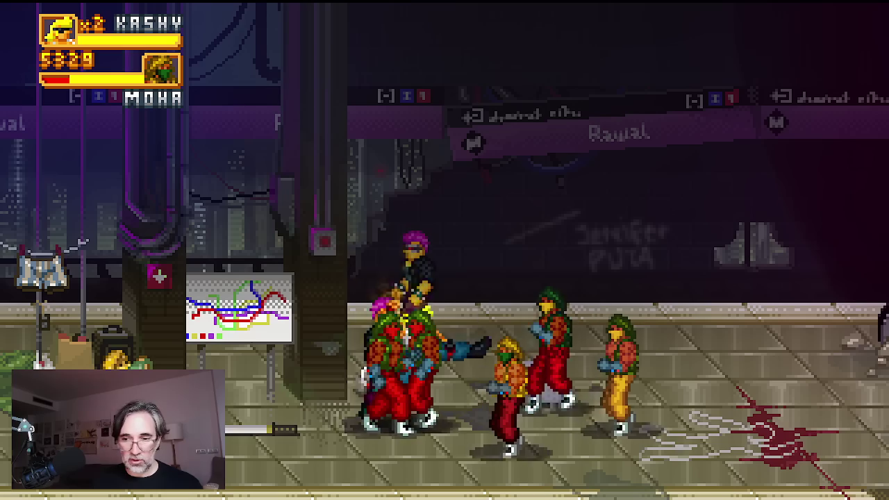
pyautogui.press('a')
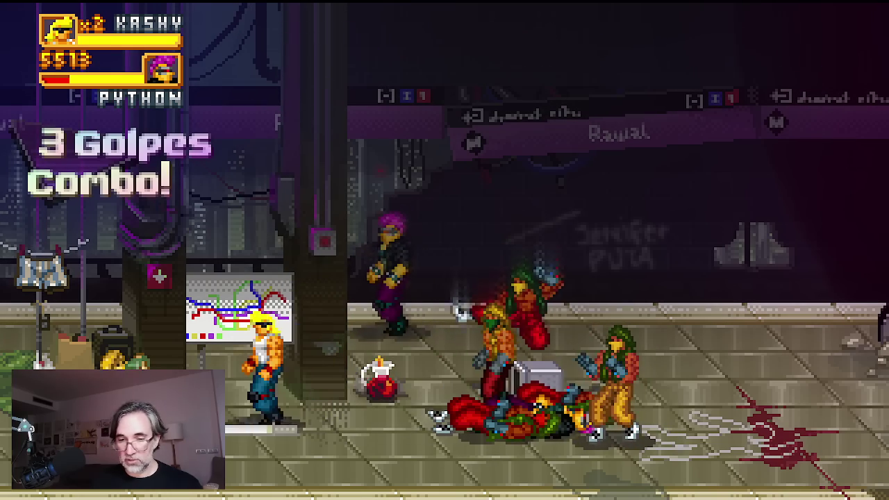
# Jump-kick Moha beside the red jug, landing near the pillar, and fall back to the dropped sword.
pyautogui.press('d')
pyautogui.press('space')
pyautogui.press('j')
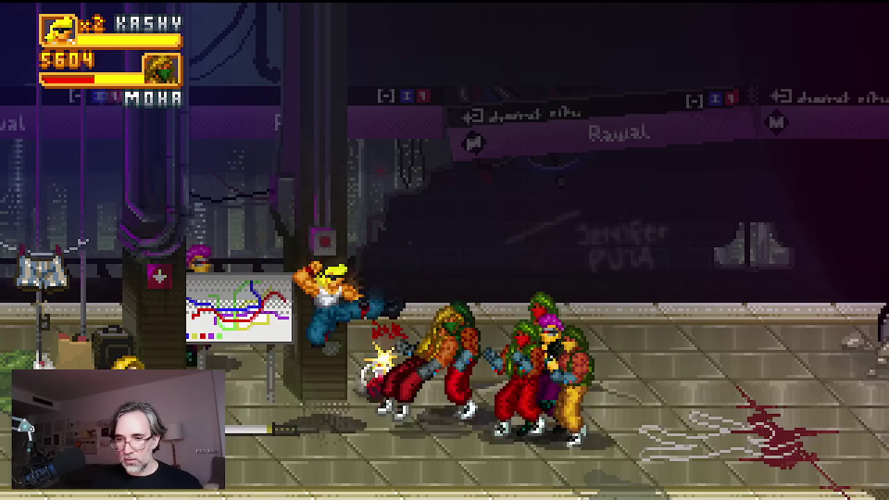
pyautogui.press('a')
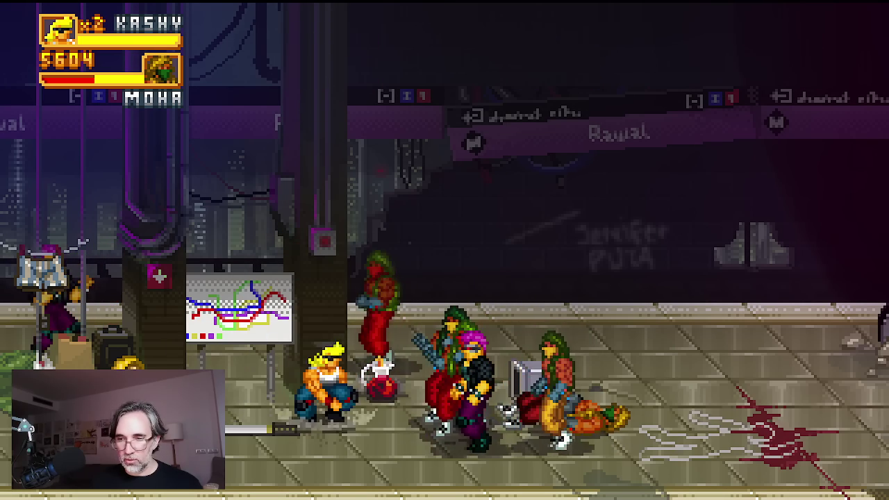
pyautogui.press('Left')
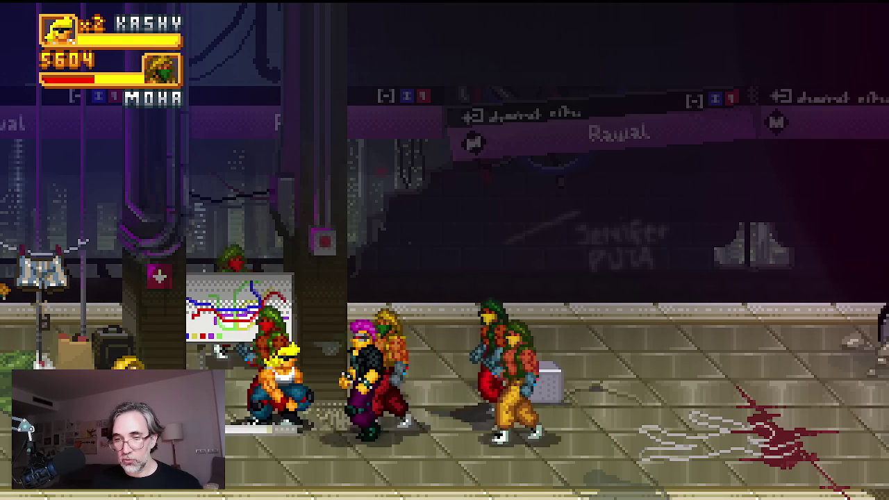
# Kick Perla down beyond the trash bin, turn back on Python's group with a three-hit combo, and face the next attacker.
pyautogui.press('x')
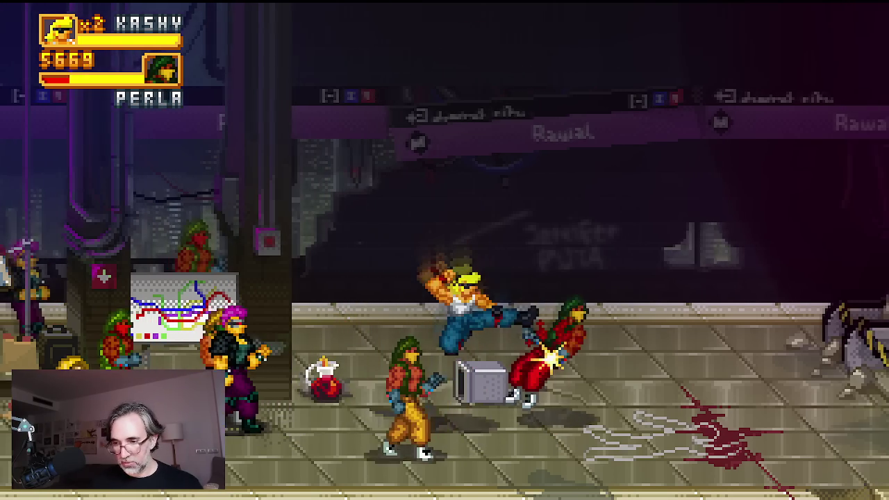
pyautogui.press('Left')
pyautogui.press('space')
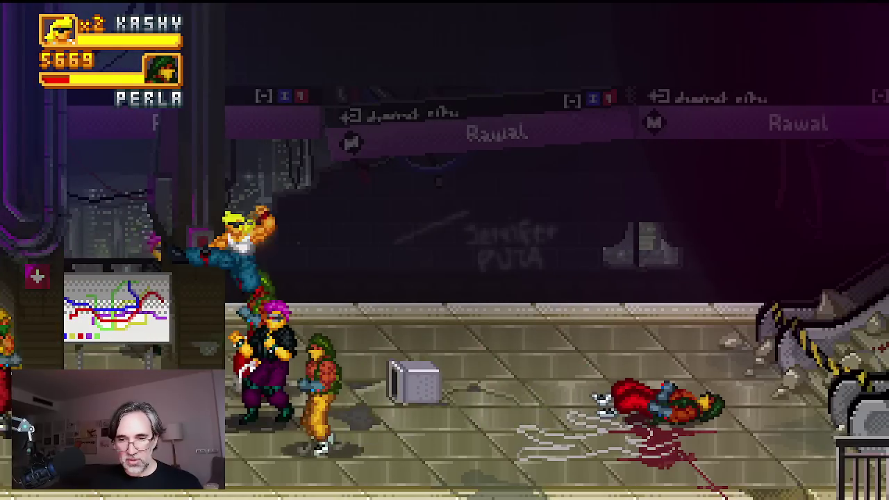
pyautogui.press('space')
pyautogui.press('x')
pyautogui.press('Right')
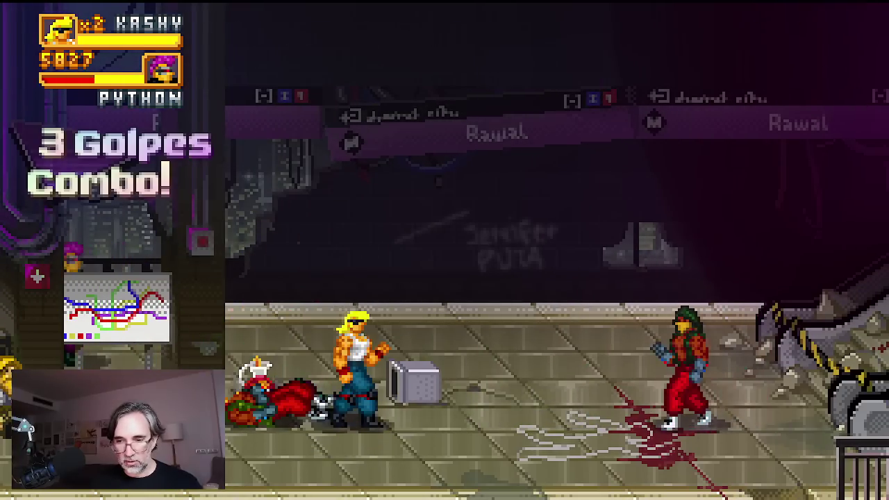
pyautogui.press('Right')
pyautogui.press('space')
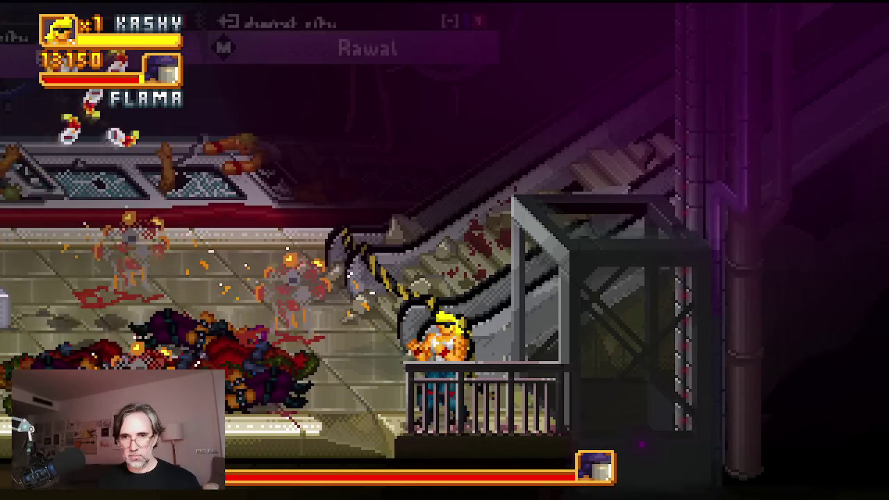
# Dodge Flama's fire bombs around the railing at the platform's end and knock the boss down.
pyautogui.press('Right')
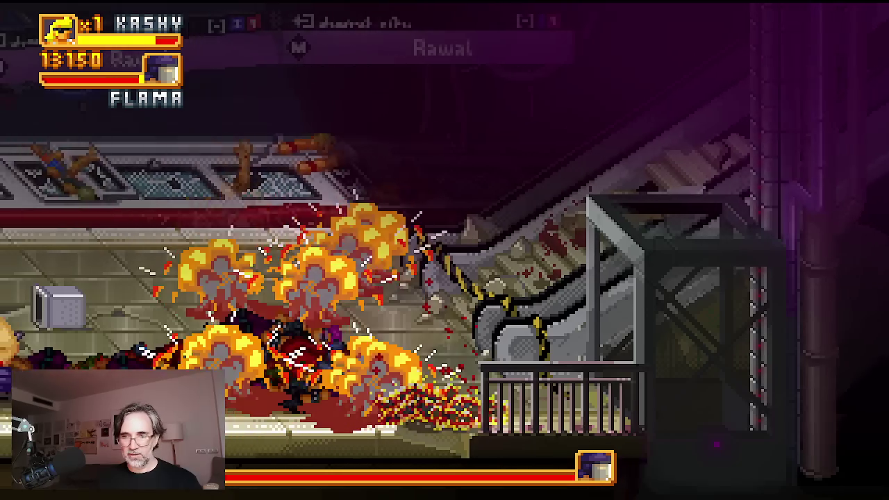
pyautogui.press('Left')
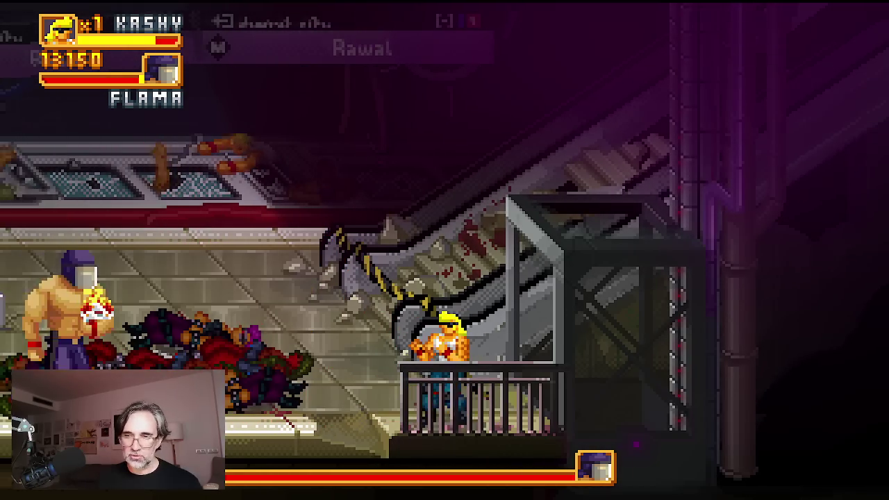
pyautogui.press('x')
pyautogui.press('Right')
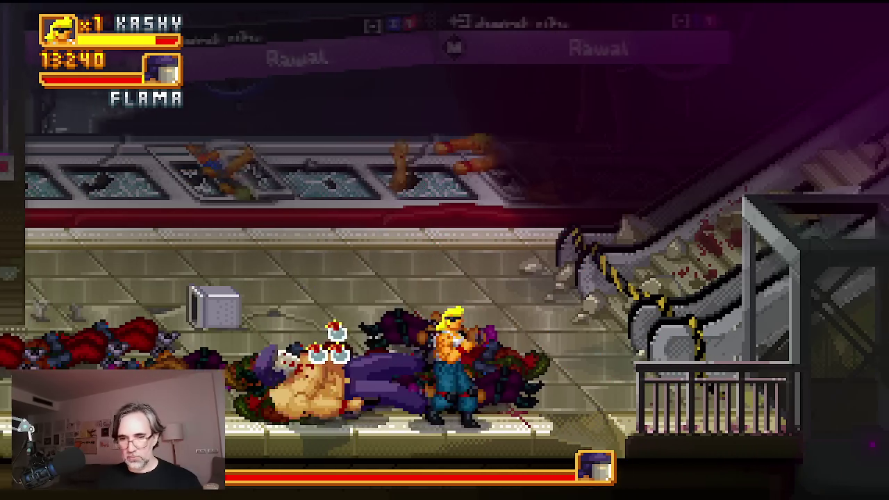
# Finish off the boss Flama with a two-hit combo among the fallen enemies.
pyautogui.press('Left')
pyautogui.press('x')
pyautogui.press('x')
pyautogui.press('Right')
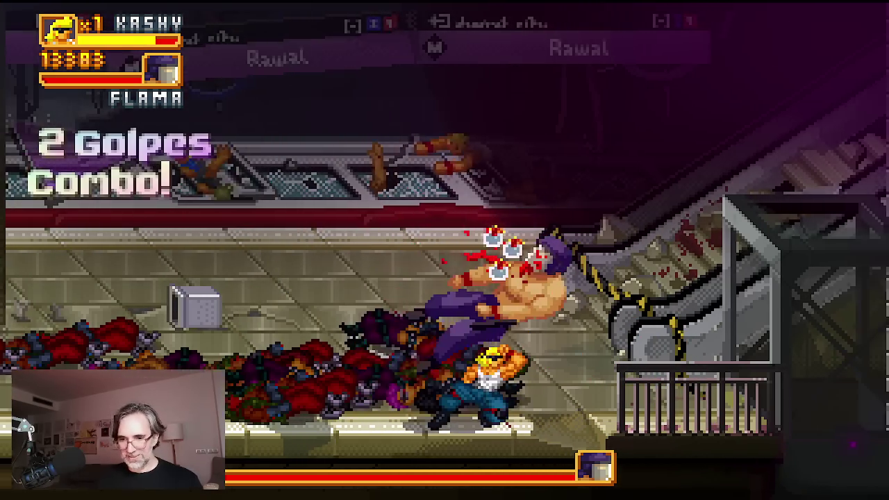
pyautogui.press('space')
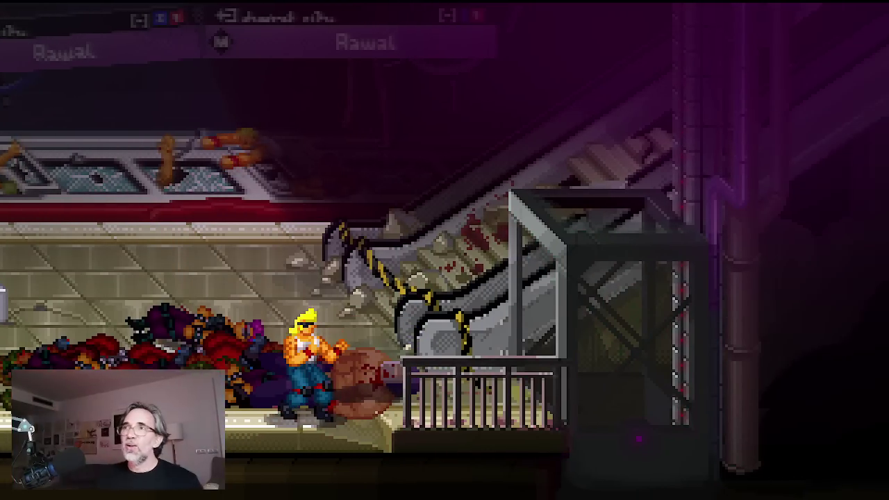
# Leave the platform by the elevator and advance along the street past the concrete barriers to the taxi sign.
pyautogui.press('Right')
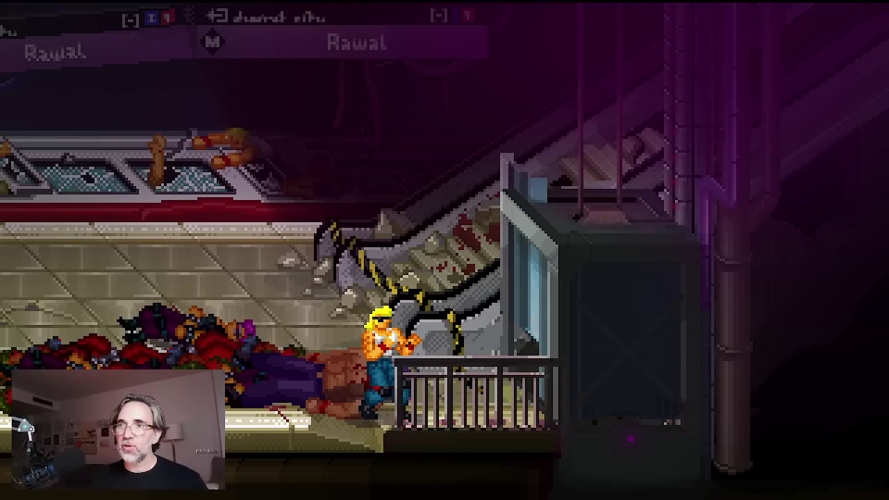
pyautogui.press('Right')
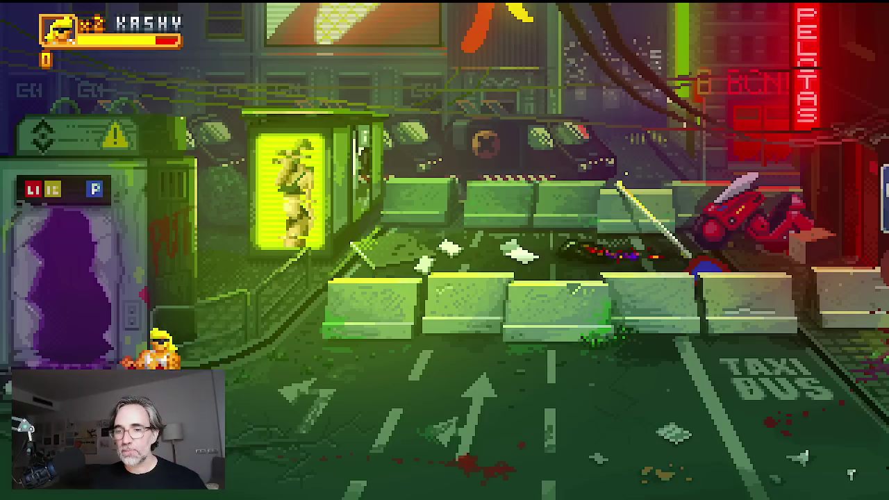
pyautogui.press('Right')
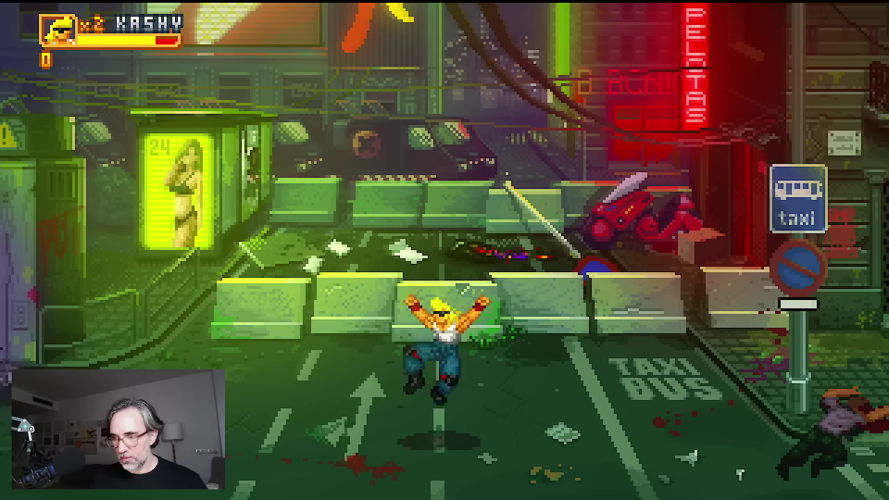
pyautogui.press('Left')
pyautogui.press('Right')
pyautogui.press('Right')
pyautogui.press('space')
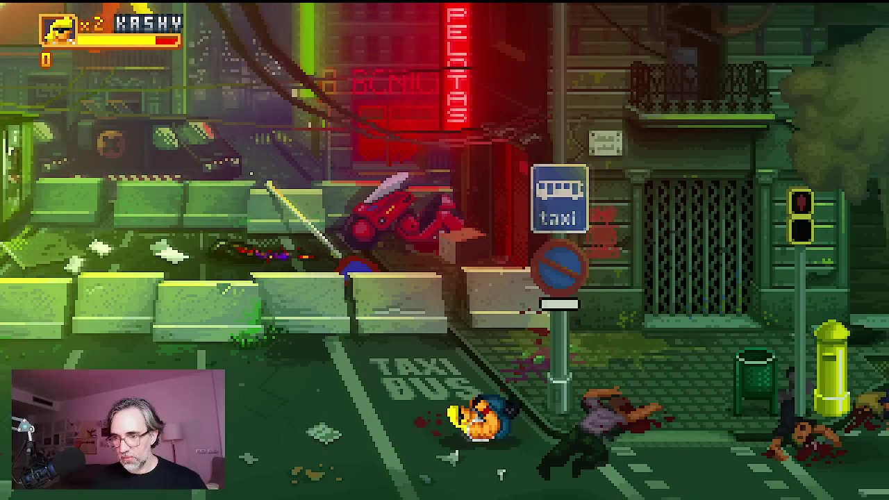
# Attack the shield-bearing enemy at the traffic light and knock out Romerales with a four-hit combo.
pyautogui.press('x')
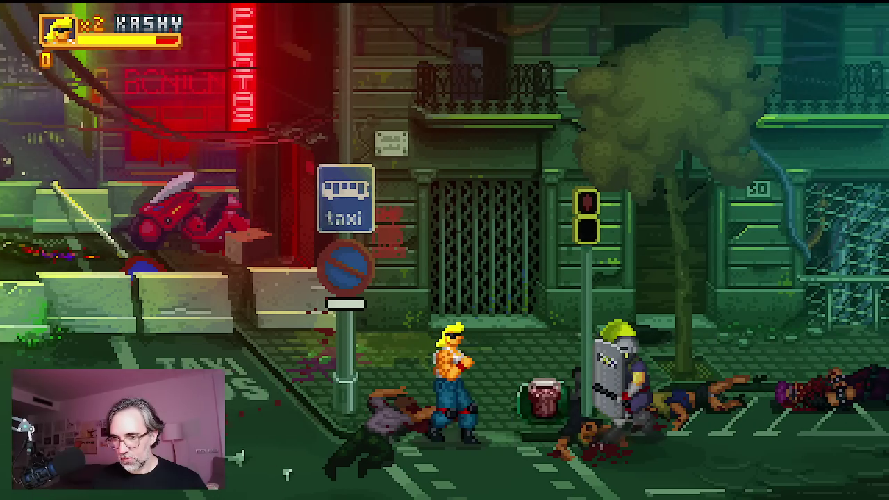
pyautogui.press('Right')
pyautogui.press('space')
pyautogui.press('Left')
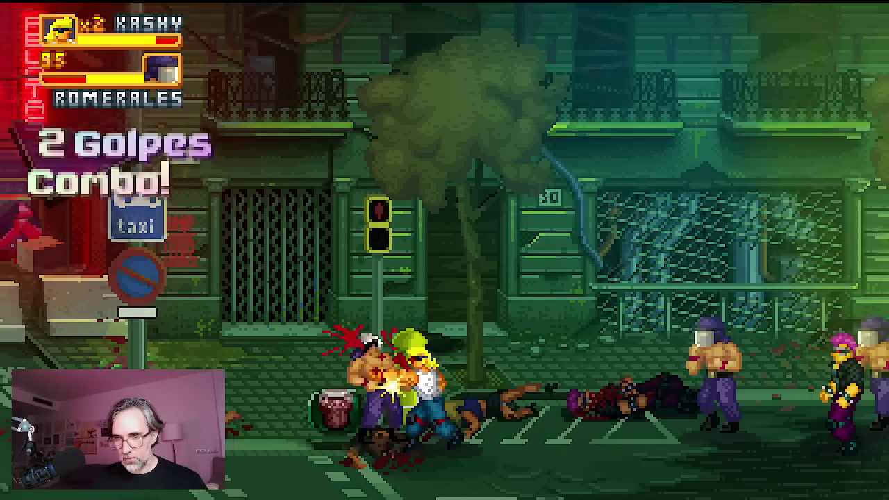
pyautogui.press('Right')
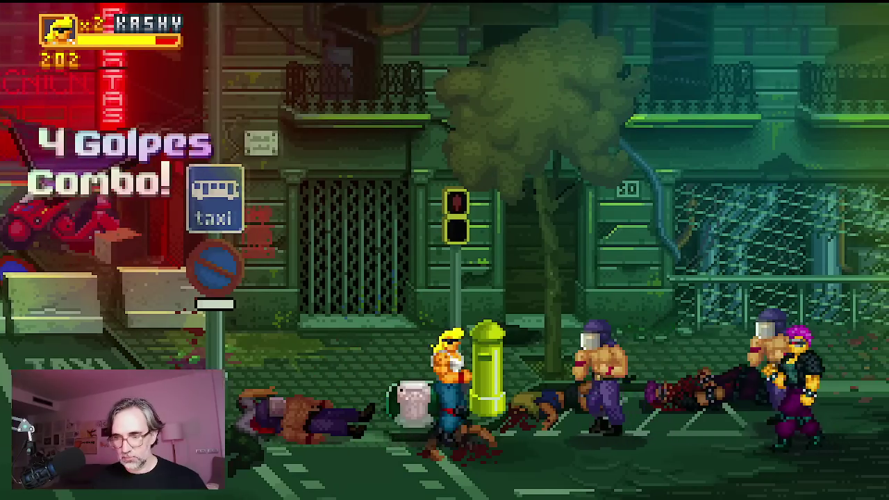
# Advance past the yellow post and knock down Chispa with a two-hit jump attack.
pyautogui.press('space')
pyautogui.press('x')
pyautogui.press('Right')
pyautogui.press('space')
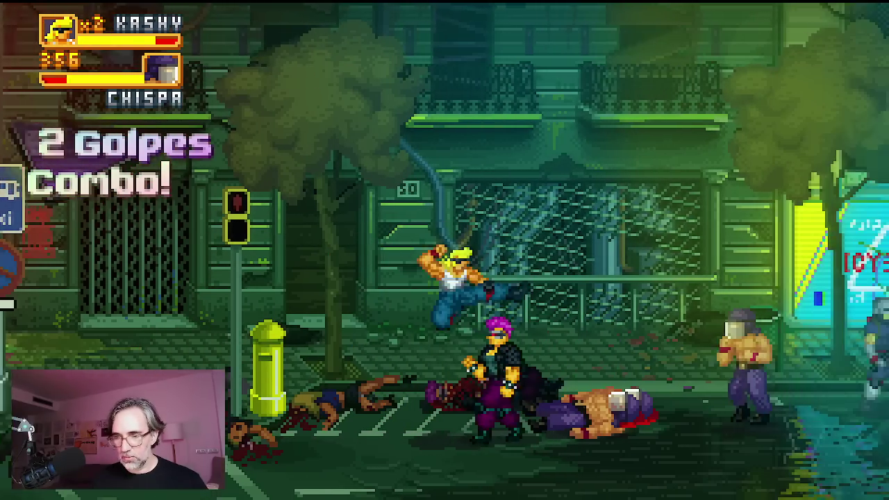
# Kick Python near the tree and retreat toward the taxi sign.
pyautogui.press('x')
pyautogui.press('Left')
pyautogui.press('Left')
pyautogui.press('space')
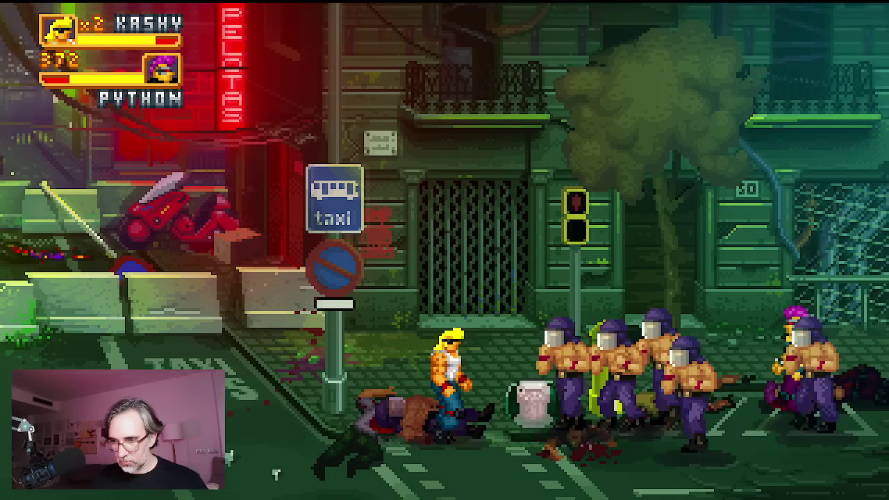
# Hit the Chispa fighters with a three-hit combo beside the trash bin and build a 17-hit combo on the surrounding group.
pyautogui.press('Left')
pyautogui.press('x')
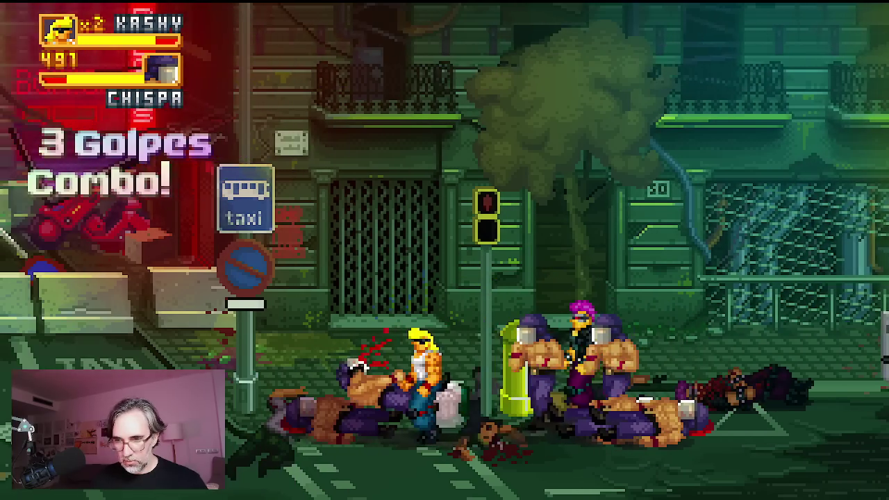
pyautogui.press('x')
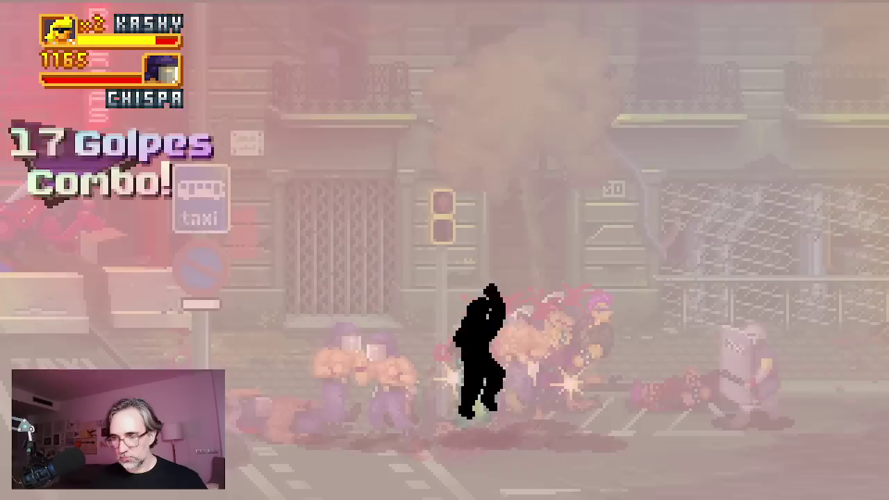
# Keep striking the Chispa fighters with short combos between the taxi sign and the traffic light.
pyautogui.press('Right')
pyautogui.press('Left')
pyautogui.press('x')
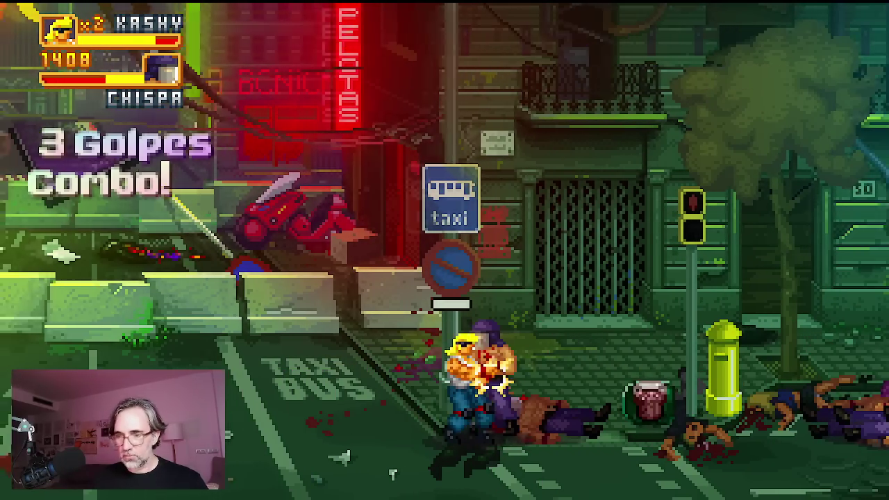
pyautogui.press('x')
pyautogui.press('x')
pyautogui.press('x')
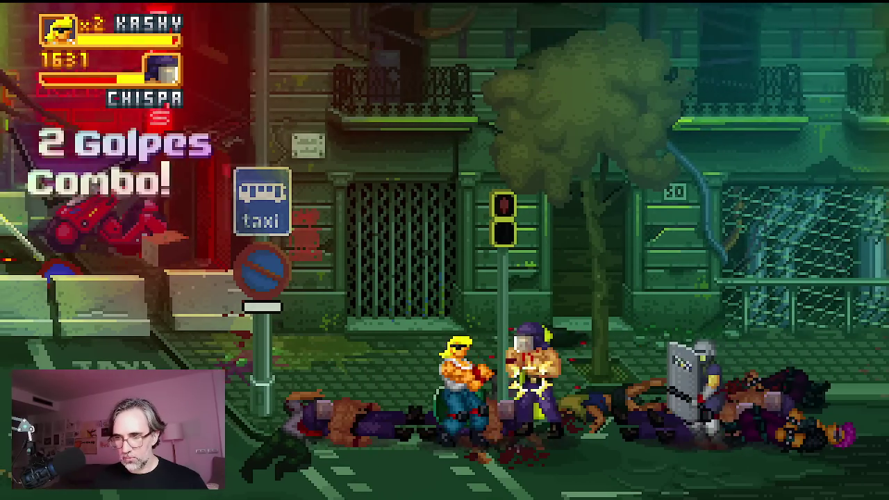
pyautogui.press('c')
pyautogui.press('Left')
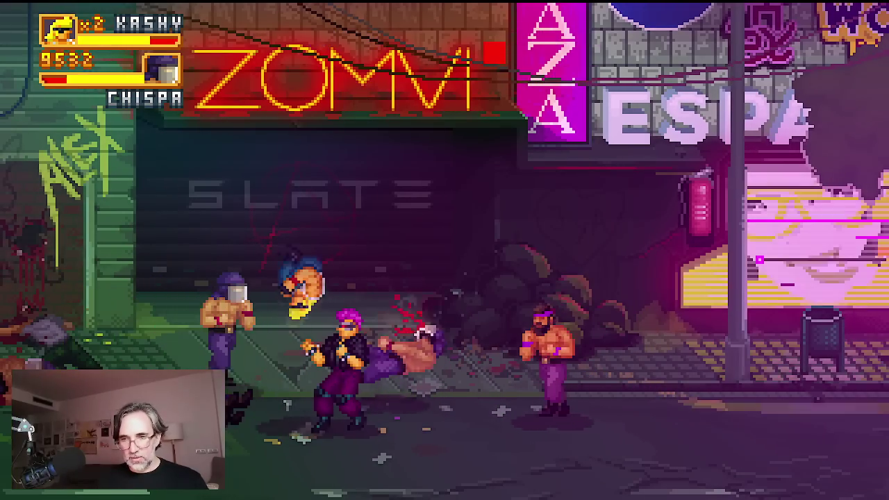
# Knock Palo down beyond the rubble pile and turn back on Chispa's group with a ten-hit combo.
pyautogui.press('Right')
pyautogui.press('Right')
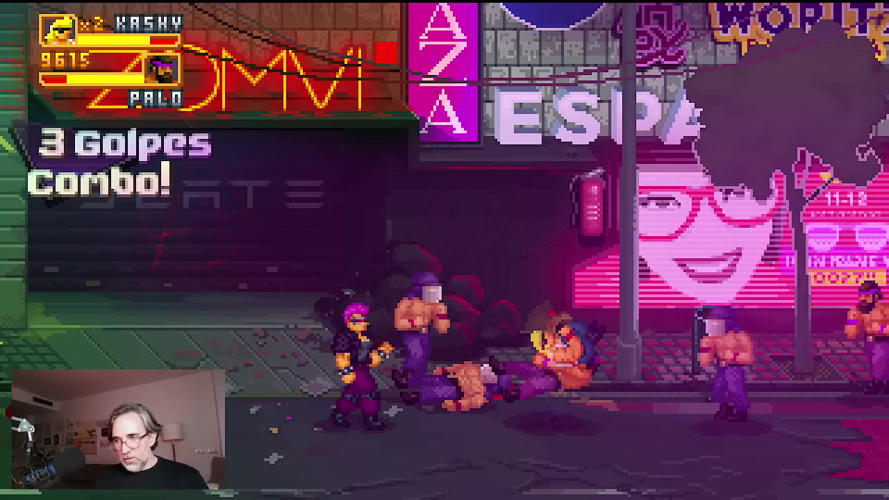
pyautogui.press('Left')
pyautogui.press('x')
pyautogui.press('x')
pyautogui.press('x')
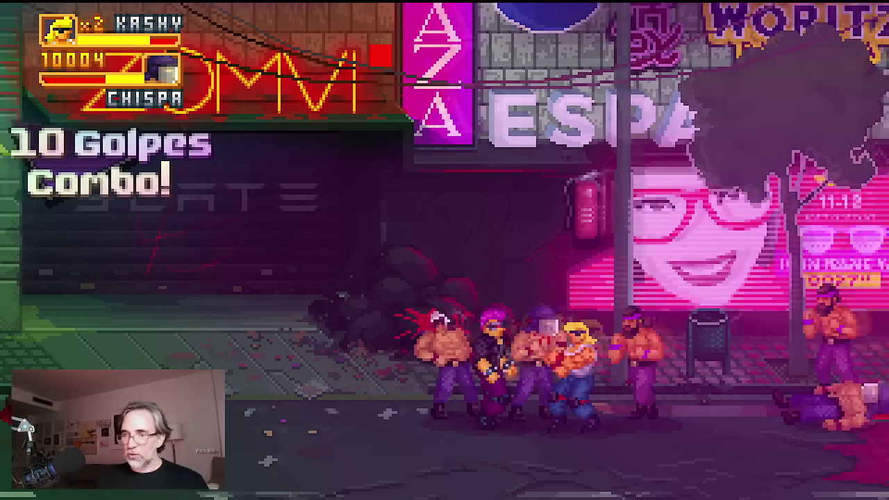
# Finish the combo on Chispa's group beside the rubble pile and jump-kick Palo near the lamppost.
pyautogui.press('Left')
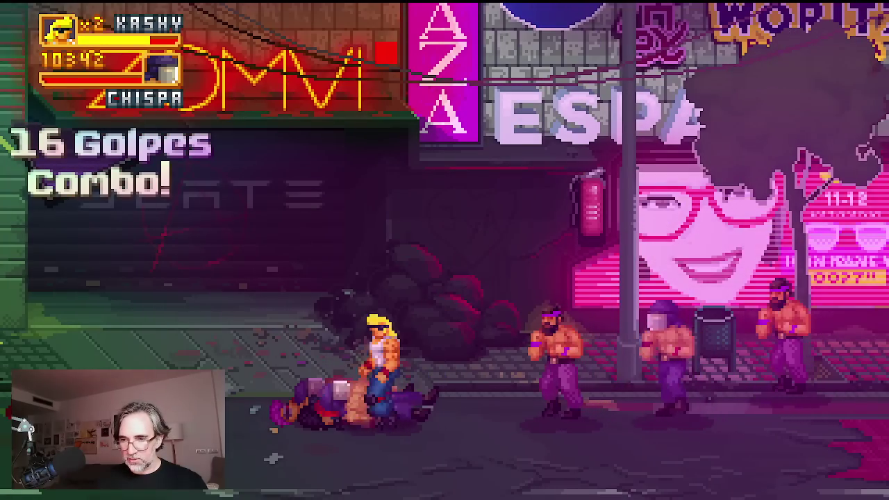
pyautogui.press('space')
pyautogui.press('x')
pyautogui.press('Right')
pyautogui.press('x')
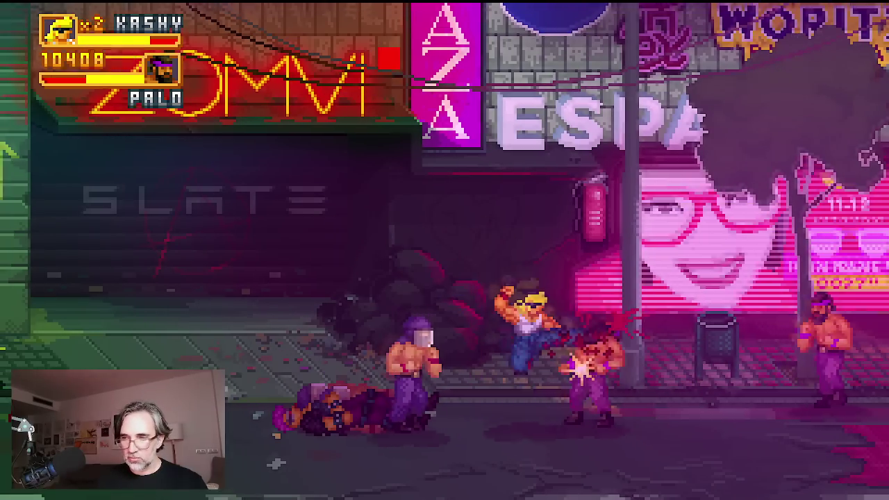
# Knock Chispa down beside the lamppost with a six-hit combo.
pyautogui.press('x')
pyautogui.press('x')
pyautogui.press('x')
pyautogui.press('x')
pyautogui.press('x')
pyautogui.press('x')
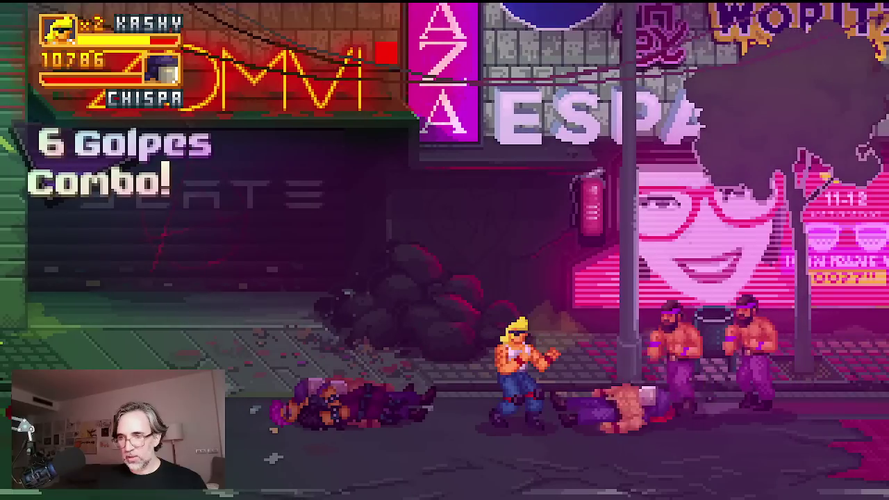
# Draw the two Palo fighters away from the trash bin and hit them with a ten-hit combo by the lamppost.
pyautogui.press('space')
pyautogui.press('space')
pyautogui.press('Left')
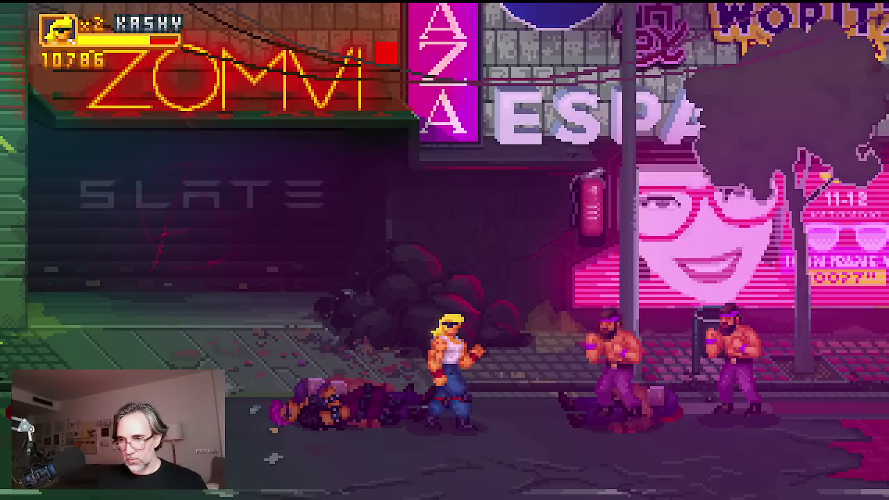
pyautogui.press('Right')
pyautogui.press('x')
pyautogui.press('x')
pyautogui.press('x')
pyautogui.press('x')
pyautogui.press('x')
pyautogui.press('x')
pyautogui.press('x')
pyautogui.press('x')
pyautogui.press('x')
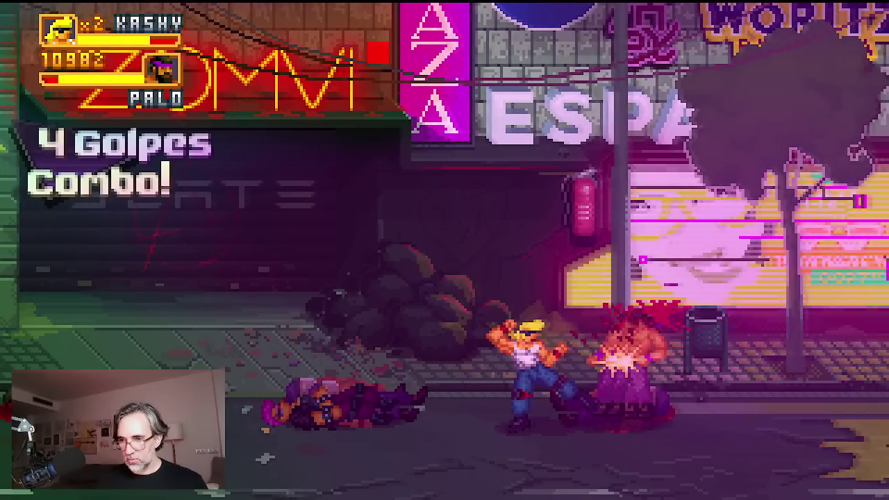
pyautogui.press('x')
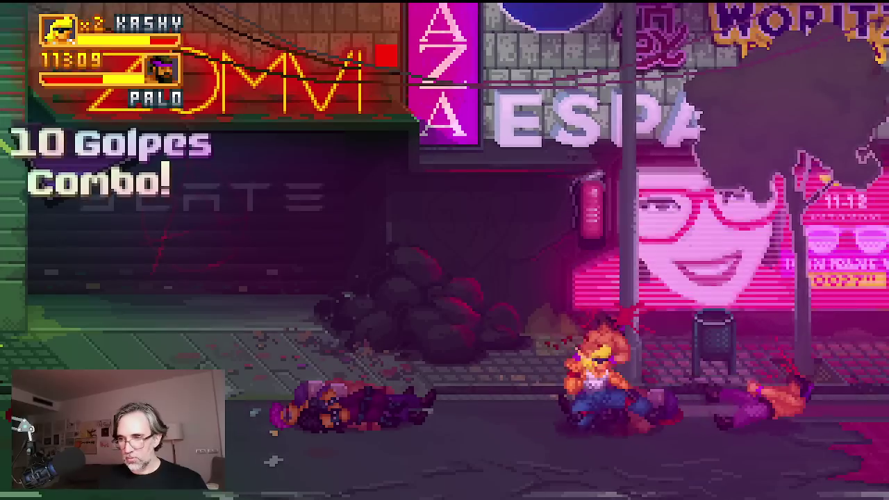
# Jump past the remaining Palo fighter, turn back and extend the combo to 15 hits, knocking him toward the rubble pile.
pyautogui.press('Right')
pyautogui.press('space')
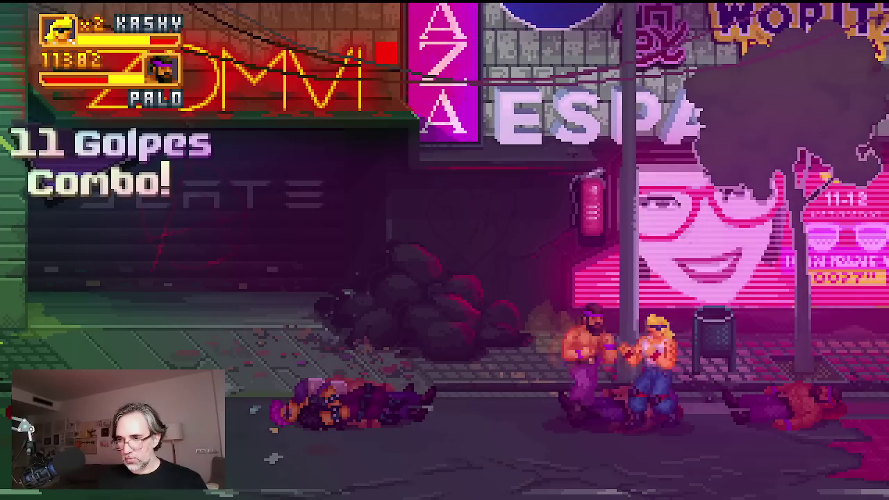
pyautogui.press('Left')
pyautogui.press('x')
pyautogui.press('x')
pyautogui.press('x')
pyautogui.press('x')
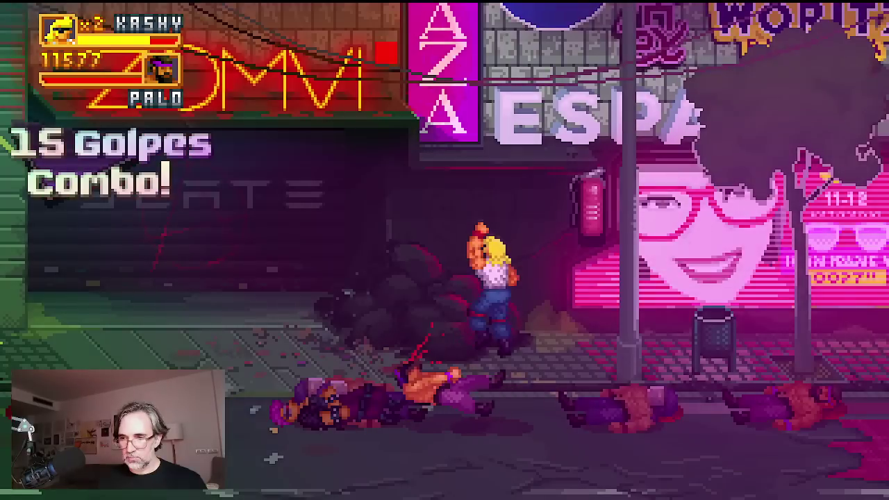
# Advance along the street past the glasses billboard and fight beside the tree.
pyautogui.press('Left')
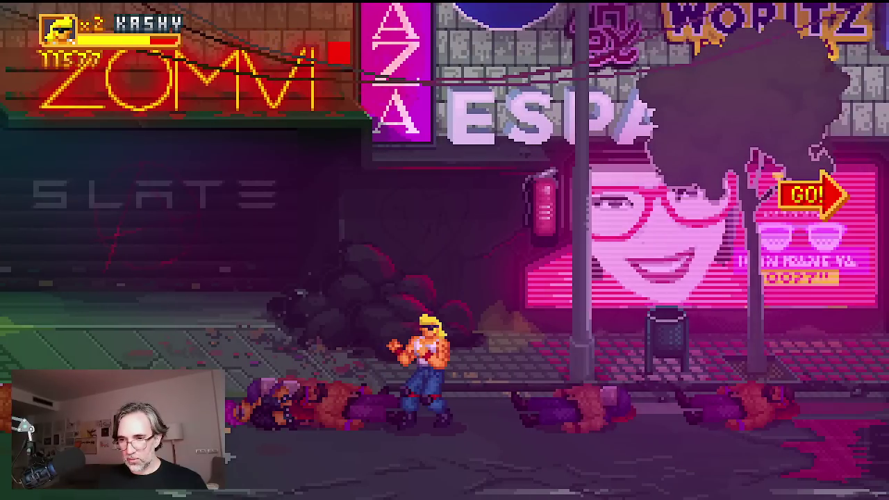
pyautogui.press('Right')
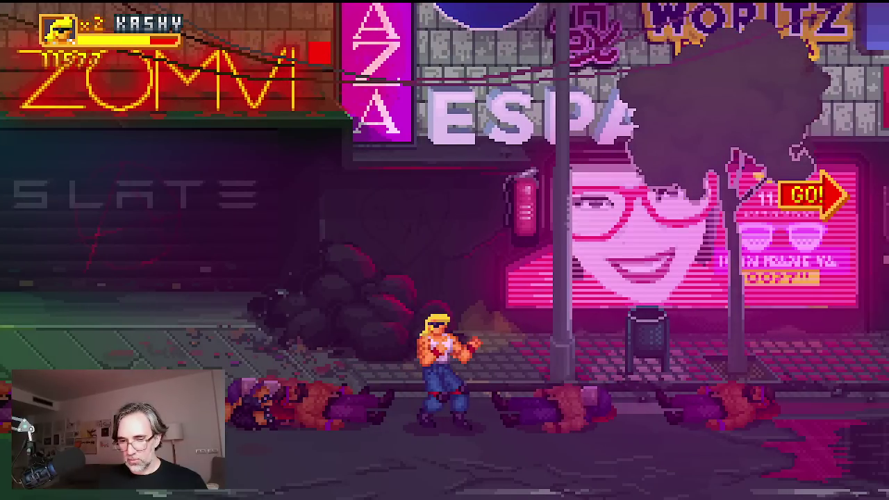
pyautogui.press('Right')
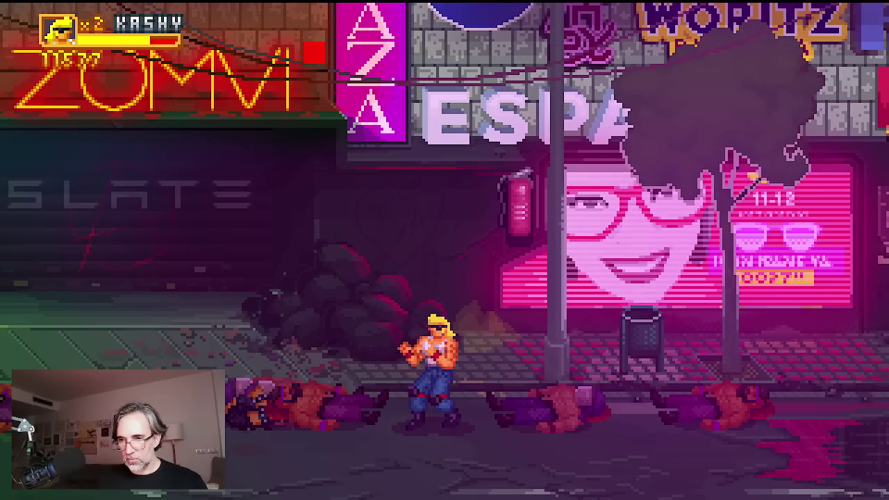
pyautogui.press('Right')
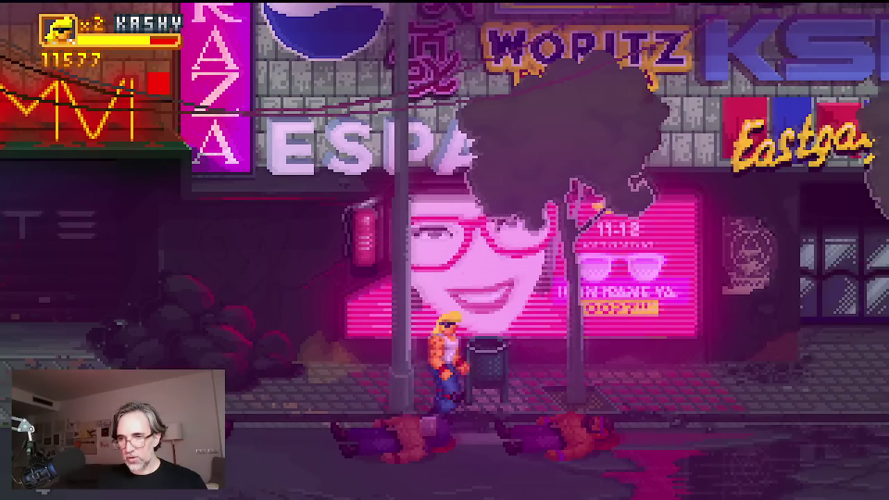
pyautogui.press('Right')
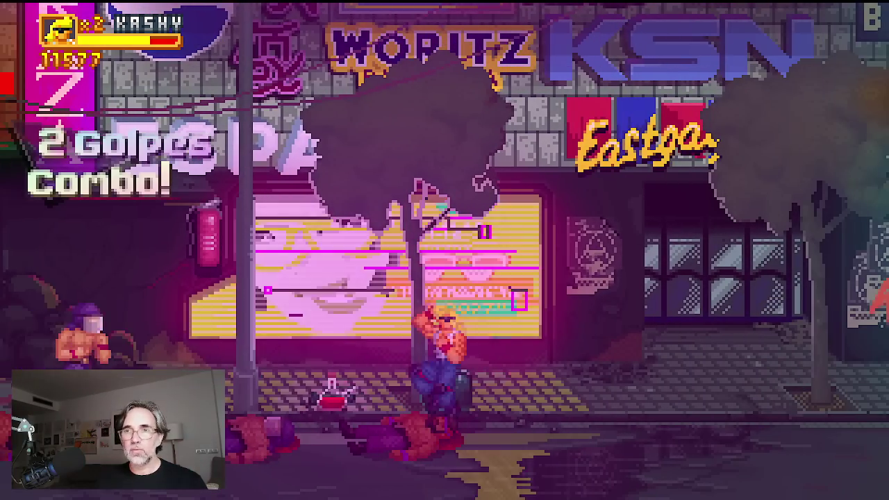
# Turn back on the Chispa and Python gang in front of the glasses billboard and strike them beside the tree.
pyautogui.press('Left')
pyautogui.press('Left')
pyautogui.press('a')
pyautogui.press('a')
pyautogui.press('a')
pyautogui.press('a')
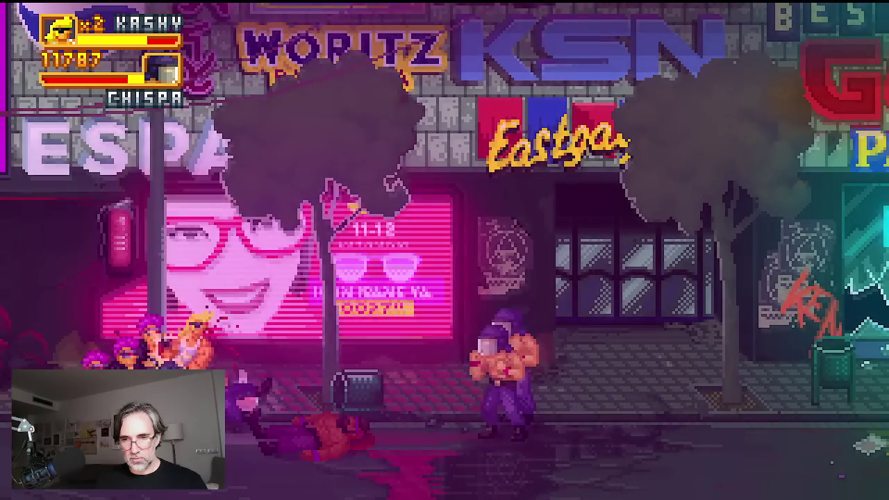
pyautogui.press('space')
pyautogui.press('a')
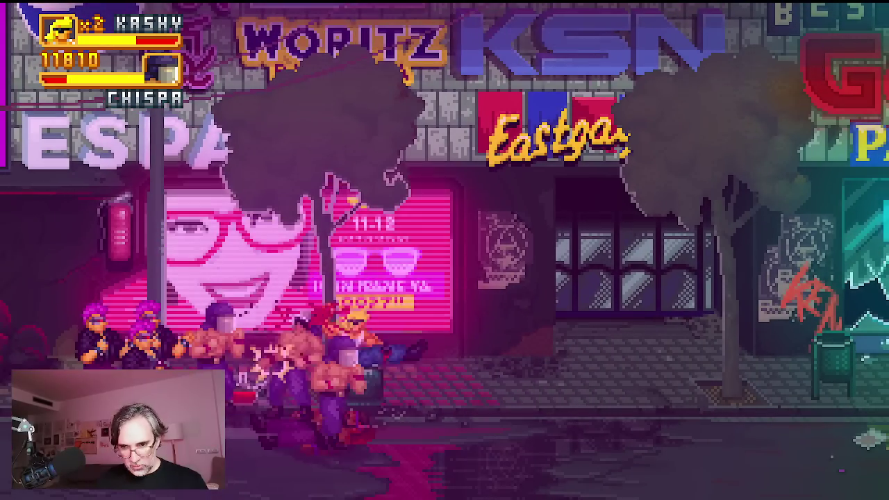
# Hit the Chispa fighters with a two-hit combo and escape the mob toward the shop with the broken window.
pyautogui.press('Right')
pyautogui.press('Left')
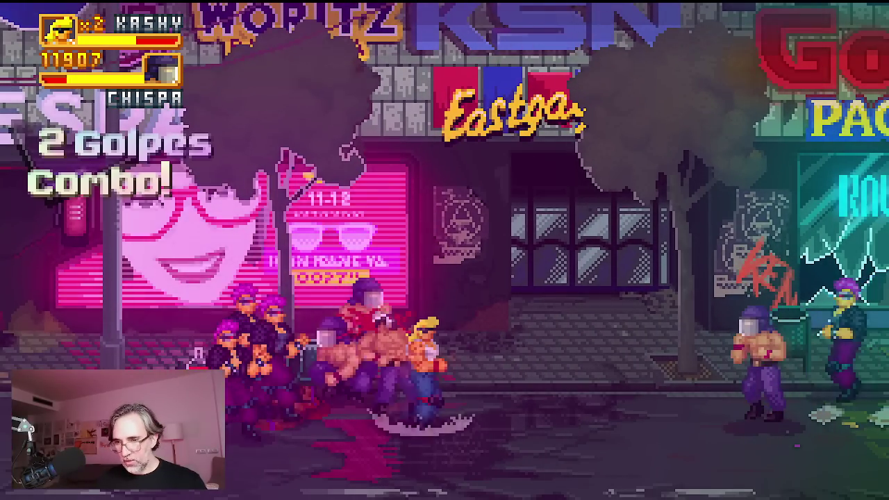
pyautogui.press('Right')
pyautogui.press('Left')
pyautogui.press('space')
pyautogui.press('a')
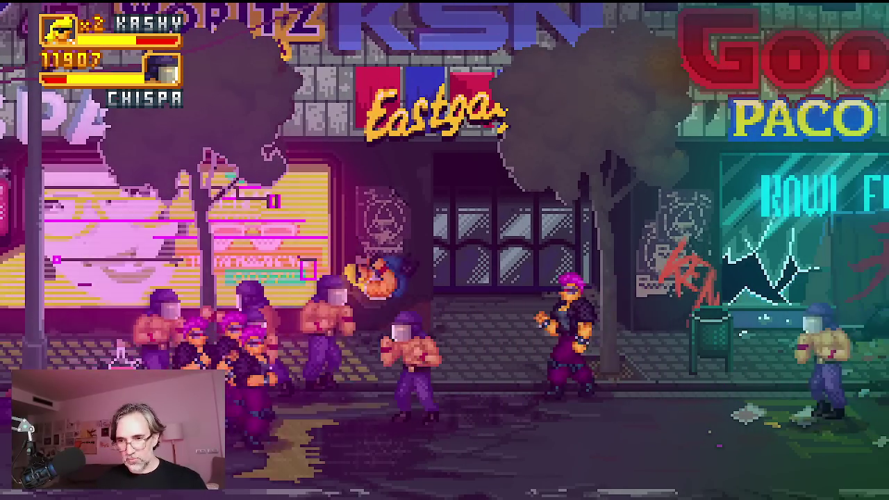
pyautogui.press('Right')
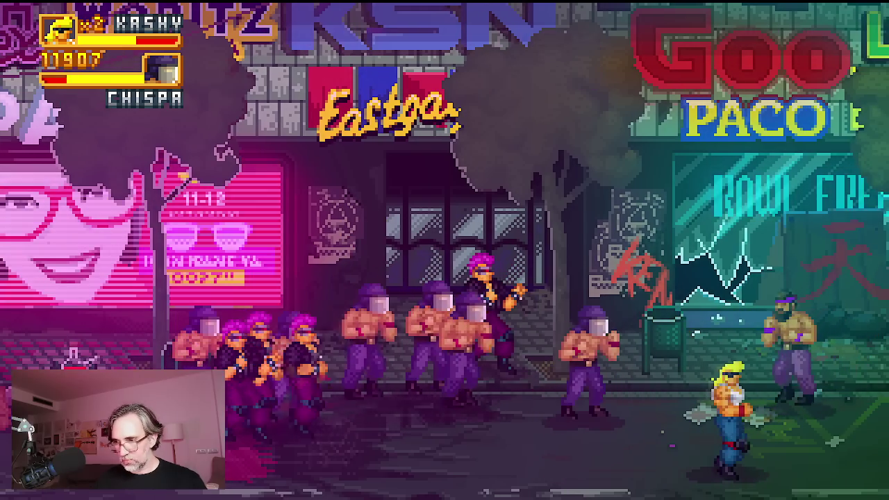
# Hit Palo with a three-hit combo in front of the broken shop window and move away from the closing mob.
pyautogui.press('a')
pyautogui.press('a')
pyautogui.press('a')
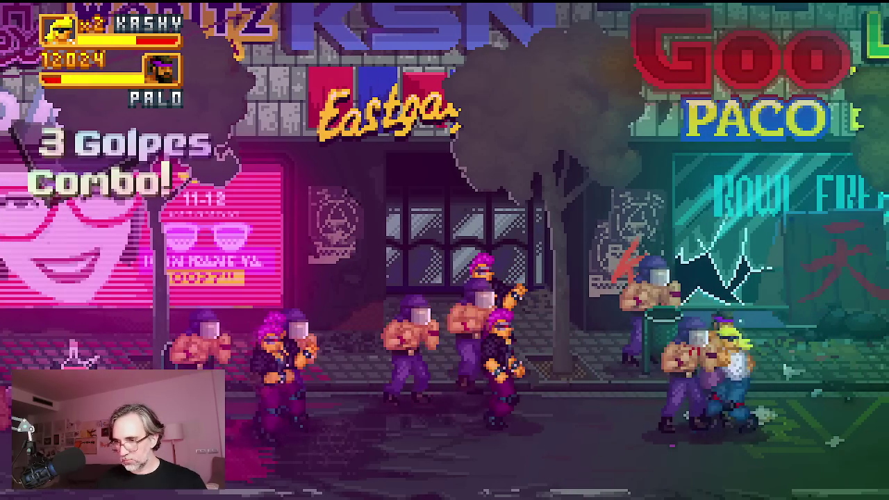
pyautogui.press('Down')
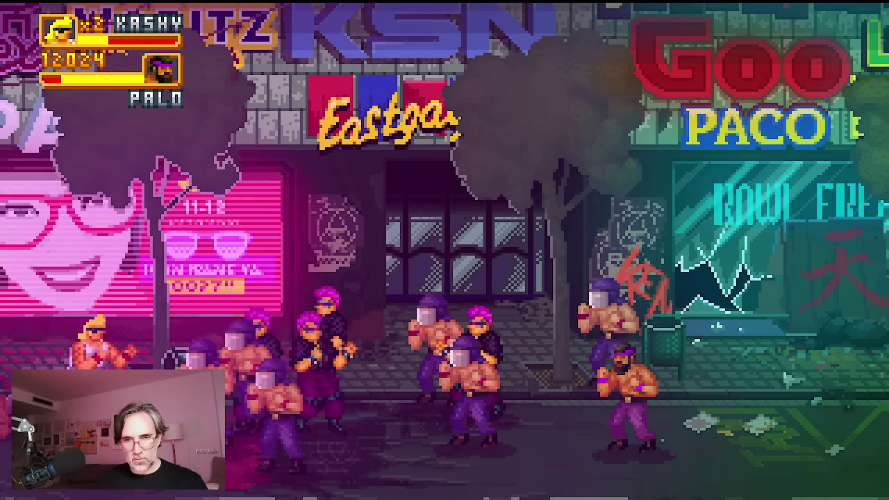
# Strike Chispa with a four-hit combo near the billboard tree and jump clear of the surrounding gang.
pyautogui.press('a')
pyautogui.press('a')
pyautogui.press('a')
pyautogui.press('a')
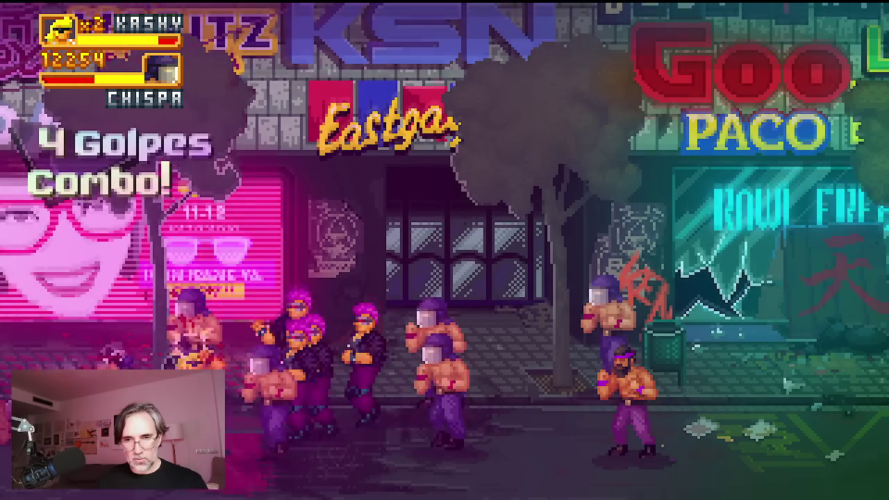
pyautogui.press('space')
pyautogui.press('a')
pyautogui.press('space')
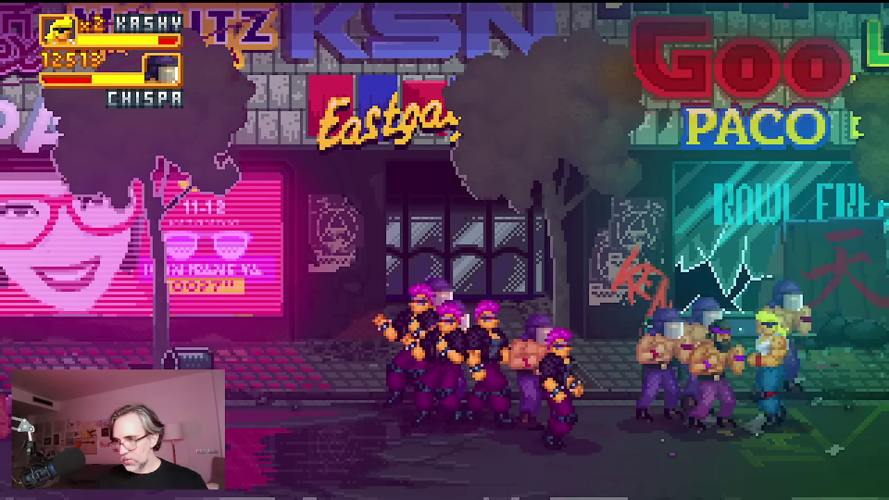
# Attack Palo, Chispa and Python with repeated strikes in front of the broken shop window.
pyautogui.press('a')
pyautogui.press('a')
pyautogui.press('a')
pyautogui.press('a')
pyautogui.press('a')
pyautogui.press('a')
pyautogui.press('a')
pyautogui.press('a')
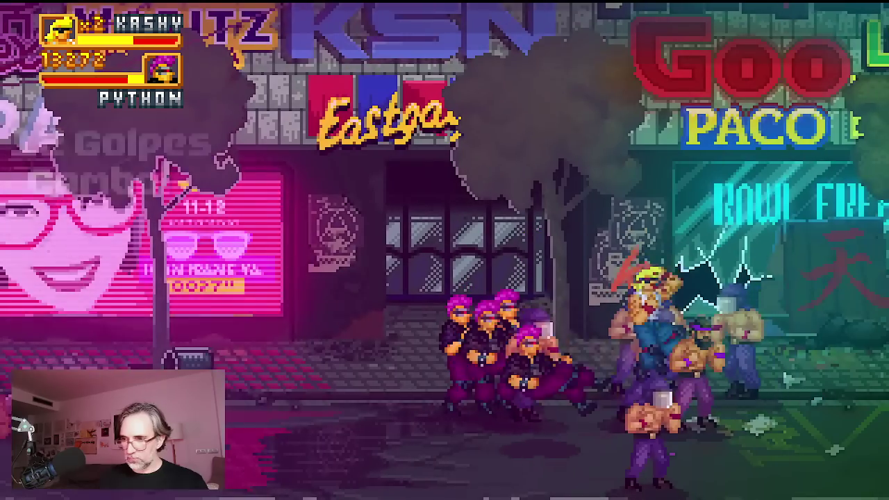
# Strike back at the mob by the green trash bin and retreat to the glasses billboard.
pyautogui.press('space')
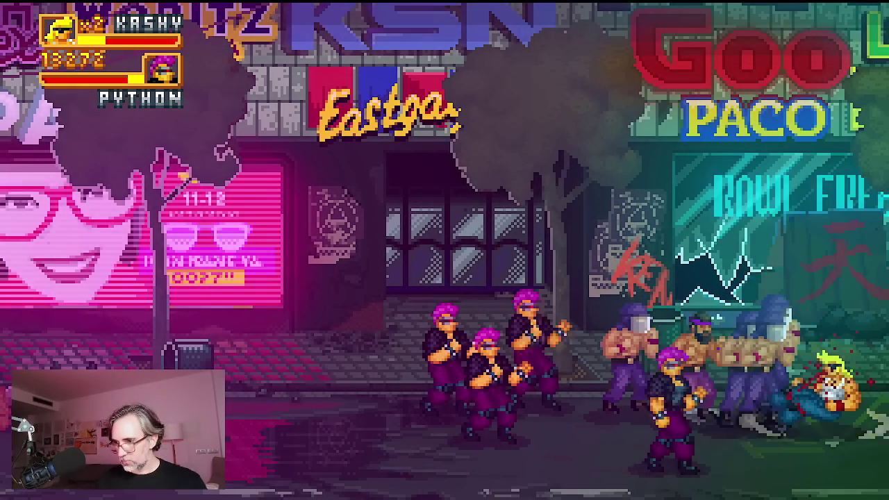
pyautogui.press('x')
pyautogui.press('x')
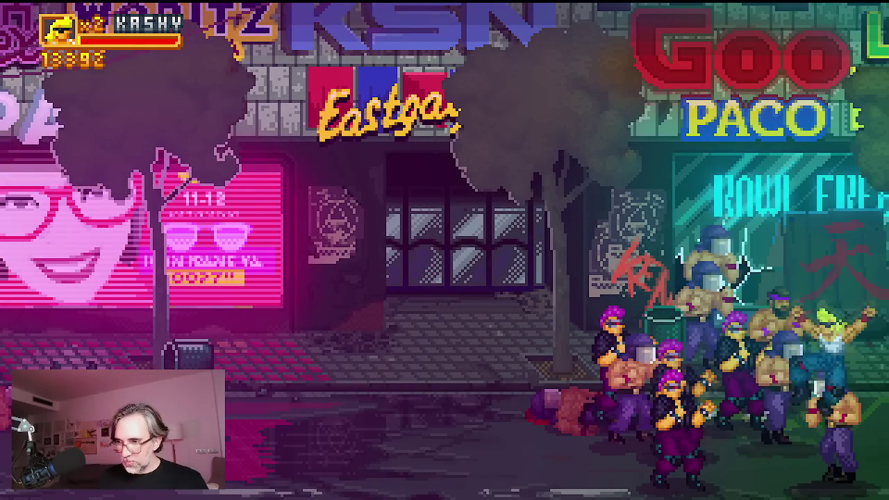
pyautogui.press('x')
pyautogui.press('Left')
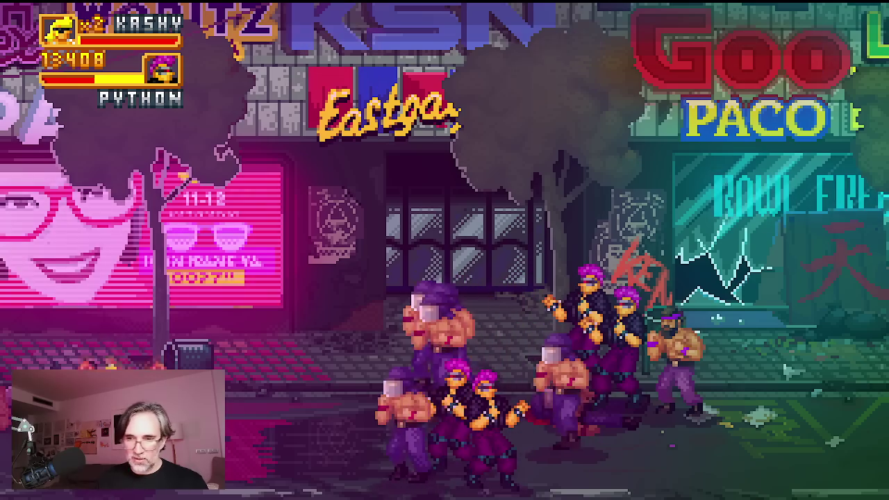
pyautogui.press('space')
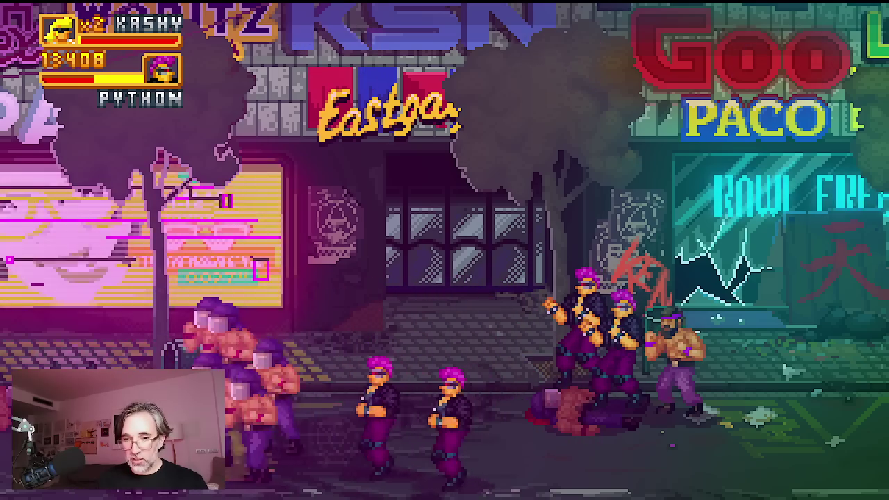
# Land a seven-hit combo on the Chispa fighters near the fallen trash bin and jump toward the Python fighters.
pyautogui.press('x')
pyautogui.press('x')
pyautogui.press('x')
pyautogui.press('x')
pyautogui.press('x')
pyautogui.press('x')
pyautogui.press('x')
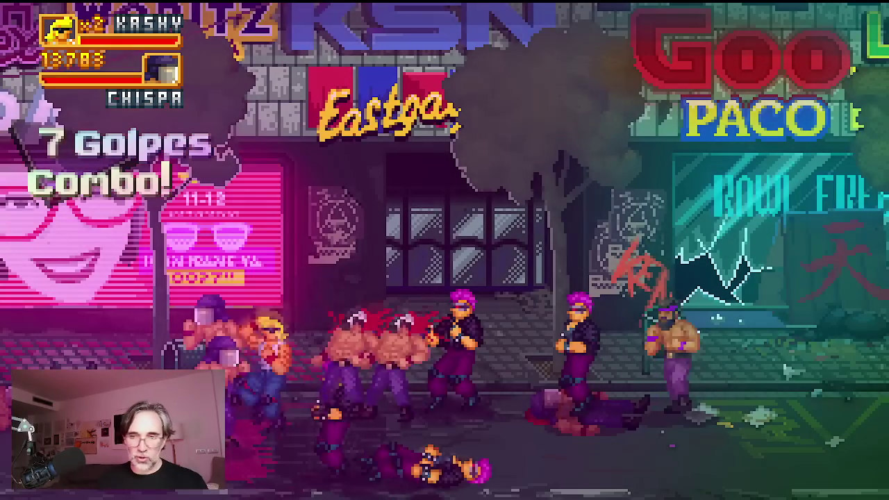
pyautogui.press('x')
pyautogui.press('Right')
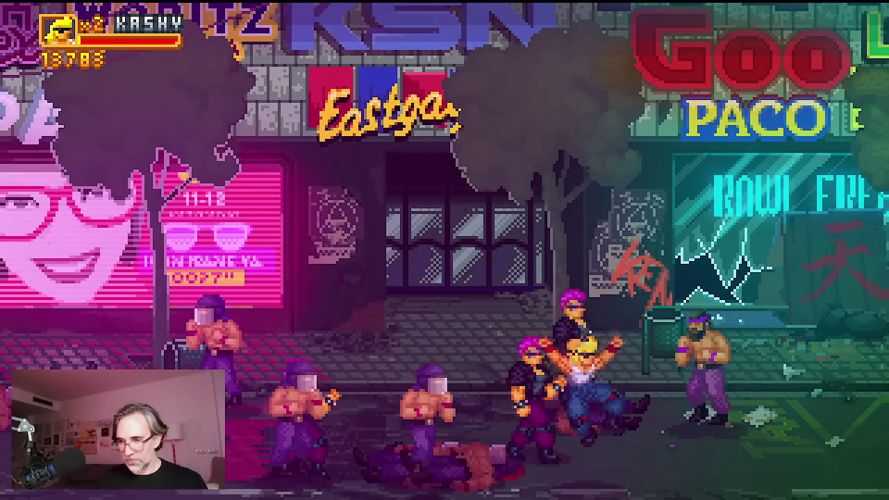
pyautogui.press('x')
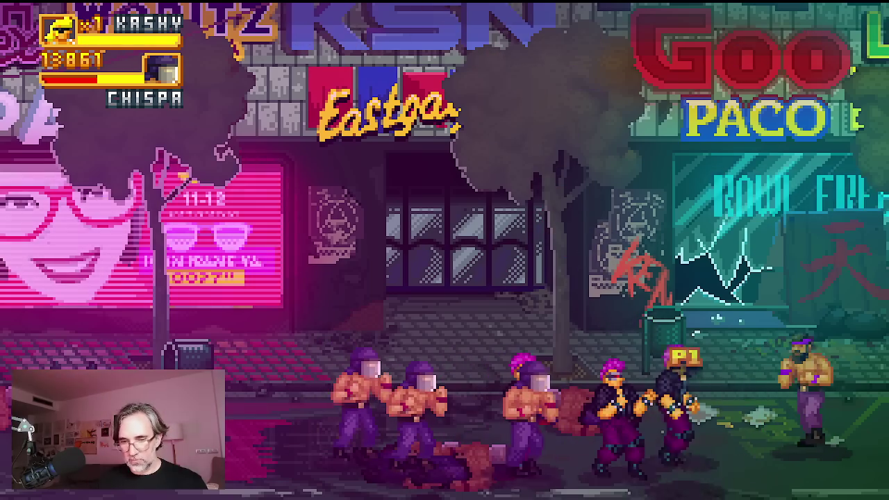
# Strike Python and Chispa on both sides with a three-hit combo and run through the group toward the billboard.
pyautogui.press('Right')
pyautogui.press('x')
pyautogui.press('Left')
pyautogui.press('x')
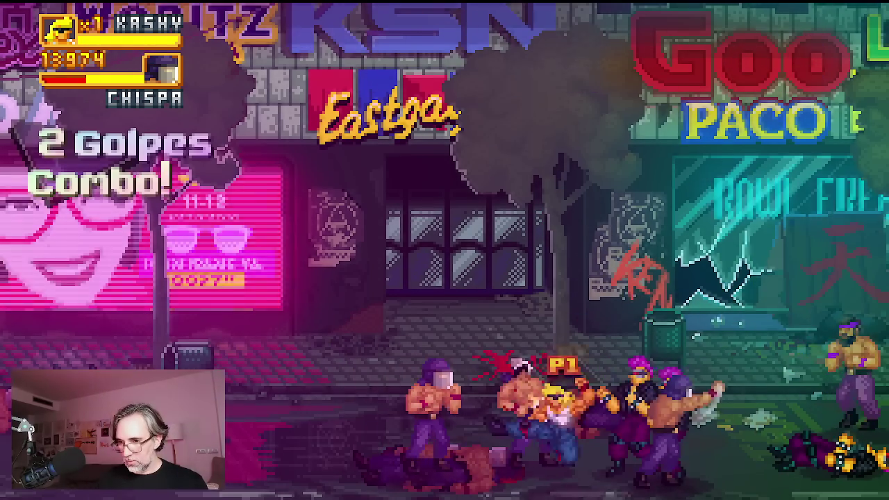
pyautogui.press('x')
pyautogui.press('Left')
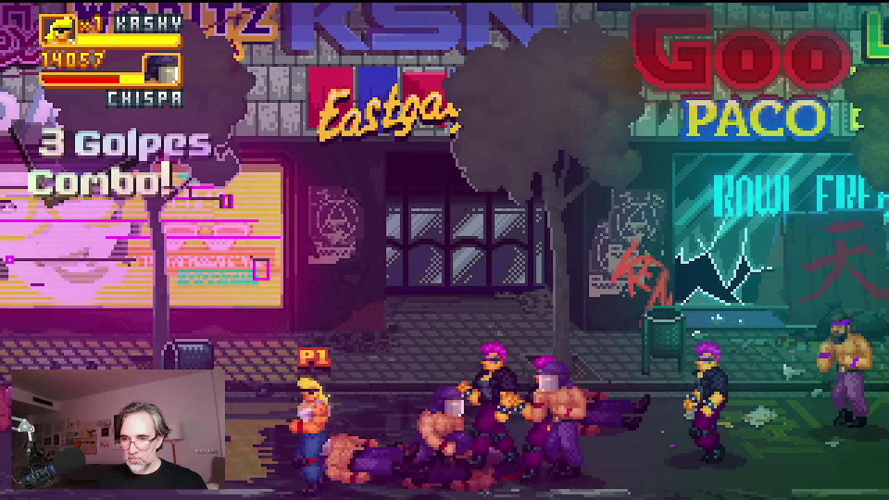
# Leap back into the Chispa and Python group and build a 14-hit combo in front of the doorway.
pyautogui.press('Right')
pyautogui.press('space')
pyautogui.press('x')
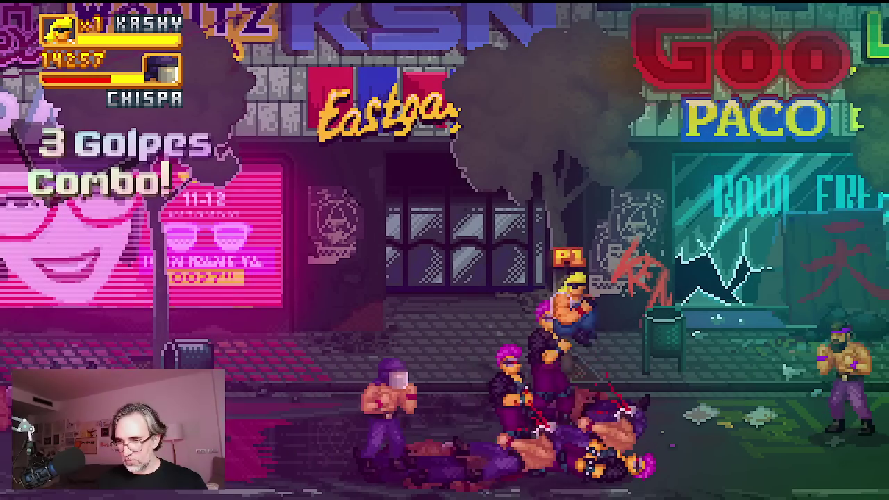
pyautogui.press('x')
pyautogui.press('x')
pyautogui.press('x')
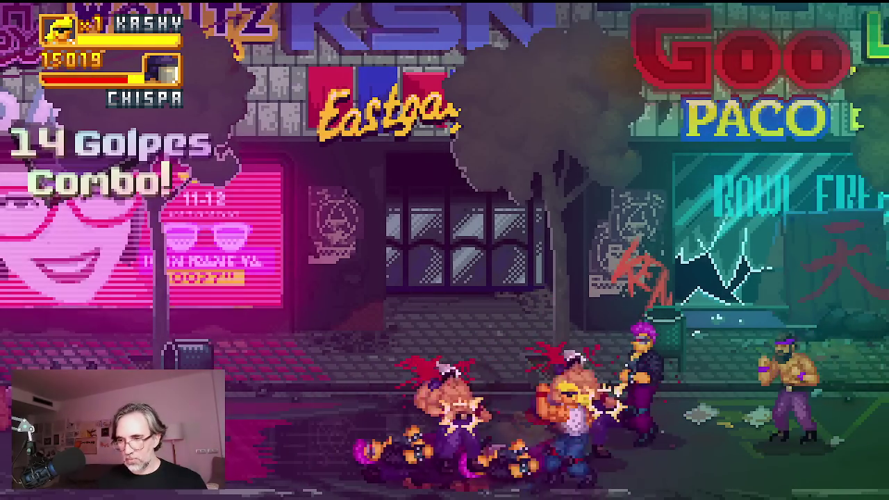
# Knock Python down near the green trash bin with a jumping attack, extending the combo to 16 hits.
pyautogui.press('Right')
pyautogui.press('space')
pyautogui.press('x')
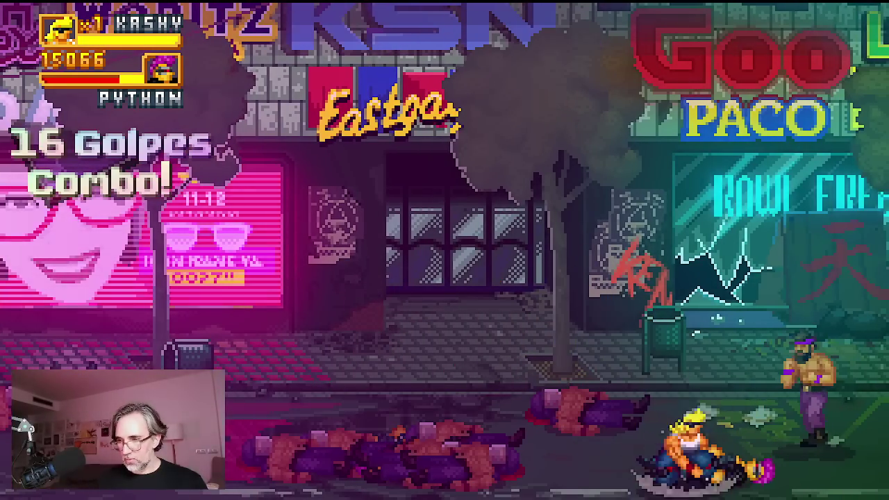
# Strike Palo and Python in the street near the green trash bin, extending the combo to 23 hits.
pyautogui.press('Right')
pyautogui.press('x')
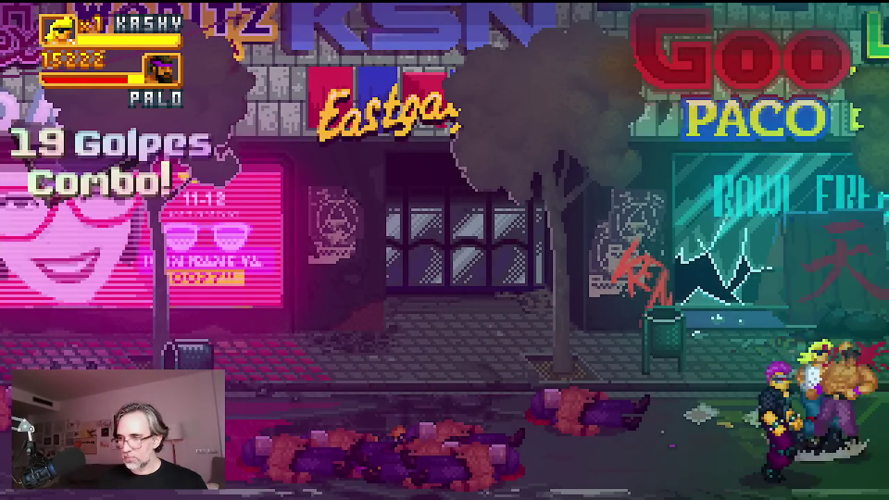
pyautogui.press('z')
pyautogui.press('x')
pyautogui.press('x')
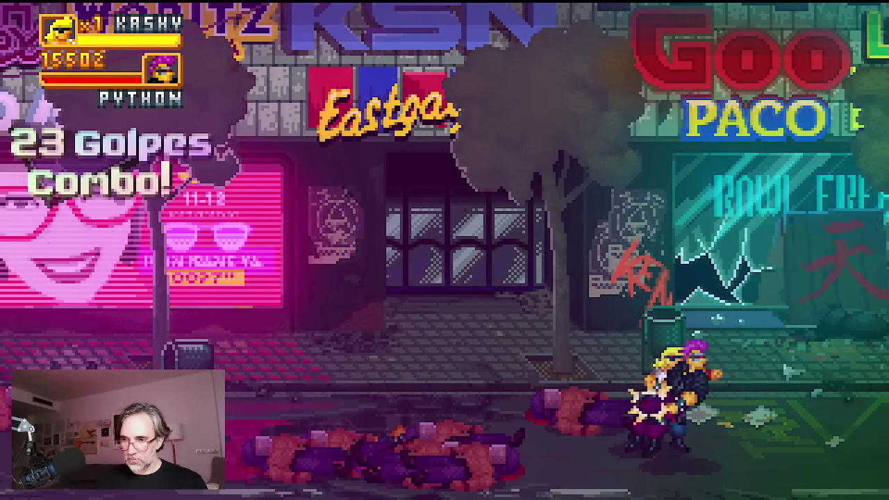
# Advance past the Paco storefront and fight the Chispa fighters on both sides, landing a five-hit combo.
pyautogui.press('Right')
pyautogui.press('x')
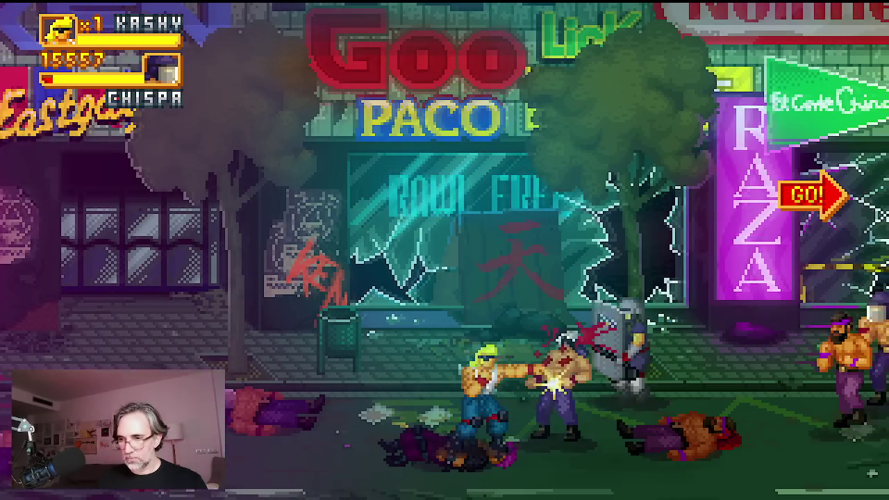
pyautogui.press('x')
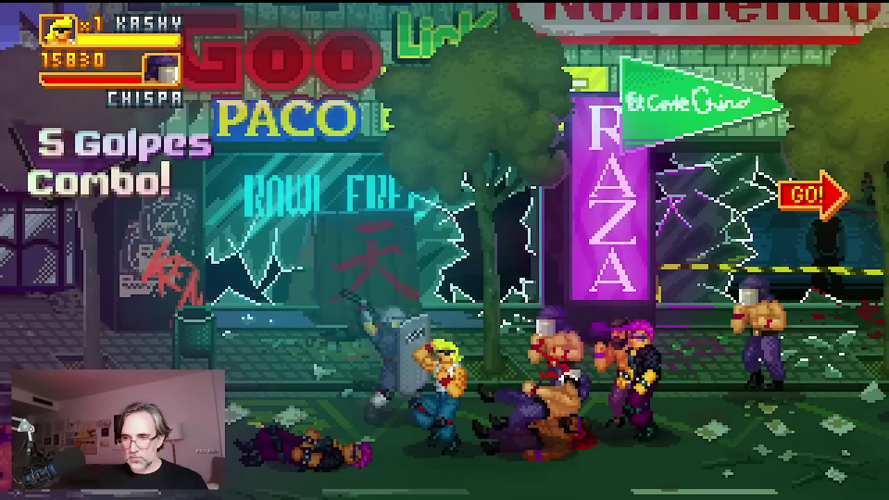
pyautogui.press('Left')
pyautogui.press('Right')
pyautogui.press('x')
pyautogui.press('x')
pyautogui.press('x')
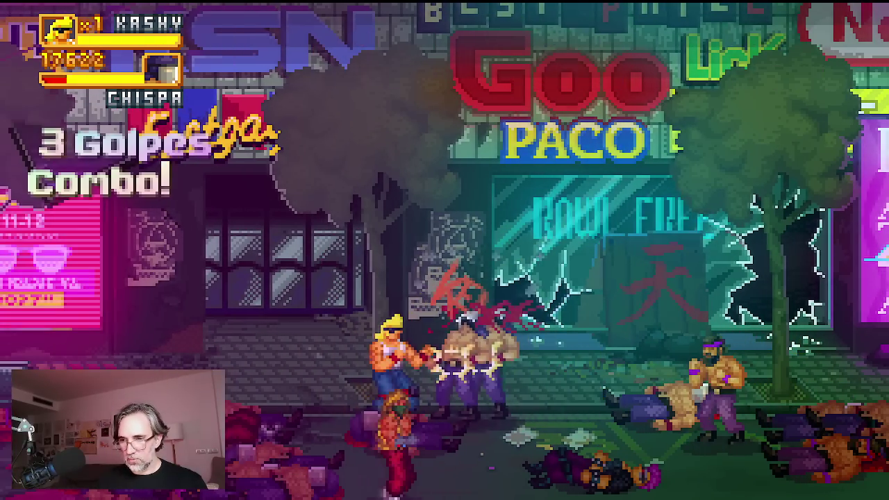
# Leap among Chispa, Palo and Moha by the broken shop window and build a 20-hit combo.
pyautogui.press('space')
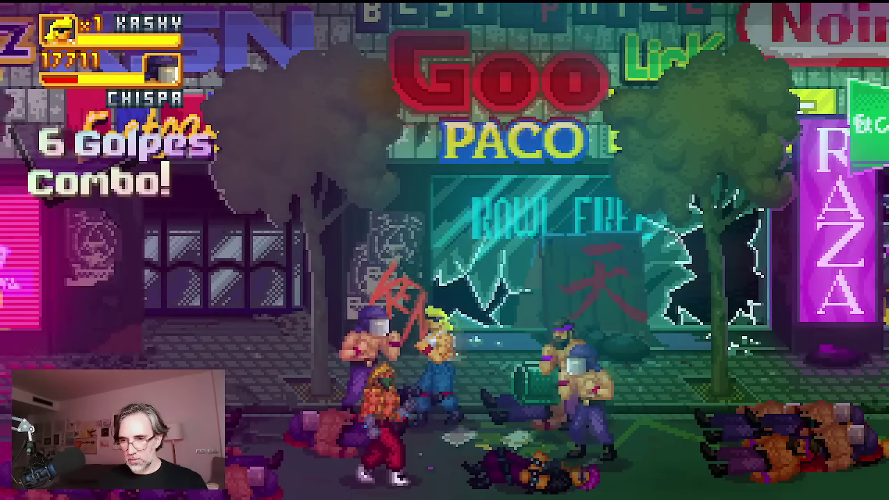
pyautogui.press('x')
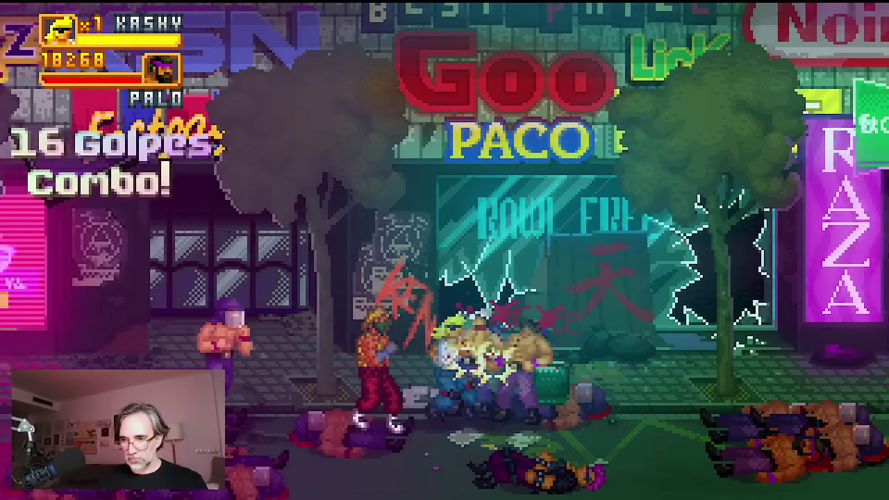
pyautogui.press('x')
pyautogui.press('Left')
pyautogui.press('x')
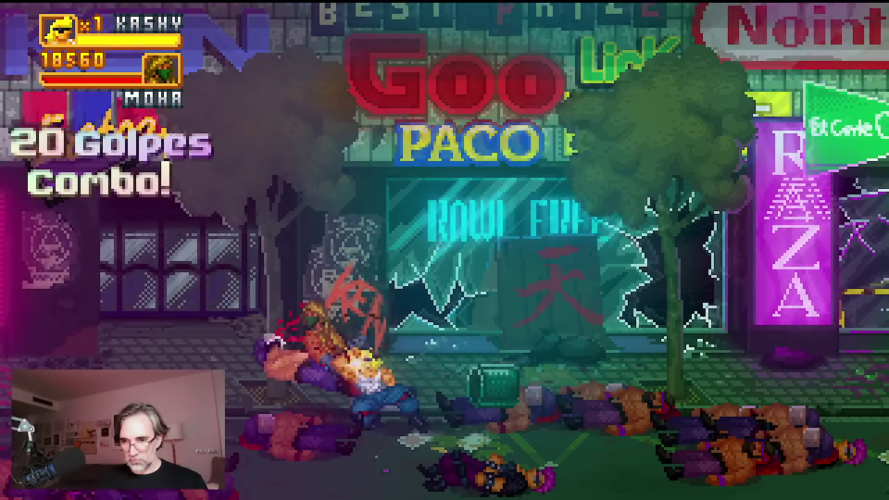
# Pick up the gun from the street and carry it past the fallen fighters to the RAZA sign.
pyautogui.press('Right')
pyautogui.press('Right')
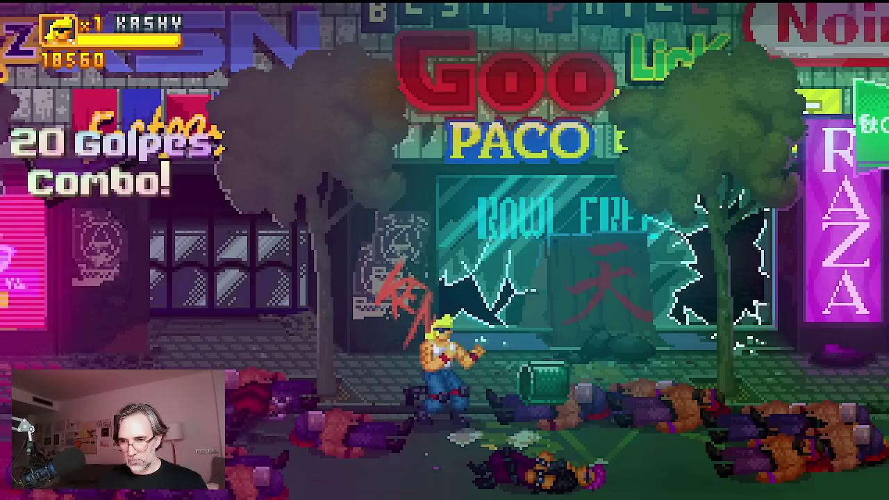
pyautogui.press('c')
pyautogui.press('Up')
pyautogui.press('Down')
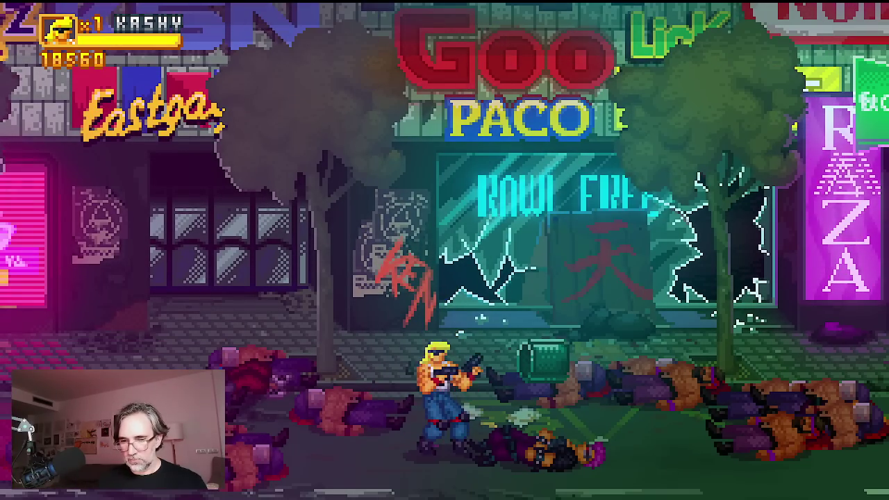
pyautogui.press('Right')
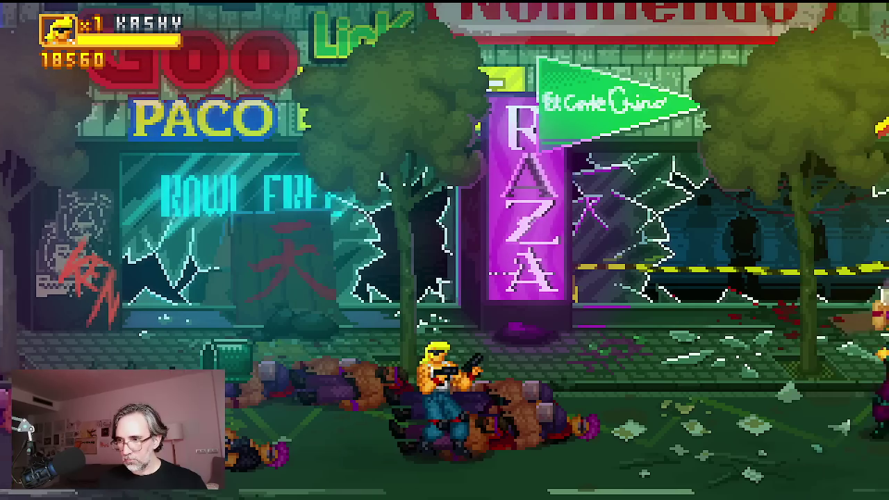
# Shoot the Chispa and Python fighters approaching from both sides near the El Corte Chino sign.
pyautogui.press('Right')
pyautogui.press('x')
pyautogui.press('Right')
pyautogui.press('x')
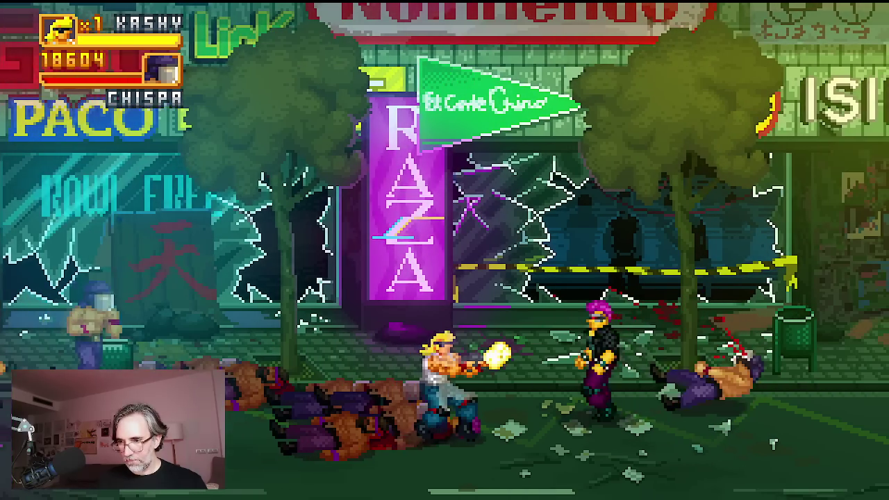
pyautogui.press('Right')
pyautogui.press('Left')
pyautogui.press('x')
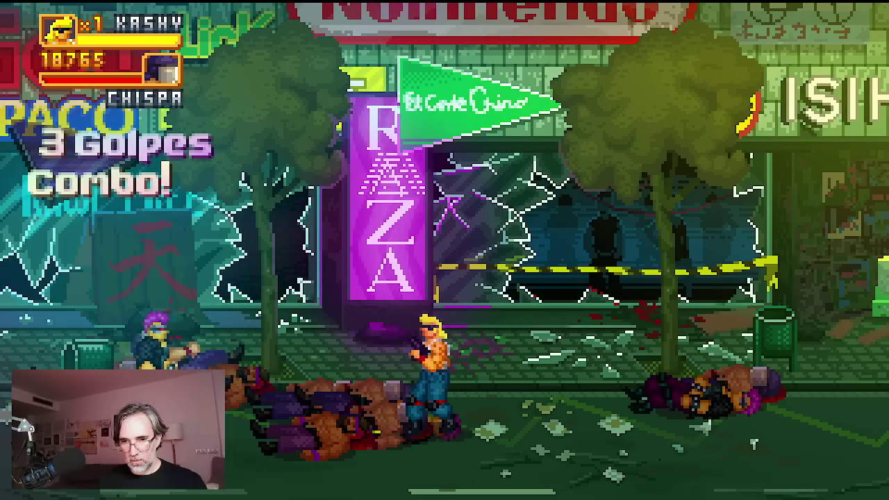
pyautogui.press('x')
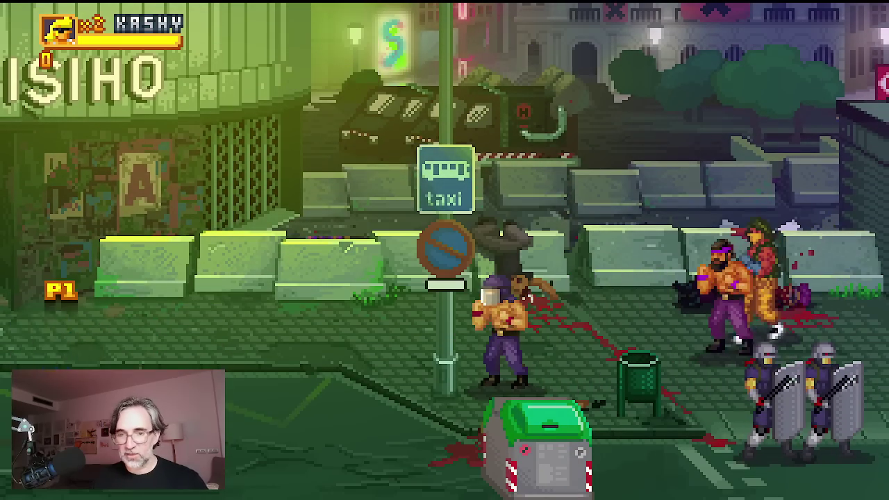
# Land a three-hit combo on Chispa beside the taxi sign and jump over the gang.
pyautogui.press('Right')
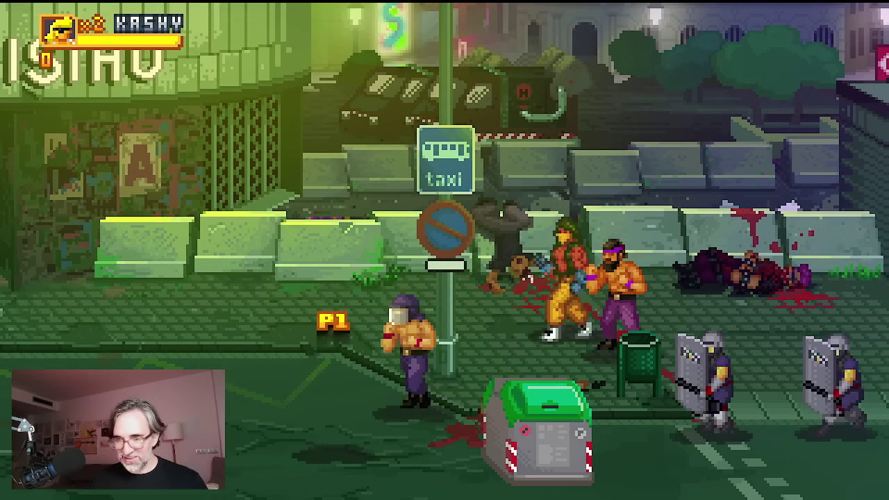
pyautogui.press('x')
pyautogui.press('x')
pyautogui.press('x')
pyautogui.press('Left')
pyautogui.press('z')
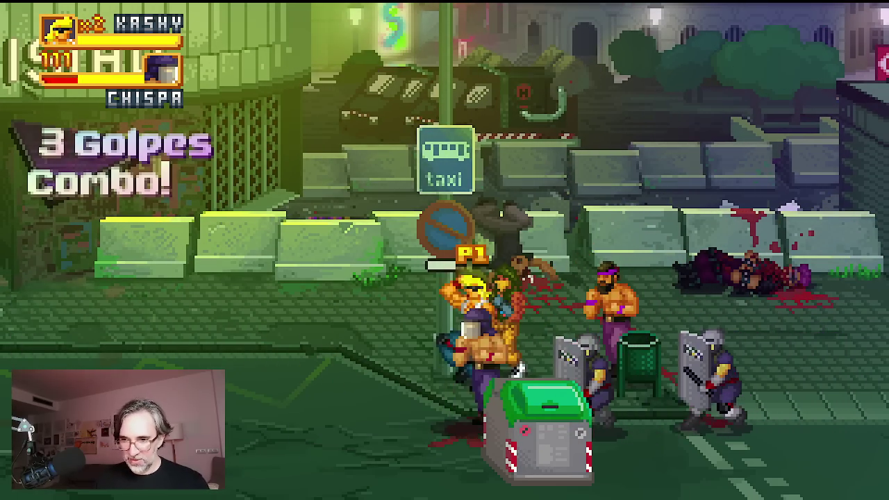
# Knock Snow down with a jumping attack near the trash bin and leap back toward Chispa.
pyautogui.press('Right')
pyautogui.press('z')
pyautogui.press('x')
pyautogui.press('Left')
pyautogui.press('z')
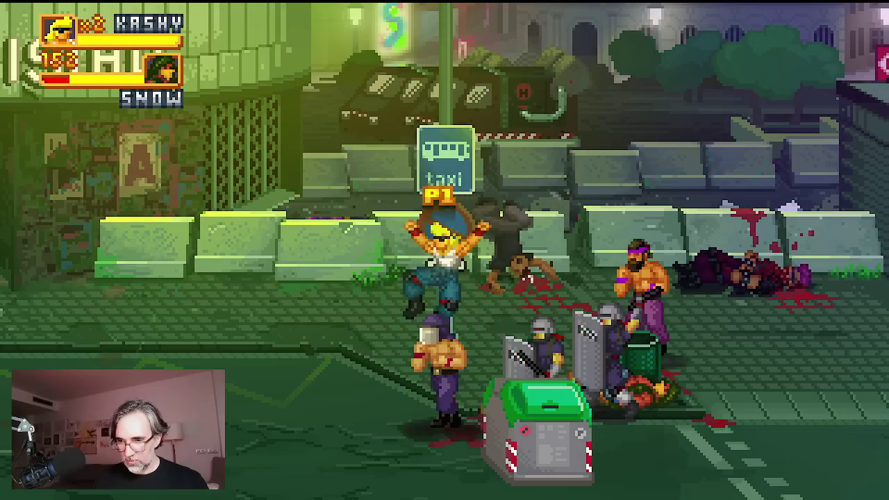
# Knock Chispa down with a two-hit combo while backing away from the shield officers.
pyautogui.press('x')
pyautogui.press('Right')
pyautogui.press('x')
pyautogui.press('x')
pyautogui.press('Left')
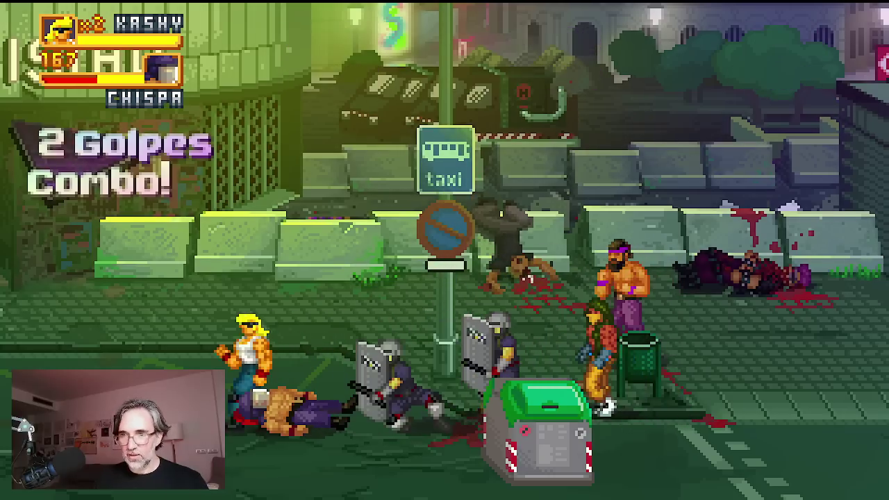
# Attack the shield officers and Chispa with repeated strikes in the street before the taxi sign.
pyautogui.press('Right')
pyautogui.press('x')
pyautogui.press('x')
pyautogui.press('x')
pyautogui.press('x')
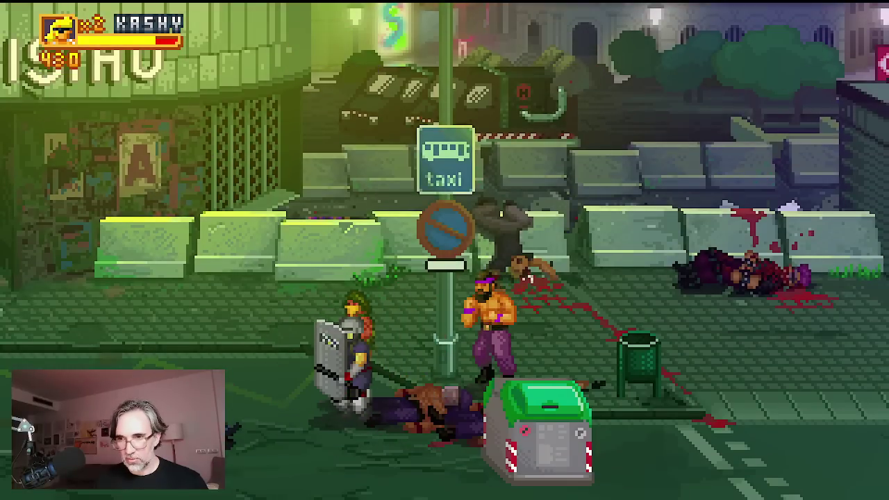
# Jump-kick at the shield officer and Snow from both directions, landing a two-hit combo.
pyautogui.press('Right')
pyautogui.press('z')
pyautogui.press('x')
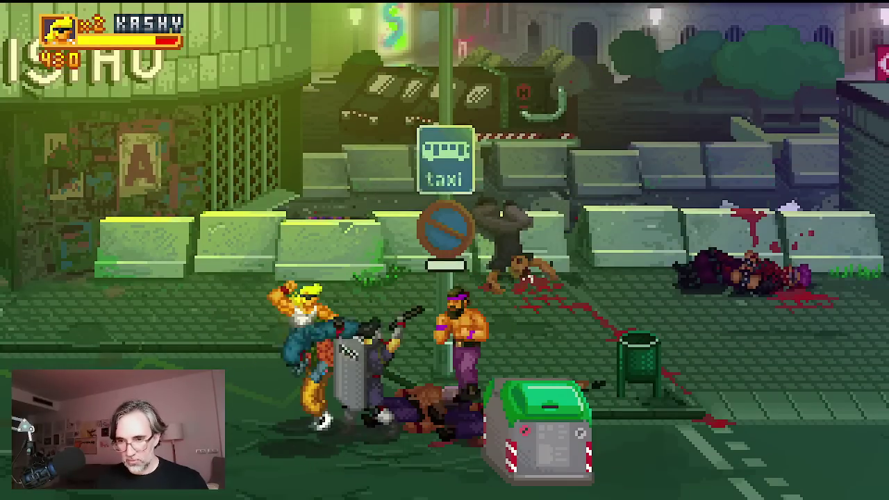
pyautogui.press('Left')
pyautogui.press('z')
pyautogui.press('x')
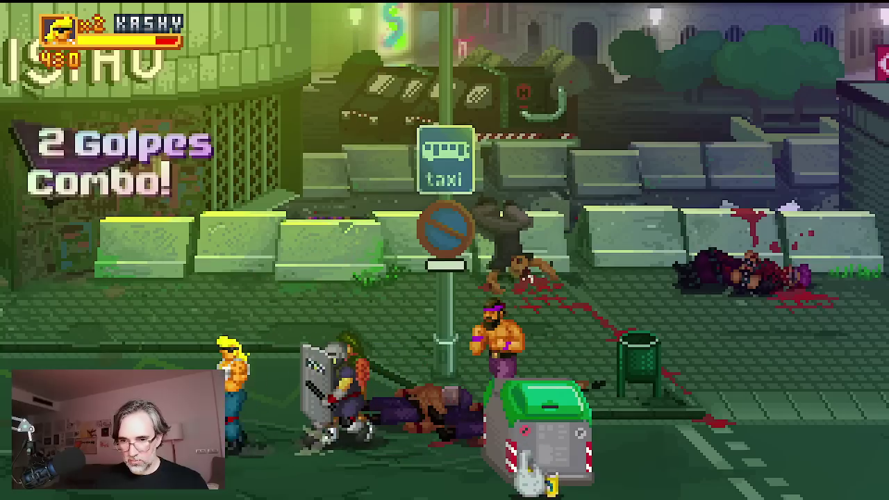
# Finish Snow with a three-hit combo and leap over the shield officer.
pyautogui.press('Left')
pyautogui.press('Right')
pyautogui.press('x')
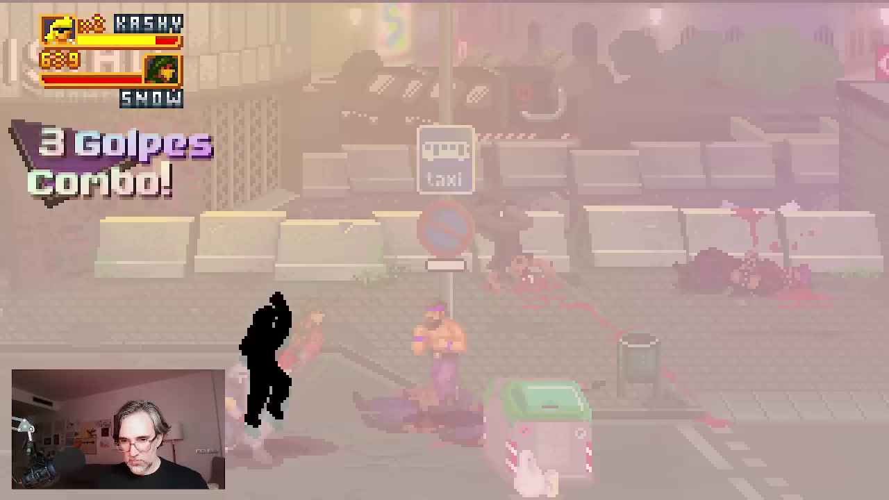
pyautogui.press('Left')
pyautogui.press('z')
pyautogui.press('x')
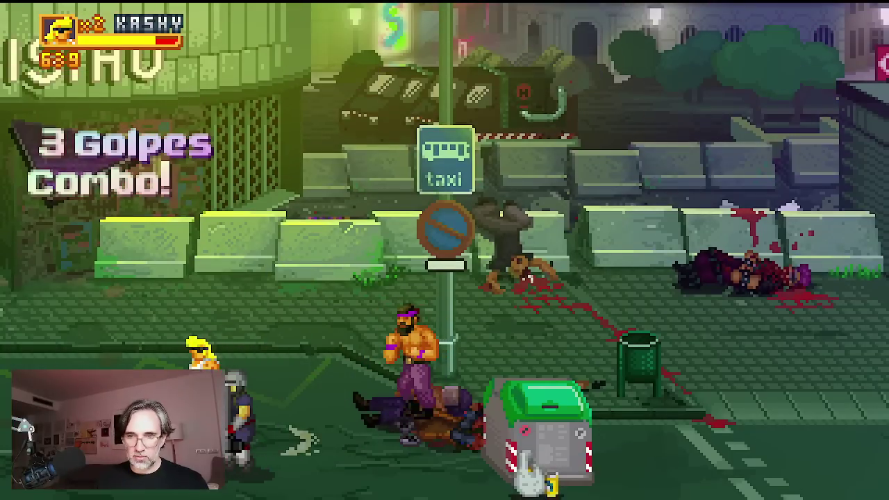
# Turn on Palo with a jumping attack beside the taxi sign, completing a three-hit combo.
pyautogui.press('x')
pyautogui.press('Right')
pyautogui.press('z')
pyautogui.press('x')
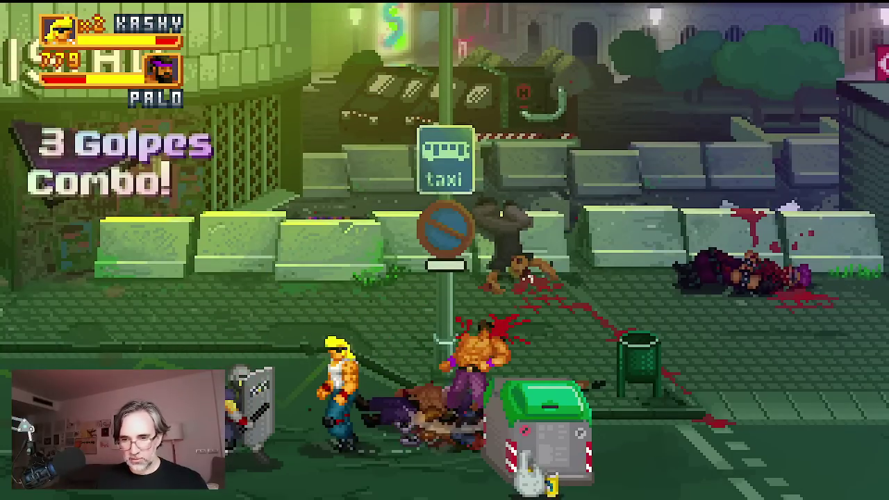
# Jump around the shield officer Romerales and strike him from behind his shield.
pyautogui.press('Left')
pyautogui.press('z')
pyautogui.press('Right')
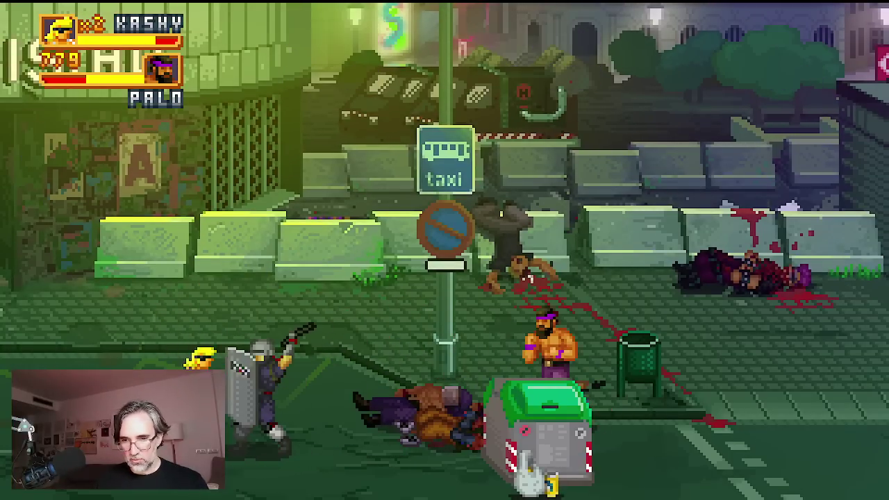
pyautogui.press('Right')
pyautogui.press('z')
pyautogui.press('Left')
pyautogui.press('x')
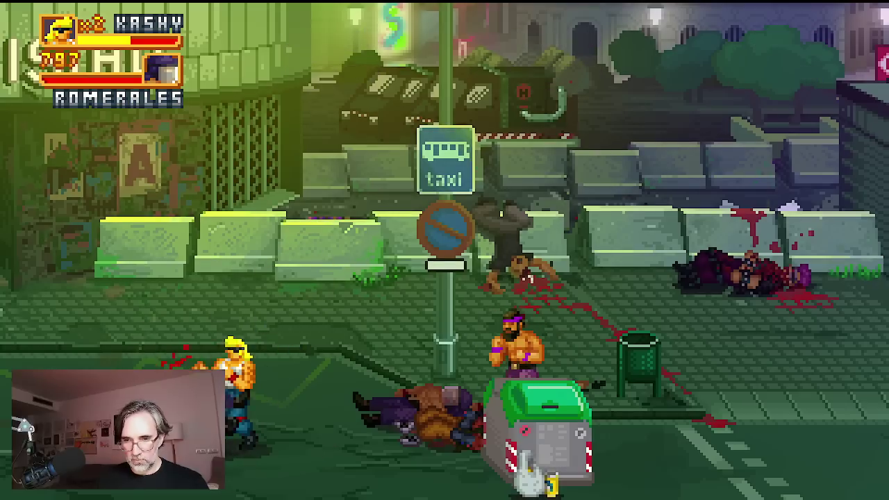
# Knock Palo down behind the green dumpster with a jumping attack.
pyautogui.press('Right')
pyautogui.press('z')
pyautogui.press('x')
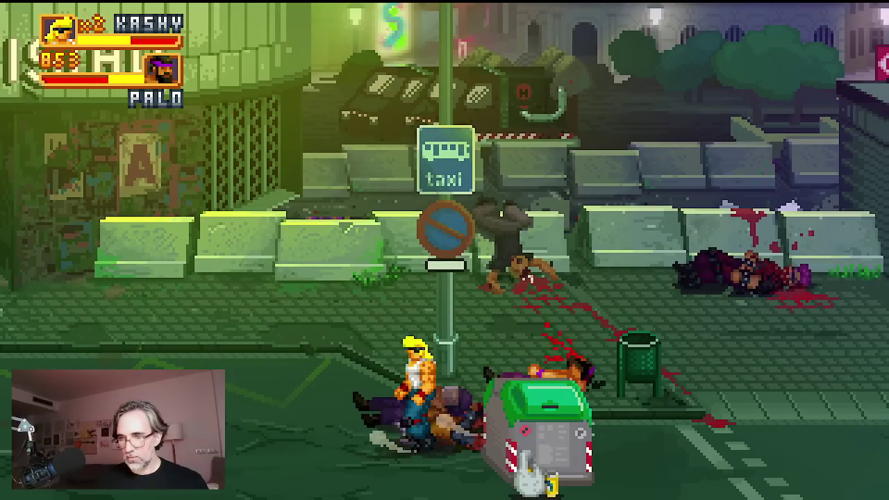
# Smash the green dumpster beside the taxi sign with repeated strikes.
pyautogui.press('Right')
pyautogui.press('z')
pyautogui.press('z')
pyautogui.press('z')
pyautogui.press('z')
pyautogui.press('z')
pyautogui.press('z')
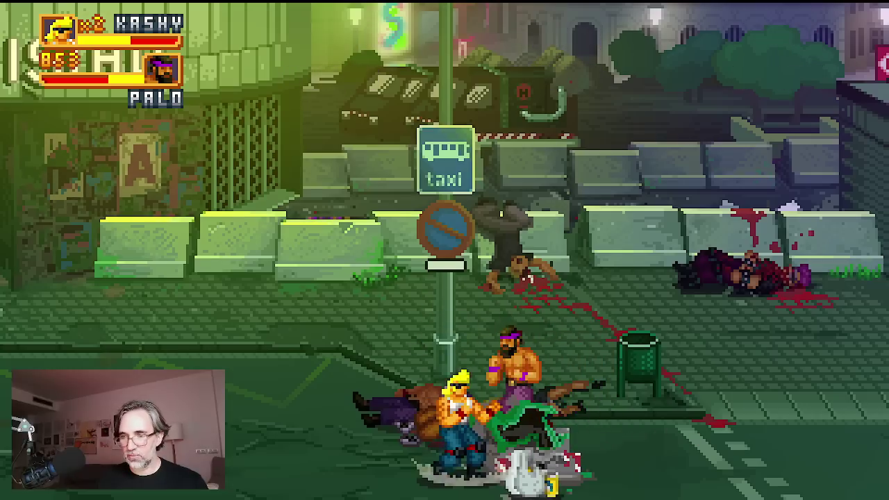
# Defeat Palo beside the wrecked dumpster with a four-hit combo.
pyautogui.press('z')
pyautogui.press('z')
pyautogui.press('z')
pyautogui.press('z')
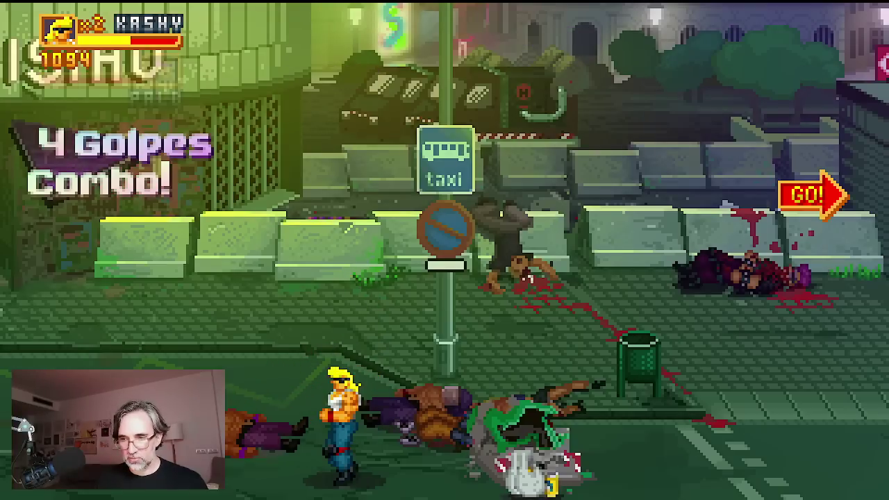
# Run to the sidewalk trash bin, knock it over with a two-hit combo and pick up the white bag.
pyautogui.press('Right')
pyautogui.press('Up')
pyautogui.press('Right')
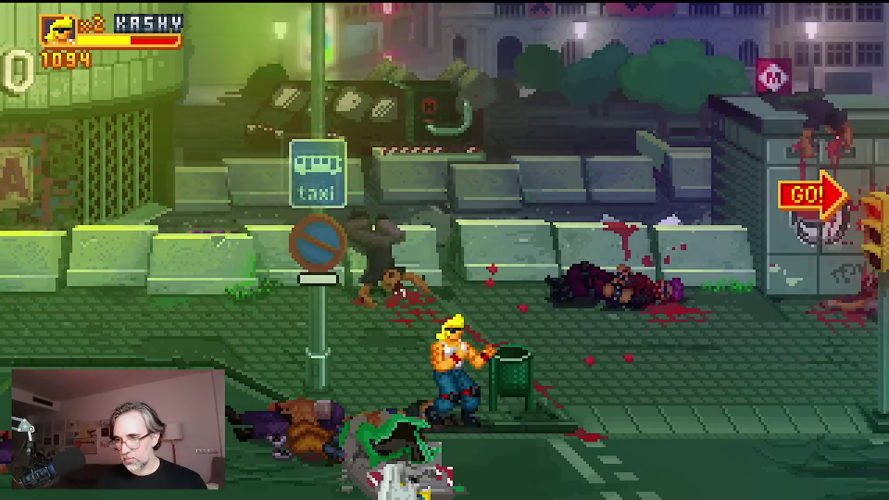
pyautogui.press('z')
pyautogui.press('z')
pyautogui.press('z')
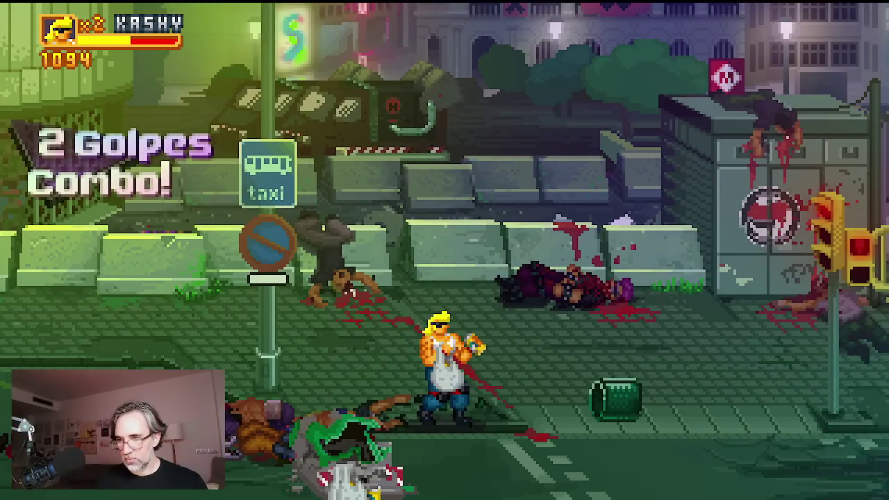
# Carry the white bag past the fallen bin and attack toward the fighters beyond the traffic light.
pyautogui.press('Right')
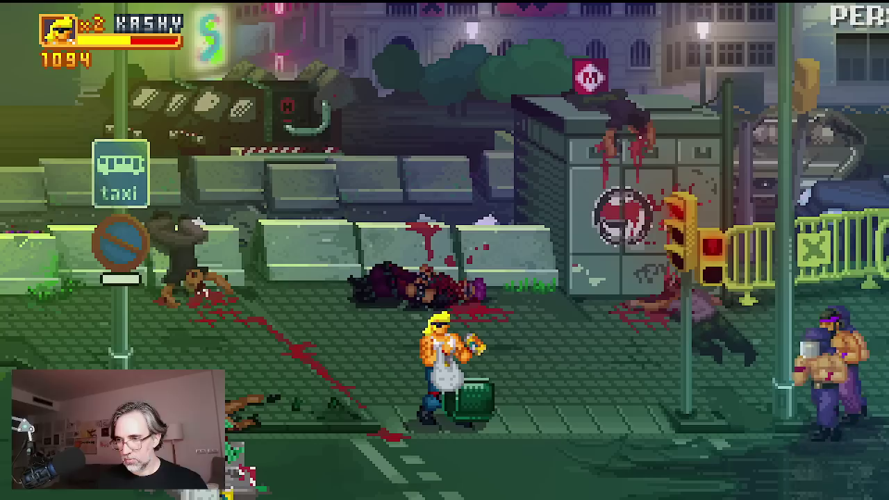
pyautogui.press('z')
pyautogui.press('z')
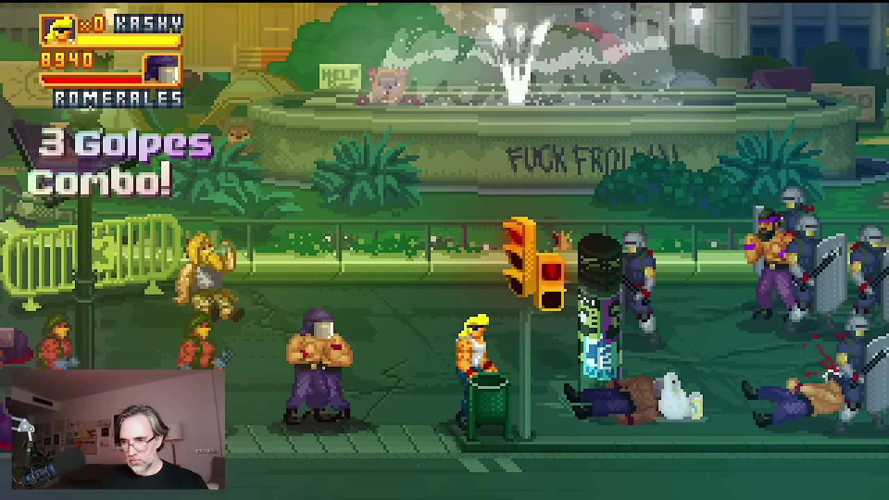
# Leap and strike Chispa and Romerales on both sides near the fountain's traffic light, building a four-hit combo.
pyautogui.press('Left')
pyautogui.press('space')
pyautogui.press('Right')
pyautogui.press('space')
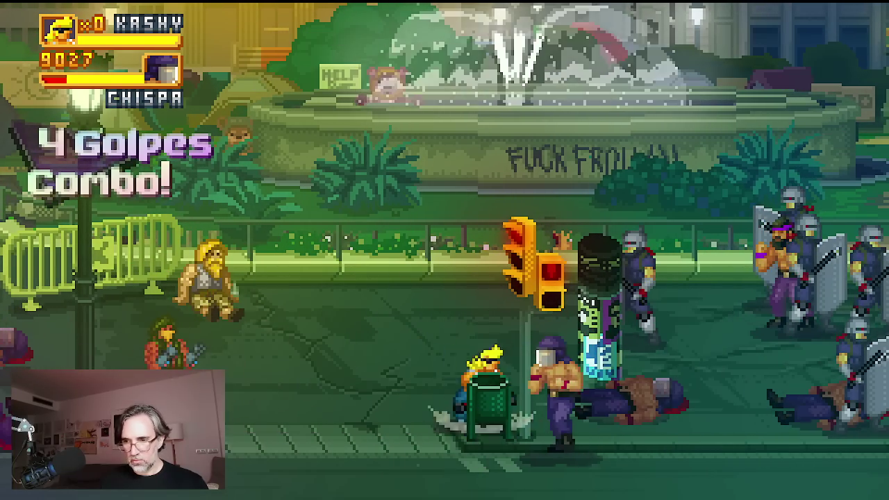
pyautogui.press('Right')
pyautogui.press('space')
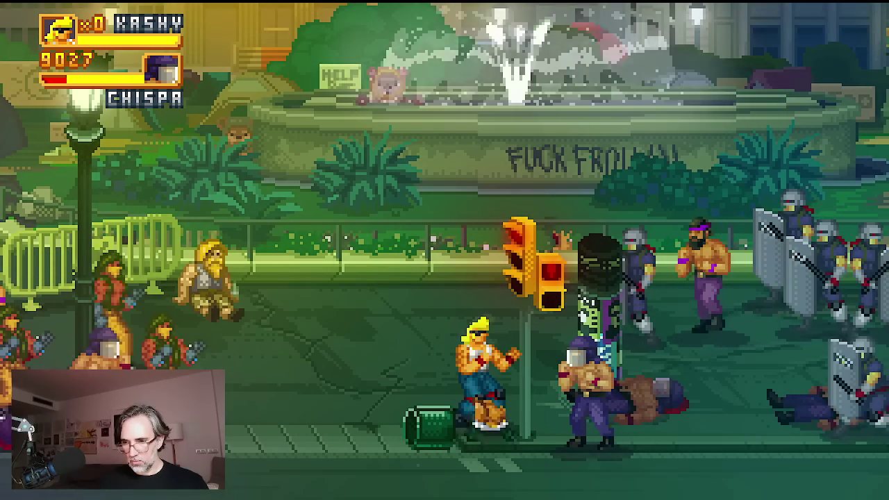
# Fight back toward the lamp post and strike Snow near the seated bearded man with a two-hit combo.
pyautogui.press('space')
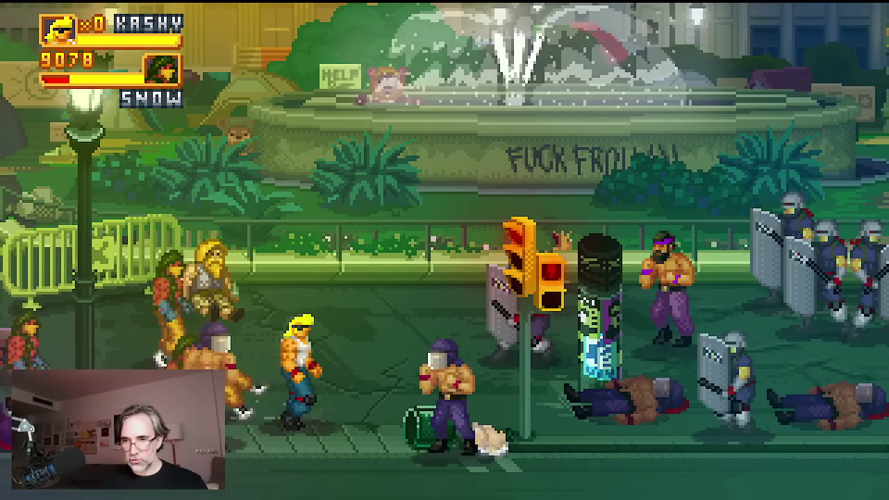
pyautogui.press('Right')
pyautogui.press('Up')
pyautogui.press('Left')
pyautogui.press('space')
pyautogui.press('space')
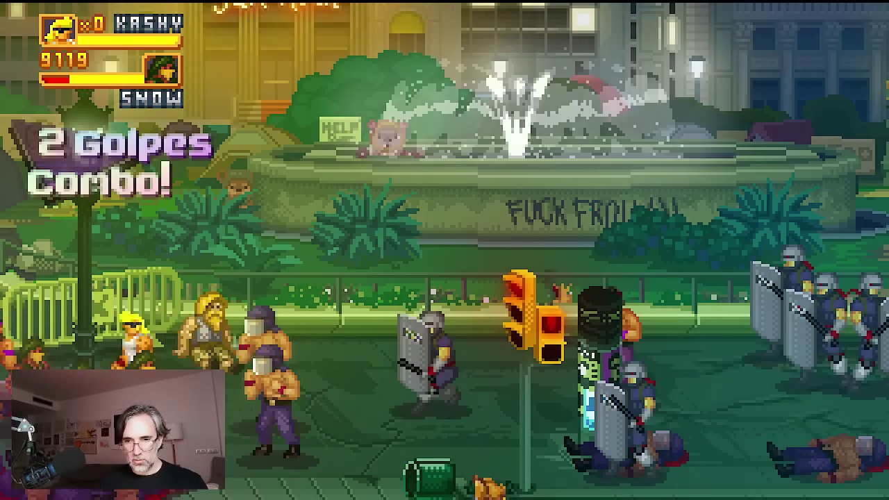
# Attack Chispa and Palo while advancing from the lamp post toward the traffic light, building an eight-hit combo.
pyautogui.press('space')
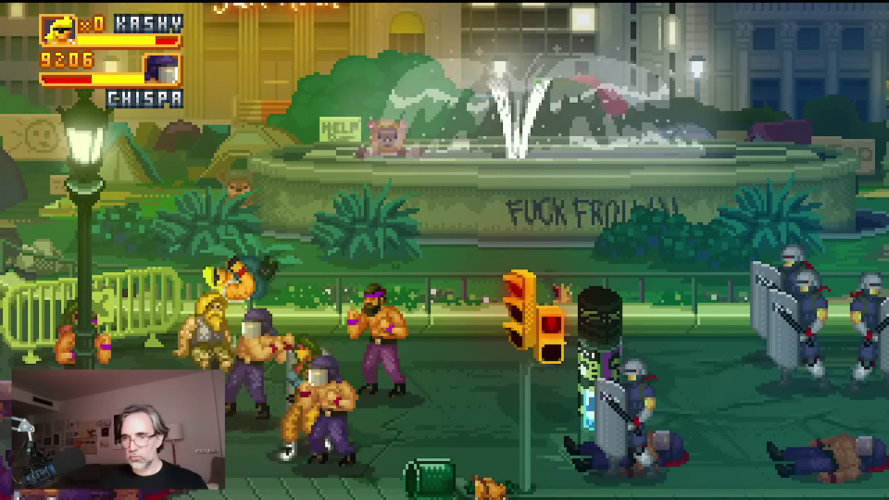
pyautogui.press('Right')
pyautogui.press('space')
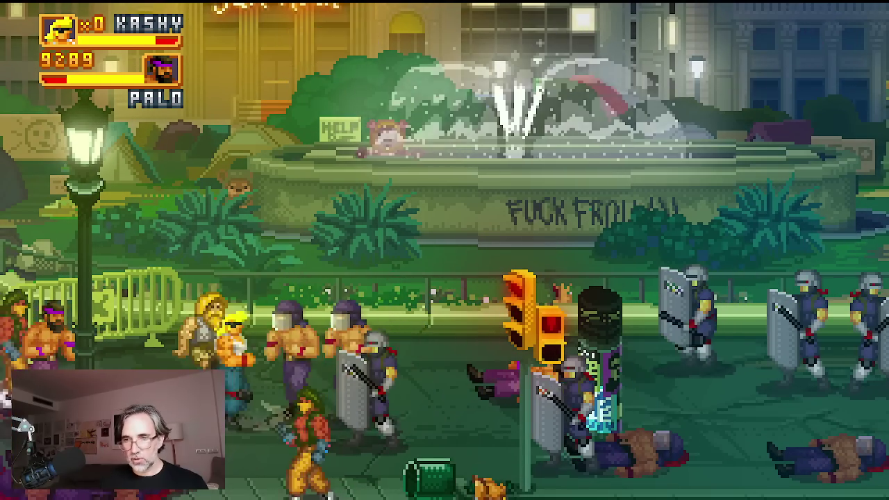
pyautogui.press('space')
pyautogui.press('space')
pyautogui.press('Right')
pyautogui.press('space')
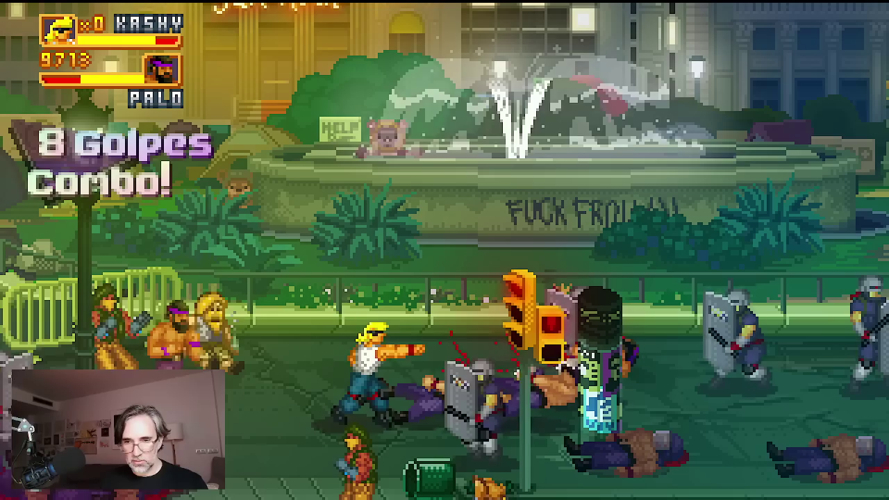
# Turn back to the yellow barricade and batter Snow and Romerales, extending the combo to 20 hits.
pyautogui.press('space')
pyautogui.press('Left')
pyautogui.press('space')
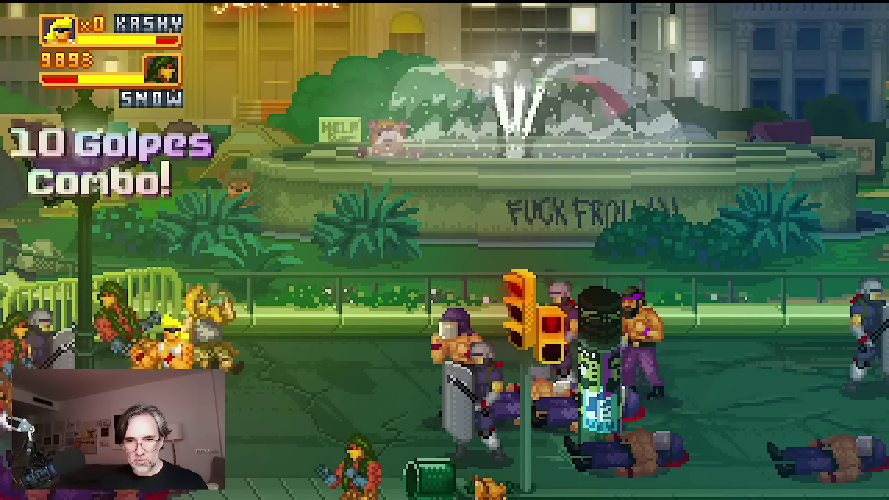
pyautogui.press('space')
pyautogui.press('space')
pyautogui.press('space')
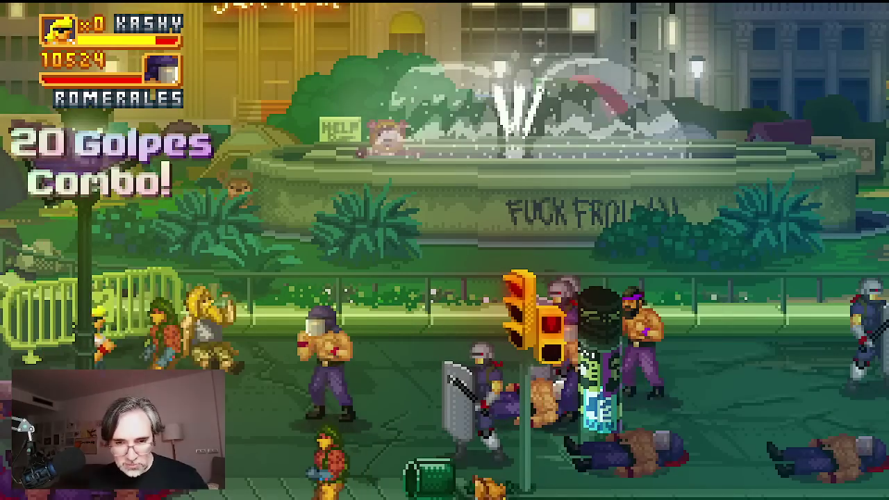
# Charge from the barricade into the group before the traffic light and hit Chispa, extending the combo to 26 hits.
pyautogui.press('Right')
pyautogui.press('space')
pyautogui.press('space')
pyautogui.press('space')
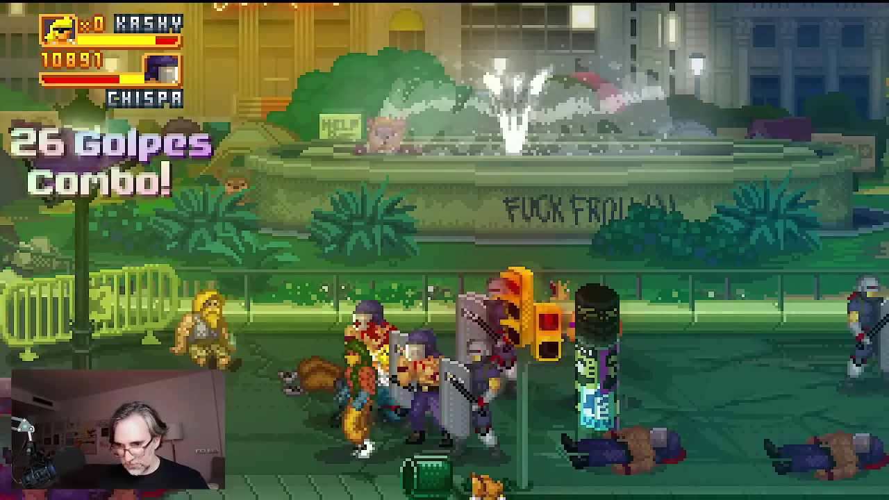
pyautogui.press('space')
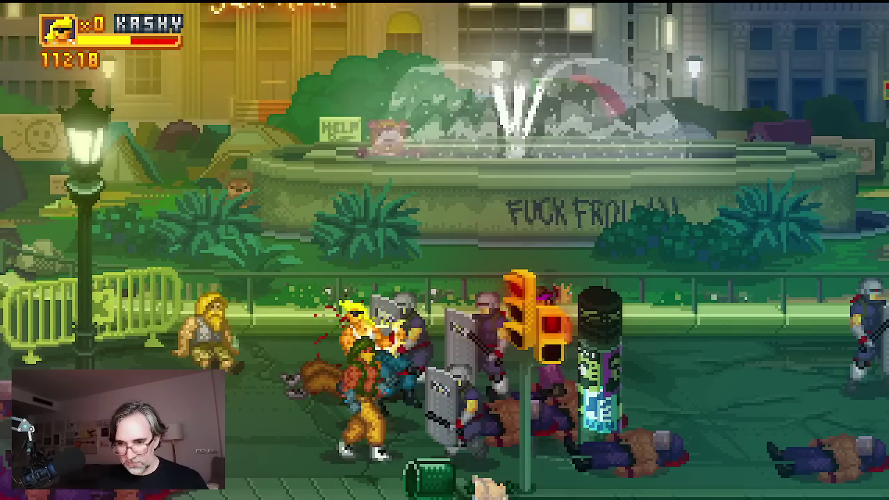
# Break away to the curb beside the fallen bin and strike Snow with a three-hit combo.
pyautogui.press('Left')
pyautogui.press('Down')
pyautogui.press('space')
pyautogui.press('Right')
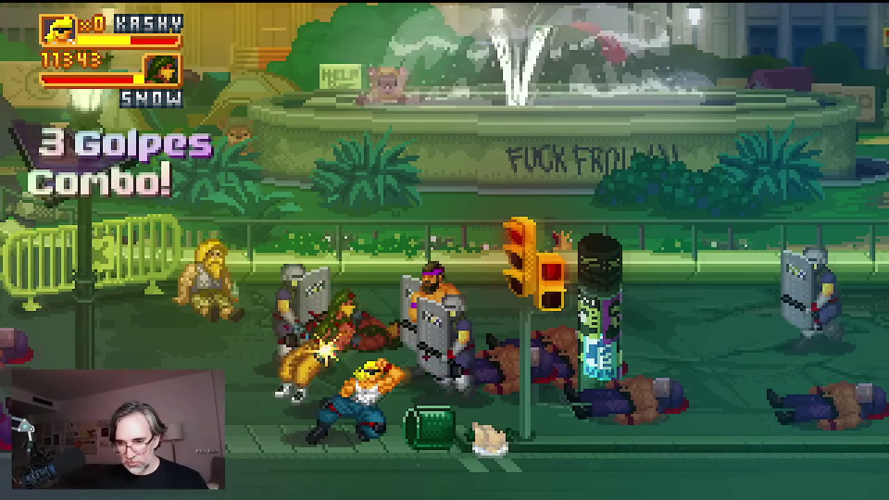
pyautogui.press('space')
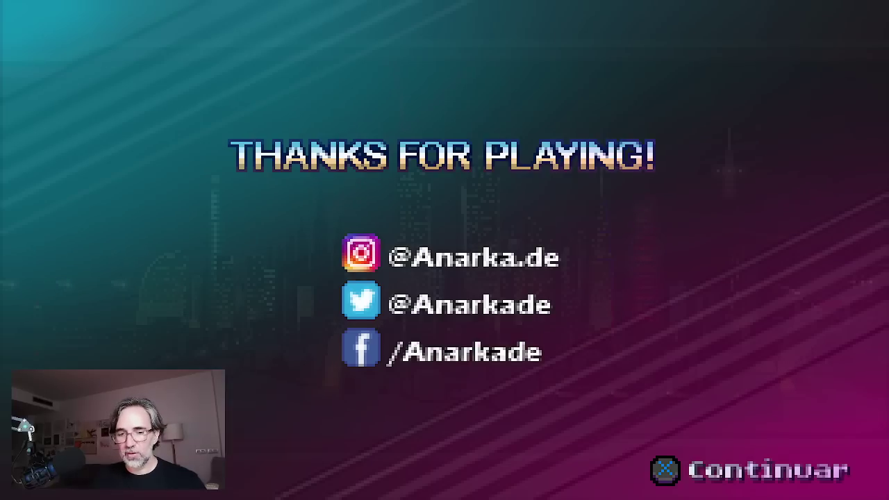
# Continue past the Thanks for Playing screen to the main menu.
pyautogui.press('Return')
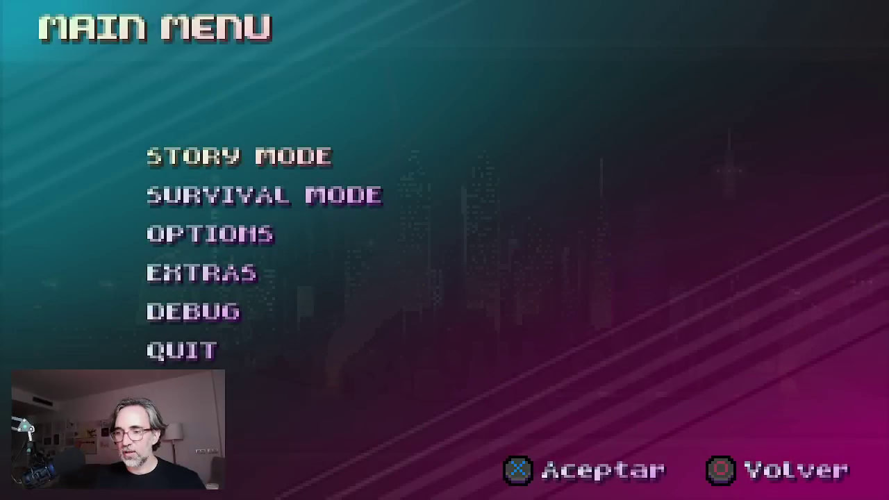
pyautogui.press('Return')
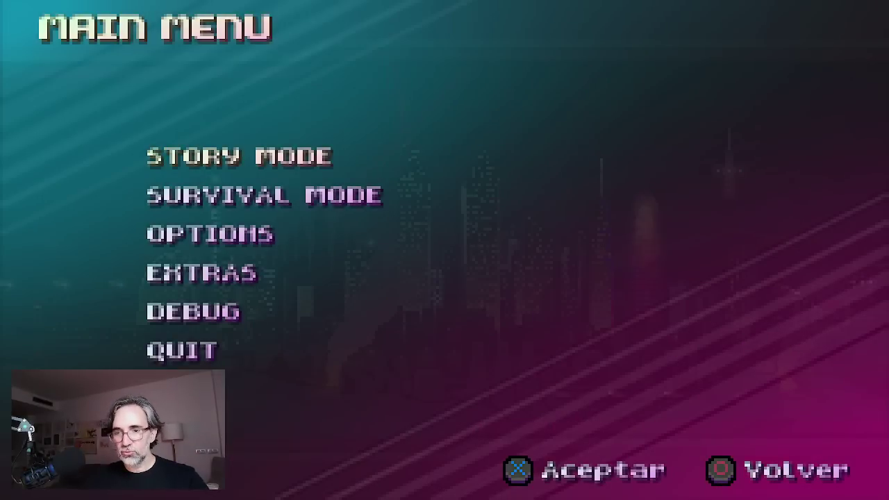
pyautogui.press('Return')
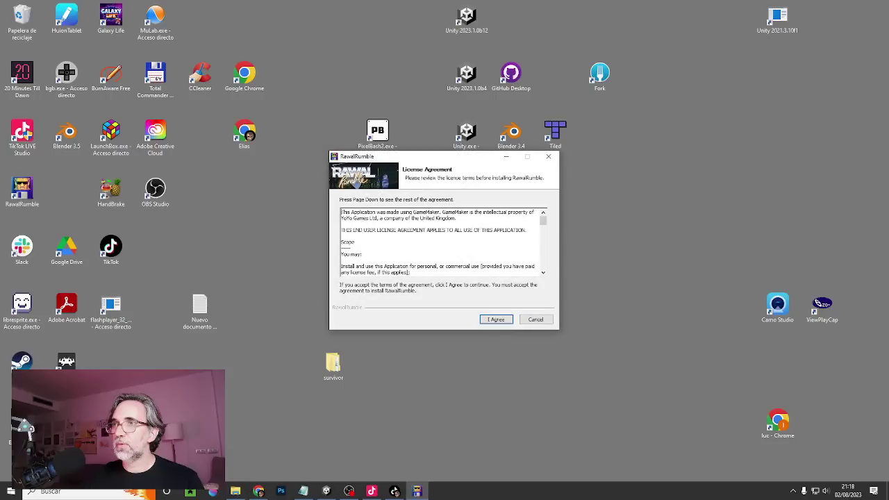
# Accept the RawalRumble license and install the game with the preset components in the preset destination folder.
pyautogui.click(497, 319)
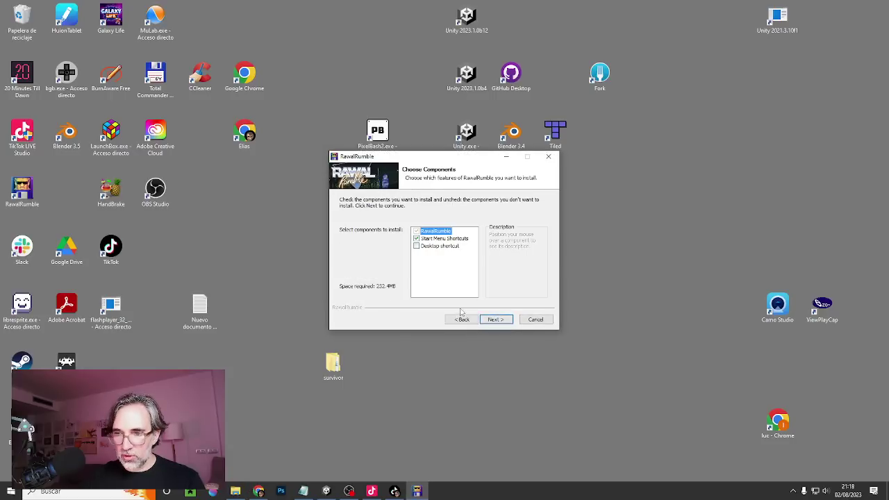
pyautogui.click(496, 320)
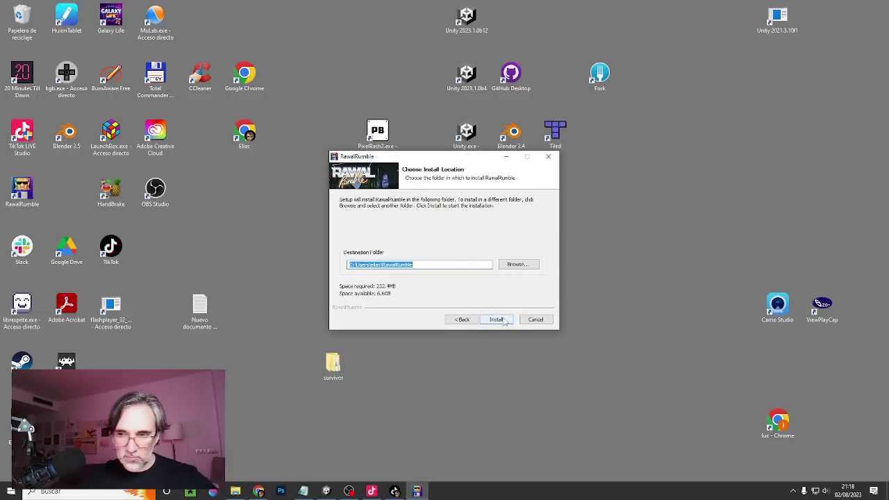
pyautogui.click(497, 320)
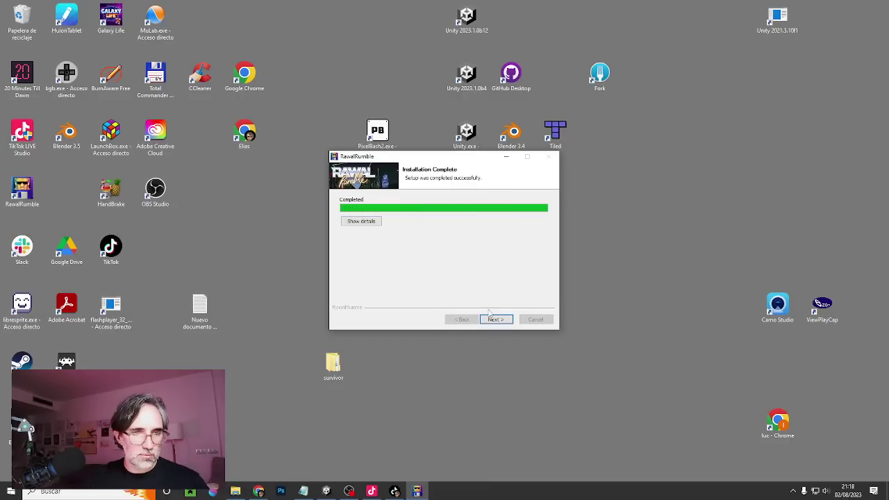
# Delete the RawalRumble shortcut from the desktop and confirm moving it to the recycle bin.
pyautogui.click(24, 201)
pyautogui.press('Delete')
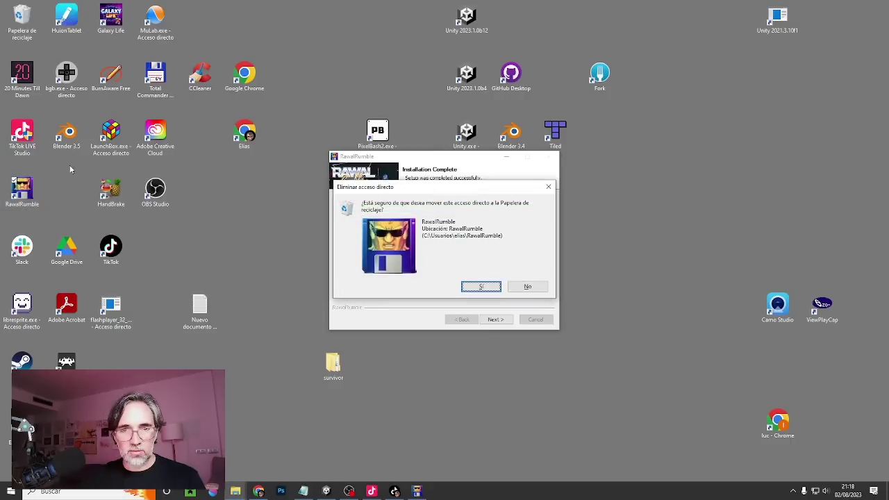
pyautogui.click(480, 287)
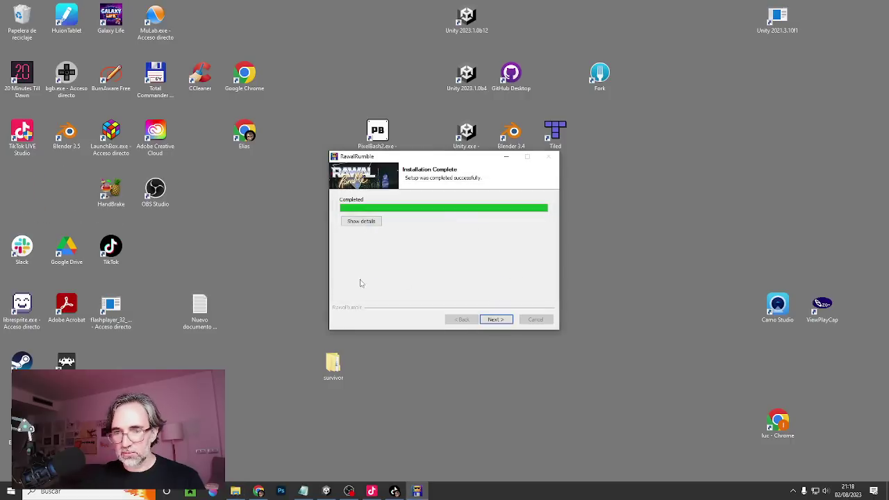
# Finish the RawalRumble setup, launch the installed game and enter its main menu.
pyautogui.click(495, 319)
pyautogui.click(496, 319)
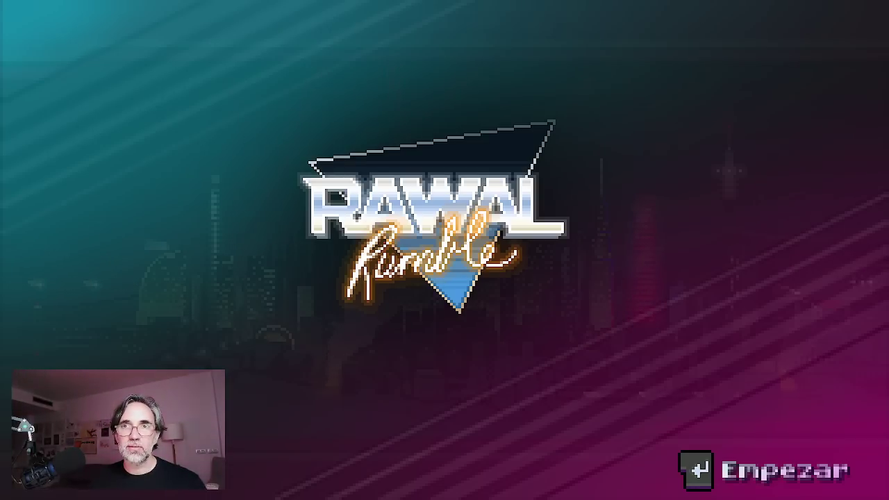
pyautogui.press('Return')
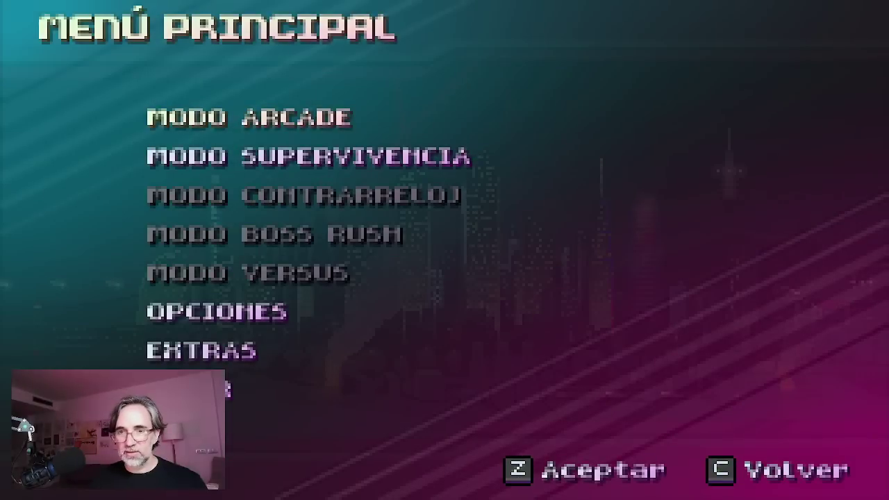
# Choose Modo Arcade to reach the level selection.
pyautogui.press('Down')
pyautogui.press('Up')
pyautogui.press('z')
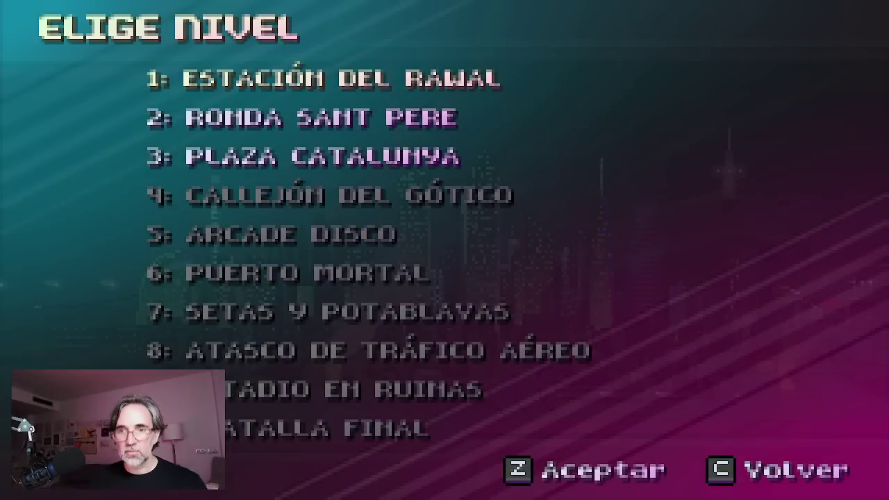
# Look through the level list down to level 8, Atasco de Tráfico Aéreo.
pyautogui.press('Down')
pyautogui.press('Down')
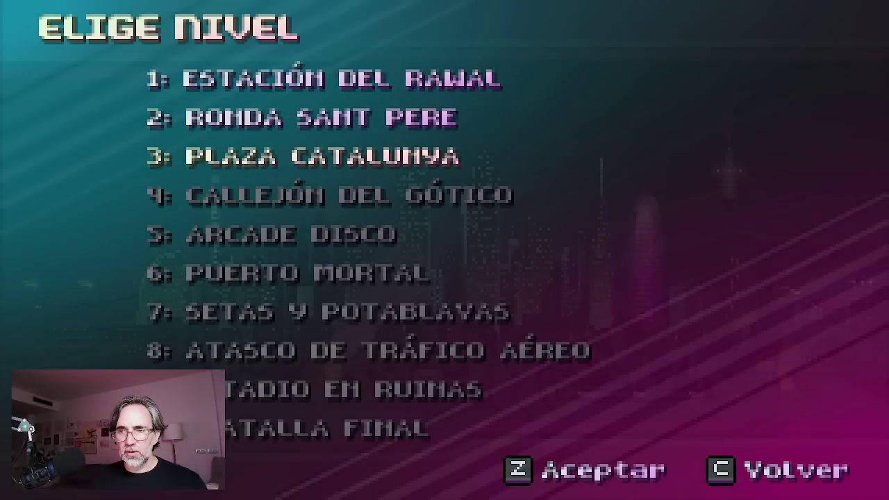
pyautogui.press('Down')
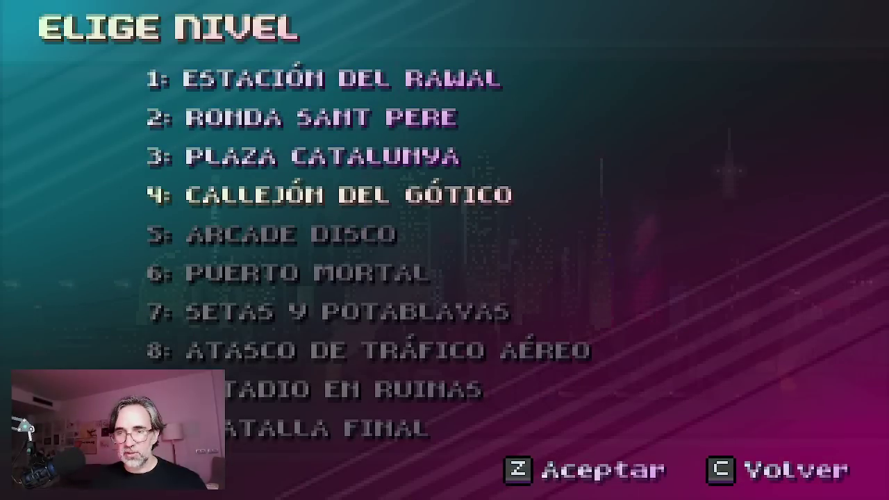
pyautogui.press('Down')
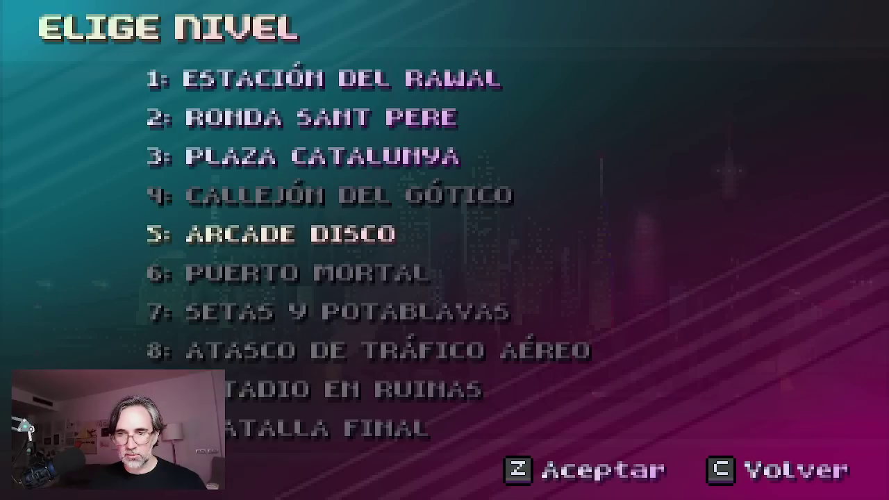
pyautogui.press('Down')
pyautogui.press('Down')
pyautogui.press('Down')
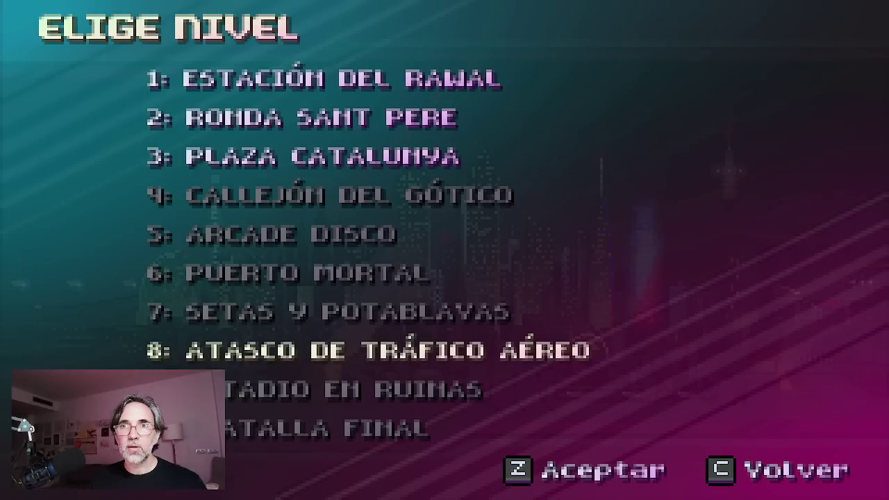
# Start level 3, Plaza Catalunya, from the level list.
pyautogui.press('Up')
pyautogui.press('Up')
pyautogui.press('Up')
pyautogui.press('Up')
pyautogui.press('Up')
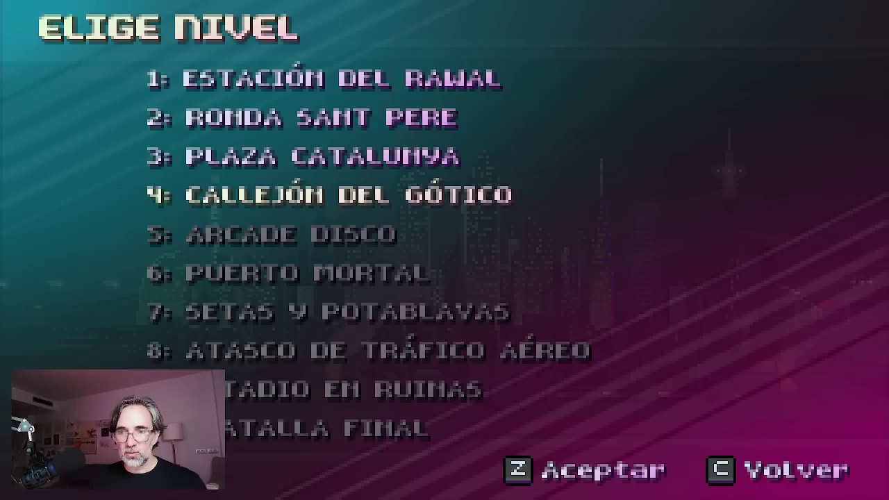
pyautogui.press('z')
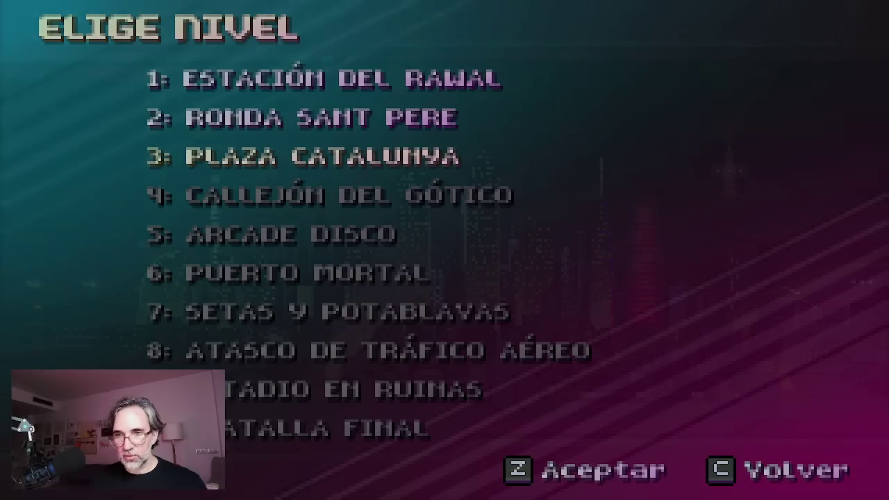
pyautogui.press('z')
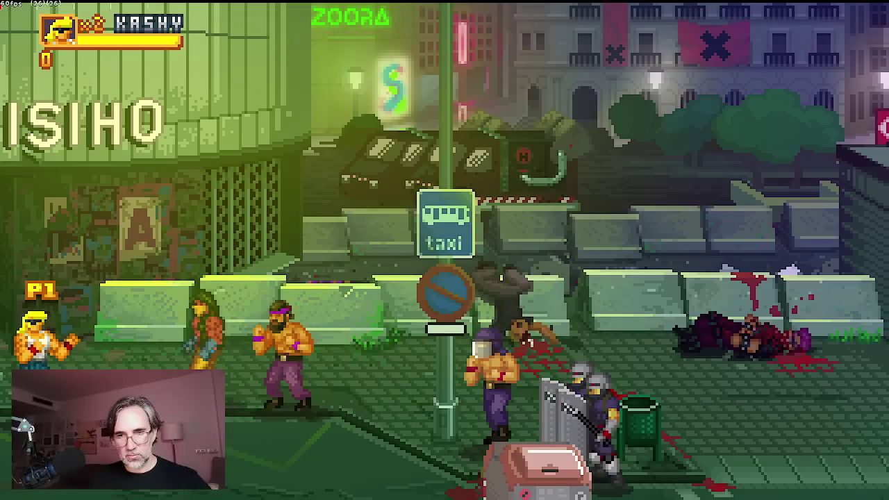
# Leave the Plaza Catalunya level for the main menu and open Opciones.
pyautogui.hotkey('alt', 'F2')
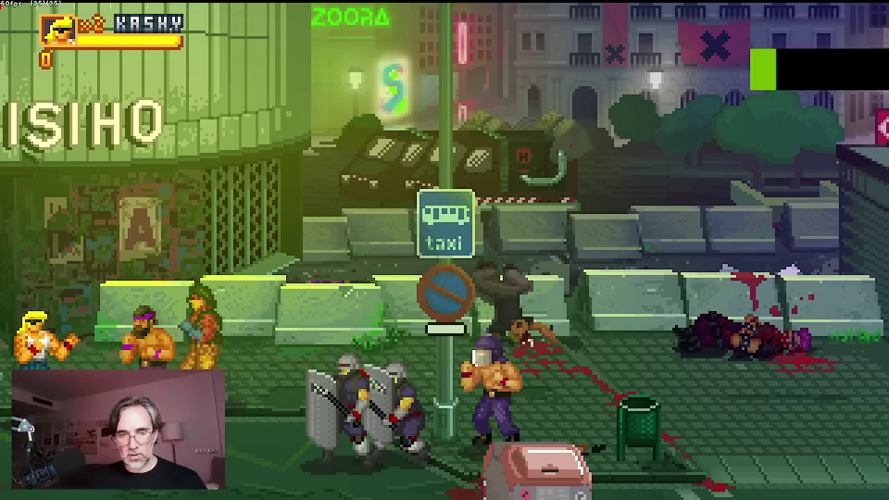
pyautogui.press('Escape')
pyautogui.press('Down')
pyautogui.press('Down')
pyautogui.press('Down')
pyautogui.press('Down')
pyautogui.press('Down')
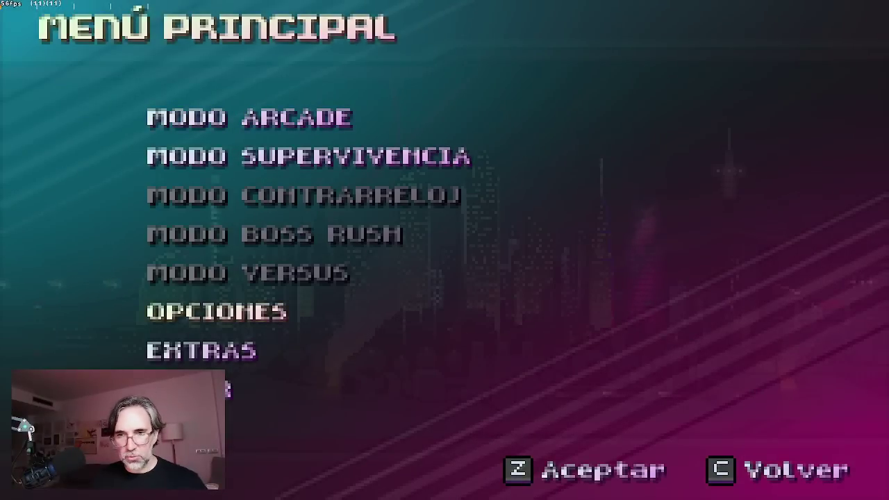
pyautogui.press('z')
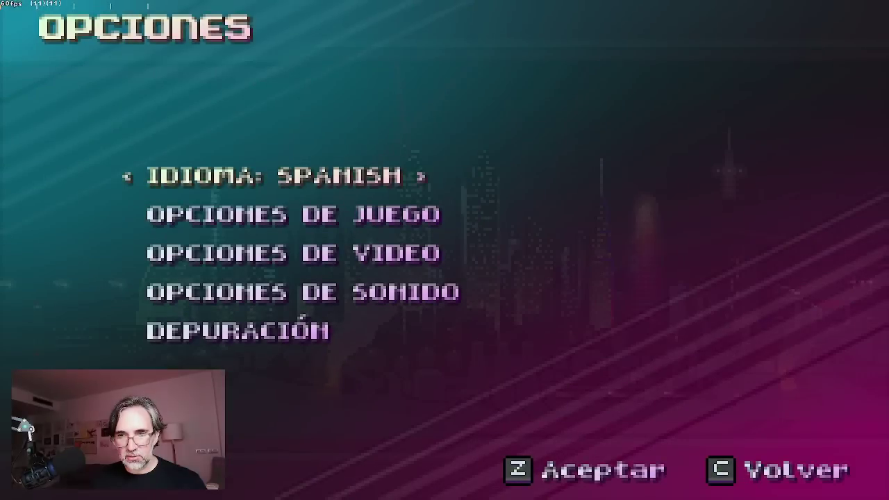
# Open the Depuración settings from the game's options.
pyautogui.press('Down')
pyautogui.press('Down')
pyautogui.press('Down')
pyautogui.press('Down')
pyautogui.press('z')
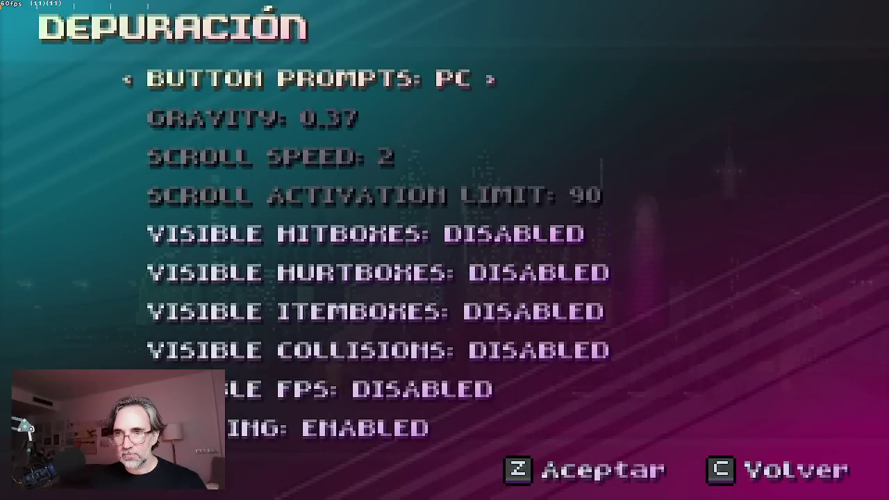
# Look through the Depuración options from Visible Hitboxes down to the last setting, then leave the game.
pyautogui.press('Down')
pyautogui.press('Down')
pyautogui.press('Down')
pyautogui.press('Down')
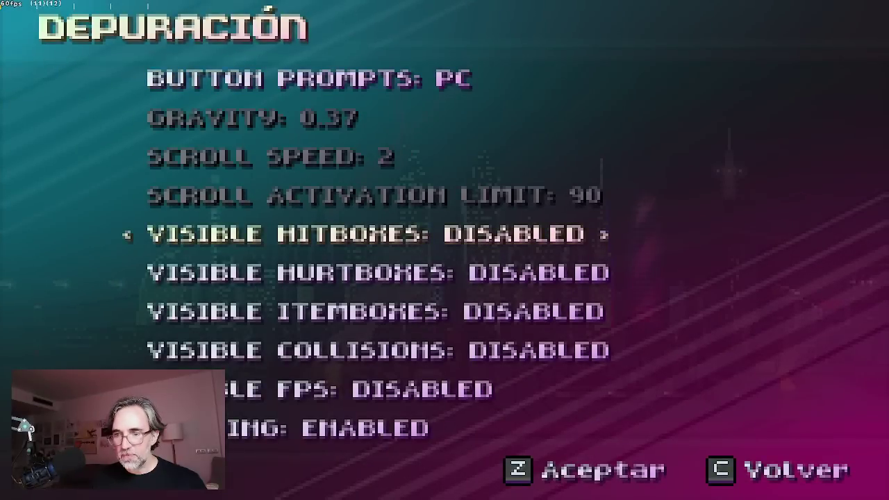
pyautogui.press('Down')
pyautogui.press('Down')
pyautogui.press('Down')
pyautogui.press('Down')
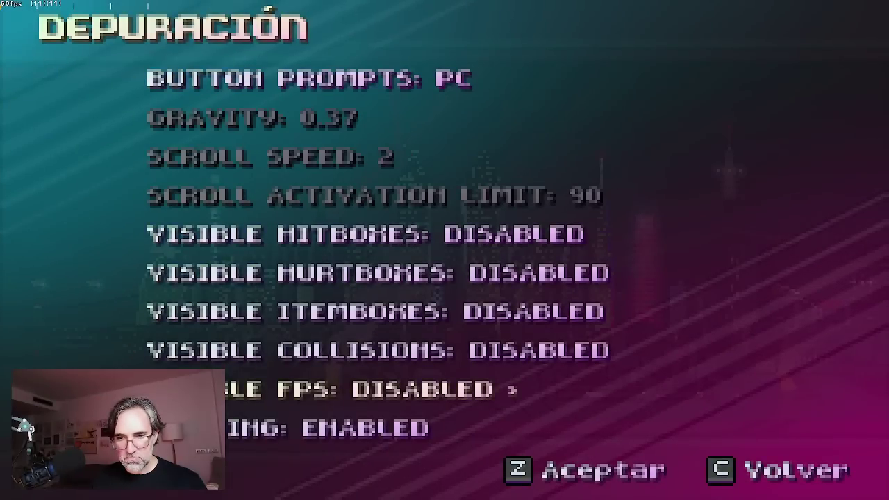
pyautogui.press('Down')
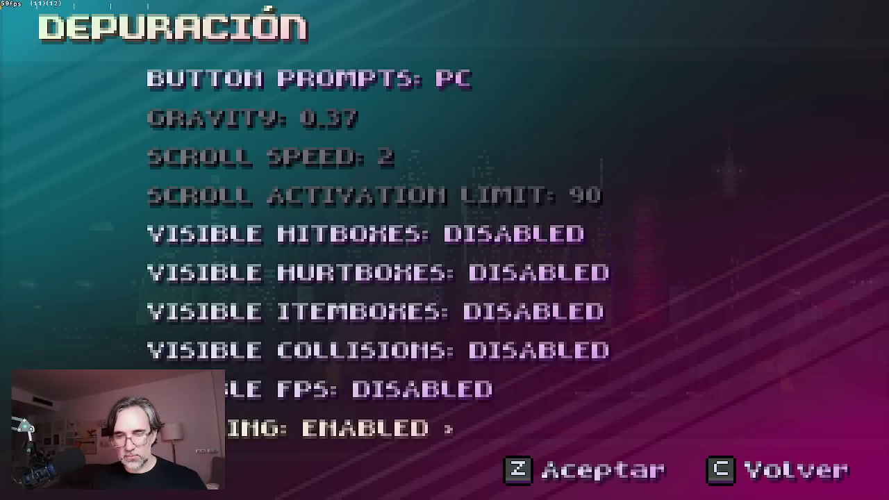
pyautogui.press('Escape')
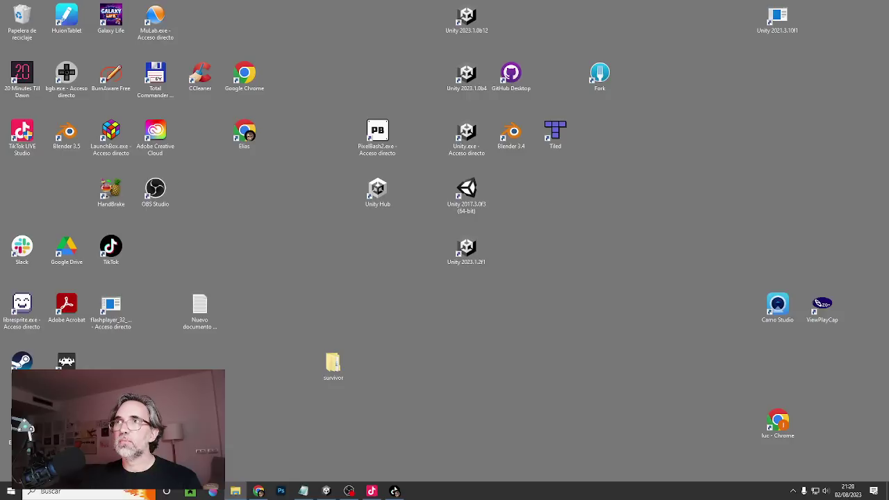
# Install RawalRumble with the Start Menu and Desktop shortcut components and launch it once setup finishes.
pyautogui.click(496, 319)
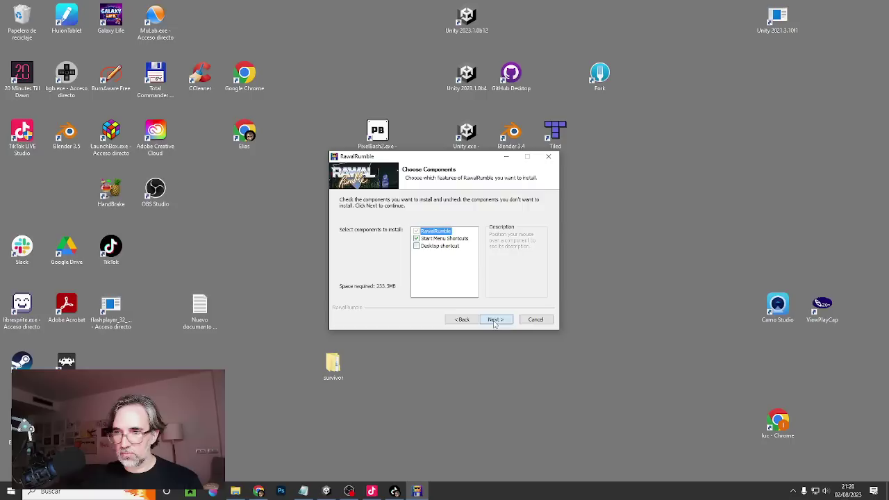
pyautogui.click(417, 246)
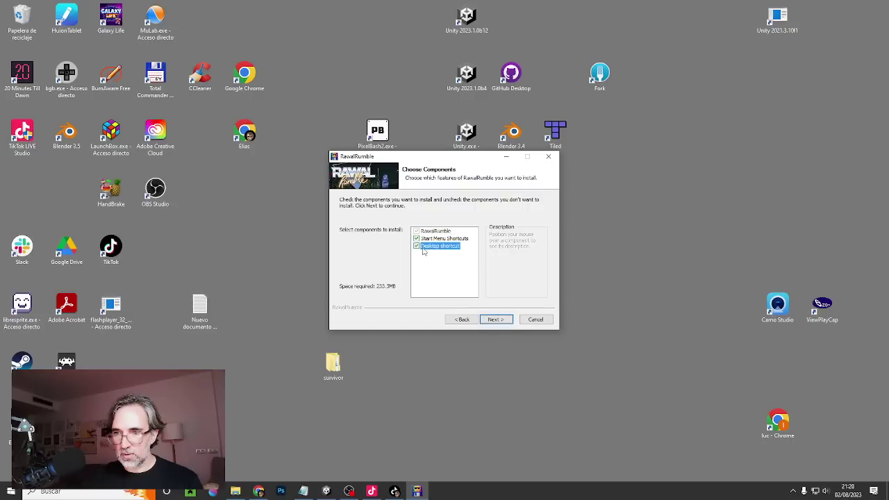
pyautogui.click(497, 320)
pyautogui.click(497, 319)
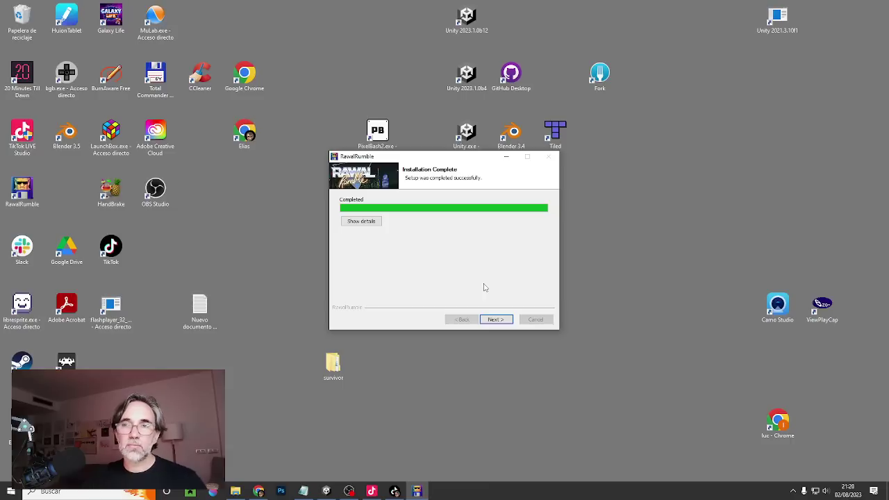
pyautogui.click(496, 319)
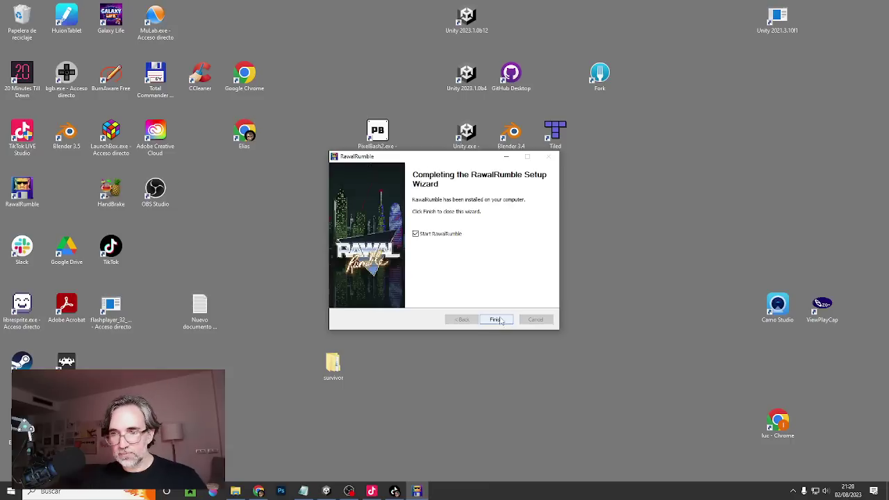
pyautogui.click(497, 320)
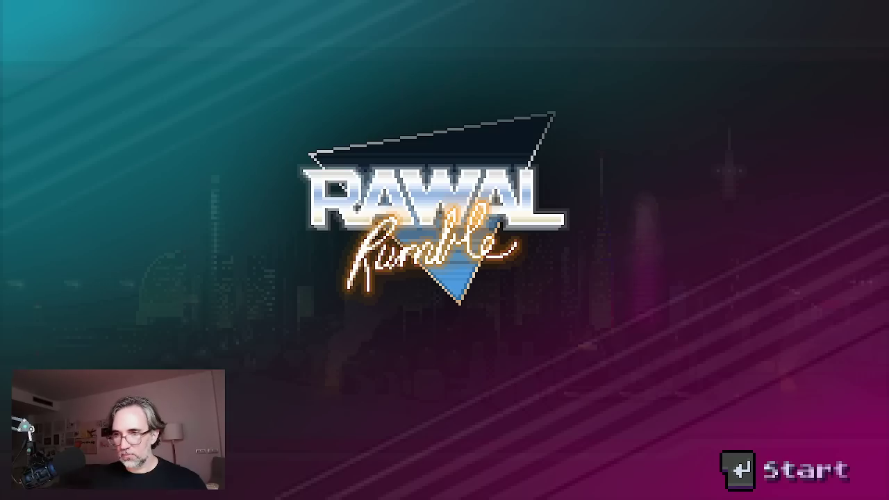
# Enter the main menu and look through its modes down to Options, ending on Arcade Mode.
pyautogui.press('Return')
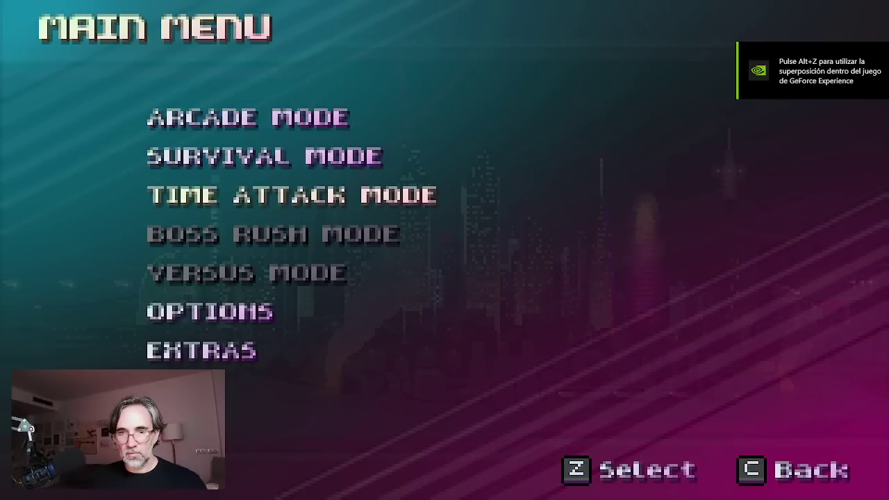
pyautogui.press('Down')
pyautogui.press('Down')
pyautogui.press('Down')
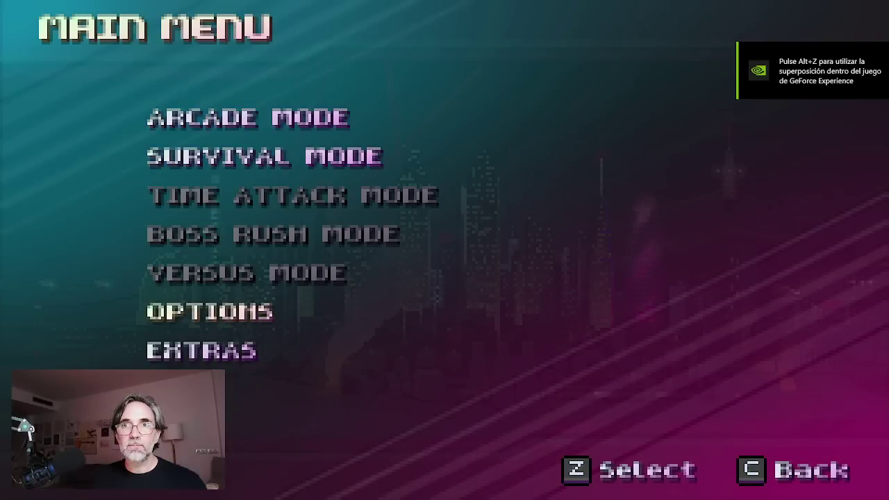
pyautogui.press('Up')
pyautogui.press('Up')
pyautogui.press('Up')
pyautogui.press('Up')
pyautogui.press('Up')
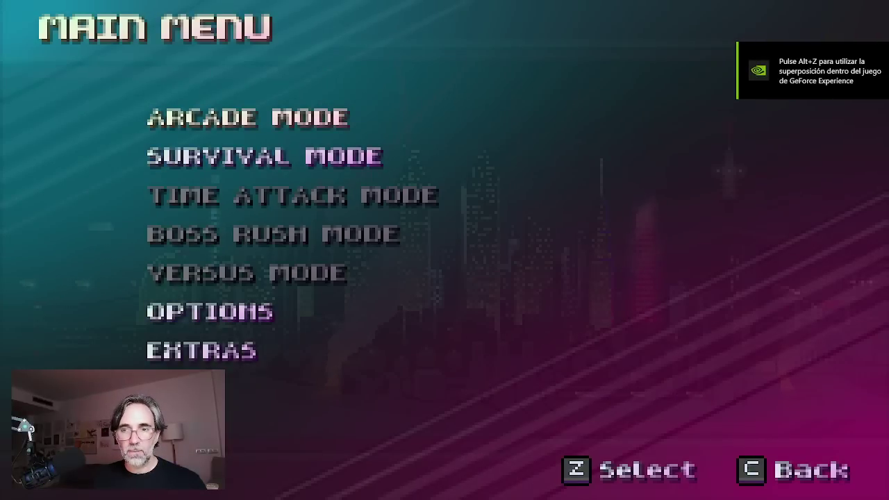
# Open Arcade Mode and start stage 4, Gothic's Dark Alley, with Kashy.
pyautogui.press('z')
pyautogui.press('Down')
pyautogui.press('Down')
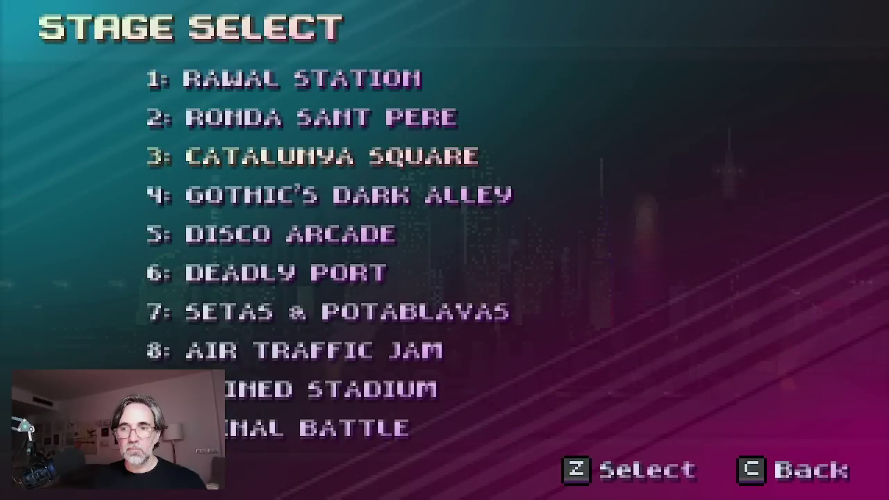
pyautogui.press('Down')
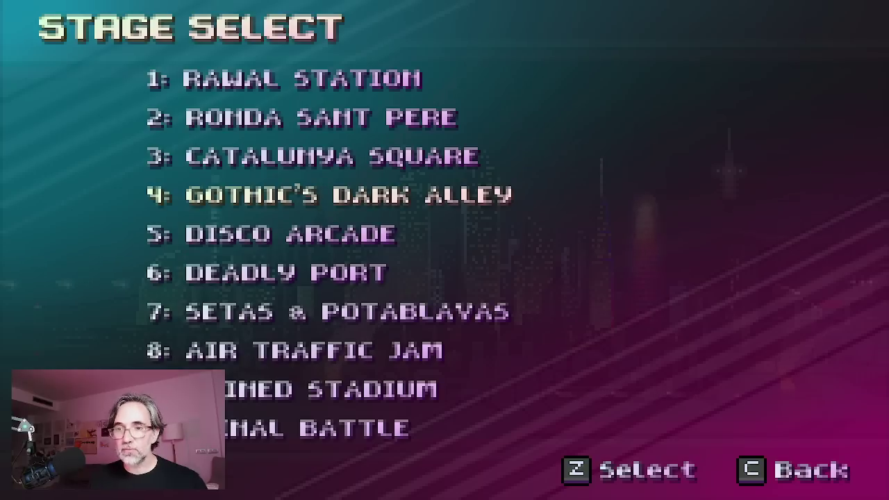
pyautogui.press('z')
pyautogui.press('z')
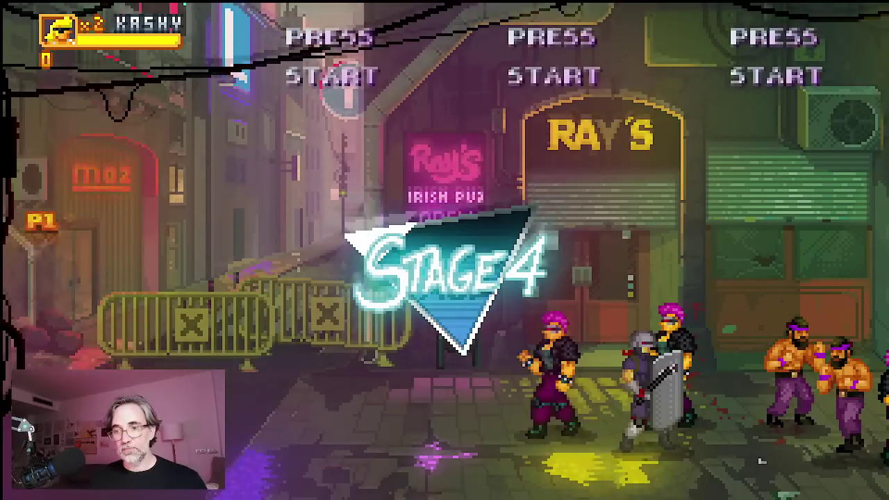
# Move Kashy into the alley and attack the first Python thugs near the barricades with punches and jumps.
pyautogui.press('Right')
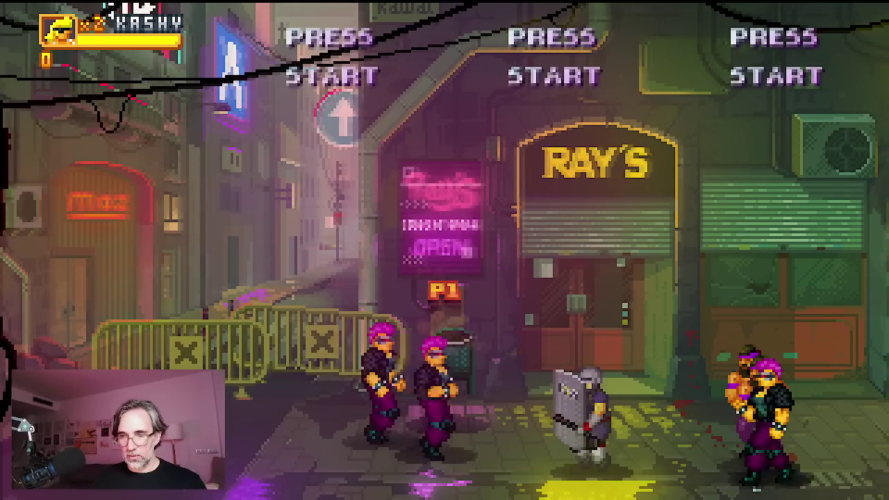
pyautogui.press('Left')
pyautogui.press('z')
pyautogui.press('z')
pyautogui.press('z')
pyautogui.press('x')
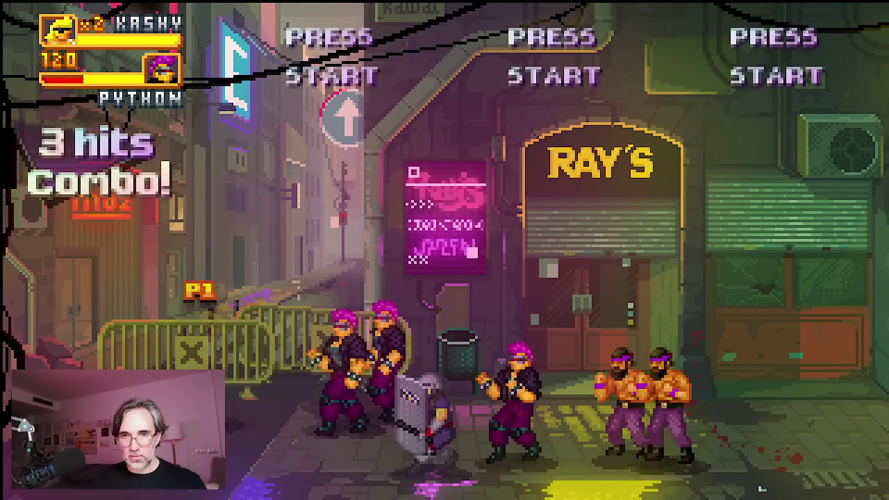
pyautogui.press('x')
pyautogui.press('z')
pyautogui.press('Left')
pyautogui.press('Down')
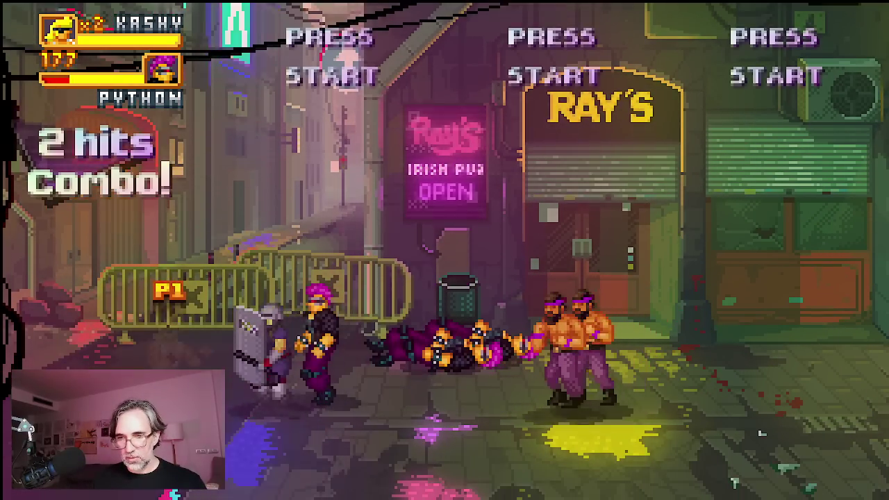
# Land a punch combo on the enemies closing in at the barricades, then jump clear of them.
pyautogui.press('Right')
pyautogui.press('z')
pyautogui.press('z')
pyautogui.press('z')
pyautogui.press('z')
pyautogui.press('Left')
pyautogui.press('Right')
pyautogui.press('x')
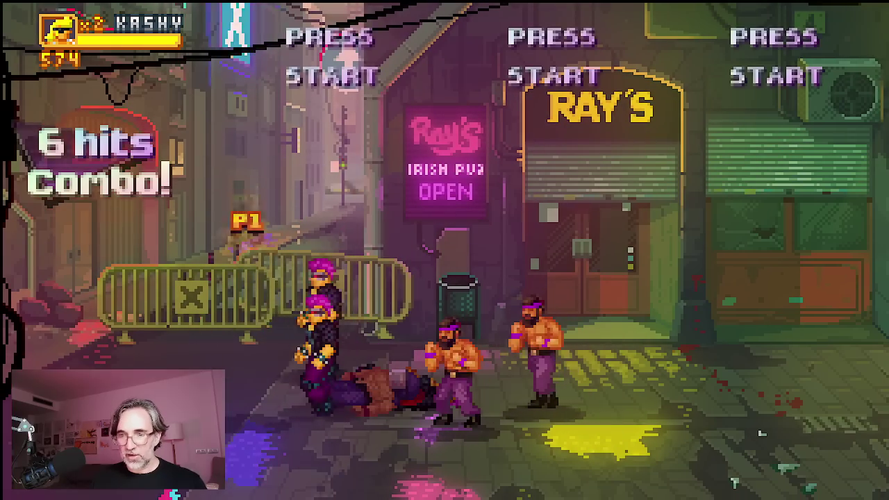
# Fight the Python and Palo thugs between the barricades and Ray's neon sign with combos and jump attacks.
pyautogui.press('Left')
pyautogui.press('z')
pyautogui.press('z')
pyautogui.press('z')
pyautogui.press('z')
pyautogui.press('Right')
pyautogui.press('x')
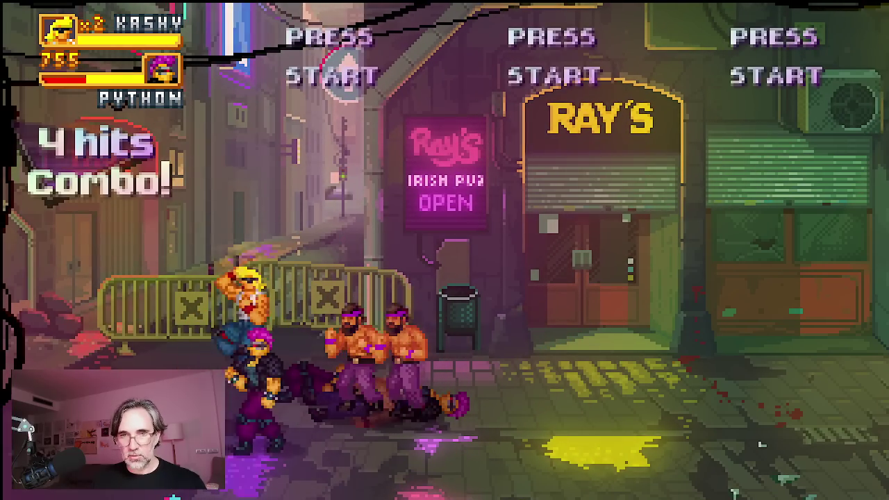
pyautogui.press('z')
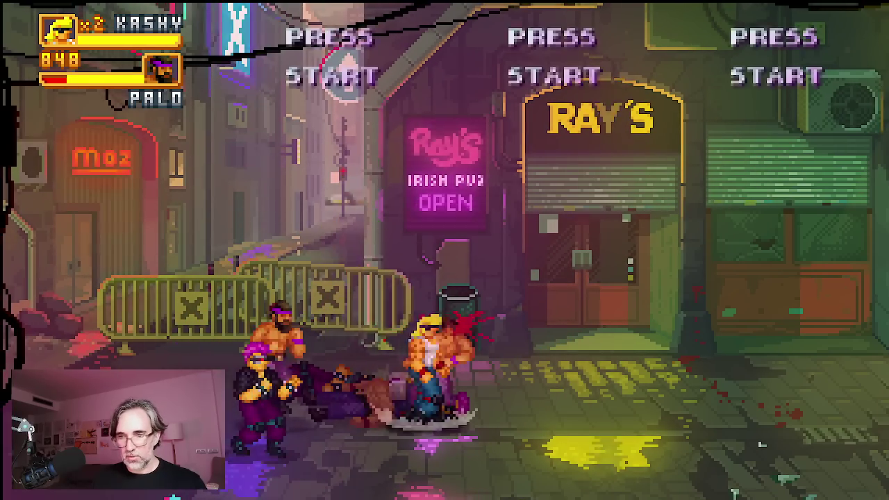
pyautogui.press('x')
pyautogui.press('Left')
pyautogui.press('z')
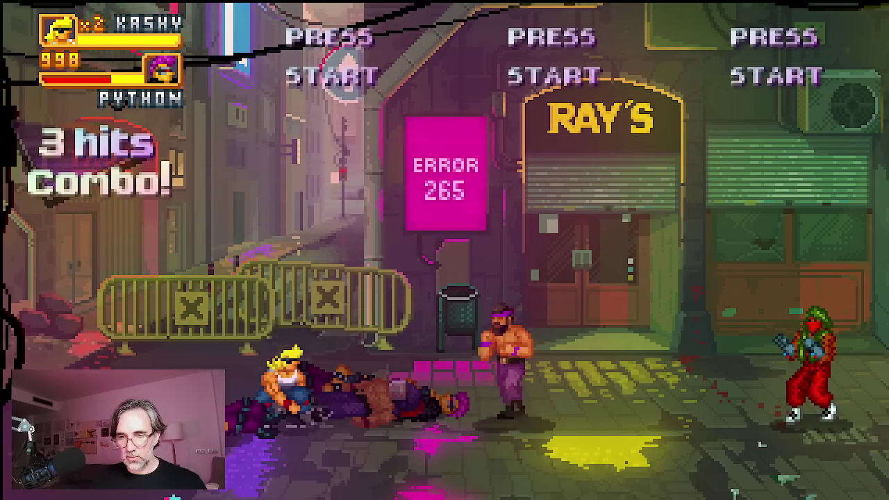
# Finish off the last Python by the barricades and beat down the Palo fighters in front of Ray's.
pyautogui.press('Left')
pyautogui.press('z')
pyautogui.press('z')
pyautogui.press('z')
pyautogui.press('z')
pyautogui.press('z')
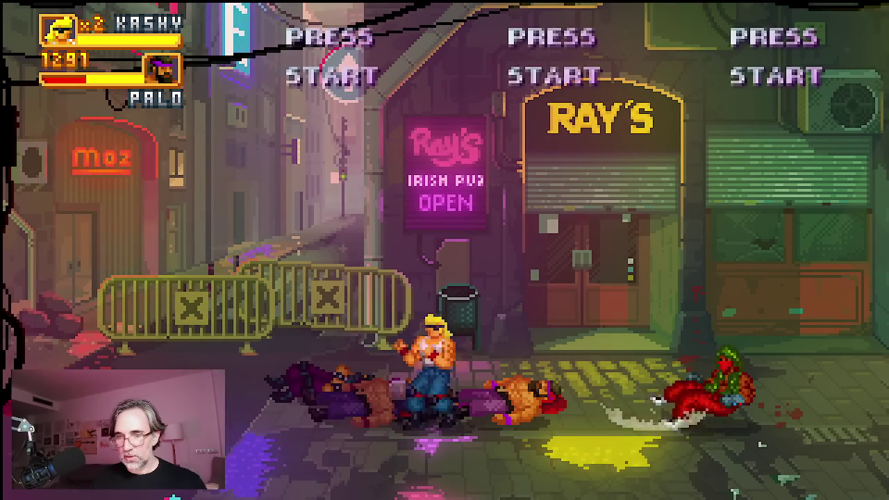
pyautogui.press('Right')
pyautogui.press('z')
pyautogui.press('z')
pyautogui.press('z')
pyautogui.press('z')
pyautogui.press('z')
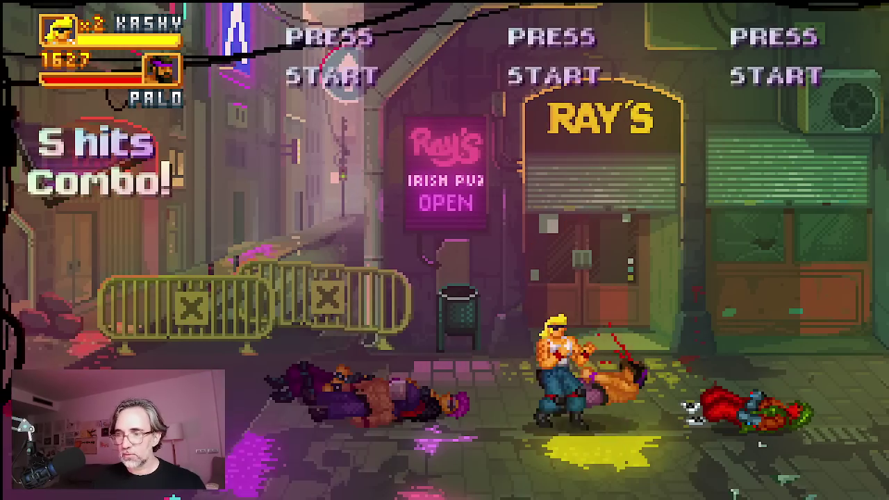
# Attack the red-clad Kobez by the green shutter with a punch combo.
pyautogui.press('z')
pyautogui.press('z')
pyautogui.press('z')
pyautogui.press('z')
pyautogui.press('z')
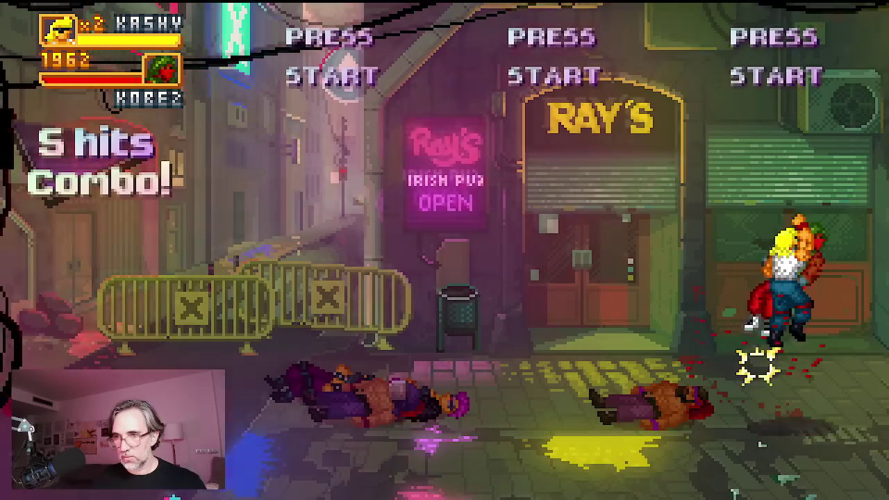
# Advance past Ray's pub towards the waste containers and hit the approaching Python.
pyautogui.press('Left')
pyautogui.press('Right')
pyautogui.press('z')
pyautogui.press('z')
pyautogui.press('z')
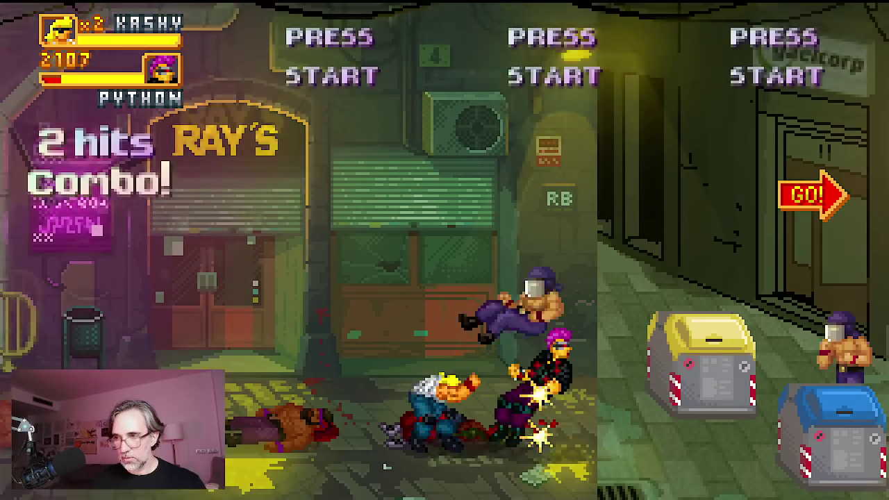
# Push on to the yellow and blue containers and beat the Chispa and Python enemies with a long combo.
pyautogui.press('Right')
pyautogui.press('Right')
pyautogui.press('z')
pyautogui.press('z')
pyautogui.press('z')
pyautogui.press('z')
pyautogui.press('z')
pyautogui.press('z')
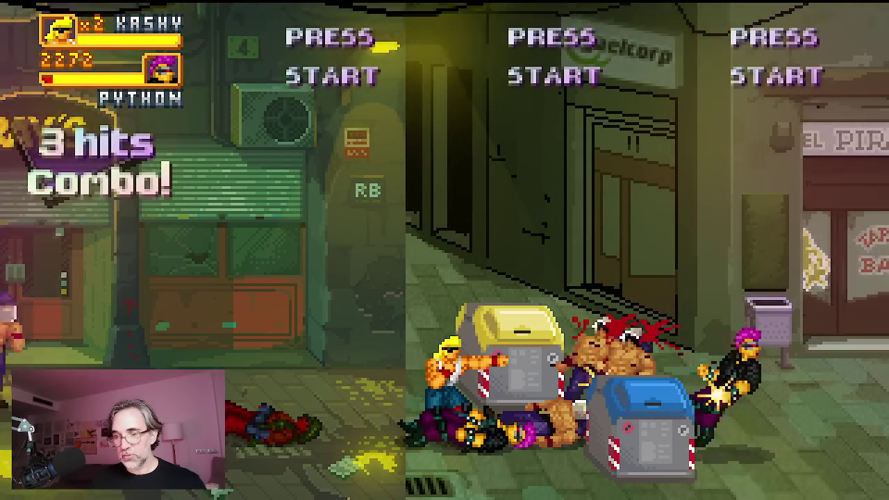
pyautogui.press('z')
pyautogui.press('z')
pyautogui.press('z')
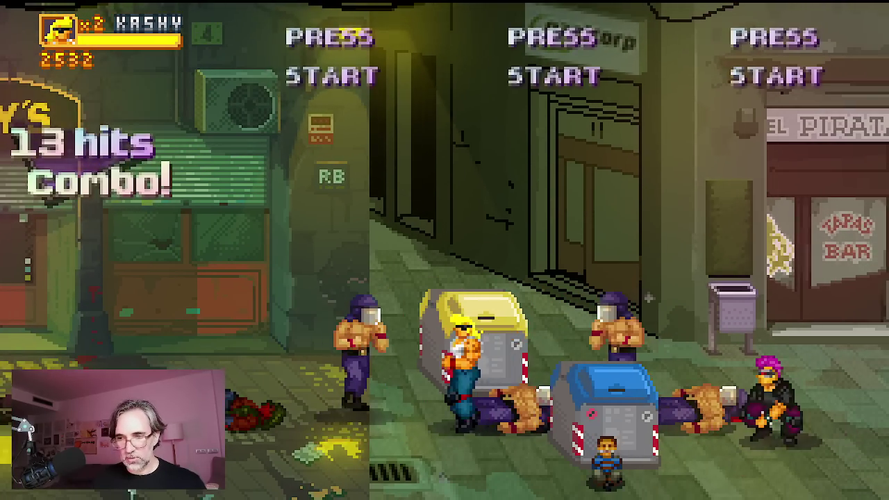
# Turn back towards Ray's and strike the helmeted Chispa enemies with jumps and punches.
pyautogui.press('Left')
pyautogui.press('z')
pyautogui.press('Left')
pyautogui.press('x')
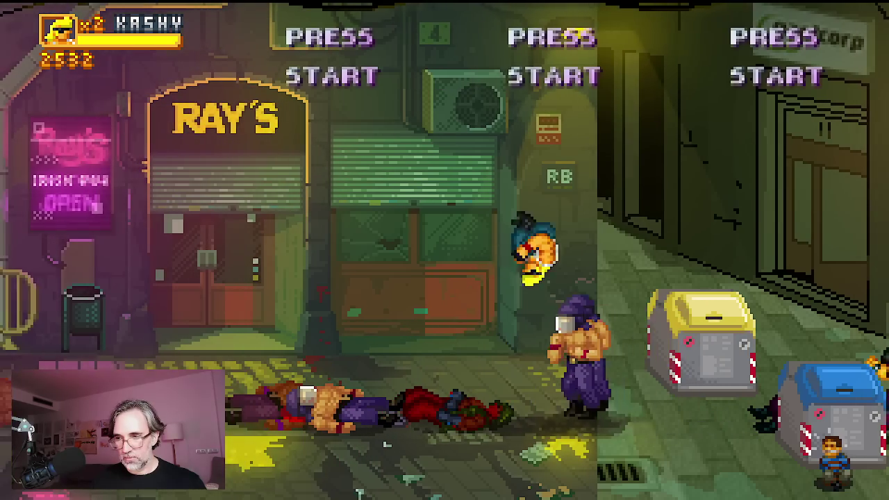
pyautogui.press('Right')
pyautogui.press('z')
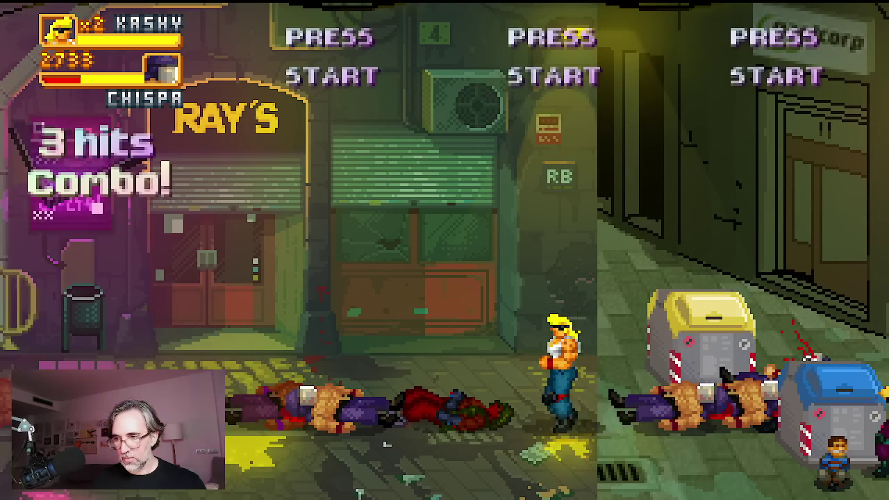
# Combo the Chispa enemies by the yellow container, then grab and throw the one nearer to Ray's.
pyautogui.press('Right')
pyautogui.press('z')
pyautogui.press('z')
pyautogui.press('z')
pyautogui.press('z')
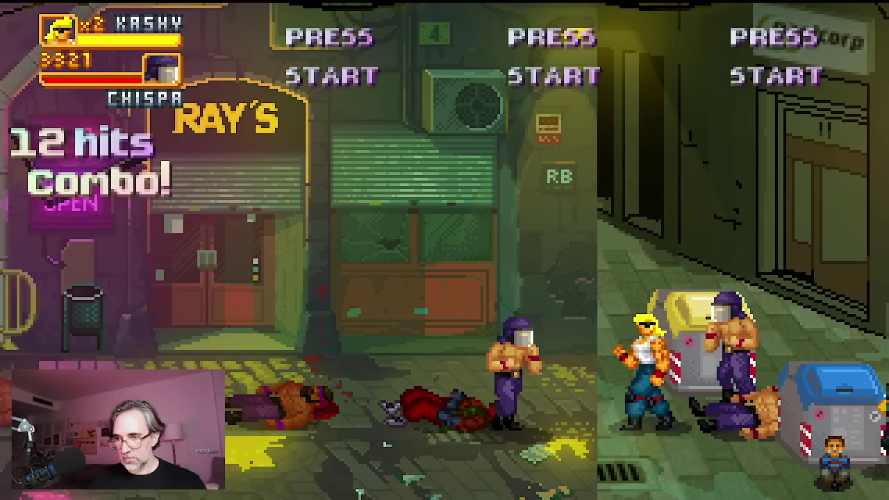
pyautogui.press('x')
pyautogui.press('z')
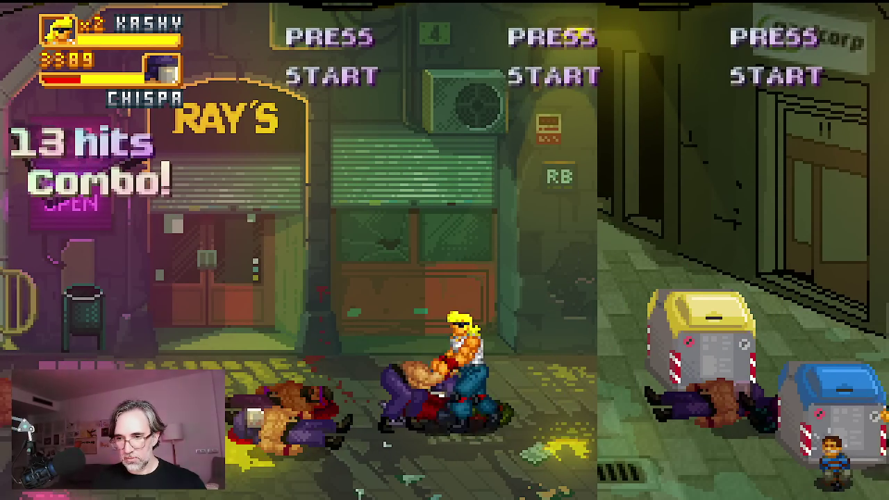
pyautogui.press('z')
pyautogui.press('Left')
pyautogui.press('z')
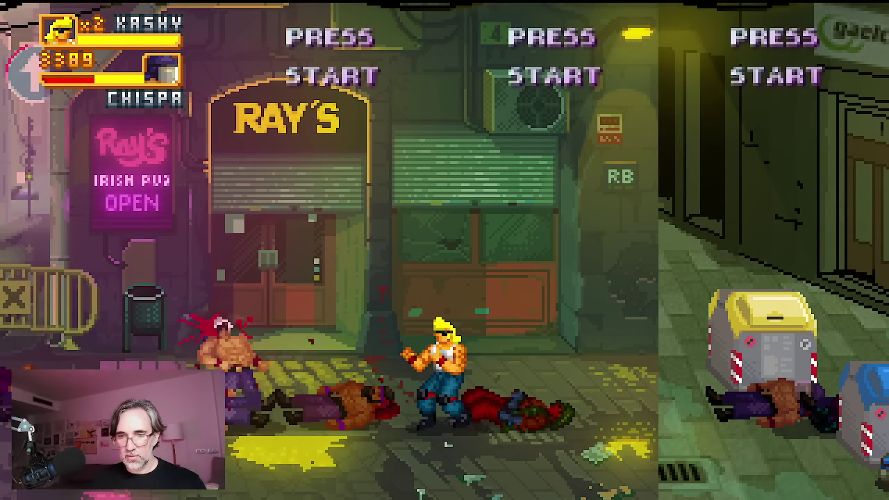
# Return to the yellow container and smash it open with repeated hits.
pyautogui.press('Right')
pyautogui.press('z')
pyautogui.press('z')
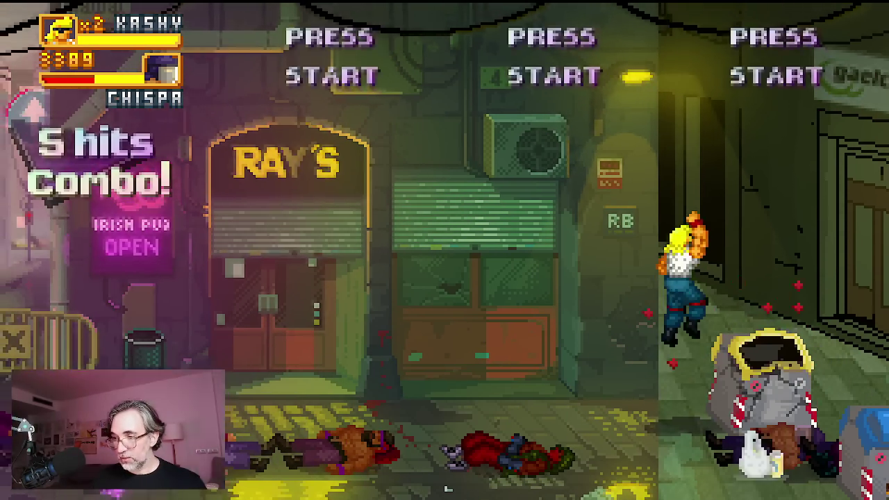
pyautogui.press('Down')
pyautogui.press('Right')
pyautogui.press('z')
pyautogui.press('z')
pyautogui.press('z')
pyautogui.press('z')
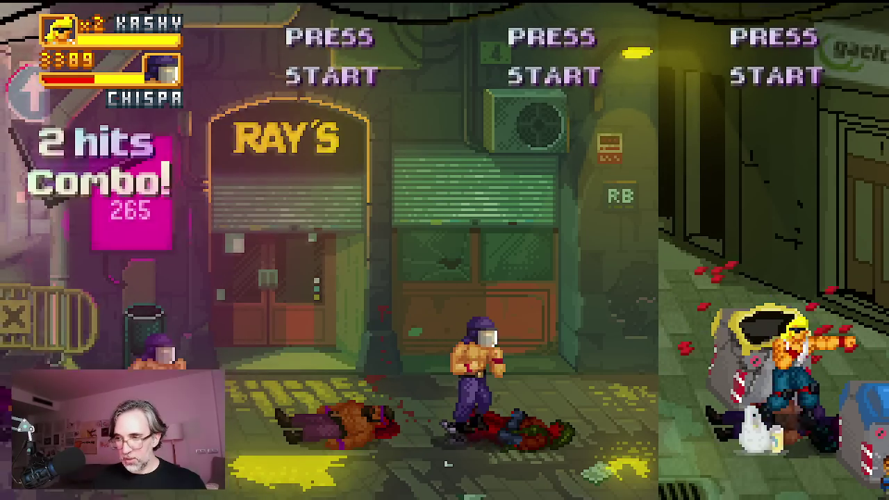
# Head back towards Ray's and beat the helmeted Chispa enemies down with a punch combo.
pyautogui.press('Left')
pyautogui.press('Down')
pyautogui.press('Left')
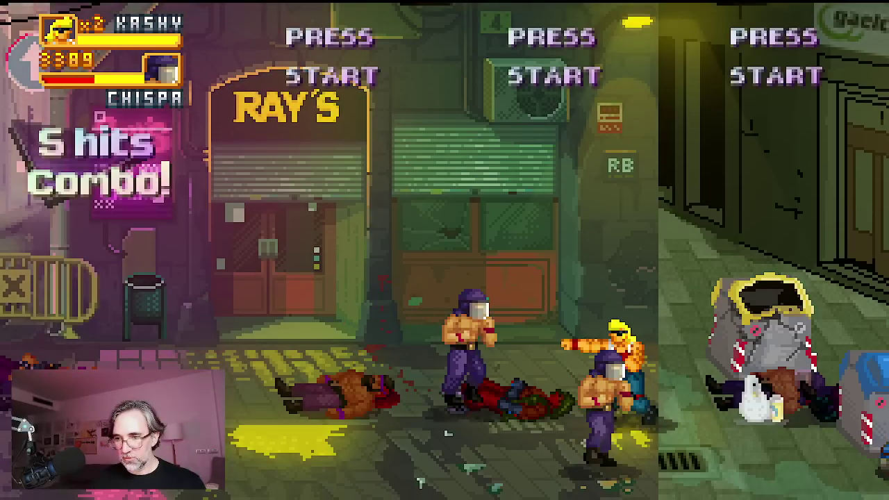
pyautogui.press('z')
pyautogui.press('z')
pyautogui.press('z')
pyautogui.press('z')
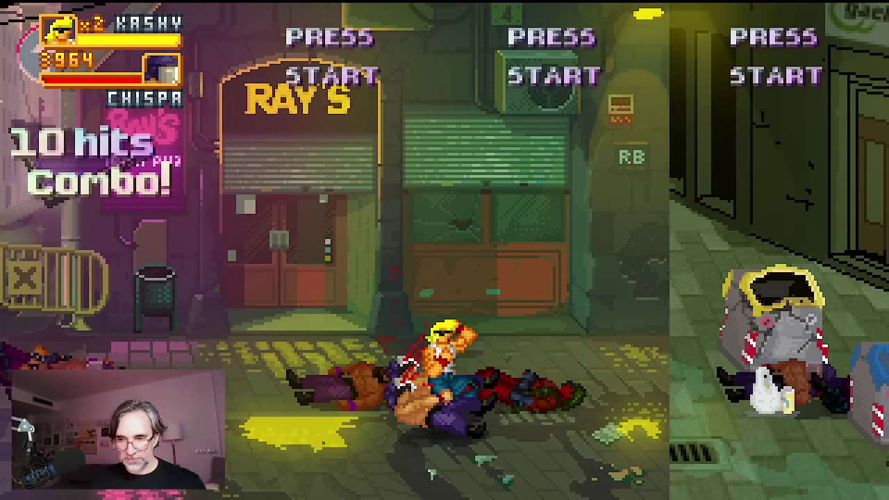
# Return to the broken yellow container and keep hitting it until it is wrecked.
pyautogui.press('Right')
pyautogui.press('x')
pyautogui.press('z')
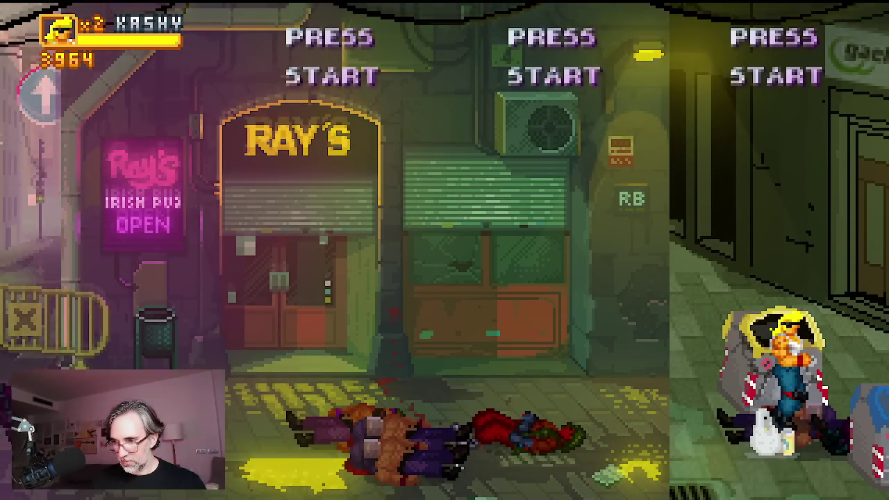
pyautogui.press('z')
pyautogui.press('z')
pyautogui.press('Left')
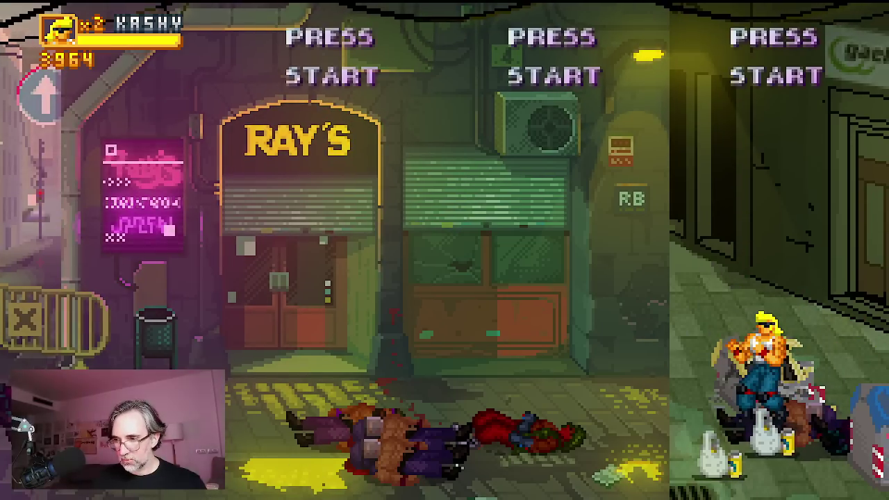
# Walk around the wrecked yellow container and lift the blue container overhead.
pyautogui.press('Left')
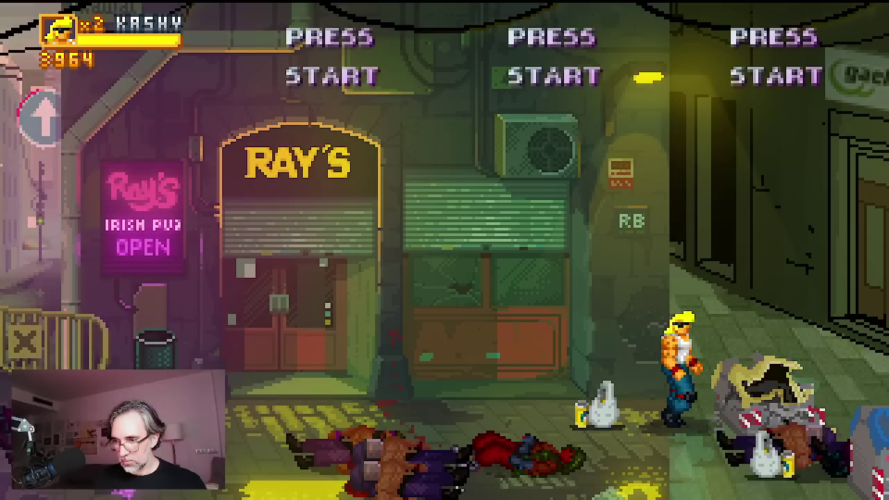
pyautogui.press('Down')
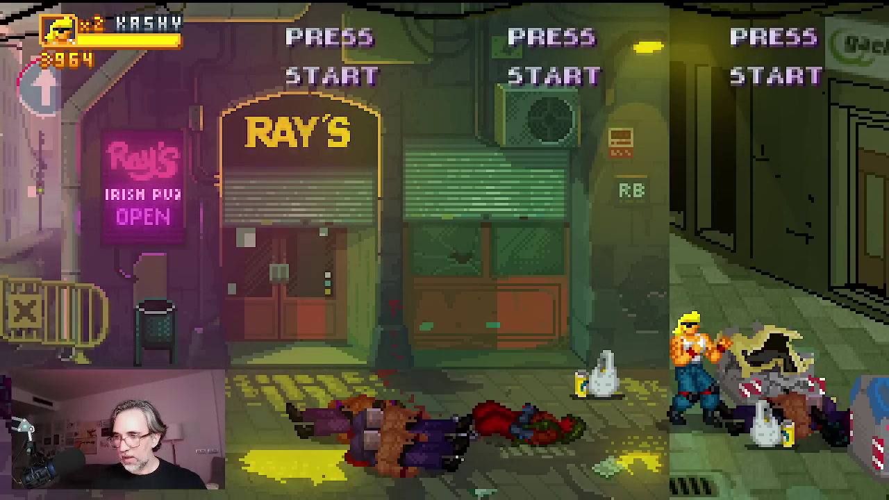
pyautogui.press('Right')
pyautogui.press('Down')
pyautogui.press('a')
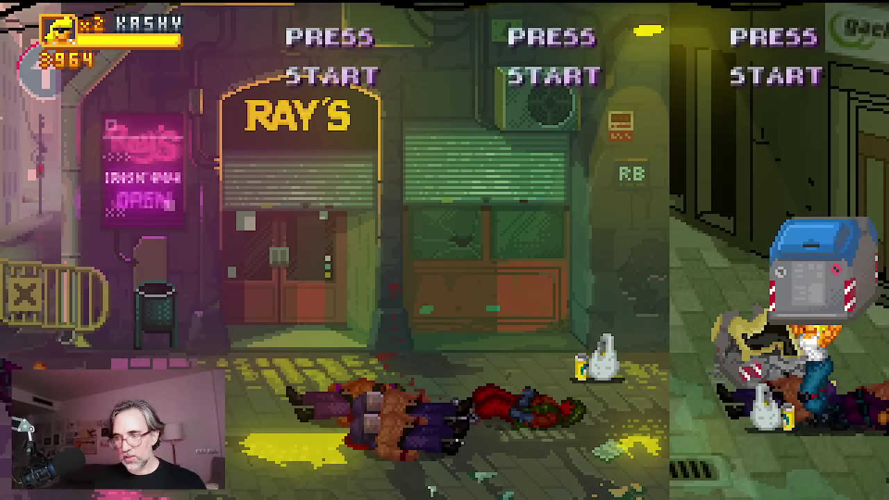
# Carry the blue container back past Ray's, turn round and throw it at the pursuing Python enemy.
pyautogui.press('Left')
pyautogui.press('Down')
pyautogui.press('Left')
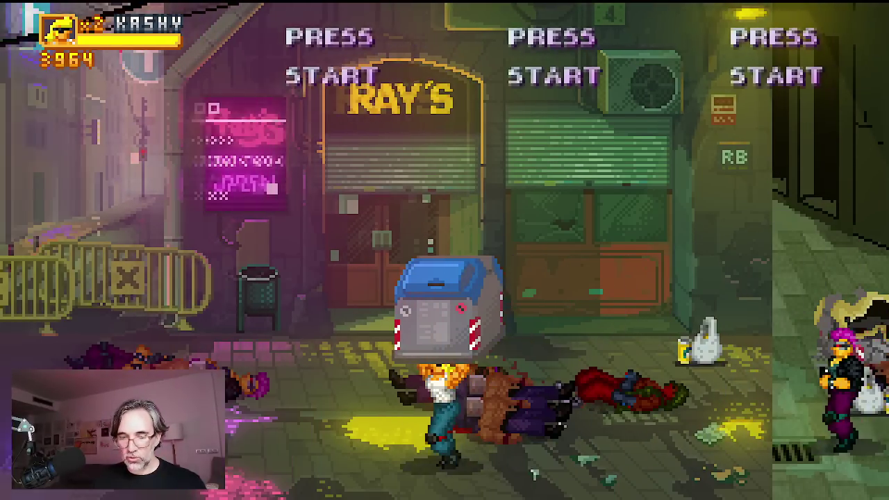
pyautogui.press('Left')
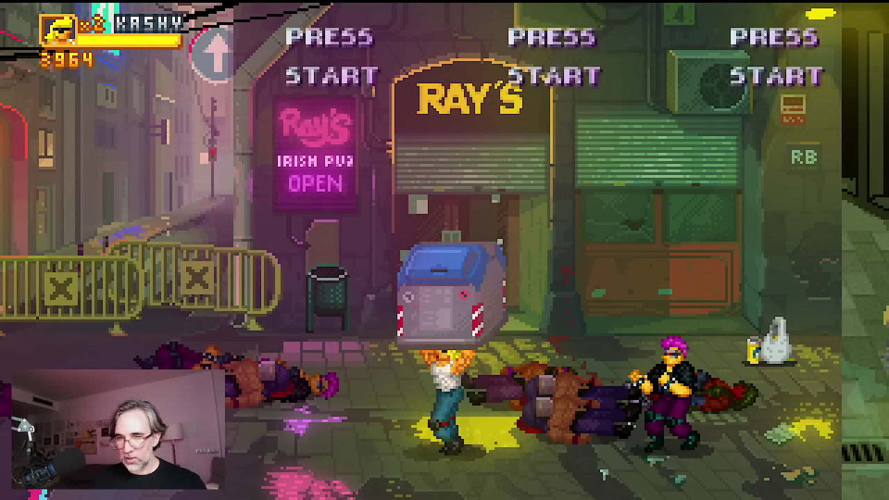
pyautogui.press('Right')
pyautogui.press('j')
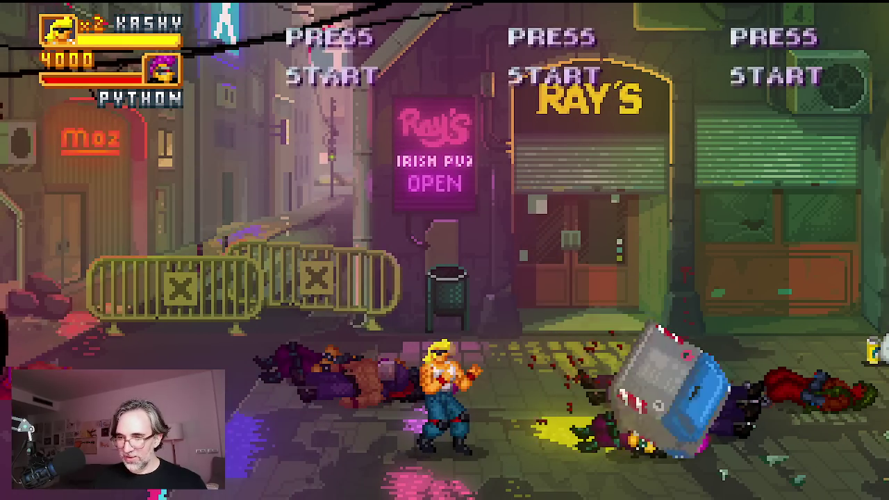
# Pick the blue container up again, carry it to the El Pirata bar and throw it at the Chispa enemies.
pyautogui.press('j')
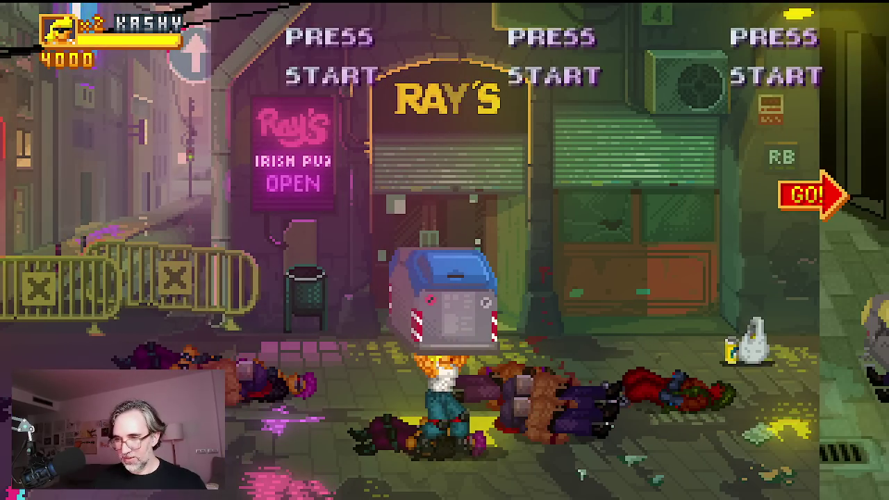
pyautogui.press('Right')
pyautogui.press('Right')
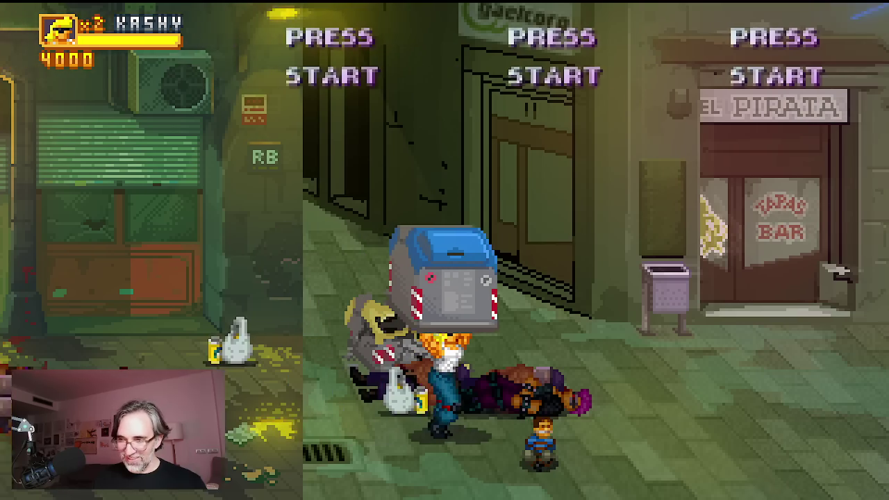
pyautogui.press('j')
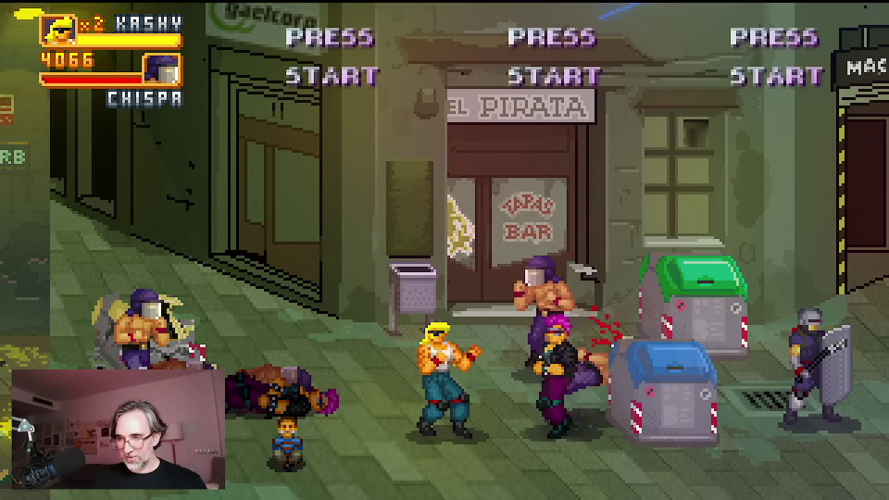
# Fight the Chispa and Python enemies outside El Pirata with a long combo beside the tipped blue container.
pyautogui.press('Right')
pyautogui.press('j')
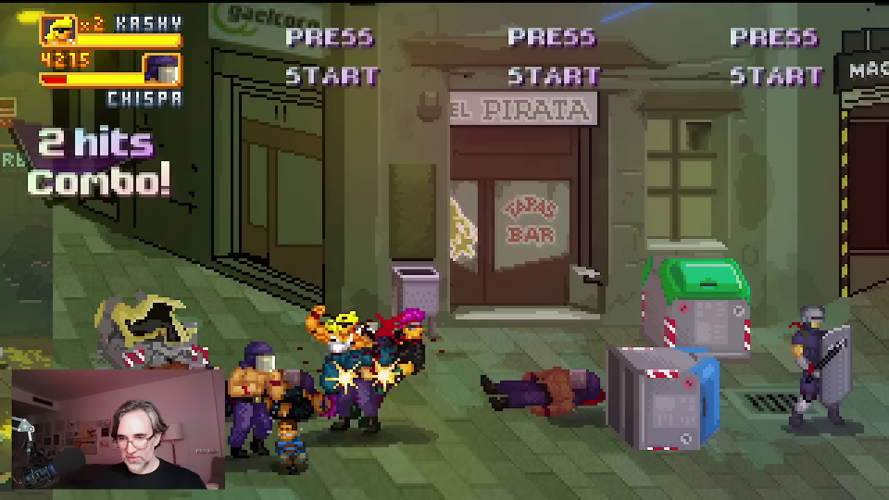
pyautogui.press('Right')
pyautogui.press('k')
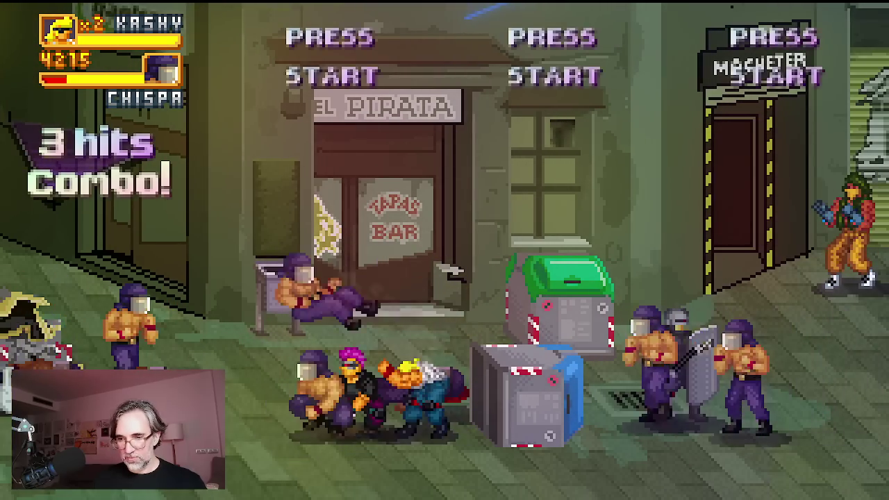
pyautogui.press('j')
pyautogui.press('j')
pyautogui.press('j')
pyautogui.press('j')
pyautogui.press('j')
pyautogui.press('j')
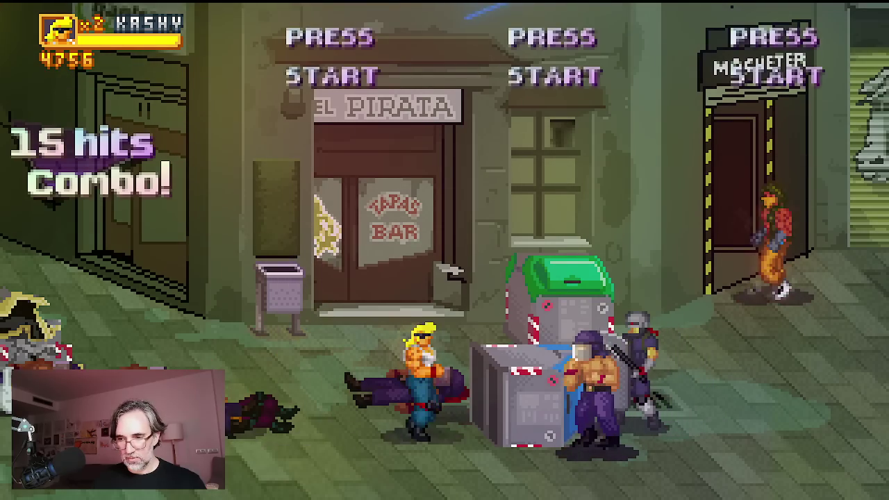
# Knock down the Chispa by the blue container, then turn back and combo the Chispa near the wrecked yellow one.
pyautogui.press('Right')
pyautogui.press('j')
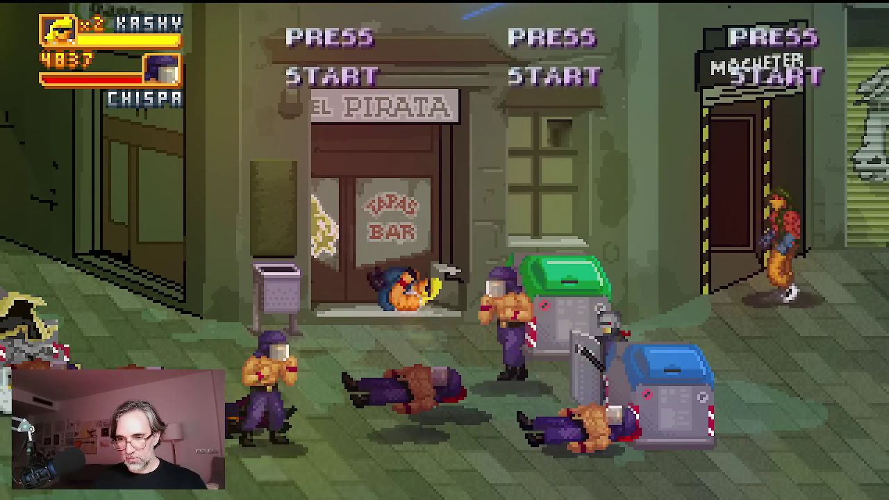
pyautogui.press('Left')
pyautogui.press('j')
pyautogui.press('j')
pyautogui.press('j')
pyautogui.press('j')
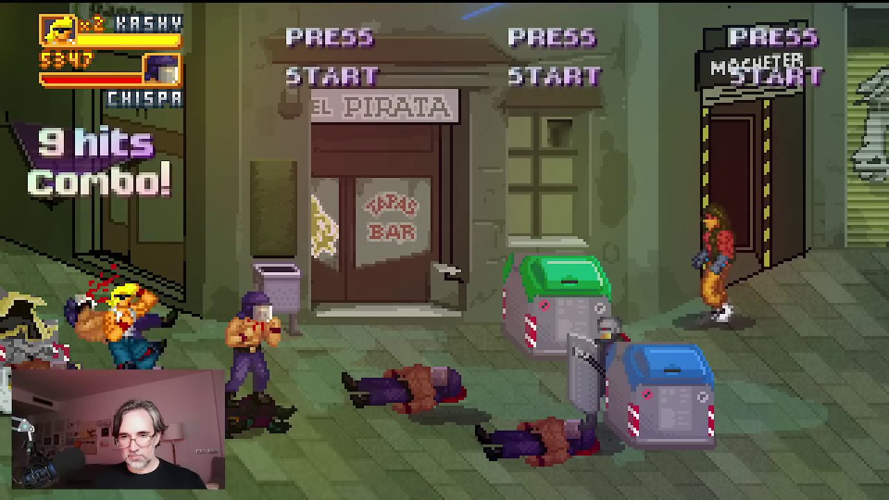
# Punch the Chispa enemies gathered between the wrecked yellow container and the grey litter bin.
pyautogui.press('Right')
pyautogui.press('Left')
pyautogui.press('j')
pyautogui.press('j')
pyautogui.press('j')
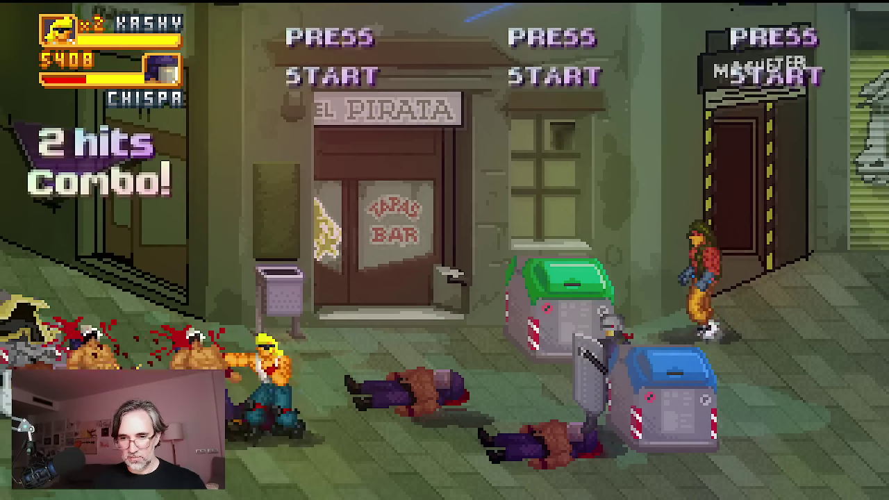
pyautogui.press('j')
# Advance to the blue container and beat the Romerales enemy there, breaking the container open with the same hits.
pyautogui.press('Right')
pyautogui.press('j')
pyautogui.press('j')
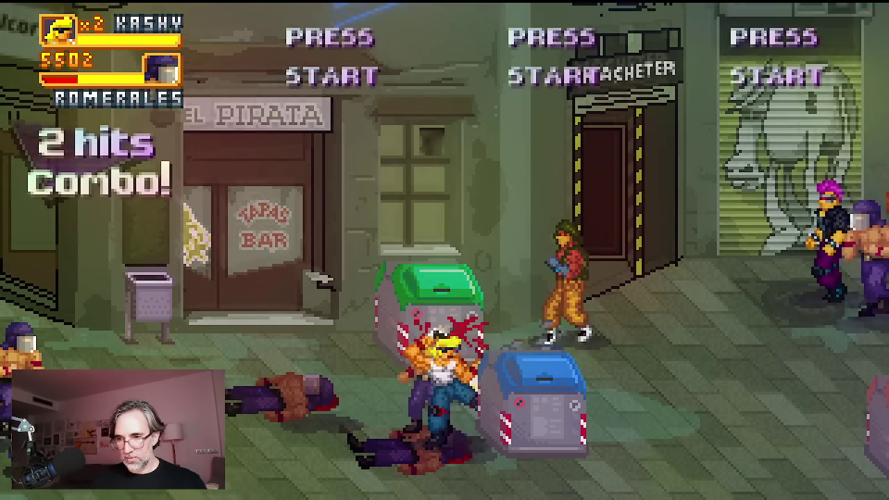
pyautogui.press('j')
pyautogui.press('j')
pyautogui.press('j')
pyautogui.press('j')
pyautogui.press('j')
pyautogui.press('j')
pyautogui.press('j')
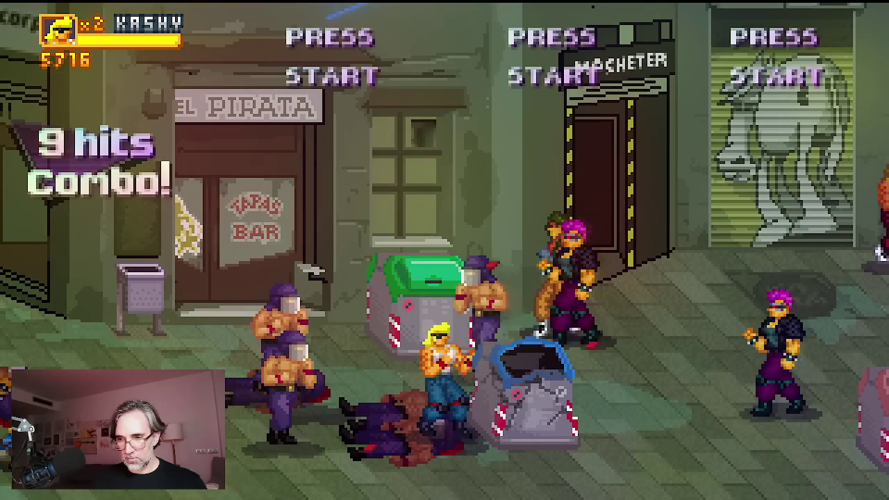
# Wreck the blue container, then lift a Chispa overhead and throw him at the others outside El Pirata.
pyautogui.press('j')
pyautogui.press('Left')
pyautogui.press('j')
pyautogui.press('j')
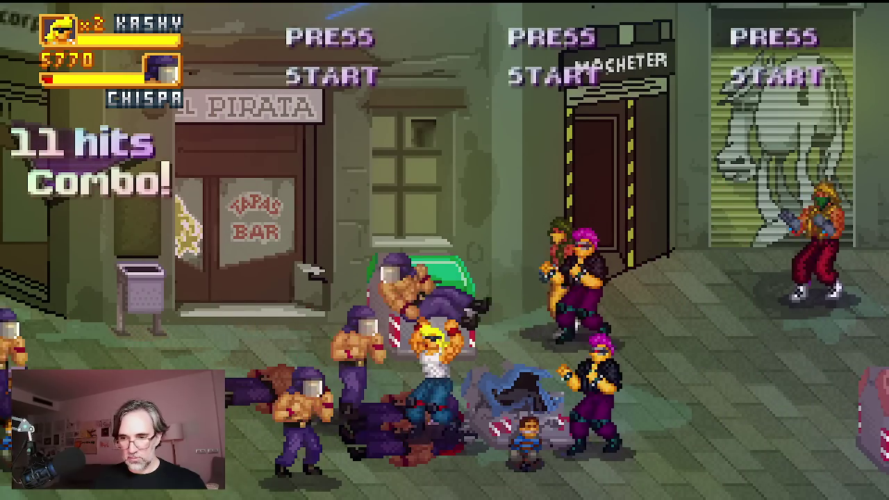
pyautogui.press('j')
pyautogui.press('Left')
pyautogui.press('Up')
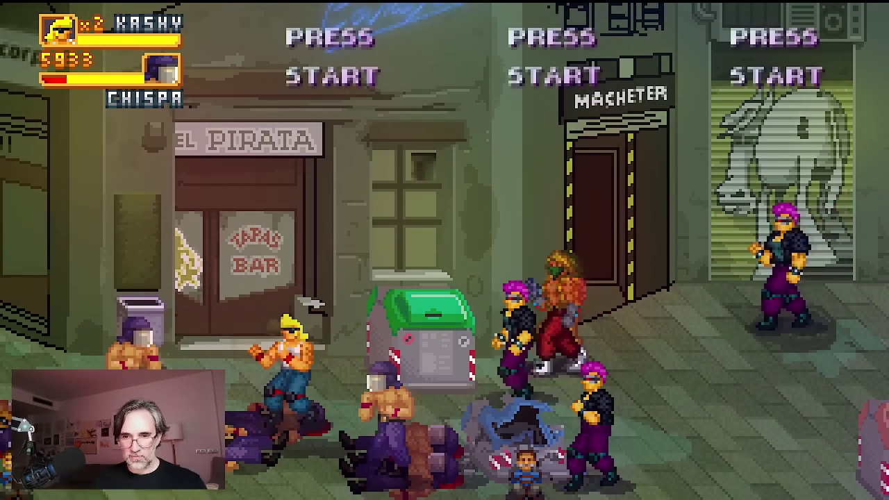
# Move up to the green container and combo the Chispa and Python enemies around it.
pyautogui.press('Right')
pyautogui.press('Up')
pyautogui.press('j')
pyautogui.press('j')
pyautogui.press('j')
pyautogui.press('j')
pyautogui.press('j')
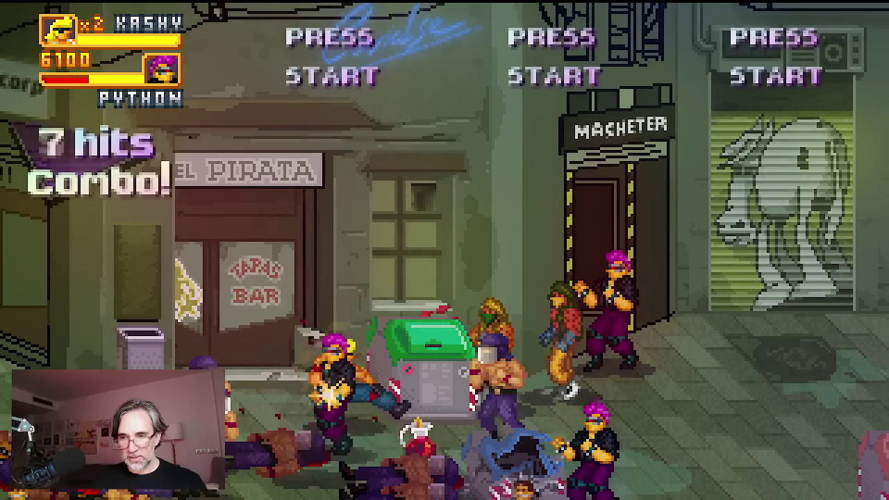
# Extend the combo on the Chispa enemies by El Pirata's door and send the green container into the approaching group.
pyautogui.press('j')
pyautogui.press('j')
pyautogui.press('j')
pyautogui.press('j')
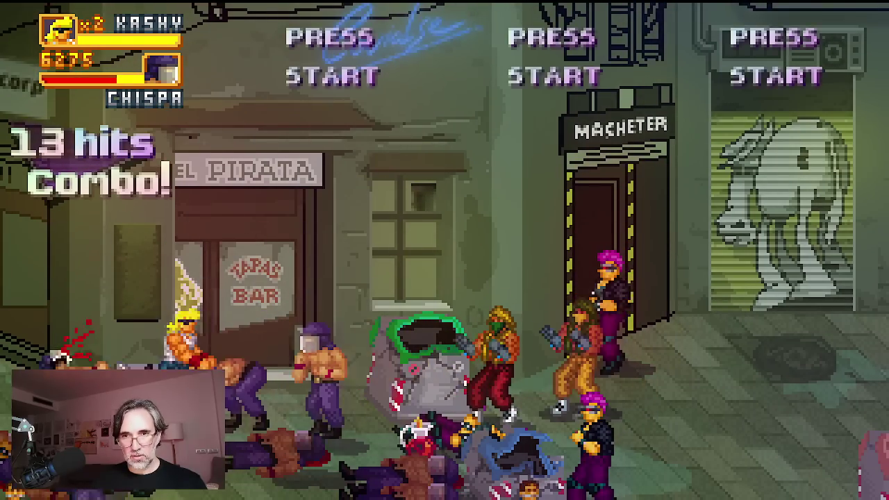
pyautogui.press('j')
pyautogui.press('Right')
pyautogui.press('j')
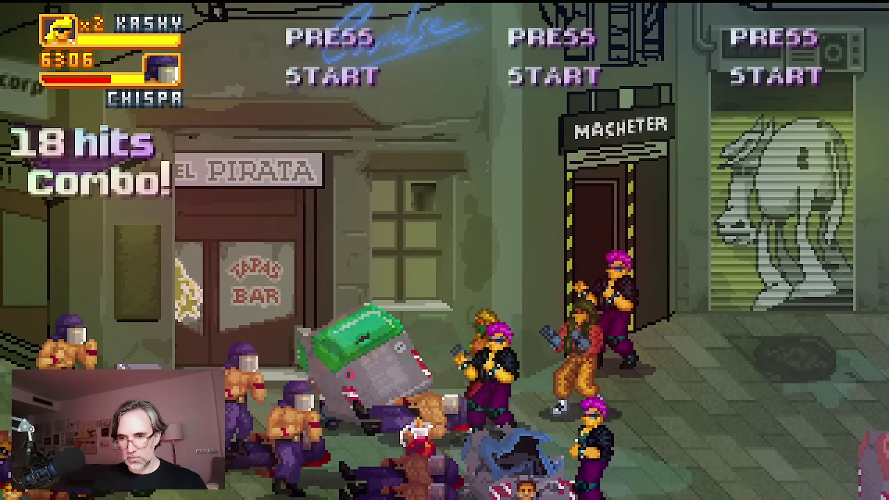
pyautogui.press('j')
# Fall back past El Pirata's door and strike the Chispa and Python enemies following Kashy.
pyautogui.press('Left')
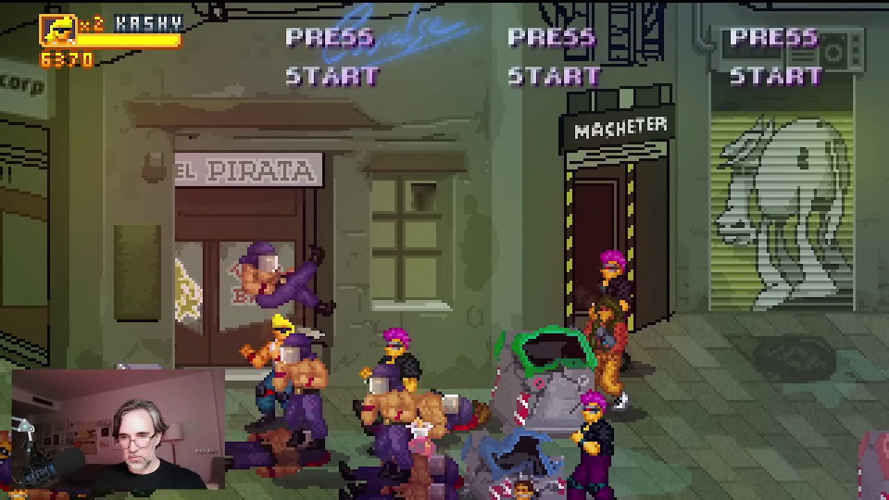
pyautogui.press('j')
pyautogui.press('Left')
pyautogui.press('j')
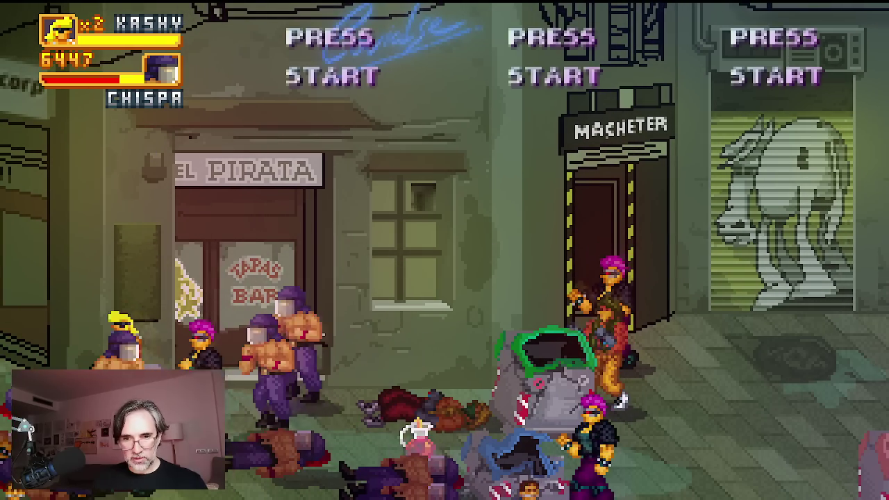
pyautogui.press('j')
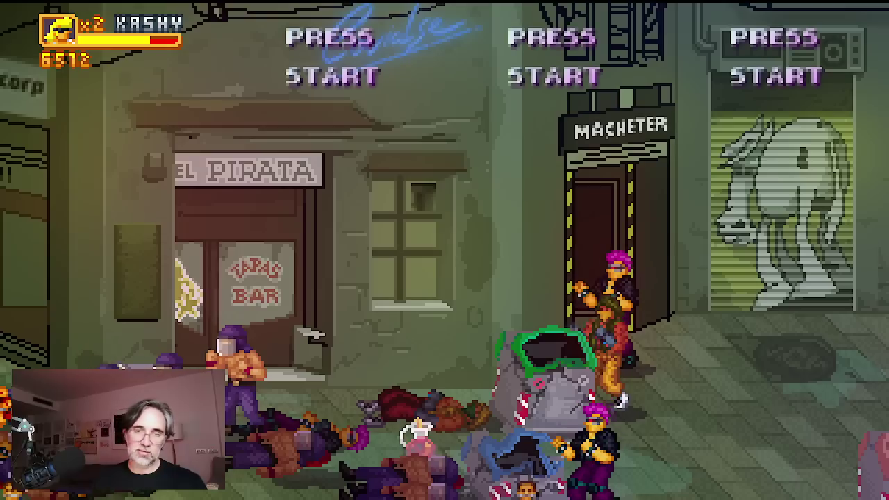
# Jump-kick the crowd of Chispa enemies back and forth between El Pirata's door and window.
pyautogui.press('Right')
pyautogui.press('k')
pyautogui.press('j')
pyautogui.press('k')
pyautogui.press('j')
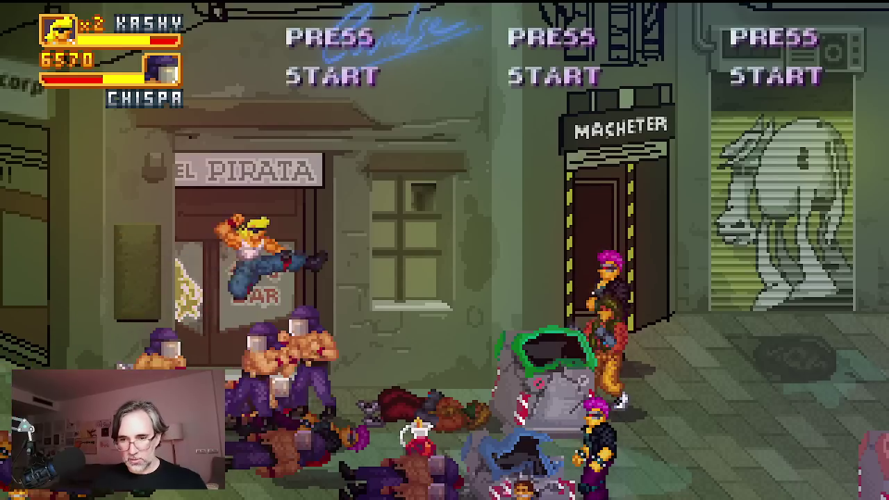
pyautogui.press('j')
pyautogui.press('Right')
pyautogui.press('k')
pyautogui.press('j')
pyautogui.press('Left')
pyautogui.press('k')
pyautogui.press('j')
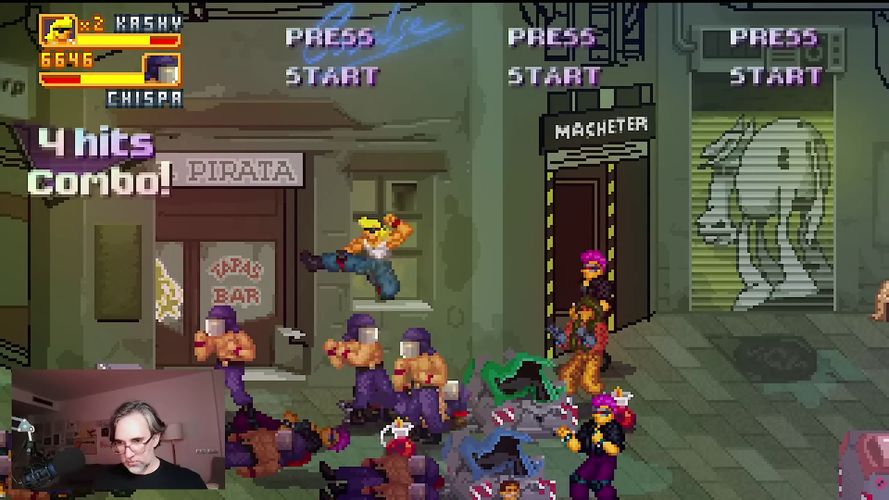
# Jump away to the far side of El Pirata's door and punch the Chispa and Python enemies approaching it.
pyautogui.press('Left')
pyautogui.press('k')
pyautogui.press('Right')
pyautogui.press('j')
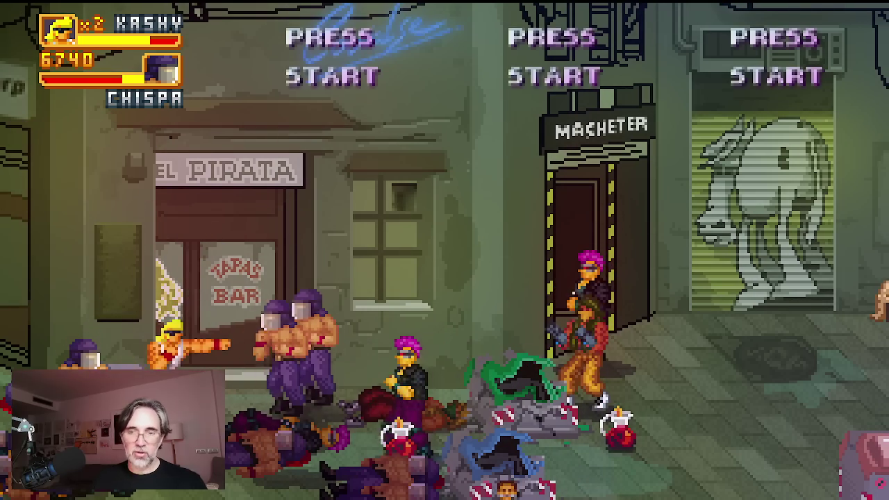
pyautogui.press('j')
pyautogui.press('j')
pyautogui.press('j')
pyautogui.press('Left')
pyautogui.press('k')
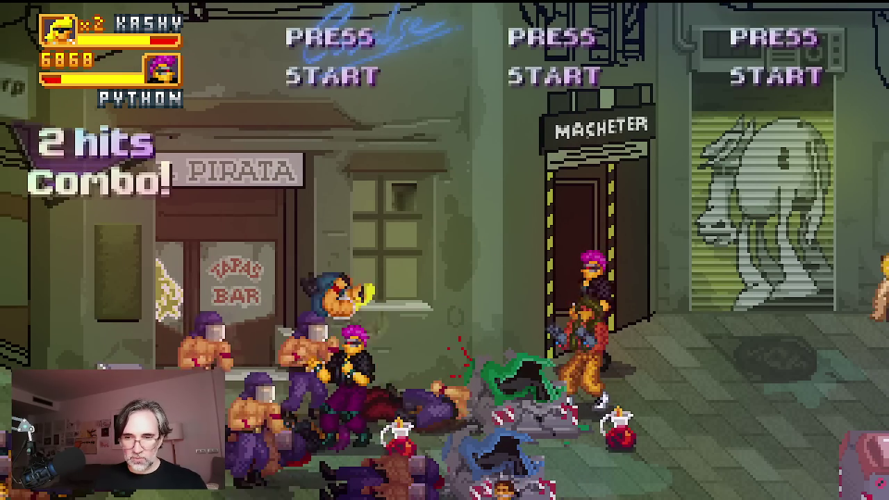
# Combo the Python and Chispa enemies in front of El Pirata, then grab a Chispa and lift him overhead.
pyautogui.press('j')
pyautogui.press('Right')
pyautogui.press('j')
pyautogui.press('j')
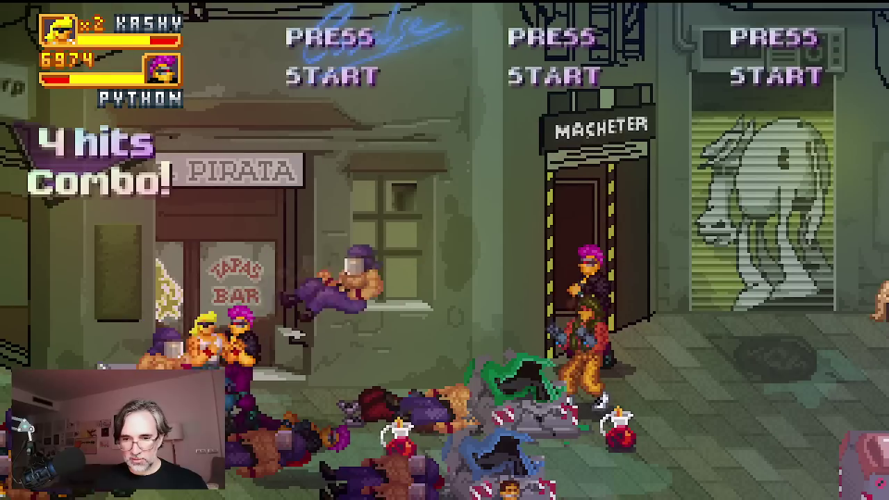
pyautogui.press('Right')
pyautogui.press('j')
pyautogui.press('Right')
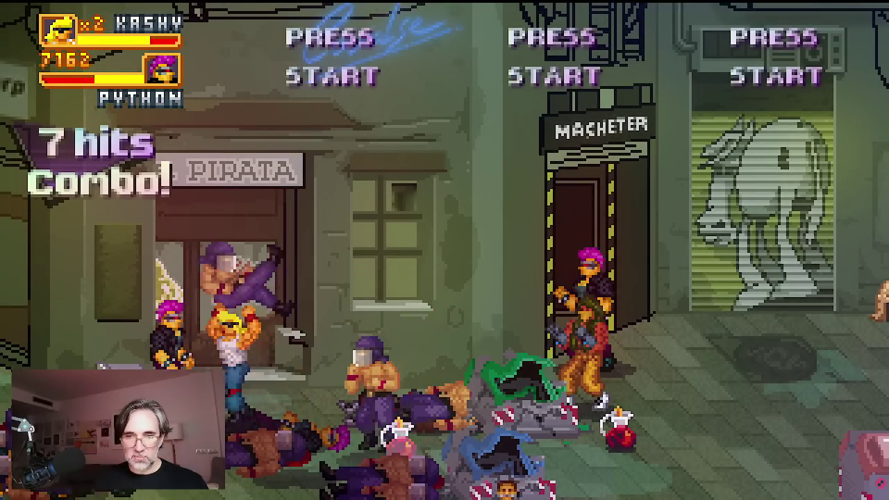
# Throw the lifted Chispa at the Python beside El Pirata's door, ending on the far side of the door.
pyautogui.press('Left')
pyautogui.press('j')
pyautogui.press('Right')
pyautogui.press('Left')
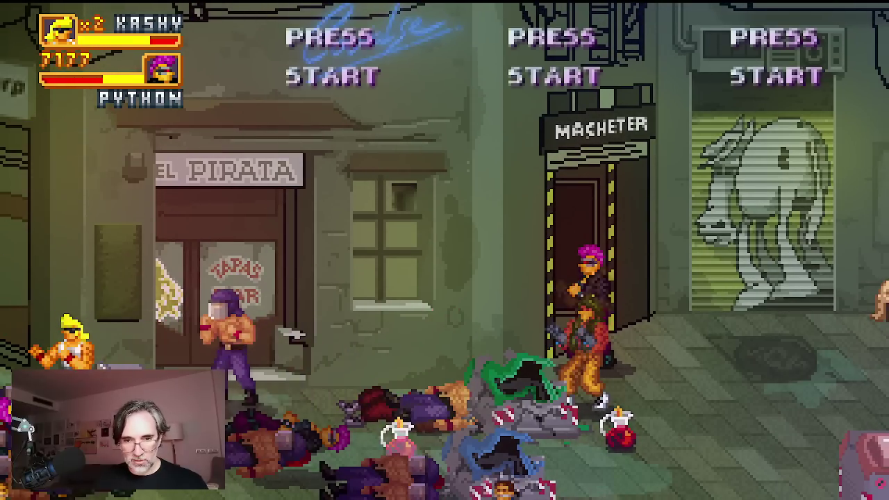
# Lead Kashy down around the Python and Chispa enemies and past the broken bins towards the Macheter door.
pyautogui.press('Right')
pyautogui.press('Down')
pyautogui.press('Right')
pyautogui.press('Down')
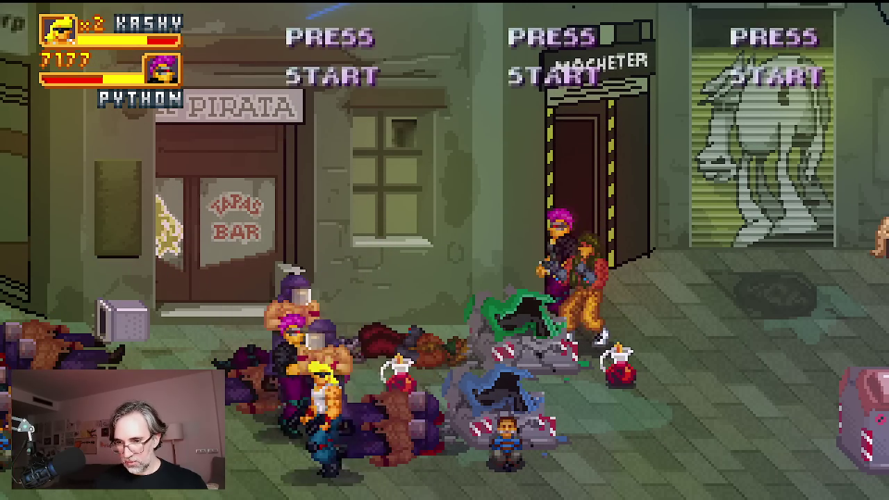
pyautogui.press('Right')
pyautogui.press('Left')
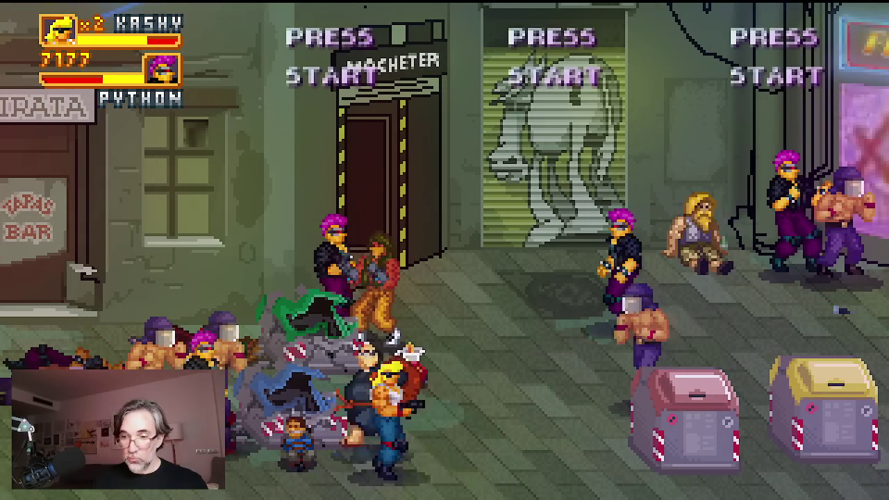
# Dodge the enemies arriving near Macheter and retreat with Kashy past the broken bins and beyond El Pirata.
pyautogui.press('Right')
pyautogui.press('Right')
pyautogui.press('Left')
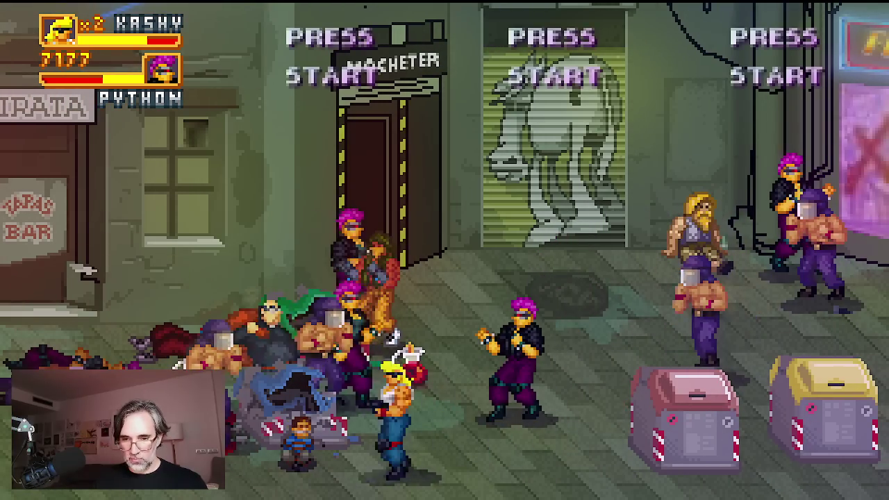
pyautogui.press('Left')
pyautogui.press('Up')
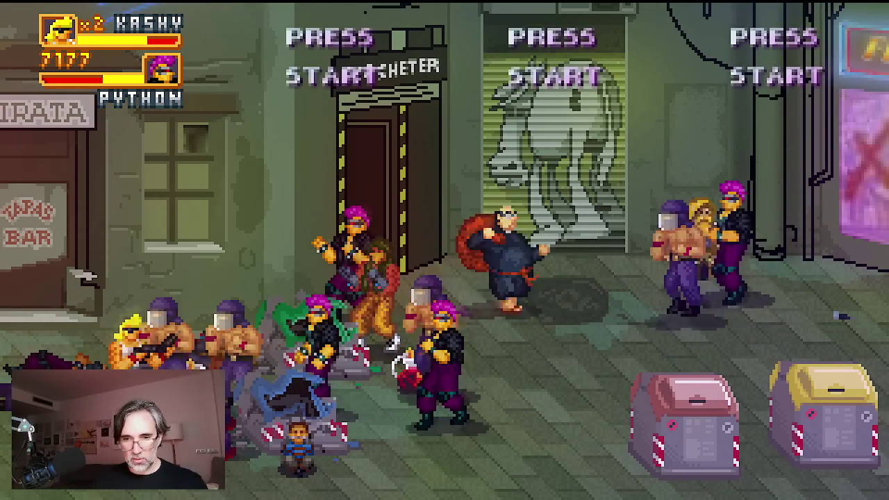
pyautogui.press('Left')
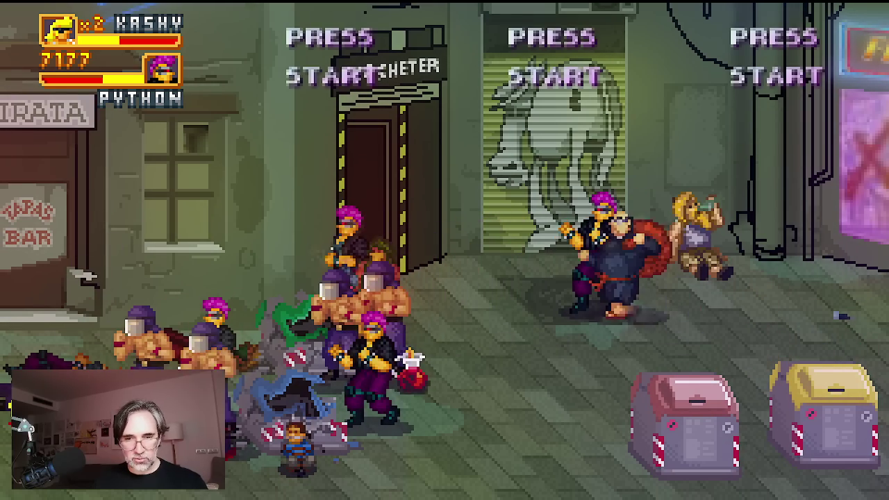
pyautogui.press('Left')
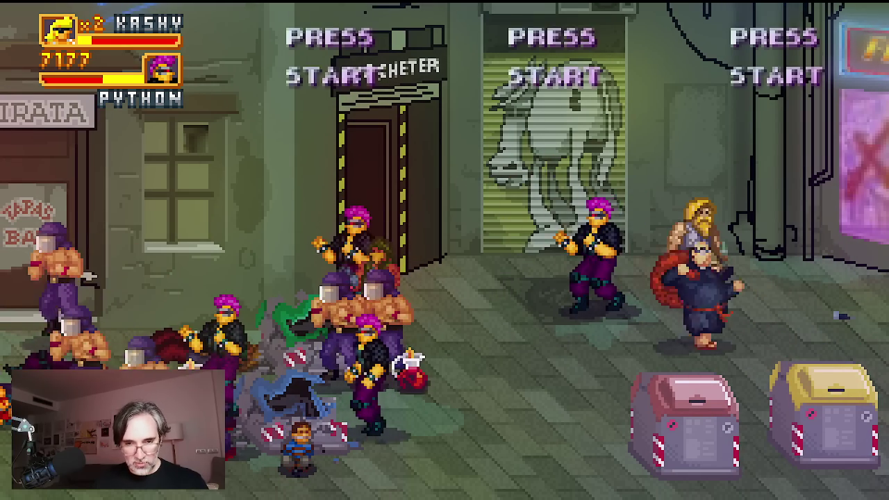
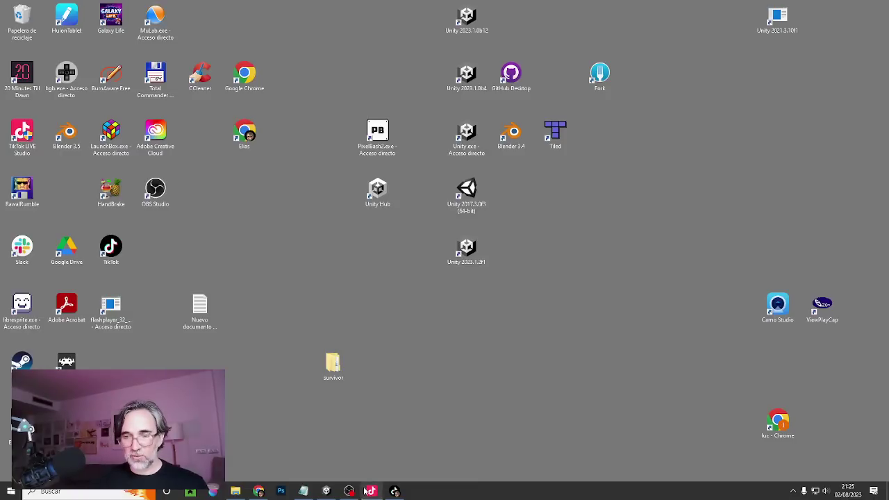
# Switch to Chrome, bring up the Discord page of the PixelArt Hispano server and maximize the window.
pyautogui.moveTo(360, 490)
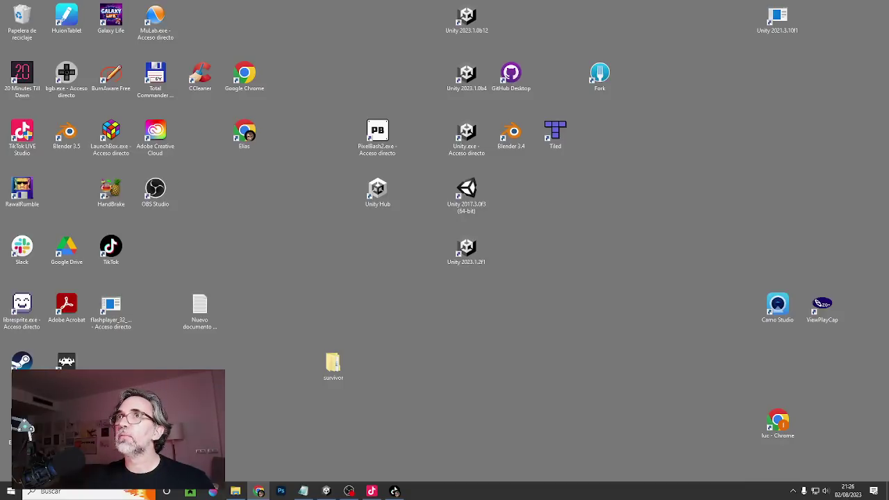
pyautogui.click(259, 491)
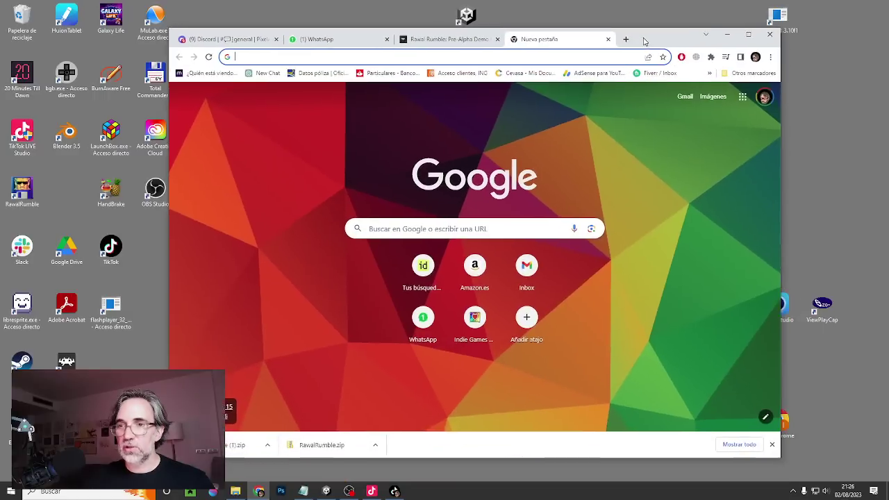
pyautogui.click(223, 39)
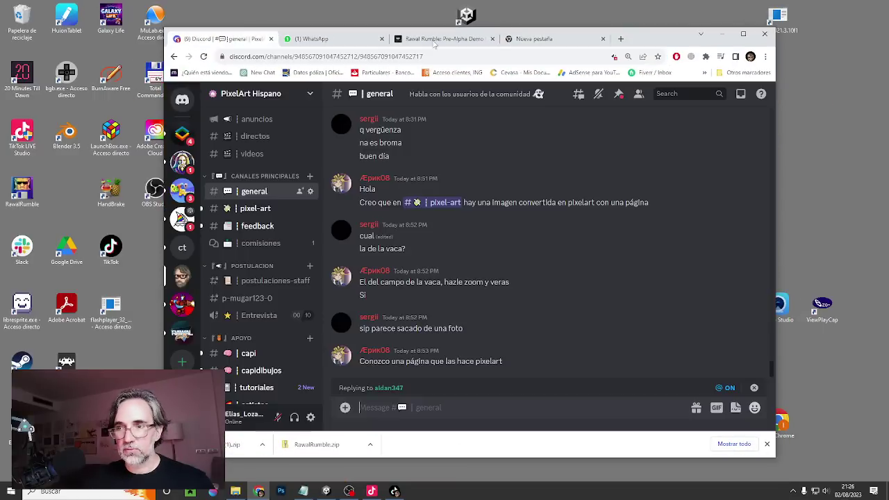
pyautogui.doubleClick(673, 39)
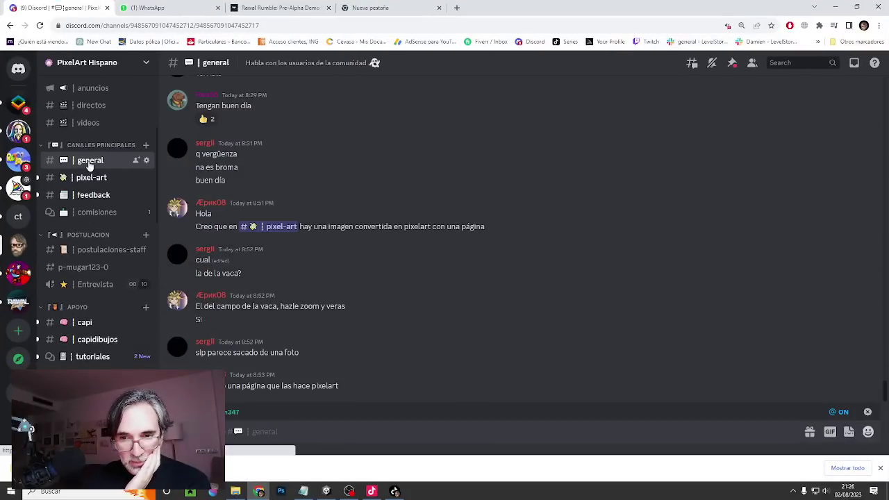
# Post a reply in the general channel ending with "EN DIRECTO Y VAMOS A DIBUJAR EN GRUPO!!".
pyautogui.click(301, 434)
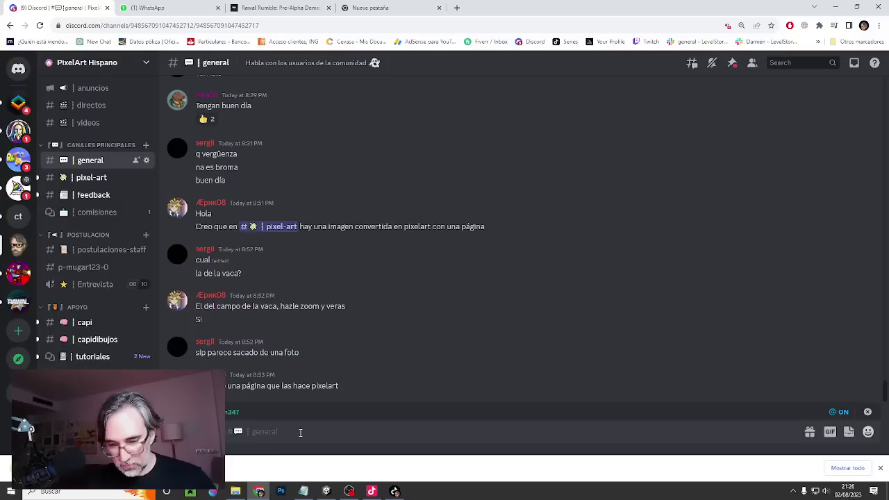
pyautogui.write('H')
pyautogui.press('BackSpace')
pyautogui.write('Podemos')
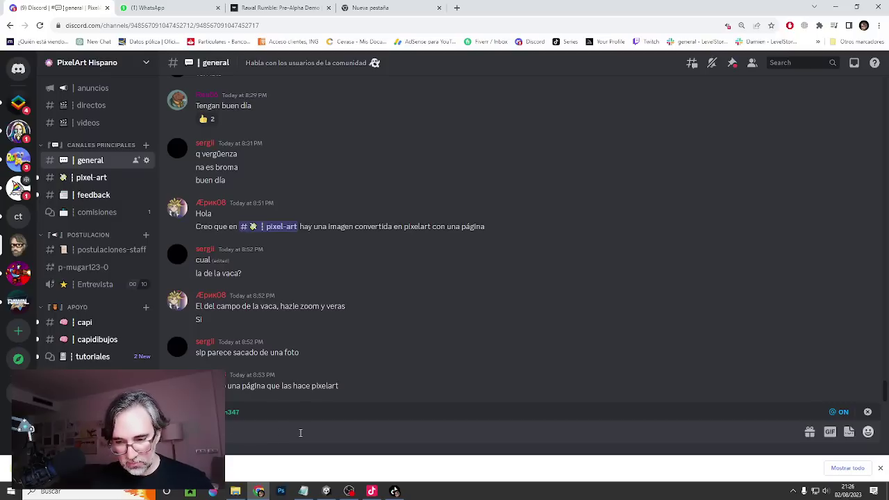
pyautogui.write(' EN DIRECTO')
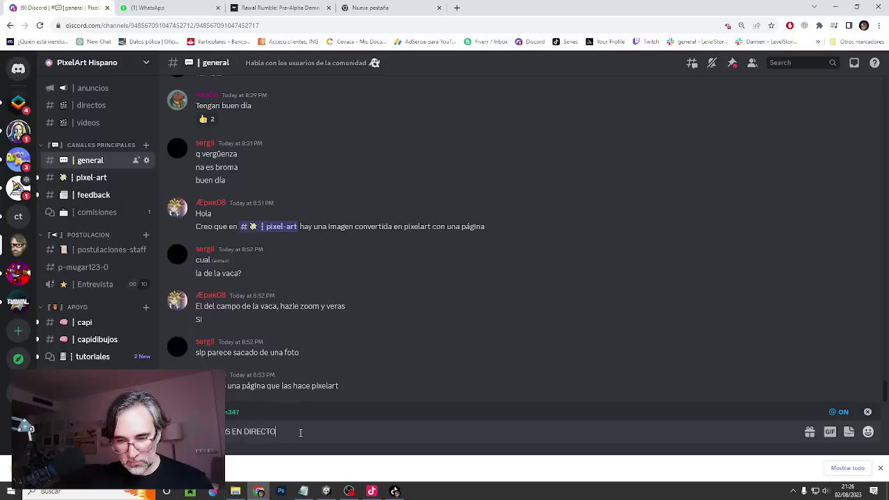
pyautogui.write(' Y VAMOS A DIB')
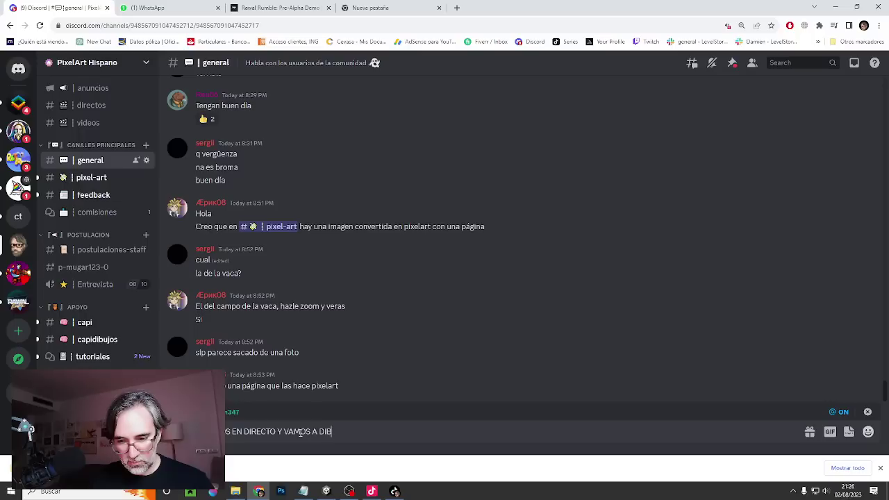
pyautogui.write('UJAR EN GR')
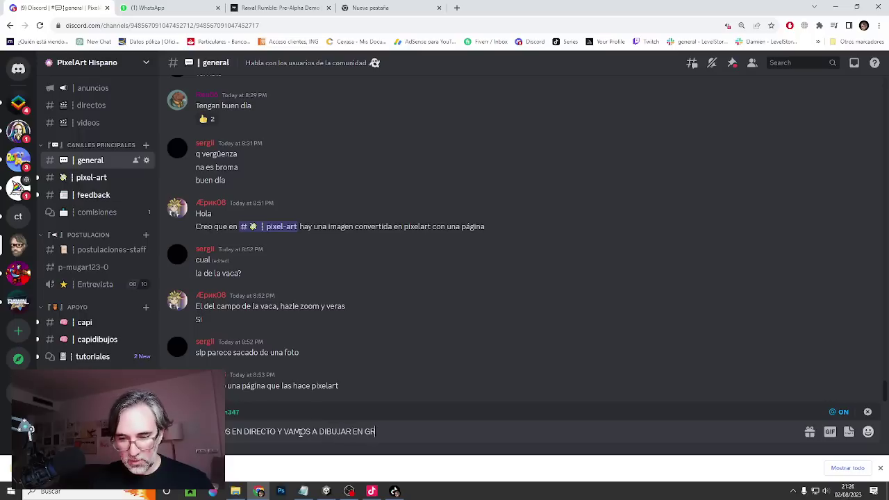
pyautogui.write('UPO!!')
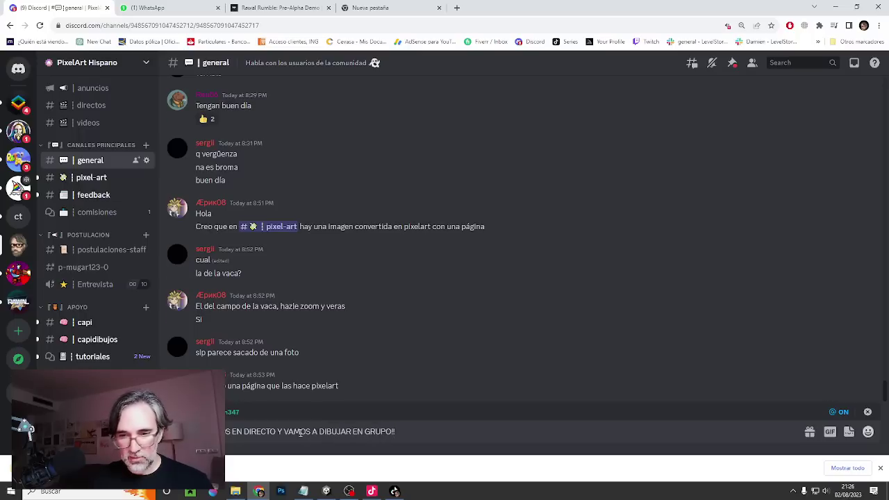
pyautogui.press('Return')
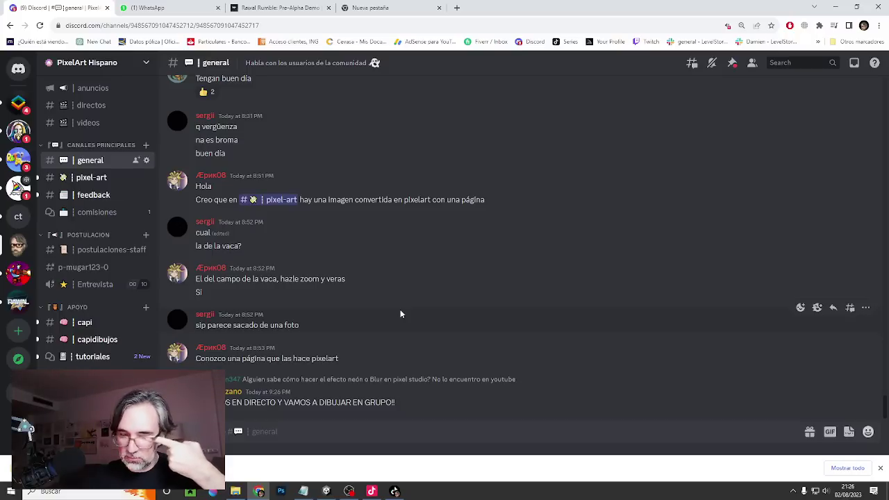
# Find and join the General II voice channel, allow microphone use for discord.com, and open the channel's call view.
pyautogui.scroll(-3, 113, 357)
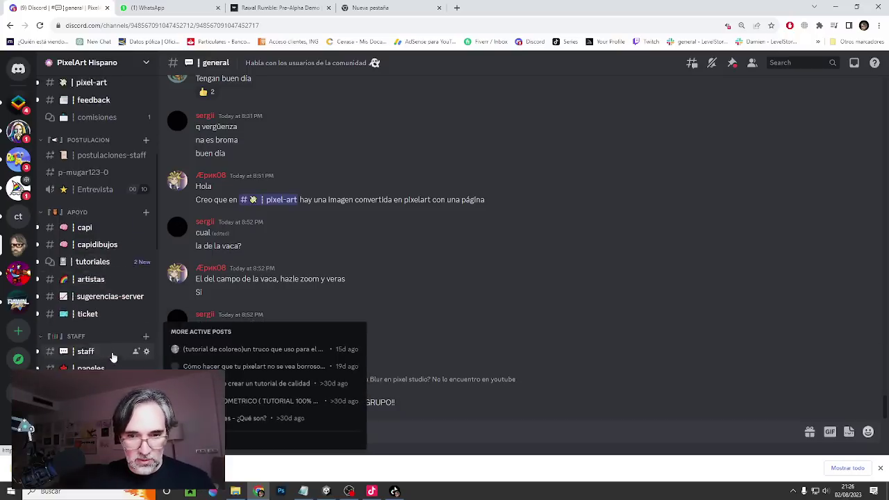
pyautogui.scroll(-3, 113, 358)
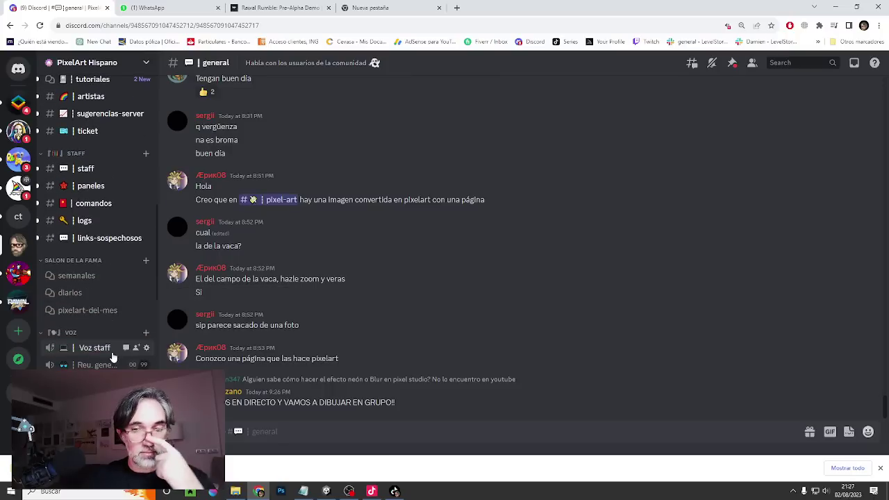
pyautogui.scroll(-8, 113, 357)
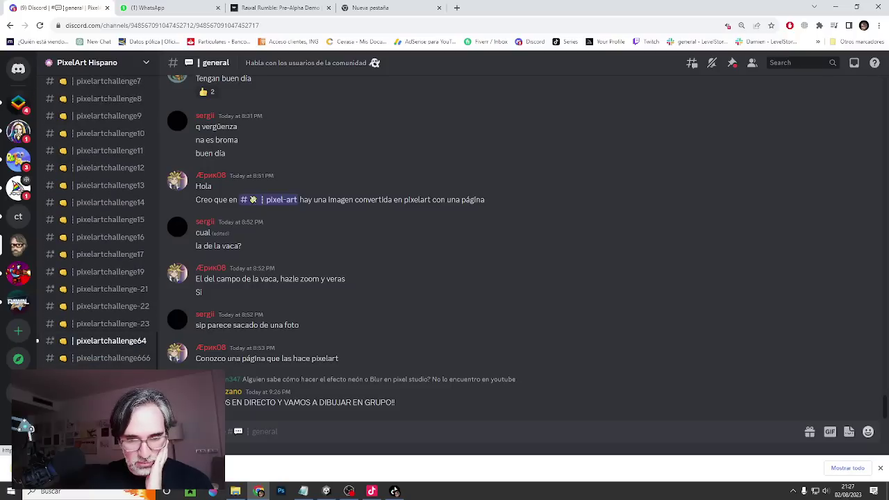
pyautogui.scroll(8, 99, 255)
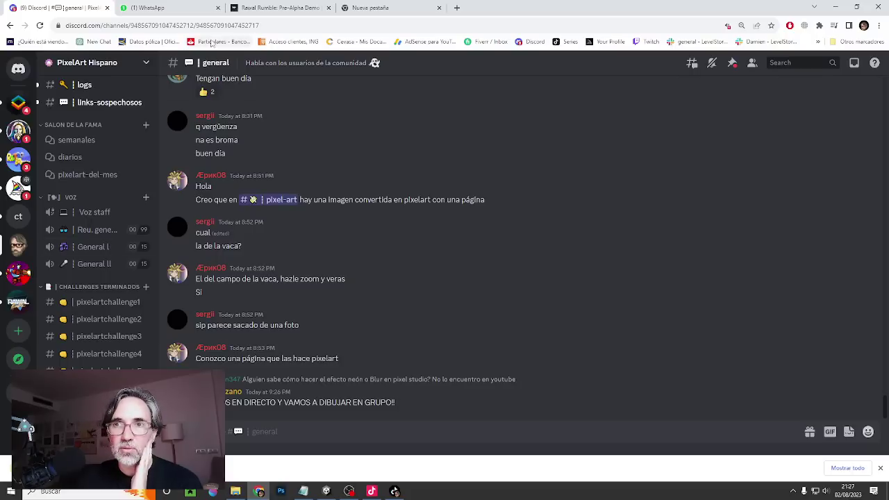
pyautogui.click(93, 265)
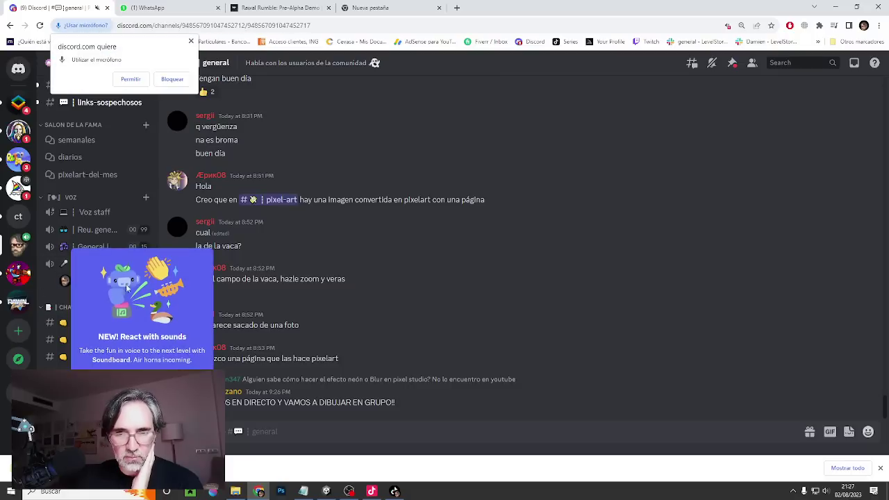
pyautogui.click(130, 79)
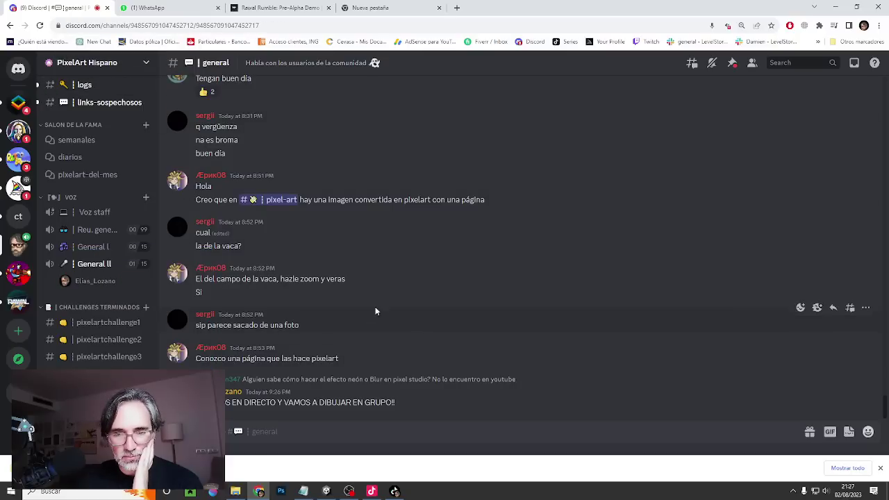
pyautogui.click(84, 264)
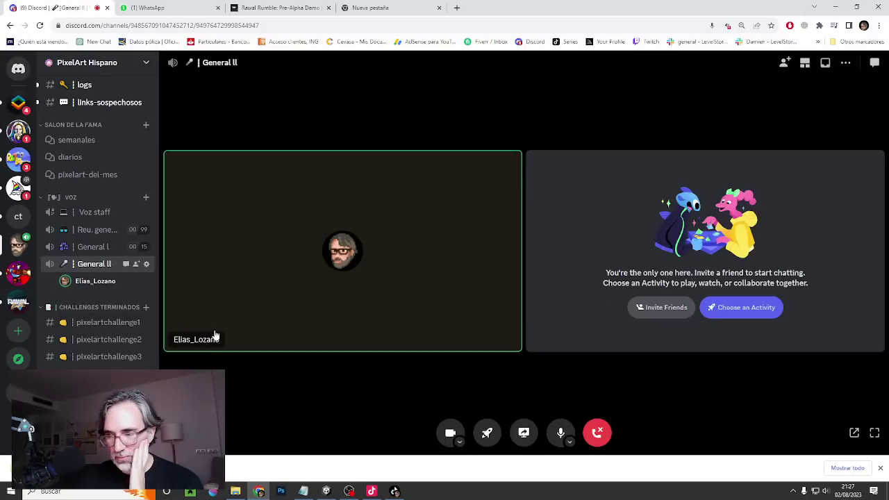
# Open the friend invitation for General II, select the server invite link and close the invitation dialog.
pyautogui.click(660, 310)
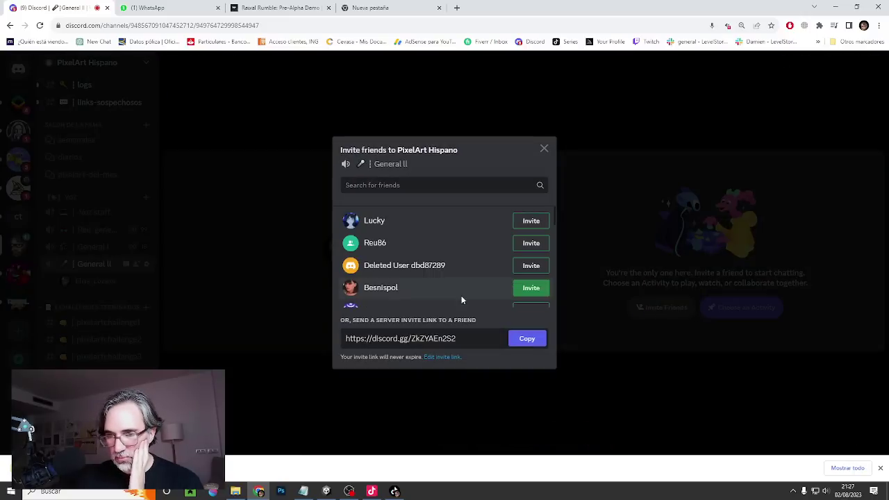
pyautogui.click(480, 340)
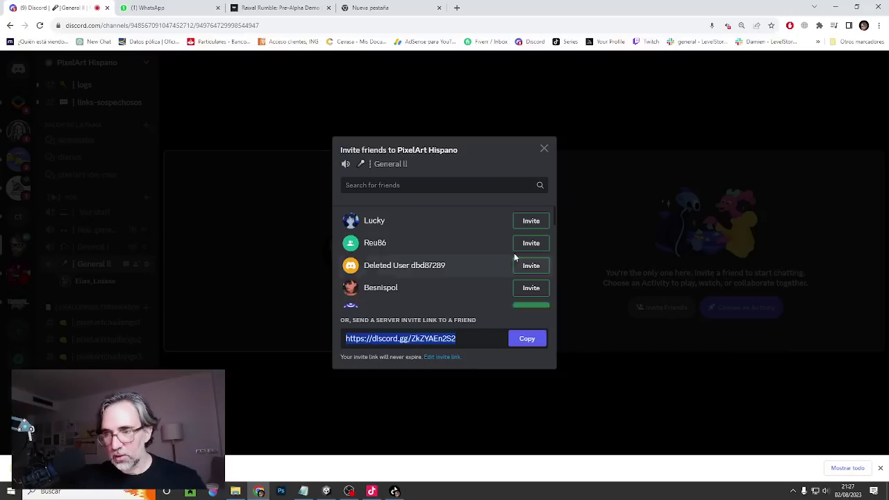
pyautogui.click(545, 149)
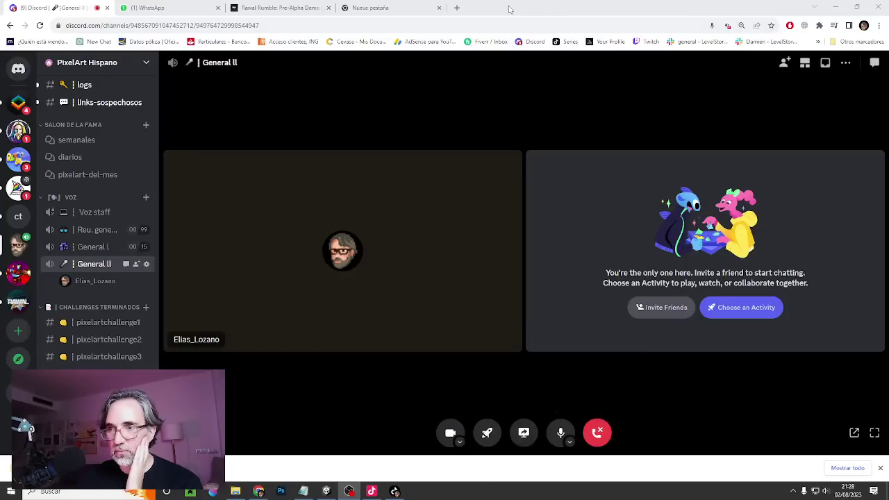
# Move the Discord browser window off this screen onto the other monitor, clearing the desktop.
pyautogui.moveTo(510, 8)
pyautogui.mouseDown()
pyautogui.moveTo(505, 20)
pyautogui.moveTo(516, 0)
pyautogui.mouseUp()
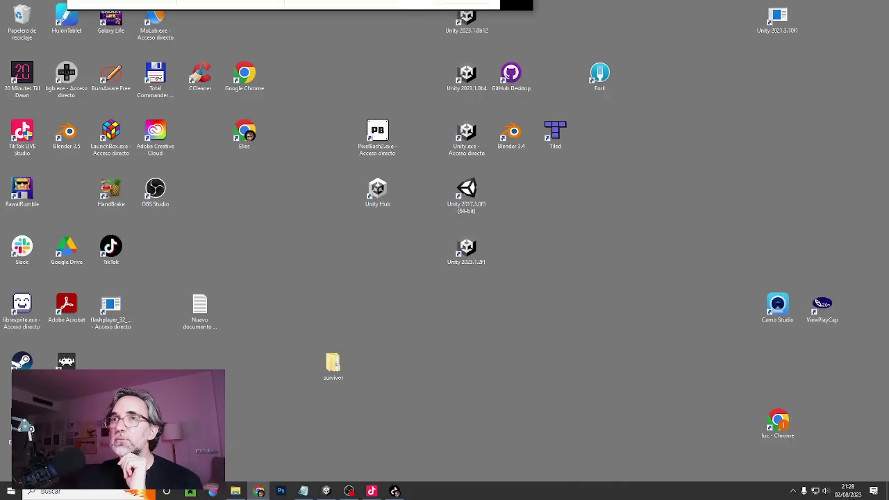
pyautogui.moveTo(569, 0); pyautogui.dragTo(694, 0)
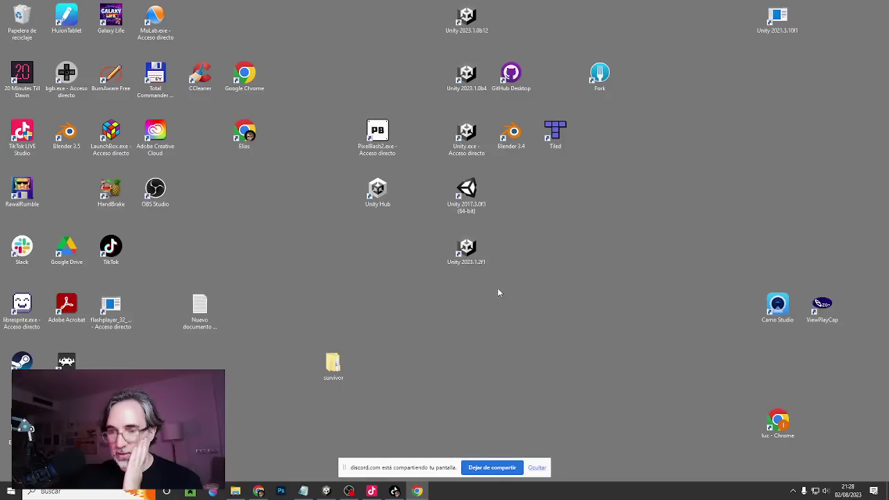
# Launch Photoshop and create a new document 192 pixels wide and 108 pixels high.
pyautogui.click(282, 492)
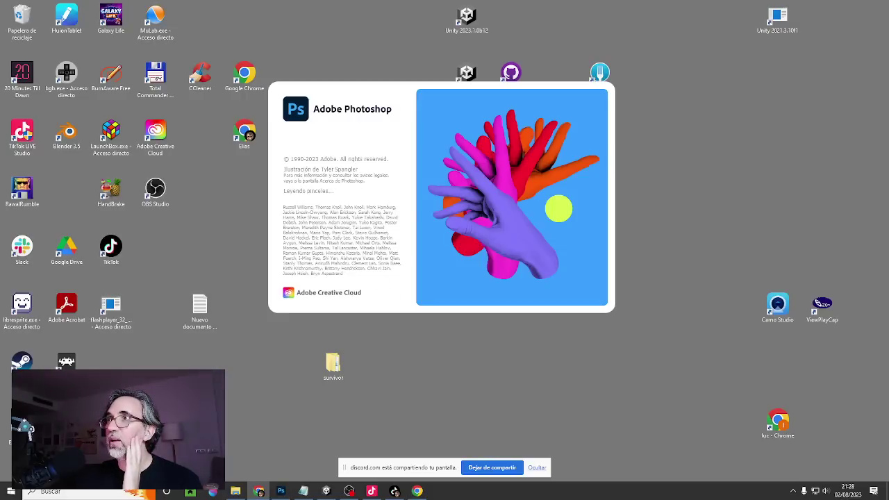
pyautogui.click(395, 491)
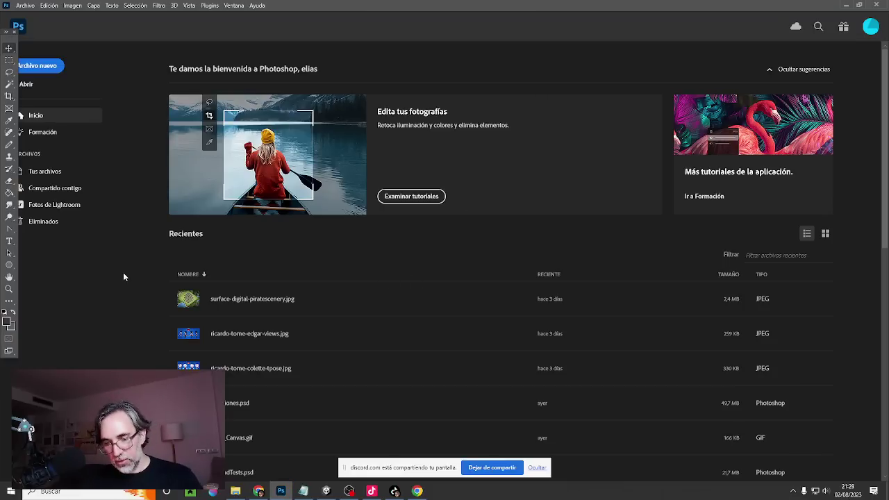
pyautogui.hotkey('ctrl', 'n')
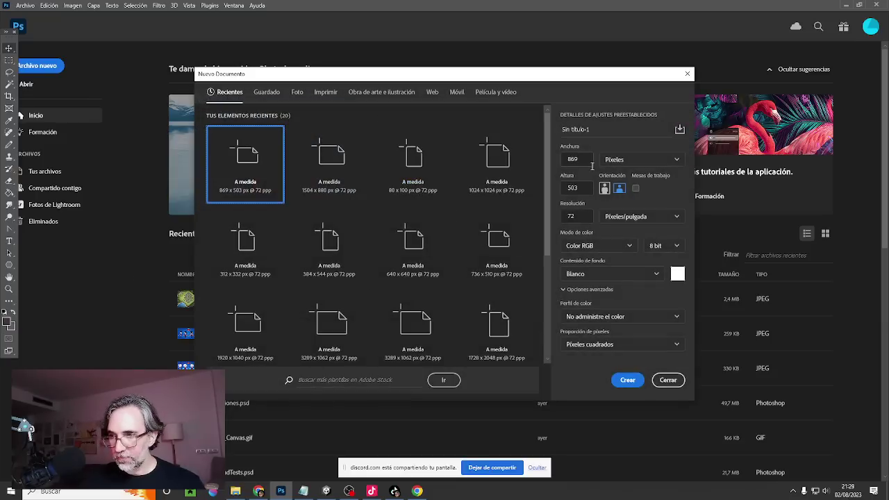
pyautogui.click(592, 166)
pyautogui.write('12')
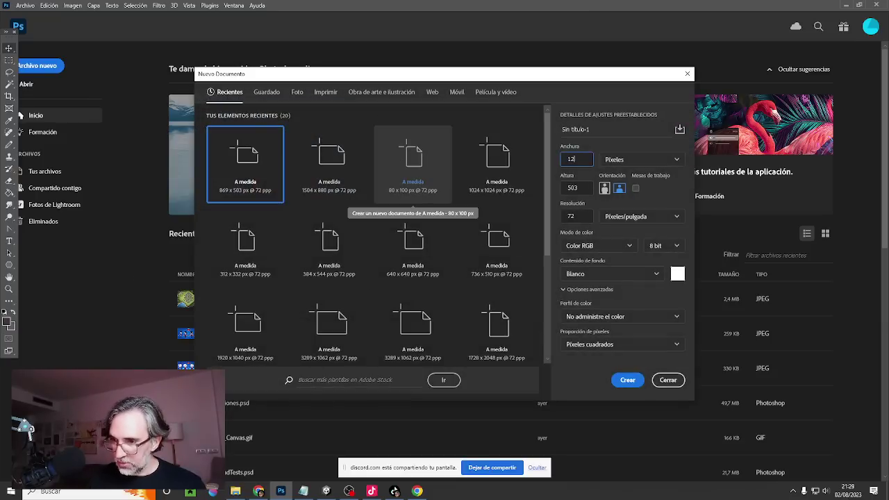
pyautogui.write('8')
pyautogui.press('BackSpace')
pyautogui.press('BackSpace')
pyautogui.press('BackSpace')
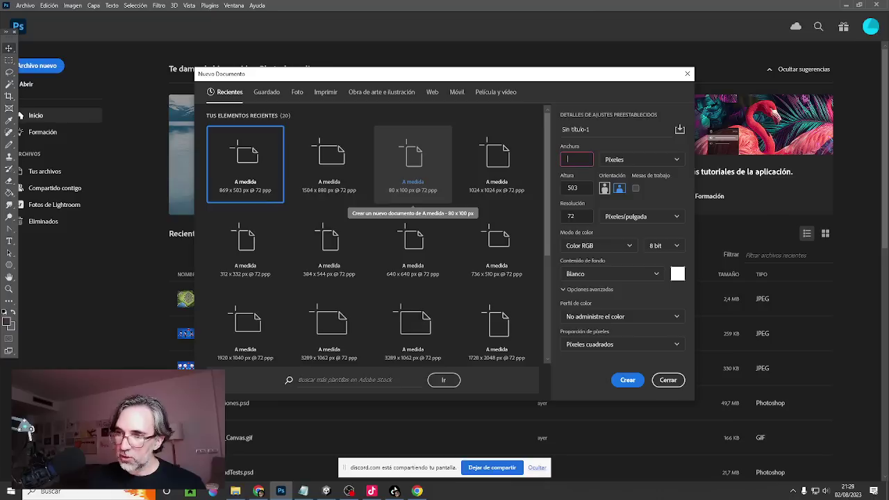
pyautogui.write('192')
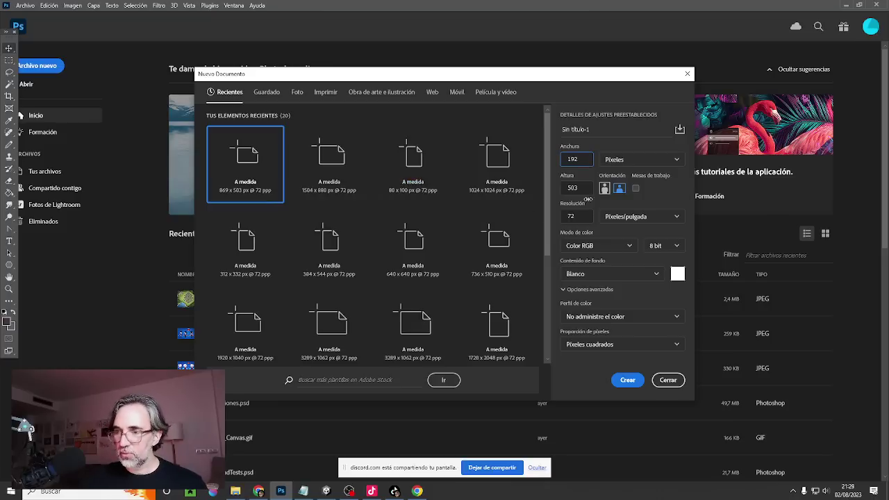
pyautogui.moveTo(580, 190); pyautogui.dragTo(540, 189)
pyautogui.press('Tab')
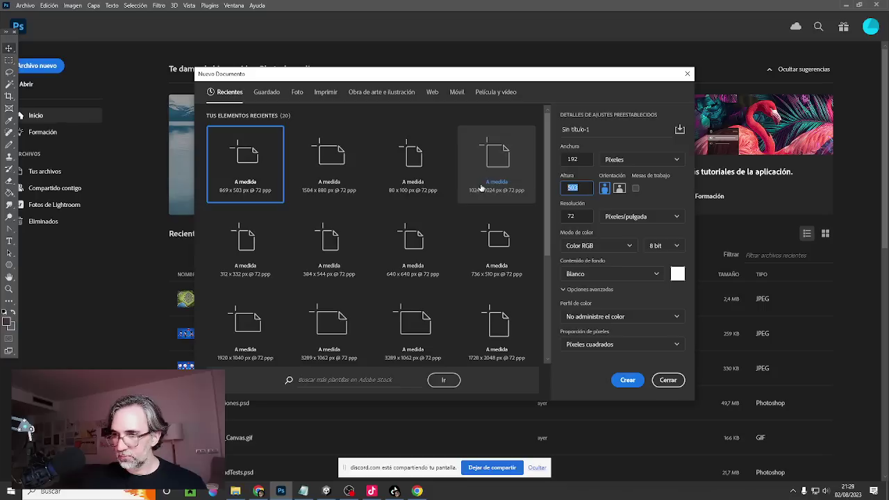
pyautogui.write('108')
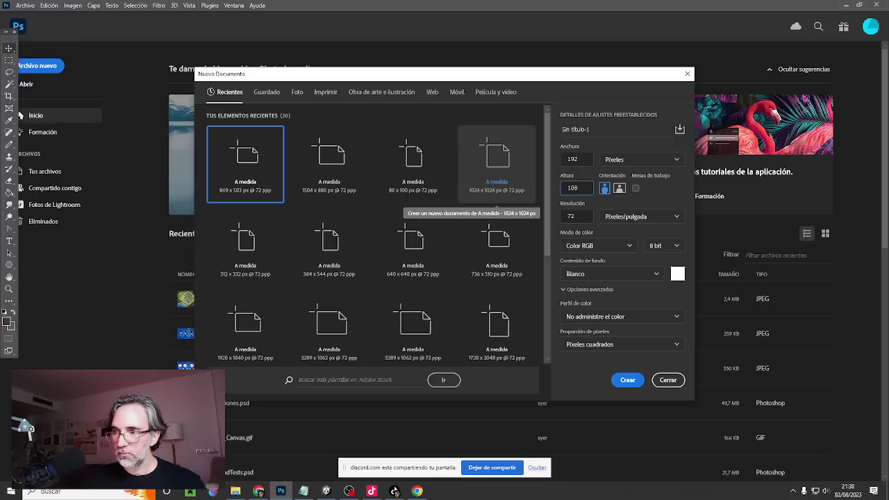
pyautogui.click(629, 380)
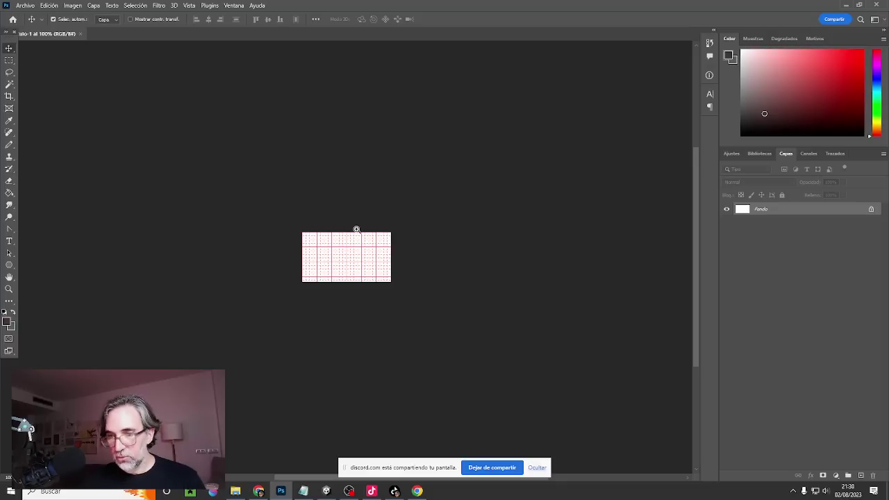
# Hide the grid over the blank canvas.
pyautogui.keyDown('ctrl'); pyautogui.click(356, 229); pyautogui.keyUp('ctrl')
pyautogui.keyDown('ctrl'); pyautogui.click(357, 229); pyautogui.keyUp('ctrl')
pyautogui.keyDown('ctrl'); pyautogui.click(356, 230); pyautogui.keyUp('ctrl')
pyautogui.keyDown('ctrl'); pyautogui.click(357, 229); pyautogui.keyUp('ctrl')
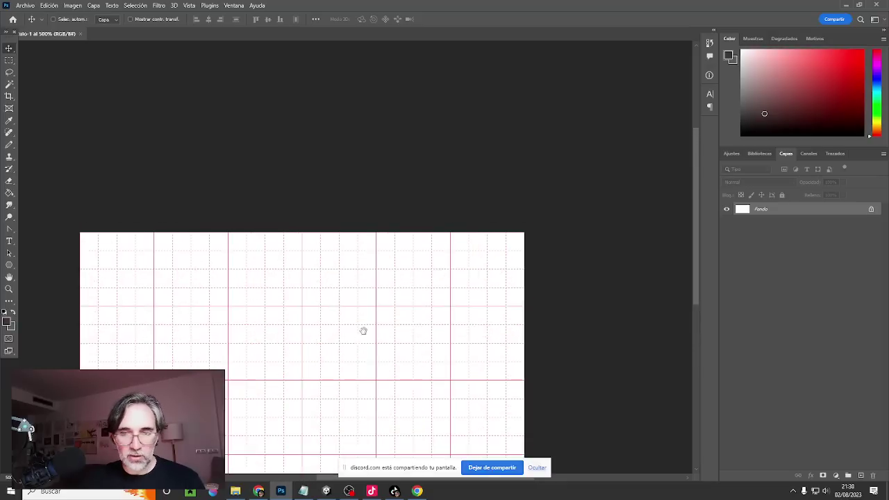
pyautogui.moveTo(363, 332); pyautogui.dragTo(458, 202)
pyautogui.keyDown('ctrl'); pyautogui.click(423, 202); pyautogui.keyUp('ctrl')
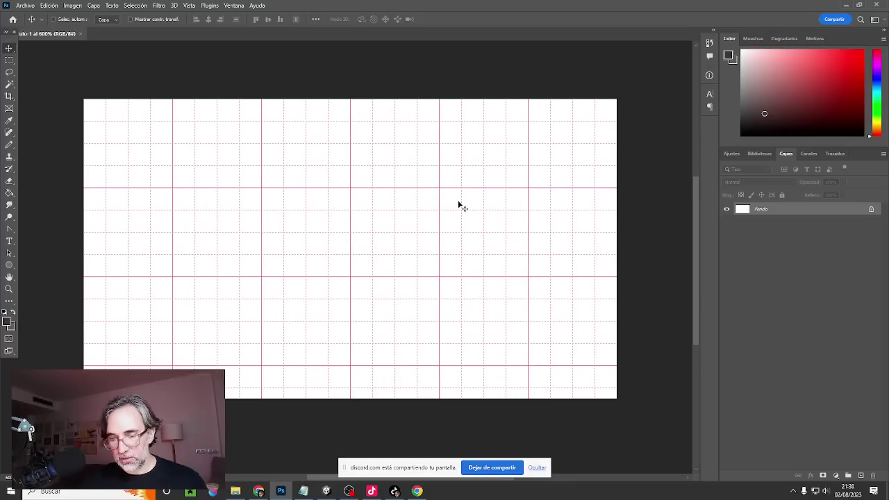
pyautogui.hotkey('ctrl', "'")
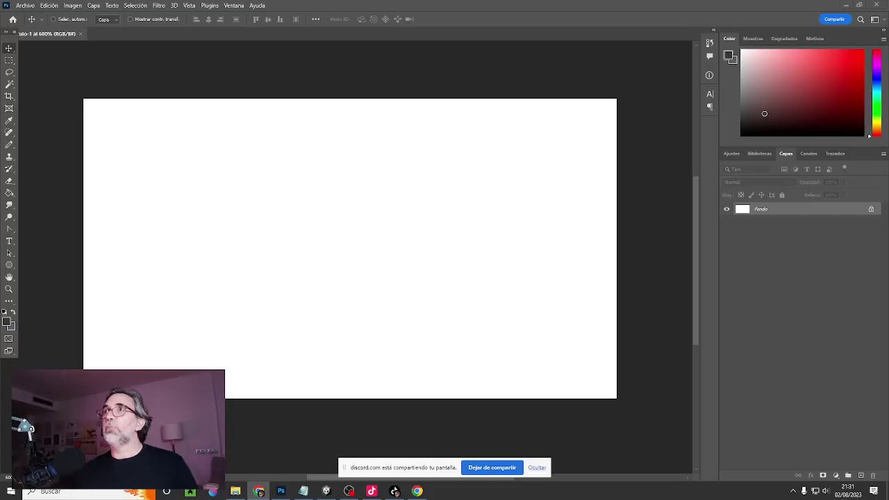
# Bring the Discord window back onto this screen and browse the capidibujos channel through to its latest posts.
pyautogui.moveTo(750, 0); pyautogui.dragTo(579, 24)
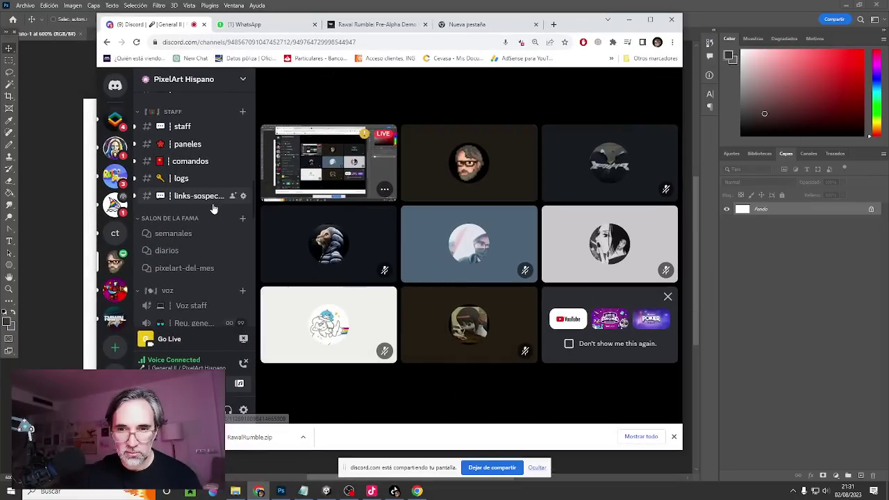
pyautogui.scroll(-5, 212, 206)
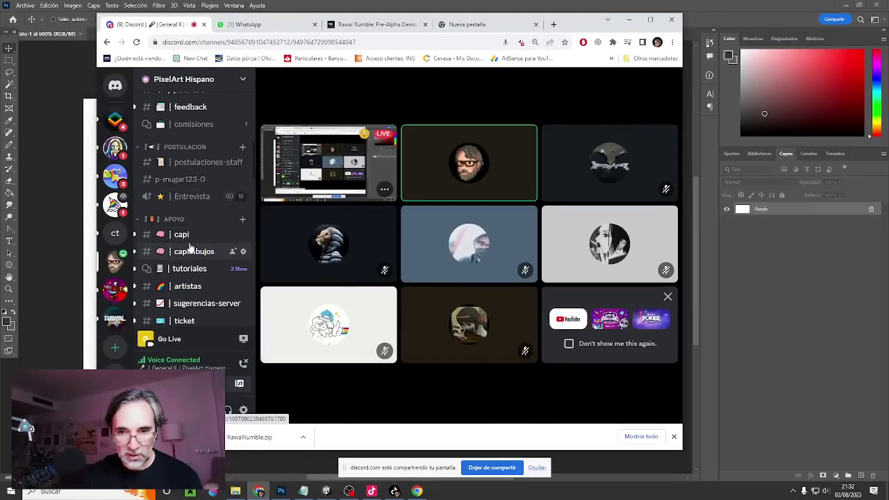
pyautogui.click(198, 252)
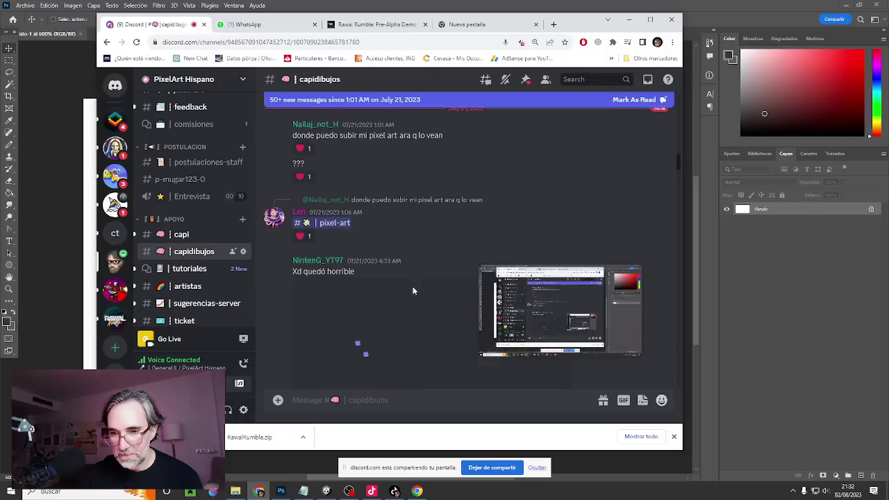
pyautogui.scroll(-14, 396, 278)
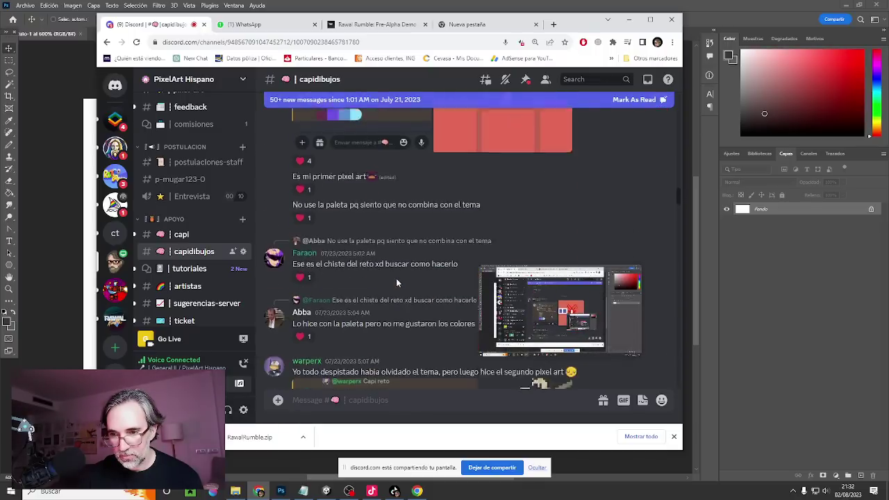
pyautogui.scroll(14, 396, 278)
pyautogui.scroll(15, 396, 278)
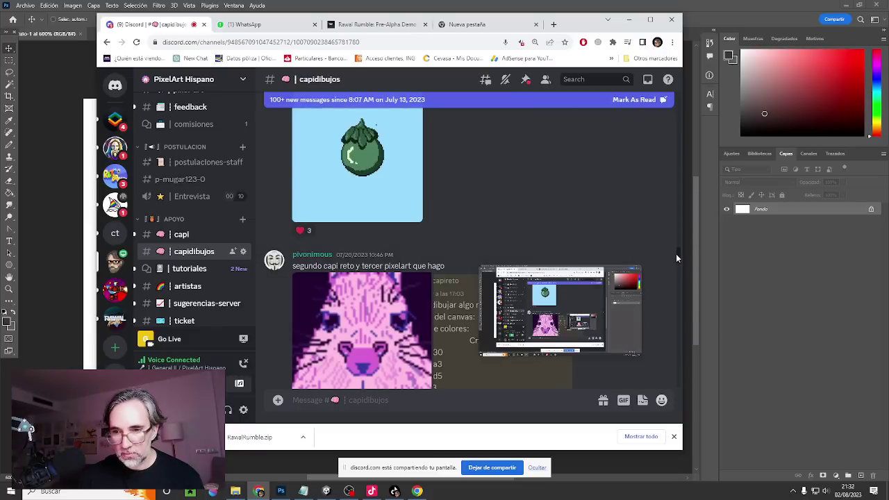
pyautogui.moveTo(679, 255); pyautogui.dragTo(682, 392)
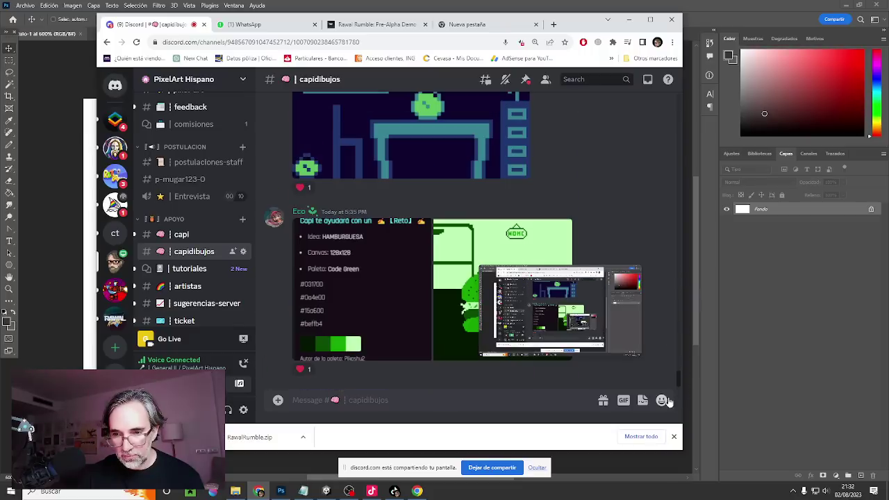
# Post the message "QUE DIBUJO?" in the capi channel.
pyautogui.click(181, 235)
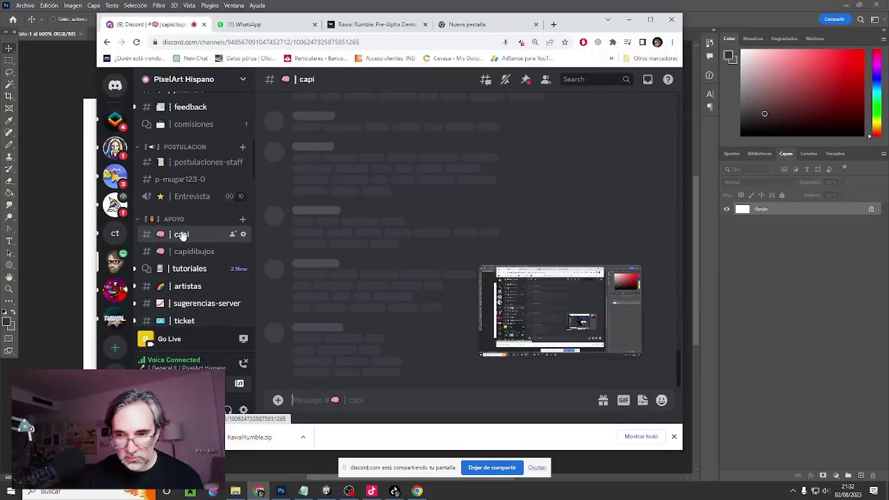
pyautogui.scroll(-3, 395, 256)
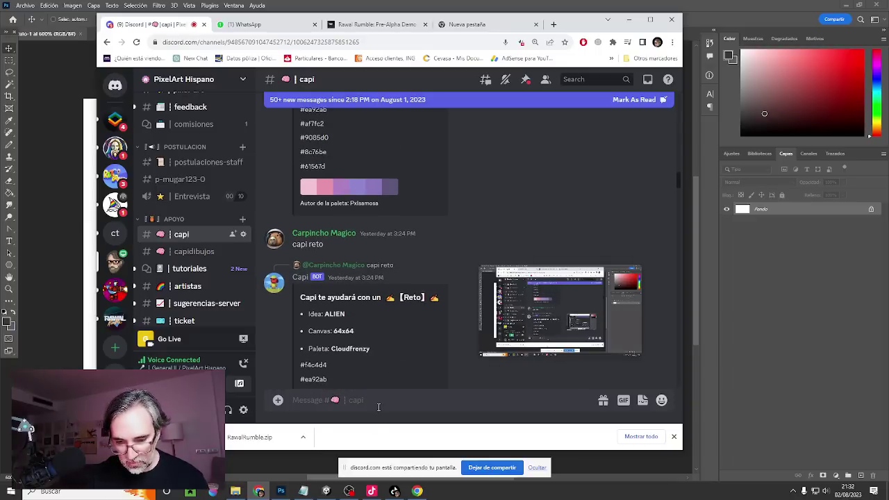
pyautogui.write('QUE DIBUJO')
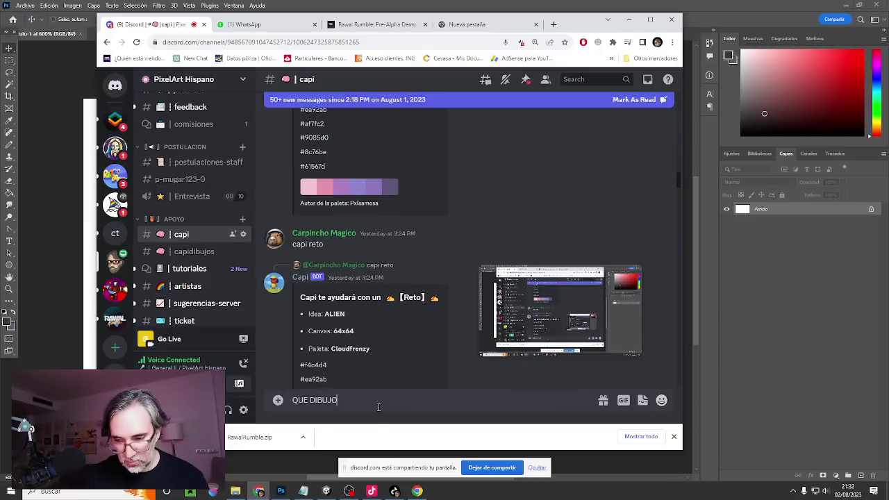
pyautogui.write('?')
pyautogui.press('Return')
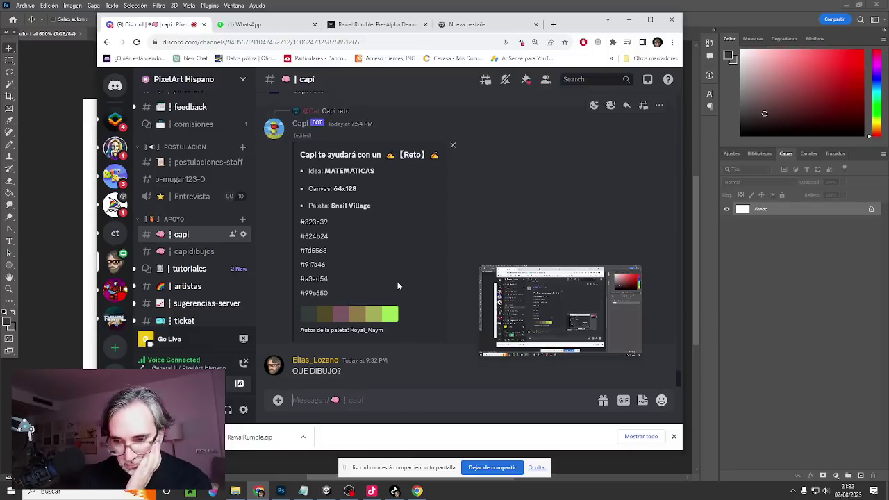
# Request a drawing challenge by posting "Capi reto", copied from an earlier message, in the capi channel and highlight the bot reply's idea line.
pyautogui.scroll(3, 398, 282)
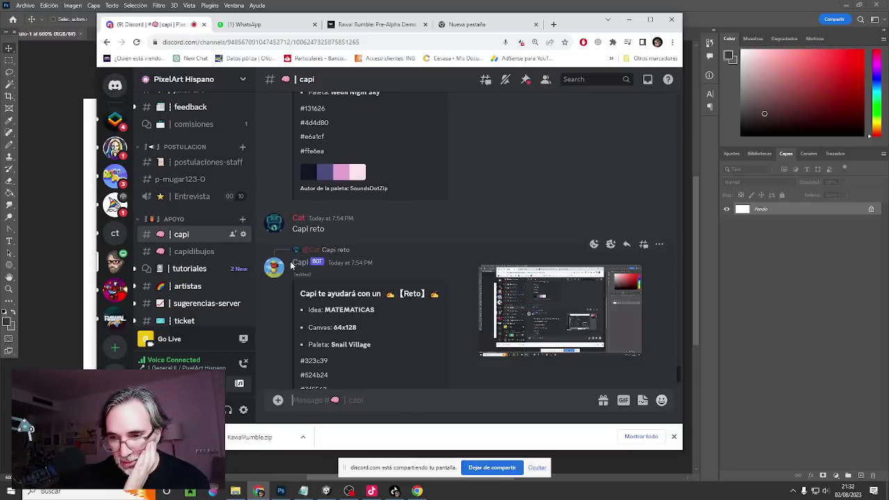
pyautogui.scroll(3, 314, 230)
pyautogui.scroll(1, 348, 182)
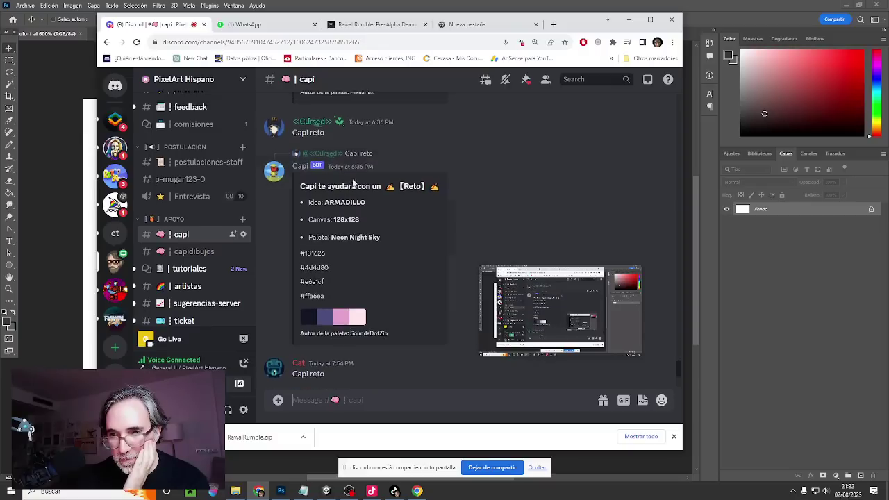
pyautogui.moveTo(342, 179); pyautogui.dragTo(291, 174)
pyautogui.hotkey('ctrl', 'c')
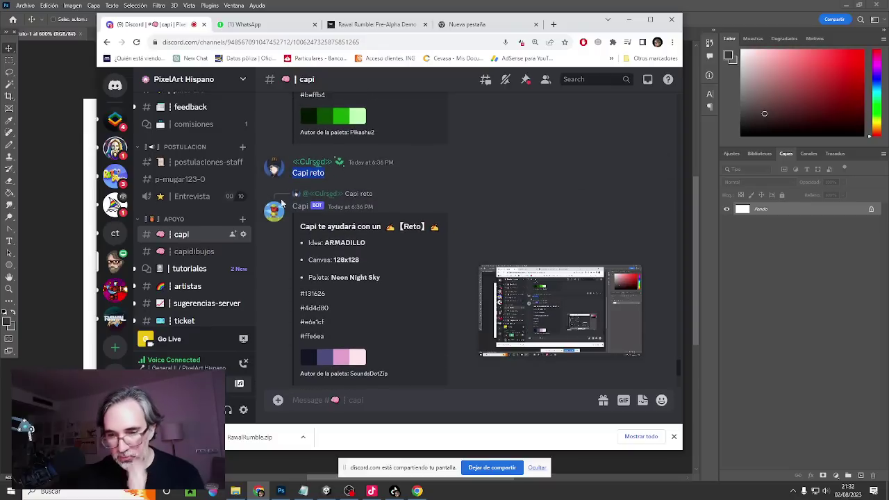
pyautogui.click(377, 399)
pyautogui.hotkey('ctrl', 'v')
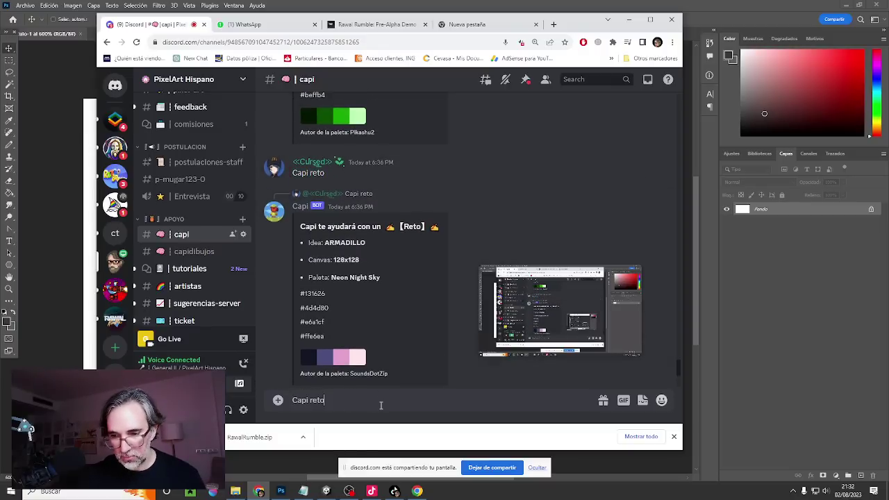
pyautogui.press('Return')
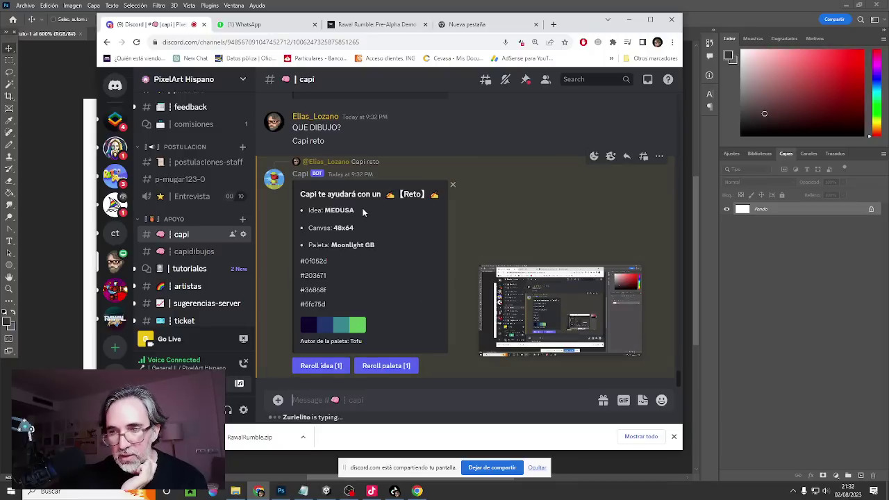
pyautogui.moveTo(358, 211); pyautogui.dragTo(303, 210)
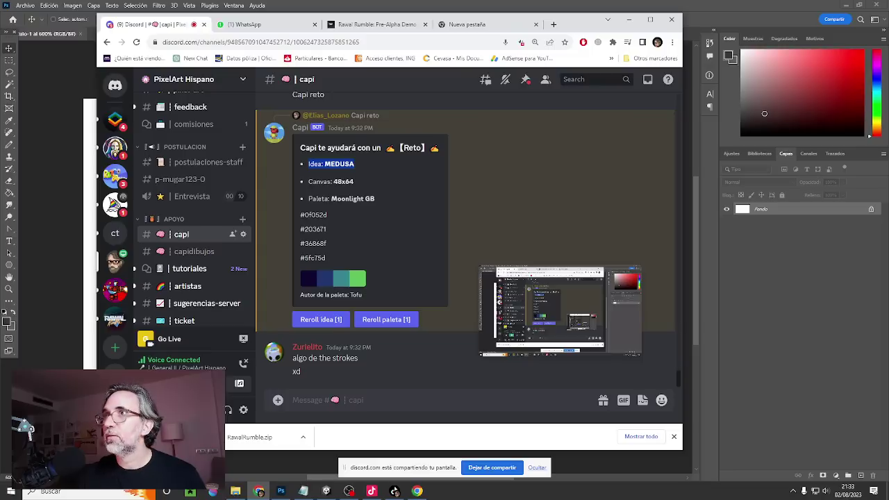
# Return to the General II call view and move the Discord window off this screen onto the other monitor.
pyautogui.moveTo(542, 285)
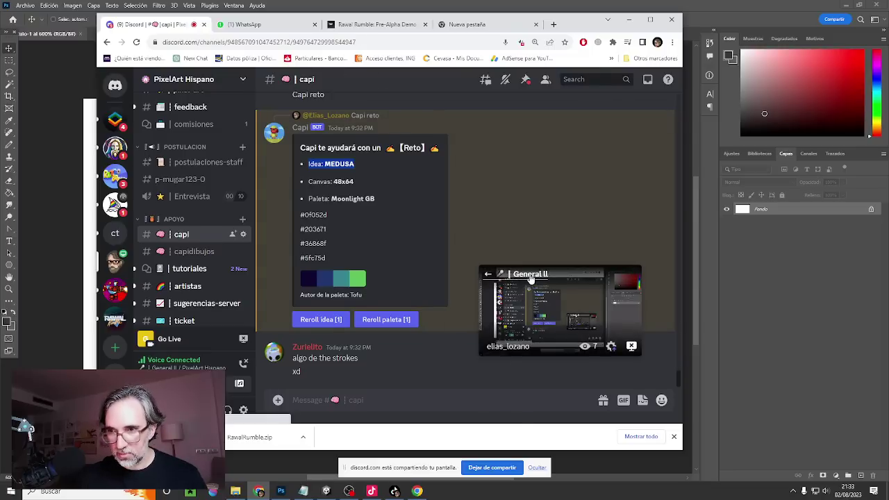
pyautogui.click(531, 278)
pyautogui.moveTo(583, 24); pyautogui.dragTo(732, 0)
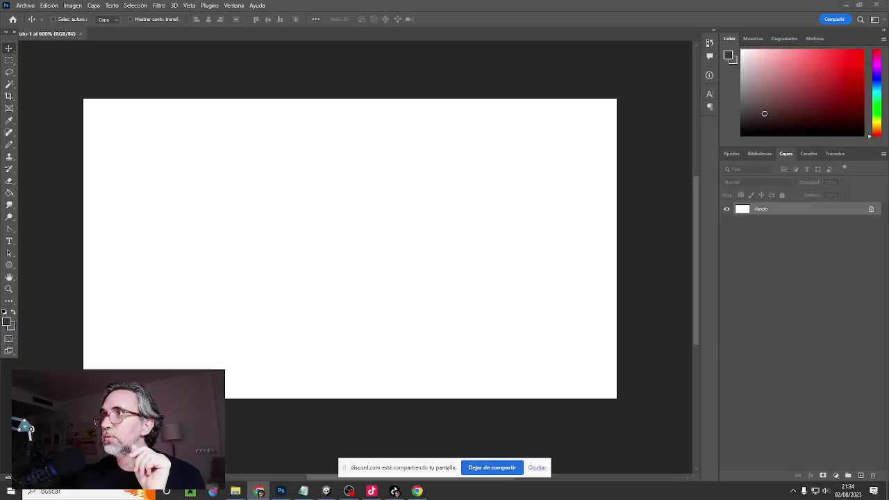
# Activate the Pencil tool in Photoshop and set the foreground colour to hex 000000.
pyautogui.click(410, 67)
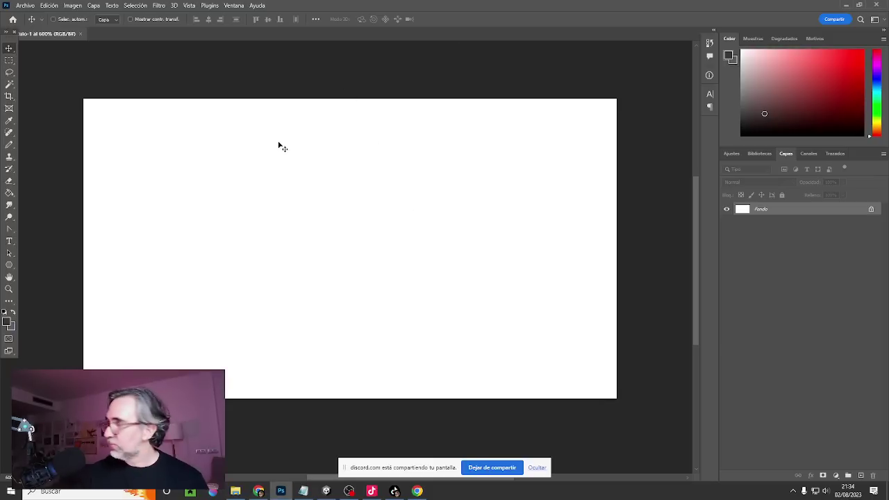
pyautogui.press('b')
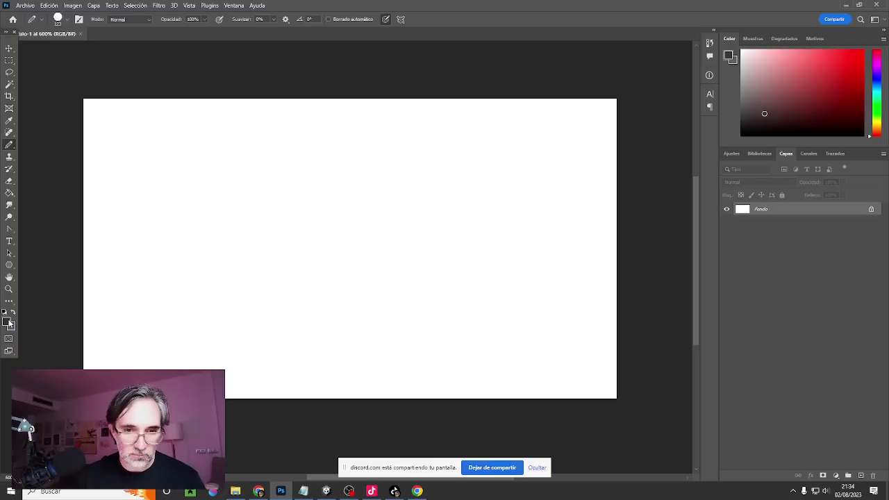
pyautogui.click(8, 321)
pyautogui.write('000000')
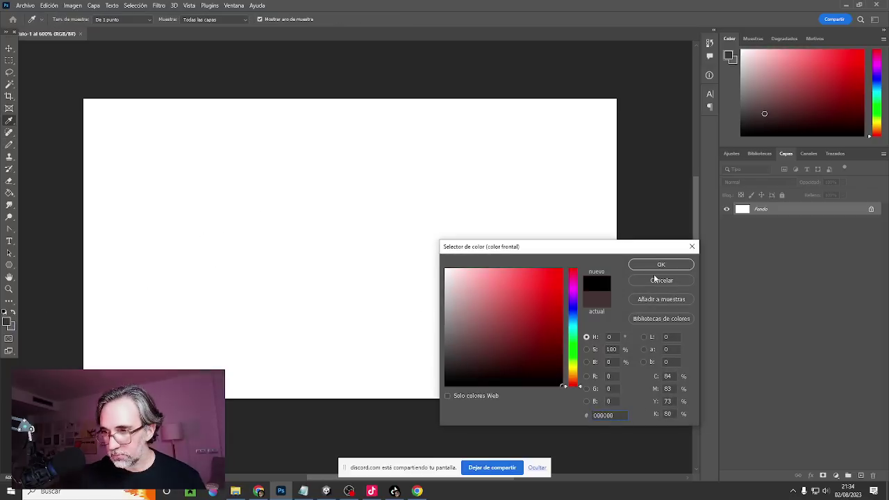
pyautogui.click(661, 265)
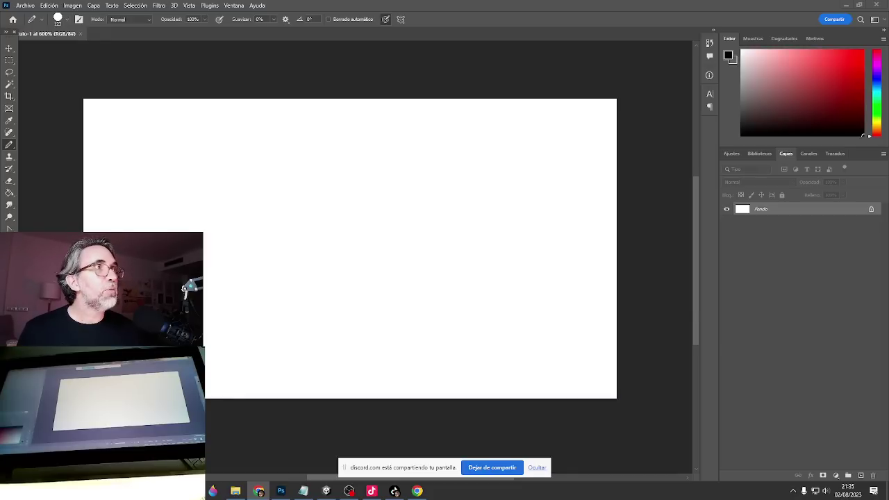
# Bring up the Discord call window, widen it, shrink it upward to uncover the canvas, and return to Photoshop.
pyautogui.click(395, 491)
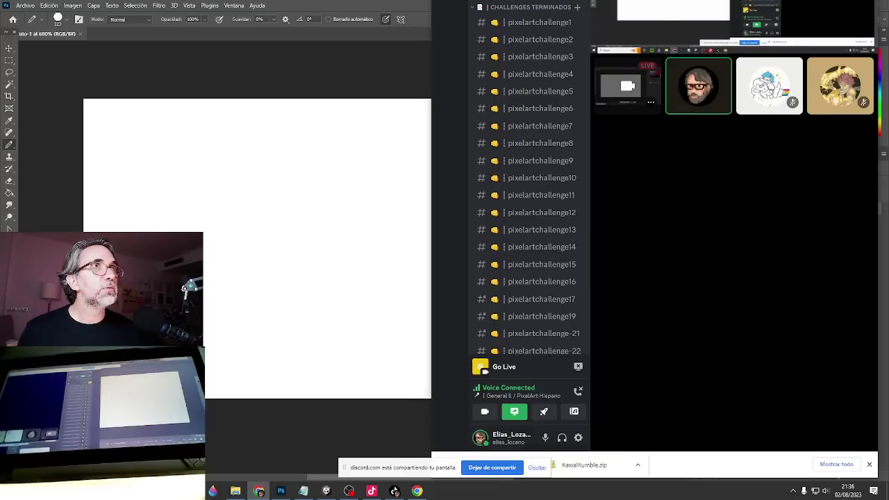
pyautogui.moveTo(432, 320); pyautogui.dragTo(280, 319)
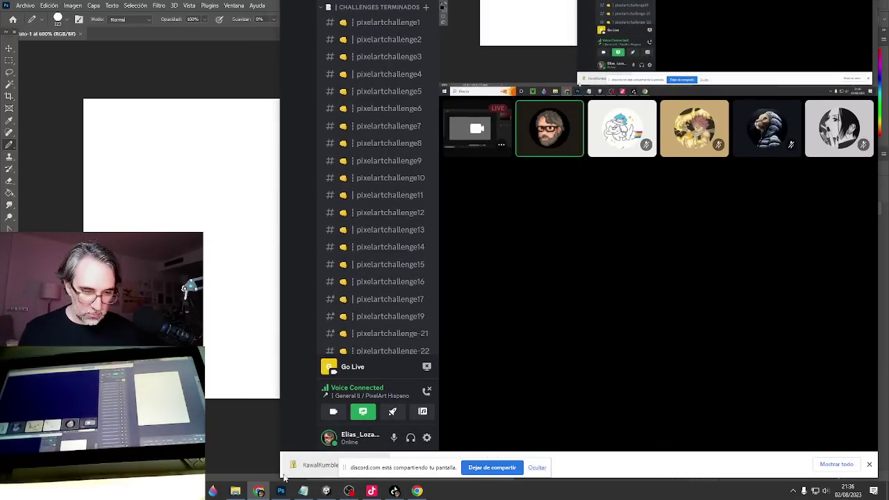
pyautogui.moveTo(281, 478); pyautogui.dragTo(310, 18)
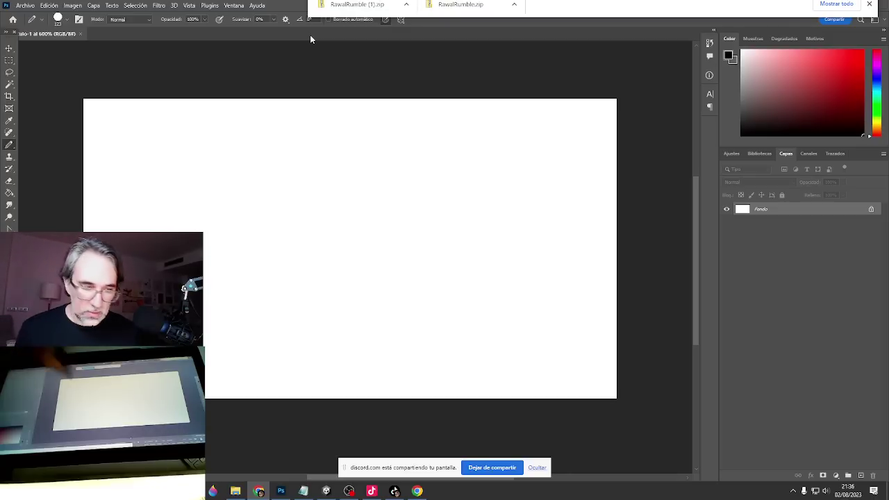
pyautogui.click(445, 253)
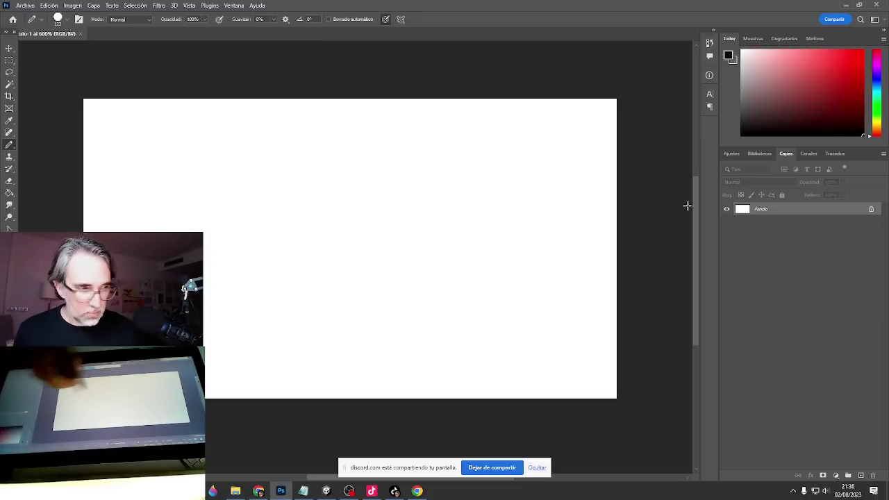
# Reduce the Pencil brush size to 1 px, trying freehand test strokes on the canvas and undoing each of them.
pyautogui.moveTo(358, 250)
pyautogui.mouseDown()
pyautogui.moveTo(388, 206)
pyautogui.moveTo(397, 210)
pyautogui.mouseUp()
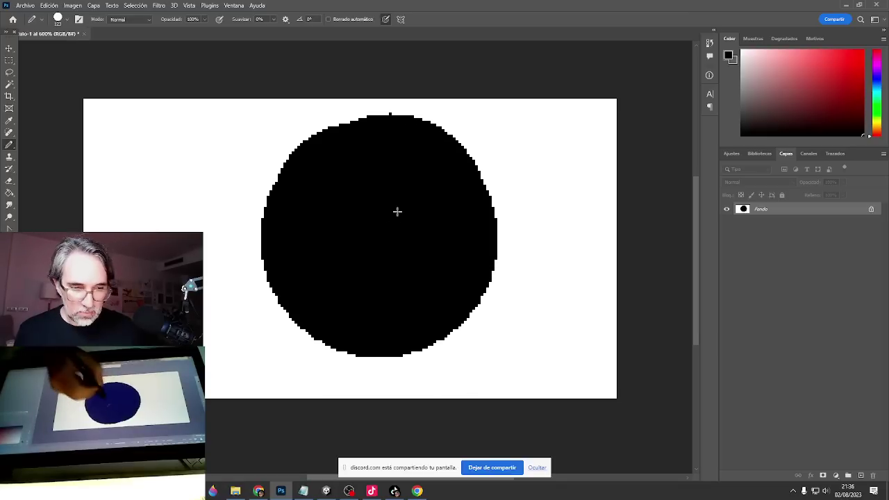
pyautogui.hotkey('ctrl', 'z')
pyautogui.rightClick(414, 231)
pyautogui.moveTo(493, 254); pyautogui.dragTo(455, 254)
pyautogui.moveTo(346, 217)
pyautogui.mouseDown()
pyautogui.moveTo(343, 234)
pyautogui.moveTo(268, 269)
pyautogui.moveTo(260, 366)
pyautogui.moveTo(243, 322)
pyautogui.moveTo(427, 341)
pyautogui.mouseUp()
pyautogui.hotkey('ctrl', 'z')
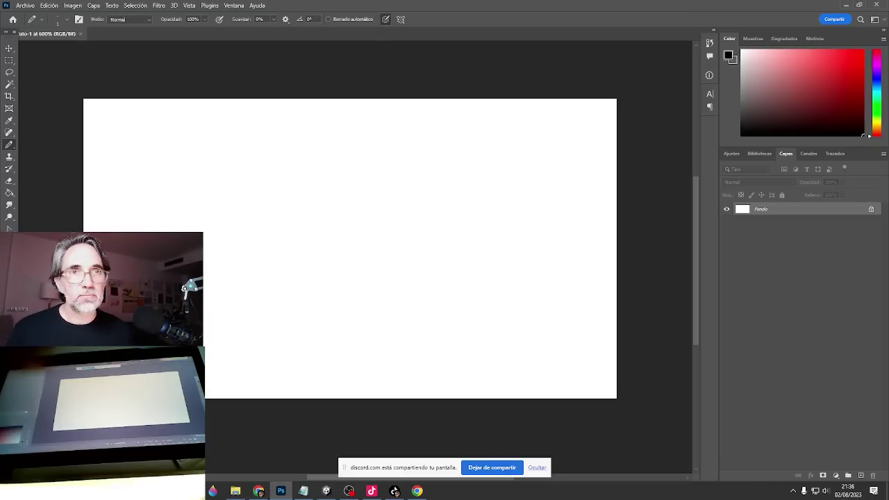
pyautogui.moveTo(310, 169)
pyautogui.mouseDown()
pyautogui.moveTo(212, 298)
pyautogui.moveTo(446, 136)
pyautogui.moveTo(344, 222)
pyautogui.moveTo(313, 292)
pyautogui.moveTo(390, 283)
pyautogui.moveTo(413, 171)
pyautogui.moveTo(429, 303)
pyautogui.moveTo(310, 140)
pyautogui.moveTo(332, 315)
pyautogui.moveTo(455, 257)
pyautogui.moveTo(442, 304)
pyautogui.mouseUp()
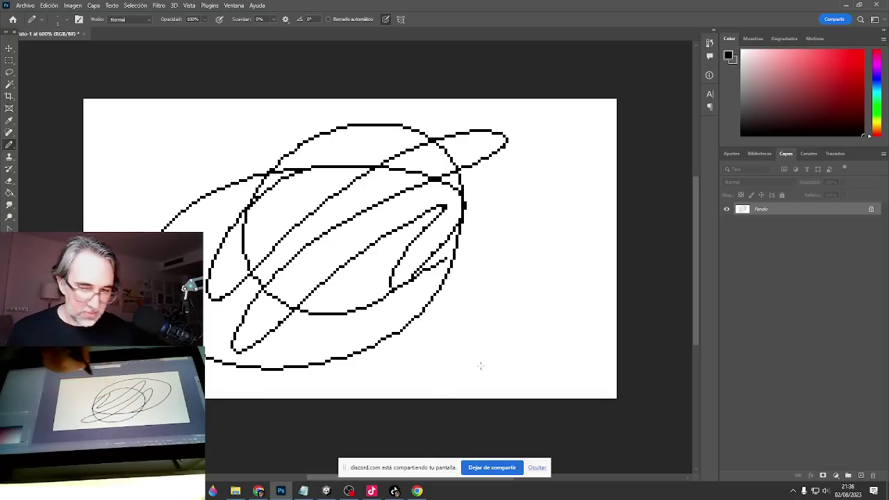
pyautogui.hotkey('ctrl', 'z')
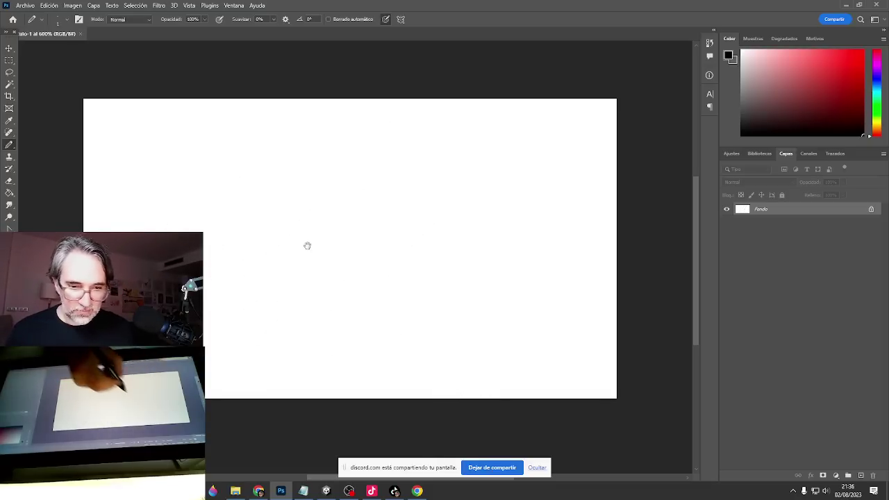
# Set the foreground colour to pure red, undo a trial vertical line on the background, and add a new layer above it.
pyautogui.keyDown('ctrl'); pyautogui.click(300, 243); pyautogui.keyUp('ctrl')
pyautogui.scroll(-1, 303, 258)
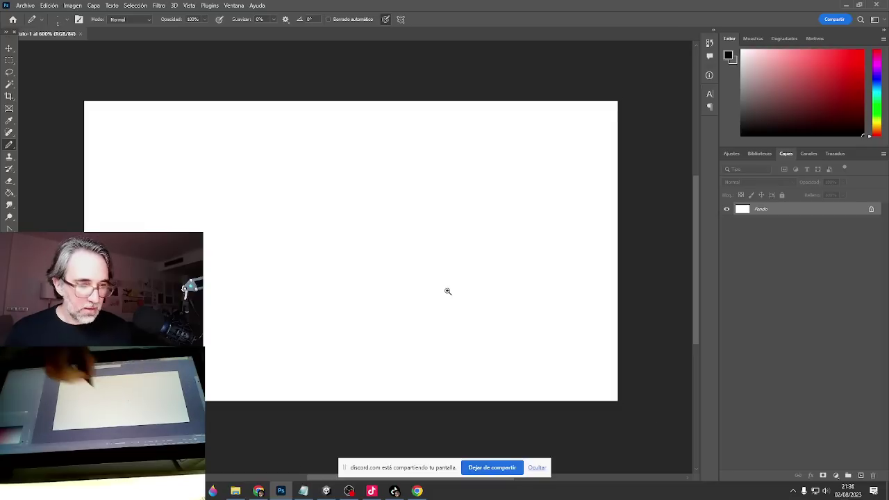
pyautogui.scroll(1, 447, 292)
pyautogui.moveTo(462, 314); pyautogui.dragTo(501, 303)
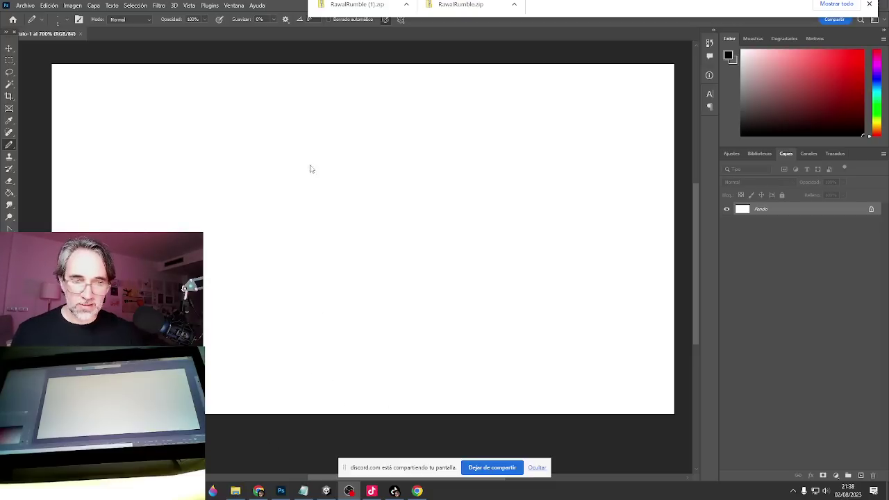
pyautogui.click(308, 56)
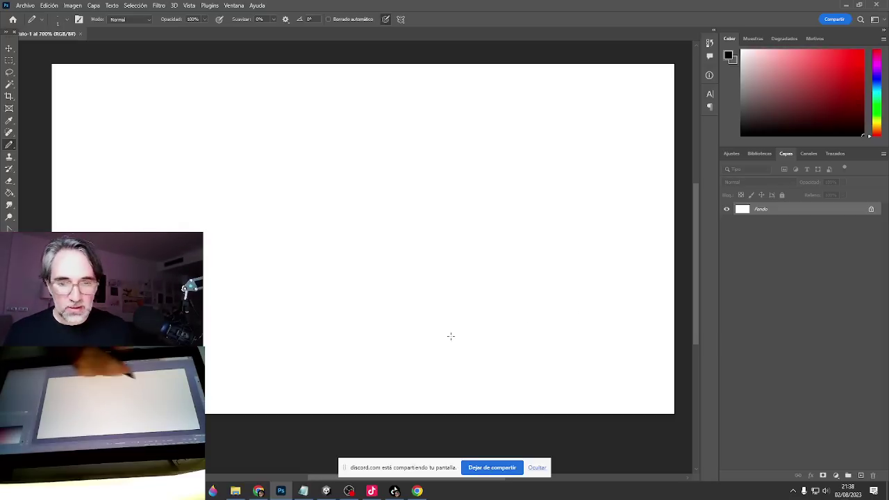
pyautogui.click(863, 51)
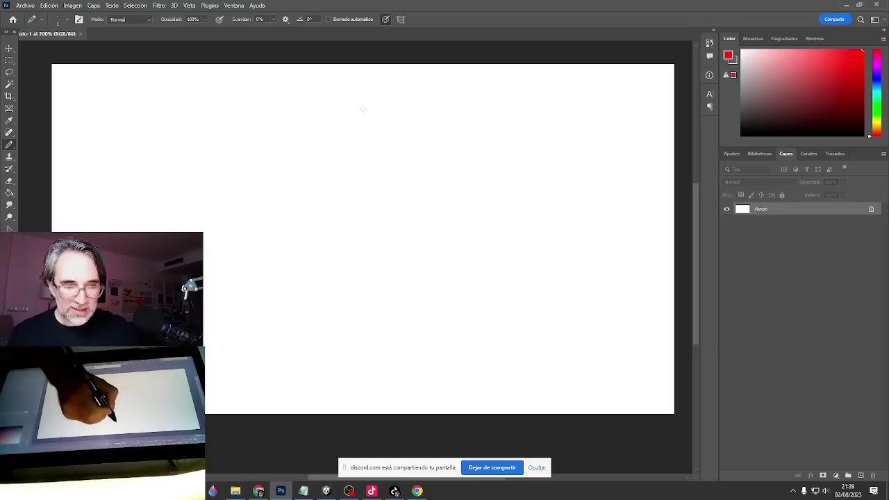
pyautogui.moveTo(362, 109); pyautogui.dragTo(362, 401)
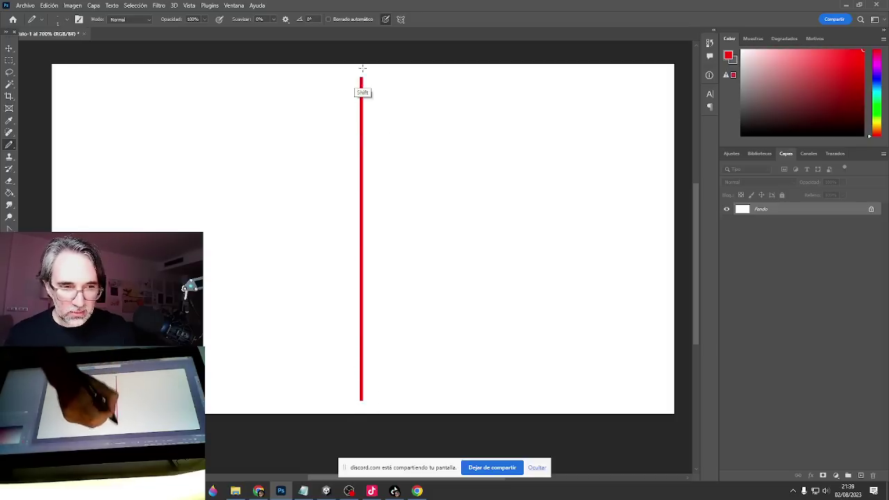
pyautogui.hotkey('ctrl', 'z')
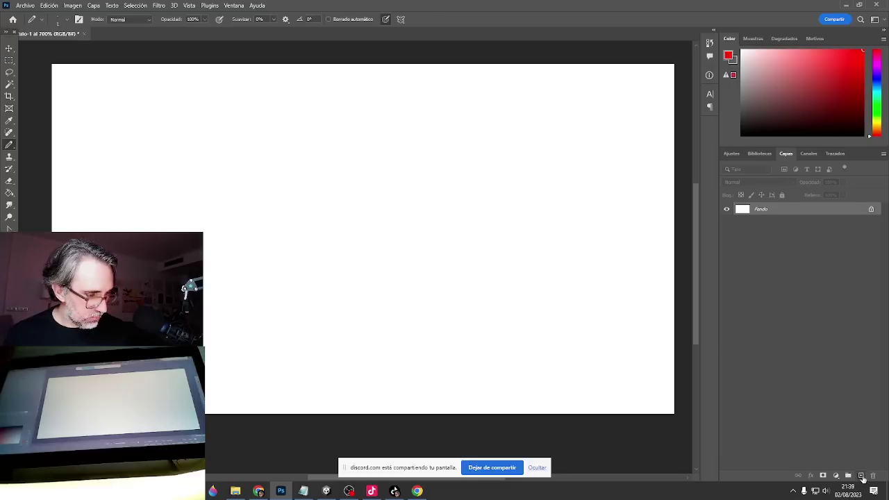
pyautogui.keyDown('ctrl'); pyautogui.click(862, 475); pyautogui.keyUp('ctrl')
pyautogui.moveTo(373, 62); pyautogui.dragTo(376, 299)
pyautogui.moveTo(378, 331); pyautogui.dragTo(377, 431)
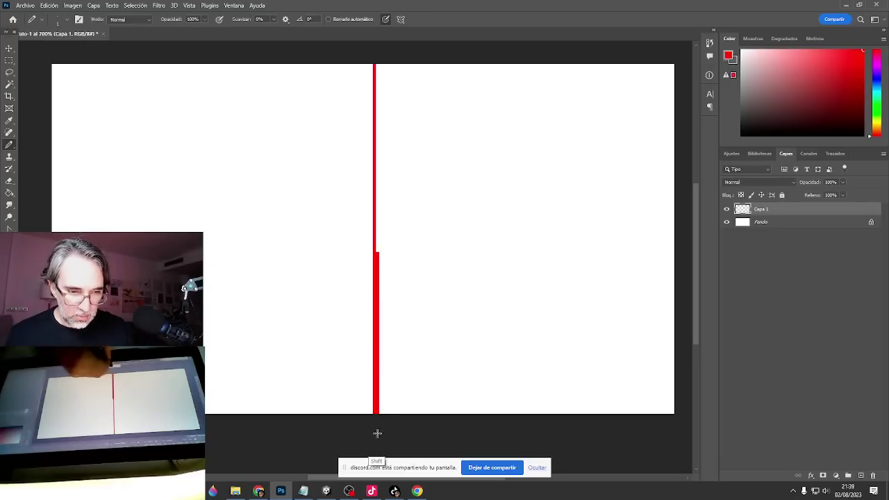
pyautogui.hotkey('ctrl', 'z')
pyautogui.moveTo(375, 64); pyautogui.dragTo(371, 386)
pyautogui.hotkey('ctrl', 'z')
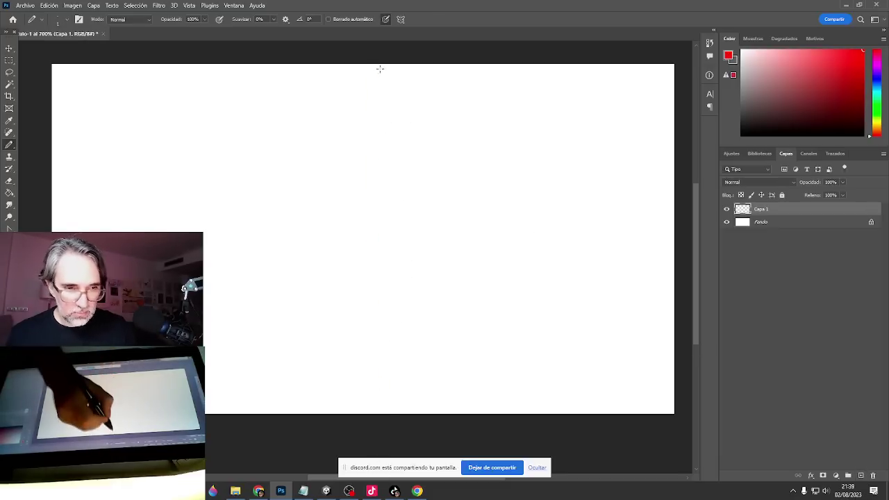
# Draw a straight red vertical line over the full canvas height just right of its centre, and add another layer above.
pyautogui.moveTo(384, 68)
pyautogui.mouseDown()
pyautogui.moveTo(379, 410)
pyautogui.moveTo(384, 402)
pyautogui.mouseUp()
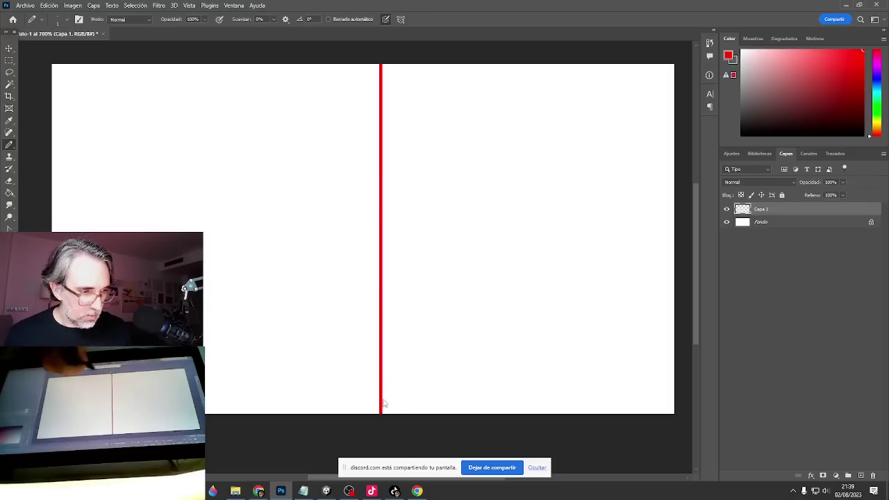
pyautogui.click(863, 476)
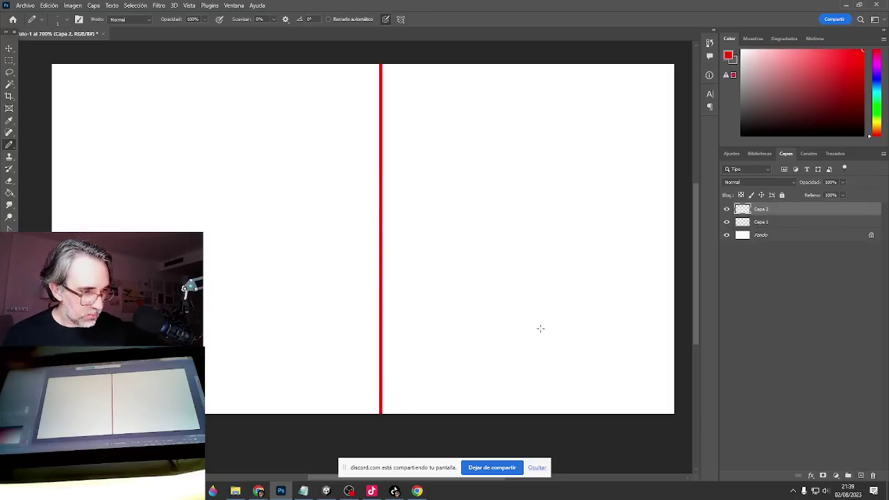
# Draw a short red vertical segment from the canvas's upper edge, just left of the full-height line, on the new layer.
pyautogui.moveTo(349, 219); pyautogui.dragTo(370, 179)
pyautogui.moveTo(385, 147); pyautogui.dragTo(405, 296)
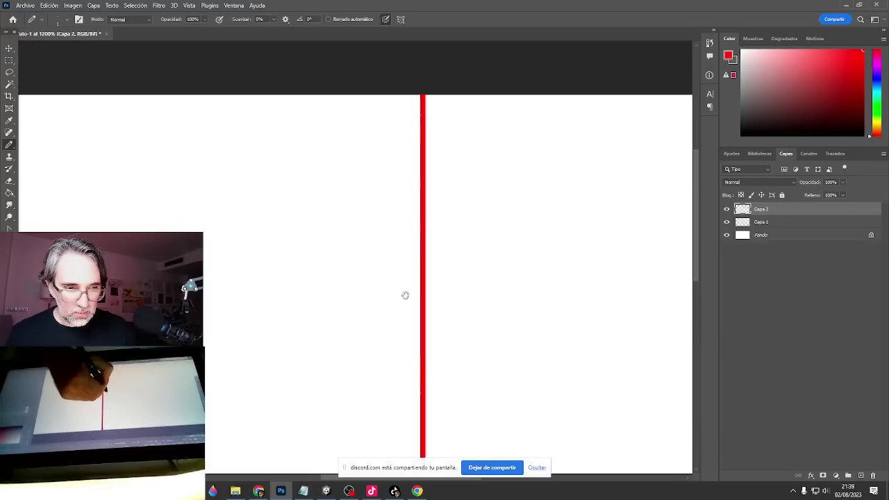
pyautogui.keyDown('ctrl'); pyautogui.click(401, 258); pyautogui.keyUp('ctrl')
pyautogui.keyDown('ctrl'); pyautogui.click(401, 258); pyautogui.keyUp('ctrl')
pyautogui.moveTo(415, 101); pyautogui.dragTo(394, 243)
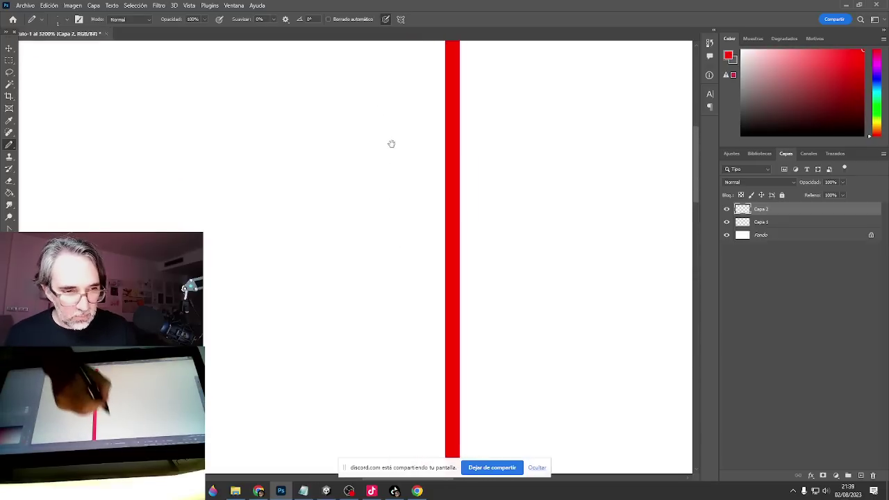
pyautogui.moveTo(392, 143); pyautogui.dragTo(403, 164)
pyautogui.moveTo(405, 75); pyautogui.dragTo(405, 129)
# Select the short red segment and place repeated copies of it as a staircase descending diagonally to the left.
pyautogui.press('m')
pyautogui.moveTo(421, 69); pyautogui.dragTo(371, 174)
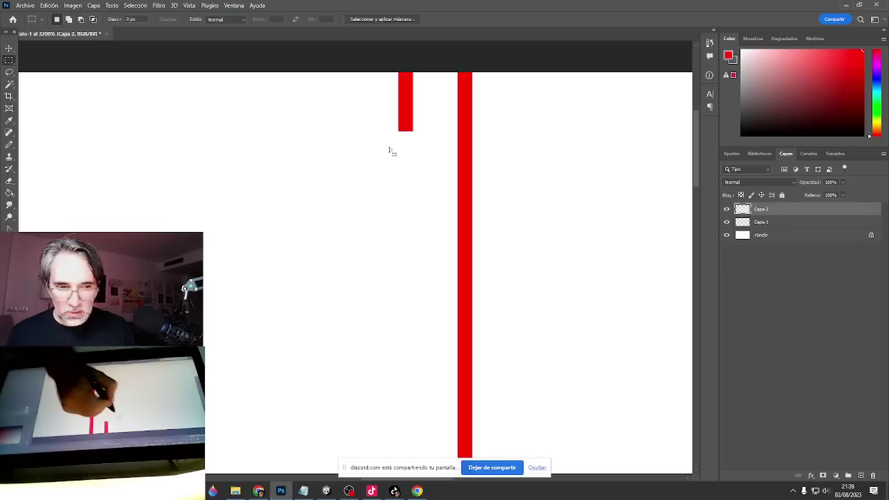
pyautogui.press('v')
pyautogui.moveTo(407, 108)
pyautogui.mouseDown()
pyautogui.moveTo(369, 222)
pyautogui.moveTo(380, 212)
pyautogui.moveTo(375, 257)
pyautogui.moveTo(363, 251)
pyautogui.moveTo(365, 316)
pyautogui.moveTo(381, 258)
pyautogui.mouseUp()
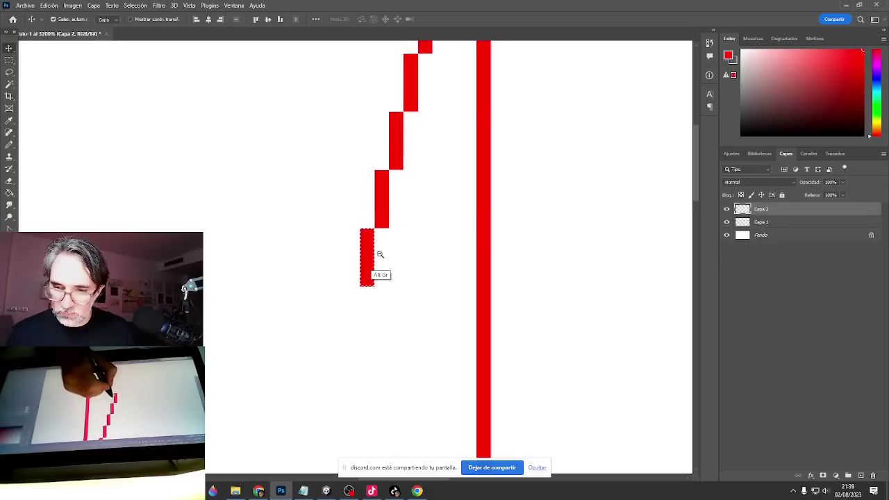
# Select the steep stepped line with a rectangular marquee and place a copy below it to lengthen the diagonal.
pyautogui.keyDown('alt'); pyautogui.click(380, 254); pyautogui.keyUp('alt')
pyautogui.keyDown('alt'); pyautogui.click(380, 254); pyautogui.keyUp('alt')
pyautogui.press('m')
pyautogui.moveTo(410, 135); pyautogui.dragTo(351, 287)
pyautogui.press('v')
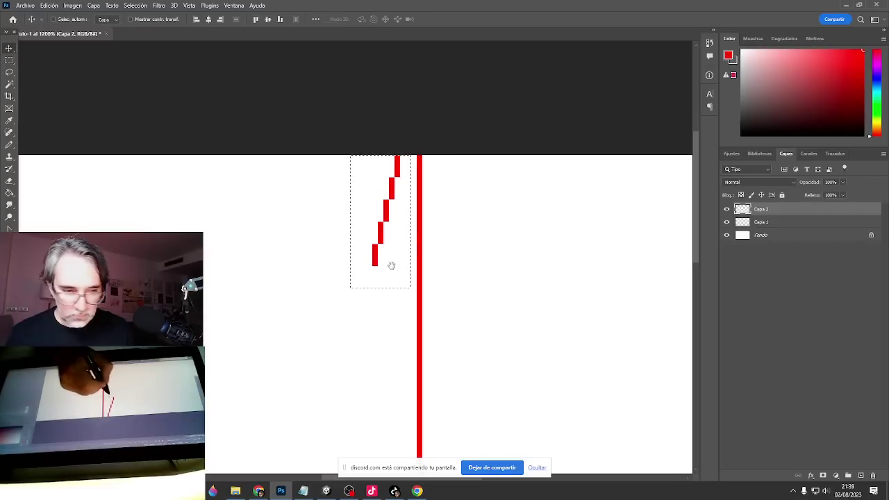
pyautogui.moveTo(391, 264); pyautogui.dragTo(439, 162)
pyautogui.moveTo(443, 119); pyautogui.dragTo(370, 415)
# Continue the four-pixel-step diagonal with further copies down to the canvas's bottom edge.
pyautogui.hotkey('ctrl', 'd')
pyautogui.moveTo(417, 365); pyautogui.dragTo(449, 210)
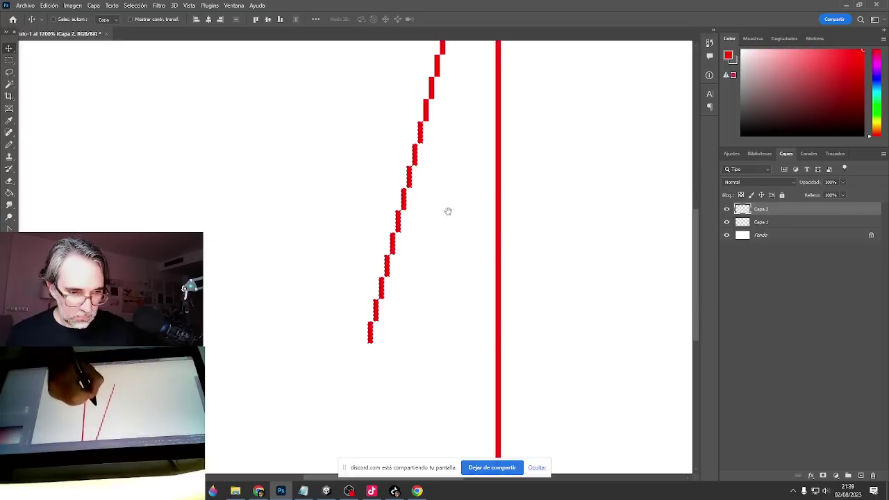
pyautogui.hotkey('ctrl', 'z')
pyautogui.moveTo(442, 75); pyautogui.dragTo(390, 302)
pyautogui.moveTo(425, 288); pyautogui.dragTo(416, 313)
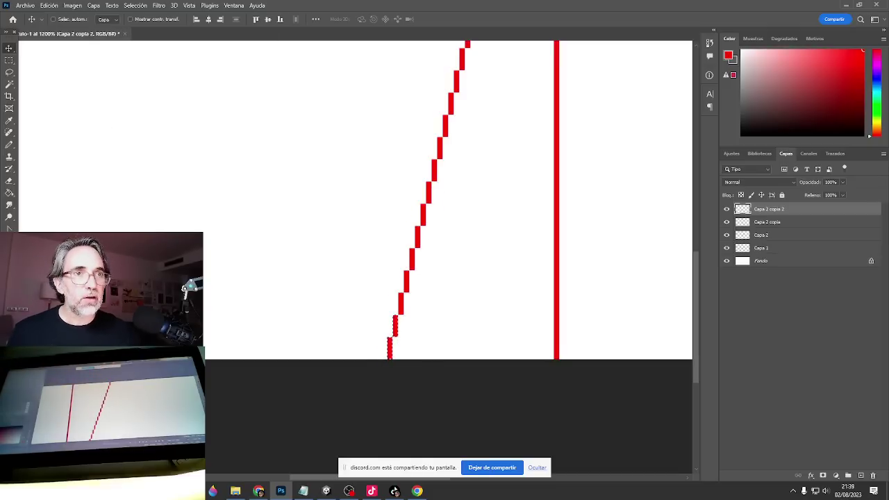
pyautogui.hotkey('alt', 'Tab')
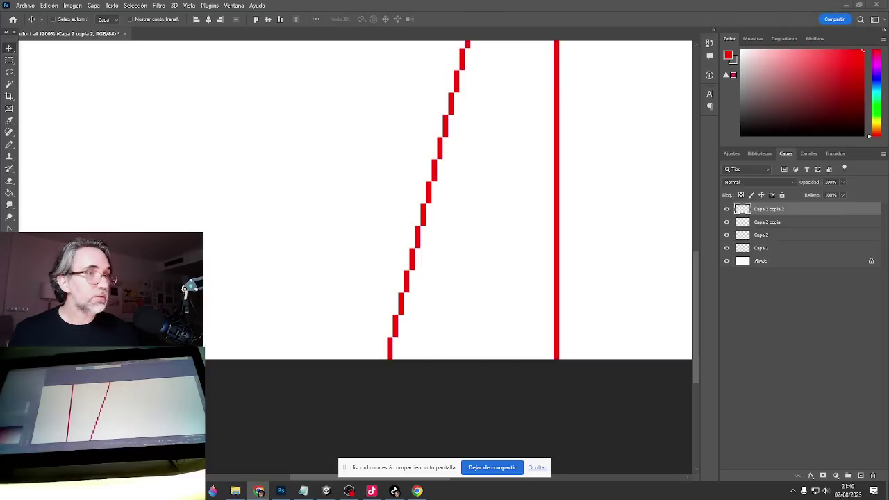
pyautogui.scroll(-1, 479, 333)
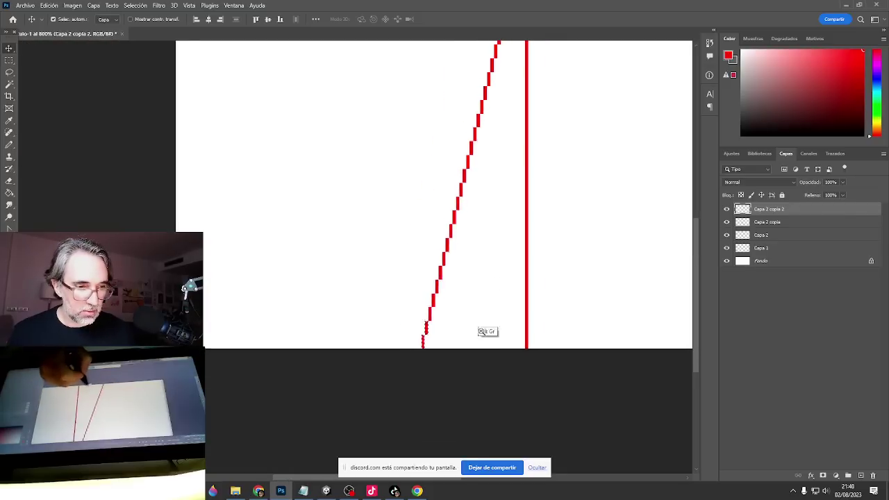
pyautogui.scroll(-1, 487, 332)
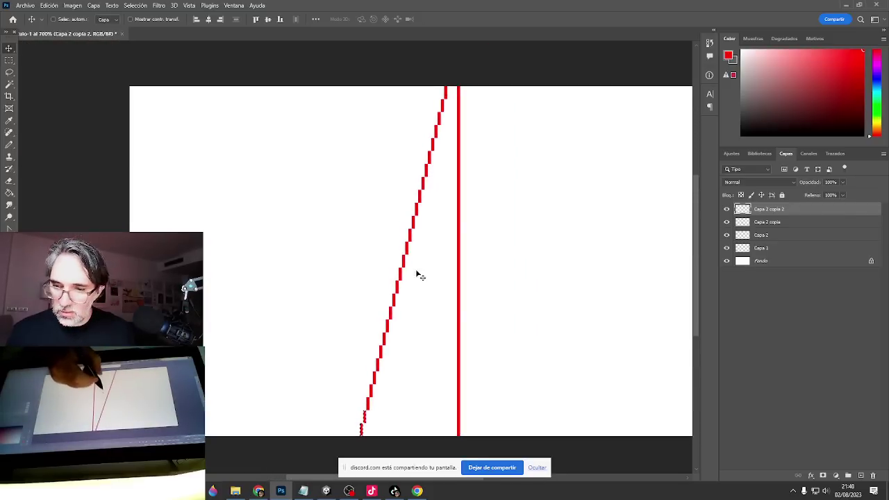
pyautogui.press('m')
pyautogui.moveTo(457, 87); pyautogui.dragTo(334, 436)
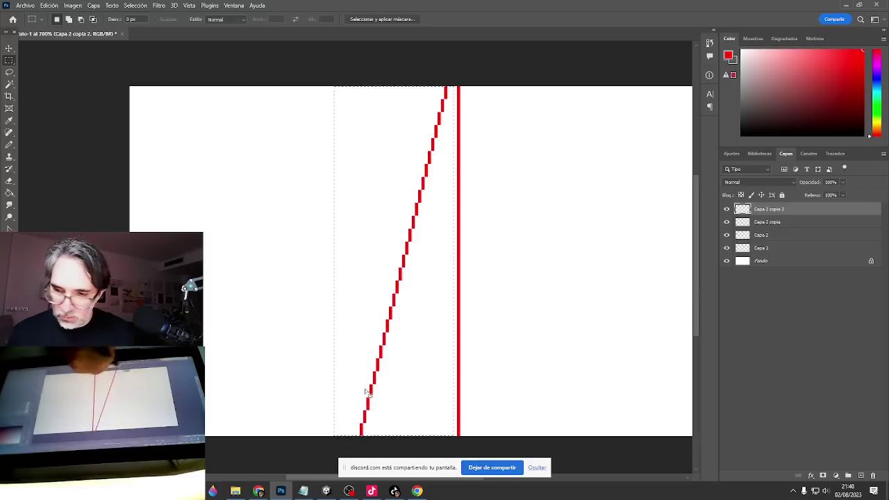
pyautogui.press('v')
pyautogui.moveTo(396, 336); pyautogui.dragTo(380, 338)
pyautogui.hotkey('ctrl', 'z')
# Merge the three layers that make up the steep diagonal and shift the line slightly left, away from the vertical line.
pyautogui.keyDown('shift'); pyautogui.click(771, 241); pyautogui.keyUp('shift')
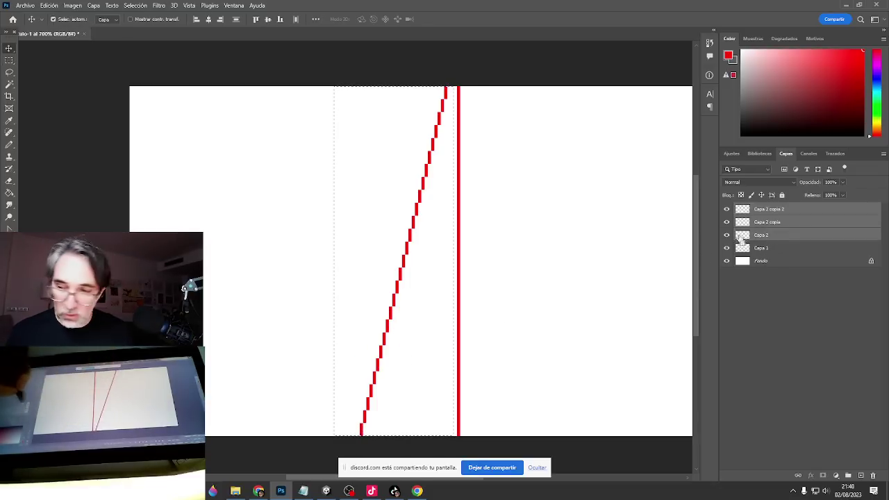
pyautogui.hotkey('ctrl', 'e')
pyautogui.moveTo(431, 292); pyautogui.dragTo(383, 312)
pyautogui.keyDown('alt'); pyautogui.click(416, 304); pyautogui.keyUp('alt')
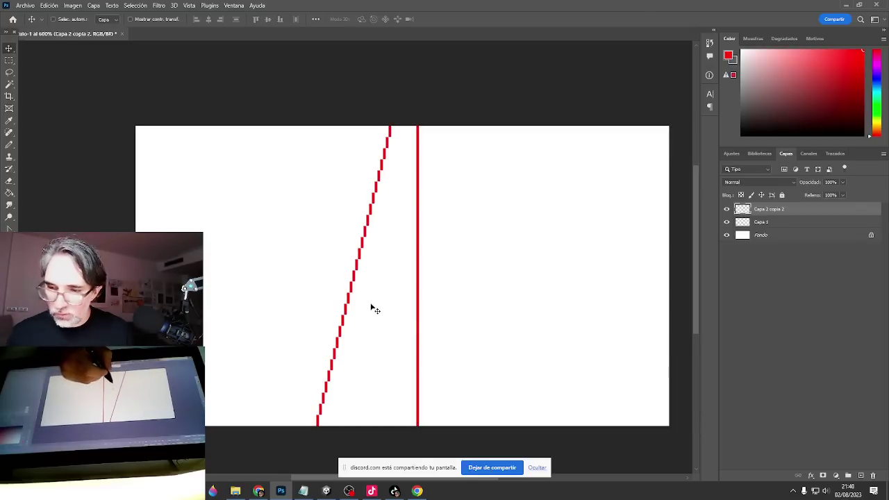
# Add a new layer and draw three stepped two-pixel segments with the Pencil from the canvas's top edge, left of the steep diagonal.
pyautogui.press('b')
pyautogui.hotkey('ctrl', 'shift', 'alt', 'n')
pyautogui.keyDown('ctrl'); pyautogui.click(311, 199); pyautogui.keyUp('ctrl')
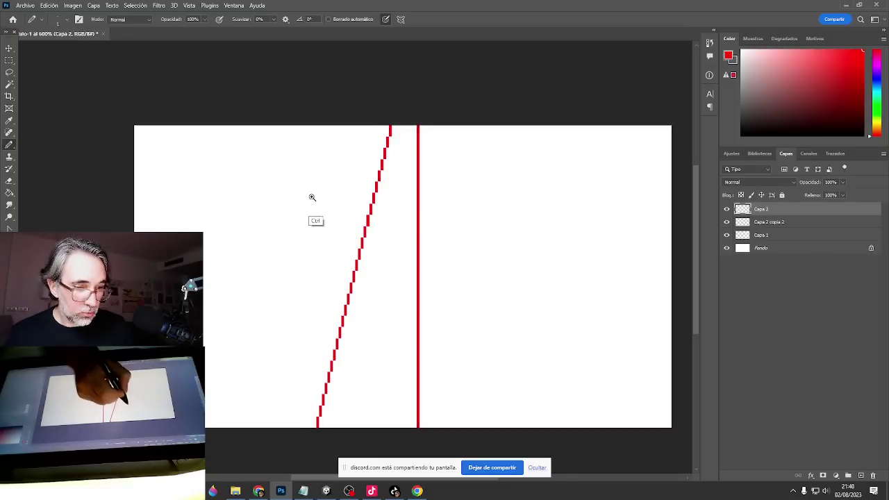
pyautogui.keyDown('ctrl'); pyautogui.click(319, 204); pyautogui.keyUp('ctrl')
pyautogui.keyDown('ctrl'); pyautogui.click(321, 203); pyautogui.keyUp('ctrl')
pyautogui.moveTo(355, 150); pyautogui.dragTo(421, 284)
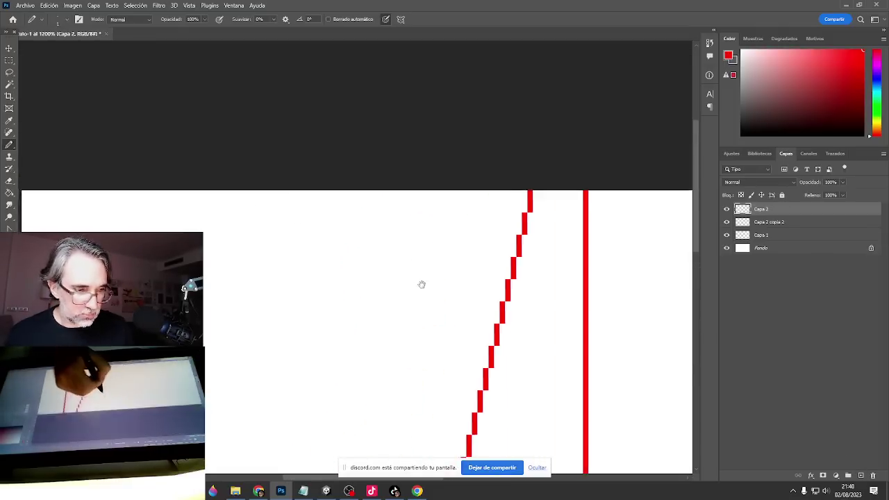
pyautogui.press('ctrl')
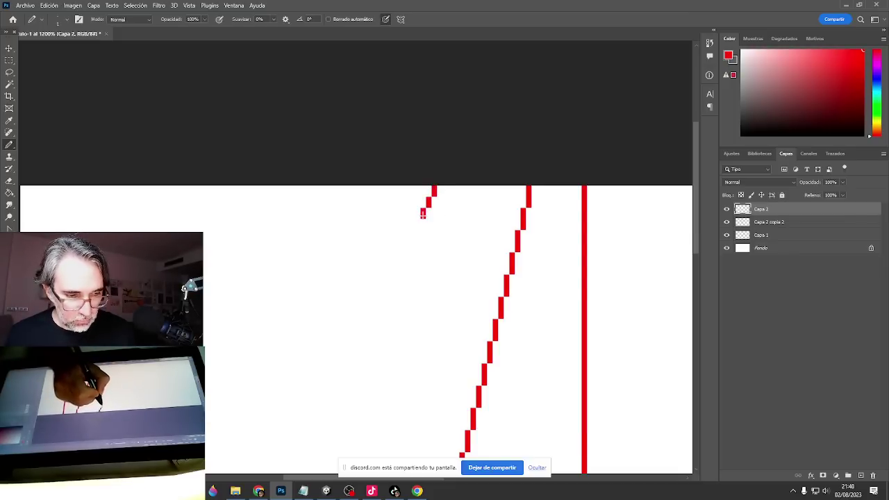
# Select the short two-pixel-step segment and repeatedly duplicate it down and left until the diagonal reaches the canvas's bottom edge.
pyautogui.press('m')
pyautogui.moveTo(459, 175); pyautogui.dragTo(397, 241)
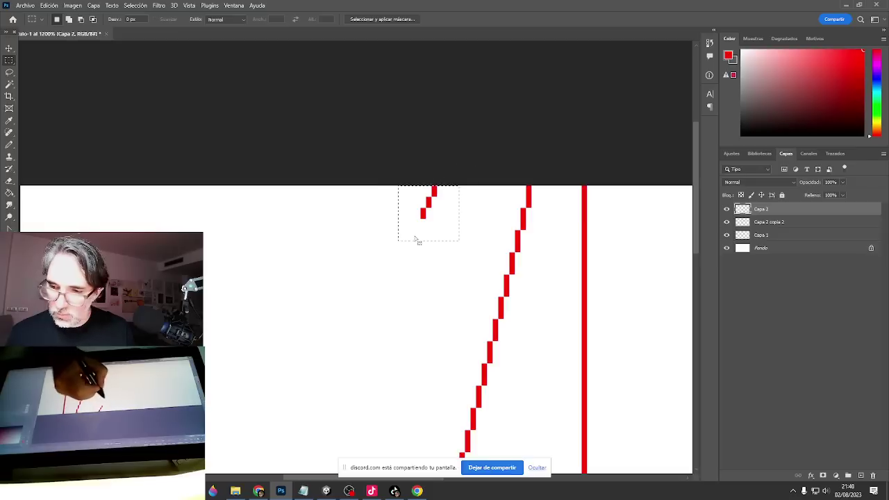
pyautogui.press('v')
pyautogui.moveTo(433, 202)
pyautogui.mouseDown()
pyautogui.moveTo(417, 241)
pyautogui.moveTo(415, 234)
pyautogui.mouseUp()
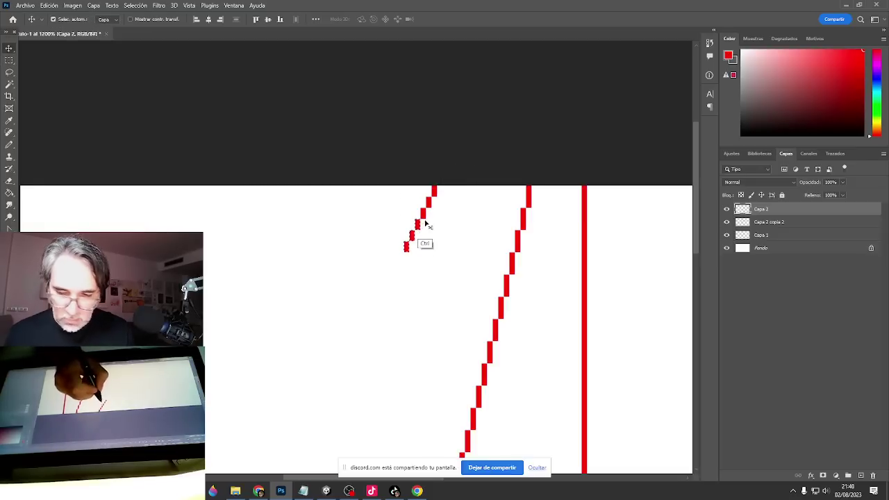
pyautogui.moveTo(435, 204); pyautogui.dragTo(369, 324)
pyautogui.hotkey('ctrl', 'a')
pyautogui.moveTo(395, 310); pyautogui.dragTo(494, 165)
pyautogui.moveTo(465, 192); pyautogui.dragTo(347, 409)
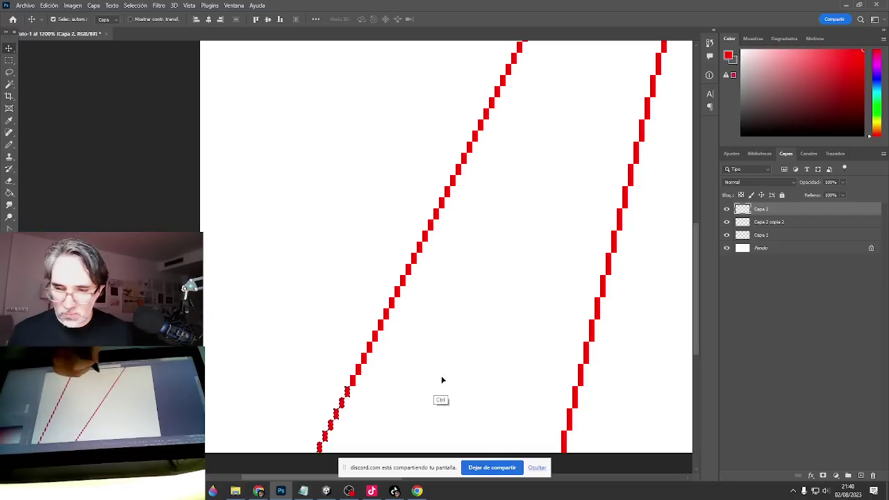
# Add a new layer and draw three diagonal single-pixel steps with the Pencil from the canvas's top edge, right of the vertical line.
pyautogui.click(862, 475)
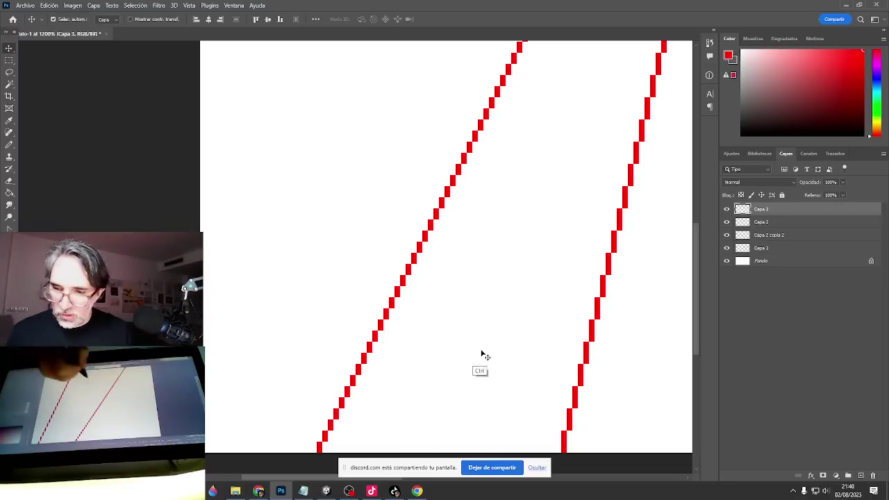
pyautogui.moveTo(526, 204); pyautogui.dragTo(296, 375)
pyautogui.moveTo(504, 237); pyautogui.dragTo(383, 301)
pyautogui.press('b')
pyautogui.click(587, 169)
pyautogui.click(581, 177)
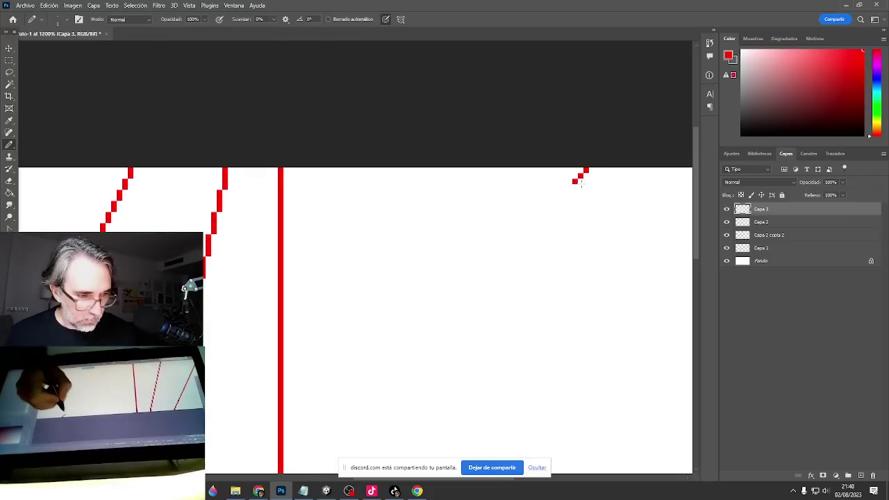
# Select the whole canvas and repeatedly duplicate the single-pixel steps down and left to lengthen the diagonal.
pyautogui.press('ctrl')
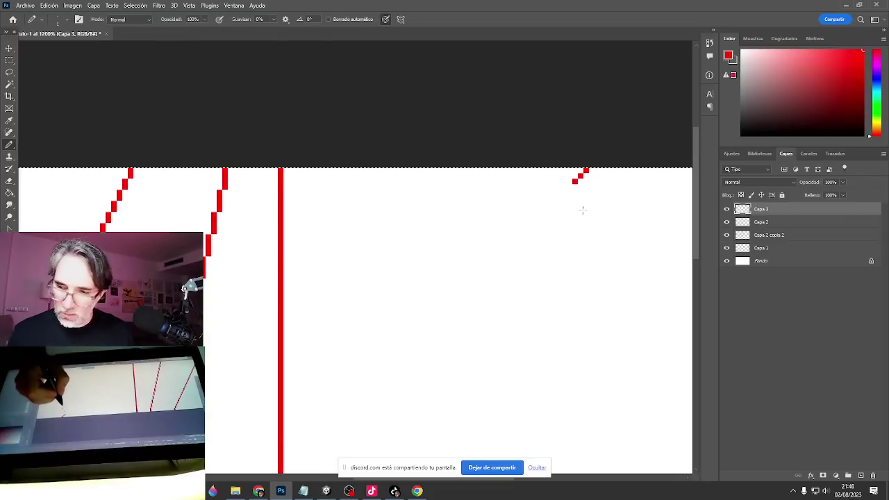
pyautogui.press('v')
pyautogui.moveTo(587, 179); pyautogui.dragTo(552, 208)
pyautogui.hotkey('ctrl', 'a')
pyautogui.hotkey('ctrl', 'a')
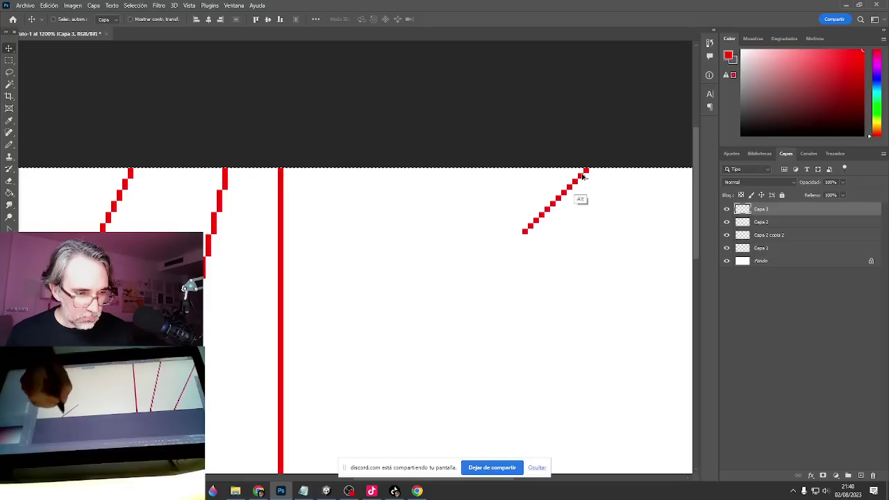
pyautogui.moveTo(583, 176); pyautogui.dragTo(517, 243)
pyautogui.moveTo(587, 174); pyautogui.dragTo(460, 304)
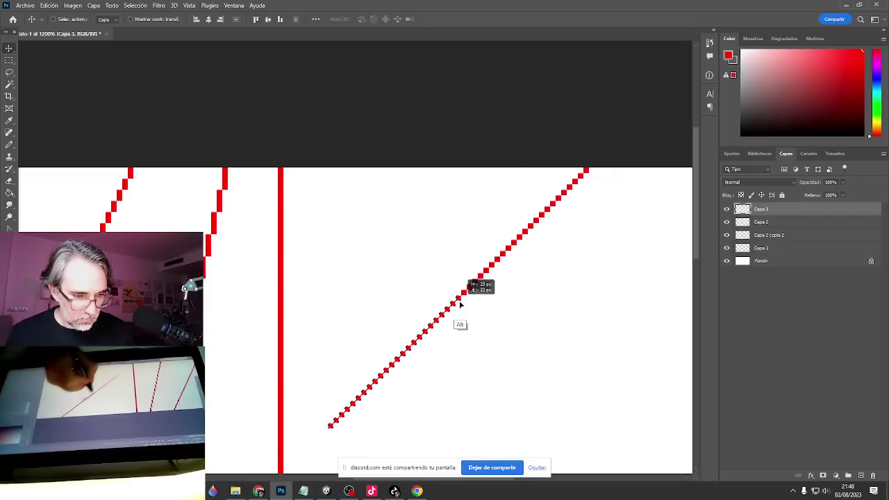
# Complete the single-pixel-step diagonal down to the canvas's bottom edge with another copy.
pyautogui.moveTo(528, 254); pyautogui.dragTo(400, 375)
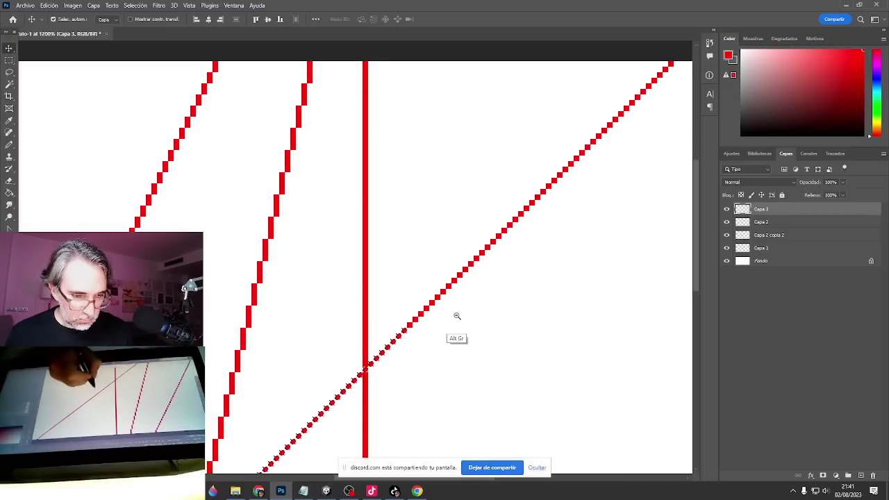
pyautogui.keyDown('alt'); pyautogui.click(457, 316); pyautogui.keyUp('alt')
pyautogui.keyDown('alt'); pyautogui.click(457, 316); pyautogui.keyUp('alt')
pyautogui.moveTo(485, 309); pyautogui.dragTo(518, 226)
pyautogui.moveTo(585, 132); pyautogui.dragTo(460, 274)
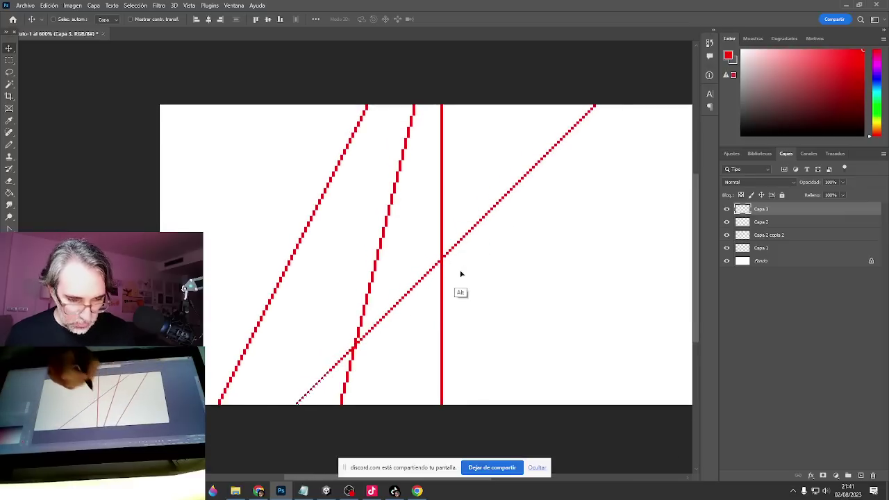
# Move the three diagonal layers horizontally so that their upper ends meet the top of the vertical line.
pyautogui.hotkey('ctrl', 'a')
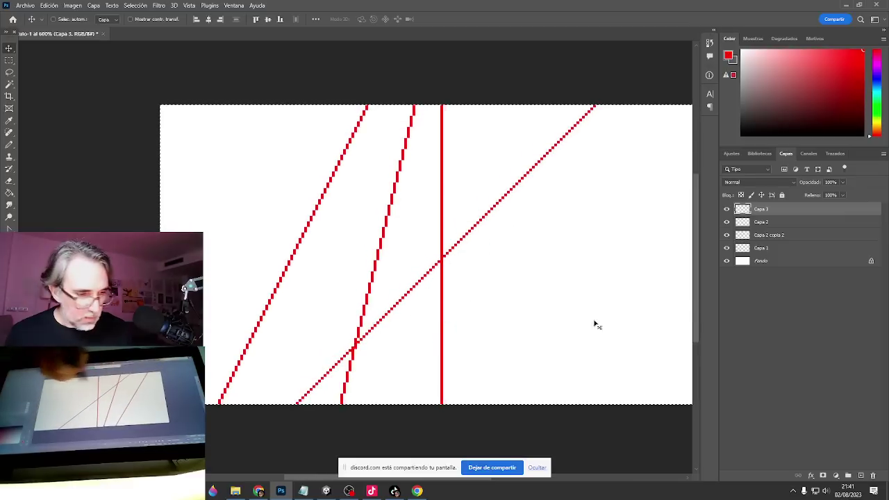
pyautogui.click(774, 235)
pyautogui.click(545, 182)
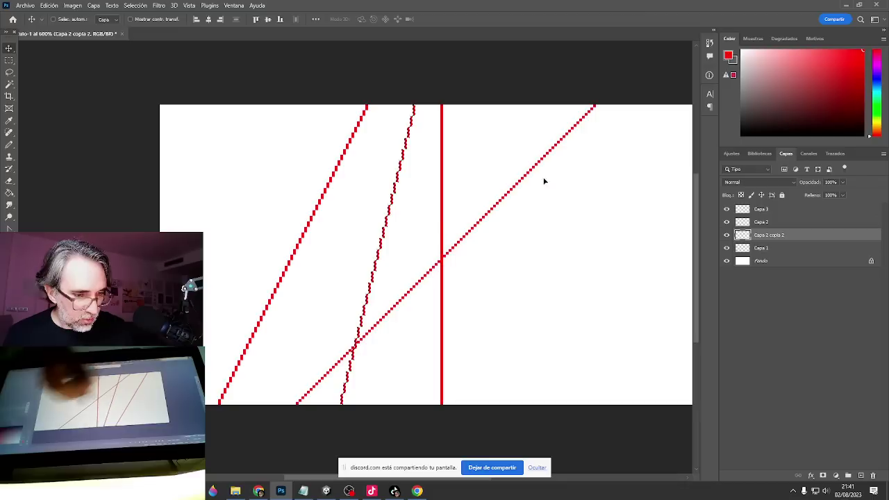
pyautogui.moveTo(566, 174); pyautogui.dragTo(631, 164)
pyautogui.click(788, 223)
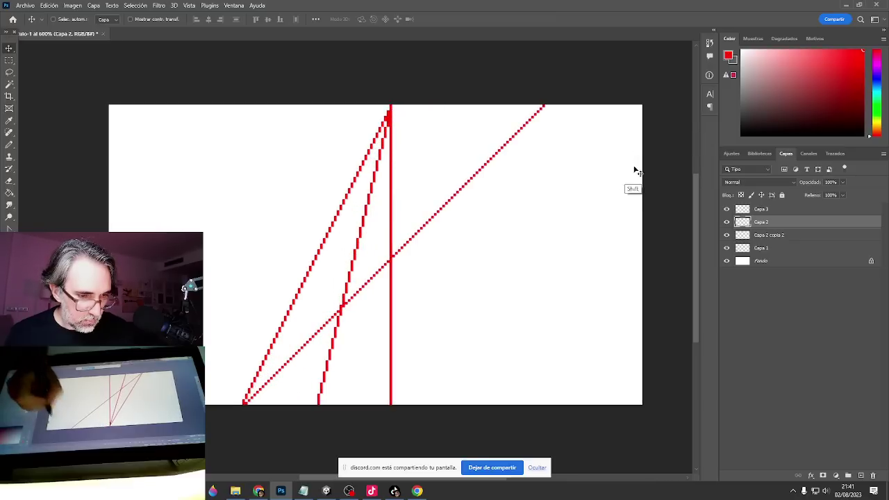
pyautogui.click(783, 212)
pyautogui.moveTo(566, 248); pyautogui.dragTo(399, 258)
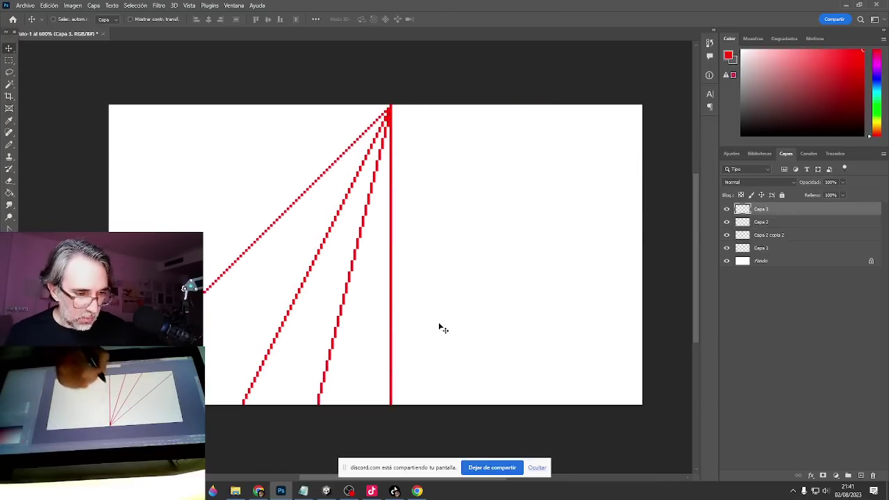
# Select the four line layers together and move them up so only the lower part of each line stays on the canvas.
pyautogui.keyDown('shift'); pyautogui.click(775, 249); pyautogui.keyUp('shift')
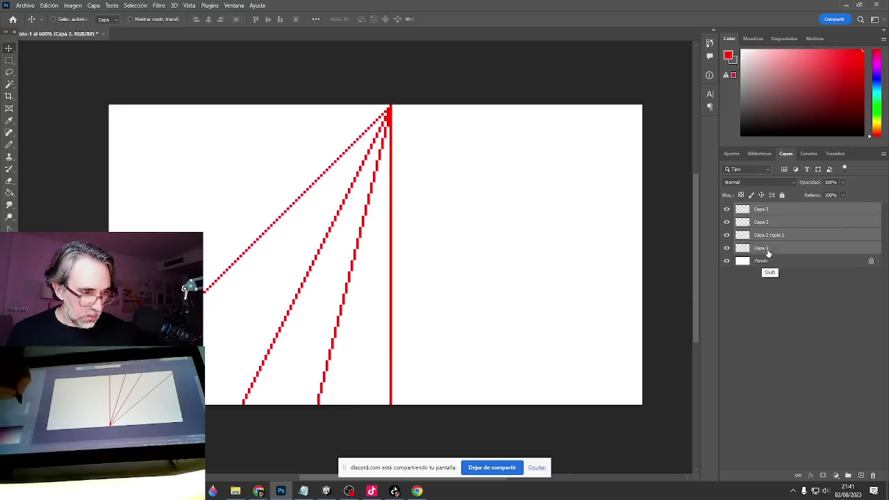
pyautogui.moveTo(448, 360); pyautogui.dragTo(473, 170)
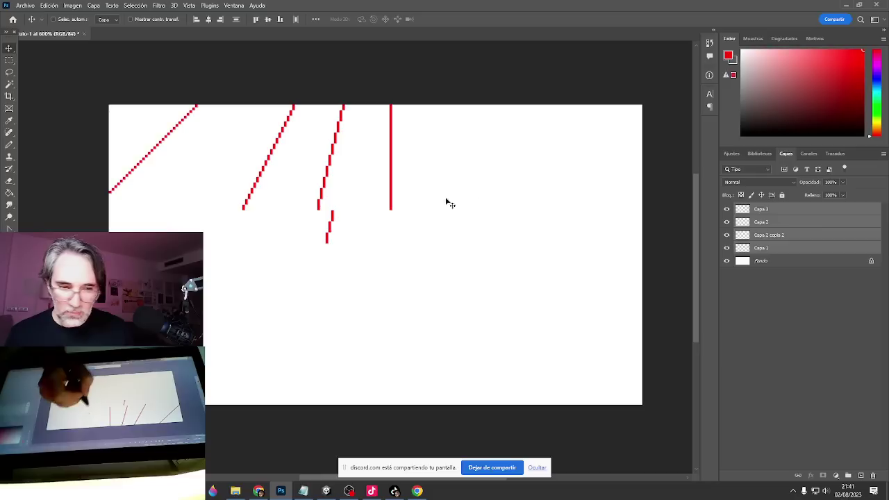
# Merge the four line layers into one and delete the stray fragment below the steep diagonal.
pyautogui.press('m')
pyautogui.moveTo(318, 265); pyautogui.dragTo(357, 210)
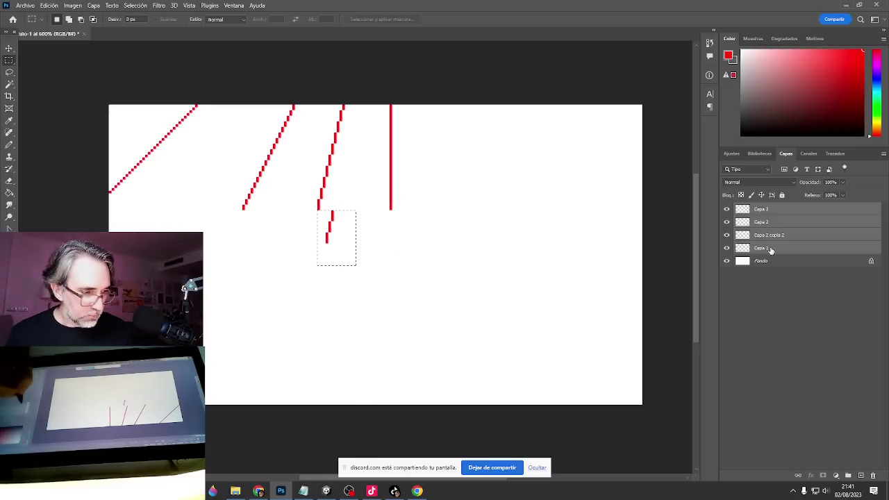
pyautogui.hotkey('ctrl', 'e')
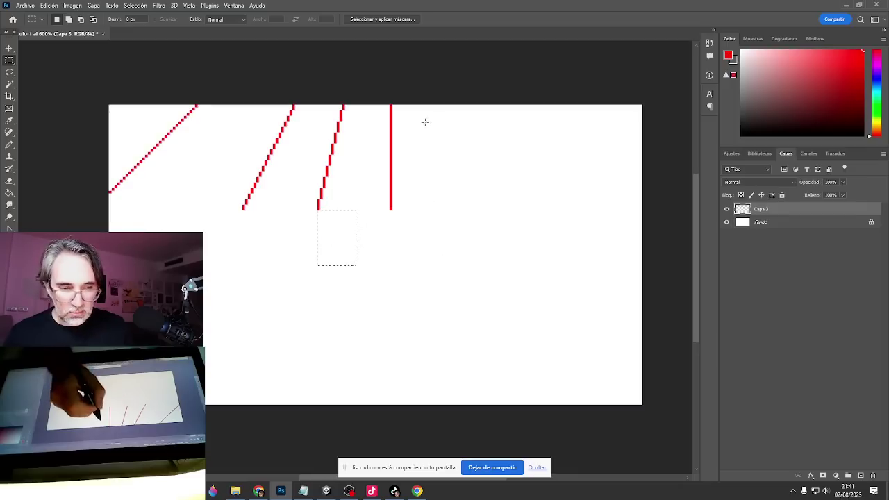
# Extend the vertical line straight down to the canvas's bottom edge with the Pencil.
pyautogui.press('b')
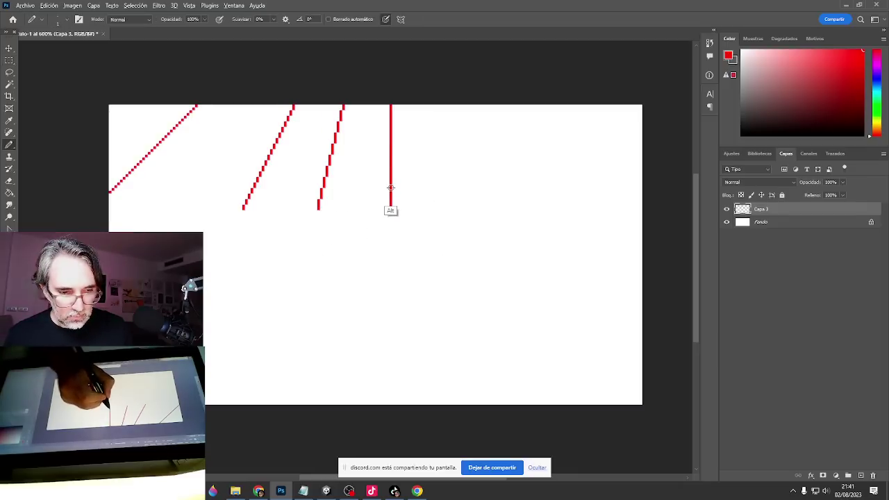
pyautogui.moveTo(391, 192); pyautogui.dragTo(403, 475)
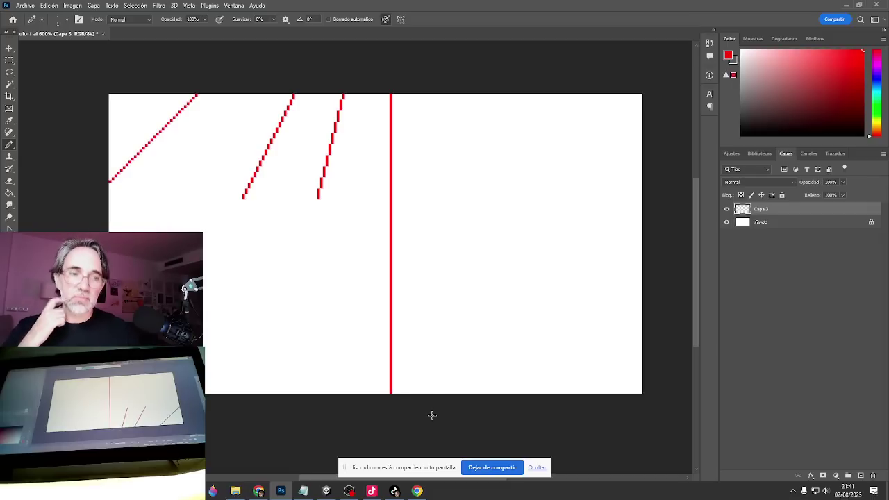
# Select the steep diagonal beside the vertical line and duplicate it down to the canvas's bottom edge, clearing the selection.
pyautogui.press('m')
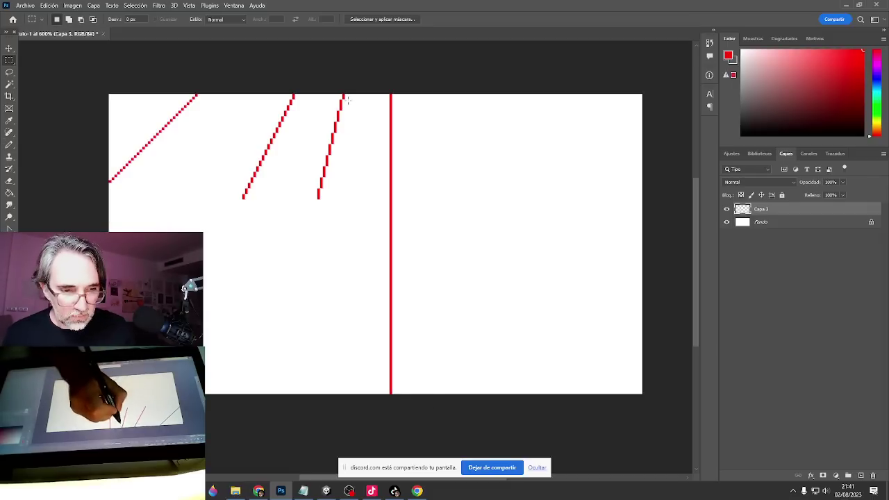
pyautogui.moveTo(350, 99)
pyautogui.mouseDown()
pyautogui.moveTo(327, 120)
pyautogui.moveTo(315, 215)
pyautogui.mouseUp()
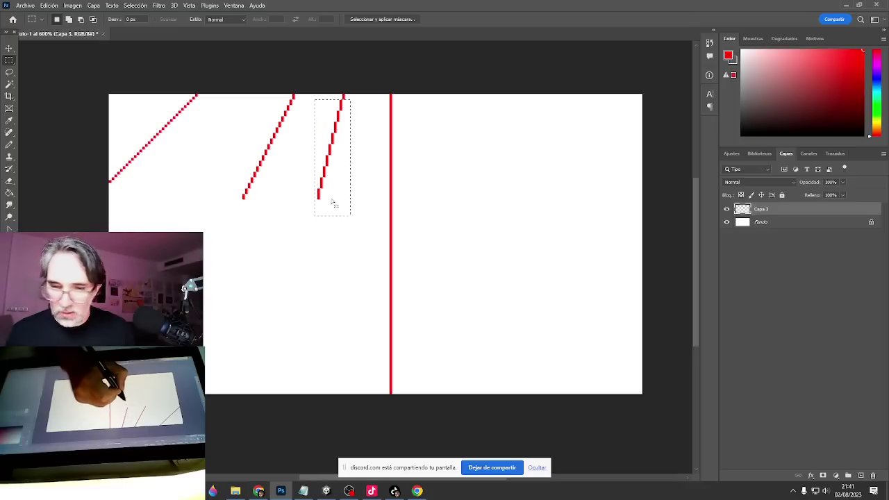
pyautogui.press('v')
pyautogui.moveTo(345, 118)
pyautogui.mouseDown()
pyautogui.moveTo(327, 224)
pyautogui.moveTo(321, 217)
pyautogui.moveTo(295, 327)
pyautogui.mouseUp()
pyautogui.hotkey('ctrl', 'd')
pyautogui.press('m')
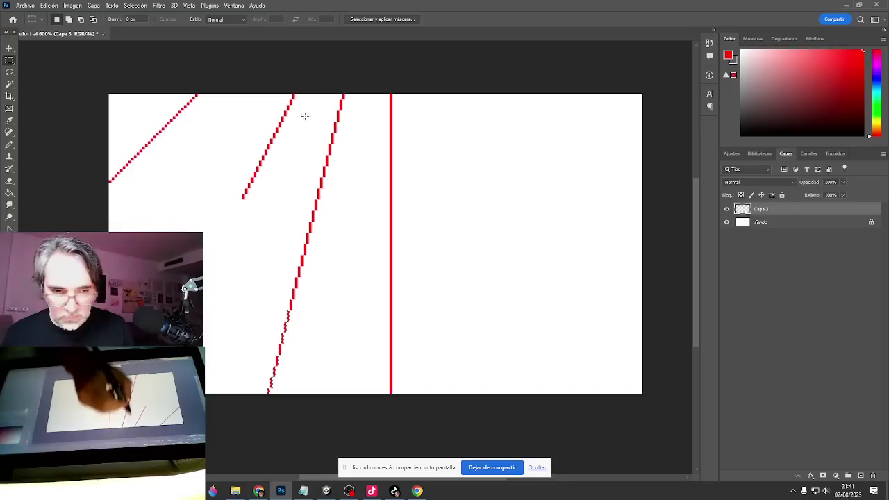
# Select the shallower diagonal's segment and duplicate it down along its own slope to continue the line to the canvas's bottom edge.
pyautogui.moveTo(303, 81); pyautogui.dragTo(238, 205)
pyautogui.press('v')
pyautogui.moveTo(287, 135)
pyautogui.mouseDown()
pyautogui.moveTo(230, 242)
pyautogui.moveTo(241, 205)
pyautogui.moveTo(232, 222)
pyautogui.moveTo(244, 225)
pyautogui.moveTo(240, 206)
pyautogui.mouseUp()
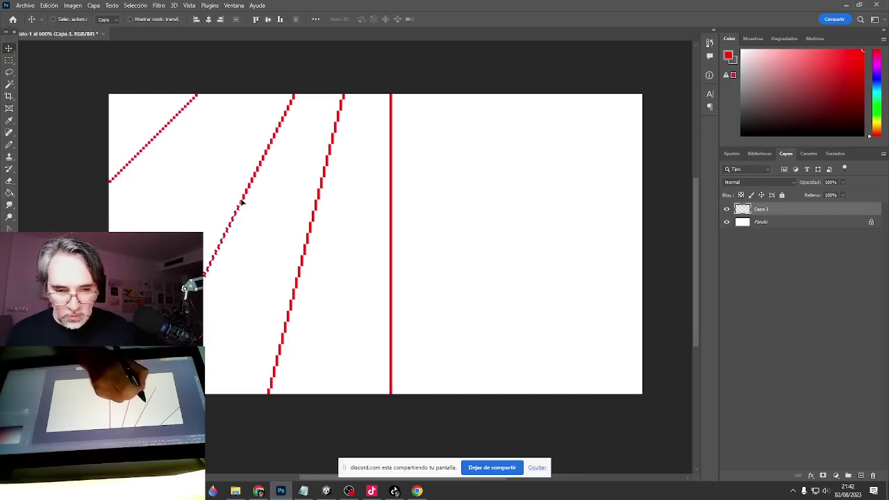
pyautogui.moveTo(242, 202); pyautogui.dragTo(193, 298)
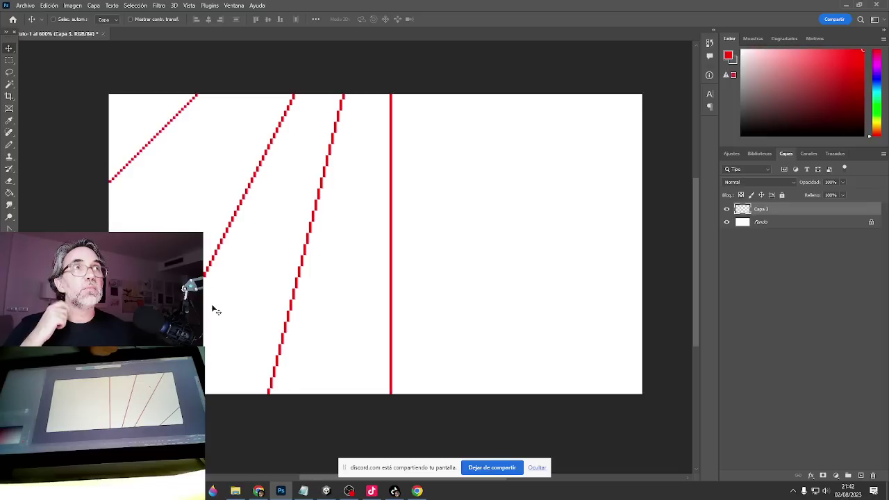
# Select the whole canvas and make the line layer Capa 3 active.
pyautogui.press('b')
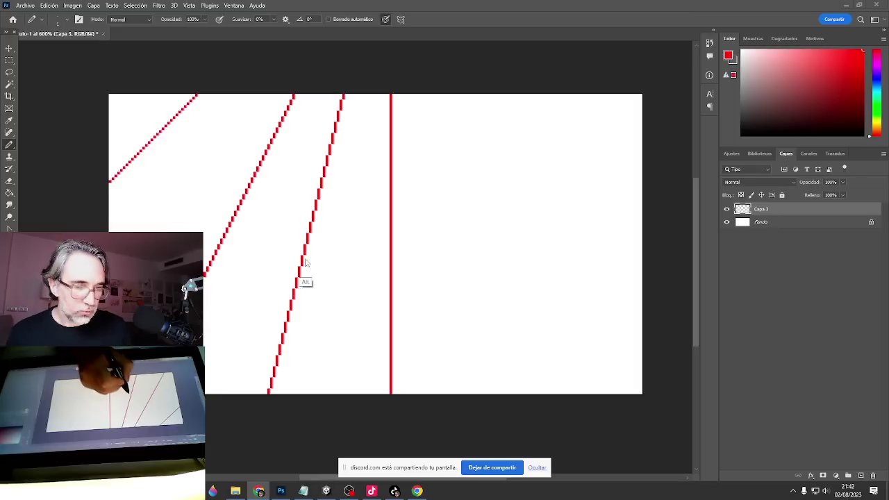
pyautogui.press('F8')
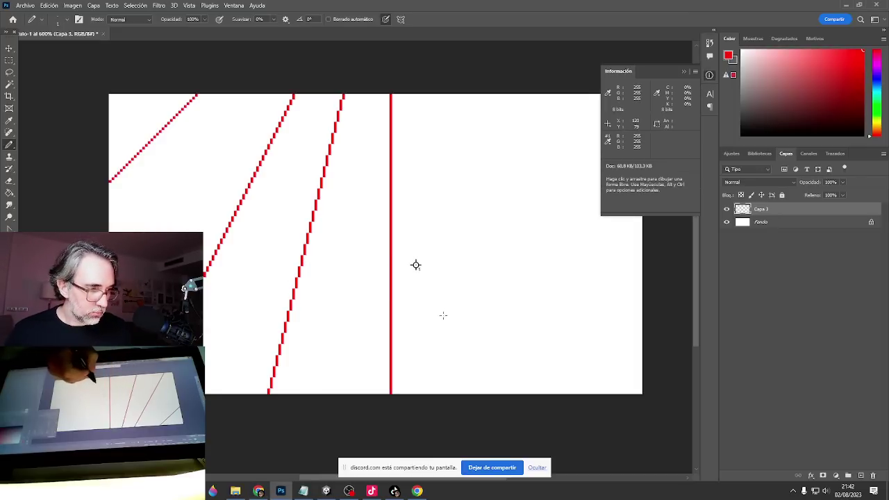
pyautogui.click(776, 253)
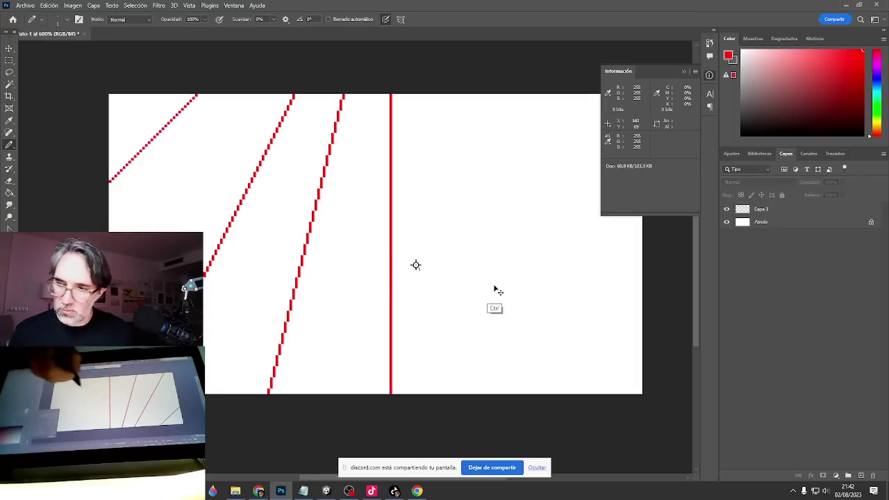
pyautogui.hotkey('ctrl', 'a')
pyautogui.press('v')
pyautogui.keyDown('alt'); pyautogui.keyDown('shift'); pyautogui.click(392, 294); pyautogui.keyUp('shift'); pyautogui.keyUp('alt')
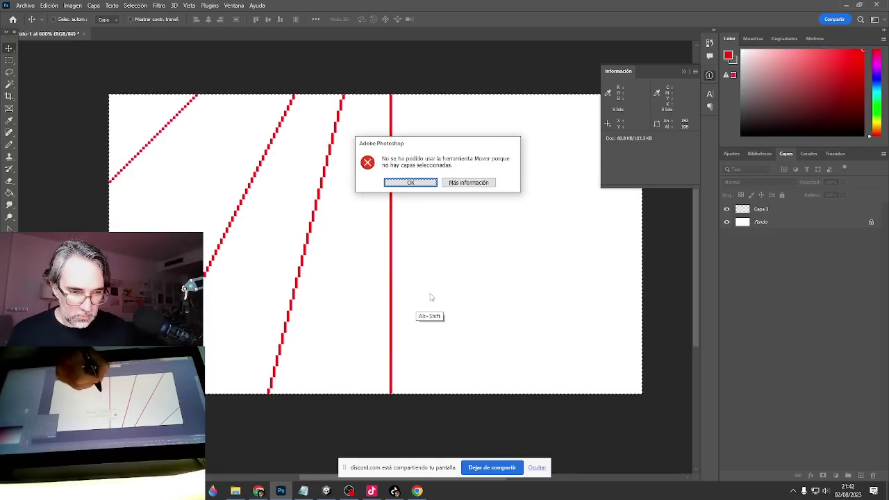
pyautogui.press('Return')
pyautogui.click(769, 210)
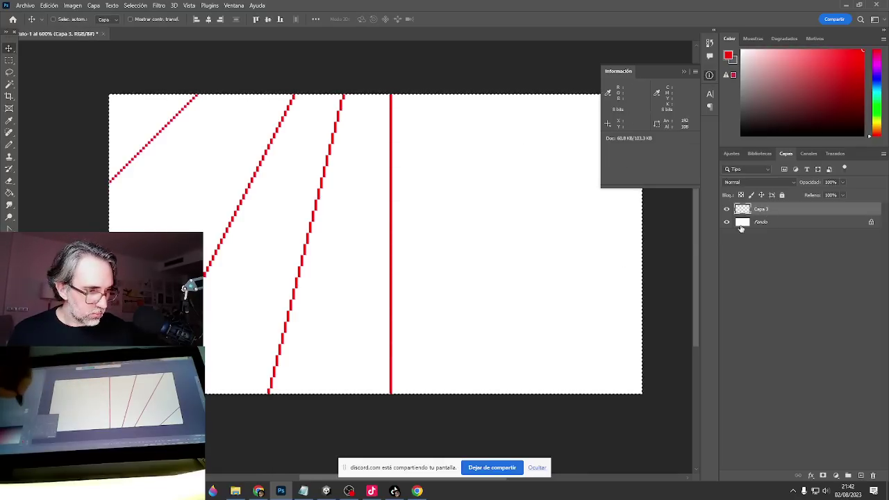
pyautogui.click(727, 211)
pyautogui.click(728, 210)
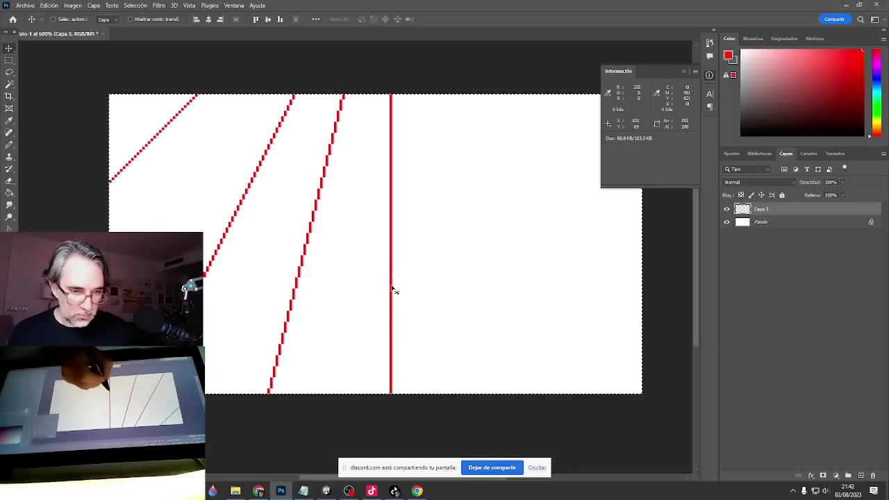
# Duplicate the guide lines, flip the copy horizontally and move it to mirror the diagonals on the vertical line's right side.
pyautogui.moveTo(392, 290); pyautogui.dragTo(417, 290)
pyautogui.hotkey('ctrl', 't')
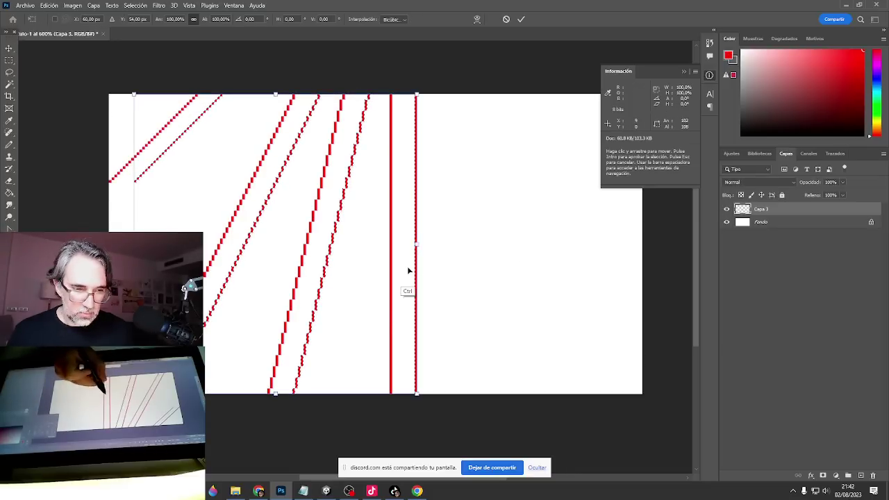
pyautogui.rightClick(409, 271)
pyautogui.click(462, 449)
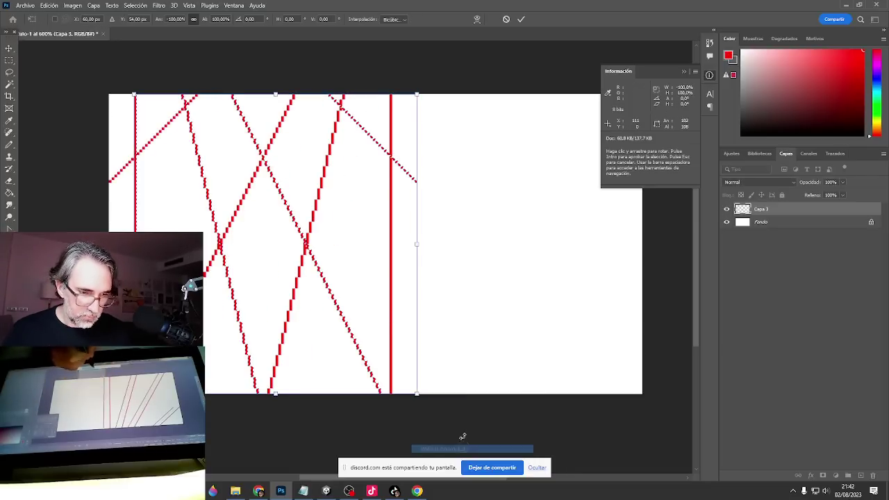
pyautogui.press('Return')
pyautogui.moveTo(239, 322); pyautogui.dragTo(495, 316)
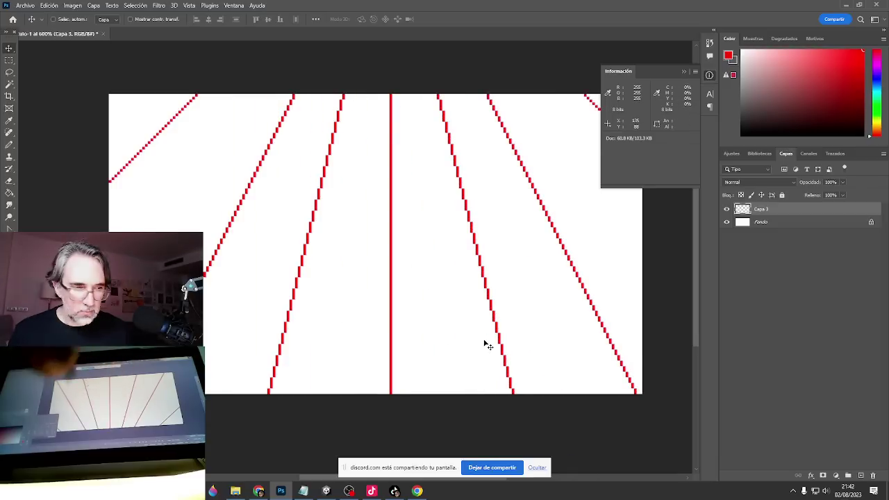
pyautogui.click(684, 71)
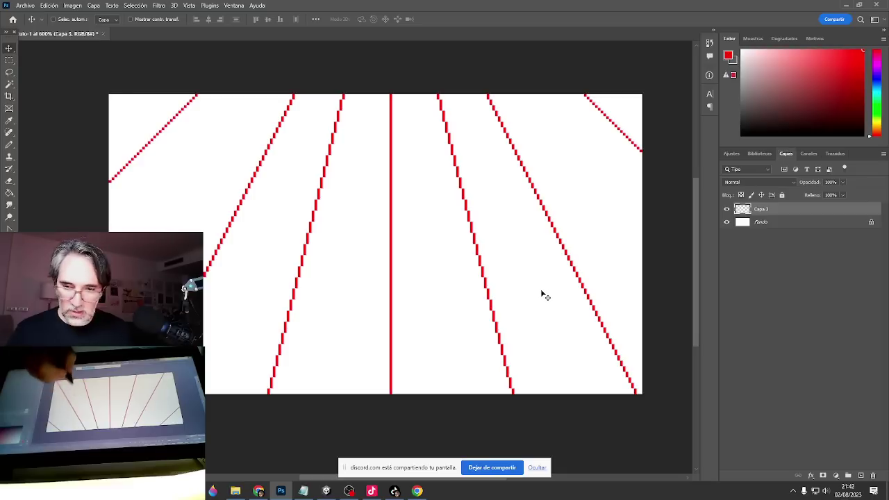
# Nudge the full set of guide lines about 7 pixels left to bring the vertical line near the canvas's centre.
pyautogui.press('Left')
pyautogui.press('Left')
pyautogui.press('Left')
pyautogui.press('Left')
pyautogui.press('Left')
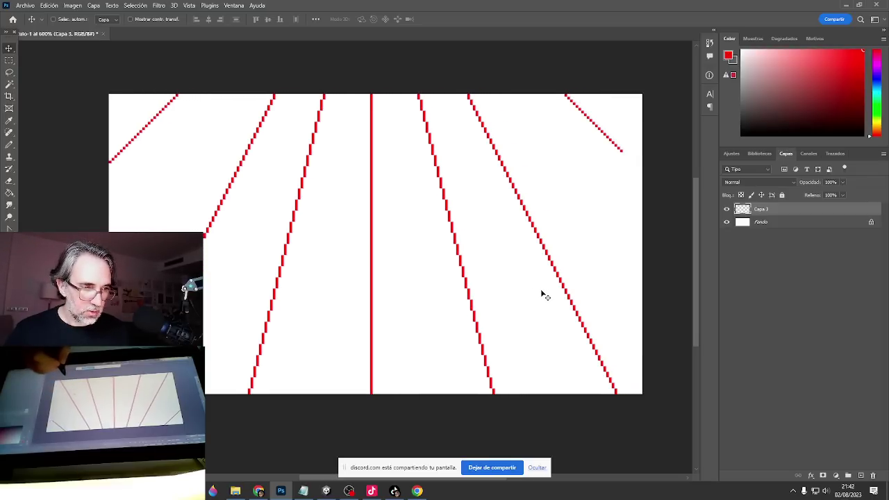
# Extend the outermost right diagonal pixel by pixel to the canvas's right edge with the Pencil.
pyautogui.press('b')
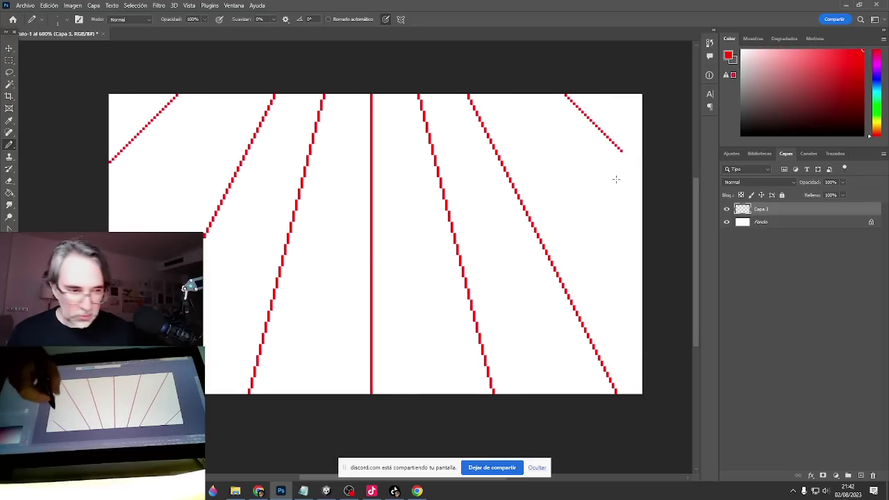
pyautogui.keyDown('ctrl'); pyautogui.click(632, 151); pyautogui.keyUp('ctrl')
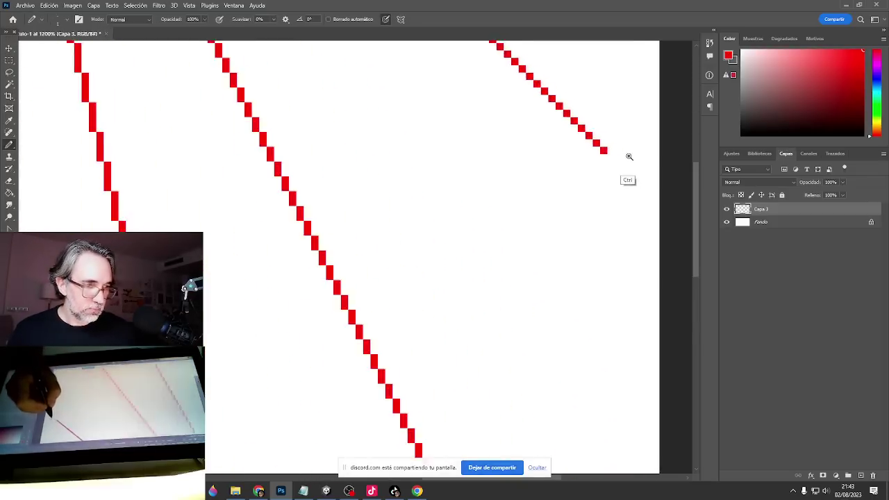
pyautogui.moveTo(619, 173); pyautogui.dragTo(470, 210)
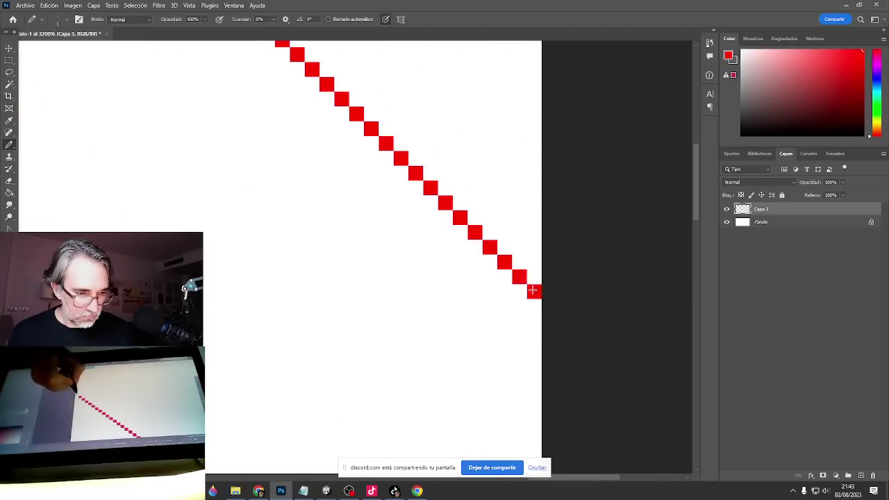
pyautogui.scroll(-3, 469, 298)
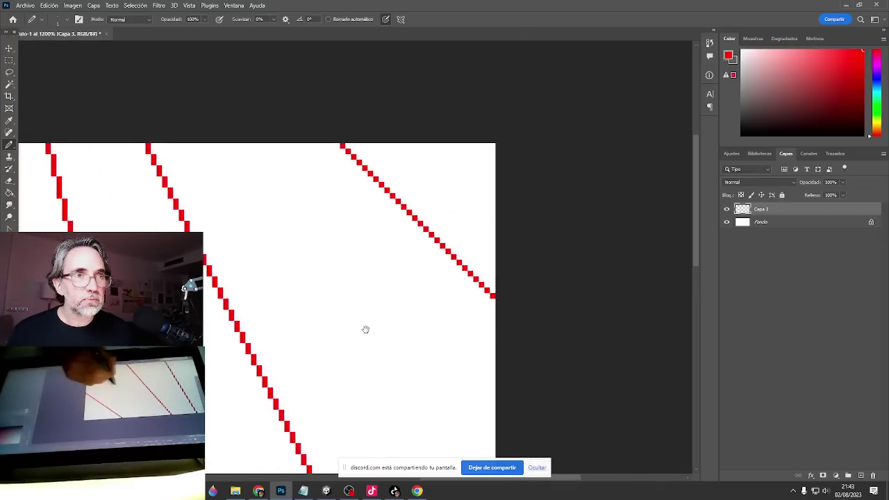
pyautogui.moveTo(366, 327); pyautogui.dragTo(585, 271)
pyautogui.scroll(-3, 426, 314)
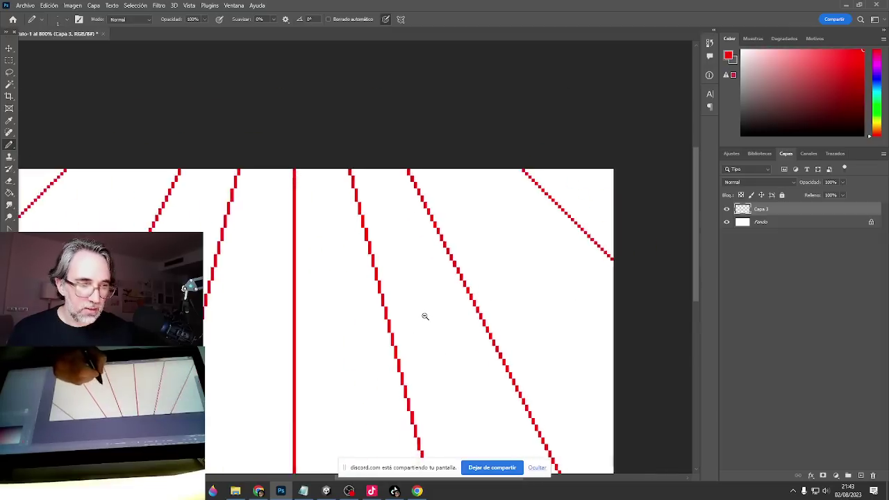
pyautogui.moveTo(424, 313); pyautogui.dragTo(524, 243)
pyautogui.scroll(-1, 522, 327)
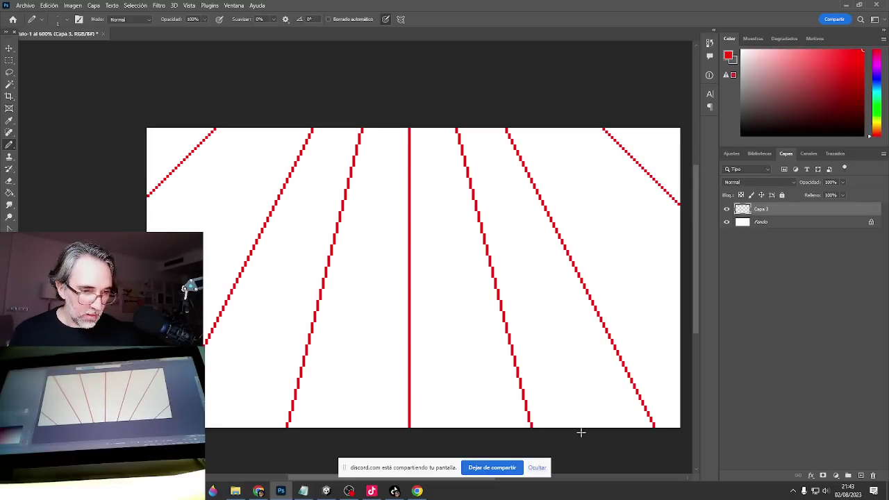
# Add a new layer above the guide lines and set the foreground colour to black.
pyautogui.click(862, 476)
pyautogui.click(8, 317)
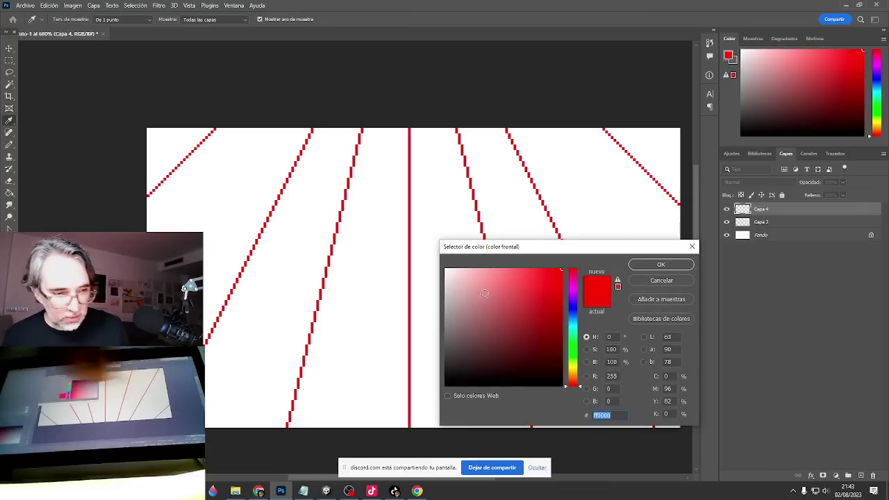
pyautogui.click(662, 265)
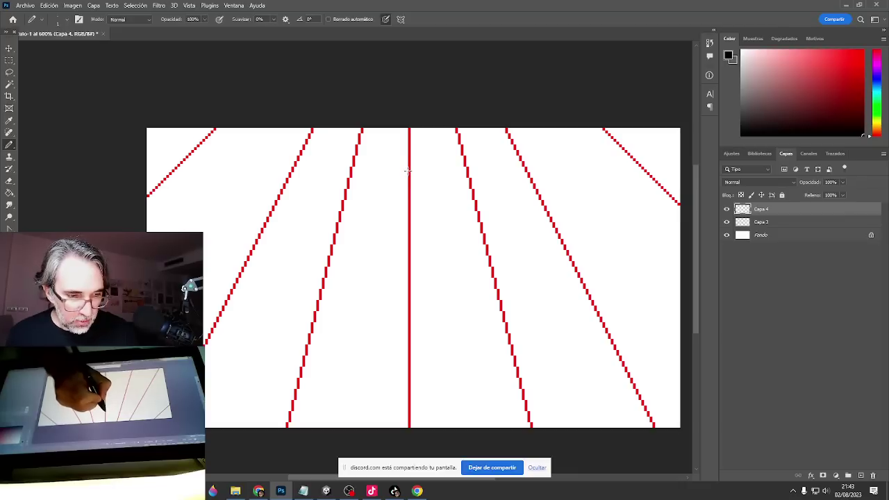
# Outline a black trapezoid between the vertical guide and the steep diagonal on its left with the Pencil.
pyautogui.moveTo(410, 182); pyautogui.dragTo(409, 303)
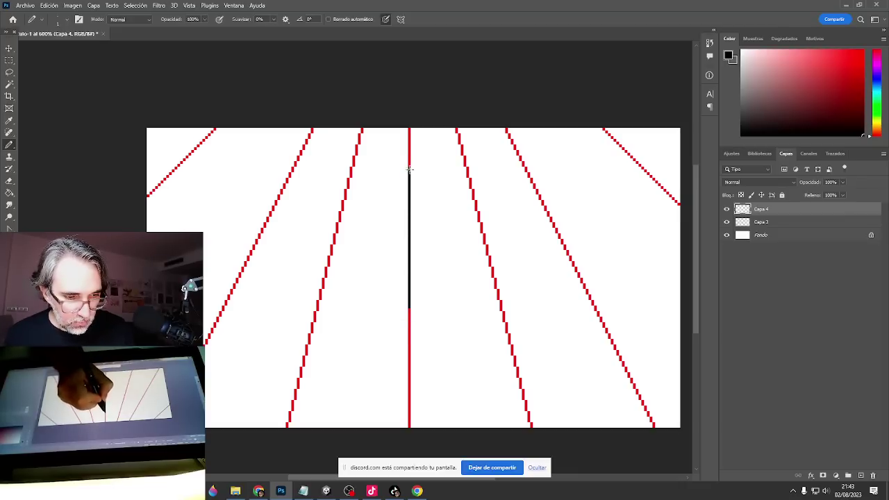
pyautogui.moveTo(398, 169); pyautogui.dragTo(360, 169)
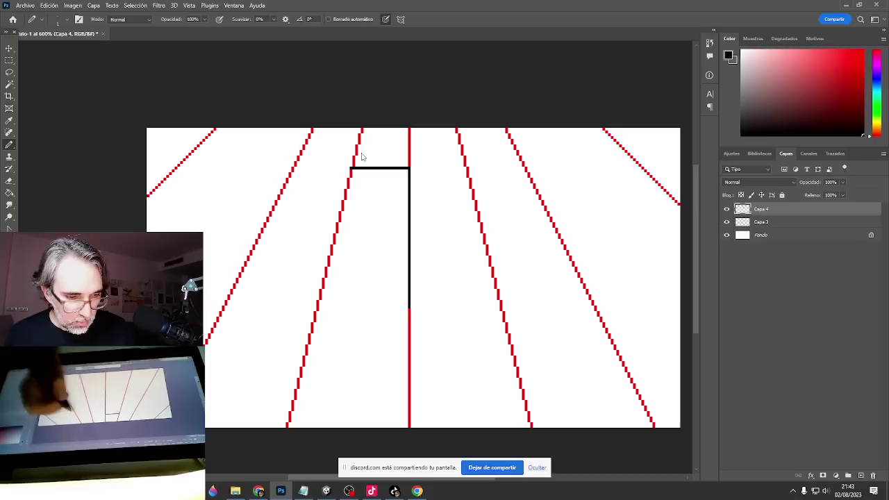
pyautogui.moveTo(409, 306); pyautogui.dragTo(318, 307)
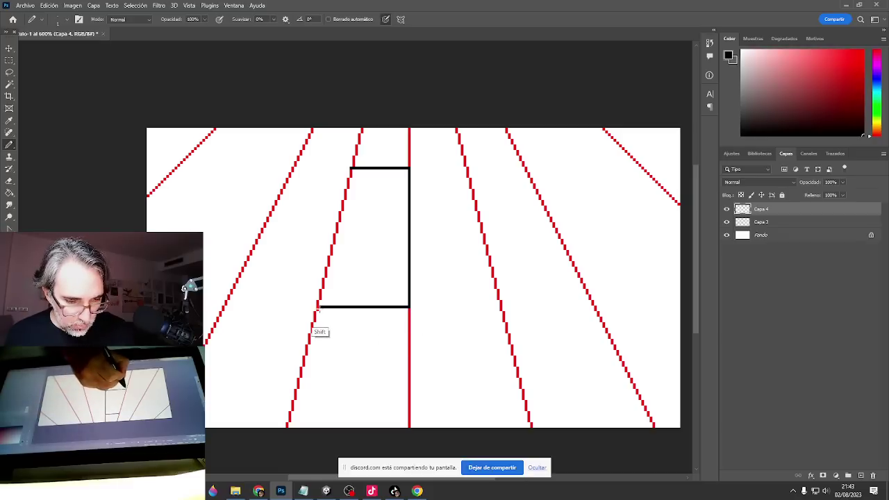
pyautogui.keyDown('shift'); pyautogui.click(351, 168); pyautogui.keyUp('shift')
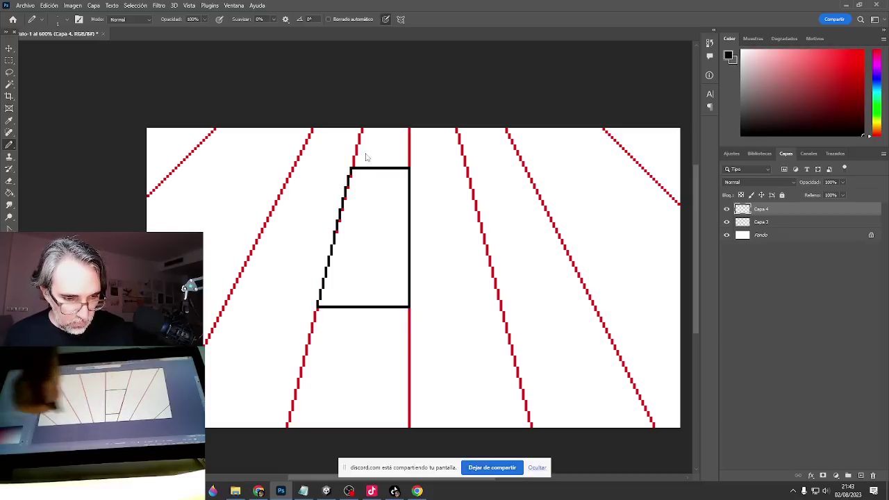
# Draw a small black protruding shape with a slanted outer side against the upper end of the trapezoid's left edge.
pyautogui.moveTo(345, 243); pyautogui.dragTo(424, 248)
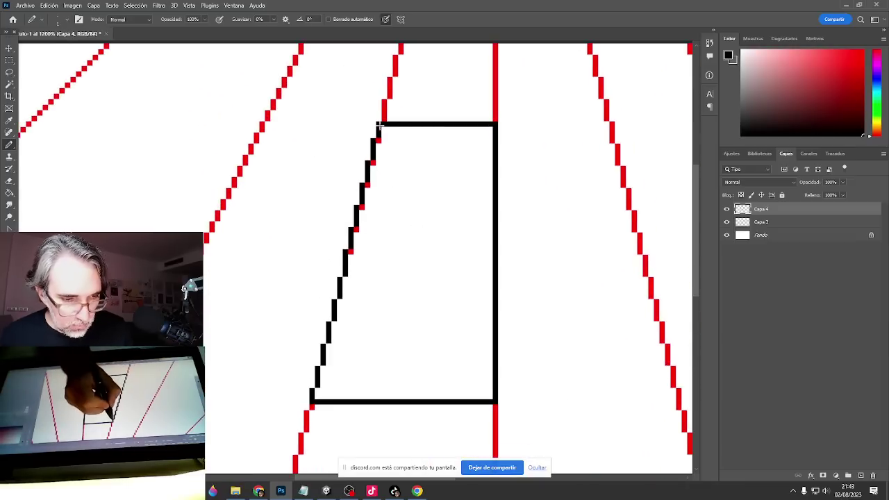
pyautogui.moveTo(366, 183); pyautogui.dragTo(319, 182)
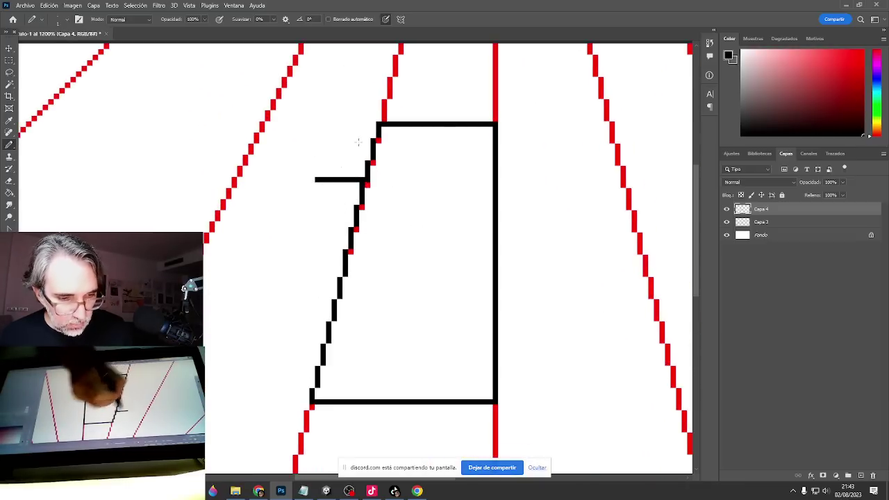
pyautogui.moveTo(359, 141); pyautogui.dragTo(318, 232)
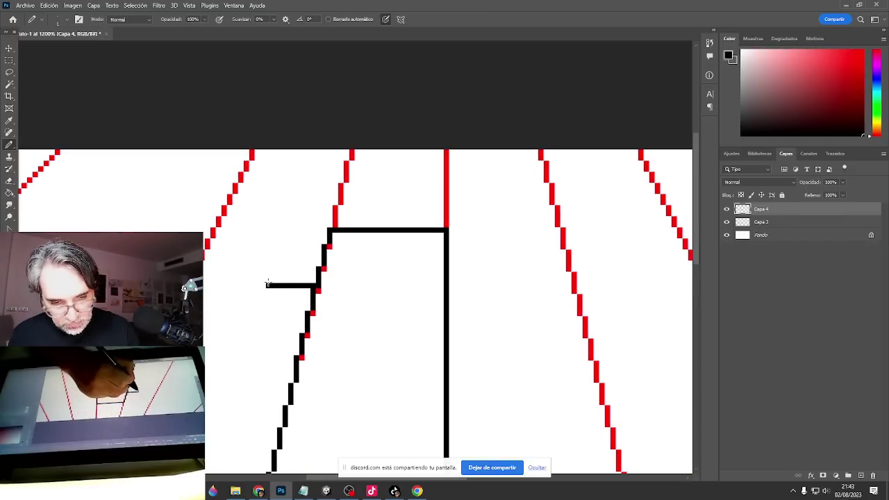
pyautogui.keyDown('shift'); pyautogui.click(280, 245); pyautogui.keyUp('shift')
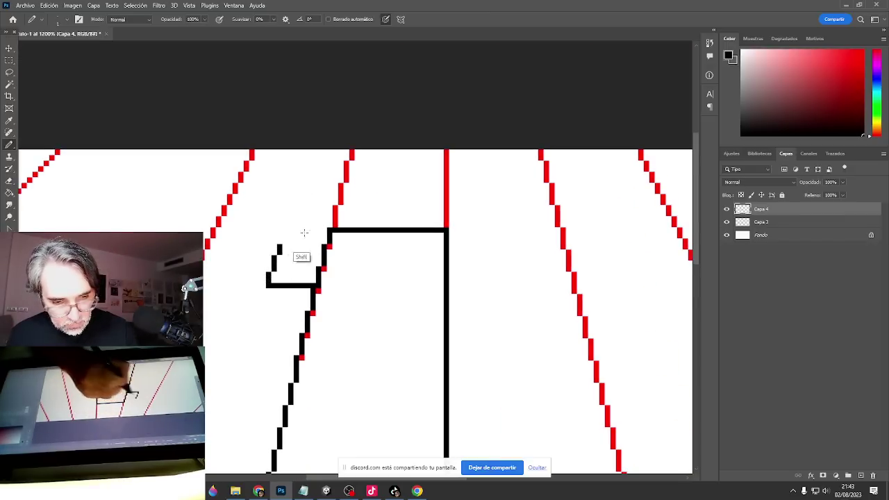
pyautogui.hotkey('ctrl', 'z')
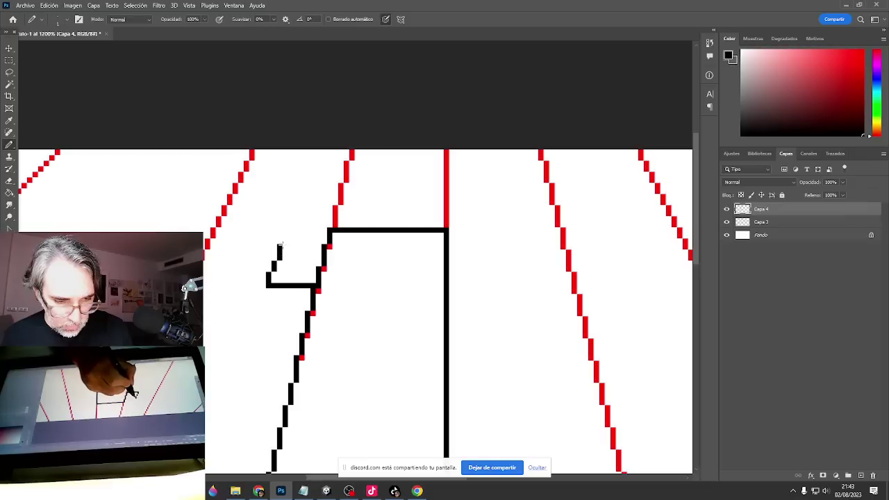
pyautogui.keyDown('shift'); pyautogui.click(293, 246); pyautogui.keyUp('shift')
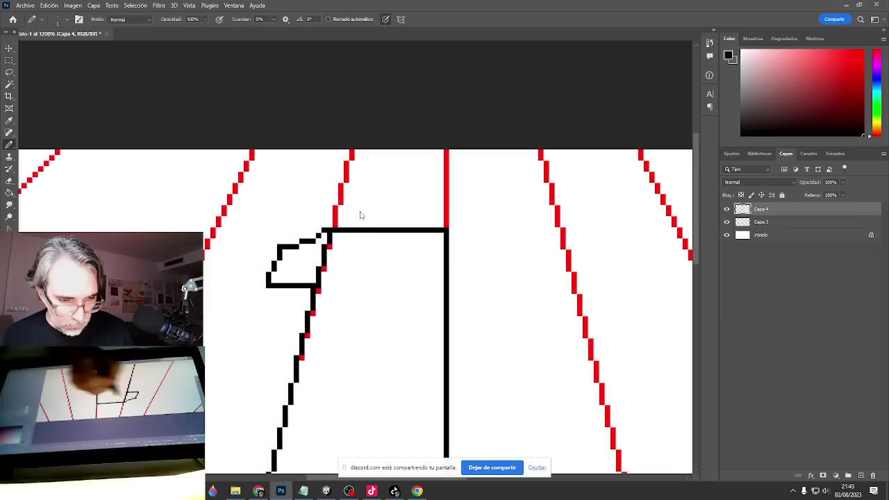
# Outline a black band across the trapezoid's lower end, overhanging both sides, with its left end slanted along the perspective.
pyautogui.keyDown('alt'); pyautogui.click(410, 298); pyautogui.keyUp('alt')
pyautogui.keyDown('alt'); pyautogui.click(413, 304); pyautogui.keyUp('alt')
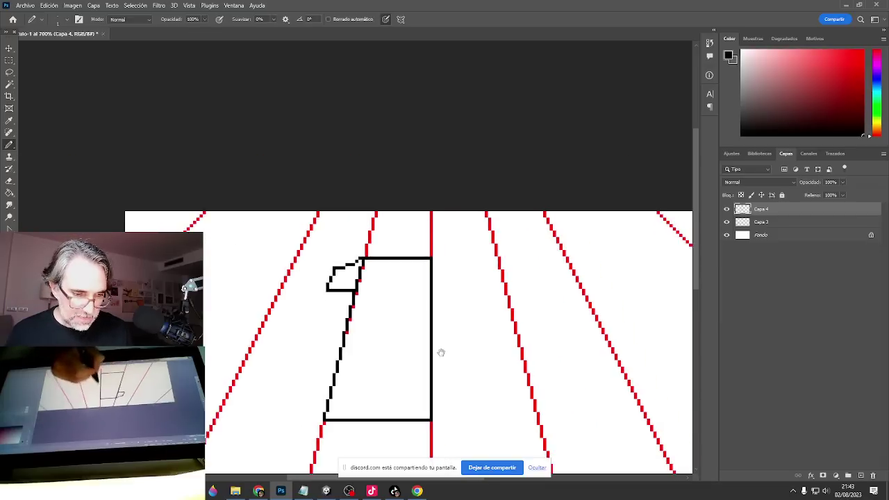
pyautogui.moveTo(440, 353); pyautogui.dragTo(444, 227)
pyautogui.keyDown('ctrl'); pyautogui.click(445, 287); pyautogui.keyUp('ctrl')
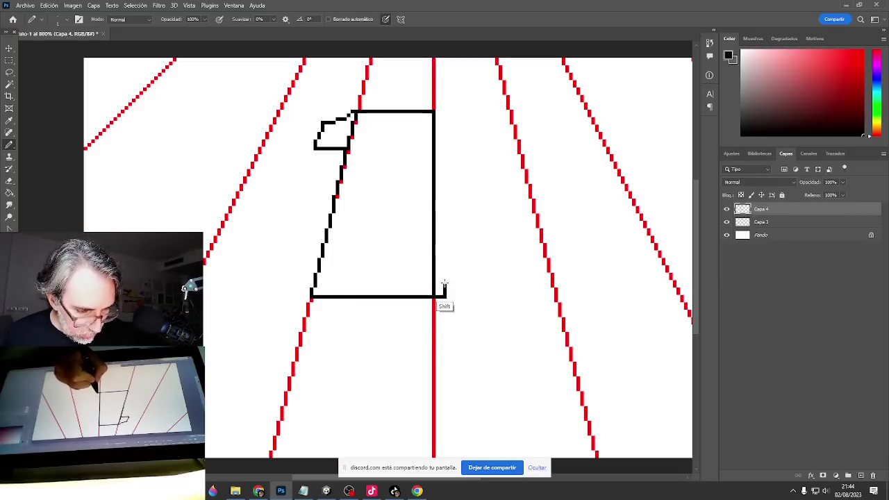
pyautogui.moveTo(445, 299)
pyautogui.mouseDown()
pyautogui.moveTo(445, 258)
pyautogui.moveTo(311, 261)
pyautogui.mouseUp()
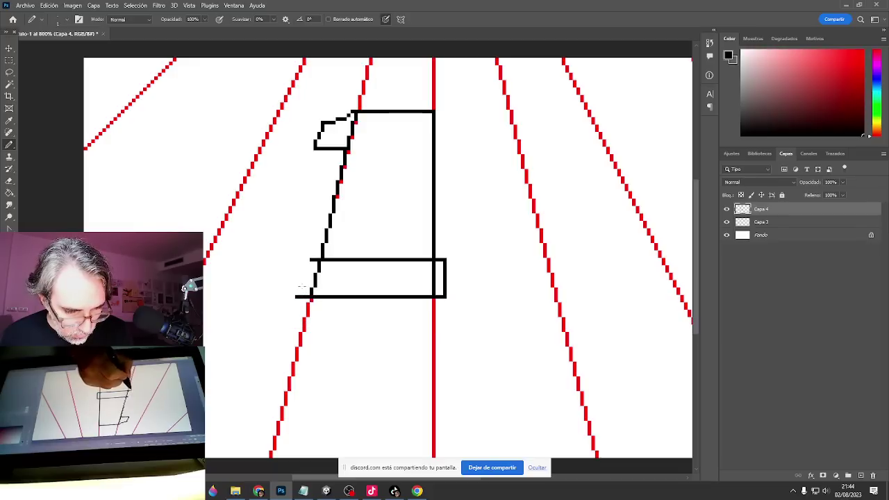
pyautogui.keyDown('shift'); pyautogui.click(312, 260); pyautogui.keyUp('shift')
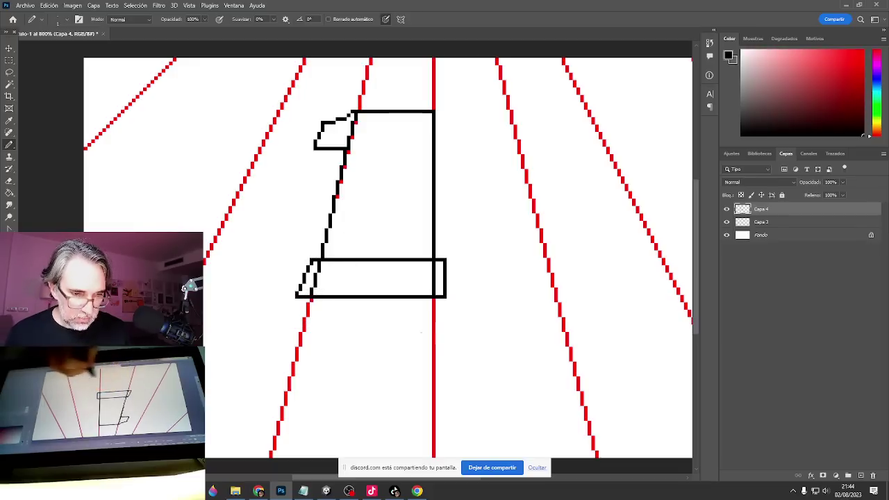
# Fill every enclosed section of the outlined object with black using the Paint Bucket with Contiguous (Contiguo) enabled.
pyautogui.press('g')
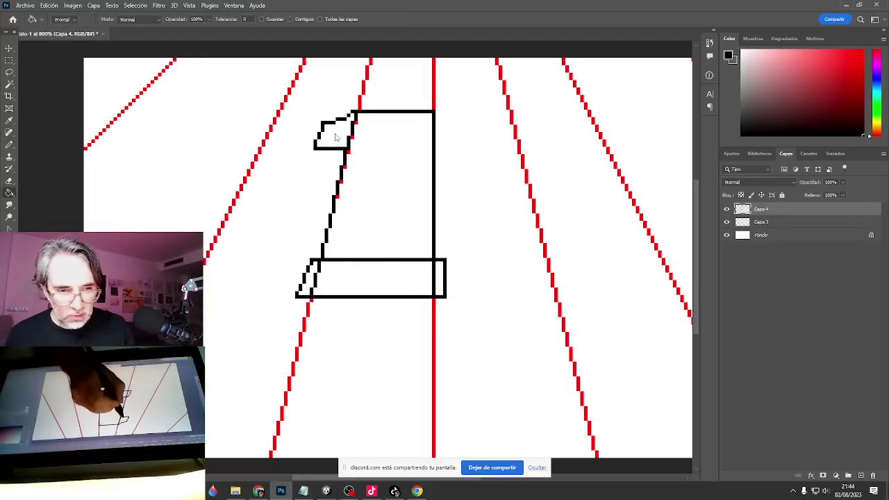
pyautogui.click(391, 167)
pyautogui.hotkey('ctrl', 'z')
pyautogui.click(291, 20)
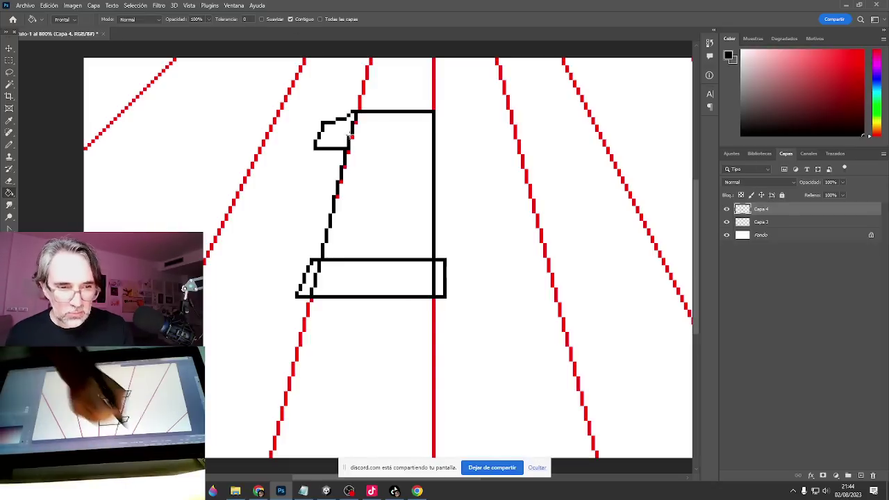
pyautogui.click(340, 136)
pyautogui.click(391, 157)
pyautogui.click(393, 280)
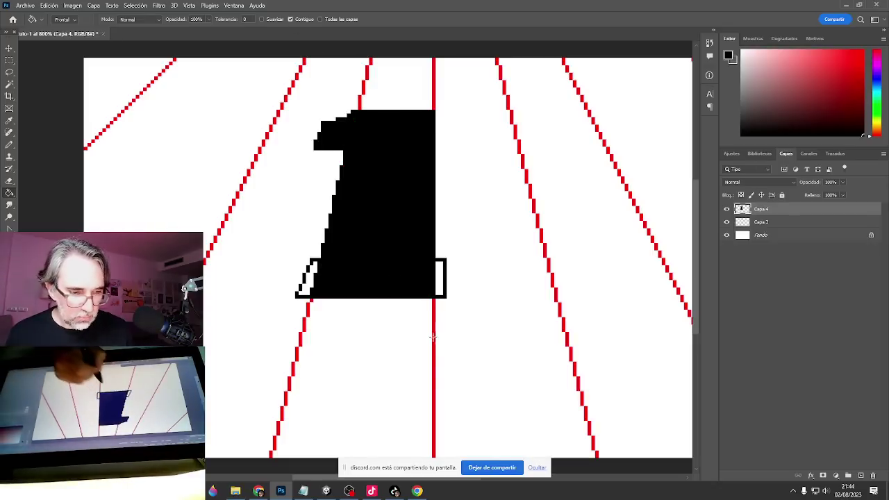
pyautogui.click(439, 282)
pyautogui.click(309, 285)
pyautogui.keyDown('ctrl'); pyautogui.keyDown('alt'); pyautogui.click(455, 299); pyautogui.keyUp('alt'); pyautogui.keyUp('ctrl')
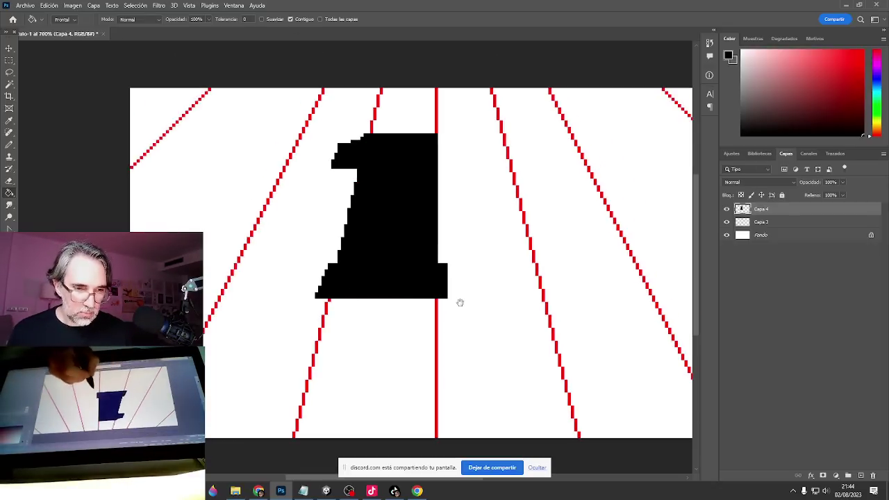
# Try to outline a black trapezoid between the filled shape and the steep diagonal on its right with the Pencil.
pyautogui.press('b')
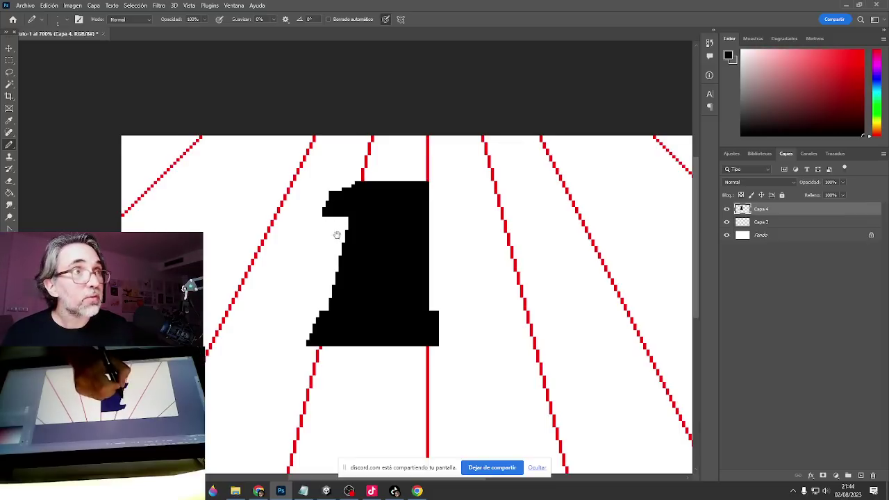
pyautogui.moveTo(338, 234); pyautogui.dragTo(354, 211)
pyautogui.keyDown('alt'); pyautogui.click(356, 181); pyautogui.keyUp('alt')
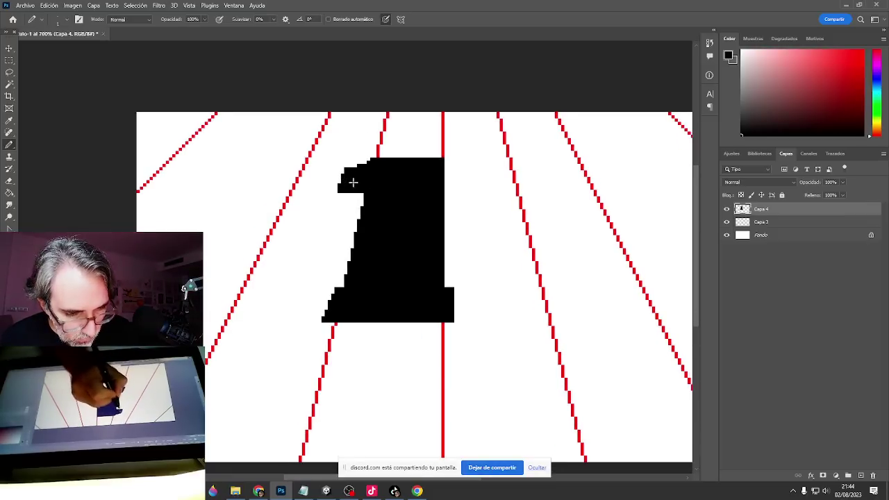
pyautogui.moveTo(511, 319)
pyautogui.mouseDown()
pyautogui.moveTo(404, 326)
pyautogui.moveTo(352, 273)
pyautogui.mouseUp()
pyautogui.moveTo(353, 323)
pyautogui.mouseDown()
pyautogui.moveTo(364, 170)
pyautogui.moveTo(354, 164)
pyautogui.moveTo(403, 167)
pyautogui.mouseUp()
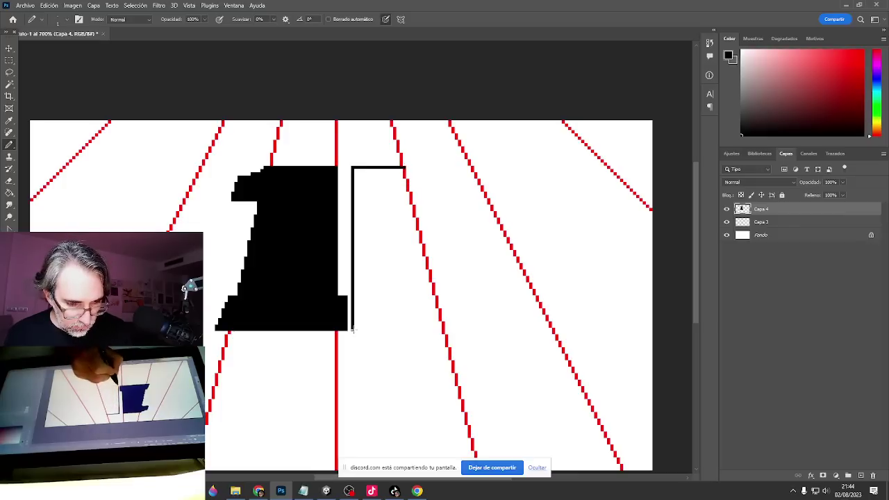
pyautogui.moveTo(353, 328); pyautogui.dragTo(444, 330)
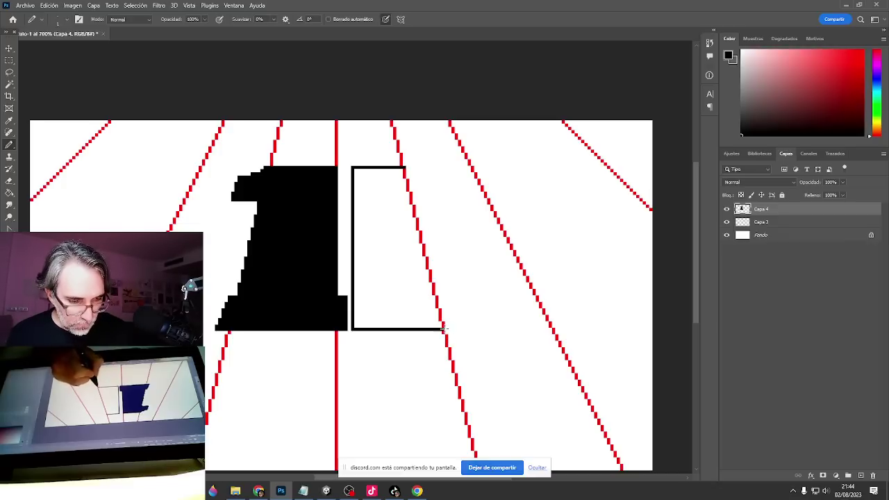
pyautogui.keyDown('shift'); pyautogui.click(404, 169); pyautogui.keyUp('shift')
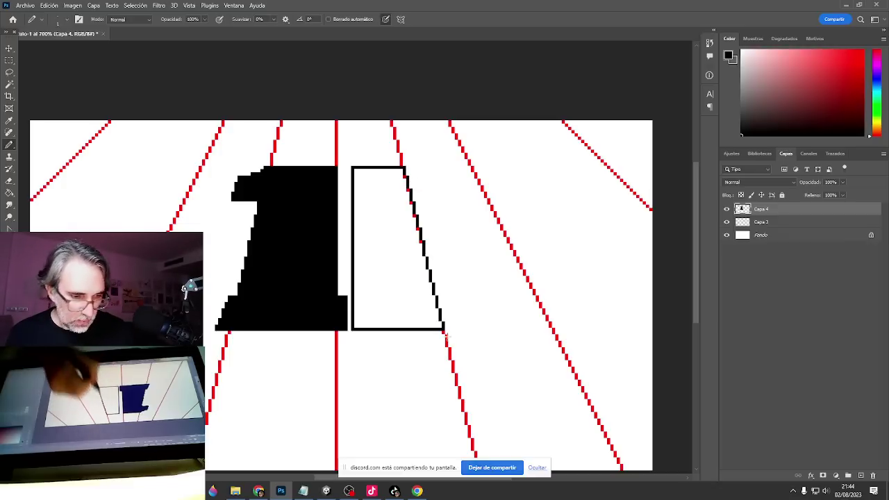
pyautogui.moveTo(466, 329); pyautogui.dragTo(439, 316)
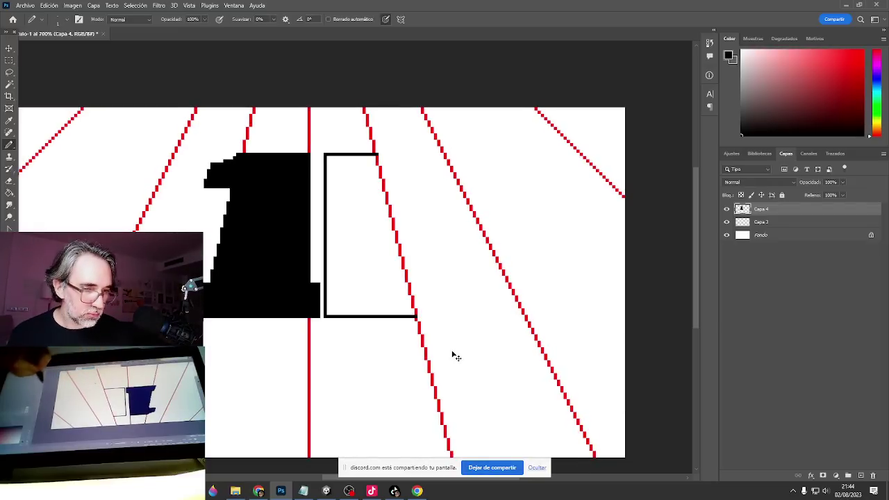
# Undo all strokes of the trapezoid outline beside the filled shape.
pyautogui.hotkey('ctrl', 'z')
pyautogui.hotkey('ctrl', 'z')
pyautogui.hotkey('ctrl', 'z')
pyautogui.hotkey('ctrl', 'z')
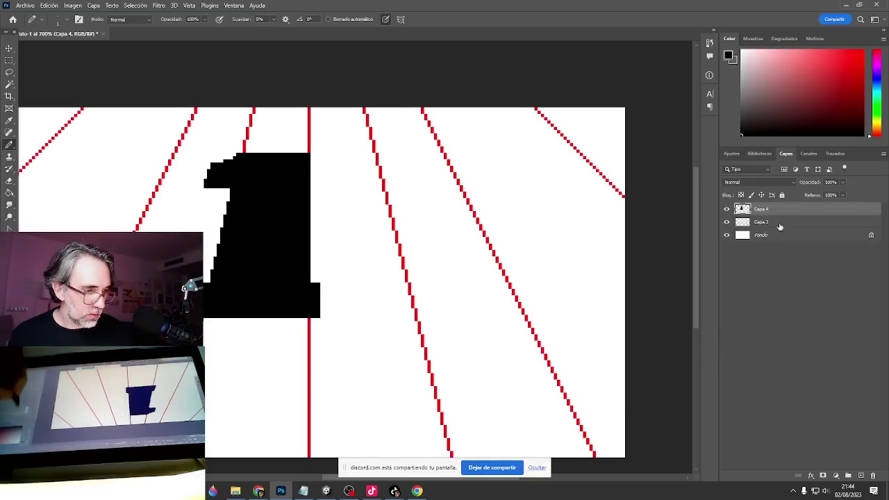
# On guide layer Capa 3, draw a red diagonal midway between the vertical guide and the first diagonal on its right.
pyautogui.click(764, 222)
pyautogui.keyDown('alt'); pyautogui.click(365, 112); pyautogui.keyUp('alt')
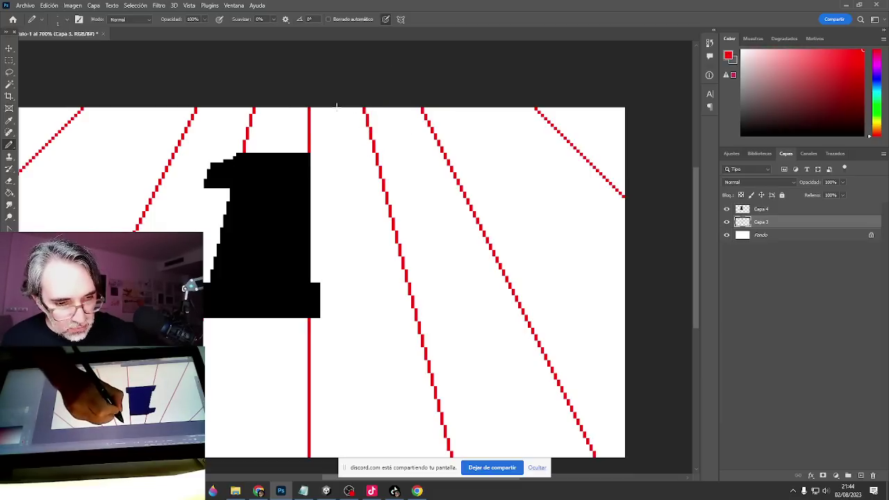
pyautogui.scroll(-3, 425, 363)
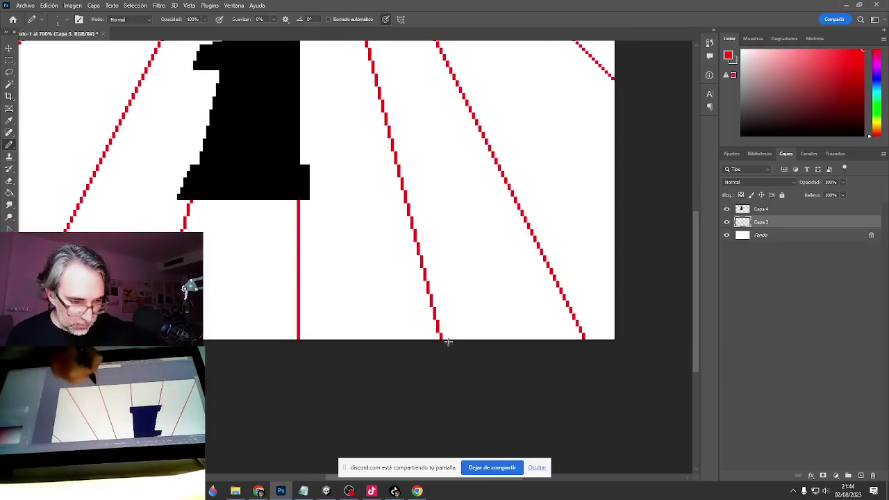
pyautogui.moveTo(389, 335)
pyautogui.mouseDown()
pyautogui.moveTo(385, 433)
pyautogui.moveTo(376, 409)
pyautogui.mouseUp()
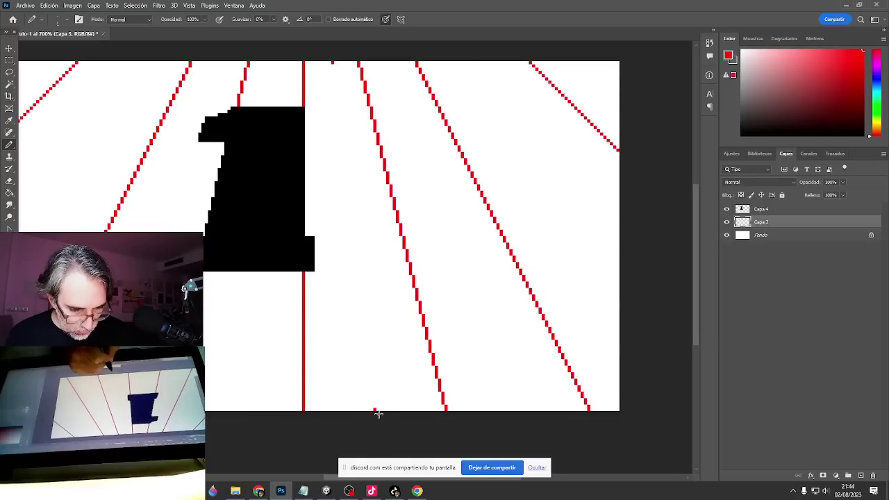
pyautogui.keyDown('shift'); pyautogui.click(333, 60); pyautogui.keyUp('shift')
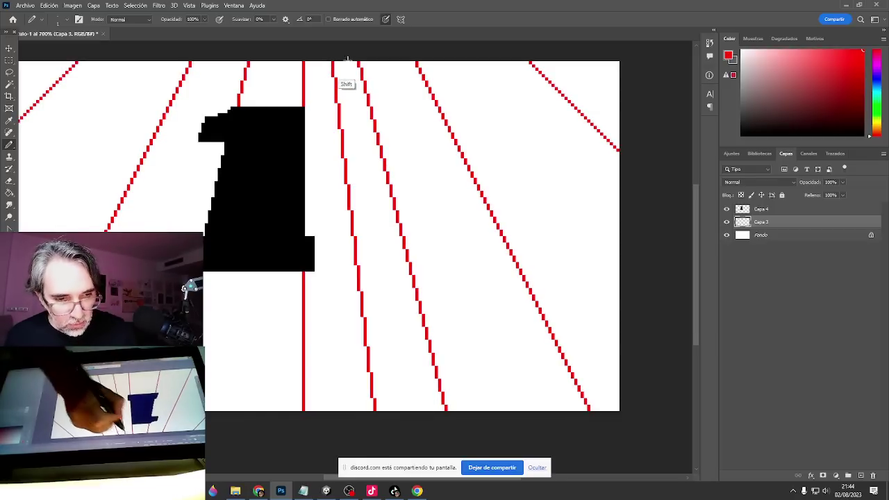
# Add two red diagonals centred in the next two gaps between the right-hand guides, the outer one ending at the canvas's right edge.
pyautogui.click(391, 62)
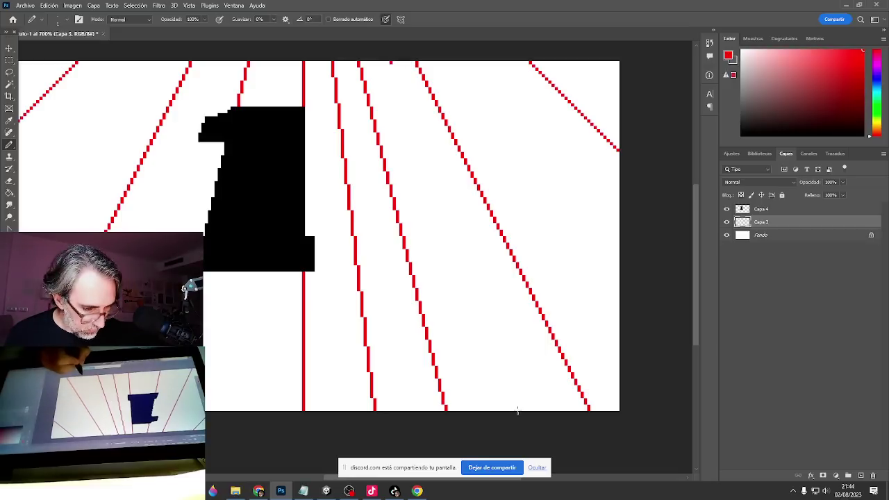
pyautogui.keyDown('shift'); pyautogui.click(391, 62); pyautogui.keyUp('shift')
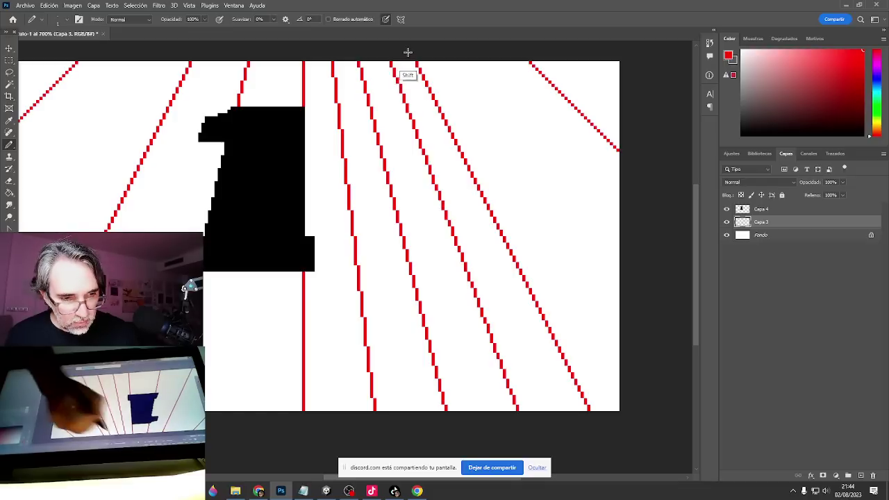
pyautogui.click(475, 62)
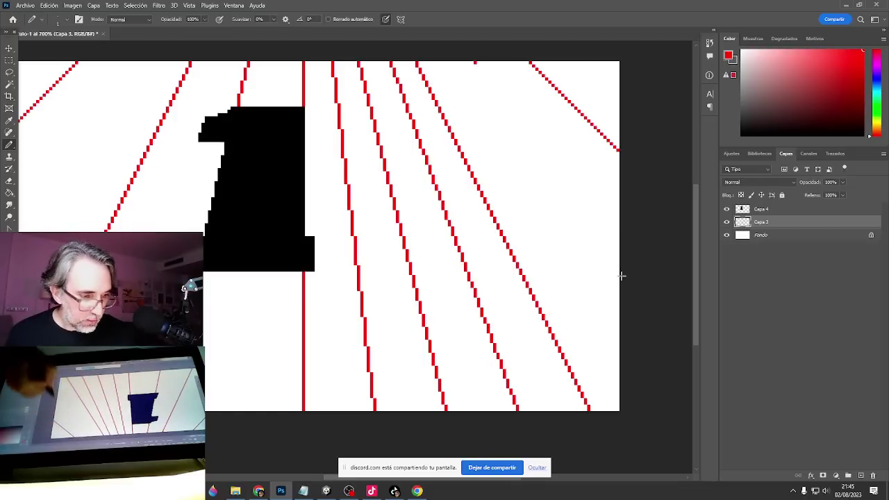
pyautogui.keyDown('shift'); pyautogui.click(619, 296); pyautogui.keyUp('shift')
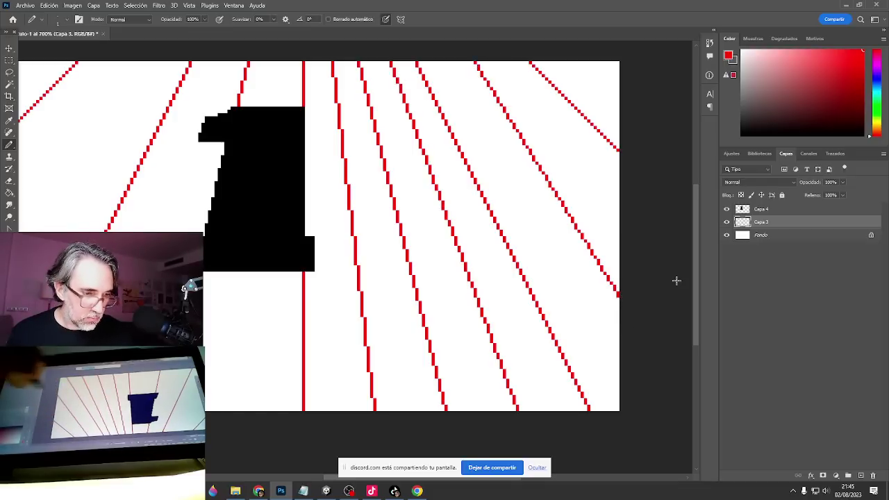
# Try to draw a red horizontal line along the black shape's lower edge on layer Capa 4.
pyautogui.click(776, 210)
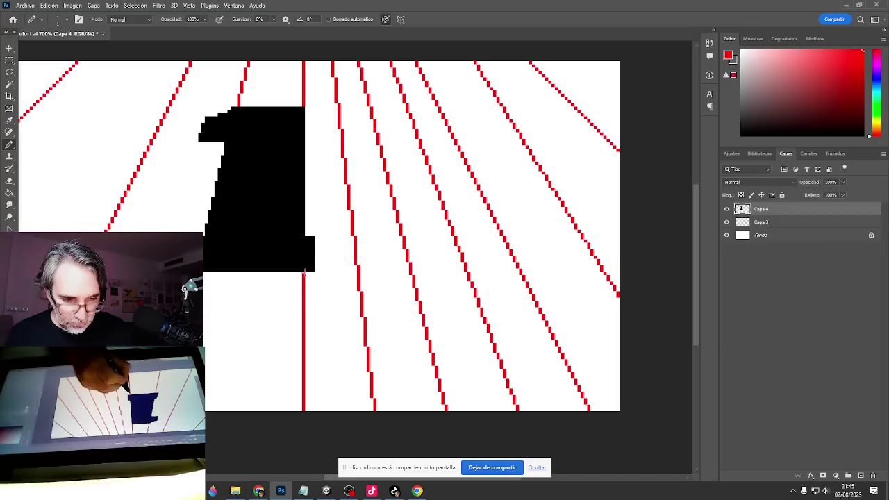
pyautogui.moveTo(305, 272)
pyautogui.mouseDown()
pyautogui.moveTo(513, 302)
pyautogui.moveTo(619, 305)
pyautogui.mouseUp()
pyautogui.hotkey('ctrl', 'z')
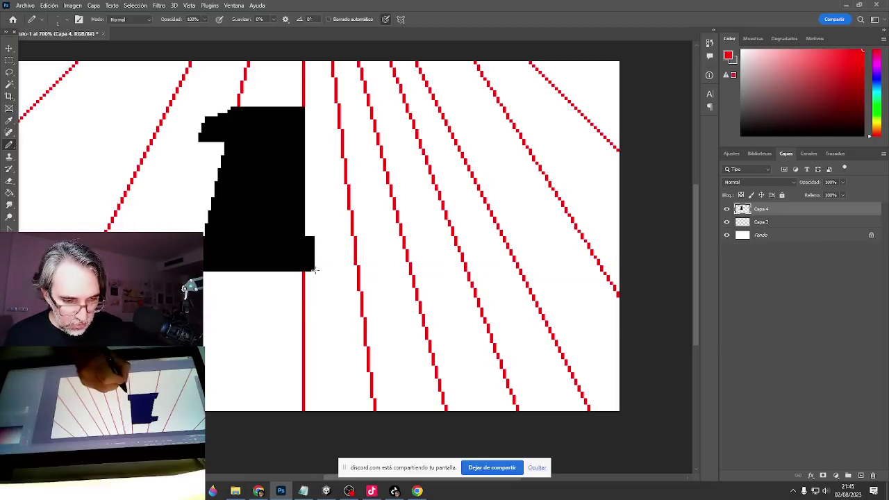
pyautogui.moveTo(315, 270)
pyautogui.mouseDown()
pyautogui.moveTo(449, 298)
pyautogui.moveTo(198, 297)
pyautogui.mouseUp()
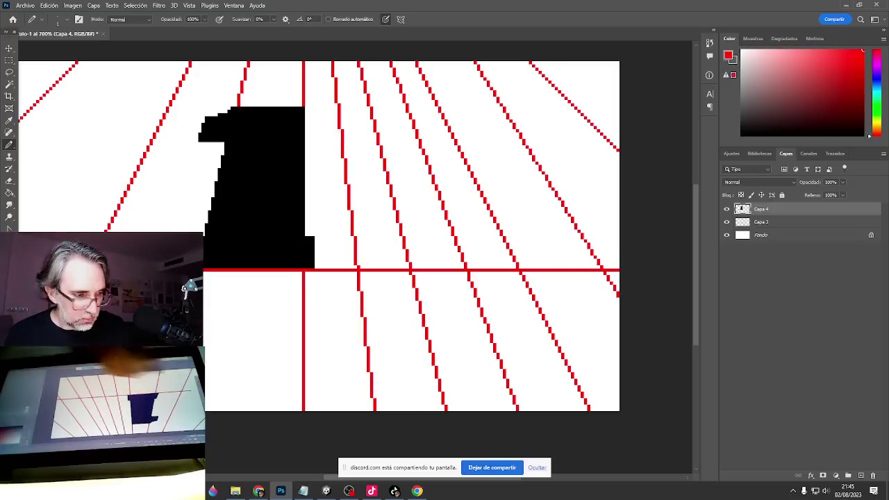
pyautogui.hotkey('ctrl', 'z')
# Add a layer above Capa 3 and draw red horizontal guides level with the shape's lower edge, the base band's upper edge and the protrusion's underside.
pyautogui.click(786, 223)
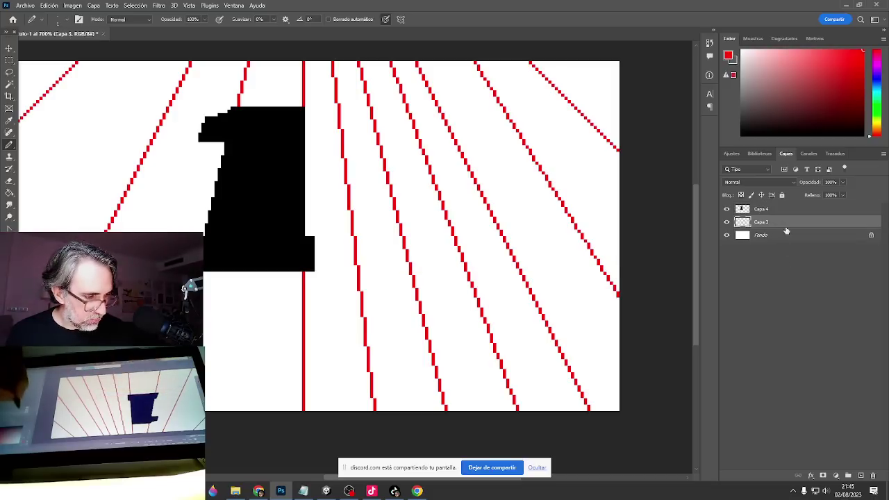
pyautogui.click(728, 209)
pyautogui.click(727, 210)
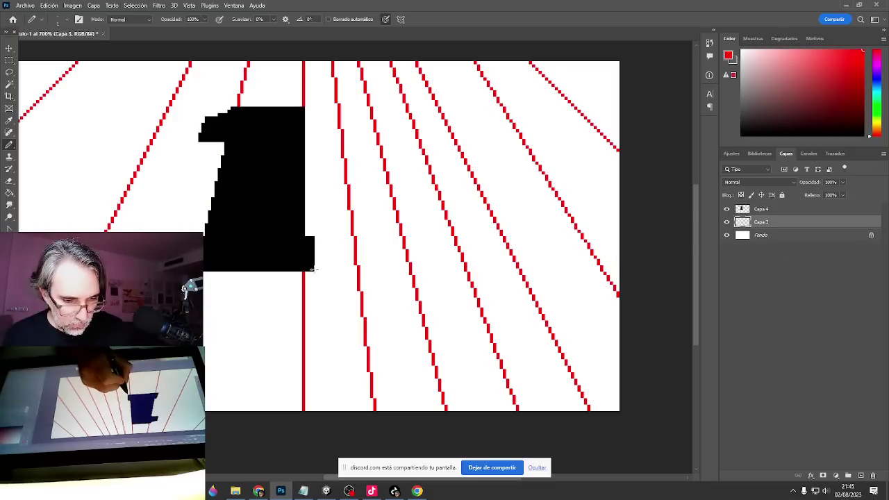
pyautogui.click(860, 475)
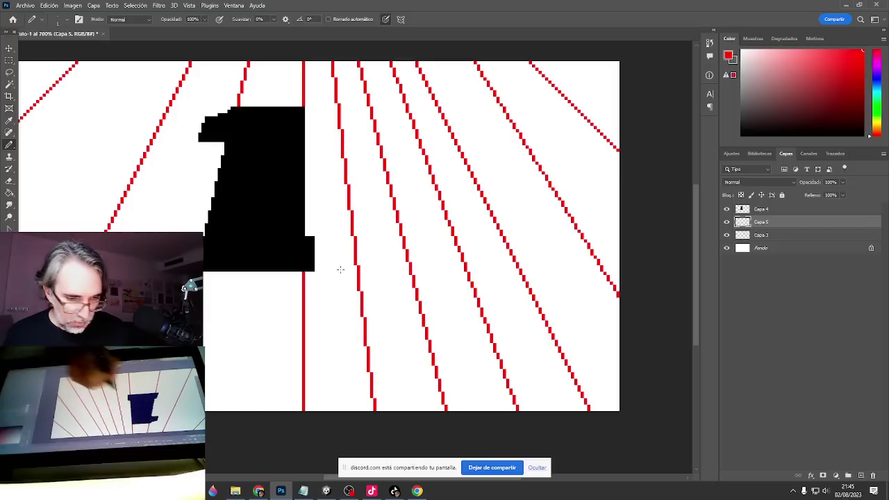
pyautogui.moveTo(310, 270); pyautogui.dragTo(667, 306)
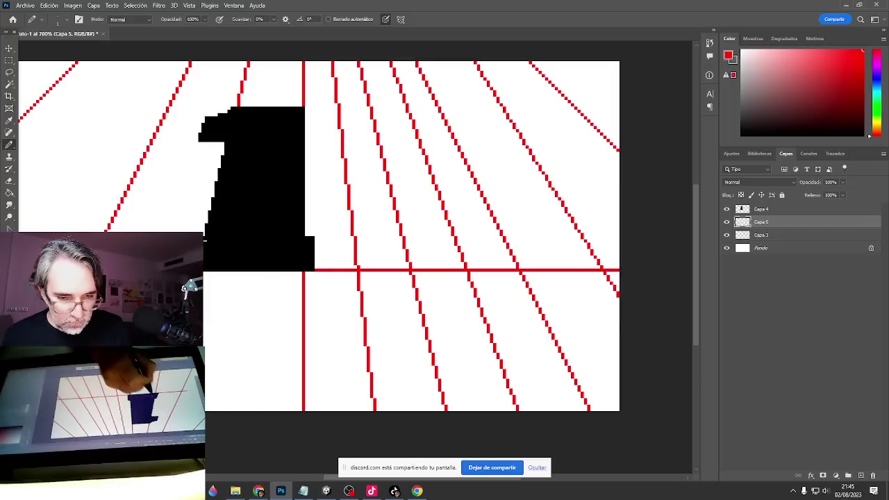
pyautogui.moveTo(314, 238); pyautogui.dragTo(615, 238)
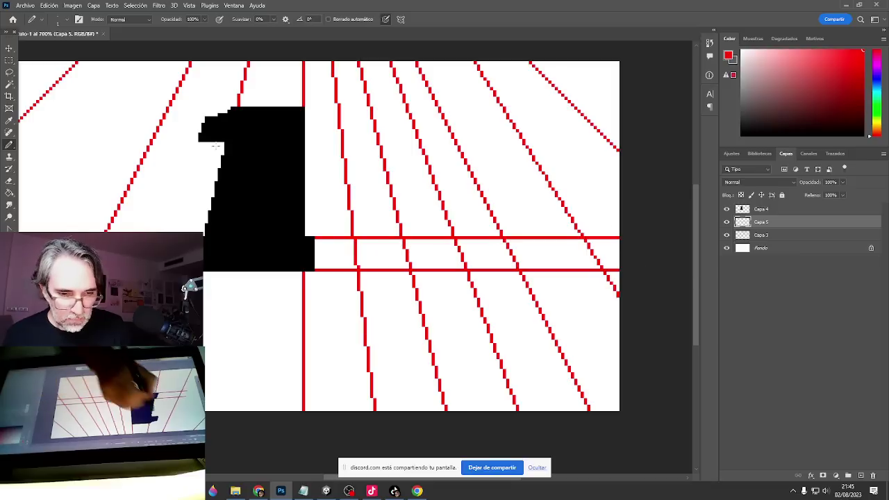
pyautogui.moveTo(229, 144)
pyautogui.mouseDown()
pyautogui.moveTo(129, 149)
pyautogui.moveTo(463, 165)
pyautogui.moveTo(675, 153)
pyautogui.mouseUp()
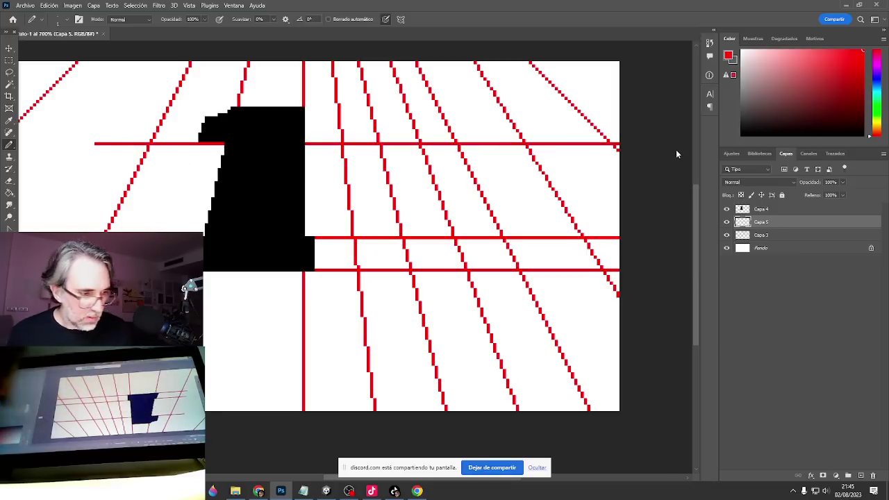
# On layer Capa 4, outline a narrow black trapezoid beside the filled shape, following the first right diagonal between the upper and lowest horizontal guides.
pyautogui.click(762, 208)
pyautogui.scroll(1, 364, 206)
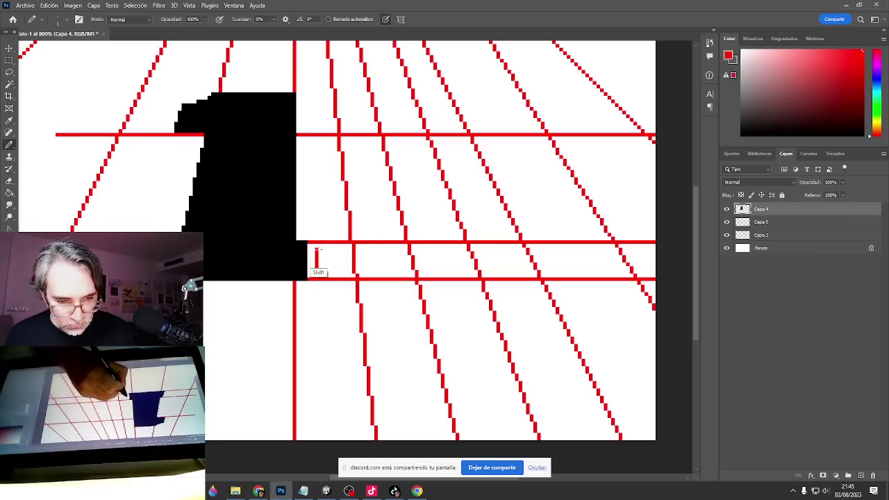
pyautogui.keyDown('alt'); pyautogui.click(304, 259); pyautogui.keyUp('alt')
pyautogui.moveTo(313, 279)
pyautogui.mouseDown()
pyautogui.moveTo(325, 159)
pyautogui.moveTo(315, 135)
pyautogui.moveTo(339, 135)
pyautogui.mouseUp()
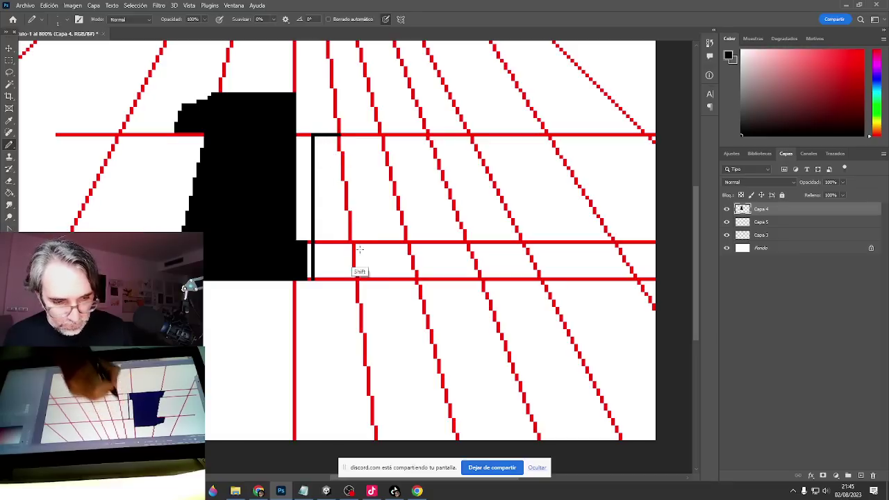
pyautogui.keyDown('shift'); pyautogui.click(356, 275); pyautogui.keyUp('shift')
pyautogui.moveTo(346, 280); pyautogui.dragTo(313, 279)
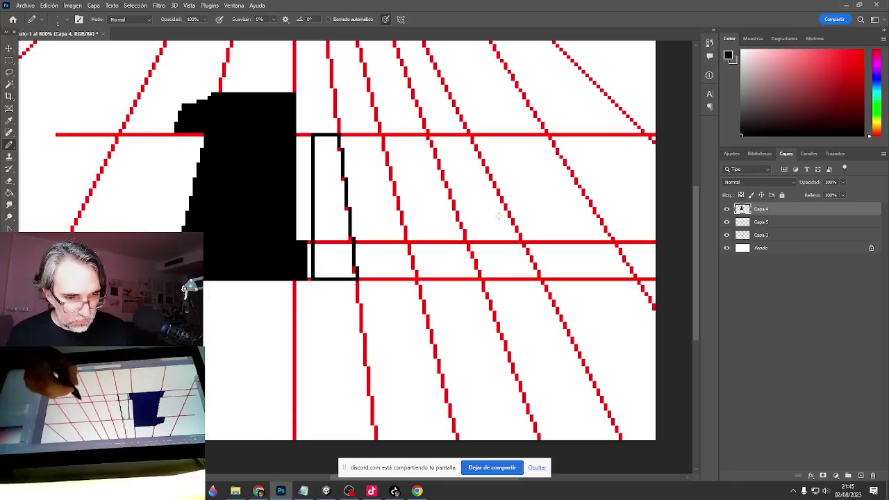
# Add a thin slanted black strip along the right side of the narrow trapezoid.
pyautogui.moveTo(428, 134); pyautogui.dragTo(473, 134)
pyautogui.hotkey('ctrl', 'z')
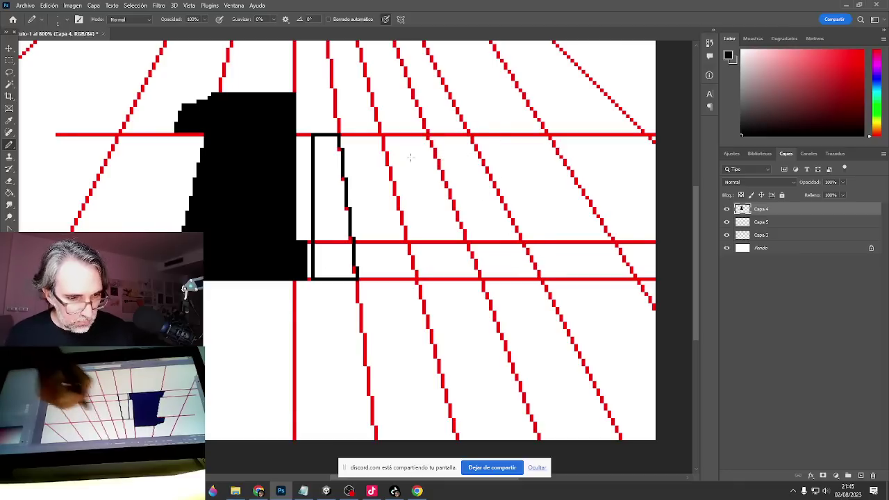
pyautogui.keyDown('shift'); pyautogui.click(369, 278); pyautogui.keyUp('shift')
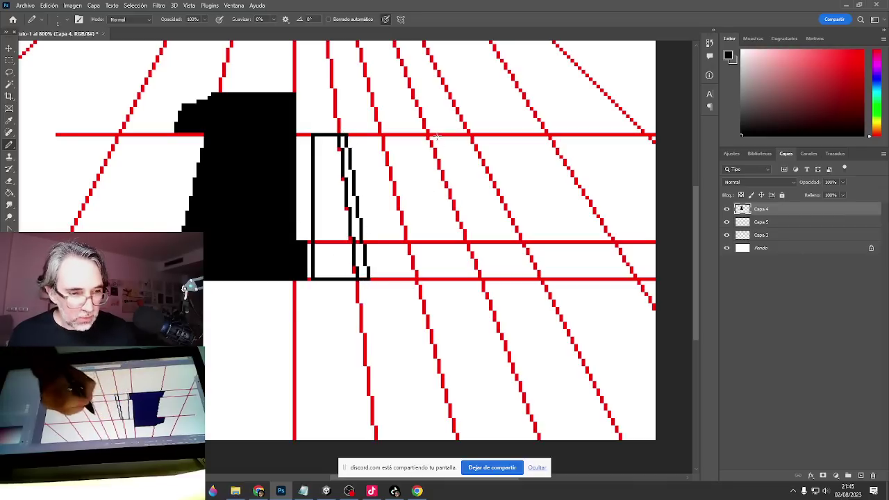
# Outline a slanted black bar between the third and fourth right diagonals, from the upper to the lowest horizontal guide.
pyautogui.moveTo(427, 135); pyautogui.dragTo(474, 134)
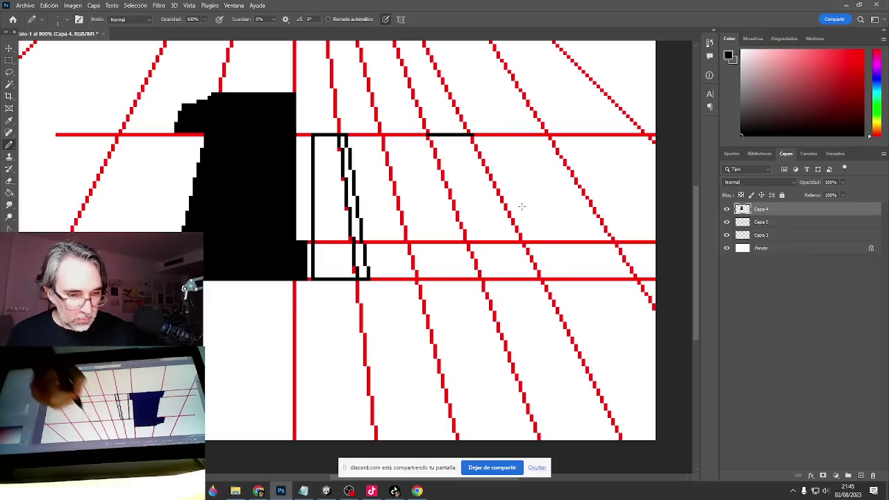
pyautogui.keyDown('shift'); pyautogui.click(542, 279); pyautogui.keyUp('shift')
pyautogui.moveTo(542, 279); pyautogui.dragTo(484, 280)
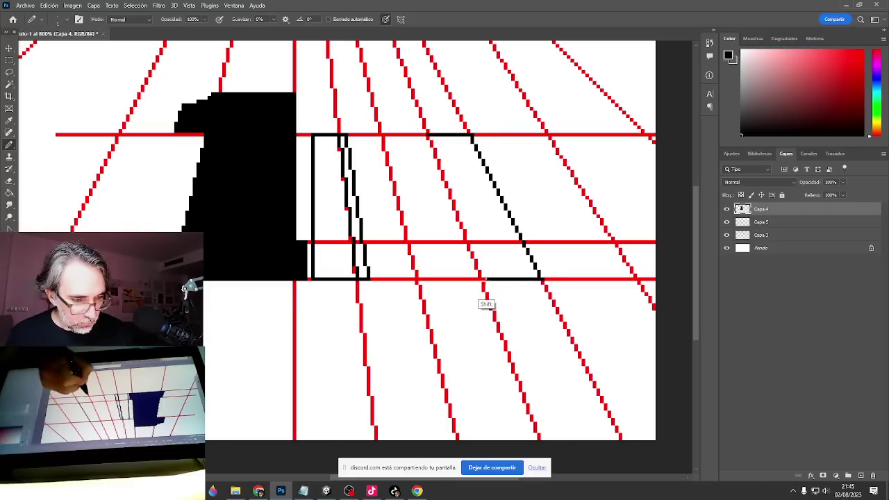
pyautogui.keyDown('shift'); pyautogui.click(427, 135); pyautogui.keyUp('shift')
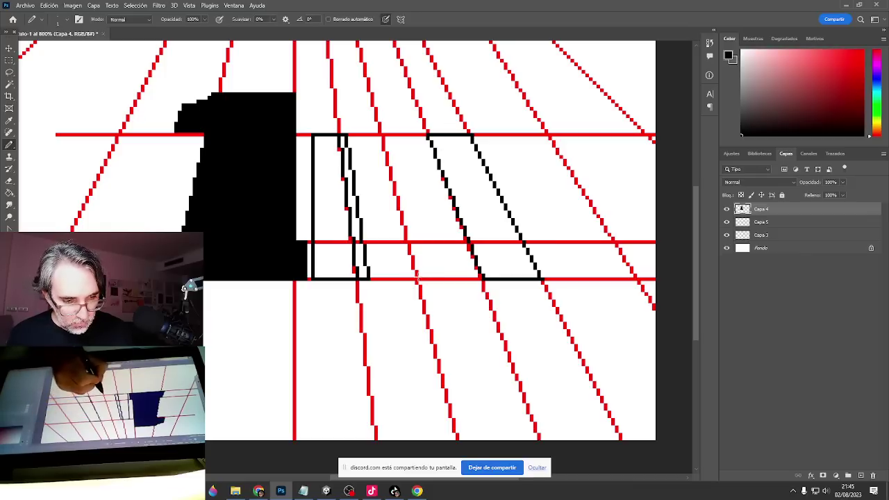
# On layer Capa 3, draw a red horizontal guide across the grid slightly below the upper horizontal guide.
pyautogui.click(764, 235)
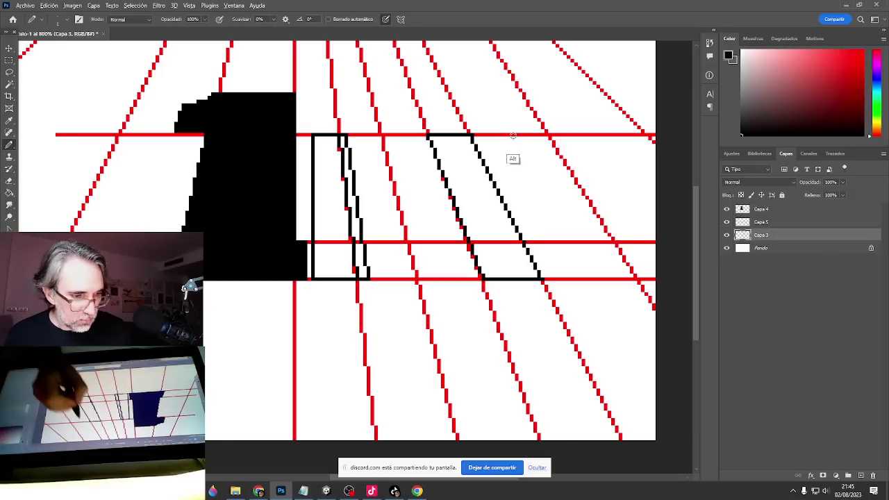
pyautogui.press('x')
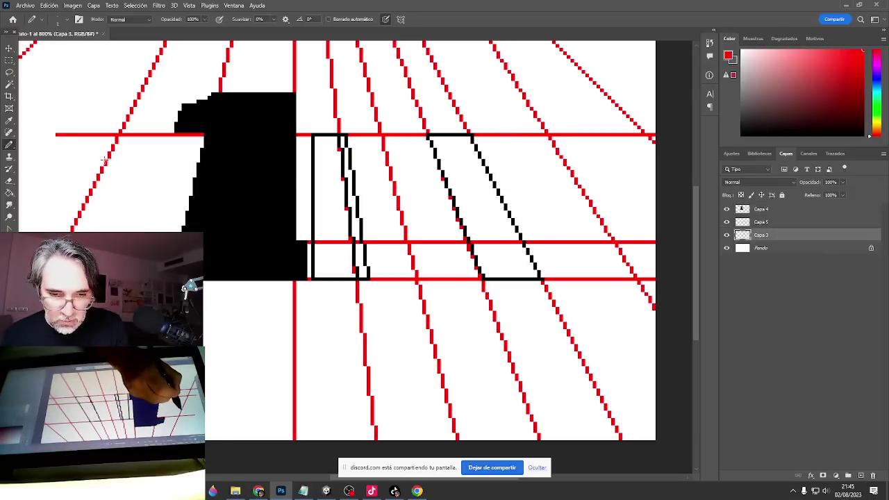
pyautogui.moveTo(107, 160); pyautogui.dragTo(262, 171)
pyautogui.keyDown('shift'); pyautogui.click(640, 161); pyautogui.keyUp('shift')
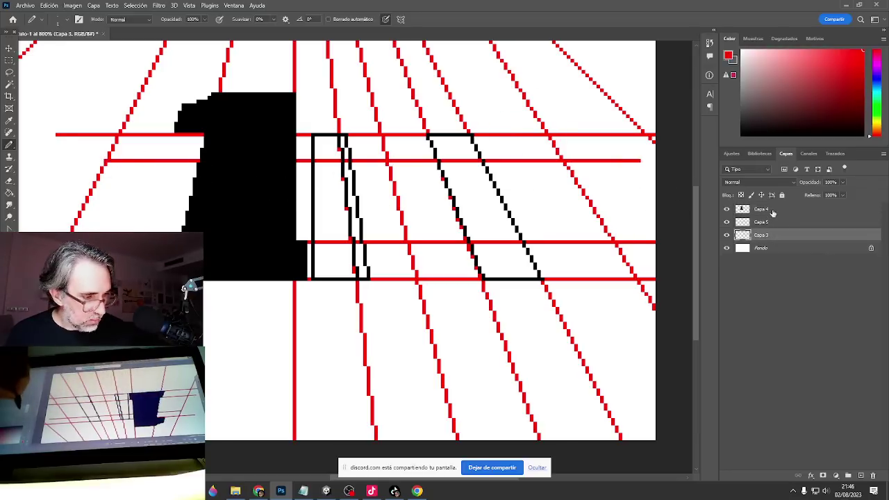
# On layer Capa 4, fill the narrow trapezoid, its adjoining slanted strip and the slanted bar with black using the Paint Bucket.
pyautogui.click(764, 209)
pyautogui.press('g')
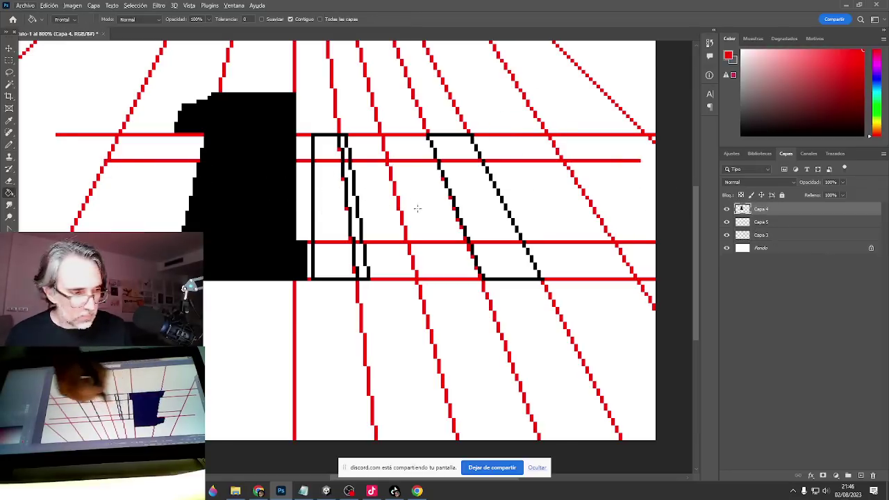
pyautogui.click(333, 197)
pyautogui.press('x')
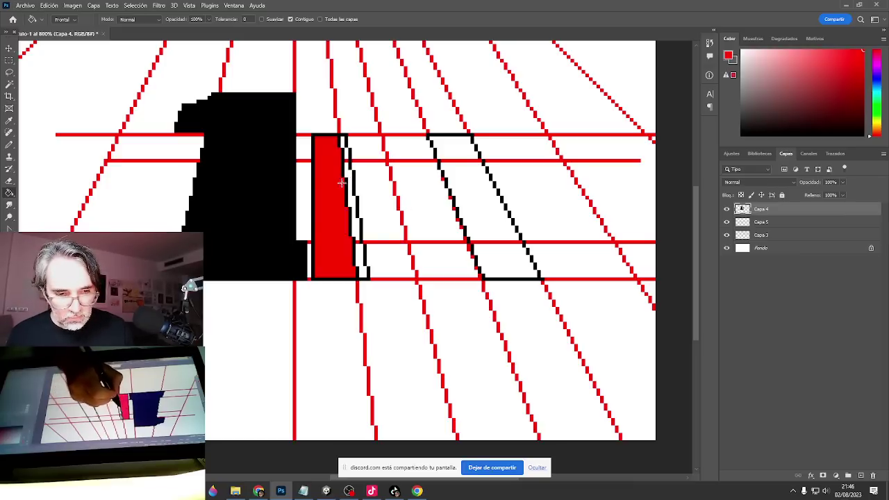
pyautogui.click(345, 195)
pyautogui.click(458, 187)
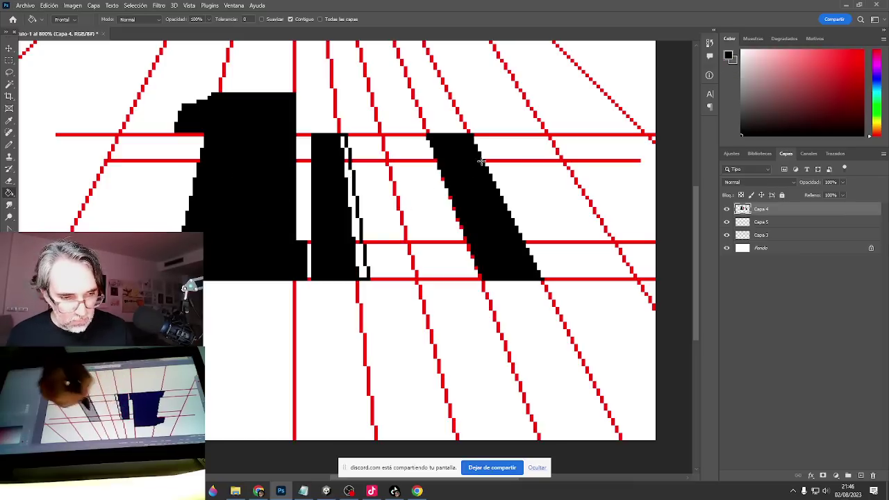
pyautogui.click(355, 209)
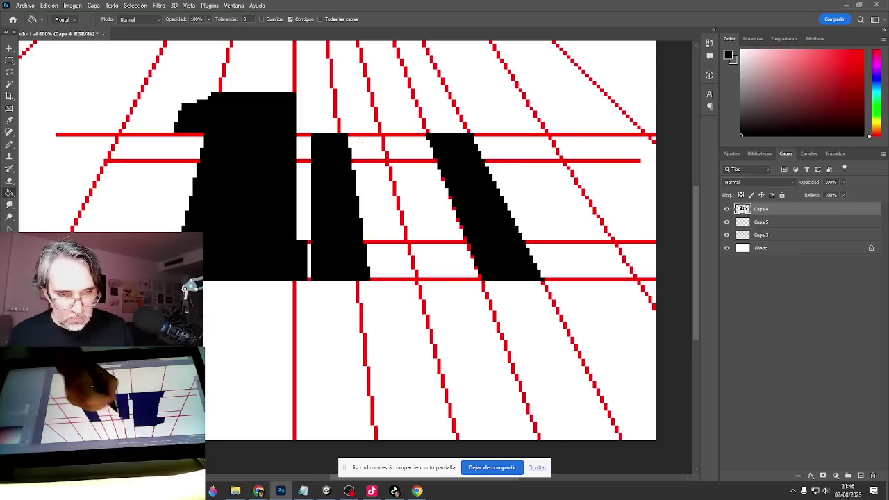
# Outline a V between the two black bars, reaching the lowest guide at the second right diagonal, and fill it black to form an M.
pyautogui.press('b')
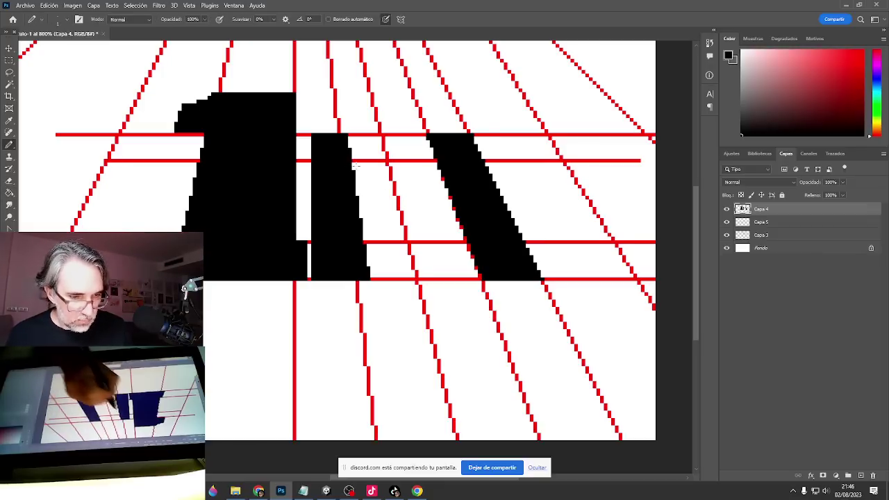
pyautogui.keyDown('shift'); pyautogui.click(417, 279); pyautogui.keyUp('shift')
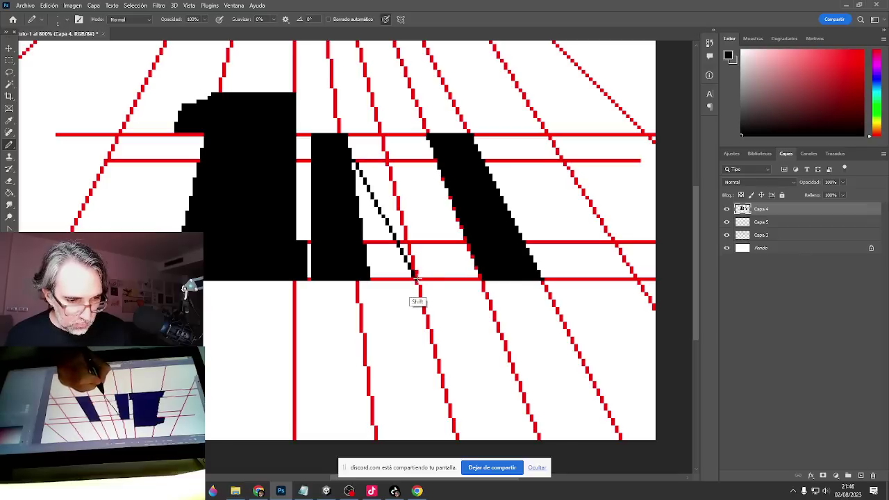
pyautogui.keyDown('shift'); pyautogui.click(436, 160); pyautogui.keyUp('shift')
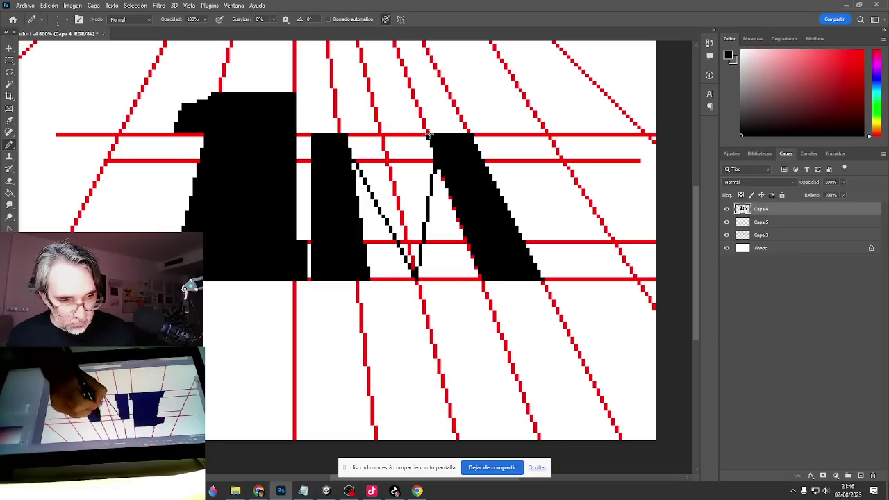
pyautogui.keyDown('shift'); pyautogui.click(408, 228); pyautogui.keyUp('shift')
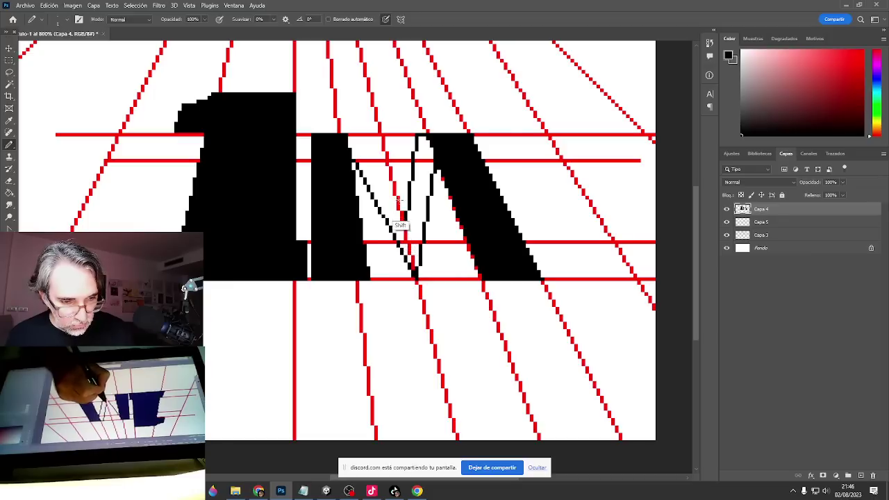
pyautogui.keyDown('shift'); pyautogui.click(360, 135); pyautogui.keyUp('shift')
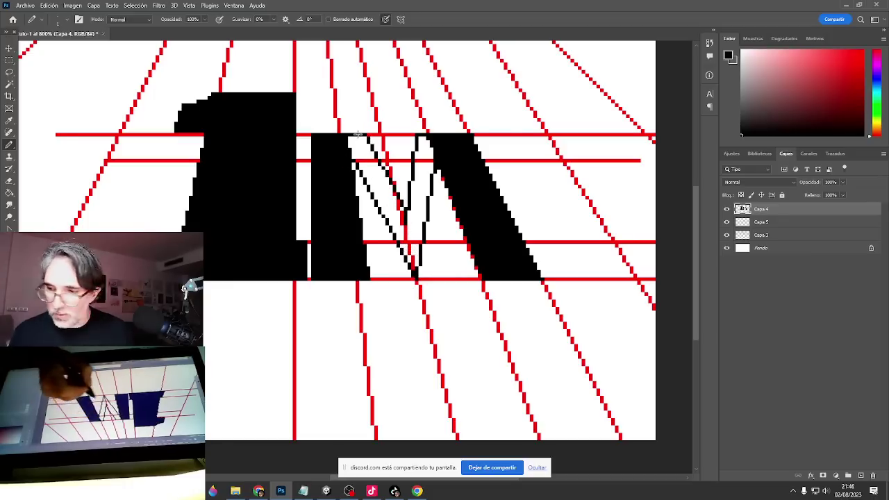
pyautogui.press('g')
pyautogui.click(395, 197)
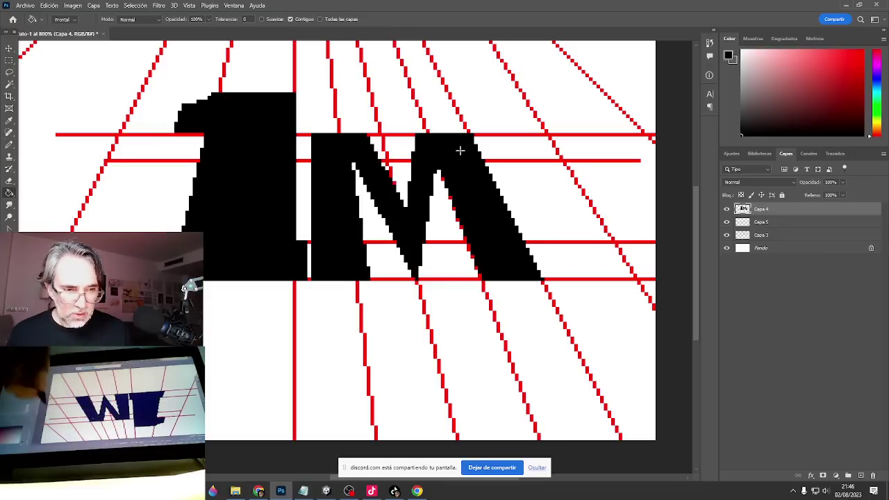
# Widen the M's central V with a flat base on the lowest guide and parallel edges on both sides, filling the gaps black.
pyautogui.press('b')
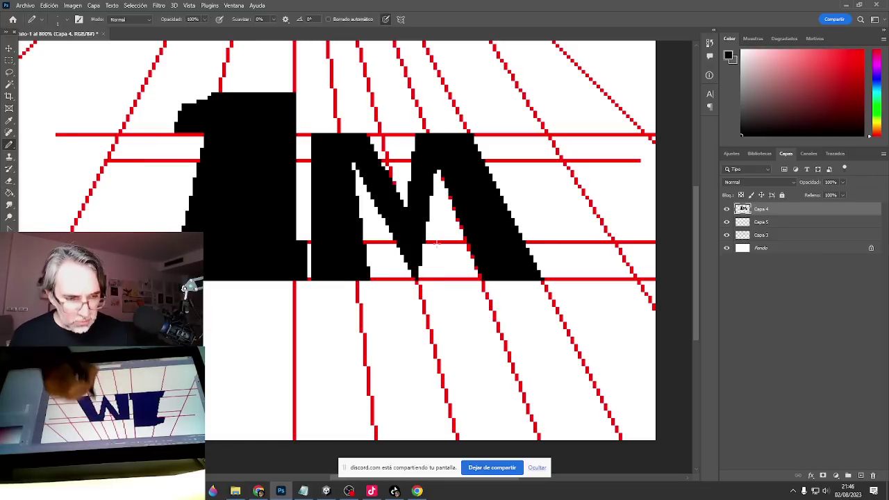
pyautogui.moveTo(415, 280)
pyautogui.mouseDown()
pyautogui.moveTo(425, 280)
pyautogui.moveTo(396, 281)
pyautogui.mouseUp()
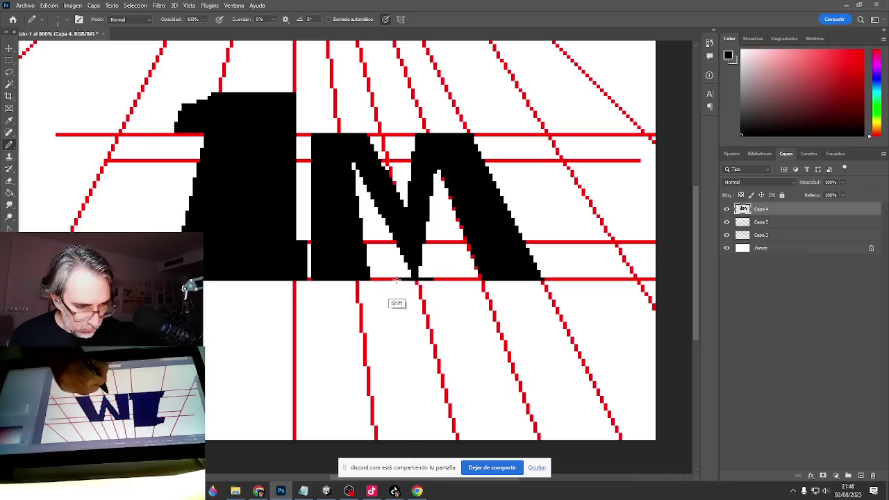
pyautogui.keyDown('shift'); pyautogui.click(445, 177); pyautogui.keyUp('shift')
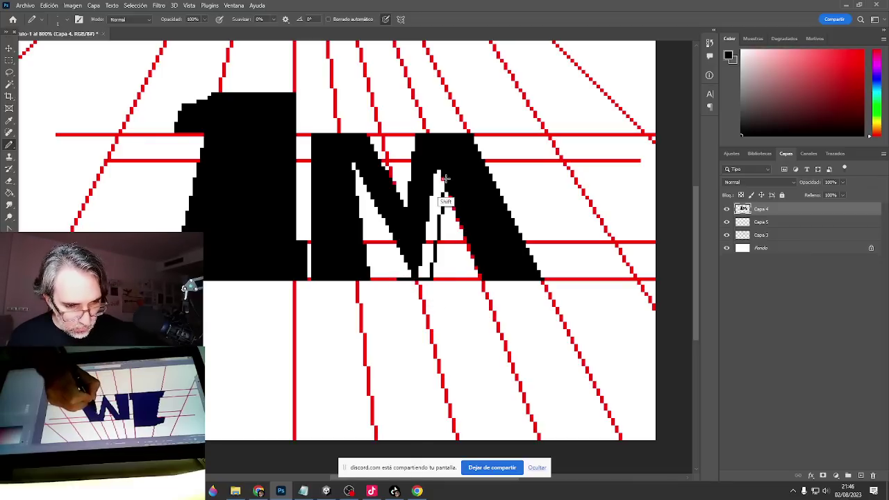
pyautogui.keyDown('shift'); pyautogui.click(357, 182); pyautogui.keyUp('shift')
pyautogui.press('g')
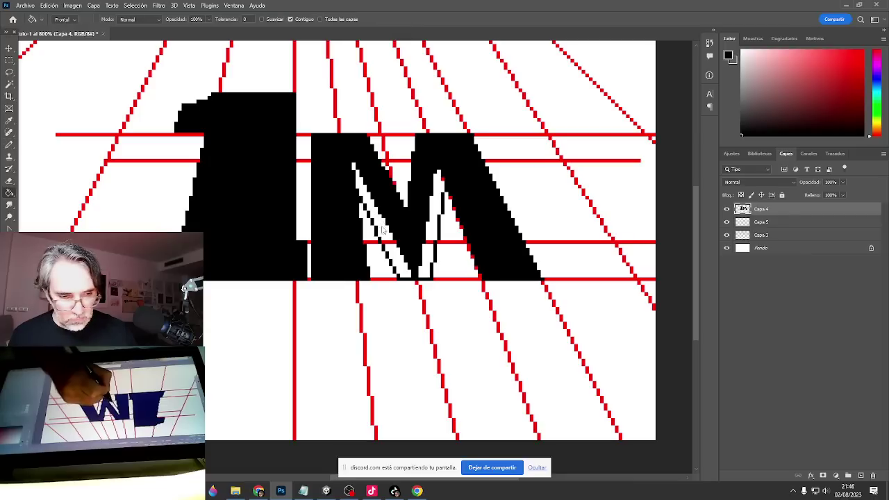
pyautogui.click(383, 230)
pyautogui.click(429, 225)
pyautogui.press('b')
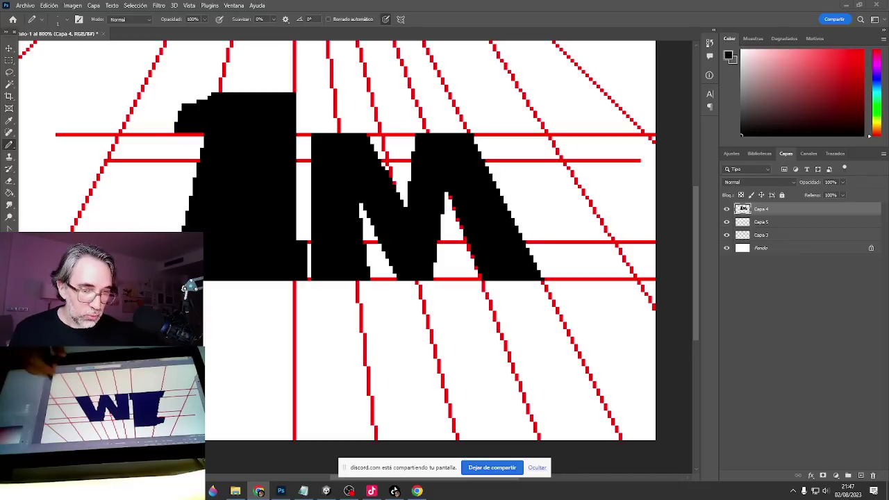
# Add a new layer above Capa 4.
pyautogui.moveTo(503, 290); pyautogui.dragTo(507, 354)
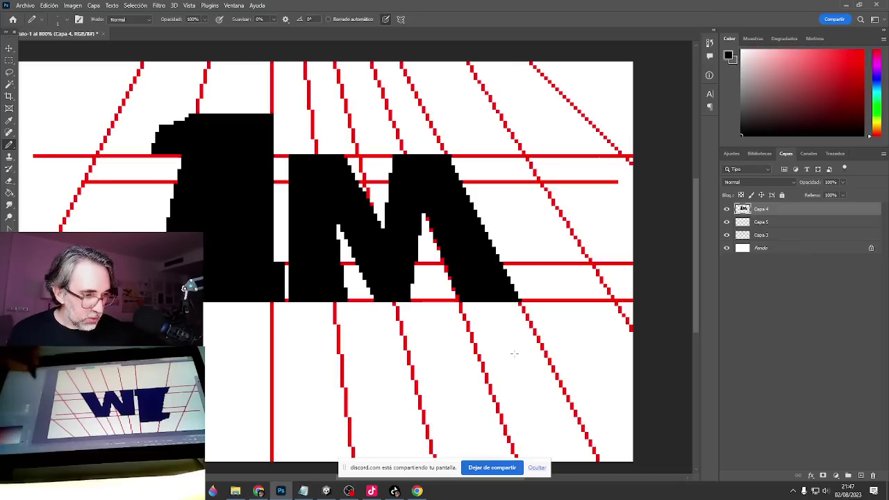
pyautogui.click(861, 476)
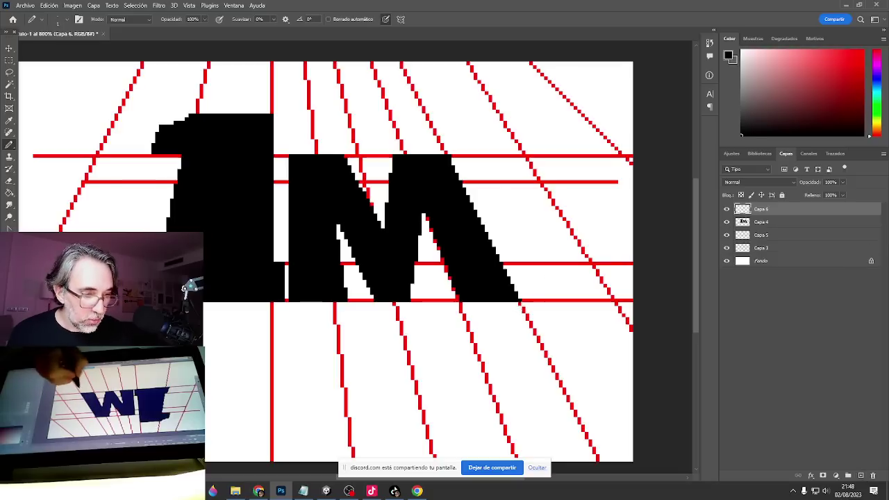
# Try to outline a black rectangle below the M's right leg on the new layer.
pyautogui.keyDown('shift'); pyautogui.click(519, 328); pyautogui.keyUp('shift')
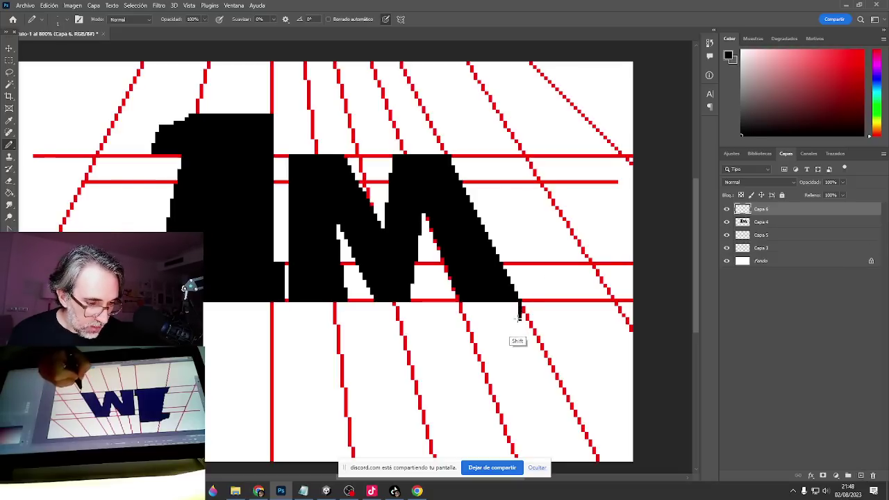
pyautogui.hotkey('ctrl', 'z')
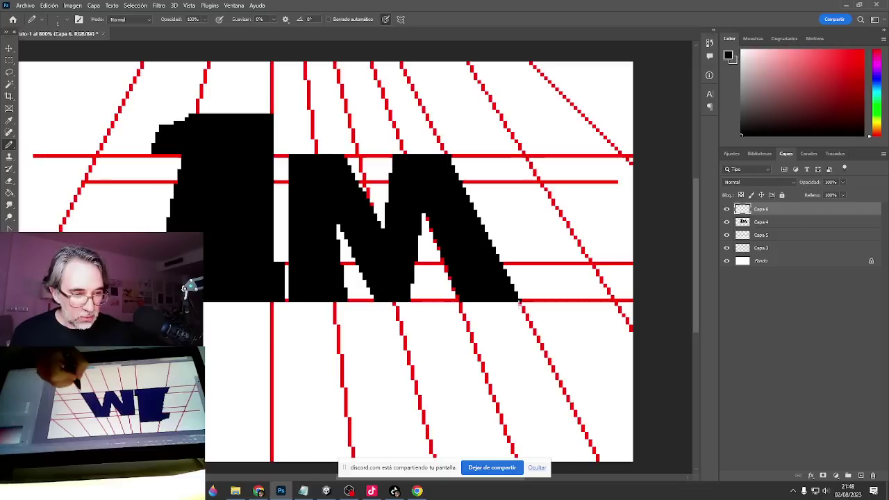
pyautogui.moveTo(519, 303)
pyautogui.mouseDown()
pyautogui.moveTo(518, 373)
pyautogui.moveTo(463, 375)
pyautogui.mouseUp()
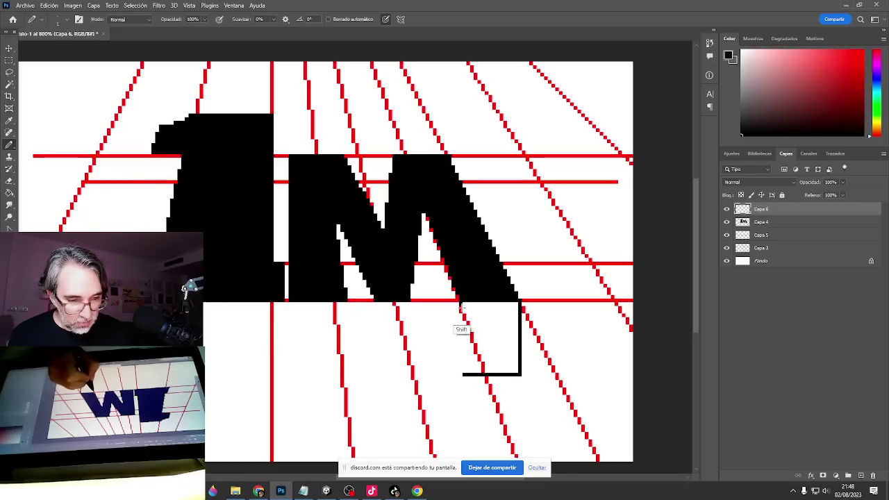
pyautogui.moveTo(460, 304); pyautogui.dragTo(460, 375)
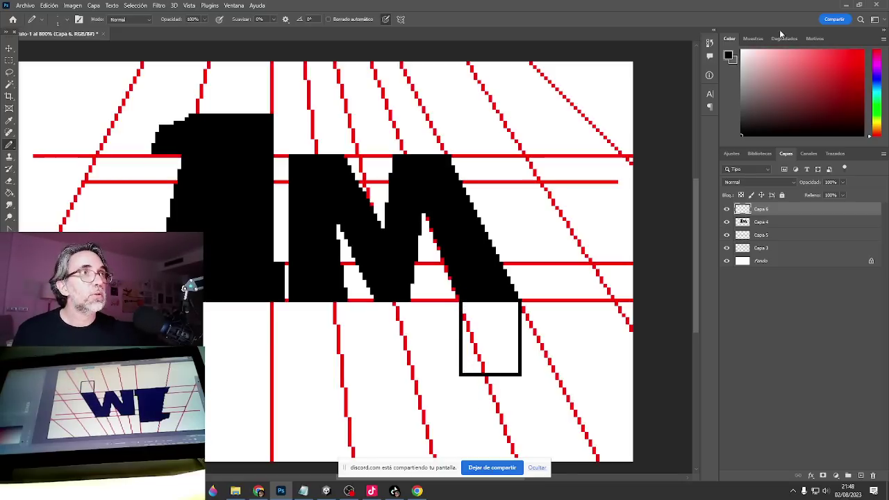
pyautogui.hotkey('ctrl', 'z')
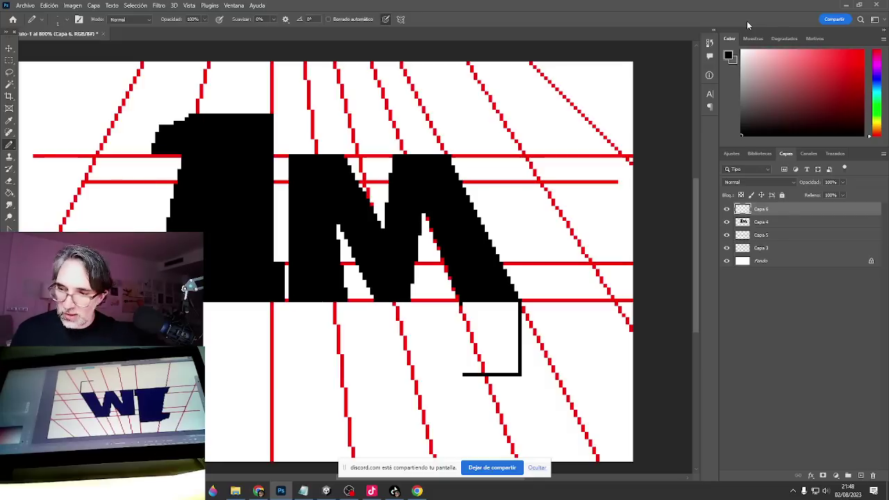
pyautogui.hotkey('ctrl', 'z')
pyautogui.hotkey('ctrl', 'z')
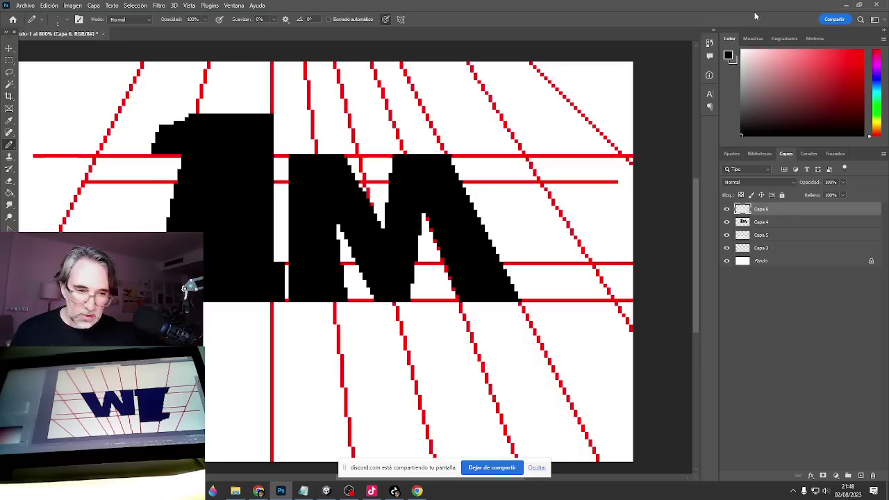
# Duplicate guide layer Capa 3 and flip the copy vertically.
pyautogui.keyDown('alt'); pyautogui.scroll(-4, 254, 360); pyautogui.keyUp('alt')
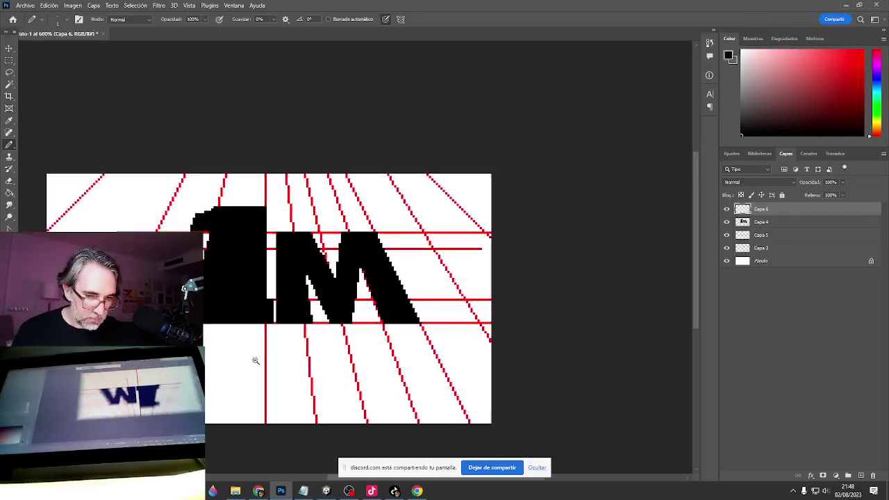
pyautogui.moveTo(349, 324); pyautogui.dragTo(383, 313)
pyautogui.click(768, 238)
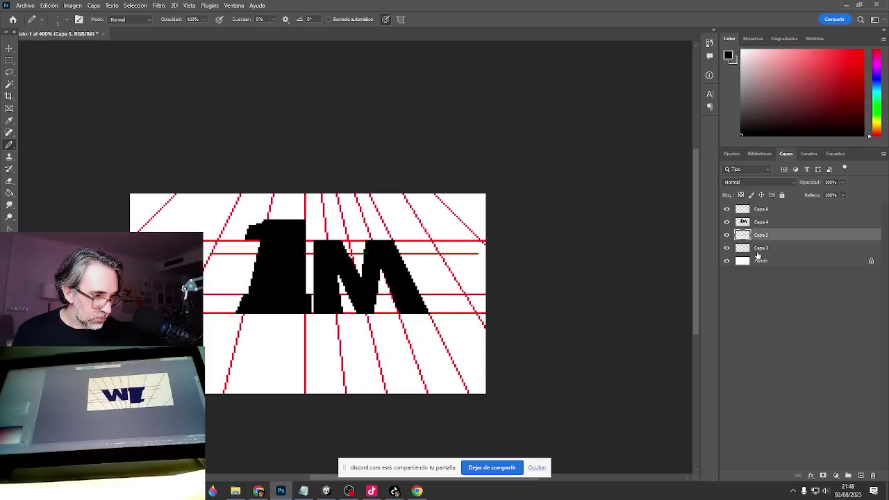
pyautogui.rightClick(761, 251)
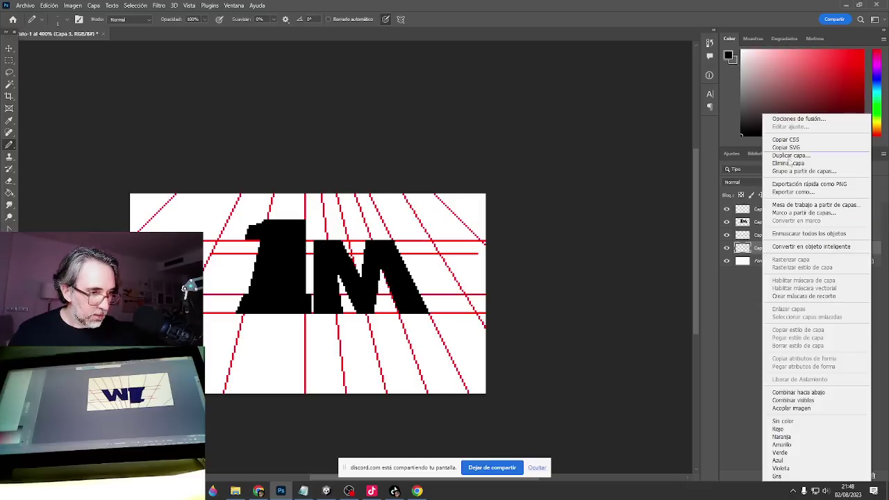
pyautogui.click(789, 155)
pyautogui.press('Return')
pyautogui.hotkey('ctrl', 't')
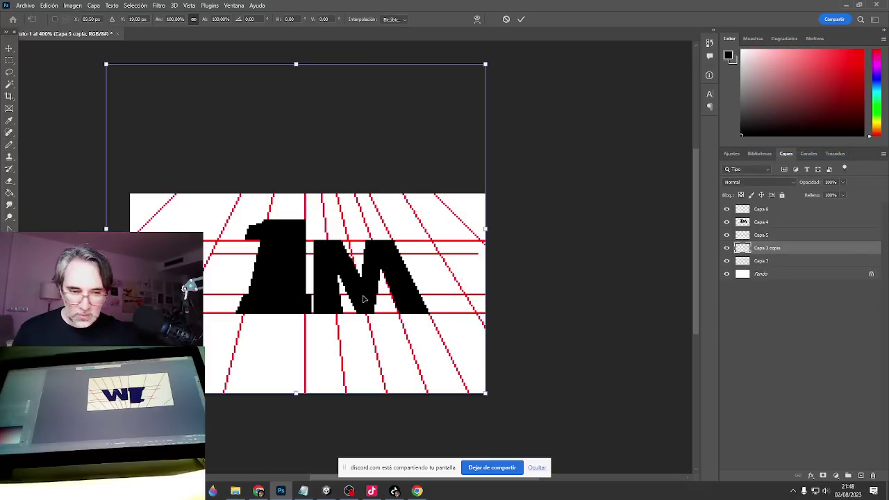
pyautogui.rightClick(358, 278)
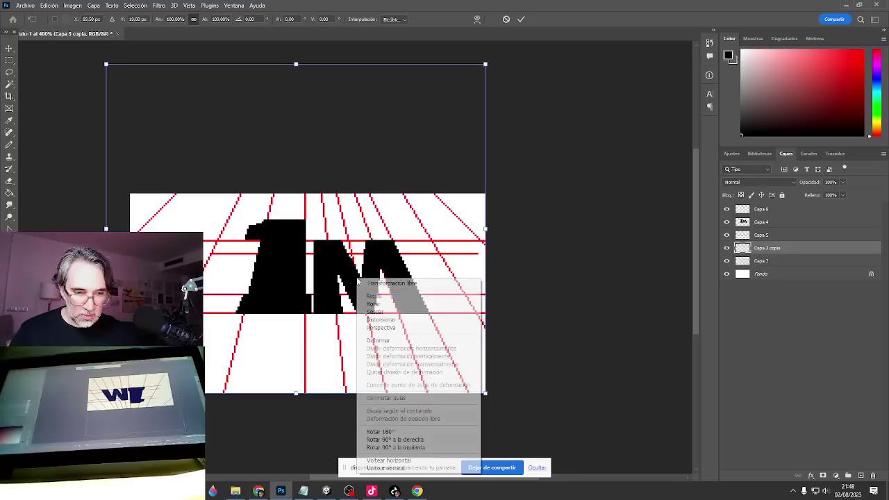
pyautogui.click(414, 470)
pyautogui.press('Return')
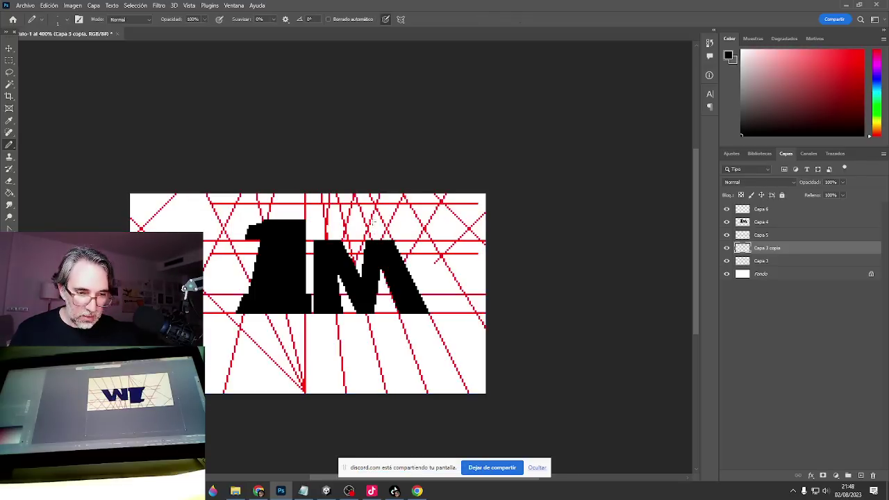
# Isolate the flipped guide copy by hiding Capa 3, 4, 5 and 6, and reposition its lines across the lower part of the canvas.
pyautogui.press('v')
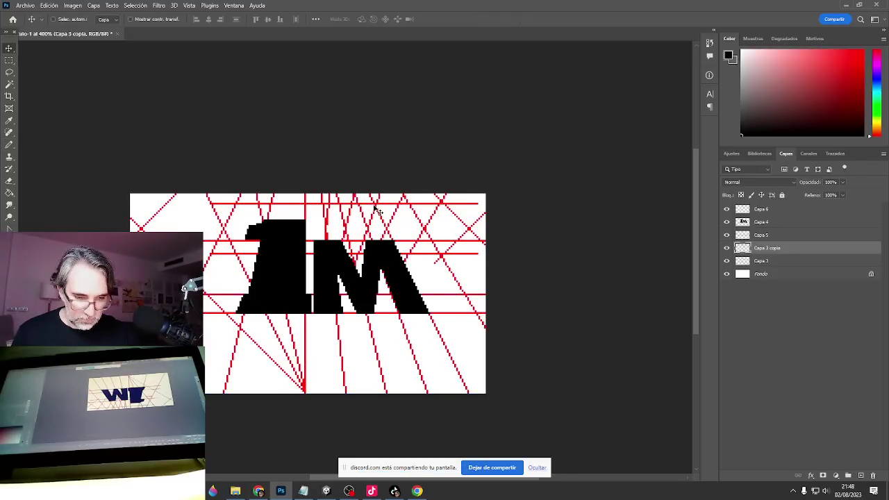
pyautogui.moveTo(376, 209); pyautogui.dragTo(385, 361)
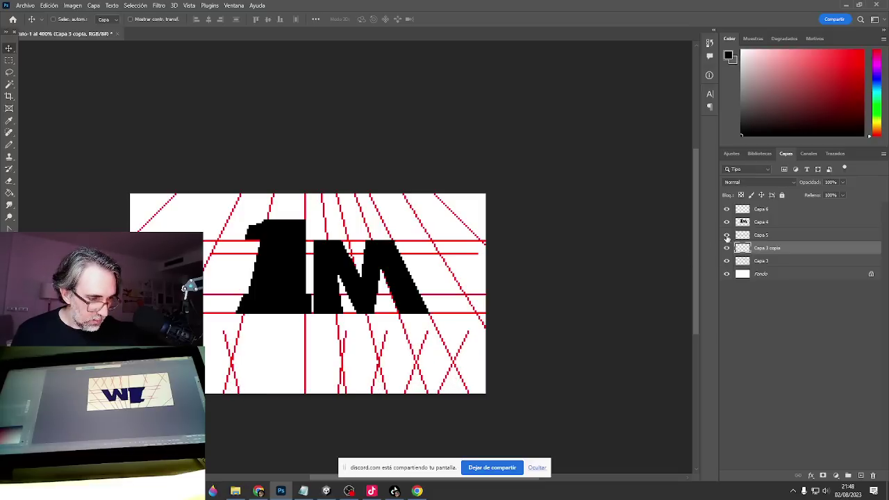
pyautogui.moveTo(727, 236); pyautogui.dragTo(728, 209)
pyautogui.click(727, 261)
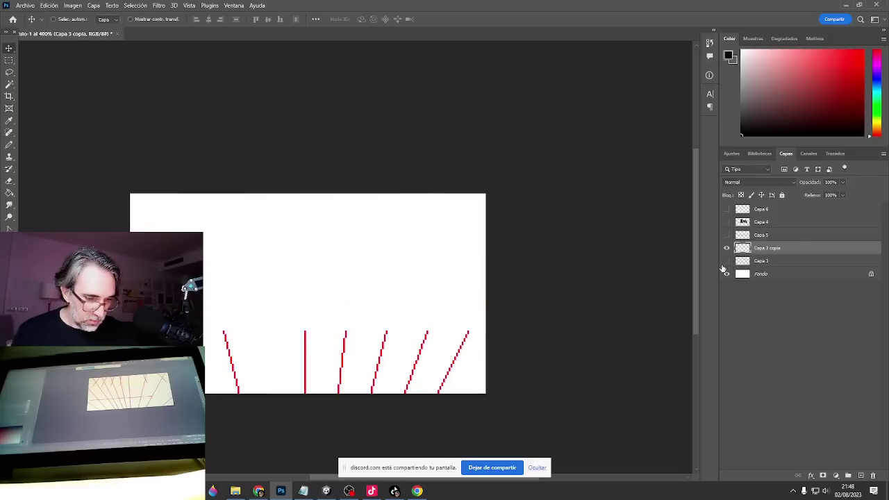
pyautogui.moveTo(390, 366); pyautogui.dragTo(391, 301)
# Extend the vertical centre guide and the second slanted guide right of it to the canvas's upper edge with aligned duplicates.
pyautogui.press('m')
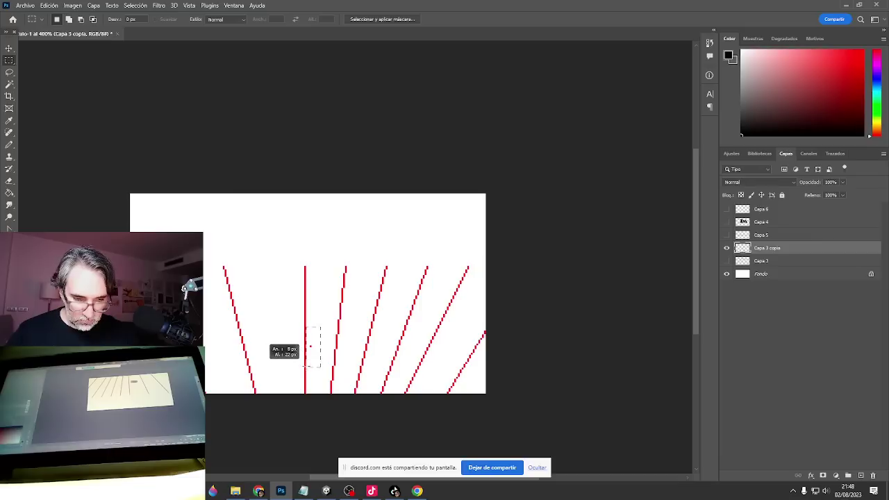
pyautogui.moveTo(324, 248)
pyautogui.mouseDown()
pyautogui.moveTo(294, 307)
pyautogui.moveTo(293, 363)
pyautogui.moveTo(313, 263)
pyautogui.mouseUp()
pyautogui.press('v')
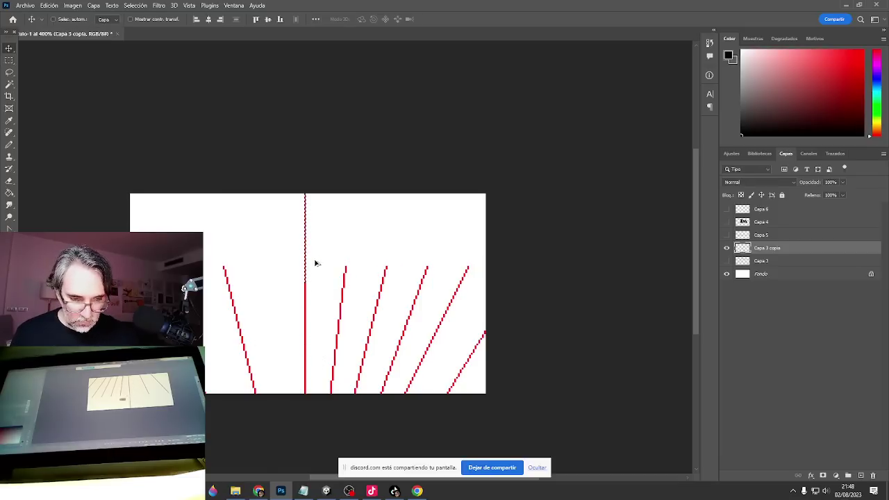
pyautogui.press('l')
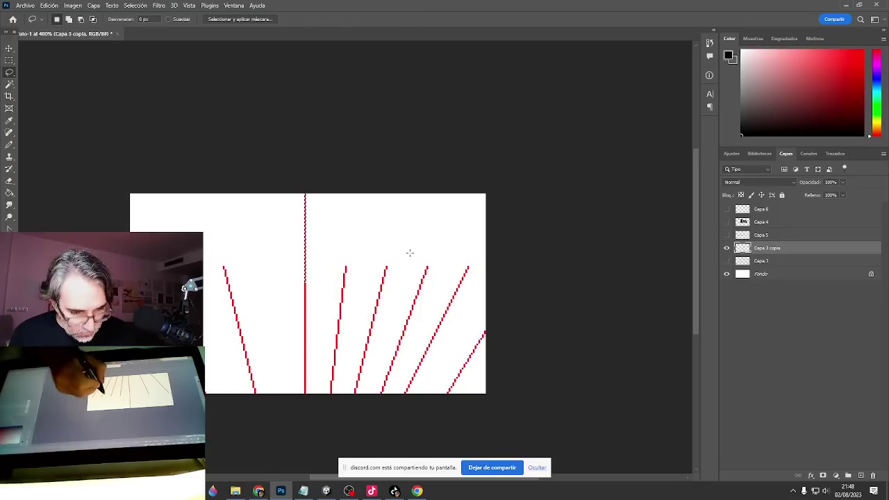
pyautogui.click(410, 264)
pyautogui.moveTo(410, 249)
pyautogui.mouseDown()
pyautogui.moveTo(353, 411)
pyautogui.moveTo(396, 228)
pyautogui.moveTo(410, 251)
pyautogui.mouseUp()
pyautogui.press('v')
pyautogui.moveTo(357, 367)
pyautogui.mouseDown()
pyautogui.moveTo(387, 301)
pyautogui.moveTo(384, 268)
pyautogui.mouseUp()
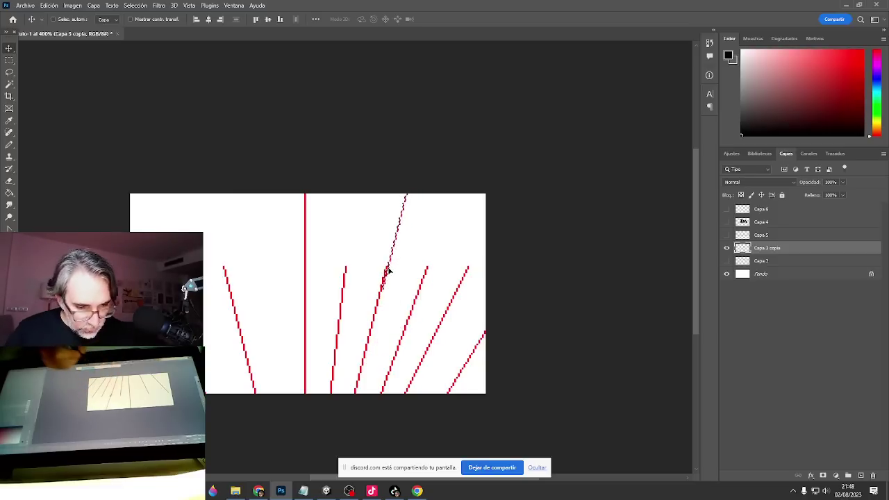
# Extend the fourth slanted guide to the canvas's right edge and the third one to the upper edge using aligned duplicates.
pyautogui.press('m')
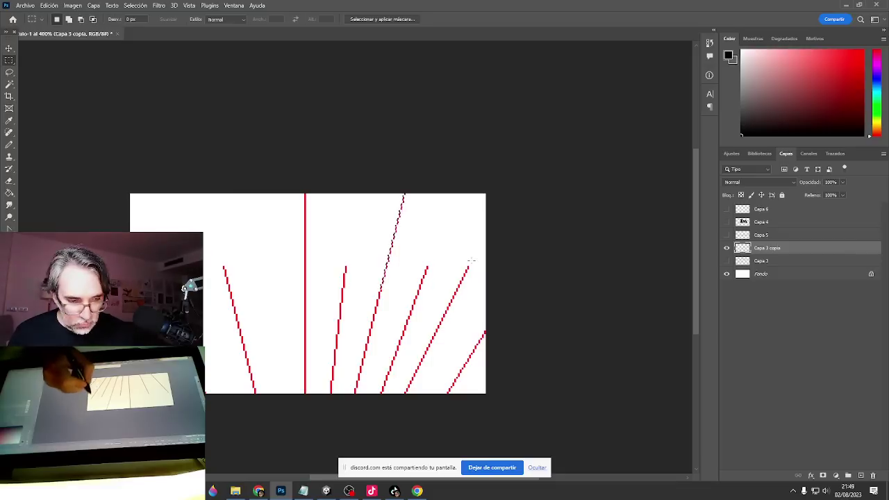
pyautogui.moveTo(475, 242)
pyautogui.mouseDown()
pyautogui.moveTo(402, 396)
pyautogui.moveTo(478, 258)
pyautogui.mouseUp()
pyautogui.press('v')
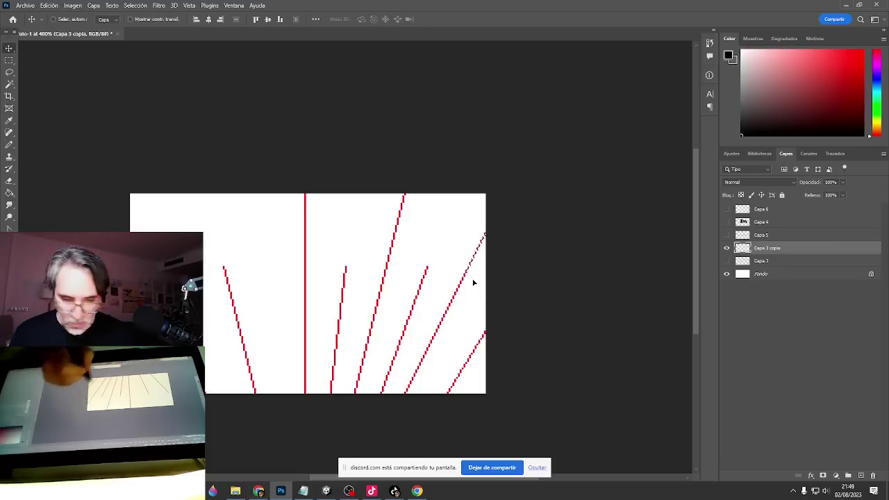
pyautogui.press('l')
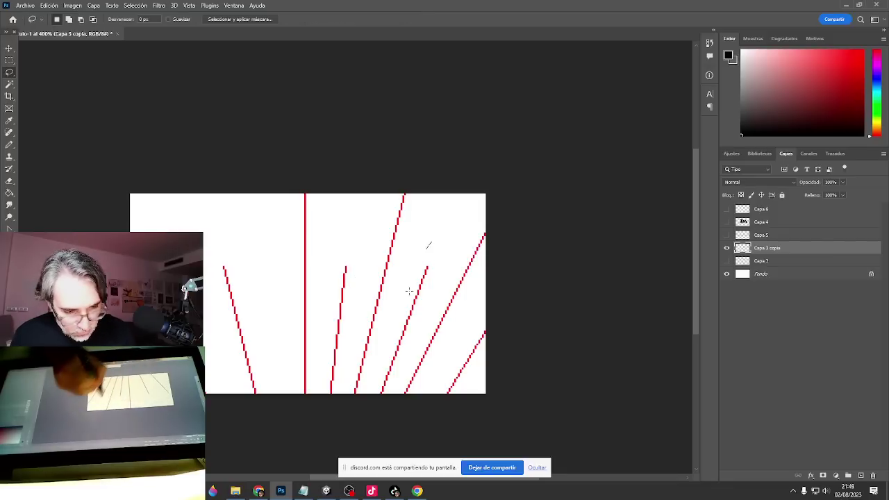
pyautogui.moveTo(429, 244); pyautogui.dragTo(390, 396)
pyautogui.moveTo(439, 250); pyautogui.dragTo(431, 244)
pyautogui.press('v')
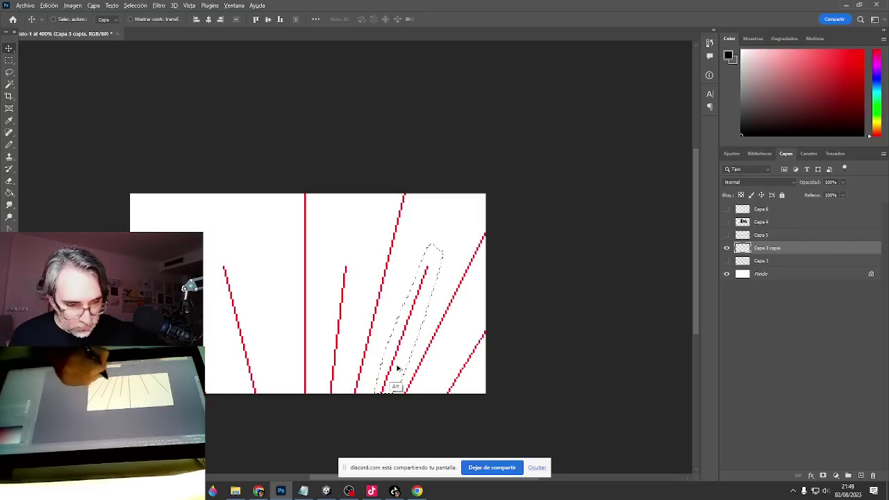
pyautogui.moveTo(397, 367); pyautogui.dragTo(442, 242)
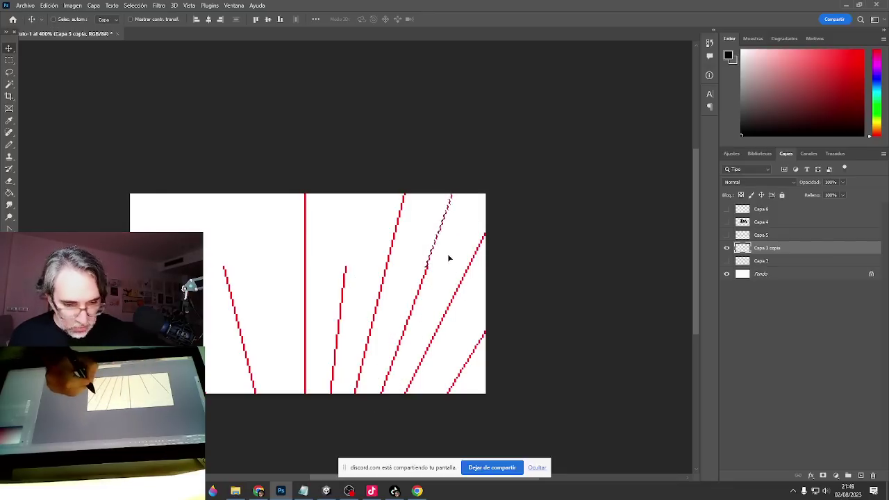
# Extend the first slanted guide right of centre to the canvas's upper edge with a duplicate, and clear the selection.
pyautogui.press('l')
pyautogui.moveTo(361, 246)
pyautogui.mouseDown()
pyautogui.moveTo(336, 412)
pyautogui.moveTo(328, 302)
pyautogui.moveTo(358, 250)
pyautogui.mouseUp()
pyautogui.press('v')
pyautogui.moveTo(343, 371); pyautogui.dragTo(360, 253)
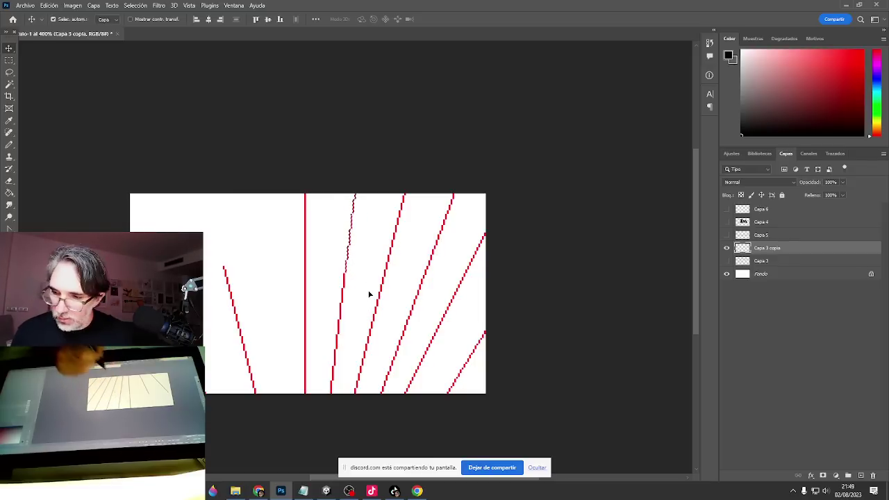
pyautogui.hotkey('ctrl', 'd')
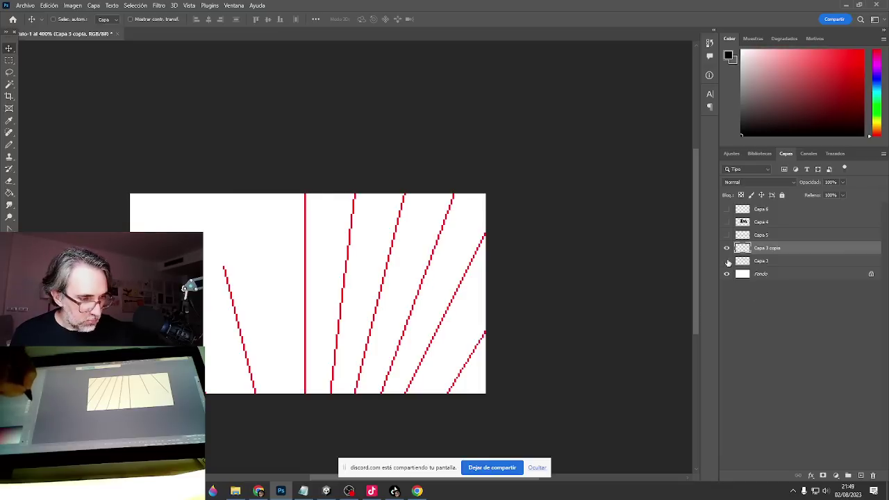
# With Capa 3 and Capa 4 shown, lower the flipped guides to meet the M's right foot and invert their colour to cyan.
pyautogui.click(726, 260)
pyautogui.click(727, 221)
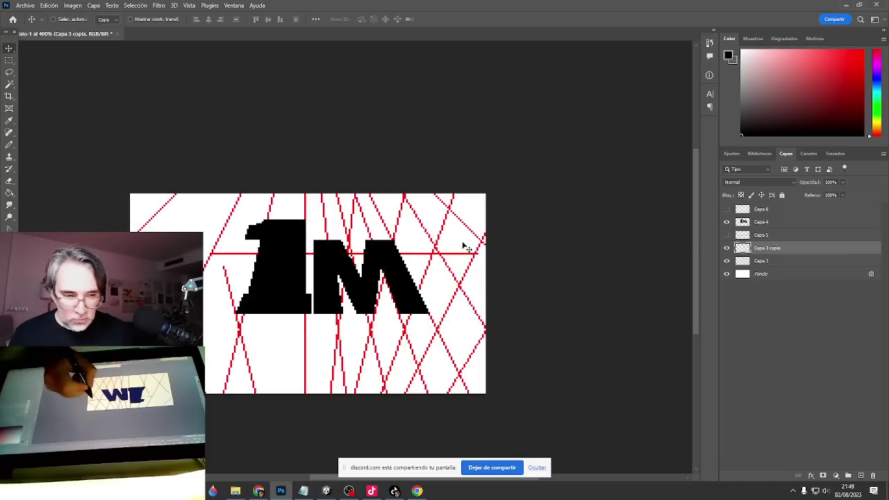
pyautogui.moveTo(463, 244); pyautogui.dragTo(455, 292)
pyautogui.hotkey('ctrl', 'i')
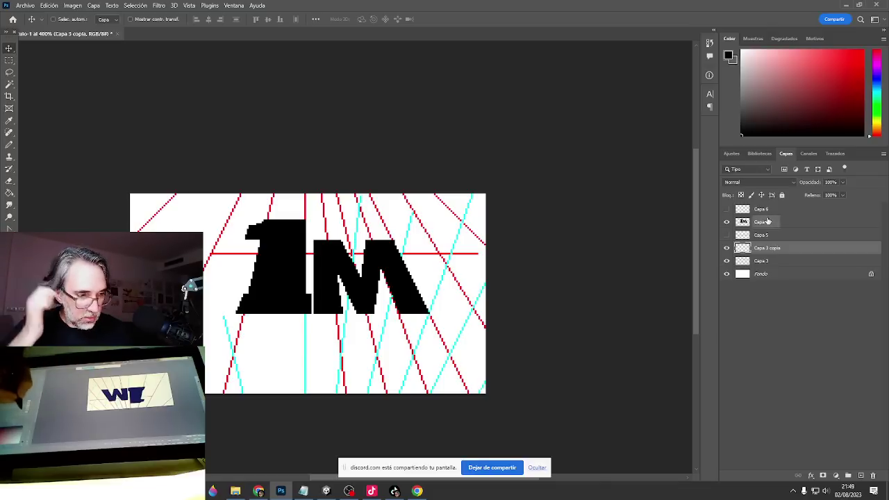
# Add a new empty layer directly above the lettering layer Capa 4.
pyautogui.click(763, 222)
pyautogui.click(862, 476)
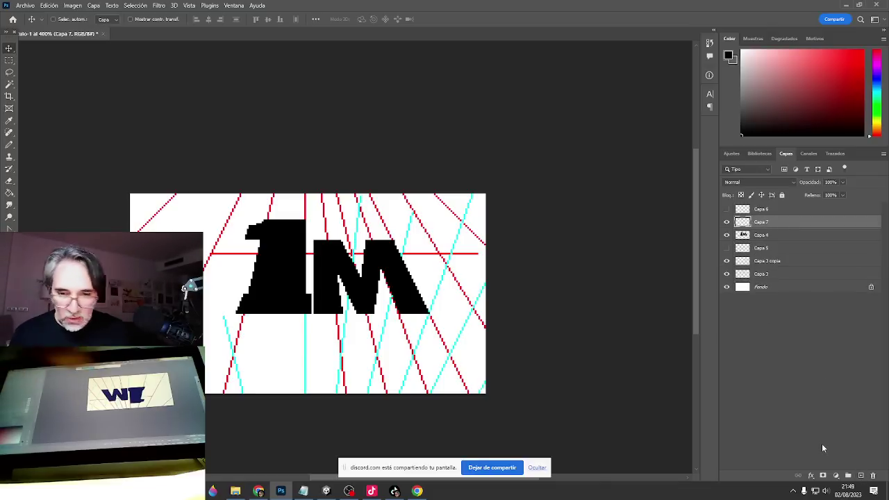
# Outline a dark grey slanted block below the M's right leg along the cyan guides, plus a vertical edge below its left leg.
pyautogui.keyDown('ctrl'); pyautogui.click(364, 341); pyautogui.keyUp('ctrl')
pyautogui.keyDown('ctrl'); pyautogui.click(366, 339); pyautogui.keyUp('ctrl')
pyautogui.keyDown('ctrl'); pyautogui.click(402, 334); pyautogui.keyUp('ctrl')
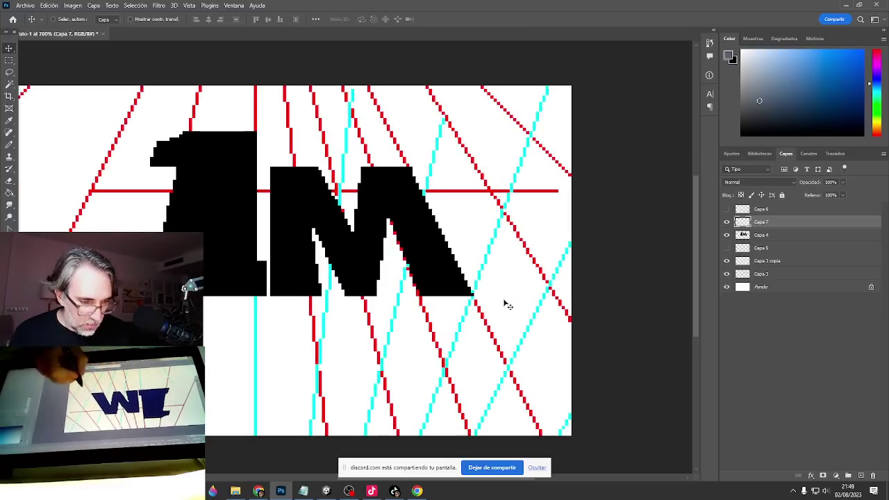
pyautogui.press('b')
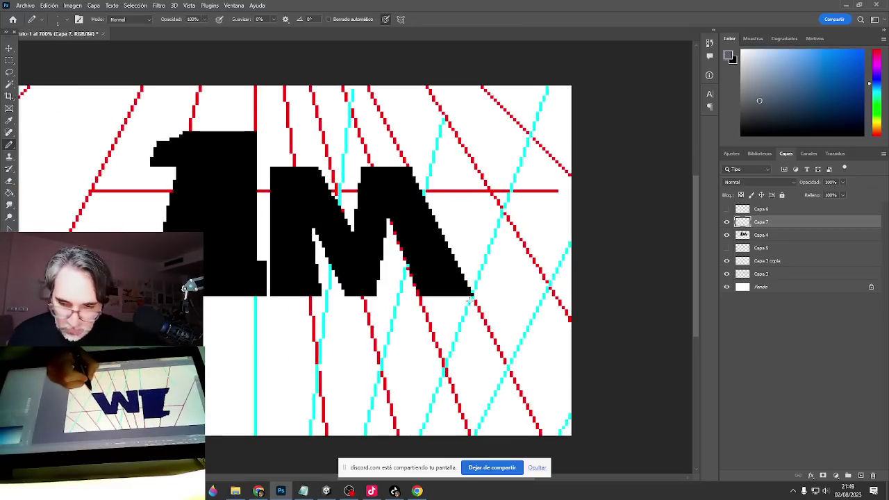
pyautogui.keyDown('ctrl'); pyautogui.click(467, 311); pyautogui.keyUp('ctrl')
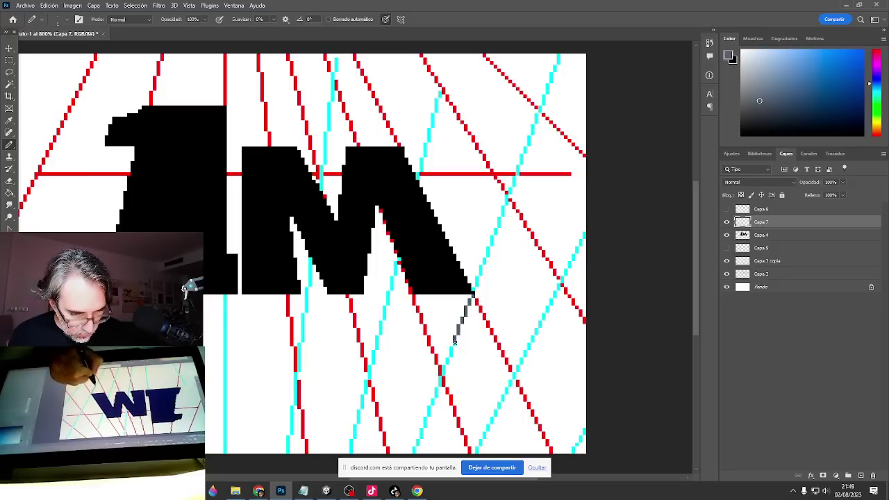
pyautogui.moveTo(448, 345); pyautogui.dragTo(398, 344)
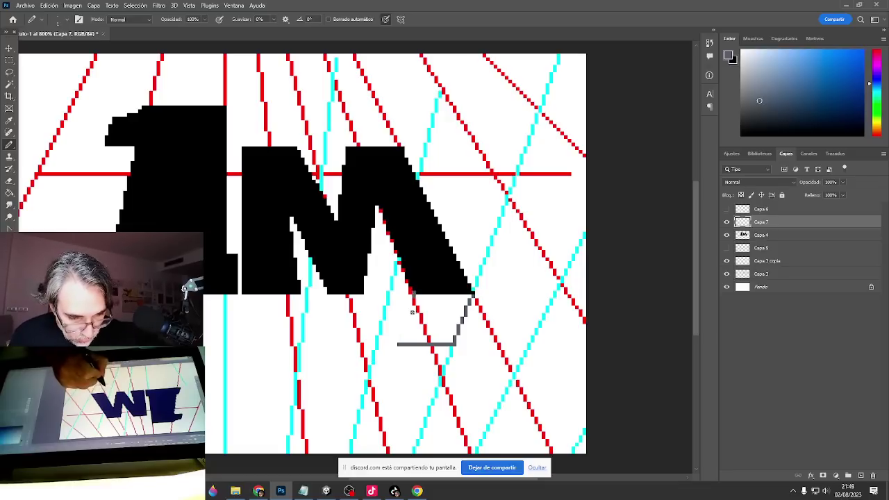
pyautogui.keyDown('shift'); pyautogui.click(400, 343); pyautogui.keyUp('shift')
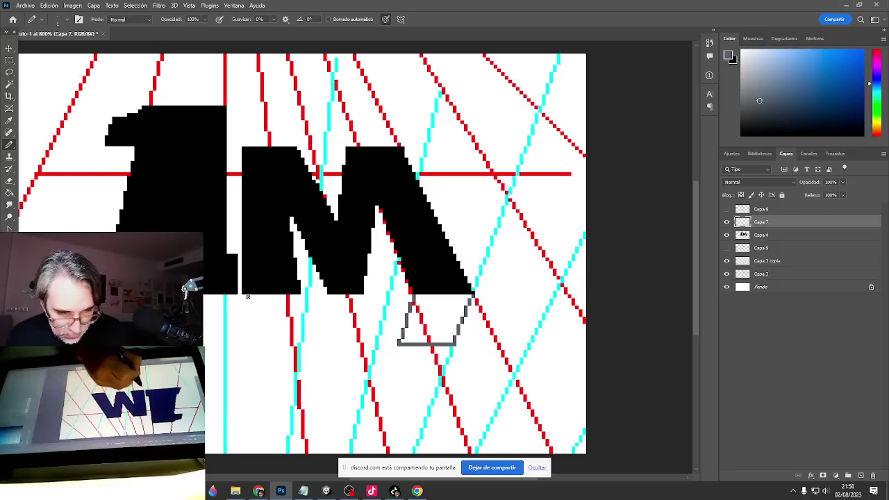
pyautogui.keyDown('shift'); pyautogui.click(243, 342); pyautogui.keyUp('shift')
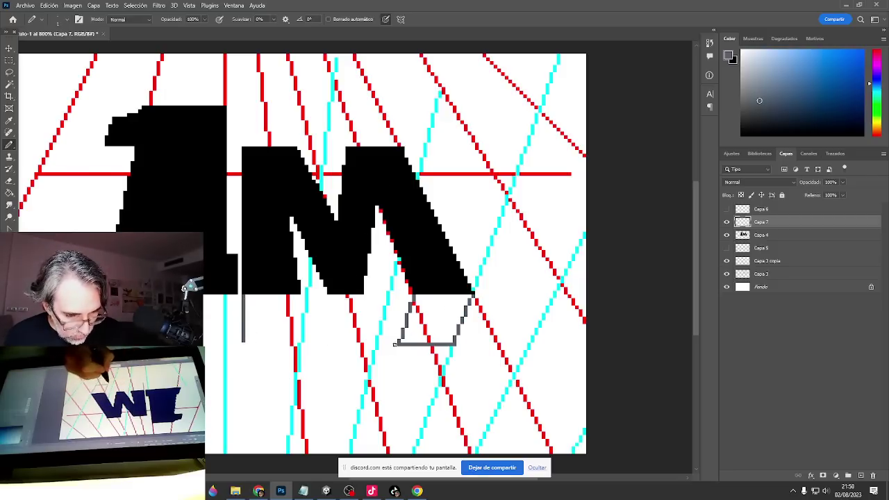
pyautogui.moveTo(397, 345)
pyautogui.mouseDown()
pyautogui.moveTo(245, 346)
pyautogui.moveTo(269, 346)
pyautogui.mouseUp()
pyautogui.hotkey('ctrl', 'z')
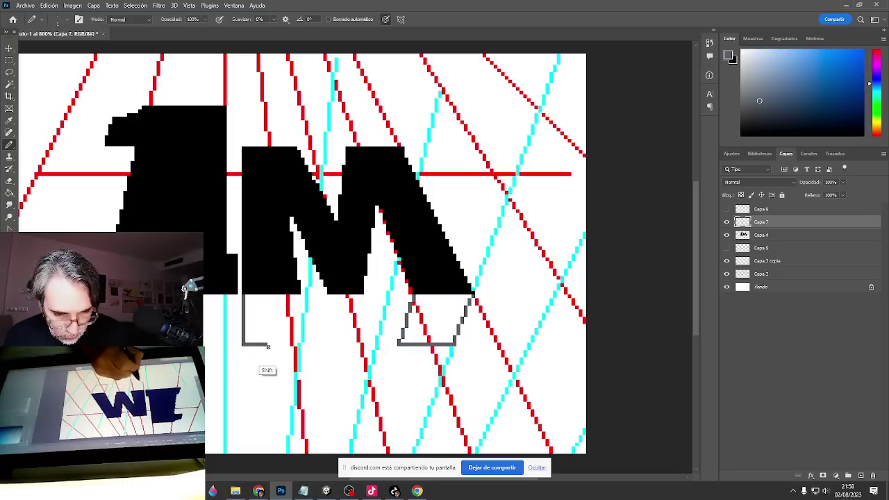
pyautogui.moveTo(299, 296); pyautogui.dragTo(298, 345)
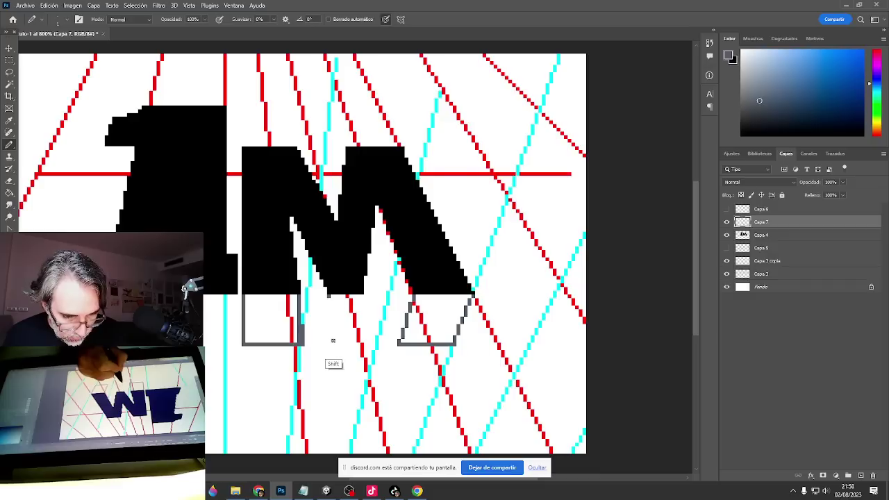
pyautogui.keyDown('shift'); pyautogui.click(334, 341); pyautogui.keyUp('shift')
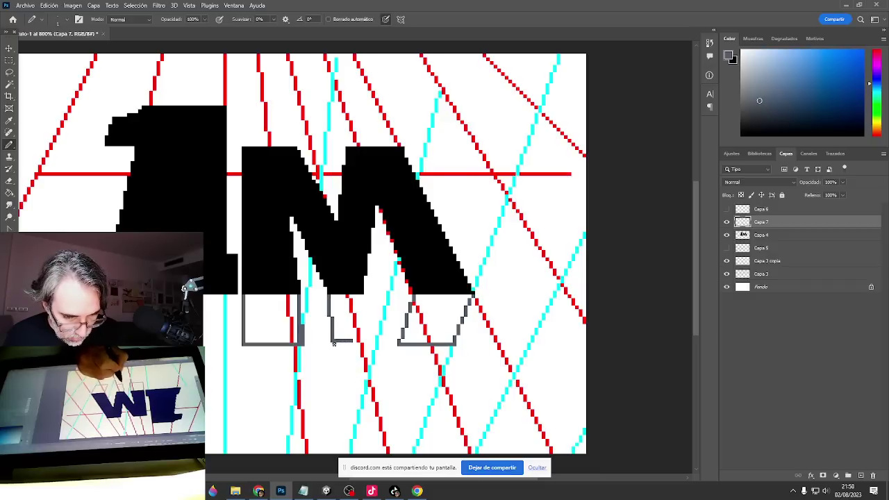
pyautogui.keyDown('shift'); pyautogui.click(372, 344); pyautogui.keyUp('shift')
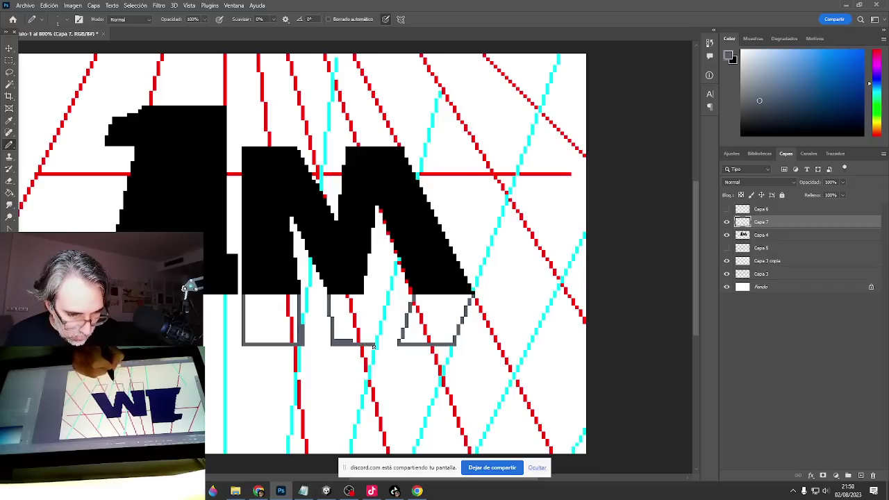
pyautogui.hotkey('ctrl', 'z')
pyautogui.hotkey('ctrl', 'z')
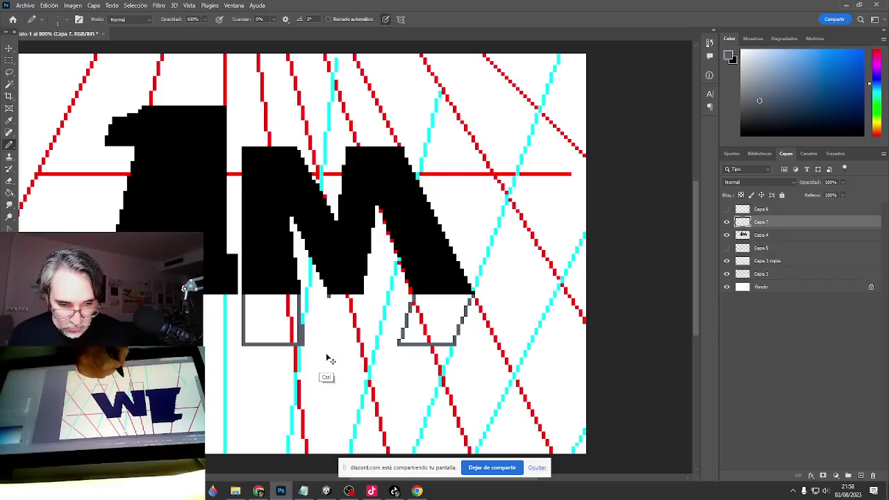
pyautogui.hotkey('ctrl', 'z')
pyautogui.hotkey('ctrl', 'z')
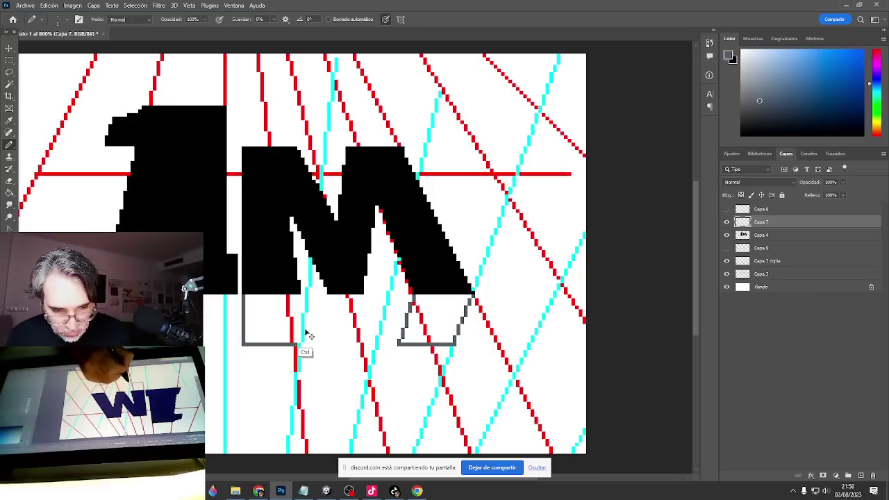
pyautogui.hotkey('ctrl', 'z')
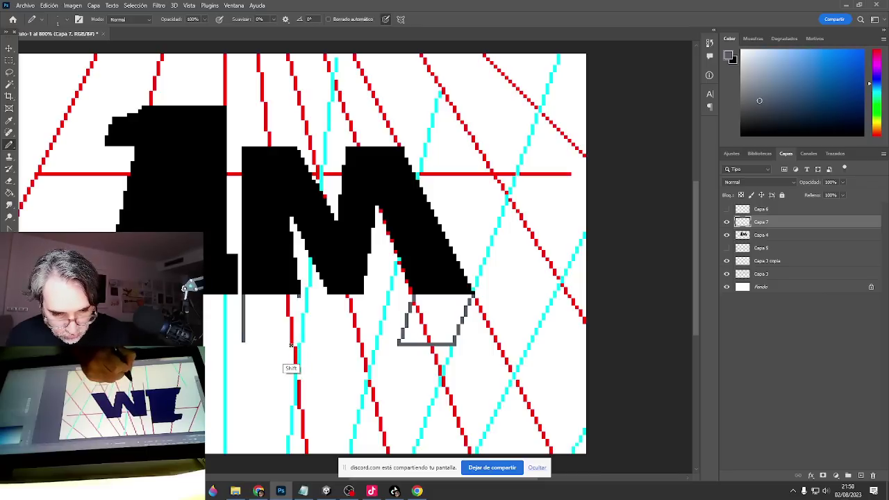
pyautogui.keyDown('shift'); pyautogui.click(294, 347); pyautogui.keyUp('shift')
pyautogui.hotkey('ctrl', 'z')
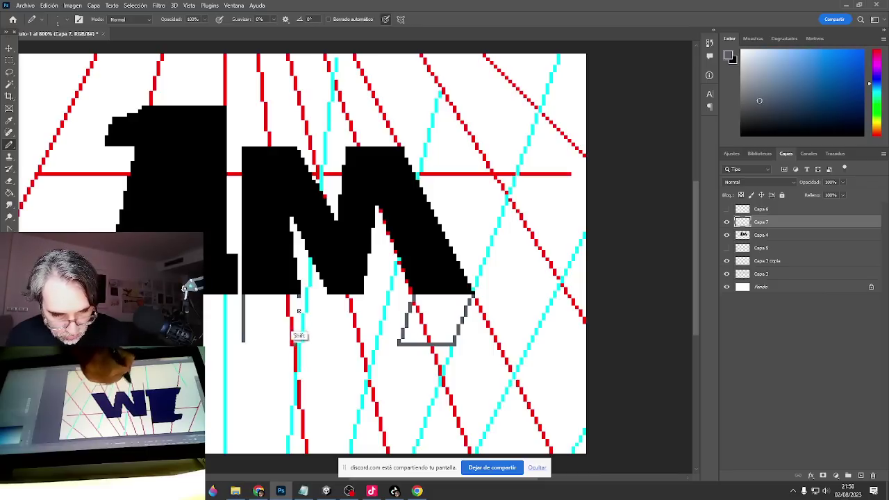
# Outline dark grey blocks below the M's left leg and central V, slanting their sides along the cyan guides to the same base height.
pyautogui.keyDown('shift'); pyautogui.click(295, 345); pyautogui.keyUp('shift')
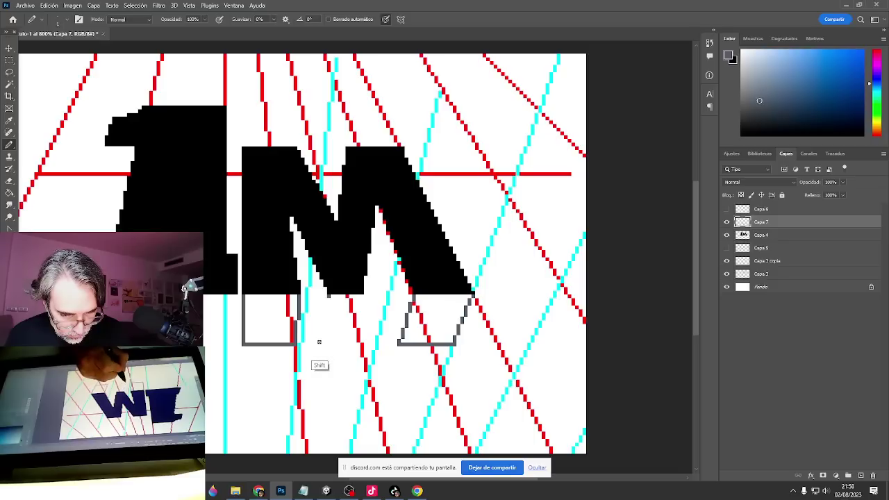
pyautogui.keyDown('shift'); pyautogui.click(320, 342); pyautogui.keyUp('shift')
pyautogui.keyDown('shift'); pyautogui.click(342, 344); pyautogui.keyUp('shift')
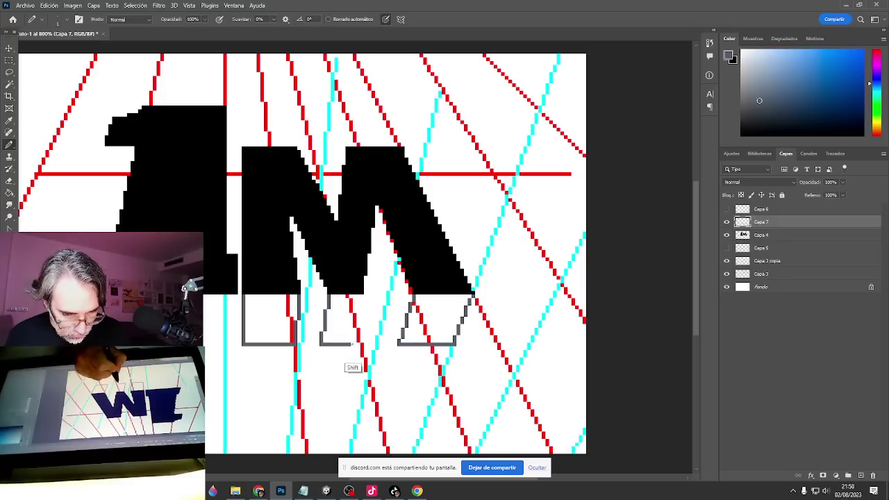
pyautogui.keyDown('shift'); pyautogui.click(356, 296); pyautogui.keyUp('shift')
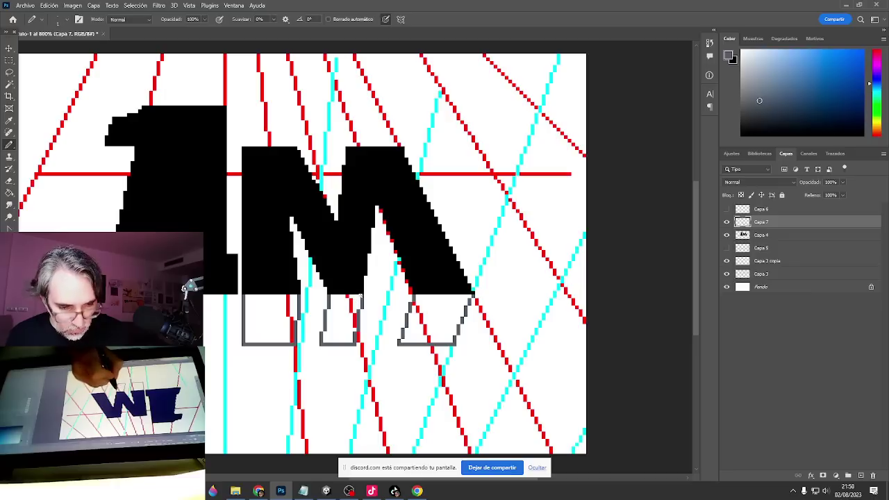
pyautogui.keyDown('shift'); pyautogui.click(330, 298); pyautogui.keyUp('shift')
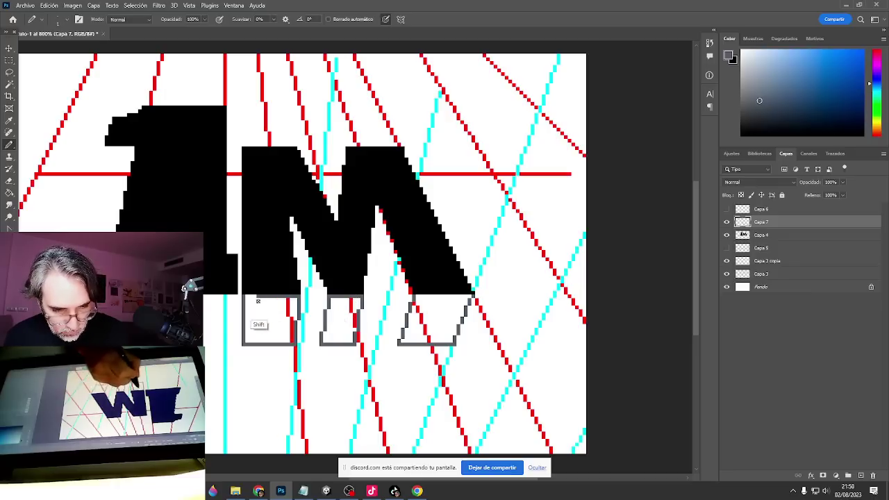
# Close the top edges of the outlined blocks below the M's legs and central V, and fill all three with dark grey.
pyautogui.keyDown('shift'); pyautogui.click(243, 297); pyautogui.keyUp('shift')
pyautogui.keyDown('shift'); pyautogui.click(460, 300); pyautogui.keyUp('shift')
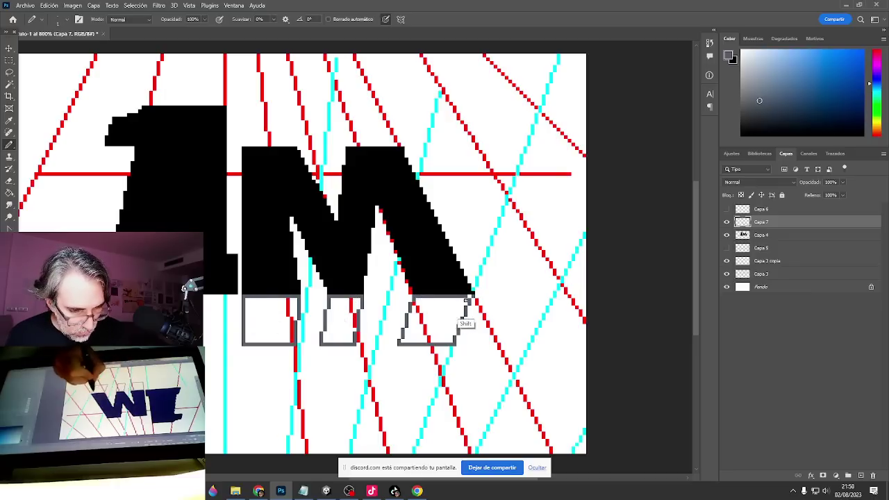
pyautogui.press('g')
pyautogui.click(443, 322)
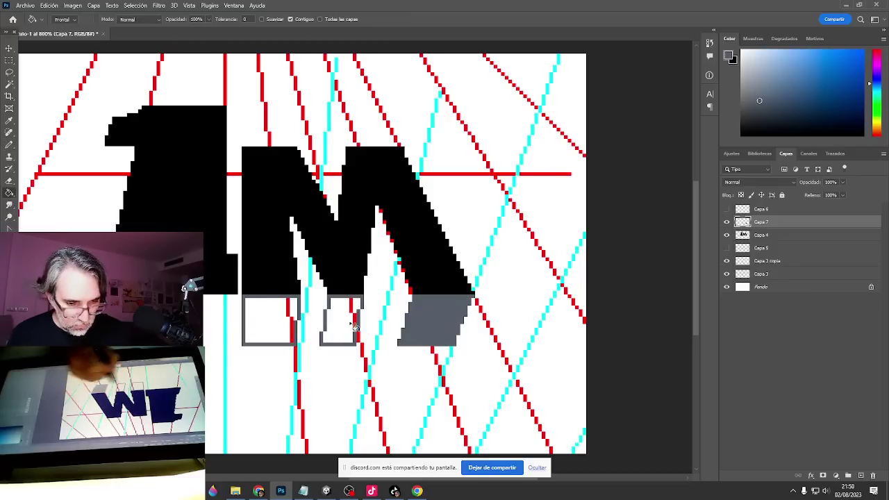
pyautogui.click(342, 329)
pyautogui.click(286, 328)
pyautogui.press('m')
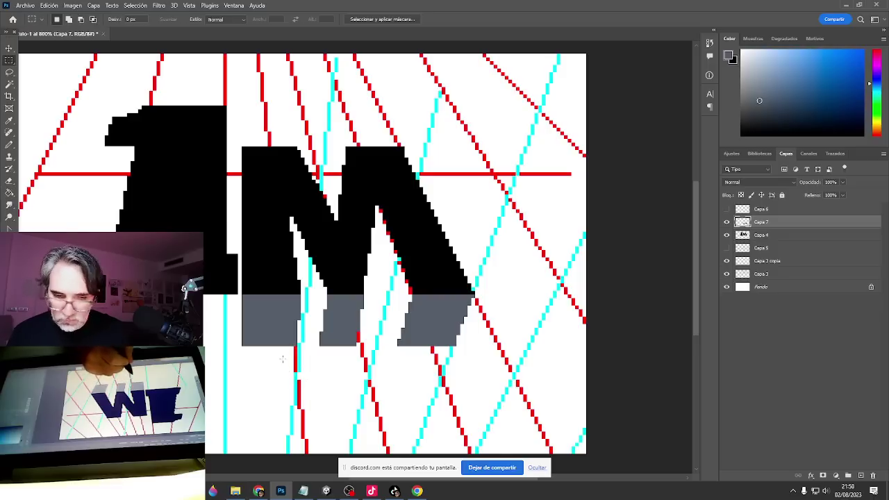
# Outline a dark grey block below the 1's base with a vertical right side, straight bottom edge and stepped left side.
pyautogui.press('b')
pyautogui.moveTo(284, 322); pyautogui.dragTo(448, 307)
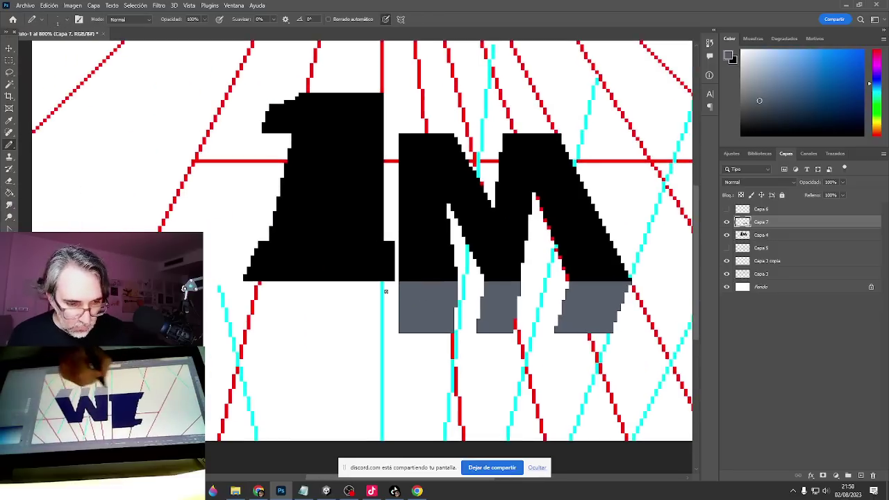
pyautogui.moveTo(393, 284)
pyautogui.mouseDown()
pyautogui.moveTo(394, 334)
pyautogui.moveTo(247, 334)
pyautogui.mouseUp()
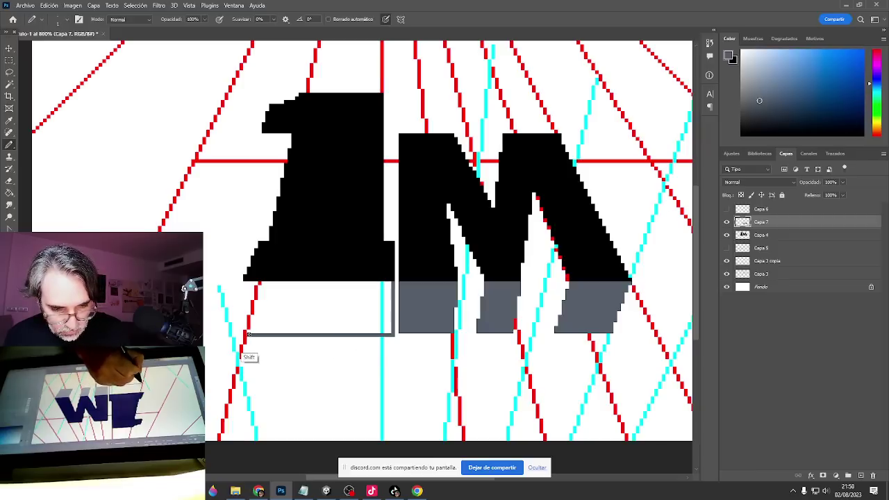
pyautogui.keyDown('shift'); pyautogui.click(247, 282); pyautogui.keyUp('shift')
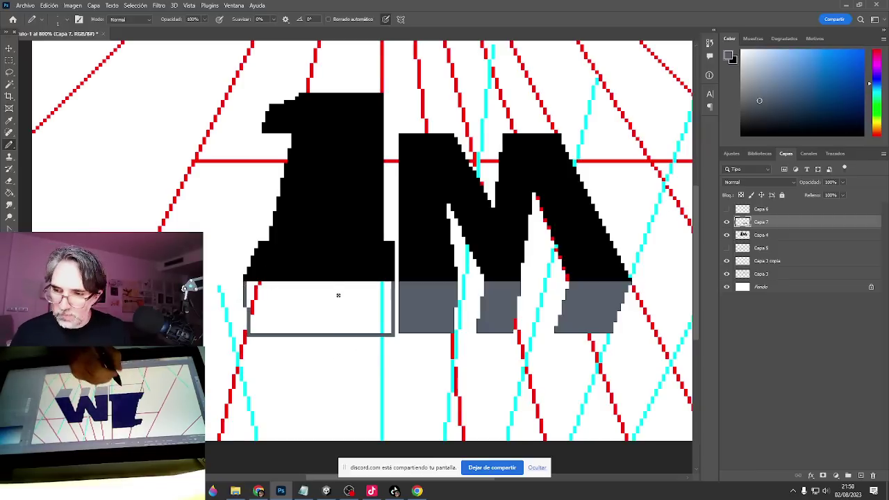
pyautogui.press('f')
pyautogui.press('g')
pyautogui.click(336, 321)
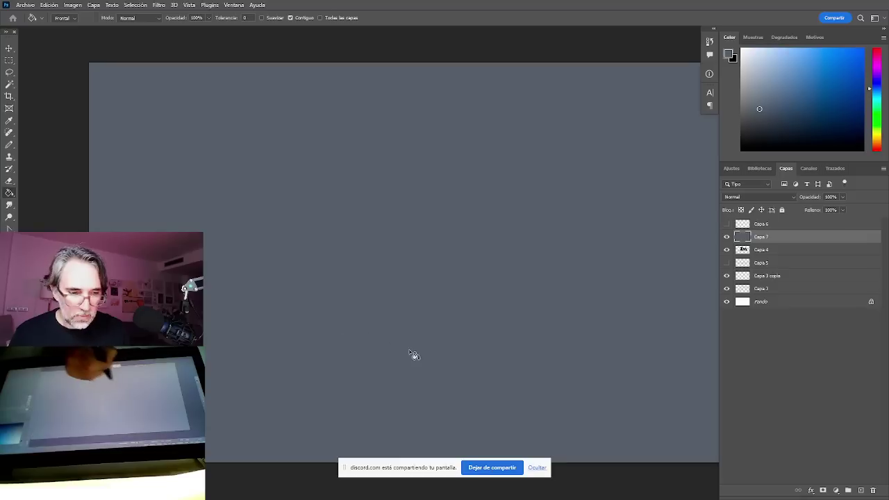
pyautogui.hotkey('ctrl', 'z')
# Close the top edge of the block below the 1's base and fill it with dark grey.
pyautogui.press('b')
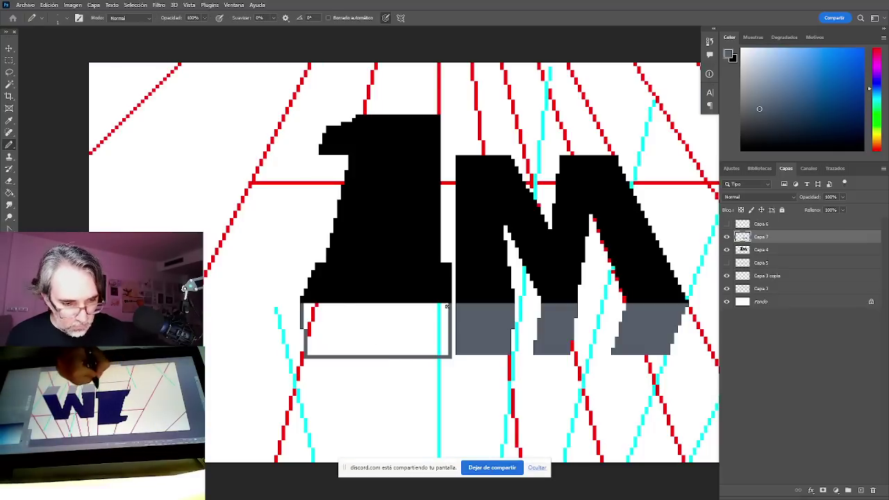
pyautogui.moveTo(445, 305); pyautogui.dragTo(305, 305)
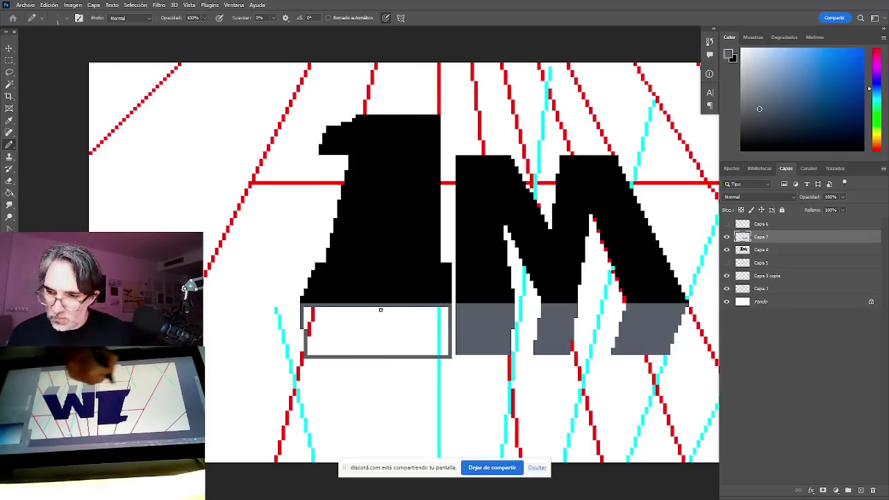
pyautogui.press('g')
pyautogui.click(389, 330)
pyautogui.scroll(-1, 442, 340)
pyautogui.moveTo(504, 367); pyautogui.dragTo(400, 350)
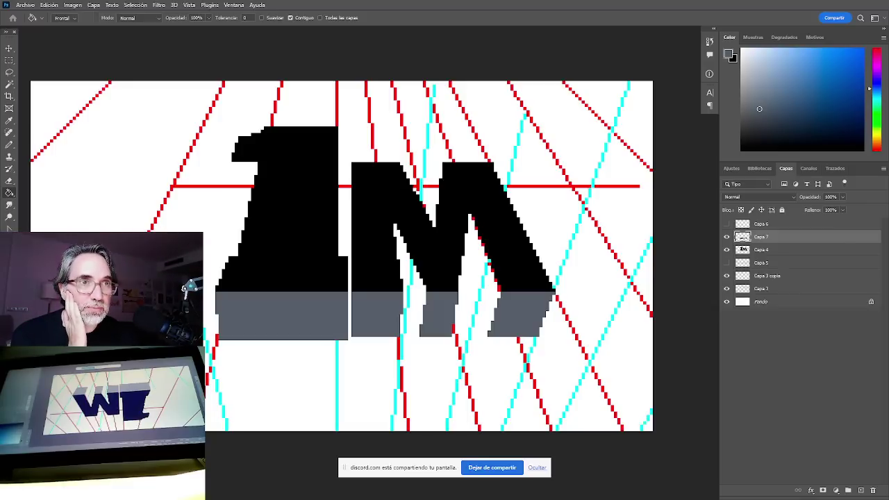
# With a lighter grey, draw the slanted edges of the two inner side faces within the M's openings, down to the blocks' lower corners.
pyautogui.press('b')
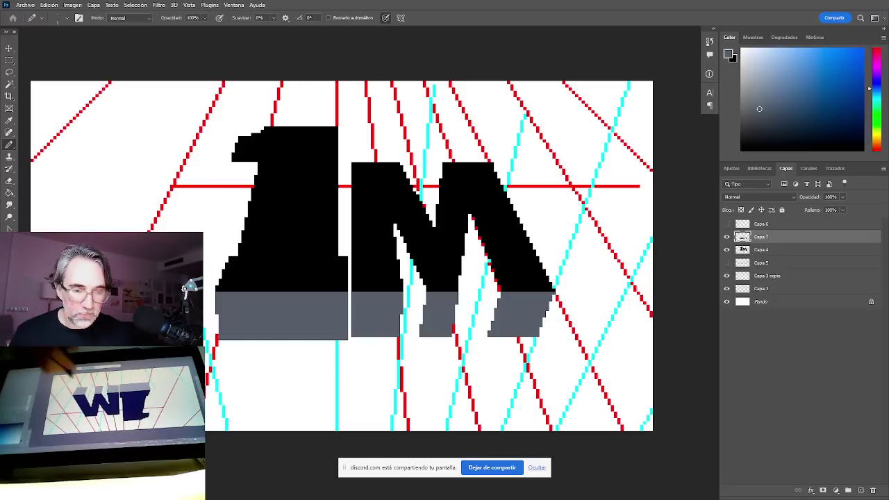
pyautogui.scroll(2, 477, 365)
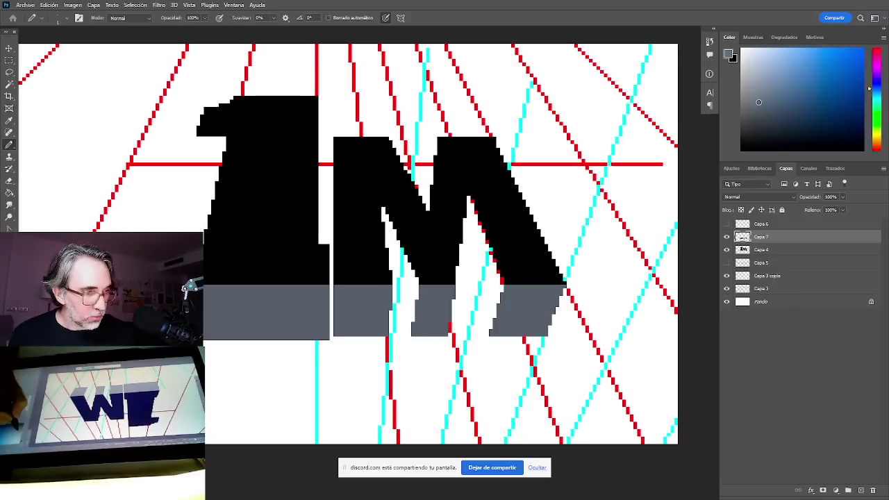
pyautogui.moveTo(759, 102); pyautogui.dragTo(755, 88)
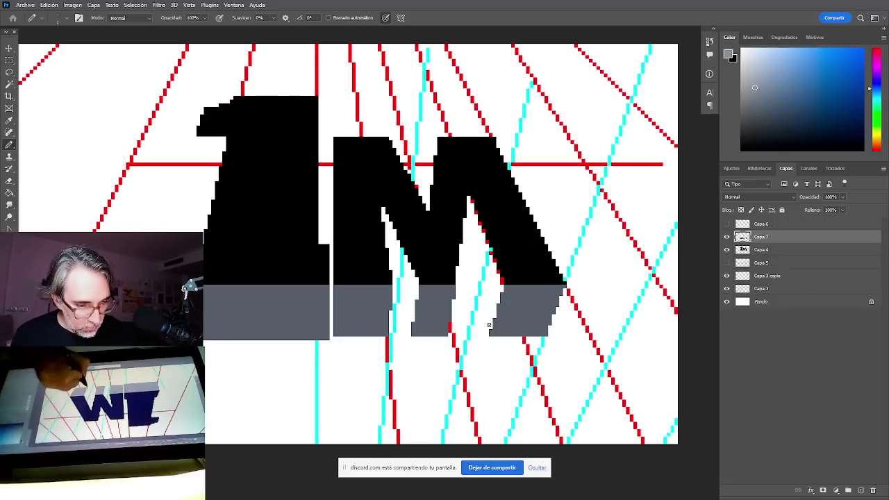
pyautogui.moveTo(470, 198)
pyautogui.mouseDown()
pyautogui.moveTo(500, 325)
pyautogui.moveTo(508, 290)
pyautogui.moveTo(465, 234)
pyautogui.mouseUp()
pyautogui.keyDown('shift'); pyautogui.click(490, 328); pyautogui.keyUp('shift')
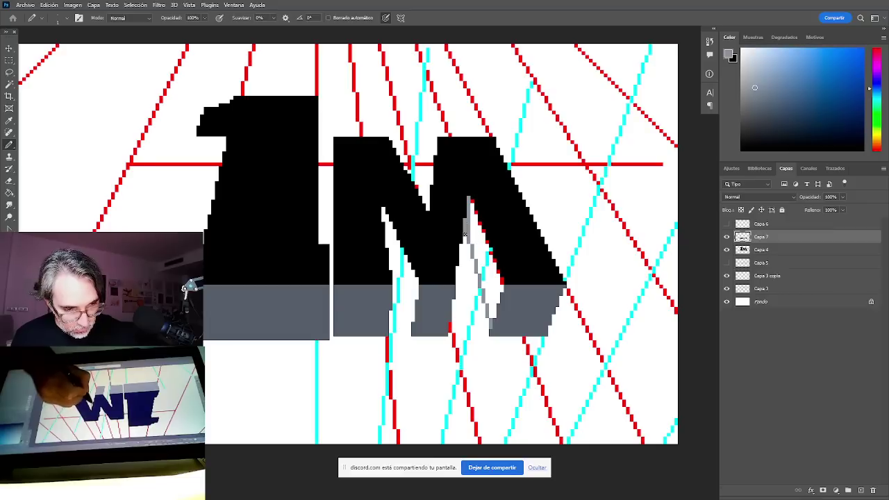
pyautogui.keyDown('shift'); pyautogui.click(490, 327); pyautogui.keyUp('shift')
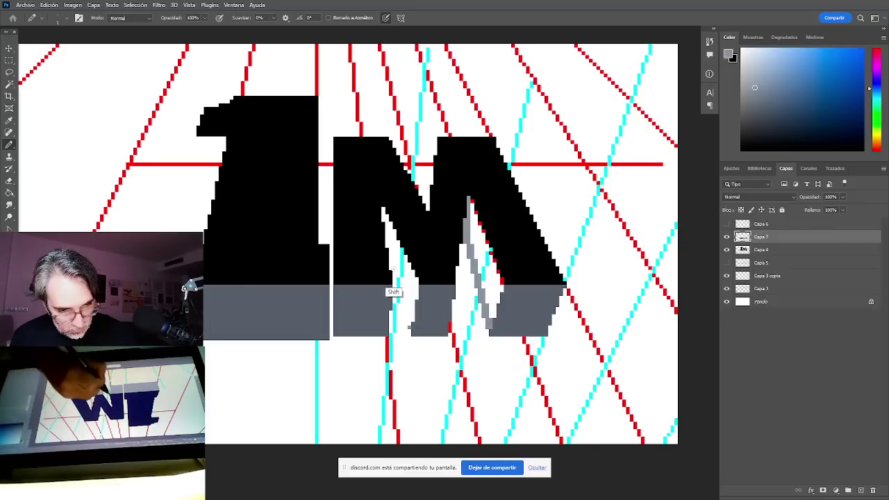
pyautogui.keyDown('shift'); pyautogui.click(391, 261); pyautogui.keyUp('shift')
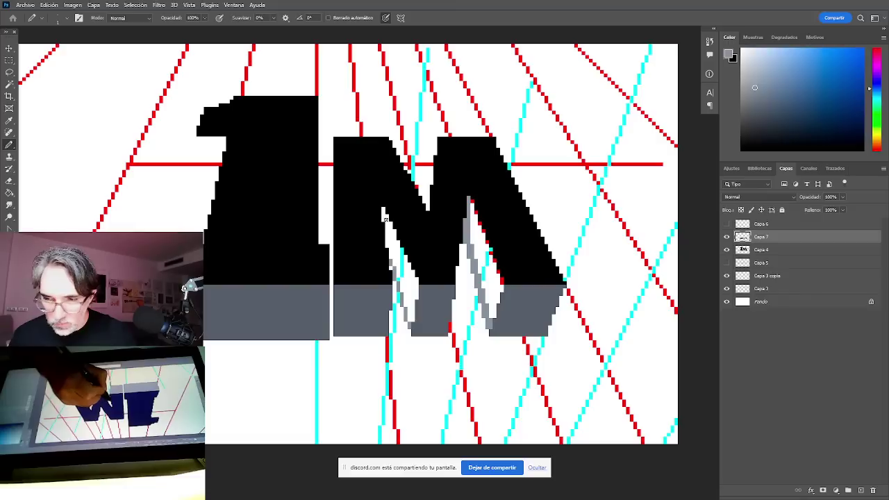
pyautogui.moveTo(383, 208); pyautogui.dragTo(388, 245)
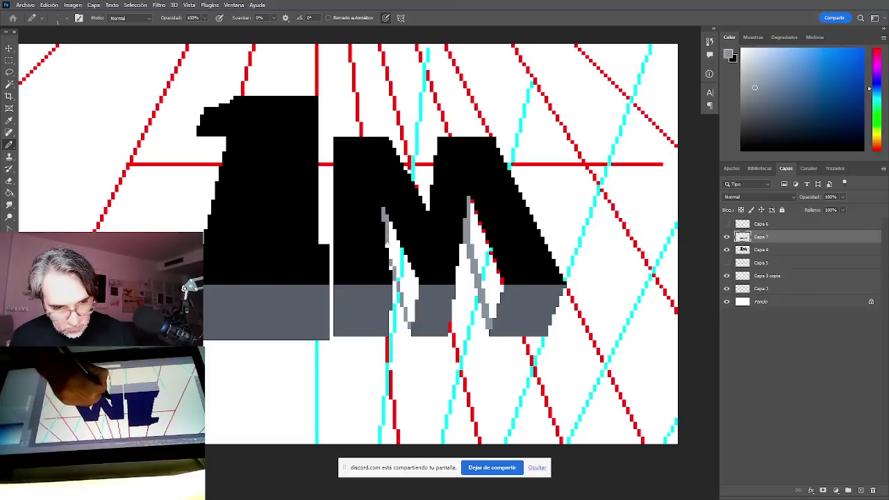
# Move Capa 7 below the lettering layer Capa 4 and fill the M's two inner side faces with the lighter grey.
pyautogui.moveTo(770, 239); pyautogui.dragTo(767, 251)
pyautogui.moveTo(475, 225)
pyautogui.mouseDown()
pyautogui.moveTo(471, 201)
pyautogui.moveTo(487, 270)
pyautogui.moveTo(490, 247)
pyautogui.moveTo(490, 292)
pyautogui.moveTo(501, 279)
pyautogui.moveTo(490, 321)
pyautogui.moveTo(481, 282)
pyautogui.mouseUp()
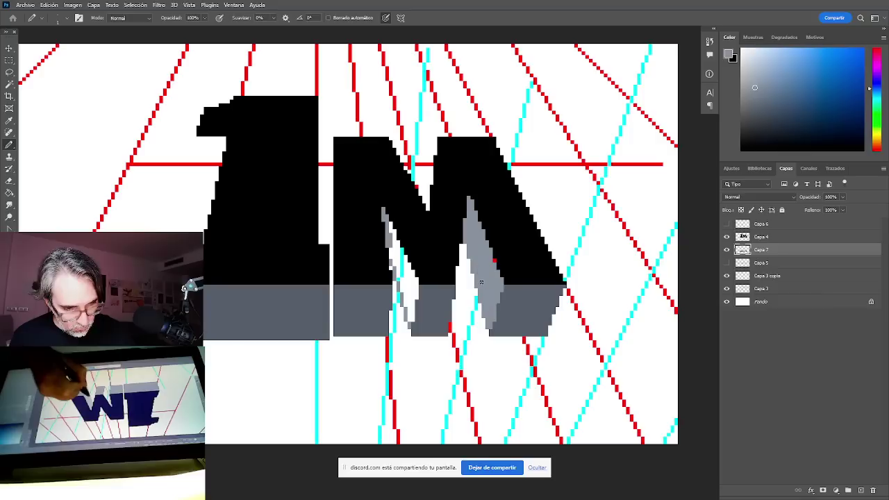
pyautogui.moveTo(391, 222)
pyautogui.mouseDown()
pyautogui.moveTo(396, 268)
pyautogui.moveTo(407, 289)
pyautogui.moveTo(405, 247)
pyautogui.moveTo(415, 266)
pyautogui.moveTo(412, 318)
pyautogui.moveTo(411, 291)
pyautogui.mouseUp()
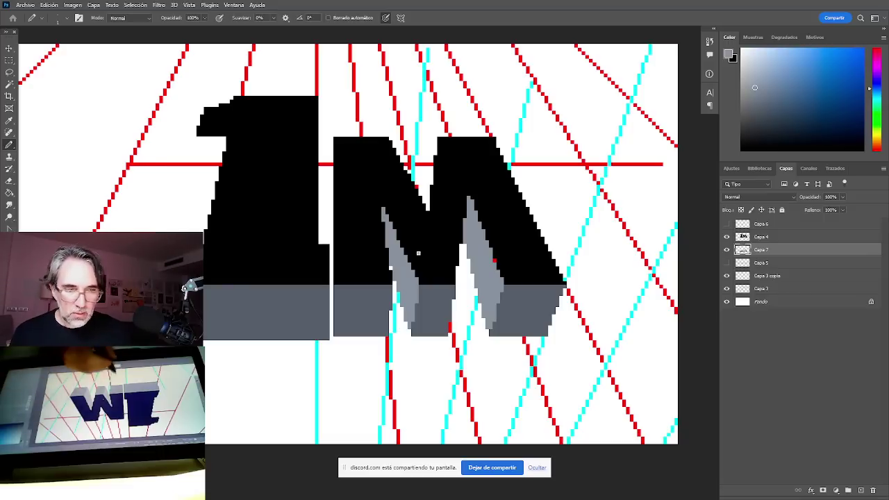
# Sample the dark grey of the base blocks and paint a small extruded block beneath the 1's upper flag.
pyautogui.moveTo(376, 285); pyautogui.dragTo(491, 333)
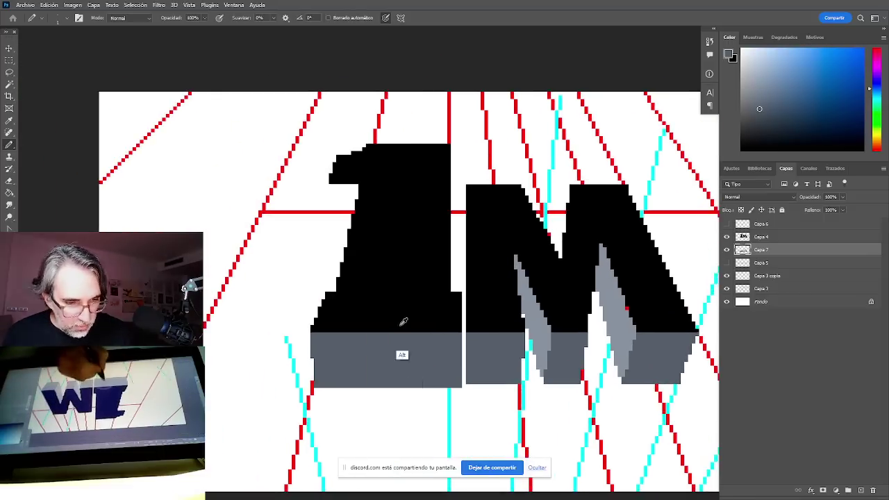
pyautogui.moveTo(331, 183)
pyautogui.mouseDown()
pyautogui.moveTo(348, 210)
pyautogui.moveTo(342, 165)
pyautogui.moveTo(322, 128)
pyautogui.moveTo(326, 140)
pyautogui.moveTo(344, 142)
pyautogui.moveTo(350, 122)
pyautogui.moveTo(340, 111)
pyautogui.moveTo(324, 140)
pyautogui.moveTo(326, 111)
pyautogui.moveTo(331, 136)
pyautogui.mouseUp()
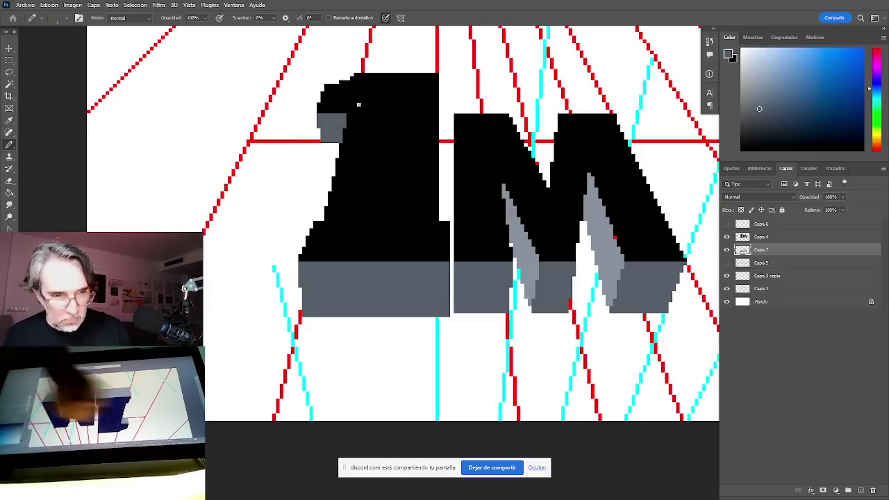
# Hide the perspective guide layers Capa 3 copia and Capa 3.
pyautogui.scroll(-1, 586, 332)
pyautogui.moveTo(582, 336); pyautogui.dragTo(489, 350)
pyautogui.moveTo(727, 276); pyautogui.dragTo(726, 289)
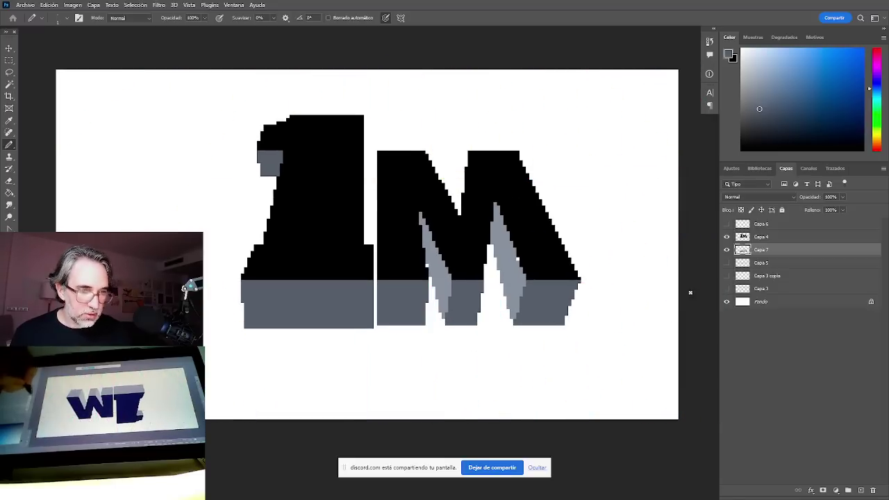
pyautogui.moveTo(564, 318); pyautogui.dragTo(553, 309)
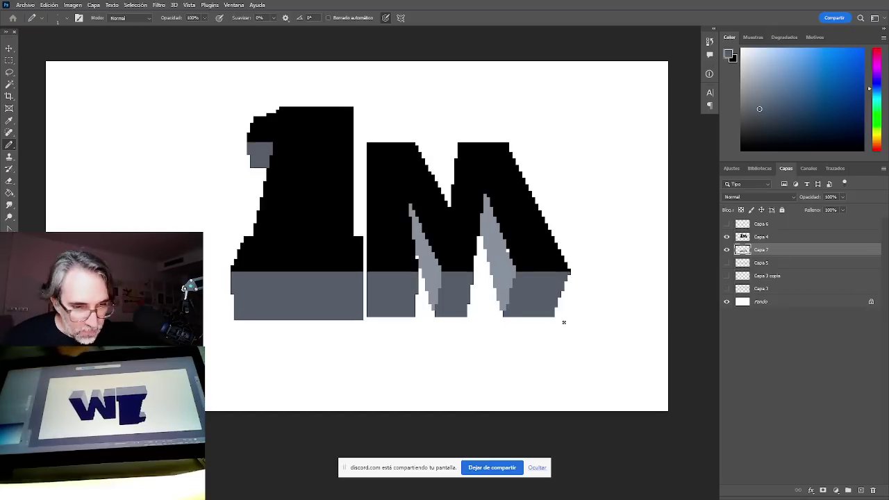
# Darken the Fondo layer to near black with a Hue/Saturation lightness of -93.
pyautogui.click(790, 239)
pyautogui.click(773, 302)
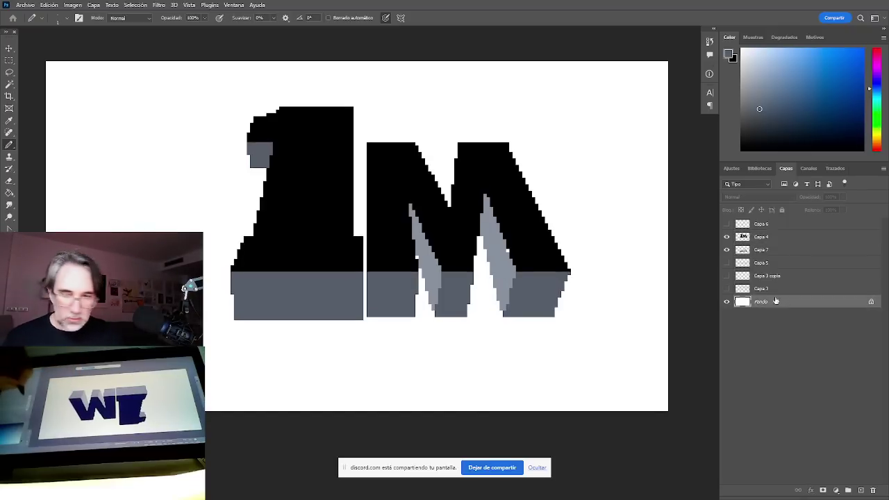
pyautogui.hotkey('ctrl', 'u')
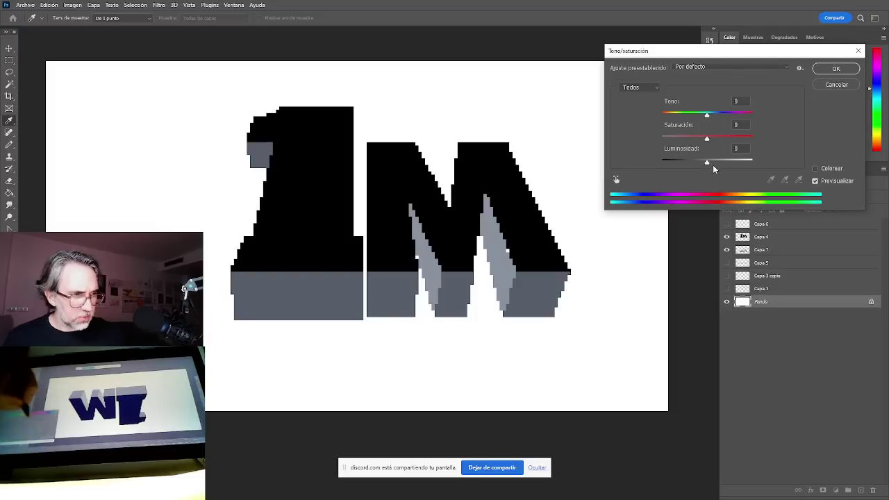
pyautogui.moveTo(707, 162); pyautogui.dragTo(665, 174)
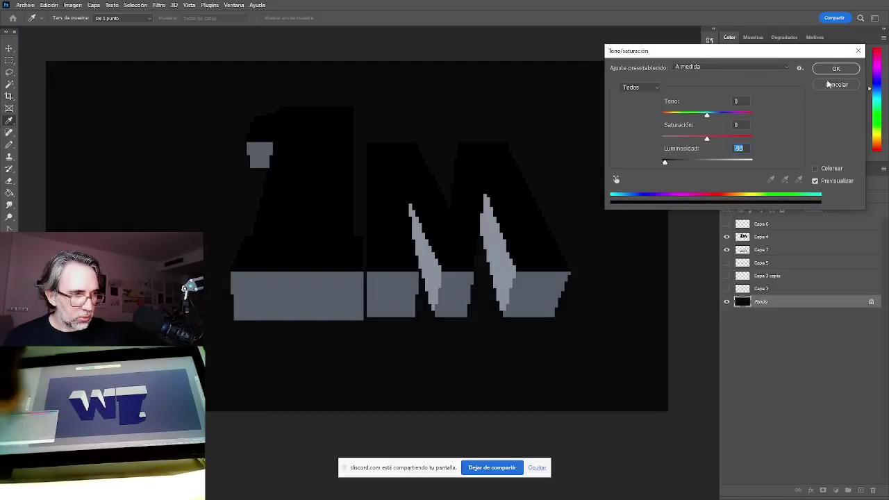
pyautogui.click(837, 68)
pyautogui.press('b')
# Invert the lettering on Capa 4 to white and merge it with the extrusion layer Capa 7.
pyautogui.click(783, 240)
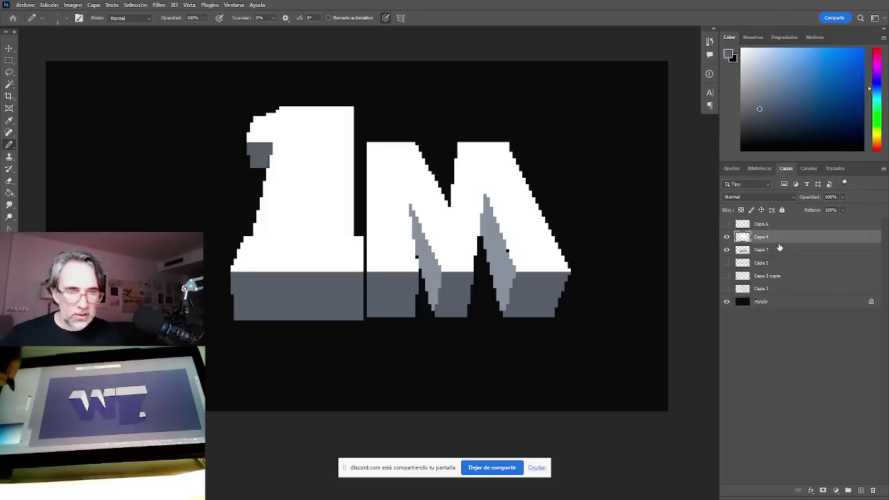
pyautogui.hotkey('ctrl', 'i')
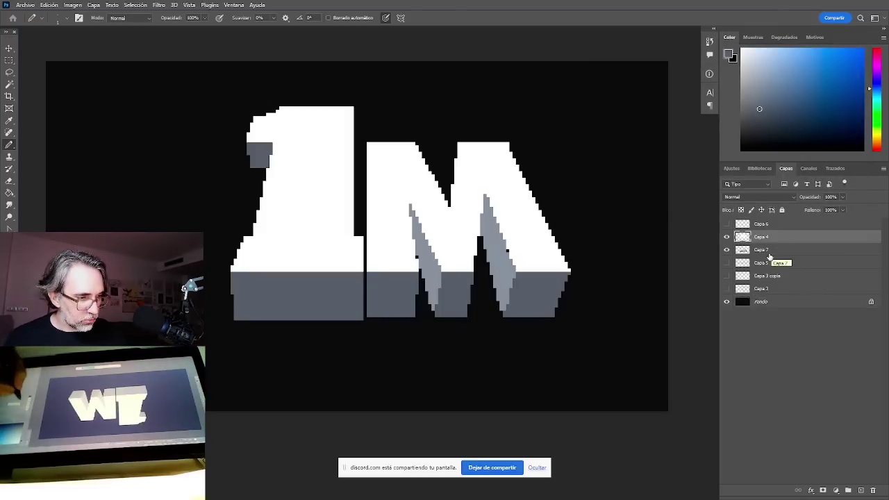
pyautogui.keyDown('shift'); pyautogui.click(780, 253); pyautogui.keyUp('shift')
pyautogui.hotkey('ctrl', 'e')
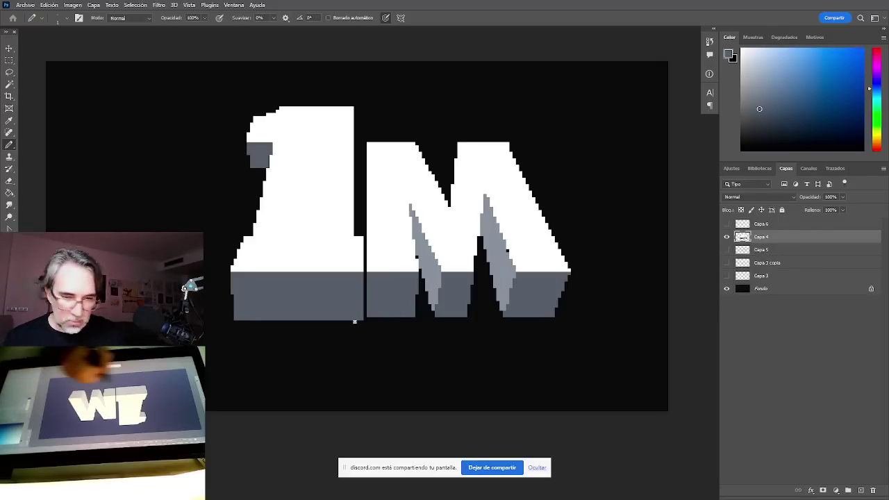
# Trim the 1's grey base level with the M's blocks and cut away the foot strip projecting towards the M.
pyautogui.press('m')
pyautogui.moveTo(227, 314)
pyautogui.mouseDown()
pyautogui.moveTo(345, 347)
pyautogui.moveTo(417, 351)
pyautogui.moveTo(418, 360)
pyautogui.mouseUp()
pyautogui.click(493, 395)
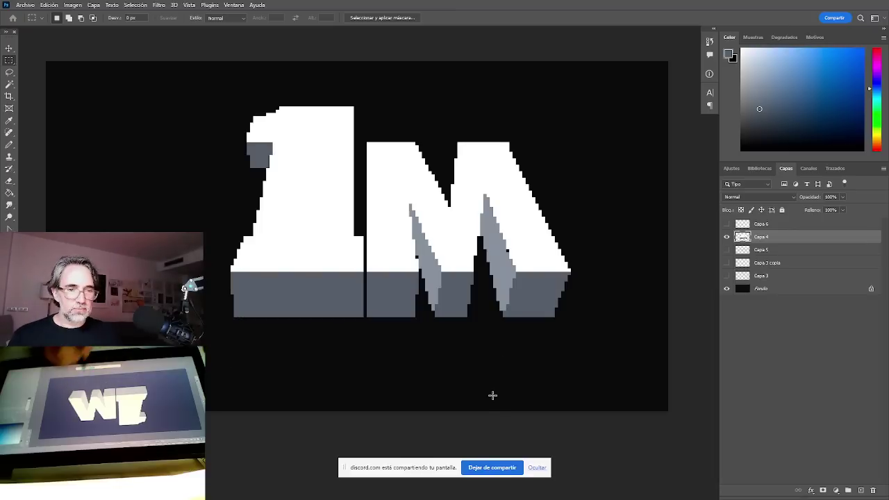
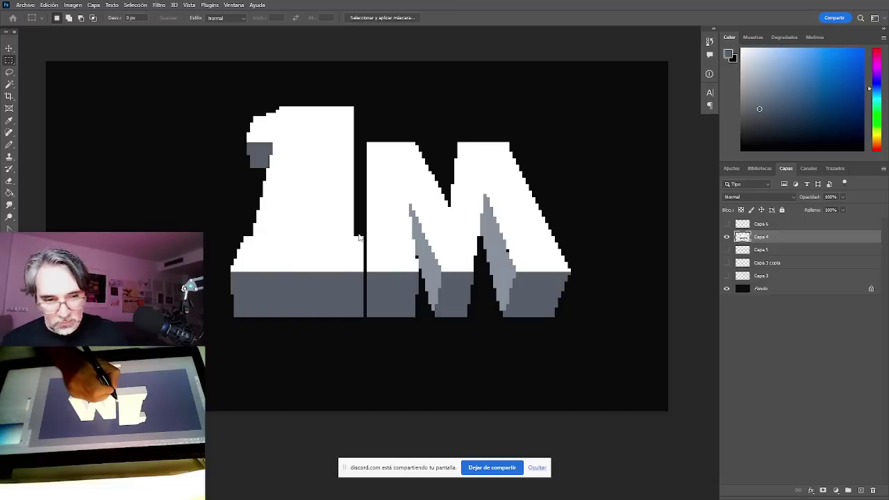
pyautogui.moveTo(360, 231); pyautogui.dragTo(361, 332)
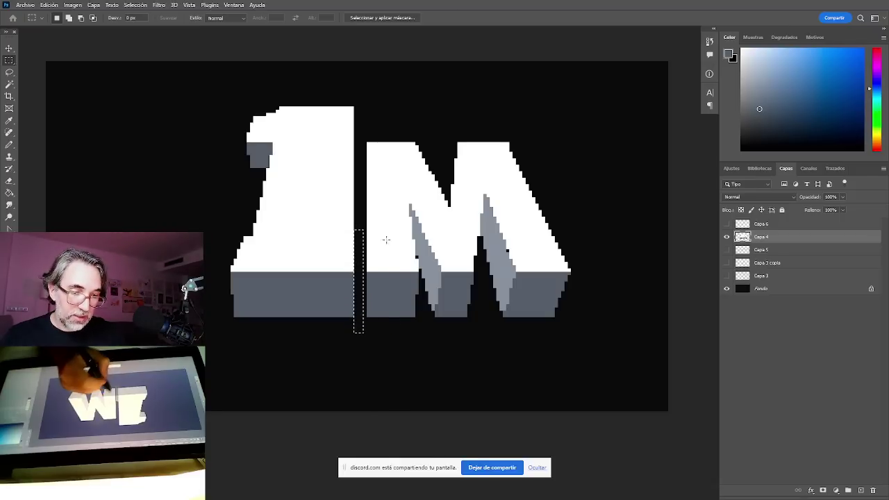
# Select the whole M with its extrusion and shift it left until it sits flush against the 1.
pyautogui.moveTo(361, 133); pyautogui.dragTo(603, 336)
pyautogui.press('v')
pyautogui.press('Left')
pyautogui.press('Left')
pyautogui.press('Left')
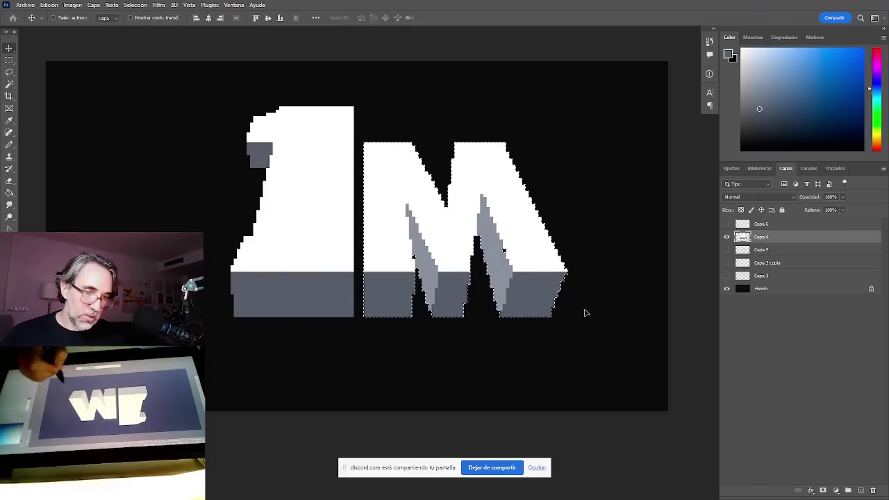
pyautogui.press('Left')
pyautogui.press('Left')
pyautogui.press('Left')
pyautogui.press('Left')
pyautogui.press('Left')
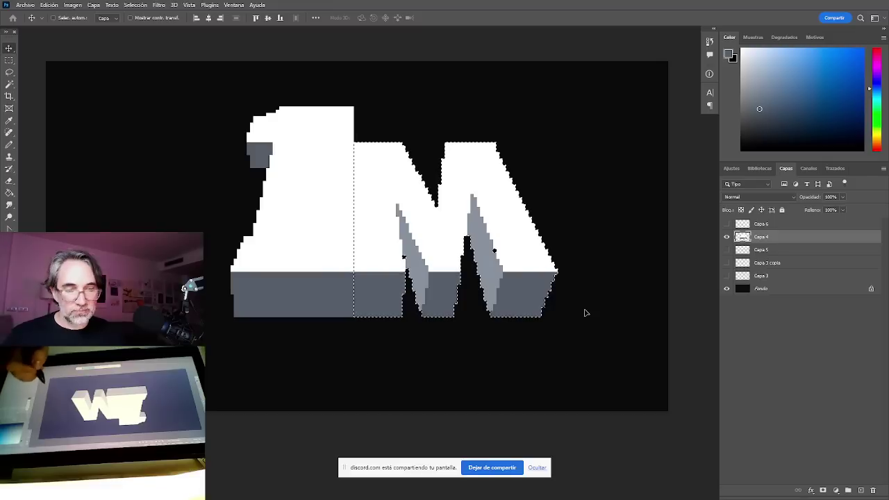
pyautogui.press('b')
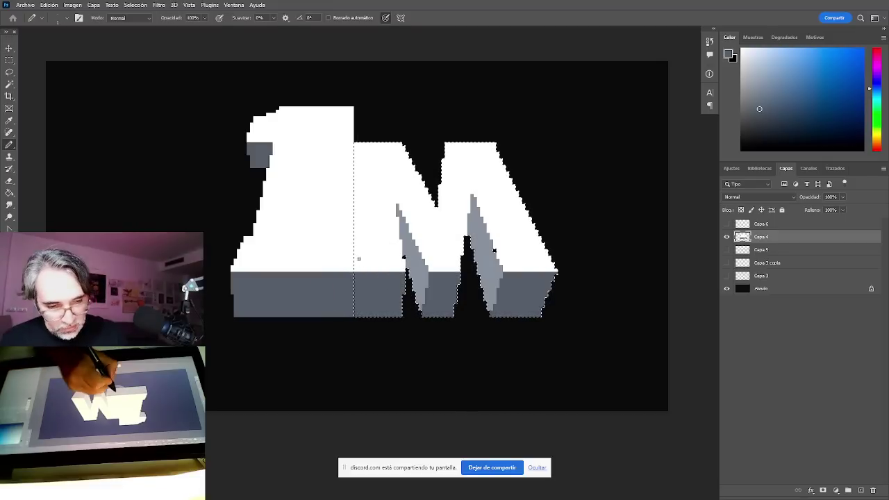
# Draw a light grey vertical line down the M's white face where it meets the 1, then clear the selection.
pyautogui.keyDown('alt'); pyautogui.click(408, 259); pyautogui.keyUp('alt')
pyautogui.moveTo(357, 270); pyautogui.dragTo(373, 141)
pyautogui.hotkey('ctrl', 'd')
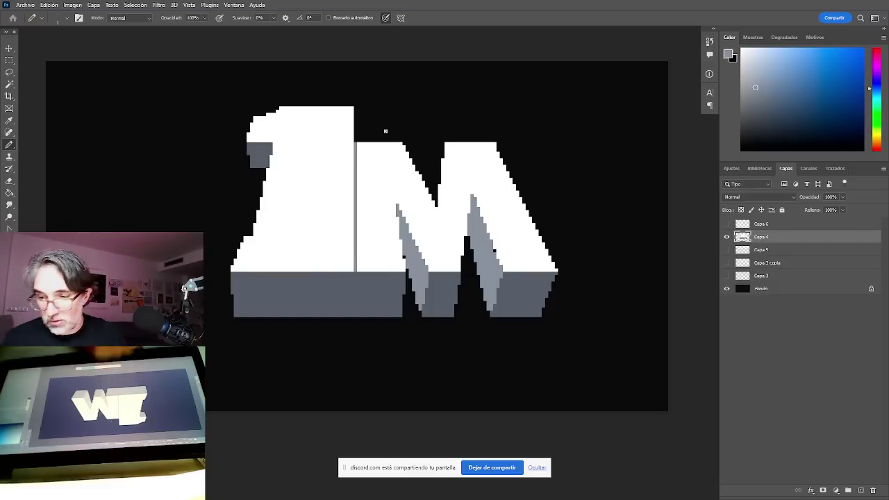
# Show the Capa 3 and Capa 3 copia guides, cut off the 1's projecting foot and extend its slanted edge in white along the red guide.
pyautogui.press('m')
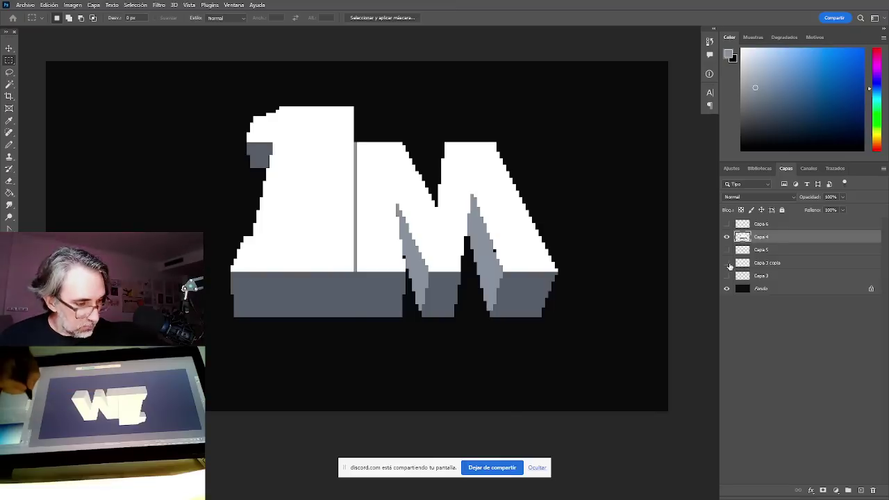
pyautogui.click(726, 263)
pyautogui.click(727, 276)
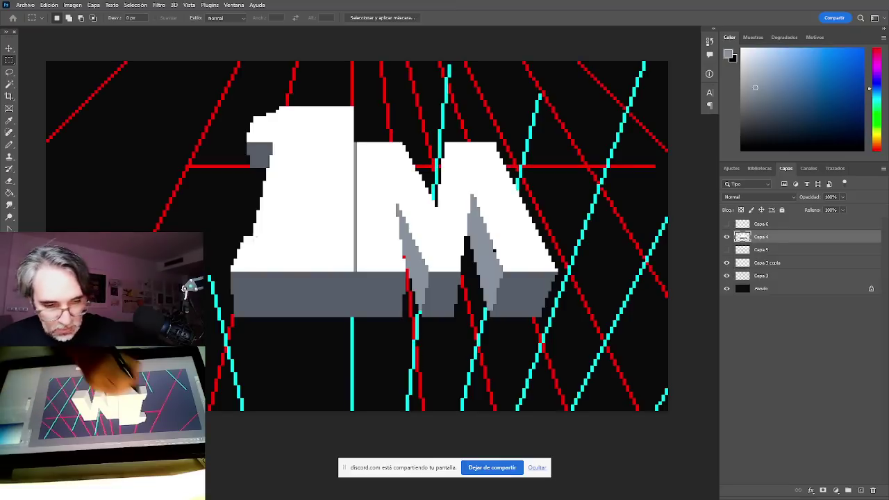
pyautogui.moveTo(227, 230); pyautogui.dragTo(254, 291)
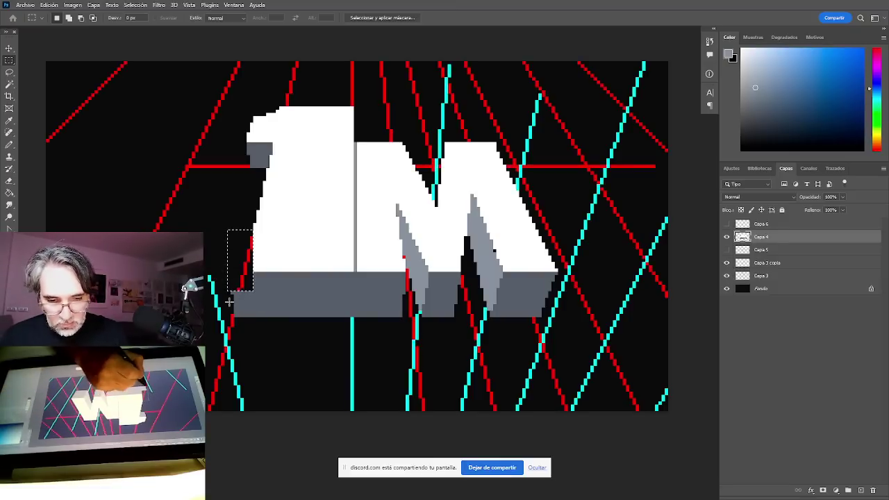
pyautogui.hotkey('ctrl', 'd')
pyautogui.press('b')
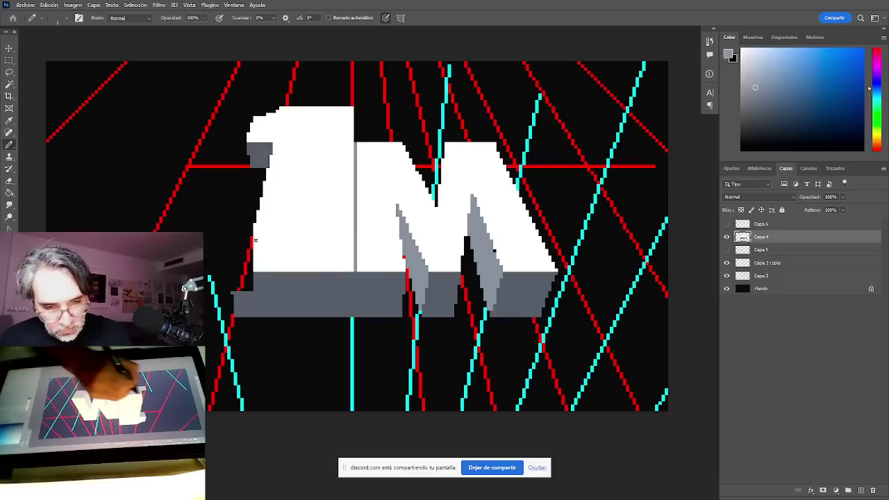
pyautogui.keyDown('alt'); pyautogui.click(252, 251); pyautogui.keyUp('alt')
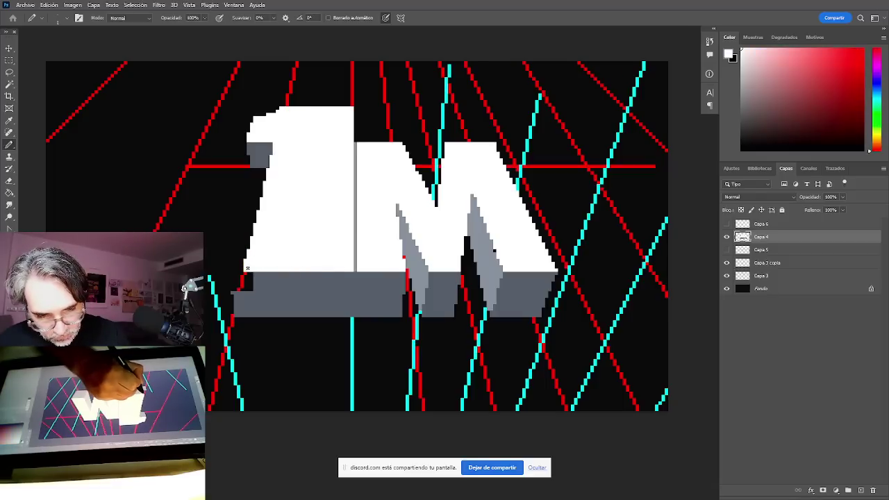
pyautogui.press('m')
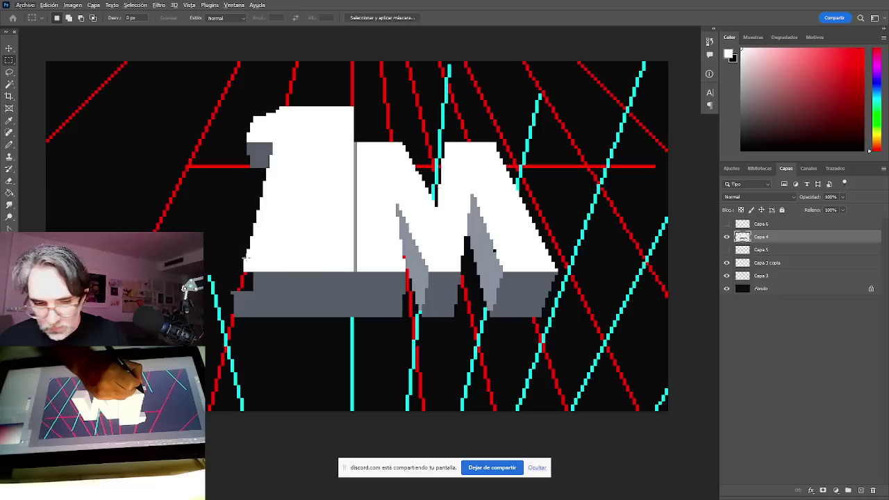
pyautogui.hotkey('ctrl', 'd')
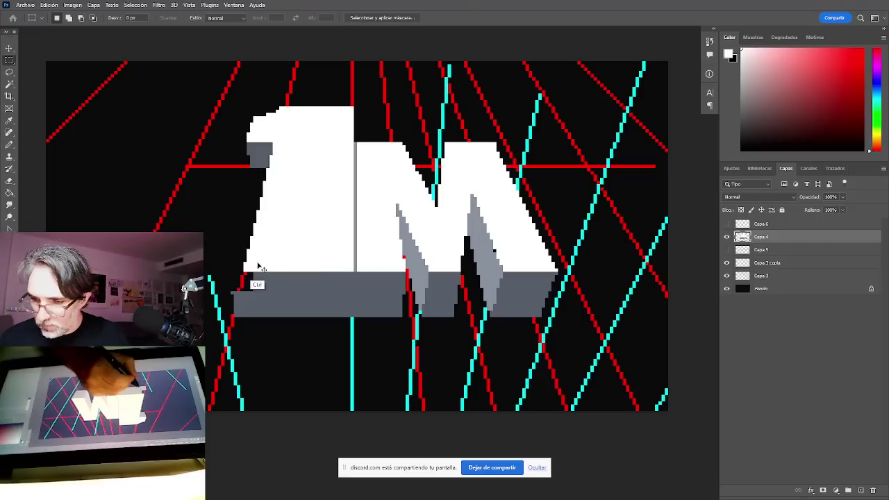
# Delete the outer end of the 1's grey base and redraw it in the same grey, tapering down from the new foot corner.
pyautogui.moveTo(253, 272); pyautogui.dragTo(228, 320)
pyautogui.press('Delete')
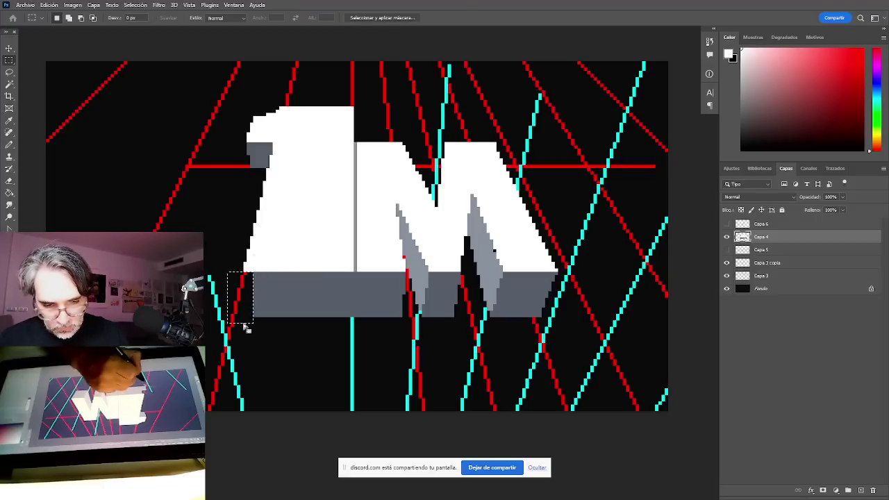
pyautogui.hotkey('ctrl', 'd')
pyautogui.press('b')
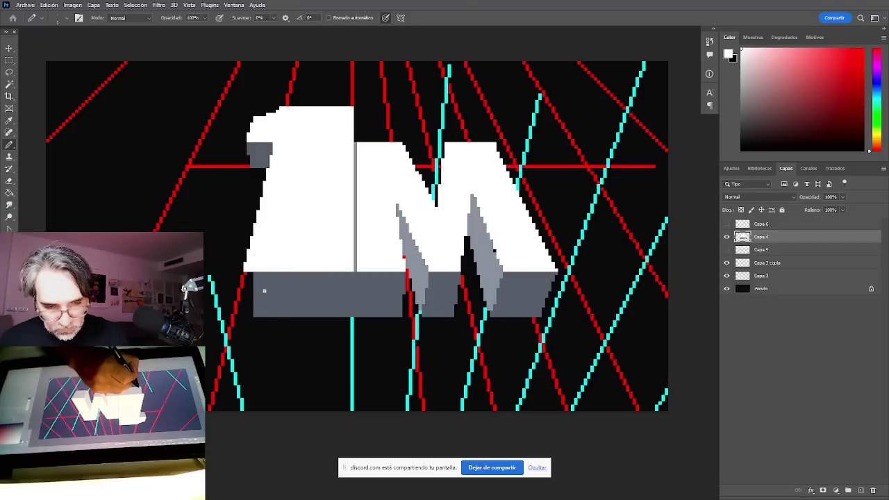
pyautogui.keyDown('alt'); pyautogui.click(264, 291); pyautogui.keyUp('alt')
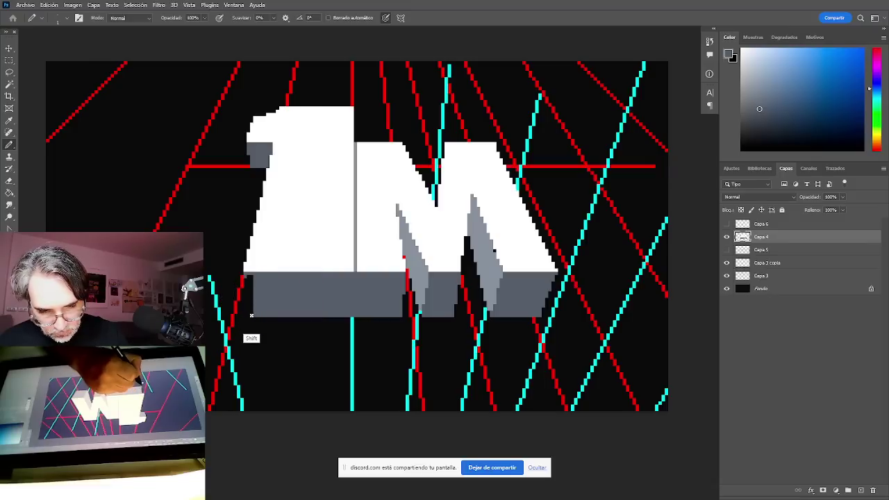
pyautogui.moveTo(250, 277); pyautogui.dragTo(250, 317)
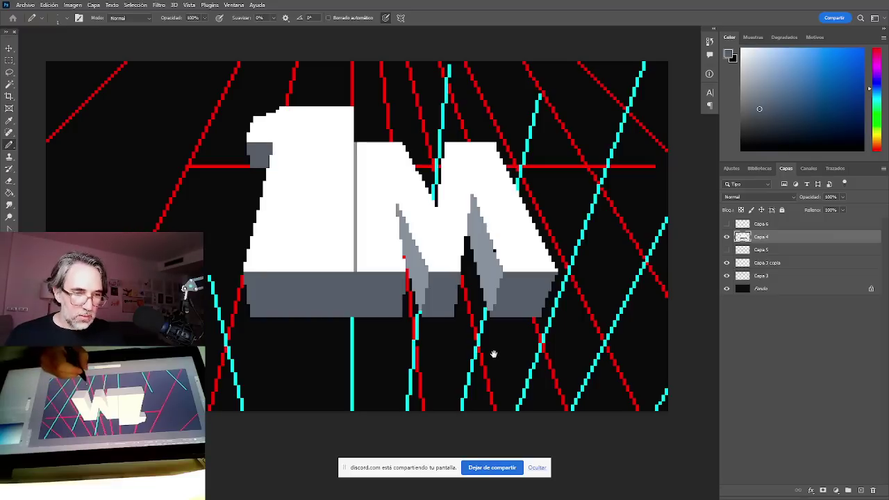
# Hide the Capa 3 copia and Capa 3 guide layers.
pyautogui.keyDown('alt'); pyautogui.click(494, 354); pyautogui.keyUp('alt')
pyautogui.moveTo(728, 263); pyautogui.dragTo(729, 277)
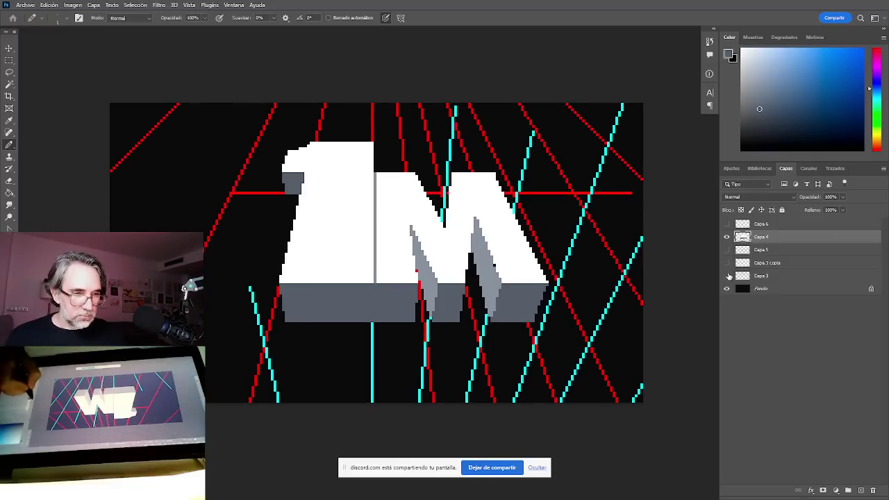
pyautogui.click(728, 276)
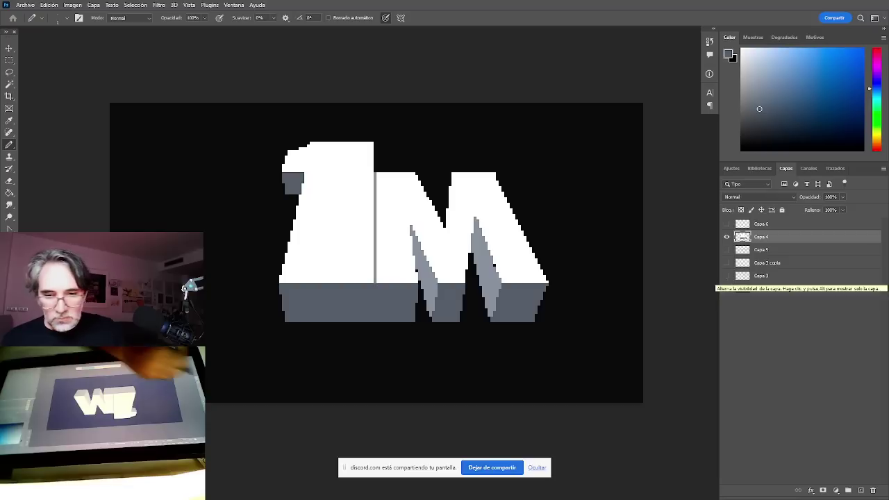
# Pick a darker shade of the base grey and draw a vertical dividing line through the base between the 1 and the M.
pyautogui.click(730, 54)
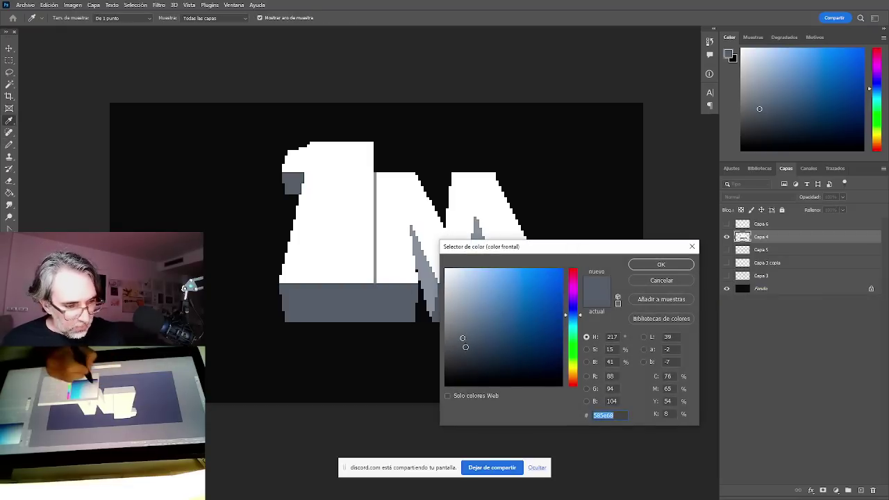
pyautogui.moveTo(465, 347); pyautogui.dragTo(466, 359)
pyautogui.click(651, 268)
pyautogui.moveTo(376, 285); pyautogui.dragTo(376, 299)
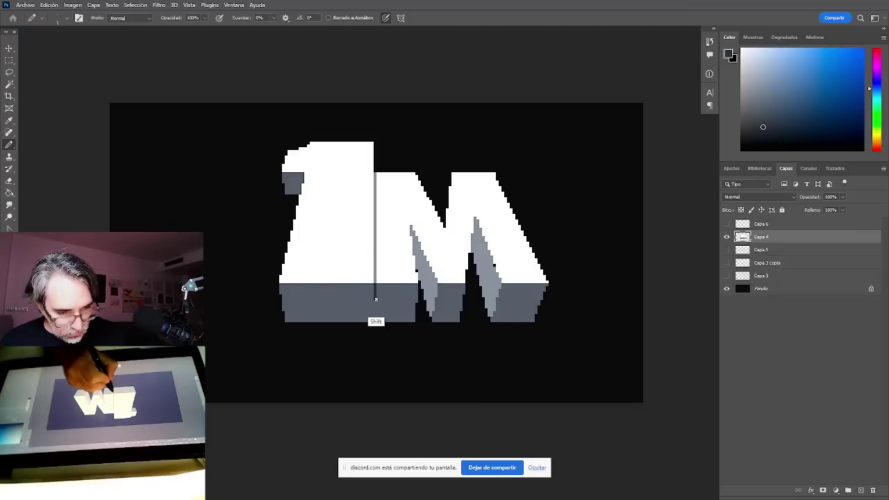
pyautogui.keyDown('shift'); pyautogui.click(375, 322); pyautogui.keyUp('shift')
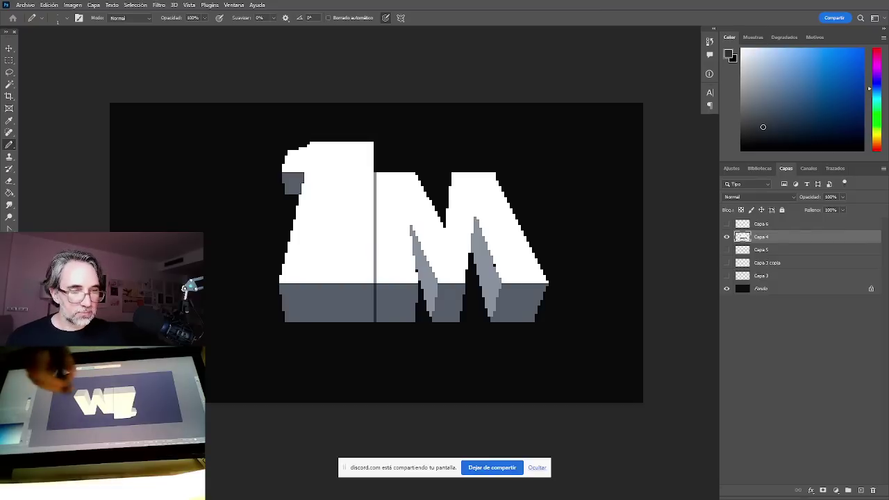
# Shade the upper parts of the M's two inner side faces with the base grey and touch up the first face's edge pixels in light grey.
pyautogui.moveTo(437, 276)
pyautogui.mouseDown()
pyautogui.moveTo(445, 277)
pyautogui.moveTo(432, 308)
pyautogui.mouseUp()
pyautogui.keyDown('ctrl'); pyautogui.click(433, 309); pyautogui.keyUp('ctrl')
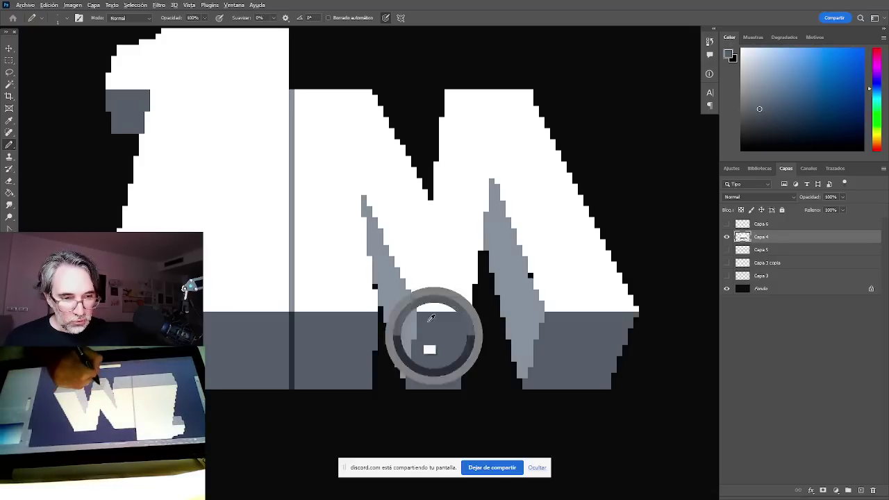
pyautogui.moveTo(363, 205)
pyautogui.mouseDown()
pyautogui.moveTo(370, 247)
pyautogui.moveTo(375, 220)
pyautogui.moveTo(376, 250)
pyautogui.moveTo(383, 247)
pyautogui.moveTo(379, 240)
pyautogui.moveTo(375, 249)
pyautogui.moveTo(377, 280)
pyautogui.moveTo(393, 260)
pyautogui.moveTo(384, 288)
pyautogui.mouseUp()
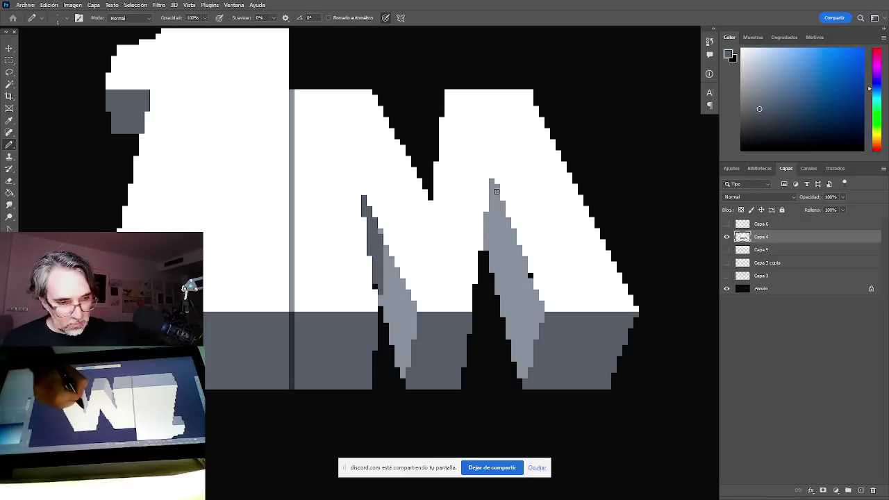
pyautogui.moveTo(492, 183)
pyautogui.mouseDown()
pyautogui.moveTo(488, 240)
pyautogui.moveTo(497, 190)
pyautogui.moveTo(492, 232)
pyautogui.mouseUp()
pyautogui.keyDown('alt'); pyautogui.click(388, 284); pyautogui.keyUp('alt')
pyautogui.click(374, 220)
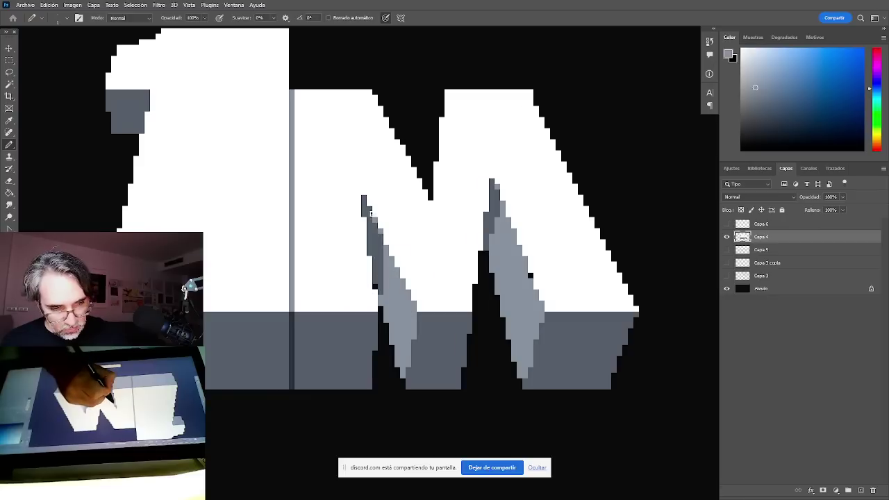
pyautogui.click(370, 210)
pyautogui.moveTo(366, 198); pyautogui.dragTo(370, 198)
# Dither the dark-to-light grey transition on both inner side faces of the M with checkerboard pixels and clean the first face's tip with white.
pyautogui.keyDown('alt'); pyautogui.click(492, 221); pyautogui.keyUp('alt')
pyautogui.moveTo(503, 214)
pyautogui.mouseDown()
pyautogui.moveTo(502, 272)
pyautogui.moveTo(492, 261)
pyautogui.moveTo(498, 220)
pyautogui.moveTo(498, 275)
pyautogui.mouseUp()
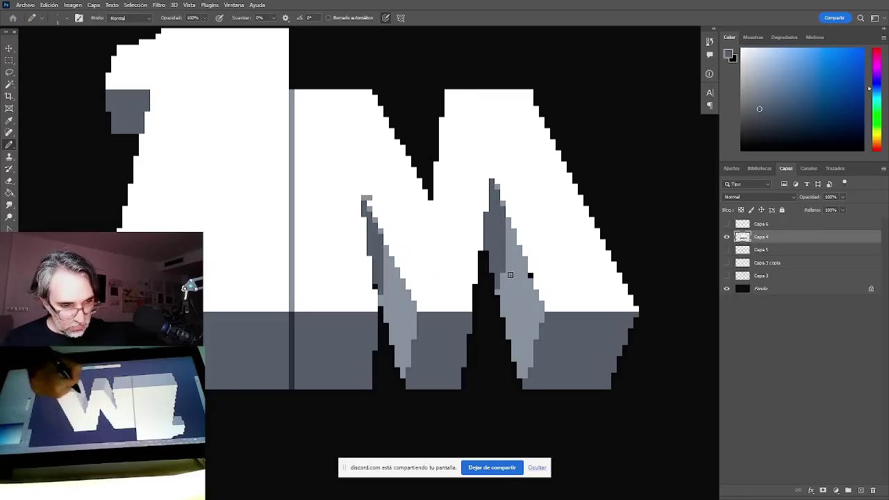
pyautogui.keyDown('alt'); pyautogui.click(503, 263); pyautogui.keyUp('alt')
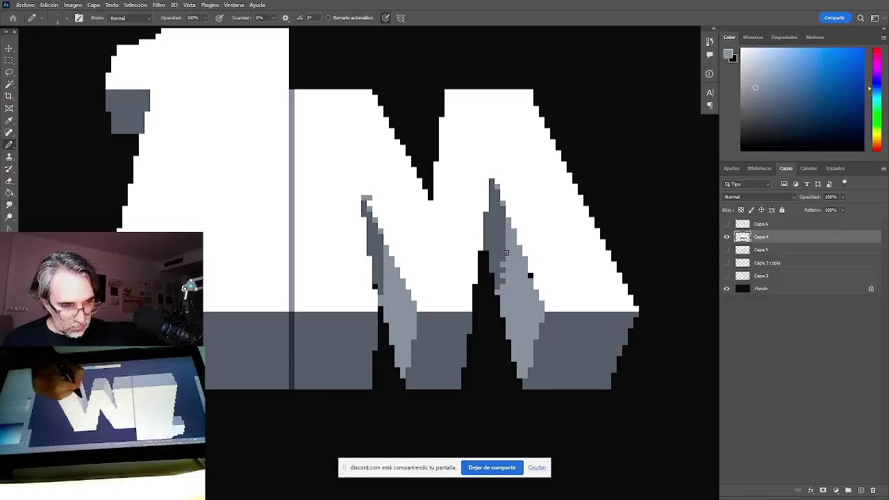
pyautogui.moveTo(505, 244); pyautogui.dragTo(502, 216)
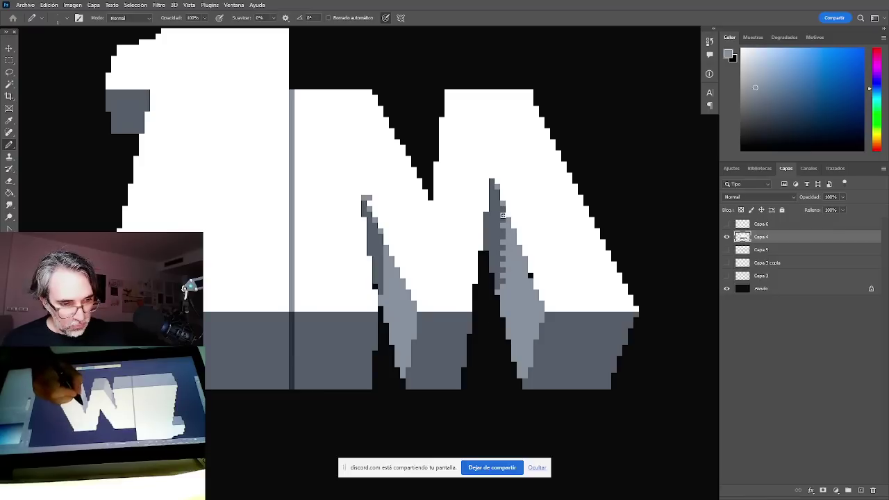
pyautogui.keyDown('alt'); pyautogui.click(507, 232); pyautogui.keyUp('alt')
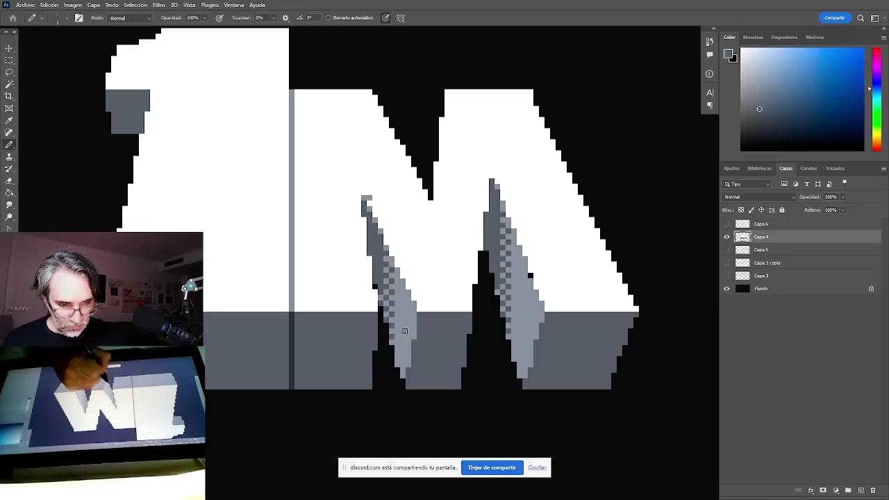
pyautogui.scroll(-5, 480, 302)
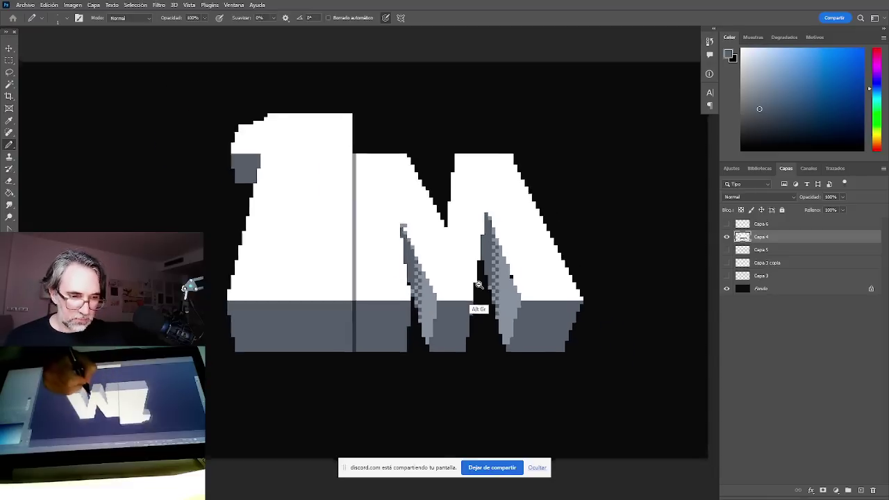
pyautogui.scroll(-1, 480, 302)
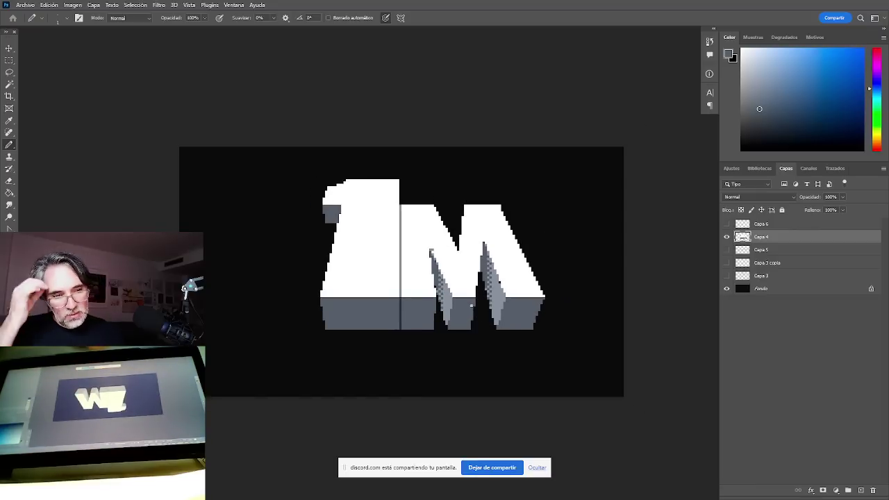
pyautogui.keyDown('alt'); pyautogui.click(436, 243); pyautogui.keyUp('alt')
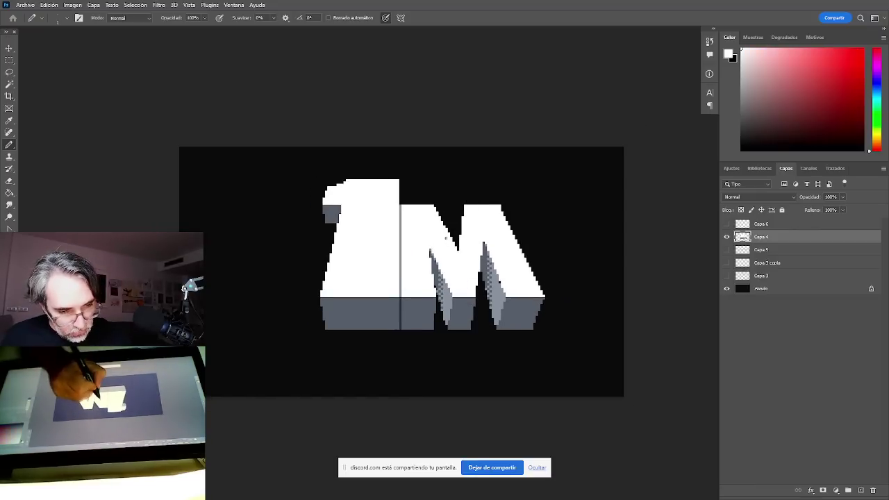
# Smooth the 1's slanted left edge with base-grey pixels at each stair step from the foot up to the serif.
pyautogui.scroll(1, 321, 309)
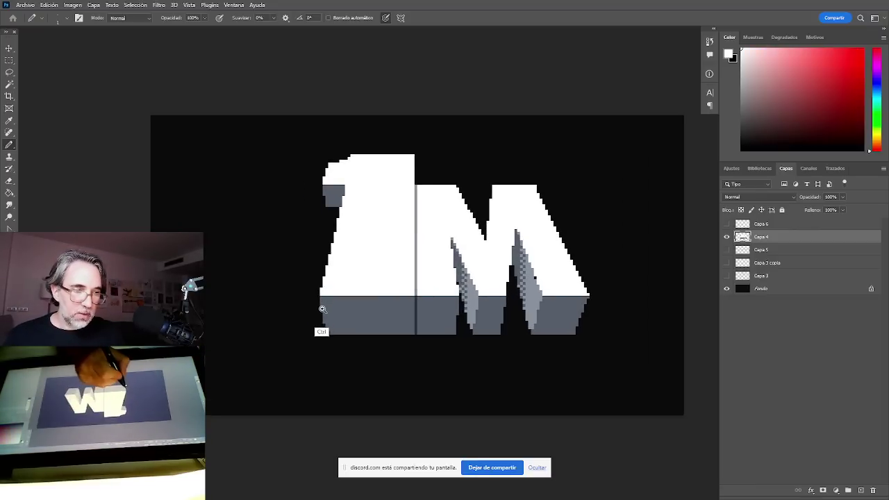
pyautogui.scroll(4, 322, 309)
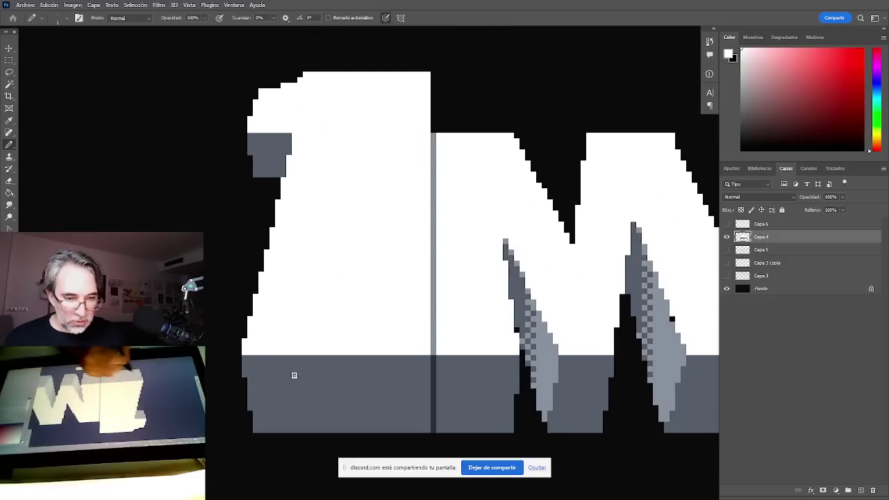
pyautogui.keyDown('alt'); pyautogui.click(272, 364); pyautogui.keyUp('alt')
pyautogui.click(250, 313)
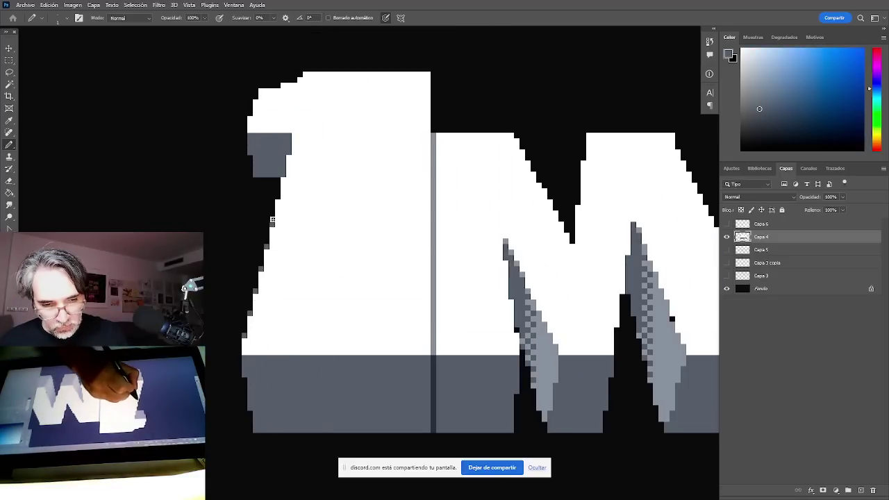
pyautogui.click(278, 196)
# Smooth the curved upper-left corner of the 1 with dark and light grey pixels at its stair steps.
pyautogui.moveTo(319, 186); pyautogui.dragTo(349, 280)
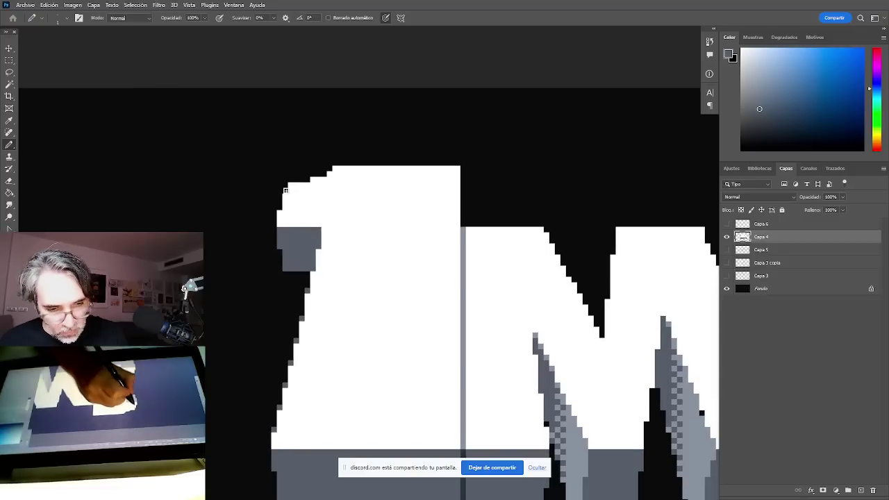
pyautogui.moveTo(324, 174)
pyautogui.mouseDown()
pyautogui.moveTo(280, 207)
pyautogui.moveTo(323, 174)
pyautogui.mouseUp()
pyautogui.click(280, 206)
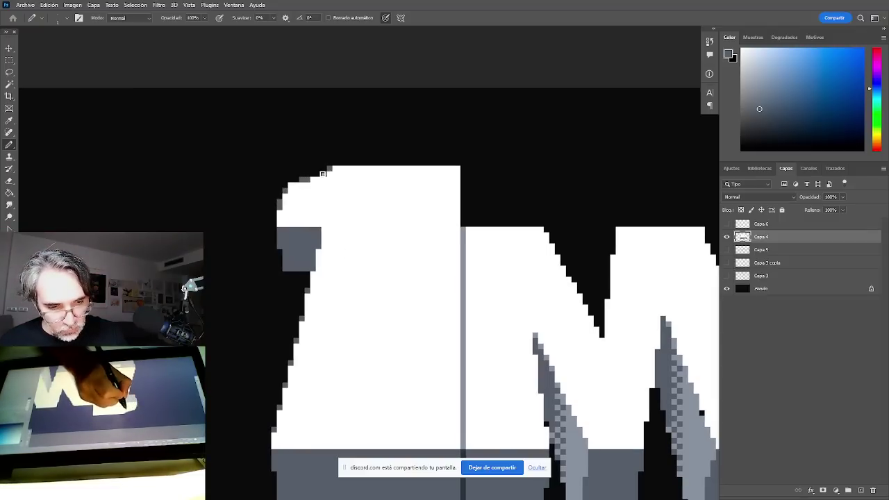
pyautogui.keyDown('alt'); pyautogui.click(691, 405); pyautogui.keyUp('alt')
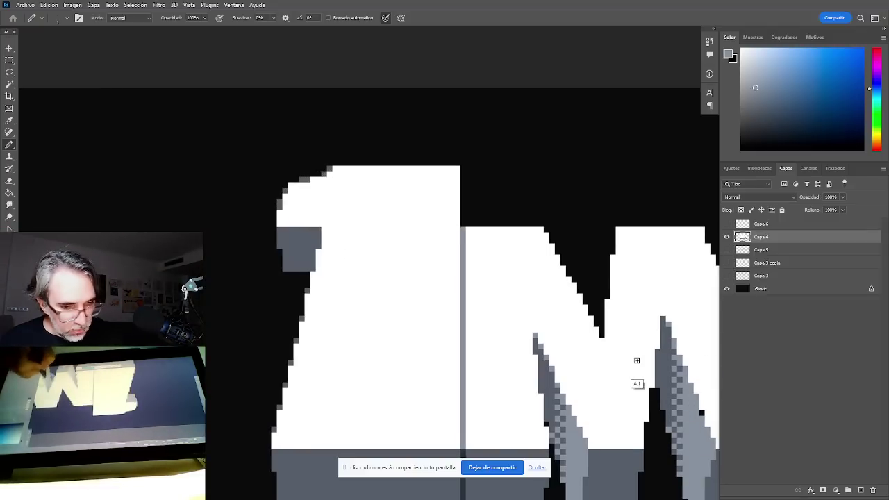
pyautogui.click(279, 207)
pyautogui.keyDown('alt'); pyautogui.click(302, 179); pyautogui.keyUp('alt')
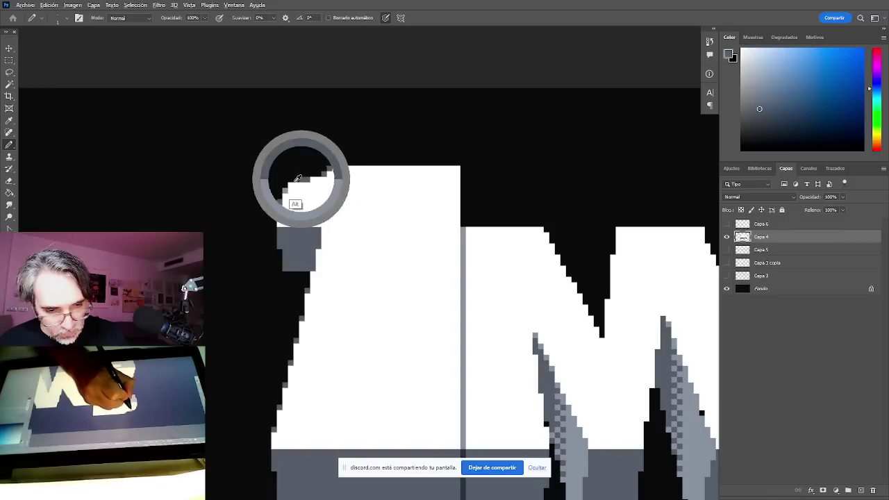
pyautogui.click(285, 187)
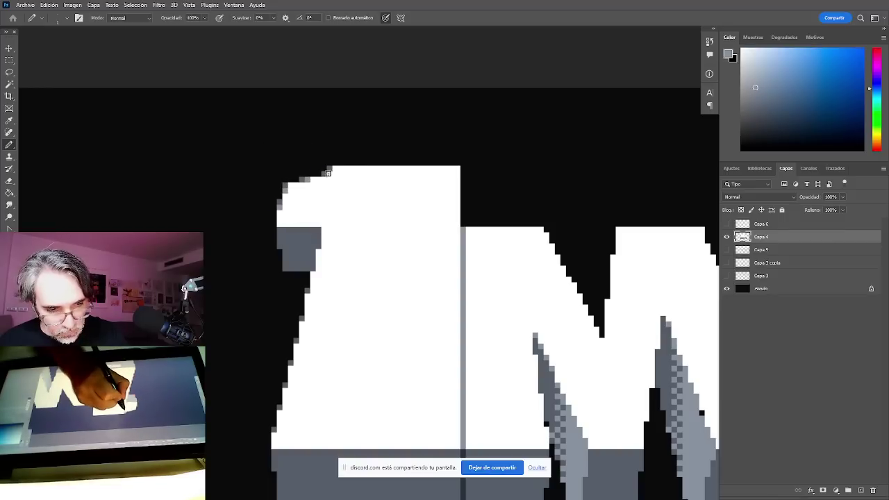
# Complete the smoothing of the 1's curved upper-left corner with light grey and dark grey pixels at the upper stair steps.
pyautogui.keyDown('alt'); pyautogui.click(328, 170); pyautogui.keyUp('alt')
pyautogui.click(319, 174)
pyautogui.keyDown('alt'); pyautogui.click(307, 180); pyautogui.keyUp('alt')
pyautogui.click(324, 174)
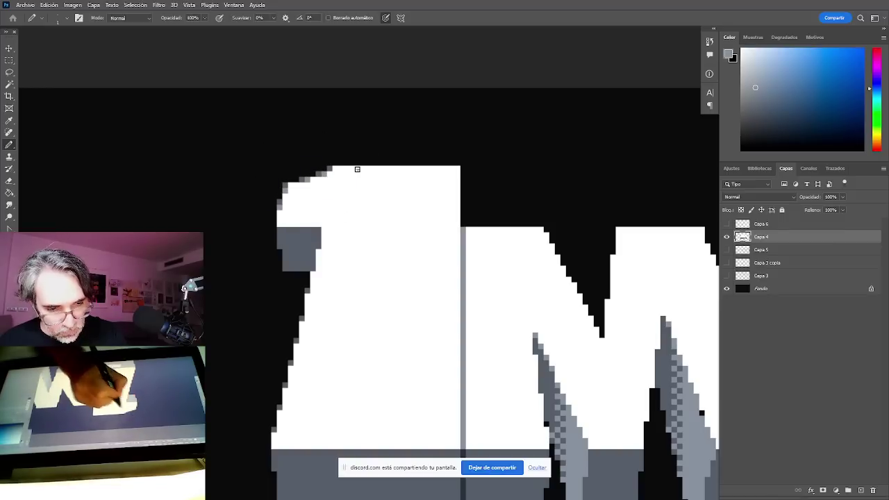
# Extend the smoothing of the 1's slanted left edge by adding dark grey pixels above its stair-step pixels.
pyautogui.moveTo(520, 253); pyautogui.dragTo(466, 174)
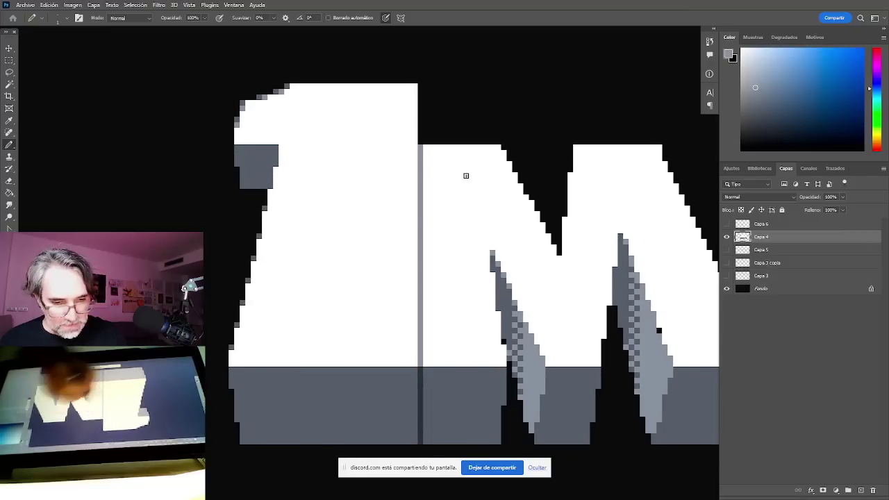
pyautogui.keyDown('alt'); pyautogui.click(231, 343); pyautogui.keyUp('alt')
pyautogui.keyDown('alt'); pyautogui.click(237, 339); pyautogui.keyUp('alt')
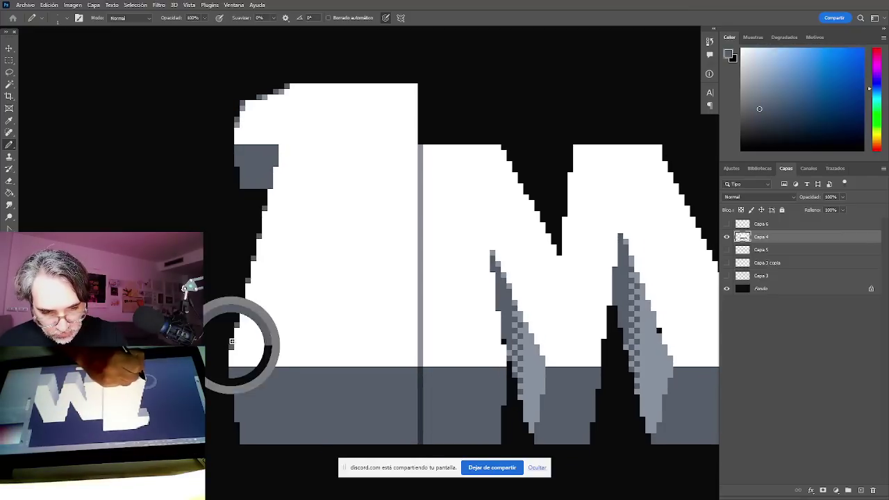
pyautogui.moveTo(240, 324); pyautogui.dragTo(328, 246)
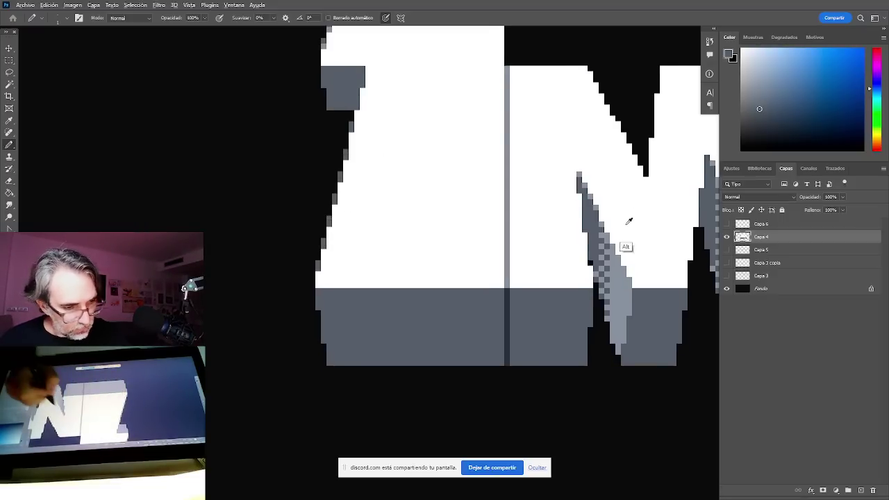
# Enlarge the pencil and paint a white and a light grey palette swatch on the empty black area beside the 1.
pyautogui.keyDown('alt'); pyautogui.click(622, 310); pyautogui.keyUp('alt')
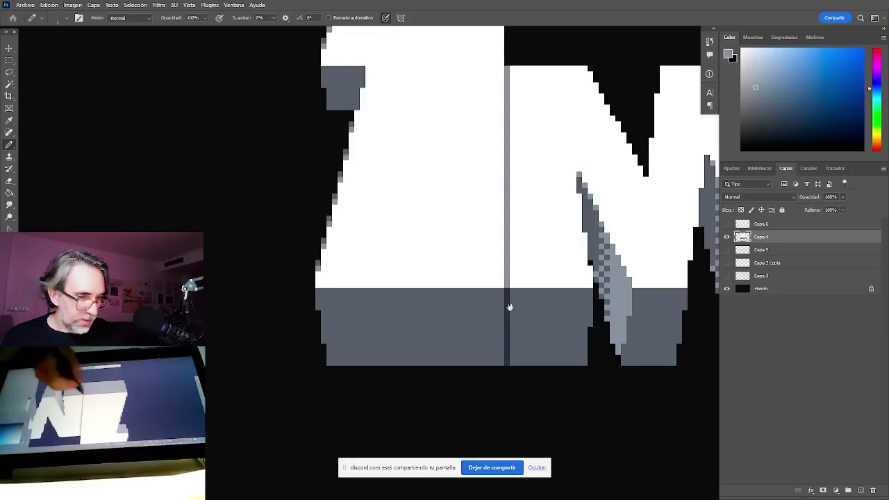
pyautogui.moveTo(510, 308); pyautogui.dragTo(522, 382)
pyautogui.keyDown('alt'); pyautogui.click(474, 302); pyautogui.keyUp('alt')
pyautogui.press(']')
pyautogui.press(']')
pyautogui.press(']')
pyautogui.press(']')
pyautogui.moveTo(168, 87); pyautogui.dragTo(174, 107)
pyautogui.keyDown('alt'); pyautogui.click(347, 142); pyautogui.keyUp('alt')
pyautogui.click(163, 139)
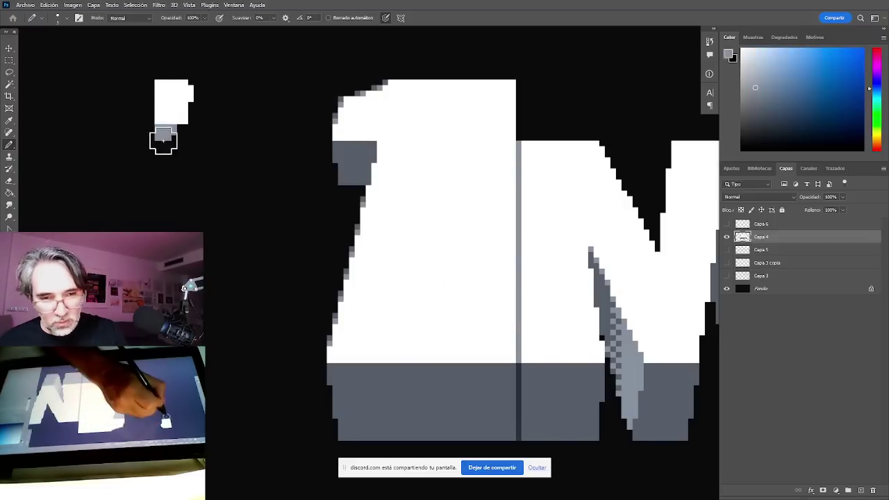
pyautogui.moveTo(164, 139); pyautogui.dragTo(178, 135)
# Add the base grey and the darkest seam grey of the extrusion as swatches below the light grey one.
pyautogui.keyDown('alt'); pyautogui.click(341, 389); pyautogui.keyUp('alt')
pyautogui.click(172, 170)
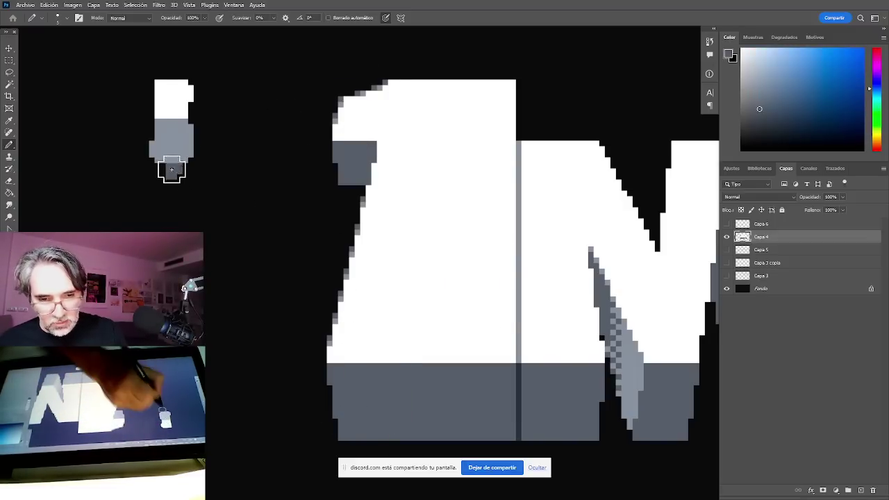
pyautogui.moveTo(172, 170); pyautogui.dragTo(157, 201)
pyautogui.moveTo(482, 349)
pyautogui.mouseDown()
pyautogui.moveTo(448, 328)
pyautogui.moveTo(353, 361)
pyautogui.mouseUp()
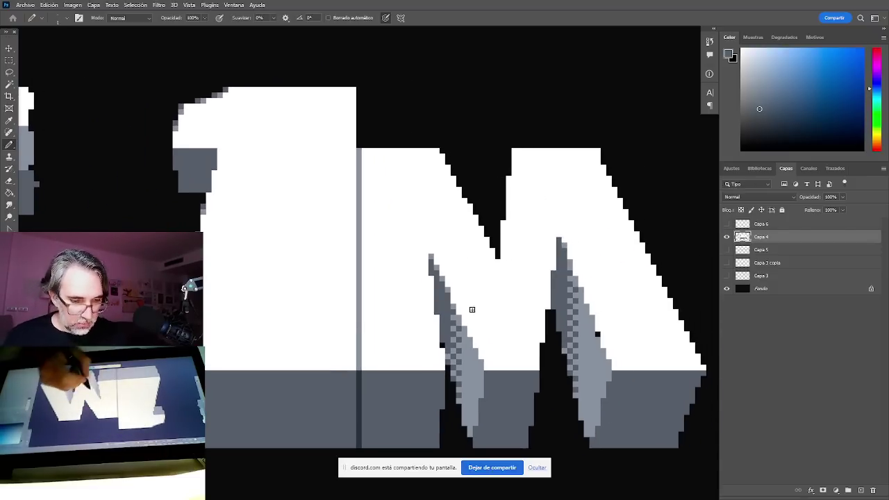
pyautogui.scroll(1, 472, 317)
pyautogui.moveTo(363, 360); pyautogui.dragTo(520, 312)
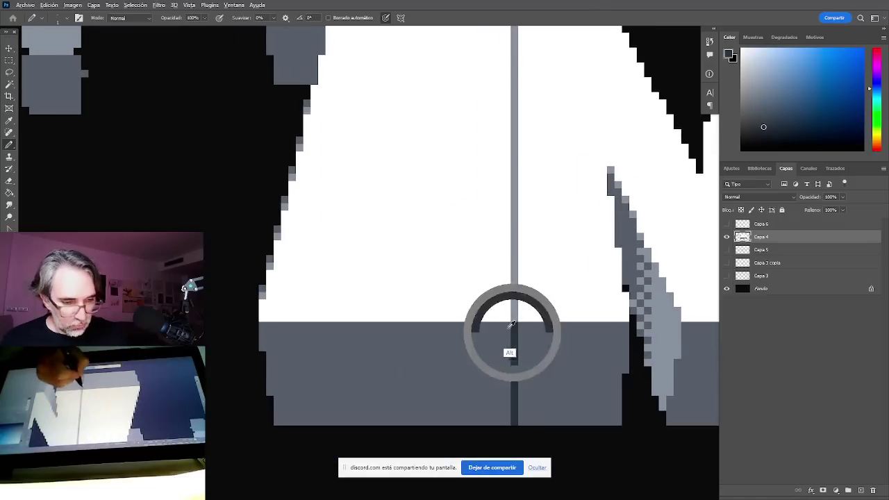
pyautogui.moveTo(47, 114)
pyautogui.mouseDown()
pyautogui.moveTo(68, 139)
pyautogui.moveTo(66, 126)
pyautogui.moveTo(74, 160)
pyautogui.mouseUp()
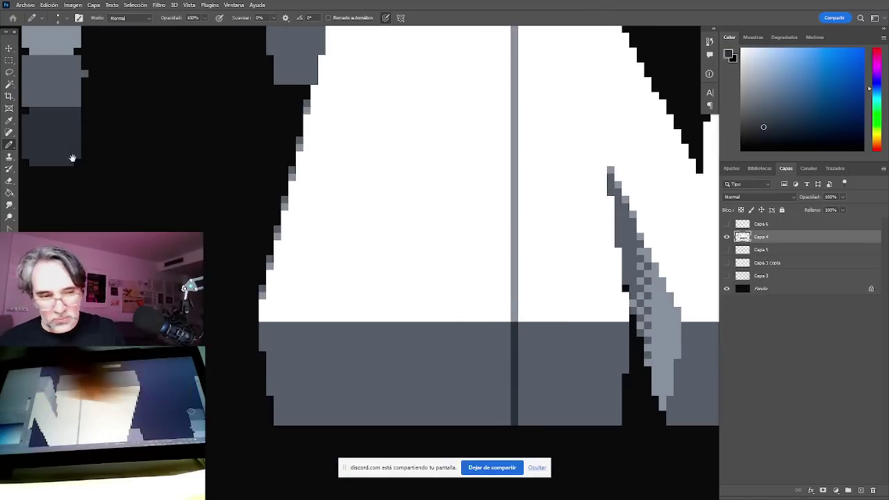
# Place single dark grey pixels at the stair steps along the left slope of the M's upper notch.
pyautogui.moveTo(583, 257); pyautogui.dragTo(306, 385)
pyautogui.keyDown('alt'); pyautogui.click(540, 387); pyautogui.keyUp('alt')
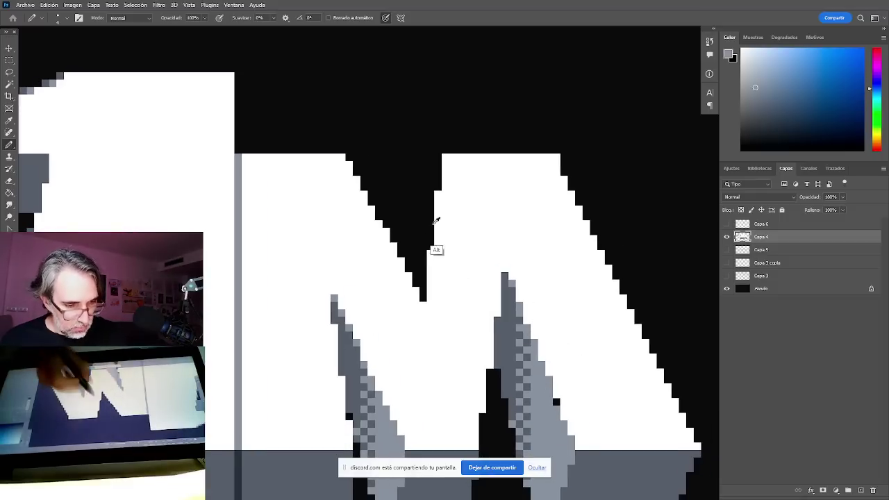
pyautogui.keyDown('alt'); pyautogui.click(348, 344); pyautogui.keyUp('alt')
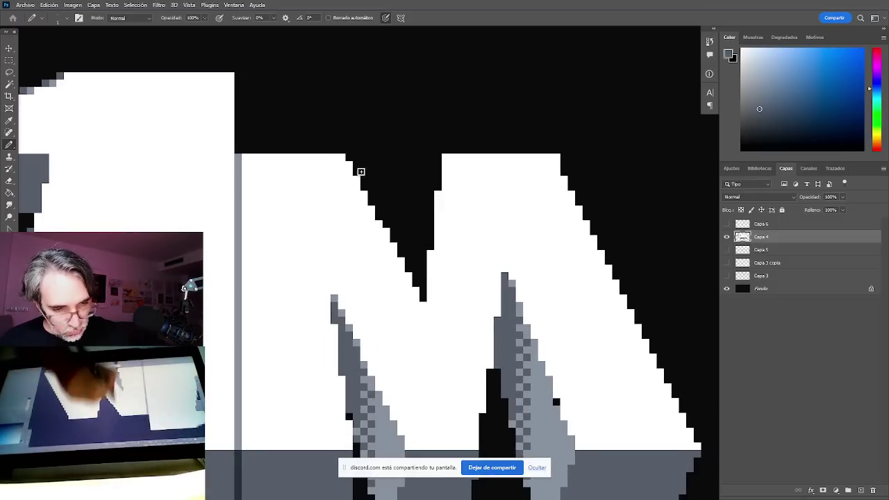
pyautogui.moveTo(355, 171); pyautogui.dragTo(337, 130)
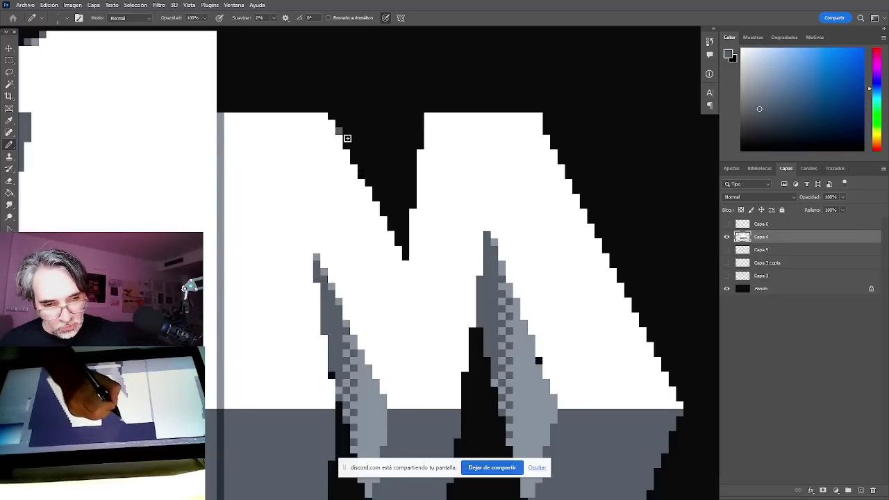
pyautogui.click(355, 161)
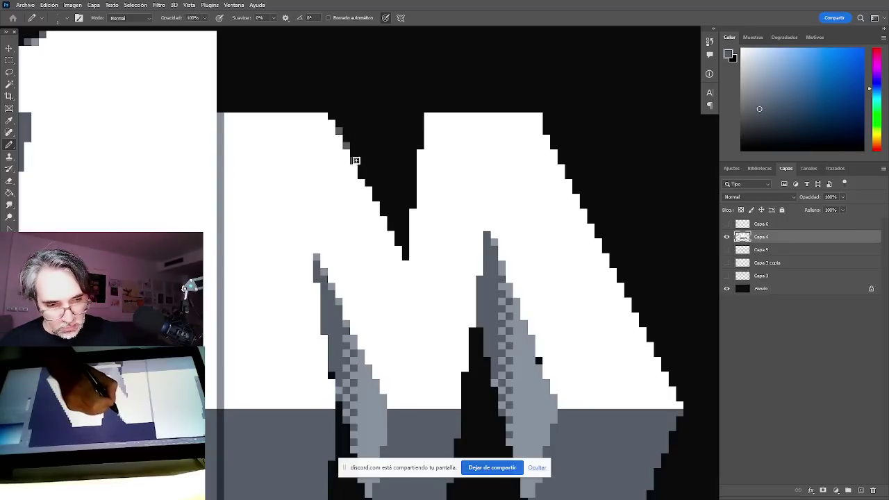
pyautogui.click(376, 197)
pyautogui.moveTo(363, 176); pyautogui.dragTo(367, 176)
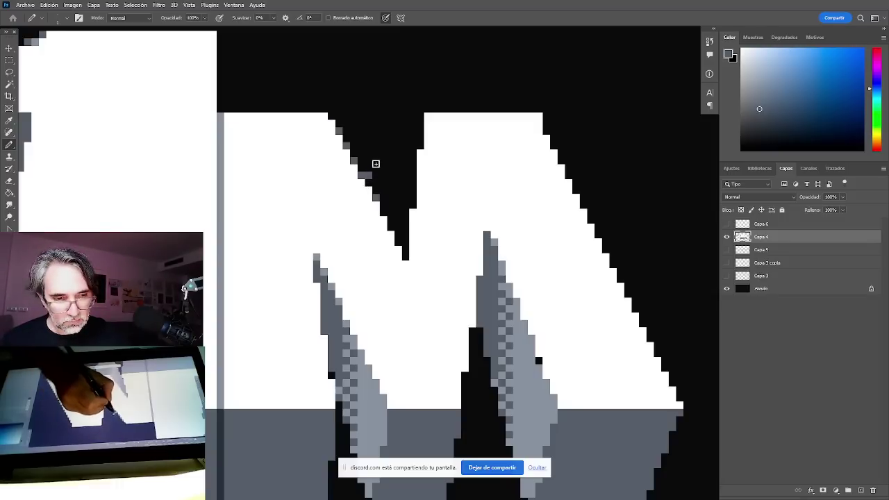
# Select and delete the stray grey pixel beside the left slope of the M's upper notch.
pyautogui.press('m')
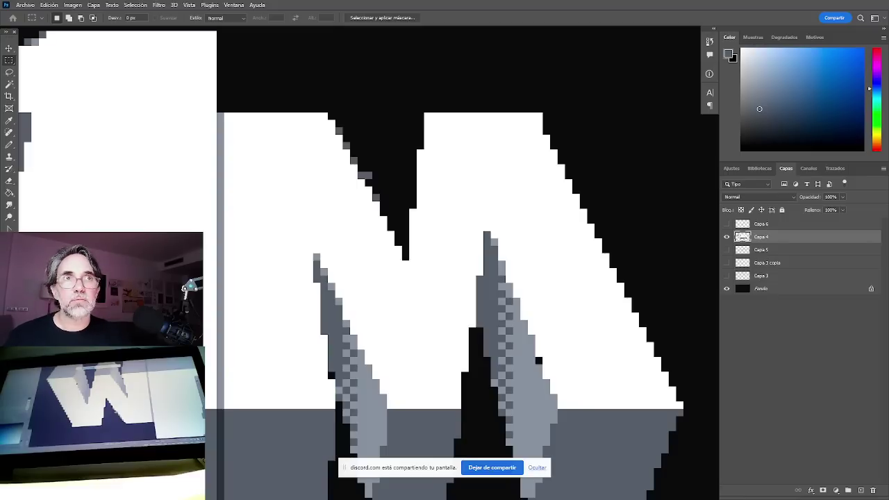
pyautogui.moveTo(376, 156); pyautogui.dragTo(368, 178)
pyautogui.press('Delete')
pyautogui.hotkey('ctrl', 'd')
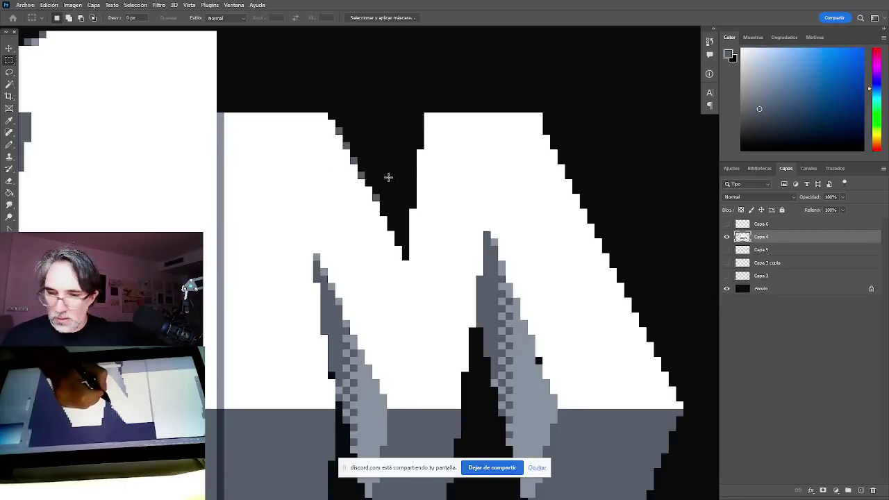
# Extend the dark grey pixels down the notch's left slope and shape its lower tip with light grey, dark grey and black.
pyautogui.press('b')
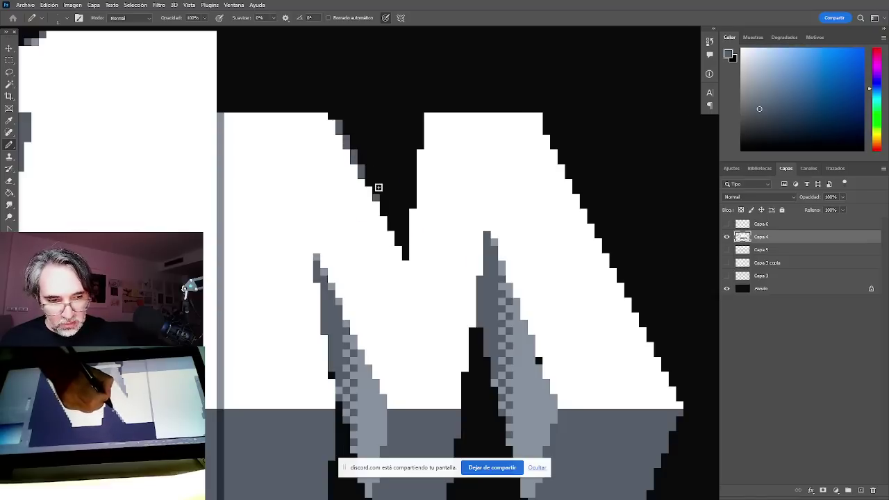
pyautogui.moveTo(385, 206); pyautogui.dragTo(400, 240)
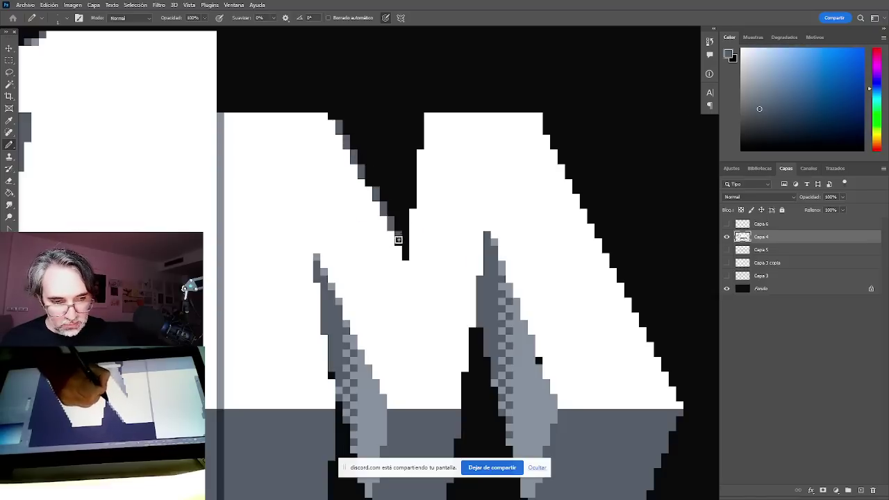
pyautogui.click(406, 257)
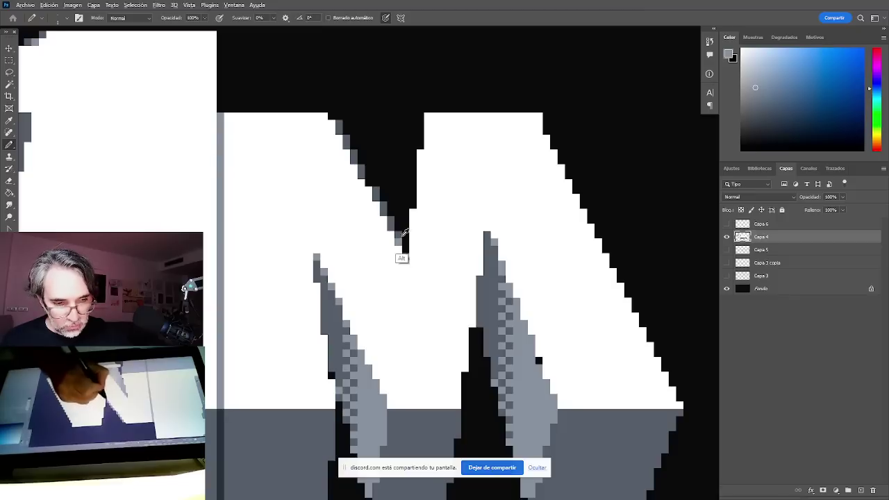
pyautogui.keyDown('alt'); pyautogui.click(398, 235); pyautogui.keyUp('alt')
pyautogui.click(405, 249)
pyautogui.keyDown('alt'); pyautogui.click(405, 257); pyautogui.keyUp('alt')
pyautogui.keyDown('alt'); pyautogui.click(397, 234); pyautogui.keyUp('alt')
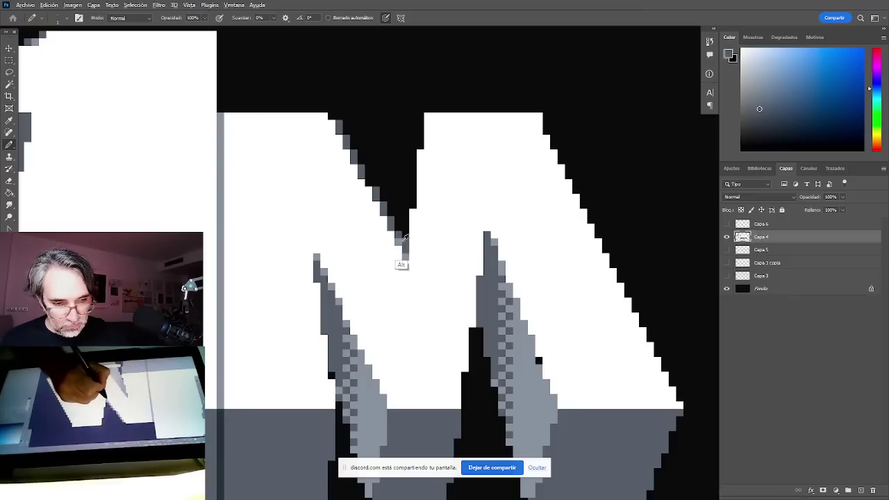
pyautogui.keyDown('alt'); pyautogui.click(398, 239); pyautogui.keyUp('alt')
pyautogui.keyDown('alt'); pyautogui.click(405, 231); pyautogui.keyUp('alt')
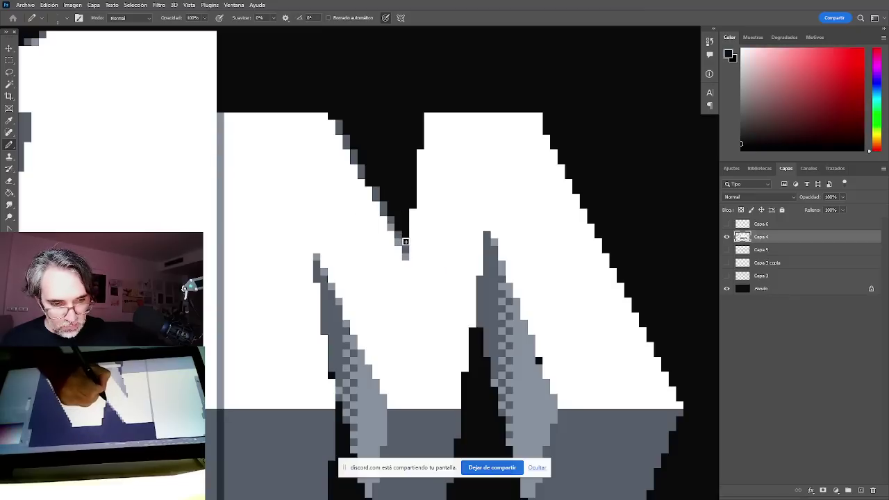
pyautogui.click(405, 241)
# Recolour the lower pixel of each dark stair-step pair on the notch's left slope with light grey.
pyautogui.keyDown('alt'); pyautogui.click(401, 242); pyautogui.keyUp('alt')
pyautogui.click(383, 213)
pyautogui.click(376, 198)
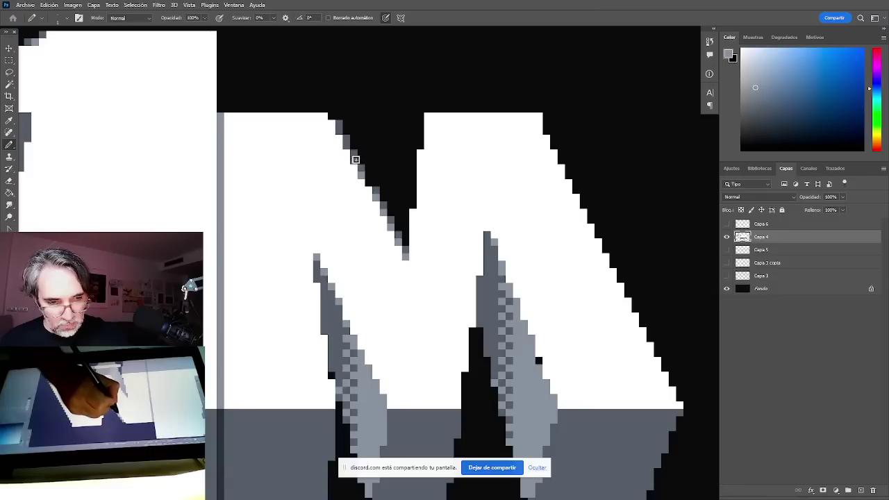
pyautogui.keyDown('alt'); pyautogui.click(372, 180); pyautogui.keyUp('alt')
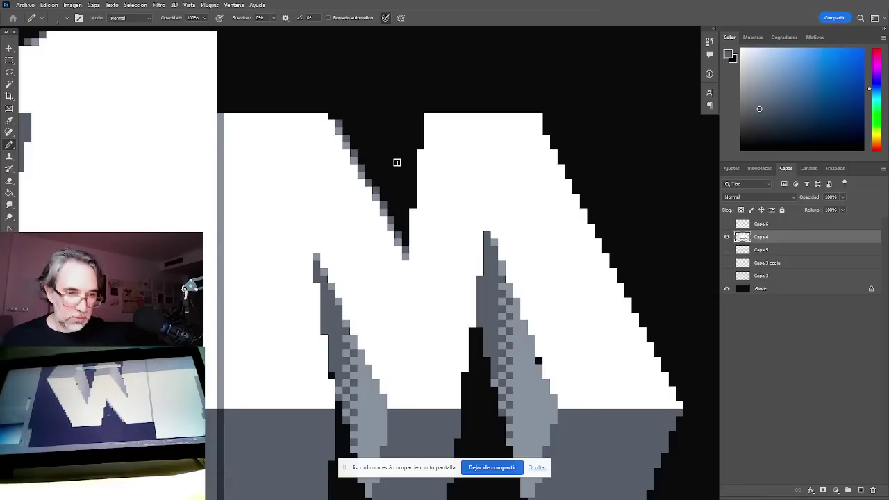
# Check the whole logo, then clean the top of the notch's left slope with black and add a dark grey pixel at its corner.
pyautogui.keyDown('ctrl'); pyautogui.keyDown('alt'); pyautogui.click(448, 257); pyautogui.keyUp('alt'); pyautogui.keyUp('ctrl')
pyautogui.keyDown('ctrl'); pyautogui.keyDown('alt'); pyautogui.click(455, 276); pyautogui.keyUp('alt'); pyautogui.keyUp('ctrl')
pyautogui.keyDown('ctrl'); pyautogui.keyDown('alt'); pyautogui.click(455, 276); pyautogui.keyUp('alt'); pyautogui.keyUp('ctrl')
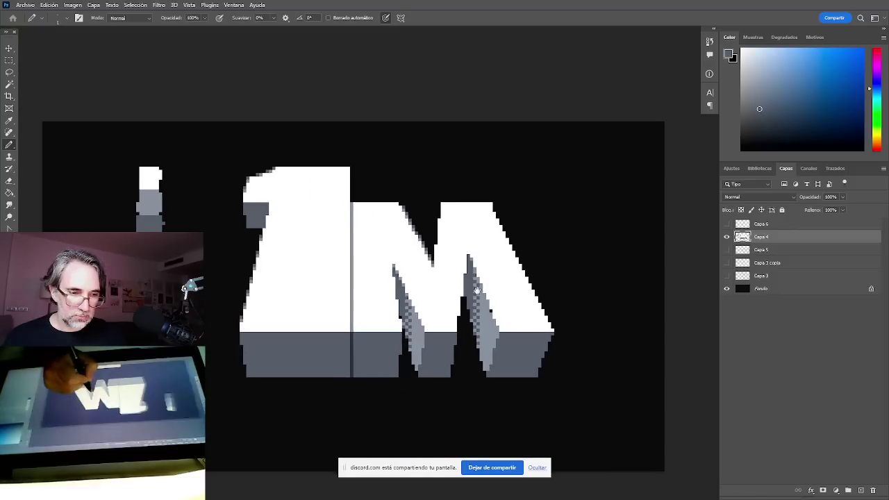
pyautogui.moveTo(490, 272)
pyautogui.mouseDown()
pyautogui.moveTo(412, 258)
pyautogui.moveTo(412, 248)
pyautogui.mouseUp()
pyautogui.keyDown('ctrl'); pyautogui.keyDown('alt'); pyautogui.click(374, 209); pyautogui.keyUp('alt'); pyautogui.keyUp('ctrl')
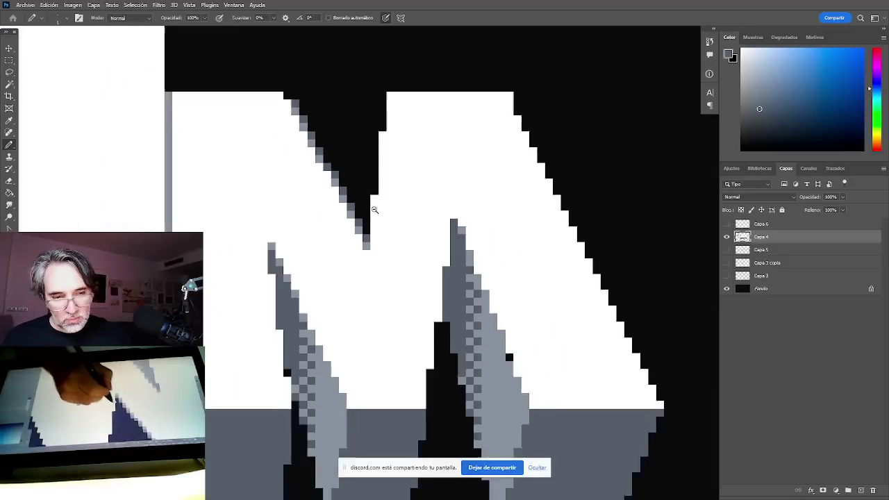
pyautogui.moveTo(386, 214)
pyautogui.mouseDown()
pyautogui.moveTo(407, 235)
pyautogui.moveTo(387, 253)
pyautogui.moveTo(377, 212)
pyautogui.moveTo(324, 128)
pyautogui.mouseUp()
pyautogui.keyDown('alt'); pyautogui.click(388, 224); pyautogui.keyUp('alt')
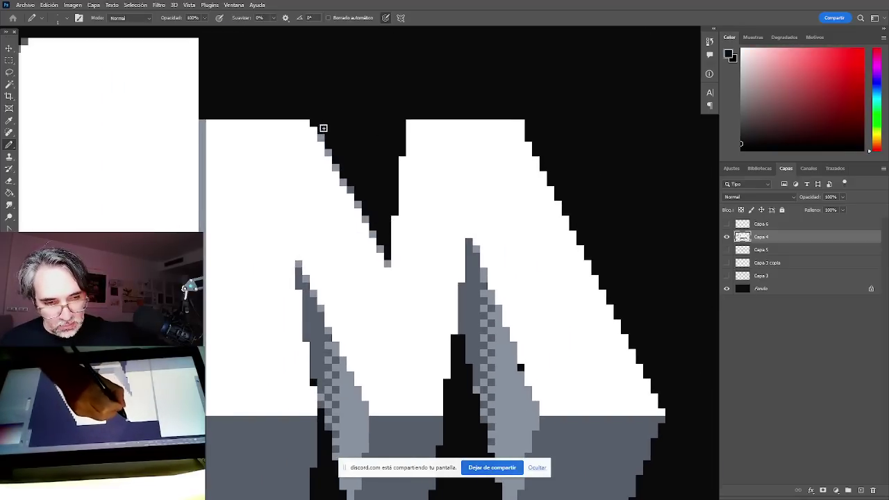
pyautogui.keyDown('alt'); pyautogui.click(350, 188); pyautogui.keyUp('alt')
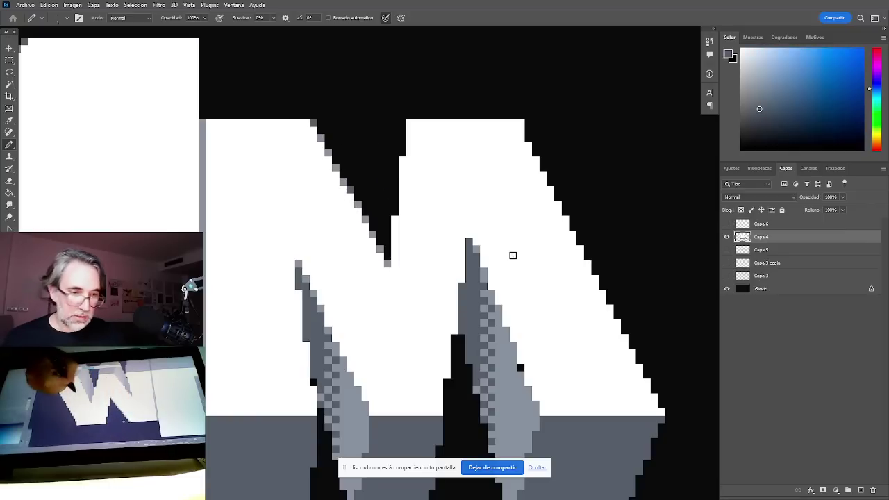
# Smooth the steep right side of the M's upper notch with dark grey over light grey pixels at its two steps.
pyautogui.moveTo(396, 200)
pyautogui.mouseDown()
pyautogui.moveTo(395, 209)
pyautogui.moveTo(395, 192)
pyautogui.mouseUp()
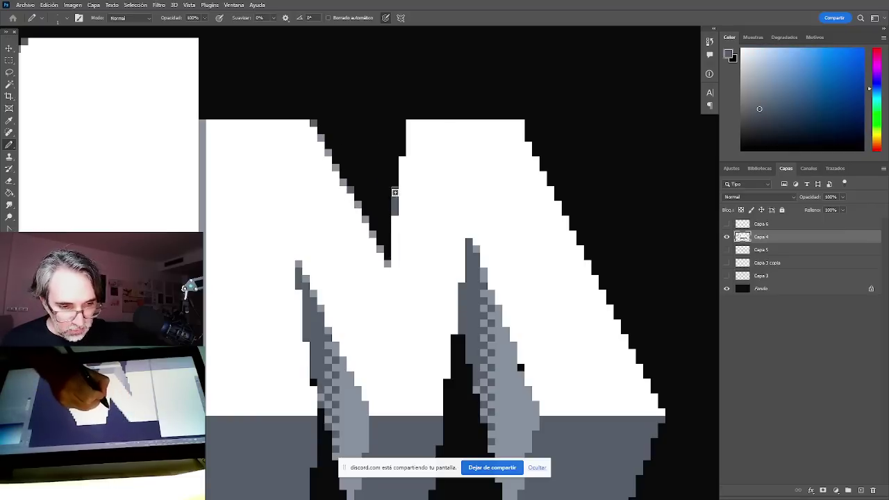
pyautogui.moveTo(403, 137); pyautogui.dragTo(403, 150)
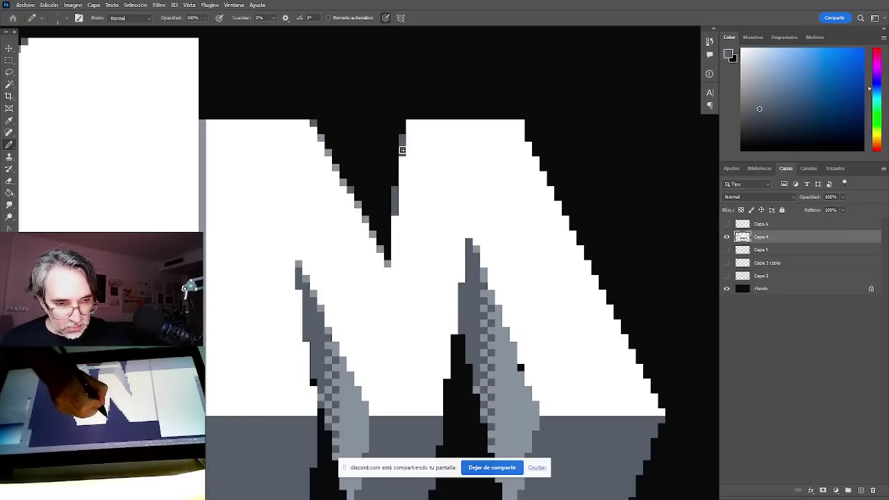
pyautogui.keyDown('alt'); pyautogui.click(381, 248); pyautogui.keyUp('alt')
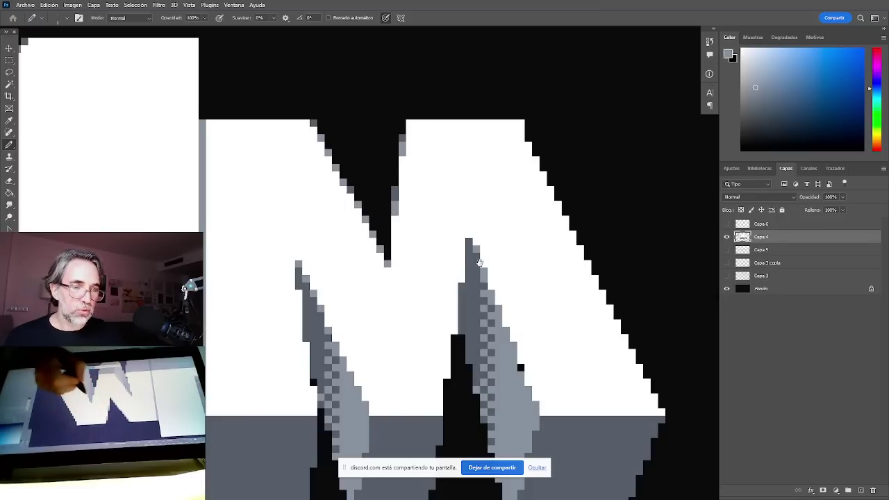
pyautogui.keyDown('alt'); pyautogui.click(403, 133); pyautogui.keyUp('alt')
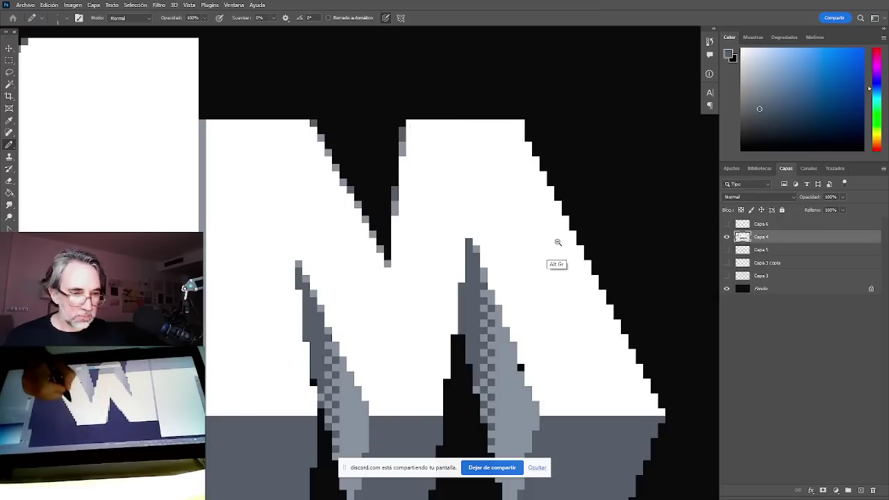
# Soften two steps on the outer side of the M's left lower notch with light grey, covering the stray black pixel.
pyautogui.keyDown('alt'); pyautogui.click(558, 243); pyautogui.keyUp('alt')
pyautogui.moveTo(555, 268); pyautogui.dragTo(447, 272)
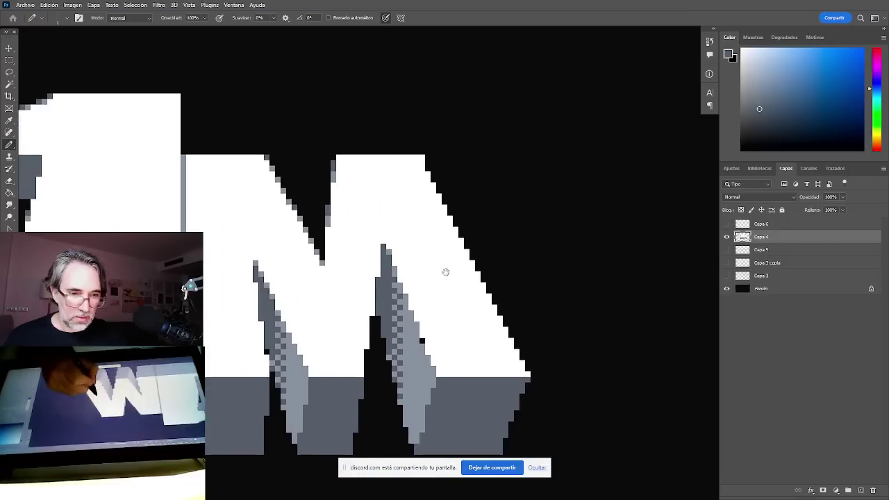
pyautogui.keyDown('ctrl'); pyautogui.click(427, 238); pyautogui.keyUp('ctrl')
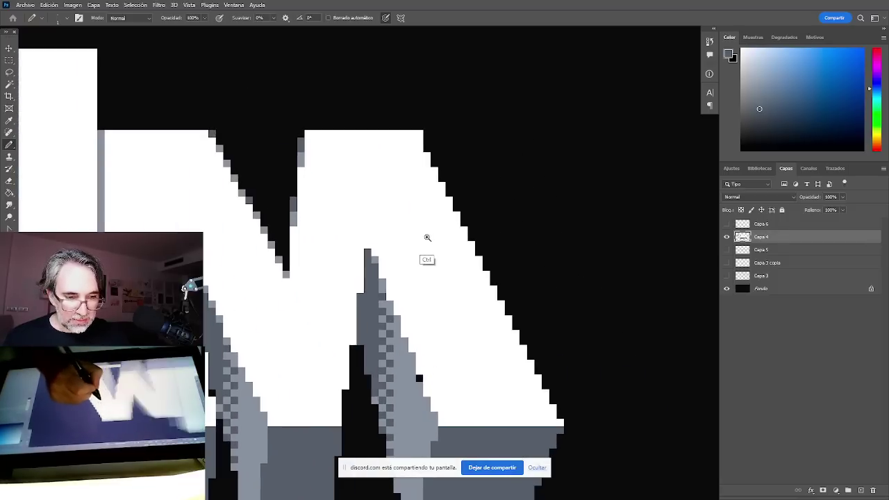
pyautogui.moveTo(419, 263); pyautogui.dragTo(445, 178)
pyautogui.keyDown('ctrl'); pyautogui.click(443, 197); pyautogui.keyUp('ctrl')
pyautogui.moveTo(371, 346); pyautogui.dragTo(477, 193)
pyautogui.moveTo(429, 242); pyautogui.dragTo(515, 262)
pyautogui.keyDown('alt'); pyautogui.click(299, 342); pyautogui.keyUp('alt')
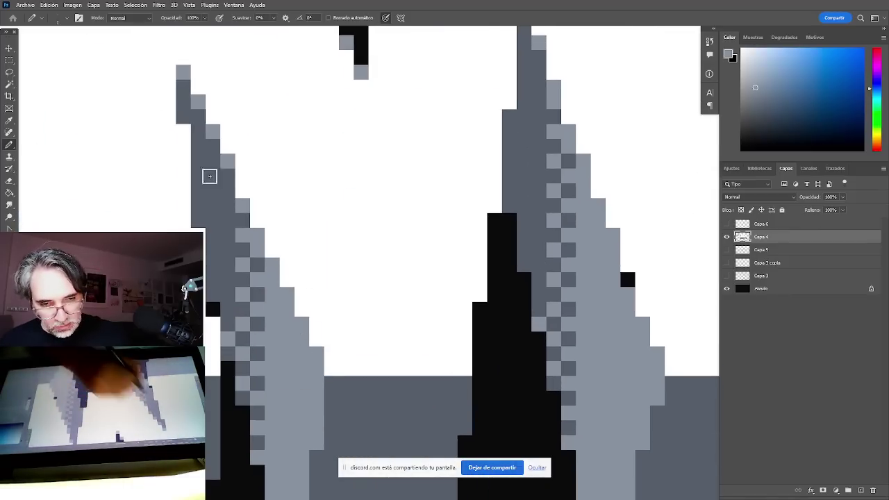
pyautogui.click(184, 132)
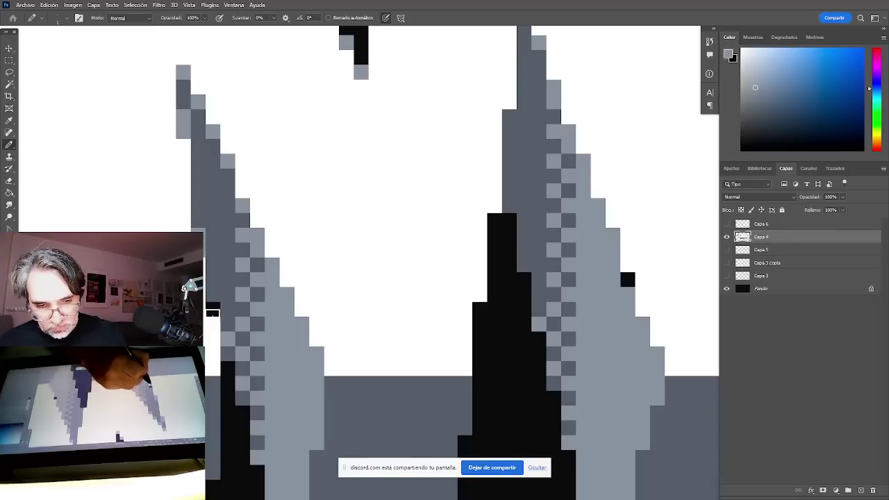
pyautogui.moveTo(213, 310); pyautogui.dragTo(213, 325)
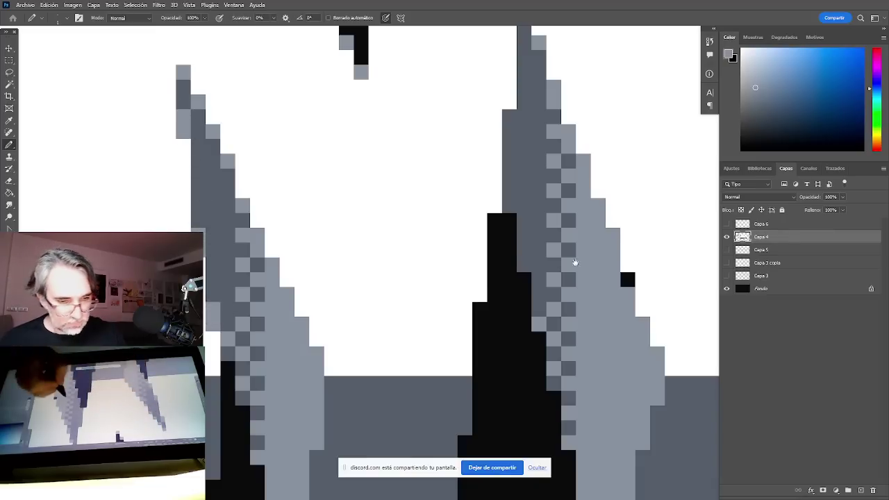
# Smooth the two black steps on the left side of the M's right lower notch with light grey over dark grey pixels.
pyautogui.moveTo(575, 262)
pyautogui.mouseDown()
pyautogui.moveTo(521, 294)
pyautogui.moveTo(355, 304)
pyautogui.mouseUp()
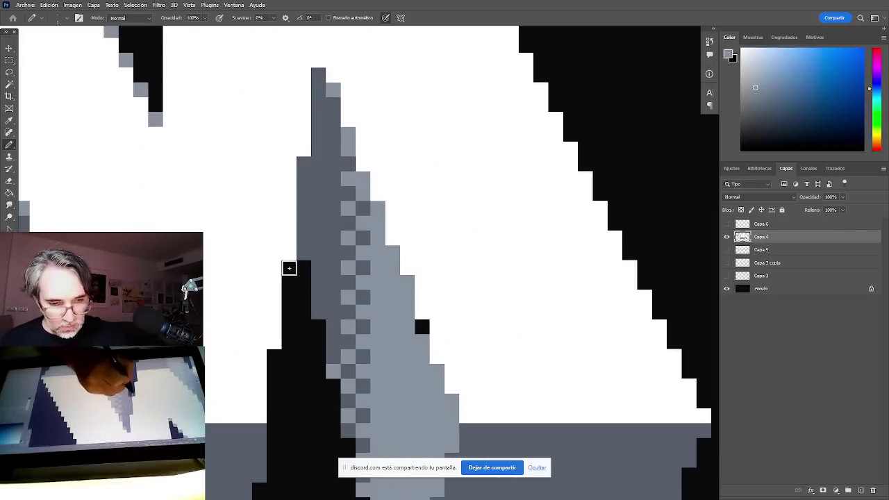
pyautogui.moveTo(289, 268); pyautogui.dragTo(289, 285)
pyautogui.moveTo(277, 351); pyautogui.dragTo(276, 370)
pyautogui.keyDown('alt'); pyautogui.click(332, 293); pyautogui.keyUp('alt')
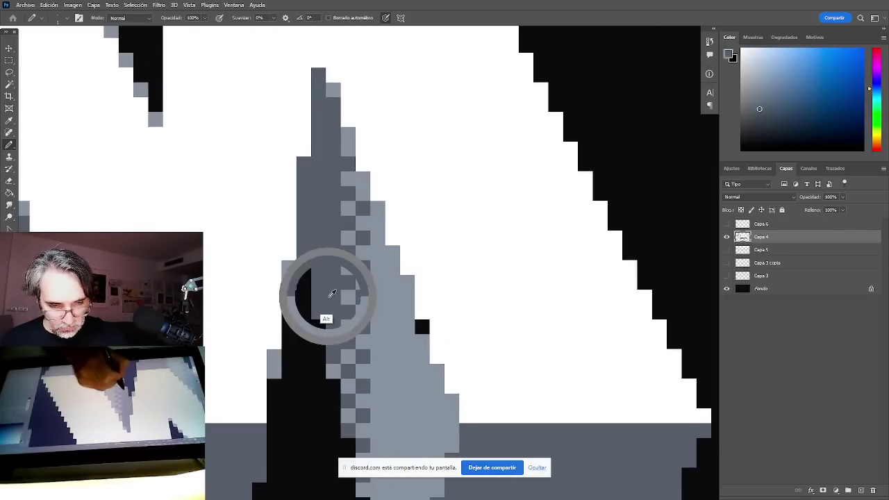
pyautogui.moveTo(289, 296); pyautogui.dragTo(289, 314)
pyautogui.moveTo(275, 384); pyautogui.dragTo(274, 404)
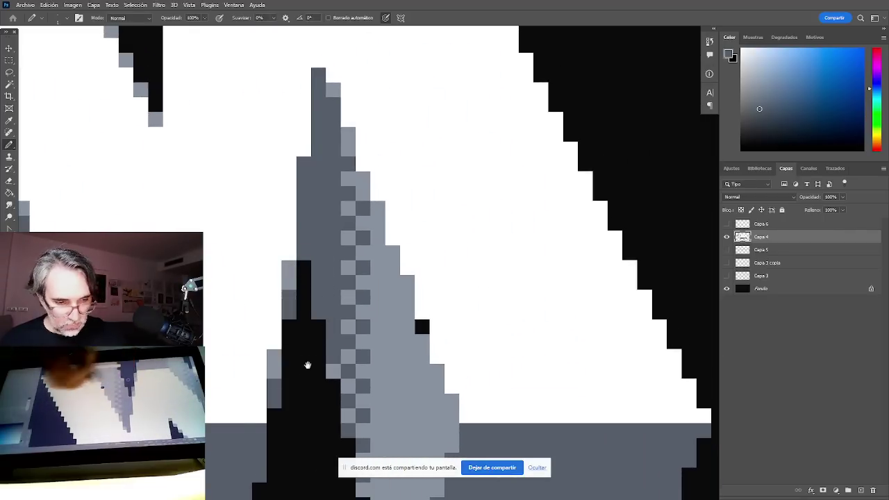
# Recolour the stray black pixel on the right side of the M's right lower notch with light grey.
pyautogui.moveTo(497, 319); pyautogui.dragTo(352, 331)
pyautogui.keyDown('alt'); pyautogui.click(313, 330); pyautogui.keyUp('alt')
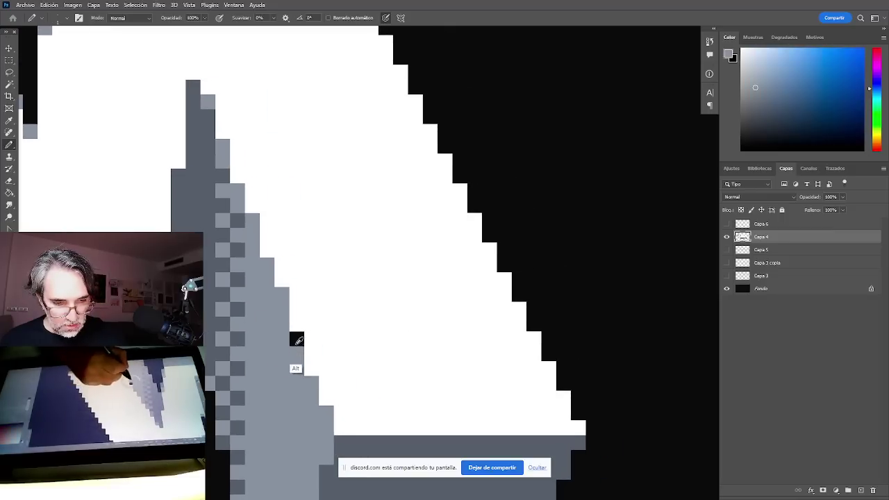
pyautogui.click(297, 341)
# Smooth the top steps of the M's outer right slope with light grey pixels, trimming the corner back with black.
pyautogui.keyDown('alt'); pyautogui.click(582, 381); pyautogui.keyUp('alt')
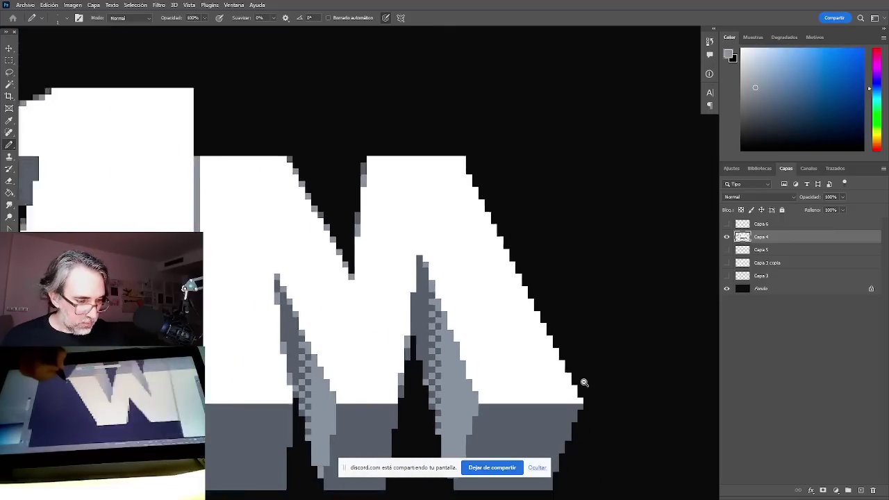
pyautogui.moveTo(584, 382)
pyautogui.mouseDown()
pyautogui.moveTo(417, 336)
pyautogui.moveTo(469, 297)
pyautogui.mouseUp()
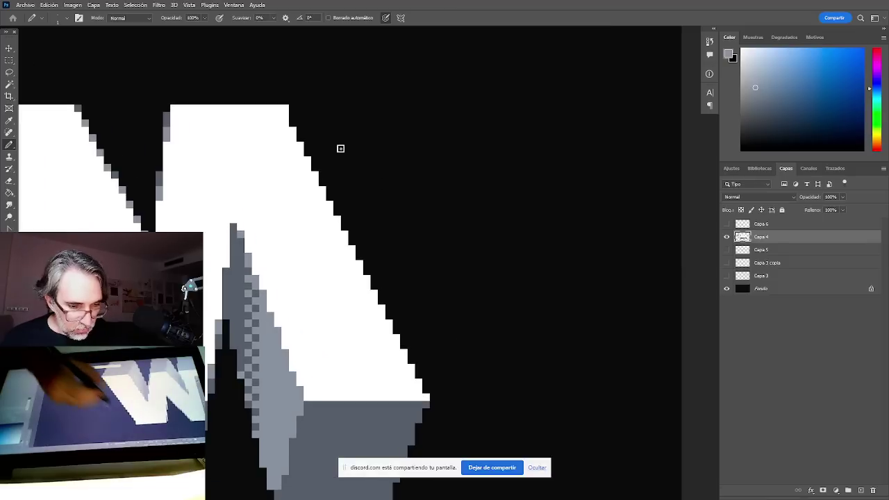
pyautogui.keyDown('alt'); pyautogui.click(304, 124); pyautogui.keyUp('alt')
pyautogui.click(300, 130)
pyautogui.click(292, 116)
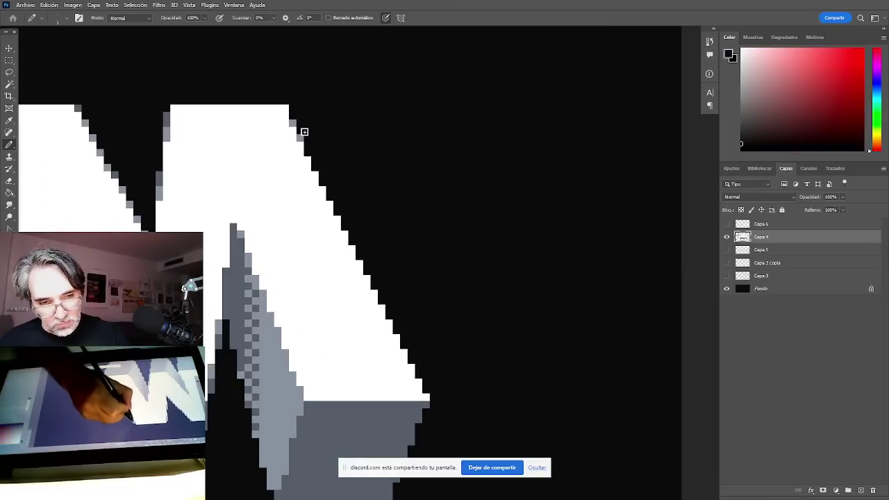
pyautogui.keyDown('alt'); pyautogui.click(294, 124); pyautogui.keyUp('alt')
pyautogui.moveTo(292, 109); pyautogui.dragTo(286, 109)
pyautogui.keyDown('alt'); pyautogui.click(303, 109); pyautogui.keyUp('alt')
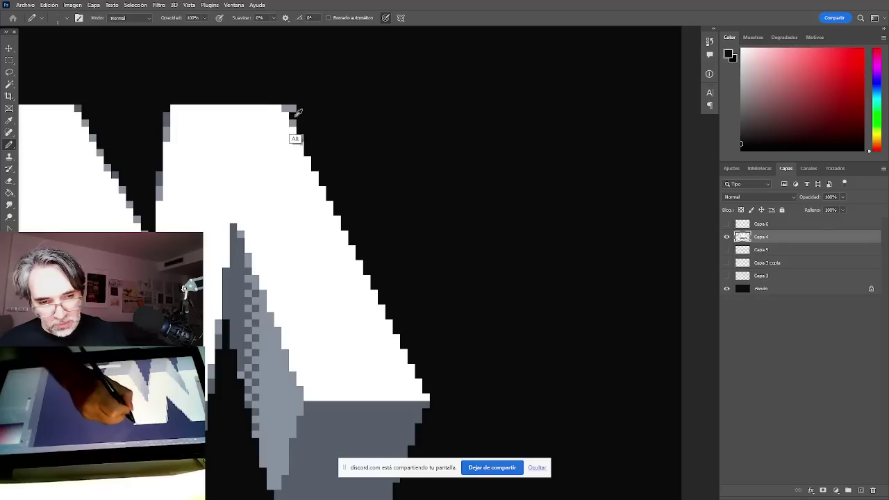
pyautogui.keyDown('alt'); pyautogui.click(298, 109); pyautogui.keyUp('alt')
pyautogui.keyDown('alt'); pyautogui.click(294, 146); pyautogui.keyUp('alt')
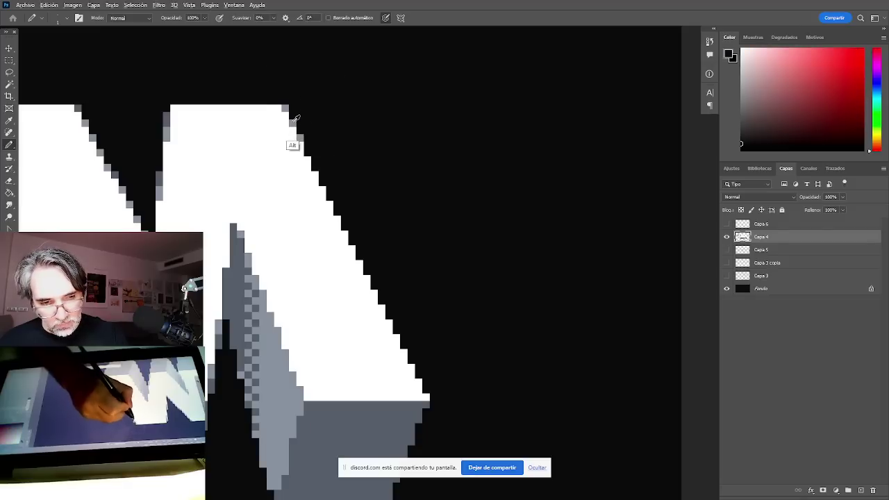
# Continue the light grey stair-step pixels down the M's outer right slope to its lower corner, trimming the outermost pixels with black.
pyautogui.keyDown('alt'); pyautogui.click(314, 146); pyautogui.keyUp('alt')
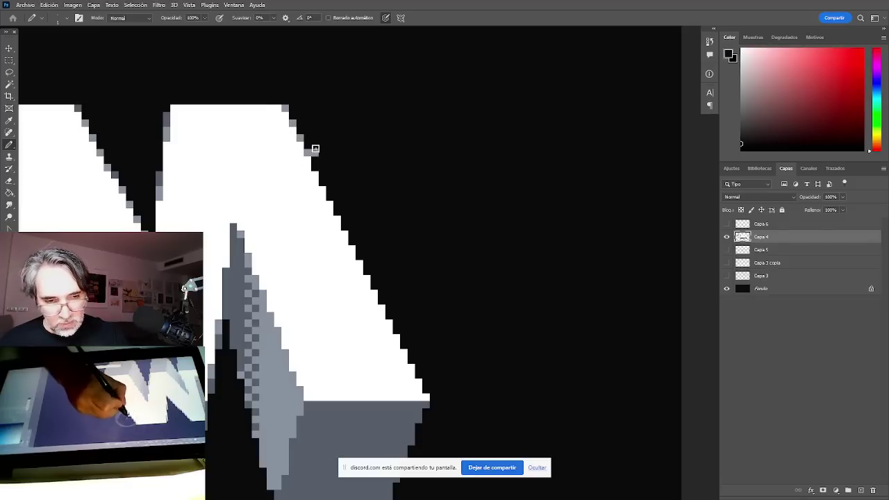
pyautogui.keyDown('alt'); pyautogui.click(304, 152); pyautogui.keyUp('alt')
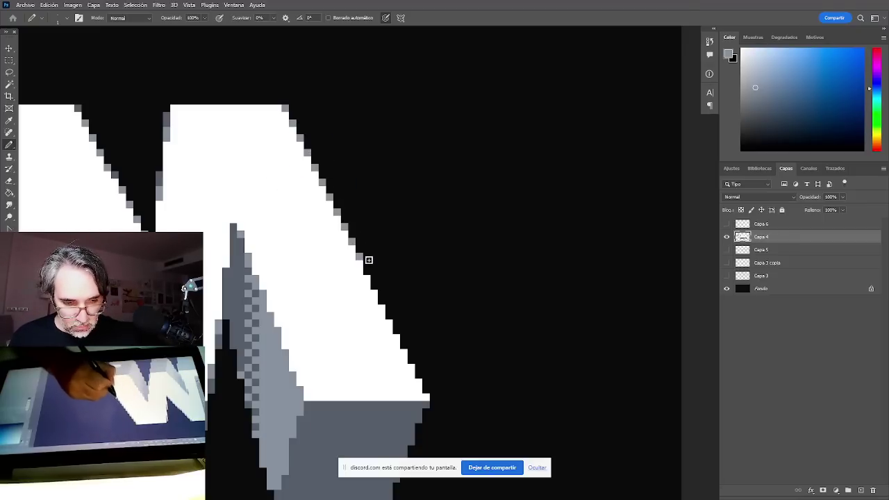
pyautogui.click(375, 287)
pyautogui.press('x')
pyautogui.click(374, 271)
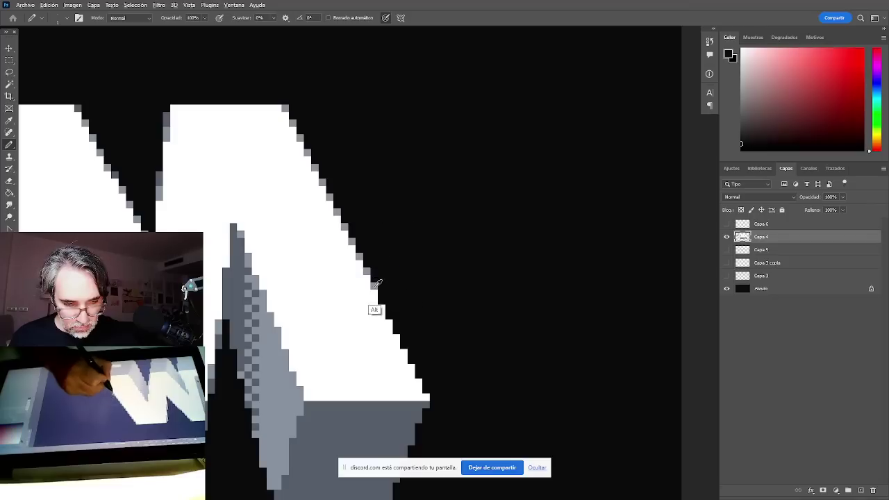
pyautogui.press('x')
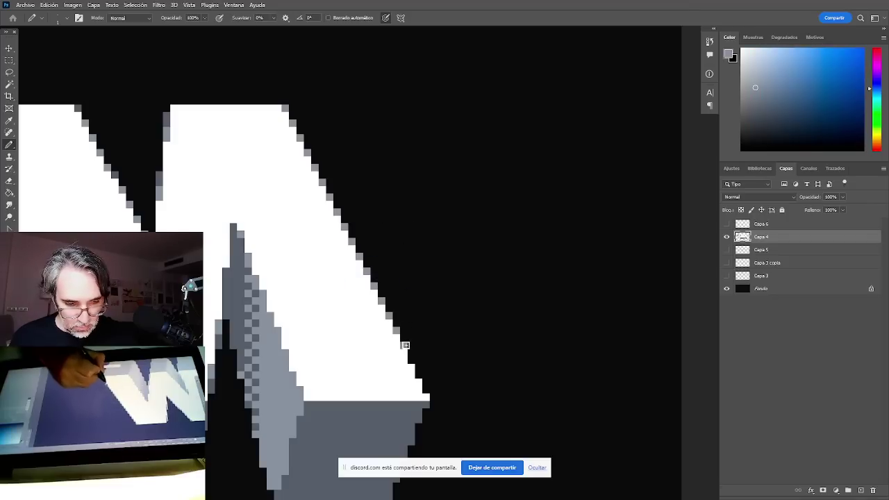
pyautogui.moveTo(437, 394); pyautogui.dragTo(483, 310)
pyautogui.moveTo(428, 326); pyautogui.dragTo(425, 333)
pyautogui.moveTo(447, 332); pyautogui.dragTo(497, 326)
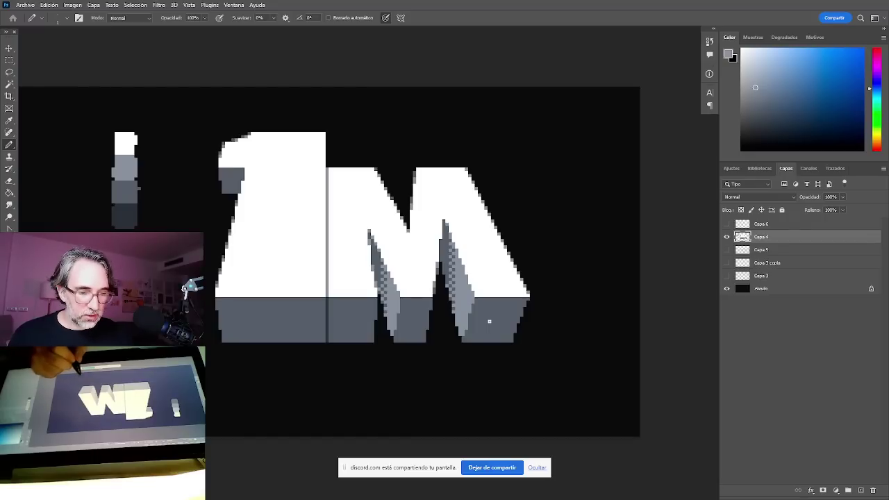
# Draw a one-pixel light grey line along the bottom edge of the white front faces of the M and the 1.
pyautogui.scroll(4, 421, 366)
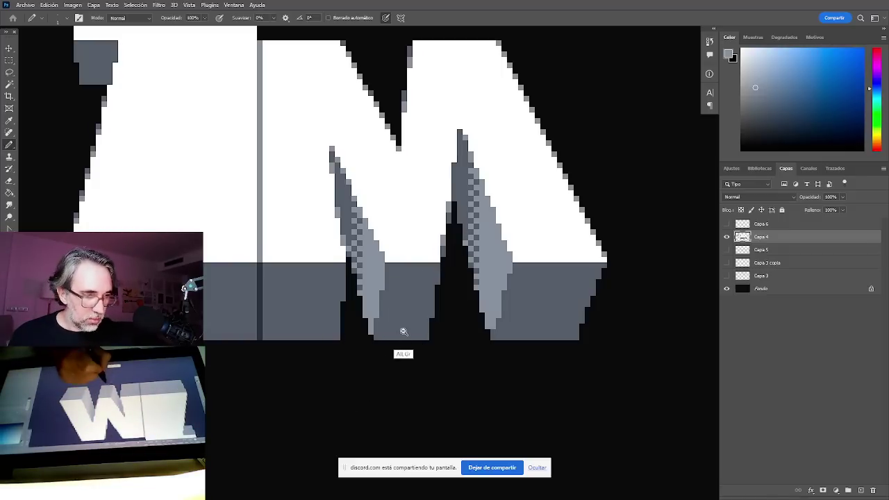
pyautogui.scroll(-2, 396, 340)
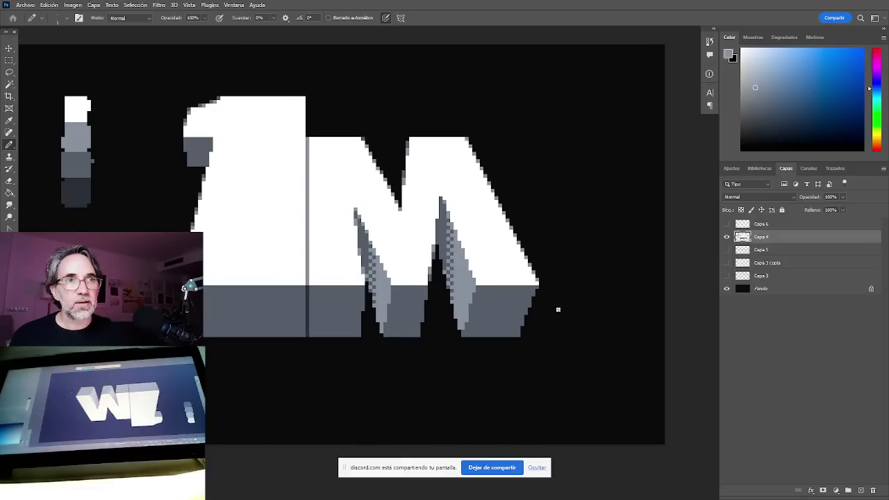
pyautogui.scroll(-1, 573, 294)
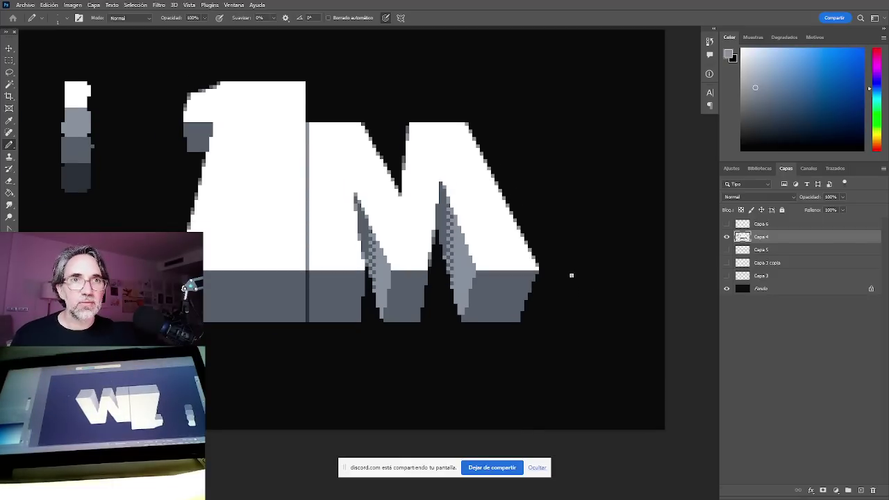
pyautogui.scroll(-1, 572, 276)
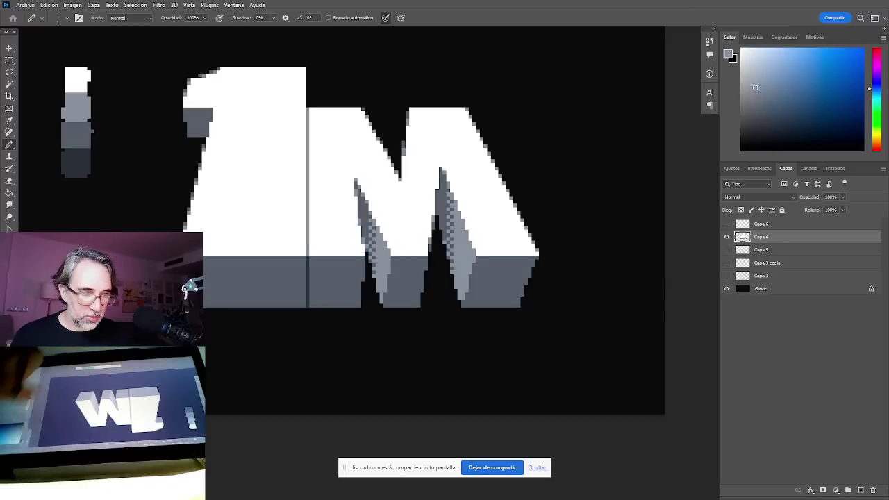
pyautogui.keyDown('alt'); pyautogui.click(495, 300); pyautogui.keyUp('alt')
pyautogui.moveTo(383, 289); pyautogui.dragTo(381, 354)
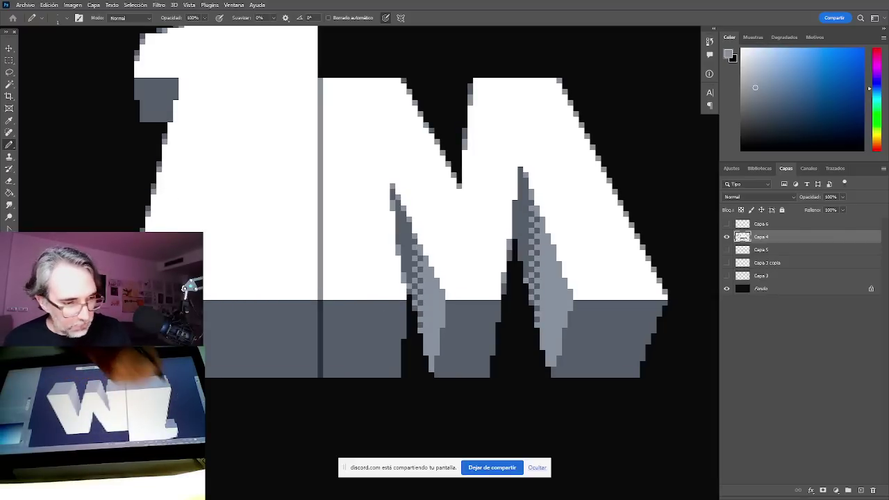
pyautogui.moveTo(665, 300); pyautogui.dragTo(588, 302)
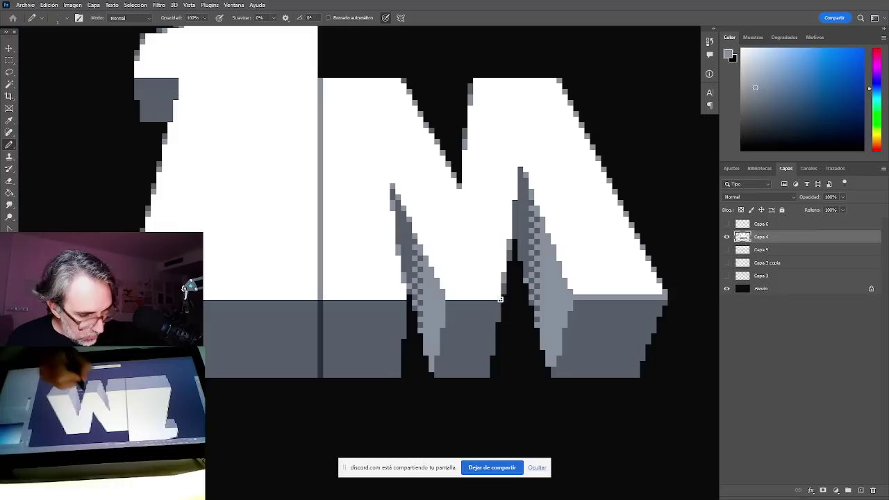
pyautogui.moveTo(478, 302); pyautogui.dragTo(445, 301)
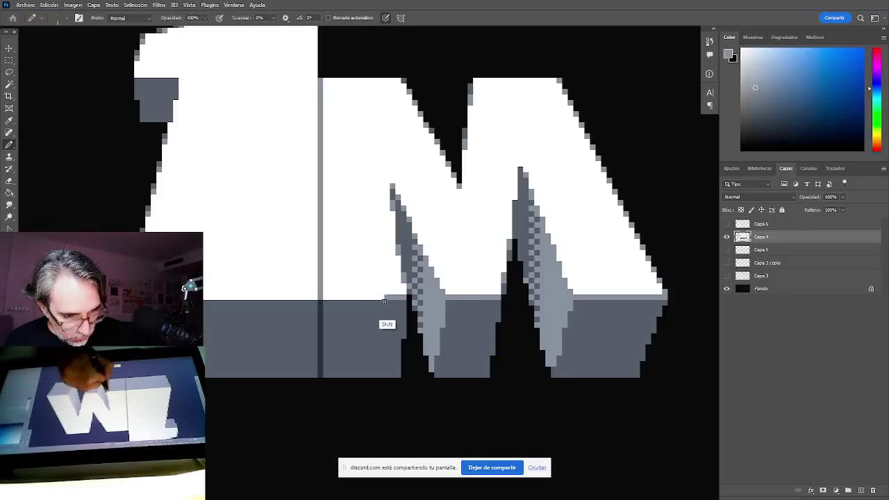
pyautogui.moveTo(383, 301); pyautogui.dragTo(200, 300)
# Draw a one-pixel light grey line along the lower edge of the 1's white flag, above its dark grey underside.
pyautogui.moveTo(218, 183); pyautogui.dragTo(241, 305)
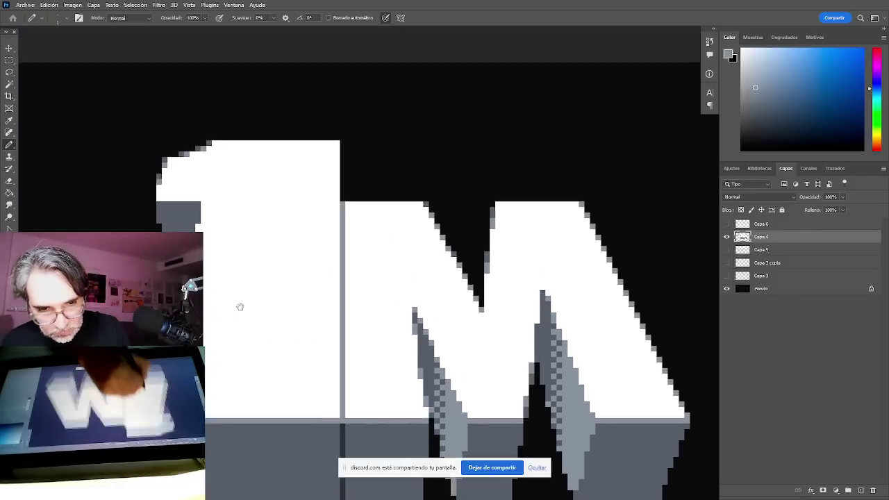
pyautogui.moveTo(198, 199); pyautogui.dragTo(159, 201)
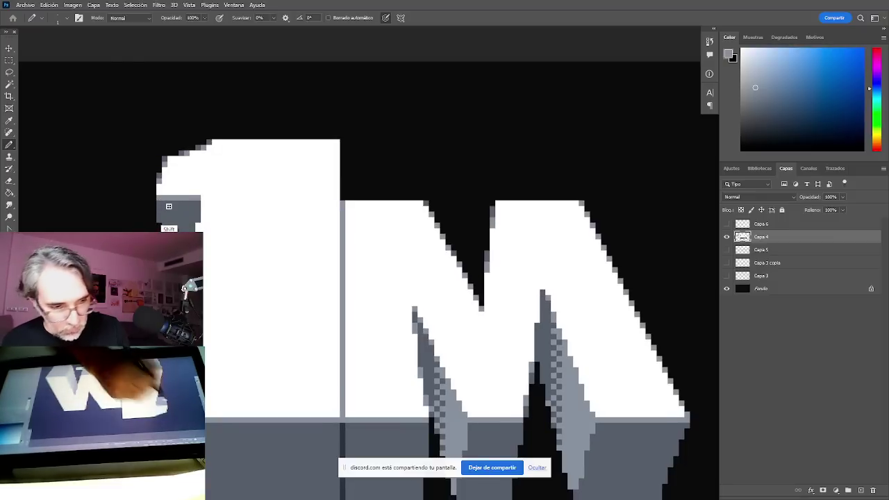
pyautogui.moveTo(503, 327)
pyautogui.mouseDown()
pyautogui.moveTo(554, 367)
pyautogui.moveTo(486, 331)
pyautogui.mouseUp()
pyautogui.moveTo(549, 365); pyautogui.dragTo(466, 326)
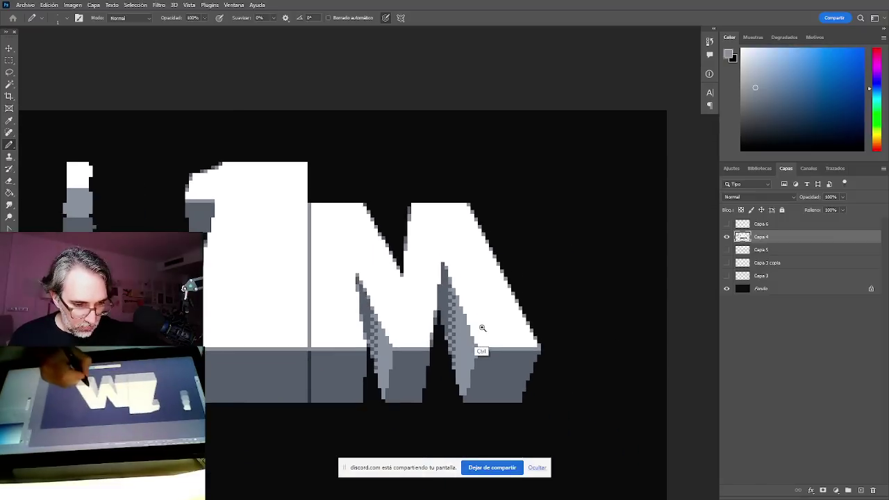
# Check the light grey edge lines close up and across the whole logo, then sample the extrusion's dark grey.
pyautogui.keyDown('ctrl'); pyautogui.click(483, 331); pyautogui.keyUp('ctrl')
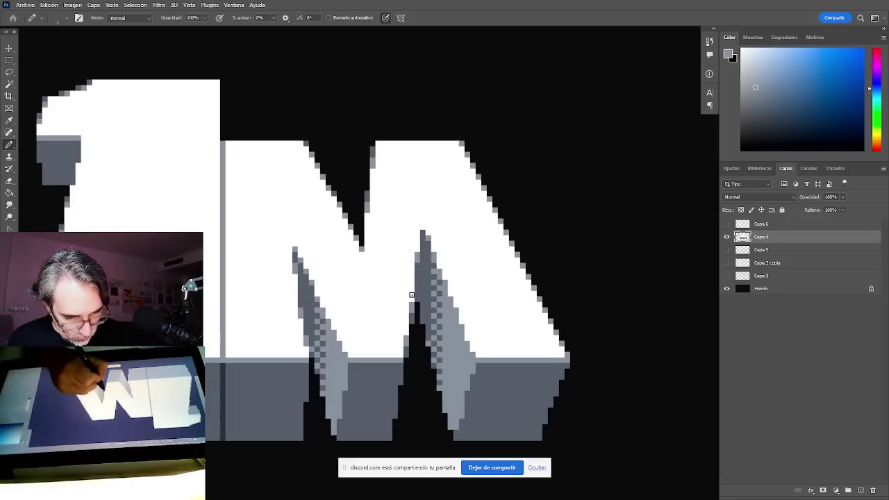
pyautogui.keyDown('alt'); pyautogui.click(374, 337); pyautogui.keyUp('alt')
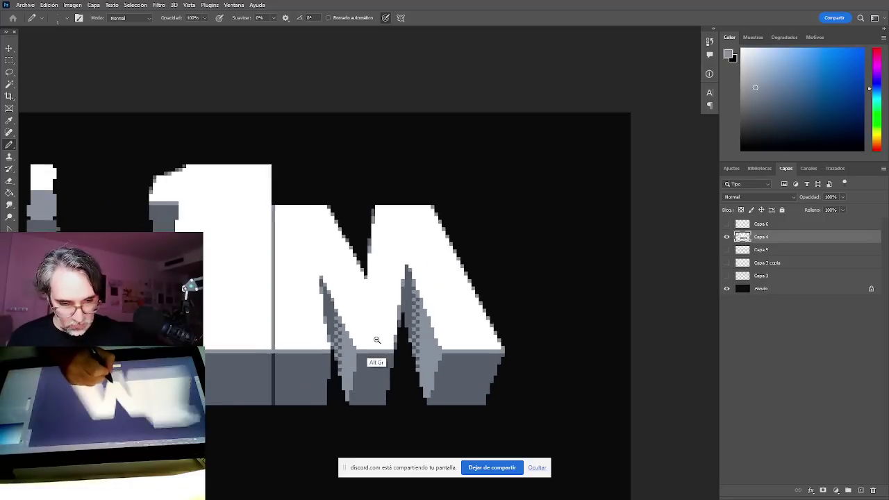
pyautogui.keyDown('alt'); pyautogui.click(377, 341); pyautogui.keyUp('alt')
pyautogui.keyDown('alt'); pyautogui.click(377, 345); pyautogui.keyUp('alt')
pyautogui.moveTo(375, 344); pyautogui.dragTo(423, 331)
pyautogui.keyDown('ctrl'); pyautogui.click(378, 344); pyautogui.keyUp('ctrl')
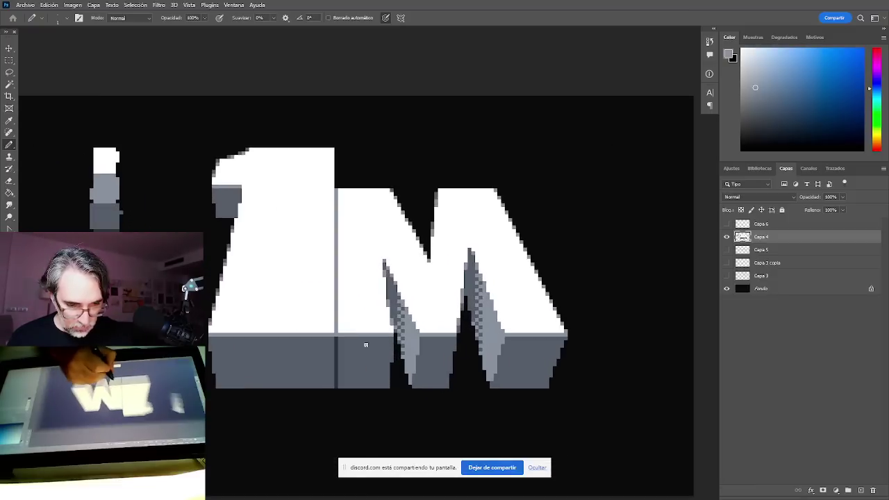
pyautogui.keyDown('alt'); pyautogui.click(405, 347); pyautogui.keyUp('alt')
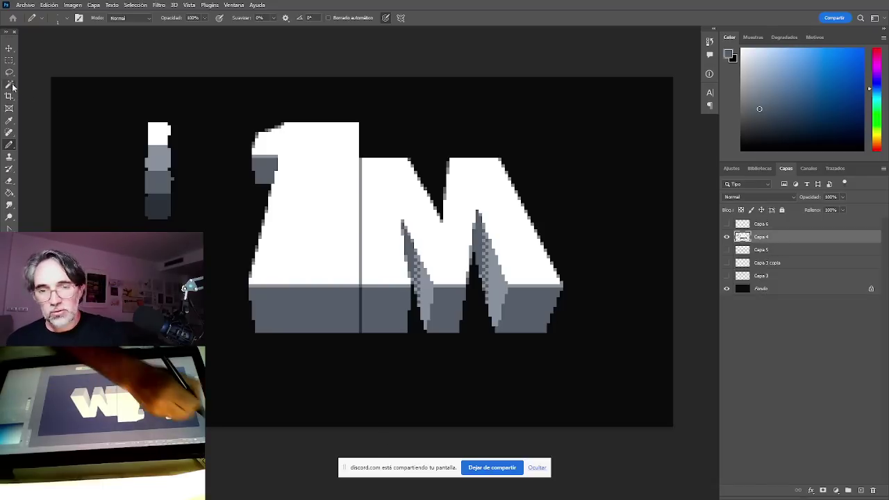
pyautogui.press('w')
pyautogui.click(420, 169)
pyautogui.hotkey('ctrl', 'd')
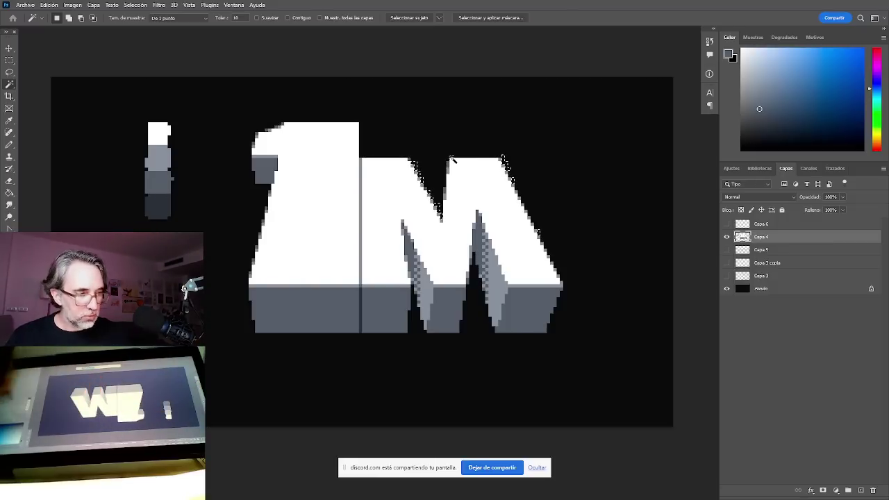
# Fill the Fondo background layer with dark blue using the Paint Bucket.
pyautogui.click(772, 287)
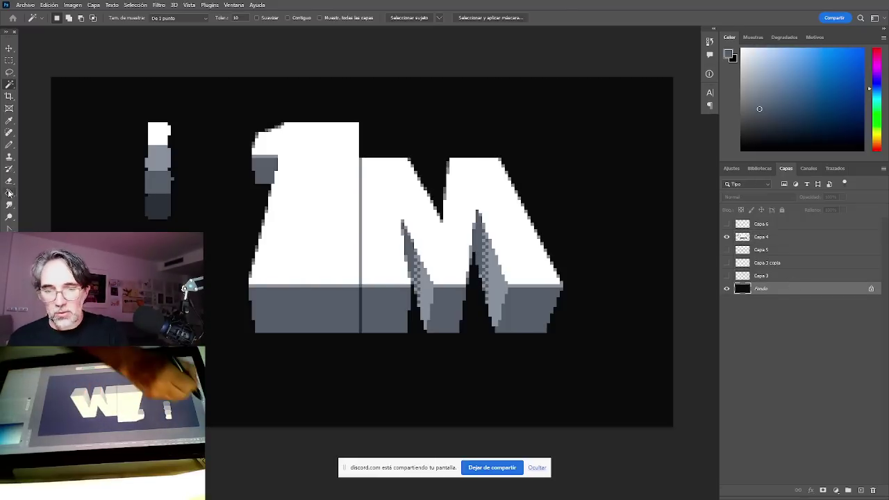
pyautogui.press('g')
pyautogui.click(848, 92)
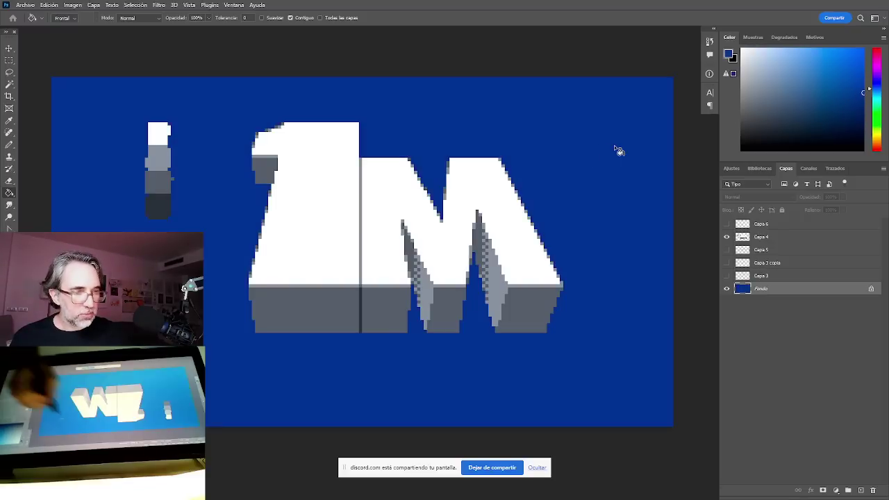
pyautogui.click(616, 149)
# Try brighter azure and royal blue fills on the Fondo background layer.
pyautogui.click(859, 54)
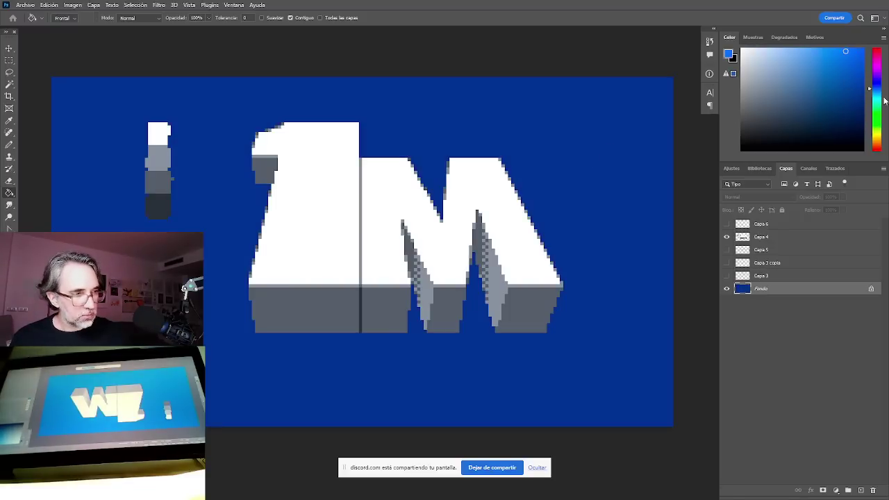
pyautogui.click(881, 95)
pyautogui.click(881, 90)
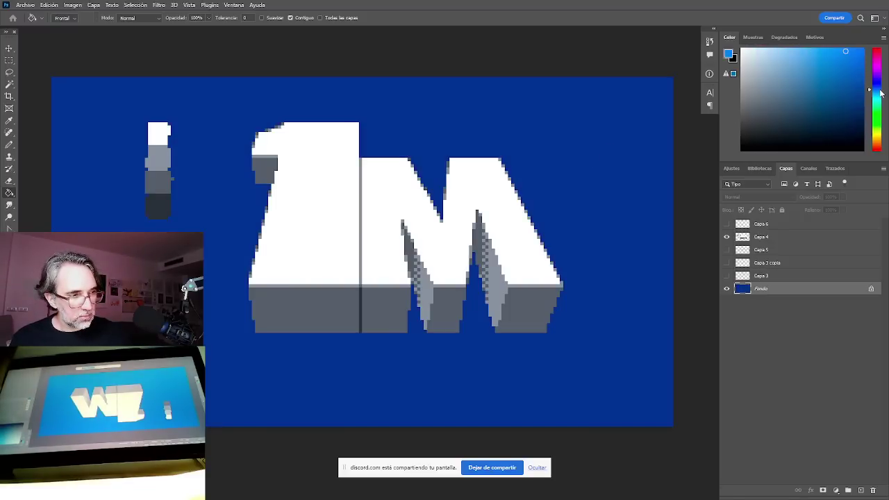
pyautogui.click(655, 167)
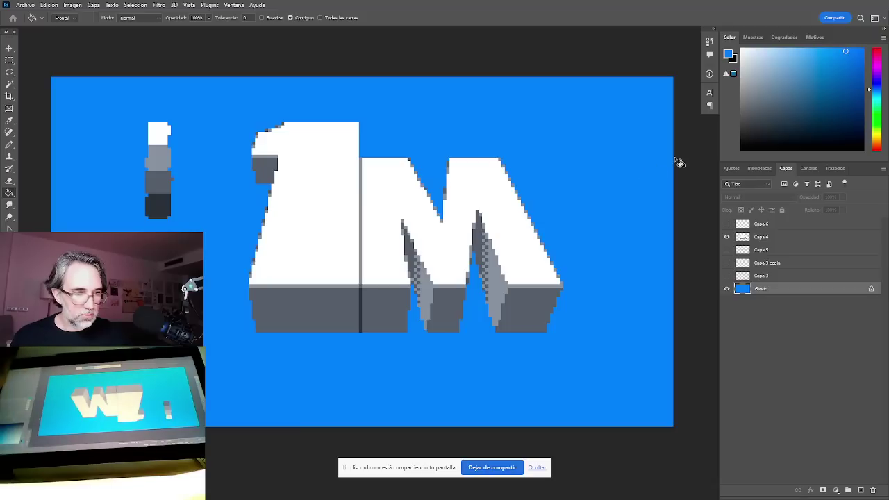
pyautogui.click(881, 94)
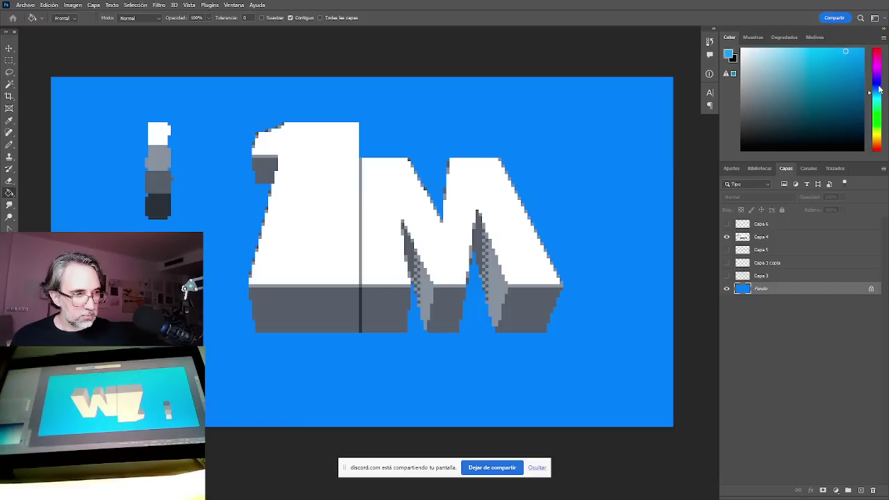
pyautogui.click(880, 86)
pyautogui.click(628, 165)
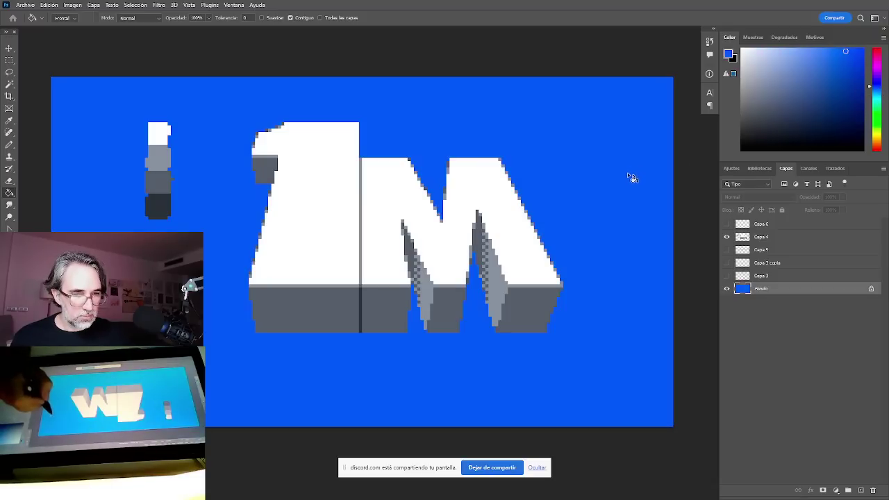
# Try a navy blue and a purple fill on the Fondo background layer.
pyautogui.click(861, 102)
pyautogui.click(877, 84)
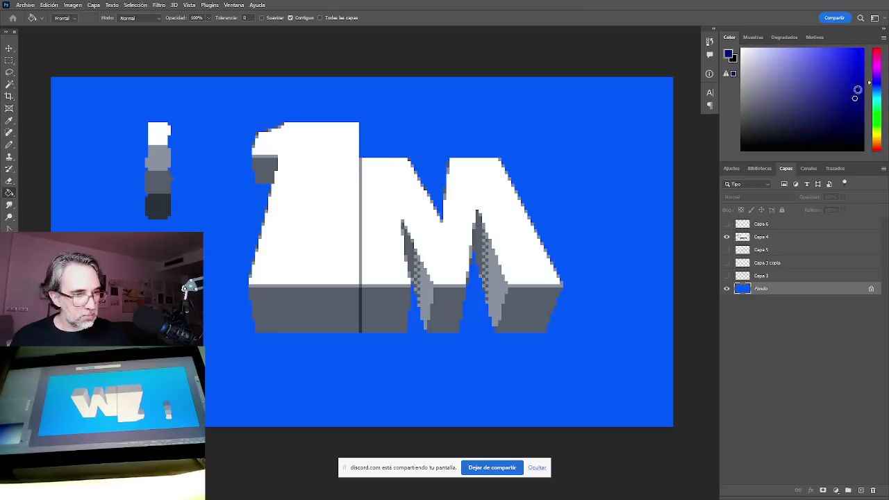
pyautogui.click(628, 186)
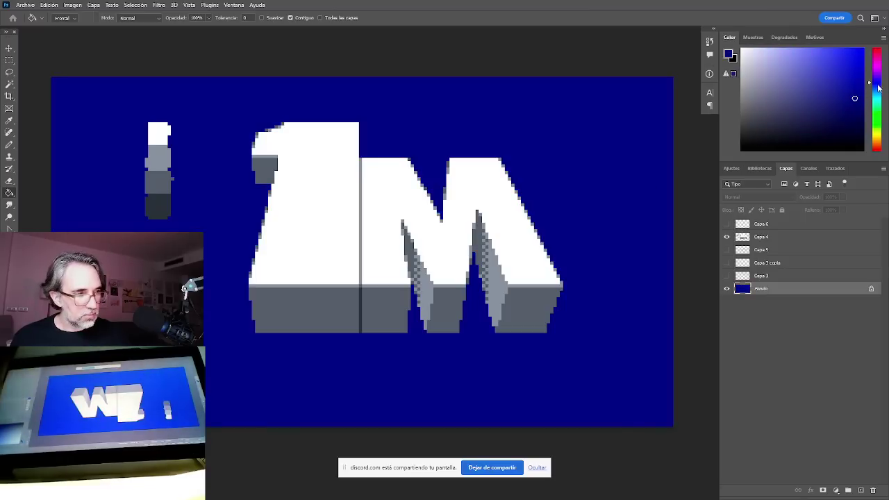
pyautogui.click(877, 73)
pyautogui.click(639, 199)
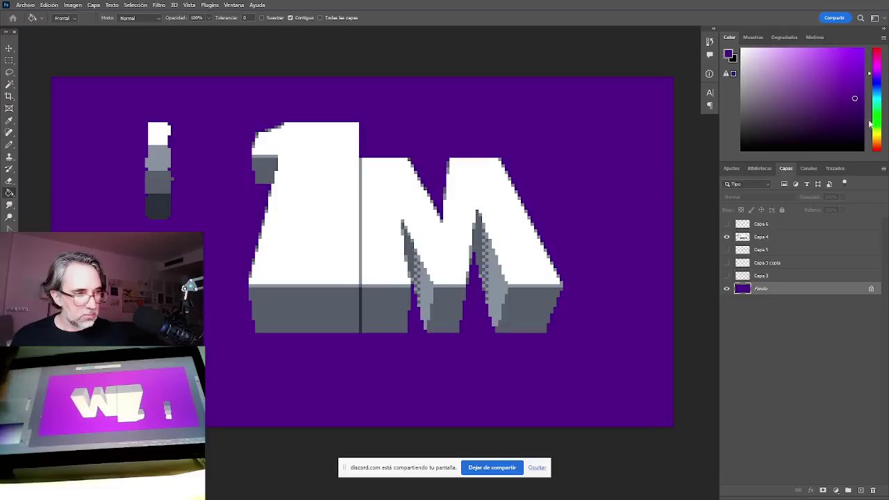
# Fill the Fondo background layer with a very dark bluish purple.
pyautogui.click(879, 79)
pyautogui.click(880, 76)
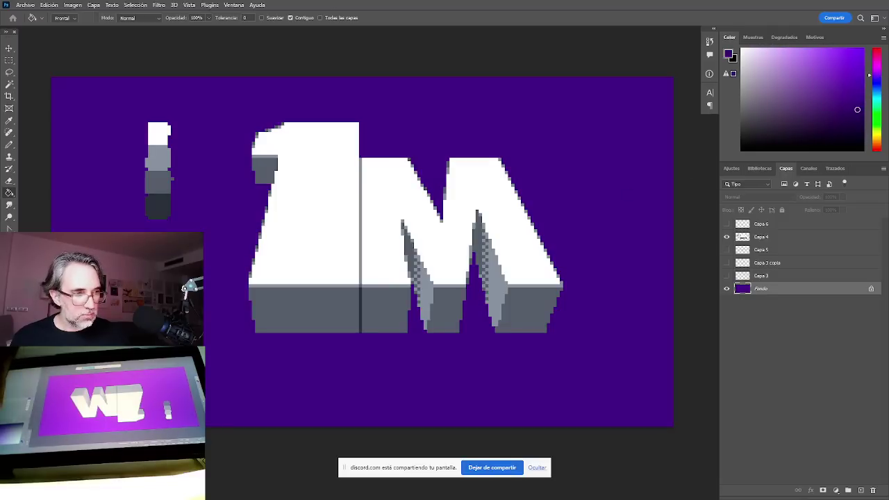
pyautogui.click(616, 216)
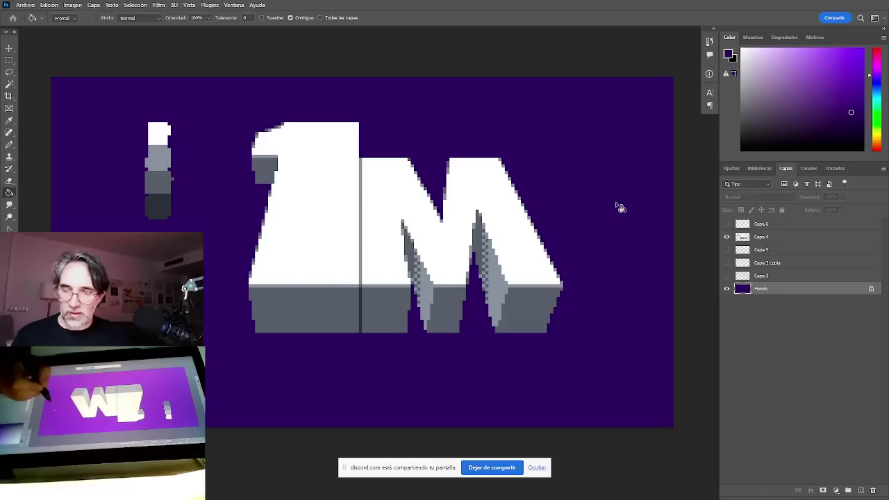
# Make Capa 4 the active layer and examine the spacing of the M's legs and inner notches close up.
pyautogui.press('m')
pyautogui.scroll(1, 528, 261)
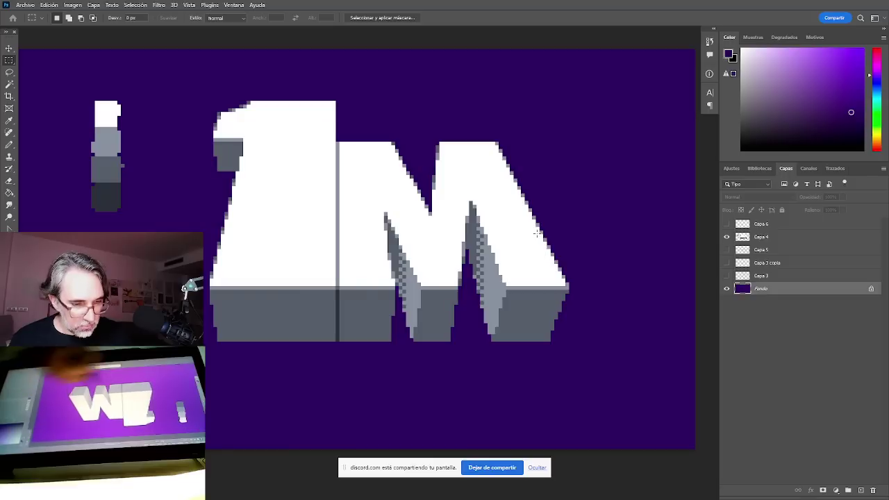
pyautogui.moveTo(339, 284); pyautogui.dragTo(534, 287)
pyautogui.press('v')
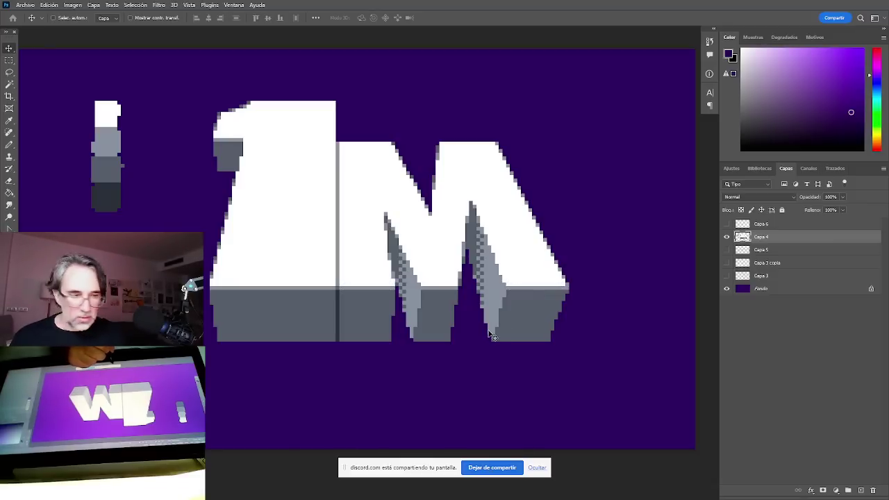
pyautogui.keyDown('ctrl'); pyautogui.click(387, 342); pyautogui.keyUp('ctrl')
pyautogui.keyDown('ctrl'); pyautogui.click(381, 346); pyautogui.keyUp('ctrl')
pyautogui.moveTo(412, 288); pyautogui.dragTo(382, 408)
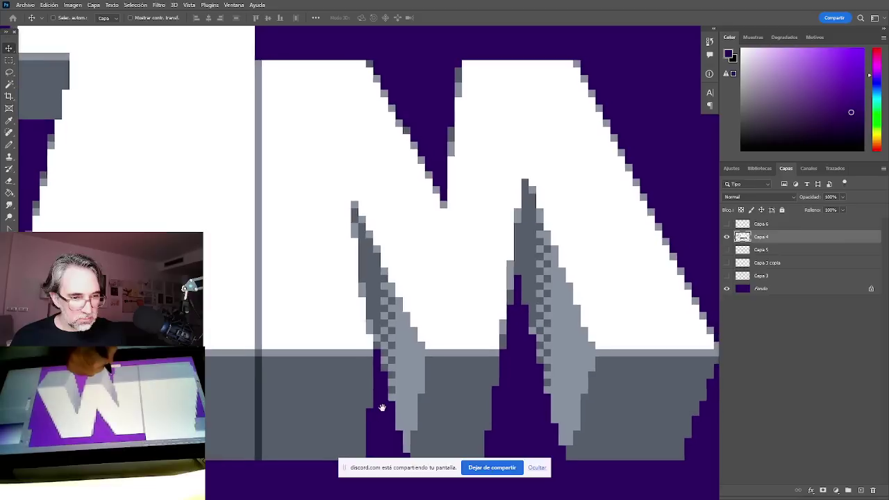
pyautogui.scroll(-3, 382, 407)
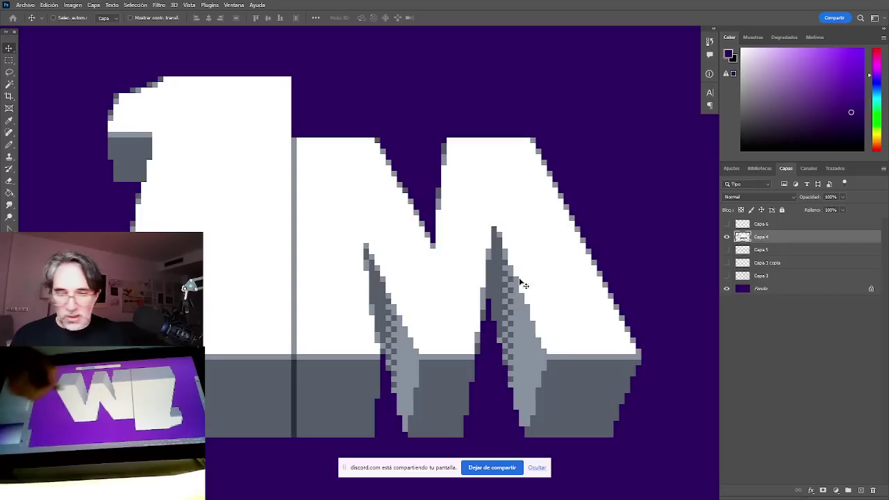
# Select the M's middle section, including both inner notches, with combined rectangular selections, shift it one pixel right and deselect.
pyautogui.press('b')
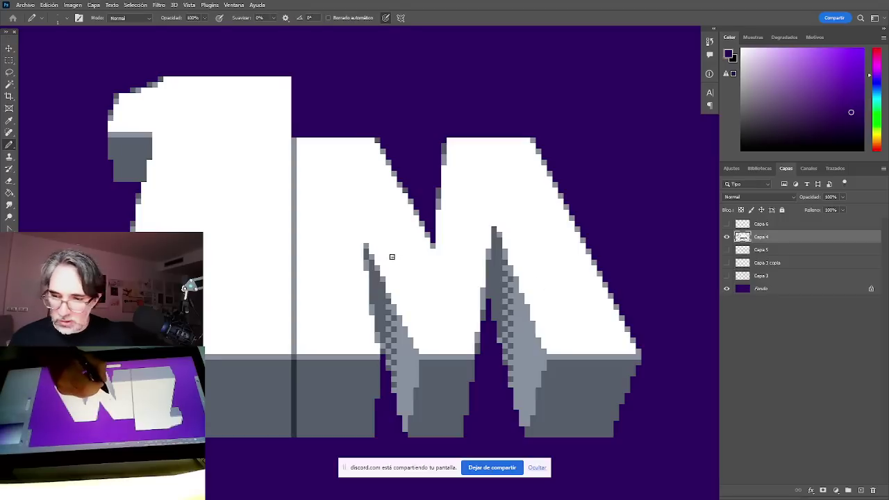
pyautogui.press('m')
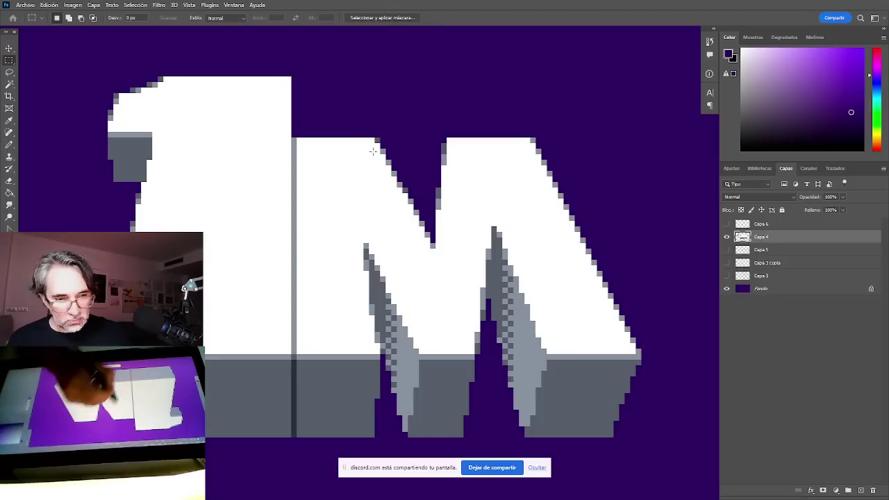
pyautogui.moveTo(324, 98); pyautogui.dragTo(430, 454)
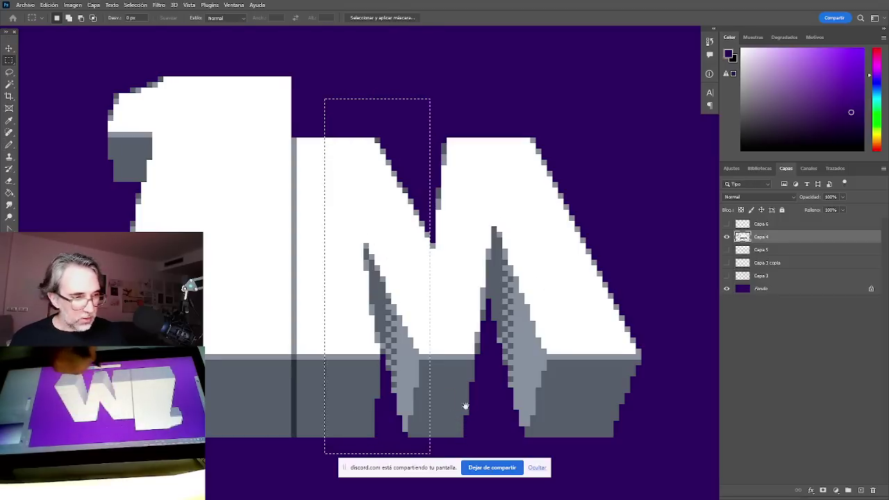
pyautogui.moveTo(465, 403); pyautogui.dragTo(482, 327)
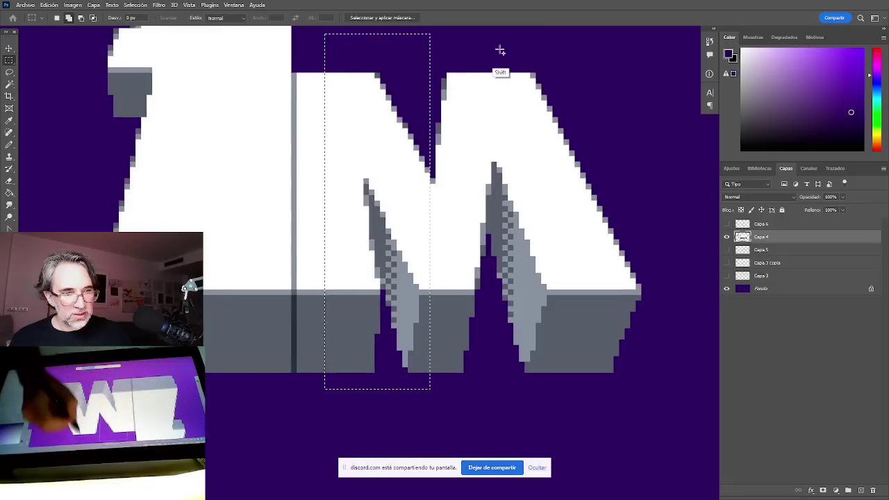
pyautogui.moveTo(500, 50); pyautogui.dragTo(495, 124)
pyautogui.moveTo(486, 112); pyautogui.dragTo(430, 261)
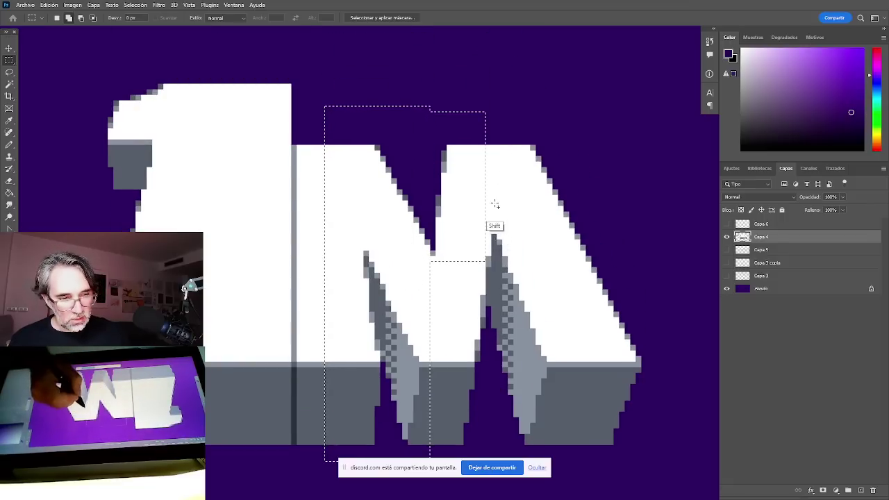
pyautogui.moveTo(497, 202); pyautogui.dragTo(429, 461)
pyautogui.moveTo(523, 363); pyautogui.dragTo(522, 302)
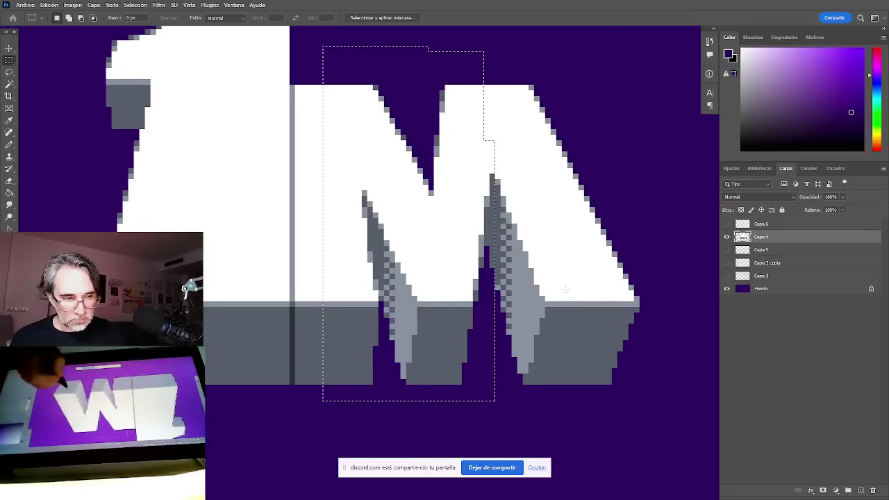
pyautogui.moveTo(523, 163); pyautogui.dragTo(478, 368)
pyautogui.moveTo(551, 252); pyautogui.dragTo(501, 434)
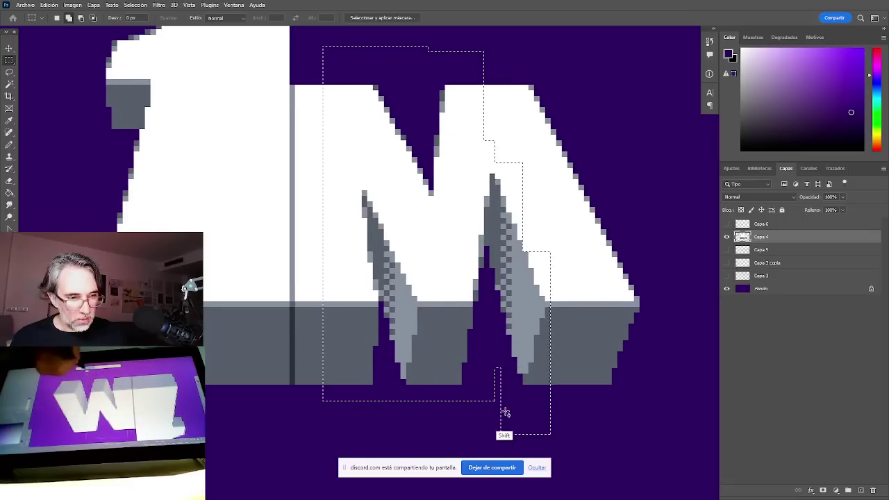
pyautogui.press('v')
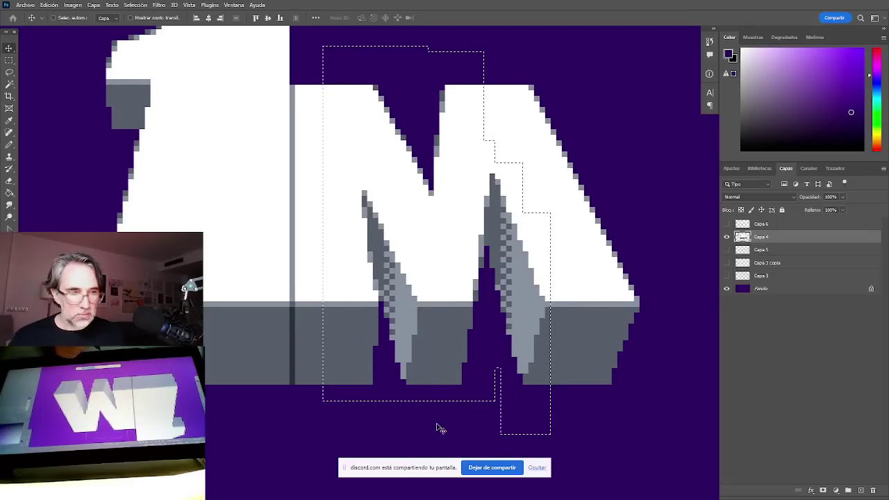
pyautogui.press('Right')
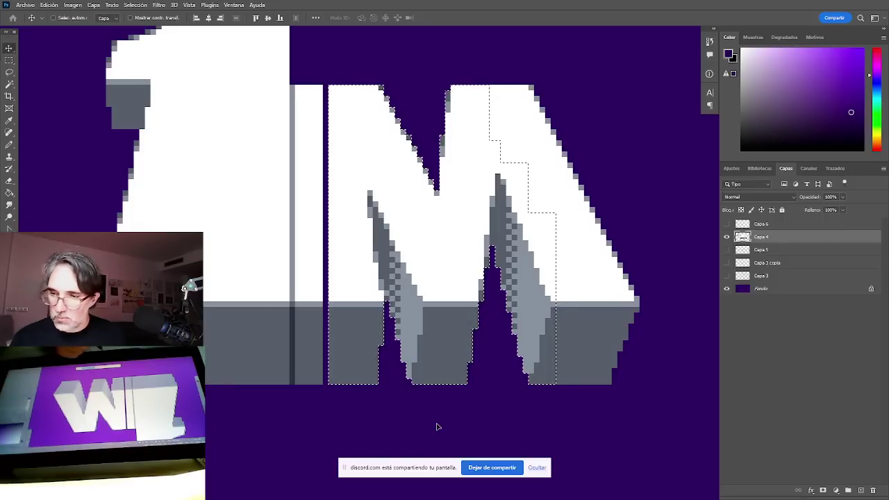
pyautogui.hotkey('ctrl', 'd')
# Fill the one-pixel vertical gap in the M's first leg with matching white, light grey edge and dark grey extrusion colours.
pyautogui.press('b')
pyautogui.keyDown('alt'); pyautogui.click(325, 303); pyautogui.keyUp('alt')
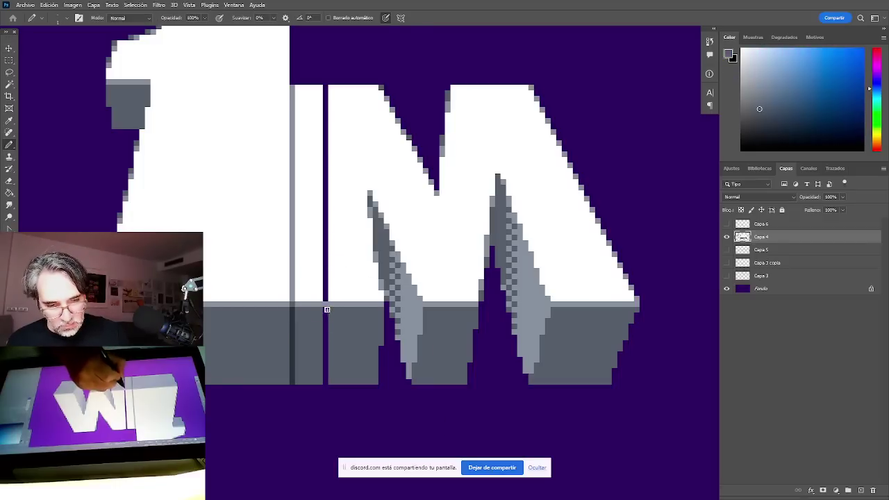
pyautogui.keyDown('alt'); pyautogui.click(332, 278); pyautogui.keyUp('alt')
pyautogui.moveTo(325, 303); pyautogui.dragTo(341, 90)
pyautogui.press('m')
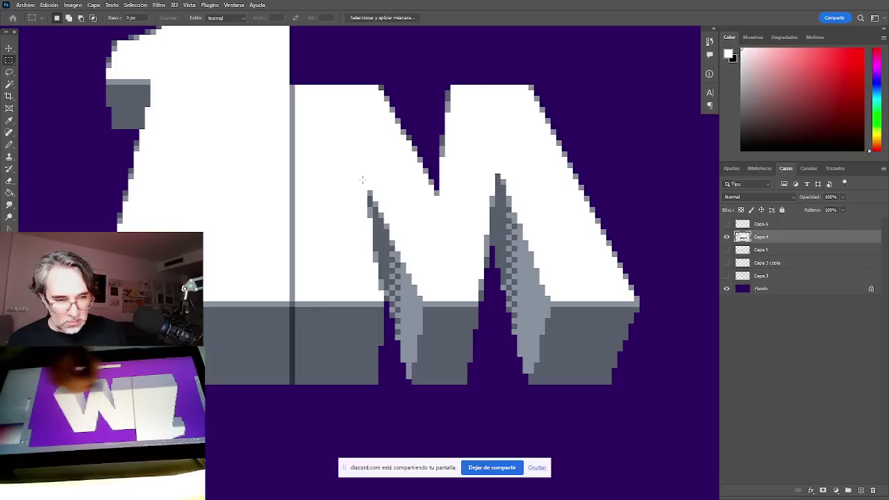
pyautogui.moveTo(297, 304)
pyautogui.mouseDown()
pyautogui.moveTo(382, 311)
pyautogui.moveTo(400, 337)
pyautogui.moveTo(621, 309)
pyautogui.mouseUp()
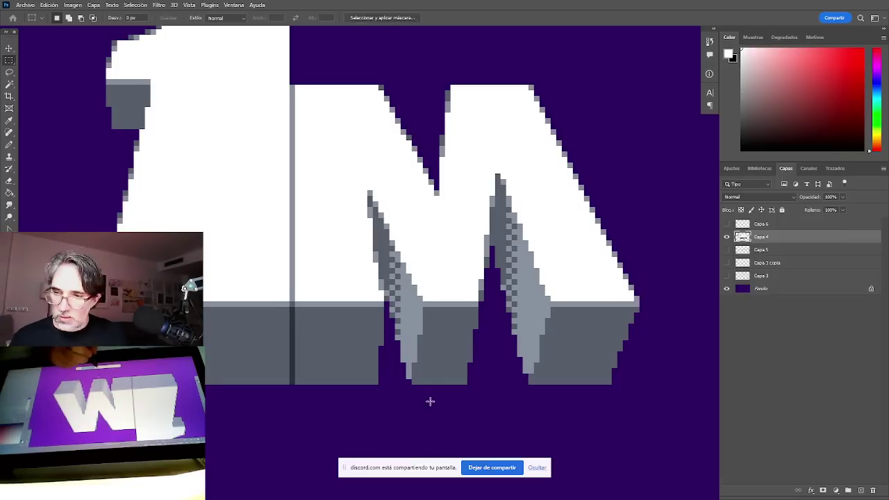
pyautogui.press('b')
pyautogui.keyDown('alt'); pyautogui.click(496, 211); pyautogui.keyUp('alt')
pyautogui.moveTo(503, 176); pyautogui.dragTo(342, 193)
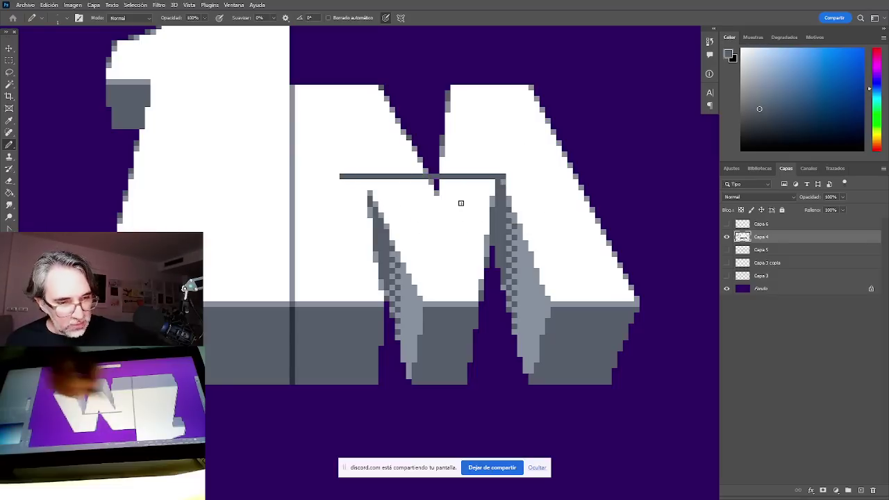
pyautogui.hotkey('ctrl', 'z')
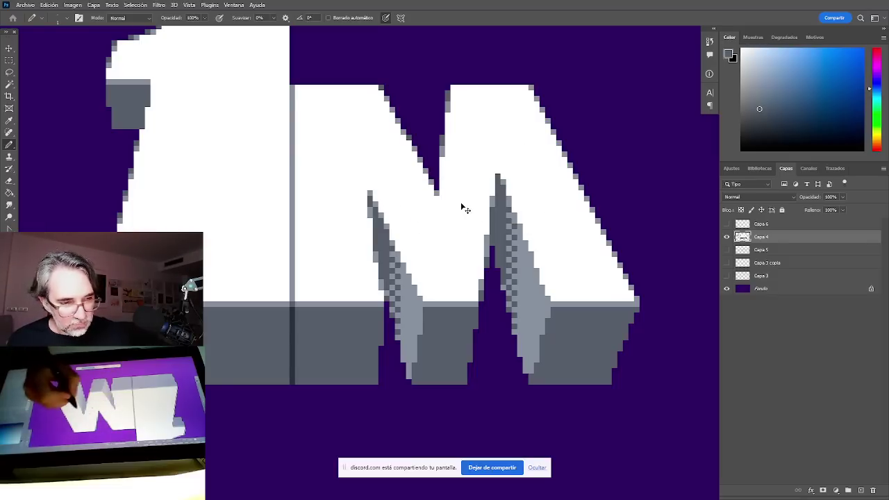
# Draw a light grey horizontal guide from the M's right inner notch tip to the left one and extend the left notch's tip upward.
pyautogui.keyDown('alt'); pyautogui.click(375, 204); pyautogui.keyUp('alt')
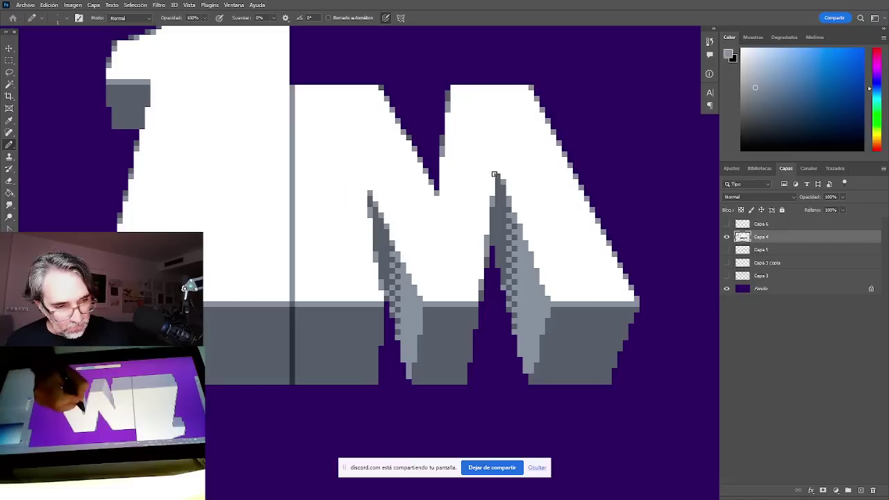
pyautogui.moveTo(495, 174); pyautogui.dragTo(369, 187)
pyautogui.keyDown('alt'); pyautogui.click(375, 169); pyautogui.keyUp('alt')
pyautogui.click(371, 176)
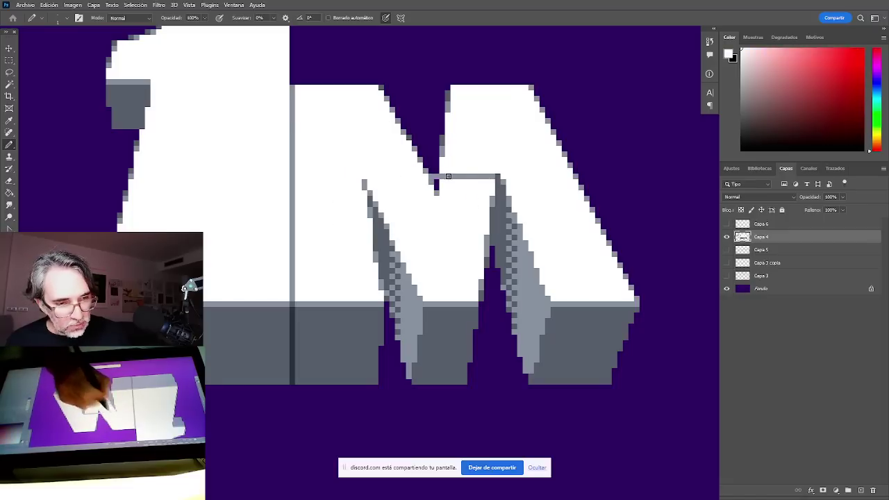
# Paint out the remaining guide line, restoring the M's white face and the purple central gap, and sample the light grey.
pyautogui.keyDown('alt'); pyautogui.click(437, 167); pyautogui.keyUp('alt')
pyautogui.click(436, 177)
pyautogui.keyDown('alt'); pyautogui.click(447, 184); pyautogui.keyUp('alt')
pyautogui.moveTo(442, 176); pyautogui.dragTo(490, 176)
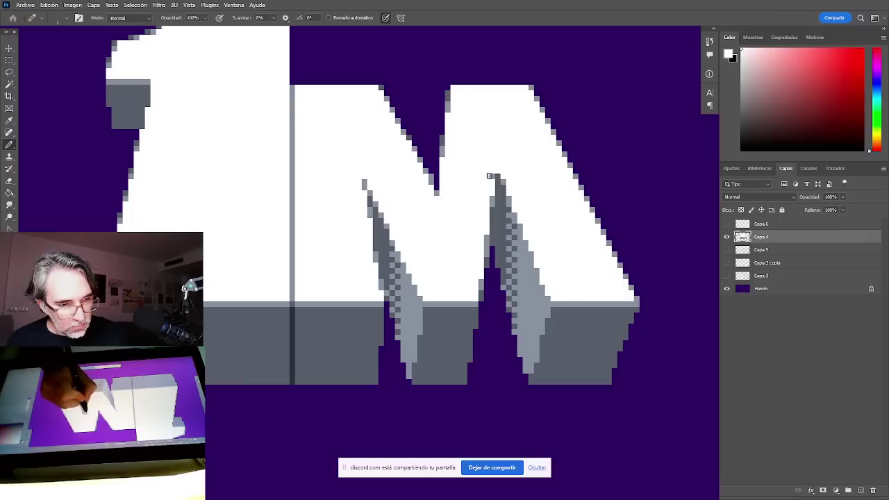
pyautogui.keyDown('alt'); pyautogui.click(364, 193); pyautogui.keyUp('alt')
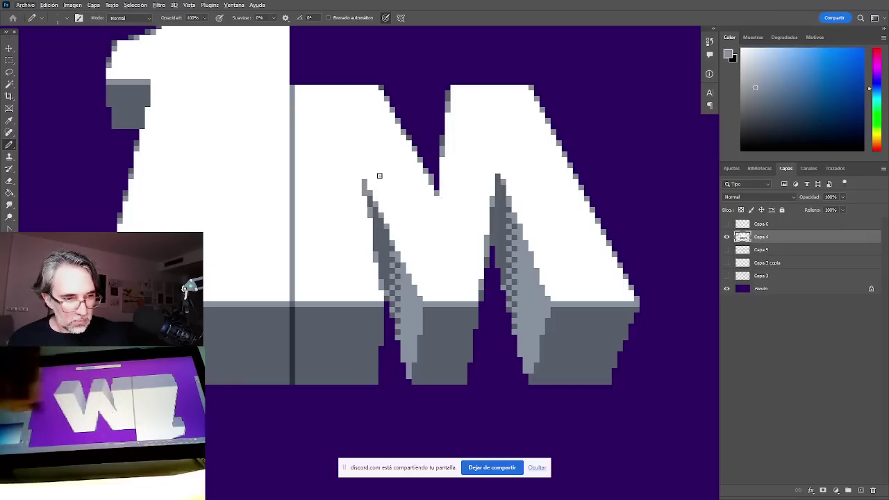
pyautogui.keyDown('alt'); pyautogui.click(532, 278); pyautogui.keyUp('alt')
pyautogui.keyDown('alt'); pyautogui.click(534, 299); pyautogui.keyUp('alt')
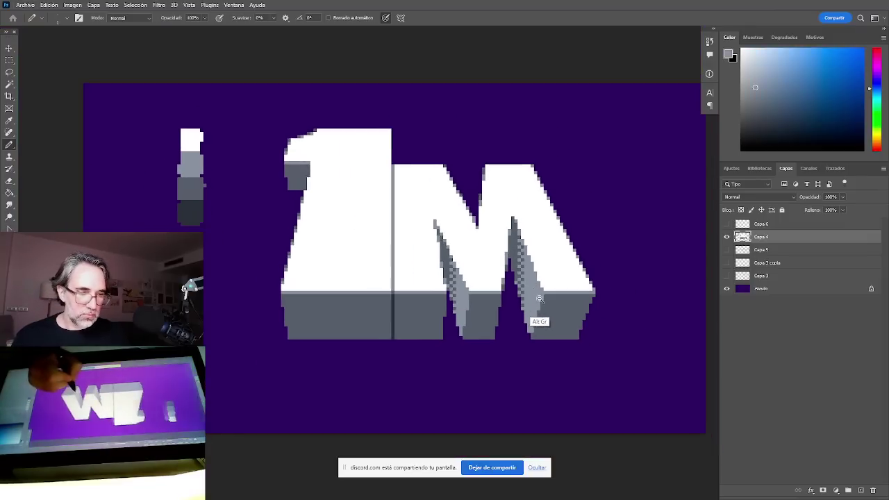
# Hide the Fondo layer and inspect the 1M lettering's edge pixels and notches against transparency.
pyautogui.keyDown('alt'); pyautogui.click(537, 305); pyautogui.keyUp('alt')
pyautogui.moveTo(549, 327); pyautogui.dragTo(449, 317)
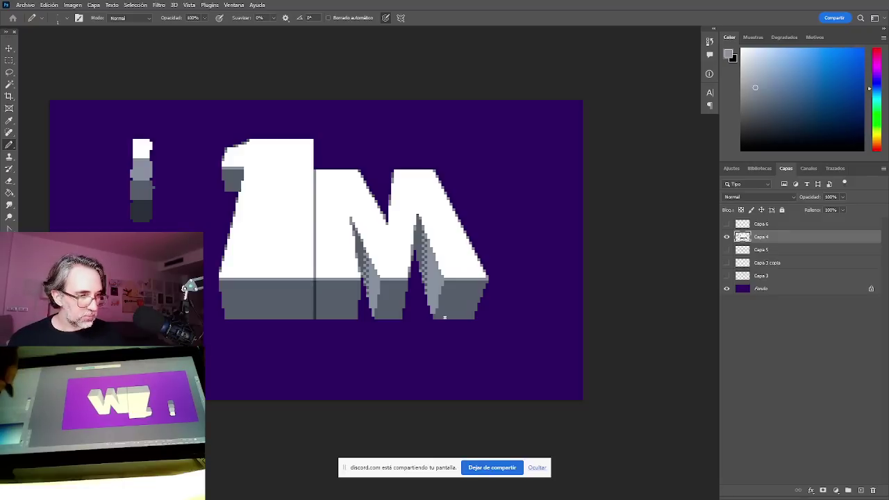
pyautogui.click(727, 288)
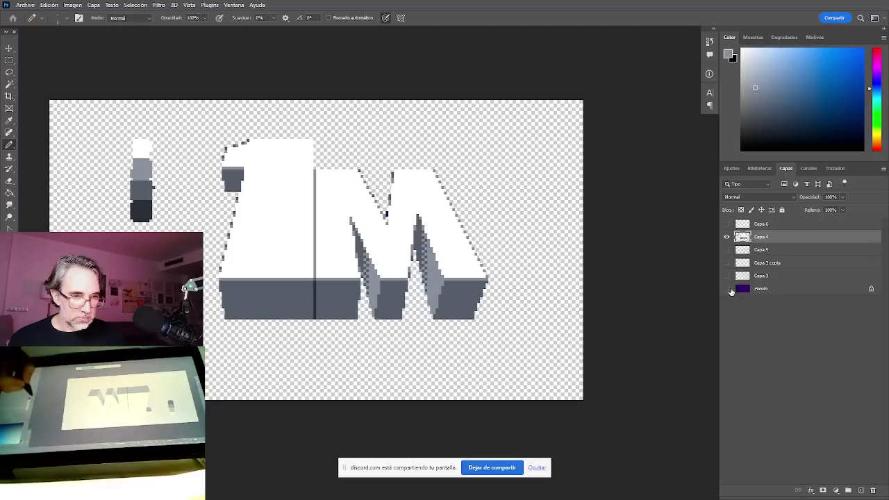
pyautogui.click(10, 84)
pyautogui.moveTo(355, 197); pyautogui.dragTo(364, 203)
pyautogui.keyDown('ctrl'); pyautogui.click(365, 203); pyautogui.keyUp('ctrl')
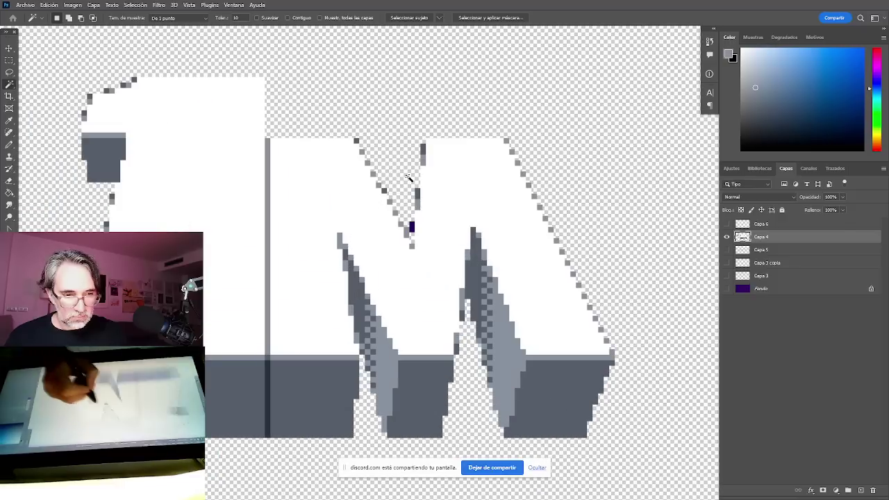
# Select the Fondo layer, make it visible again, and set the foreground colour to bright blue, hex 549fde.
pyautogui.click(761, 288)
pyautogui.click(726, 288)
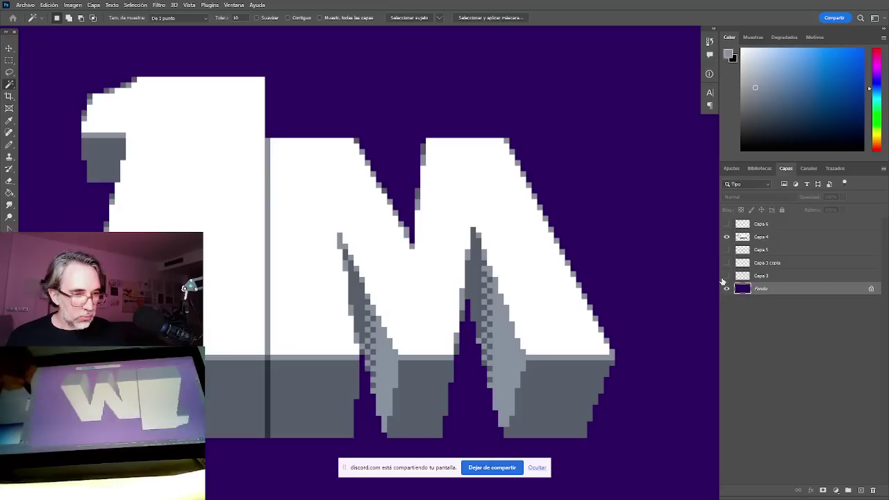
pyautogui.click(7, 321)
pyautogui.moveTo(560, 322)
pyautogui.mouseDown()
pyautogui.moveTo(561, 299)
pyautogui.moveTo(537, 280)
pyautogui.mouseUp()
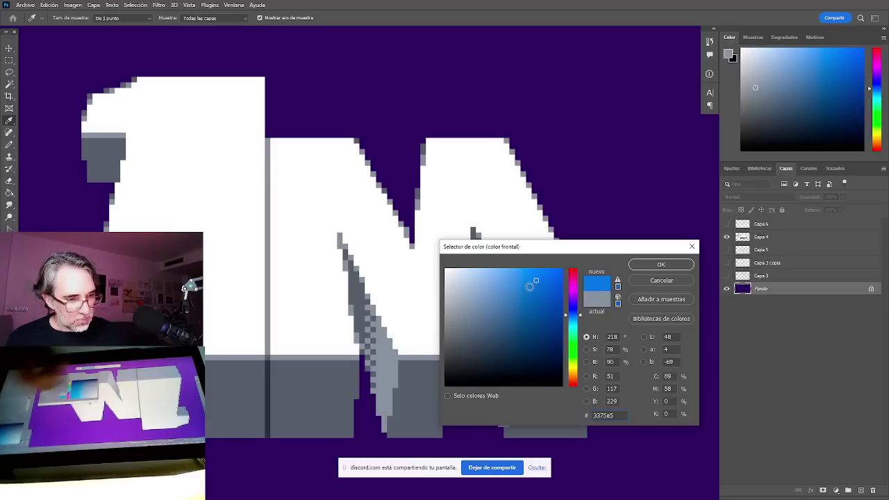
pyautogui.moveTo(534, 282)
pyautogui.mouseDown()
pyautogui.moveTo(518, 302)
pyautogui.moveTo(517, 276)
pyautogui.mouseUp()
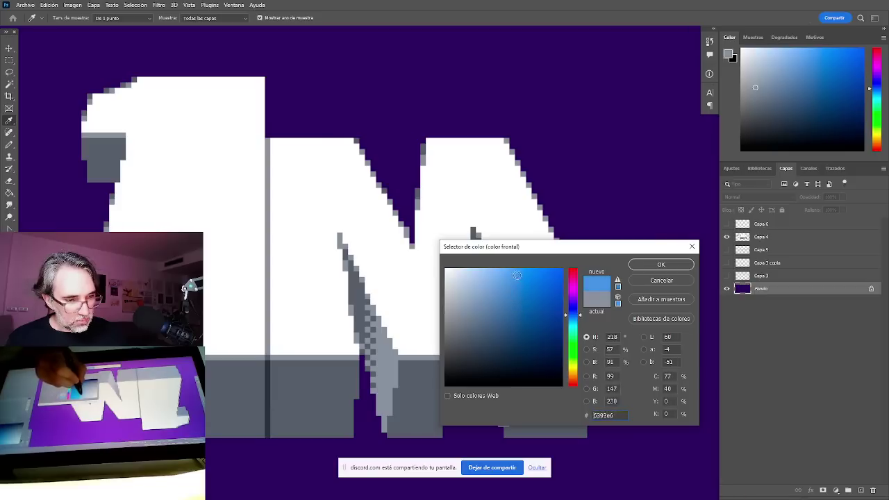
pyautogui.click(574, 319)
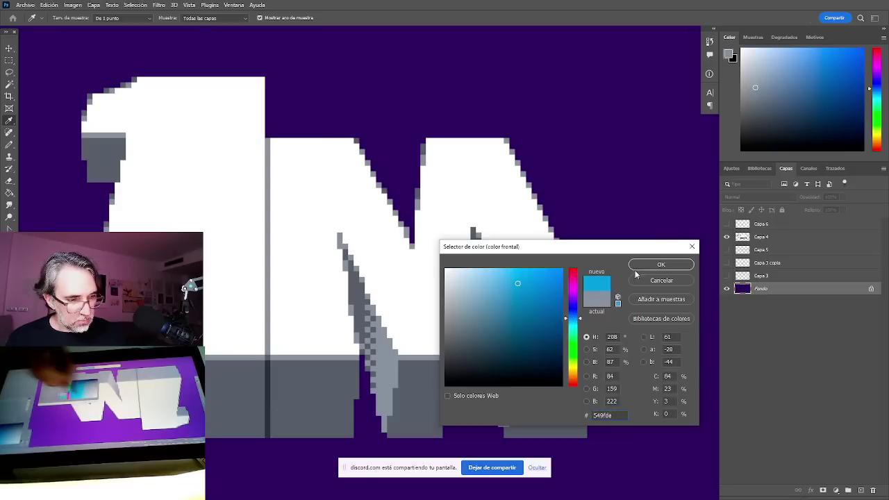
pyautogui.click(662, 265)
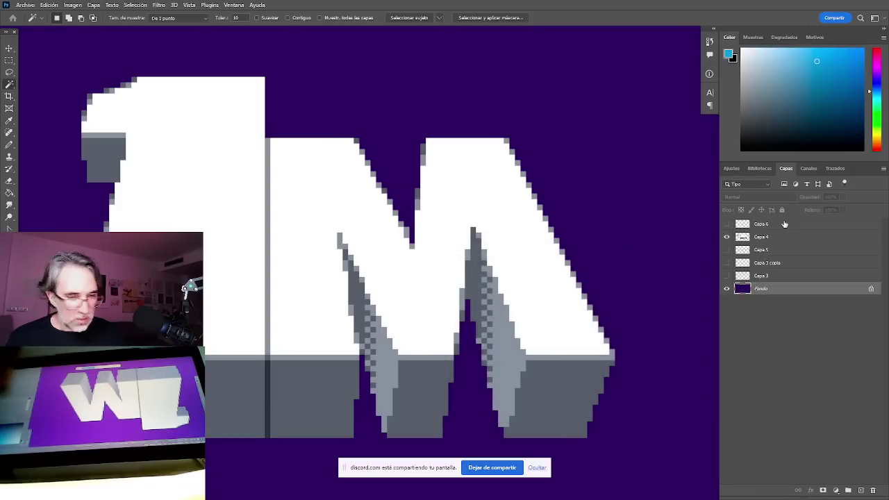
# Fill the purple background on the Fondo layer with the bright blue, viewing the canvas full screen.
pyautogui.press('f')
pyautogui.press('g')
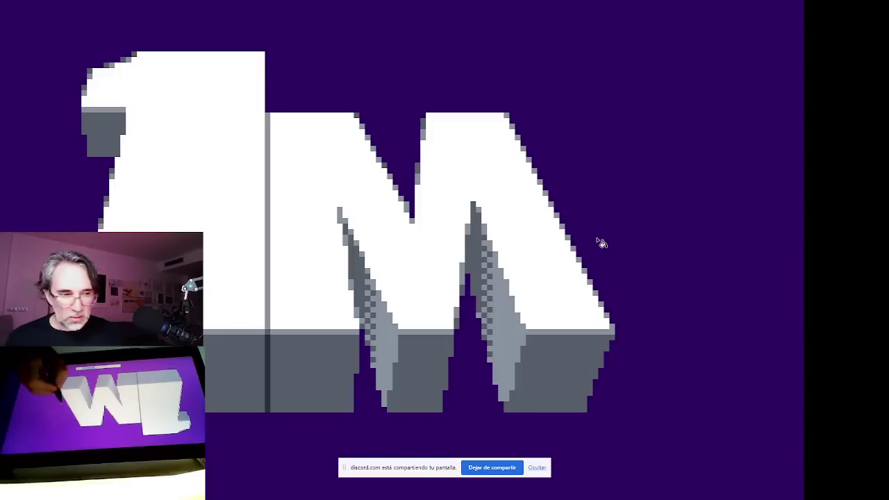
pyautogui.click(606, 246)
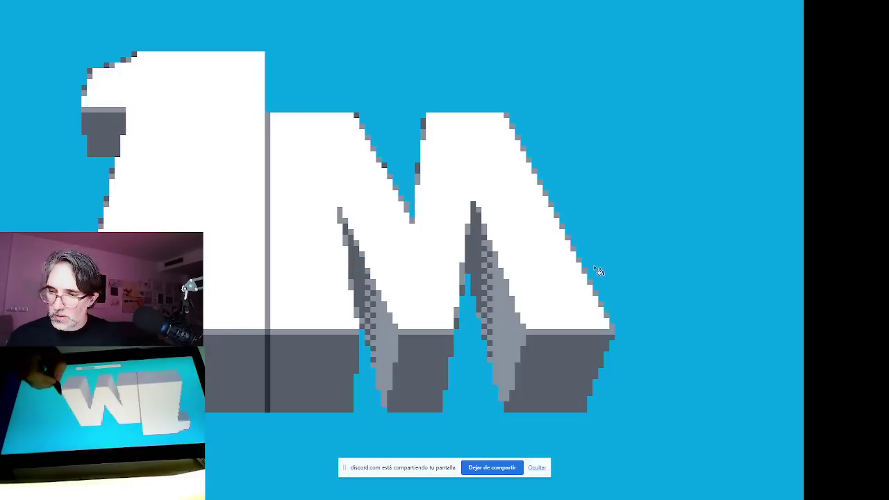
pyautogui.press('f')
# On layer Capa 4, duplicate the palette swatch column twice to its left at 8-pixel spacing and deselect.
pyautogui.moveTo(132, 180); pyautogui.dragTo(298, 191)
pyautogui.keyDown('alt'); pyautogui.click(180, 226); pyautogui.keyUp('alt')
pyautogui.click(763, 223)
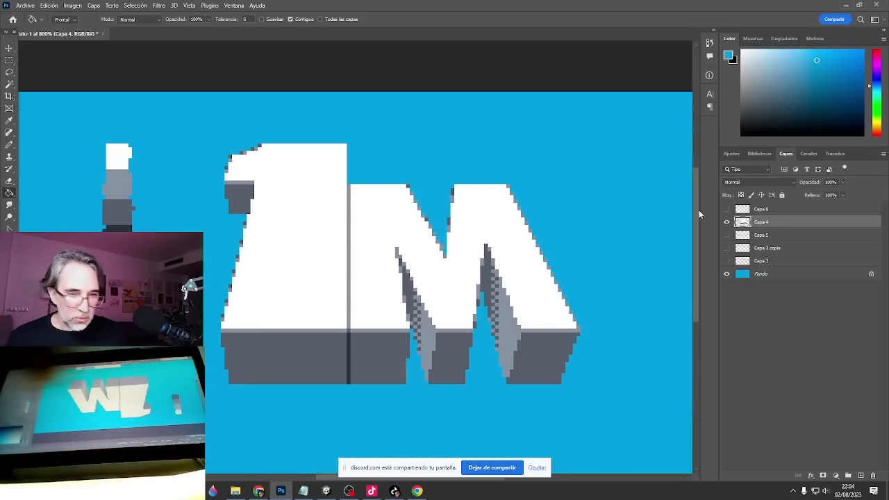
pyautogui.click(8, 323)
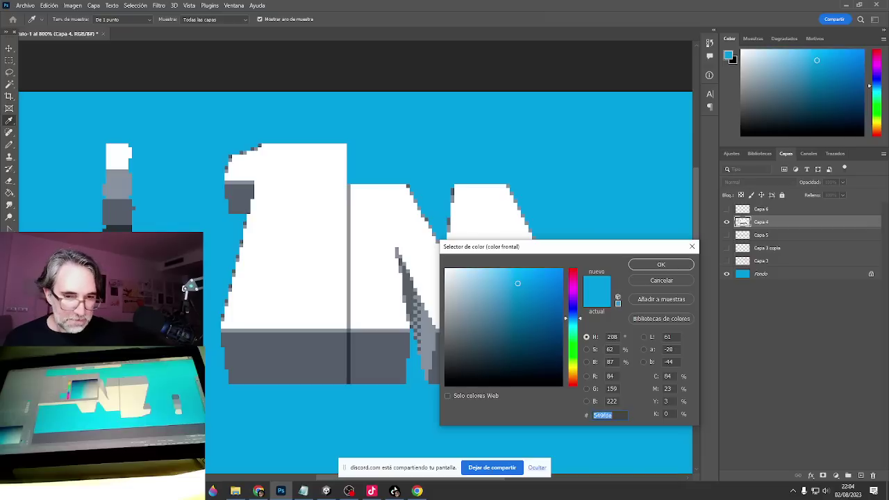
pyautogui.click(661, 280)
pyautogui.moveTo(116, 203); pyautogui.dragTo(91, 278)
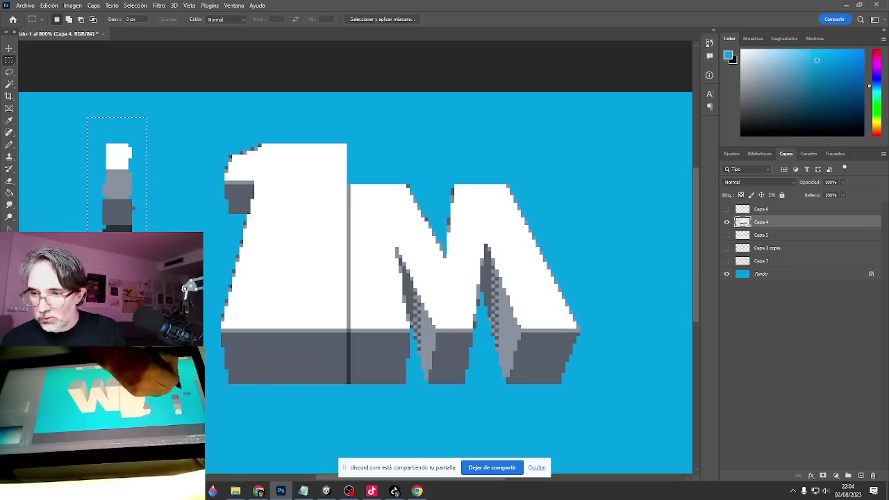
pyautogui.press('v')
pyautogui.moveTo(125, 229); pyautogui.dragTo(61, 228)
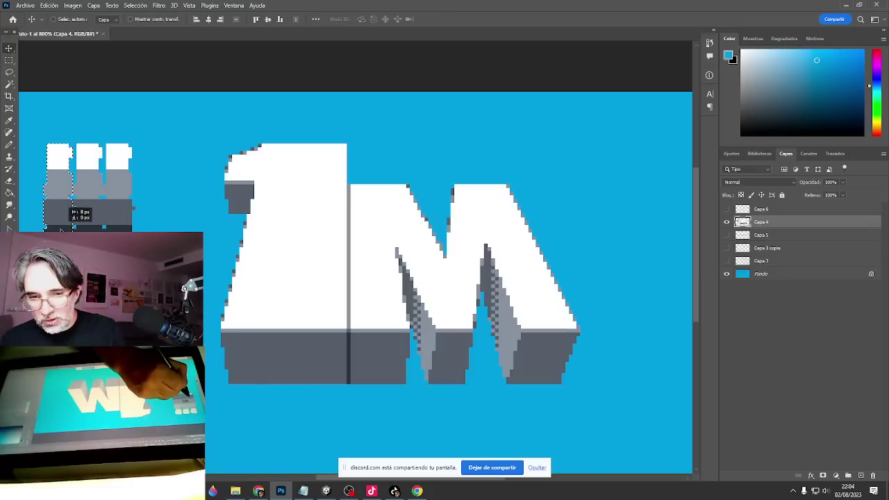
pyautogui.click(9, 192)
pyautogui.hotkey('ctrl', 'd')
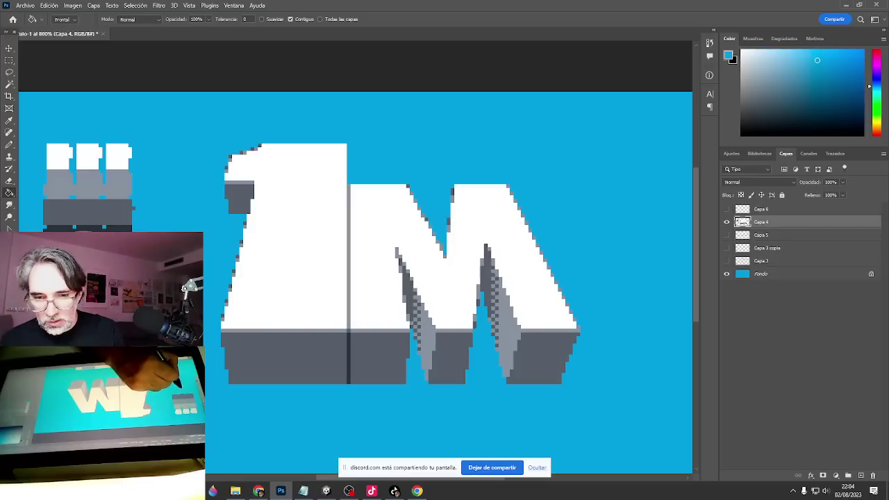
# Try filling the leftmost column's light grey swatch with the blue, and undo the fill.
pyautogui.click(61, 190)
pyautogui.hotkey('ctrl', 'z')
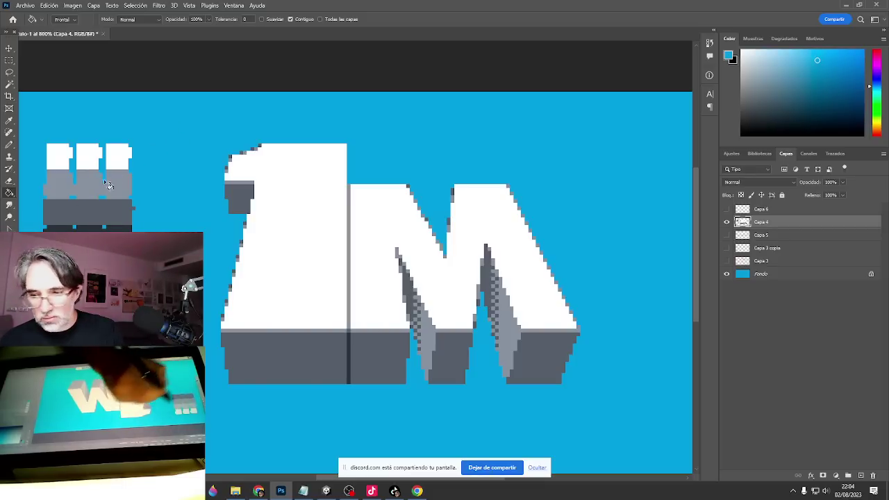
# Paint over the leftmost column's light grey swatch with the sampled background blue using the Pencil, and open the foreground colour picker.
pyautogui.press('b')
pyautogui.keyDown('alt'); pyautogui.click(36, 184); pyautogui.keyUp('alt')
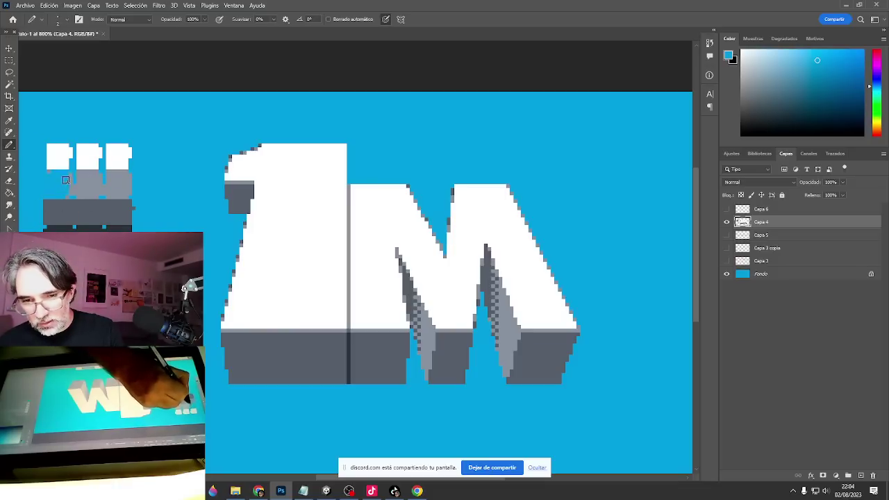
pyautogui.moveTo(67, 181); pyautogui.dragTo(69, 196)
pyautogui.click(7, 320)
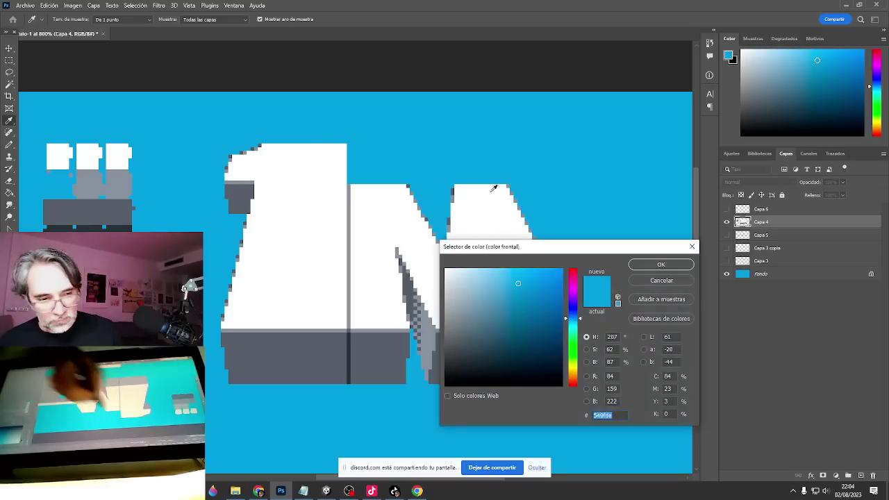
# Choose a pale blue foreground colour and paint over the leftmost white palette swatch with the Pencil.
pyautogui.click(470, 274)
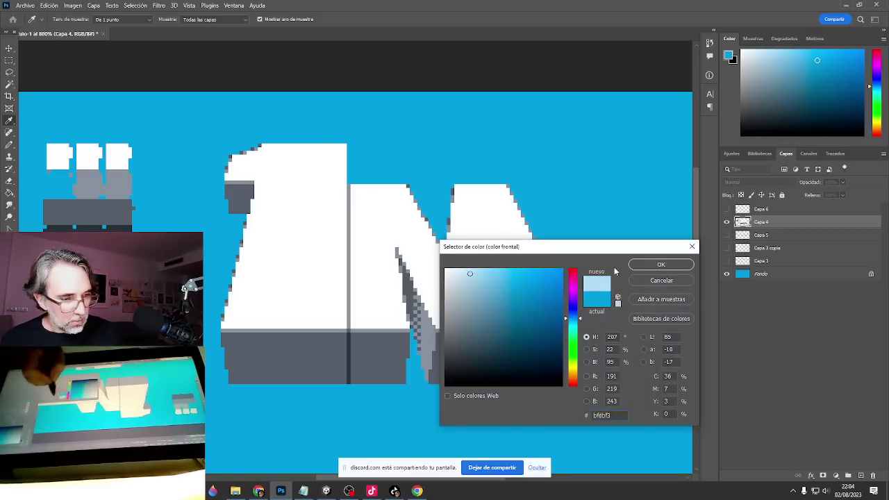
pyautogui.click(660, 265)
pyautogui.press('b')
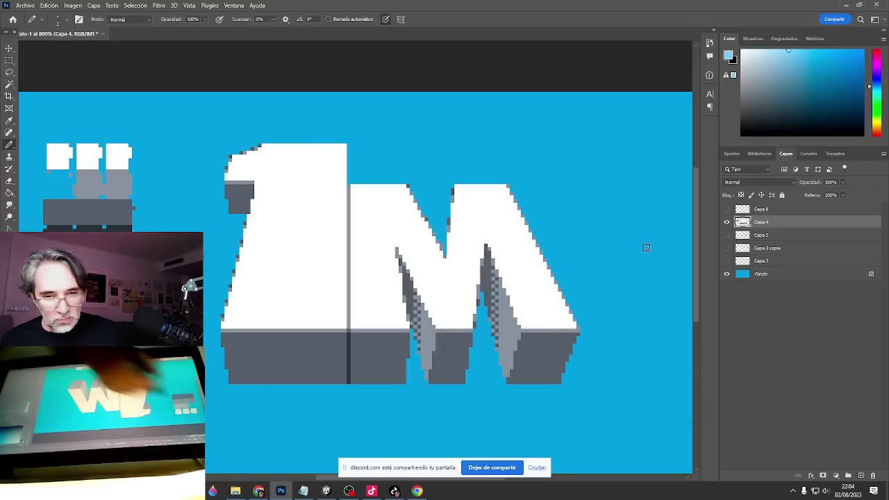
pyautogui.moveTo(66, 152); pyautogui.dragTo(50, 152)
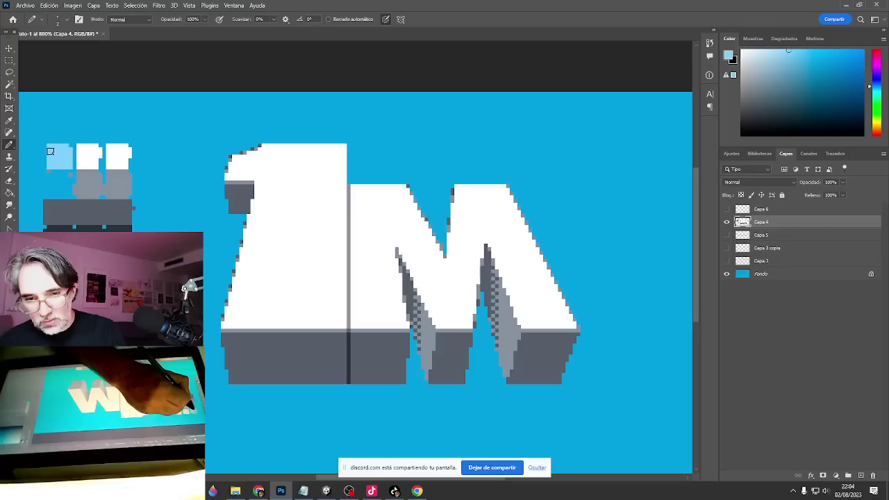
# Set the foreground colour to medium blue #4981c5 and paint over the left swatch of the dark-gray palette row.
pyautogui.click(7, 322)
pyautogui.click(42, 312)
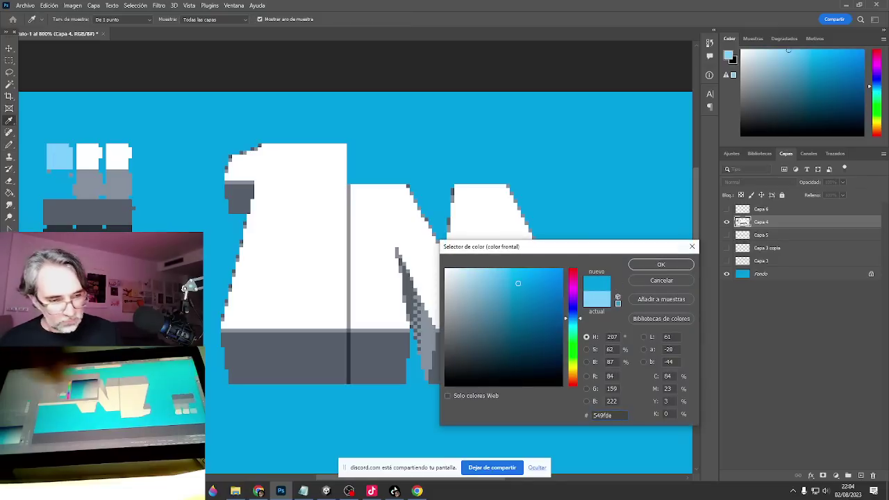
pyautogui.click(524, 312)
pyautogui.click(574, 316)
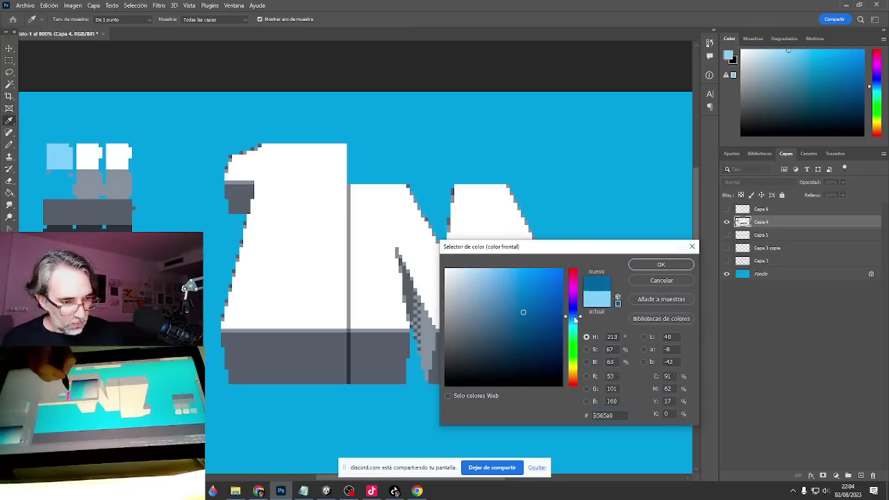
pyautogui.moveTo(524, 312); pyautogui.dragTo(518, 296)
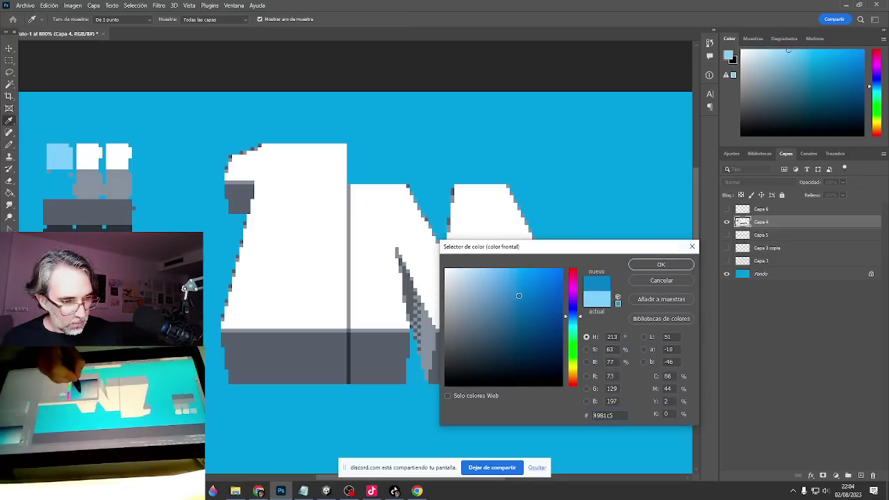
pyautogui.click(646, 264)
pyautogui.press('b')
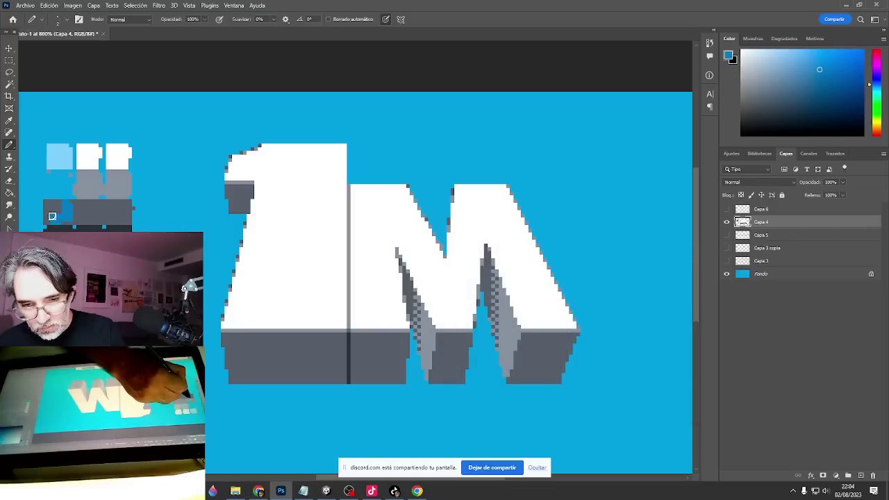
pyautogui.moveTo(52, 216)
pyautogui.mouseDown()
pyautogui.moveTo(53, 204)
pyautogui.moveTo(69, 209)
pyautogui.moveTo(51, 217)
pyautogui.mouseUp()
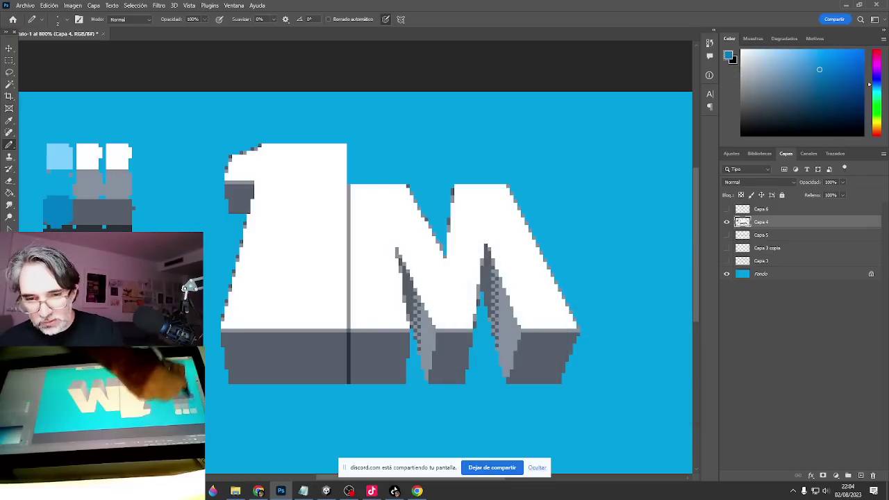
# Mix a vivid deep blue, RGB 47, 80, 215, and paint it over the left swatch of the darkest palette row.
pyautogui.click(8, 321)
pyautogui.moveTo(574, 318); pyautogui.dragTo(533, 303)
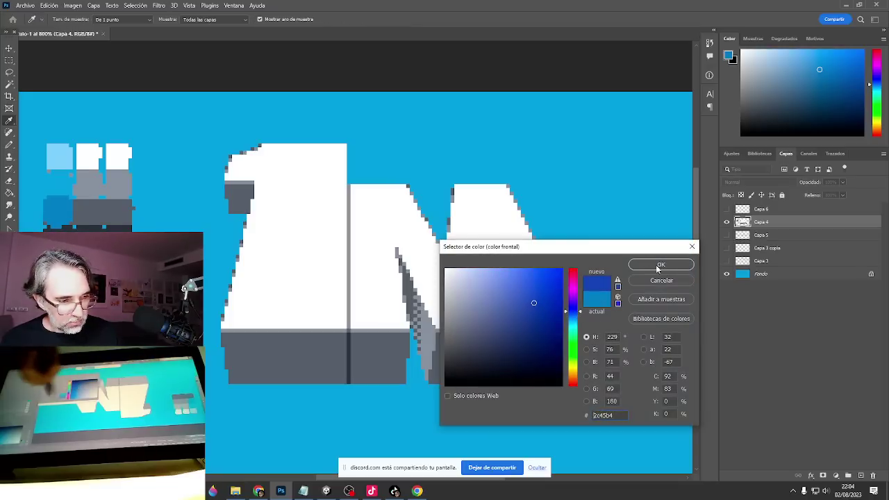
pyautogui.click(660, 265)
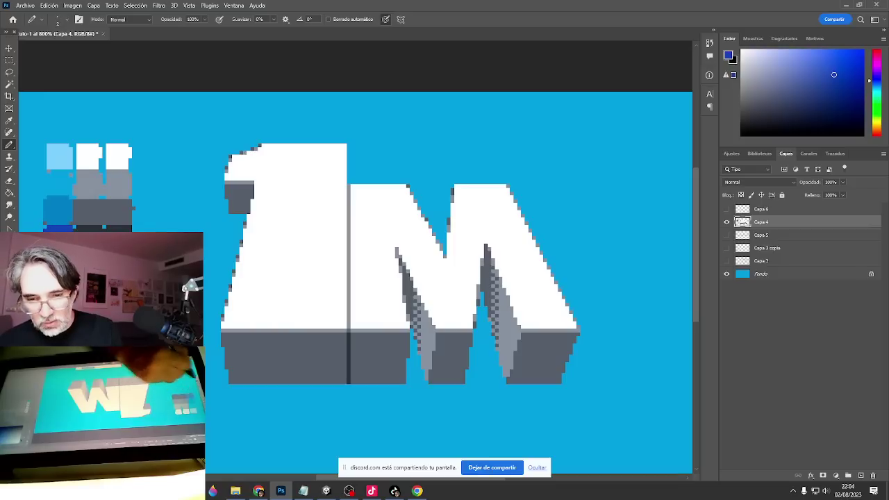
pyautogui.click(7, 321)
pyautogui.click(536, 305)
pyautogui.moveTo(536, 304); pyautogui.dragTo(538, 286)
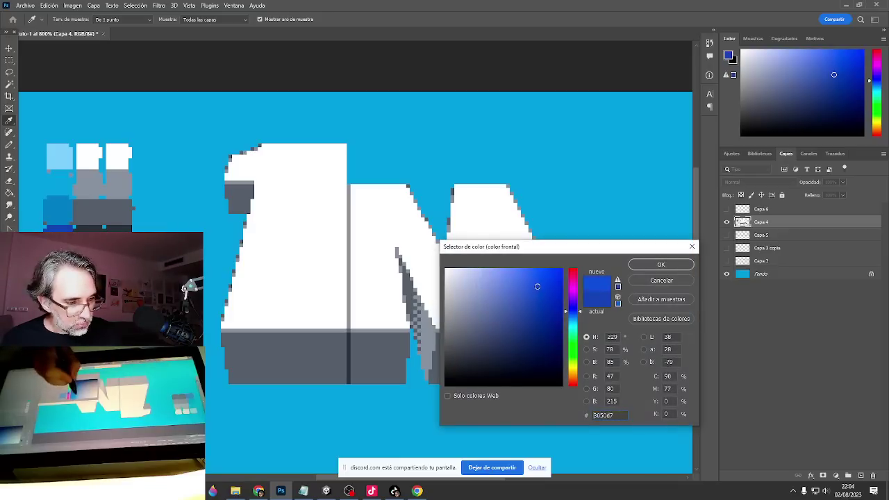
pyautogui.click(655, 265)
pyautogui.moveTo(47, 231); pyautogui.dragTo(69, 225)
# Set the pencil opacity to 50% and tint the middle column's gray swatches with the matching blues sampled from the left column.
pyautogui.keyDown('alt'); pyautogui.click(64, 216); pyautogui.keyUp('alt')
pyautogui.keyDown('alt'); pyautogui.click(66, 231); pyautogui.keyUp('alt')
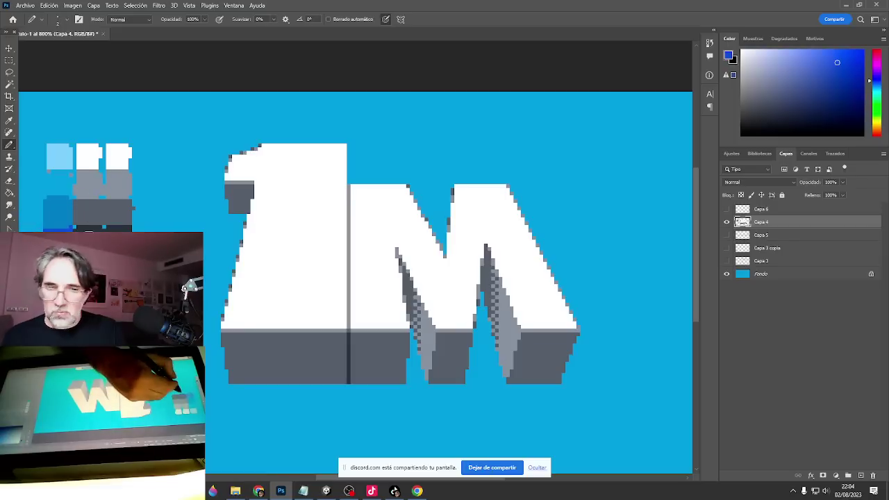
pyautogui.keyDown('alt'); pyautogui.click(64, 178); pyautogui.keyUp('alt')
pyautogui.moveTo(109, 206); pyautogui.dragTo(172, 234)
pyautogui.keyDown('alt'); pyautogui.click(129, 209); pyautogui.keyUp('alt')
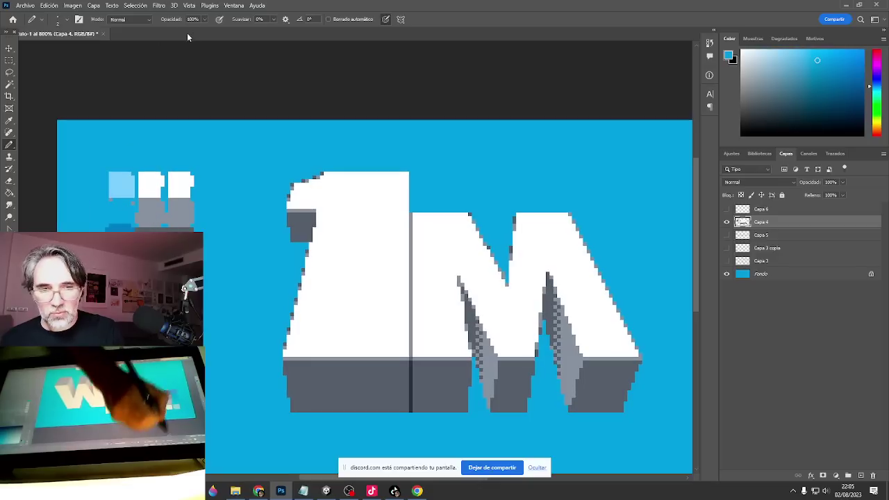
pyautogui.moveTo(204, 20)
pyautogui.mouseDown()
pyautogui.moveTo(196, 38)
pyautogui.moveTo(177, 31)
pyautogui.moveTo(210, 29)
pyautogui.mouseUp()
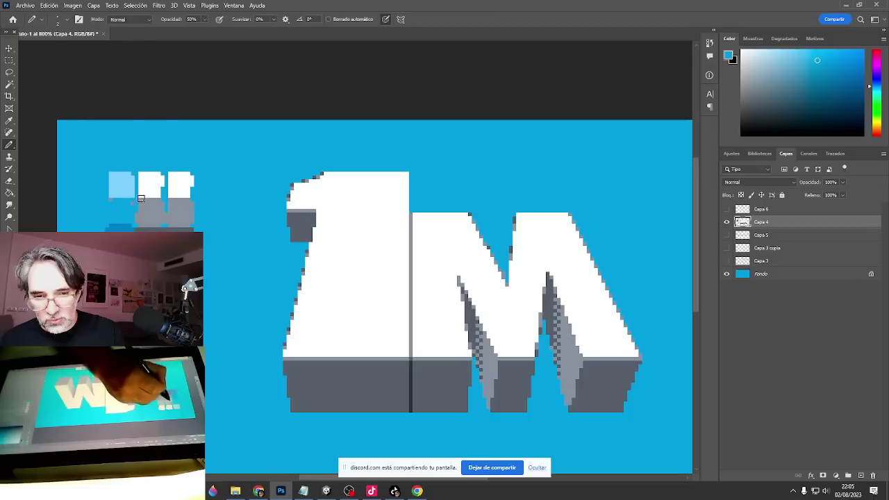
pyautogui.moveTo(141, 199); pyautogui.dragTo(155, 211)
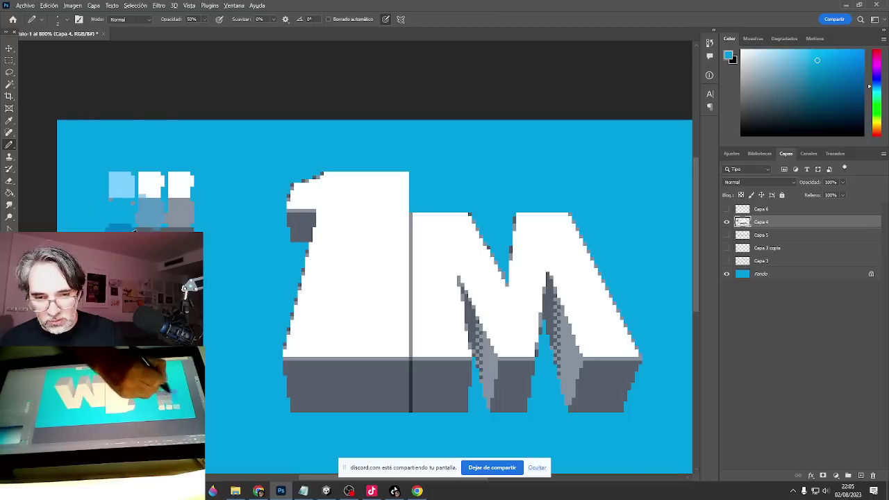
pyautogui.keyDown('alt'); pyautogui.click(132, 232); pyautogui.keyUp('alt')
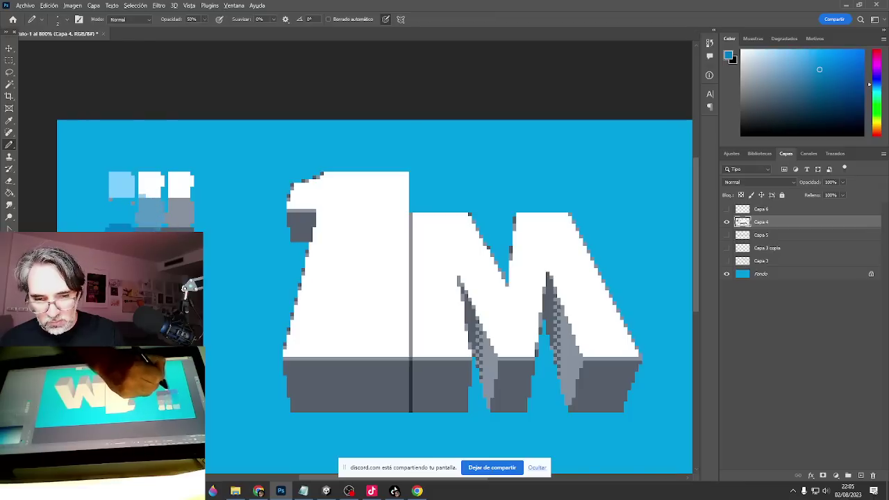
pyautogui.keyDown('alt'); pyautogui.click(125, 259); pyautogui.keyUp('alt')
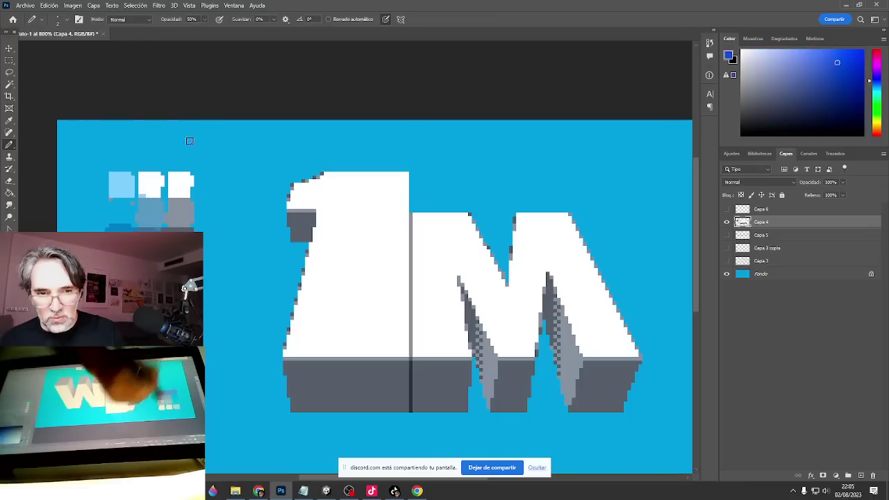
# Restore the pencil to 100% opacity, then touch up the middle white swatch with white and its surroundings with the background blue.
pyautogui.press('1')
pyautogui.press('5')
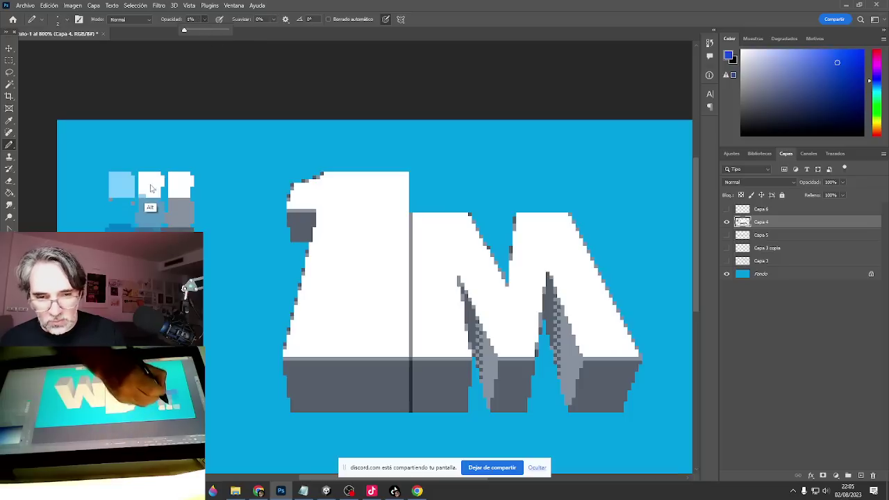
pyautogui.keyDown('alt'); pyautogui.click(148, 193); pyautogui.keyUp('alt')
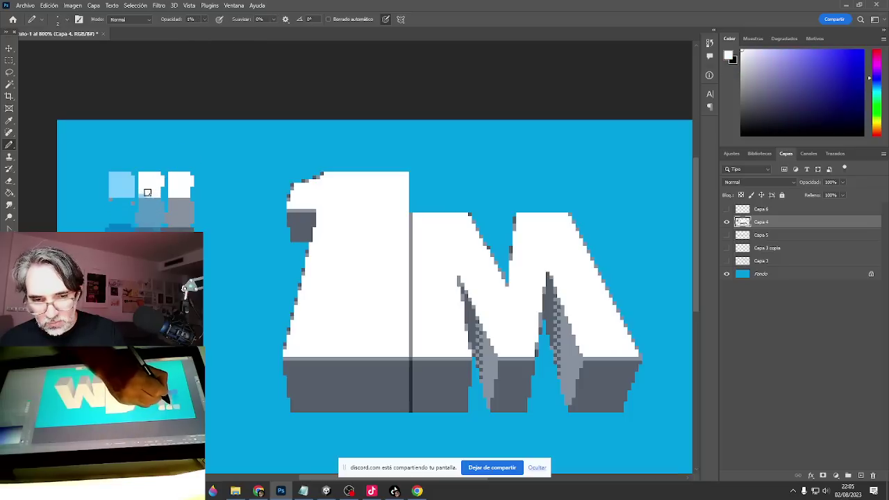
pyautogui.moveTo(222, 39); pyautogui.dragTo(280, 8)
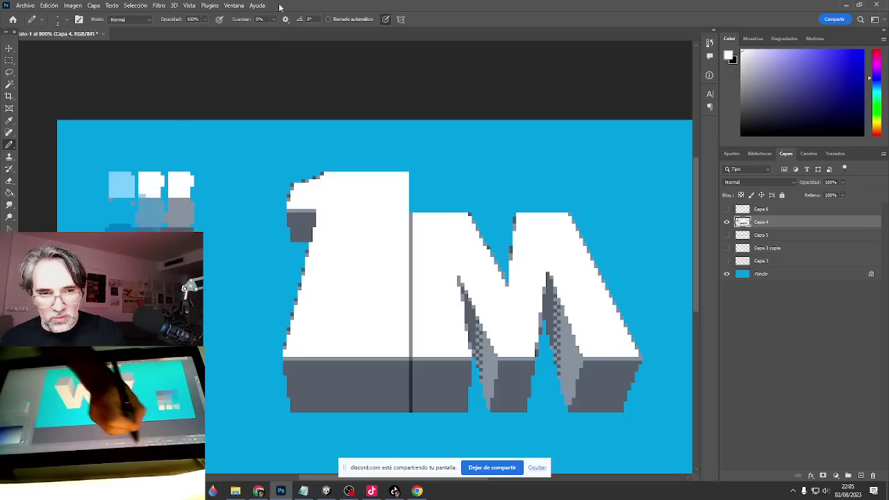
pyautogui.keyDown('alt'); pyautogui.click(144, 191); pyautogui.keyUp('alt')
pyautogui.keyDown('alt'); pyautogui.click(128, 199); pyautogui.keyUp('alt')
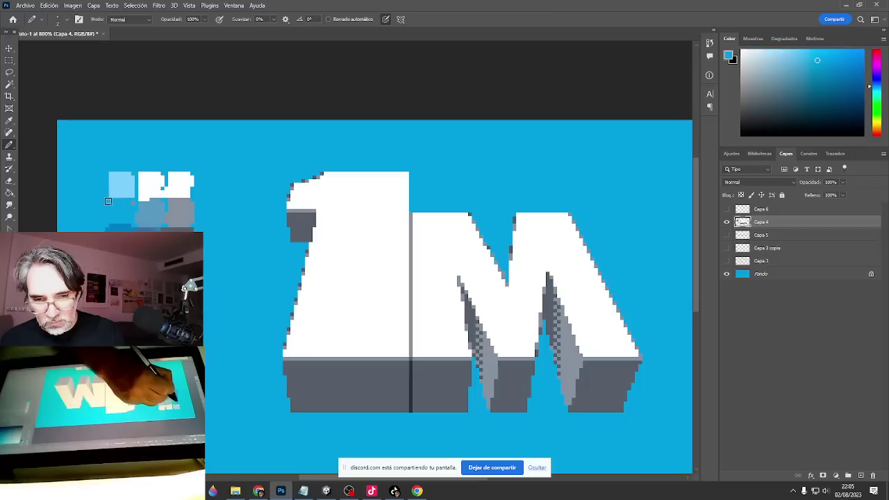
# Tidy the edges between the tinted and gray palette swatches with the Pencil, using colours sampled from the swatches themselves.
pyautogui.keyDown('alt'); pyautogui.click(151, 230); pyautogui.keyUp('alt')
pyautogui.keyDown('alt'); pyautogui.click(182, 217); pyautogui.keyUp('alt')
pyautogui.moveTo(165, 223); pyautogui.dragTo(166, 205)
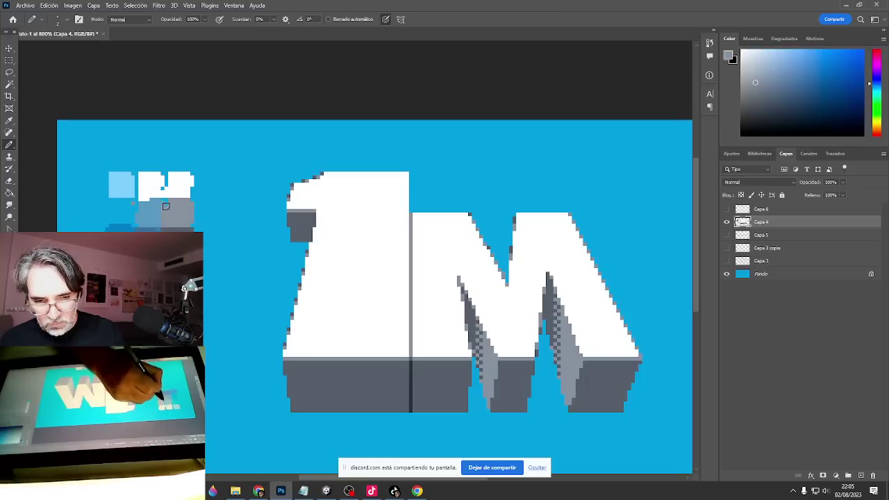
pyautogui.keyDown('alt'); pyautogui.click(156, 230); pyautogui.keyUp('alt')
pyautogui.keyDown('alt'); pyautogui.click(139, 235); pyautogui.keyUp('alt')
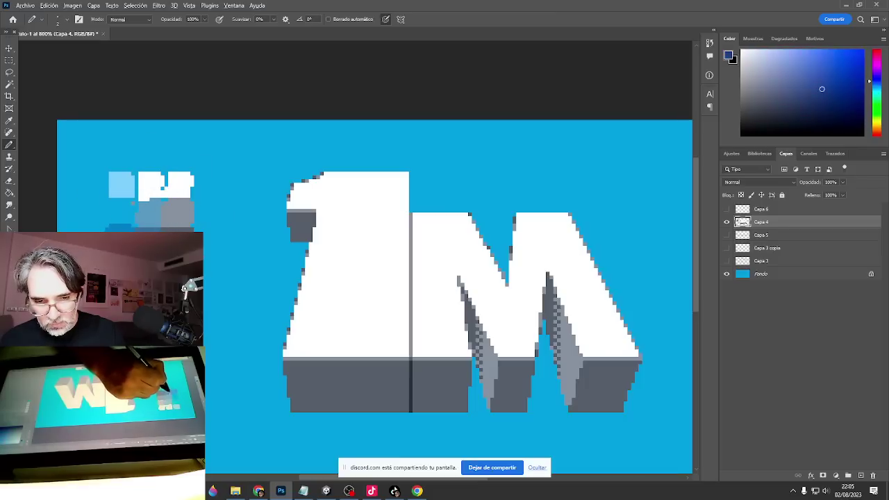
pyautogui.keyDown('alt'); pyautogui.click(139, 240); pyautogui.keyUp('alt')
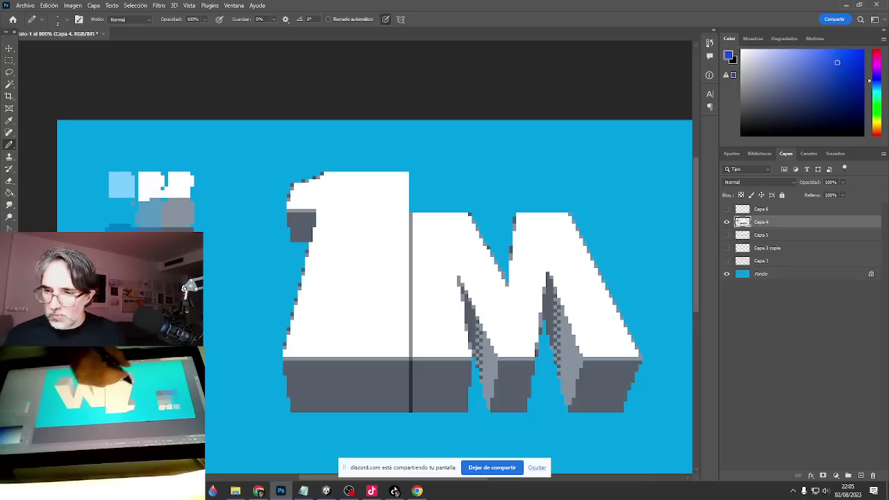
# Lasso the left edges of the 1, the upper notch of the M and its outer right edge into one combined selection.
pyautogui.click(9, 72)
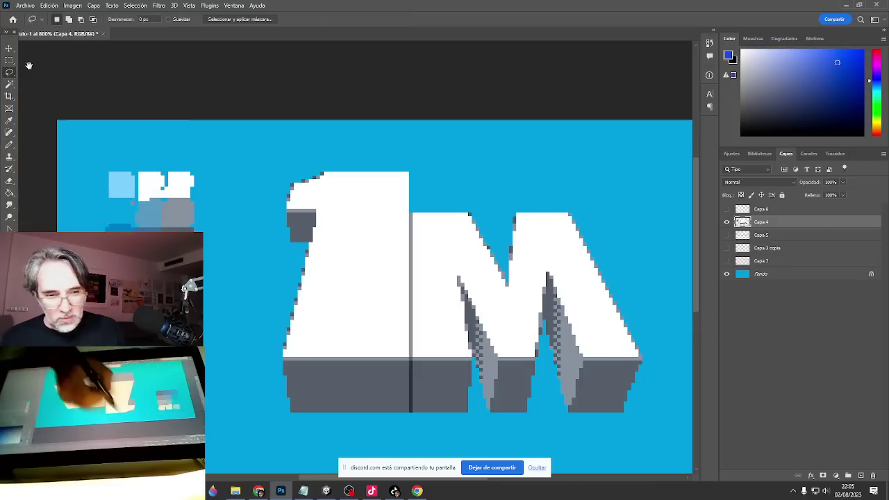
pyautogui.scroll(-1, 345, 195)
pyautogui.moveTo(273, 184)
pyautogui.mouseDown()
pyautogui.moveTo(317, 144)
pyautogui.moveTo(277, 182)
pyautogui.mouseUp()
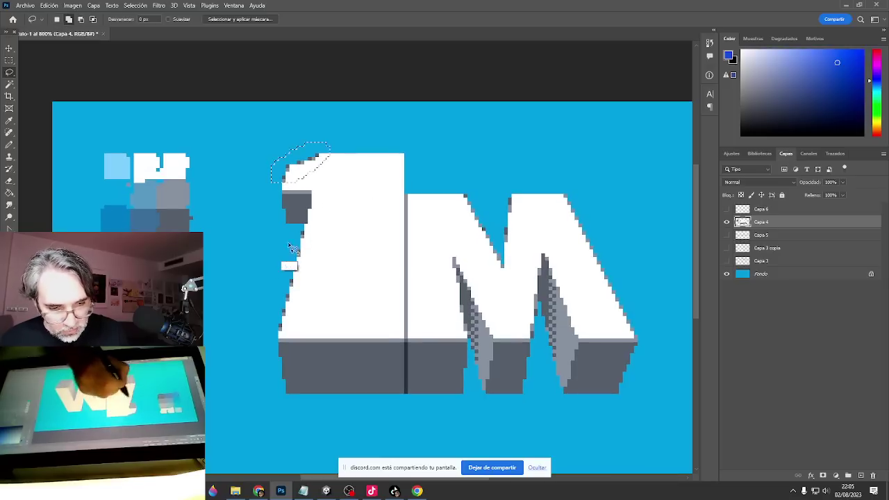
pyautogui.moveTo(283, 246)
pyautogui.mouseDown()
pyautogui.moveTo(307, 291)
pyautogui.moveTo(266, 330)
pyautogui.moveTo(282, 253)
pyautogui.mouseUp()
pyautogui.moveTo(450, 178)
pyautogui.mouseDown()
pyautogui.moveTo(511, 296)
pyautogui.moveTo(502, 155)
pyautogui.mouseUp()
pyautogui.moveTo(567, 160)
pyautogui.mouseDown()
pyautogui.moveTo(588, 269)
pyautogui.moveTo(638, 361)
pyautogui.moveTo(657, 282)
pyautogui.moveTo(577, 134)
pyautogui.mouseUp()
# Recolour the mid-gray edge pixels inside the selection with the sampled light blue, using the Paint Bucket with Contiguous off.
pyautogui.press('g')
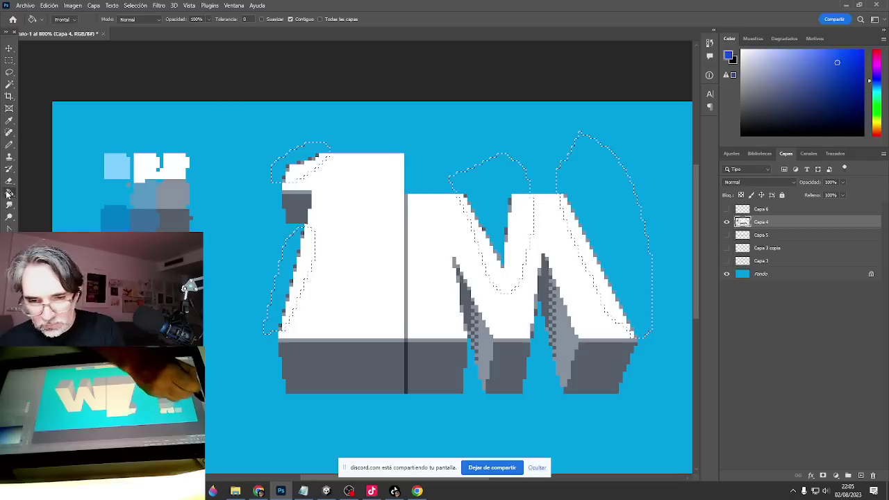
pyautogui.keyDown('alt'); pyautogui.click(147, 212); pyautogui.keyUp('alt')
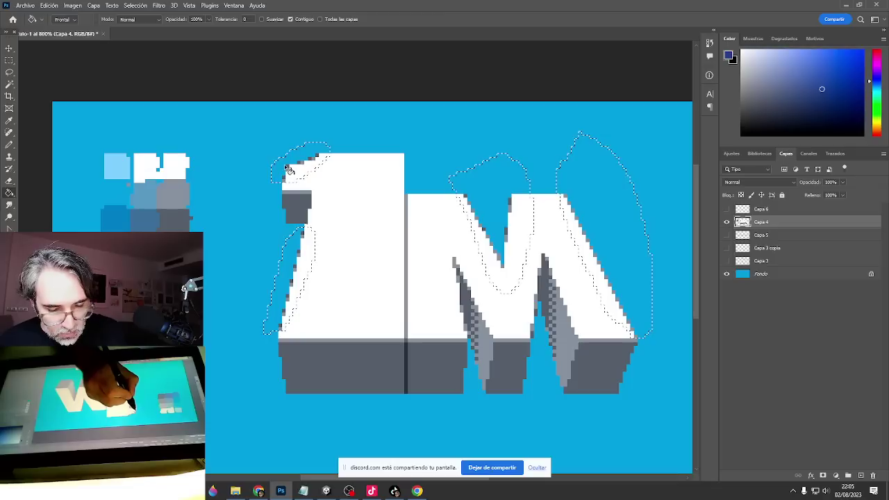
pyautogui.keyDown('alt'); pyautogui.click(117, 212); pyautogui.keyUp('alt')
pyautogui.keyDown('alt'); pyautogui.click(119, 164); pyautogui.keyUp('alt')
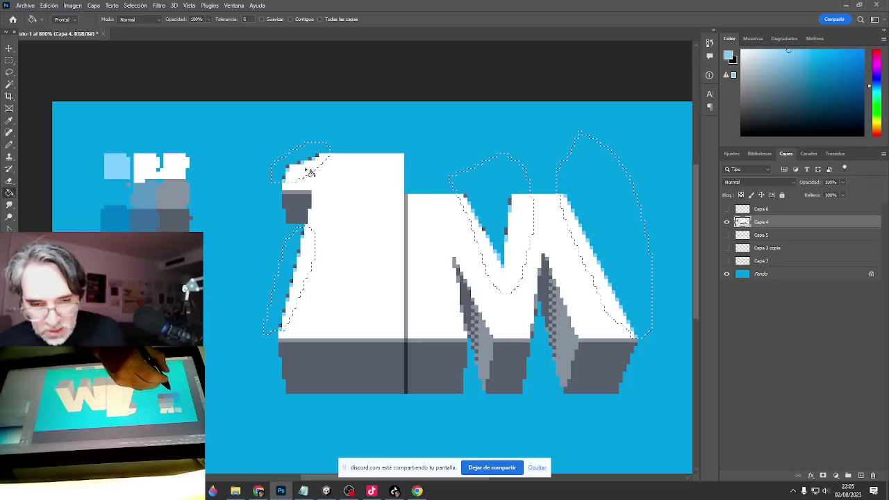
pyautogui.click(310, 171)
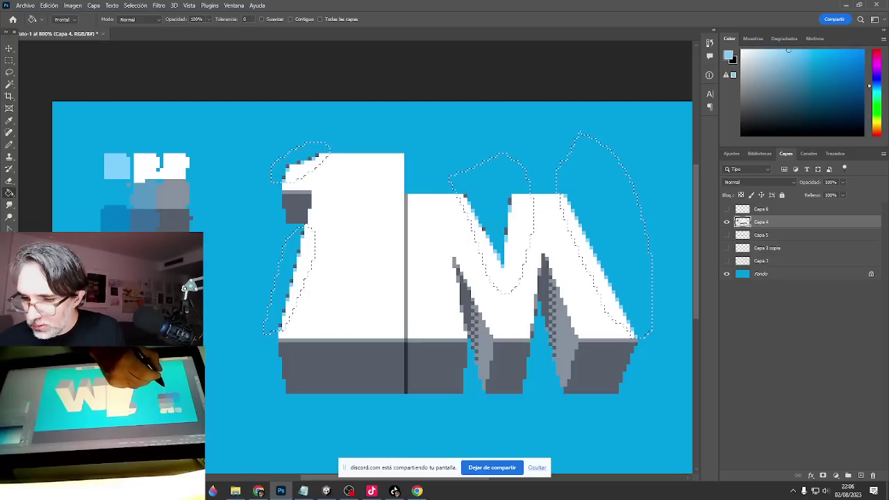
# Invert the selection and extend the white and light-blue palette swatches upward with the Pencil in their sampled colours.
pyautogui.press('b')
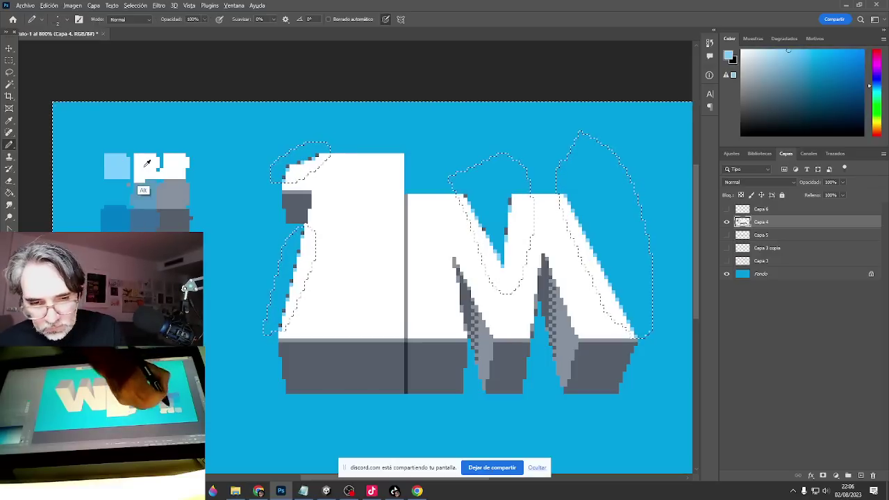
pyautogui.keyDown('alt'); pyautogui.click(139, 158); pyautogui.keyUp('alt')
pyautogui.moveTo(136, 141)
pyautogui.mouseDown()
pyautogui.moveTo(150, 160)
pyautogui.moveTo(167, 166)
pyautogui.moveTo(179, 139)
pyautogui.mouseUp()
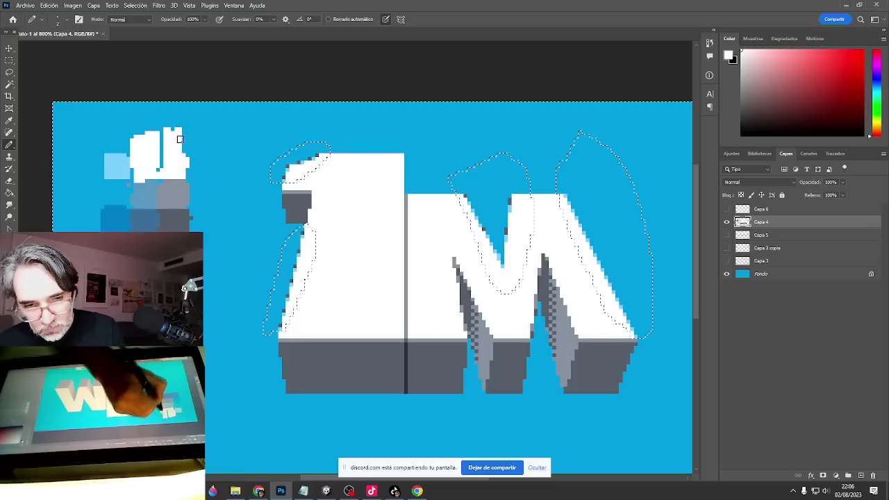
pyautogui.keyDown('alt'); pyautogui.click(121, 162); pyautogui.keyUp('alt')
pyautogui.moveTo(123, 153)
pyautogui.mouseDown()
pyautogui.moveTo(116, 129)
pyautogui.moveTo(108, 145)
pyautogui.moveTo(121, 147)
pyautogui.moveTo(119, 130)
pyautogui.moveTo(125, 153)
pyautogui.mouseUp()
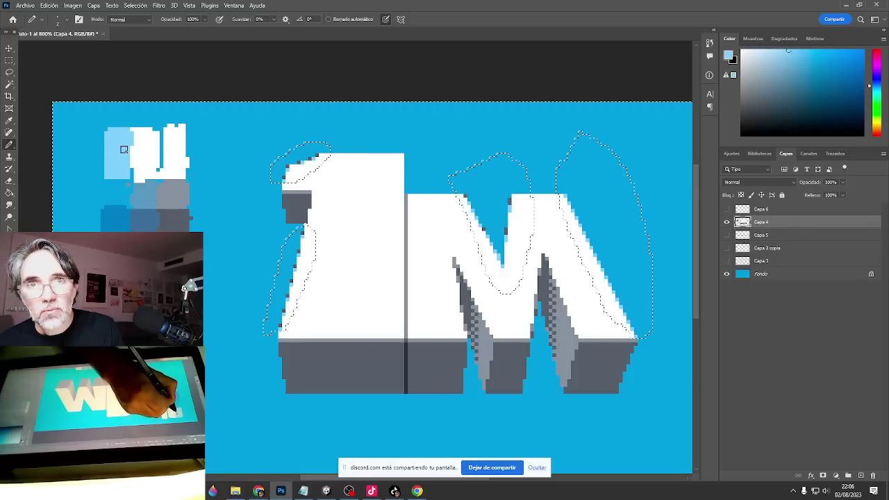
# Blend intermediate palette tones by painting sampled background blue, blue-gray and gray over the light swatches with the Pencil at 55% opacity.
pyautogui.keyDown('alt'); pyautogui.click(119, 187); pyautogui.keyUp('alt')
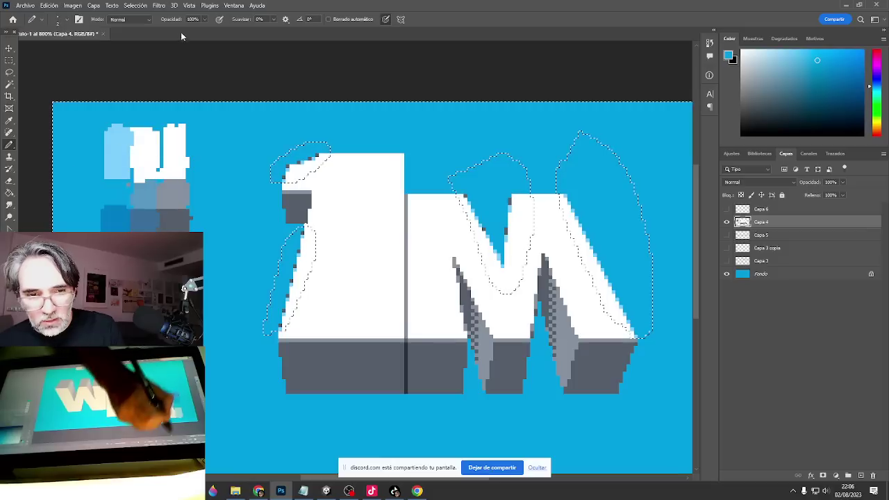
pyautogui.moveTo(204, 19); pyautogui.dragTo(186, 37)
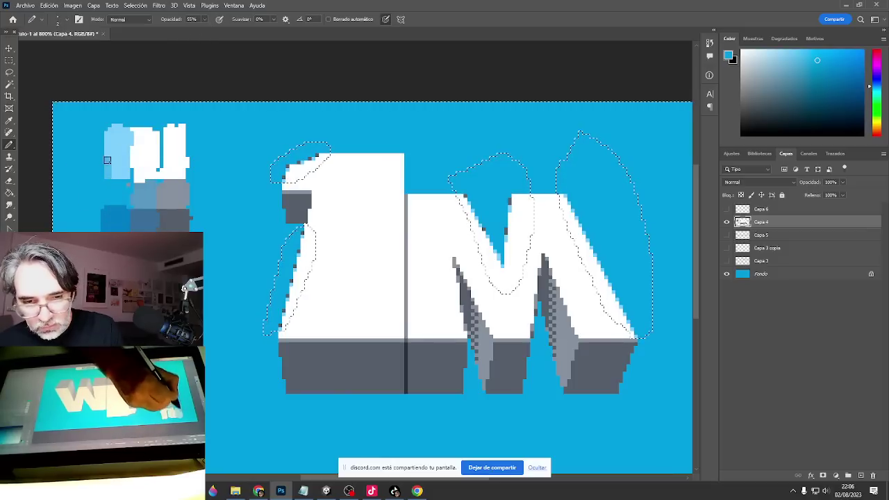
pyautogui.moveTo(107, 160)
pyautogui.mouseDown()
pyautogui.moveTo(119, 184)
pyautogui.moveTo(114, 175)
pyautogui.moveTo(145, 190)
pyautogui.moveTo(139, 162)
pyautogui.moveTo(171, 170)
pyautogui.mouseUp()
pyautogui.keyDown('alt'); pyautogui.click(135, 189); pyautogui.keyUp('alt')
pyautogui.keyDown('alt'); pyautogui.click(164, 181); pyautogui.keyUp('alt')
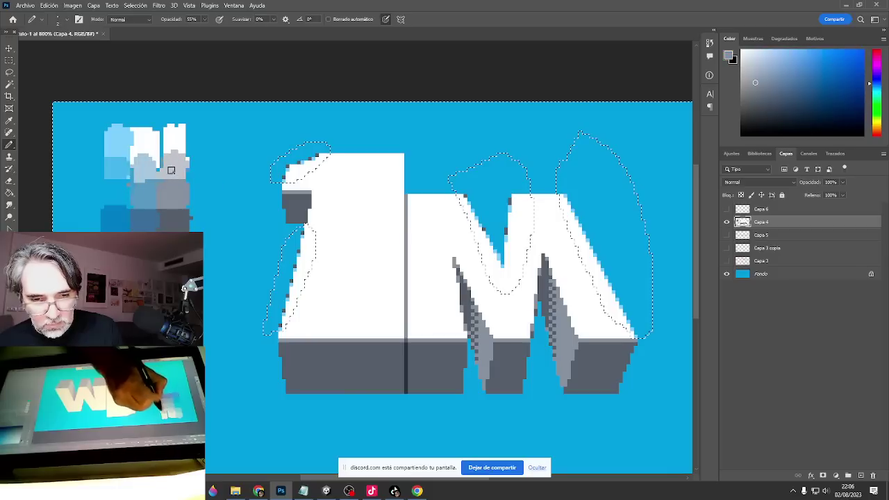
pyautogui.click(205, 19)
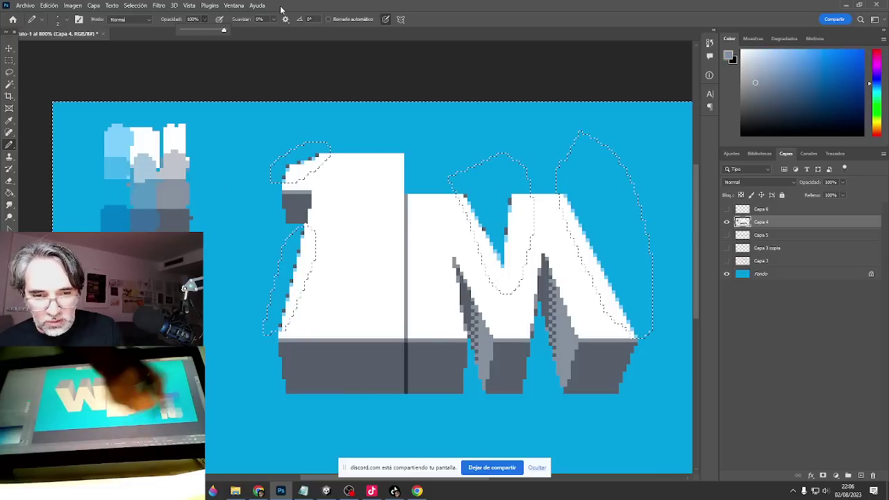
pyautogui.press('1')
pyautogui.press('5')
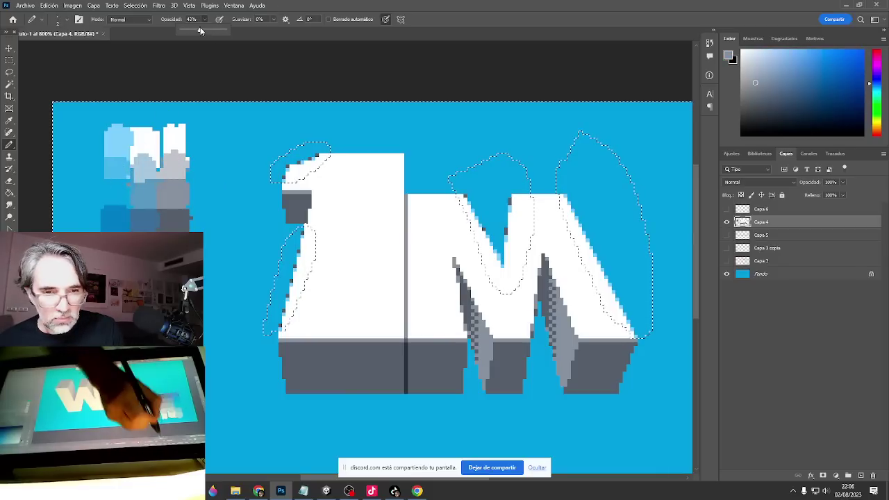
# Recolour the dark-gray edge pixels inside the original lassoed areas with the sampled medium blue using the Paint Bucket, and deselect.
pyautogui.keyDown('alt'); pyautogui.click(131, 157); pyautogui.keyUp('alt')
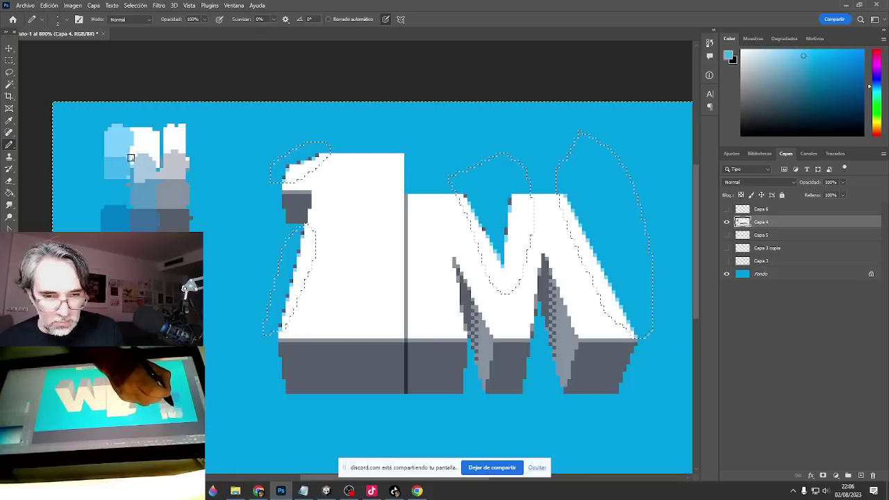
pyautogui.click(9, 193)
pyautogui.click(324, 162)
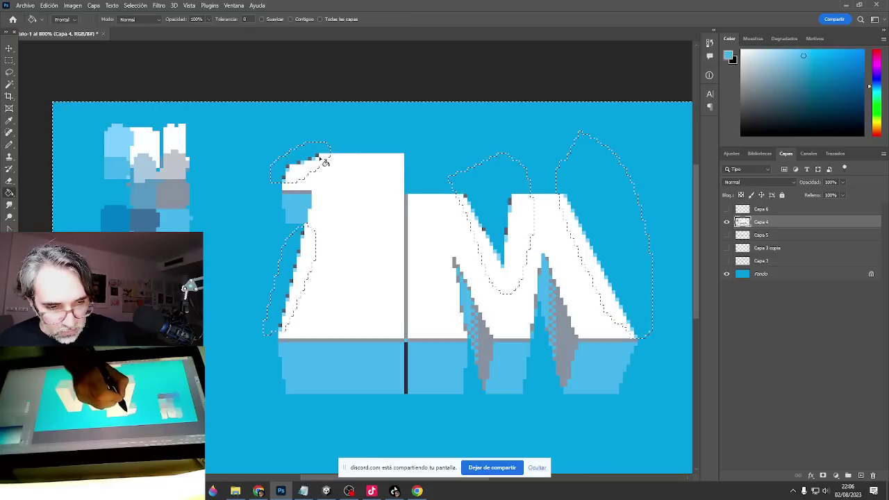
pyautogui.hotkey('ctrl', 'z')
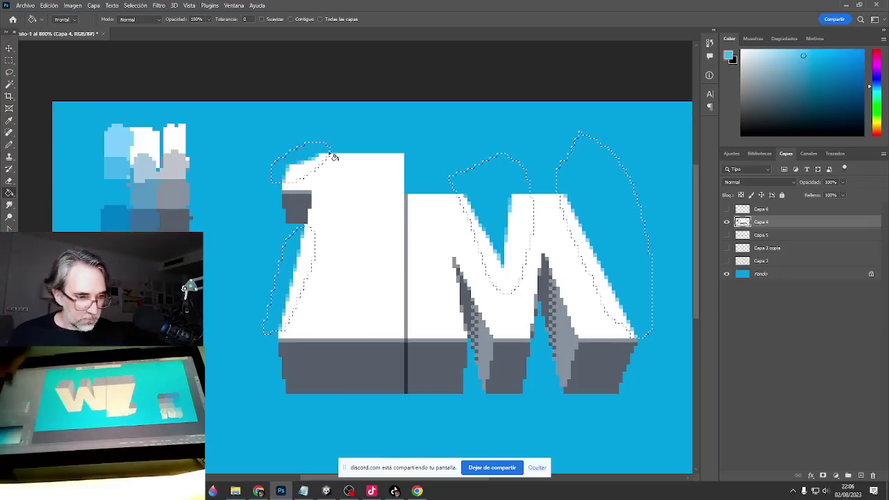
pyautogui.moveTo(464, 336); pyautogui.dragTo(453, 309)
pyautogui.hotkey('ctrl', 'd')
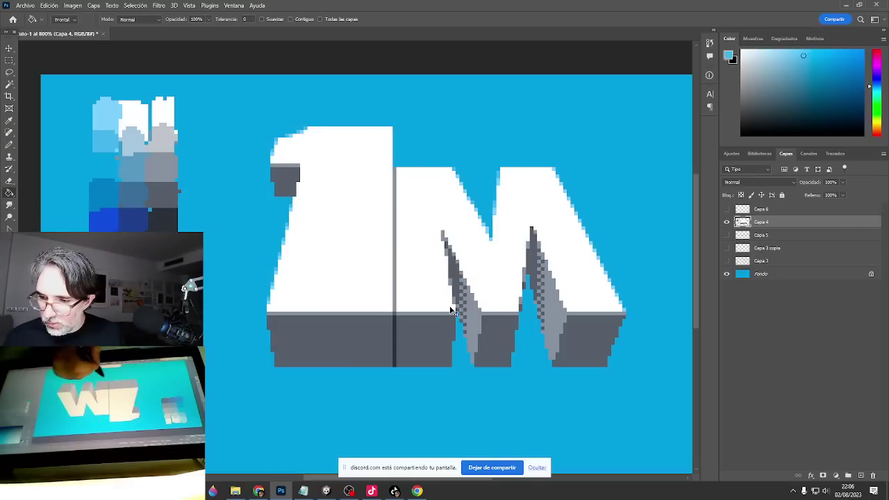
# Tint the stepped left-edge pixels of the gray block under the 1's flag with the Pencil in the sampled dark blue-gray.
pyautogui.press('b')
pyautogui.keyDown('alt'); pyautogui.click(135, 172); pyautogui.keyUp('alt')
pyautogui.moveTo(292, 224); pyautogui.dragTo(264, 246)
pyautogui.moveTo(324, 339); pyautogui.dragTo(327, 305)
pyautogui.keyDown('ctrl'); pyautogui.click(288, 141); pyautogui.keyUp('ctrl')
pyautogui.keyDown('ctrl'); pyautogui.click(288, 142); pyautogui.keyUp('ctrl')
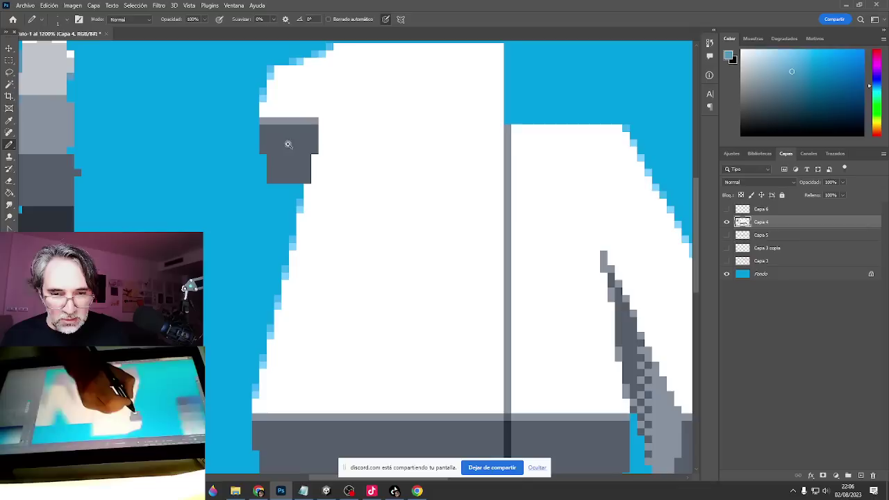
pyautogui.moveTo(324, 204); pyautogui.dragTo(375, 215)
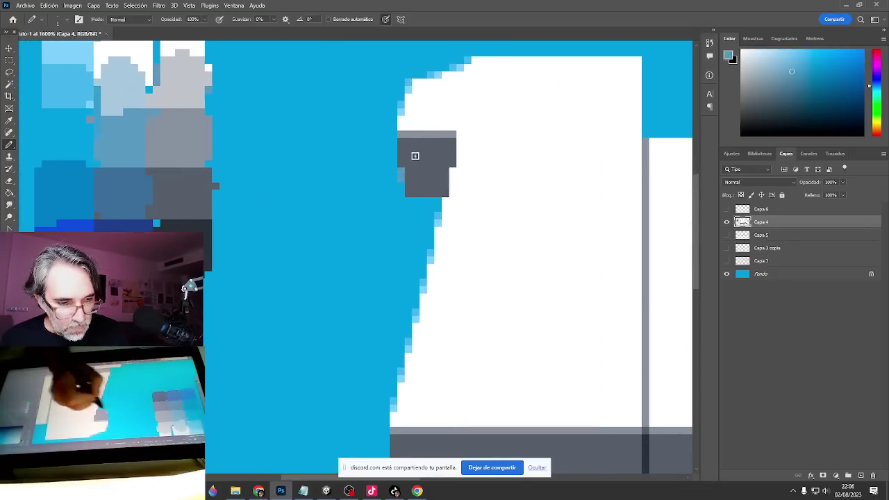
pyautogui.keyDown('alt'); pyautogui.click(149, 188); pyautogui.keyUp('alt')
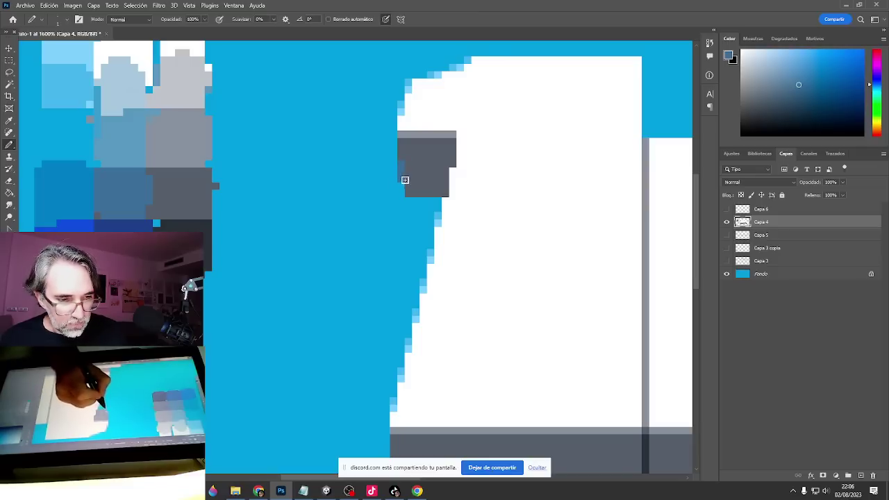
# Paint the stepped outer edge pixels of the dark-gray base under the 1 and M with the same dark blue-gray.
pyautogui.moveTo(458, 260); pyautogui.dragTo(366, 145)
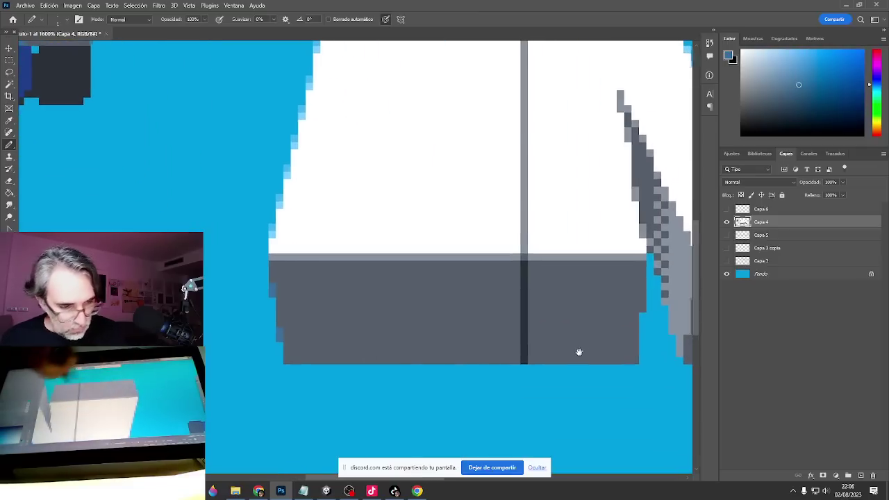
pyautogui.moveTo(579, 354); pyautogui.dragTo(290, 365)
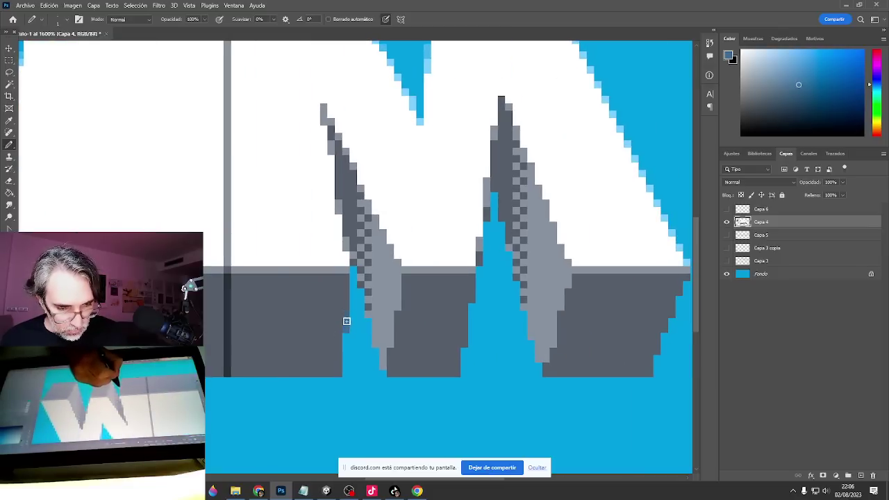
pyautogui.moveTo(663, 351); pyautogui.dragTo(500, 341)
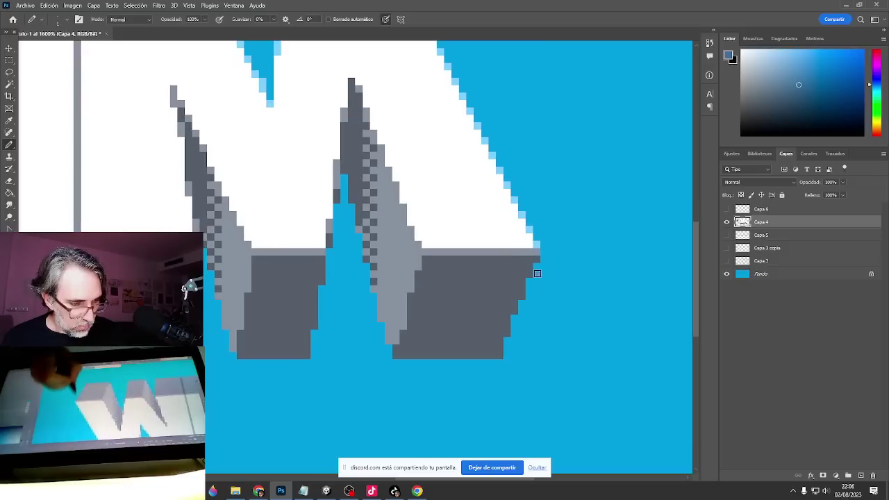
pyautogui.click(523, 298)
pyautogui.click(518, 316)
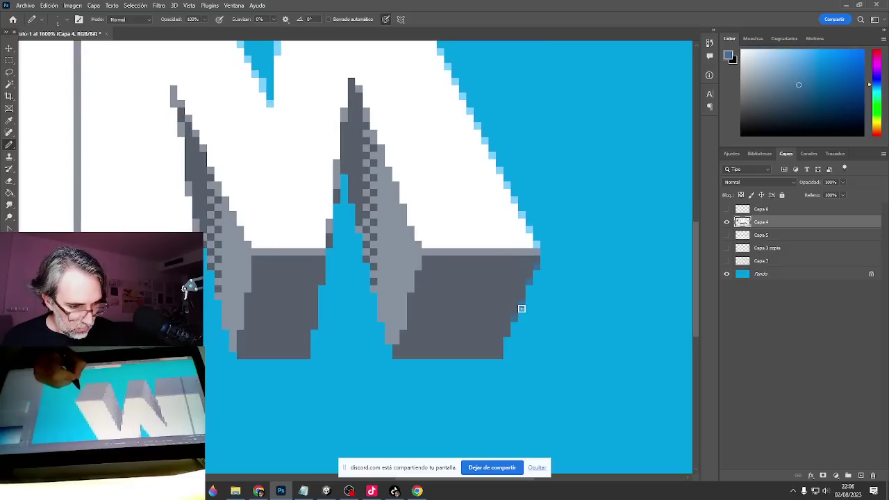
pyautogui.click(508, 341)
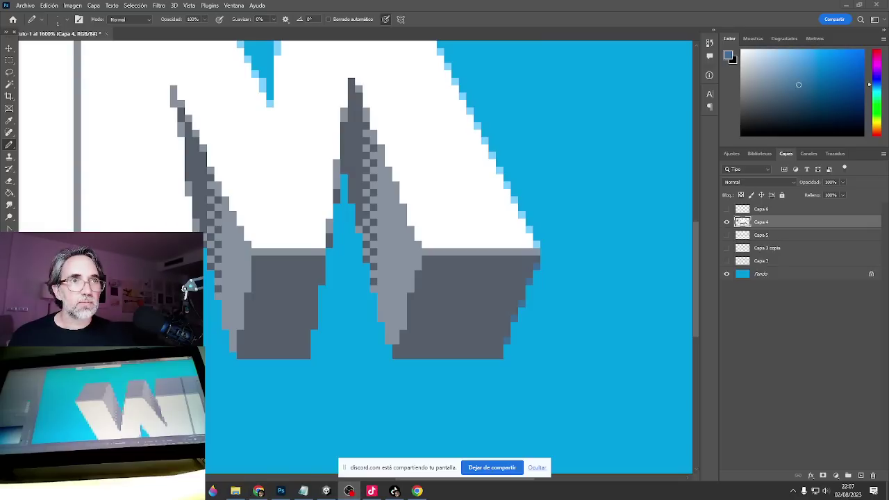
# Select the whole palette with a rectangular marquee and move it to the empty area above the M's outer leg.
pyautogui.click(499, 113)
pyautogui.moveTo(463, 131); pyautogui.dragTo(442, 272)
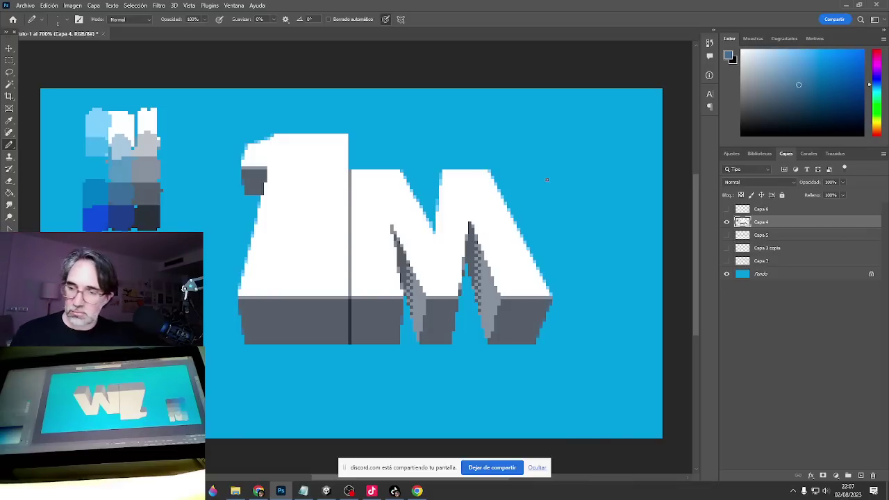
pyautogui.press('m')
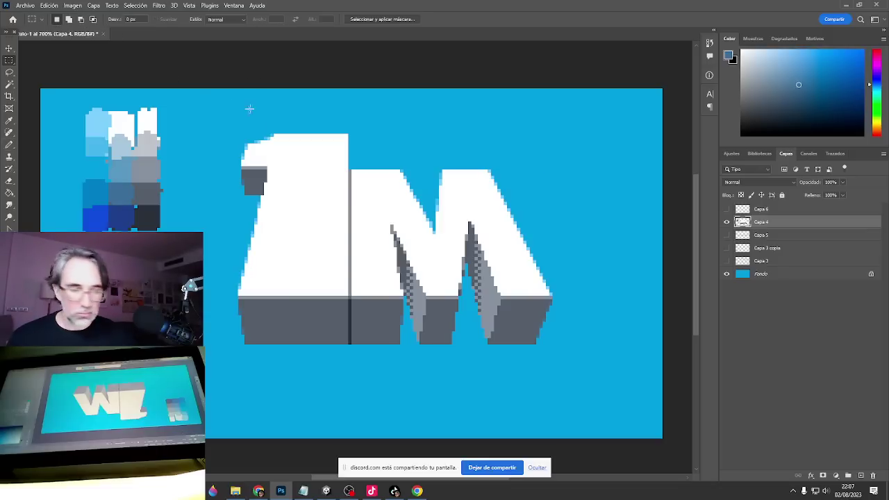
pyautogui.moveTo(174, 95); pyautogui.dragTo(31, 236)
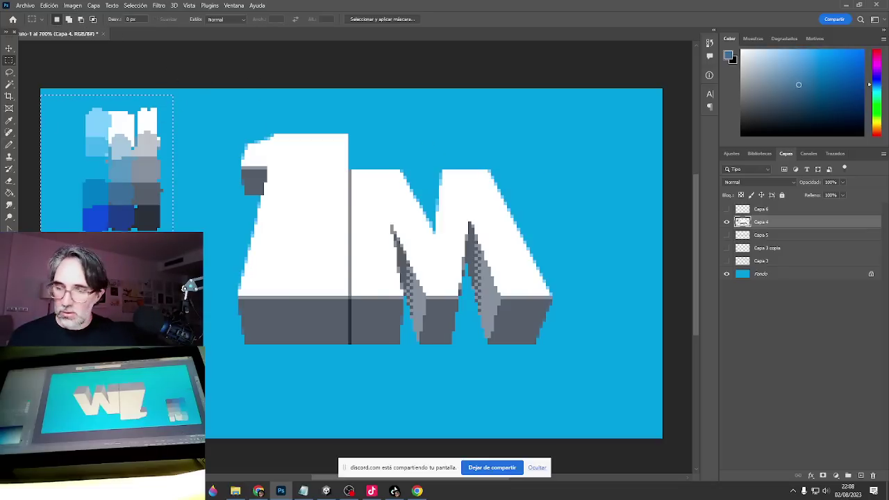
pyautogui.press('v')
pyautogui.moveTo(118, 173); pyautogui.dragTo(550, 164)
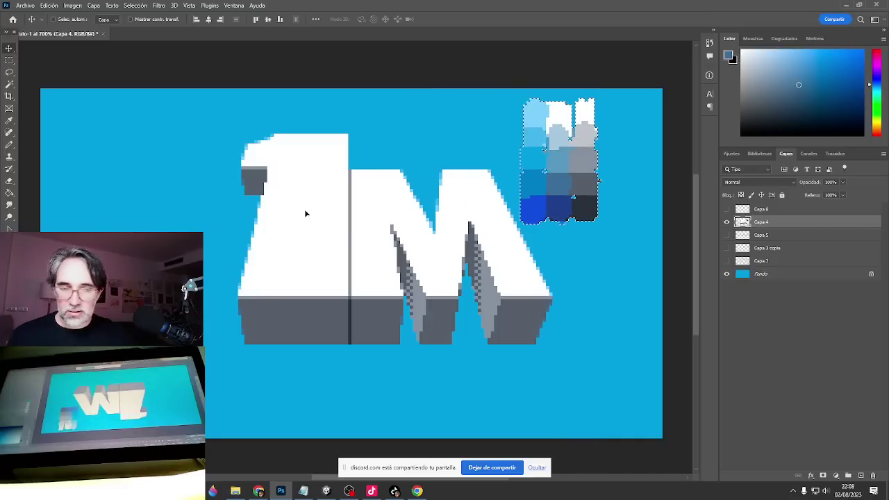
# Copy the entire canvas merged and paste it as a new layer.
pyautogui.scroll(-2, 304, 213)
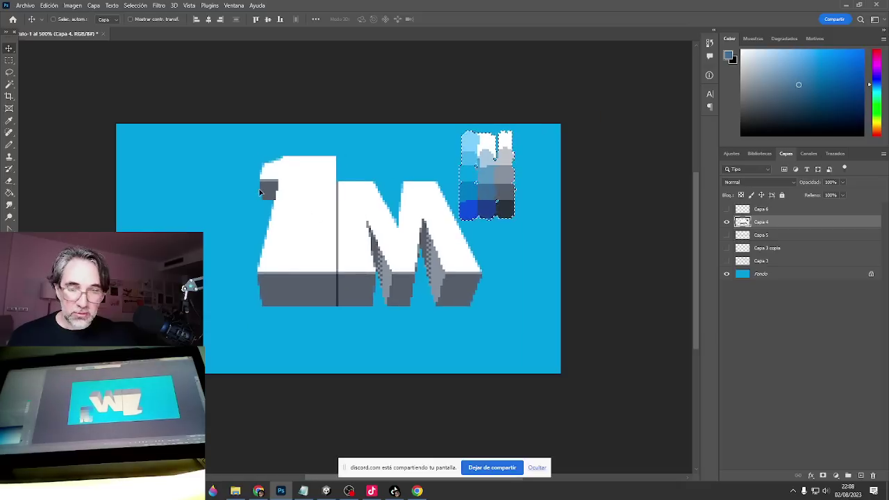
pyautogui.hotkey('ctrl', 'a')
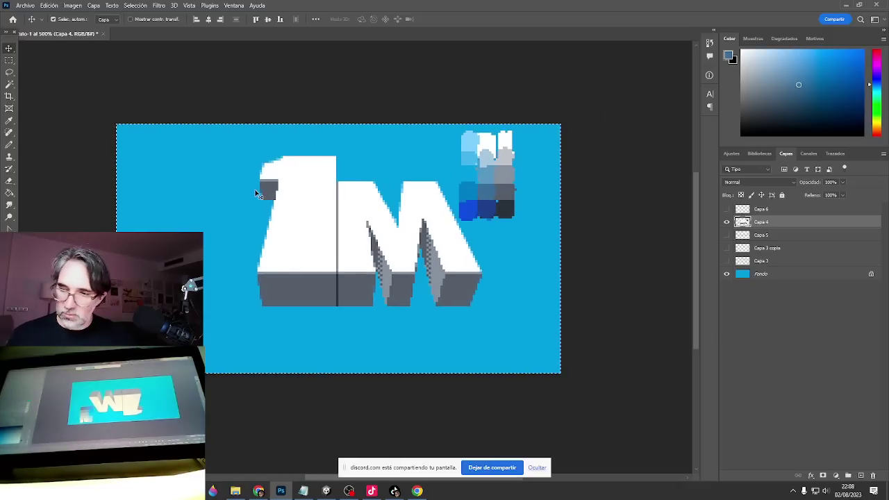
pyautogui.hotkey('ctrl', 'shift', 'c')
pyautogui.hotkey('ctrl', 'v')
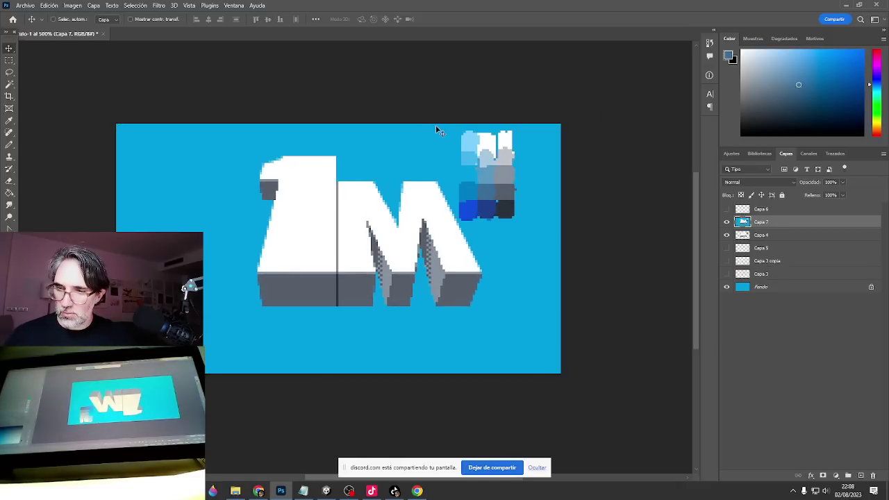
# Turn the pasted layer solid black with Hue/Saturation by setting Lightness to -100.
pyautogui.press('ctrl')
pyautogui.hotkey('ctrl', 'u')
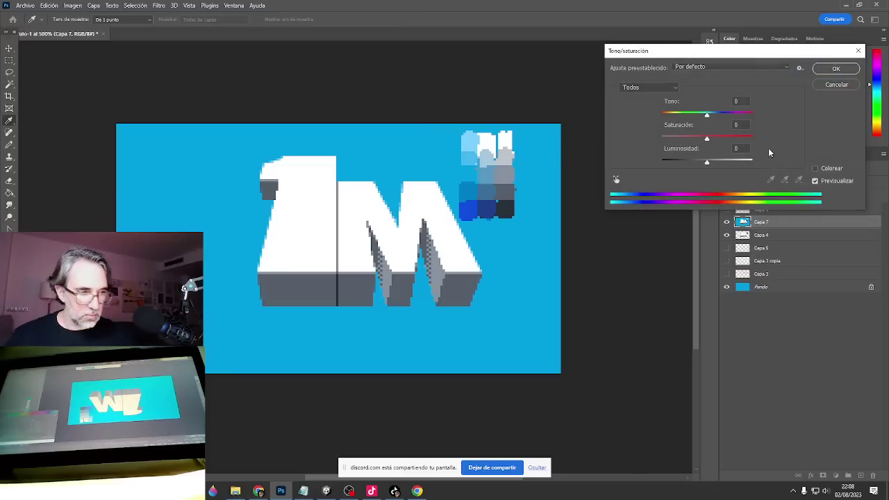
pyautogui.moveTo(738, 160); pyautogui.dragTo(663, 161)
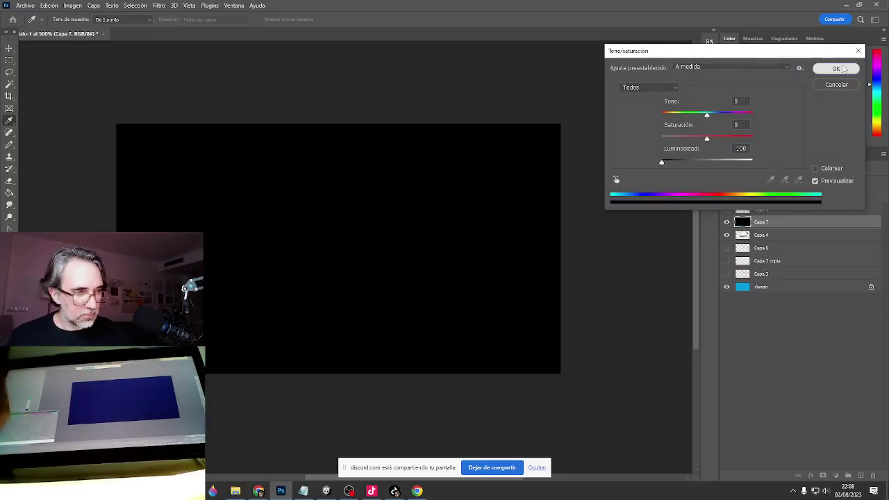
pyautogui.press('Return')
# Rotate the black layer 90 degrees into a portrait frame and move it over the 1M lettering.
pyautogui.hotkey('ctrl', 't')
pyautogui.moveTo(570, 105); pyautogui.dragTo(446, 395)
pyautogui.moveTo(401, 338); pyautogui.dragTo(438, 339)
pyautogui.press('Return')
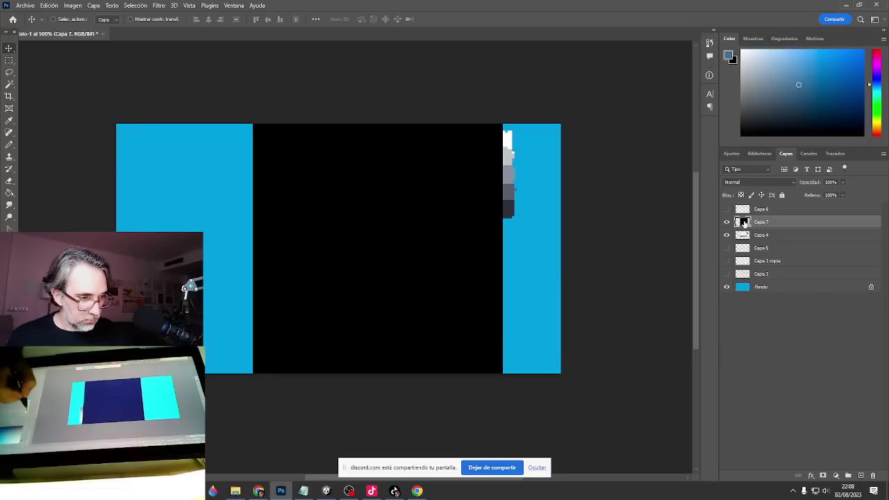
# Hide the black frame layer, make Capa 4 active and select the whole canvas.
pyautogui.keyDown('ctrl'); pyautogui.click(743, 223); pyautogui.keyUp('ctrl')
pyautogui.click(727, 222)
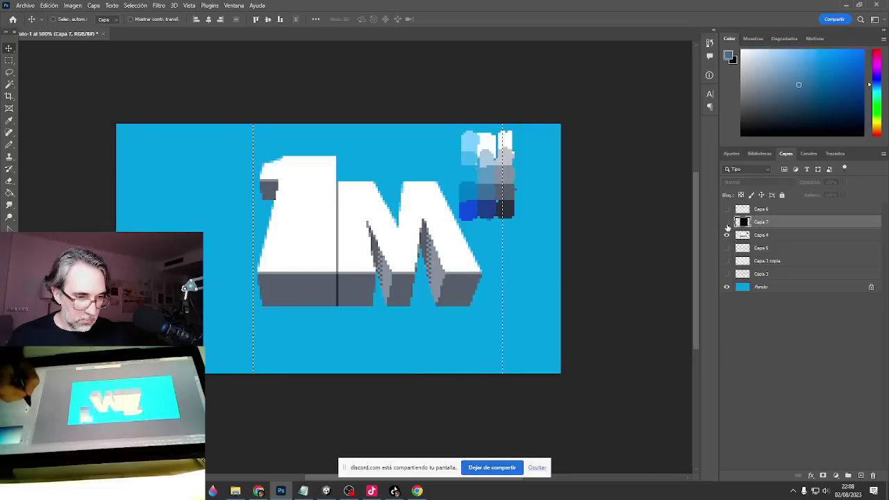
pyautogui.click(452, 299)
pyautogui.press('Return')
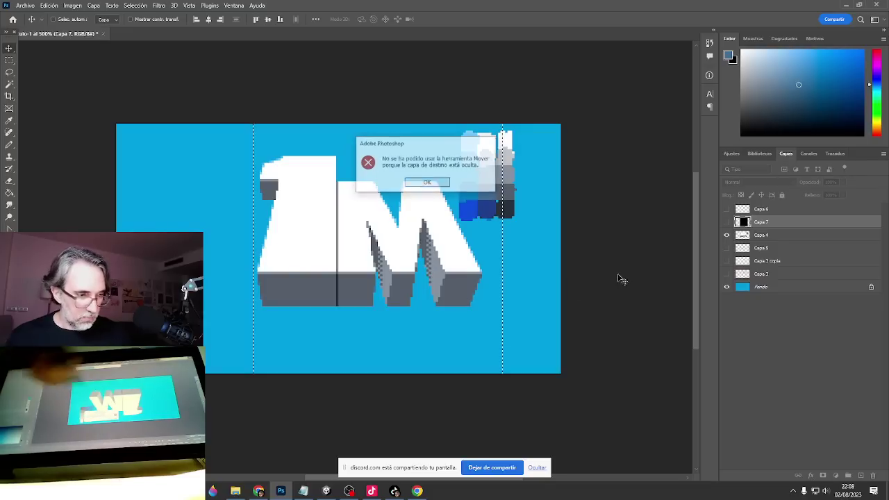
pyautogui.click(737, 236)
pyautogui.keyDown('ctrl'); pyautogui.click(737, 235); pyautogui.keyUp('ctrl')
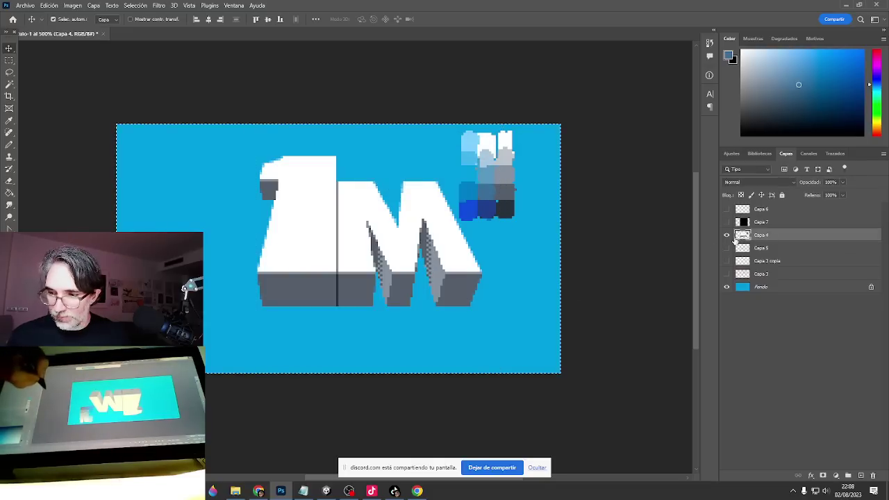
# Resize the canvas to 108 pixels wide by 192 pixels high with a centred anchor, accepting the clipping.
pyautogui.click(72, 6)
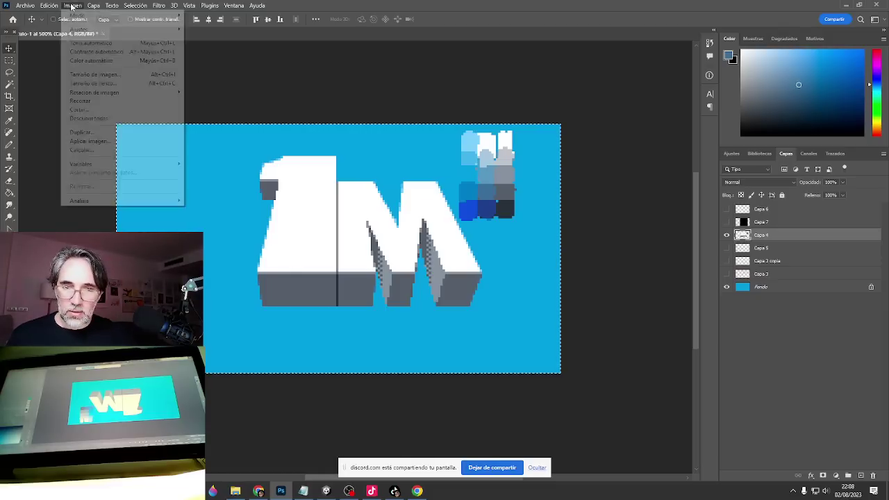
pyautogui.click(92, 83)
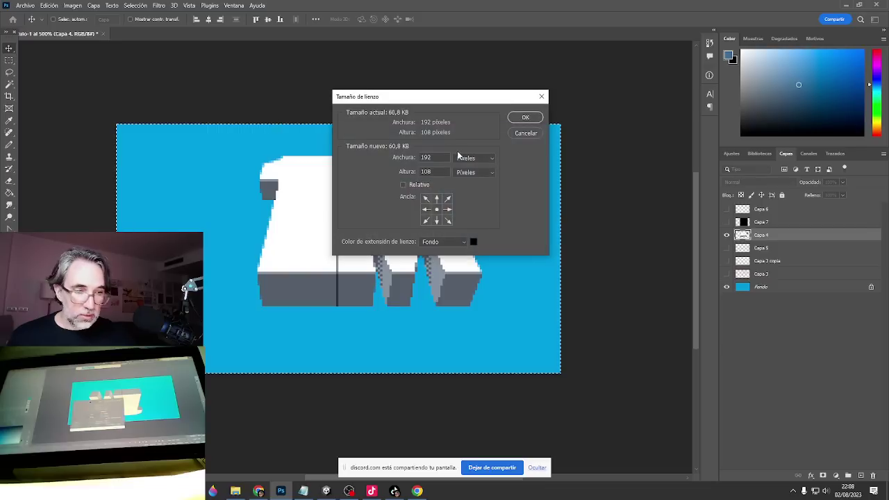
pyautogui.write('108')
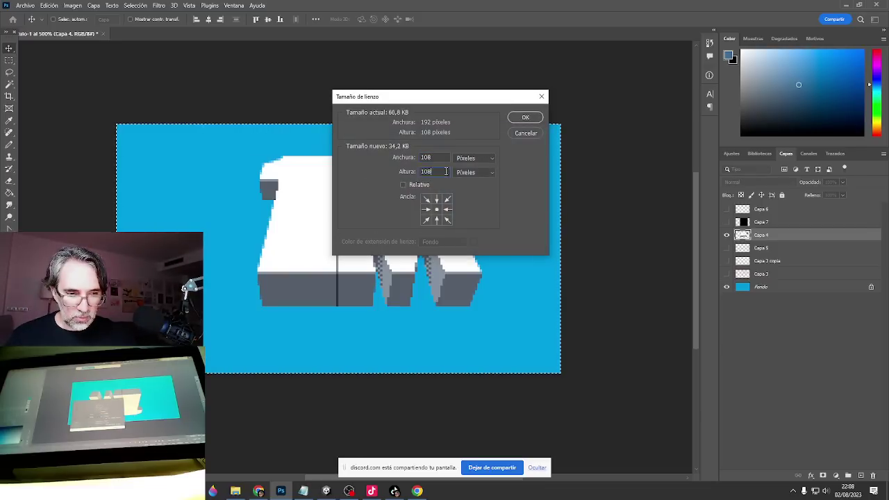
pyautogui.press('Tab')
pyautogui.write('192')
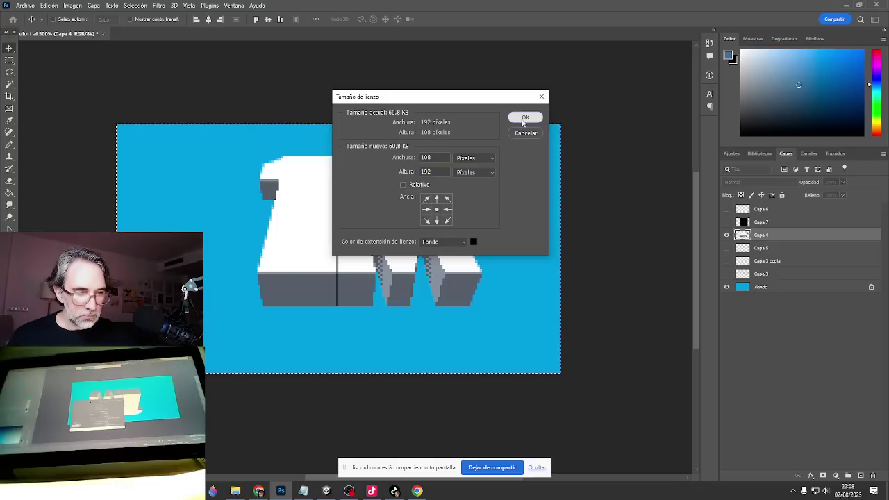
pyautogui.click(525, 117)
pyautogui.click(411, 182)
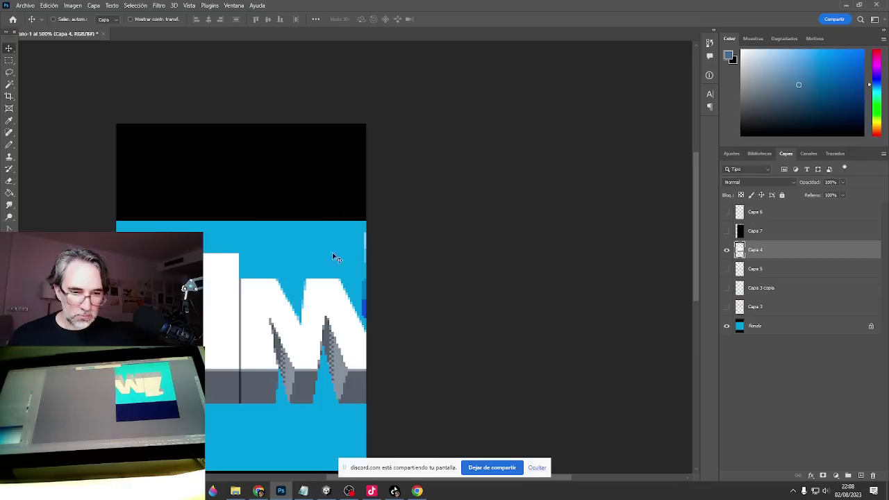
# Shift the Capa 4 lettering until the whole 1M fits the canvas, and fill Fondo's black bands with the sampled background blue.
pyautogui.moveTo(313, 298); pyautogui.dragTo(429, 205)
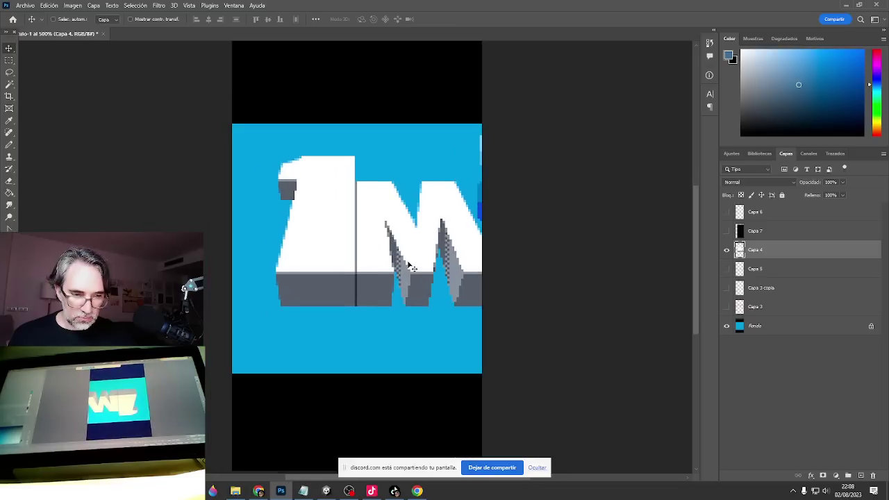
pyautogui.moveTo(411, 267); pyautogui.dragTo(383, 268)
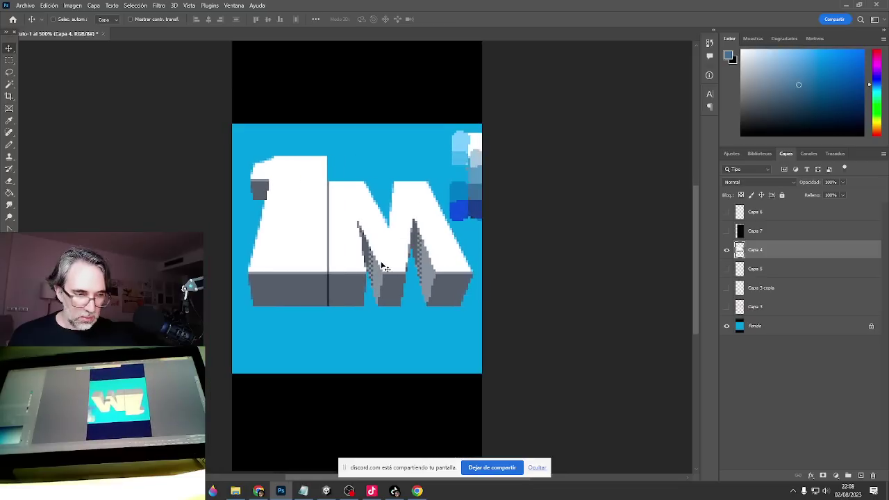
pyautogui.click(755, 326)
pyautogui.press('g')
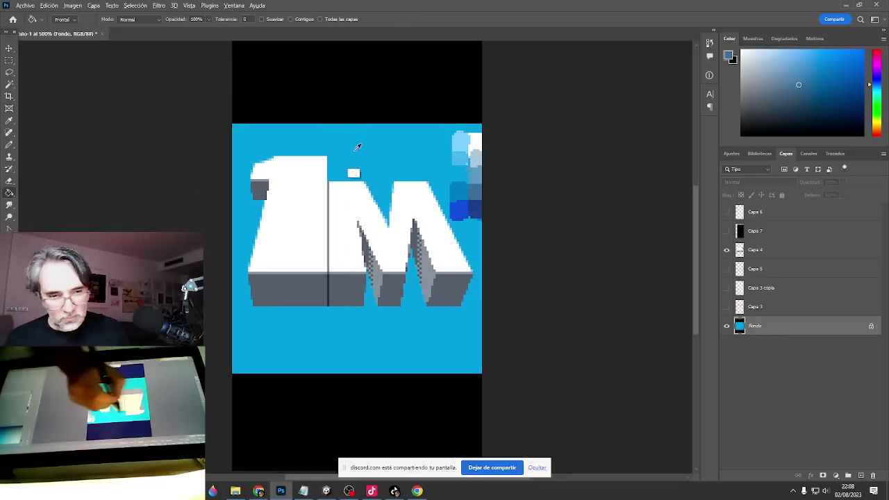
pyautogui.keyDown('alt'); pyautogui.click(356, 150); pyautogui.keyUp('alt')
pyautogui.click(390, 111)
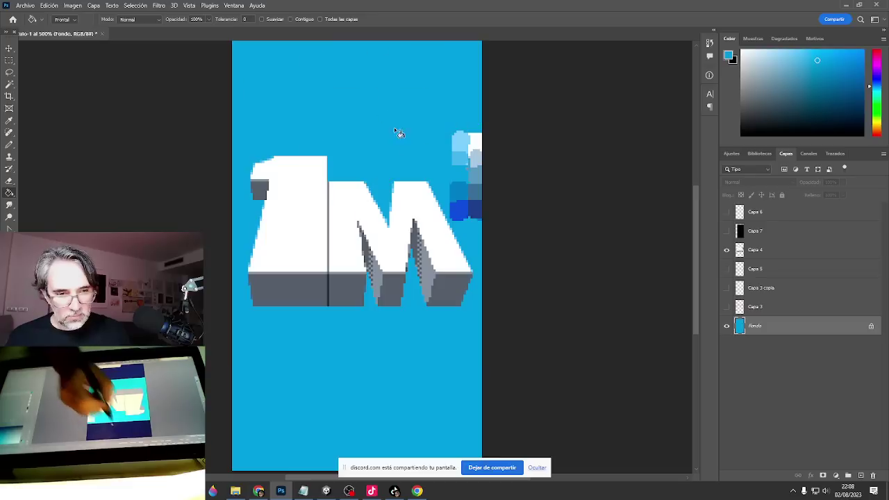
# Lasso the colour palette swatches beside the M on Capa 4, delete them and deselect.
pyautogui.click(769, 253)
pyautogui.press('l')
pyautogui.moveTo(501, 116)
pyautogui.mouseDown()
pyautogui.moveTo(446, 134)
pyautogui.moveTo(448, 193)
pyautogui.mouseUp()
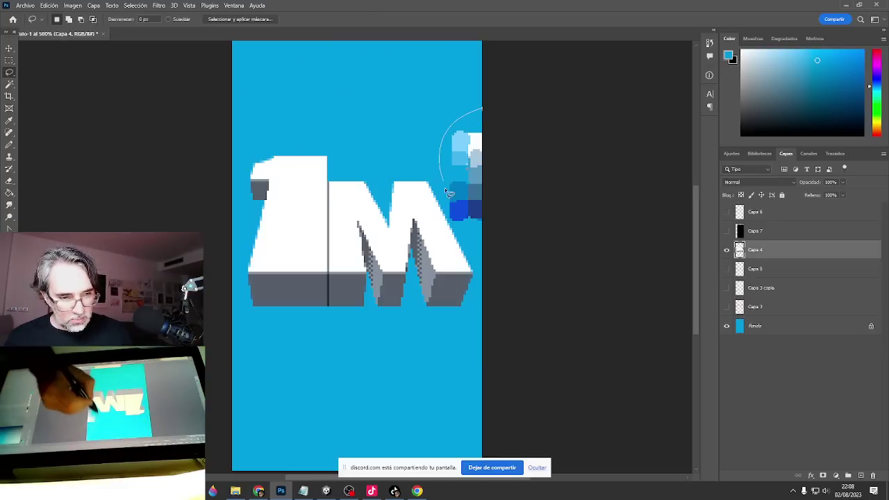
pyautogui.moveTo(458, 234); pyautogui.dragTo(503, 174)
pyautogui.press('Delete')
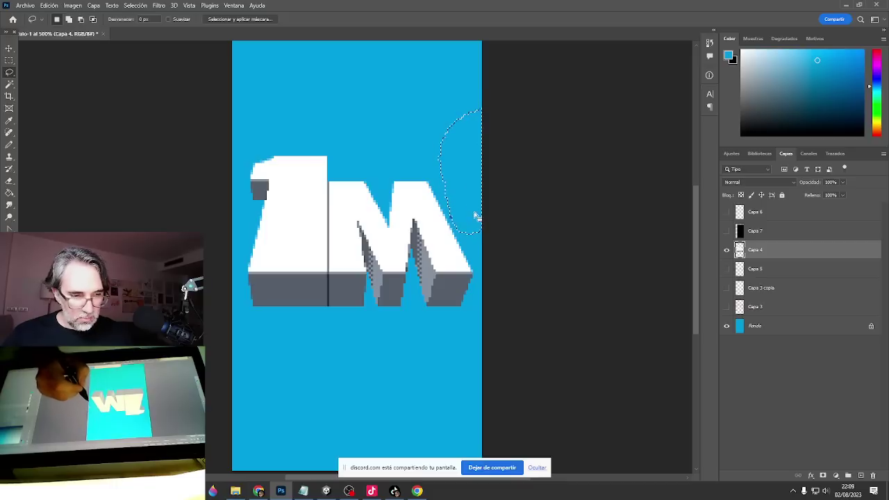
pyautogui.moveTo(447, 234); pyautogui.dragTo(474, 230)
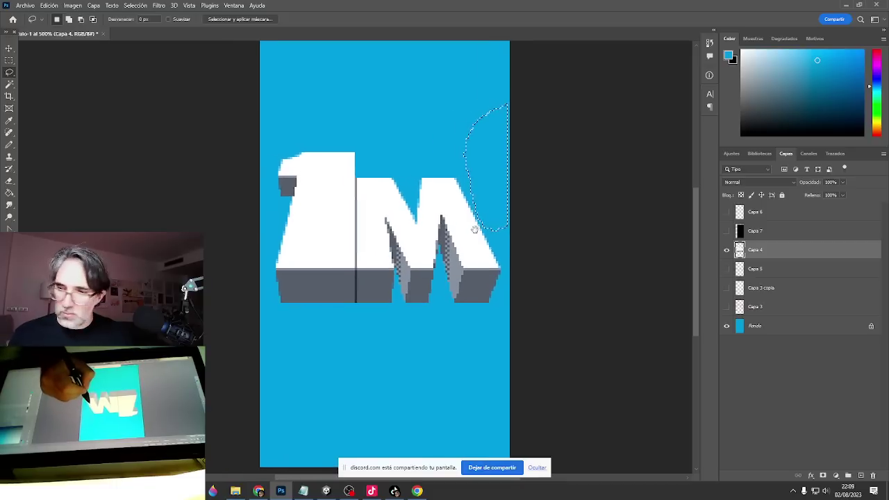
pyautogui.hotkey('ctrl', 'd')
pyautogui.hscroll(-2, 479, 231)
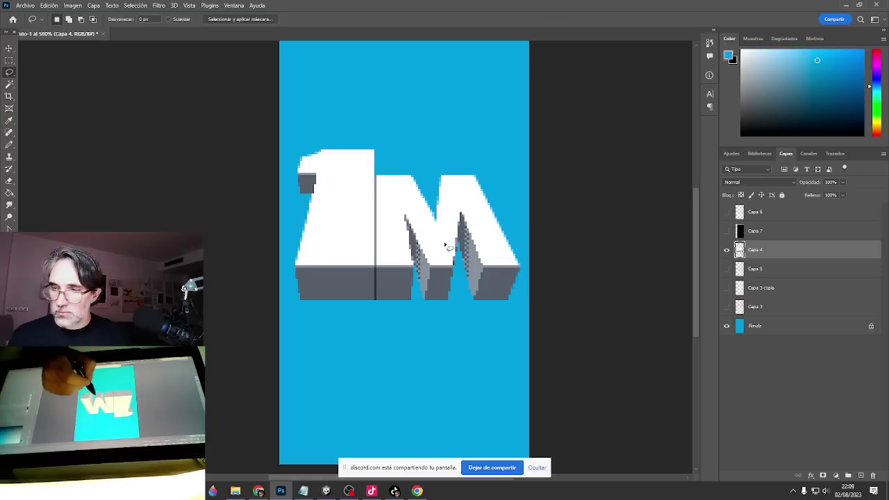
# Paste the copied artwork, move it so its palette sits below the 1M, and delete the stray white letter corner.
pyautogui.hotkey('ctrl', 'v')
pyautogui.press('v')
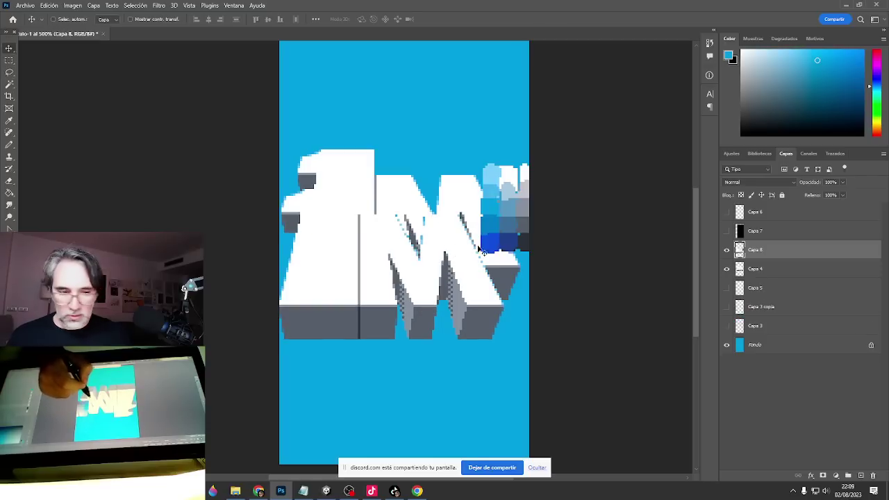
pyautogui.moveTo(510, 234)
pyautogui.mouseDown()
pyautogui.moveTo(499, 230)
pyautogui.moveTo(393, 264)
pyautogui.moveTo(306, 406)
pyautogui.moveTo(322, 405)
pyautogui.moveTo(343, 321)
pyautogui.mouseUp()
pyautogui.press('l')
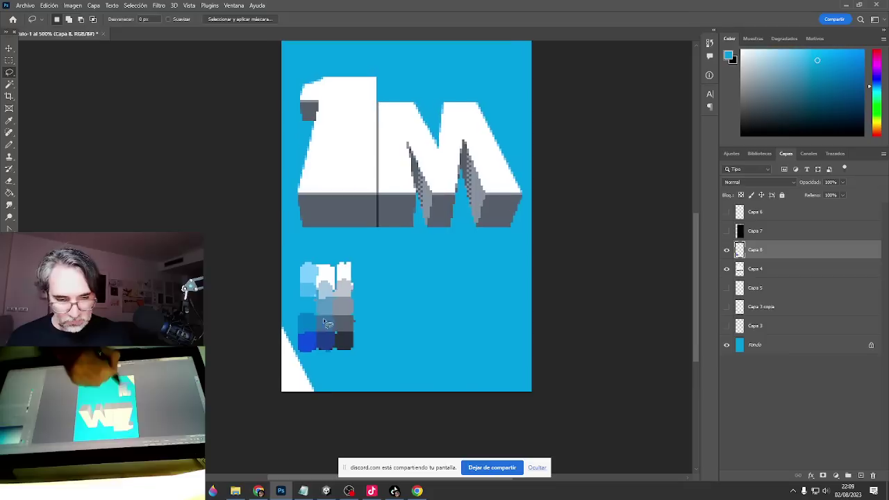
pyautogui.moveTo(303, 411); pyautogui.dragTo(295, 361)
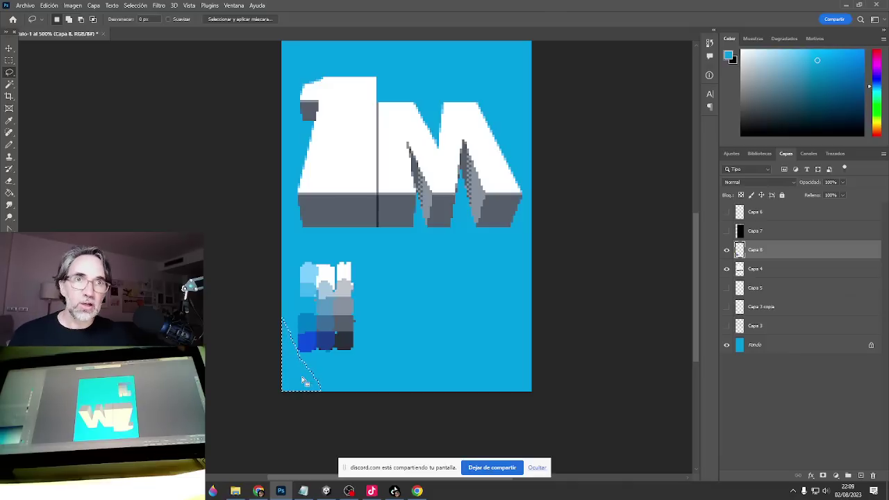
pyautogui.click(101, 491)
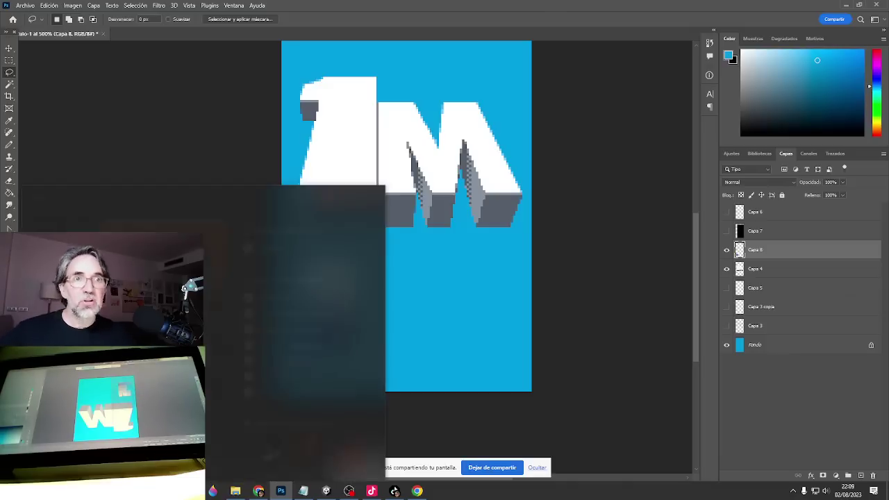
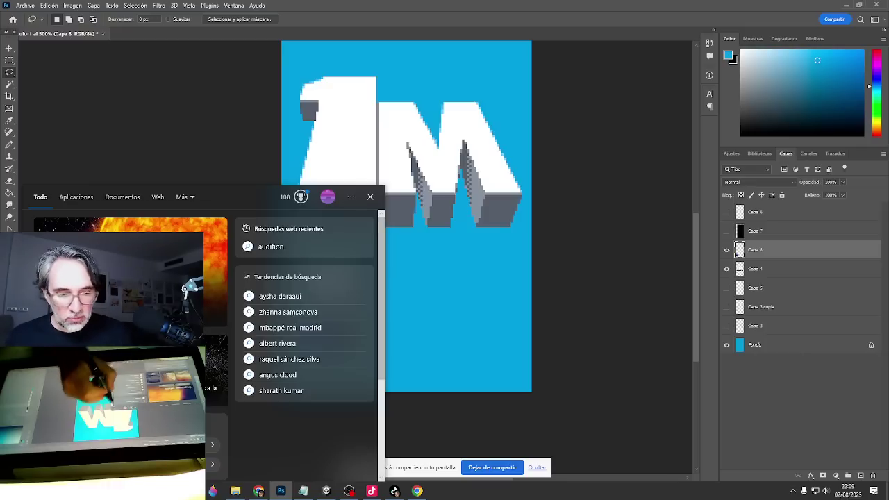
pyautogui.click(370, 196)
# Create a new layer above Capa 8 and pencil a black stepped line along the upper curve of the 1.
pyautogui.moveTo(398, 300); pyautogui.dragTo(384, 382)
pyautogui.click(861, 476)
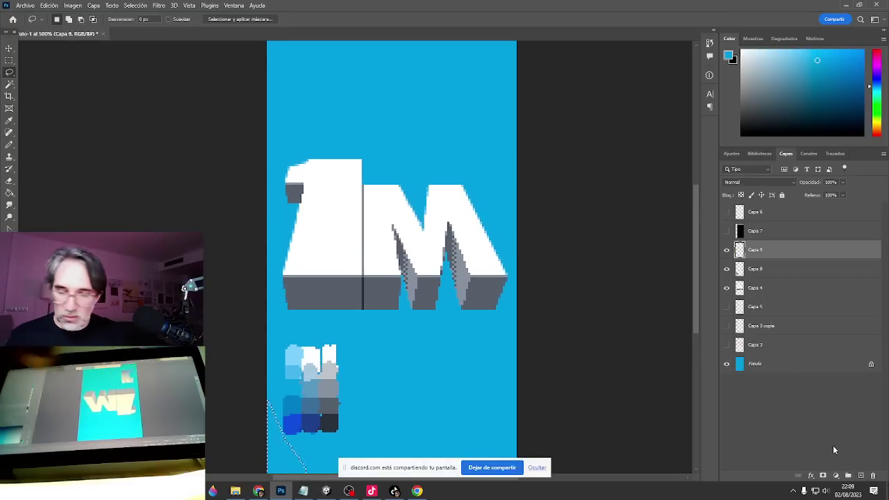
pyautogui.press('b')
pyautogui.keyDown('ctrl'); pyautogui.click(345, 192); pyautogui.keyUp('ctrl')
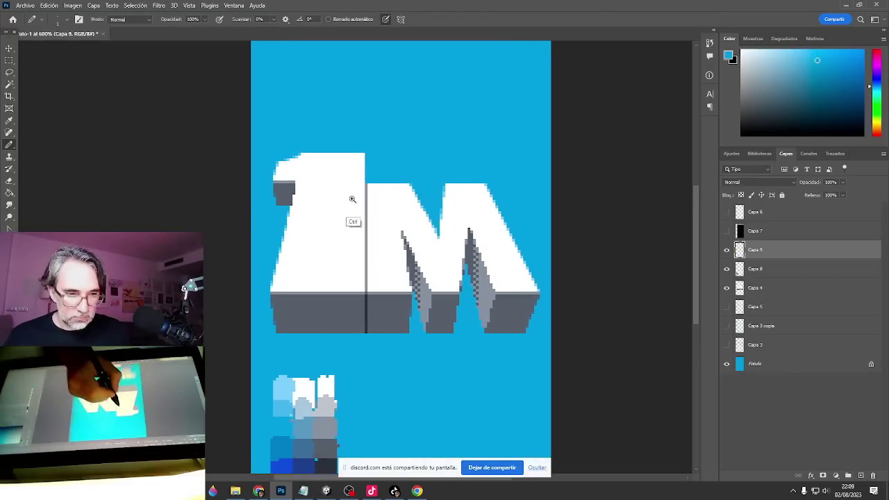
pyautogui.keyDown('ctrl'); pyautogui.click(353, 198); pyautogui.keyUp('ctrl')
pyautogui.moveTo(366, 195); pyautogui.dragTo(413, 277)
pyautogui.keyDown('ctrl'); pyautogui.click(412, 277); pyautogui.keyUp('ctrl')
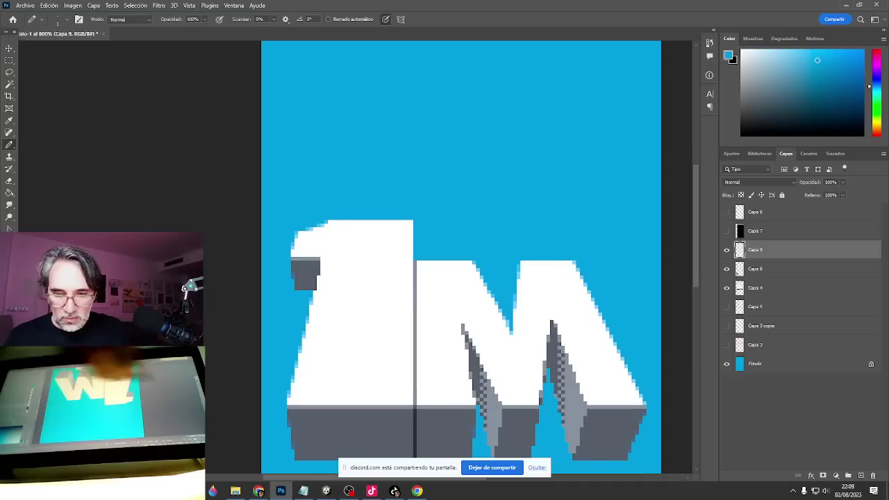
pyautogui.click(8, 322)
pyautogui.moveTo(558, 324); pyautogui.dragTo(561, 383)
pyautogui.click(666, 267)
pyautogui.moveTo(453, 239); pyautogui.dragTo(442, 203)
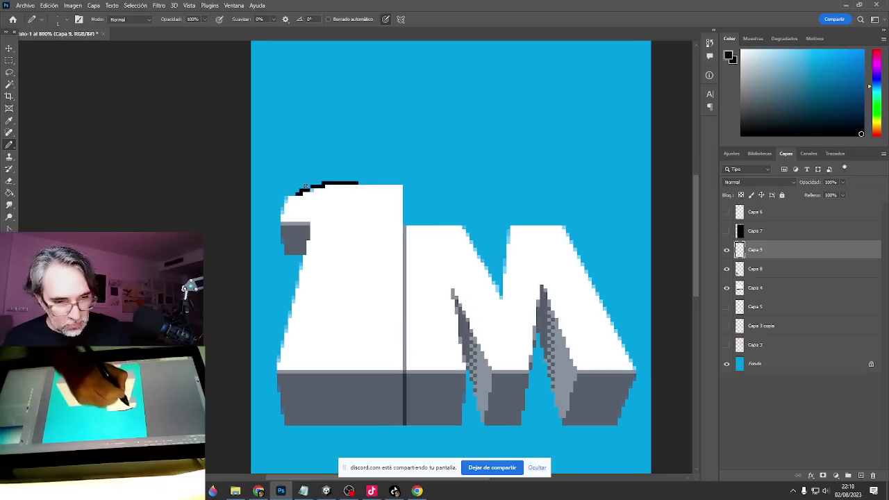
# Sketch a tall pointed spike in black pixels rising from the line on top of the 1.
pyautogui.moveTo(305, 188); pyautogui.dragTo(305, 150)
pyautogui.moveTo(334, 119); pyautogui.dragTo(362, 179)
pyautogui.hotkey('ctrl', 'z')
pyautogui.moveTo(296, 190)
pyautogui.mouseDown()
pyautogui.moveTo(311, 96)
pyautogui.moveTo(354, 168)
pyautogui.mouseUp()
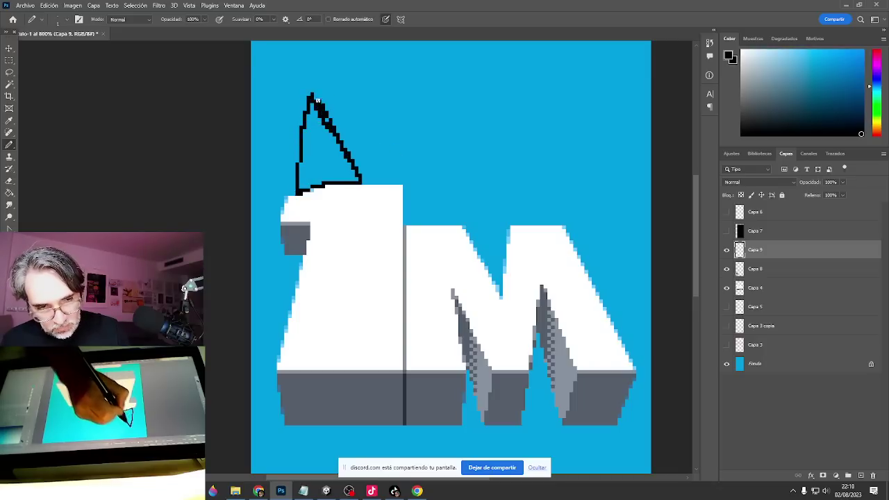
# Choose bright red and redraw the spike's right side as a straight, thickened edge from the tip to the 1.
pyautogui.keyDown('alt'); pyautogui.click(442, 168); pyautogui.keyUp('alt')
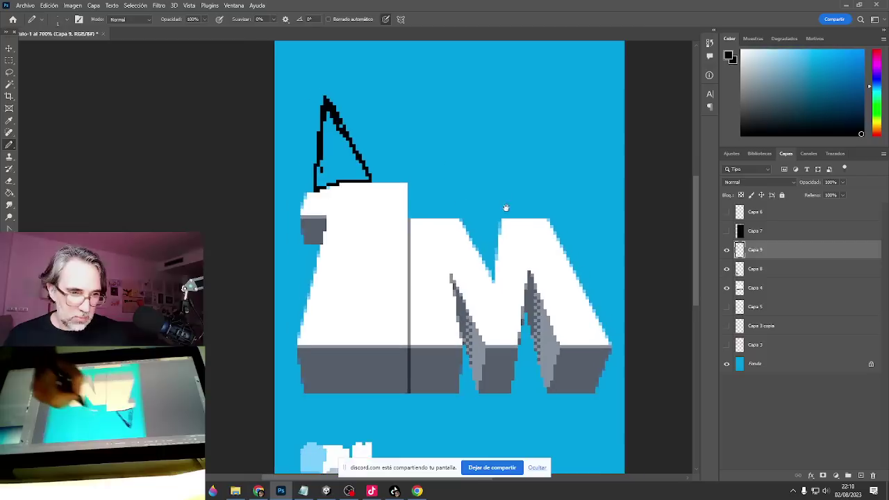
pyautogui.moveTo(504, 207); pyautogui.dragTo(470, 258)
pyautogui.keyDown('ctrl'); pyautogui.click(359, 242); pyautogui.keyUp('ctrl')
pyautogui.keyDown('ctrl'); pyautogui.click(379, 242); pyautogui.keyUp('ctrl')
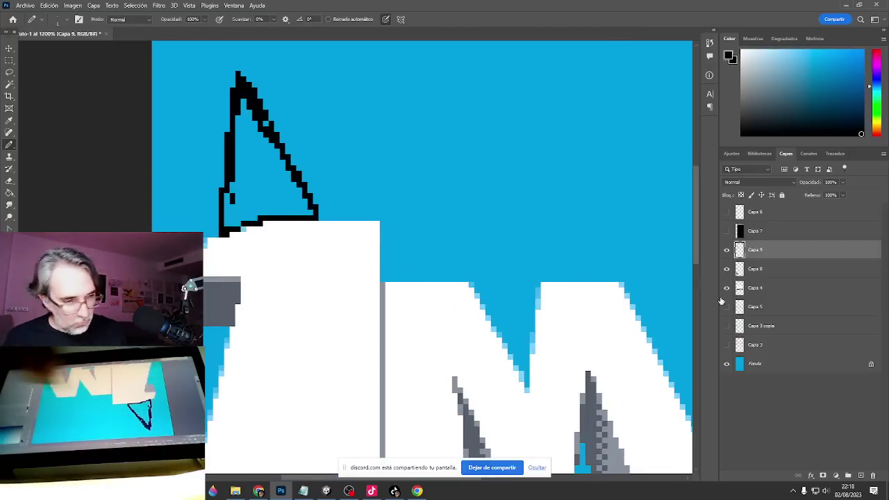
pyautogui.click(875, 134)
pyautogui.click(863, 51)
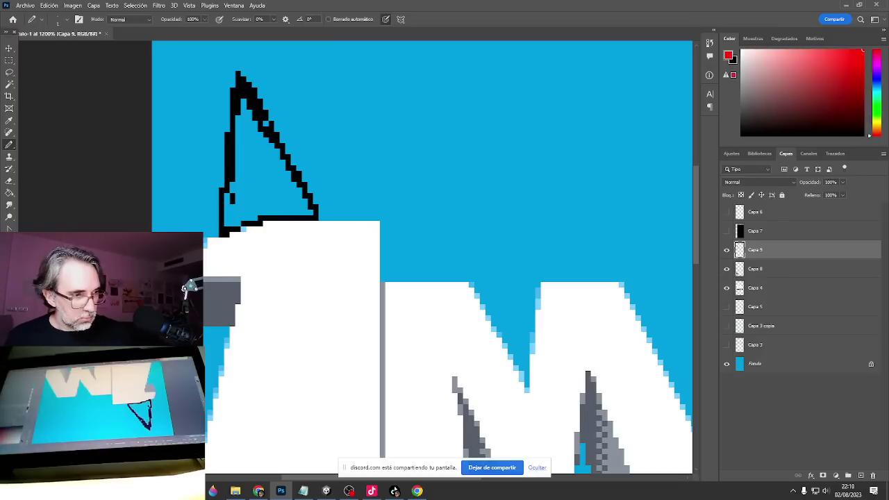
pyautogui.moveTo(261, 183)
pyautogui.mouseDown()
pyautogui.moveTo(267, 163)
pyautogui.moveTo(244, 84)
pyautogui.mouseUp()
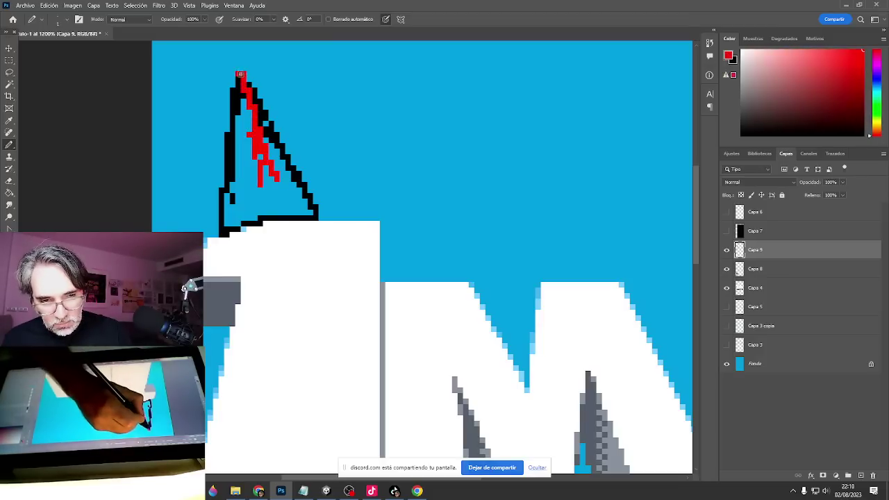
pyautogui.keyDown('shift'); pyautogui.click(320, 218); pyautogui.keyUp('shift')
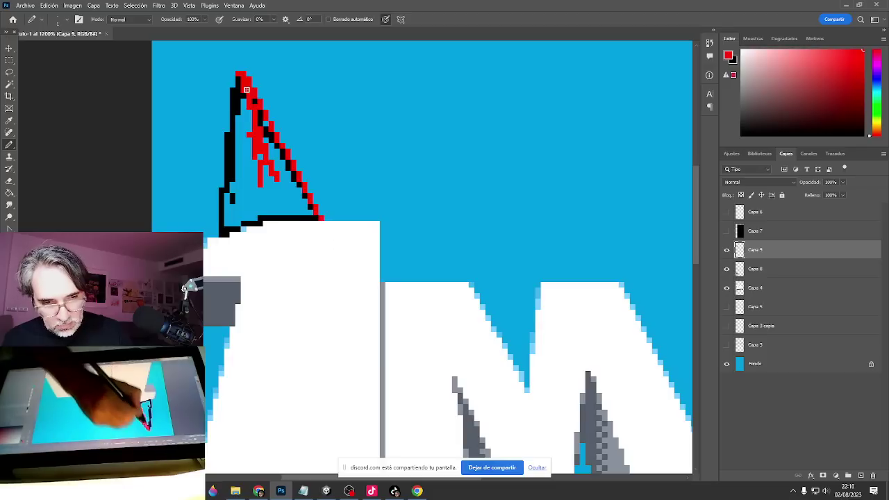
pyautogui.moveTo(246, 90); pyautogui.dragTo(308, 207)
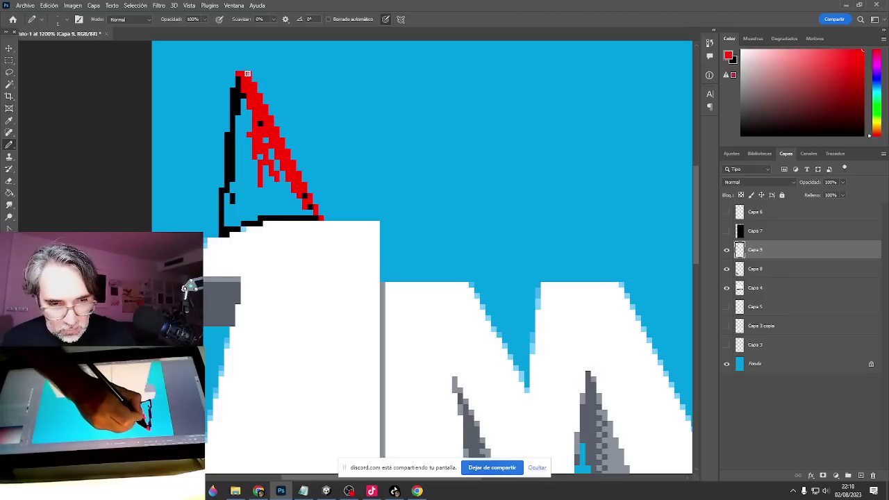
# Extend the spike's red tip upward by a few pixels and trim its end with the background blue.
pyautogui.moveTo(242, 66); pyautogui.dragTo(242, 59)
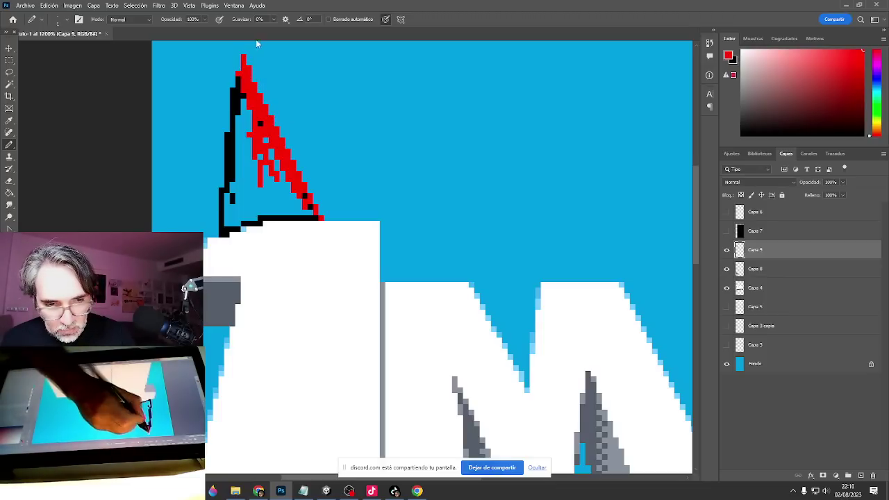
pyautogui.keyDown('alt'); pyautogui.click(258, 67); pyautogui.keyUp('alt')
pyautogui.click(249, 67)
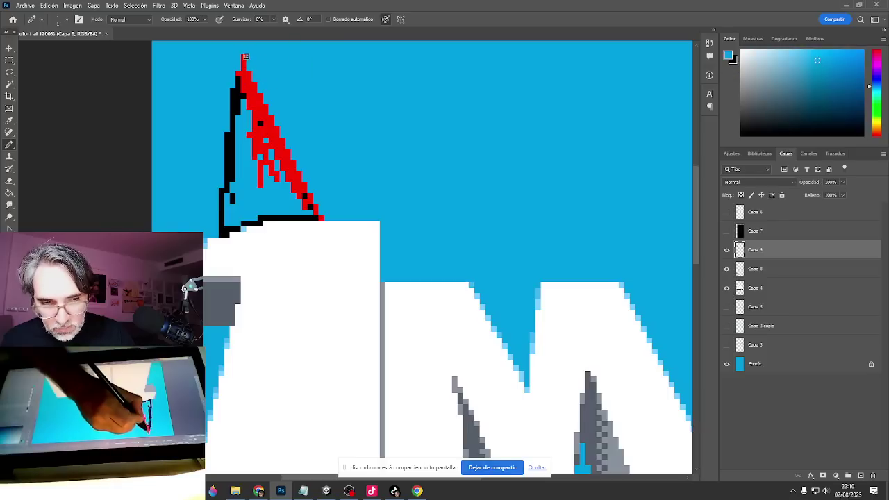
pyautogui.click(244, 57)
# Draw the spike's left edge in straight red lines and cover the black pixels outside it with background blue.
pyautogui.keyDown('alt'); pyautogui.click(246, 77); pyautogui.keyUp('alt')
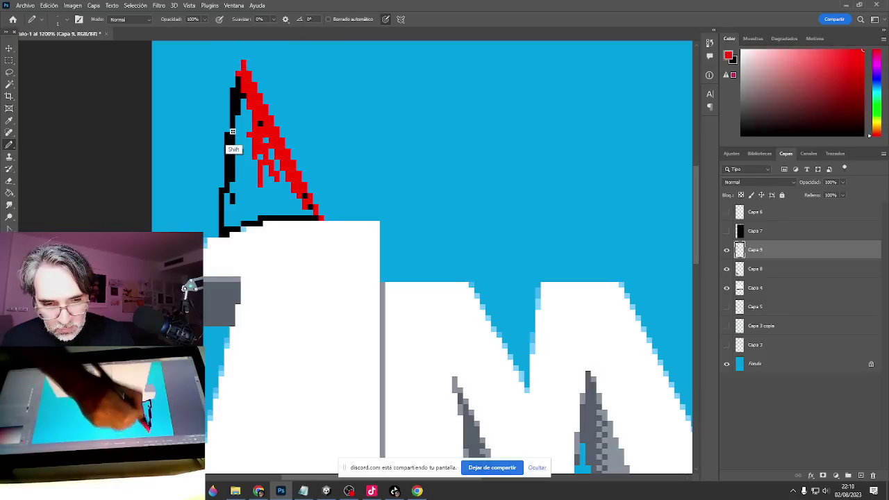
pyautogui.keyDown('shift'); pyautogui.click(220, 234); pyautogui.keyUp('shift')
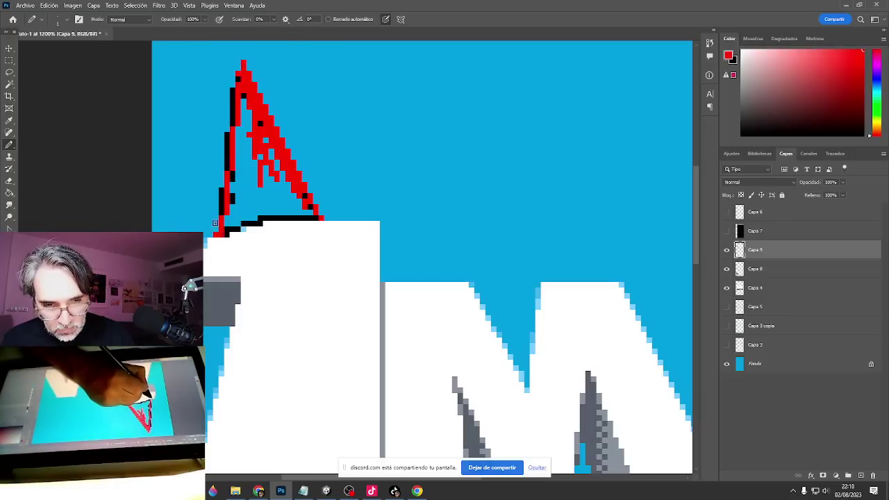
pyautogui.keyDown('shift'); pyautogui.click(243, 63); pyautogui.keyUp('shift')
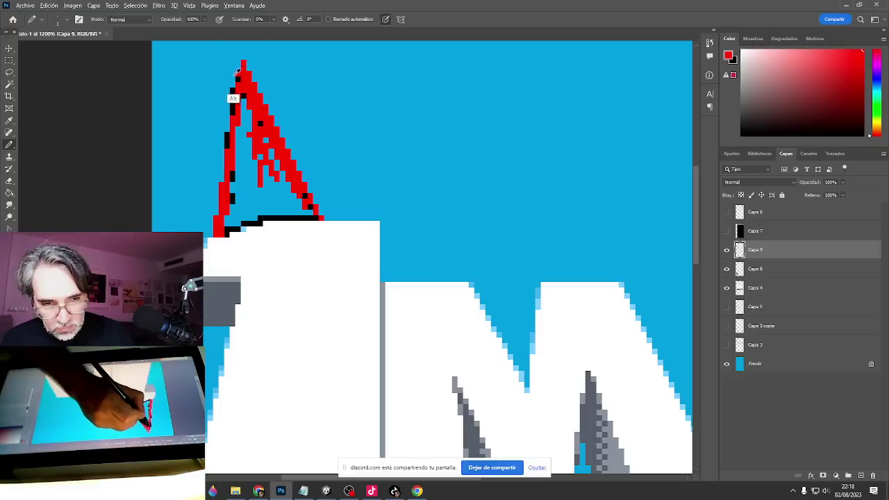
pyautogui.keyDown('alt'); pyautogui.click(237, 72); pyautogui.keyUp('alt')
pyautogui.keyDown('shift'); pyautogui.click(215, 211); pyautogui.keyUp('shift')
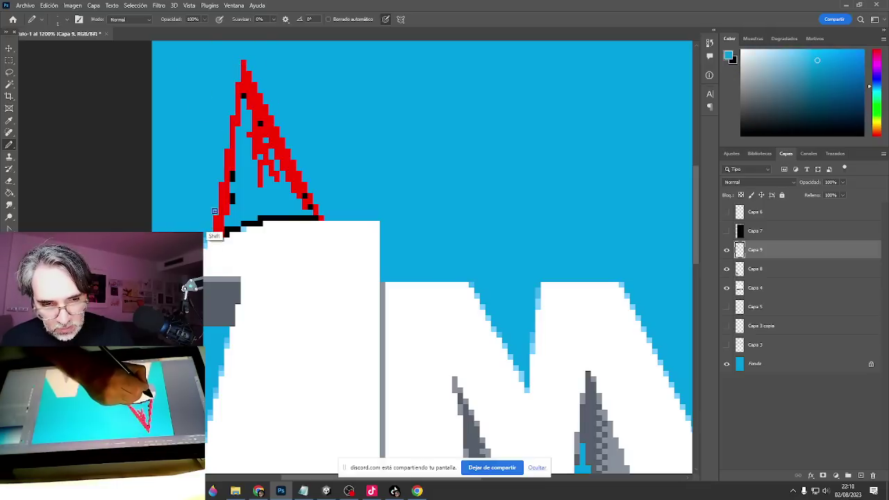
# Fill the spike's interior with red, enlarging the pencil tip to cover the remaining gaps and black pixels.
pyautogui.keyDown('alt'); pyautogui.click(253, 89); pyautogui.keyUp('alt')
pyautogui.moveTo(243, 98)
pyautogui.mouseDown()
pyautogui.moveTo(314, 220)
pyautogui.moveTo(252, 220)
pyautogui.moveTo(252, 165)
pyautogui.moveTo(266, 195)
pyautogui.mouseUp()
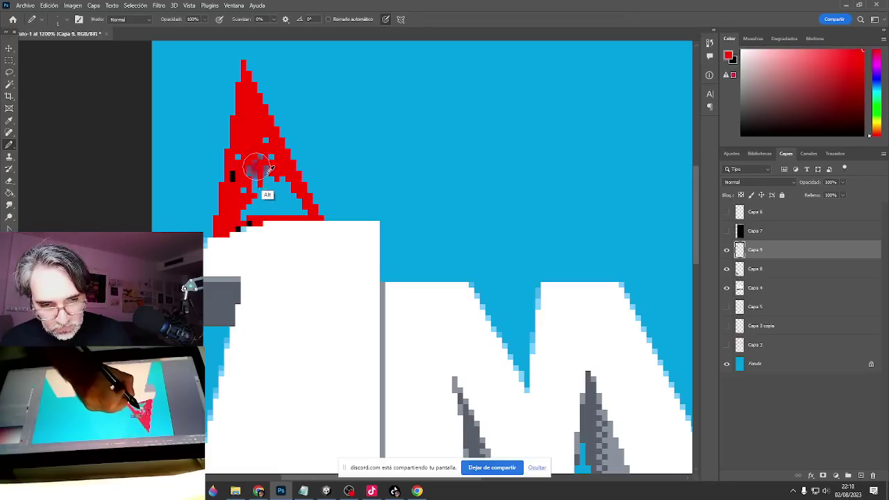
pyautogui.press(']')
pyautogui.press(']')
pyautogui.press(']')
pyautogui.press(']')
pyautogui.keyDown('alt'); pyautogui.click(251, 176); pyautogui.keyUp('alt')
pyautogui.keyDown('alt'); pyautogui.rightClick(260, 173); pyautogui.keyUp('alt')
pyautogui.keyDown('alt'); pyautogui.click(245, 143); pyautogui.keyUp('alt')
pyautogui.moveTo(238, 159)
pyautogui.mouseDown()
pyautogui.moveTo(264, 143)
pyautogui.moveTo(305, 207)
pyautogui.moveTo(281, 203)
pyautogui.moveTo(240, 216)
pyautogui.moveTo(256, 189)
pyautogui.mouseUp()
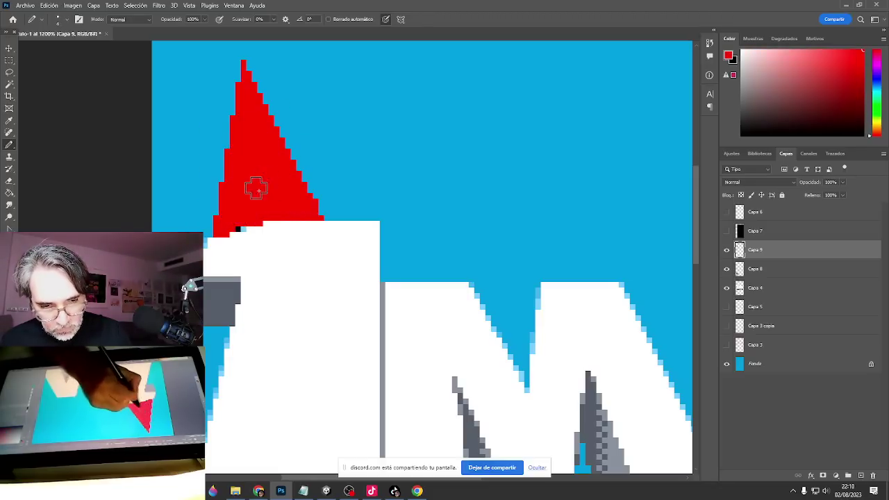
# Return to a one-pixel pencil, sample gray from the 1's shading and draw a stepped shadow line under the spike.
pyautogui.keyDown('alt'); pyautogui.rightClick(275, 187); pyautogui.keyUp('alt')
pyautogui.keyDown('alt'); pyautogui.click(216, 317); pyautogui.keyUp('alt')
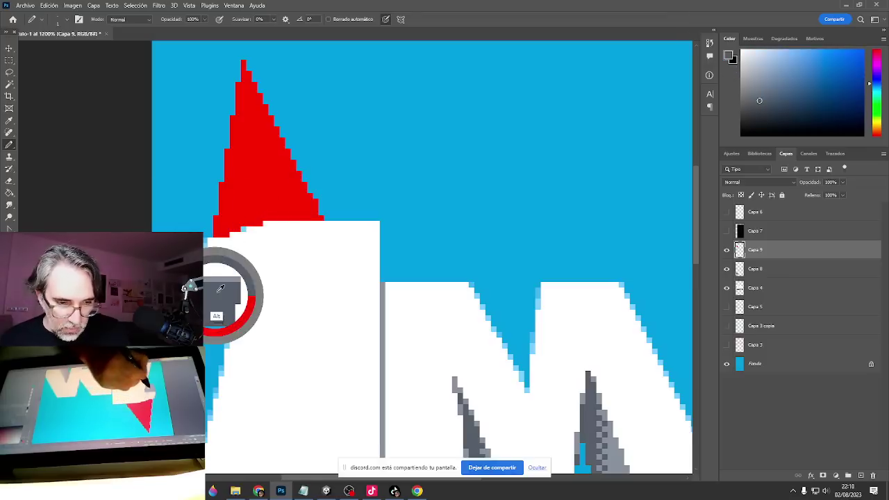
pyautogui.keyDown('alt'); pyautogui.click(238, 258); pyautogui.keyUp('alt')
pyautogui.keyDown('alt'); pyautogui.click(230, 282); pyautogui.keyUp('alt')
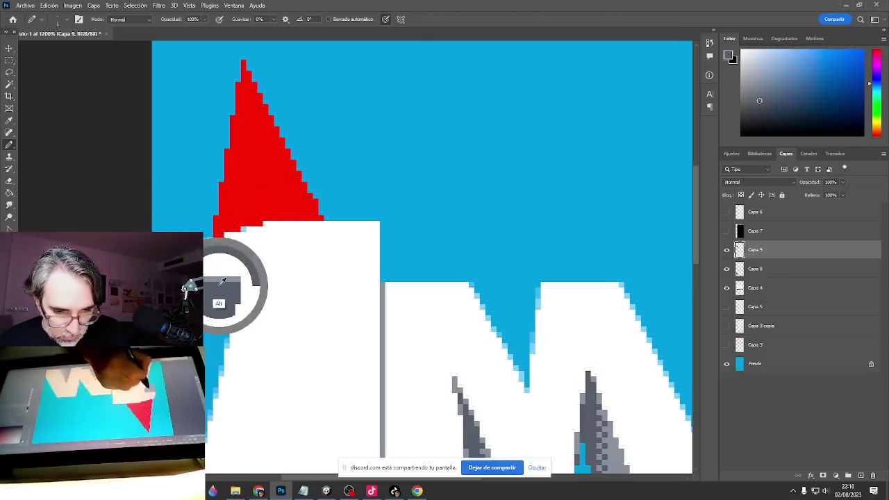
pyautogui.keyDown('alt'); pyautogui.click(228, 241); pyautogui.keyUp('alt')
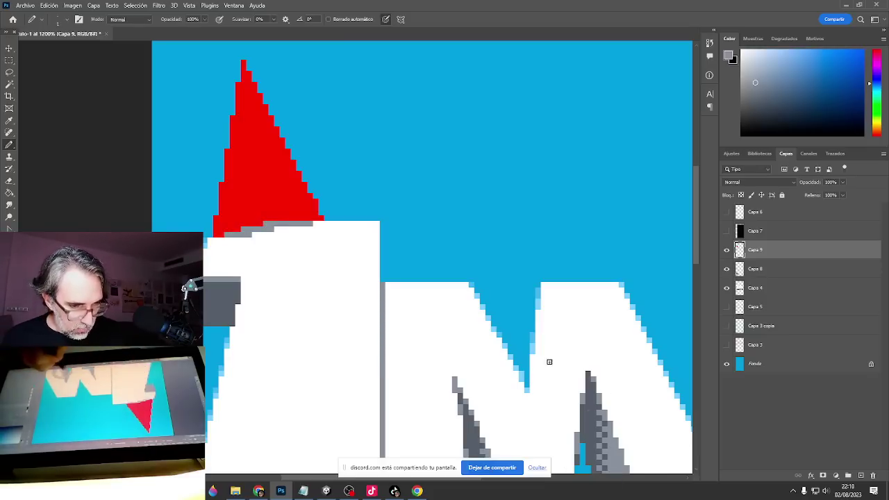
# Sample light blue from the palette swatches and draw a stepped one-pixel line beneath the gray shadow under the red spike.
pyautogui.moveTo(440, 243); pyautogui.dragTo(295, 205)
pyautogui.moveTo(510, 329); pyautogui.dragTo(499, 202)
pyautogui.keyDown('alt'); pyautogui.click(291, 408); pyautogui.keyUp('alt')
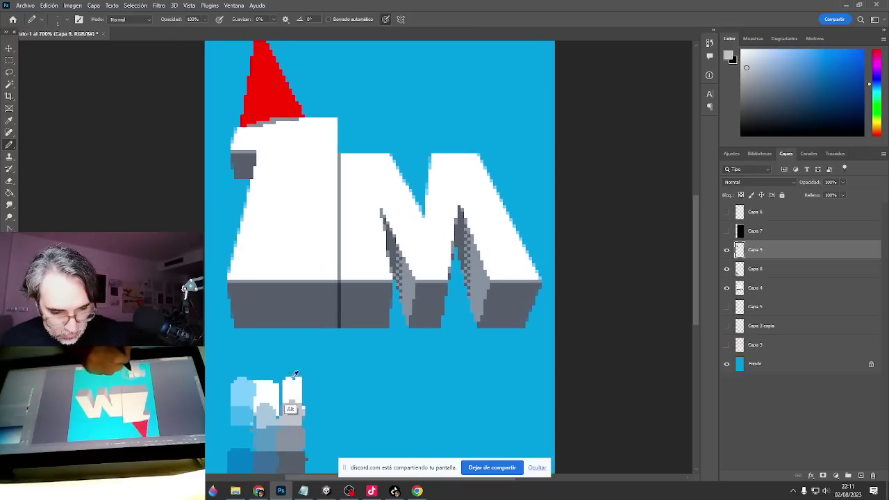
pyautogui.moveTo(303, 262); pyautogui.dragTo(308, 223)
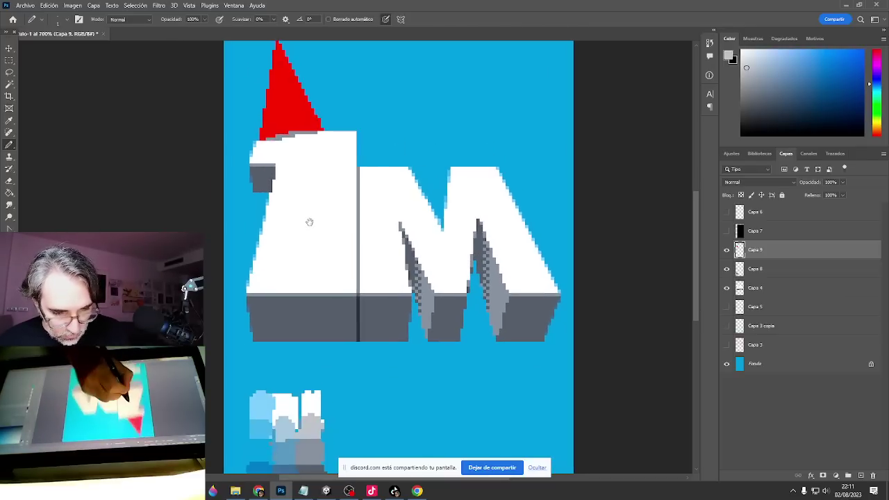
pyautogui.keyDown('alt'); pyautogui.click(265, 410); pyautogui.keyUp('alt')
pyautogui.keyDown('ctrl'); pyautogui.click(284, 149); pyautogui.keyUp('ctrl')
pyautogui.keyDown('ctrl'); pyautogui.click(283, 149); pyautogui.keyUp('ctrl')
pyautogui.keyDown('ctrl'); pyautogui.click(288, 155); pyautogui.keyUp('ctrl')
pyautogui.moveTo(289, 155); pyautogui.dragTo(294, 239)
pyautogui.moveTo(301, 203); pyautogui.dragTo(362, 200)
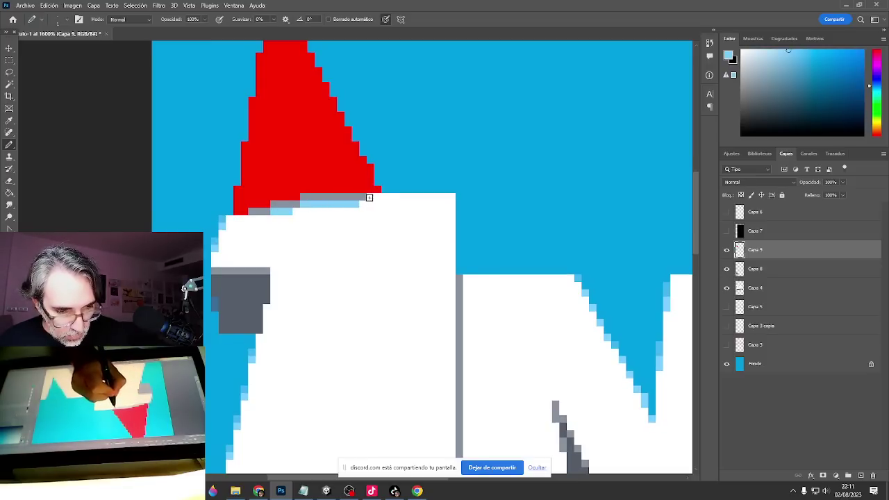
# Sample the spike's red and recolor the whole spike with a softer red using the Paint Bucket.
pyautogui.keyDown('alt'); pyautogui.click(339, 172); pyautogui.keyUp('alt')
pyautogui.moveTo(320, 187); pyautogui.dragTo(314, 242)
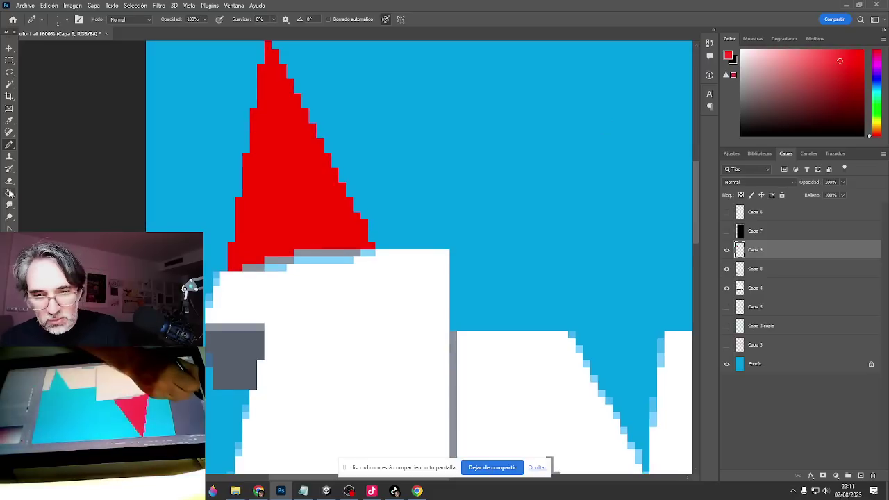
pyautogui.press('g')
pyautogui.click(297, 184)
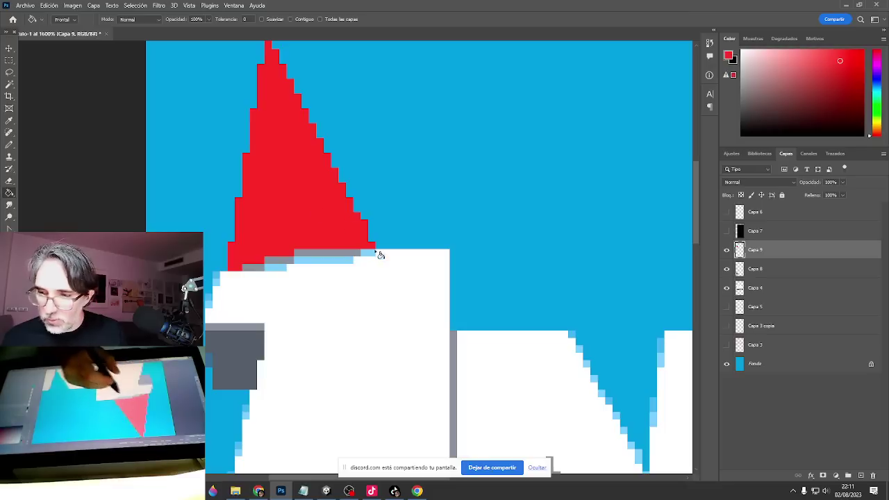
# Change the pencil color to magenta 9c4078 and paint a stepped shading band down the spike's left side.
pyautogui.press('b')
pyautogui.click(6, 312)
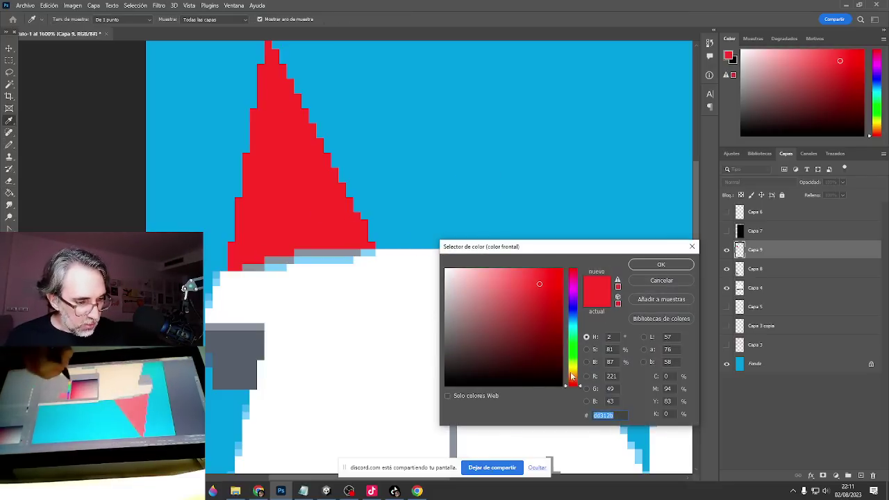
pyautogui.moveTo(544, 295); pyautogui.dragTo(521, 299)
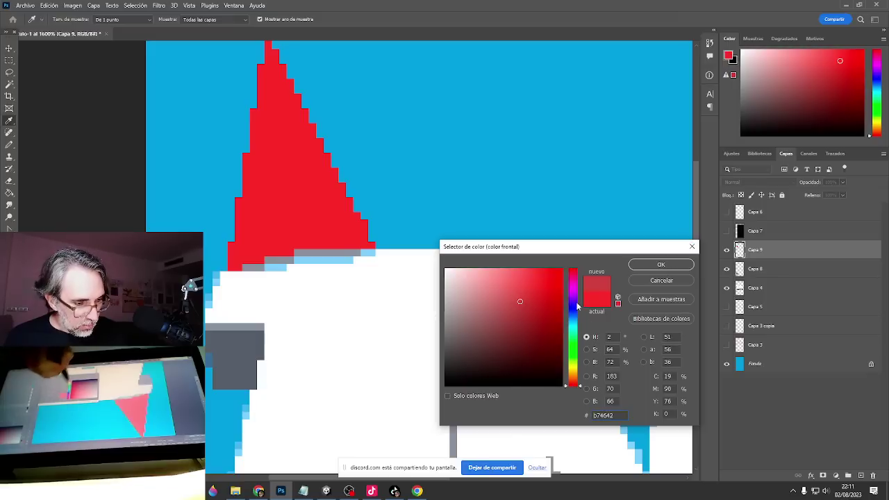
pyautogui.moveTo(577, 306); pyautogui.dragTo(576, 284)
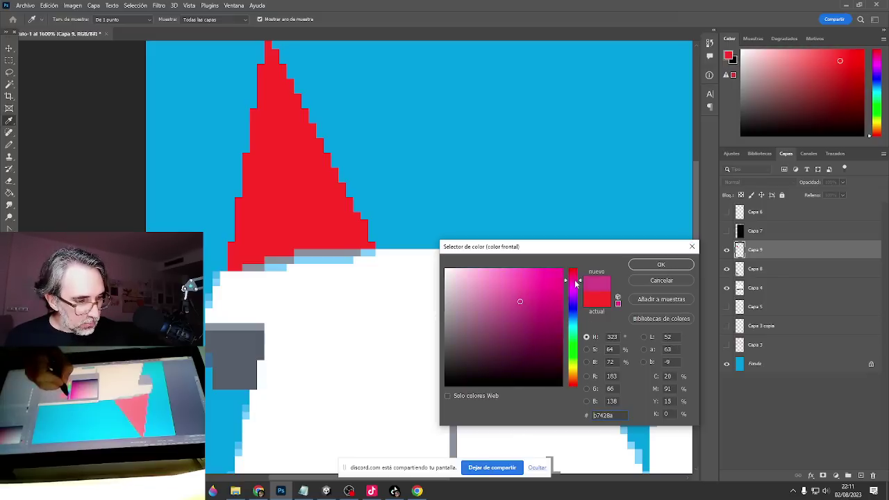
pyautogui.click(514, 315)
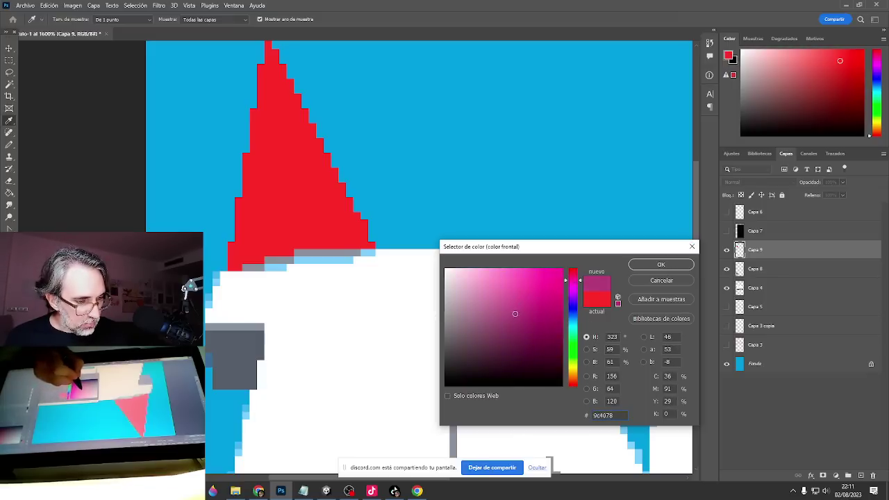
pyautogui.click(649, 264)
pyautogui.moveTo(307, 167); pyautogui.dragTo(279, 196)
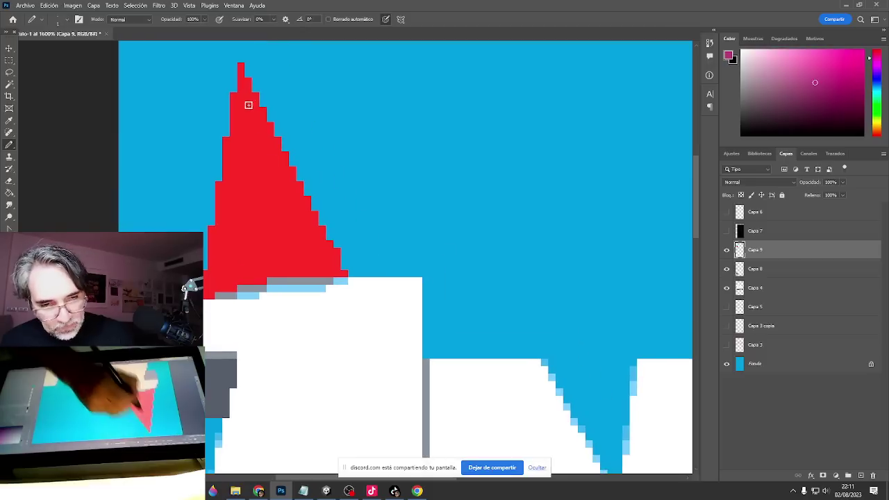
pyautogui.moveTo(241, 69); pyautogui.dragTo(225, 219)
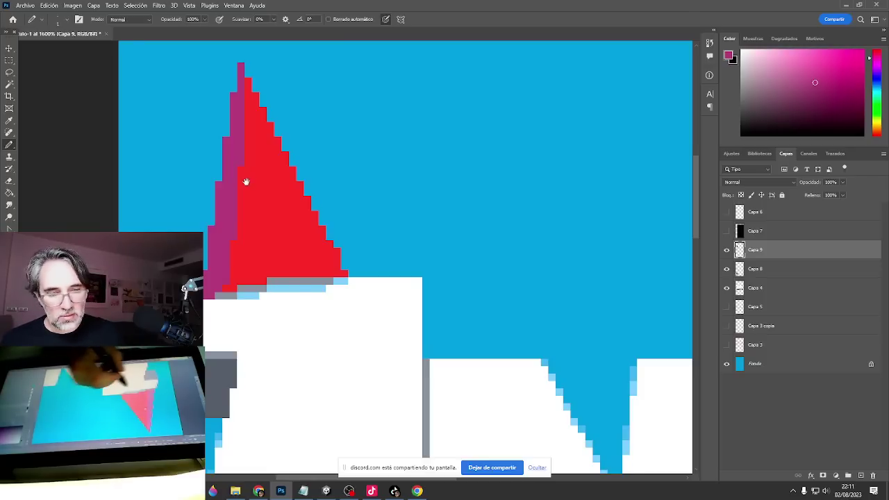
# Thicken the shadow under the spike with stepped rows of dark gray, mid gray and light blue sampled from the artwork.
pyautogui.moveTo(247, 182); pyautogui.dragTo(281, 174)
pyautogui.keyDown('alt'); pyautogui.click(269, 286); pyautogui.keyUp('alt')
pyautogui.moveTo(276, 287); pyautogui.dragTo(365, 280)
pyautogui.moveTo(305, 280)
pyautogui.mouseDown()
pyautogui.moveTo(377, 280)
pyautogui.moveTo(331, 300)
pyautogui.moveTo(263, 295)
pyautogui.moveTo(310, 273)
pyautogui.moveTo(356, 279)
pyautogui.moveTo(305, 279)
pyautogui.moveTo(329, 279)
pyautogui.mouseUp()
pyautogui.keyDown('alt'); pyautogui.click(375, 273); pyautogui.keyUp('alt')
pyautogui.keyDown('alt'); pyautogui.click(250, 375); pyautogui.keyUp('alt')
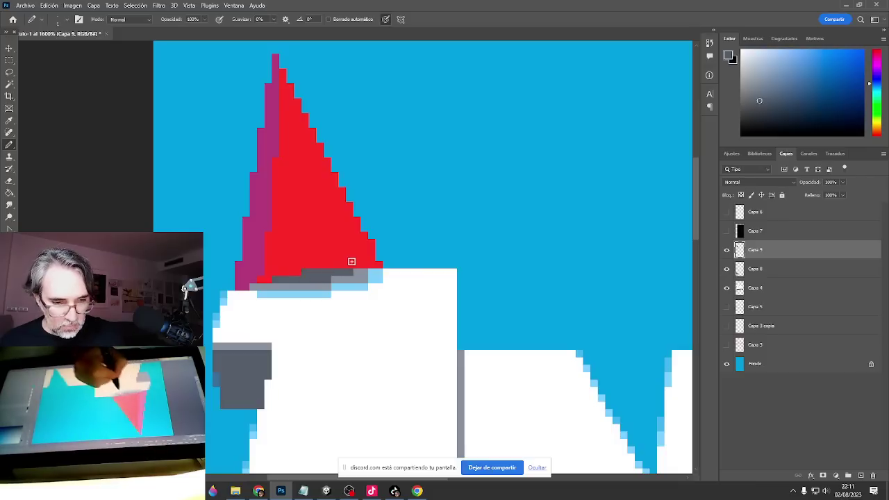
# Mix a lighter coral from the spike's red and draw a stepped highlight row along its base above the shadow.
pyautogui.keyDown('alt'); pyautogui.click(252, 263); pyautogui.keyUp('alt')
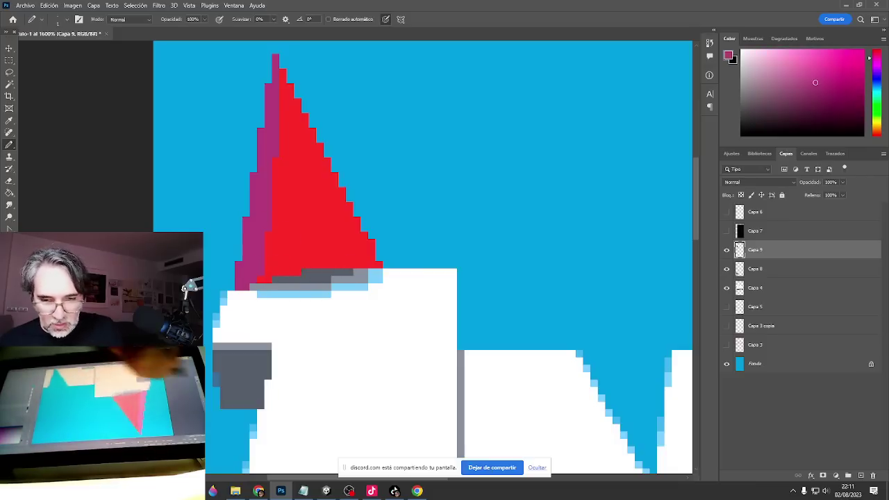
pyautogui.click(7, 316)
pyautogui.click(347, 251)
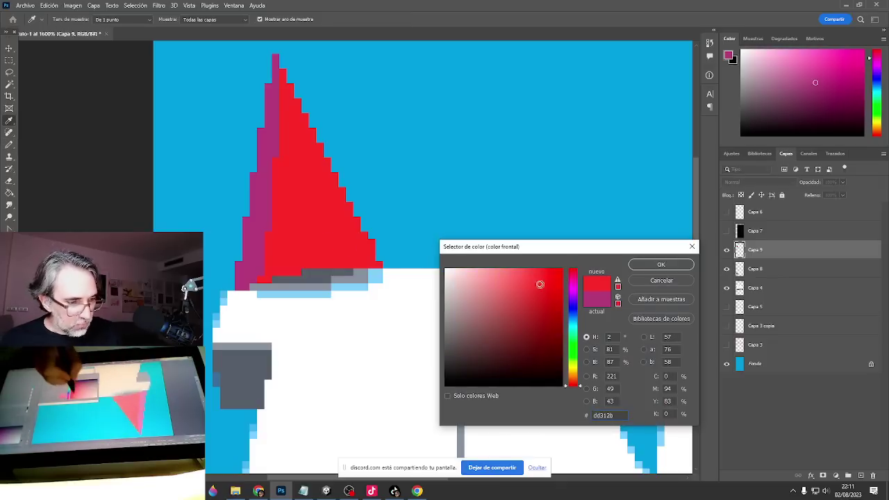
pyautogui.moveTo(537, 284); pyautogui.dragTo(522, 277)
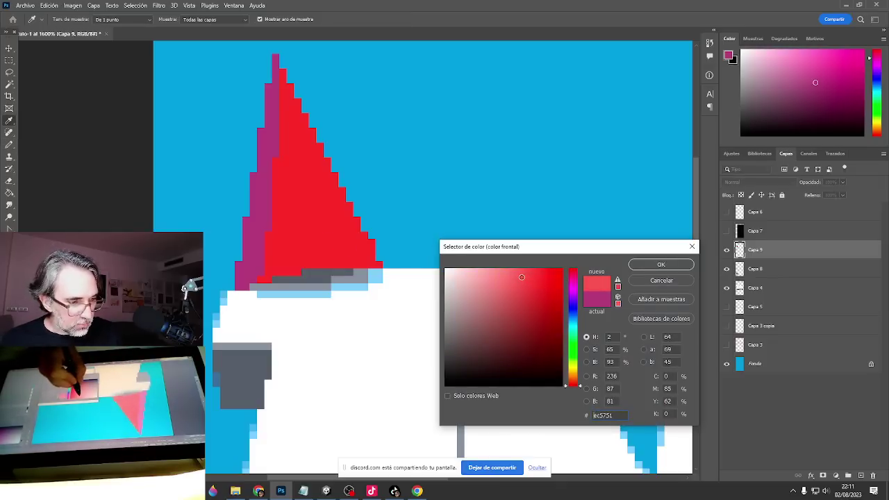
pyautogui.click(574, 383)
pyautogui.click(648, 265)
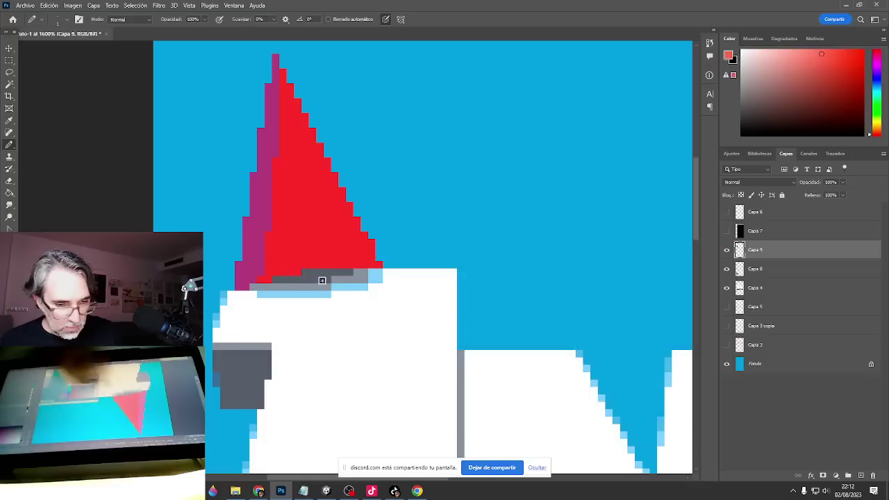
pyautogui.moveTo(282, 273); pyautogui.dragTo(354, 265)
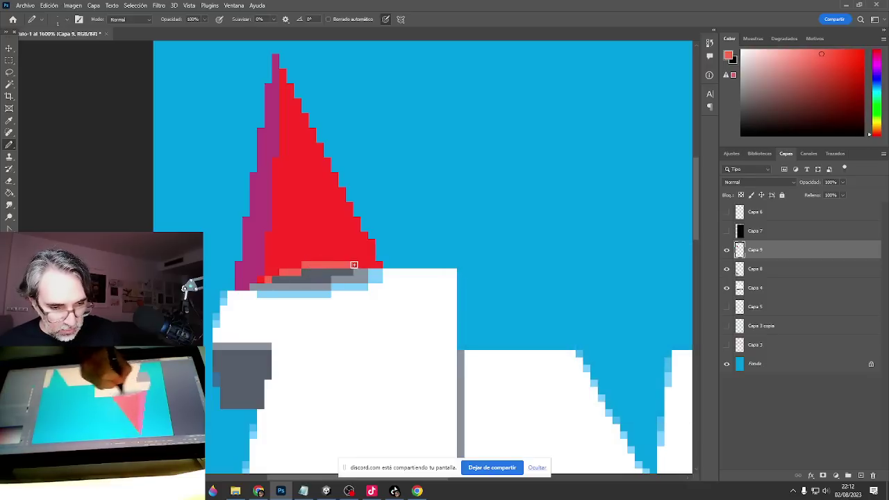
# Paint a widening coral highlight band down the spike's right side, leaving a one-pixel red edge outside it.
pyautogui.click(283, 86)
pyautogui.hotkey('ctrl', 'z')
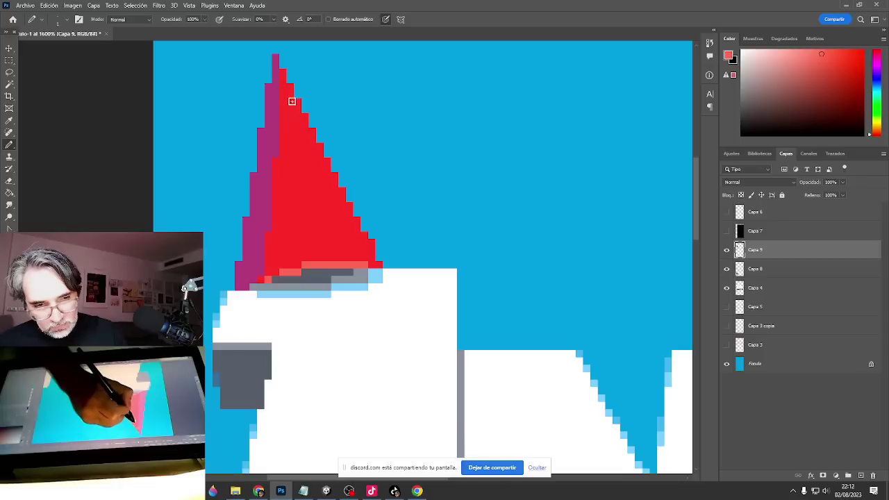
pyautogui.moveTo(290, 101)
pyautogui.mouseDown()
pyautogui.moveTo(317, 137)
pyautogui.moveTo(305, 133)
pyautogui.moveTo(323, 182)
pyautogui.moveTo(321, 162)
pyautogui.moveTo(336, 191)
pyautogui.moveTo(330, 177)
pyautogui.moveTo(333, 237)
pyautogui.moveTo(341, 210)
pyautogui.moveTo(350, 249)
pyautogui.moveTo(356, 237)
pyautogui.moveTo(359, 259)
pyautogui.moveTo(364, 250)
pyautogui.moveTo(364, 258)
pyautogui.moveTo(384, 259)
pyautogui.moveTo(345, 256)
pyautogui.mouseUp()
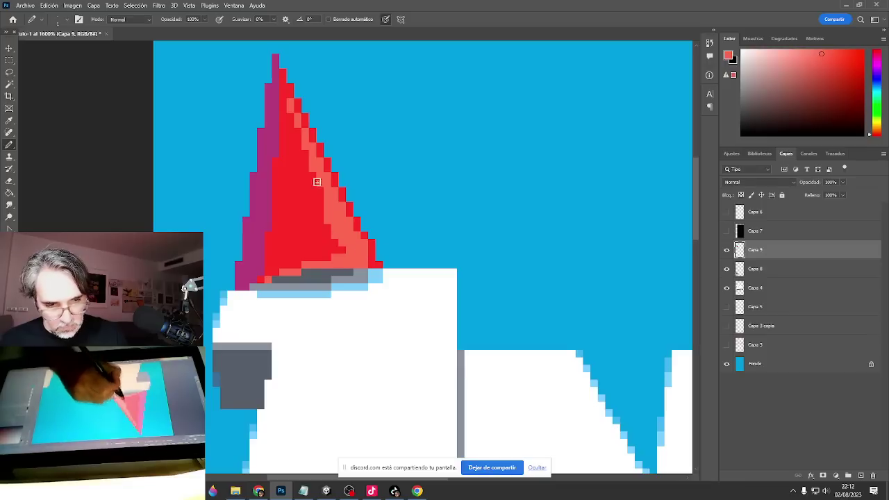
pyautogui.moveTo(290, 103)
pyautogui.mouseDown()
pyautogui.moveTo(331, 257)
pyautogui.moveTo(344, 257)
pyautogui.moveTo(314, 171)
pyautogui.moveTo(332, 251)
pyautogui.mouseUp()
# Trace the spike's left edge in sampled red outside the magenta band and add a few coral pixels near its base.
pyautogui.keyDown('alt'); pyautogui.click(373, 242); pyautogui.keyUp('alt')
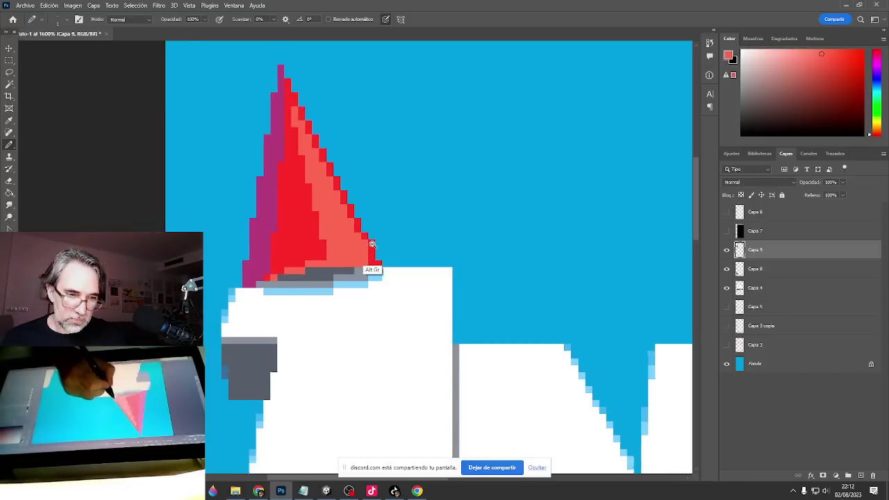
pyautogui.keyDown('ctrl'); pyautogui.click(360, 256); pyautogui.keyUp('ctrl')
pyautogui.keyDown('alt'); pyautogui.click(303, 241); pyautogui.keyUp('alt')
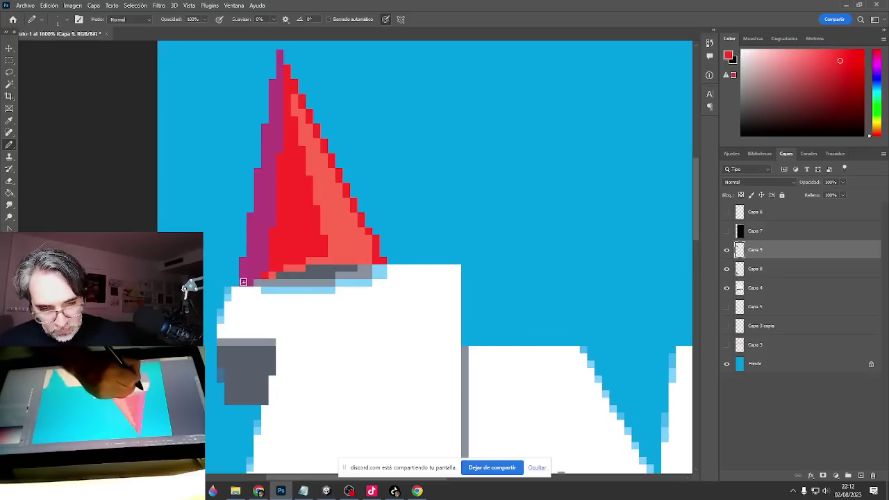
pyautogui.moveTo(243, 282)
pyautogui.mouseDown()
pyautogui.moveTo(250, 225)
pyautogui.moveTo(243, 261)
pyautogui.mouseUp()
pyautogui.moveTo(261, 216); pyautogui.dragTo(267, 158)
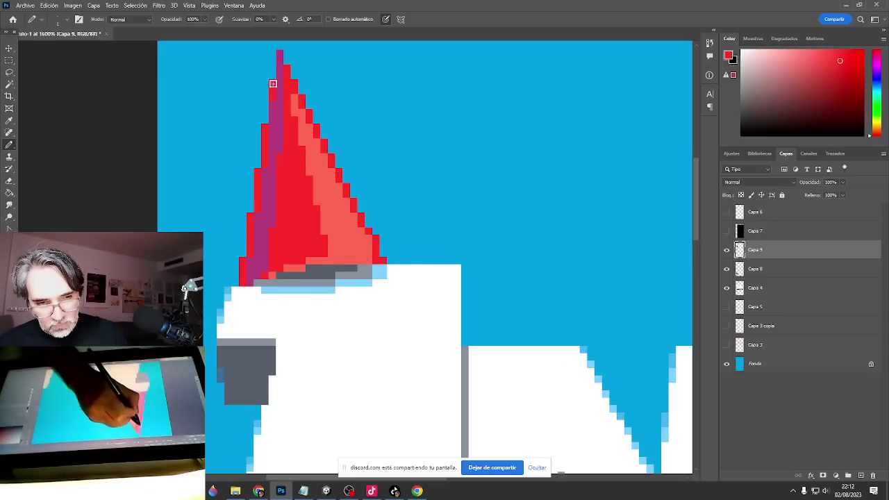
pyautogui.keyDown('alt'); pyautogui.click(328, 215); pyautogui.keyUp('alt')
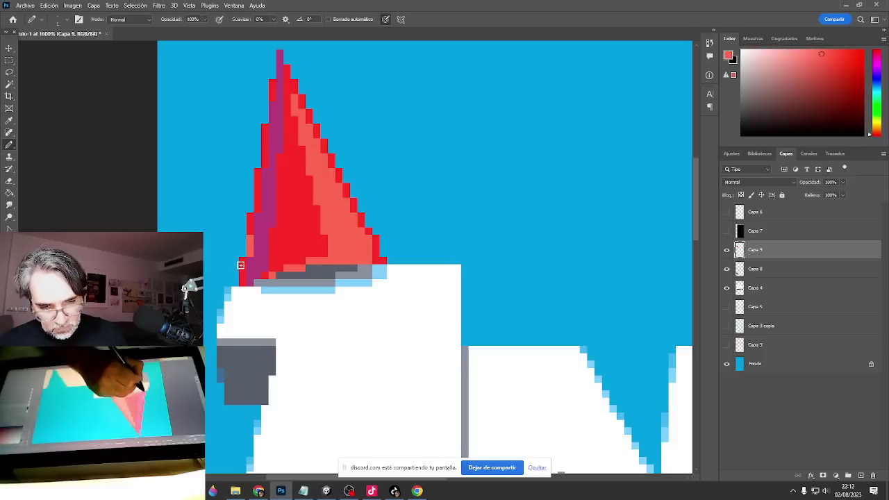
# Examine how the shaded spike sits with the 1M lettering across the whole portrait canvas.
pyautogui.scroll(-5, 391, 281)
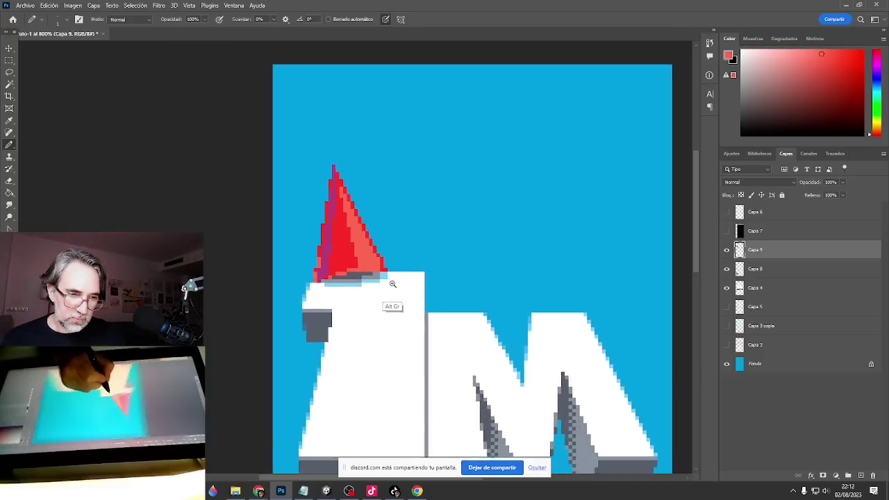
pyautogui.scroll(-2, 396, 287)
pyautogui.moveTo(421, 298); pyautogui.dragTo(367, 291)
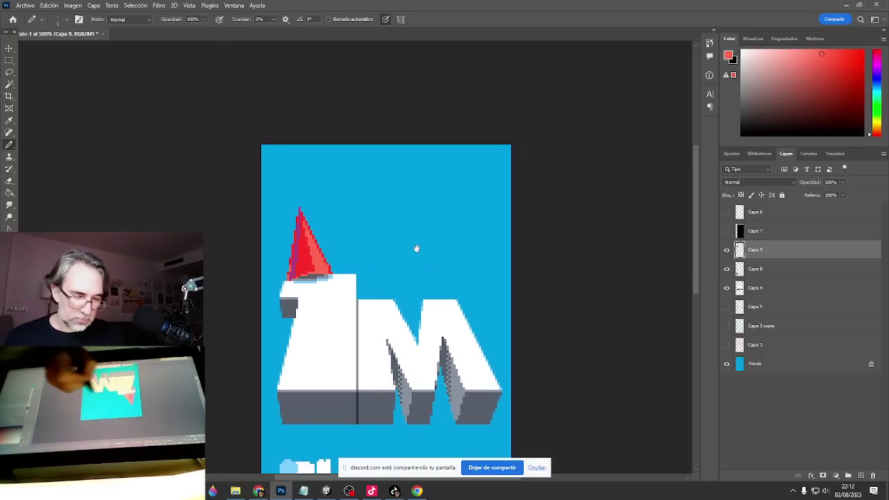
pyautogui.moveTo(465, 264); pyautogui.dragTo(433, 245)
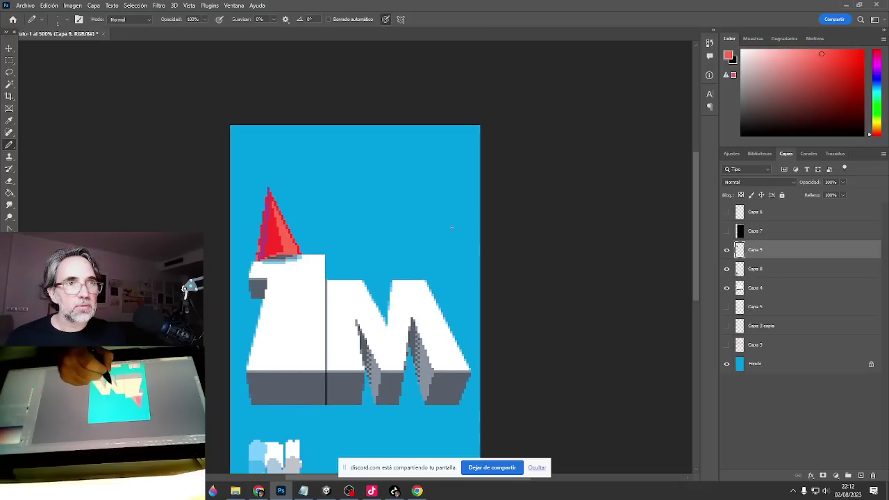
pyautogui.moveTo(419, 297); pyautogui.dragTo(420, 222)
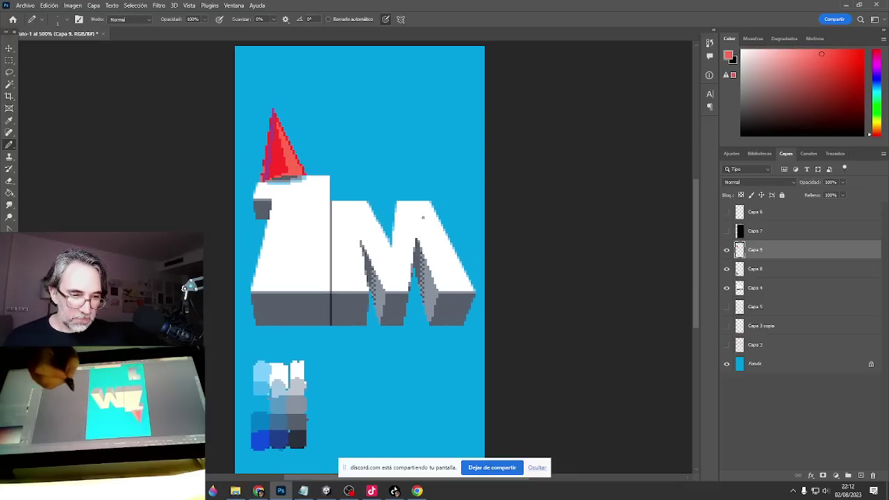
pyautogui.scroll(1, 366, 306)
pyautogui.moveTo(394, 255); pyautogui.dragTo(367, 315)
# Add a new empty layer directly above the Capa 4 lettering layer.
pyautogui.click(780, 366)
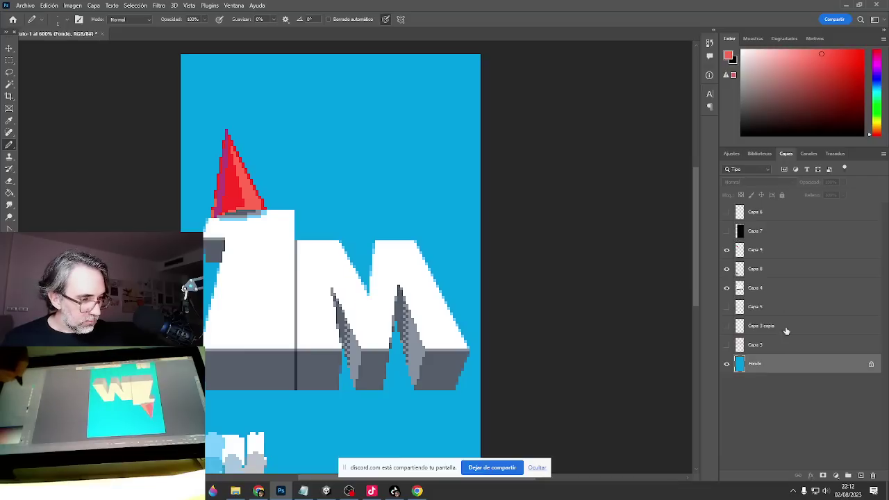
pyautogui.click(772, 289)
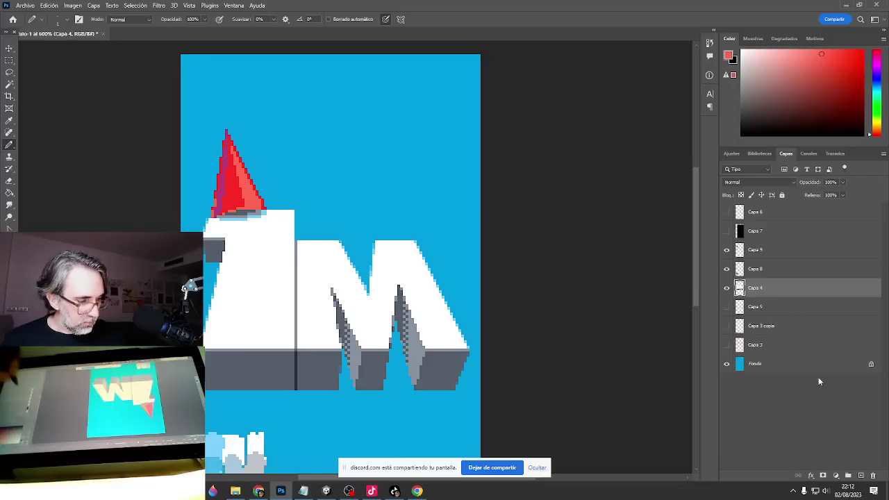
pyautogui.click(863, 477)
# Hide and show layer Capa 9 again to check which artwork it holds.
pyautogui.keyDown('ctrl'); pyautogui.click(312, 174); pyautogui.keyUp('ctrl')
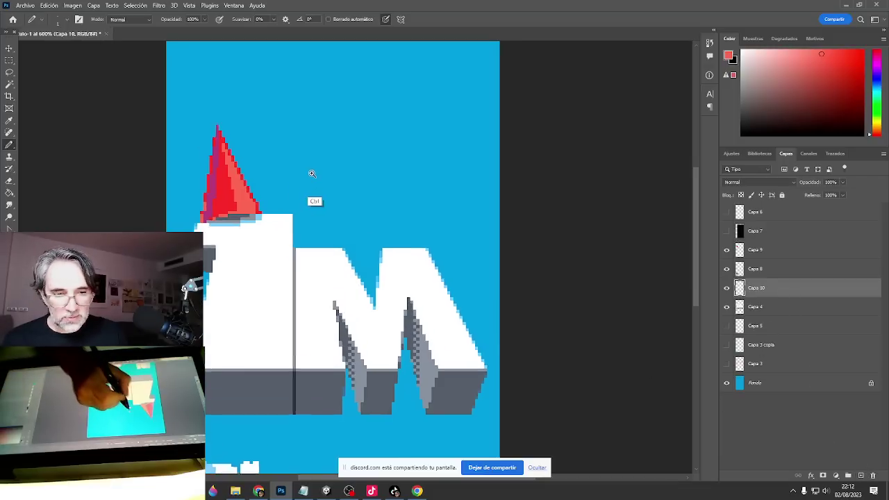
pyautogui.keyDown('ctrl'); pyautogui.click(312, 175); pyautogui.keyUp('ctrl')
pyautogui.keyDown('ctrl'); pyautogui.click(317, 181); pyautogui.keyUp('ctrl')
pyautogui.moveTo(334, 175)
pyautogui.mouseDown()
pyautogui.moveTo(330, 233)
pyautogui.moveTo(341, 210)
pyautogui.moveTo(348, 218)
pyautogui.mouseUp()
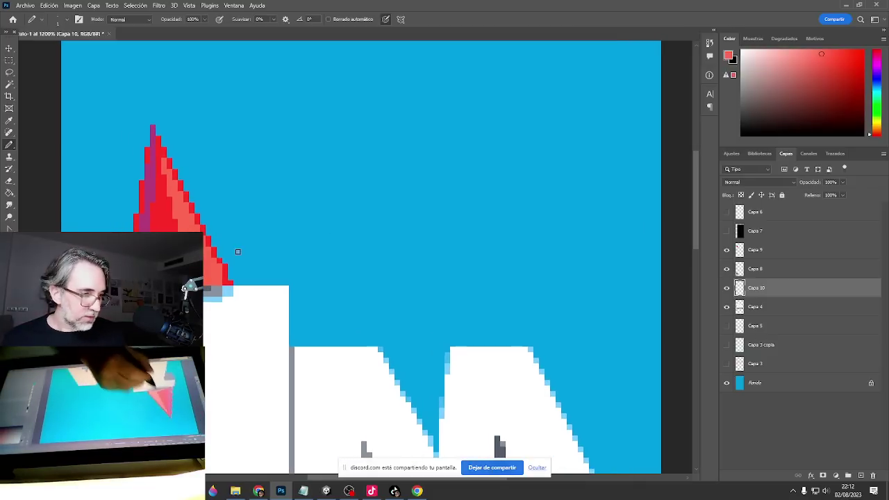
pyautogui.click(727, 251)
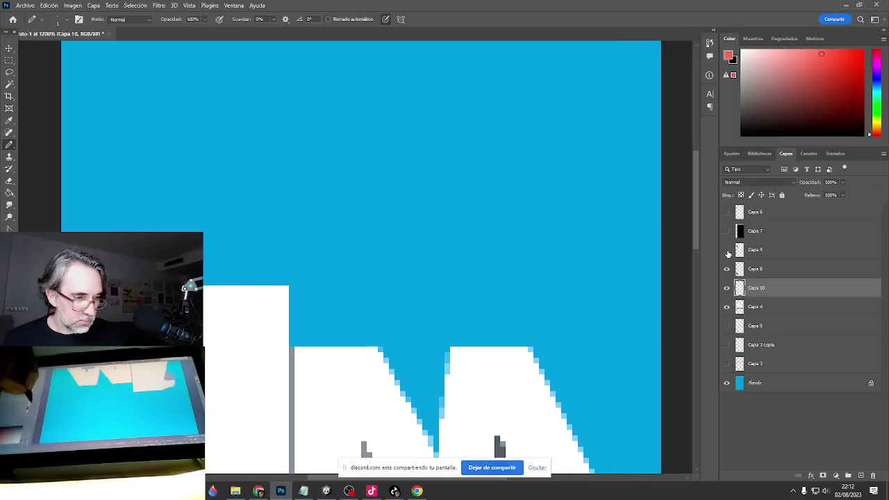
pyautogui.click(727, 251)
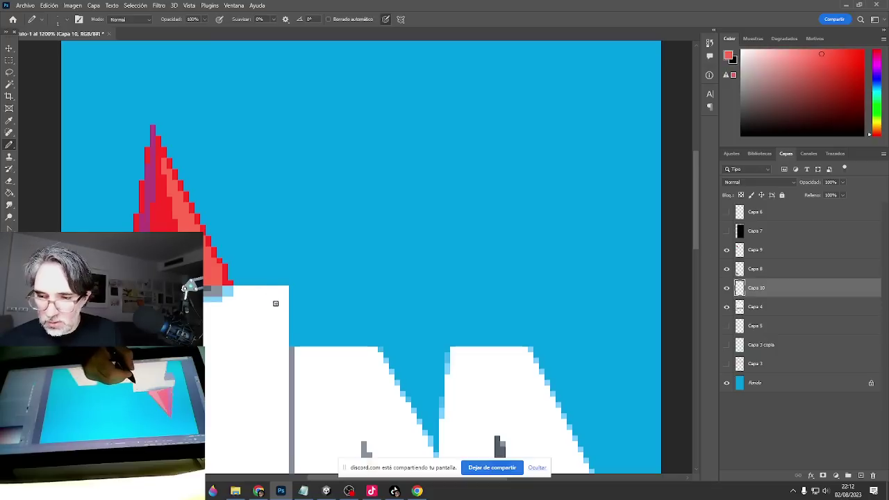
# Place the spike layer Capa 9 in a new layer group.
pyautogui.press('m')
pyautogui.moveTo(303, 304)
pyautogui.mouseDown()
pyautogui.moveTo(432, 268)
pyautogui.moveTo(494, 282)
pyautogui.mouseUp()
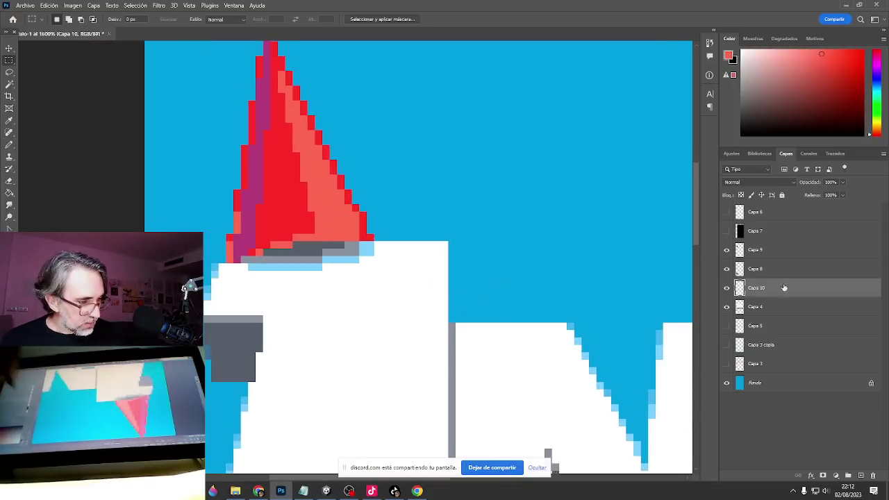
pyautogui.click(775, 251)
pyautogui.hotkey('ctrl', 'g')
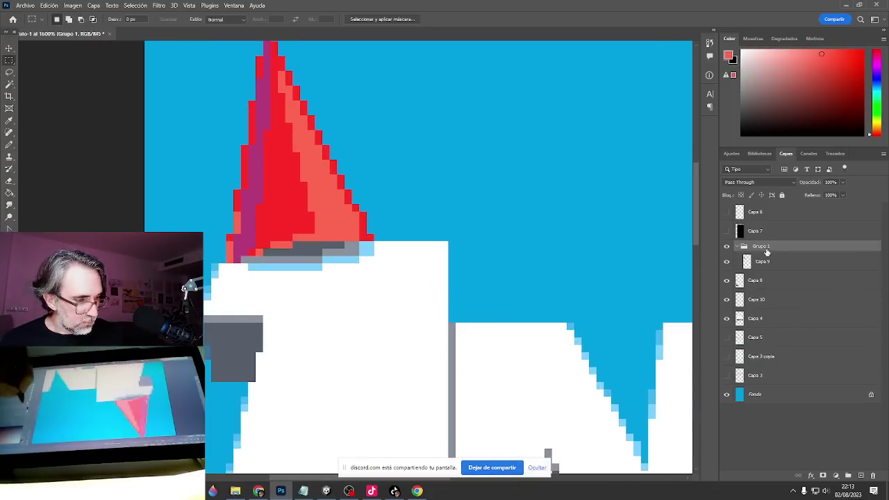
# Rename the spike's layer group as gorro and add a new empty layer inside it above the spike layer.
pyautogui.doubleClick(763, 247)
pyautogui.write('gorr')
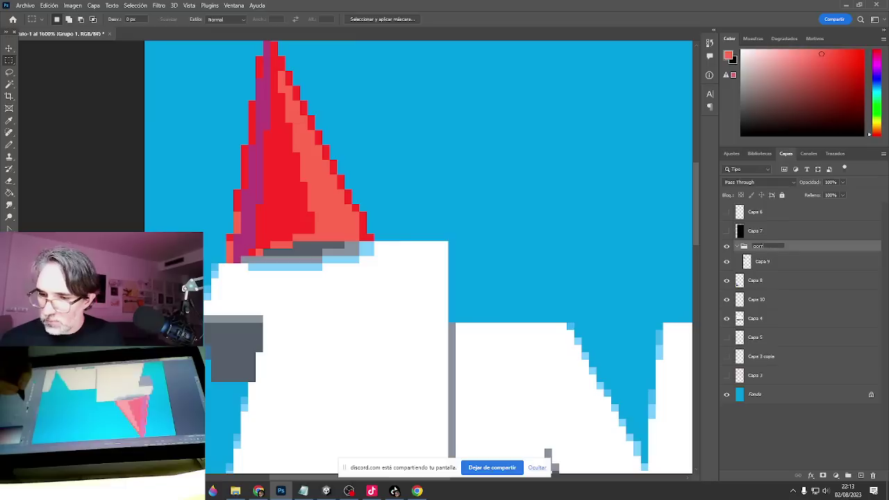
pyautogui.write('o')
pyautogui.press('Return')
pyautogui.click(861, 476)
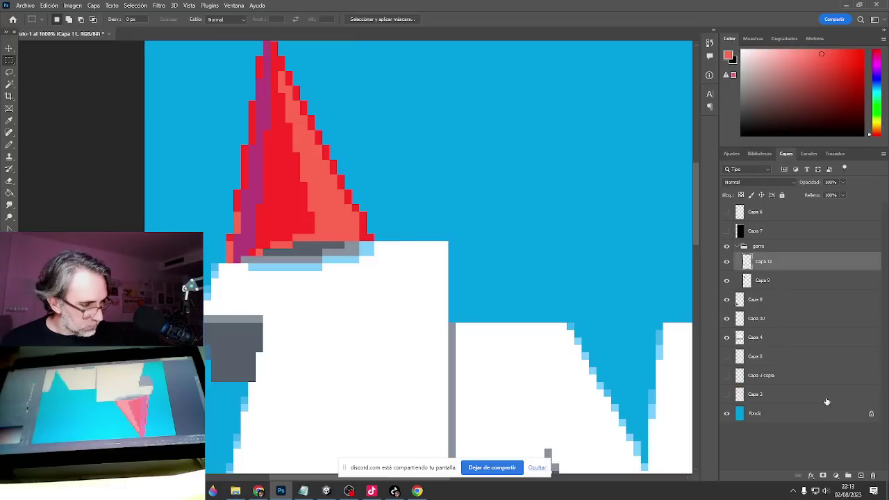
# Paint round black polka dots across the red cone on the new layer with the Pencil, letting some overlap its edges.
pyautogui.press('b')
pyautogui.keyDown('ctrl'); pyautogui.click(294, 261); pyautogui.keyUp('ctrl')
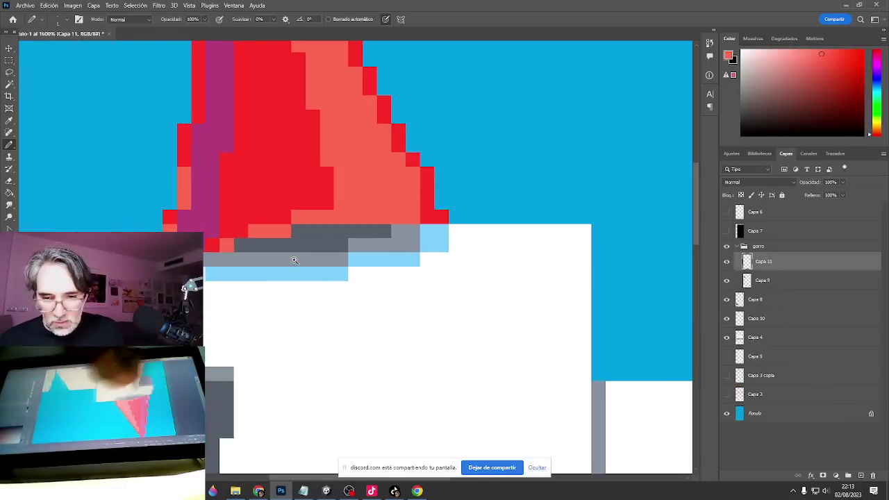
pyautogui.press('x')
pyautogui.keyDown('ctrl'); pyautogui.keyDown('alt'); pyautogui.click(270, 280); pyautogui.keyUp('alt'); pyautogui.keyUp('ctrl')
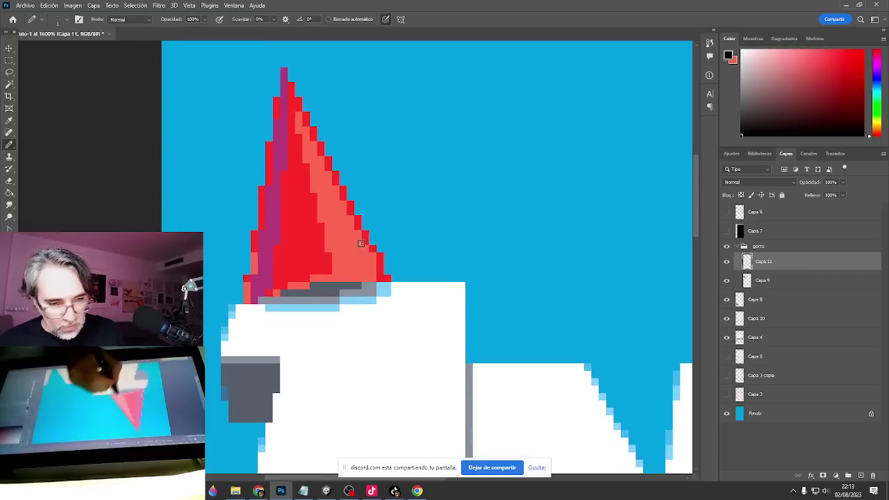
pyautogui.moveTo(361, 243)
pyautogui.mouseDown()
pyautogui.moveTo(347, 250)
pyautogui.moveTo(362, 231)
pyautogui.mouseUp()
pyautogui.moveTo(341, 175); pyautogui.dragTo(341, 183)
pyautogui.moveTo(251, 251)
pyautogui.mouseDown()
pyautogui.moveTo(249, 263)
pyautogui.moveTo(254, 250)
pyautogui.moveTo(268, 271)
pyautogui.mouseUp()
pyautogui.moveTo(291, 189)
pyautogui.mouseDown()
pyautogui.moveTo(288, 208)
pyautogui.moveTo(292, 189)
pyautogui.moveTo(279, 202)
pyautogui.moveTo(287, 183)
pyautogui.moveTo(290, 213)
pyautogui.mouseUp()
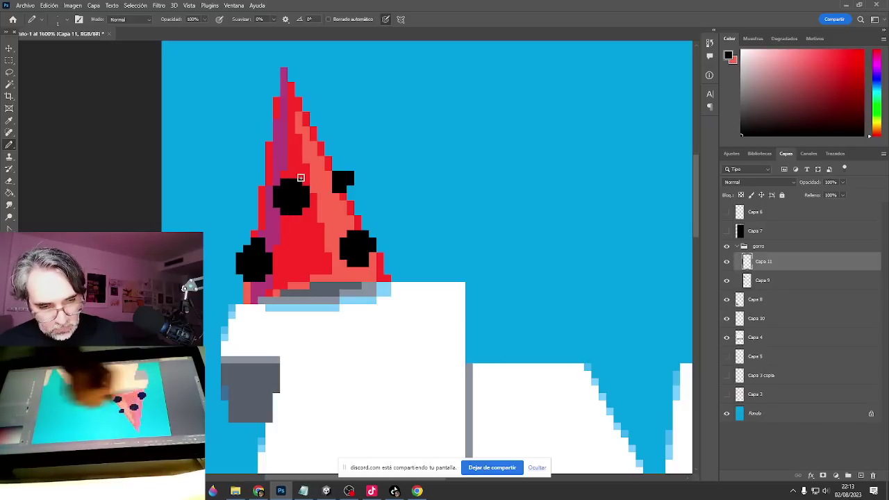
pyautogui.moveTo(301, 274)
pyautogui.mouseDown()
pyautogui.moveTo(314, 268)
pyautogui.moveTo(306, 291)
pyautogui.mouseUp()
pyautogui.moveTo(300, 123); pyautogui.dragTo(321, 139)
pyautogui.moveTo(277, 105); pyautogui.dragTo(275, 115)
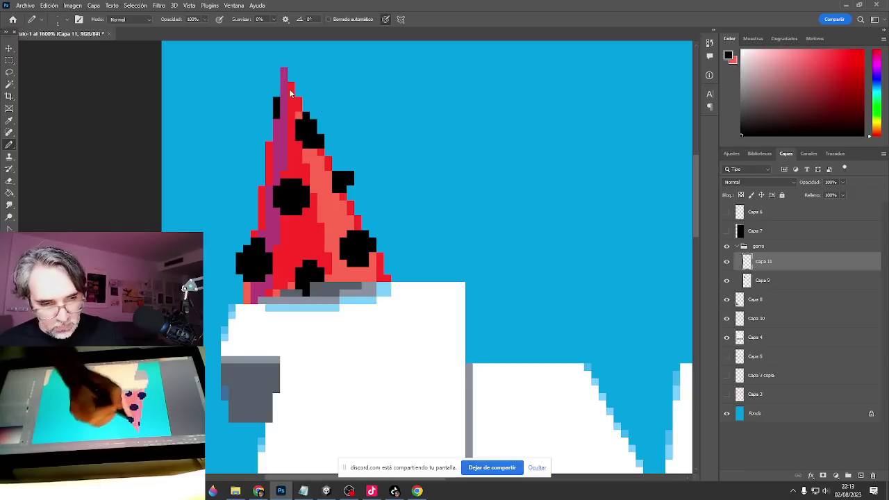
# Clip the polka-dot layer to the cone layer and make its dots white at 46% opacity.
pyautogui.keyDown('alt'); pyautogui.click(772, 268); pyautogui.keyUp('alt')
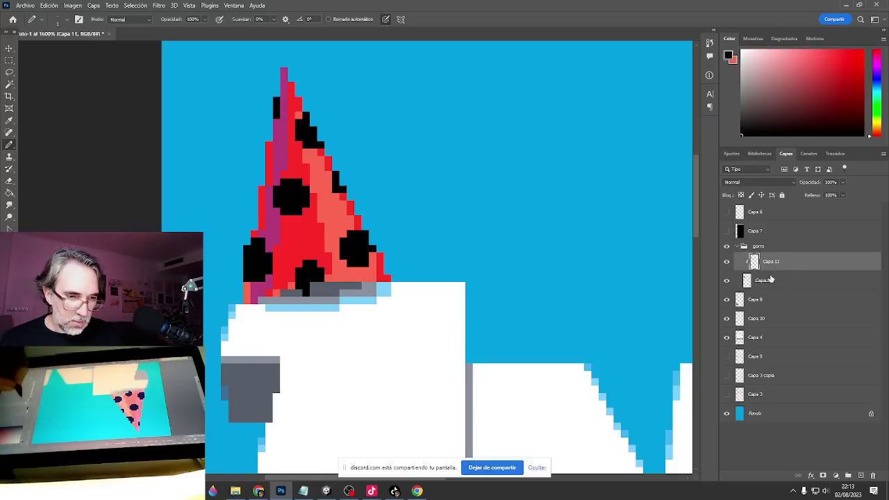
pyautogui.hotkey('ctrl', 'i')
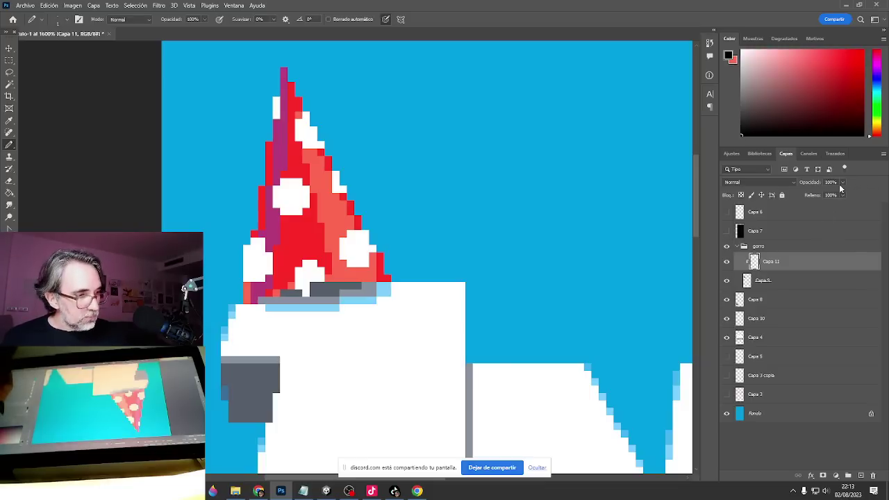
pyautogui.moveTo(831, 197); pyautogui.dragTo(822, 198)
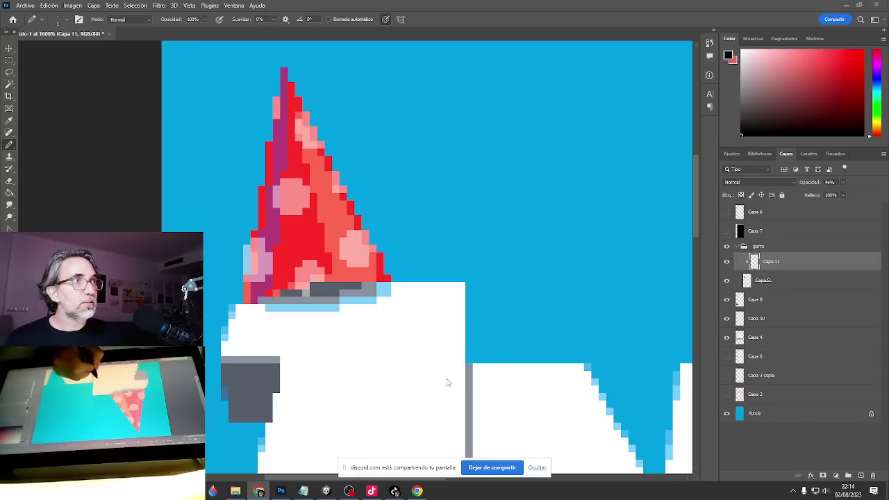
# Collapse the gorro group and prepare layer Capa 6 for painting, visible and with the whole canvas selected.
pyautogui.moveTo(469, 335); pyautogui.dragTo(473, 202)
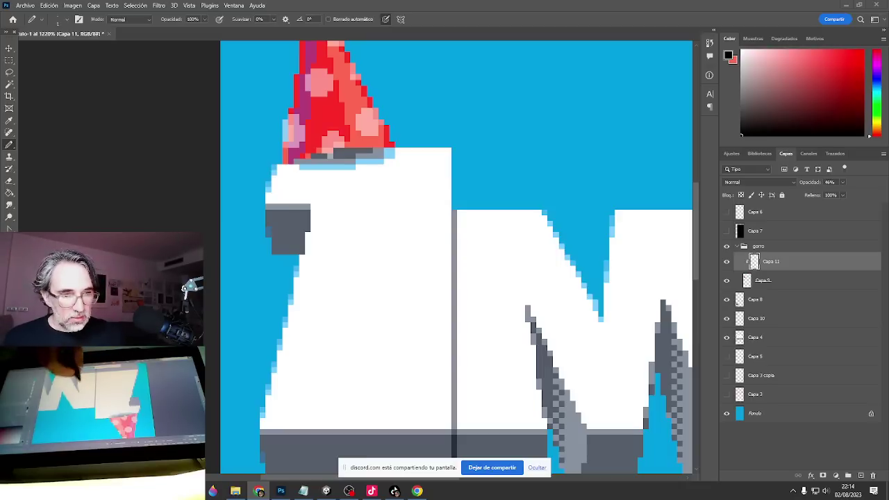
pyautogui.moveTo(523, 337); pyautogui.dragTo(369, 338)
pyautogui.scroll(-1, 518, 348)
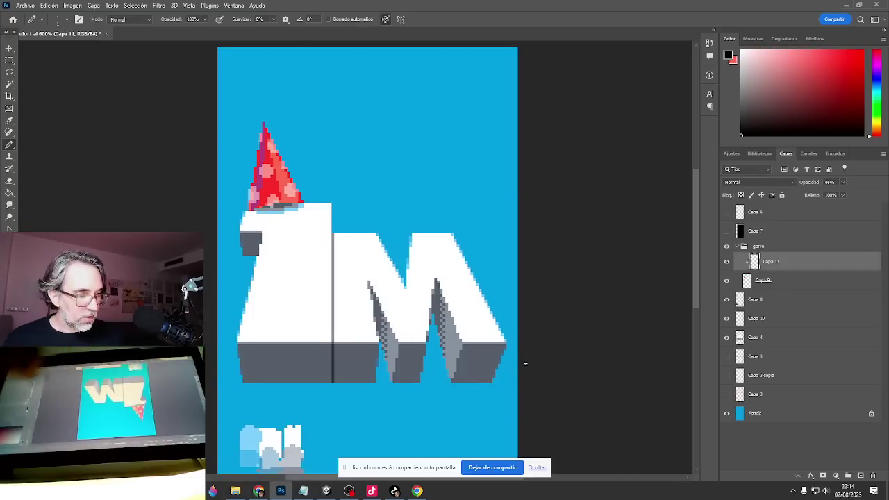
pyautogui.click(744, 246)
pyautogui.click(758, 213)
pyautogui.click(727, 212)
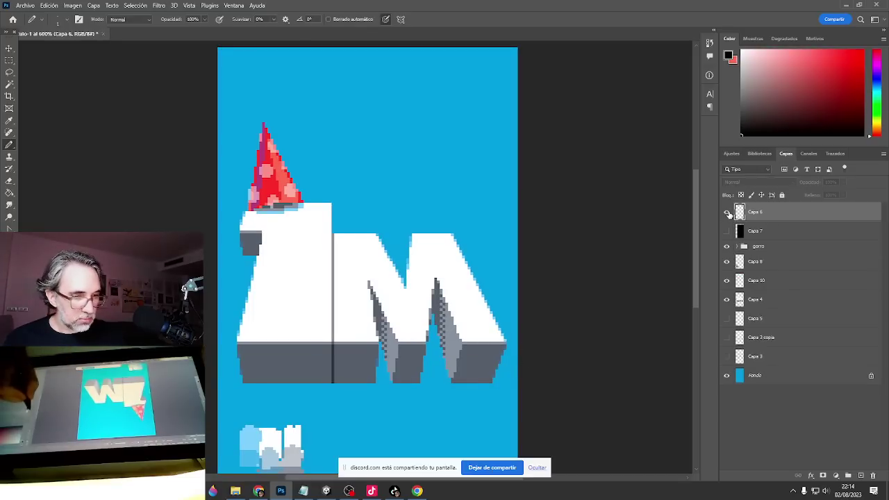
pyautogui.hotkey('ctrl', 'a')
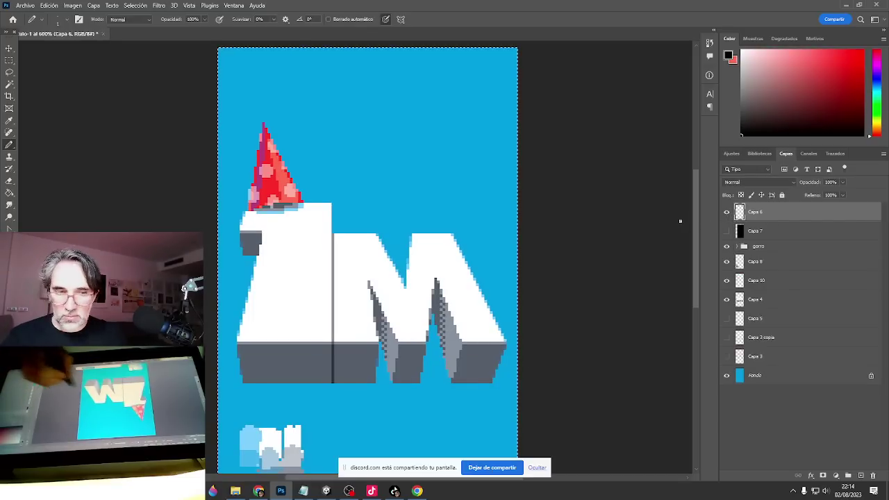
# Paint a curved yellow-green confetti piece in the empty blue area above the M on layer Capa 6.
pyautogui.scroll(1, 379, 163)
pyautogui.scroll(2, 381, 170)
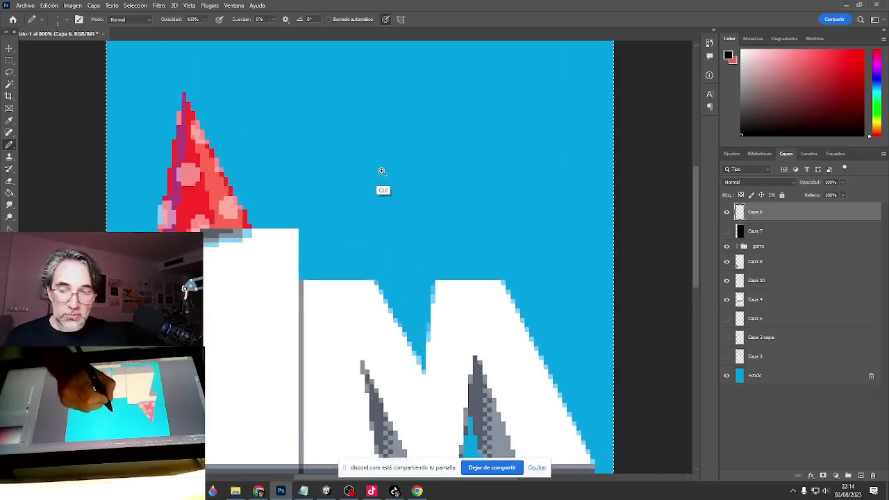
pyautogui.click(879, 111)
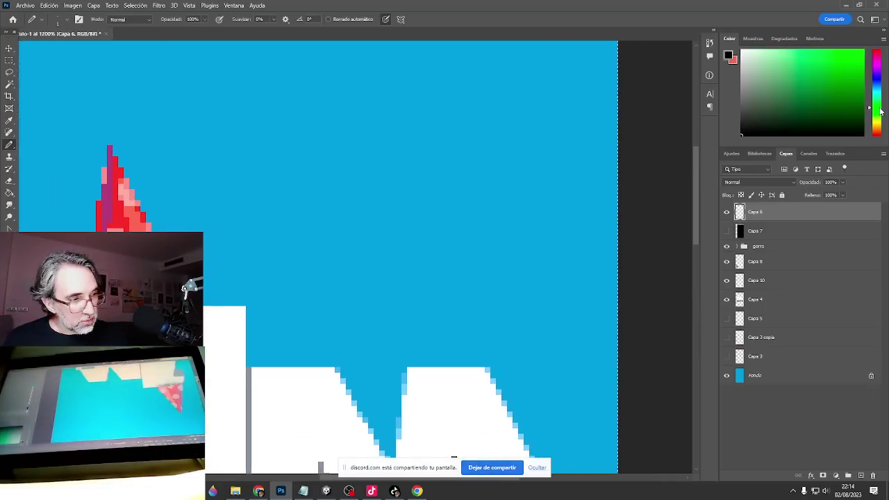
pyautogui.moveTo(880, 113); pyautogui.dragTo(881, 121)
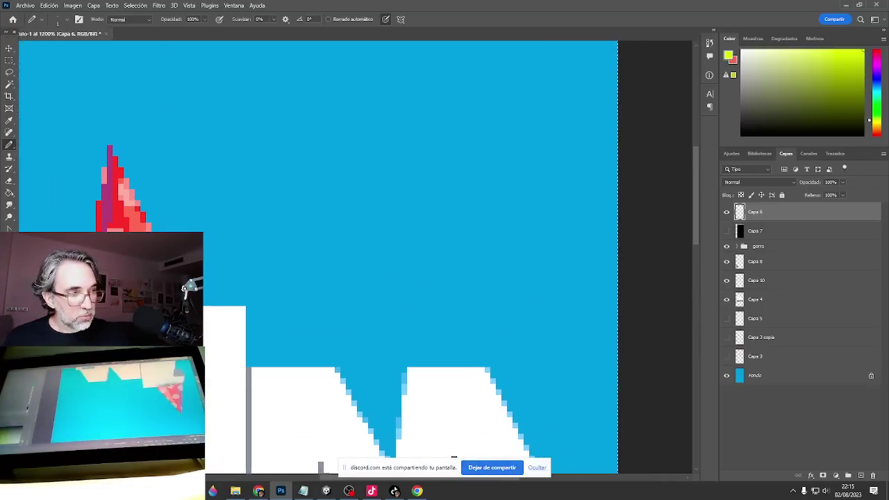
pyautogui.moveTo(403, 161); pyautogui.dragTo(394, 171)
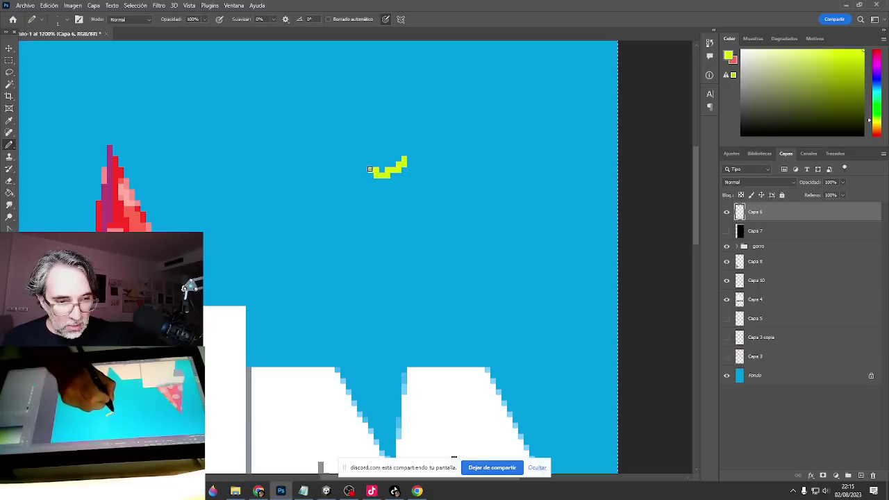
pyautogui.scroll(3, 392, 174)
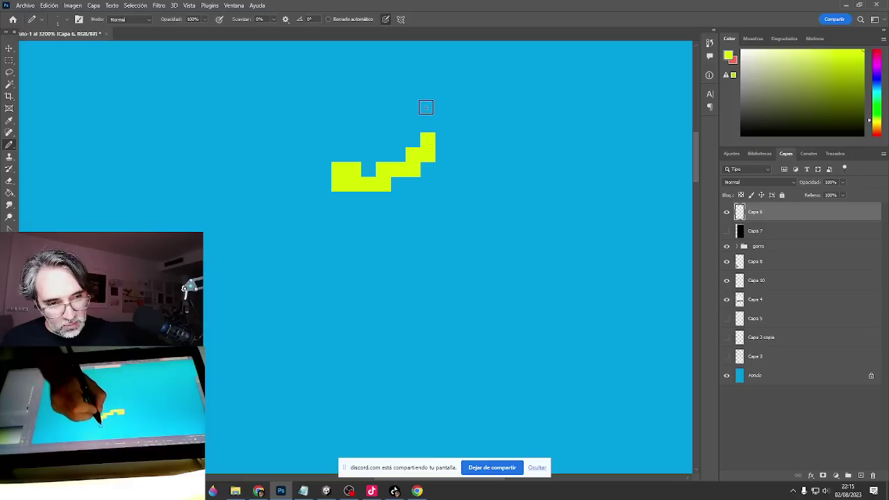
pyautogui.moveTo(427, 111)
pyautogui.mouseDown()
pyautogui.moveTo(425, 141)
pyautogui.moveTo(396, 170)
pyautogui.moveTo(365, 173)
pyautogui.moveTo(408, 160)
pyautogui.moveTo(424, 134)
pyautogui.moveTo(392, 166)
pyautogui.moveTo(356, 170)
pyautogui.moveTo(331, 157)
pyautogui.moveTo(326, 170)
pyautogui.moveTo(324, 154)
pyautogui.moveTo(308, 168)
pyautogui.moveTo(323, 172)
pyautogui.moveTo(323, 197)
pyautogui.moveTo(375, 211)
pyautogui.moveTo(418, 193)
pyautogui.moveTo(444, 153)
pyautogui.moveTo(442, 132)
pyautogui.moveTo(380, 200)
pyautogui.mouseUp()
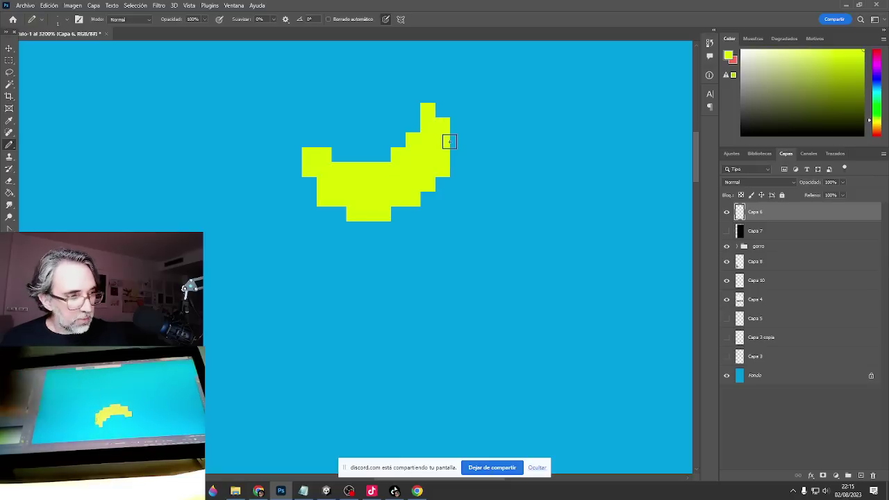
# Paint a curved orange confetti piece to the right of the yellow-green one.
pyautogui.click(880, 126)
pyautogui.click(880, 129)
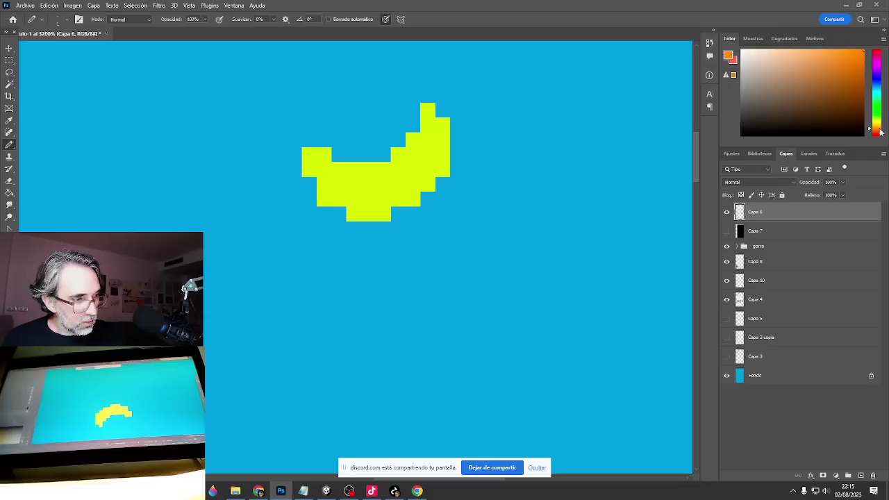
pyautogui.moveTo(485, 198); pyautogui.dragTo(338, 225)
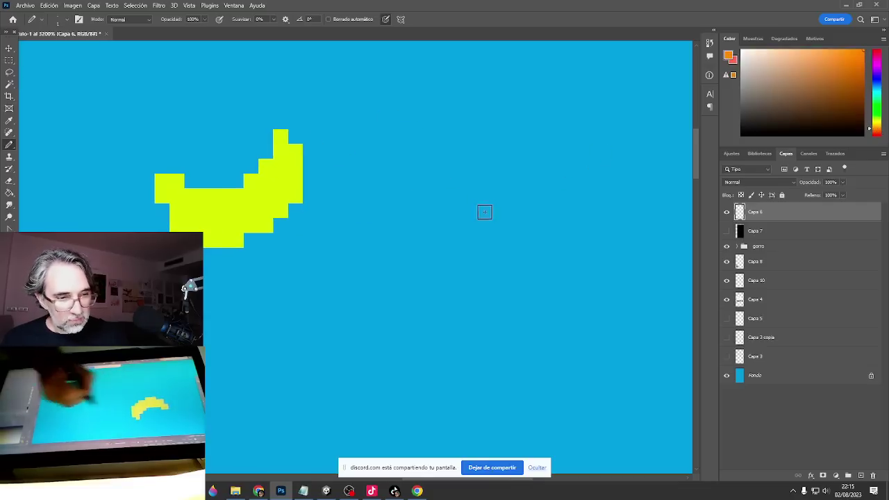
pyautogui.moveTo(487, 195)
pyautogui.mouseDown()
pyautogui.moveTo(490, 258)
pyautogui.moveTo(517, 285)
pyautogui.moveTo(534, 290)
pyautogui.moveTo(553, 255)
pyautogui.moveTo(525, 231)
pyautogui.moveTo(511, 197)
pyautogui.moveTo(491, 193)
pyautogui.moveTo(481, 217)
pyautogui.moveTo(487, 253)
pyautogui.moveTo(507, 207)
pyautogui.moveTo(541, 249)
pyautogui.moveTo(545, 266)
pyautogui.moveTo(530, 271)
pyautogui.moveTo(548, 298)
pyautogui.moveTo(573, 288)
pyautogui.moveTo(581, 254)
pyautogui.moveTo(551, 289)
pyautogui.moveTo(585, 271)
pyautogui.moveTo(592, 249)
pyautogui.mouseUp()
pyautogui.click(578, 241)
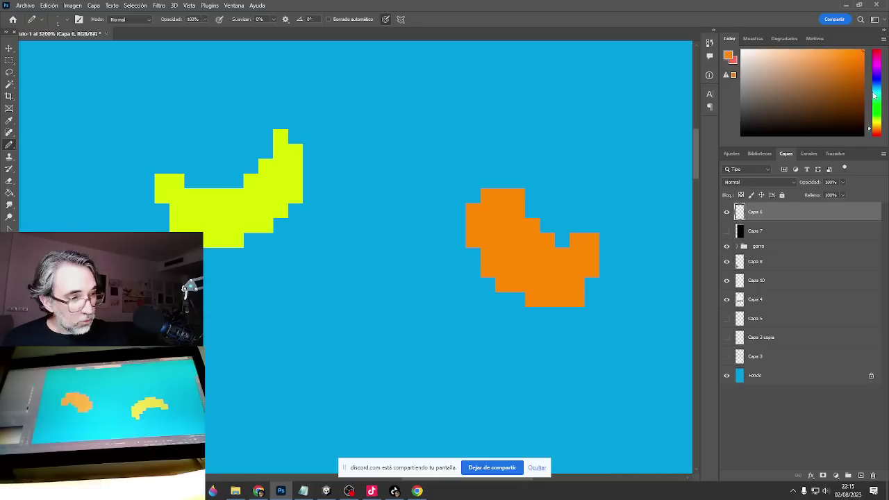
# Paint a slanted magenta confetti piece below and between the yellow-green and orange ones.
pyautogui.click(879, 91)
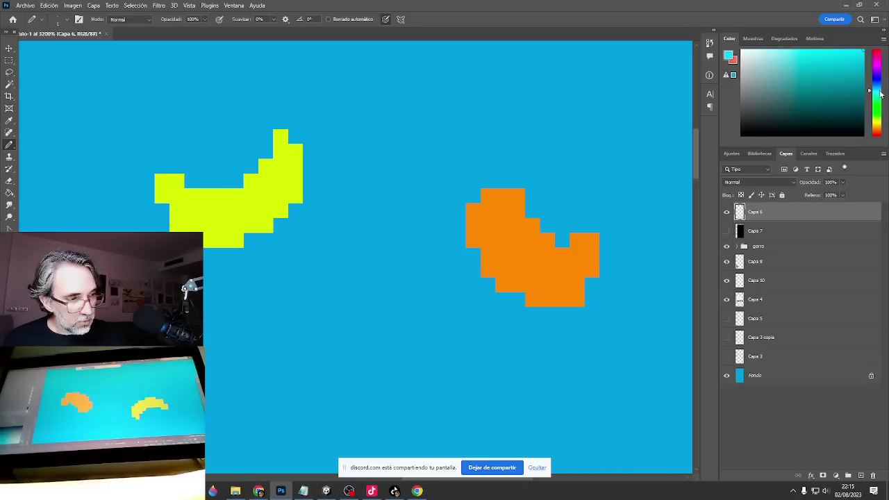
pyautogui.moveTo(880, 92); pyautogui.dragTo(882, 65)
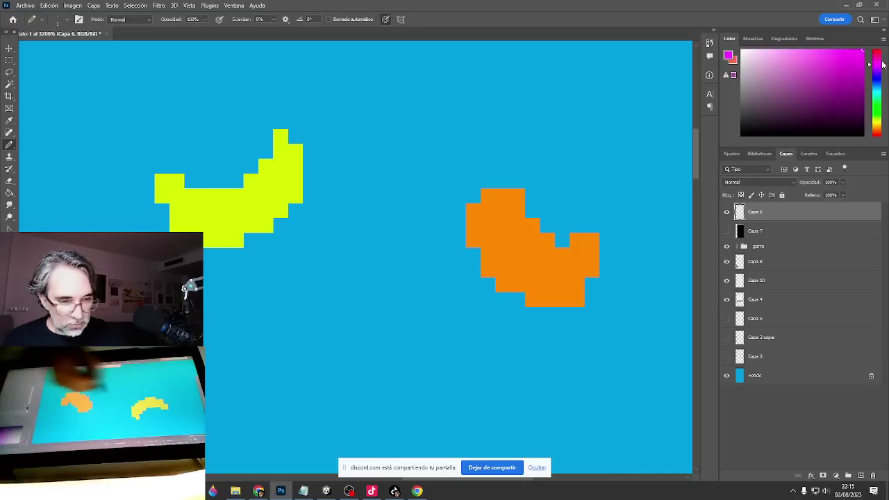
pyautogui.moveTo(340, 315)
pyautogui.mouseDown()
pyautogui.moveTo(308, 378)
pyautogui.moveTo(370, 378)
pyautogui.moveTo(357, 352)
pyautogui.moveTo(357, 311)
pyautogui.moveTo(368, 287)
pyautogui.moveTo(361, 282)
pyautogui.moveTo(334, 300)
pyautogui.moveTo(310, 359)
pyautogui.moveTo(344, 313)
pyautogui.moveTo(348, 353)
pyautogui.moveTo(348, 329)
pyautogui.moveTo(383, 288)
pyautogui.moveTo(369, 274)
pyautogui.moveTo(385, 276)
pyautogui.moveTo(353, 351)
pyautogui.moveTo(382, 300)
pyautogui.mouseUp()
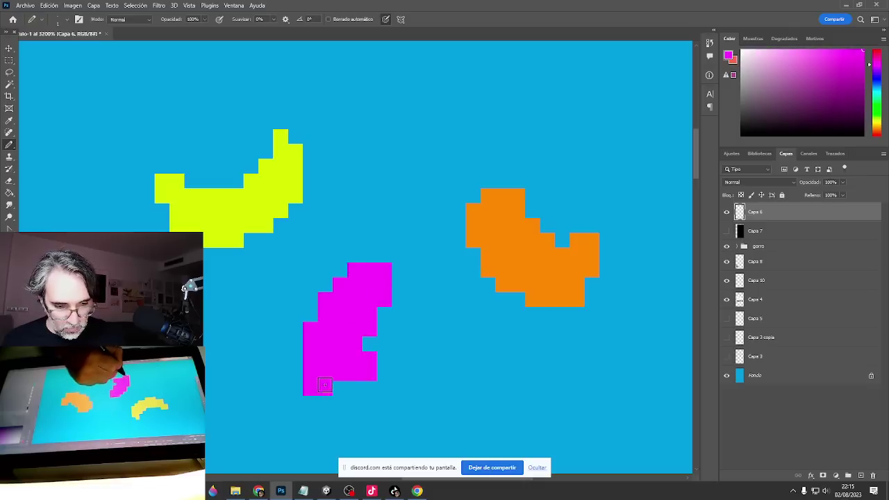
# Paint a bright green confetti piece above the yellow-green and orange ones.
pyautogui.keyDown('ctrl'); pyautogui.keyDown('alt'); pyautogui.click(446, 289); pyautogui.keyUp('alt'); pyautogui.keyUp('ctrl')
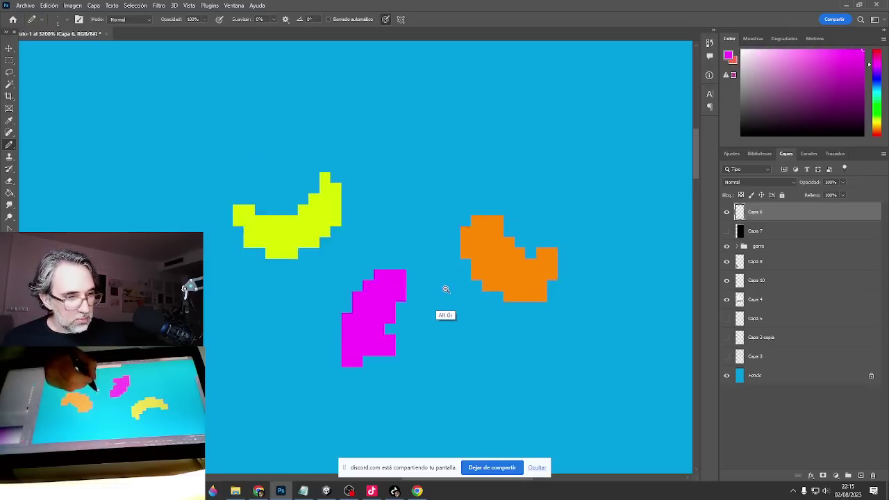
pyautogui.keyDown('ctrl'); pyautogui.keyDown('alt'); pyautogui.click(459, 312); pyautogui.keyUp('alt'); pyautogui.keyUp('ctrl')
pyautogui.keyDown('ctrl'); pyautogui.keyDown('alt'); pyautogui.click(473, 313); pyautogui.keyUp('alt'); pyautogui.keyUp('ctrl')
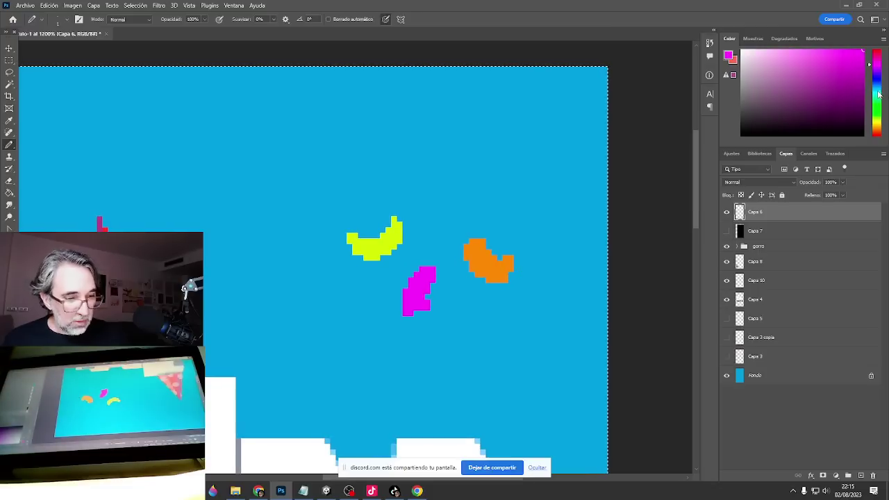
pyautogui.click(881, 96)
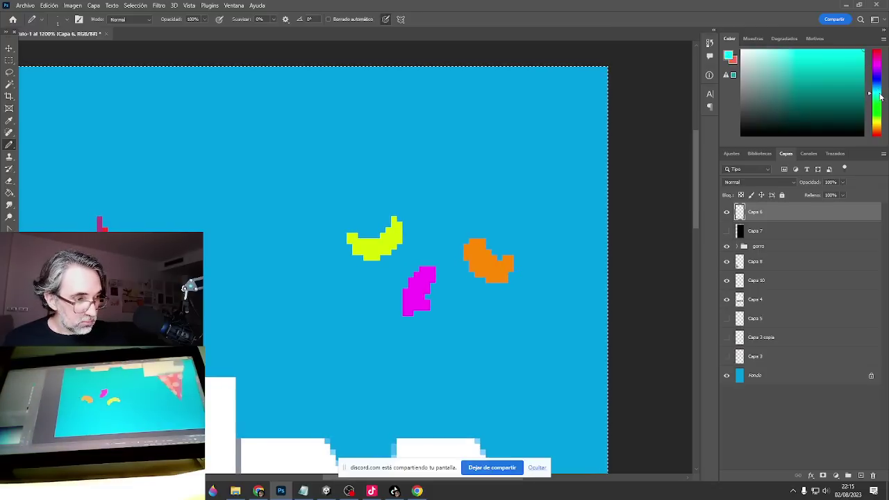
pyautogui.click(880, 102)
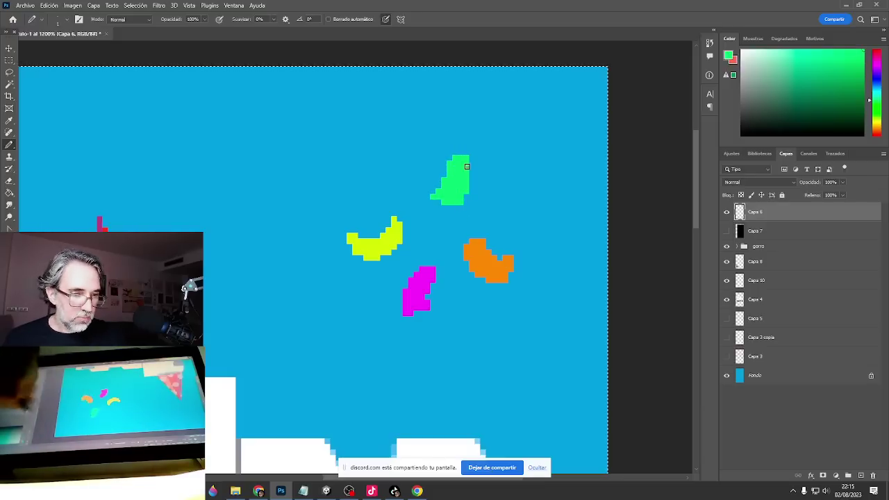
# Paint adjoining vertical green and yellow-green bands in the blue sky between the hat and the confetti, reusing the confetti colours.
pyautogui.press('alt')
pyautogui.moveTo(261, 115)
pyautogui.mouseDown()
pyautogui.moveTo(263, 132)
pyautogui.moveTo(285, 143)
pyautogui.moveTo(285, 130)
pyautogui.mouseUp()
pyautogui.keyDown('alt'); pyautogui.click(368, 222); pyautogui.keyUp('alt')
pyautogui.keyDown('alt'); pyautogui.click(378, 237); pyautogui.keyUp('alt')
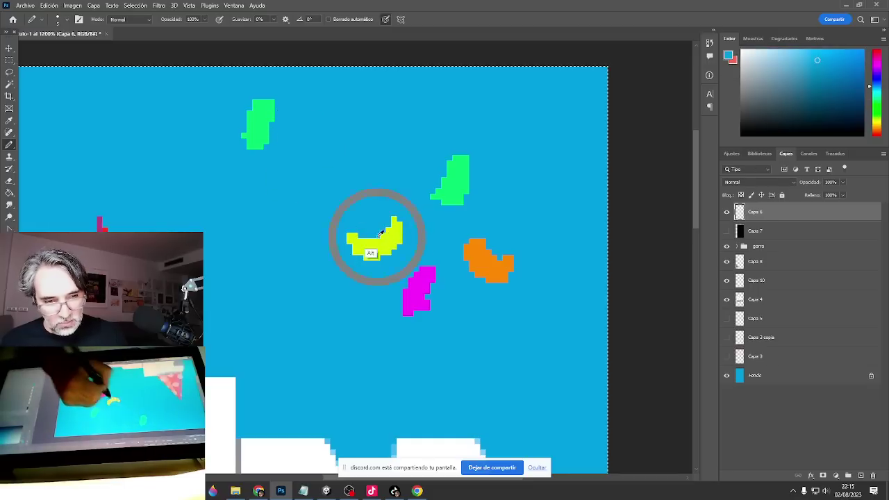
pyautogui.keyDown('alt'); pyautogui.click(377, 238); pyautogui.keyUp('alt')
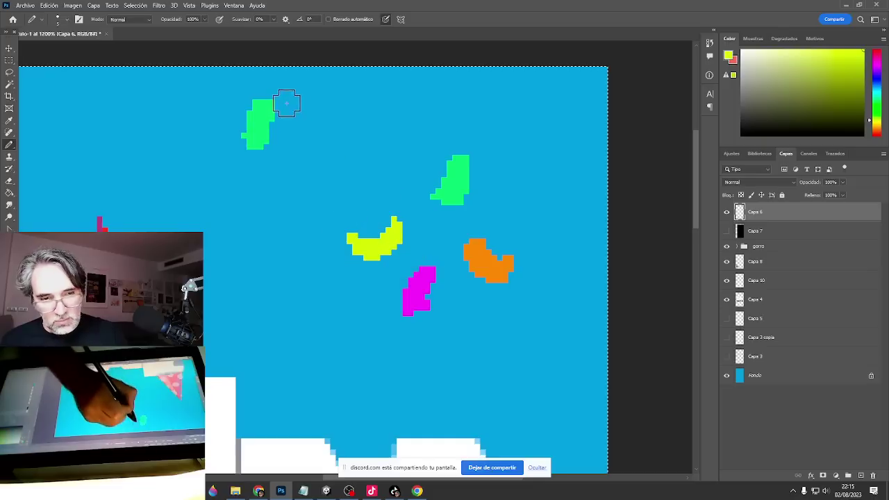
pyautogui.moveTo(286, 99)
pyautogui.mouseDown()
pyautogui.moveTo(286, 169)
pyautogui.moveTo(267, 123)
pyautogui.moveTo(271, 151)
pyautogui.mouseUp()
pyautogui.keyDown('alt'); pyautogui.click(257, 165); pyautogui.keyUp('alt')
# Add a magenta and an orange vertical band to the right of the yellow-green band, using colours sampled from the confetti.
pyautogui.keyDown('alt'); pyautogui.click(417, 288); pyautogui.keyUp('alt')
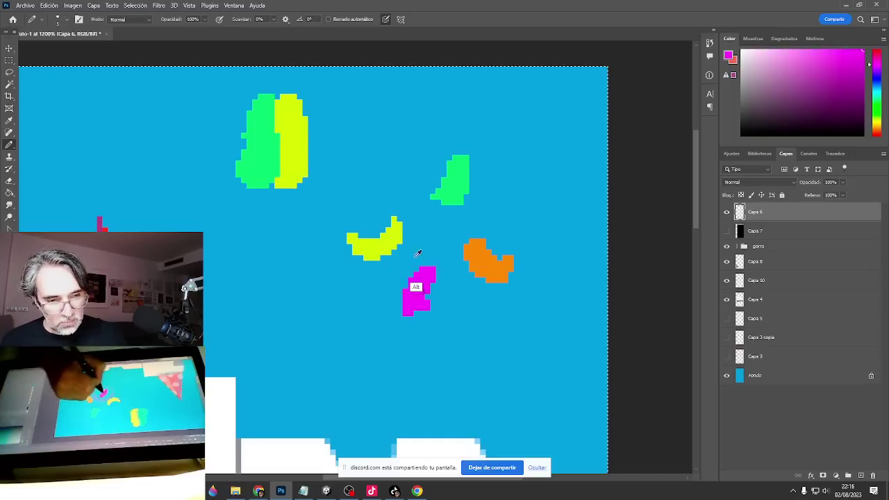
pyautogui.moveTo(318, 95)
pyautogui.mouseDown()
pyautogui.moveTo(318, 152)
pyautogui.moveTo(339, 155)
pyautogui.mouseUp()
pyautogui.keyDown('alt'); pyautogui.click(480, 280); pyautogui.keyUp('alt')
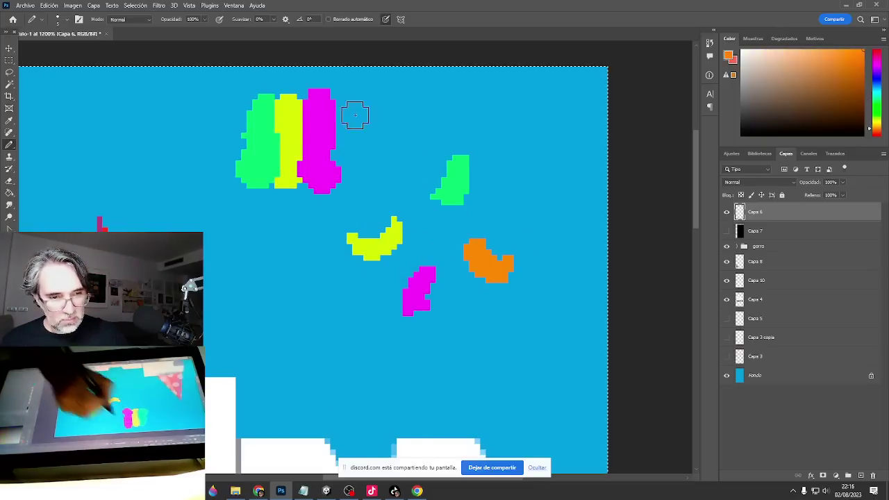
pyautogui.moveTo(347, 97)
pyautogui.mouseDown()
pyautogui.moveTo(349, 176)
pyautogui.moveTo(332, 192)
pyautogui.mouseUp()
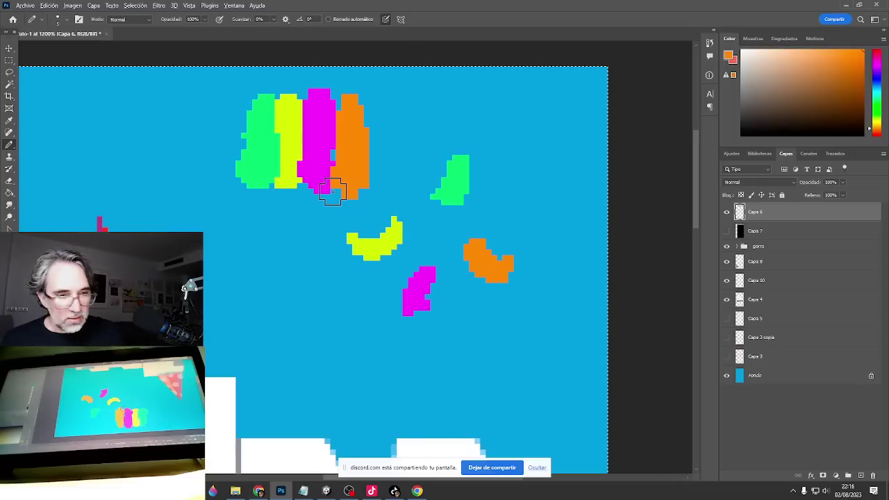
pyautogui.keyDown('alt'); pyautogui.click(239, 309); pyautogui.keyUp('alt')
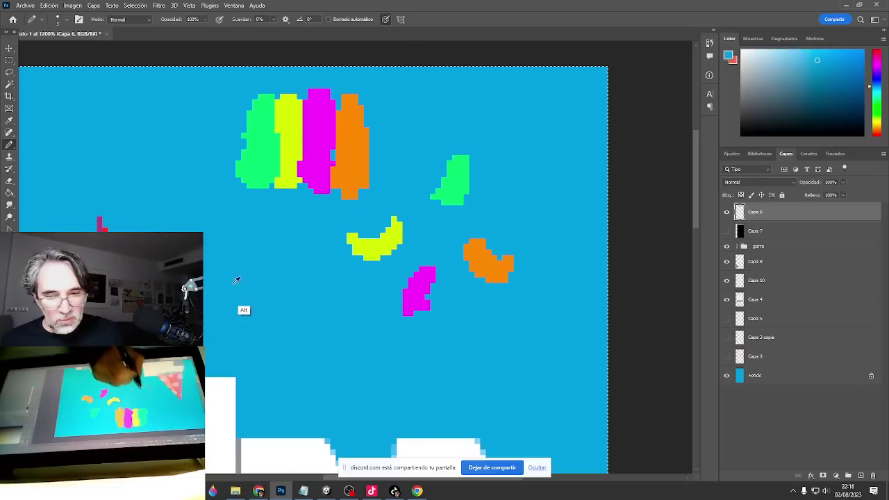
# Paint a sky-blue band across the lower part of the colour bands on a new layer set to Multiply and clipped to Capa 6.
pyautogui.click(861, 475)
pyautogui.moveTo(245, 167)
pyautogui.mouseDown()
pyautogui.moveTo(337, 170)
pyautogui.moveTo(246, 183)
pyautogui.moveTo(365, 175)
pyautogui.mouseUp()
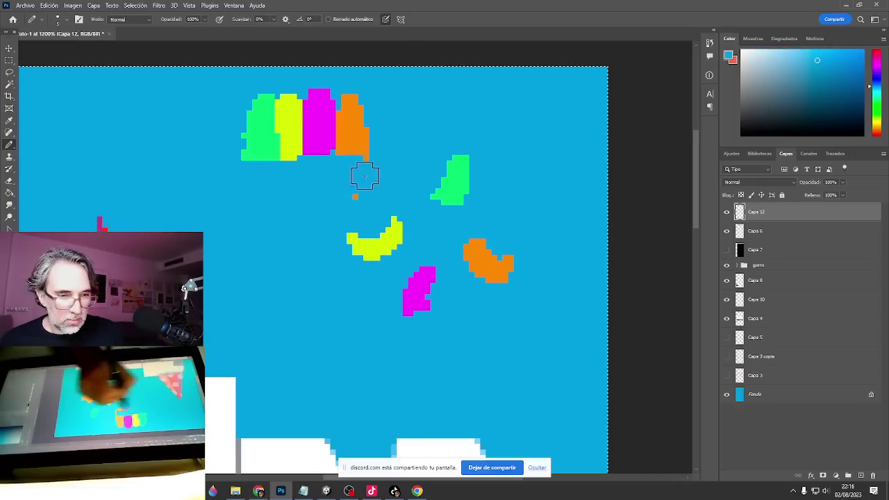
pyautogui.click(792, 184)
pyautogui.click(761, 225)
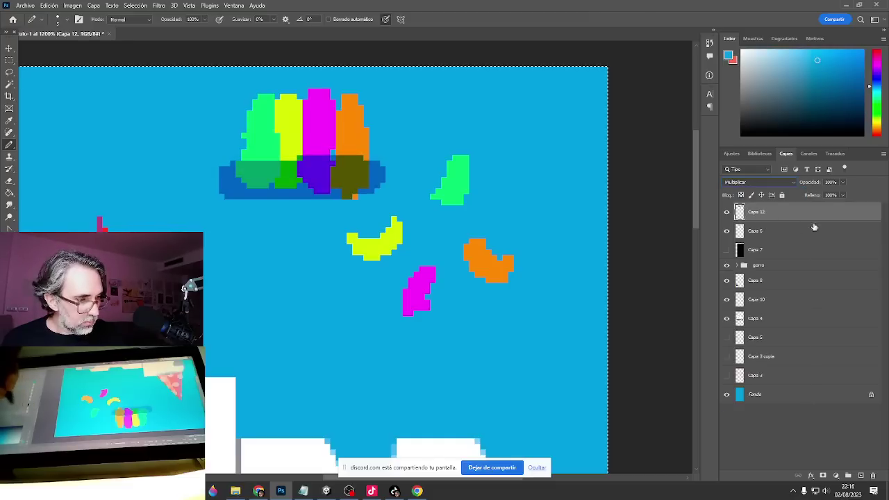
pyautogui.keyDown('alt'); pyautogui.click(763, 221); pyautogui.keyUp('alt')
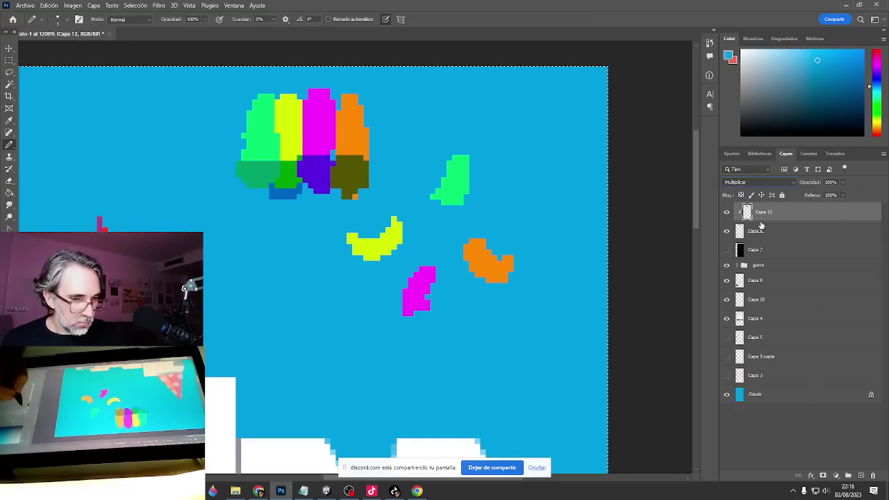
# Paint a white band across the tops of the colour bands on another new clipped layer, blended with Overlay (Superponer).
pyautogui.keyDown('alt'); pyautogui.click(199, 430); pyautogui.keyUp('alt')
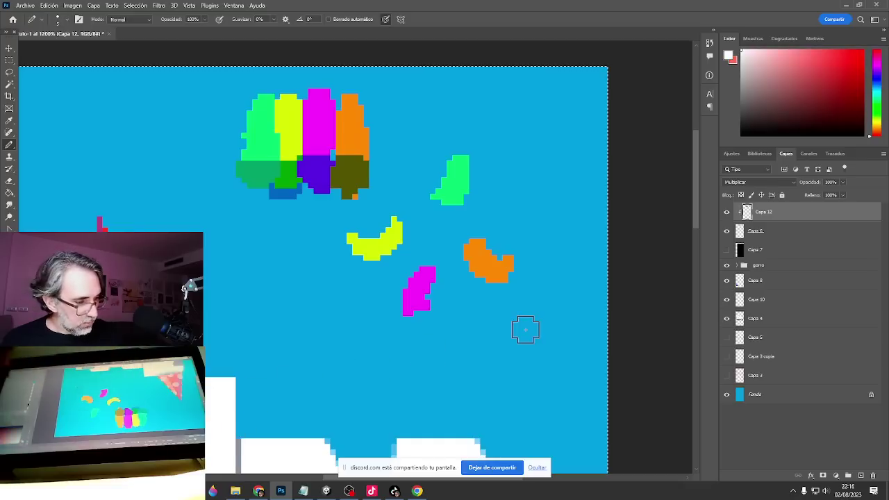
pyautogui.click(866, 478)
pyautogui.moveTo(281, 107)
pyautogui.mouseDown()
pyautogui.moveTo(254, 97)
pyautogui.moveTo(362, 103)
pyautogui.mouseUp()
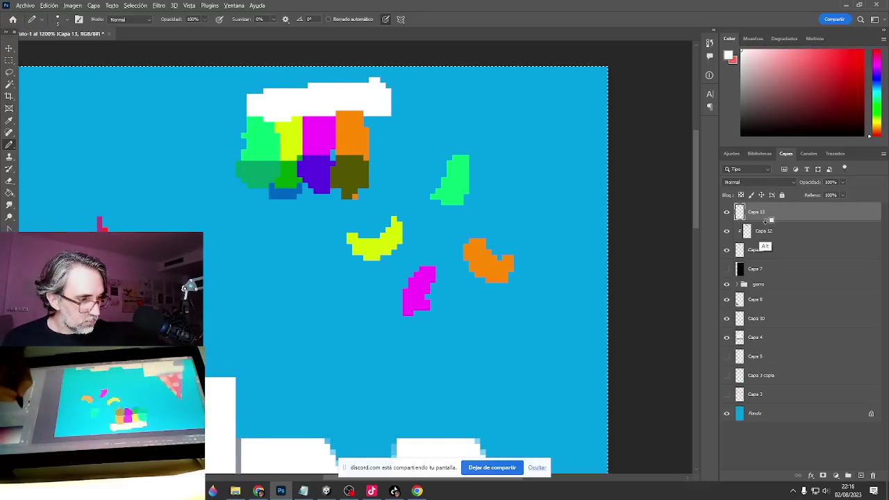
pyautogui.keyDown('alt'); pyautogui.click(760, 221); pyautogui.keyUp('alt')
pyautogui.click(766, 184)
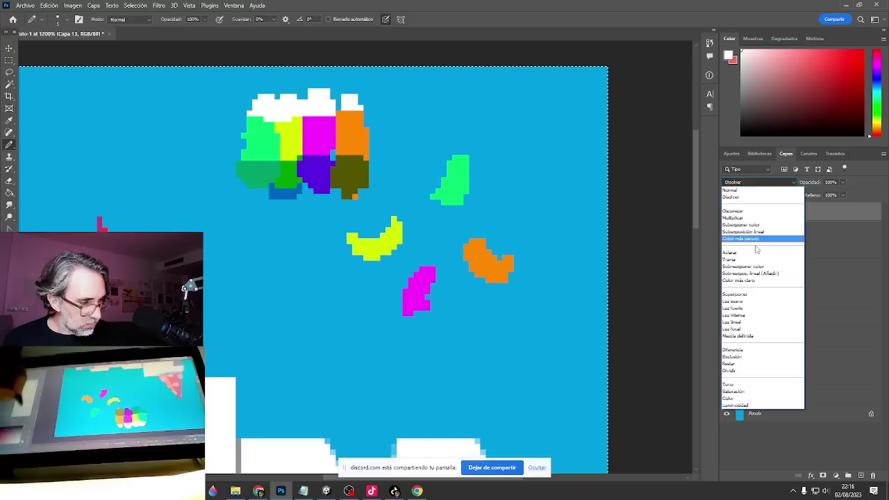
pyautogui.click(753, 298)
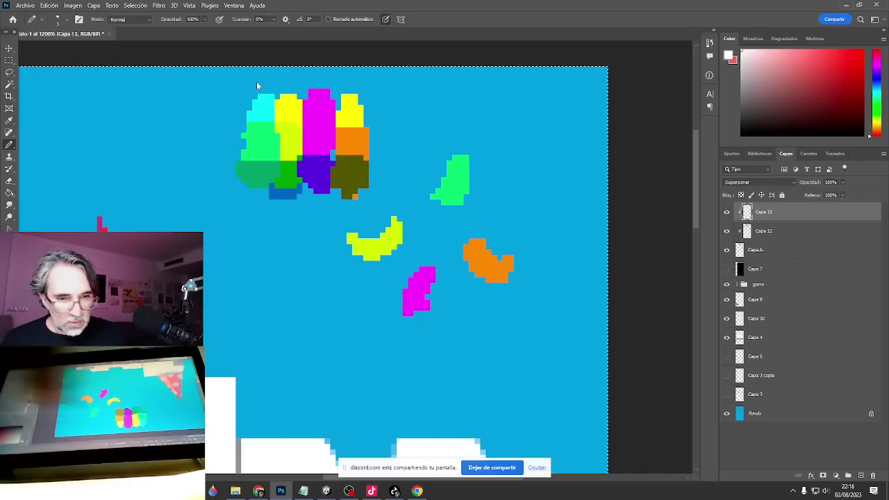
# Select the magenta areas on Capa 6 by colour and lower their saturation to -41 with Hue/Saturation.
pyautogui.click(9, 84)
pyautogui.click(785, 249)
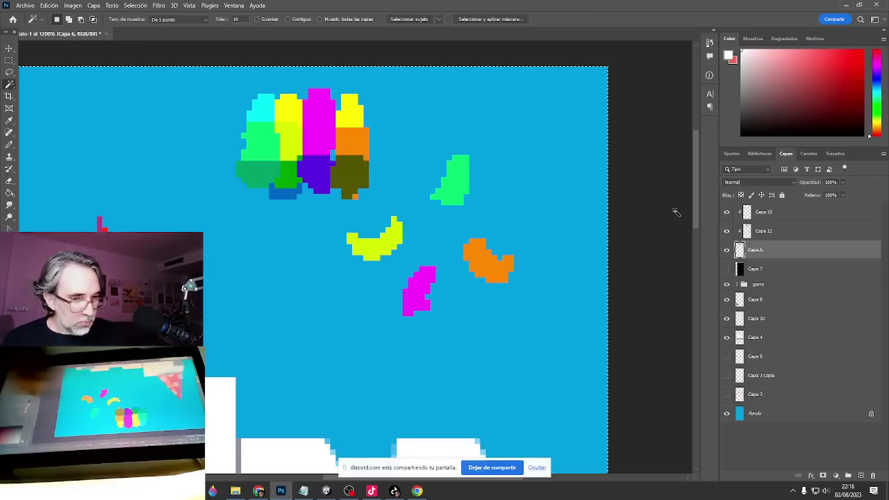
pyautogui.click(320, 137)
pyautogui.click(352, 144)
pyautogui.hotkey('ctrl', 'd')
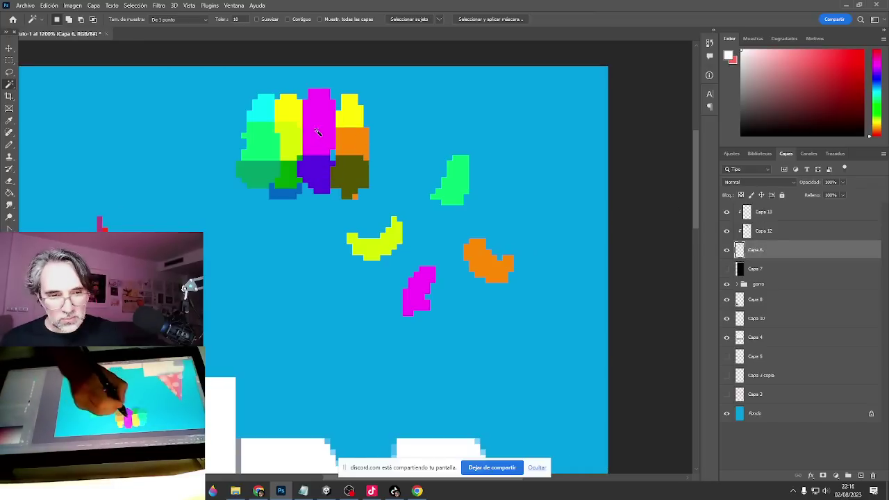
pyautogui.click(317, 132)
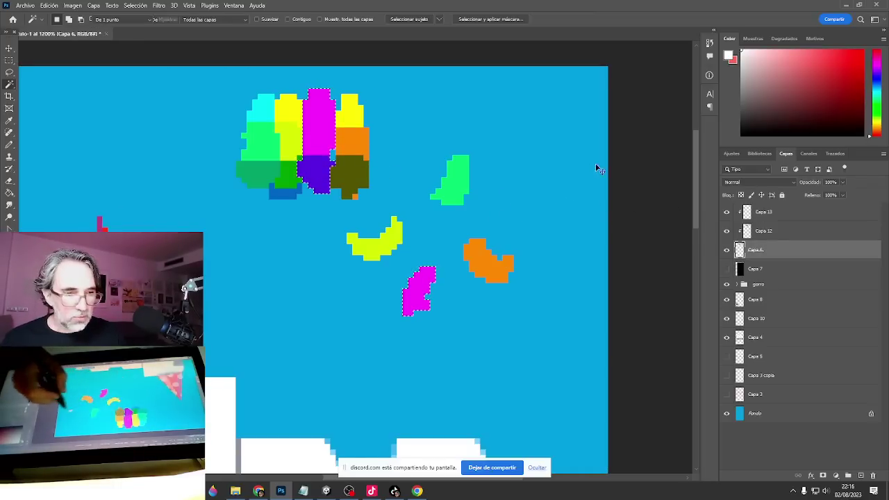
pyautogui.hotkey('ctrl', 'u')
pyautogui.moveTo(708, 116); pyautogui.dragTo(692, 142)
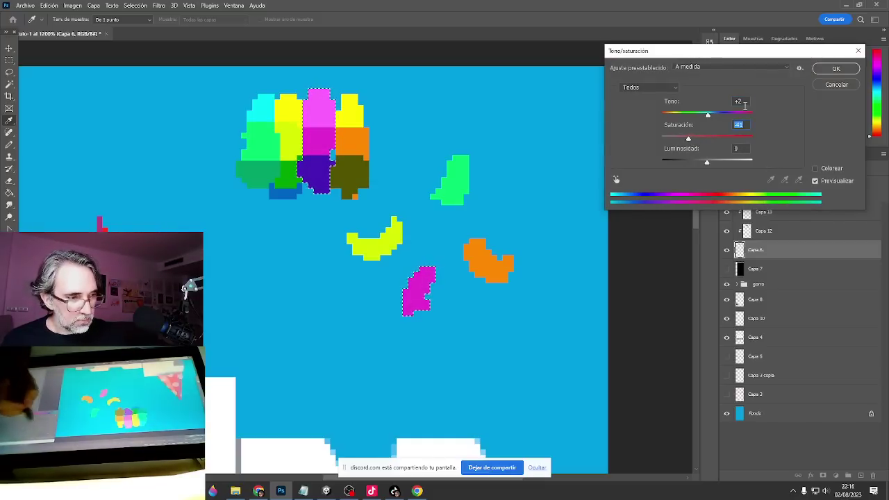
pyautogui.click(835, 68)
# Select the orange areas on Capa 6 by colour, lower their saturation to -34 with Hue/Saturation, and clear the selection.
pyautogui.press('w')
pyautogui.click(353, 120)
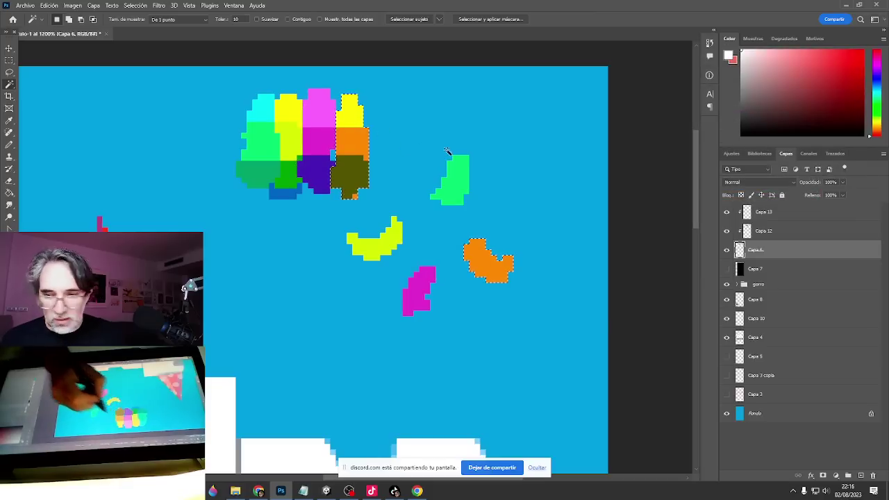
pyautogui.hotkey('ctrl', 'u')
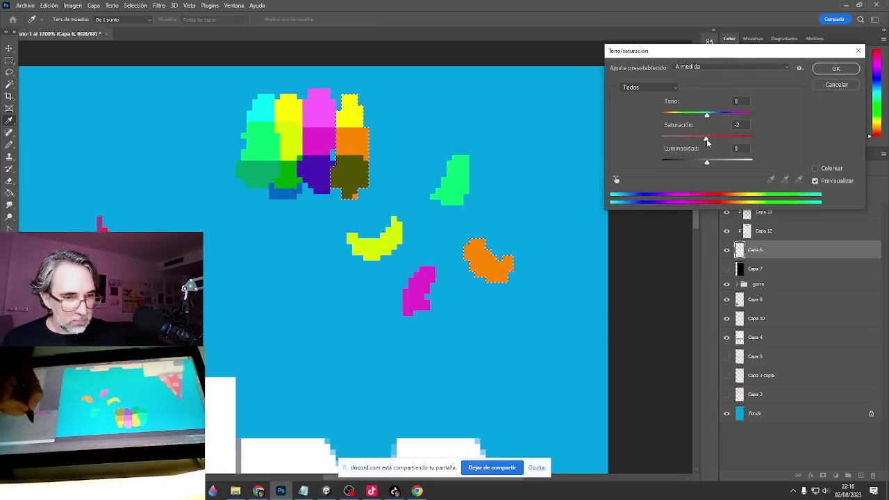
pyautogui.moveTo(697, 143); pyautogui.dragTo(692, 143)
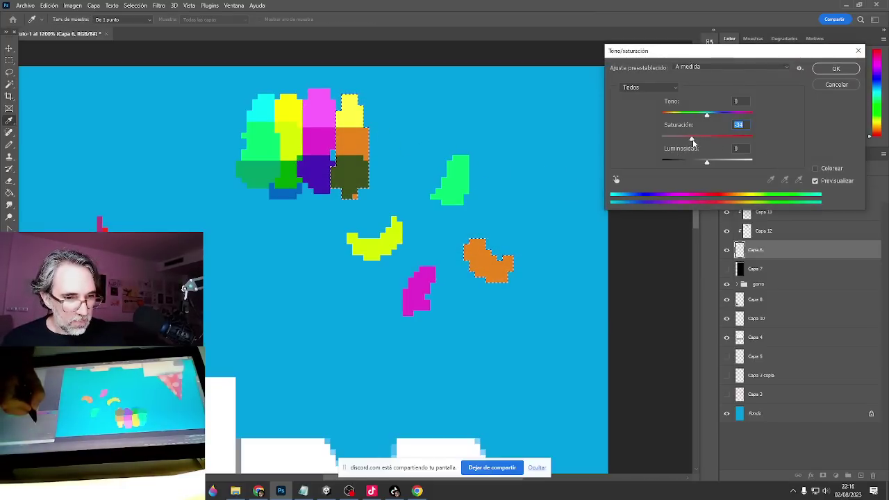
pyautogui.click(836, 68)
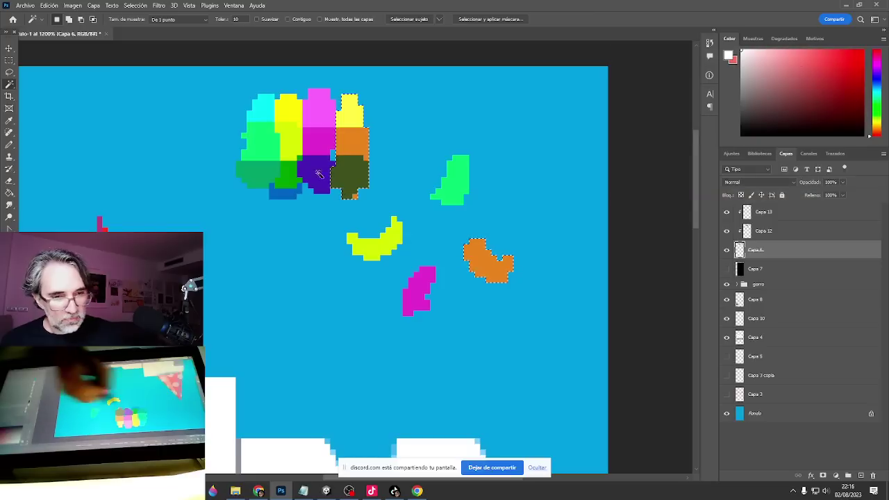
pyautogui.hotkey('ctrl', 'd')
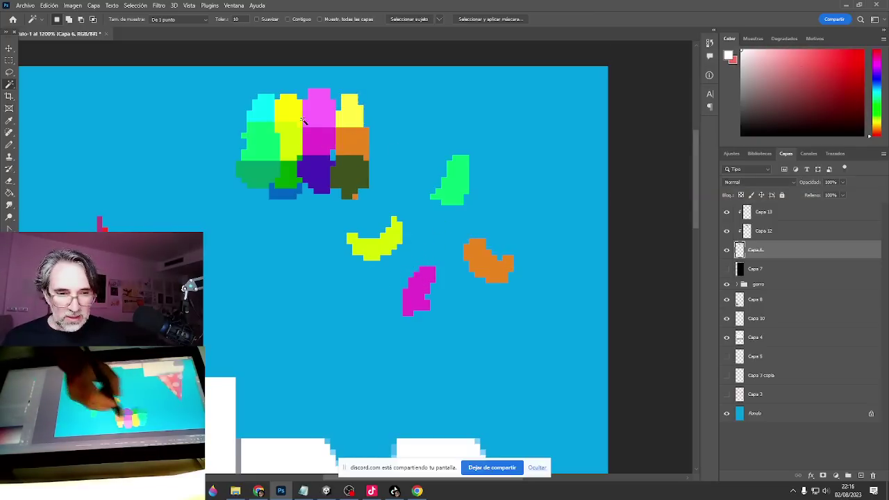
# Merge Capa 13, Capa 12 and Capa 6 into a single layer.
pyautogui.press('b')
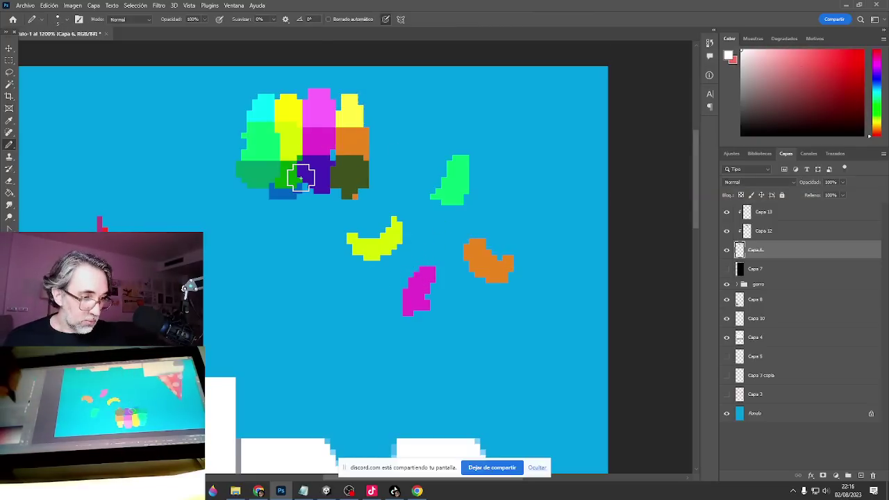
pyautogui.click(764, 211)
pyautogui.keyDown('shift'); pyautogui.click(764, 251); pyautogui.keyUp('shift')
pyautogui.hotkey('ctrl', 'e')
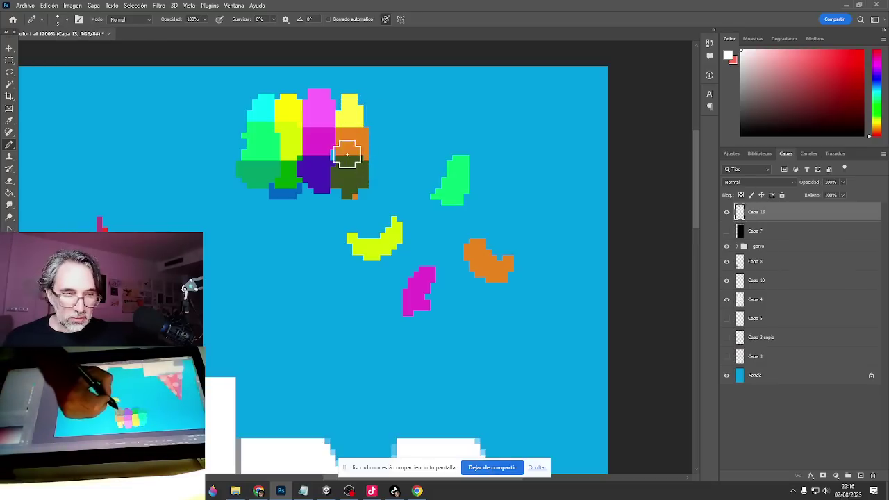
# Tidy the uneven borders between the colour swatches with a one-pixel pencil, sampling each neighbouring colour.
pyautogui.moveTo(353, 164); pyautogui.dragTo(318, 189)
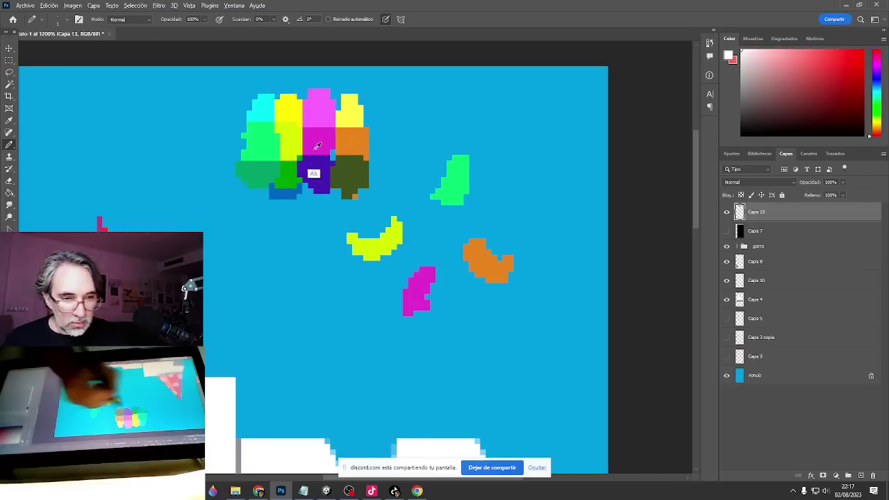
pyautogui.keyDown('alt'); pyautogui.click(314, 173); pyautogui.keyUp('alt')
pyautogui.keyDown('alt'); pyautogui.click(299, 157); pyautogui.keyUp('alt')
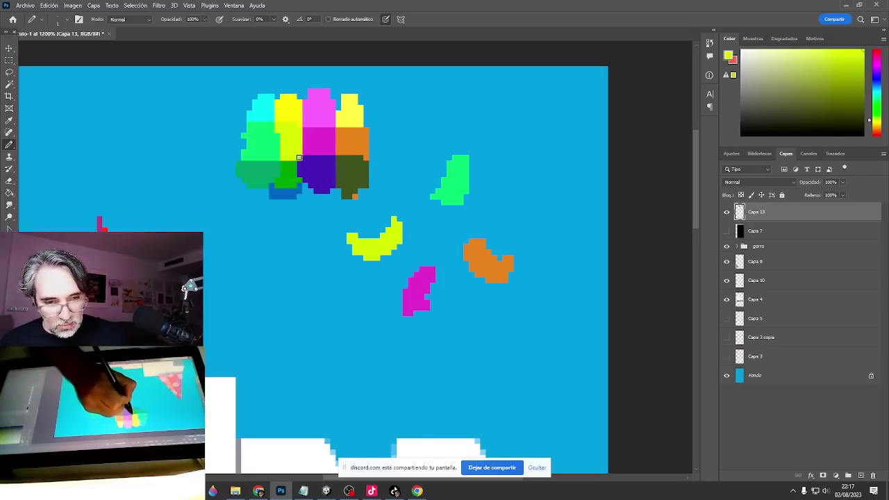
pyautogui.keyDown('alt'); pyautogui.click(292, 116); pyautogui.keyUp('alt')
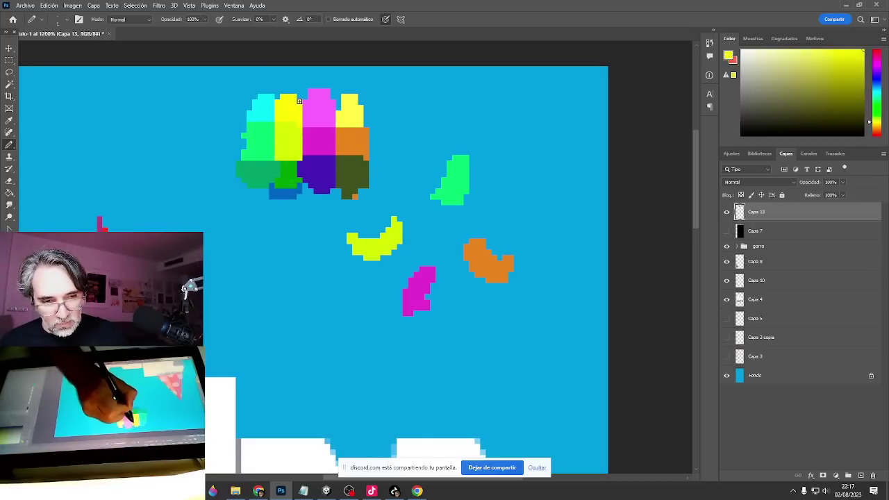
pyautogui.keyDown('alt'); pyautogui.click(260, 100); pyautogui.keyUp('alt')
pyautogui.keyDown('alt'); pyautogui.click(250, 142); pyautogui.keyUp('alt')
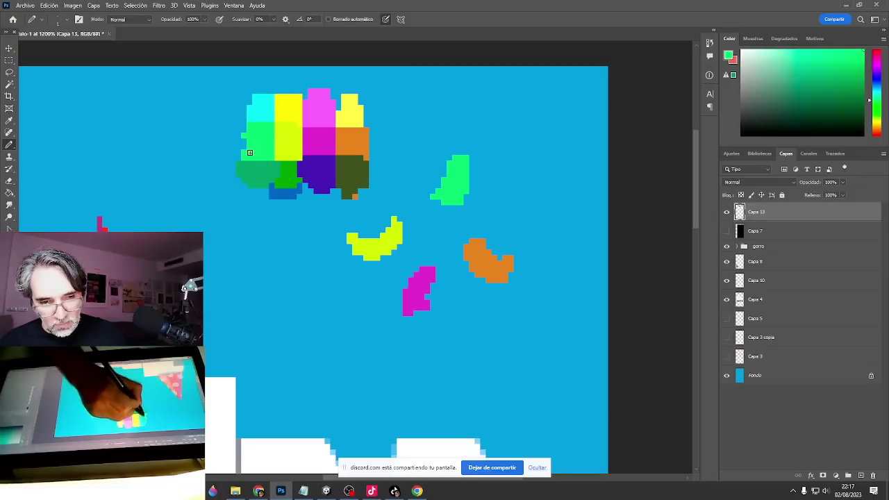
# Select the bright yellow swatch above the yellow-green one and raise its lightness to about +44 with Hue/Saturation.
pyautogui.hscroll(2, 394, 234)
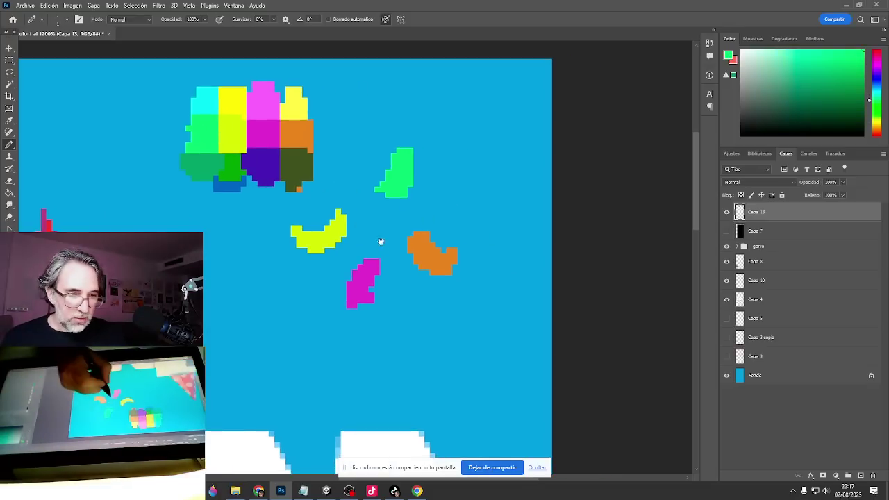
pyautogui.keyDown('ctrl'); pyautogui.click(383, 264); pyautogui.keyUp('ctrl')
pyautogui.moveTo(393, 246); pyautogui.dragTo(405, 305)
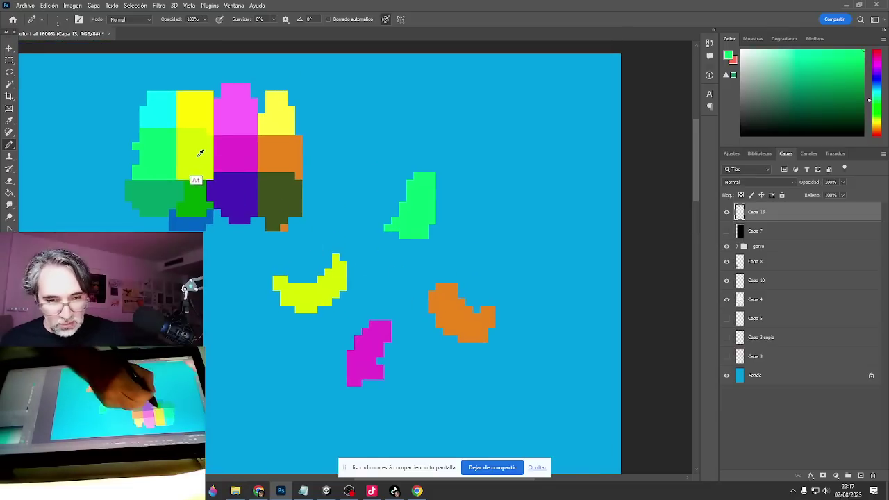
pyautogui.click(9, 83)
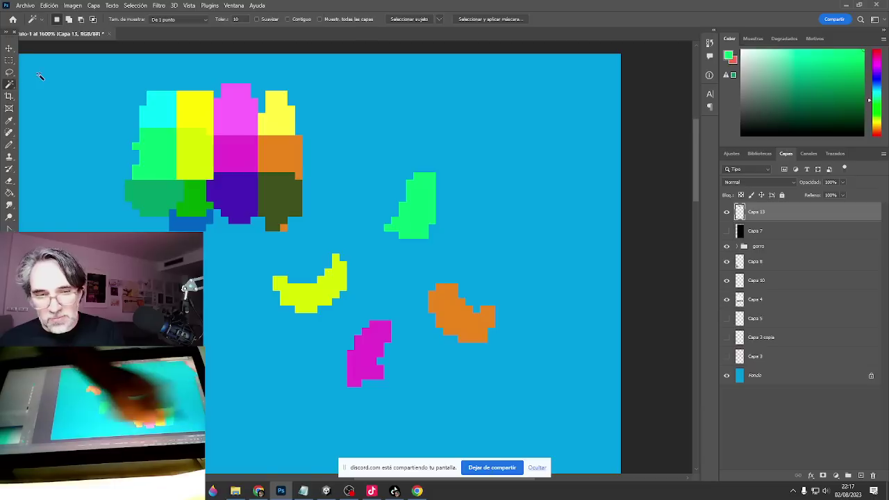
pyautogui.click(211, 113)
pyautogui.hotkey('ctrl', 'u')
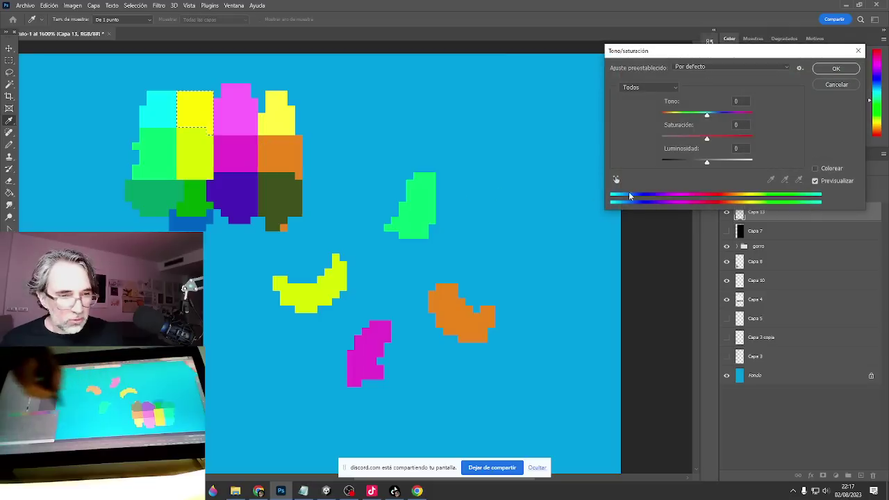
pyautogui.click(708, 162)
pyautogui.moveTo(713, 167); pyautogui.dragTo(731, 165)
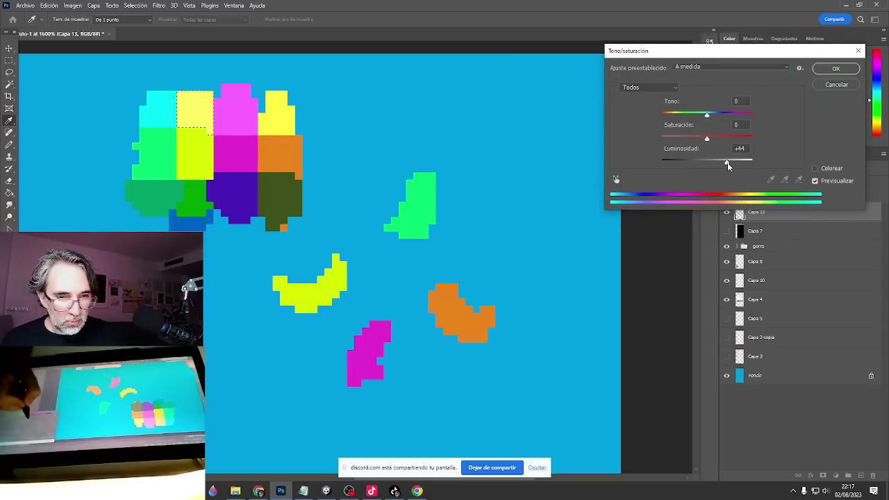
pyautogui.click(837, 69)
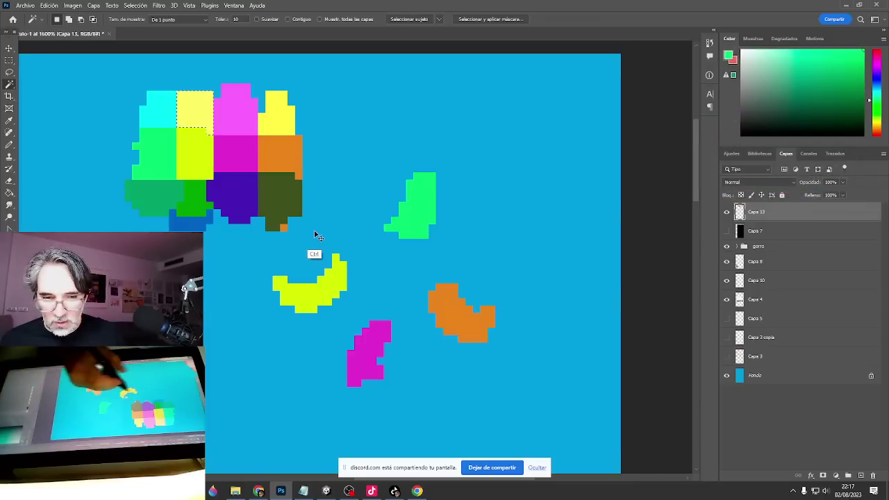
# Shade the yellow-green confetti's underside and the bright green piece's lower and right edges using their matching darker green swatches.
pyautogui.press('b')
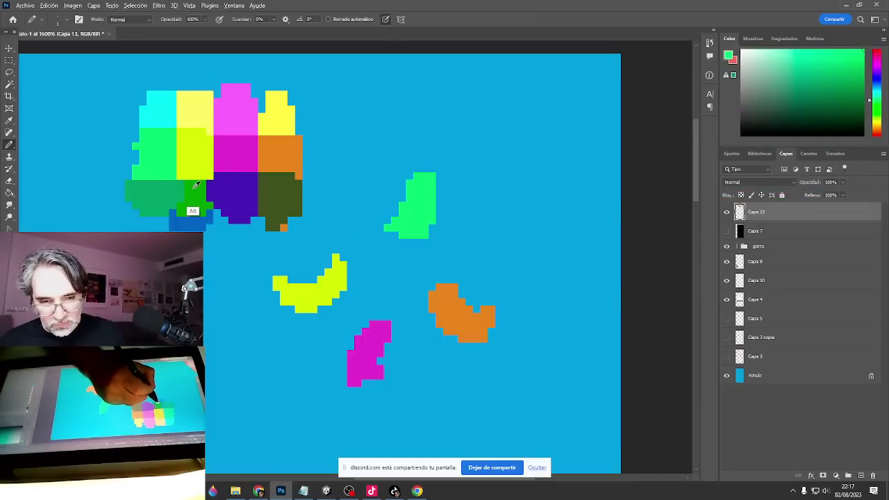
pyautogui.keyDown('alt'); pyautogui.click(198, 183); pyautogui.keyUp('alt')
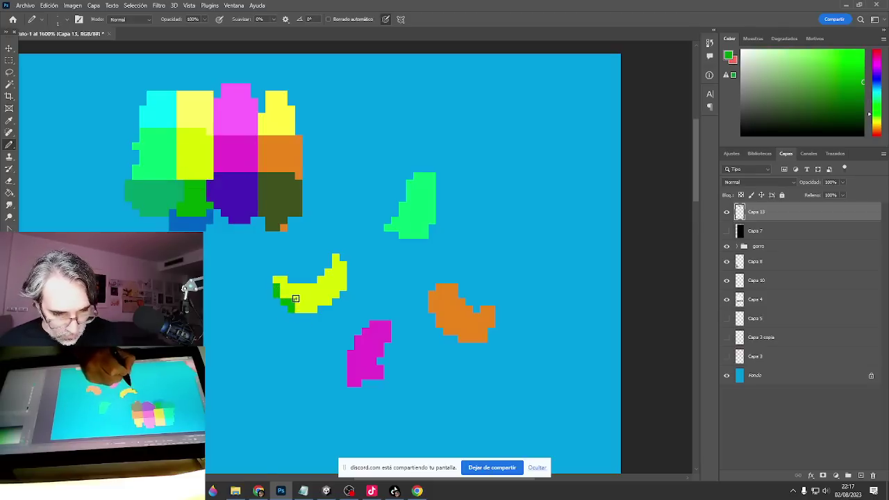
pyautogui.keyDown('alt'); pyautogui.click(296, 299); pyautogui.keyUp('alt')
pyautogui.click(292, 301)
pyautogui.keyDown('alt'); pyautogui.click(291, 308); pyautogui.keyUp('alt')
pyautogui.click(293, 317)
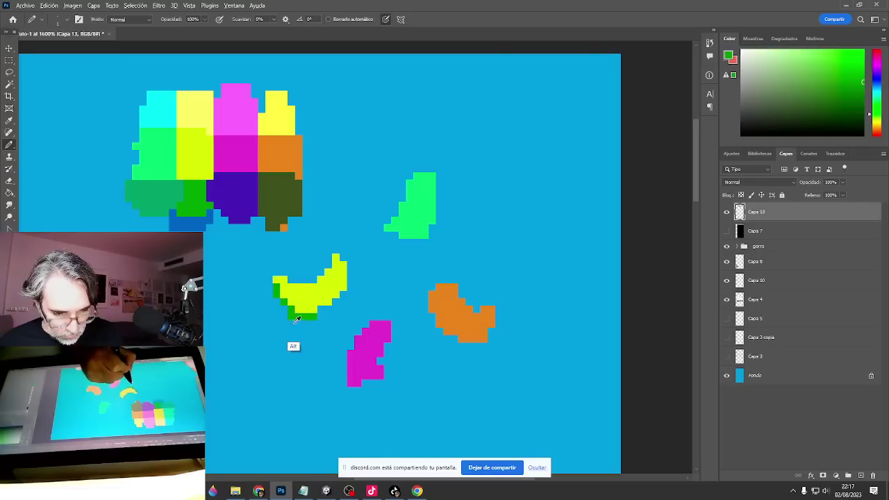
pyautogui.keyDown('alt'); pyautogui.click(293, 323); pyautogui.keyUp('alt')
pyautogui.click(292, 317)
pyautogui.keyDown('alt'); pyautogui.click(309, 316); pyautogui.keyUp('alt')
pyautogui.moveTo(324, 309); pyautogui.dragTo(341, 296)
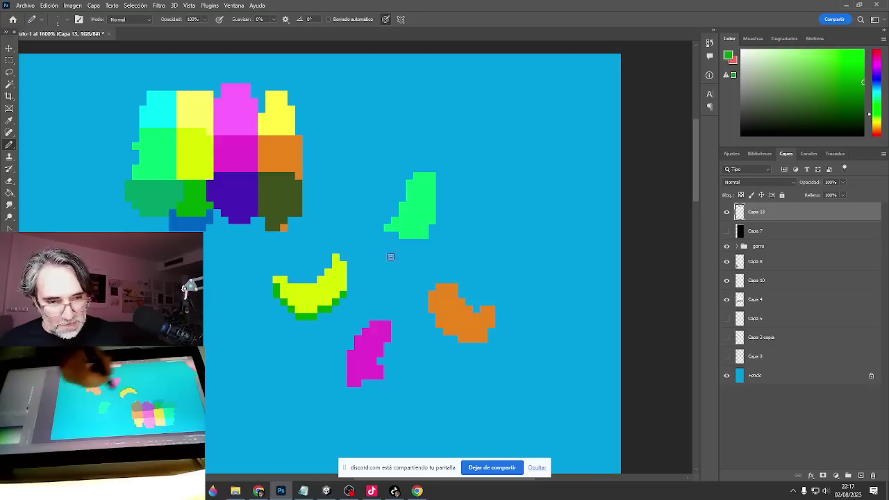
pyautogui.keyDown('alt'); pyautogui.click(167, 194); pyautogui.keyUp('alt')
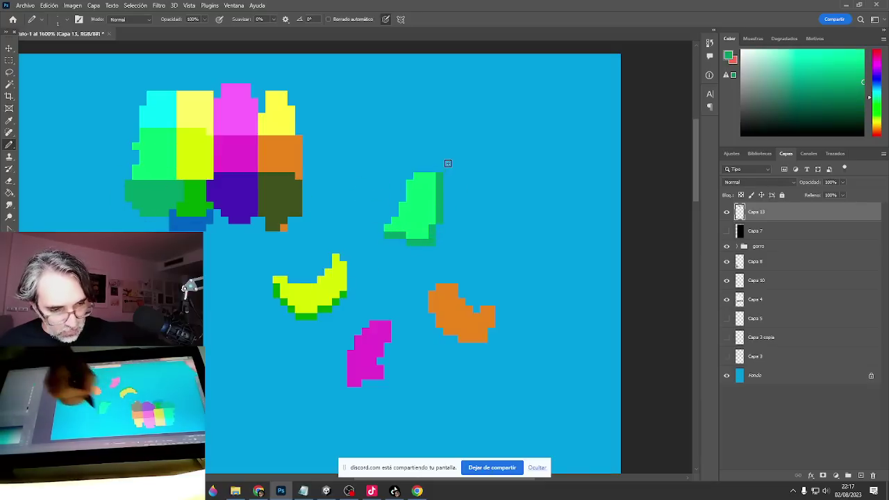
# Shade the magenta confetti's underside and right edge with the dark purple swatch, sampling magenta to refine its outline.
pyautogui.keyDown('alt'); pyautogui.click(248, 209); pyautogui.keyUp('alt')
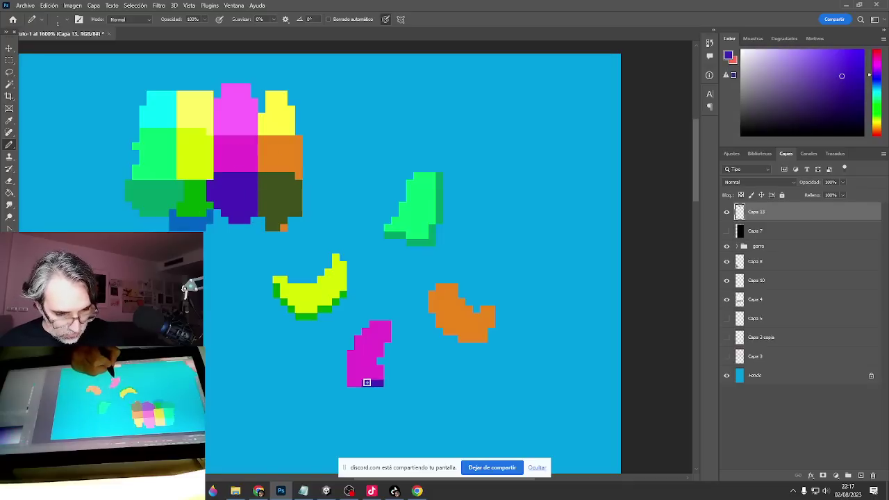
pyautogui.moveTo(353, 389); pyautogui.dragTo(351, 390)
pyautogui.keyDown('alt'); pyautogui.click(365, 373); pyautogui.keyUp('alt')
pyautogui.click(364, 383)
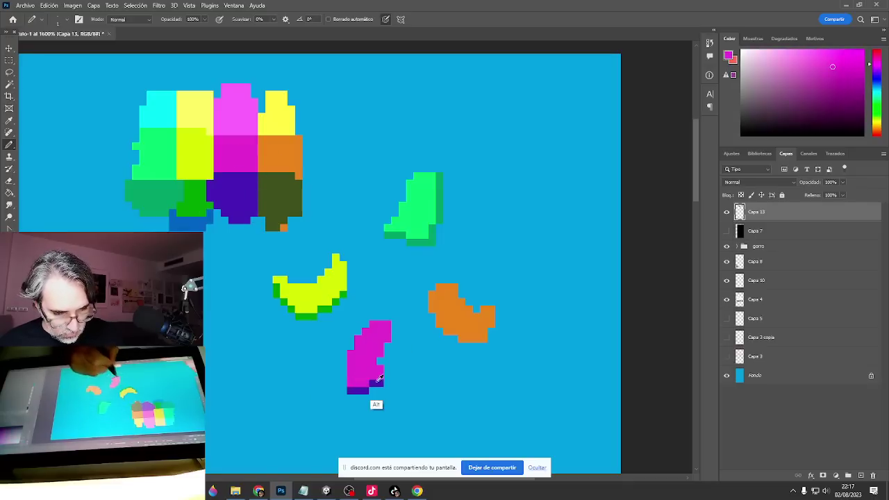
pyautogui.keyDown('alt'); pyautogui.click(377, 382); pyautogui.keyUp('alt')
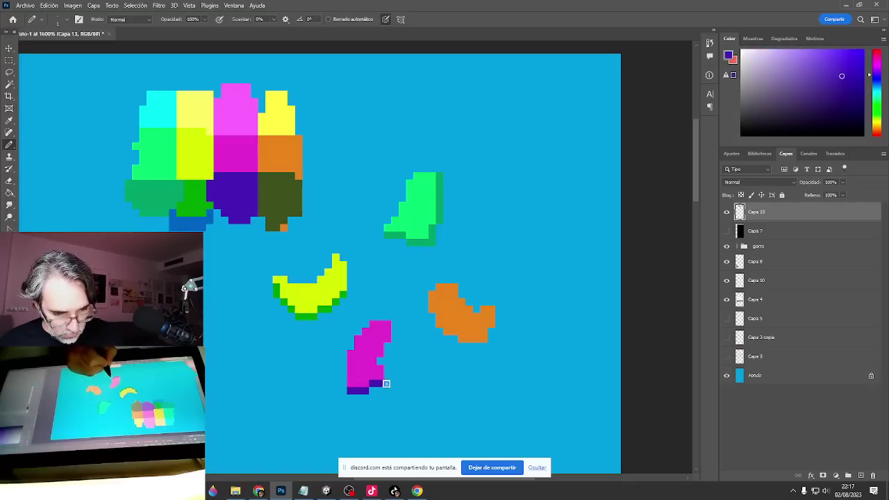
pyautogui.keyDown('alt'); pyautogui.click(391, 334); pyautogui.keyUp('alt')
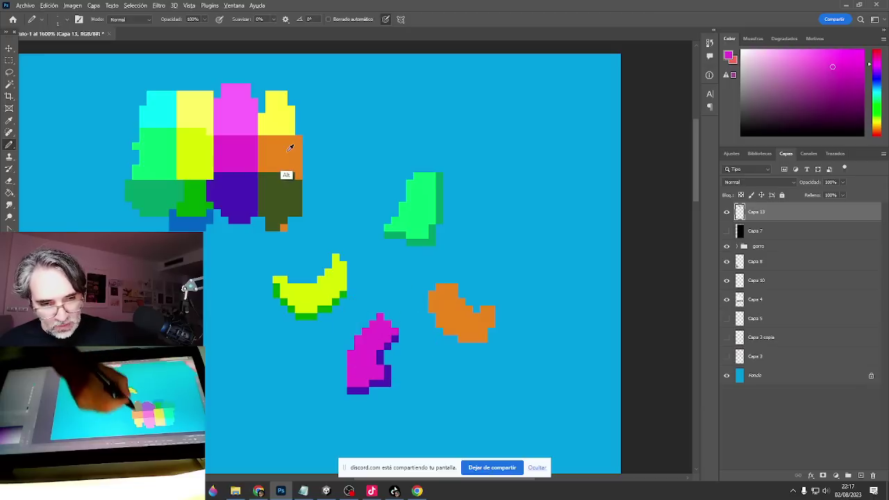
# Shade the orange confetti's left, lower and right edges with the dark olive swatch.
pyautogui.keyDown('alt'); pyautogui.click(284, 184); pyautogui.keyUp('alt')
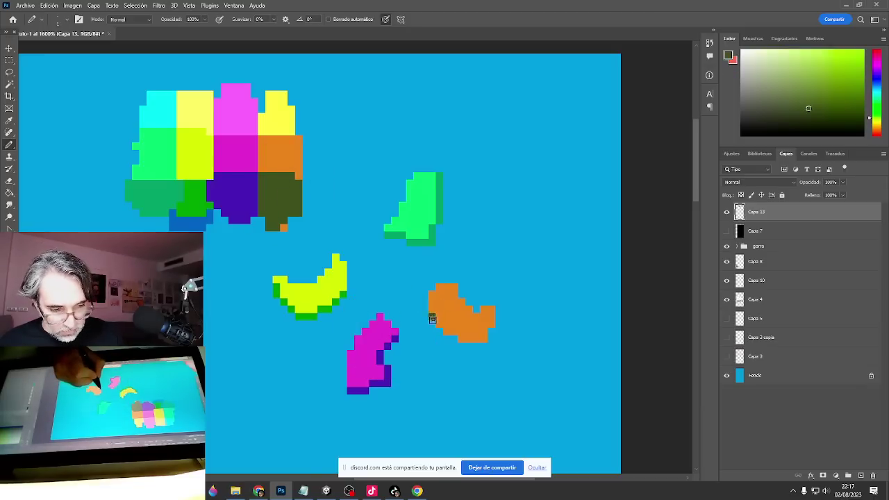
pyautogui.click(440, 333)
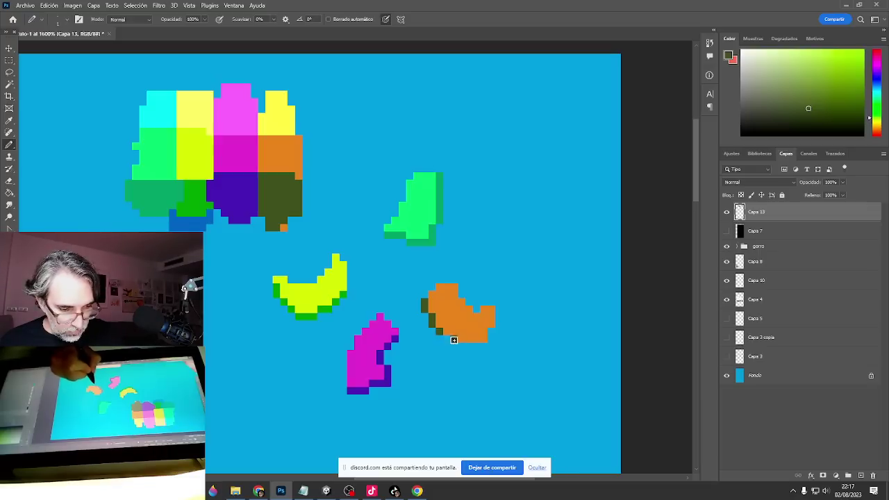
pyautogui.moveTo(461, 345); pyautogui.dragTo(490, 341)
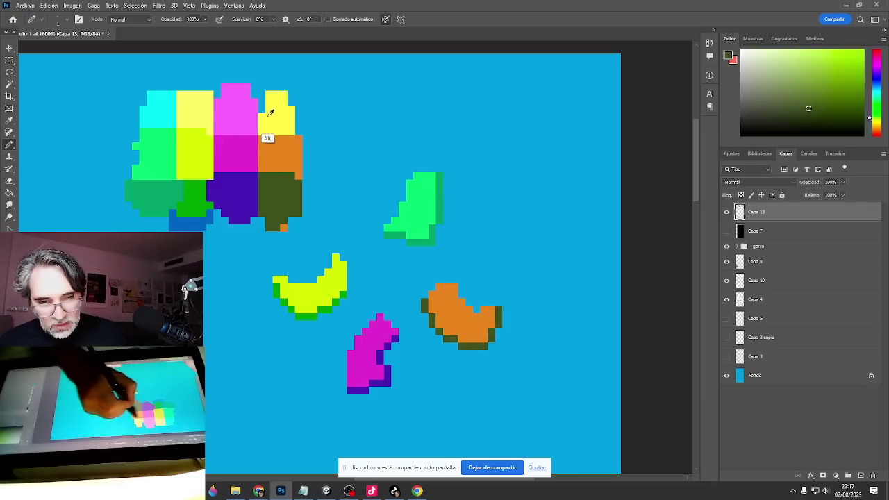
# Add bright yellow highlights to the orange confetti and light pink ones along the magenta piece's upper-left edge.
pyautogui.keyDown('alt'); pyautogui.click(290, 129); pyautogui.keyUp('alt')
pyautogui.click(432, 294)
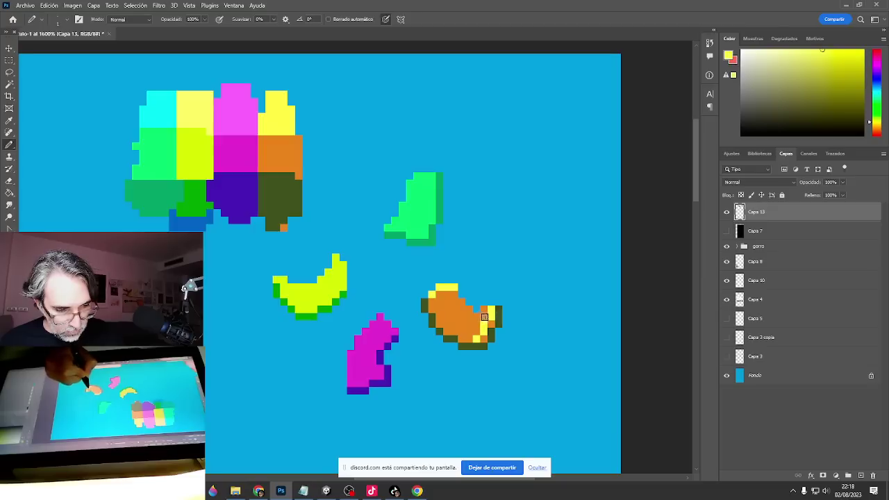
pyautogui.keyDown('alt'); pyautogui.click(241, 110); pyautogui.keyUp('alt')
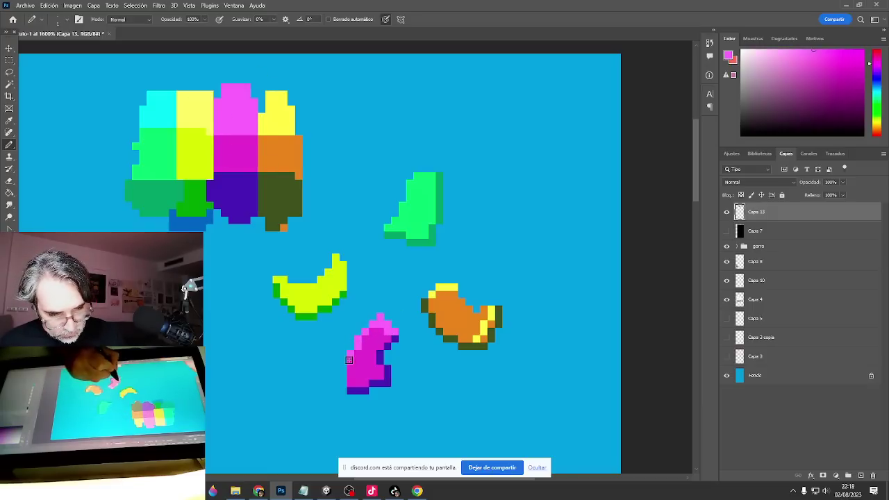
# Paint the green confetti's upper part cyan and the yellow-green piece's left and lower part pale yellow, sampling both swatches.
pyautogui.keyDown('alt'); pyautogui.click(171, 107); pyautogui.keyUp('alt')
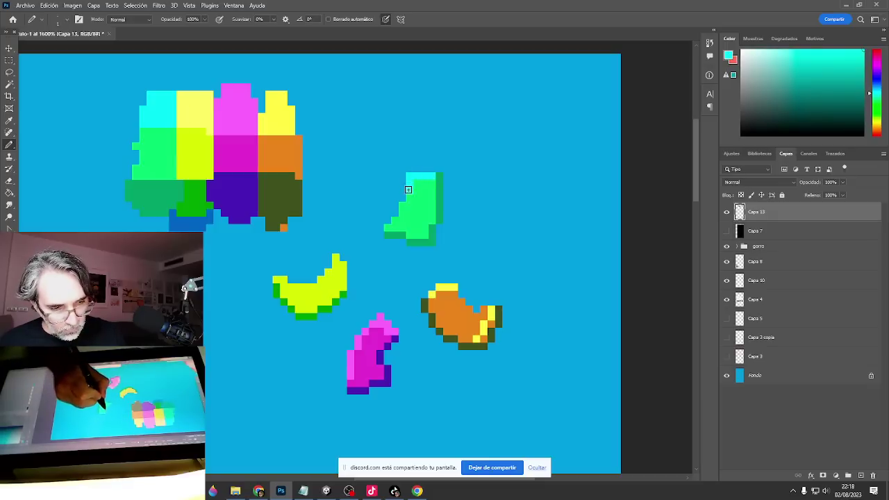
pyautogui.moveTo(407, 189); pyautogui.dragTo(416, 184)
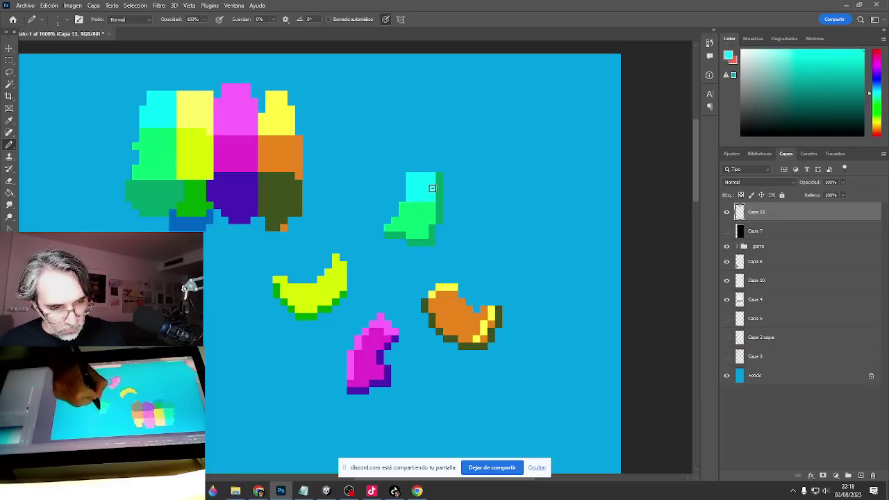
pyautogui.keyDown('alt'); pyautogui.click(201, 134); pyautogui.keyUp('alt')
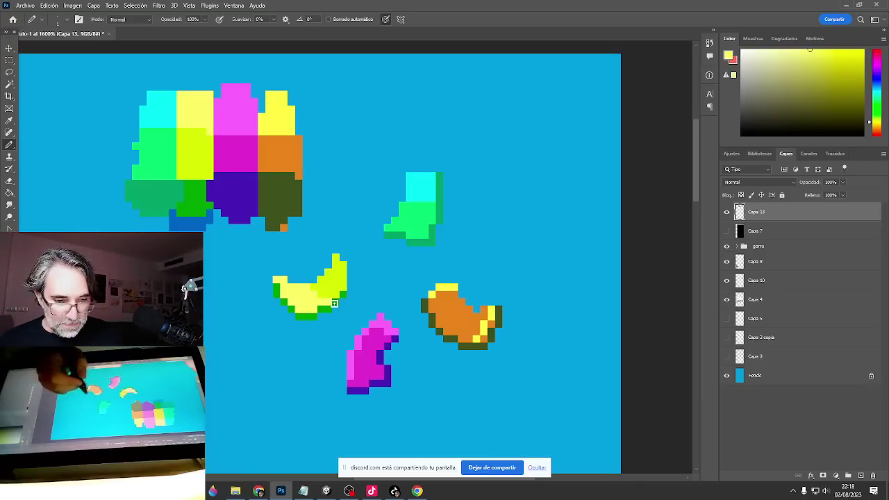
# Select the confetti colour swatches above the lettering with a rectangular marquee and delete them.
pyautogui.moveTo(435, 287); pyautogui.dragTo(429, 262)
pyautogui.press('m')
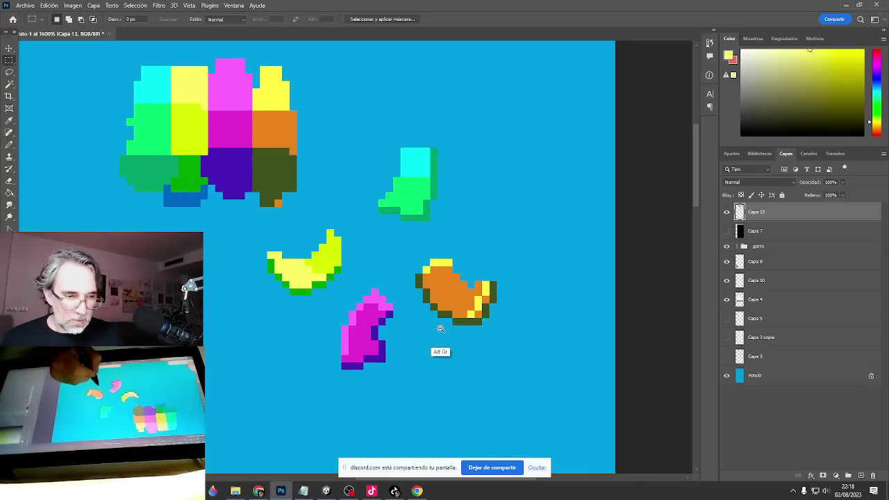
pyautogui.keyDown('alt'); pyautogui.click(441, 329); pyautogui.keyUp('alt')
pyautogui.keyDown('alt'); pyautogui.click(441, 334); pyautogui.keyUp('alt')
pyautogui.keyDown('alt'); pyautogui.click(440, 343); pyautogui.keyUp('alt')
pyautogui.keyDown('alt'); pyautogui.click(441, 350); pyautogui.keyUp('alt')
pyautogui.moveTo(449, 357); pyautogui.dragTo(476, 222)
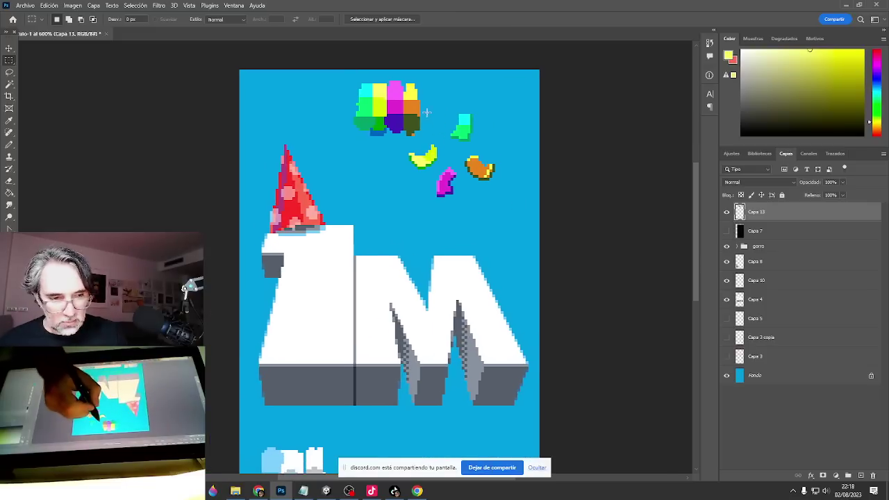
pyautogui.moveTo(428, 139); pyautogui.dragTo(342, 73)
pyautogui.press('Delete')
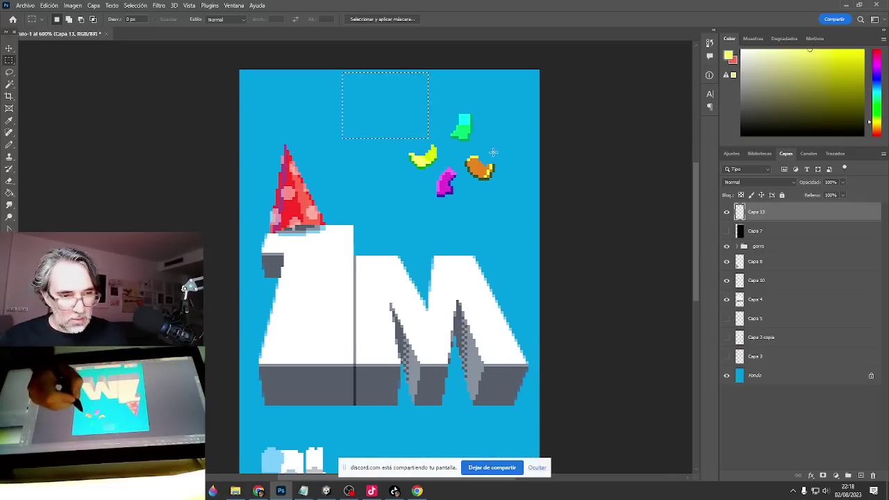
# Move the orange confetti to the canvas's right side, just above the M, and undo its extra copy below the lettering.
pyautogui.scroll(-1, 499, 202)
pyautogui.moveTo(507, 204); pyautogui.dragTo(507, 169)
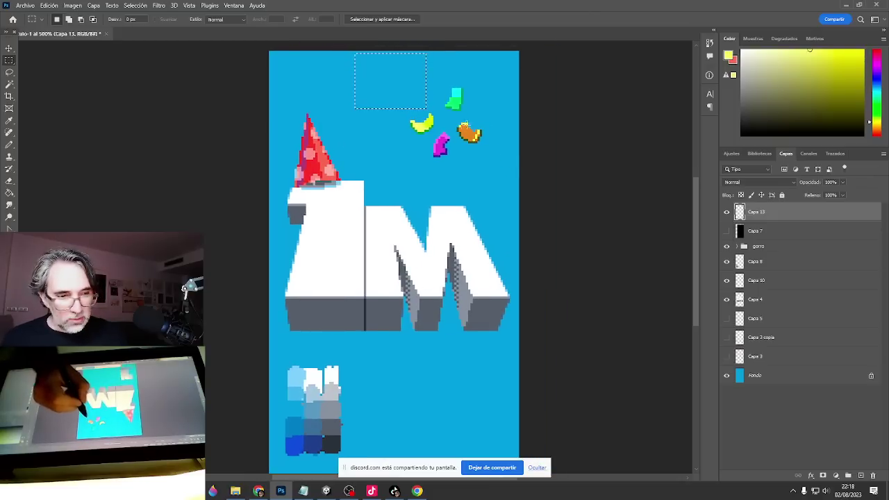
pyautogui.moveTo(450, 118)
pyautogui.mouseDown()
pyautogui.moveTo(499, 148)
pyautogui.moveTo(507, 194)
pyautogui.moveTo(354, 314)
pyautogui.moveTo(472, 411)
pyautogui.moveTo(461, 415)
pyautogui.moveTo(381, 370)
pyautogui.mouseUp()
pyautogui.press('b')
pyautogui.press('v')
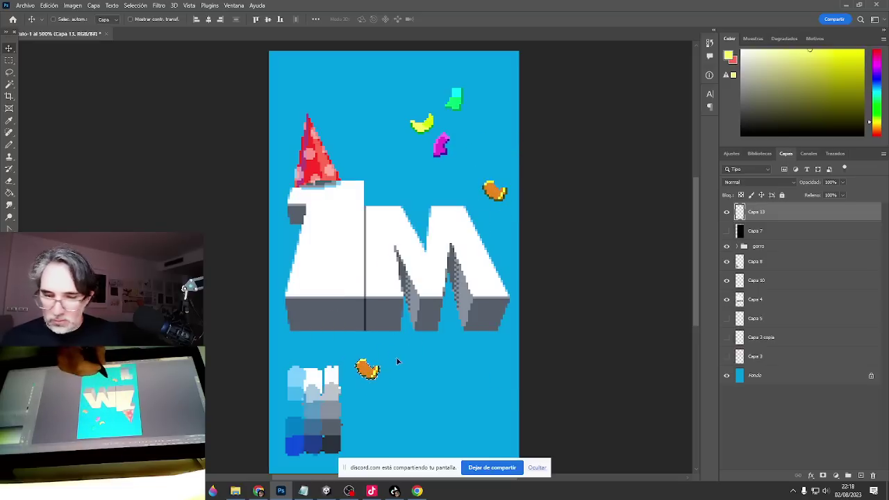
pyautogui.hotkey('ctrl', 'z')
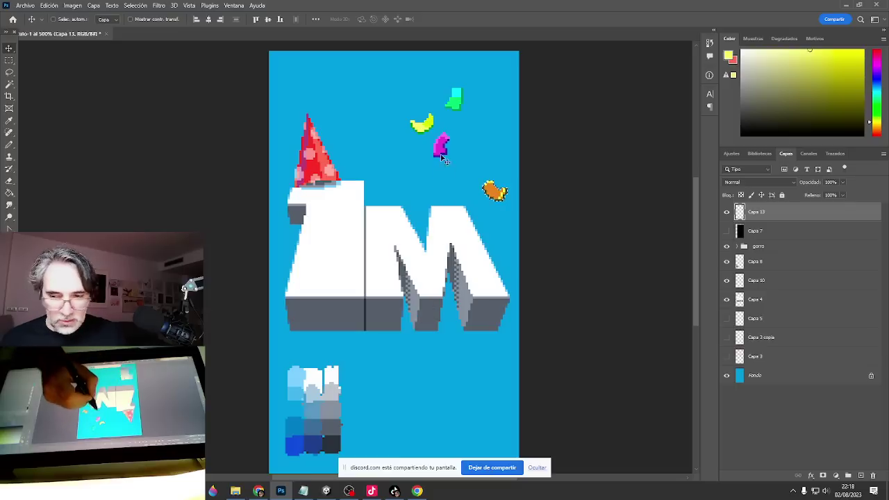
# Lasso the magenta confetti and move it onto the top of the M's right peak.
pyautogui.press('l')
pyautogui.moveTo(461, 143); pyautogui.dragTo(453, 156)
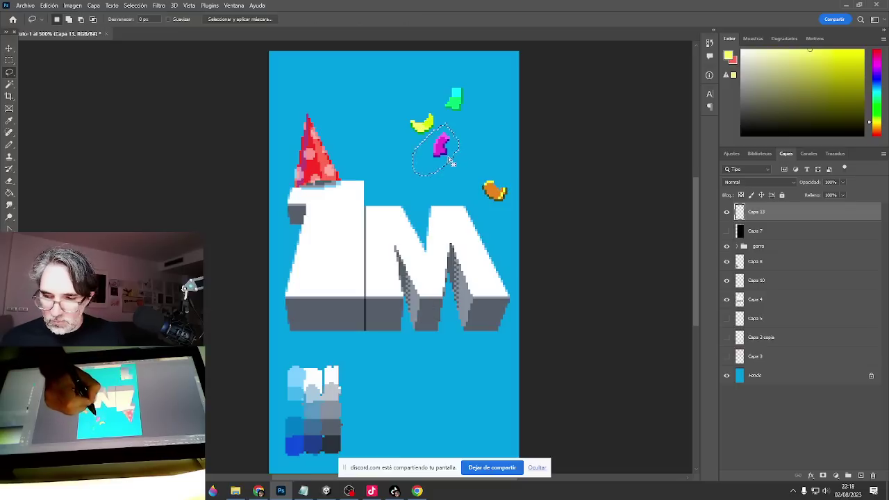
pyautogui.press('v')
pyautogui.moveTo(443, 152); pyautogui.dragTo(458, 207)
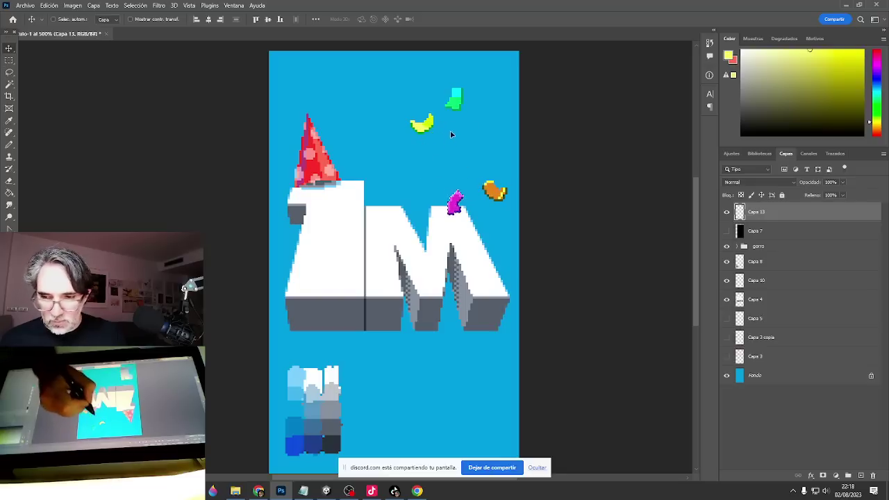
# Shift the green confetti slightly right near the canvas top and move the yellow-green piece below the M's right side.
pyautogui.press('l')
pyautogui.moveTo(477, 93); pyautogui.dragTo(470, 77)
pyautogui.press('g')
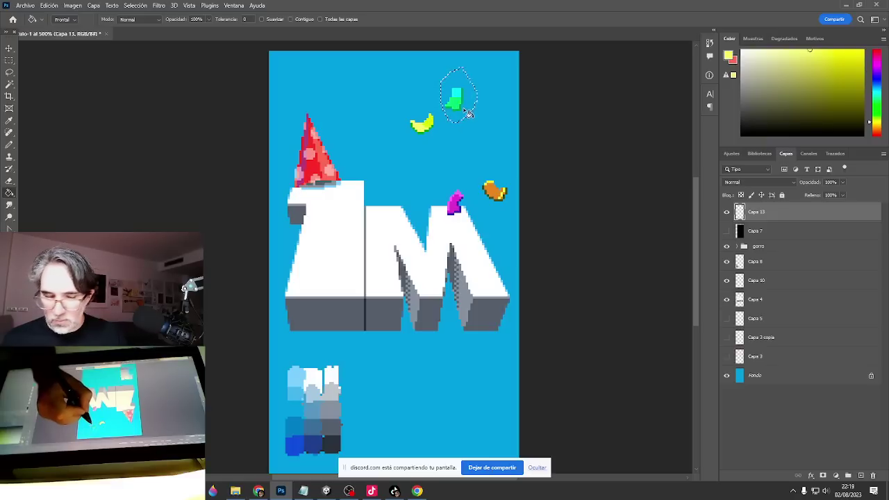
pyautogui.press('v')
pyautogui.moveTo(458, 99)
pyautogui.mouseDown()
pyautogui.moveTo(475, 119)
pyautogui.moveTo(472, 99)
pyautogui.moveTo(398, 150)
pyautogui.moveTo(434, 184)
pyautogui.moveTo(490, 360)
pyautogui.moveTo(394, 353)
pyautogui.mouseUp()
# Duplicate the four confetti pieces to the left and flip the copies horizontally.
pyautogui.press('m')
pyautogui.press('v')
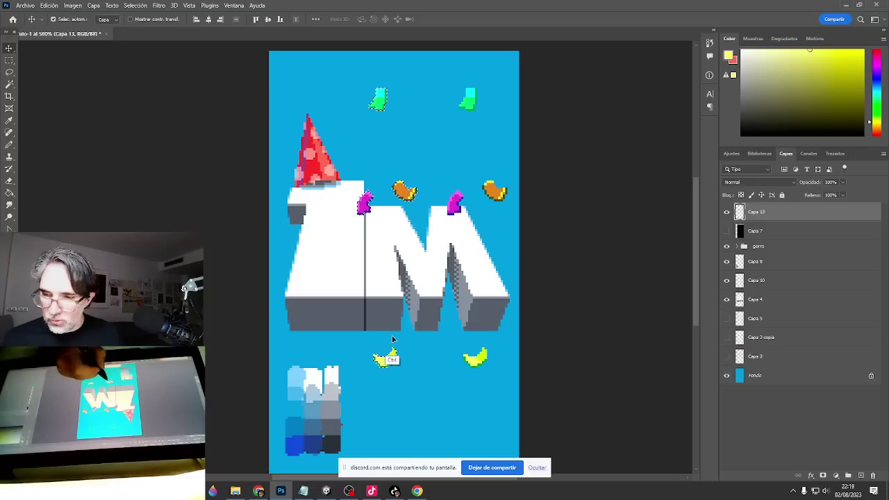
pyautogui.hotkey('ctrl', 't')
pyautogui.rightClick(394, 355)
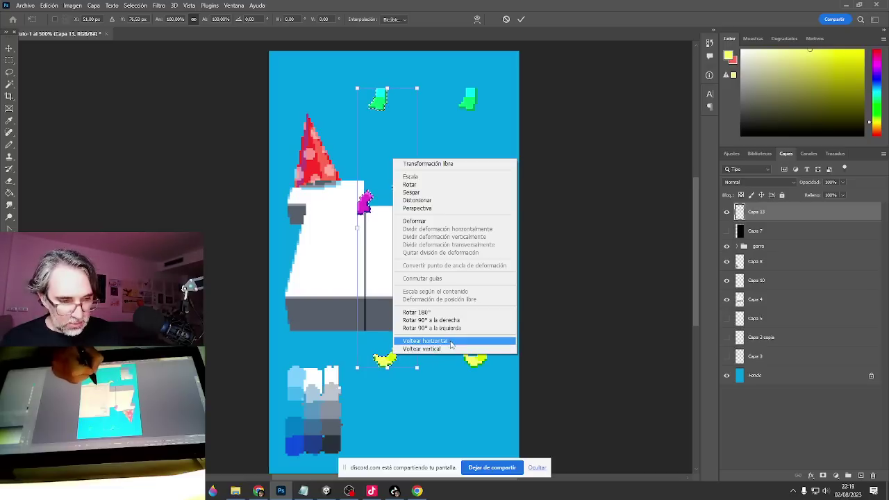
pyautogui.click(426, 341)
pyautogui.press('Return')
# Move the copied orange confetti up beside the hat's tip and the copied green piece below the 1, above the grey swatches.
pyautogui.press('m')
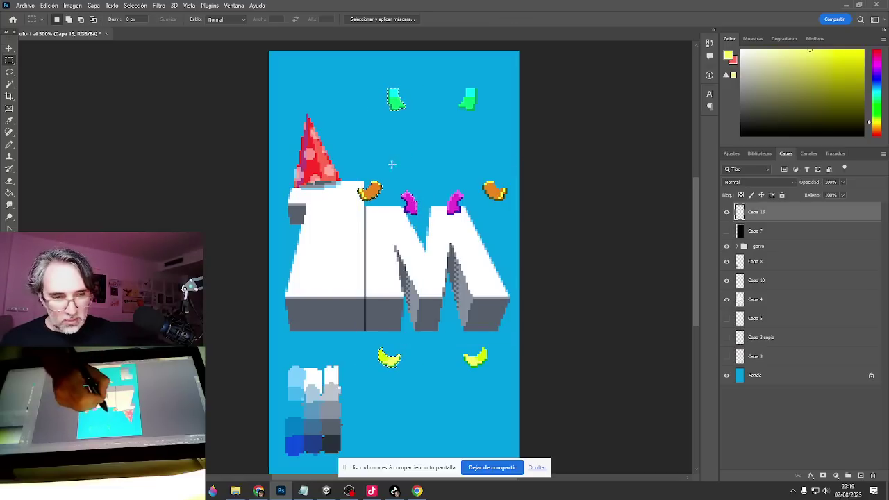
pyautogui.moveTo(392, 157); pyautogui.dragTo(360, 108)
pyautogui.press('v')
pyautogui.press('m')
pyautogui.moveTo(412, 70); pyautogui.dragTo(304, 353)
pyautogui.press('v')
# Move the copied magenta confetti below the M and the original yellow-green piece onto the 1's upper-right corner.
pyautogui.press('m')
pyautogui.moveTo(422, 170); pyautogui.dragTo(431, 417)
pyautogui.press('v')
pyautogui.press('m')
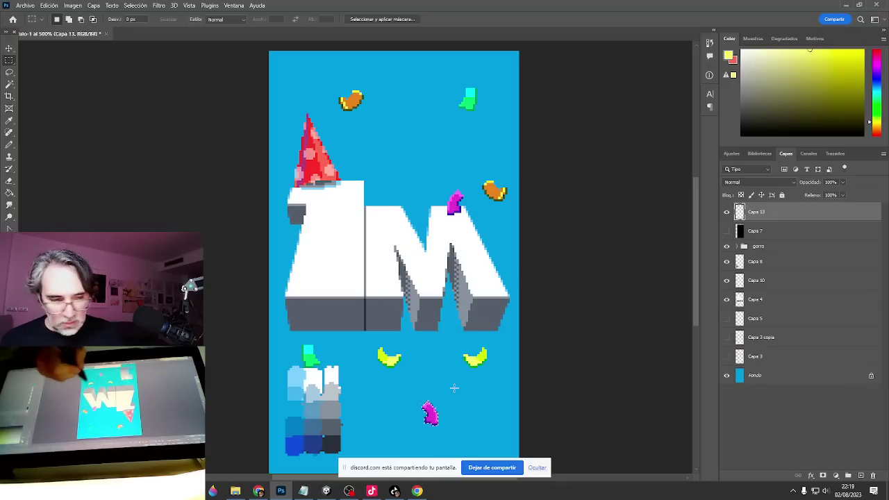
pyautogui.moveTo(459, 333)
pyautogui.mouseDown()
pyautogui.moveTo(498, 377)
pyautogui.moveTo(358, 153)
pyautogui.moveTo(382, 198)
pyautogui.moveTo(386, 193)
pyautogui.mouseUp()
pyautogui.press('v')
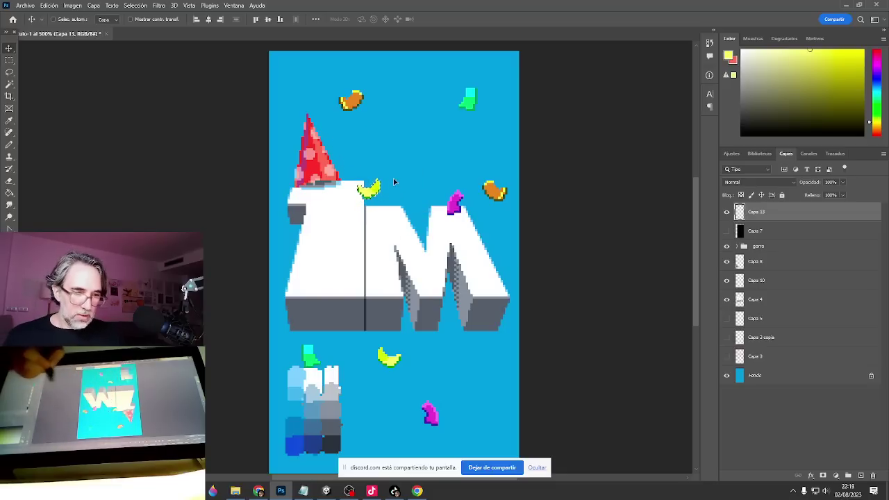
# Create a new layer and draw a tiny orange confetti piece to the right of the hat, sampling the large orange piece.
pyautogui.press('b')
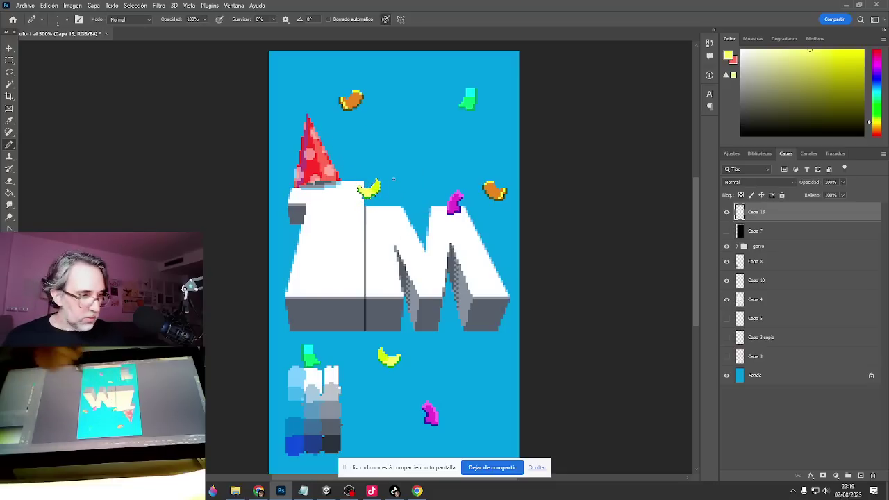
pyautogui.click(862, 476)
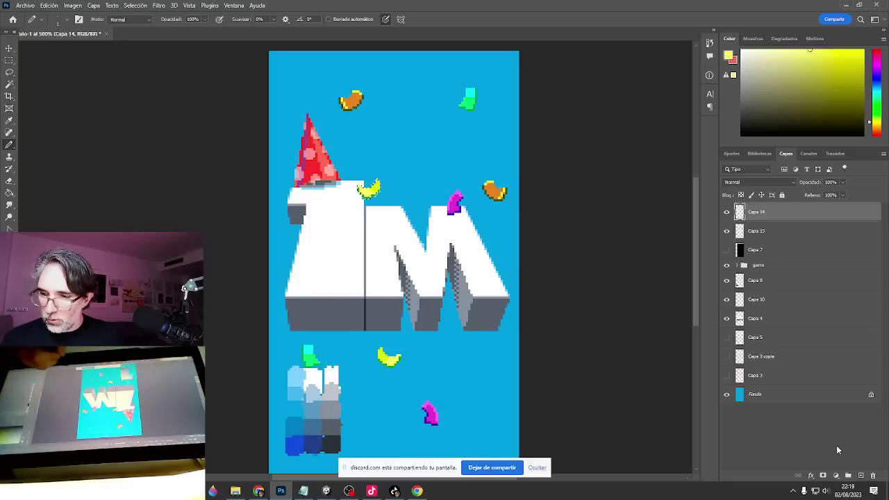
pyautogui.moveTo(383, 137); pyautogui.dragTo(394, 286)
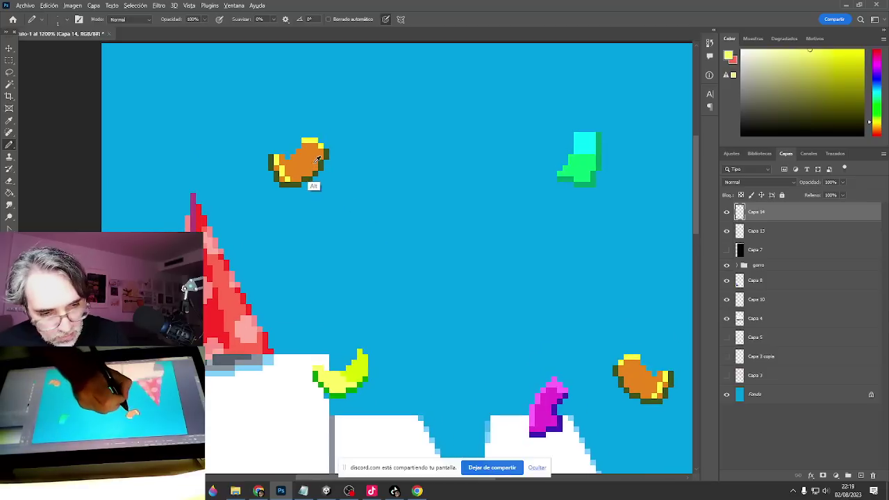
pyautogui.keyDown('alt'); pyautogui.click(309, 160); pyautogui.keyUp('alt')
pyautogui.moveTo(397, 184); pyautogui.dragTo(390, 202)
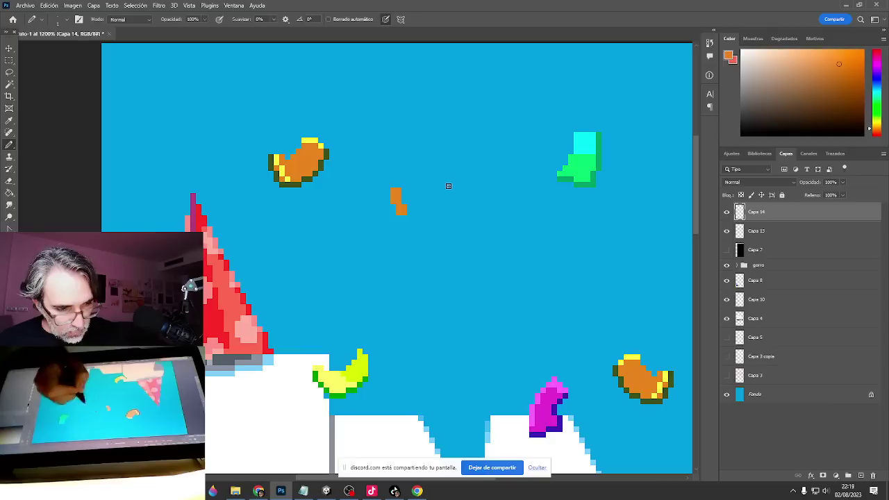
# Draw tiny green, yellow-green and magenta confetti pieces above the M, sampling each colour from the matching large piece.
pyautogui.keyDown('alt'); pyautogui.click(583, 170); pyautogui.keyUp('alt')
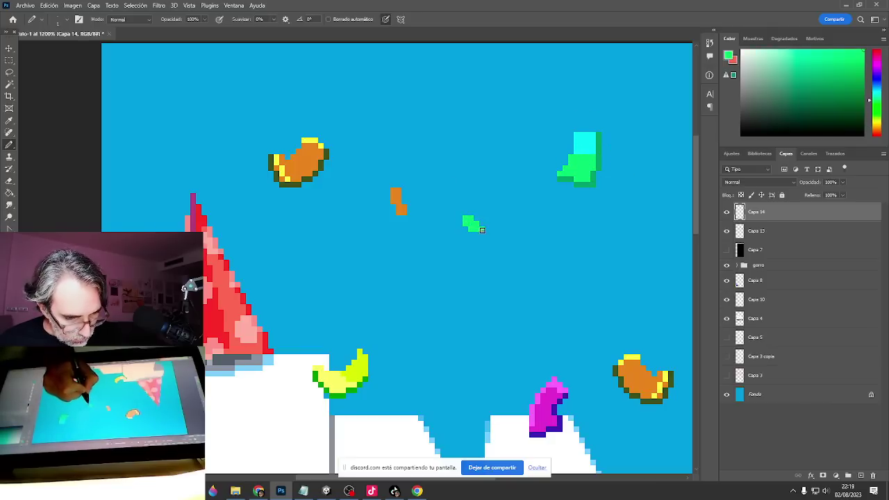
pyautogui.keyDown('alt'); pyautogui.click(355, 369); pyautogui.keyUp('alt')
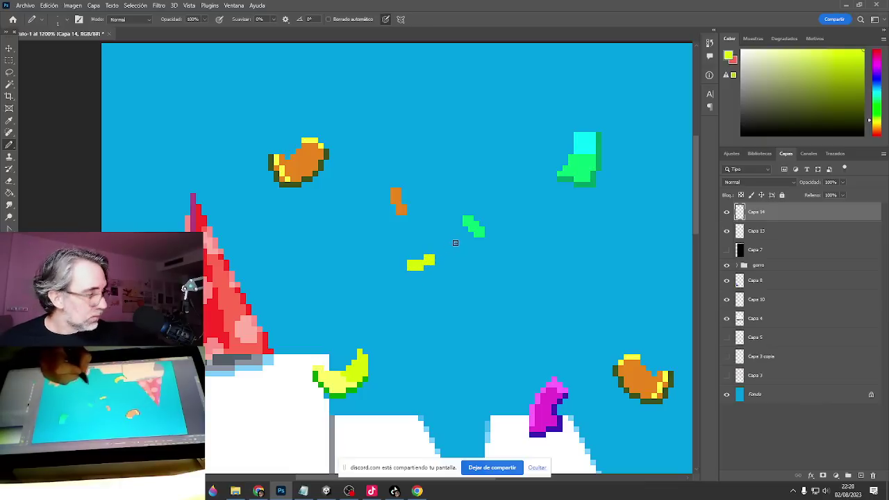
pyautogui.moveTo(529, 316); pyautogui.dragTo(453, 253)
pyautogui.keyDown('alt'); pyautogui.click(469, 360); pyautogui.keyUp('alt')
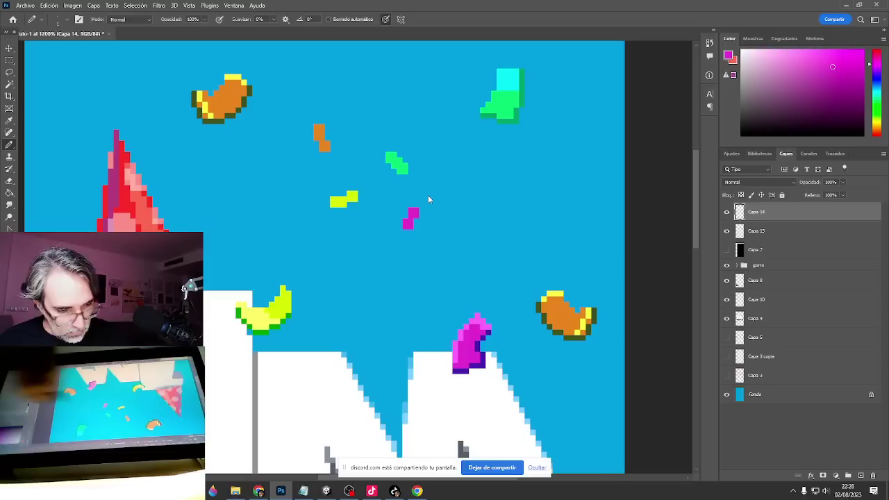
# Sample the confetti orange and lower the opacity of the tiny-confetti layer to about 85%.
pyautogui.keyDown('alt'); pyautogui.click(565, 314); pyautogui.keyUp('alt')
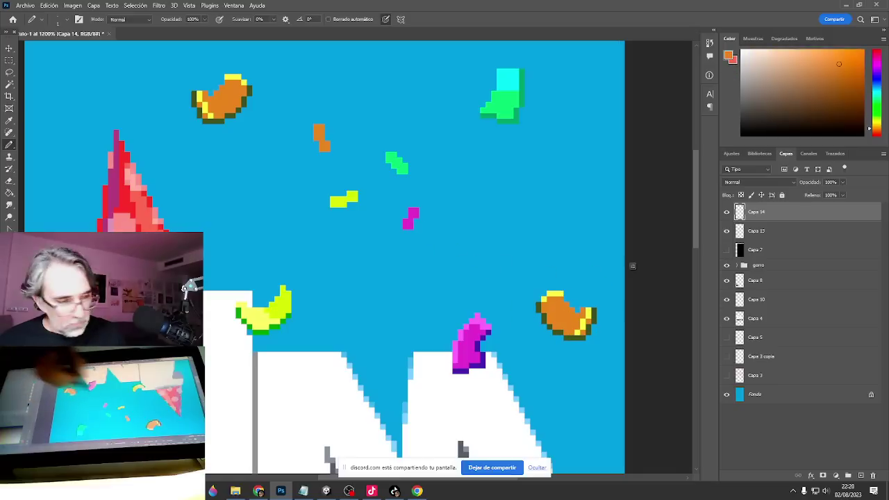
pyautogui.click(843, 182)
pyautogui.moveTo(843, 194); pyautogui.dragTo(838, 197)
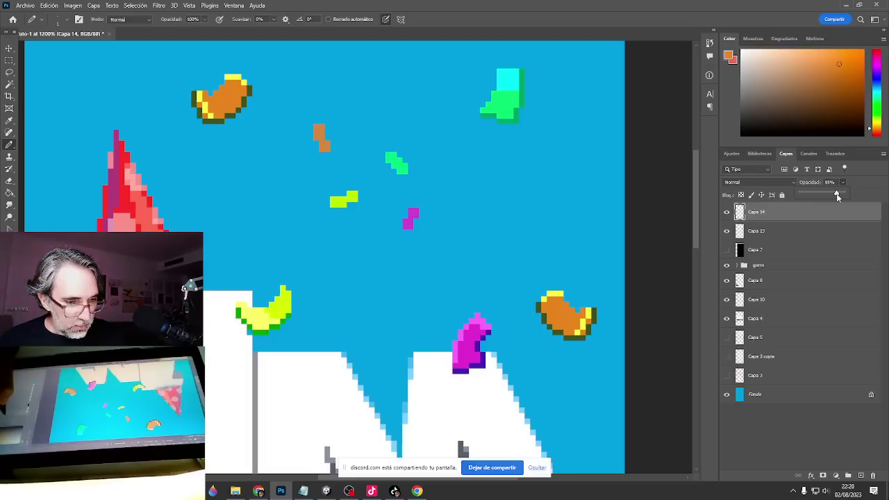
# Marquee-select the tiny confetti above the M and move their layer, Capa 14, directly above the Fondo background.
pyautogui.press('m')
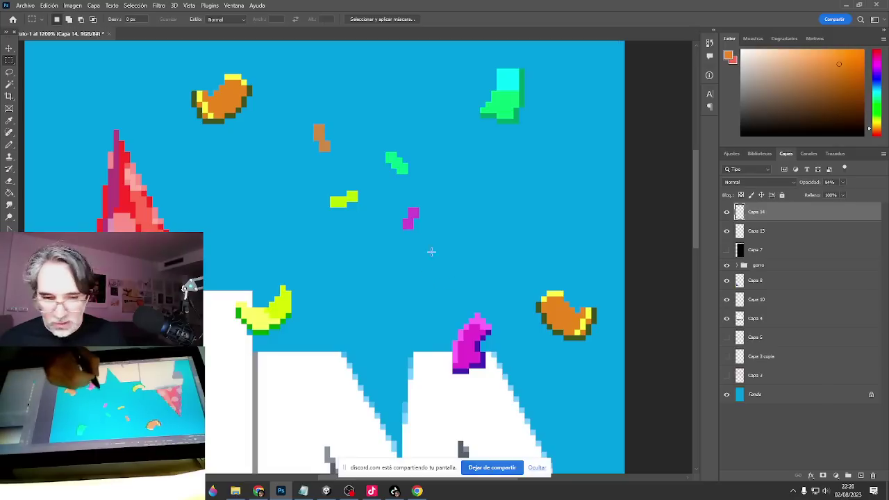
pyautogui.moveTo(426, 99); pyautogui.dragTo(292, 256)
pyautogui.hotkey('ctrl', '-')
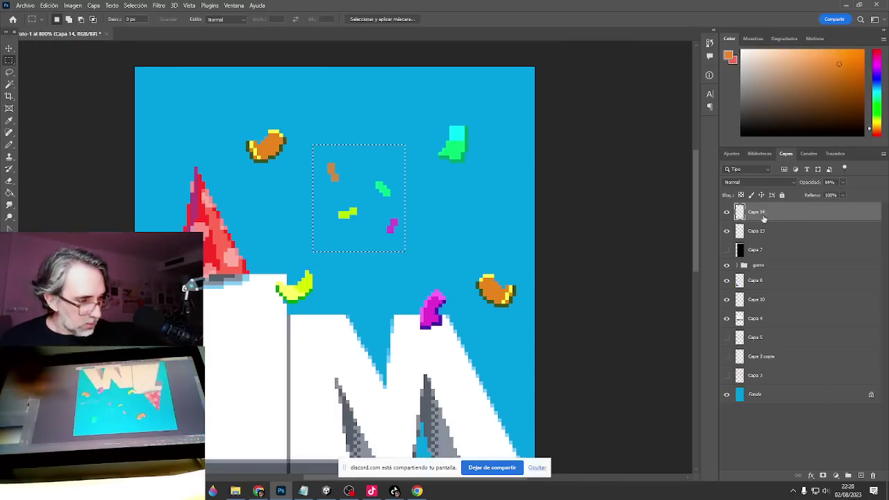
pyautogui.moveTo(787, 215); pyautogui.dragTo(778, 388)
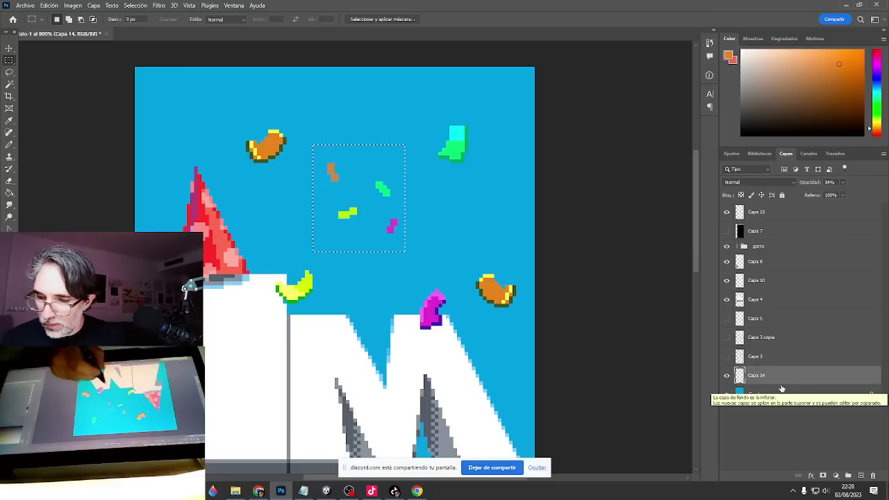
pyautogui.moveTo(438, 280); pyautogui.dragTo(492, 254)
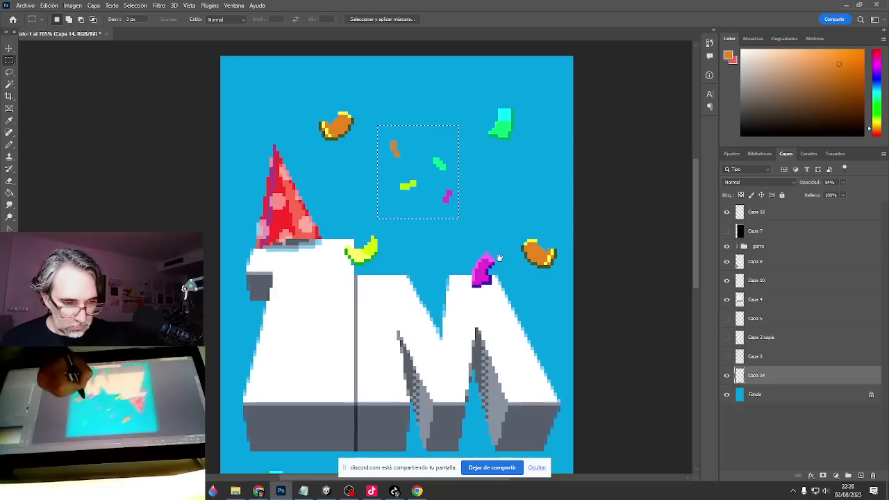
# Move the group of four tiny confetti pieces down beside the party hat, above the gap between the 1 and M.
pyautogui.press('v')
pyautogui.moveTo(460, 194); pyautogui.dragTo(417, 210)
pyautogui.press('l')
pyautogui.moveTo(415, 148)
pyautogui.mouseDown()
pyautogui.moveTo(381, 161)
pyautogui.moveTo(414, 182)
pyautogui.mouseUp()
pyautogui.press('v')
pyautogui.moveTo(392, 104)
pyautogui.mouseDown()
pyautogui.moveTo(415, 184)
pyautogui.moveTo(398, 106)
pyautogui.mouseUp()
# Duplicate the four tiny confetti pieces above the M and rotate the copy 90° clockwise.
pyautogui.hotkey('ctrl', 'a')
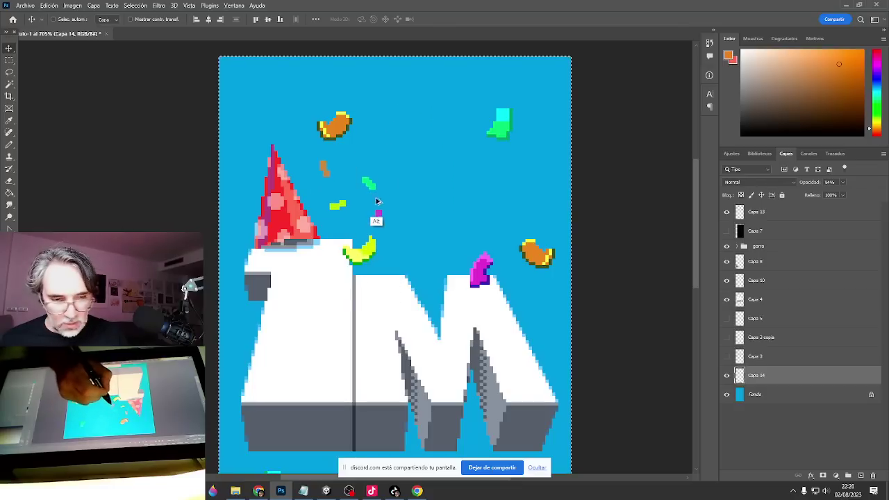
pyautogui.moveTo(377, 201); pyautogui.dragTo(502, 209)
pyautogui.hotkey('ctrl', 't')
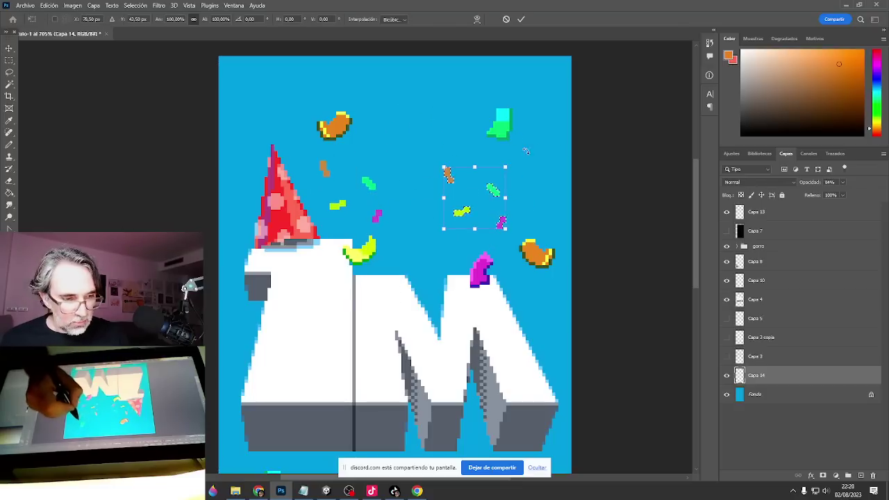
pyautogui.moveTo(526, 151); pyautogui.dragTo(518, 252)
pyautogui.press('Return')
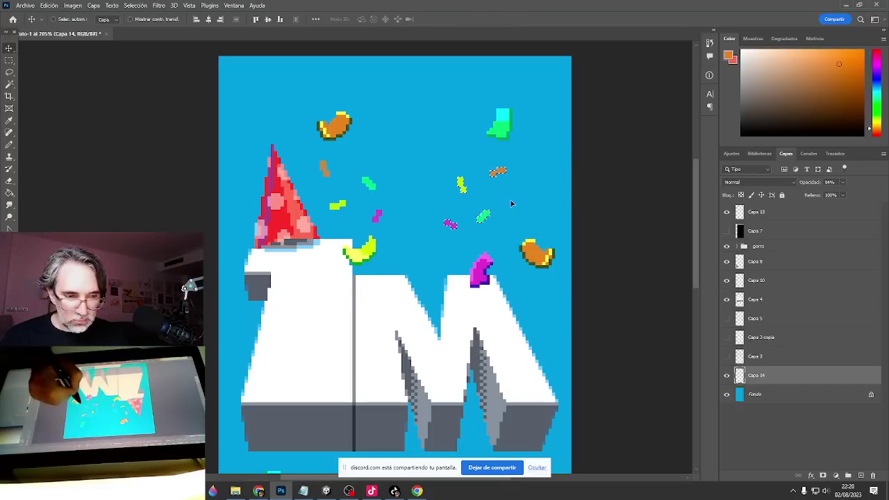
# Move the copied tiny orange piece near the canvas's upper edge and the copied green one beside the M's right shoulder.
pyautogui.press('l')
pyautogui.moveTo(524, 169)
pyautogui.mouseDown()
pyautogui.moveTo(517, 146)
pyautogui.moveTo(439, 94)
pyautogui.mouseUp()
pyautogui.press('v')
pyautogui.press('l')
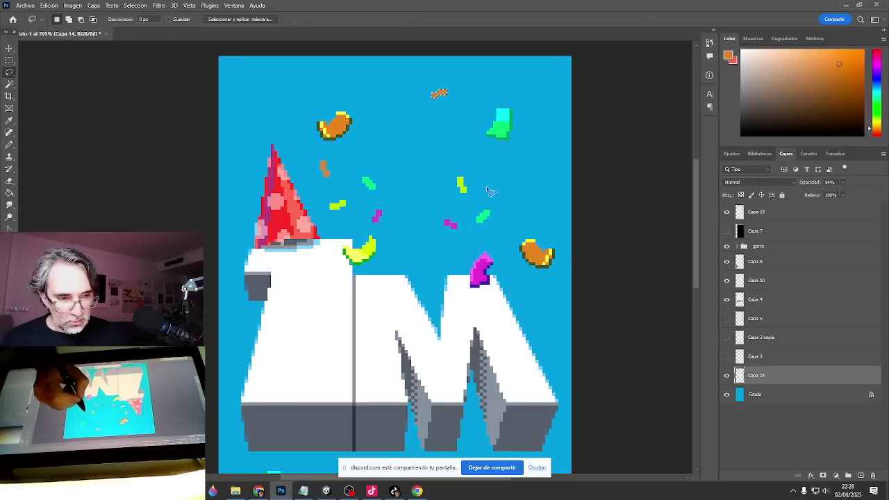
pyautogui.moveTo(489, 194)
pyautogui.mouseDown()
pyautogui.moveTo(511, 210)
pyautogui.moveTo(492, 196)
pyautogui.mouseUp()
pyautogui.press('v')
pyautogui.moveTo(499, 234); pyautogui.dragTo(546, 316)
# Move the copied tiny magenta piece into the M's upper notch and shift the yellow-green copy slightly down and left.
pyautogui.moveTo(466, 218)
pyautogui.mouseDown()
pyautogui.moveTo(477, 228)
pyautogui.moveTo(439, 271)
pyautogui.moveTo(442, 288)
pyautogui.mouseUp()
pyautogui.press('v')
pyautogui.press('l')
pyautogui.moveTo(444, 182)
pyautogui.mouseDown()
pyautogui.moveTo(473, 209)
pyautogui.moveTo(459, 201)
pyautogui.moveTo(451, 208)
pyautogui.mouseUp()
pyautogui.press('v')
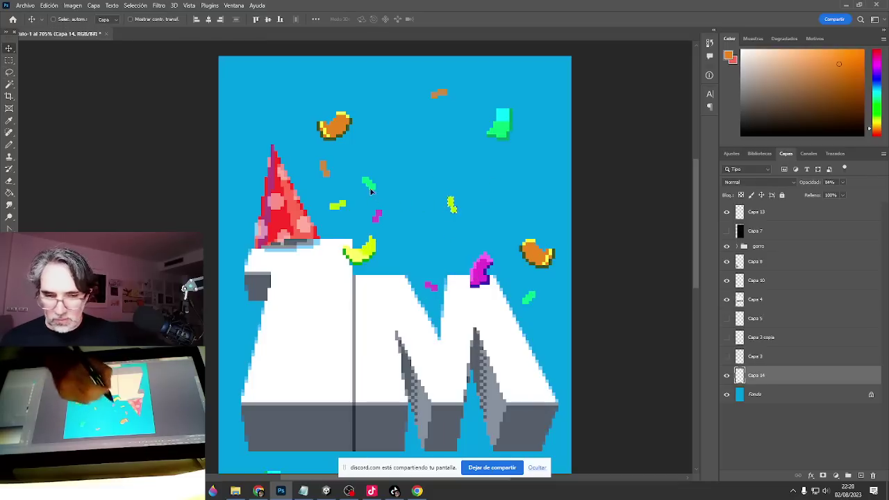
# Move the original tiny green piece up and right, and the original tiny orange piece above the hat's tip.
pyautogui.press('l')
pyautogui.moveTo(365, 167)
pyautogui.mouseDown()
pyautogui.moveTo(386, 187)
pyautogui.moveTo(370, 162)
pyautogui.mouseUp()
pyautogui.press('v')
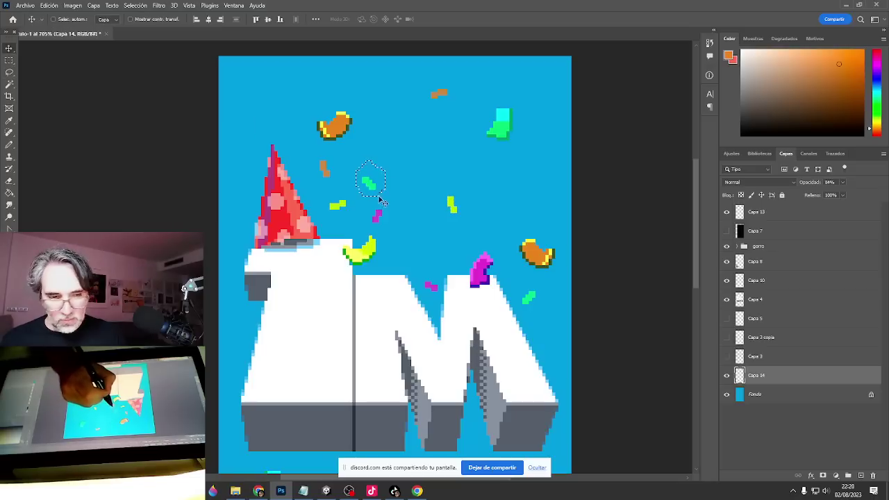
pyautogui.moveTo(381, 201)
pyautogui.mouseDown()
pyautogui.moveTo(434, 166)
pyautogui.moveTo(415, 162)
pyautogui.mouseUp()
pyautogui.hotkey('ctrl', 'd')
pyautogui.press('l')
pyautogui.moveTo(333, 179)
pyautogui.mouseDown()
pyautogui.moveTo(342, 154)
pyautogui.moveTo(306, 174)
pyautogui.moveTo(330, 178)
pyautogui.moveTo(310, 111)
pyautogui.moveTo(284, 122)
pyautogui.mouseUp()
pyautogui.press('v')
pyautogui.hotkey('ctrl', 'd')
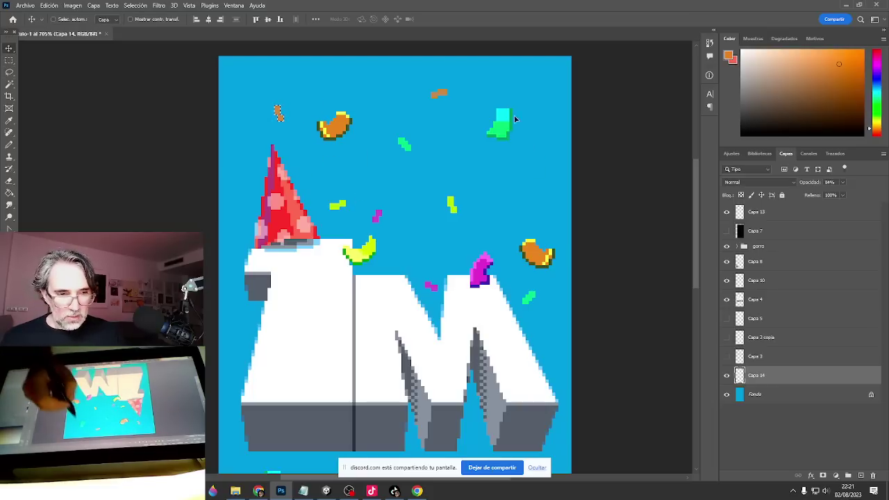
# Select all the tiny confetti and duplicate it over the blue area below the 1M lettering.
pyautogui.moveTo(493, 77)
pyautogui.mouseDown()
pyautogui.moveTo(373, 71)
pyautogui.moveTo(483, 106)
pyautogui.moveTo(480, 86)
pyautogui.mouseUp()
pyautogui.moveTo(524, 246); pyautogui.dragTo(528, 146)
pyautogui.hotkey('ctrl', 'a')
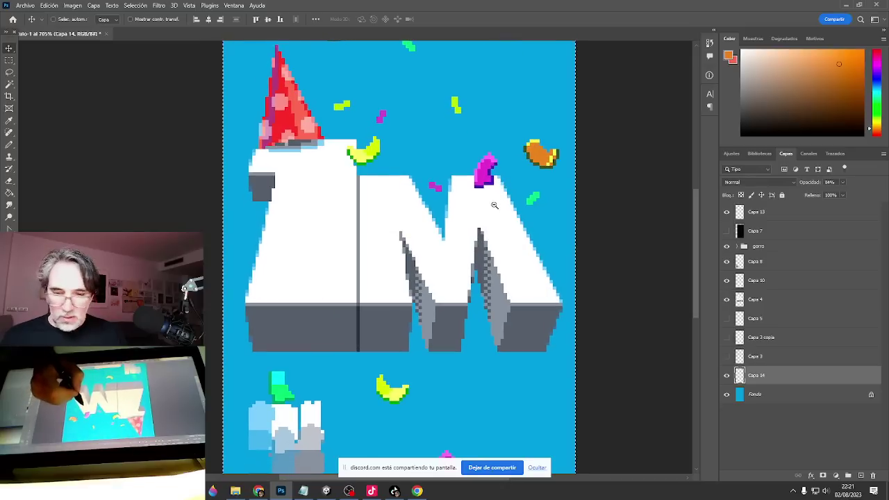
pyautogui.moveTo(494, 221); pyautogui.dragTo(483, 200)
pyautogui.keyDown('alt'); pyautogui.click(483, 200); pyautogui.keyUp('alt')
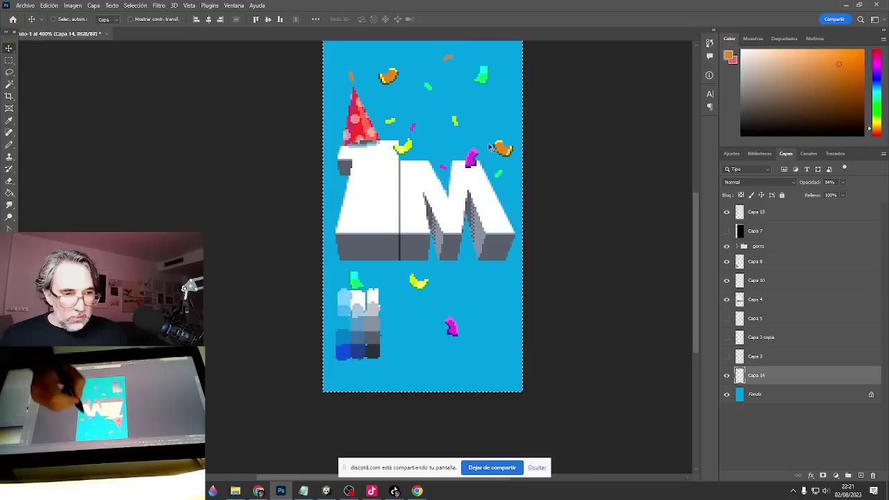
pyautogui.moveTo(455, 115); pyautogui.dragTo(452, 317)
# Delete the blue and grey colour swatches below the 1 from layer Capa 8, and clear the selection.
pyautogui.click(757, 262)
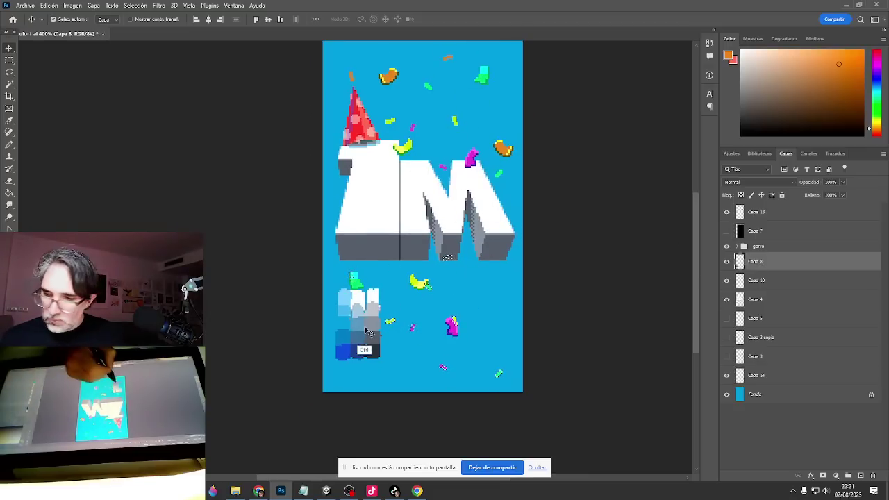
pyautogui.press('ctrl')
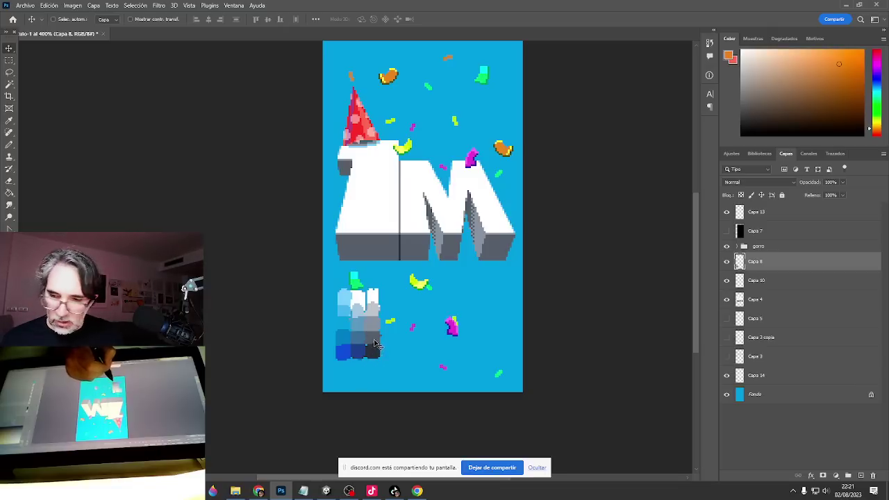
pyautogui.press('m')
pyautogui.moveTo(402, 265); pyautogui.dragTo(296, 412)
pyautogui.press('Delete')
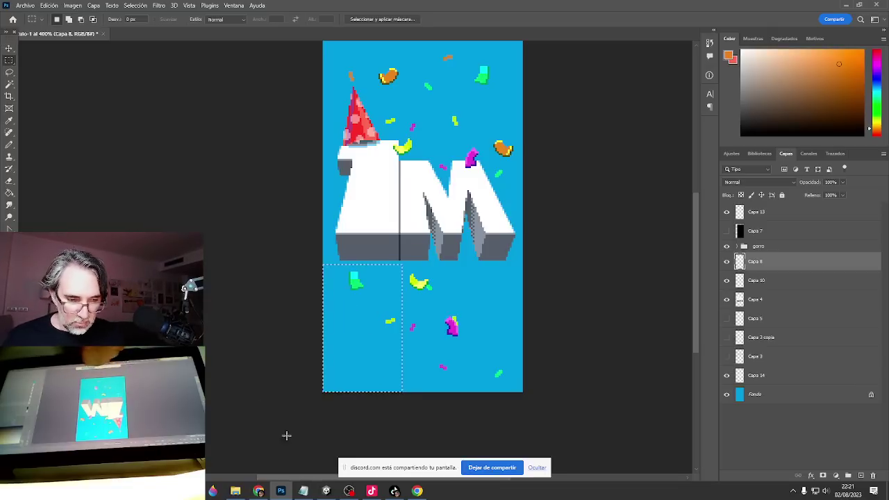
pyautogui.click(284, 442)
# On Capa 14, move the lower tiny green piece beneath the M's right leg and the overlapped yellow-green one toward the canvas's lower-left.
pyautogui.press('v')
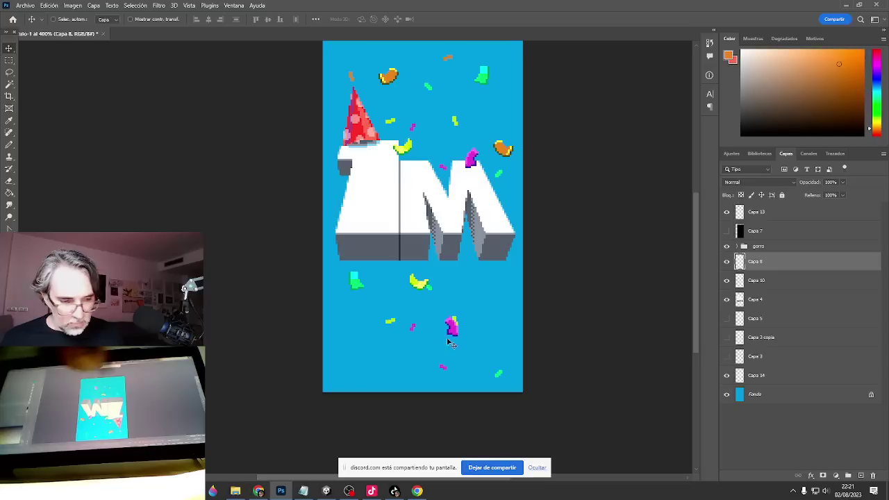
pyautogui.keyDown('ctrl'); pyautogui.click(499, 375); pyautogui.keyUp('ctrl')
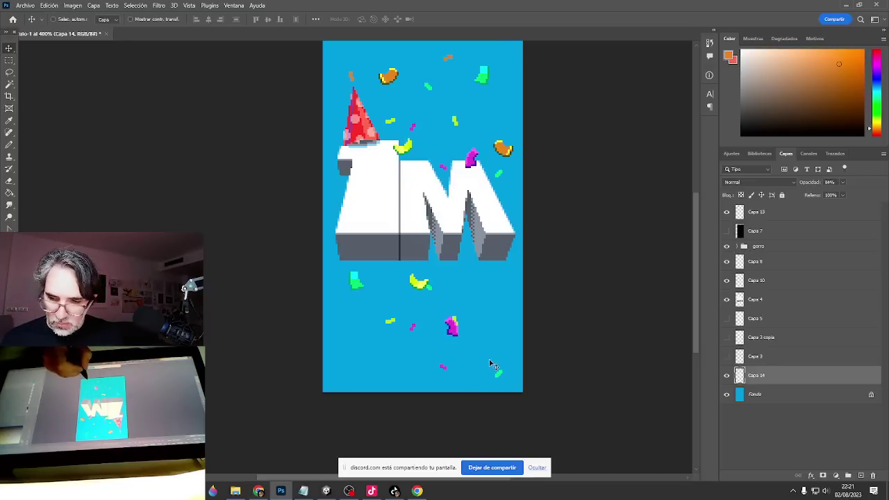
pyautogui.press('m')
pyautogui.moveTo(449, 266); pyautogui.dragTo(350, 354)
pyautogui.press('v')
pyautogui.press('m')
pyautogui.press('v')
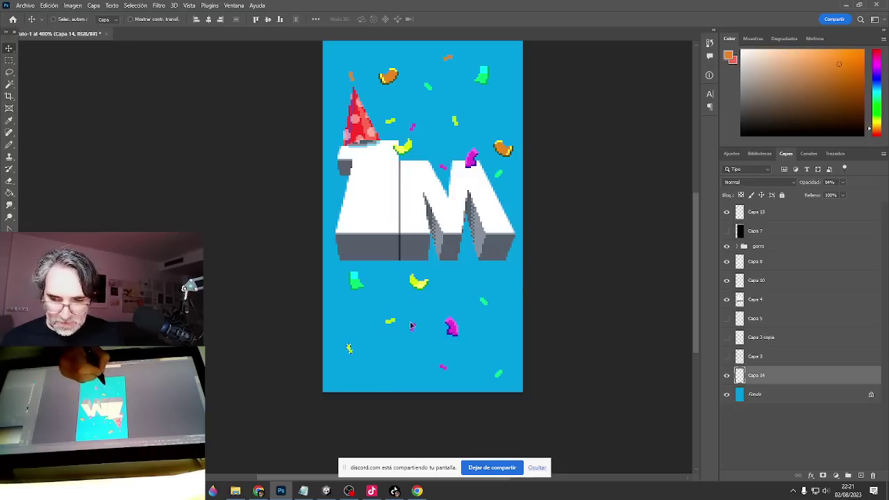
# Move the lower tiny magenta piece between the large green and yellow confetti beneath the 1.
pyautogui.press('l')
pyautogui.moveTo(418, 320)
pyautogui.mouseDown()
pyautogui.moveTo(422, 336)
pyautogui.moveTo(416, 320)
pyautogui.moveTo(391, 358)
pyautogui.moveTo(407, 291)
pyautogui.mouseUp()
pyautogui.press('v')
pyautogui.press('l')
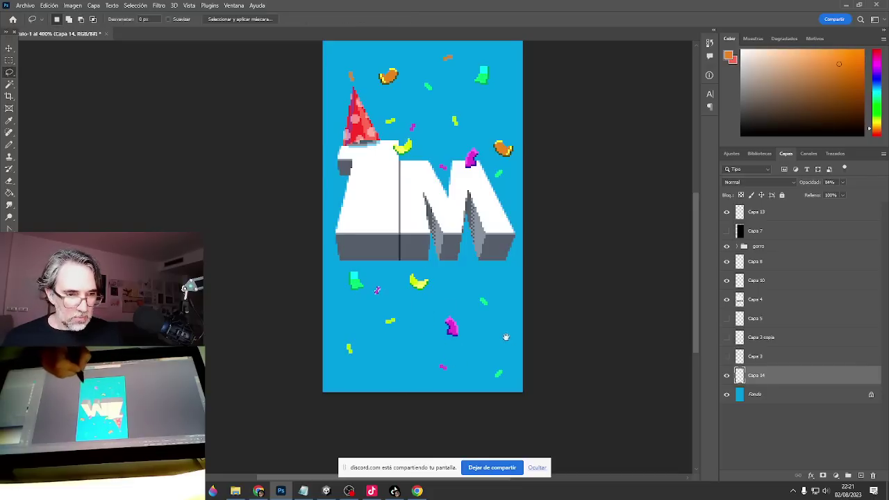
# Delete the hidden layer Capa 7 and make the large-confetti layer Capa 13 active with the Paint Bucket tool.
pyautogui.moveTo(506, 337); pyautogui.dragTo(464, 367)
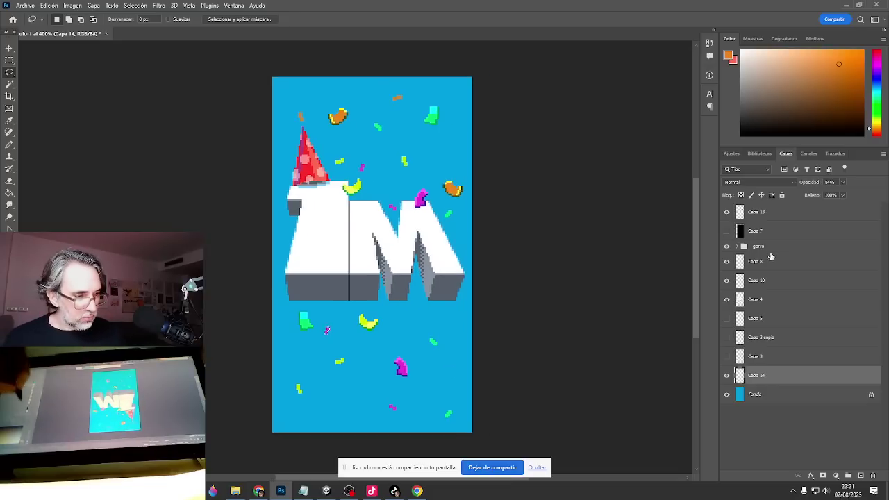
pyautogui.click(751, 261)
pyautogui.click(727, 262)
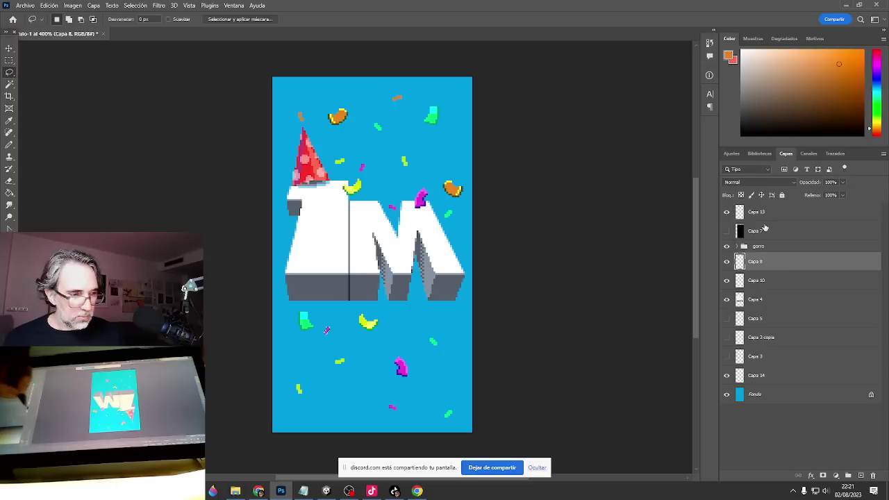
pyautogui.click(768, 231)
pyautogui.click(874, 474)
pyautogui.press('Return')
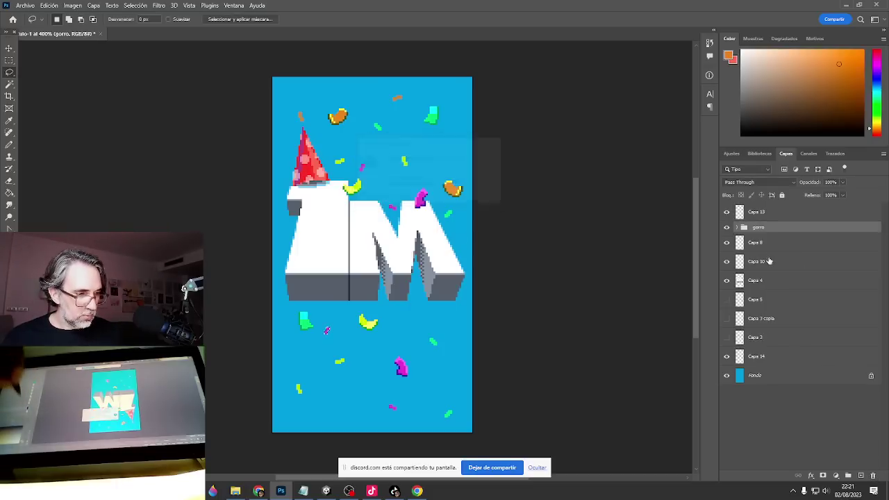
pyautogui.click(770, 213)
pyautogui.moveTo(400, 128); pyautogui.dragTo(410, 260)
pyautogui.keyDown('ctrl'); pyautogui.click(401, 142); pyautogui.keyUp('ctrl')
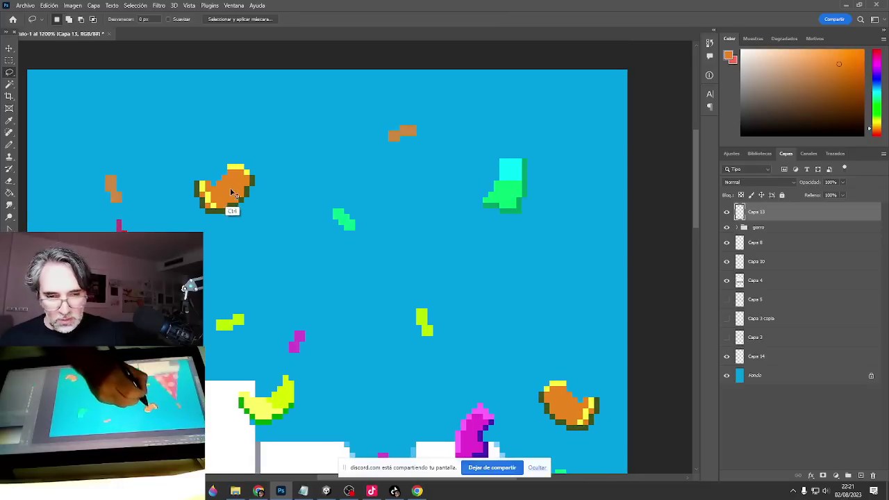
pyautogui.click(9, 193)
# Fill the dark green shaded edges of the large orange confetti with dark brown #4f250c.
pyautogui.click(7, 321)
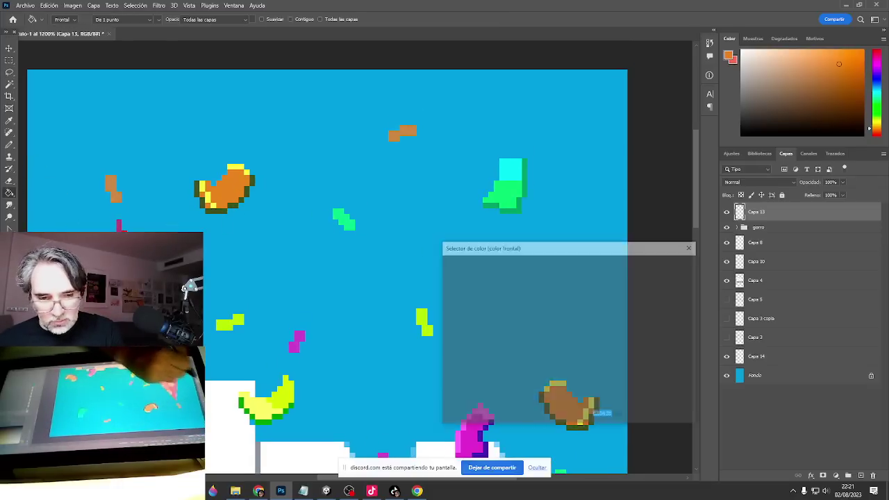
pyautogui.click(222, 211)
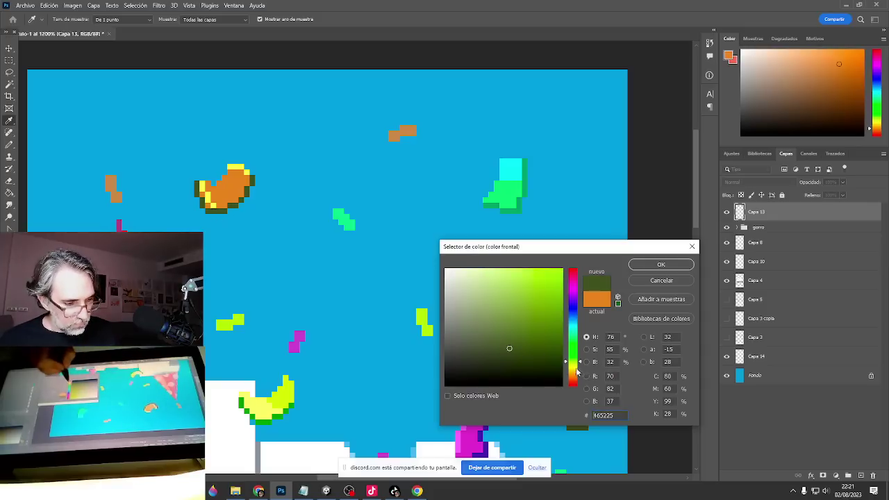
pyautogui.click(575, 369)
pyautogui.moveTo(574, 373); pyautogui.dragTo(575, 373)
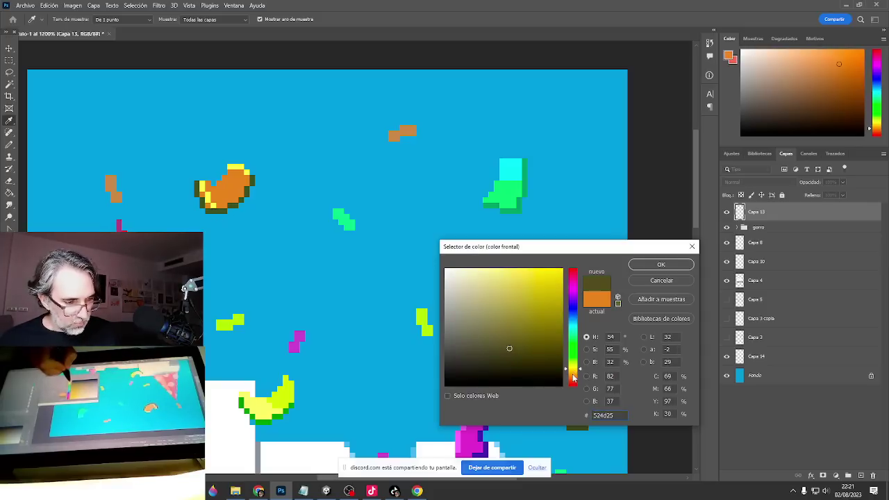
pyautogui.click(574, 377)
pyautogui.click(524, 341)
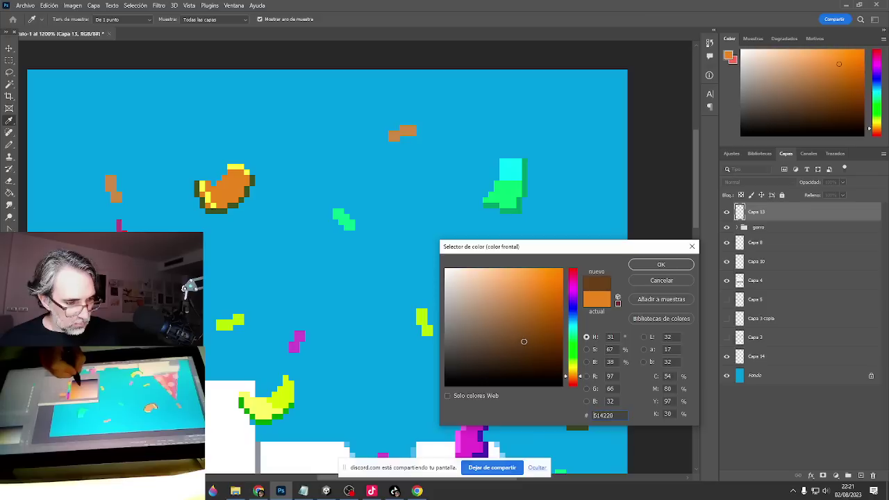
pyautogui.click(574, 380)
pyautogui.moveTo(532, 347)
pyautogui.mouseDown()
pyautogui.moveTo(543, 357)
pyautogui.moveTo(544, 349)
pyautogui.mouseUp()
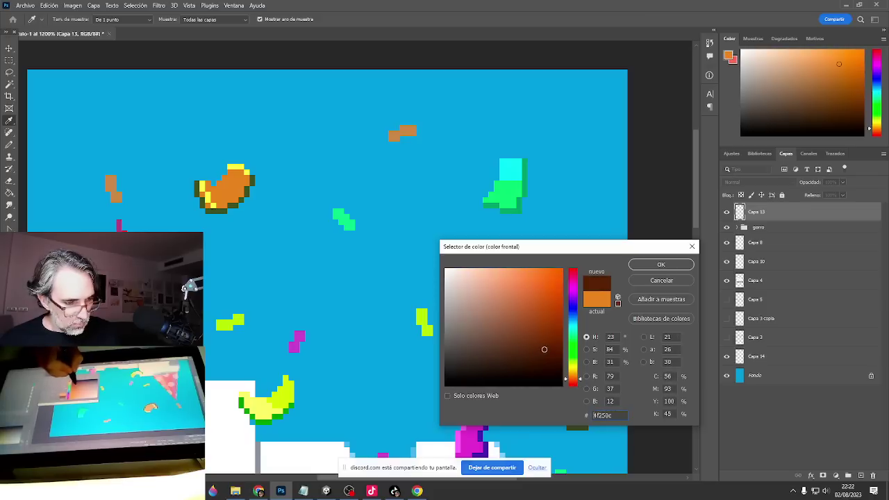
pyautogui.click(661, 264)
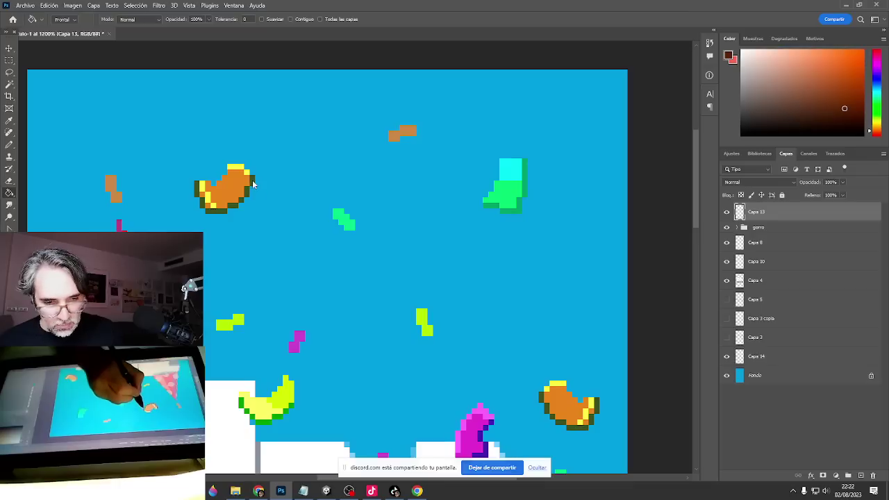
pyautogui.click(727, 212)
pyautogui.click(726, 211)
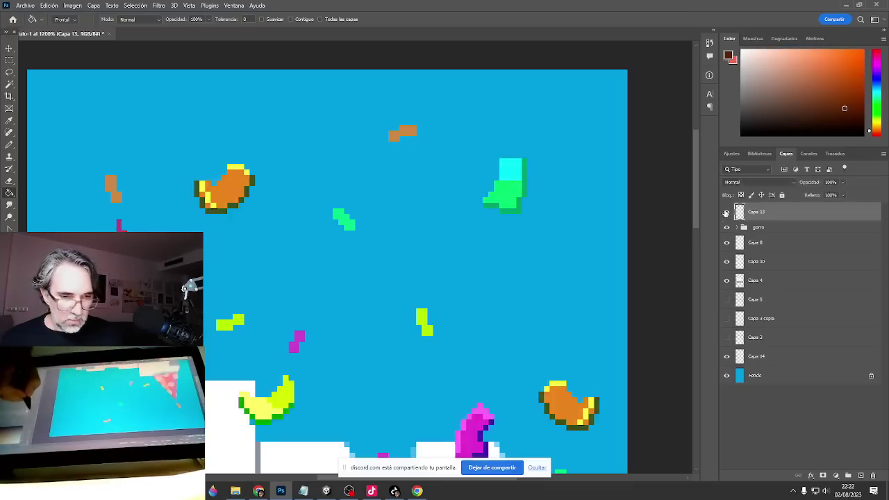
pyautogui.click(253, 183)
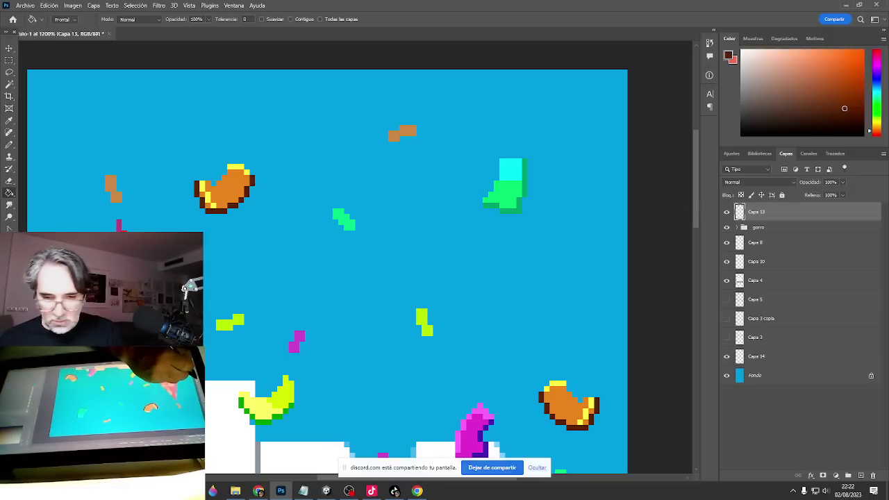
# Fill the dark shaded edges of the large orange confetti with reddish brown #9a4009.
pyautogui.click(7, 323)
pyautogui.click(557, 316)
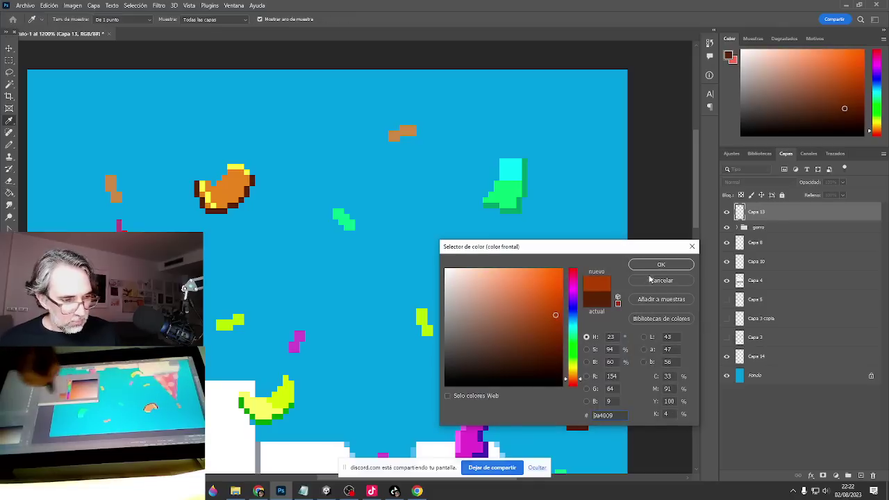
pyautogui.click(679, 268)
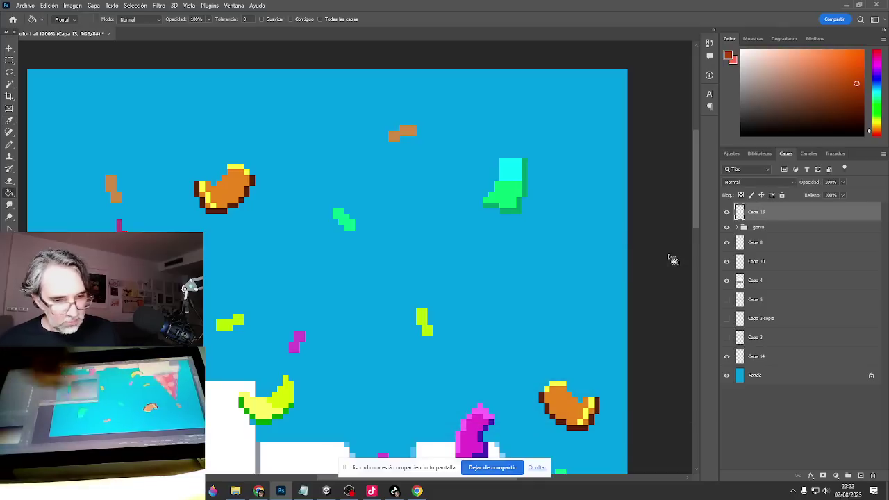
pyautogui.click(254, 186)
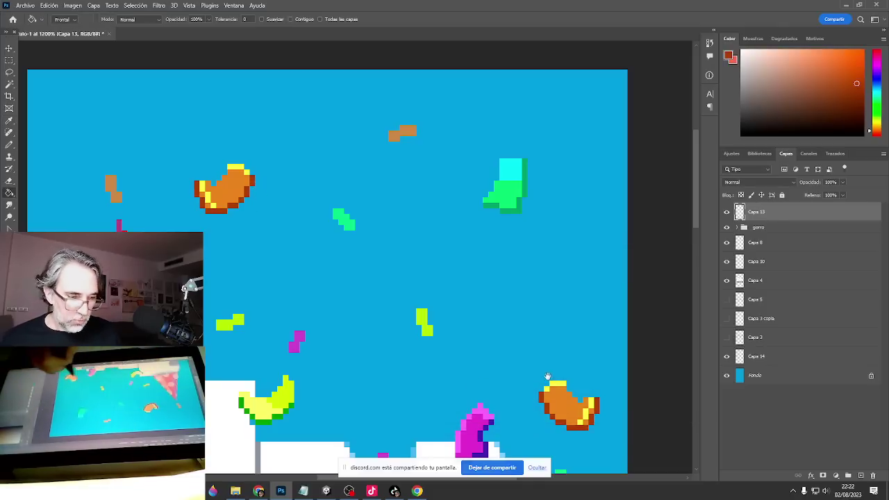
# Fill the dark reddish-brown shaded edges of the large orange confetti with a brighter red-orange.
pyautogui.keyDown('ctrl'); pyautogui.keyDown('alt'); pyautogui.click(536, 387); pyautogui.keyUp('alt'); pyautogui.keyUp('ctrl')
pyautogui.moveTo(513, 387); pyautogui.dragTo(463, 286)
pyautogui.keyDown('ctrl'); pyautogui.click(302, 297); pyautogui.keyUp('ctrl')
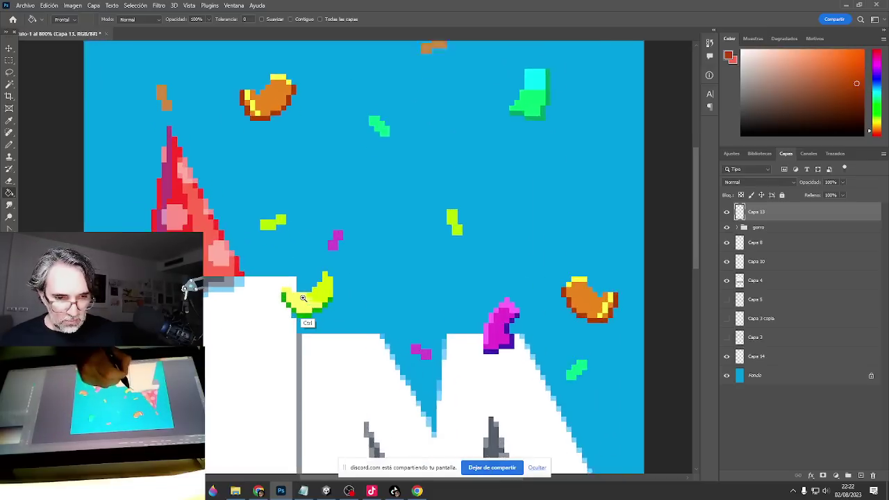
pyautogui.hotkey('ctrl', '+')
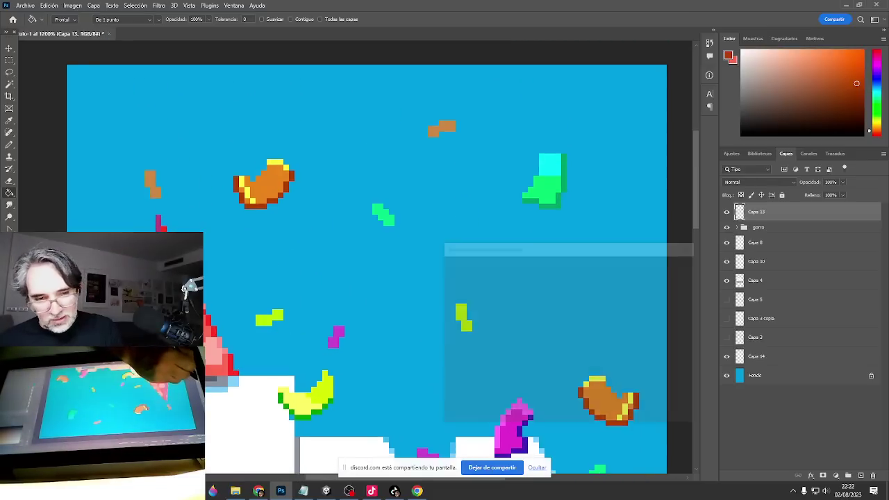
pyautogui.click(556, 295)
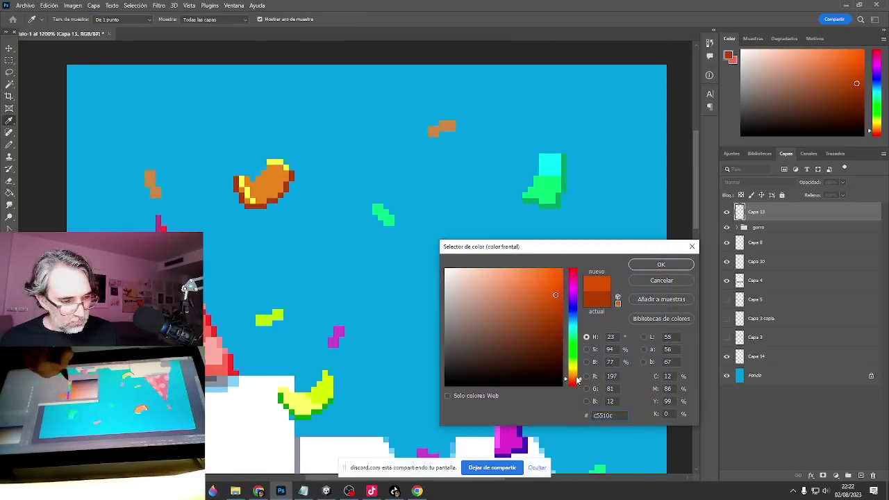
pyautogui.moveTo(576, 381); pyautogui.dragTo(575, 383)
pyautogui.click(661, 265)
pyautogui.press('g')
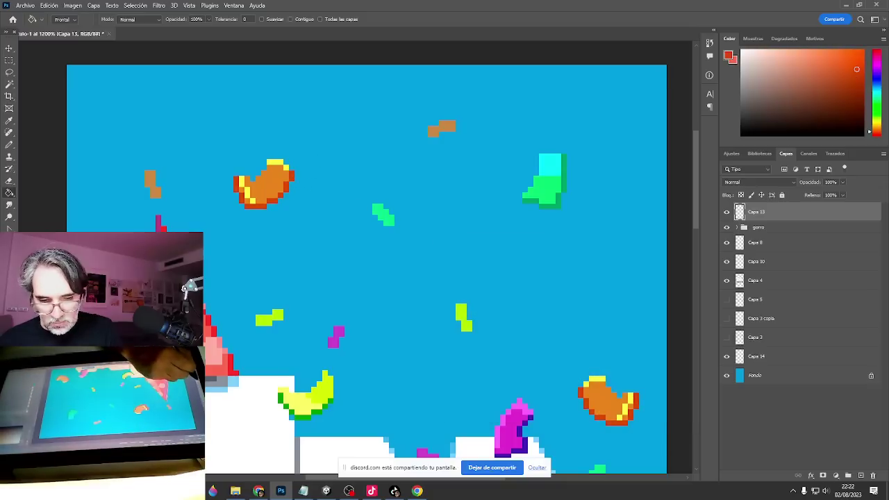
# Fill the dark green shaded edges of the large yellow confetti with a muted olive green.
pyautogui.click(7, 320)
pyautogui.click(319, 411)
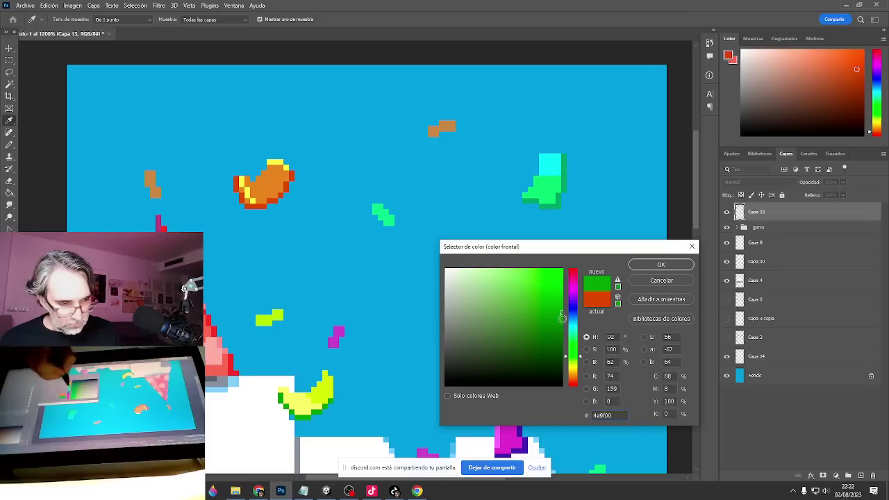
pyautogui.click(312, 398)
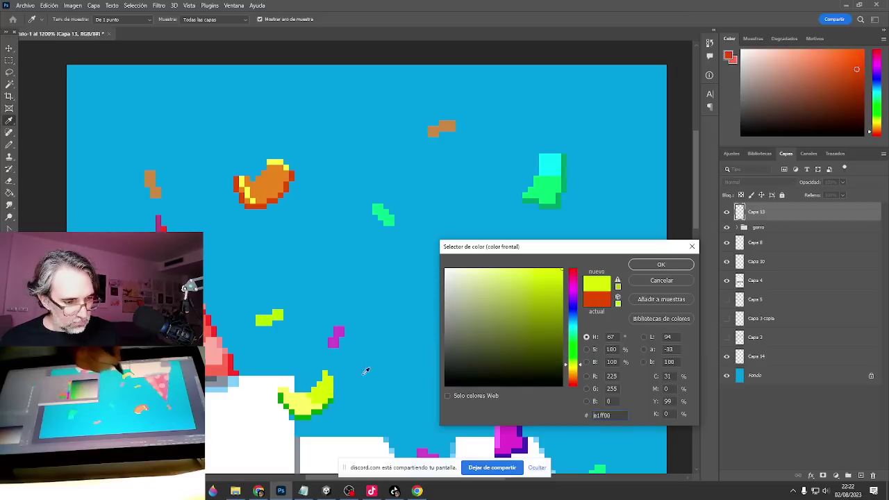
pyautogui.click(549, 317)
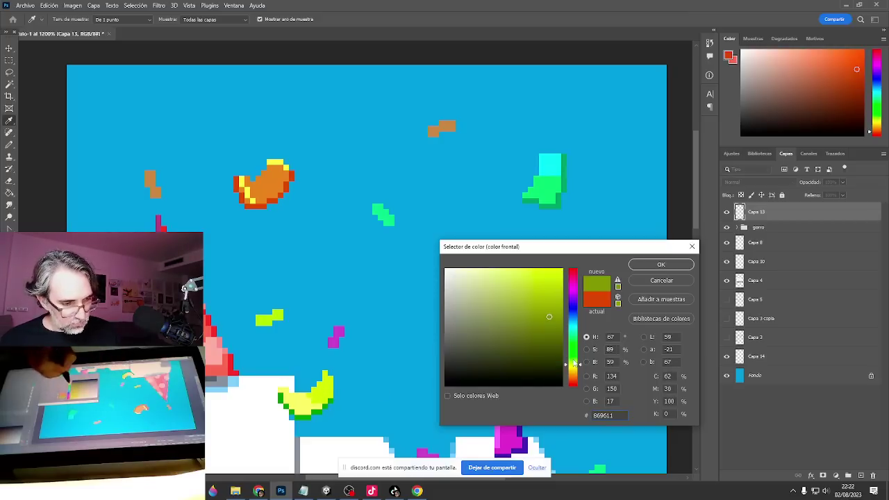
pyautogui.moveTo(574, 365); pyautogui.dragTo(575, 360)
pyautogui.click(661, 264)
pyautogui.press('g')
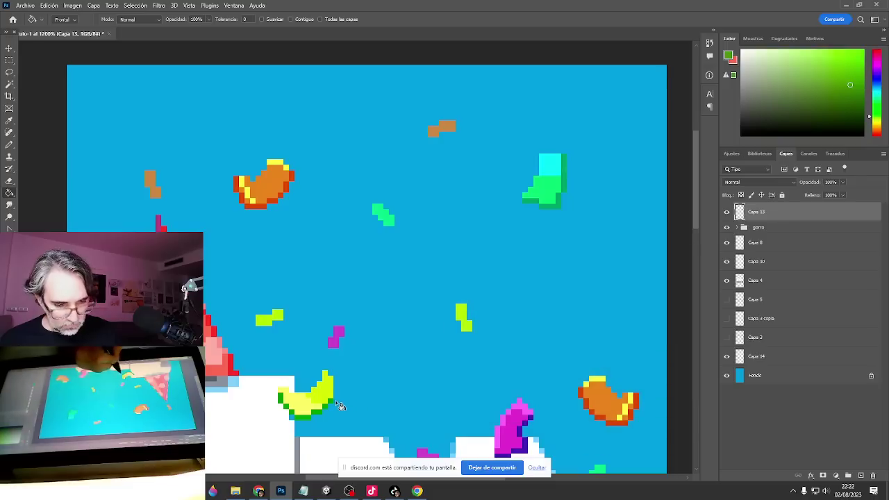
# Fill the dark blue-purple shaded edges of the large magenta confetti with a lighter violet.
pyautogui.moveTo(514, 355); pyautogui.dragTo(361, 228)
pyautogui.keyDown('alt'); pyautogui.click(355, 321); pyautogui.keyUp('alt')
pyautogui.press('i')
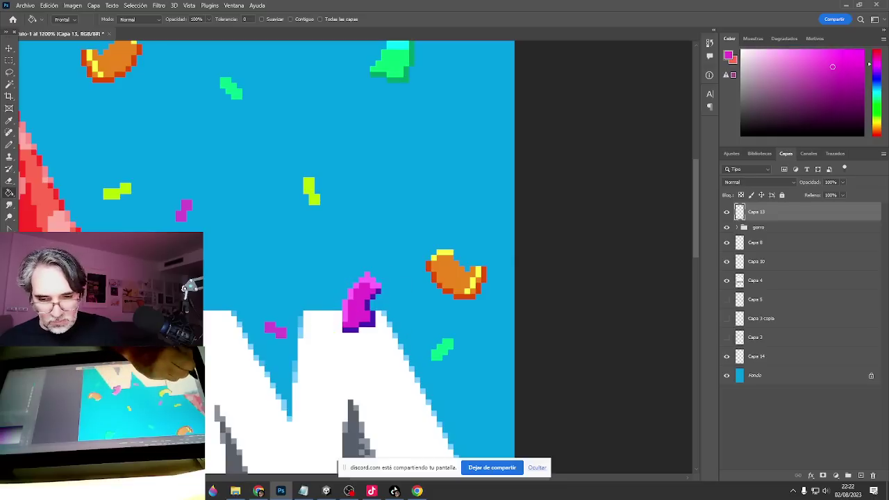
pyautogui.click(9, 316)
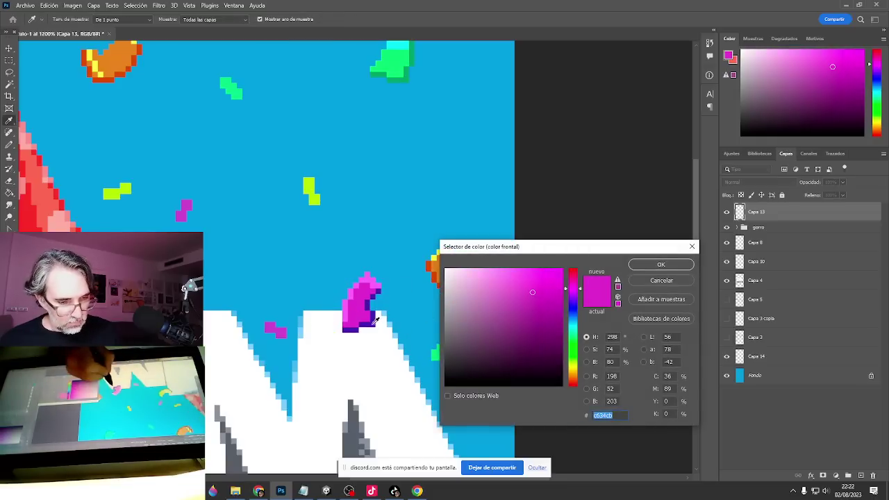
pyautogui.click(375, 317)
pyautogui.moveTo(575, 303); pyautogui.dragTo(571, 301)
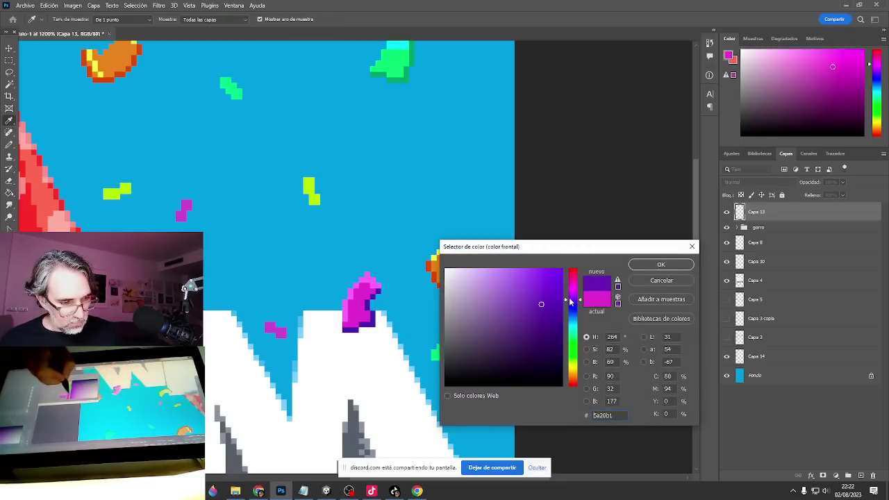
pyautogui.press('g')
pyautogui.click(661, 264)
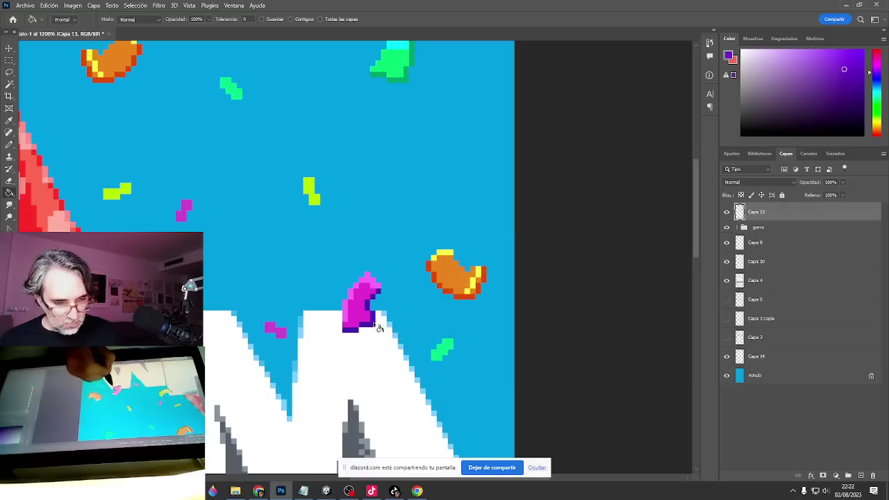
# Toggle the visibility of layer Capa 8 to check its content and delete the layer.
pyautogui.scroll(-5, 432, 352)
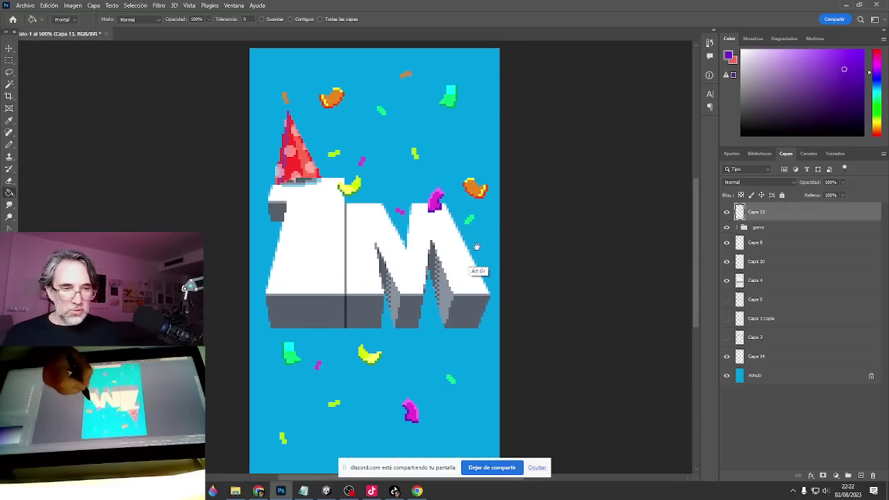
pyautogui.scroll(-1, 490, 292)
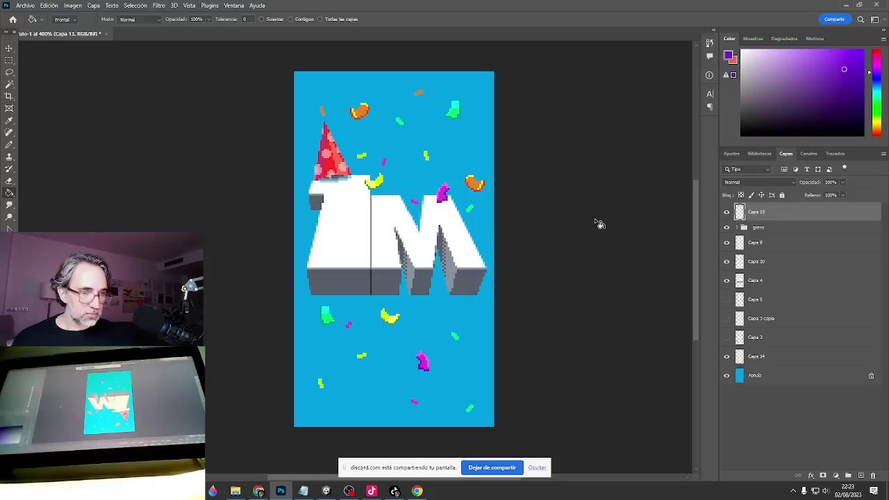
pyautogui.moveTo(457, 308); pyautogui.dragTo(426, 345)
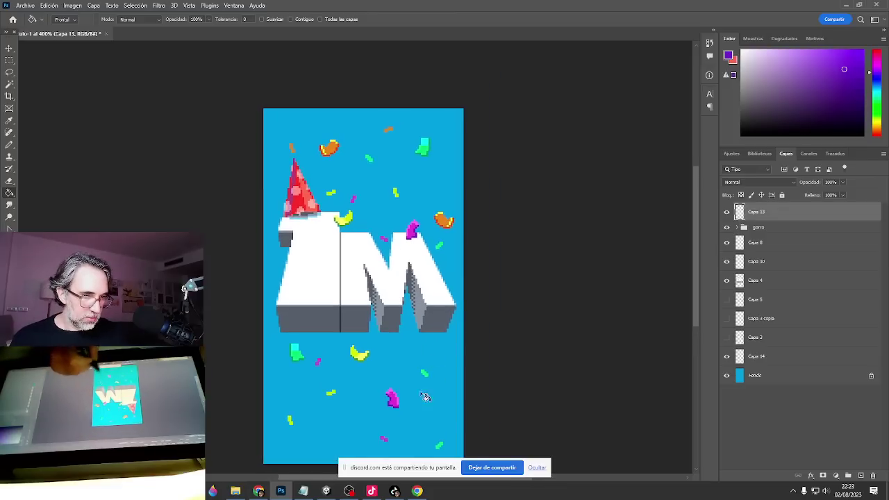
pyautogui.moveTo(499, 376); pyautogui.dragTo(494, 329)
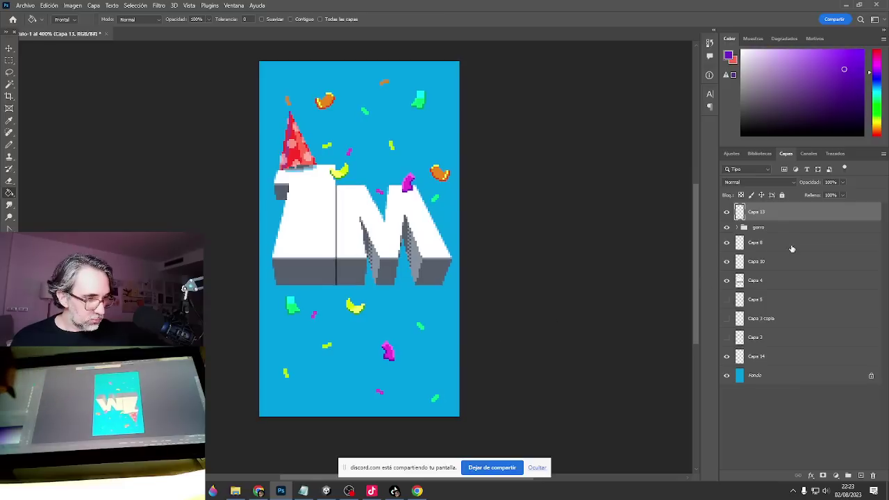
pyautogui.click(752, 244)
pyautogui.click(727, 242)
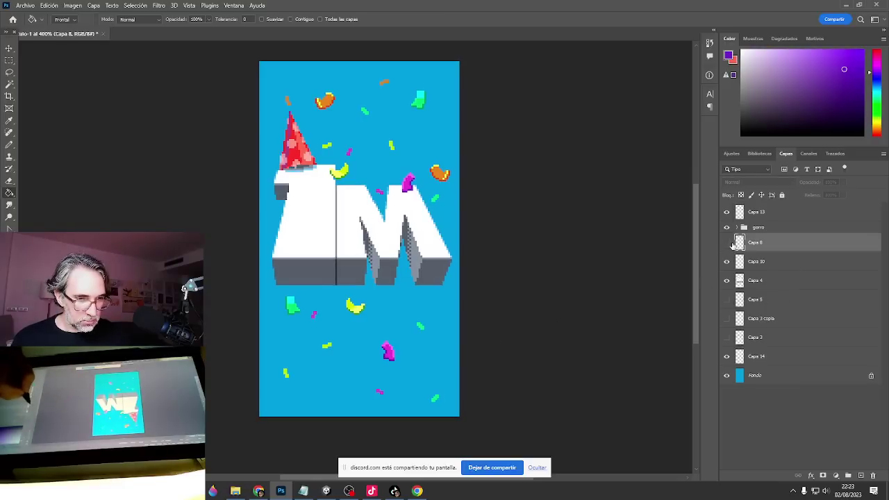
pyautogui.click(729, 244)
pyautogui.click(728, 242)
pyautogui.click(728, 243)
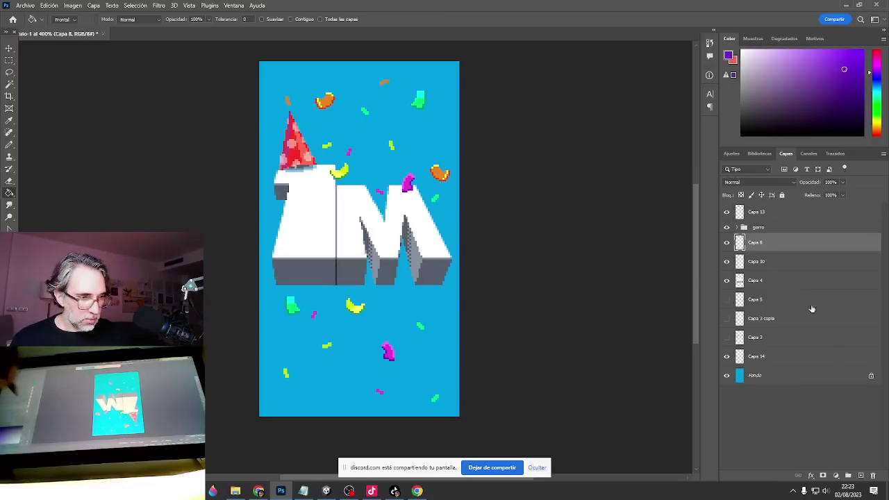
pyautogui.click(873, 475)
pyautogui.press('Return')
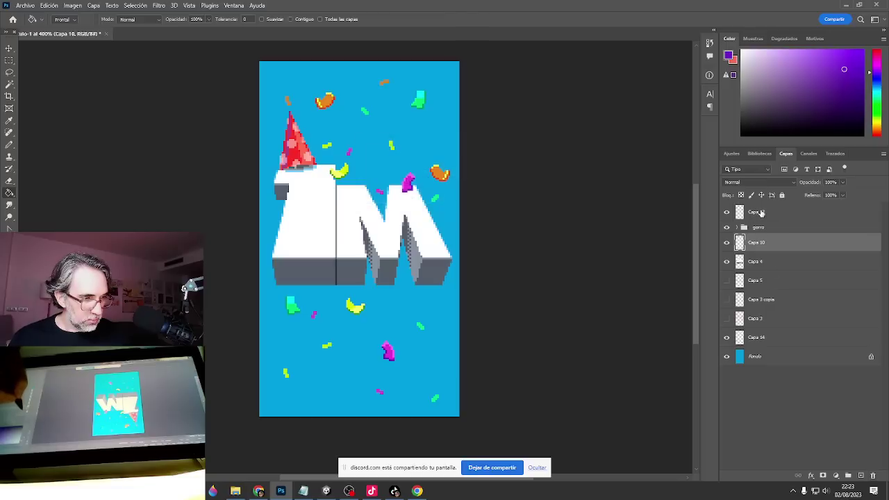
# Rename the large-confetti layer Capa 13 as confeti and check the gorro group by toggling its visibility.
pyautogui.click(760, 213)
pyautogui.doubleClick(757, 211)
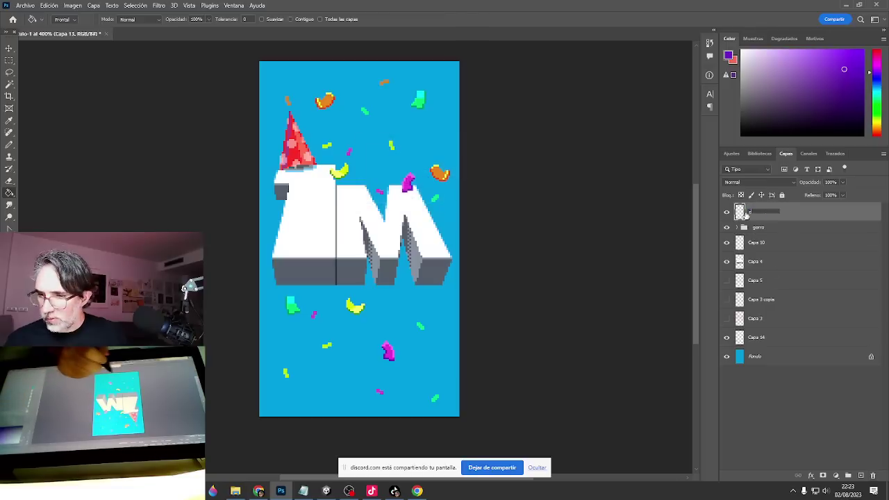
pyautogui.write('confeti')
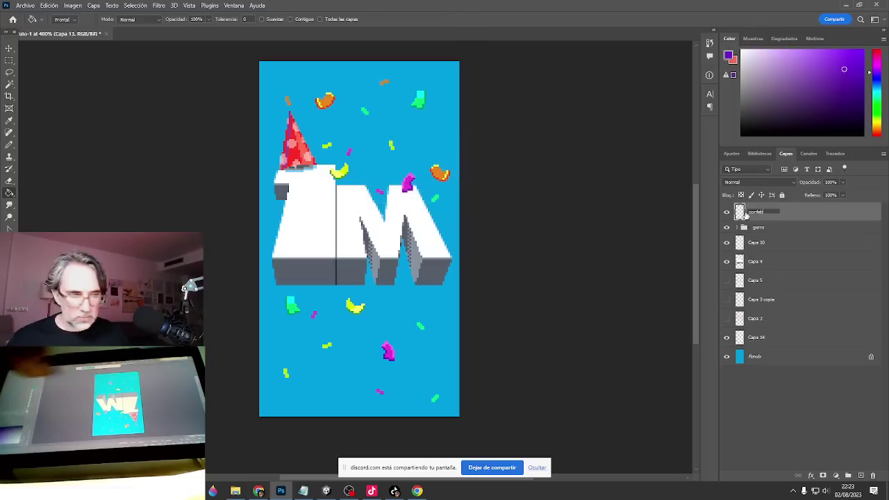
pyautogui.press('Return')
pyautogui.click(727, 228)
pyautogui.click(727, 227)
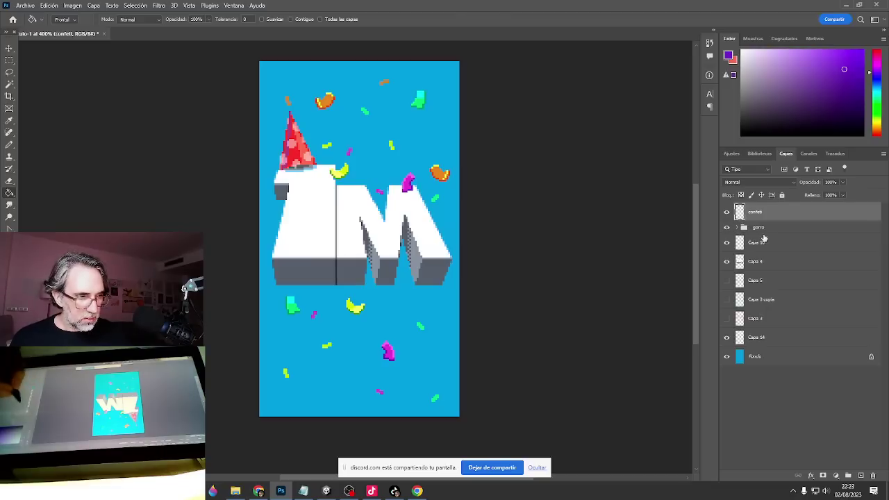
# Rename the lettering layer Capa 4 as 1m.
pyautogui.click(760, 243)
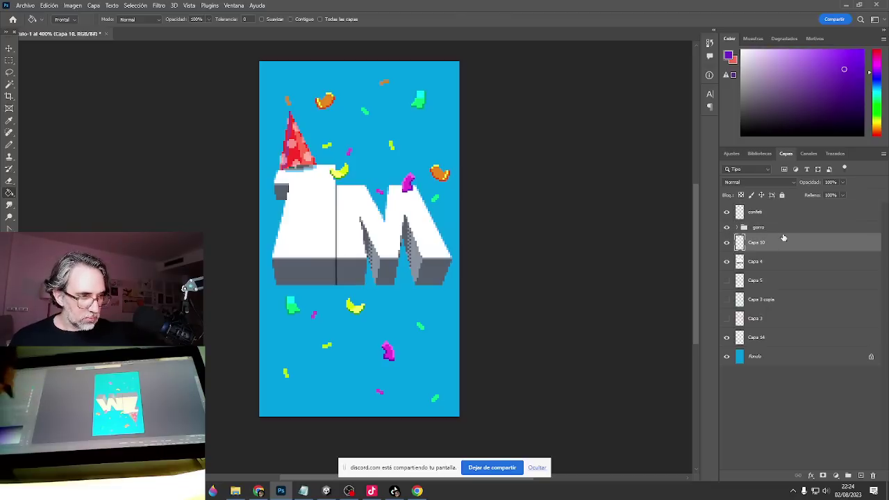
pyautogui.click(759, 262)
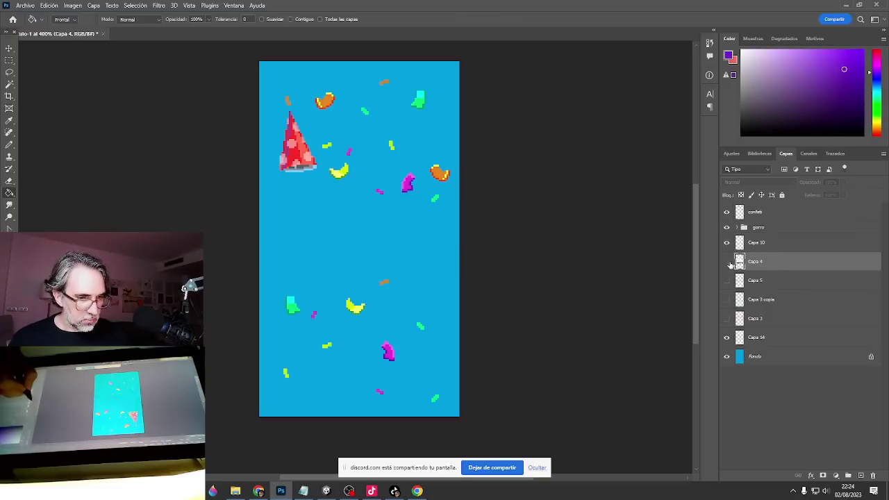
pyautogui.doubleClick(755, 262)
pyautogui.write('1m')
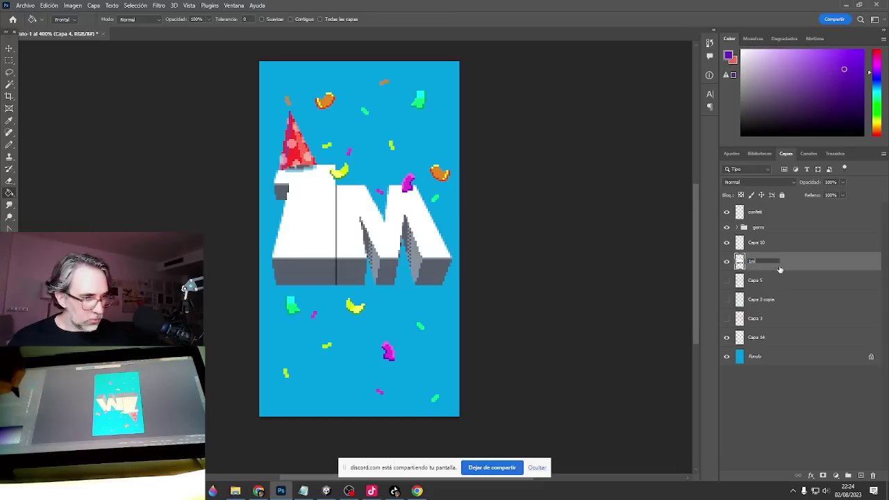
pyautogui.press('Return')
# Delete the unused hidden layers Capa 5, Capa 3 copia and the red guide-line layer Capa 3.
pyautogui.click(728, 281)
pyautogui.click(764, 280)
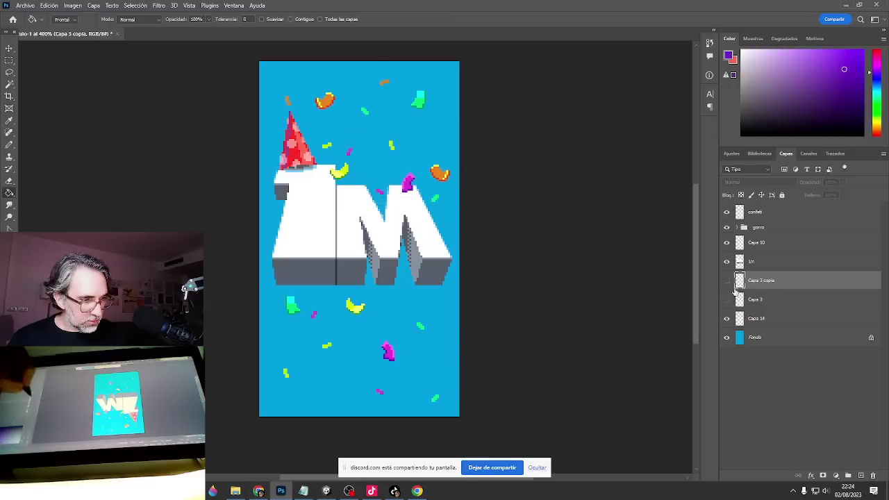
pyautogui.click(727, 300)
pyautogui.keyDown('shift'); pyautogui.click(789, 298); pyautogui.keyUp('shift')
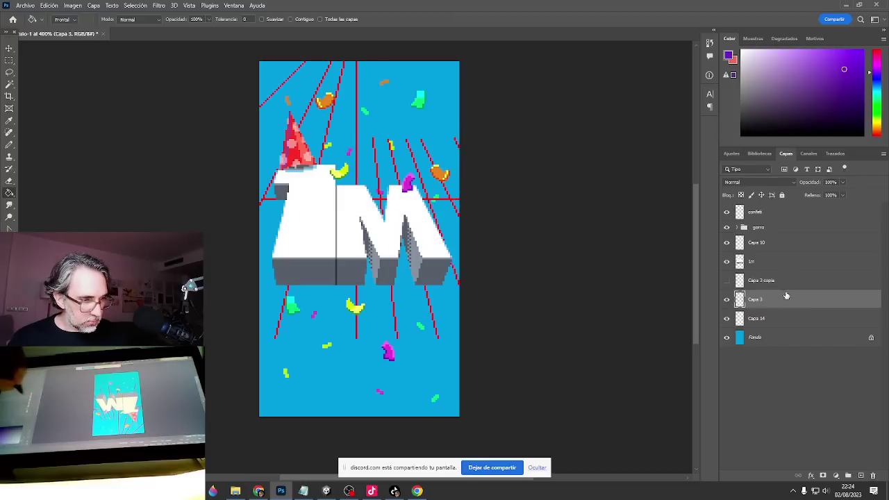
pyautogui.click(875, 477)
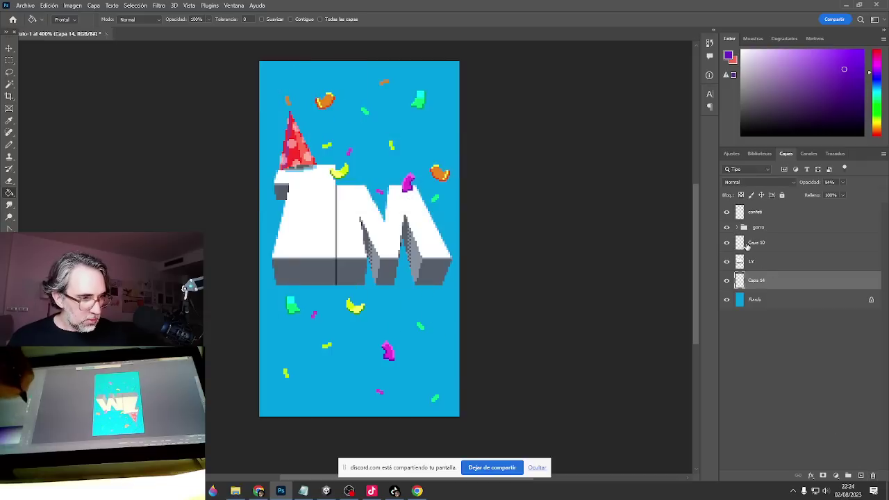
# Rename the layer Capa 10 as gllobos and switch to the Pencil tool.
pyautogui.click(760, 245)
pyautogui.doubleClick(756, 244)
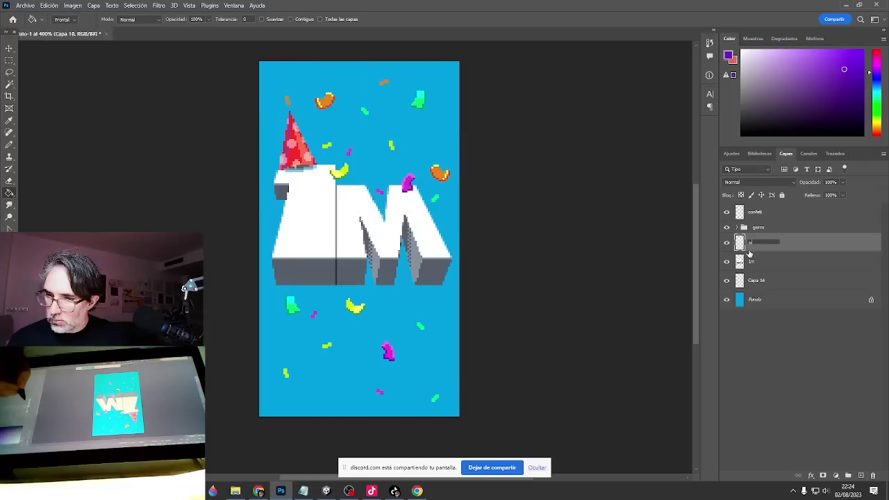
pyautogui.write('glob')
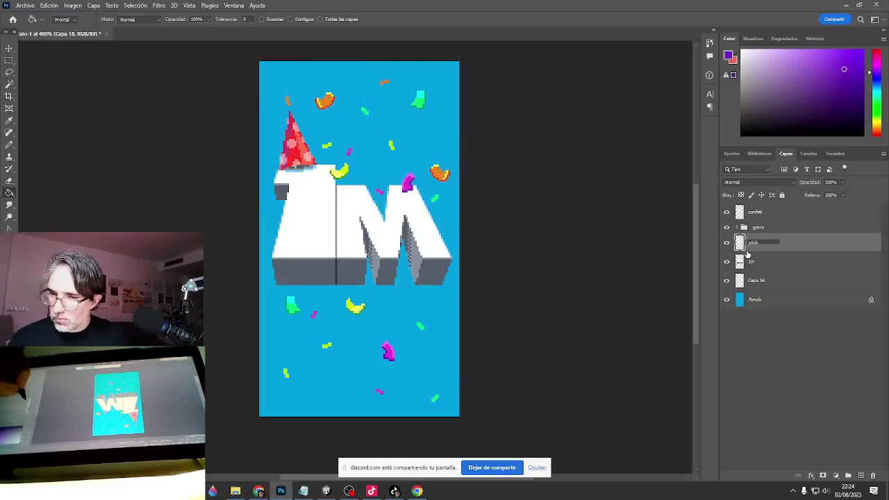
pyautogui.write('o')
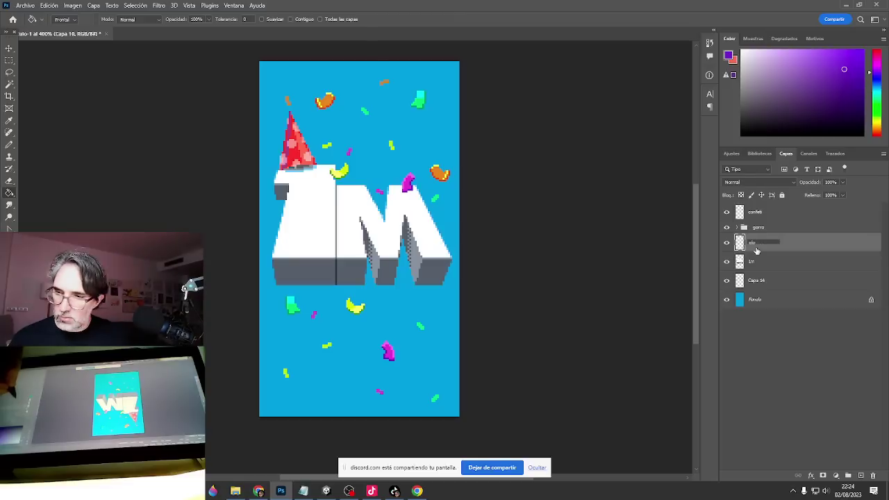
pyautogui.write('e')
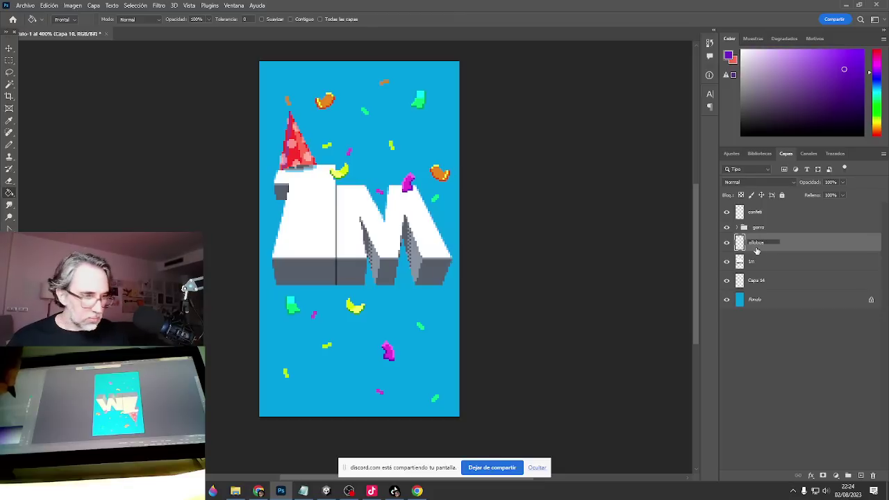
pyautogui.press('Return')
pyautogui.press('b')
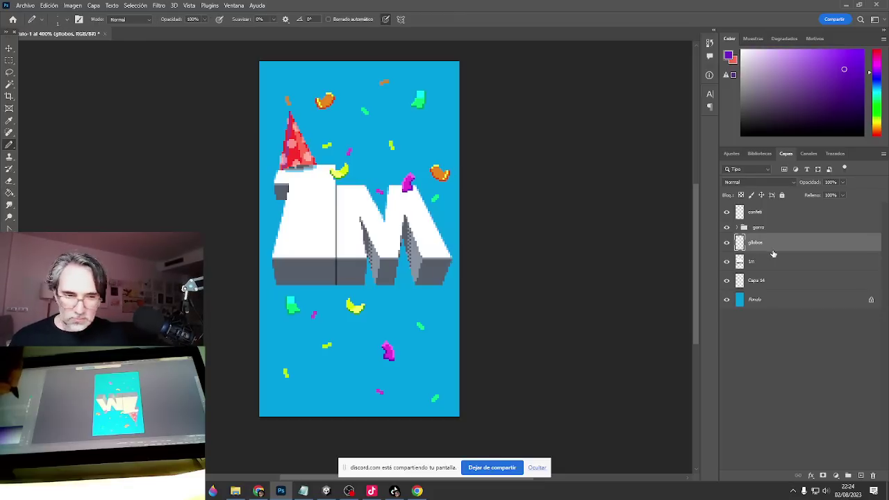
pyautogui.keyDown('ctrl'); pyautogui.click(427, 317); pyautogui.keyUp('ctrl')
pyautogui.moveTo(469, 320); pyautogui.dragTo(533, 332)
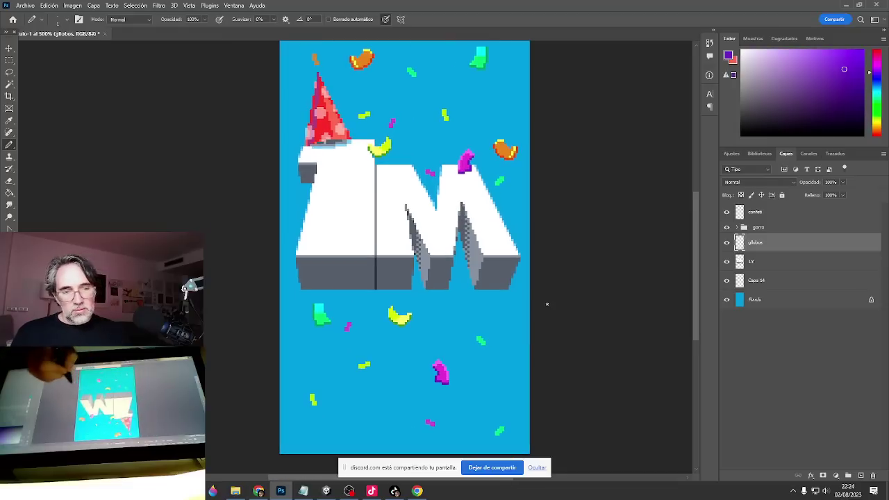
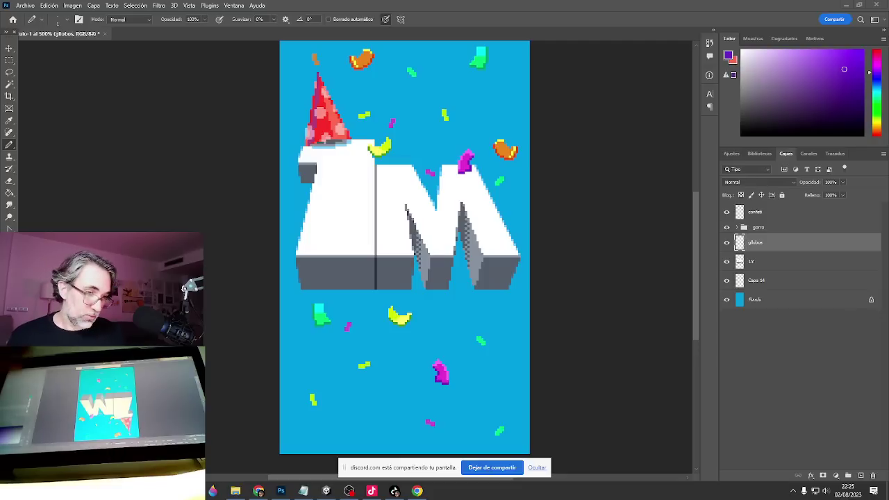
# Choose a light magenta and paint a large round balloon shape over the lower right corner of the M with a bigger pencil.
pyautogui.moveTo(492, 366); pyautogui.dragTo(478, 396)
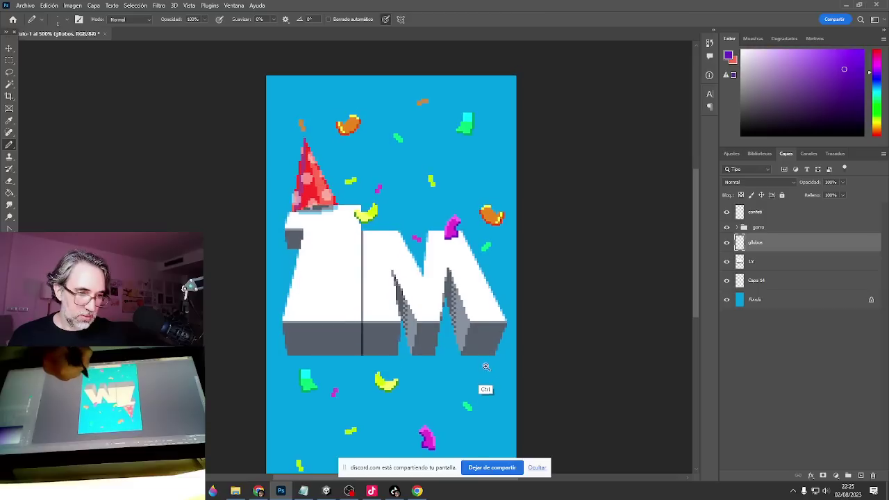
pyautogui.moveTo(486, 358); pyautogui.dragTo(464, 324)
pyautogui.keyDown('ctrl'); pyautogui.click(492, 338); pyautogui.keyUp('ctrl')
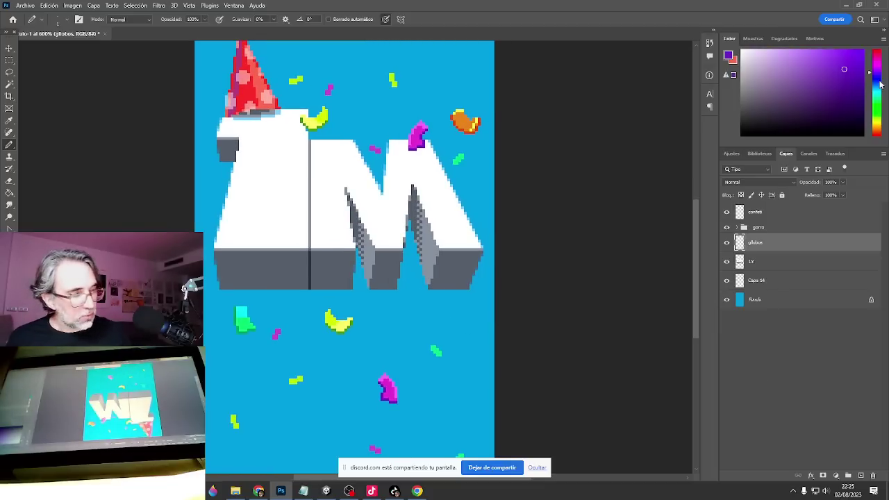
pyautogui.moveTo(877, 87)
pyautogui.mouseDown()
pyautogui.moveTo(882, 132)
pyautogui.moveTo(887, 68)
pyautogui.mouseUp()
pyautogui.moveTo(823, 59); pyautogui.dragTo(808, 59)
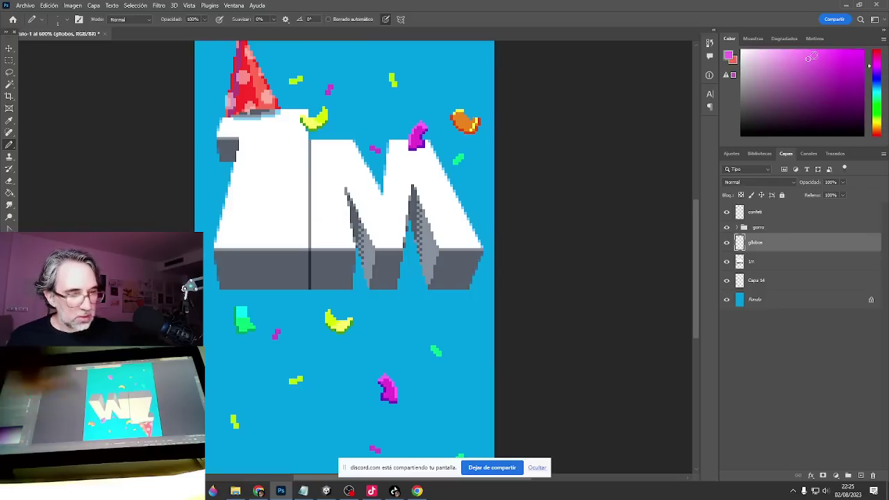
pyautogui.moveTo(411, 298)
pyautogui.mouseDown()
pyautogui.moveTo(453, 308)
pyautogui.moveTo(420, 310)
pyautogui.moveTo(421, 339)
pyautogui.moveTo(448, 321)
pyautogui.moveTo(444, 293)
pyautogui.moveTo(426, 293)
pyautogui.moveTo(431, 327)
pyautogui.mouseUp()
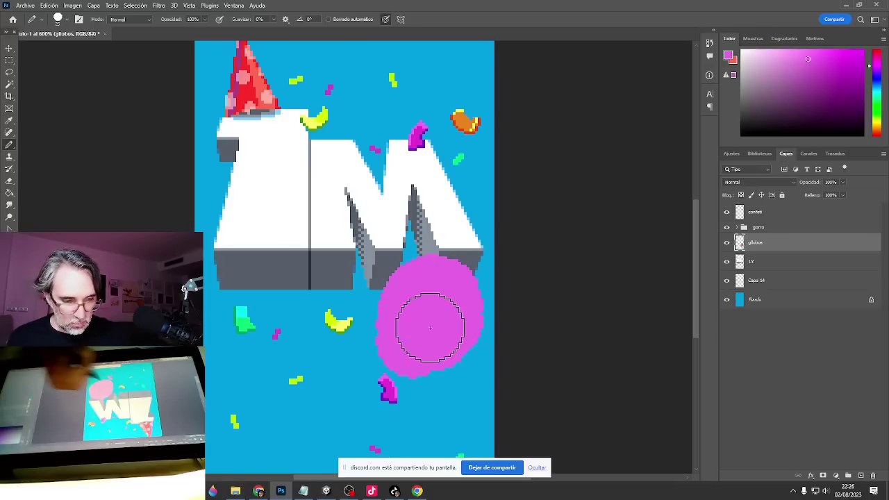
# Smooth the balloon's left outline and taper it toward its lower-left end using a smaller pencil.
pyautogui.moveTo(498, 329); pyautogui.dragTo(493, 295)
pyautogui.keyDown('ctrl'); pyautogui.click(433, 299); pyautogui.keyUp('ctrl')
pyautogui.keyDown('ctrl'); pyautogui.click(433, 300); pyautogui.keyUp('ctrl')
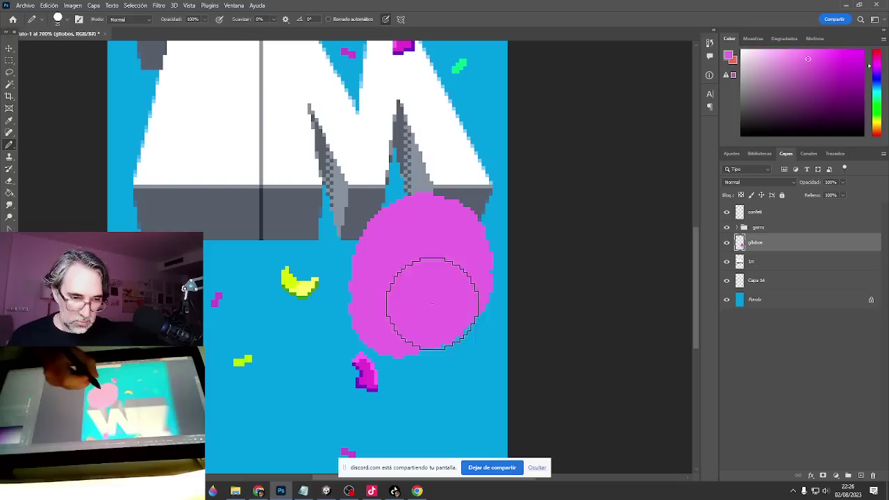
pyautogui.moveTo(406, 278)
pyautogui.mouseDown()
pyautogui.moveTo(363, 295)
pyautogui.moveTo(355, 272)
pyautogui.moveTo(353, 303)
pyautogui.moveTo(365, 336)
pyautogui.moveTo(388, 347)
pyautogui.moveTo(454, 316)
pyautogui.moveTo(426, 340)
pyautogui.moveTo(372, 344)
pyautogui.mouseUp()
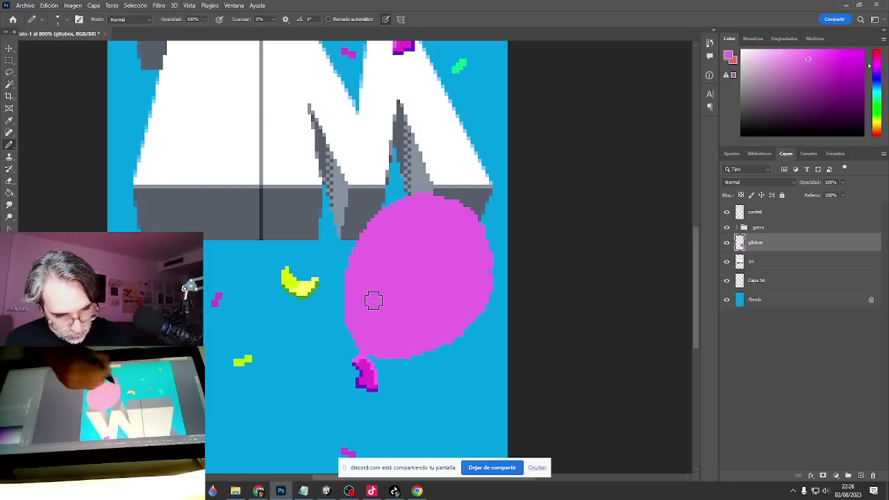
# Shift the balloon slightly down and place the gllobos layer above the confeti layer.
pyautogui.press('v')
pyautogui.moveTo(447, 312)
pyautogui.mouseDown()
pyautogui.moveTo(452, 292)
pyautogui.moveTo(459, 298)
pyautogui.moveTo(434, 349)
pyautogui.moveTo(440, 337)
pyautogui.mouseUp()
pyautogui.moveTo(771, 242); pyautogui.dragTo(787, 205)
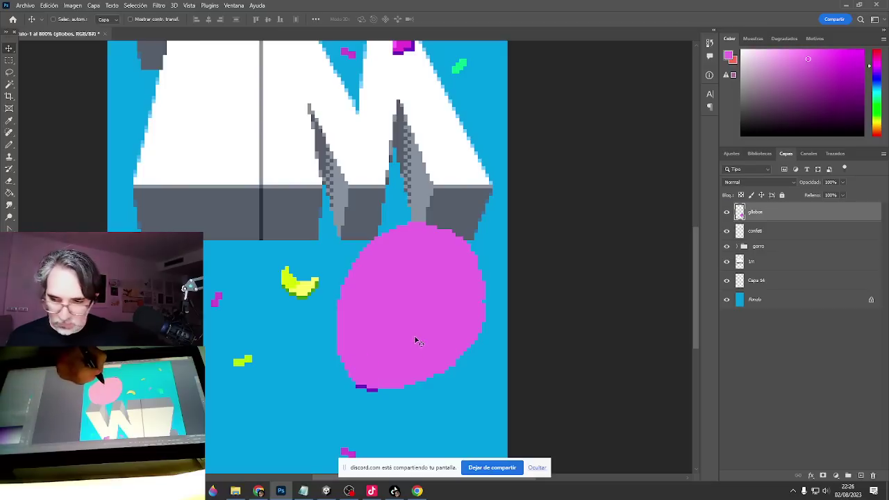
# Draw a small pink knot at the balloon's lower-left tip and separate it from the body with dark purple pixels.
pyautogui.press('b')
pyautogui.scroll(2, 440, 357)
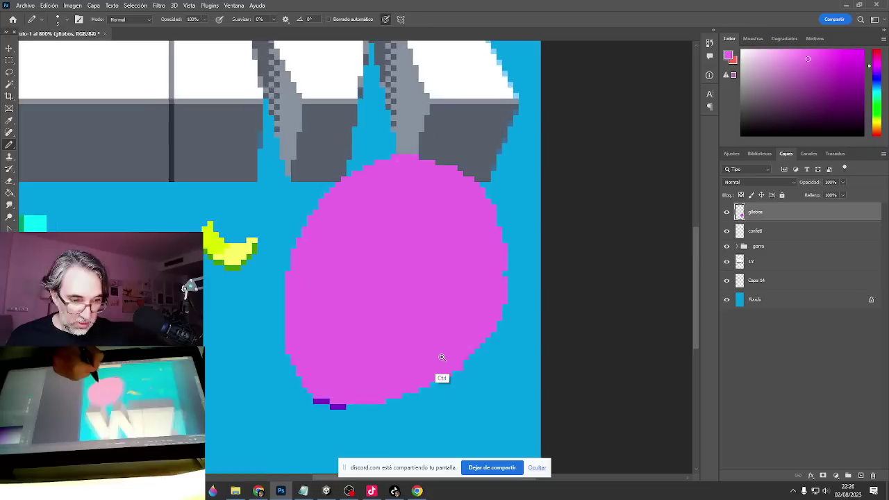
pyautogui.moveTo(433, 307); pyautogui.dragTo(327, 332)
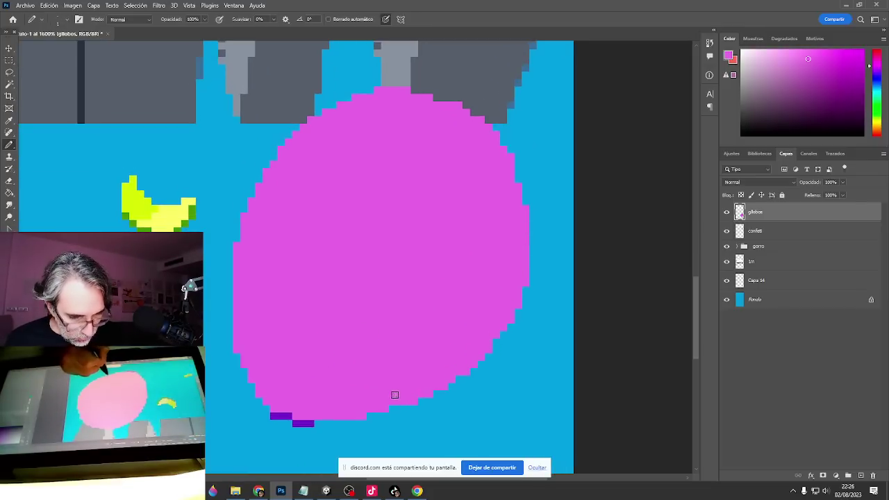
pyautogui.moveTo(258, 408)
pyautogui.mouseDown()
pyautogui.moveTo(237, 417)
pyautogui.moveTo(260, 432)
pyautogui.moveTo(270, 428)
pyautogui.moveTo(255, 410)
pyautogui.moveTo(274, 408)
pyautogui.mouseUp()
pyautogui.keyDown('alt'); pyautogui.click(285, 417); pyautogui.keyUp('alt')
pyautogui.click(258, 394)
pyautogui.keyDown('ctrl'); pyautogui.keyDown('alt'); pyautogui.click(284, 402); pyautogui.keyUp('alt'); pyautogui.keyUp('ctrl')
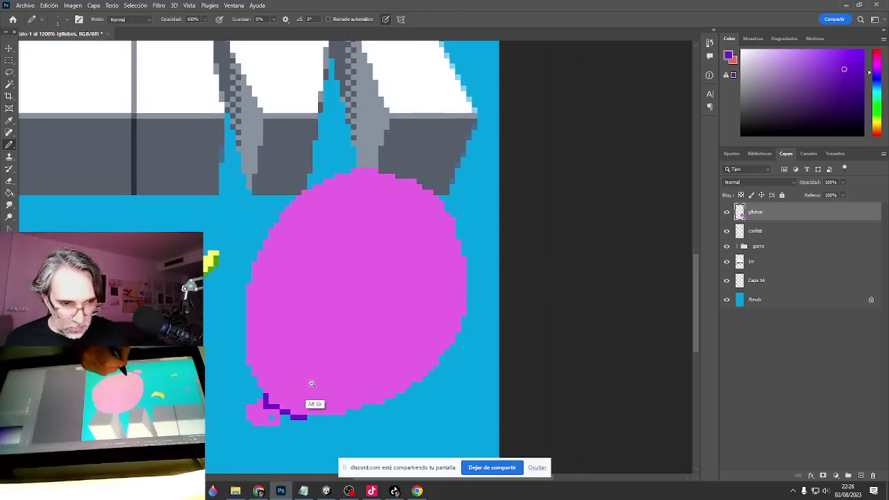
# Move the balloon up and left, clear of the magenta confetti piece beneath it.
pyautogui.keyDown('ctrl'); pyautogui.keyDown('alt'); pyautogui.click(313, 382); pyautogui.keyUp('alt'); pyautogui.keyUp('ctrl')
pyautogui.moveTo(344, 376)
pyautogui.mouseDown()
pyautogui.moveTo(396, 374)
pyautogui.moveTo(359, 311)
pyautogui.mouseUp()
pyautogui.press('v')
pyautogui.press('b')
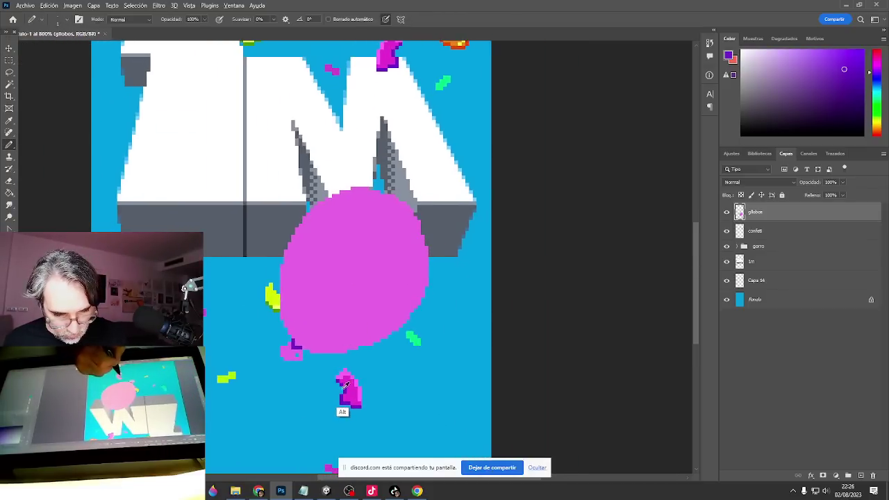
# Fill the hole in the balloon's knot with pink and tidy the dark purple line above it.
pyautogui.keyDown('ctrl'); pyautogui.click(306, 348); pyautogui.keyUp('ctrl')
pyautogui.click(289, 349)
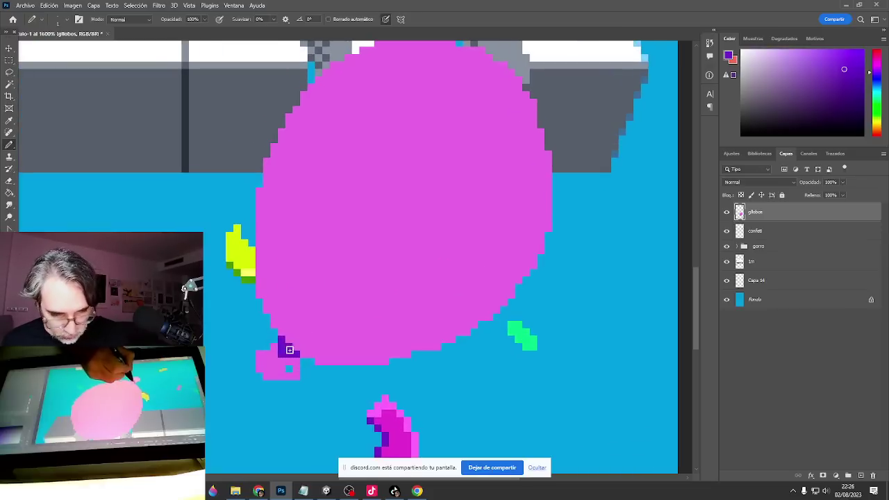
pyautogui.keyDown('alt'); pyautogui.click(282, 375); pyautogui.keyUp('alt')
pyautogui.click(289, 368)
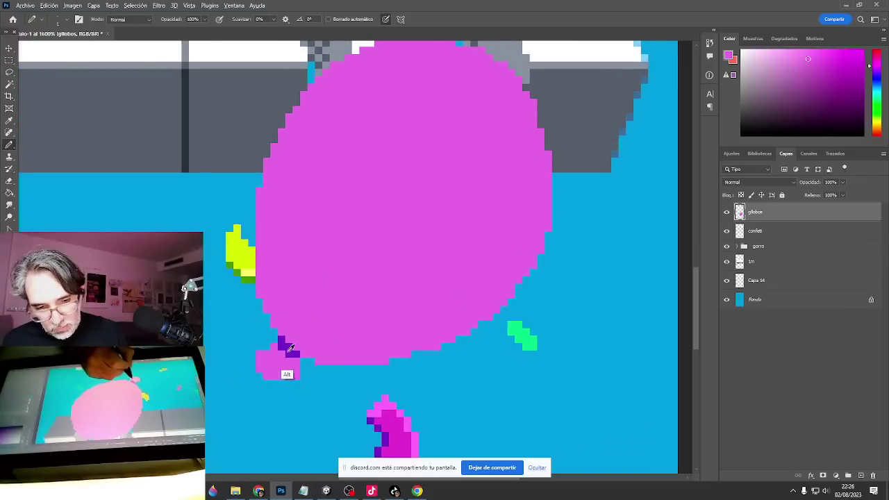
pyautogui.keyDown('alt'); pyautogui.click(280, 343); pyautogui.keyUp('alt')
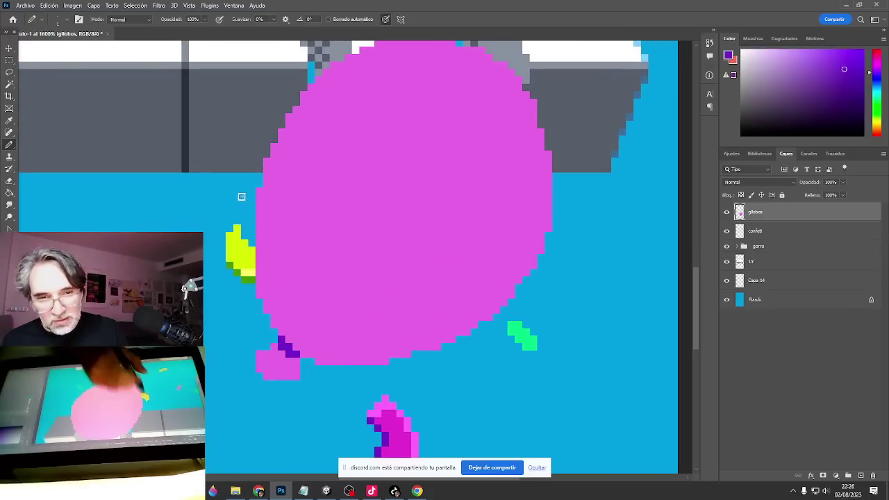
# Shade the knot's lower row in purple at 56% pencil opacity and restore the opacity to 100%.
pyautogui.click(204, 19)
pyautogui.moveTo(208, 31); pyautogui.dragTo(187, 31)
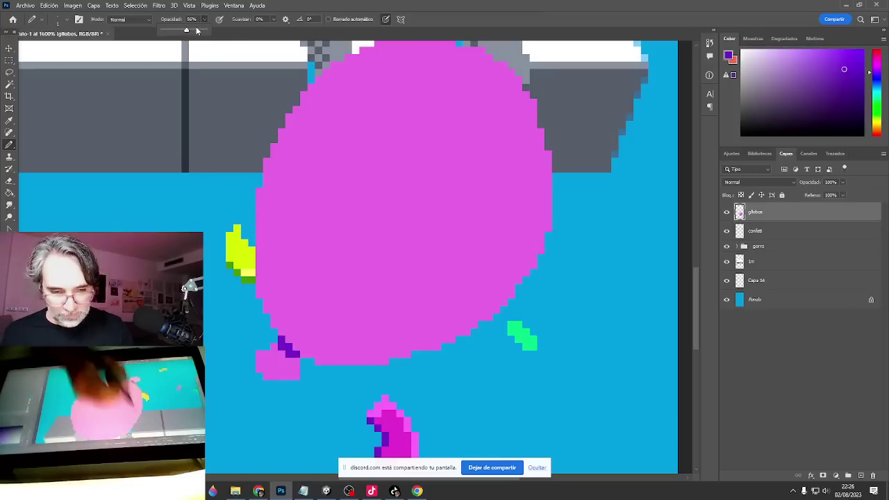
pyautogui.moveTo(267, 376); pyautogui.dragTo(283, 376)
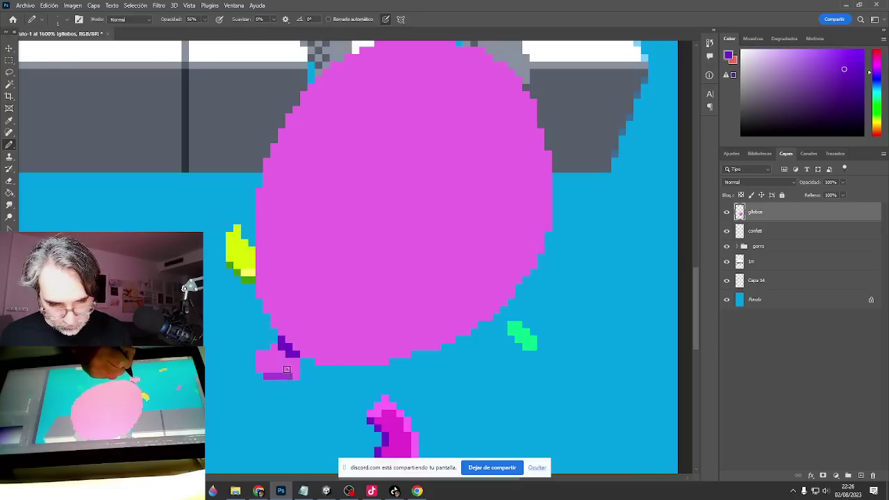
pyautogui.click(205, 20)
pyautogui.moveTo(228, 32); pyautogui.dragTo(278, 7)
# Rework the knot's shading with sampled pink, mid purple and dark purple pixels, forming a dark fold inside it.
pyautogui.keyDown('alt'); pyautogui.click(287, 354); pyautogui.keyUp('alt')
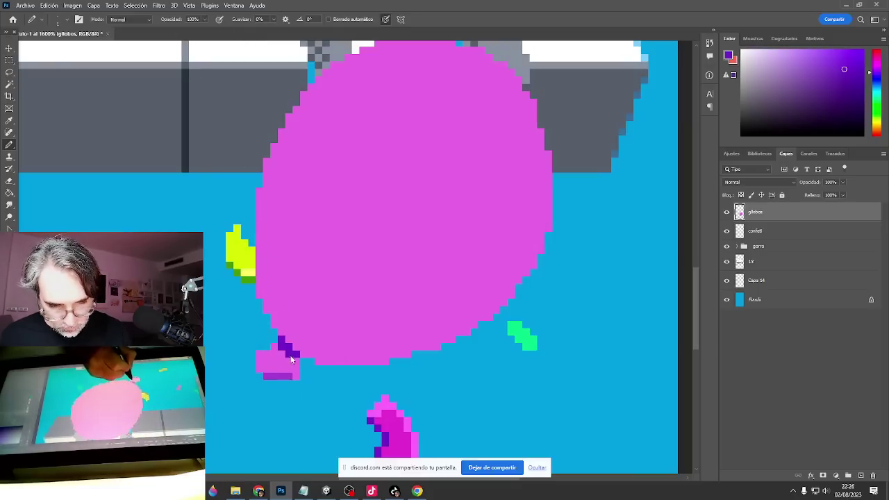
pyautogui.keyDown('alt'); pyautogui.click(288, 351); pyautogui.keyUp('alt')
pyautogui.moveTo(289, 350)
pyautogui.mouseDown()
pyautogui.moveTo(295, 375)
pyautogui.moveTo(268, 377)
pyautogui.moveTo(274, 373)
pyautogui.moveTo(274, 386)
pyautogui.mouseUp()
pyautogui.keyDown('alt'); pyautogui.click(268, 368); pyautogui.keyUp('alt')
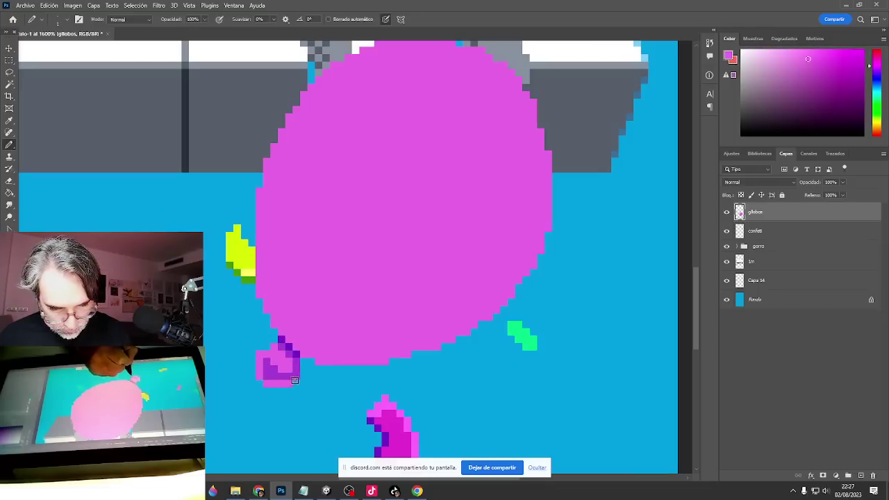
pyautogui.keyDown('alt'); pyautogui.click(294, 370); pyautogui.keyUp('alt')
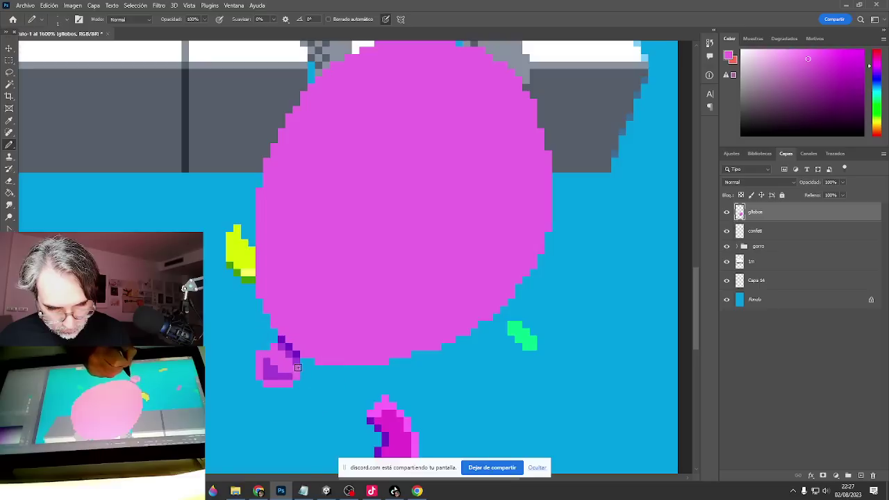
pyautogui.keyDown('alt'); pyautogui.click(291, 355); pyautogui.keyUp('alt')
pyautogui.click(282, 354)
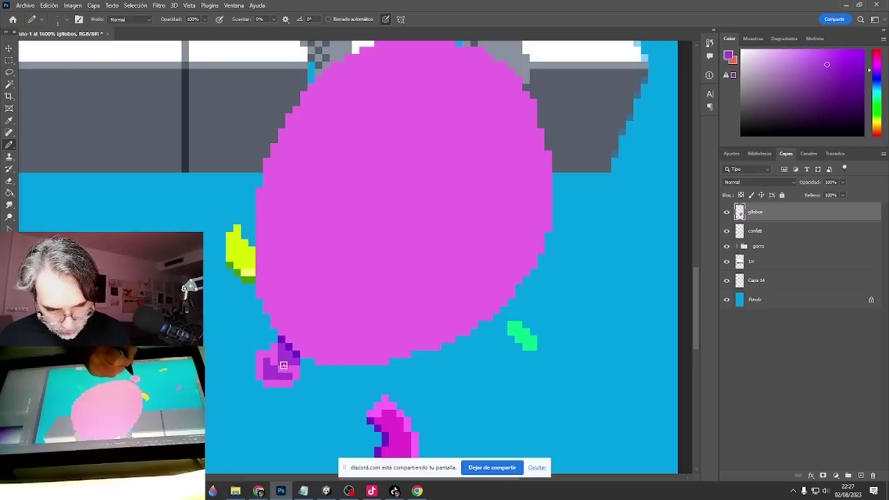
pyautogui.keyDown('alt'); pyautogui.click(290, 348); pyautogui.keyUp('alt')
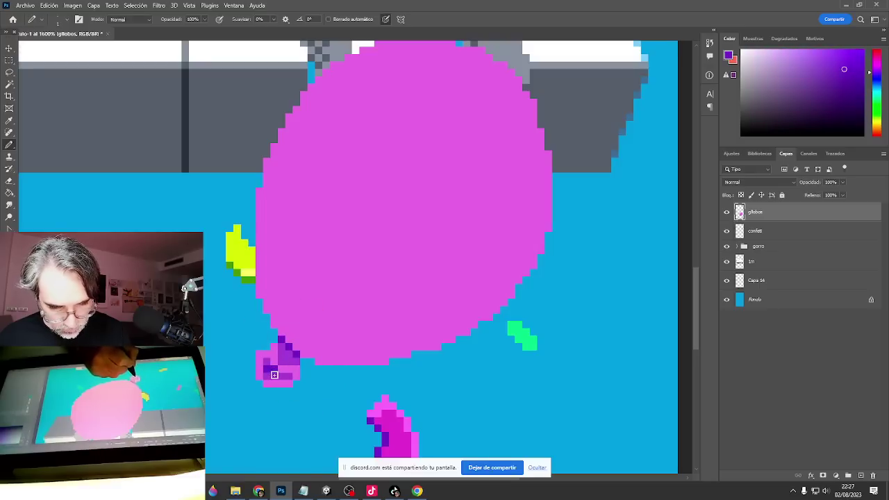
pyautogui.moveTo(275, 375); pyautogui.dragTo(291, 363)
pyautogui.keyDown('alt'); pyautogui.click(292, 369); pyautogui.keyUp('alt')
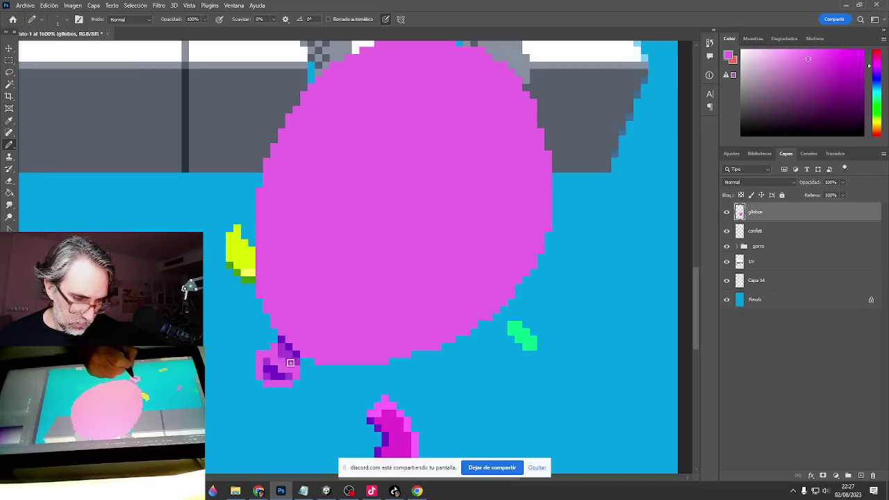
# Draw a mid-purple shadow line just inside the balloon's bottom edge, from the knot round to the lower right side.
pyautogui.keyDown('alt'); pyautogui.click(290, 355); pyautogui.keyUp('alt')
pyautogui.click(267, 310)
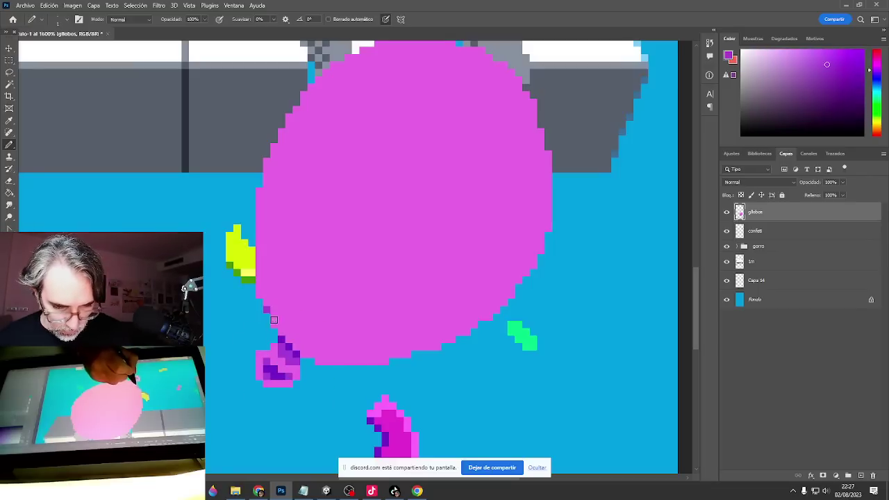
pyautogui.moveTo(274, 320)
pyautogui.mouseDown()
pyautogui.moveTo(311, 355)
pyautogui.moveTo(340, 361)
pyautogui.moveTo(332, 361)
pyautogui.moveTo(387, 349)
pyautogui.moveTo(454, 325)
pyautogui.moveTo(502, 290)
pyautogui.moveTo(532, 246)
pyautogui.mouseUp()
pyautogui.click(260, 294)
pyautogui.click(267, 303)
pyautogui.keyDown('alt'); pyautogui.click(344, 361); pyautogui.keyUp('alt')
pyautogui.keyDown('alt'); pyautogui.click(333, 355); pyautogui.keyUp('alt')
pyautogui.keyDown('alt'); pyautogui.click(524, 273); pyautogui.keyUp('alt')
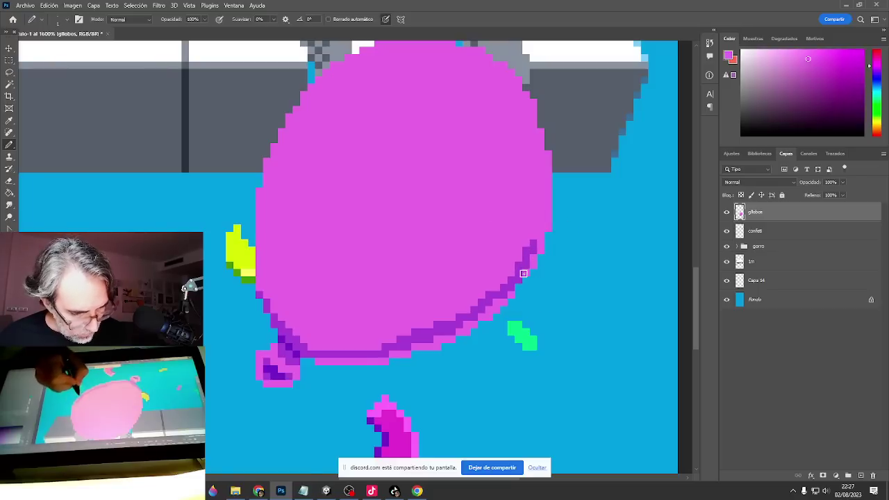
# Clean up the pink rim and purple shadow pixels along the balloon's lower-right edge.
pyautogui.moveTo(519, 280); pyautogui.dragTo(488, 310)
pyautogui.keyDown('alt'); pyautogui.click(503, 295); pyautogui.keyUp('alt')
pyautogui.click(467, 323)
pyautogui.click(439, 338)
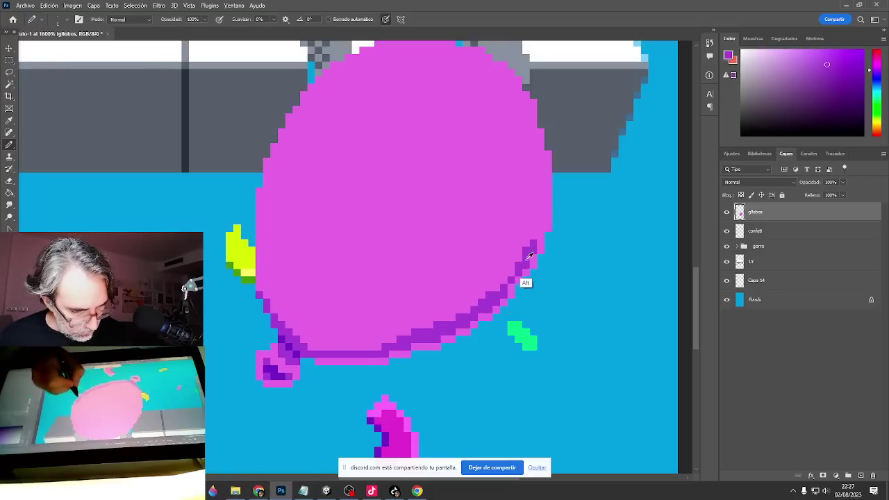
# Extend the mid-purple shadow line up the balloon's right side and correct its pixels near the upper end.
pyautogui.moveTo(535, 240); pyautogui.dragTo(542, 157)
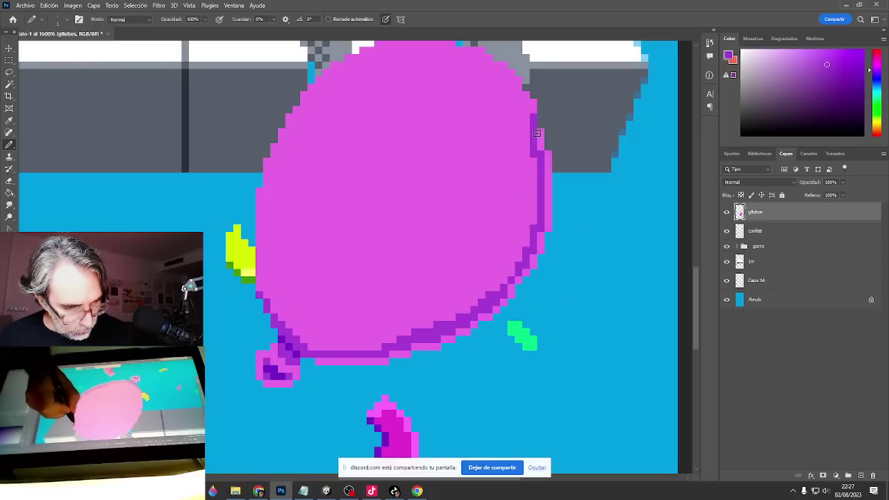
pyautogui.keyDown('alt'); pyautogui.click(544, 177); pyautogui.keyUp('alt')
pyautogui.keyDown('alt'); pyautogui.click(537, 147); pyautogui.keyUp('alt')
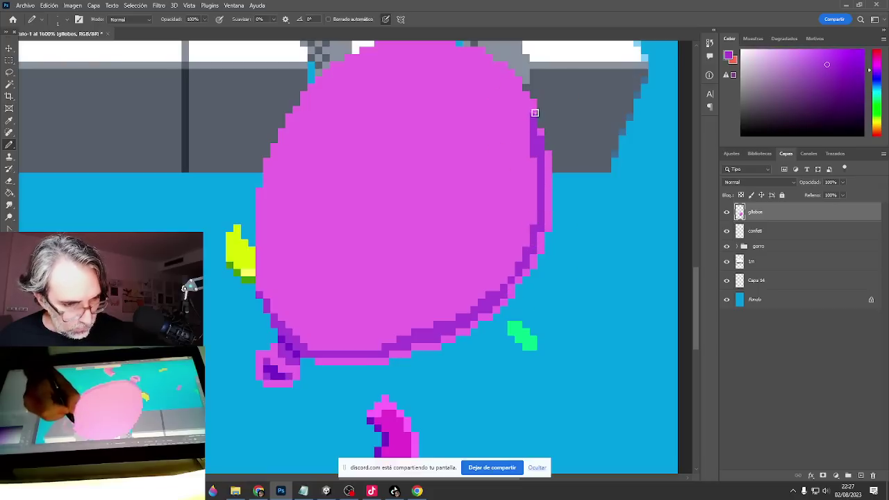
pyautogui.keyDown('alt'); pyautogui.click(525, 97); pyautogui.keyUp('alt')
pyautogui.click(526, 88)
pyautogui.keyDown('alt'); pyautogui.click(534, 118); pyautogui.keyUp('alt')
pyautogui.click(533, 110)
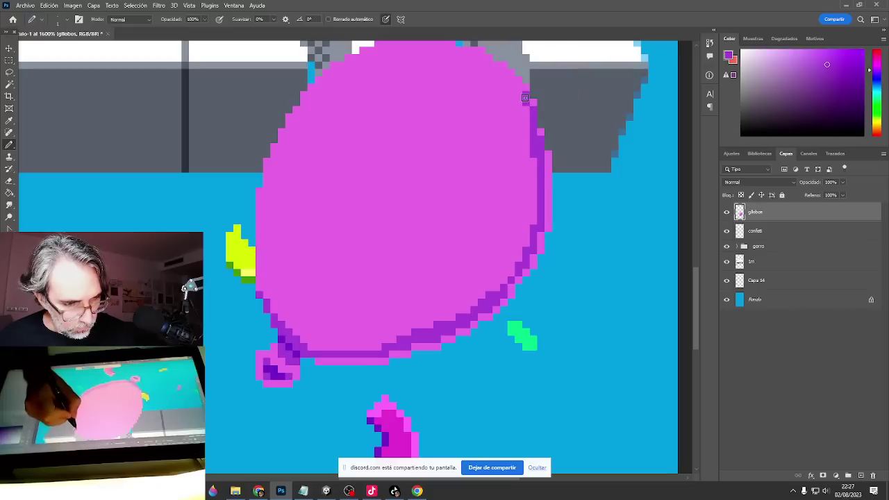
# Outline the inner edge of a crescent shadow across the balloon's lower right and fill it with mid purple.
pyautogui.moveTo(526, 100)
pyautogui.mouseDown()
pyautogui.moveTo(523, 166)
pyautogui.moveTo(504, 214)
pyautogui.moveTo(439, 291)
pyautogui.moveTo(401, 308)
pyautogui.moveTo(323, 317)
pyautogui.moveTo(279, 298)
pyautogui.moveTo(260, 262)
pyautogui.mouseUp()
pyautogui.keyDown('alt'); pyautogui.click(263, 281); pyautogui.keyUp('alt')
pyautogui.keyDown('alt'); pyautogui.click(270, 293); pyautogui.keyUp('alt')
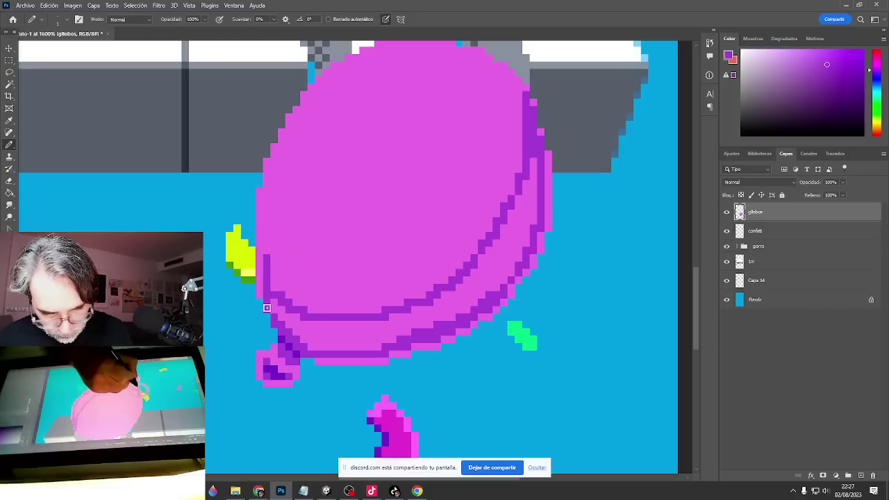
pyautogui.keyDown('alt'); pyautogui.click(277, 295); pyautogui.keyUp('alt')
pyautogui.keyDown('alt'); pyautogui.click(271, 310); pyautogui.keyUp('alt')
pyautogui.click(267, 310)
pyautogui.keyDown('alt'); pyautogui.click(276, 295); pyautogui.keyUp('alt')
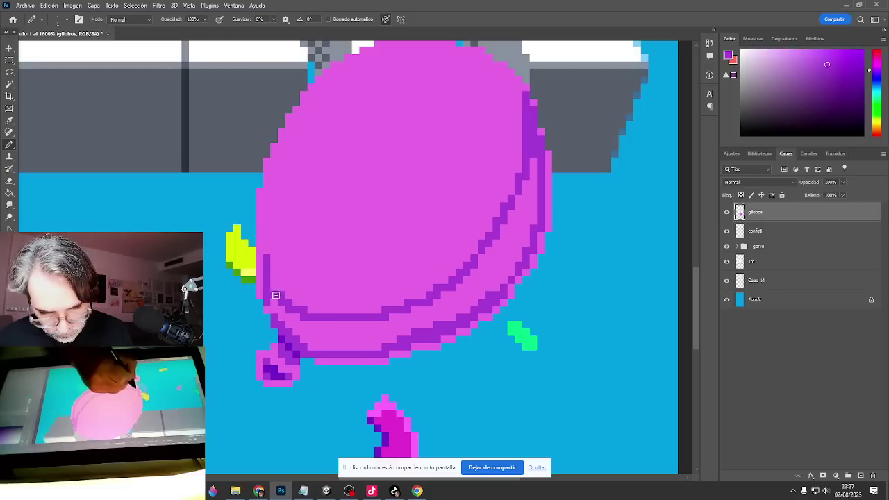
pyautogui.moveTo(276, 300)
pyautogui.mouseDown()
pyautogui.moveTo(299, 327)
pyautogui.moveTo(291, 311)
pyautogui.moveTo(342, 346)
pyautogui.moveTo(371, 343)
pyautogui.moveTo(350, 340)
pyautogui.moveTo(376, 325)
pyautogui.moveTo(366, 327)
pyautogui.moveTo(408, 330)
pyautogui.moveTo(394, 342)
pyautogui.moveTo(462, 304)
pyautogui.moveTo(467, 292)
pyautogui.moveTo(391, 323)
pyautogui.moveTo(501, 238)
pyautogui.moveTo(538, 164)
pyautogui.moveTo(500, 254)
pyautogui.moveTo(533, 216)
pyautogui.moveTo(502, 271)
pyautogui.moveTo(476, 276)
pyautogui.moveTo(500, 259)
pyautogui.moveTo(512, 275)
pyautogui.mouseUp()
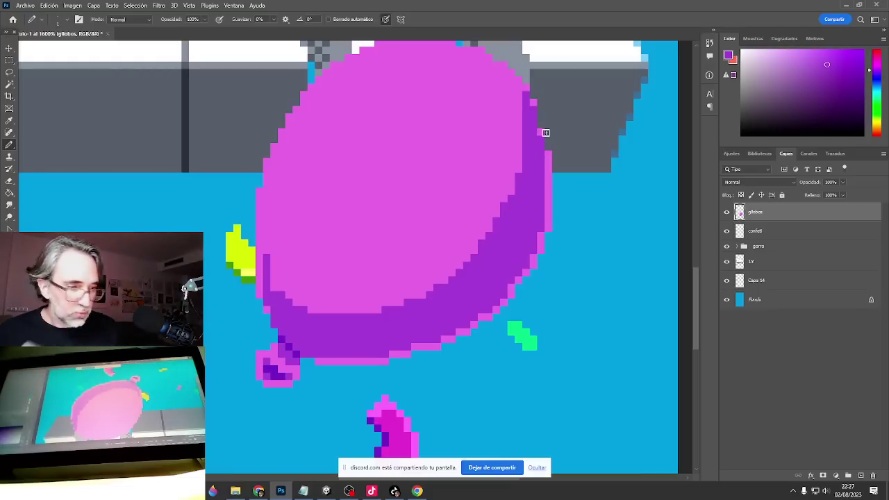
# Sample the bright pink from the confetti piece below the balloon and paint a highlight on the balloon's upper left.
pyautogui.moveTo(485, 200); pyautogui.dragTo(467, 262)
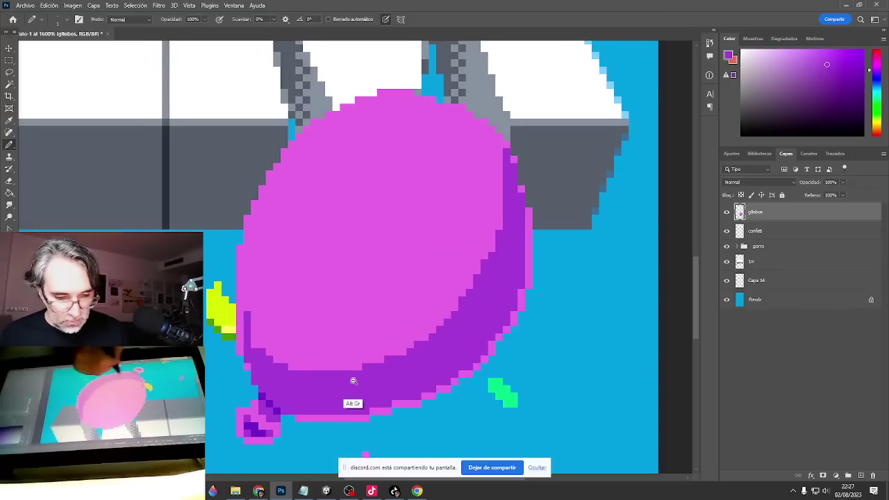
pyautogui.keyDown('ctrl'); pyautogui.keyDown('alt'); pyautogui.click(353, 380); pyautogui.keyUp('alt'); pyautogui.keyUp('ctrl')
pyautogui.keyDown('alt'); pyautogui.click(523, 370); pyautogui.keyUp('alt')
pyautogui.moveTo(462, 384); pyautogui.dragTo(490, 308)
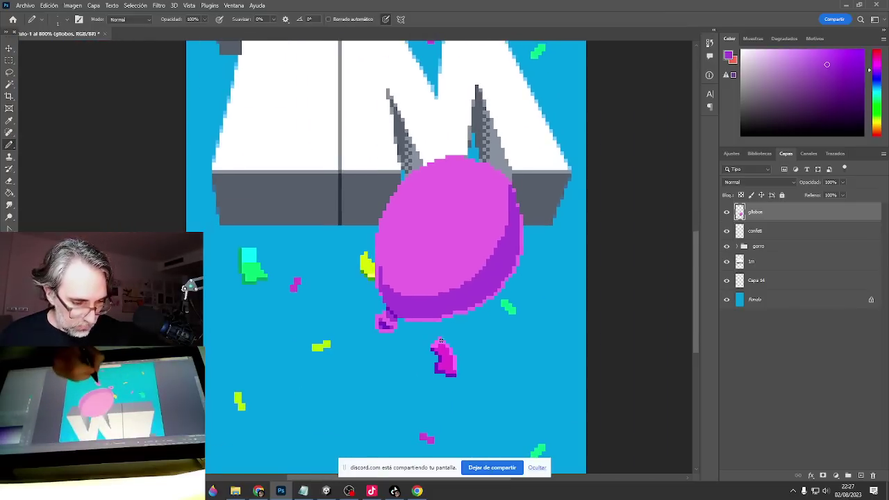
pyautogui.keyDown('ctrl'); pyautogui.click(492, 272); pyautogui.keyUp('ctrl')
pyautogui.keyDown('ctrl'); pyautogui.click(493, 280); pyautogui.keyUp('ctrl')
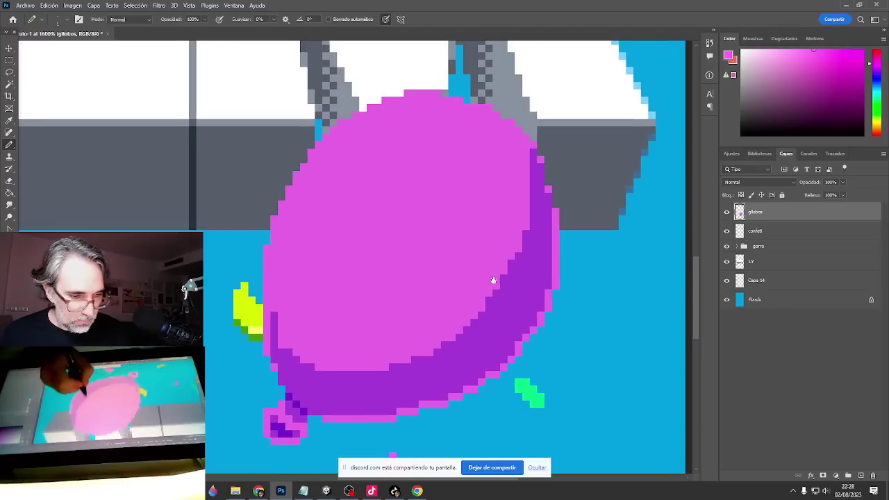
pyautogui.moveTo(426, 115); pyautogui.dragTo(395, 118)
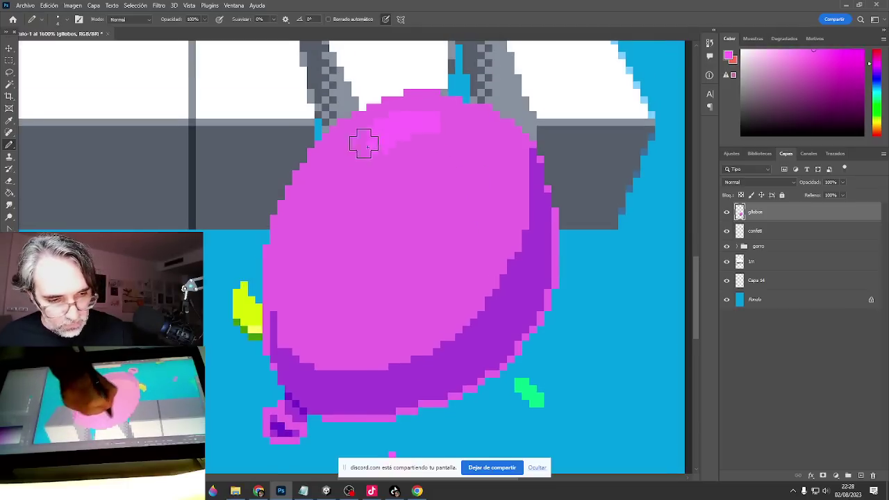
pyautogui.moveTo(364, 144)
pyautogui.mouseDown()
pyautogui.moveTo(352, 180)
pyautogui.moveTo(393, 176)
pyautogui.moveTo(430, 133)
pyautogui.moveTo(382, 167)
pyautogui.mouseUp()
# Sample the darker magenta from the same confetti piece and dab a small test patch on the balloon's lower middle.
pyautogui.moveTo(458, 338); pyautogui.dragTo(461, 226)
pyautogui.keyDown('alt'); pyautogui.click(397, 347); pyautogui.keyUp('alt')
pyautogui.moveTo(414, 182); pyautogui.dragTo(430, 192)
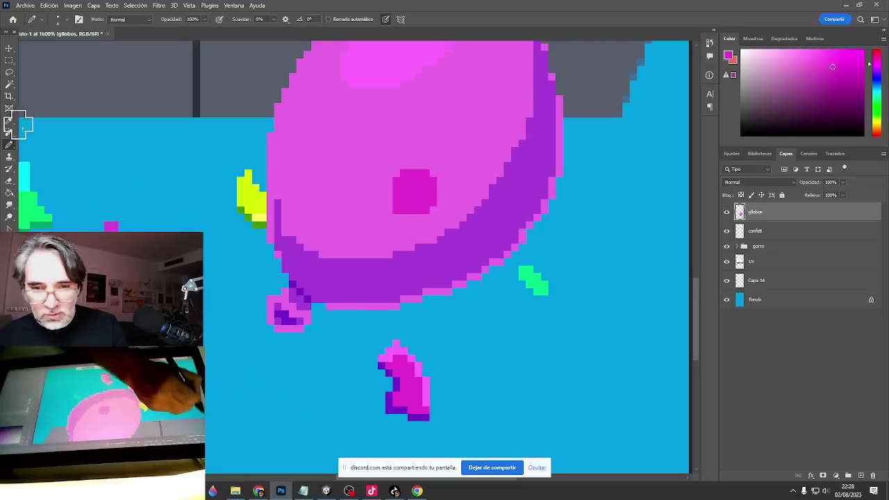
# Try a magenta fill on the balloon, undo it, and fill the balloon with the bright pink sampled from the confetti piece.
pyautogui.click(9, 193)
pyautogui.click(370, 231)
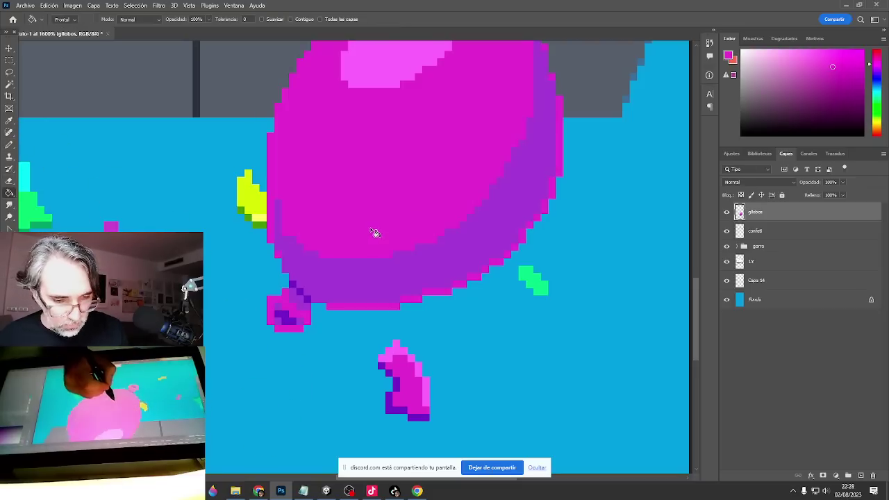
pyautogui.hotkey('ctrl', 'z')
pyautogui.keyDown('alt'); pyautogui.click(396, 345); pyautogui.keyUp('alt')
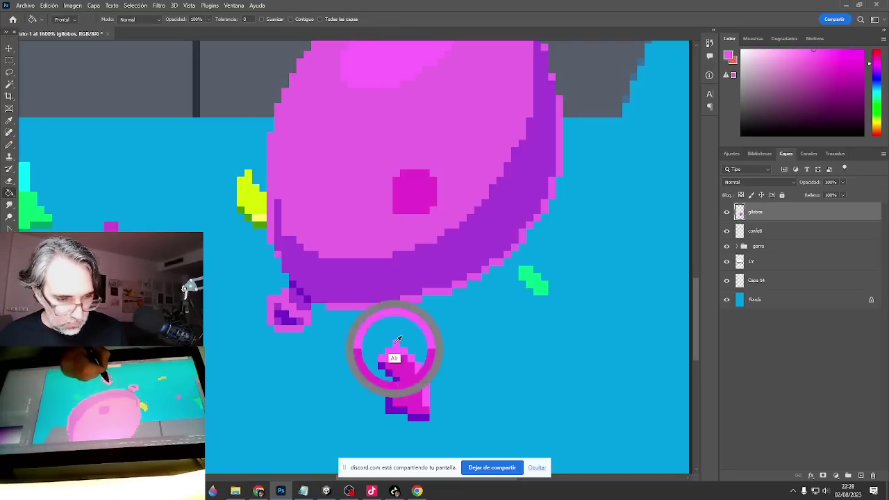
pyautogui.click(403, 164)
pyautogui.moveTo(398, 219); pyautogui.dragTo(360, 326)
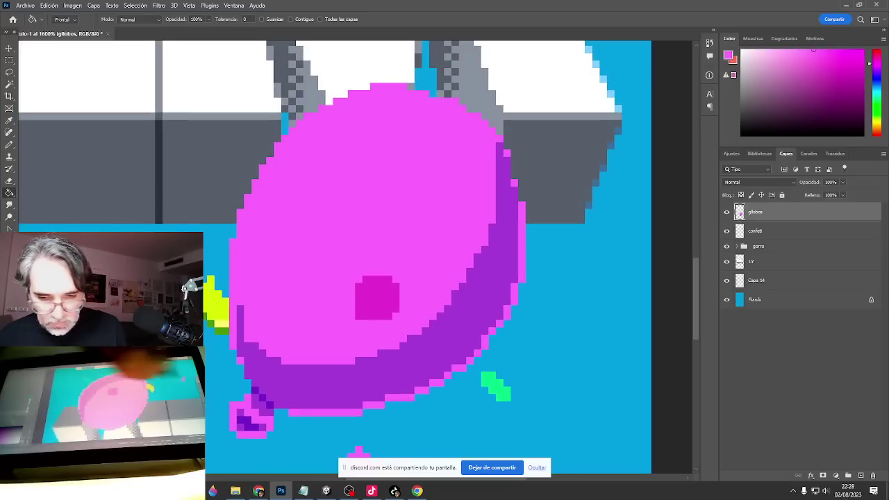
# Choose a pale pink foreground colour and paint a slanted oval highlight on the balloon's upper left.
pyautogui.click(7, 316)
pyautogui.moveTo(515, 273); pyautogui.dragTo(479, 269)
pyautogui.click(660, 263)
pyautogui.click(387, 130)
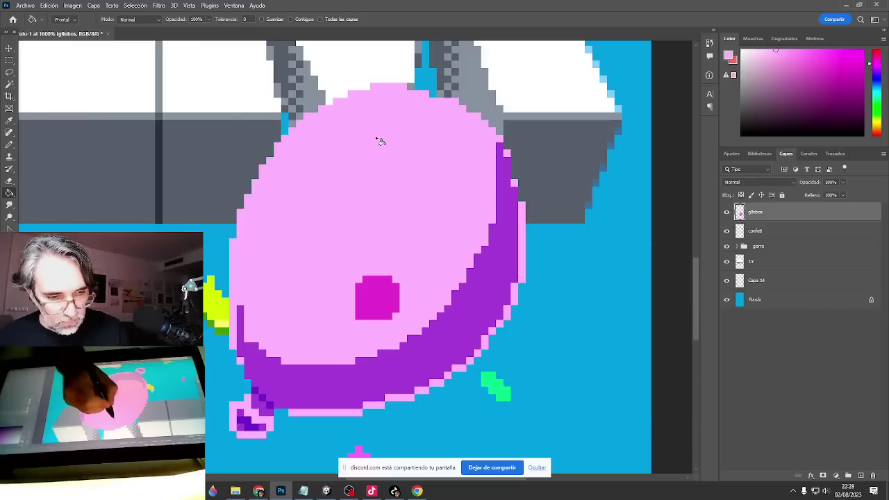
pyautogui.hotkey('ctrl', 'z')
pyautogui.press('b')
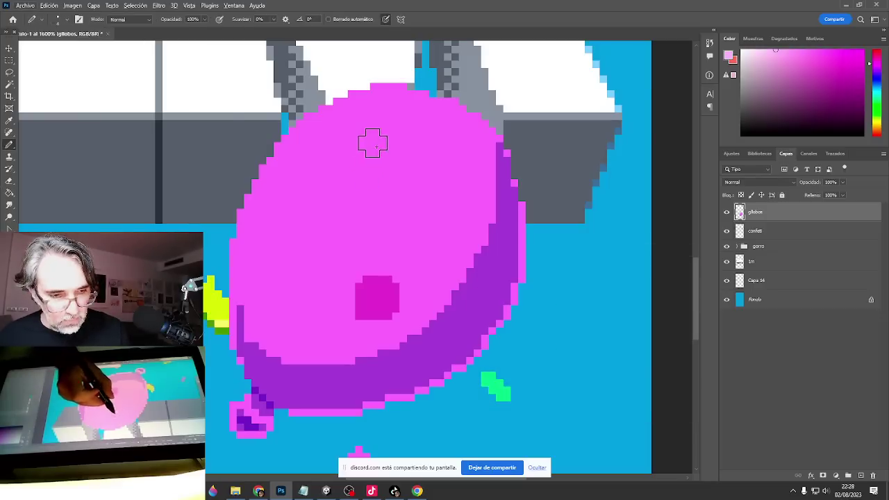
pyautogui.moveTo(371, 139)
pyautogui.mouseDown()
pyautogui.moveTo(363, 123)
pyautogui.moveTo(353, 143)
pyautogui.moveTo(327, 145)
pyautogui.moveTo(320, 163)
pyautogui.mouseUp()
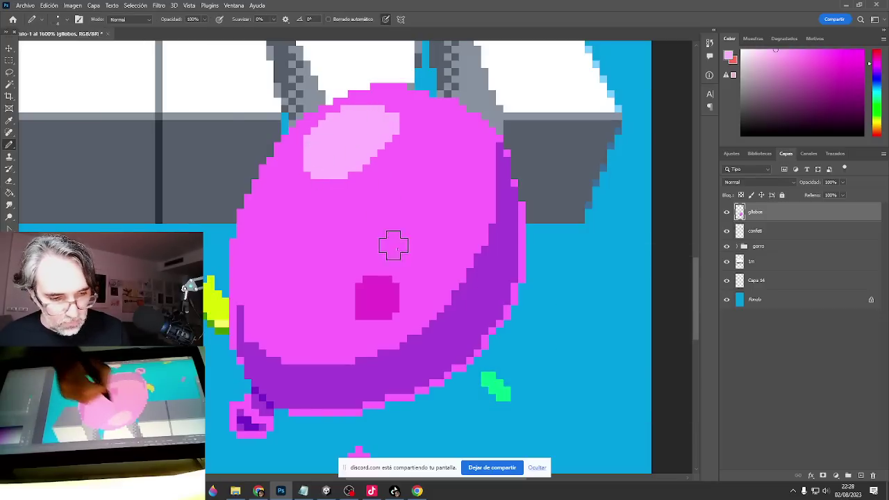
pyautogui.keyDown('alt'); pyautogui.click(395, 248); pyautogui.keyUp('alt')
pyautogui.keyDown('alt'); pyautogui.click(371, 298); pyautogui.keyUp('alt')
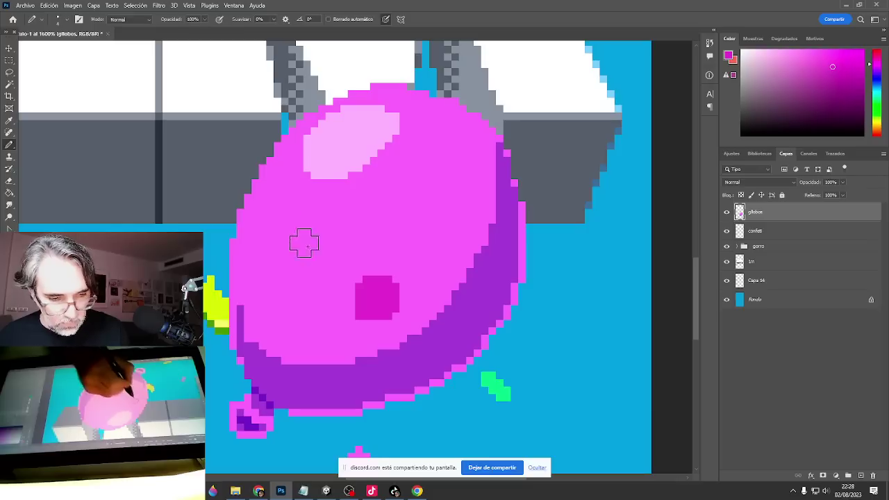
pyautogui.keyDown('alt'); pyautogui.click(403, 289); pyautogui.keyUp('alt')
pyautogui.keyDown('alt'); pyautogui.click(397, 307); pyautogui.keyUp('alt')
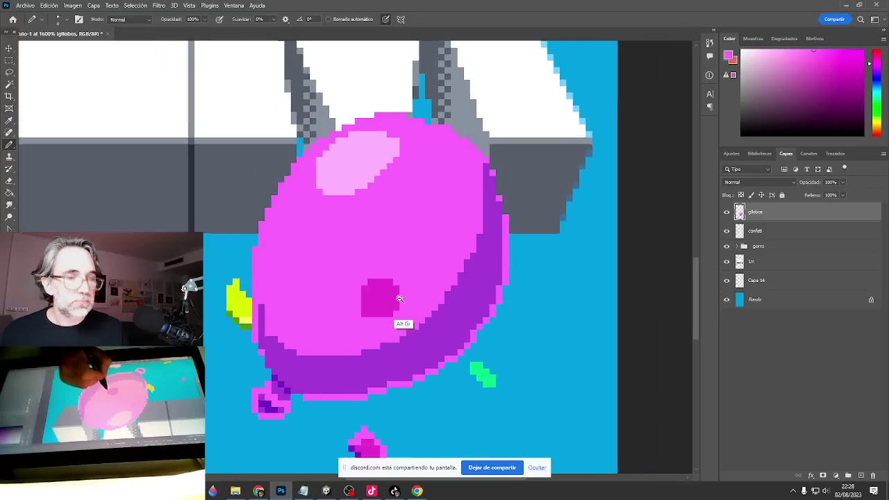
pyautogui.keyDown('alt'); pyautogui.click(401, 308); pyautogui.keyUp('alt')
pyautogui.moveTo(403, 310); pyautogui.dragTo(431, 299)
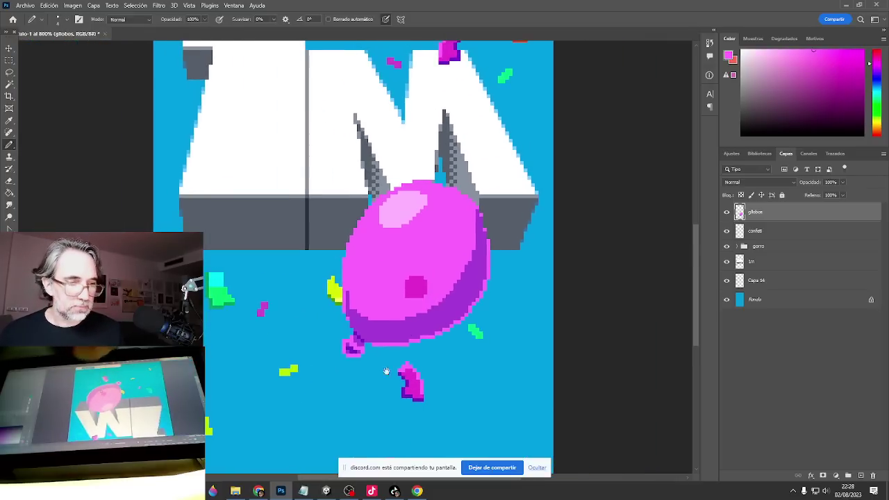
pyautogui.scroll(2, 429, 309)
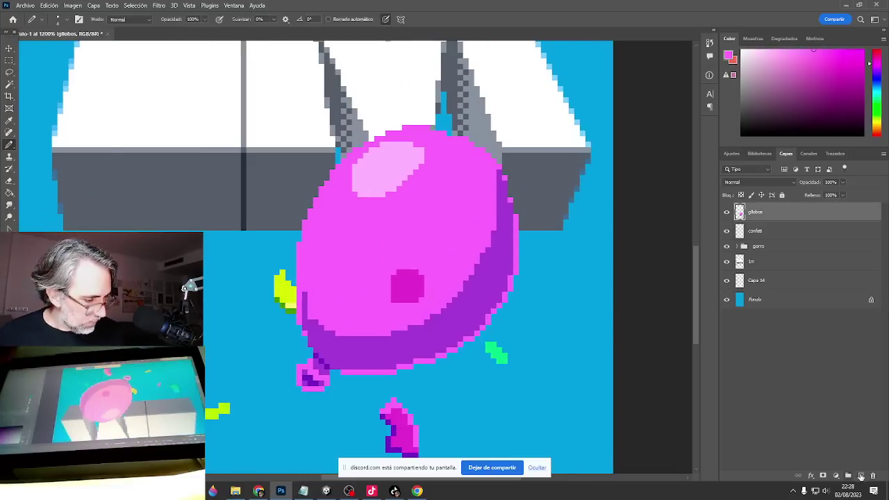
# Draw a tilted pair of round glasses across the balloon in black, 000000, on a new layer above the balloon layer.
pyautogui.click(849, 476)
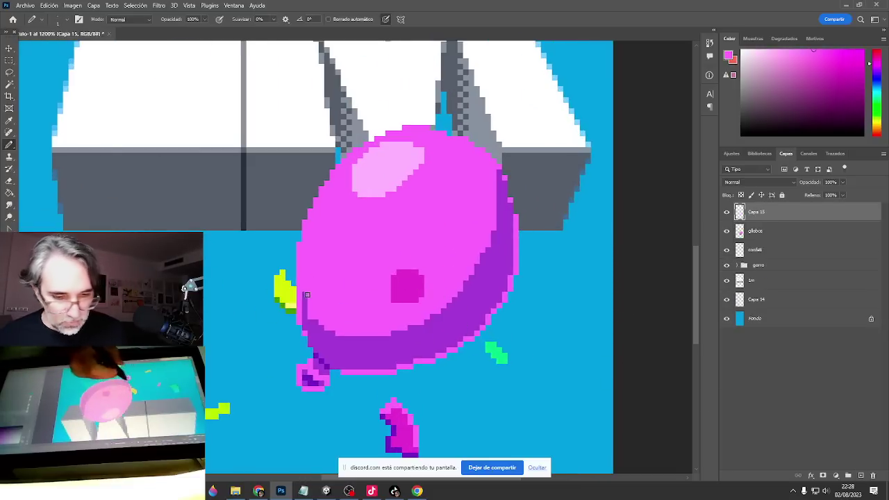
pyautogui.click(7, 299)
pyautogui.write('000000')
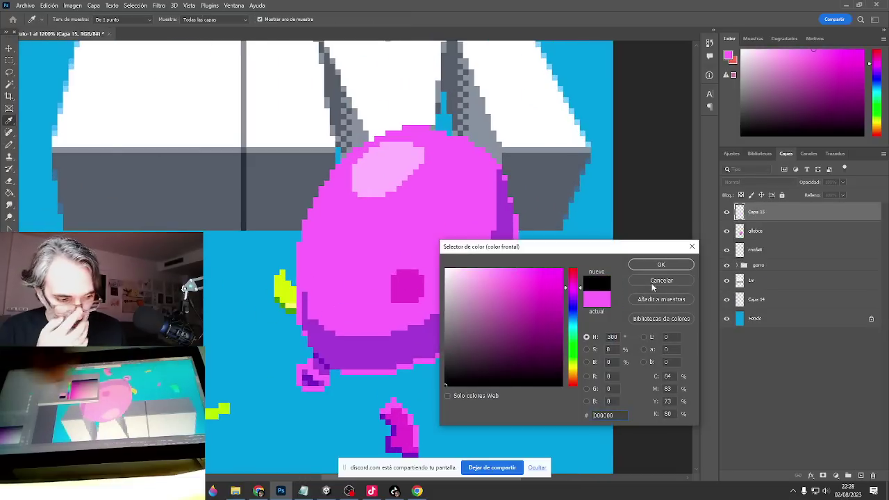
pyautogui.press('Return')
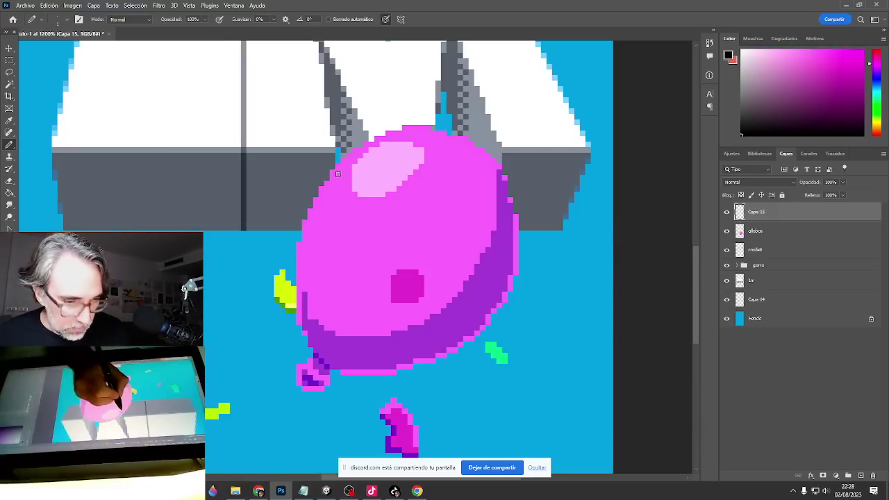
pyautogui.moveTo(337, 173)
pyautogui.mouseDown()
pyautogui.moveTo(378, 193)
pyautogui.moveTo(343, 179)
pyautogui.moveTo(375, 195)
pyautogui.moveTo(382, 242)
pyautogui.mouseUp()
pyautogui.hotkey('ctrl', 'z')
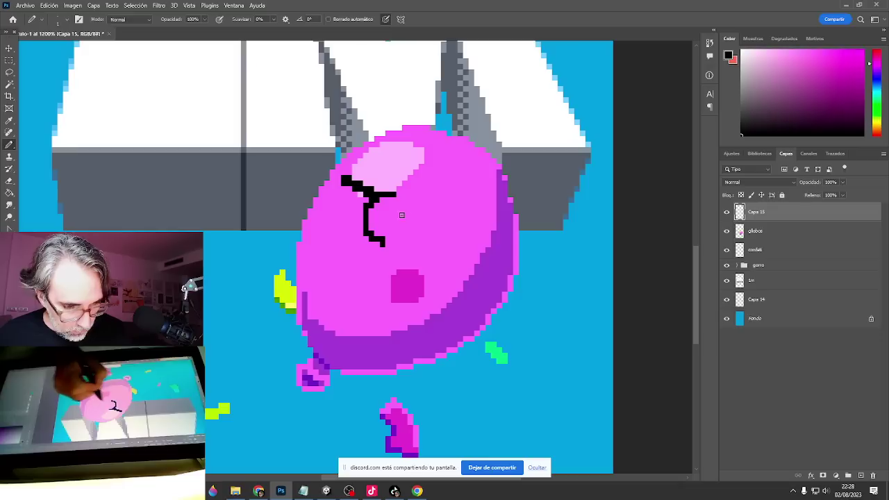
pyautogui.moveTo(393, 195)
pyautogui.mouseDown()
pyautogui.moveTo(416, 217)
pyautogui.moveTo(400, 250)
pyautogui.moveTo(372, 235)
pyautogui.moveTo(467, 248)
pyautogui.moveTo(427, 263)
pyautogui.moveTo(451, 285)
pyautogui.moveTo(477, 286)
pyautogui.moveTo(478, 251)
pyautogui.moveTo(457, 240)
pyautogui.moveTo(431, 273)
pyautogui.moveTo(489, 293)
pyautogui.mouseUp()
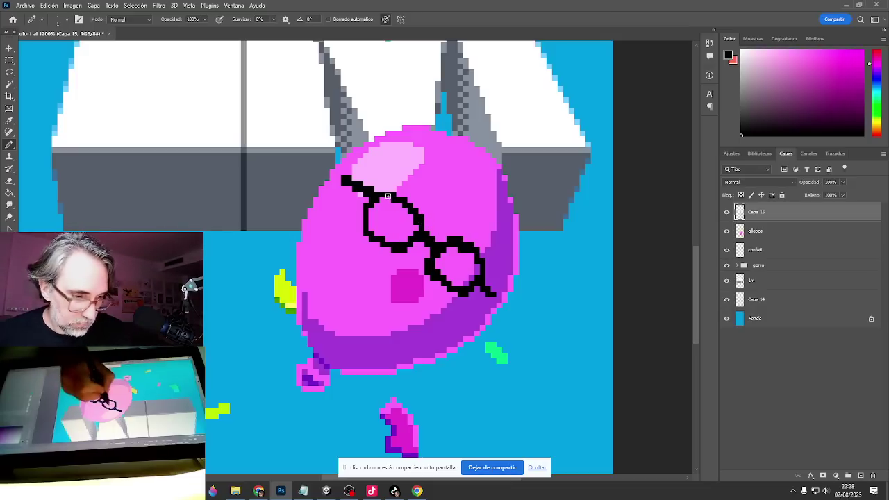
# Draw a black nose below the glasses and scatter black stubble pixels across the lower part of the pink balloon.
pyautogui.moveTo(445, 278); pyautogui.dragTo(467, 251)
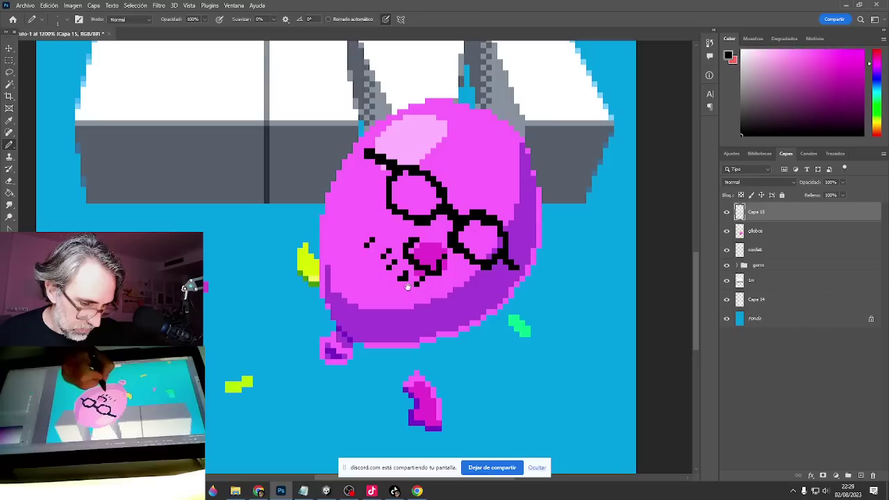
pyautogui.keyDown('alt'); pyautogui.click(406, 287); pyautogui.keyUp('alt')
pyautogui.click(406, 279)
pyautogui.keyDown('alt'); pyautogui.click(423, 280); pyautogui.keyUp('alt')
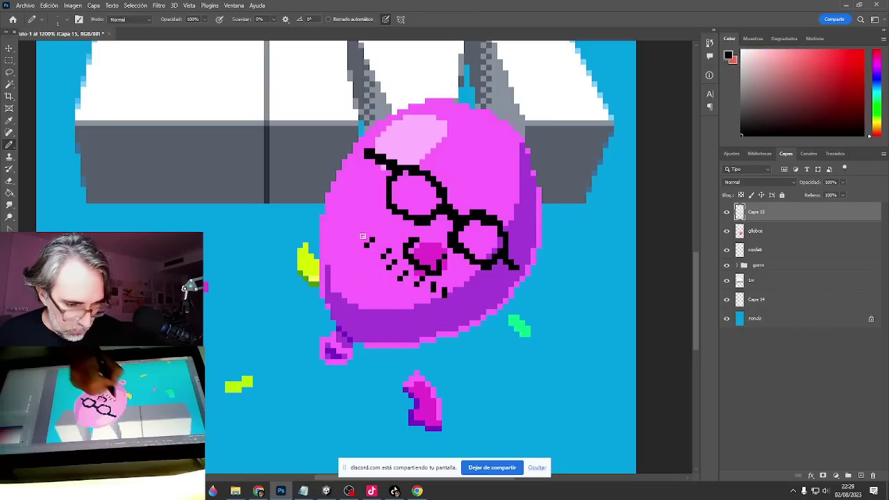
pyautogui.click(336, 229)
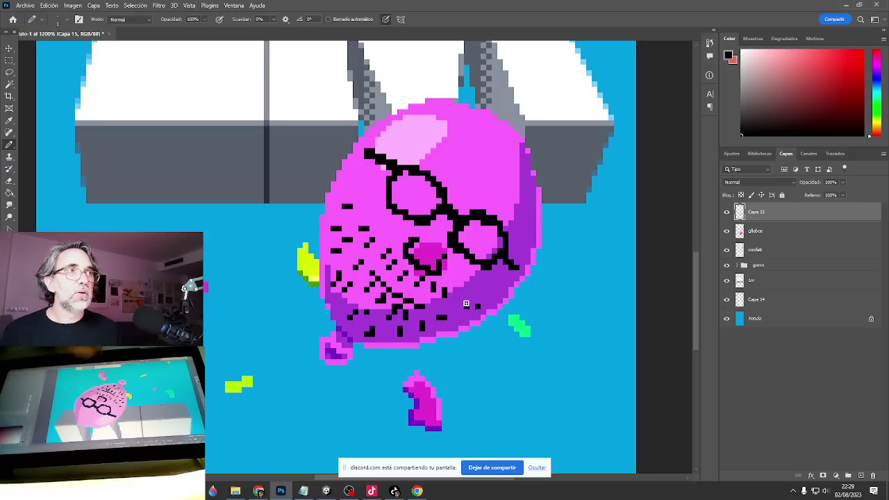
pyautogui.scroll(-4, 466, 303)
pyautogui.scroll(-5, 462, 335)
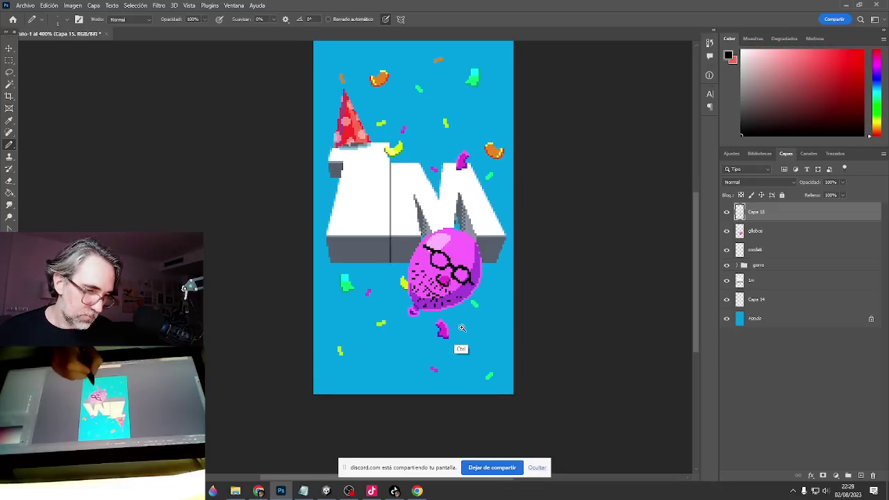
# Draw black pupils and eyebrows around the glasses and add black hair strands along the balloon's upper edge.
pyautogui.scroll(4, 460, 341)
pyautogui.moveTo(456, 314); pyautogui.dragTo(456, 320)
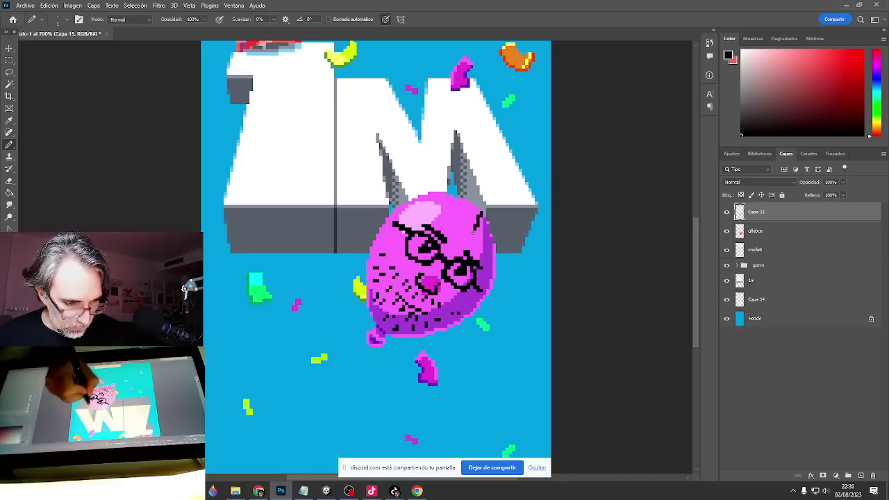
pyautogui.moveTo(483, 215)
pyautogui.mouseDown()
pyautogui.moveTo(482, 243)
pyautogui.moveTo(470, 206)
pyautogui.moveTo(451, 217)
pyautogui.moveTo(462, 203)
pyautogui.moveTo(439, 197)
pyautogui.mouseUp()
pyautogui.moveTo(488, 237); pyautogui.dragTo(494, 263)
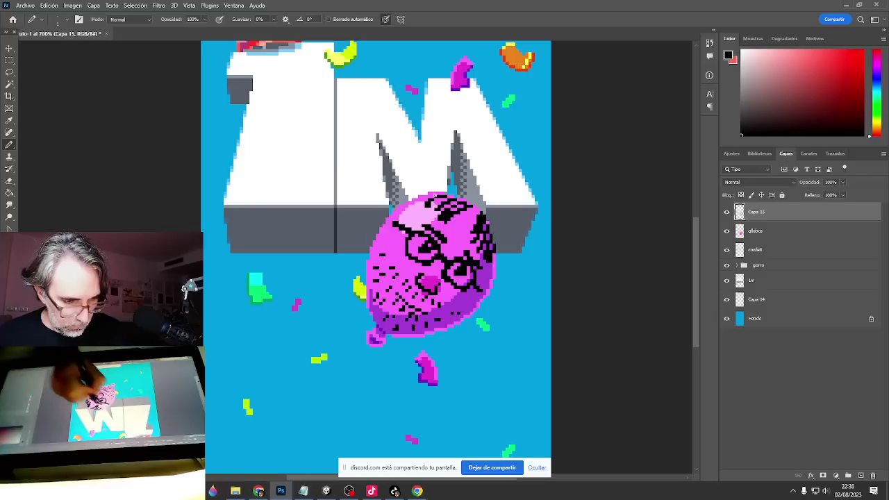
pyautogui.keyDown('alt'); pyautogui.click(475, 329); pyautogui.keyUp('alt')
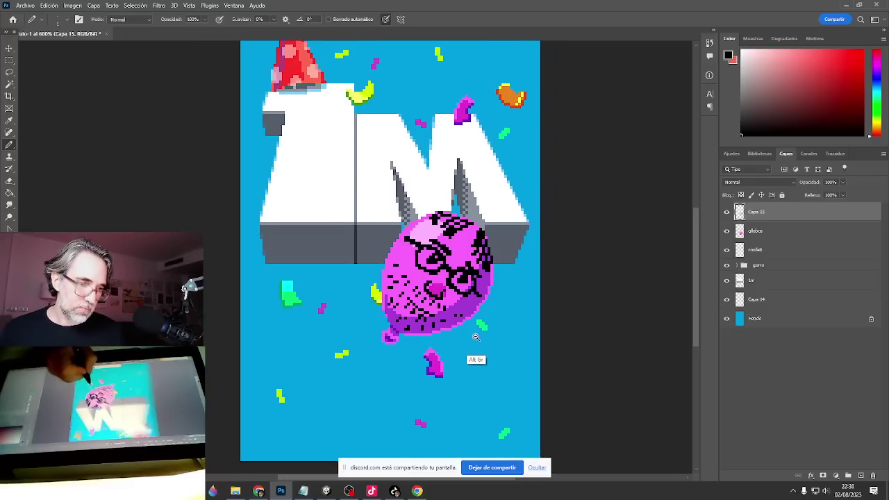
pyautogui.keyDown('alt'); pyautogui.click(476, 340); pyautogui.keyUp('alt')
pyautogui.keyDown('alt'); pyautogui.click(477, 348); pyautogui.keyUp('alt')
pyautogui.moveTo(470, 366); pyautogui.dragTo(450, 342)
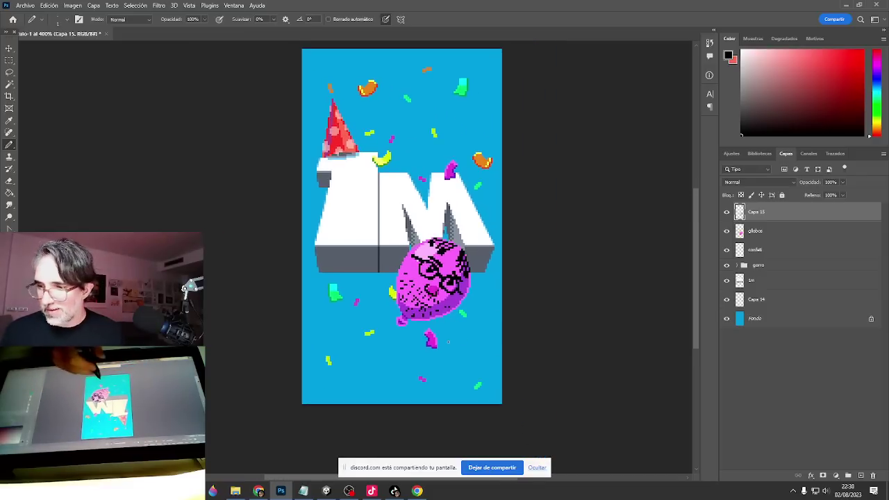
# Erase the black nose and all the stubble pixels from the balloon face.
pyautogui.press('e')
pyautogui.scroll(2, 431, 285)
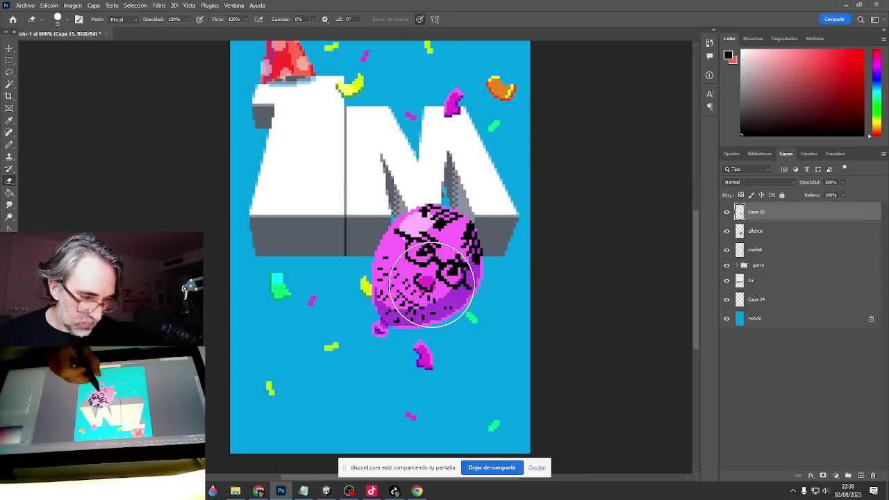
pyautogui.moveTo(431, 285)
pyautogui.mouseDown()
pyautogui.moveTo(397, 285)
pyautogui.moveTo(428, 286)
pyautogui.moveTo(396, 267)
pyautogui.moveTo(387, 324)
pyautogui.moveTo(423, 303)
pyautogui.moveTo(439, 324)
pyautogui.mouseUp()
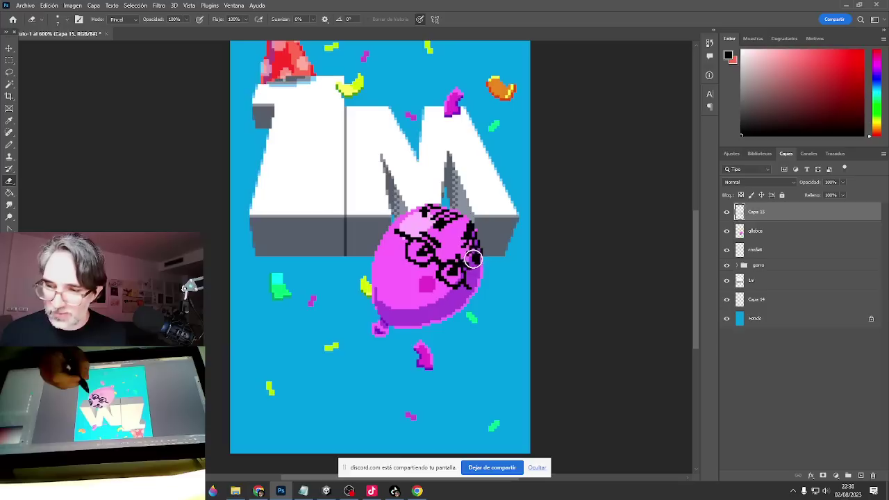
# Draw a rounded black nose between the lenses and a slanted open mouth outline beneath it.
pyautogui.press('b')
pyautogui.keyDown('ctrl'); pyautogui.click(441, 317); pyautogui.keyUp('ctrl')
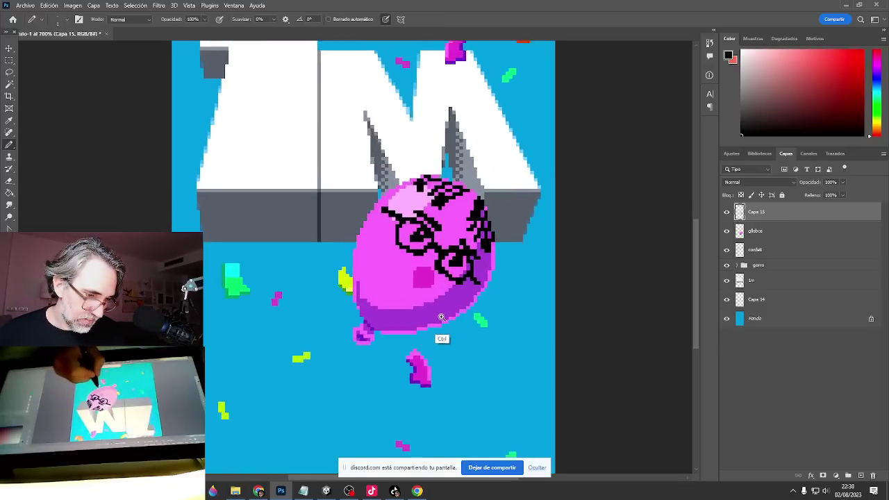
pyautogui.keyDown('ctrl'); pyautogui.click(442, 317); pyautogui.keyUp('ctrl')
pyautogui.keyDown('ctrl'); pyautogui.click(441, 317); pyautogui.keyUp('ctrl')
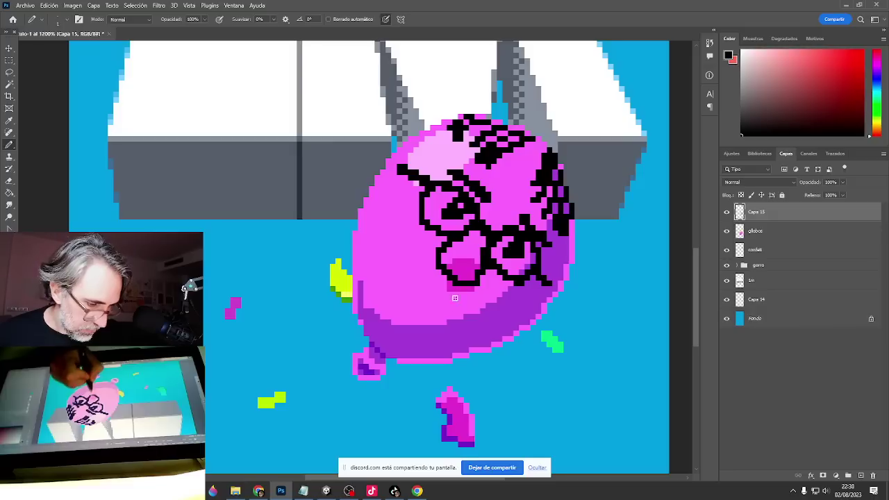
pyautogui.moveTo(465, 305)
pyautogui.mouseDown()
pyautogui.moveTo(409, 259)
pyautogui.moveTo(392, 267)
pyautogui.moveTo(421, 307)
pyautogui.moveTo(467, 321)
pyautogui.moveTo(463, 304)
pyautogui.mouseUp()
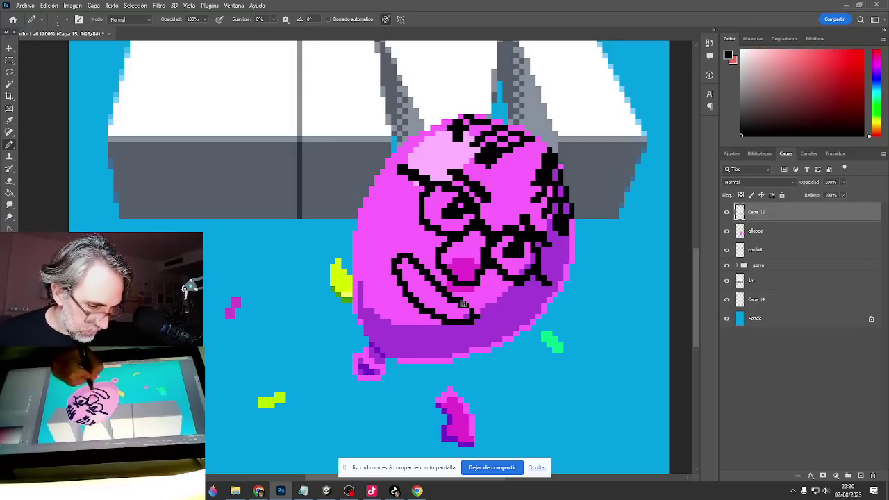
# Draw a dotted black line along the middle of the mouth to suggest teeth and thicken the mouth's lower corner.
pyautogui.click(403, 266)
pyautogui.keyDown('shift'); pyautogui.click(420, 288); pyautogui.keyUp('shift')
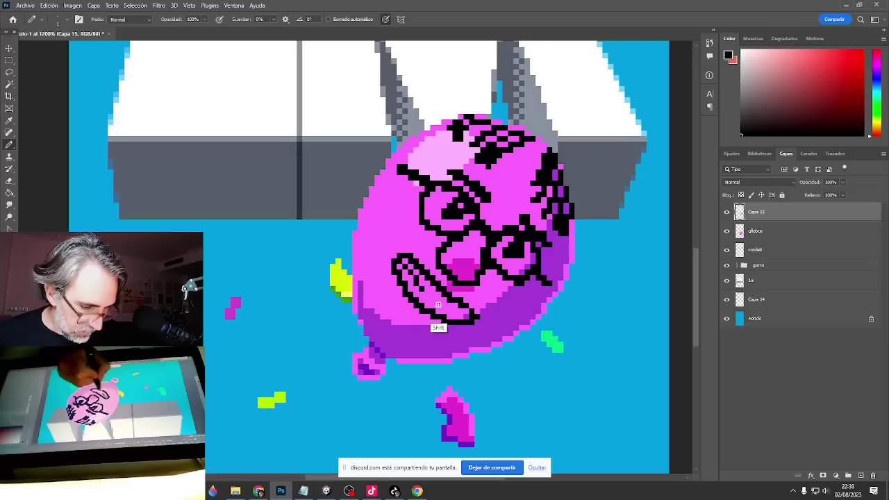
pyautogui.keyDown('shift'); pyautogui.click(439, 305); pyautogui.keyUp('shift')
pyautogui.moveTo(456, 314); pyautogui.dragTo(467, 319)
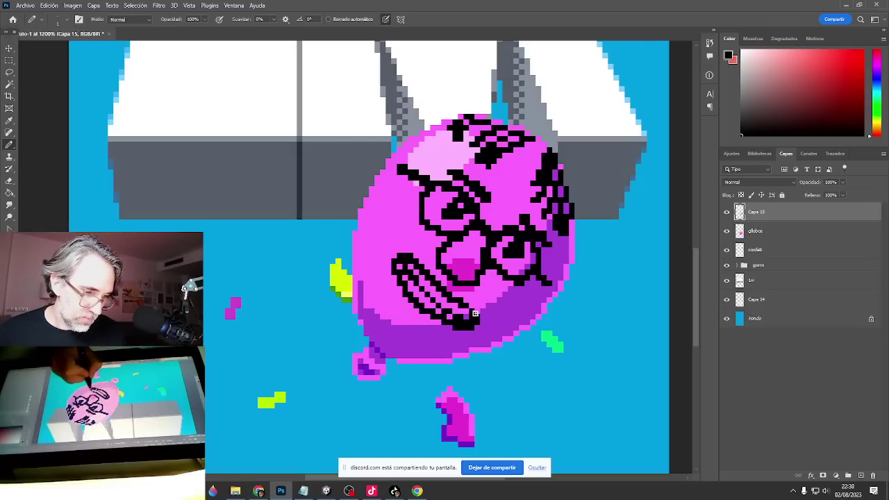
# Lower the opacity of the face layer Capa 15 to 84%.
pyautogui.keyDown('ctrl'); pyautogui.keyDown('alt'); pyautogui.click(471, 339); pyautogui.keyUp('alt'); pyautogui.keyUp('ctrl')
pyautogui.keyDown('ctrl'); pyautogui.keyDown('alt'); pyautogui.click(471, 339); pyautogui.keyUp('alt'); pyautogui.keyUp('ctrl')
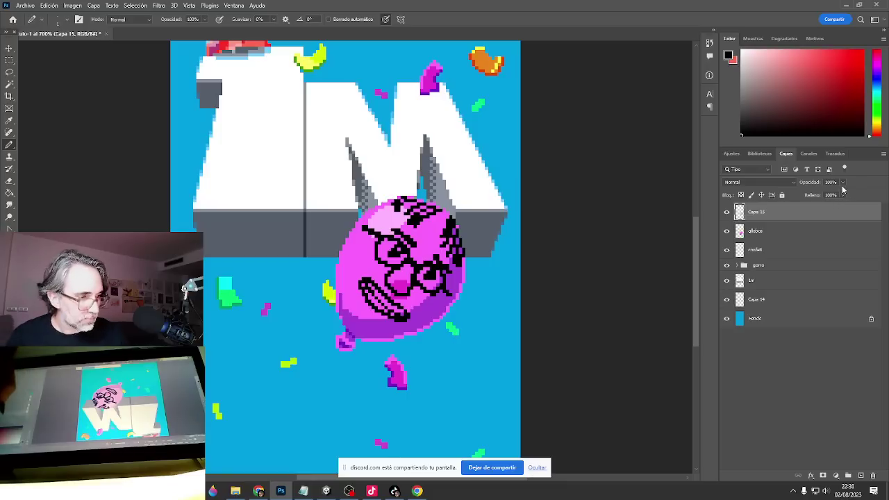
pyautogui.moveTo(843, 183); pyautogui.dragTo(838, 199)
pyautogui.keyDown('ctrl'); pyautogui.keyDown('alt'); pyautogui.click(443, 339); pyautogui.keyUp('alt'); pyautogui.keyUp('ctrl')
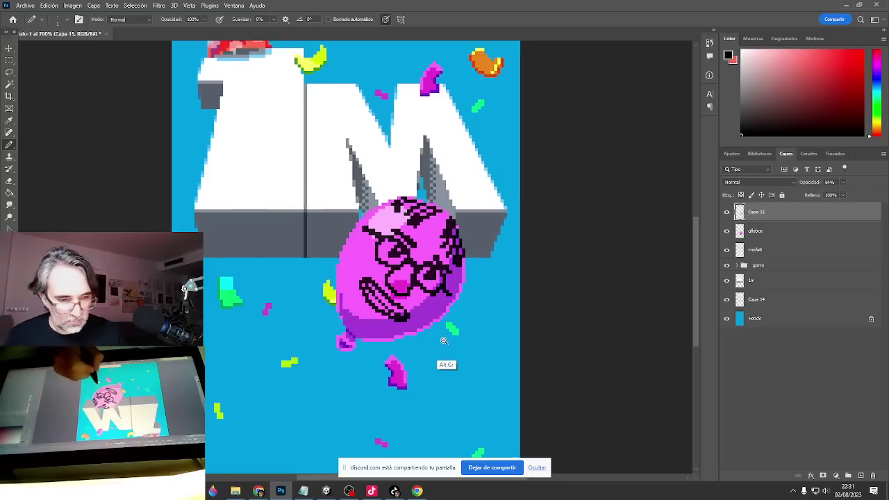
pyautogui.keyDown('alt'); pyautogui.click(444, 341); pyautogui.keyUp('alt')
pyautogui.keyDown('alt'); pyautogui.click(444, 340); pyautogui.keyUp('alt')
# Add purple shading pixels around the glasses on layer Capa 15, using the colour sampled from the balloon's shadow.
pyautogui.keyDown('shift'); pyautogui.click(727, 236); pyautogui.keyUp('shift')
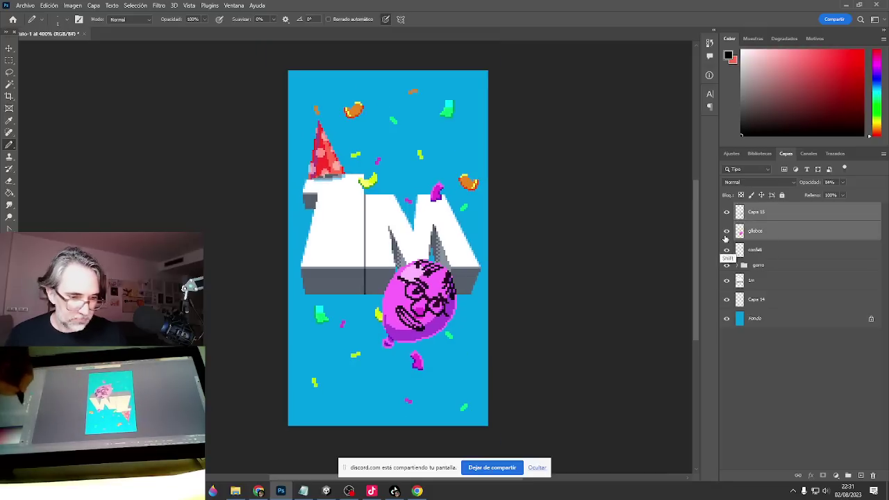
pyautogui.keyDown('ctrl'); pyautogui.click(422, 318); pyautogui.keyUp('ctrl')
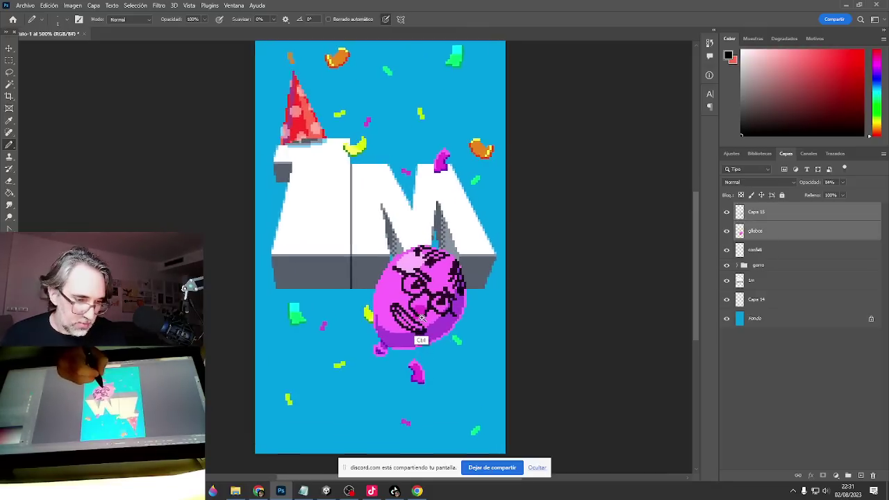
pyautogui.keyDown('ctrl'); pyautogui.click(422, 318); pyautogui.keyUp('ctrl')
pyautogui.keyDown('ctrl'); pyautogui.click(422, 319); pyautogui.keyUp('ctrl')
pyautogui.keyDown('ctrl'); pyautogui.click(422, 319); pyautogui.keyUp('ctrl')
pyautogui.keyDown('ctrl'); pyautogui.click(422, 318); pyautogui.keyUp('ctrl')
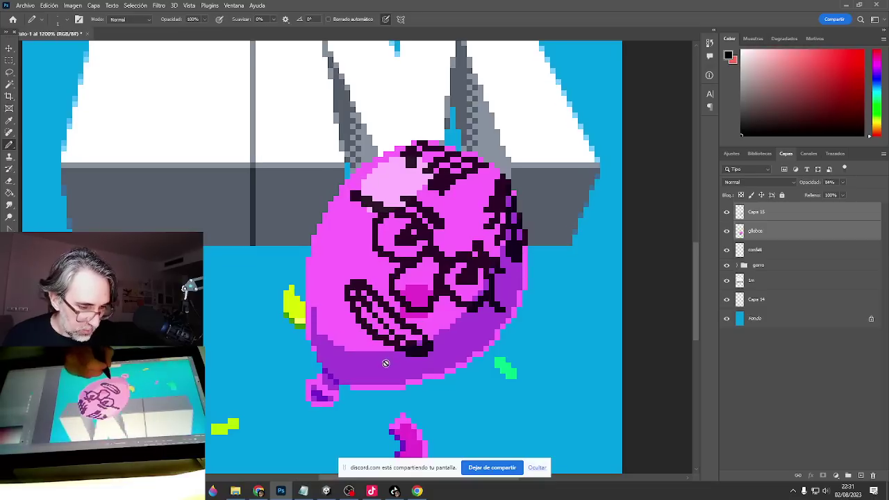
pyautogui.click(755, 214)
pyautogui.keyDown('alt'); pyautogui.click(384, 370); pyautogui.keyUp('alt')
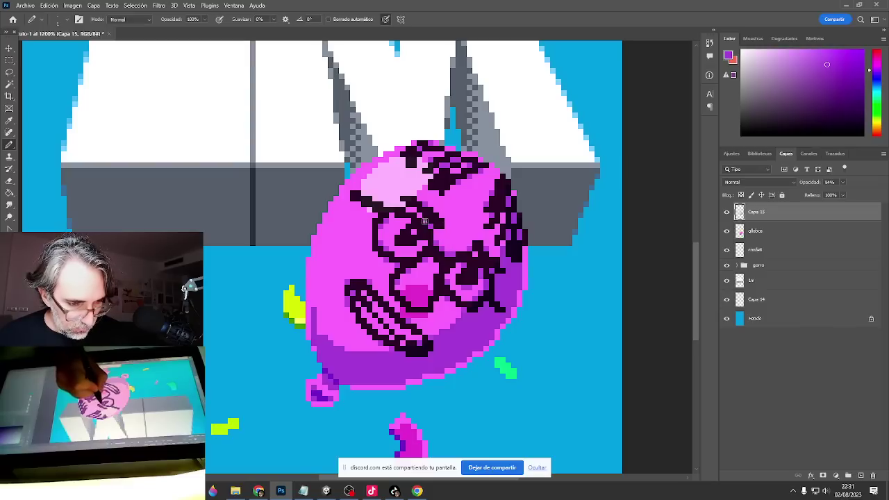
# Retouch the glasses' outline with the sampled dark line colour and add dark purple pixels around the pupil.
pyautogui.keyDown('alt'); pyautogui.click(377, 249); pyautogui.keyUp('alt')
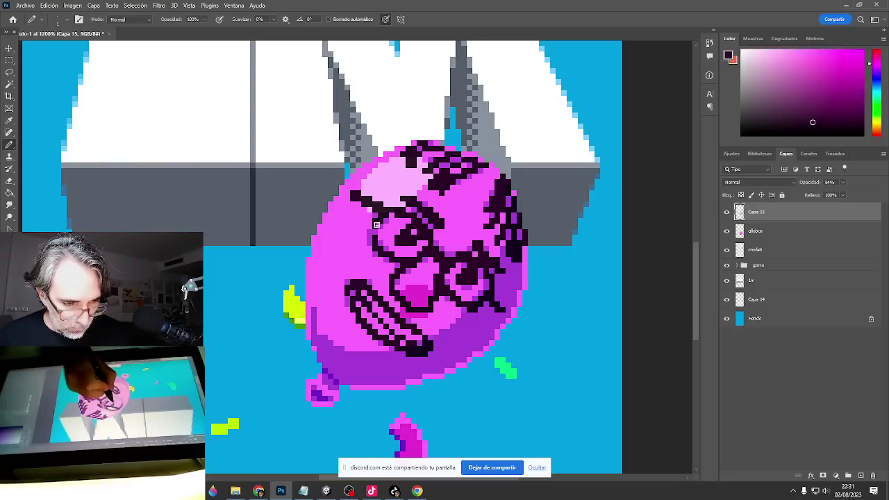
pyautogui.moveTo(409, 248); pyautogui.dragTo(420, 244)
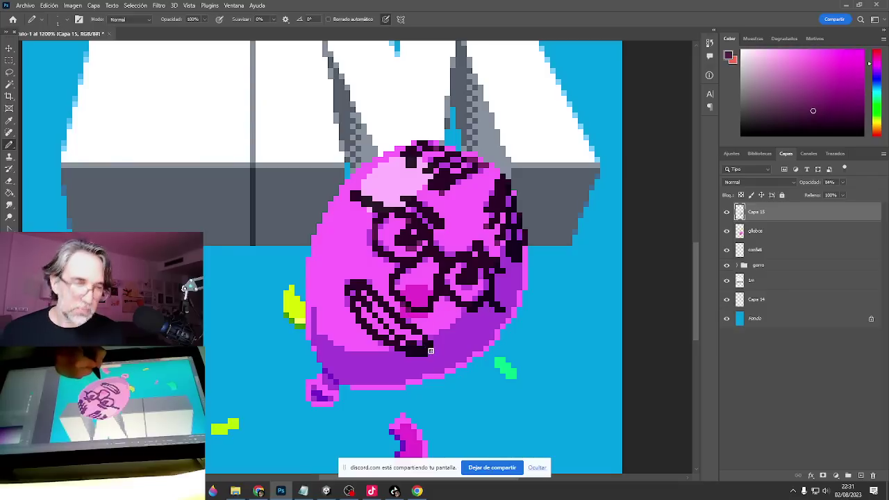
pyautogui.scroll(-5, 431, 351)
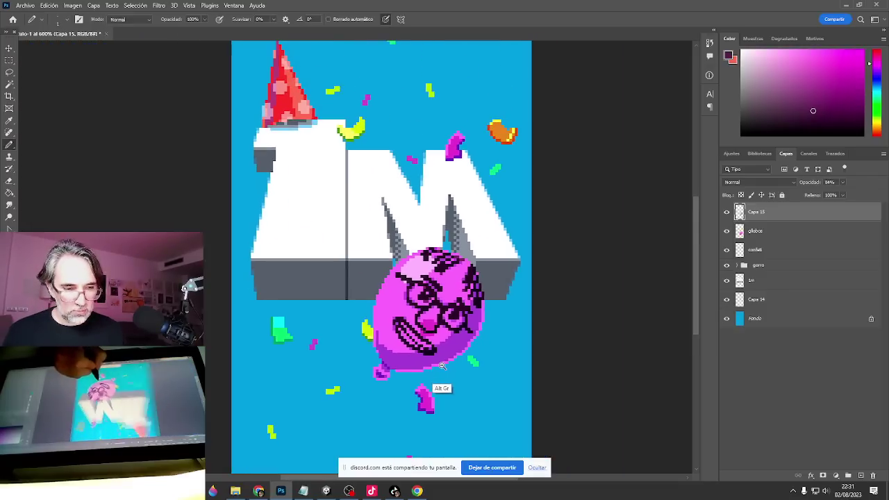
# Draw a wavy, one-pixel dark string hanging down from the balloon's knot.
pyautogui.scroll(5, 439, 363)
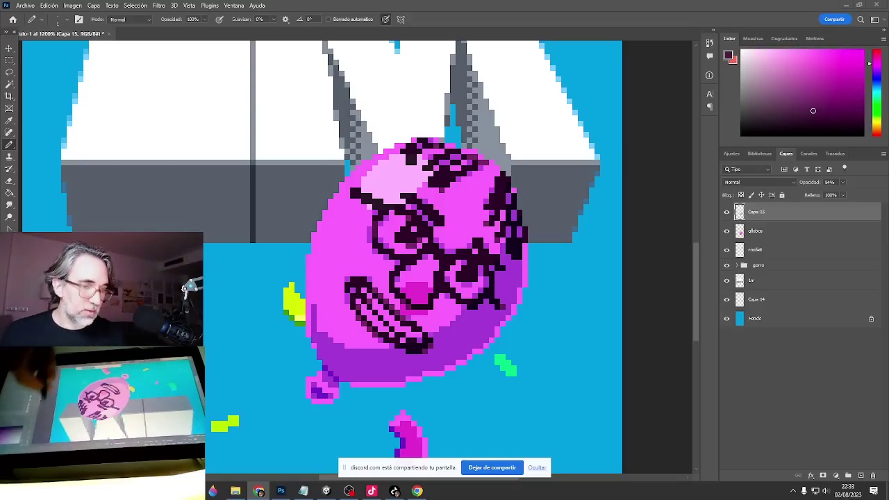
pyautogui.moveTo(522, 343); pyautogui.dragTo(469, 263)
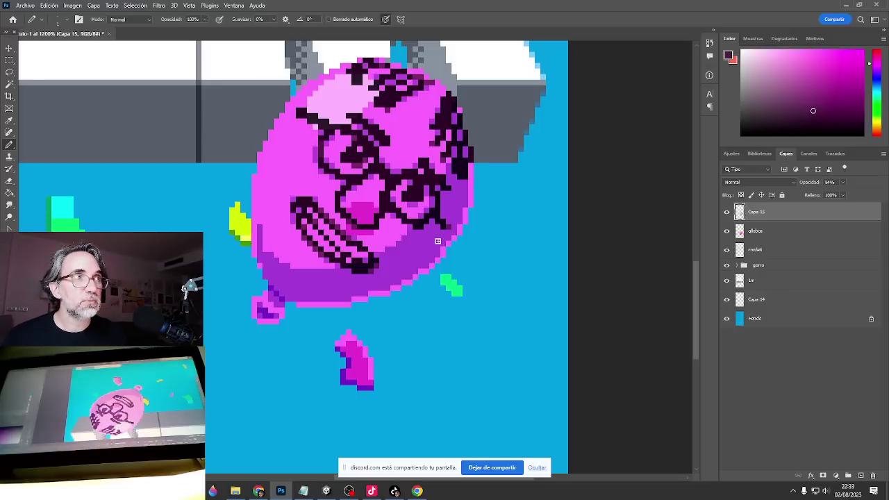
pyautogui.moveTo(411, 269); pyautogui.dragTo(497, 259)
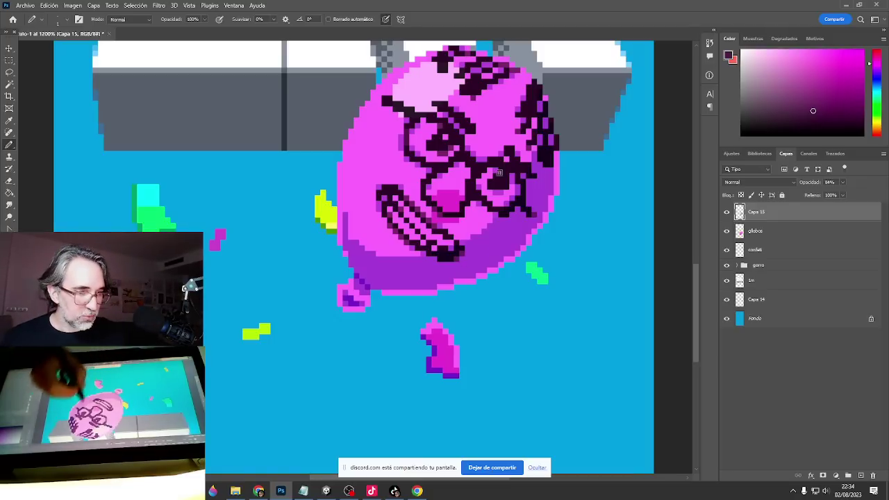
pyautogui.moveTo(440, 283); pyautogui.dragTo(439, 280)
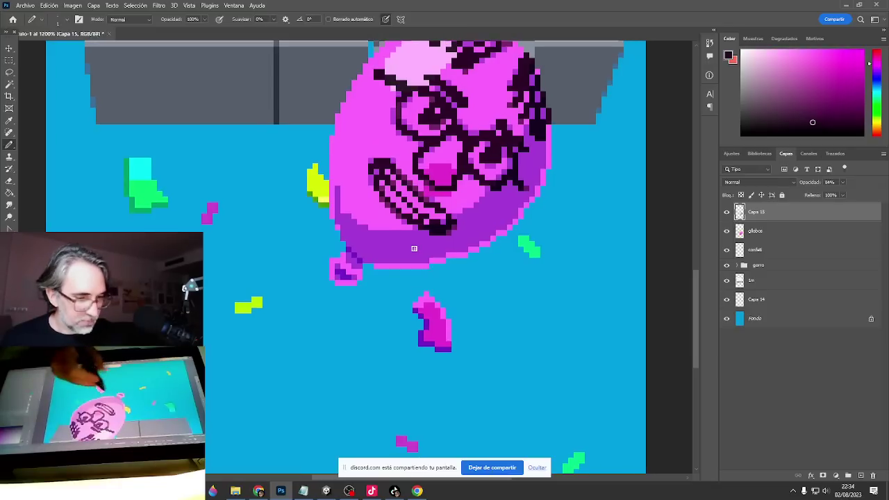
pyautogui.moveTo(364, 265)
pyautogui.mouseDown()
pyautogui.moveTo(360, 319)
pyautogui.moveTo(361, 300)
pyautogui.moveTo(346, 329)
pyautogui.moveTo(285, 366)
pyautogui.moveTo(273, 392)
pyautogui.moveTo(294, 441)
pyautogui.mouseUp()
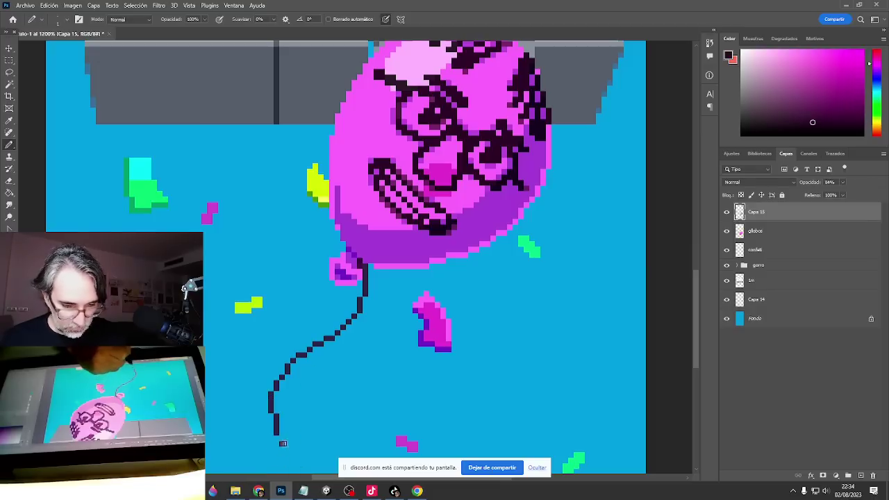
pyautogui.keyDown('alt'); pyautogui.click(331, 389); pyautogui.keyUp('alt')
pyautogui.keyDown('alt'); pyautogui.click(332, 388); pyautogui.keyUp('alt')
pyautogui.keyDown('alt'); pyautogui.click(335, 388); pyautogui.keyUp('alt')
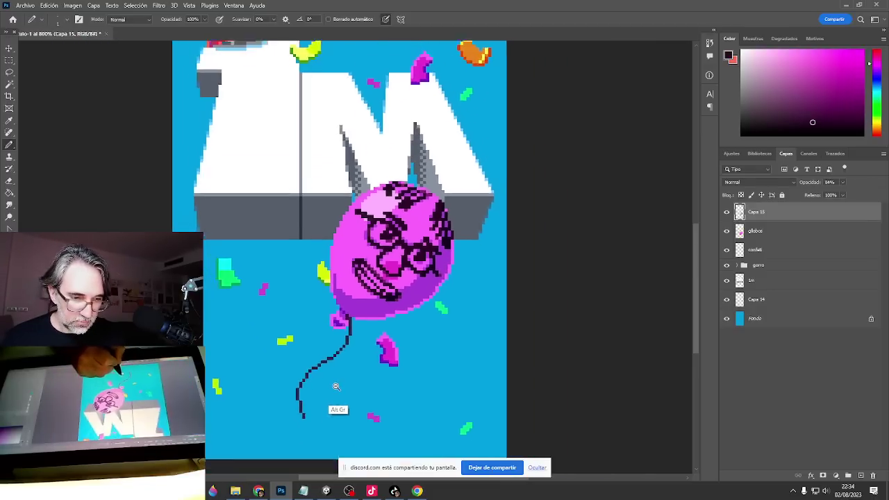
pyautogui.keyDown('alt'); pyautogui.click(336, 387); pyautogui.keyUp('alt')
pyautogui.moveTo(419, 337); pyautogui.dragTo(394, 363)
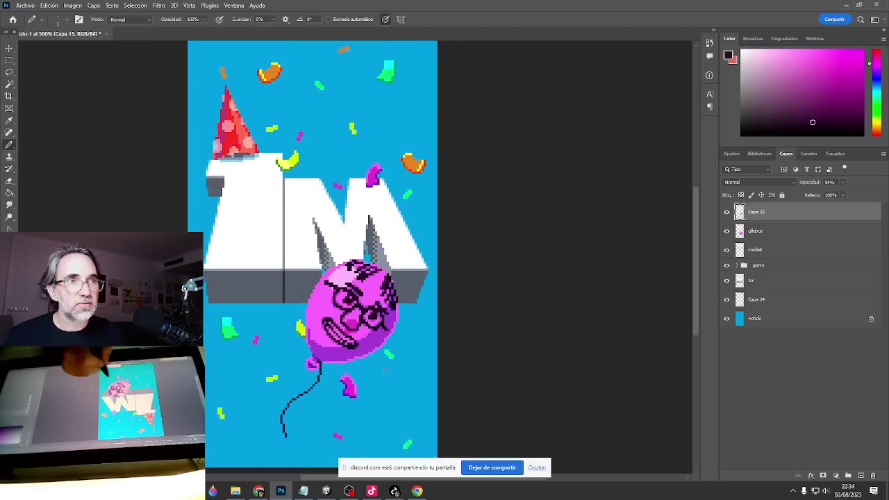
pyautogui.moveTo(382, 372); pyautogui.dragTo(450, 341)
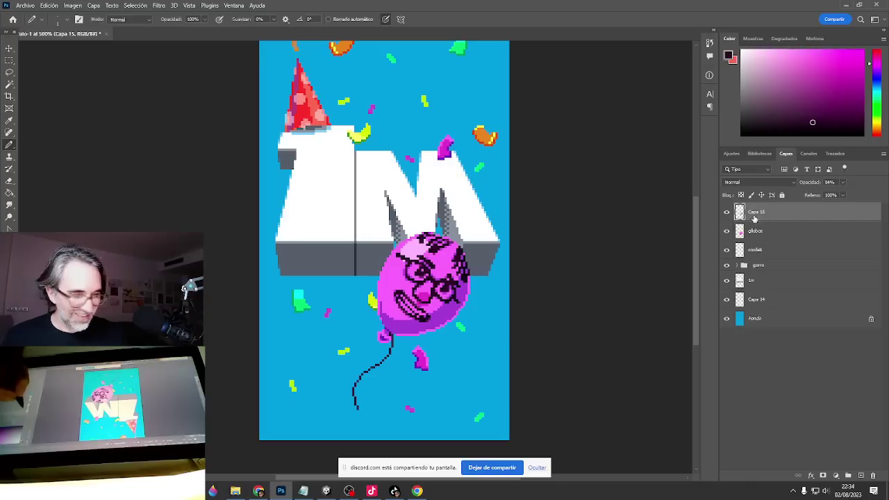
# Erase the black hair strands along the balloon's upper edge, leaving the glasses and face intact.
pyautogui.press('e')
pyautogui.moveTo(435, 230)
pyautogui.mouseDown()
pyautogui.moveTo(469, 243)
pyautogui.moveTo(468, 279)
pyautogui.mouseUp()
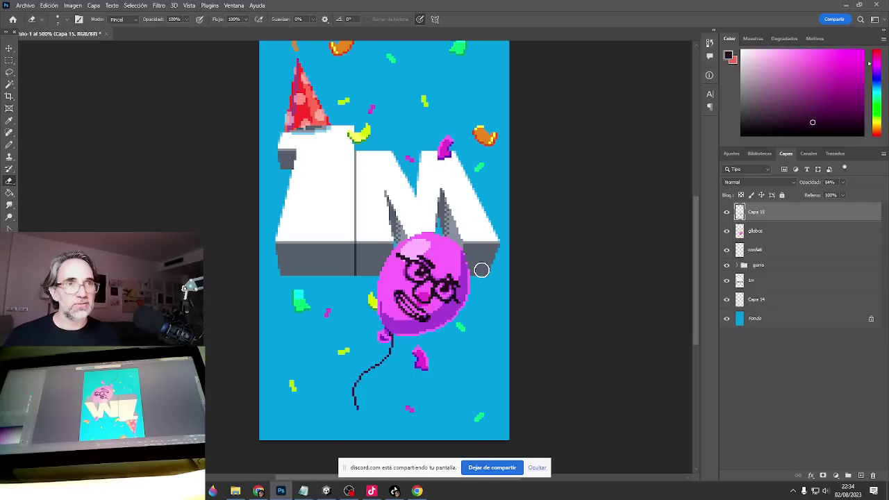
pyautogui.hotkey('ctrl', 'z')
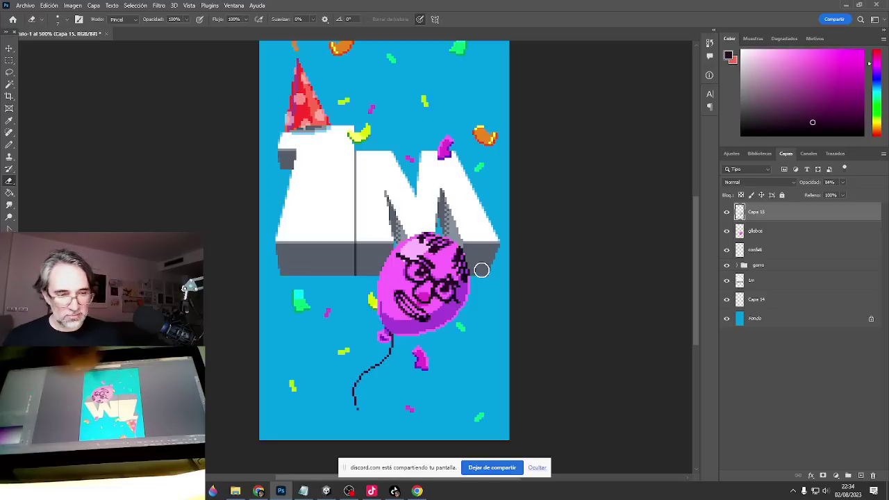
pyautogui.moveTo(461, 248)
pyautogui.mouseDown()
pyautogui.moveTo(464, 270)
pyautogui.moveTo(435, 245)
pyautogui.moveTo(444, 246)
pyautogui.mouseUp()
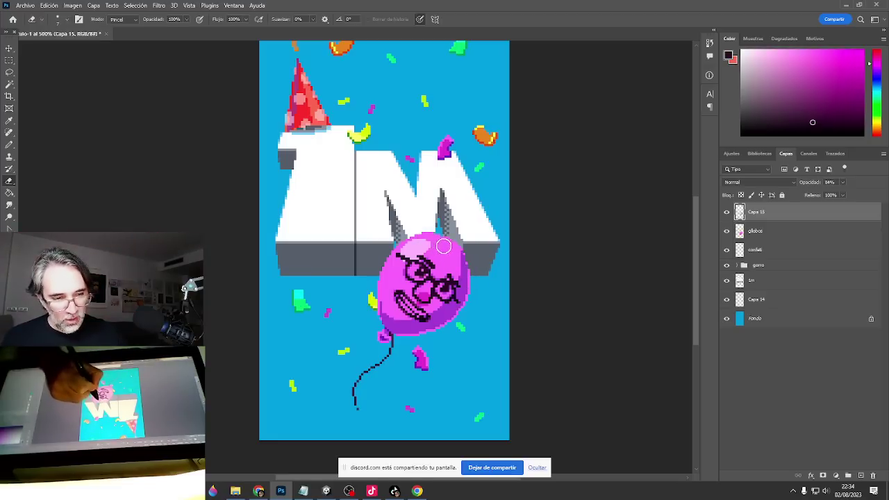
# Set layer Capa 15 to 100% opacity and draw short dark hair strands on the crown and shaded side of the balloon's head.
pyautogui.click(844, 183)
pyautogui.moveTo(843, 195); pyautogui.dragTo(876, 203)
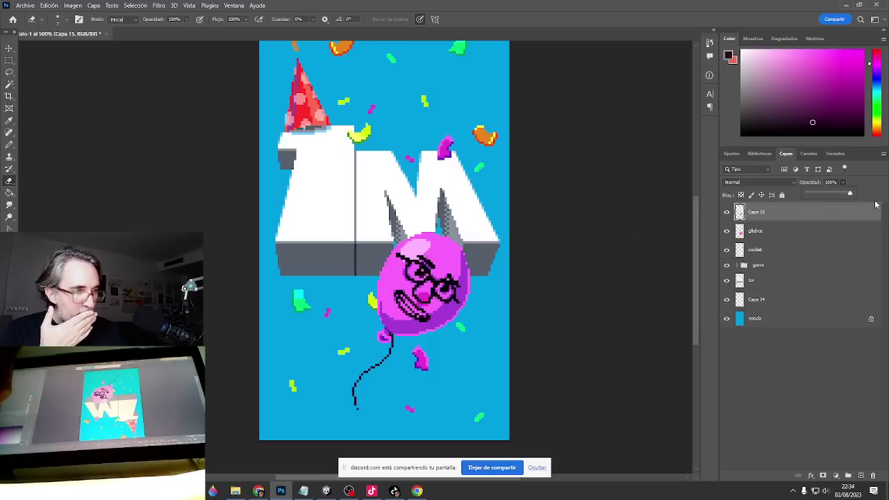
pyautogui.press('b')
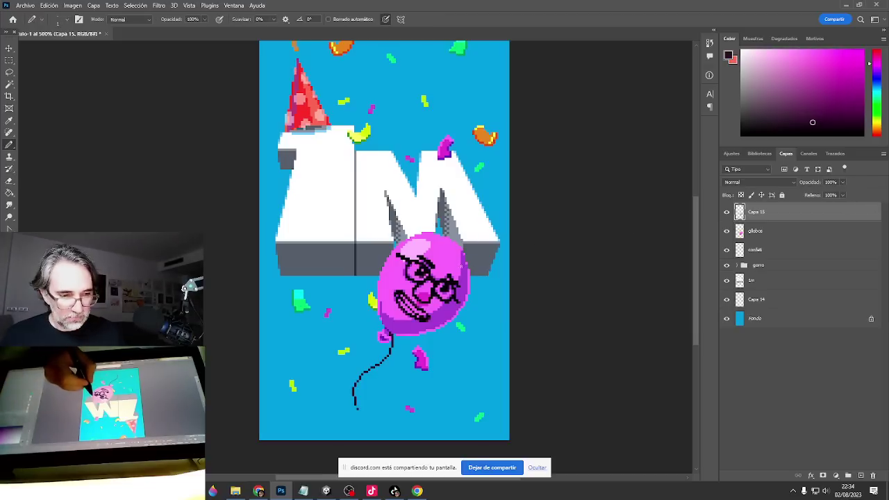
pyautogui.moveTo(451, 257); pyautogui.dragTo(451, 270)
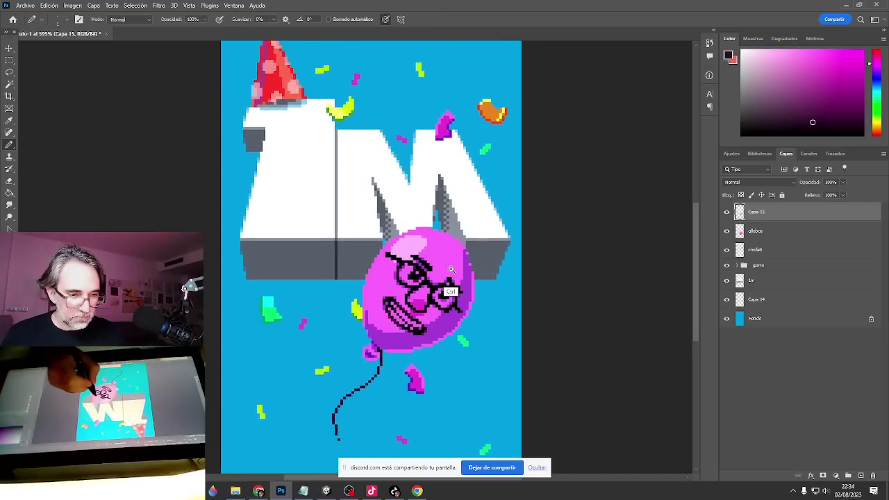
pyautogui.scroll(4, 451, 270)
pyautogui.keyDown('alt'); pyautogui.click(448, 291); pyautogui.keyUp('alt')
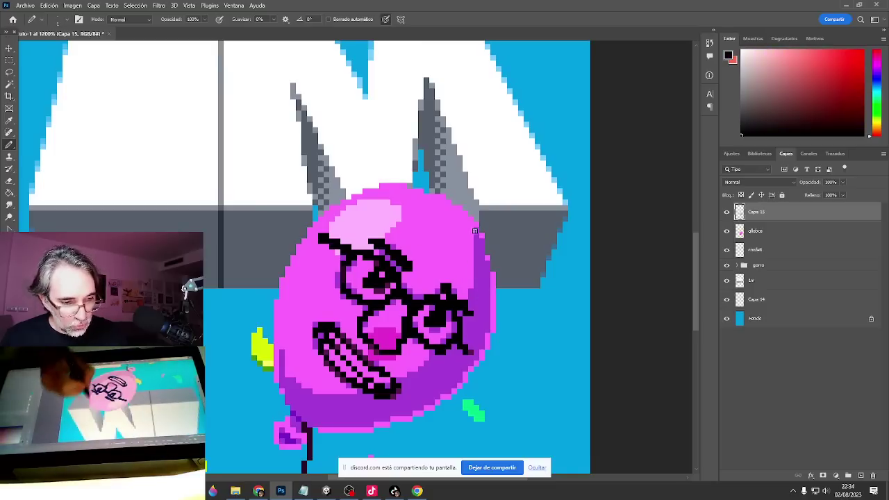
pyautogui.moveTo(465, 234); pyautogui.dragTo(467, 255)
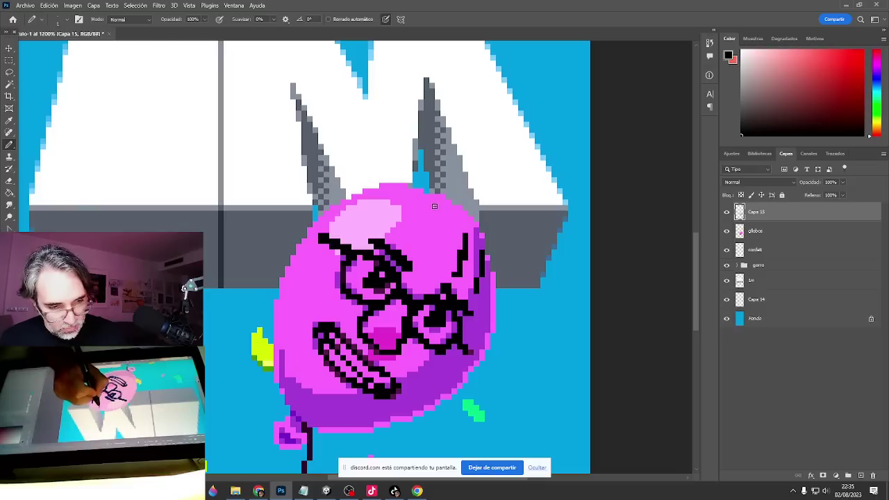
pyautogui.hotkey('ctrl', 'z')
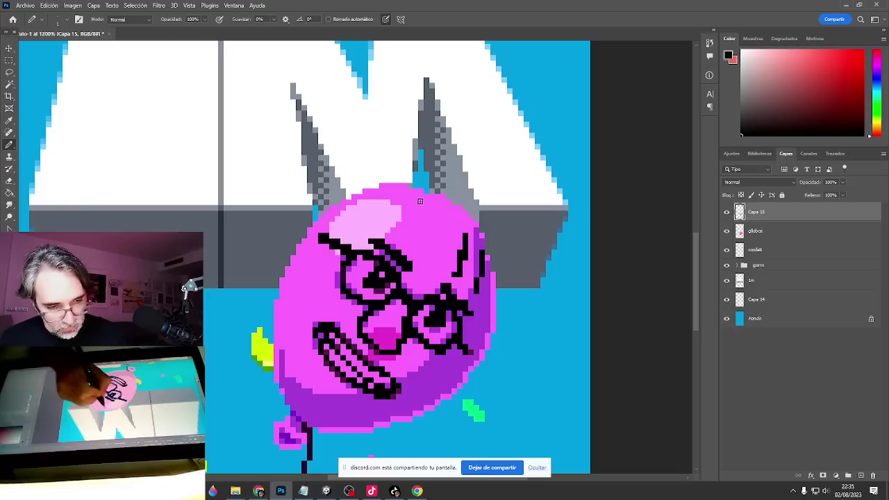
pyautogui.moveTo(404, 212); pyautogui.dragTo(391, 220)
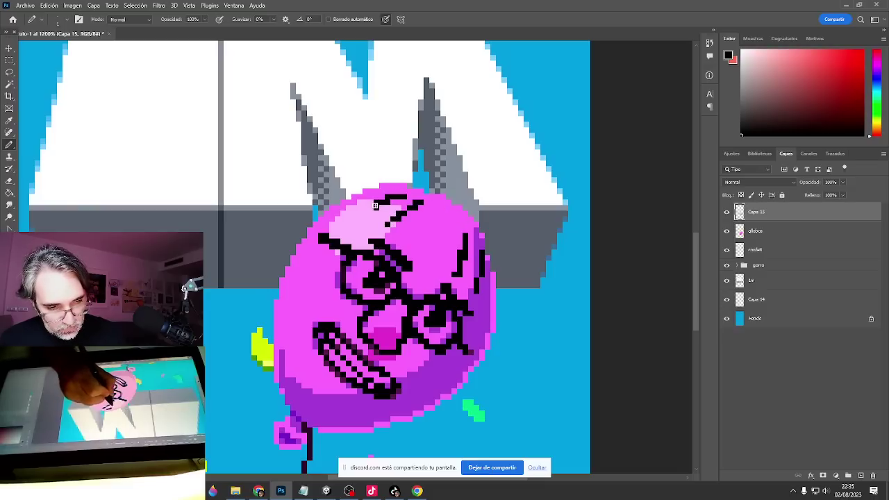
pyautogui.keyDown('alt'); pyautogui.click(345, 273); pyautogui.keyUp('alt')
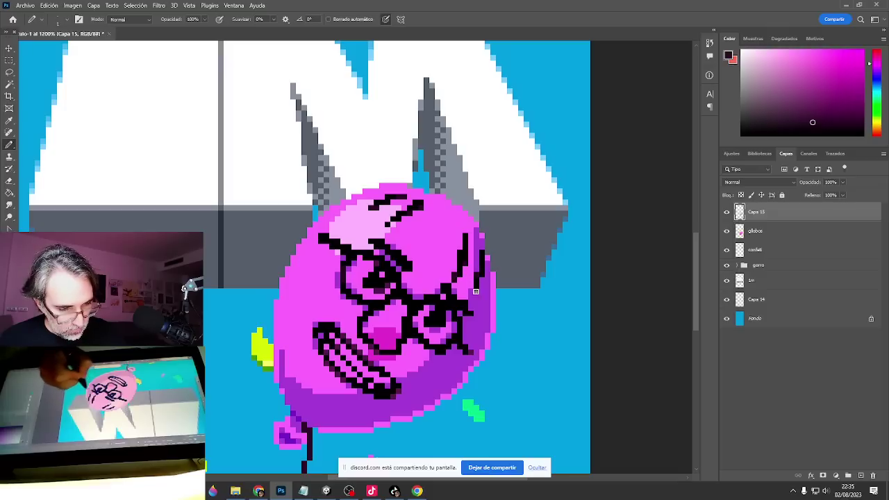
# Lower the opacity of layer Capa 15 to 71% and check the softened face against the whole illustration.
pyautogui.click(843, 182)
pyautogui.moveTo(846, 194); pyautogui.dragTo(831, 195)
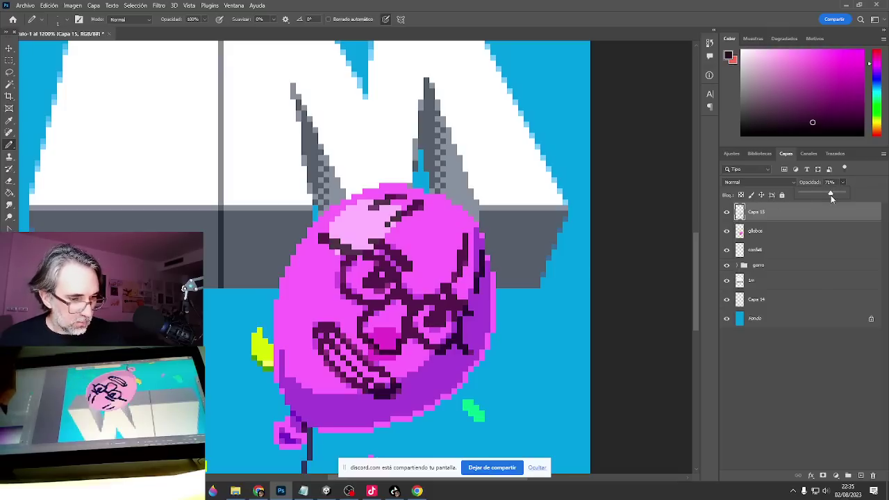
pyautogui.keyDown('ctrl'); pyautogui.keyDown('alt'); pyautogui.click(517, 304); pyautogui.keyUp('alt'); pyautogui.keyUp('ctrl')
pyautogui.keyDown('ctrl'); pyautogui.keyDown('alt'); pyautogui.click(516, 318); pyautogui.keyUp('alt'); pyautogui.keyUp('ctrl')
pyautogui.moveTo(516, 336); pyautogui.dragTo(485, 294)
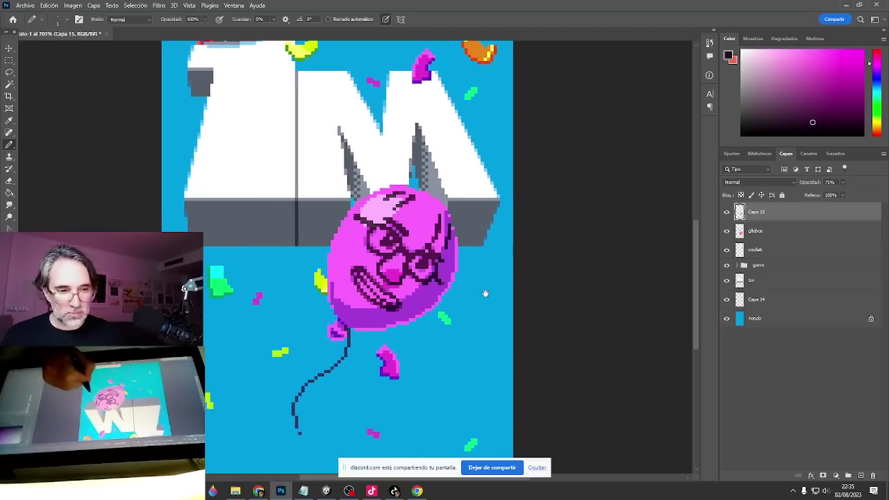
pyautogui.keyDown('alt'); pyautogui.click(516, 341); pyautogui.keyUp('alt')
pyautogui.keyDown('alt'); pyautogui.click(516, 341); pyautogui.keyUp('alt')
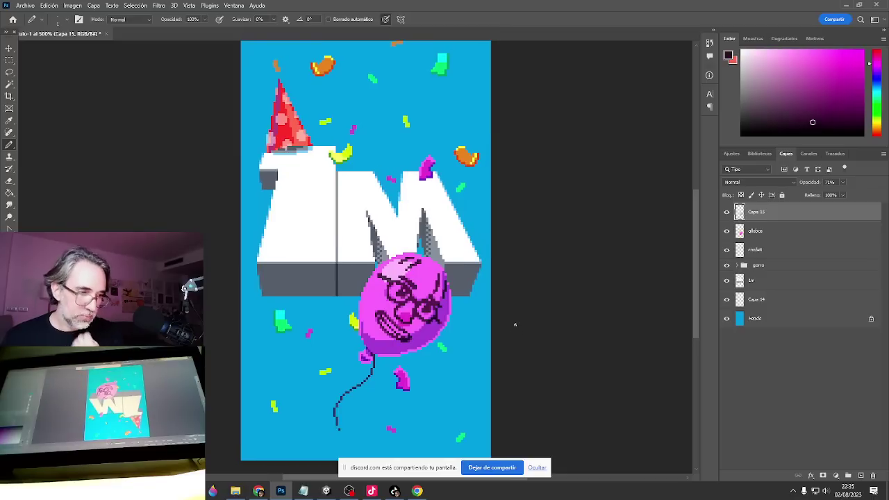
# Add a new layer directly above Fondo and set the foreground colour to dark green #446f2b.
pyautogui.click(783, 321)
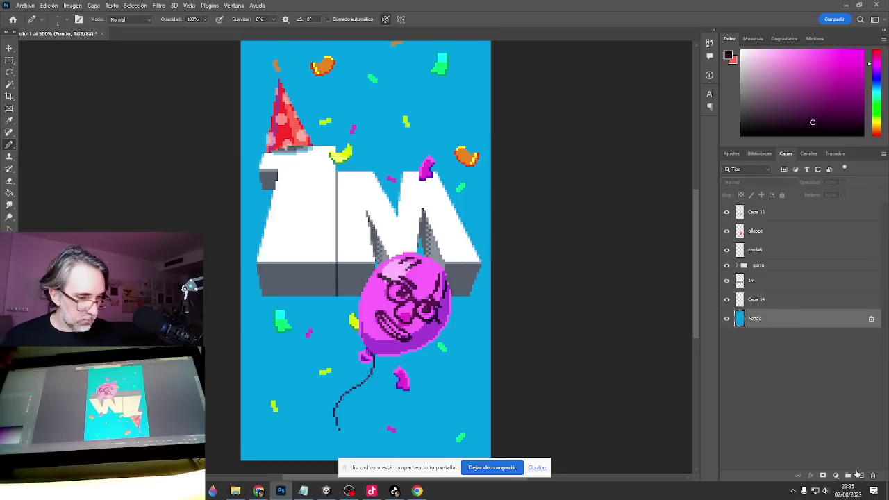
pyautogui.click(861, 476)
pyautogui.click(7, 321)
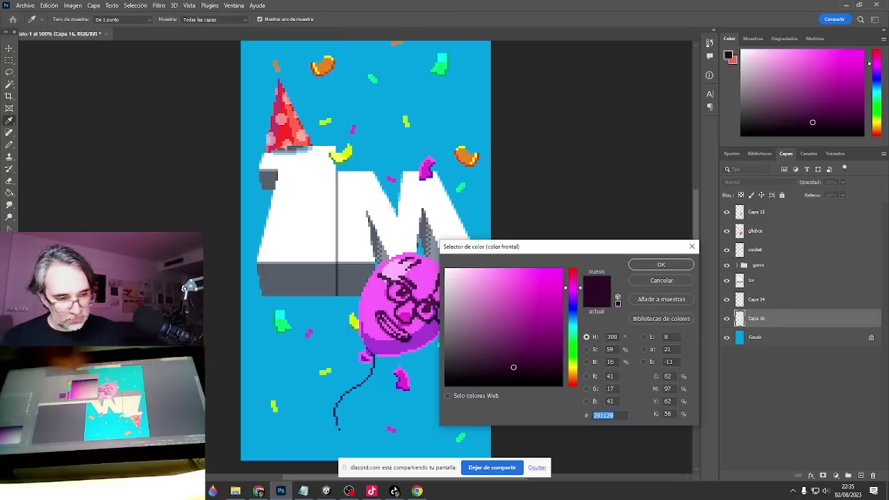
pyautogui.moveTo(576, 349)
pyautogui.mouseDown()
pyautogui.moveTo(532, 320)
pyautogui.moveTo(521, 331)
pyautogui.mouseUp()
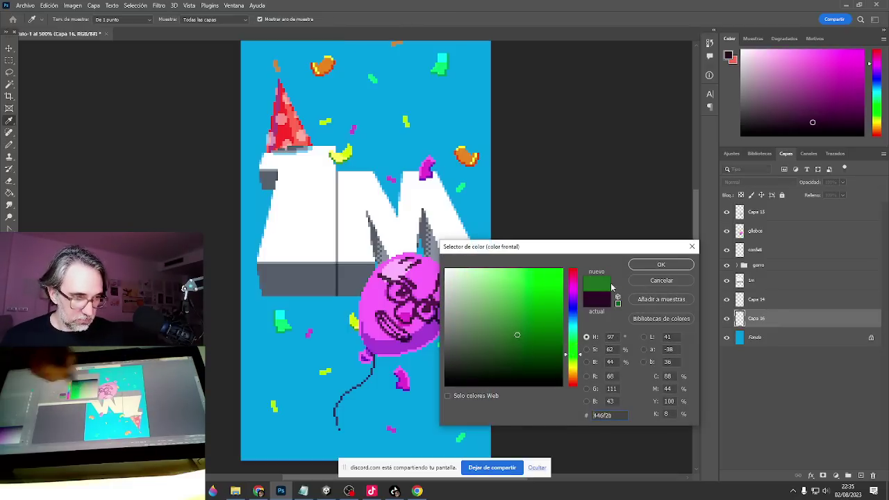
pyautogui.click(661, 265)
pyautogui.press('b')
pyautogui.scroll(2, 275, 303)
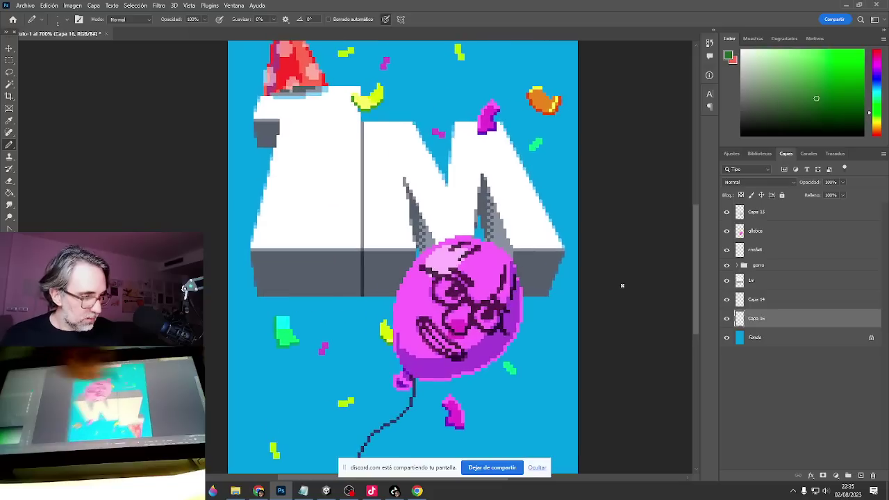
# Place layer Capa 16 between the 1m layer and the gorro group and rename it cesped.
pyautogui.moveTo(789, 312); pyautogui.dragTo(789, 278)
pyautogui.doubleClick(758, 280)
pyautogui.press('BackSpace')
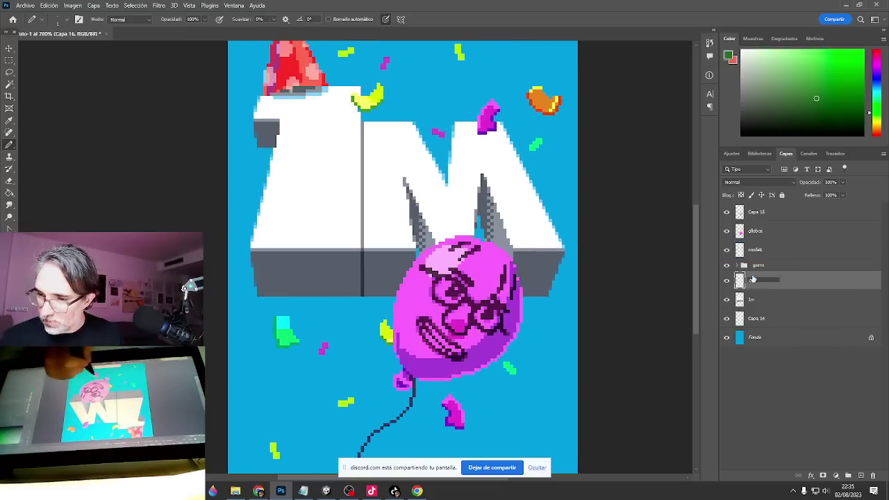
pyautogui.write('cesped')
pyautogui.press('Return')
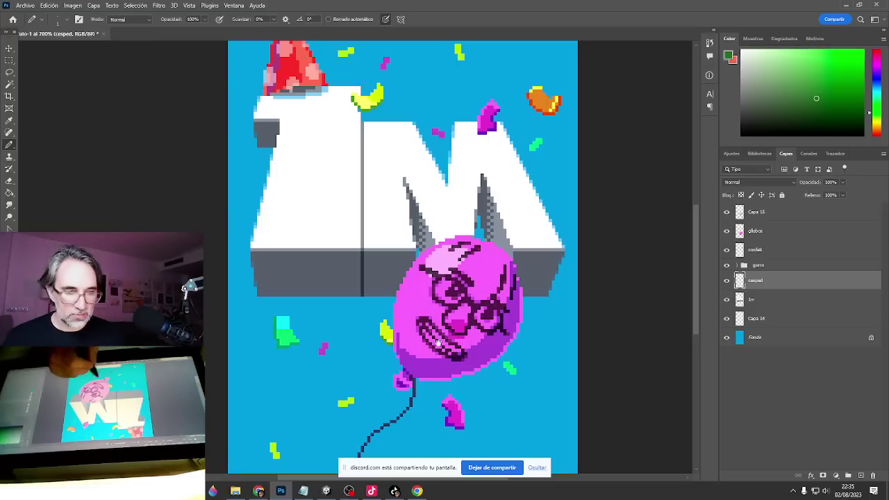
# Paint a small green test mark on the lower edge of the 1 and change the foreground colour to a brighter green.
pyautogui.keyDown('ctrl'); pyautogui.click(377, 285); pyautogui.keyUp('ctrl')
pyautogui.keyDown('ctrl'); pyautogui.click(374, 295); pyautogui.keyUp('ctrl')
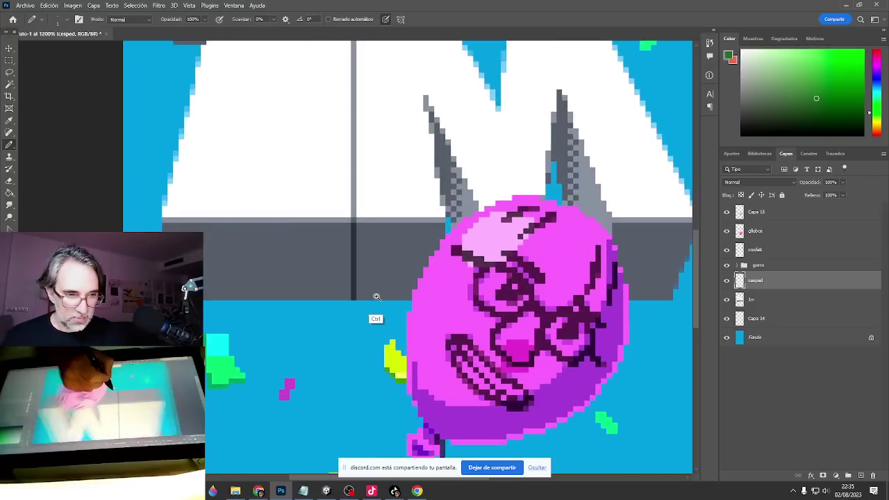
pyautogui.keyDown('ctrl'); pyautogui.click(376, 298); pyautogui.keyUp('ctrl')
pyautogui.moveTo(400, 310); pyautogui.dragTo(428, 297)
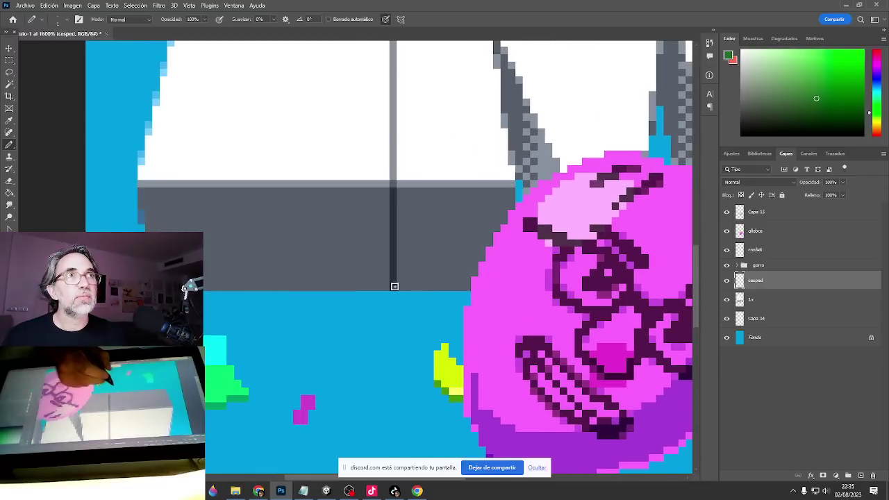
pyautogui.moveTo(302, 281); pyautogui.dragTo(304, 274)
pyautogui.click(7, 321)
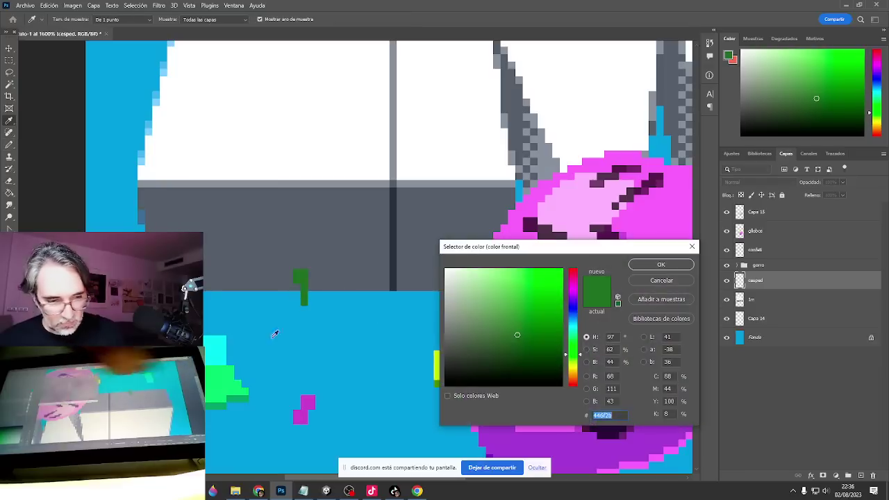
pyautogui.moveTo(525, 320); pyautogui.dragTo(526, 307)
pyautogui.click(660, 264)
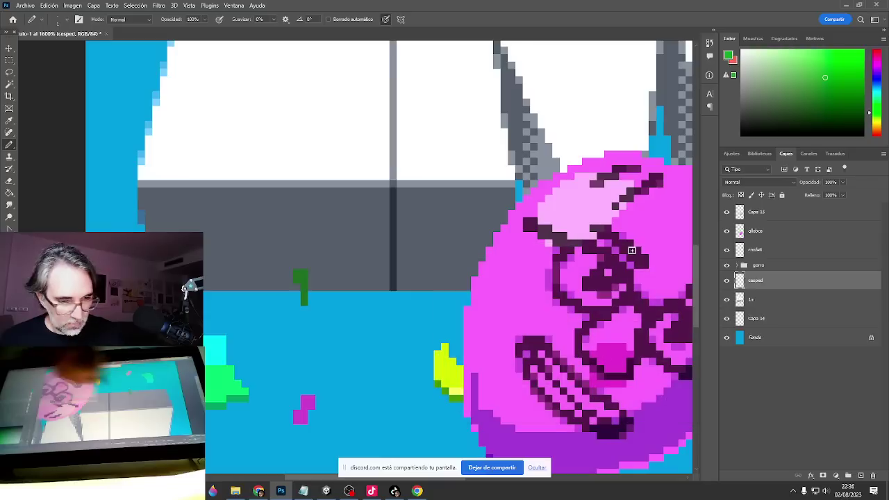
# Draw a tuft of bright green grass blades of varying height over the lower edge of the 1, near its seam with the M.
pyautogui.moveTo(302, 282)
pyautogui.mouseDown()
pyautogui.moveTo(296, 263)
pyautogui.moveTo(334, 273)
pyautogui.moveTo(328, 300)
pyautogui.mouseUp()
pyautogui.moveTo(342, 257)
pyautogui.mouseDown()
pyautogui.moveTo(338, 297)
pyautogui.moveTo(352, 296)
pyautogui.moveTo(344, 272)
pyautogui.moveTo(347, 294)
pyautogui.moveTo(364, 292)
pyautogui.moveTo(366, 303)
pyautogui.moveTo(364, 273)
pyautogui.moveTo(360, 305)
pyautogui.mouseUp()
pyautogui.moveTo(310, 282)
pyautogui.mouseDown()
pyautogui.moveTo(329, 300)
pyautogui.moveTo(312, 294)
pyautogui.mouseUp()
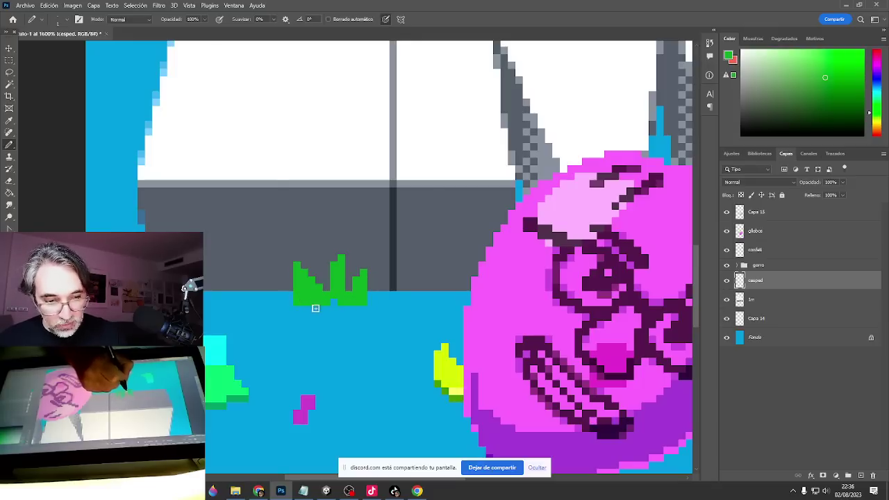
pyautogui.moveTo(300, 292); pyautogui.dragTo(352, 302)
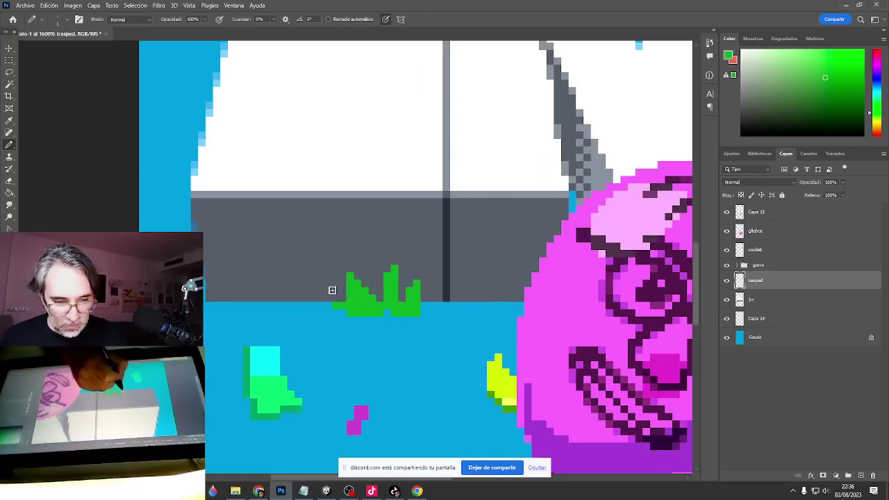
# Extend the grass with small pointed blades along the base of the 1 to its left corner.
pyautogui.moveTo(331, 297)
pyautogui.mouseDown()
pyautogui.moveTo(302, 307)
pyautogui.moveTo(306, 282)
pyautogui.mouseUp()
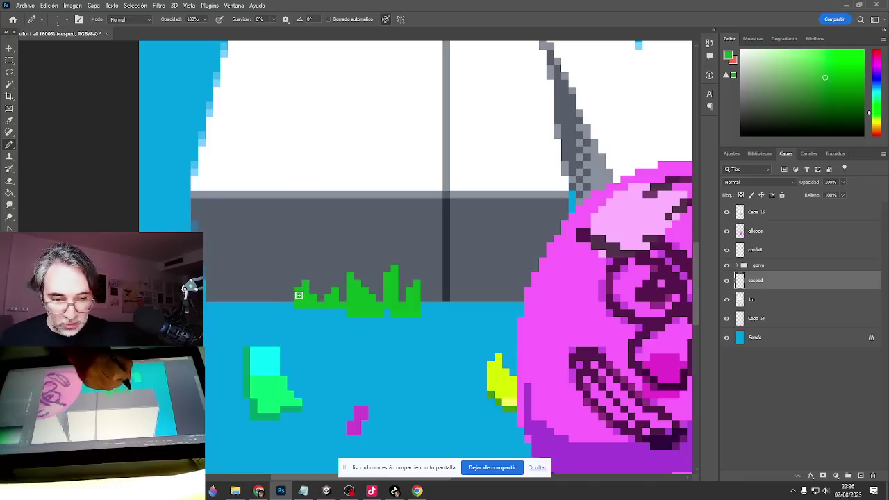
pyautogui.moveTo(293, 288); pyautogui.dragTo(296, 300)
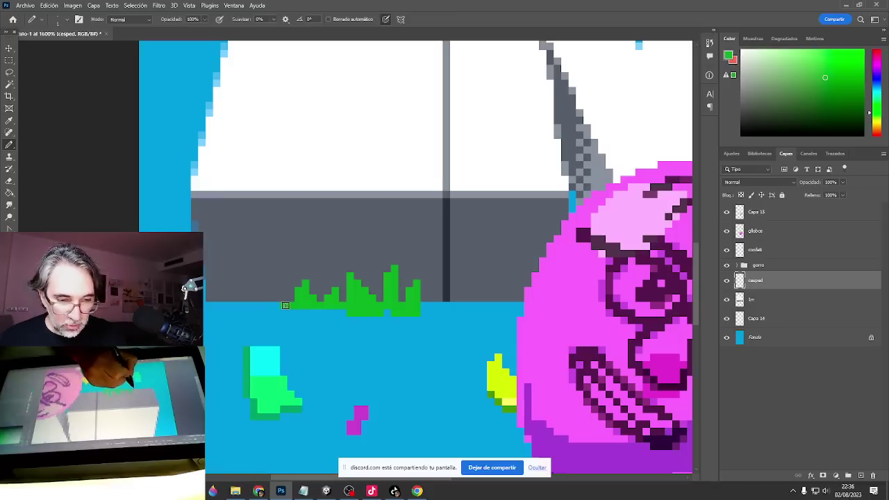
pyautogui.moveTo(268, 301)
pyautogui.mouseDown()
pyautogui.moveTo(268, 270)
pyautogui.moveTo(253, 306)
pyautogui.moveTo(338, 312)
pyautogui.mouseUp()
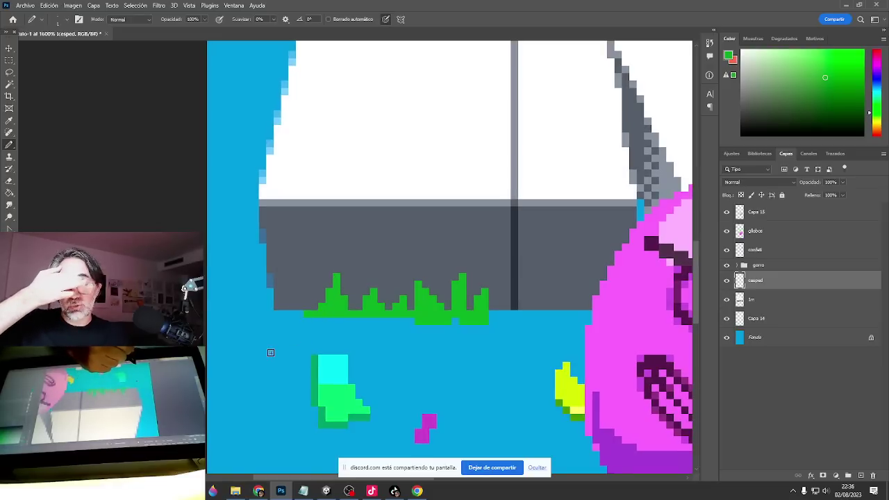
pyautogui.moveTo(309, 306)
pyautogui.mouseDown()
pyautogui.moveTo(304, 312)
pyautogui.moveTo(307, 280)
pyautogui.moveTo(299, 303)
pyautogui.moveTo(276, 308)
pyautogui.moveTo(269, 294)
pyautogui.mouseUp()
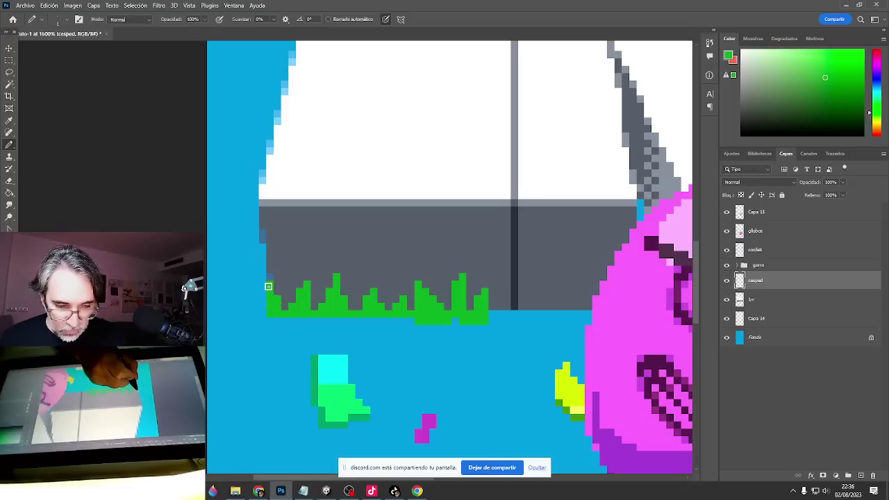
# Continue the grass across the seam to the balloon's edge, adding pointed blades and an even base strip underneath.
pyautogui.moveTo(440, 340); pyautogui.dragTo(271, 335)
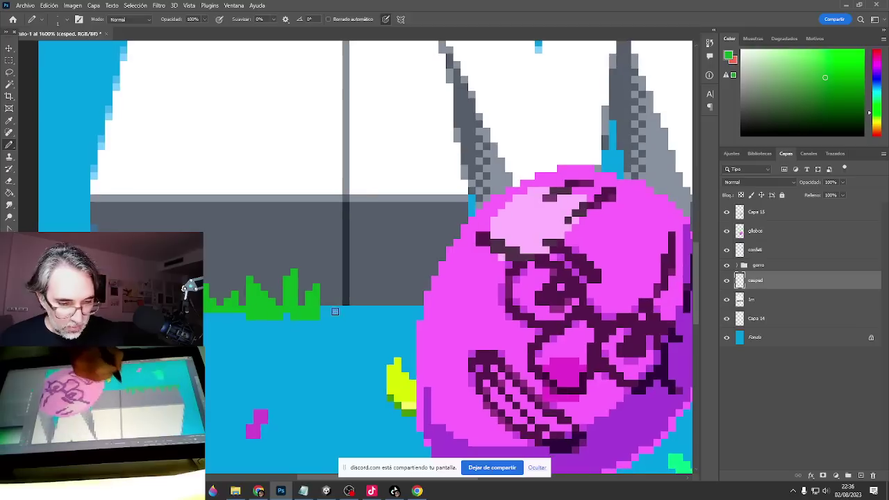
pyautogui.click(318, 281)
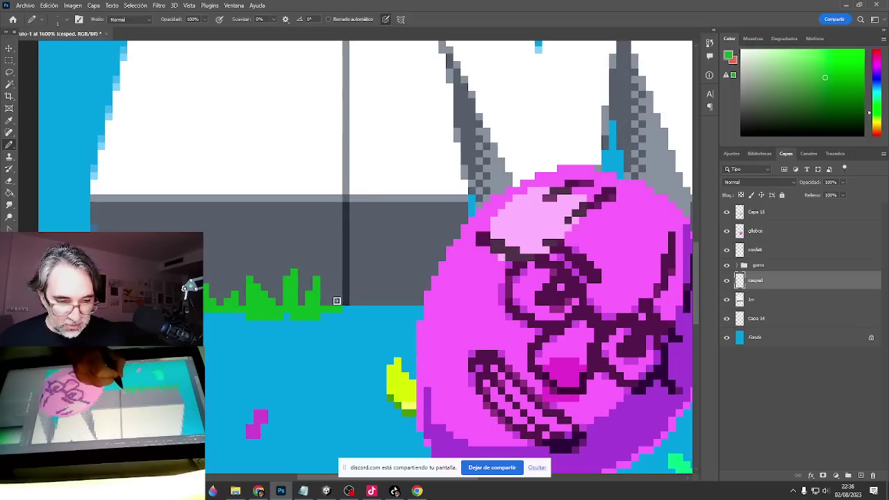
pyautogui.click(332, 302)
pyautogui.moveTo(338, 284); pyautogui.dragTo(338, 301)
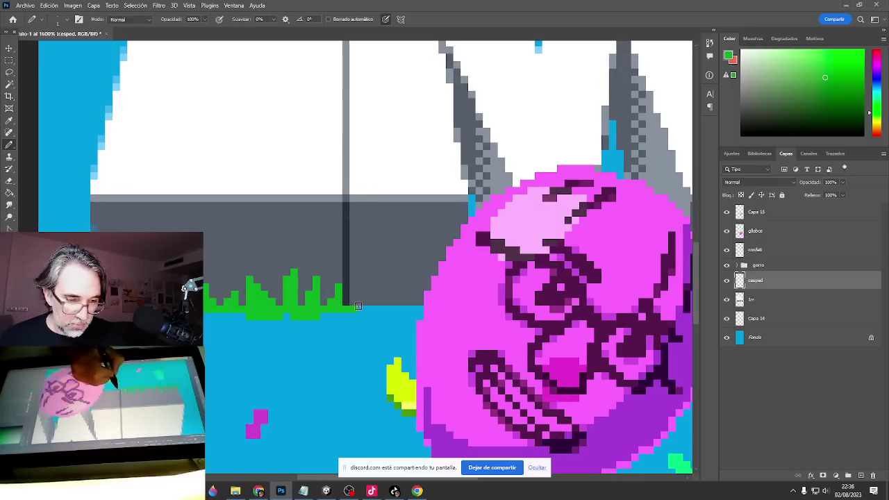
pyautogui.moveTo(361, 293); pyautogui.dragTo(360, 301)
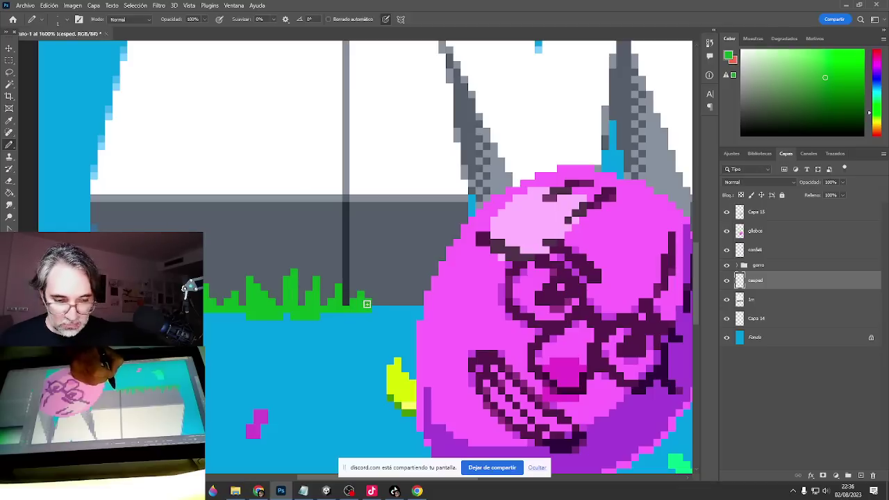
pyautogui.keyDown('shift'); pyautogui.click(405, 309); pyautogui.keyUp('shift')
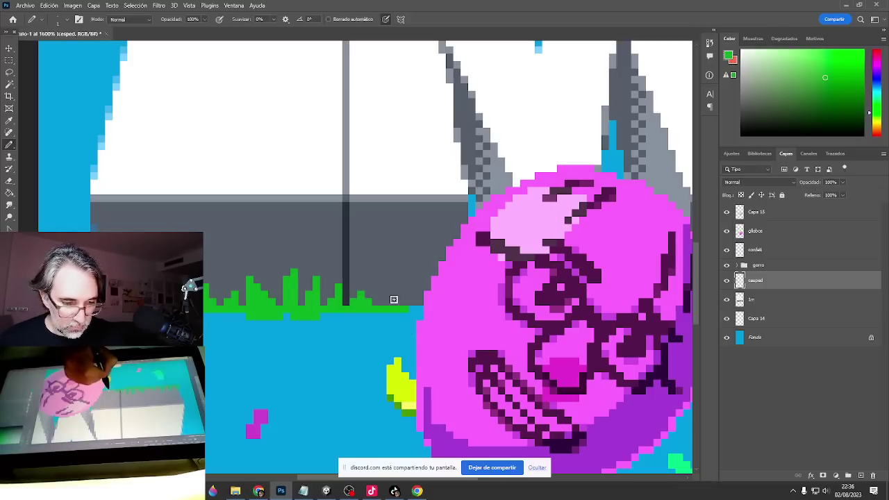
pyautogui.moveTo(392, 295)
pyautogui.mouseDown()
pyautogui.moveTo(394, 281)
pyautogui.moveTo(405, 305)
pyautogui.mouseUp()
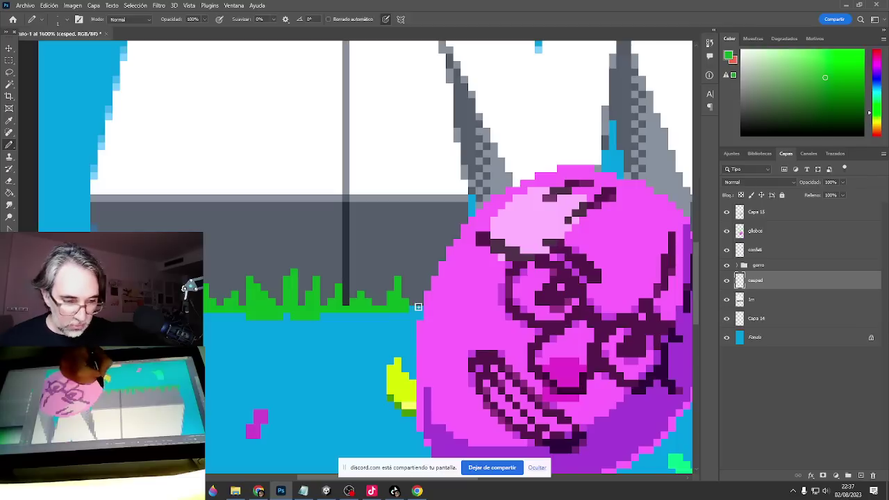
pyautogui.moveTo(423, 310); pyautogui.dragTo(413, 314)
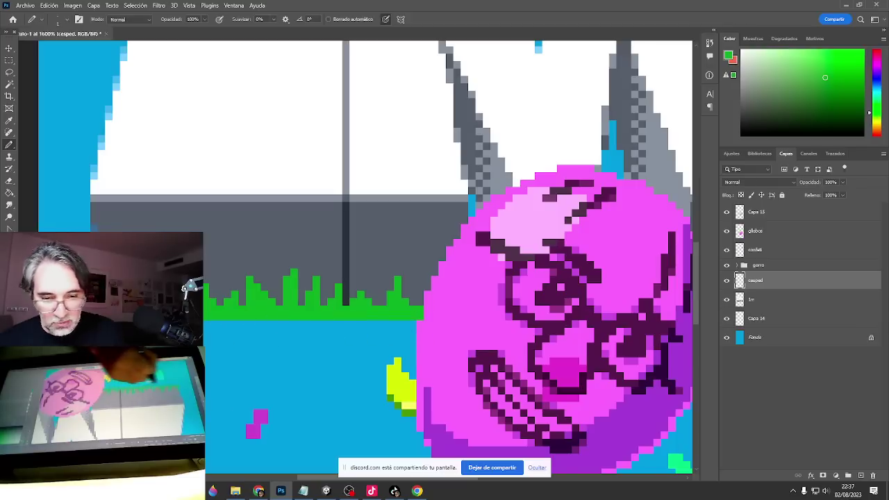
# Hide the globos layer and extend the bright green blades and base strip along the first foot of the M.
pyautogui.moveTo(330, 360); pyautogui.dragTo(293, 364)
pyautogui.click(727, 231)
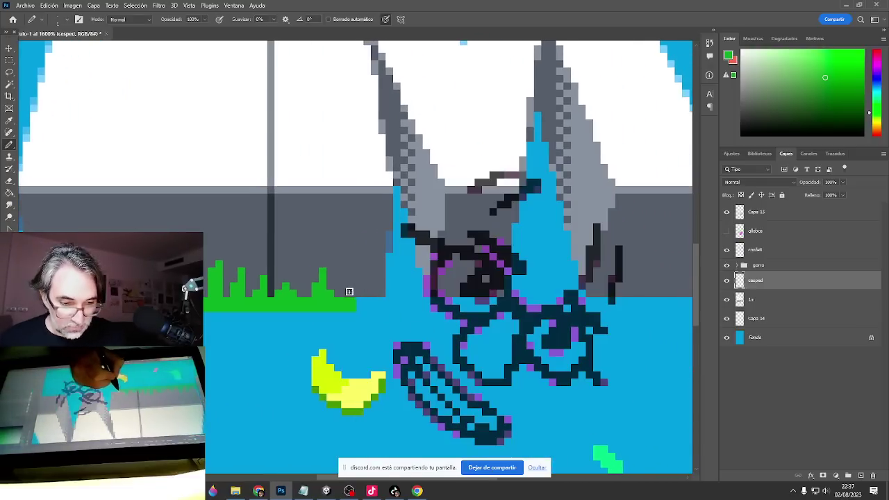
pyautogui.moveTo(352, 278)
pyautogui.mouseDown()
pyautogui.moveTo(352, 296)
pyautogui.moveTo(357, 284)
pyautogui.moveTo(363, 301)
pyautogui.moveTo(378, 290)
pyautogui.moveTo(381, 298)
pyautogui.mouseUp()
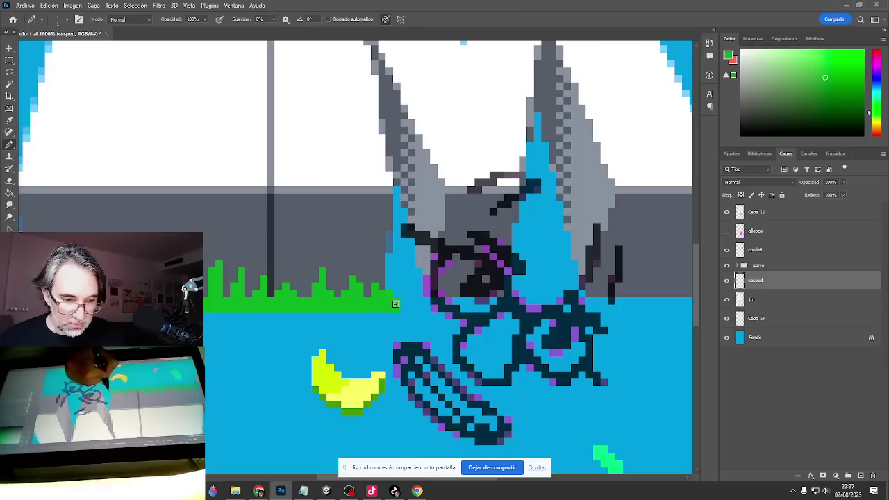
# Marquee-select the finished grass strip and place a copy beside it, covering the rest of the M's base to the canvas edge.
pyautogui.press('m')
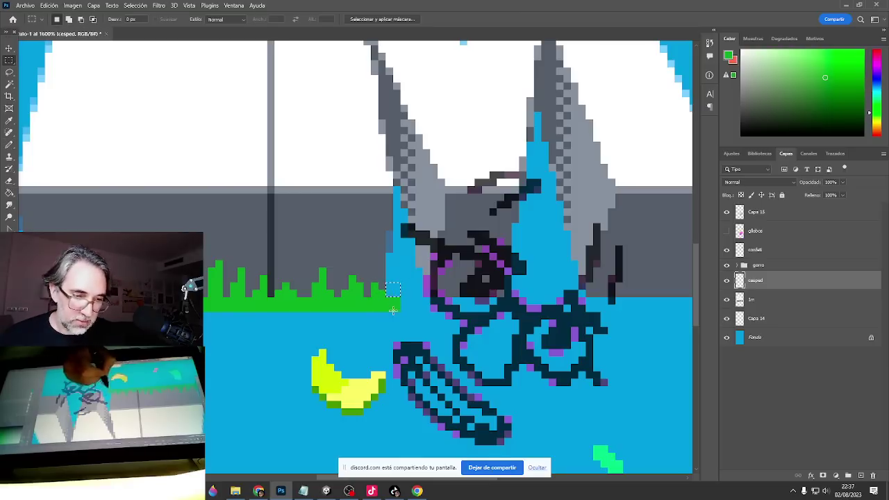
pyautogui.hotkey('ctrl', '-')
pyautogui.moveTo(377, 309)
pyautogui.mouseDown()
pyautogui.moveTo(408, 323)
pyautogui.moveTo(178, 275)
pyautogui.mouseUp()
pyautogui.press('v')
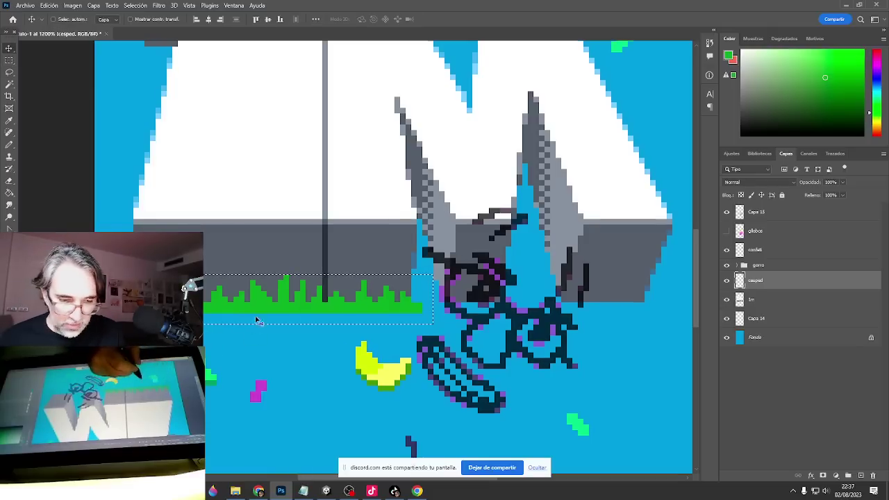
pyautogui.moveTo(225, 315); pyautogui.dragTo(509, 320)
pyautogui.moveTo(569, 325)
pyautogui.mouseDown()
pyautogui.moveTo(435, 328)
pyautogui.moveTo(554, 328)
pyautogui.moveTo(568, 313)
pyautogui.mouseUp()
pyautogui.moveTo(562, 314); pyautogui.dragTo(546, 317)
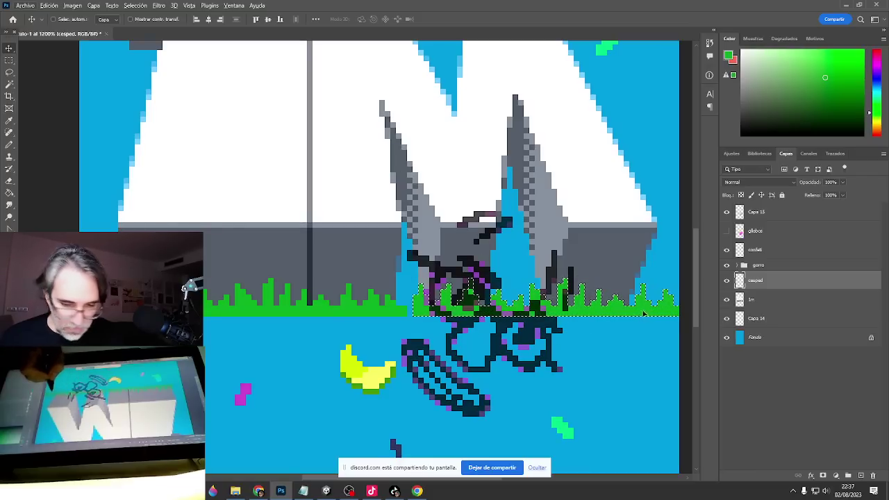
# Nudge the copied grass flush against the original strip, copy it out to the canvas's left edge as well, and deselect.
pyautogui.hotkey('alt', 'n')
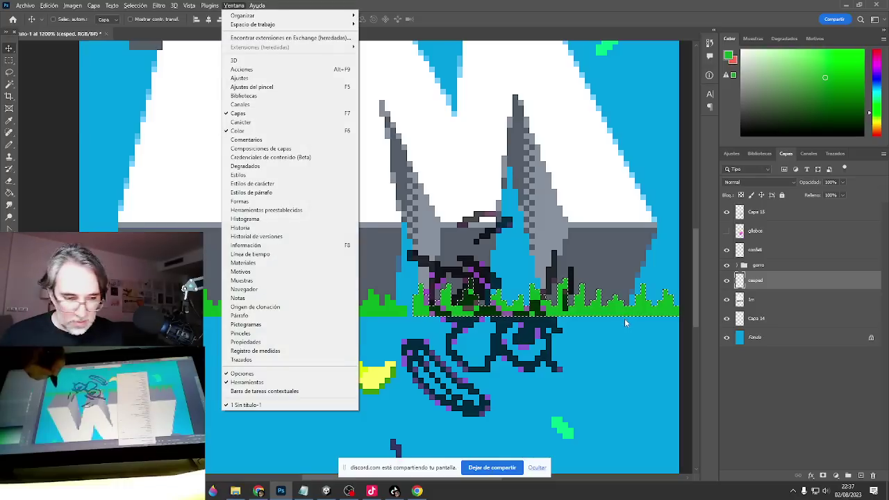
pyautogui.press('Left')
pyautogui.press('Escape')
pyautogui.press('Left')
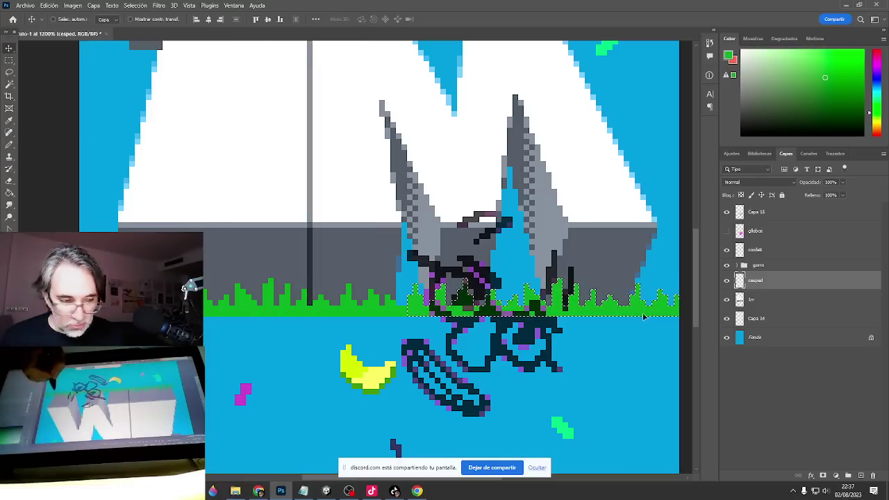
pyautogui.moveTo(660, 314); pyautogui.dragTo(206, 346)
pyautogui.hotkey('ctrl', 'd')
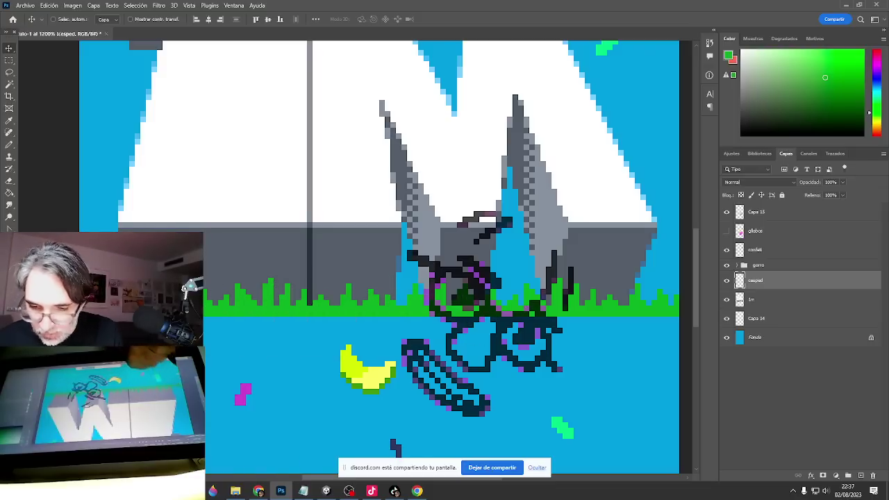
# Set the foreground colour to the darker green 4f8c2a and add a new layer above cesped.
pyautogui.press('b')
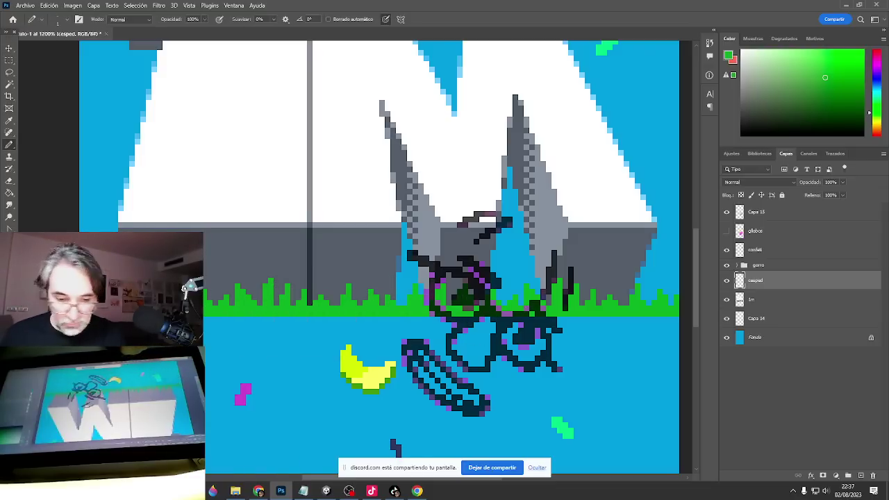
pyautogui.click(7, 318)
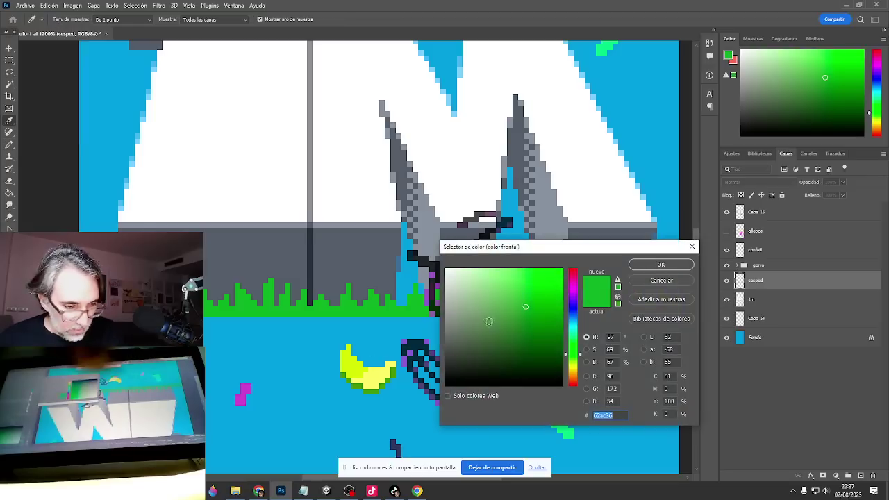
pyautogui.click(527, 323)
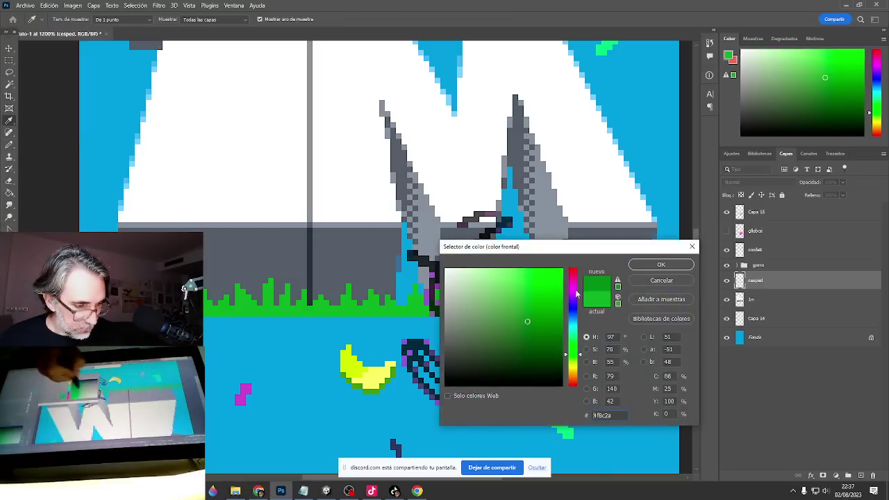
pyautogui.click(661, 265)
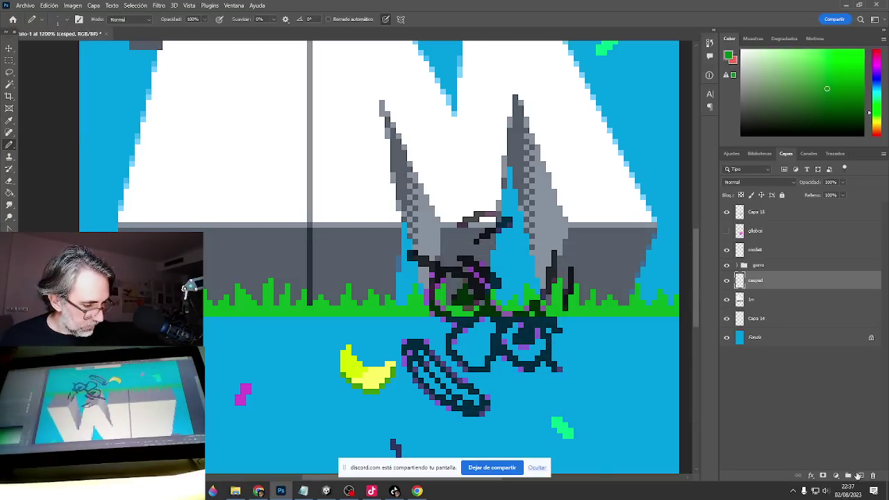
pyautogui.click(861, 476)
# Paint small dark green shadow shapes inside the grass blades along the left part of the 1's base.
pyautogui.scroll(2, 137, 310)
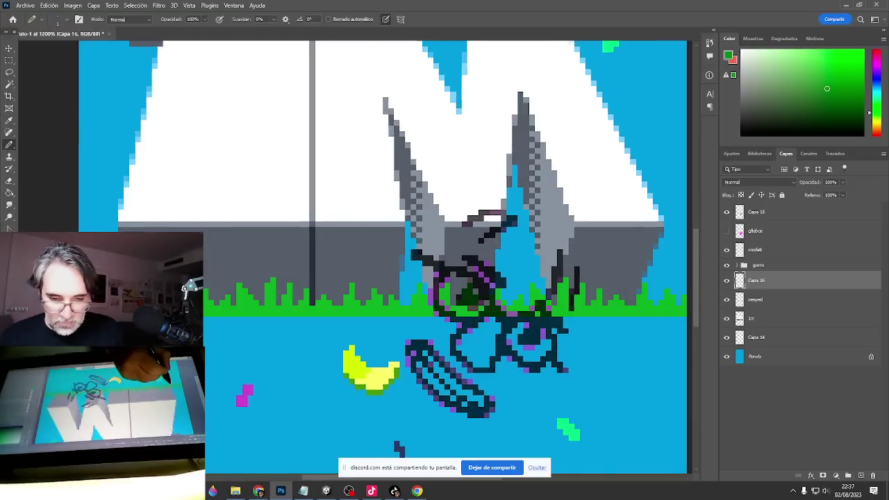
pyautogui.moveTo(234, 337)
pyautogui.mouseDown()
pyautogui.moveTo(374, 344)
pyautogui.moveTo(393, 302)
pyautogui.moveTo(398, 333)
pyautogui.mouseUp()
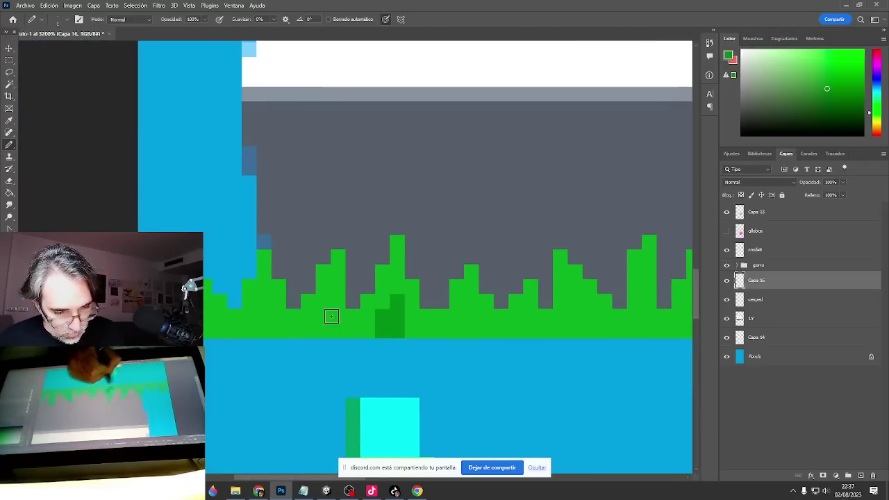
pyautogui.moveTo(324, 302)
pyautogui.mouseDown()
pyautogui.moveTo(321, 327)
pyautogui.moveTo(309, 331)
pyautogui.moveTo(339, 331)
pyautogui.mouseUp()
pyautogui.moveTo(264, 315)
pyautogui.mouseDown()
pyautogui.moveTo(264, 331)
pyautogui.moveTo(207, 331)
pyautogui.moveTo(207, 316)
pyautogui.mouseUp()
pyautogui.click(219, 331)
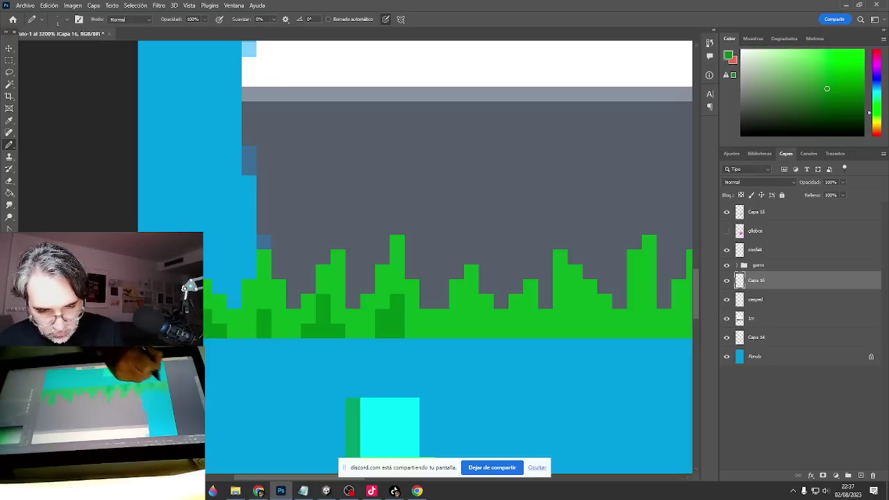
pyautogui.moveTo(470, 318); pyautogui.dragTo(459, 335)
pyautogui.click(484, 334)
pyautogui.click(470, 304)
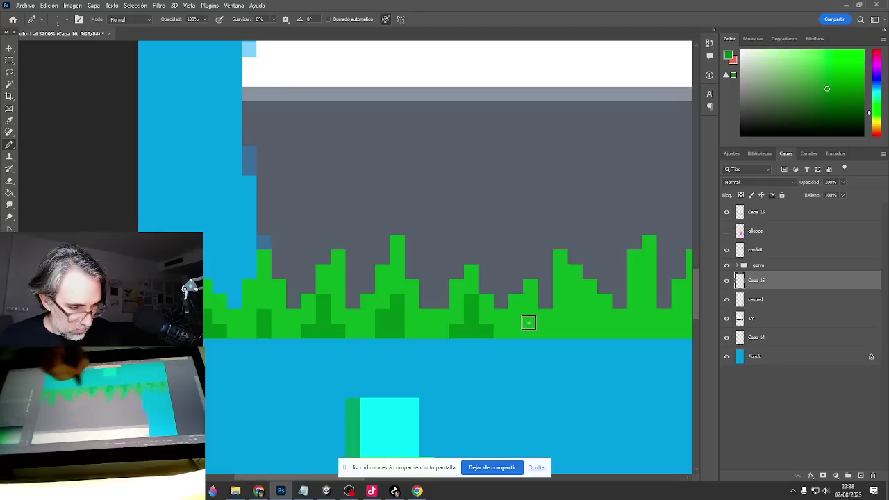
pyautogui.moveTo(530, 319)
pyautogui.mouseDown()
pyautogui.moveTo(530, 331)
pyautogui.moveTo(521, 333)
pyautogui.mouseUp()
pyautogui.moveTo(572, 312)
pyautogui.mouseDown()
pyautogui.moveTo(605, 328)
pyautogui.moveTo(586, 331)
pyautogui.moveTo(619, 330)
pyautogui.mouseUp()
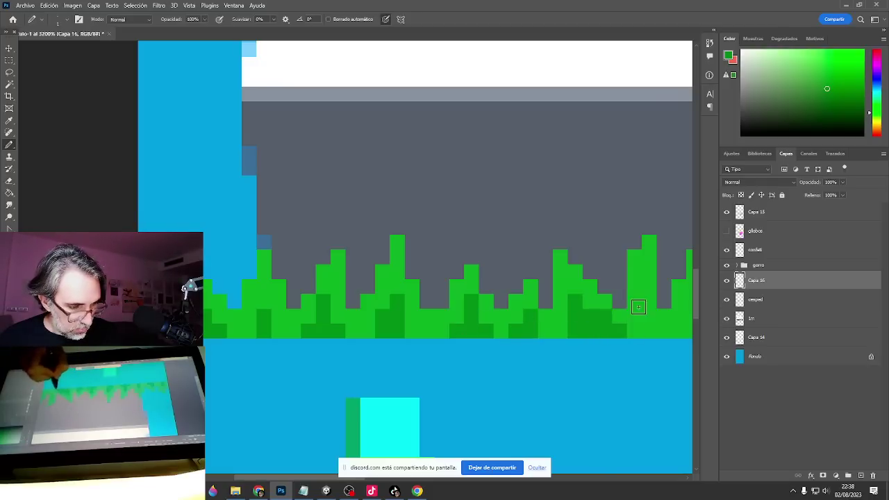
# Continue the dark green blade shading across the seam between the 1 and the M to the M's first foot.
pyautogui.moveTo(635, 286)
pyautogui.mouseDown()
pyautogui.moveTo(634, 325)
pyautogui.moveTo(645, 317)
pyautogui.moveTo(642, 328)
pyautogui.moveTo(402, 353)
pyautogui.moveTo(400, 300)
pyautogui.mouseUp()
pyautogui.keyDown('alt'); pyautogui.click(395, 347); pyautogui.keyUp('alt')
pyautogui.keyDown('alt'); pyautogui.click(391, 300); pyautogui.keyUp('alt')
pyautogui.click(385, 314)
pyautogui.keyDown('alt'); pyautogui.click(420, 346); pyautogui.keyUp('alt')
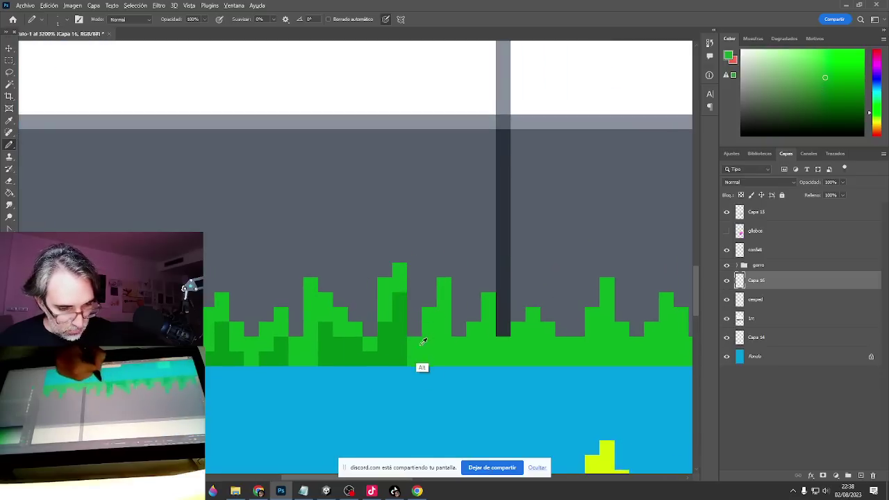
pyautogui.keyDown('alt'); pyautogui.click(399, 347); pyautogui.keyUp('alt')
pyautogui.moveTo(411, 359)
pyautogui.mouseDown()
pyautogui.moveTo(446, 326)
pyautogui.moveTo(438, 358)
pyautogui.moveTo(493, 342)
pyautogui.moveTo(485, 353)
pyautogui.moveTo(528, 358)
pyautogui.moveTo(529, 344)
pyautogui.moveTo(533, 358)
pyautogui.moveTo(556, 358)
pyautogui.mouseUp()
pyautogui.moveTo(607, 343); pyautogui.dragTo(595, 359)
pyautogui.moveTo(658, 362)
pyautogui.mouseDown()
pyautogui.moveTo(496, 358)
pyautogui.moveTo(565, 357)
pyautogui.moveTo(627, 331)
pyautogui.moveTo(615, 350)
pyautogui.moveTo(640, 357)
pyautogui.moveTo(357, 368)
pyautogui.mouseUp()
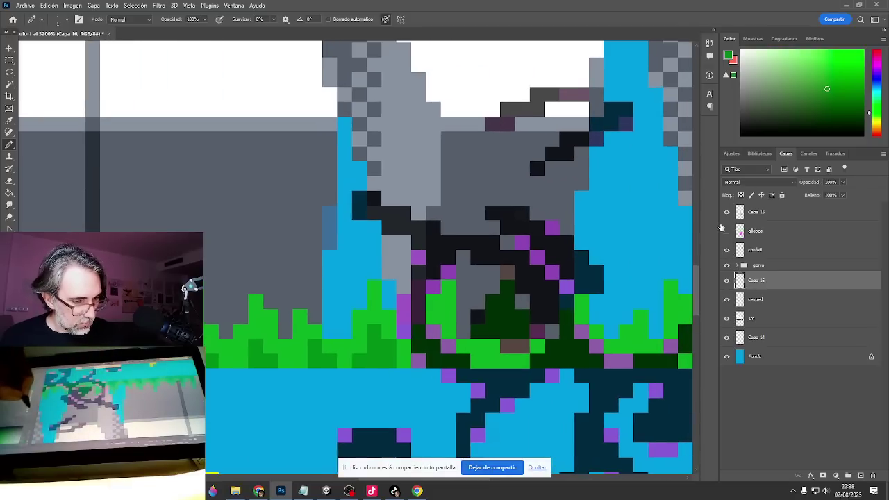
# Hide the Capa 15 layer holding the face linework to uncover the grass under the M.
pyautogui.hotkey('ctrl', '-')
pyautogui.hotkey('ctrl', '-')
pyautogui.hotkey('ctrl', '-')
pyautogui.moveTo(551, 363); pyautogui.dragTo(377, 353)
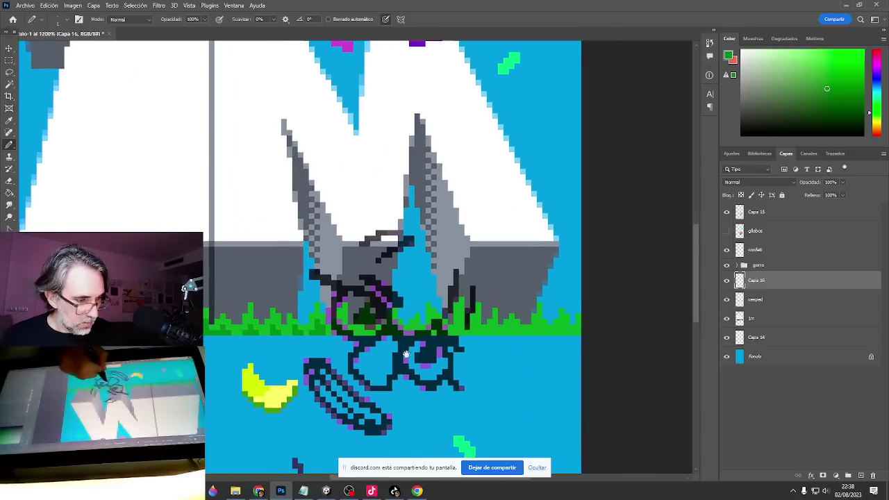
pyautogui.click(727, 211)
# Shade the remaining blades under the M in dark green and run a dark base line beneath the whole grass strip.
pyautogui.keyDown('ctrl'); pyautogui.click(389, 334); pyautogui.keyUp('ctrl')
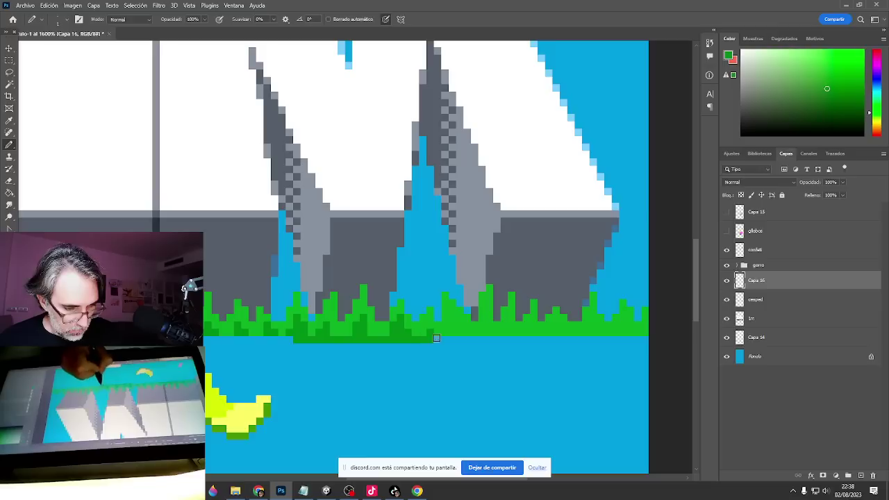
pyautogui.moveTo(468, 338); pyautogui.dragTo(487, 335)
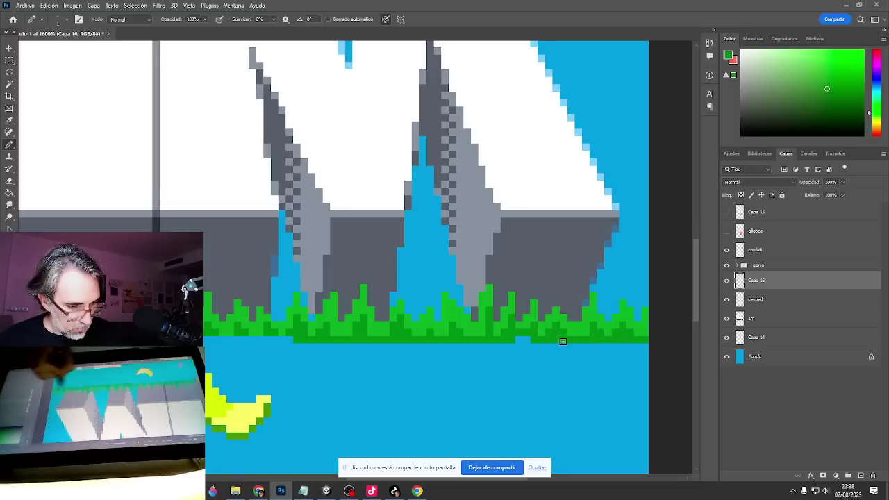
pyautogui.moveTo(433, 339); pyautogui.dragTo(621, 337)
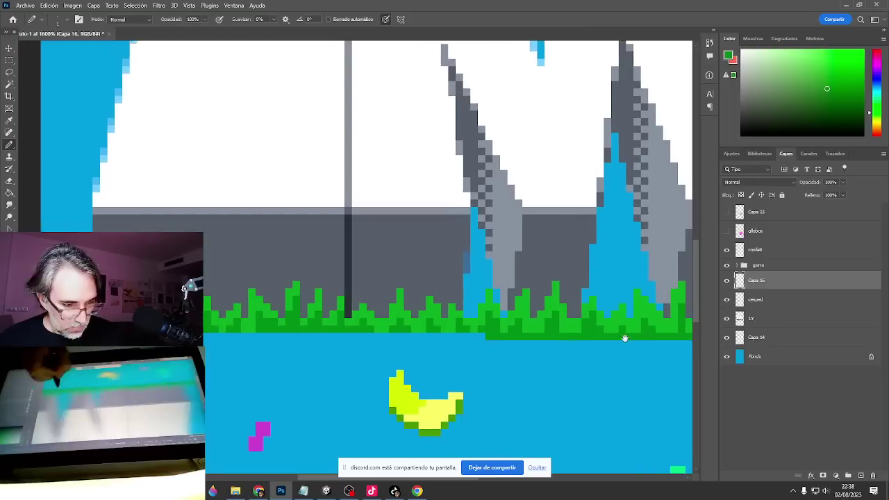
pyautogui.keyDown('ctrl'); pyautogui.keyDown('alt'); pyautogui.click(380, 345); pyautogui.keyUp('alt'); pyautogui.keyUp('ctrl')
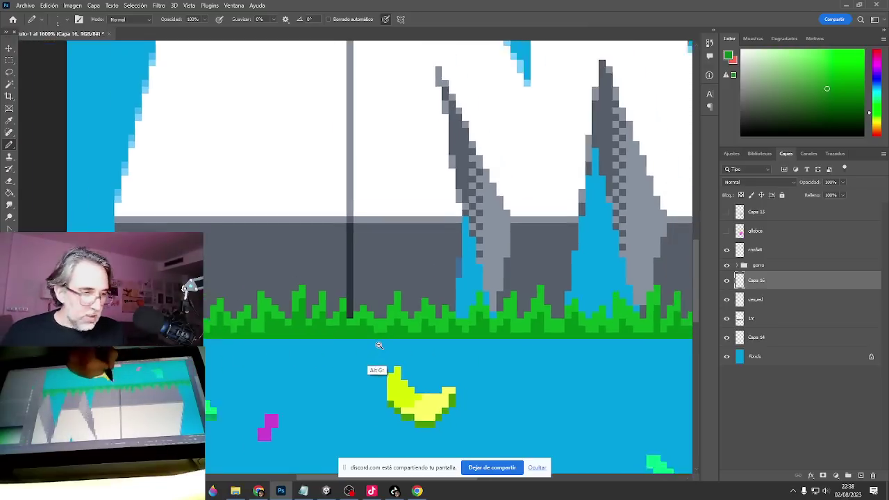
pyautogui.keyDown('ctrl'); pyautogui.keyDown('alt'); pyautogui.click(379, 351); pyautogui.keyUp('alt'); pyautogui.keyUp('ctrl')
pyautogui.keyDown('alt'); pyautogui.click(378, 350); pyautogui.keyUp('alt')
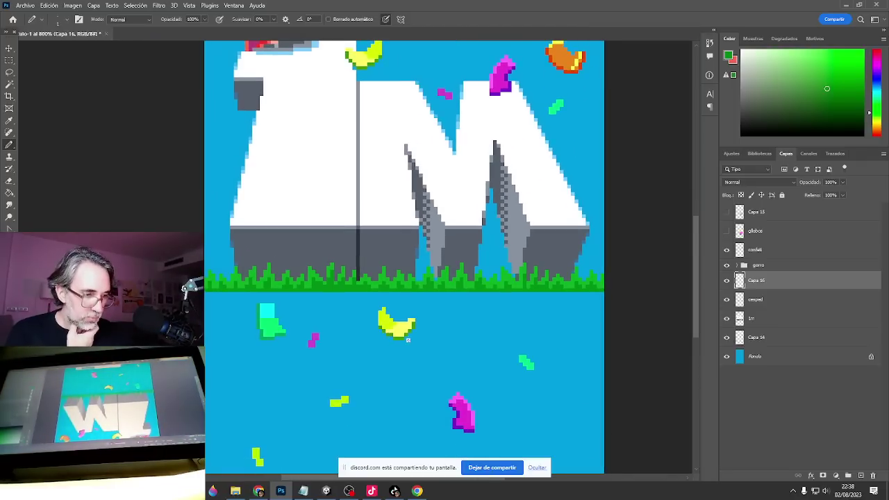
# Duplicate the Capa 16 shading layer with its default name.
pyautogui.rightClick(767, 281)
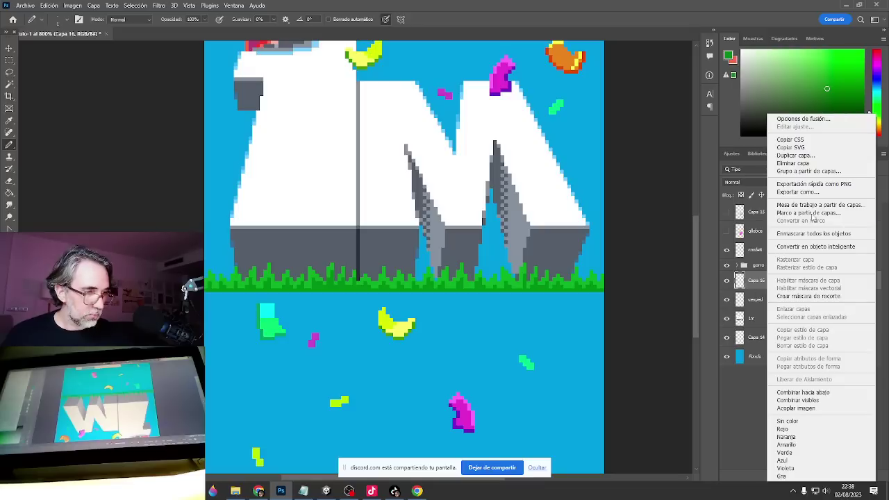
pyautogui.click(787, 169)
pyautogui.press('Return')
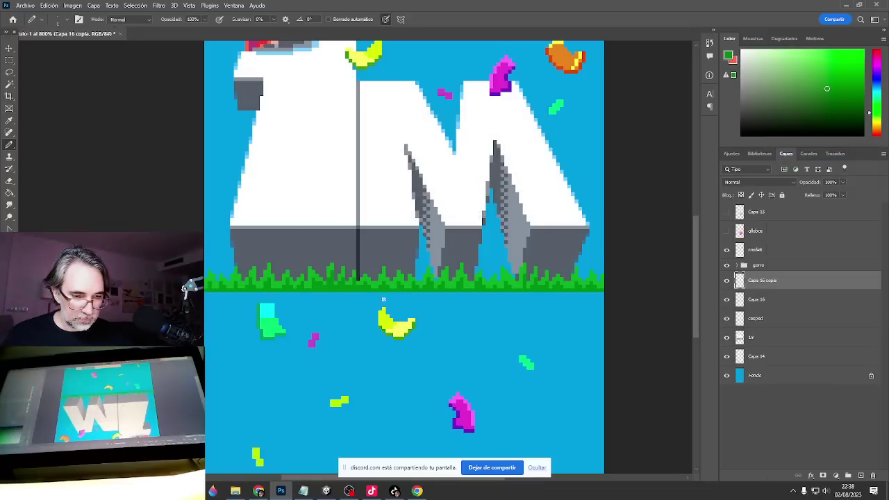
pyautogui.press('v')
pyautogui.moveTo(399, 284); pyautogui.dragTo(400, 300)
pyautogui.hotkey('ctrl', 'z')
pyautogui.click(727, 281)
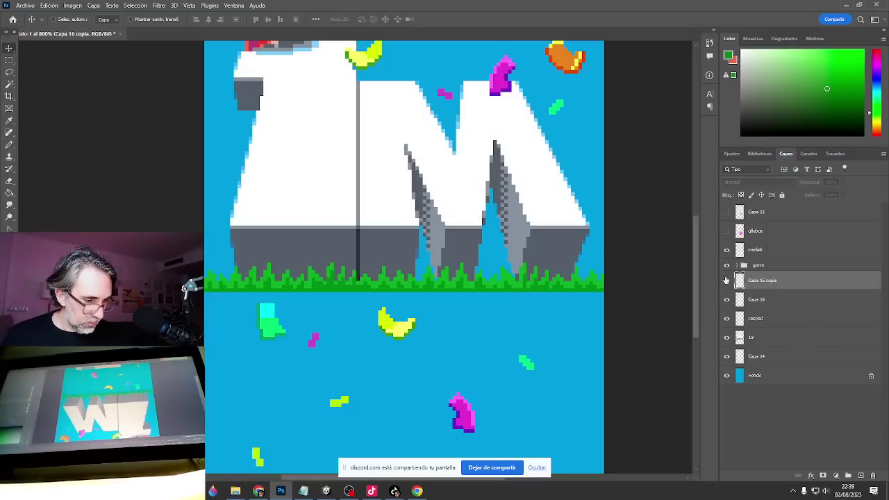
pyautogui.click(727, 280)
pyautogui.click(726, 280)
pyautogui.click(727, 281)
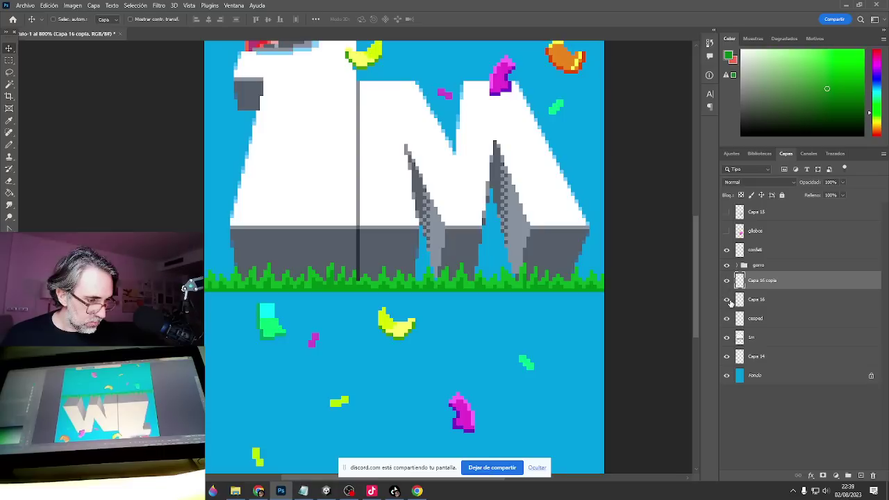
# Merge the Capa 16 copia, Capa 16 and cesped layers into one grass layer and toggle its visibility to check it.
pyautogui.click(749, 321)
pyautogui.keyDown('shift'); pyautogui.click(723, 283); pyautogui.keyUp('shift')
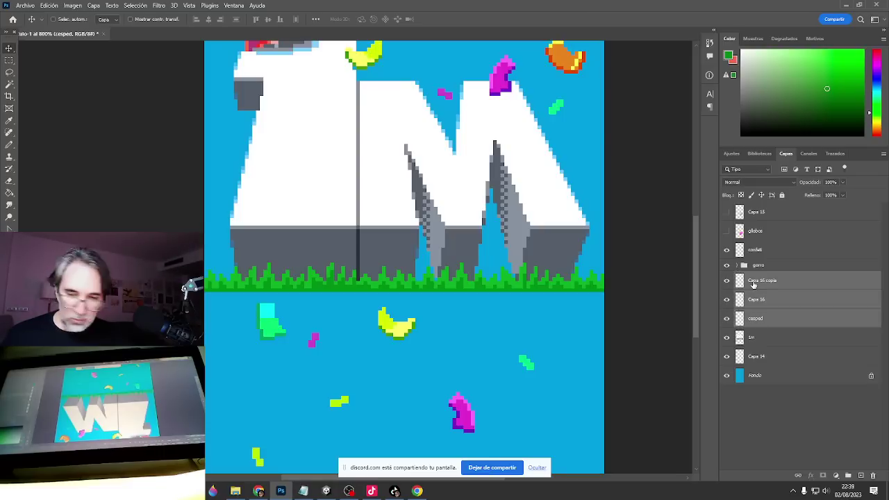
pyautogui.hotkey('ctrl', 'e')
pyautogui.click(726, 280)
pyautogui.click(726, 281)
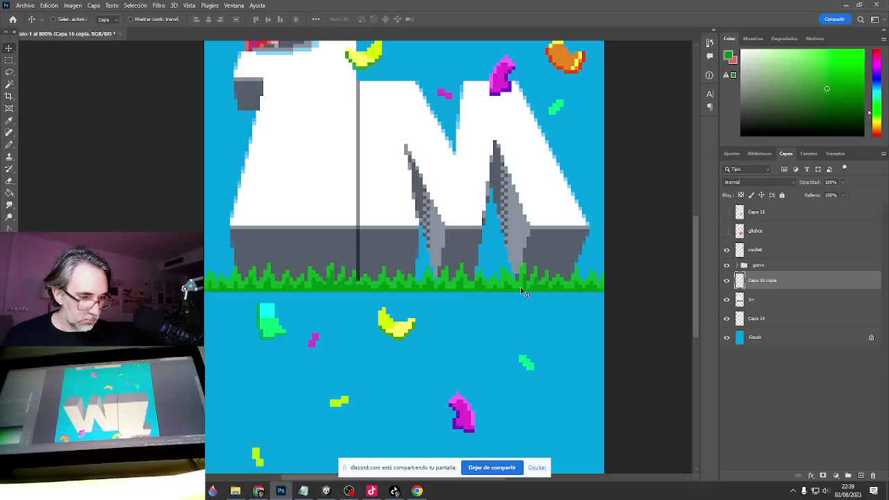
# Add a second row by duplicating the merged grass slightly lower and flipping the copy horizontally.
pyautogui.moveTo(468, 283); pyautogui.dragTo(466, 295)
pyautogui.hotkey('ctrl', 'j')
pyautogui.hotkey('ctrl', 't')
pyautogui.rightClick(466, 294)
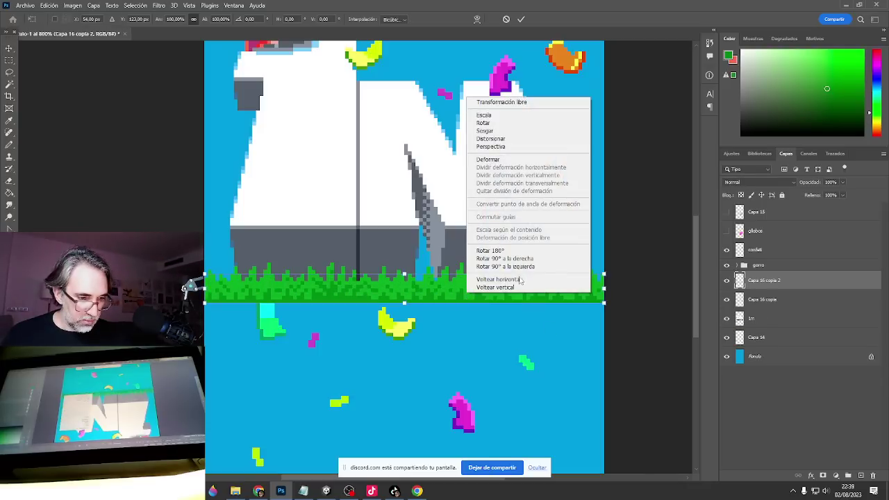
pyautogui.click(498, 279)
pyautogui.press('Return')
pyautogui.moveTo(498, 296); pyautogui.dragTo(499, 297)
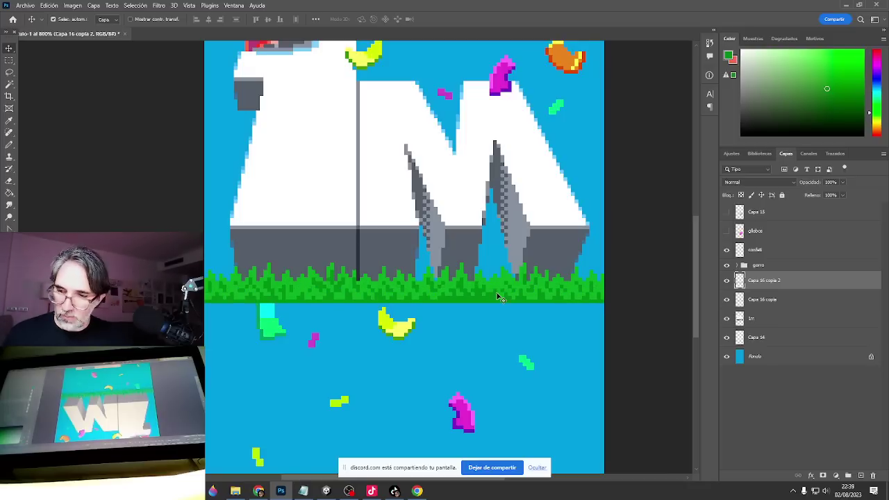
# Brighten the front grass row on Capa 16 copia 2 with Hue/Saturation, using saturation +19 and lightness +9.
pyautogui.hotkey('ctrl', 'u')
pyautogui.moveTo(708, 163); pyautogui.dragTo(712, 164)
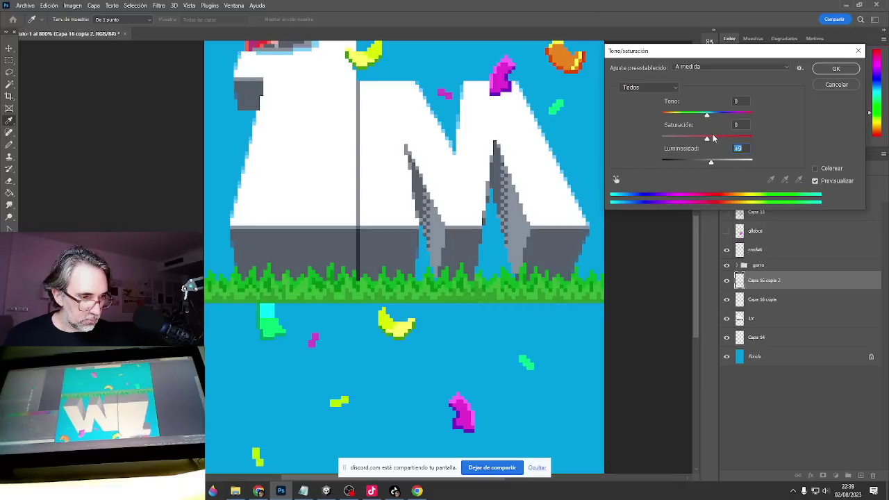
pyautogui.moveTo(708, 141); pyautogui.dragTo(717, 141)
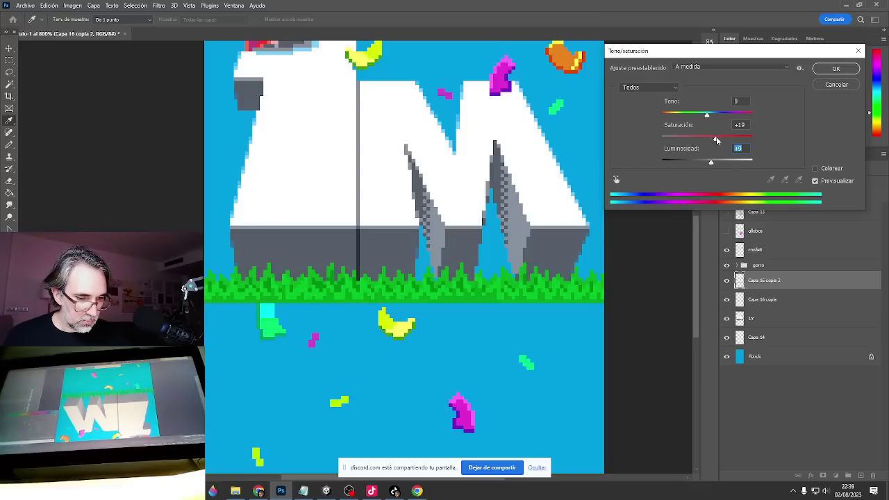
pyautogui.click(832, 72)
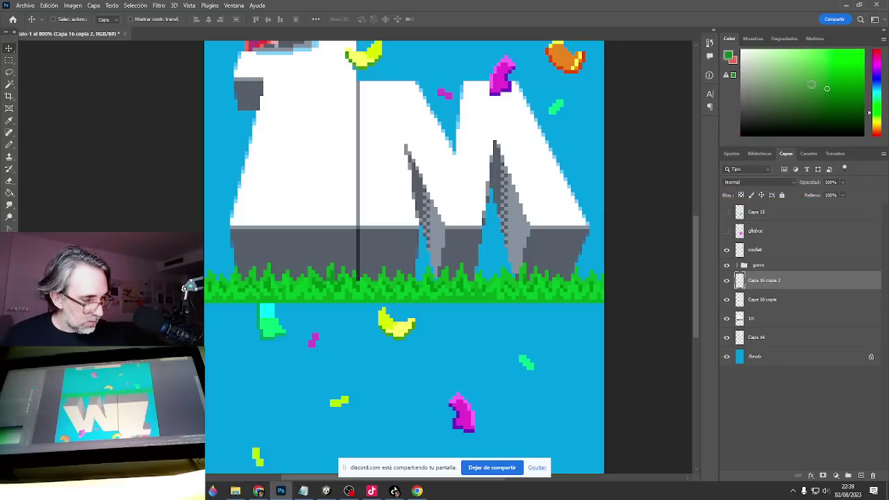
# Add a new layer above Capa 14 and paint the gaps between the M's legs solid dark green.
pyautogui.click(770, 319)
pyautogui.click(765, 338)
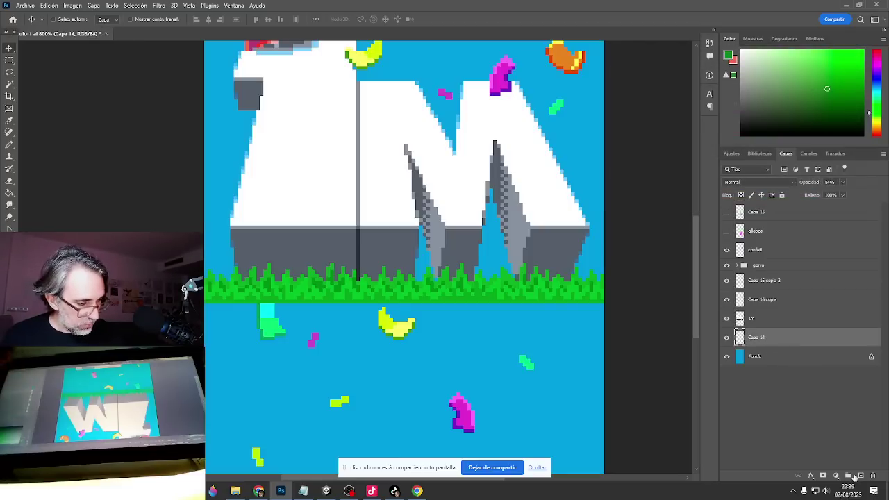
pyautogui.click(861, 476)
pyautogui.scroll(1, 434, 301)
pyautogui.moveTo(435, 296); pyautogui.dragTo(456, 356)
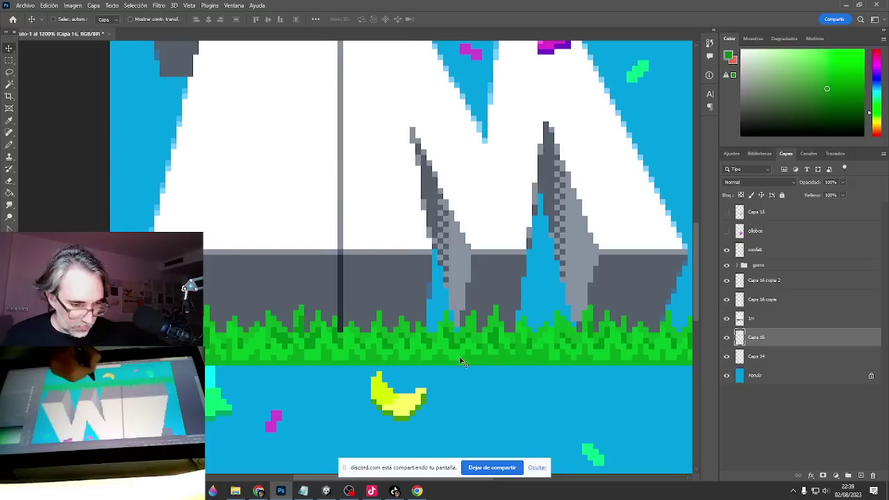
pyautogui.press('b')
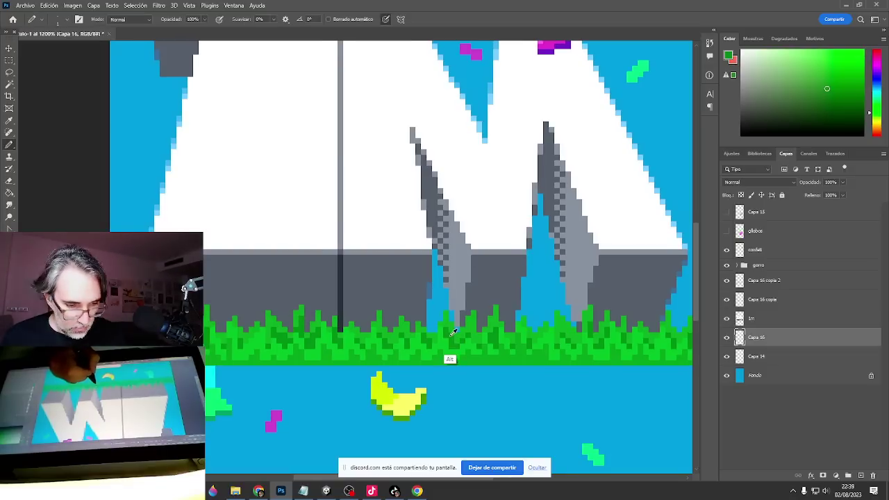
pyautogui.moveTo(441, 324); pyautogui.dragTo(440, 246)
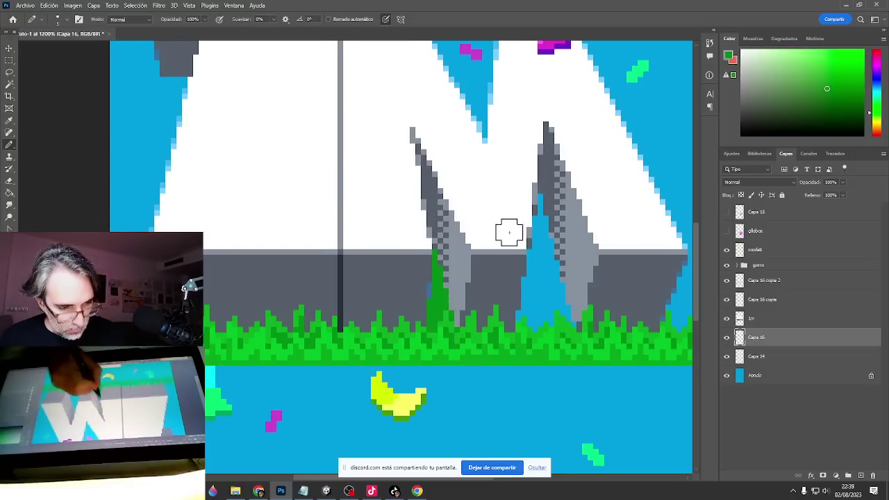
pyautogui.moveTo(529, 221)
pyautogui.mouseDown()
pyautogui.moveTo(566, 198)
pyautogui.moveTo(574, 202)
pyautogui.moveTo(565, 295)
pyautogui.moveTo(572, 321)
pyautogui.moveTo(600, 325)
pyautogui.mouseUp()
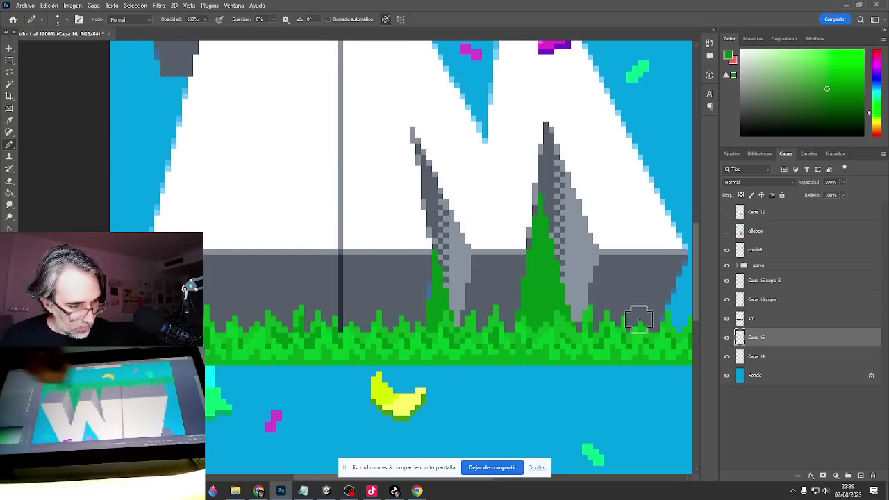
# Paint dark green background grass masses on both outer sides of the 1M lettering and in the M's upper notch.
pyautogui.moveTo(333, 293); pyautogui.dragTo(519, 332)
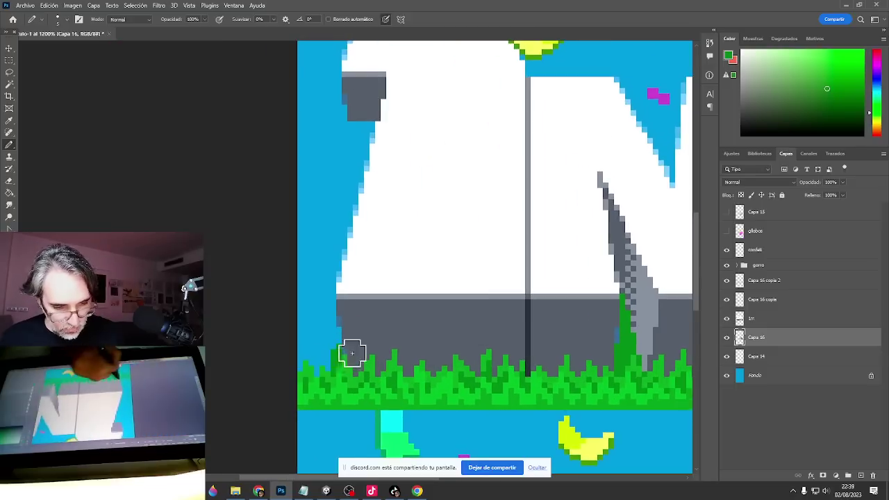
pyautogui.moveTo(351, 354)
pyautogui.mouseDown()
pyautogui.moveTo(346, 324)
pyautogui.moveTo(354, 287)
pyautogui.moveTo(330, 278)
pyautogui.mouseUp()
pyautogui.moveTo(519, 284); pyautogui.dragTo(285, 300)
pyautogui.moveTo(597, 256)
pyautogui.mouseDown()
pyautogui.moveTo(626, 271)
pyautogui.moveTo(620, 322)
pyautogui.moveTo(667, 345)
pyautogui.mouseUp()
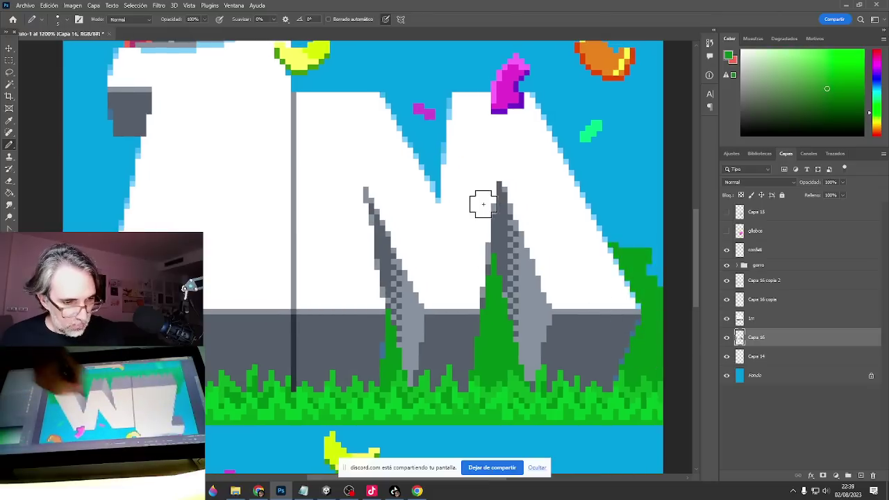
pyautogui.moveTo(433, 190); pyautogui.dragTo(438, 171)
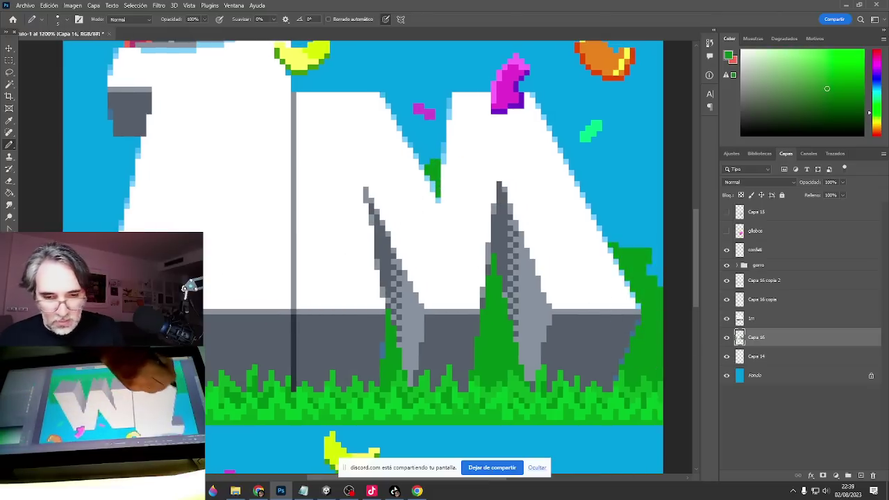
pyautogui.moveTo(603, 236)
pyautogui.mouseDown()
pyautogui.moveTo(627, 239)
pyautogui.moveTo(671, 250)
pyautogui.mouseUp()
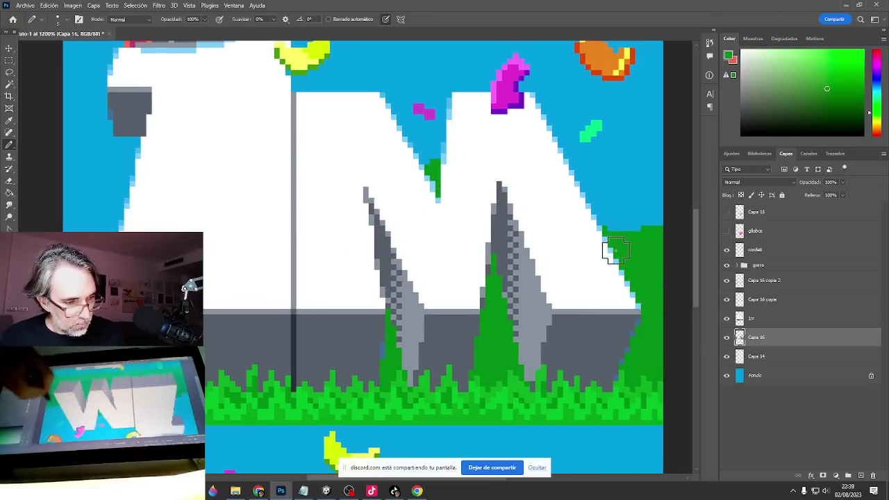
# Draw jagged one-pixel grass blades along the tops of the dark green areas in the M's notch and beside the lettering.
pyautogui.moveTo(455, 173)
pyautogui.mouseDown()
pyautogui.moveTo(491, 224)
pyautogui.moveTo(469, 251)
pyautogui.mouseUp()
pyautogui.keyDown('ctrl'); pyautogui.click(473, 214); pyautogui.keyUp('ctrl')
pyautogui.moveTo(476, 206); pyautogui.dragTo(476, 219)
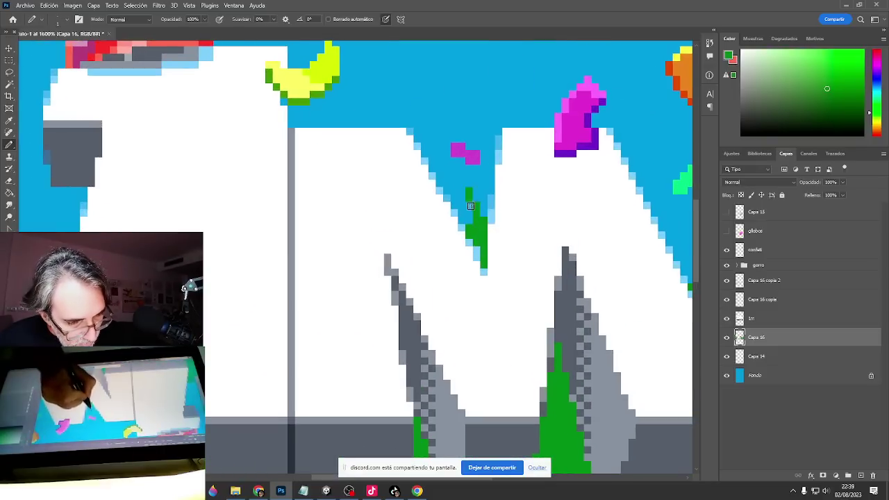
pyautogui.moveTo(565, 295); pyautogui.dragTo(415, 297)
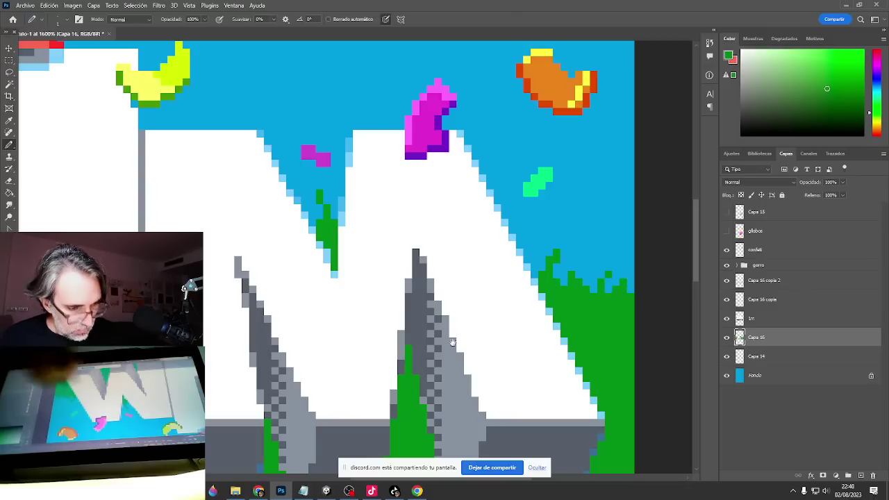
pyautogui.moveTo(453, 342)
pyautogui.mouseDown()
pyautogui.moveTo(654, 348)
pyautogui.moveTo(665, 358)
pyautogui.mouseUp()
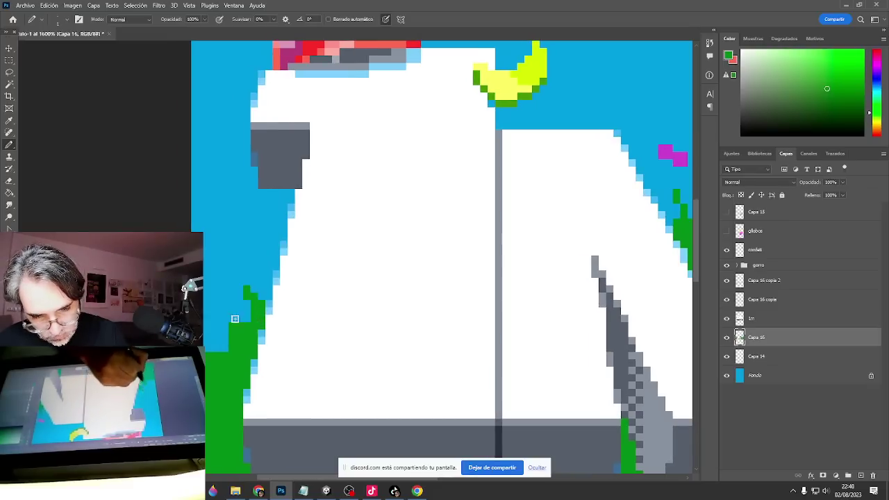
pyautogui.click(224, 311)
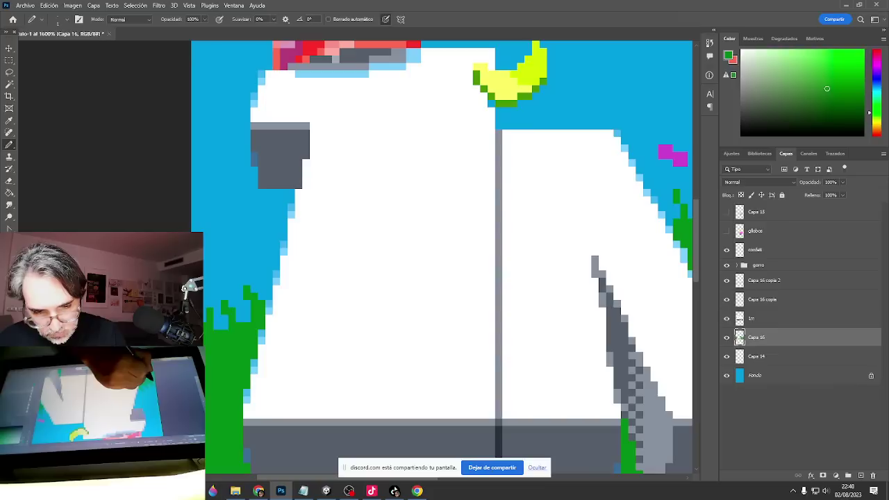
pyautogui.moveTo(218, 327); pyautogui.dragTo(217, 318)
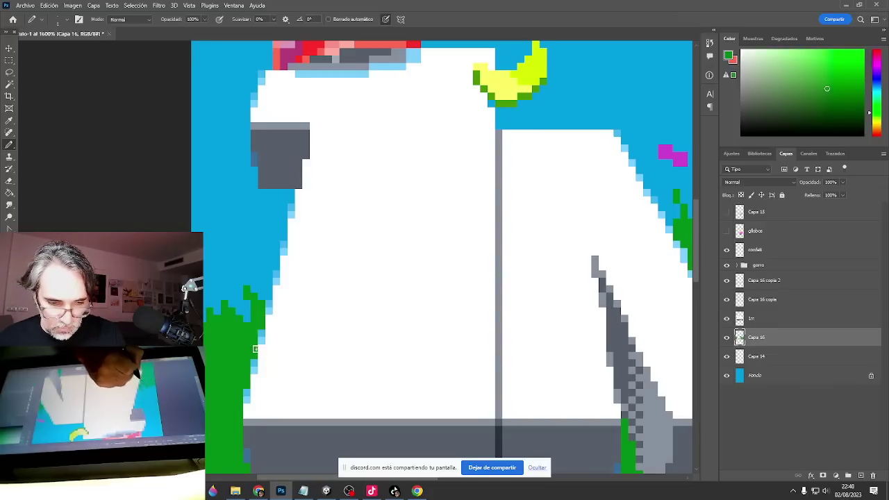
# Sample the bright grass green and shift its hue towards yellow to make a new foreground colour.
pyautogui.moveTo(255, 349); pyautogui.dragTo(276, 138)
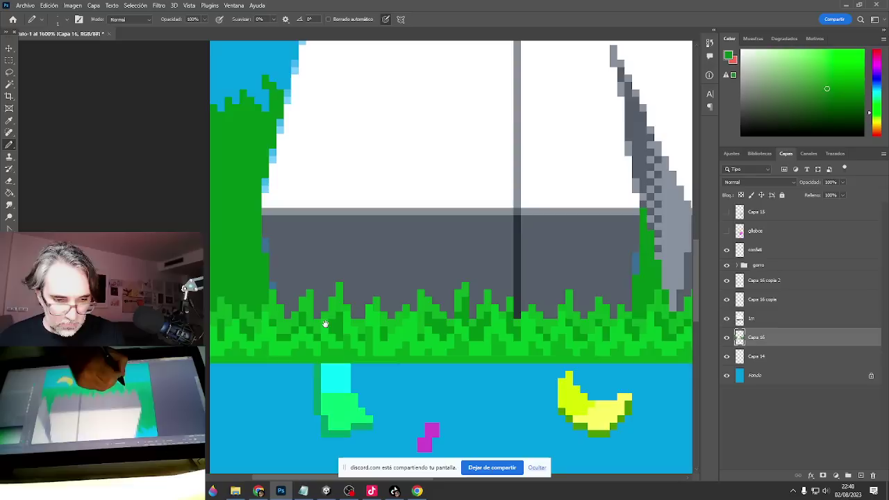
pyautogui.keyDown('alt'); pyautogui.click(269, 329); pyautogui.keyUp('alt')
pyautogui.click(7, 318)
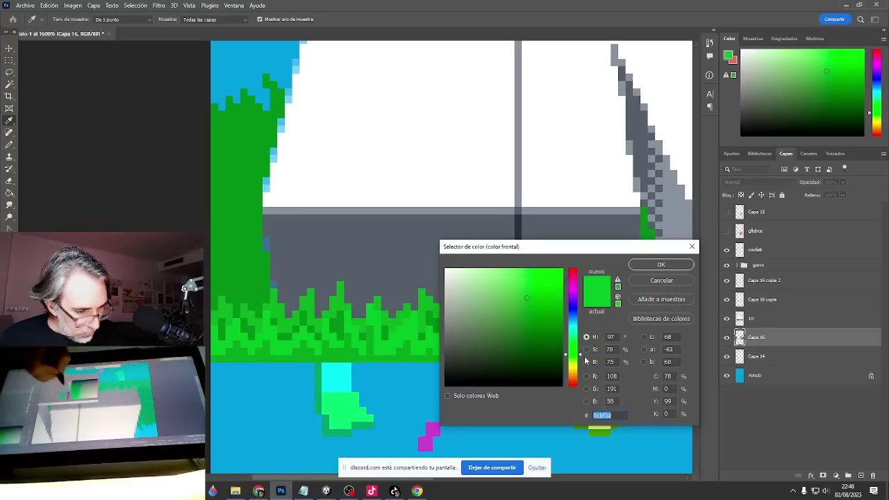
pyautogui.click(576, 360)
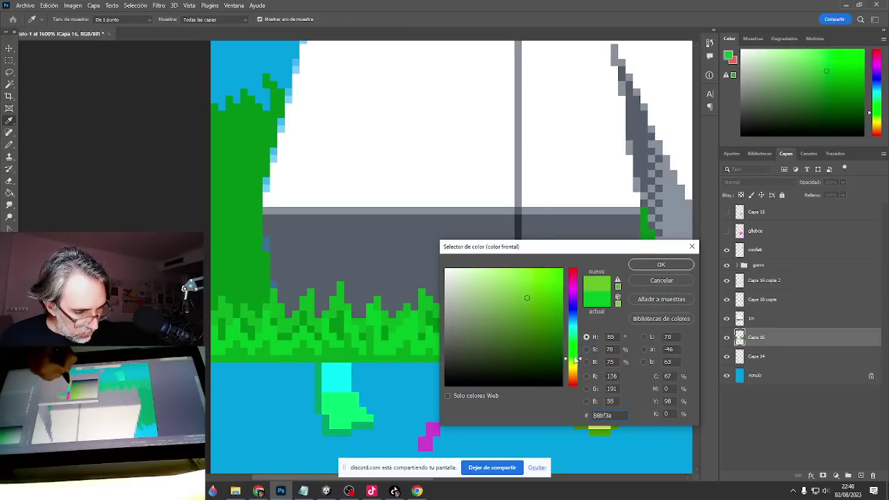
pyautogui.moveTo(575, 359); pyautogui.dragTo(574, 357)
pyautogui.click(662, 264)
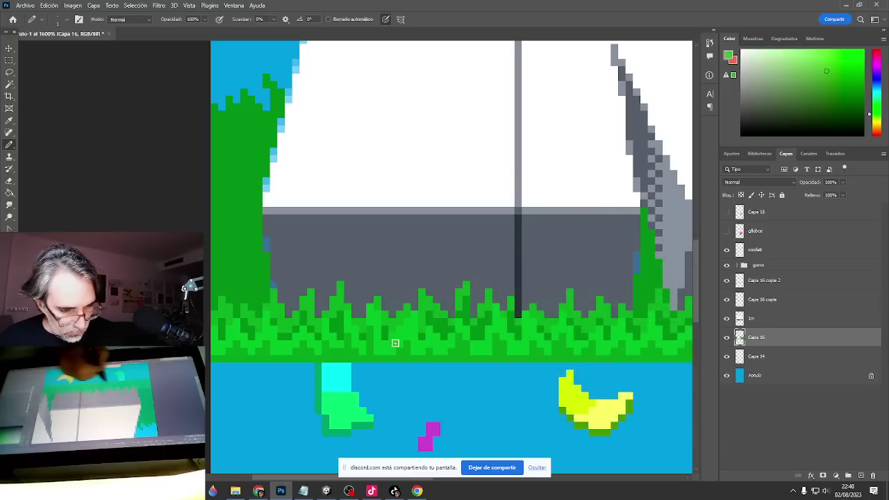
# Try filling the grass highlights with the yellower green, first on Capa 16 and again on Capa 16 copia 2.
pyautogui.press('g')
pyautogui.click(389, 346)
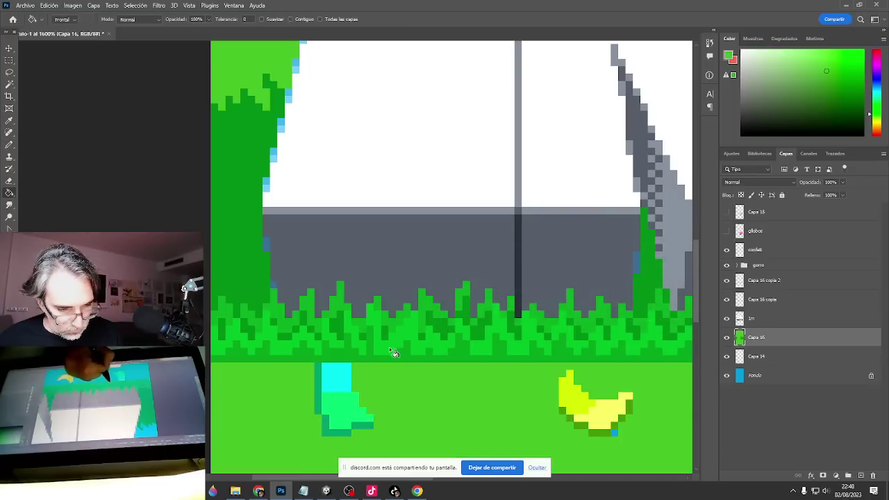
pyautogui.hotkey('ctrl', 'z')
pyautogui.keyDown('ctrl'); pyautogui.click(519, 315); pyautogui.keyUp('ctrl')
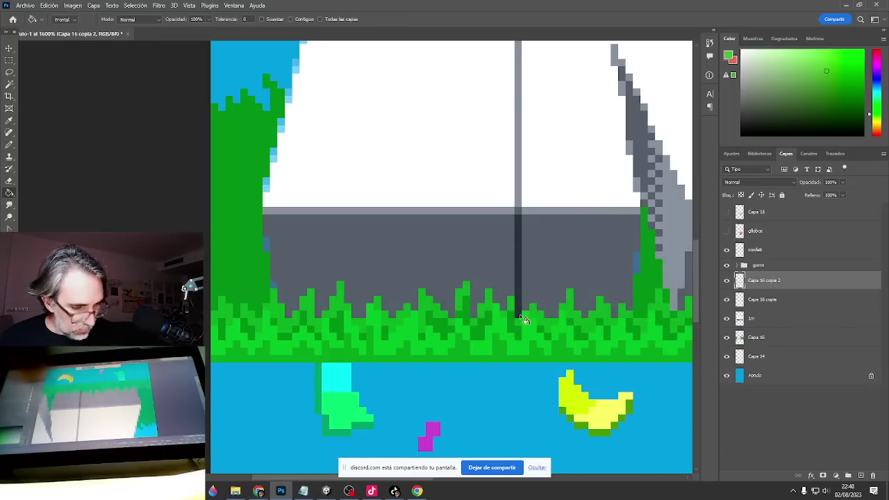
pyautogui.click(444, 352)
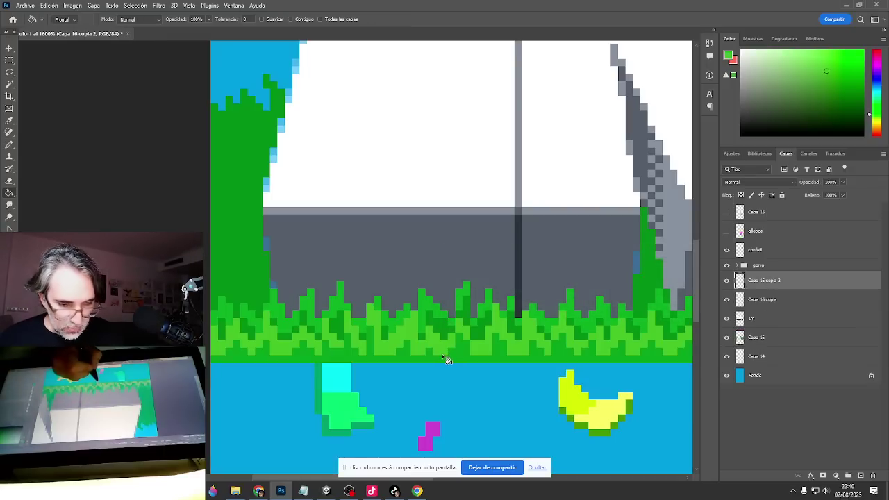
pyautogui.click(443, 361)
# Restore the original grass greens and nudge the front row on Capa 16 copia 2 down one pixel.
pyautogui.press('v')
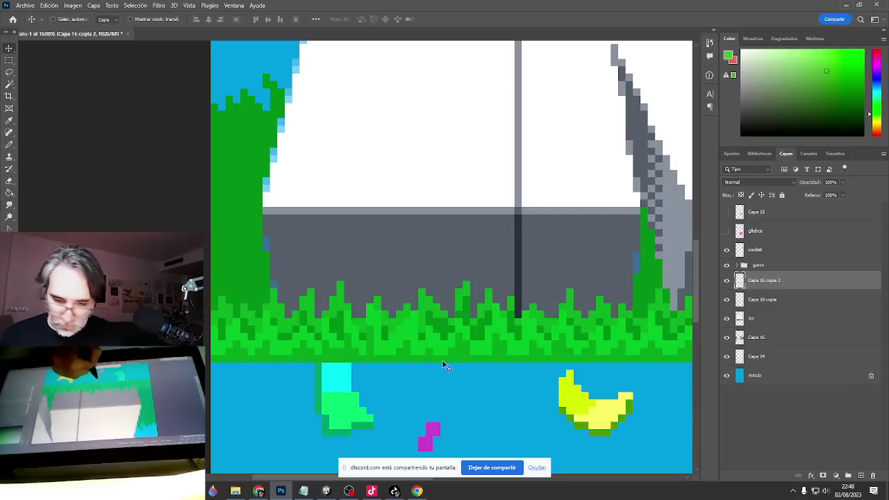
pyautogui.press('Down')
pyautogui.press('Down')
pyautogui.press('Up')
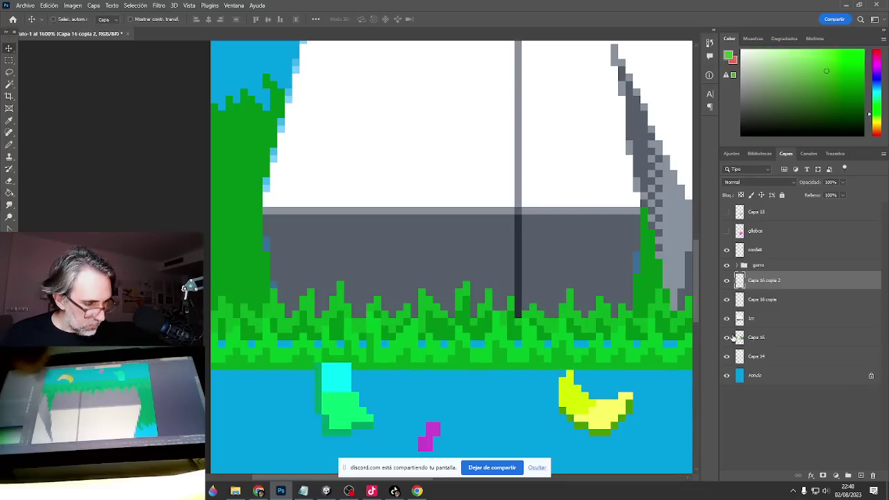
# Close the blue gaps between the grass rows with a sampled dark green line across Capa 16 copia.
pyautogui.click(771, 304)
pyautogui.press('b')
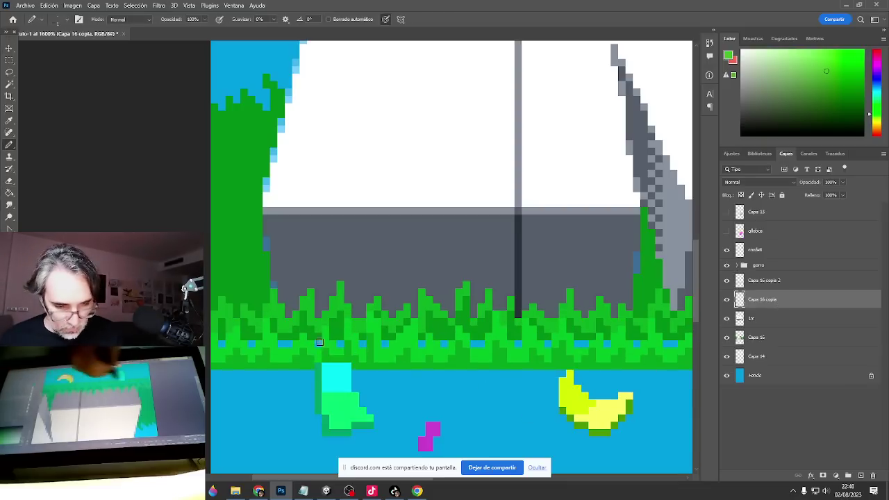
pyautogui.keyDown('alt'); pyautogui.click(301, 340); pyautogui.keyUp('alt')
pyautogui.moveTo(220, 346)
pyautogui.mouseDown()
pyautogui.moveTo(536, 343)
pyautogui.moveTo(830, 366)
pyautogui.mouseUp()
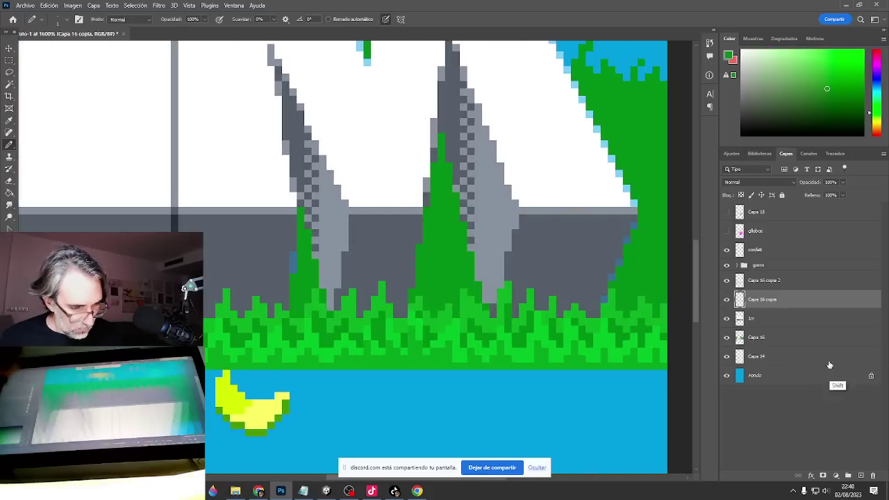
# Soften the darker greens on Capa 16 copia and Capa 16 copia 2 with Paint Bucket fills of sampled brighter greens at 19% opacity.
pyautogui.scroll(-1, 455, 375)
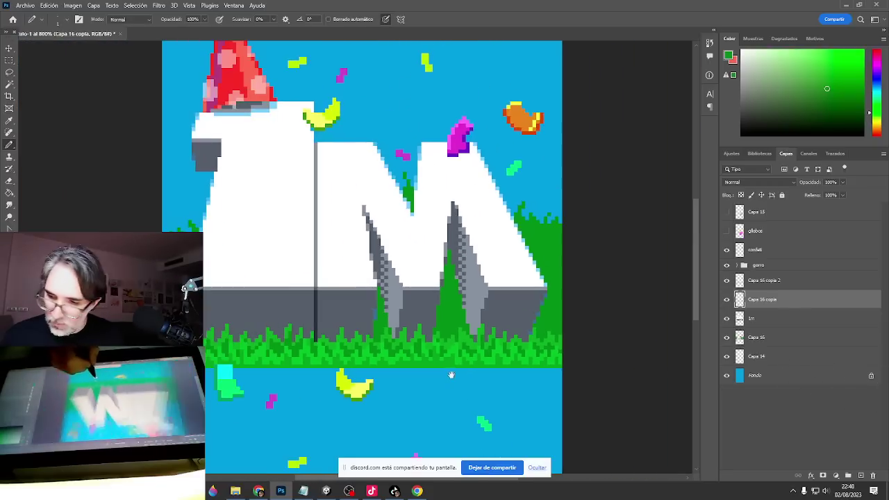
pyautogui.moveTo(453, 380); pyautogui.dragTo(528, 369)
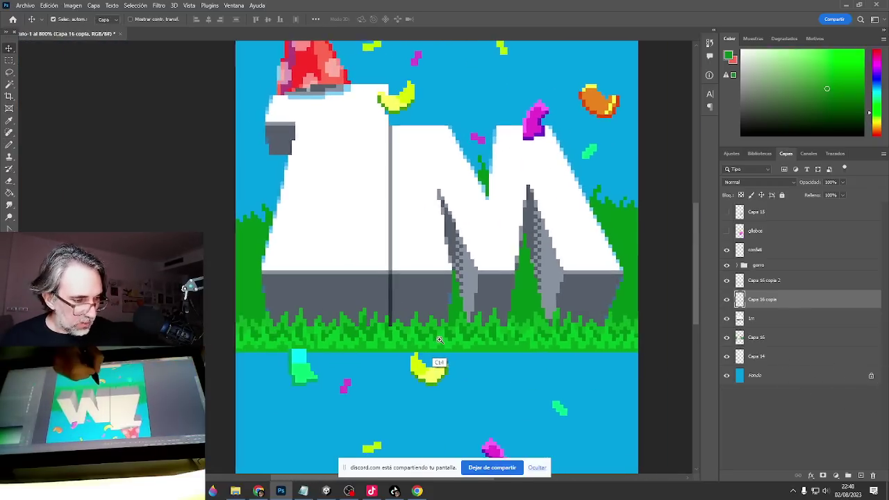
pyautogui.scroll(1, 486, 353)
pyautogui.press('g')
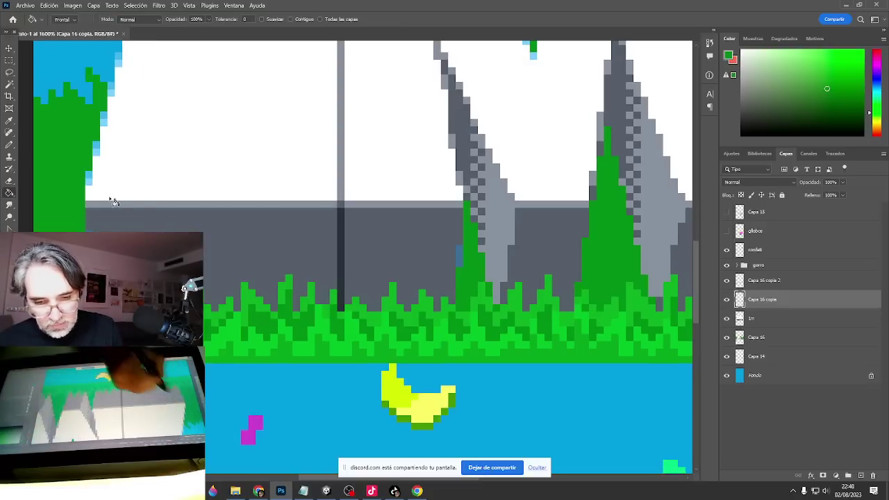
pyautogui.click(208, 18)
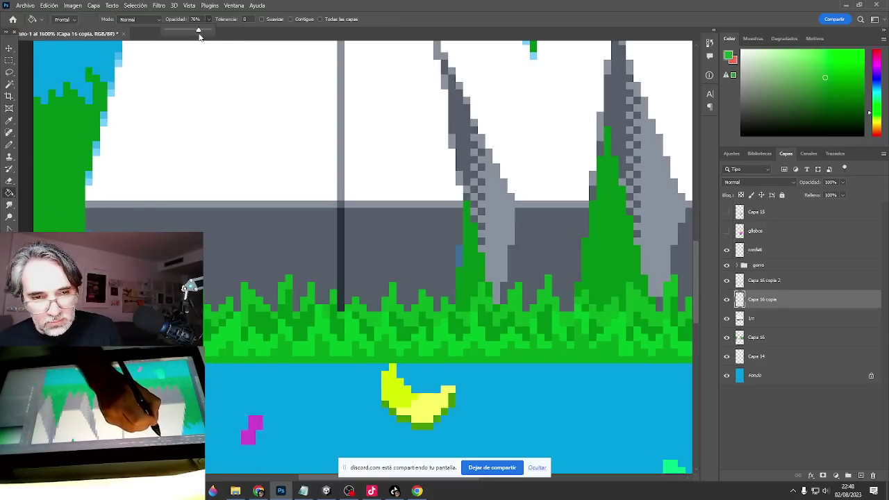
pyautogui.moveTo(199, 31); pyautogui.dragTo(177, 31)
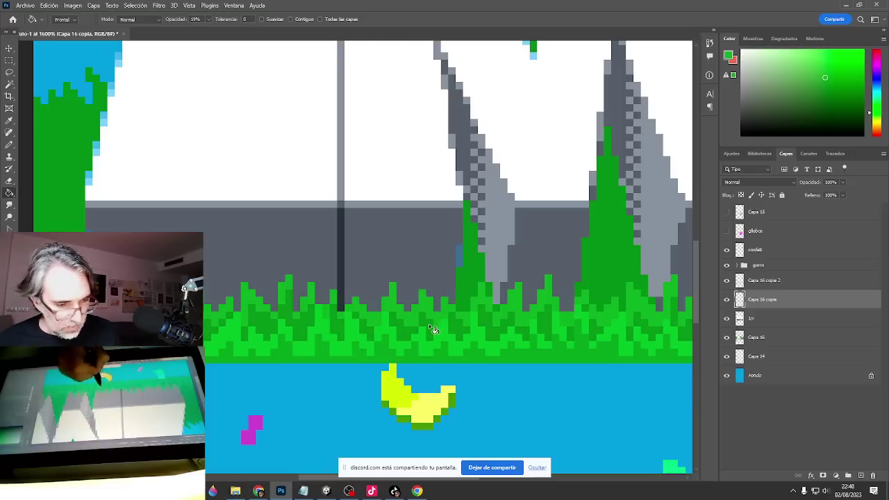
pyautogui.click(360, 355)
pyautogui.hotkey('ctrl', 'z')
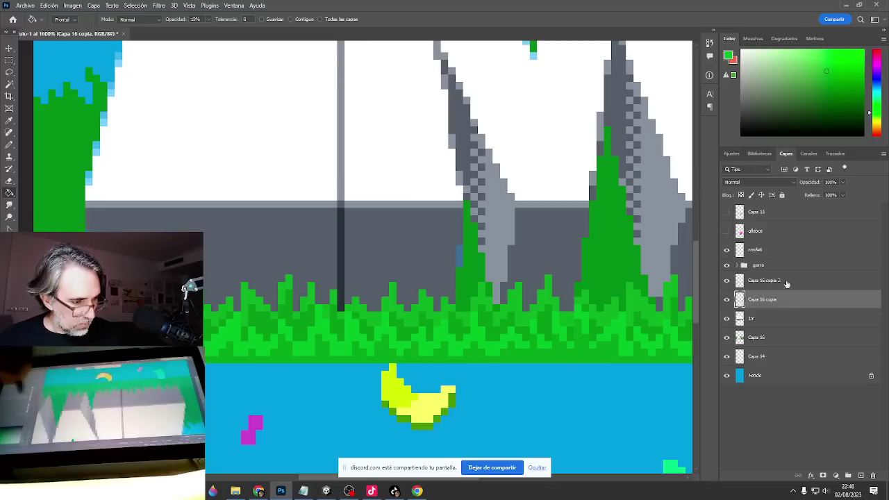
pyautogui.hotkey('alt', ']')
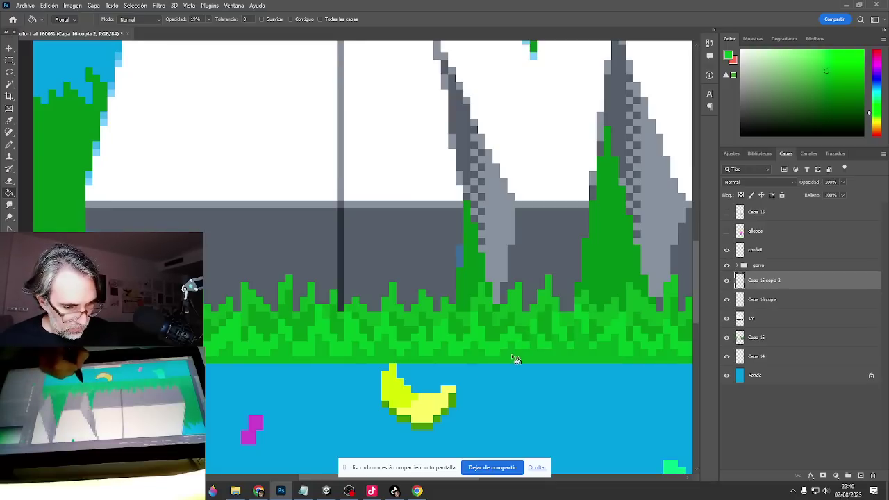
pyautogui.hotkey('alt', '[')
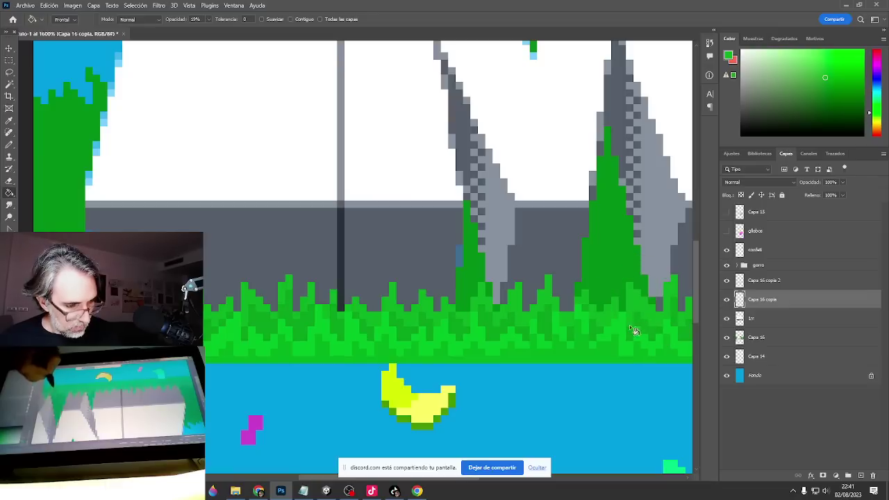
# Shift the hue of the front grass row on Capa 16 copia 2 towards yellow with Hue/Saturation.
pyautogui.click(768, 284)
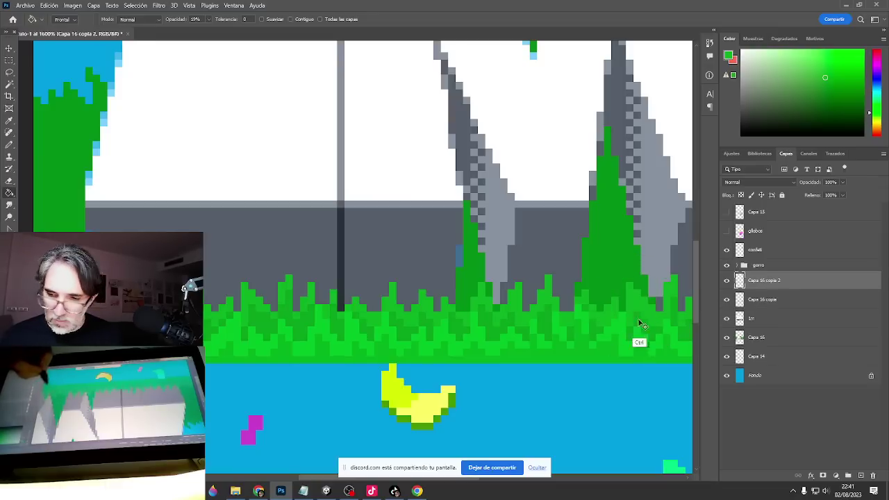
pyautogui.hotkey('ctrl', 'u')
pyautogui.moveTo(710, 119)
pyautogui.mouseDown()
pyautogui.moveTo(719, 118)
pyautogui.moveTo(707, 121)
pyautogui.mouseUp()
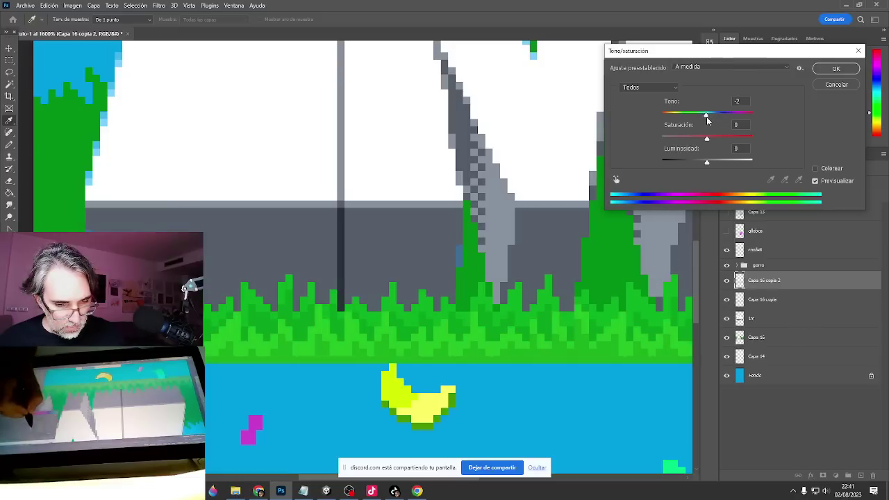
pyautogui.click(837, 68)
pyautogui.keyDown('alt'); pyautogui.scroll(-2, 502, 330); pyautogui.keyUp('alt')
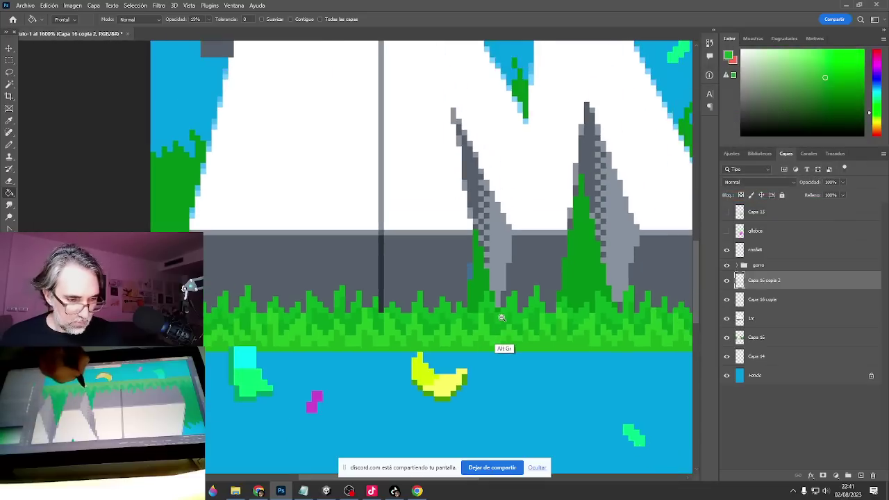
pyautogui.keyDown('alt'); pyautogui.scroll(-1, 504, 329); pyautogui.keyUp('alt')
# Extend the green base under the front grass row downwards across the full canvas width with the Pencil tool.
pyautogui.press('b')
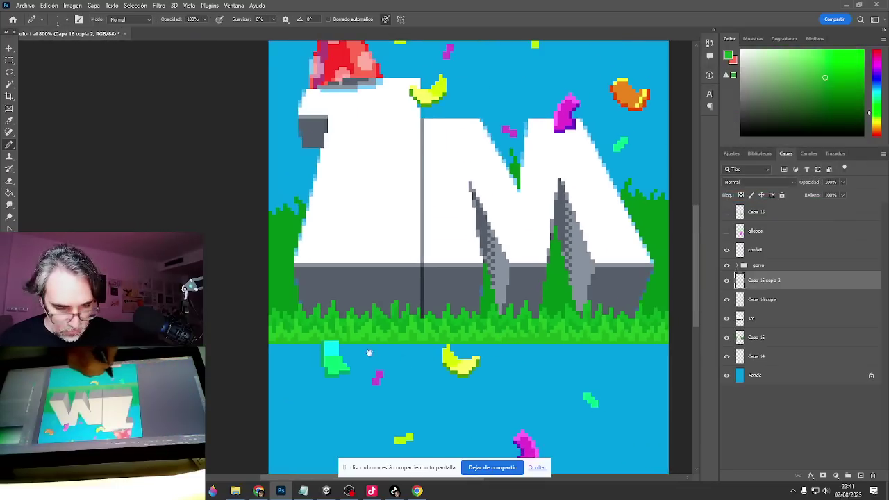
pyautogui.keyDown('ctrl'); pyautogui.click(371, 350); pyautogui.keyUp('ctrl')
pyautogui.keyDown('ctrl'); pyautogui.click(371, 349); pyautogui.keyUp('ctrl')
pyautogui.keyDown('ctrl'); pyautogui.click(370, 350); pyautogui.keyUp('ctrl')
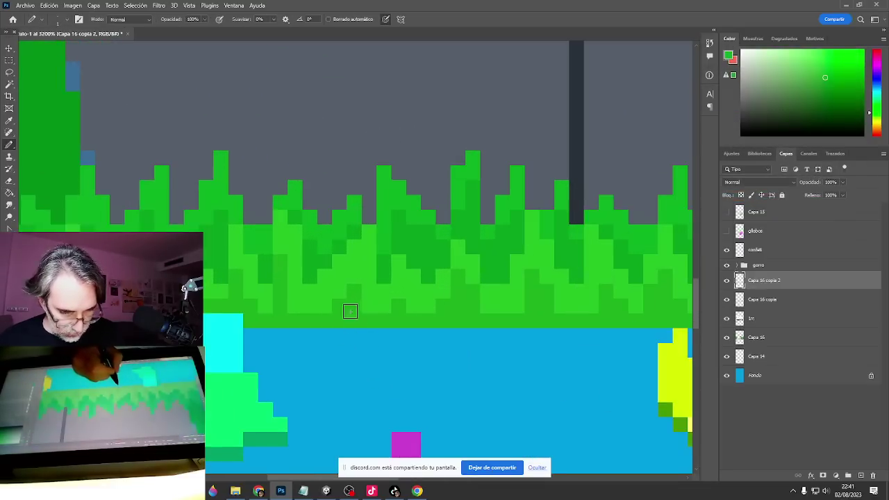
pyautogui.keyDown('alt'); pyautogui.scroll(-3, 368, 339); pyautogui.keyUp('alt')
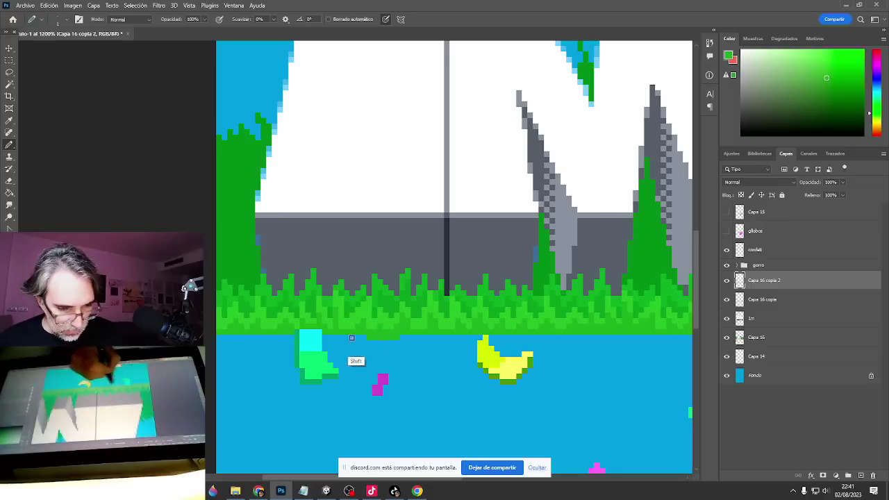
pyautogui.moveTo(691, 359); pyautogui.dragTo(677, 345)
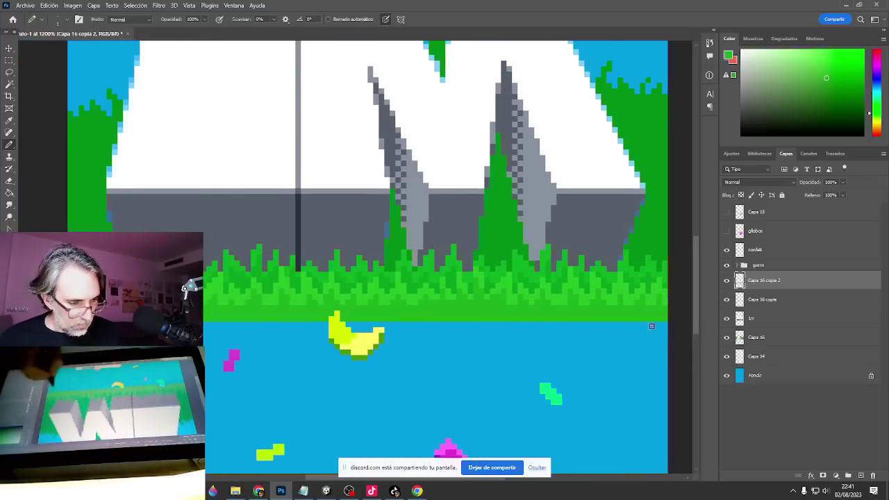
pyautogui.moveTo(653, 323)
pyautogui.mouseDown()
pyautogui.moveTo(392, 334)
pyautogui.moveTo(750, 367)
pyautogui.mouseUp()
# Sample the light grass green and pencil jagged highlight blades down into the base band along the whole front row.
pyautogui.keyDown('alt'); pyautogui.click(472, 302); pyautogui.keyUp('alt')
pyautogui.click(470, 308)
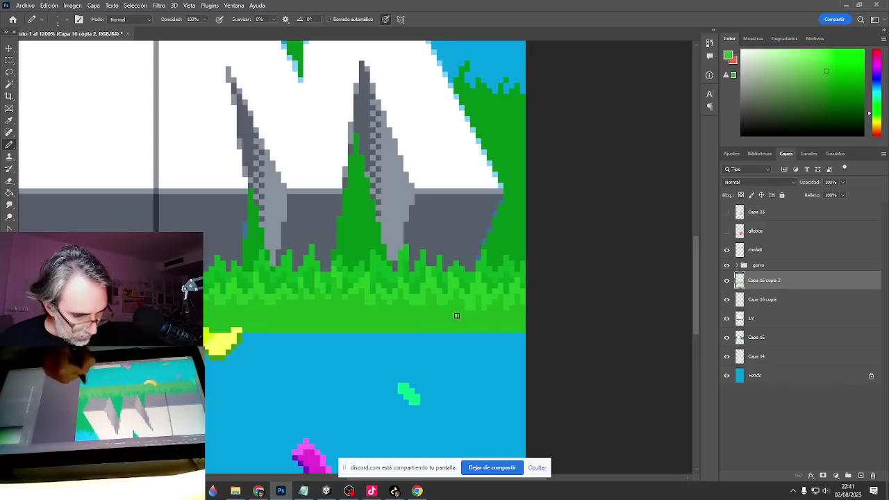
pyautogui.moveTo(378, 313); pyautogui.dragTo(497, 306)
pyautogui.keyDown('ctrl'); pyautogui.click(419, 327); pyautogui.keyUp('ctrl')
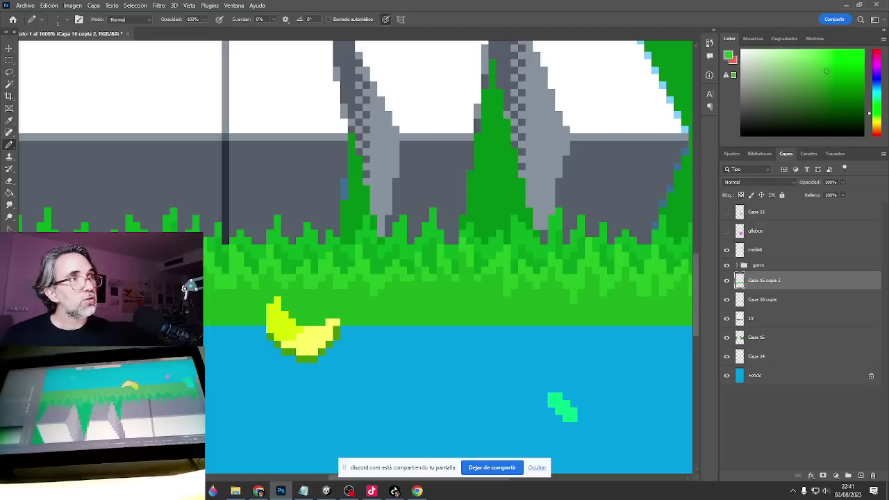
pyautogui.moveTo(395, 314); pyautogui.dragTo(502, 340)
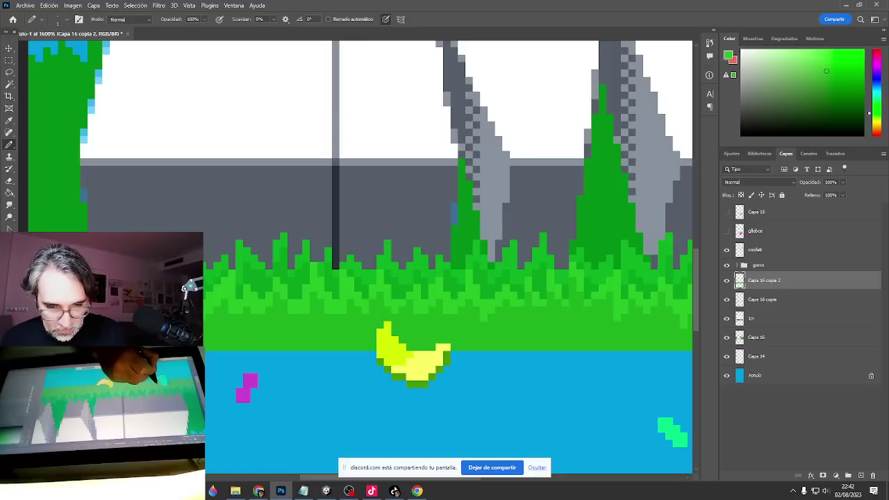
pyautogui.moveTo(102, 311); pyautogui.dragTo(233, 311)
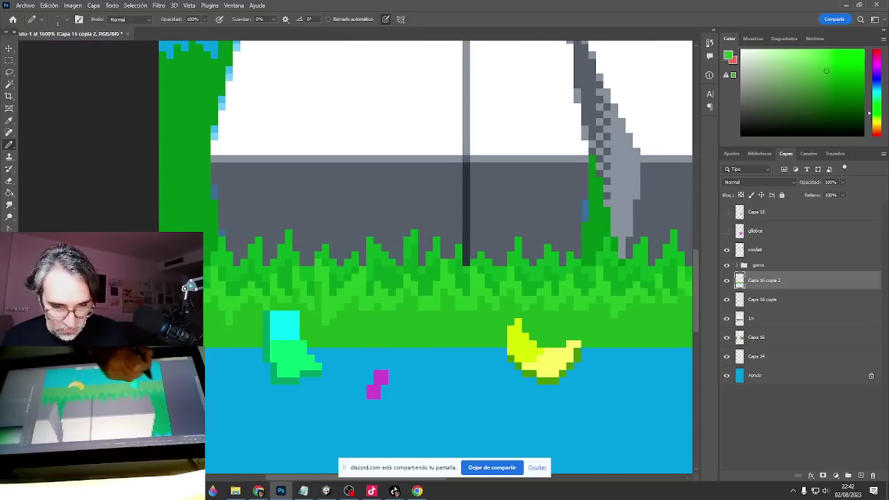
pyautogui.moveTo(440, 343); pyautogui.dragTo(365, 339)
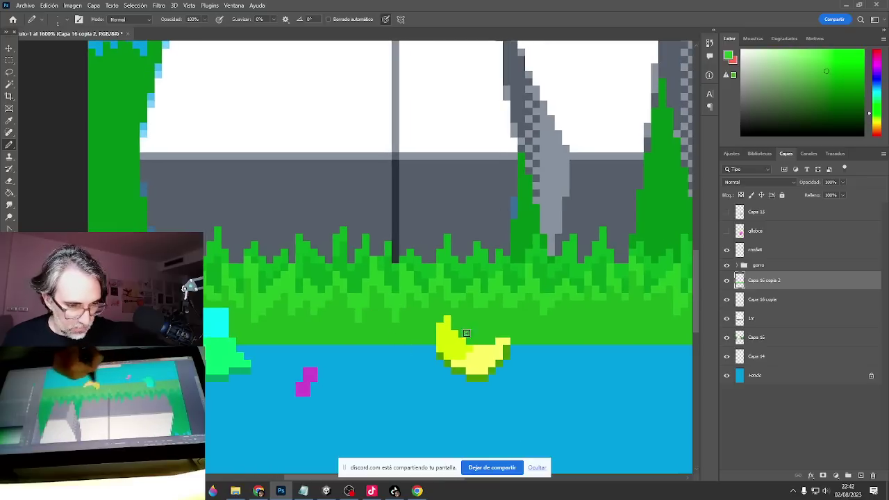
pyautogui.moveTo(503, 332); pyautogui.dragTo(387, 331)
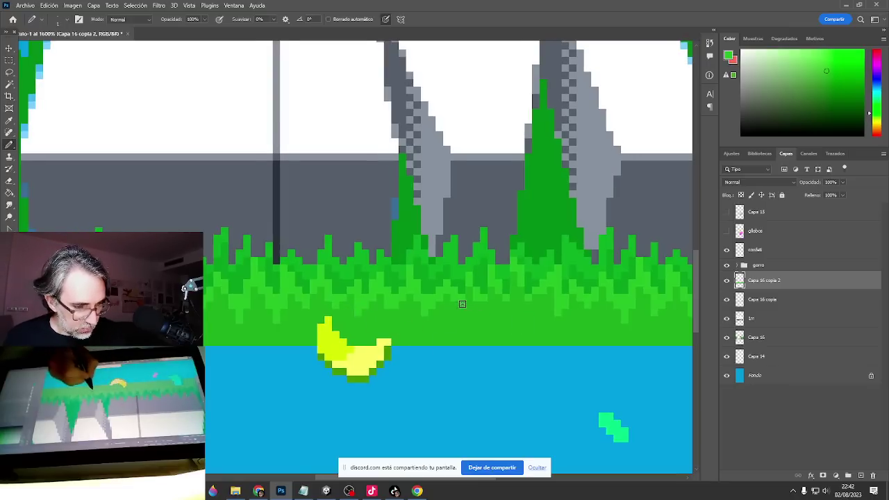
pyautogui.hscroll(3, 549, 341)
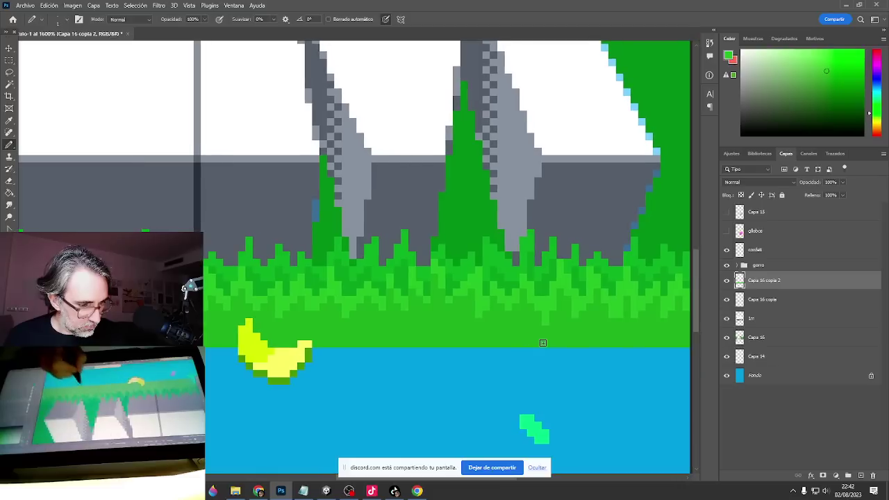
pyautogui.scroll(-2, 623, 338)
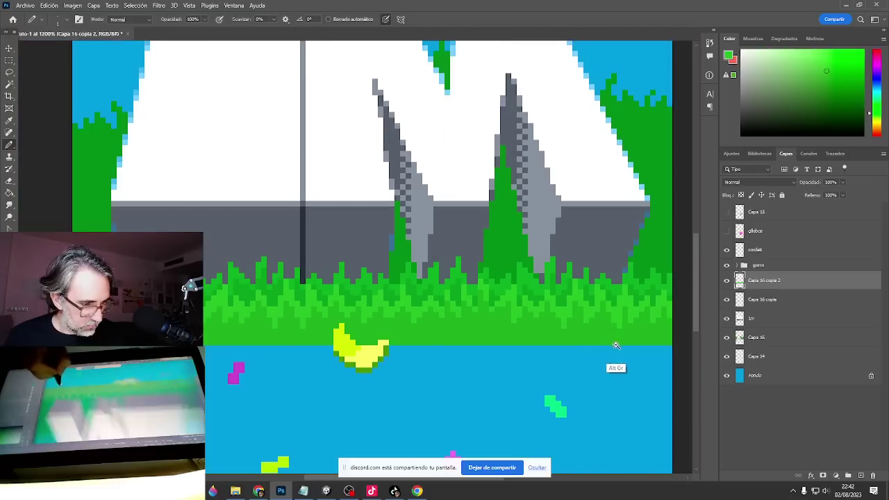
# Duplicate the Capa 16 copia 2 grass row directly below itself and flip the copy horizontally.
pyautogui.press('v')
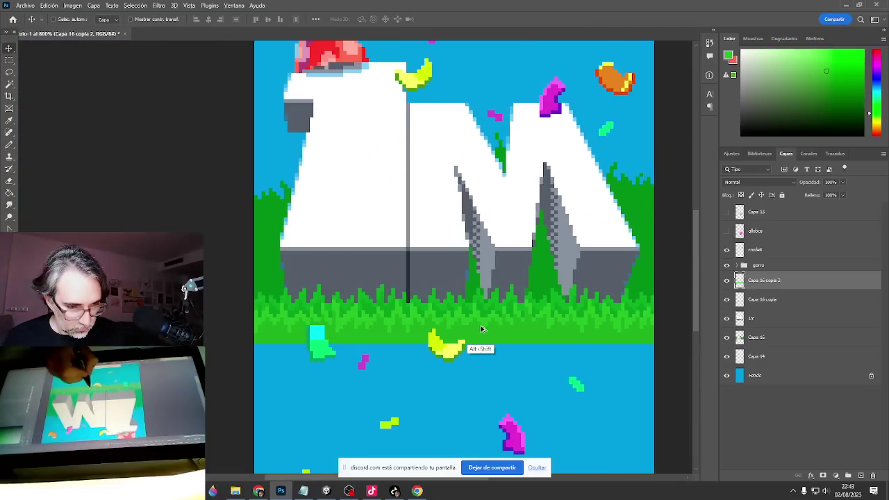
pyautogui.moveTo(483, 332); pyautogui.dragTo(484, 358)
pyautogui.hotkey('ctrl', 't')
pyautogui.rightClick(478, 361)
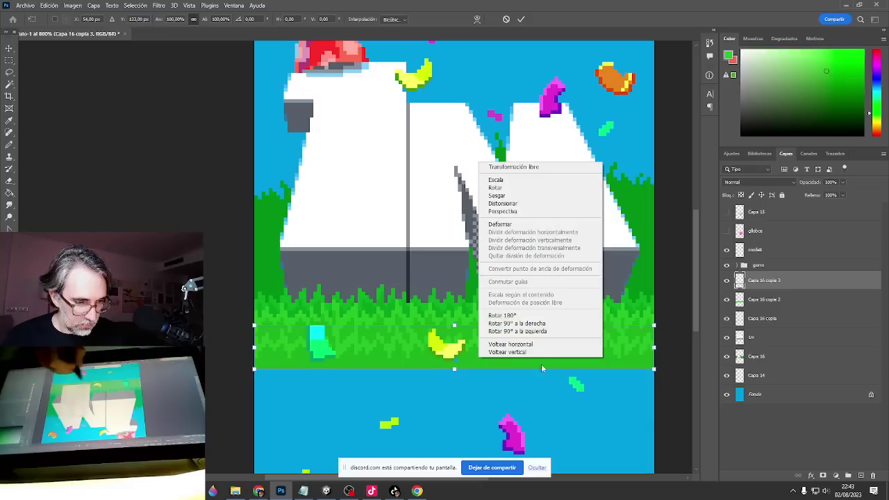
pyautogui.click(551, 324)
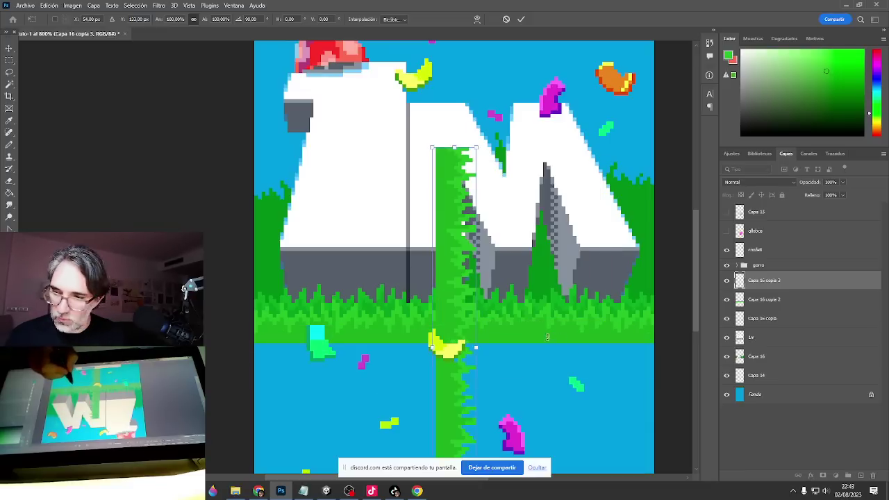
pyautogui.hotkey('ctrl', 'z')
pyautogui.rightClick(520, 334)
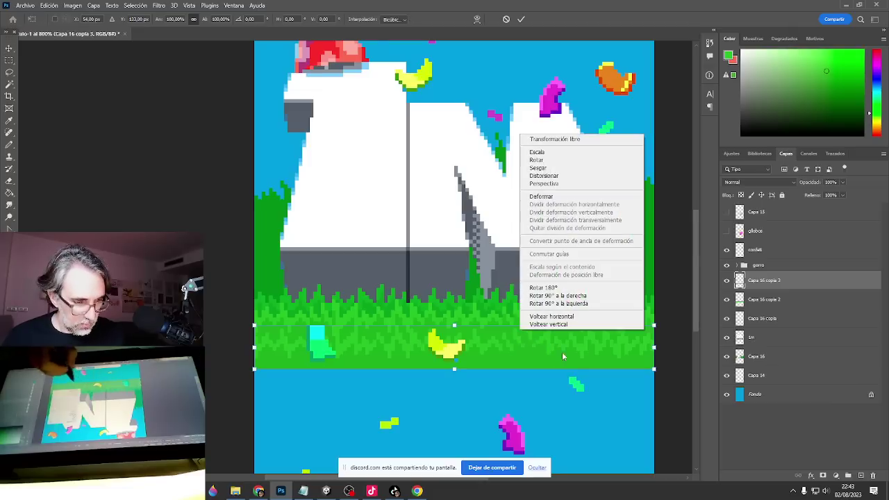
pyautogui.click(581, 320)
pyautogui.press('Return')
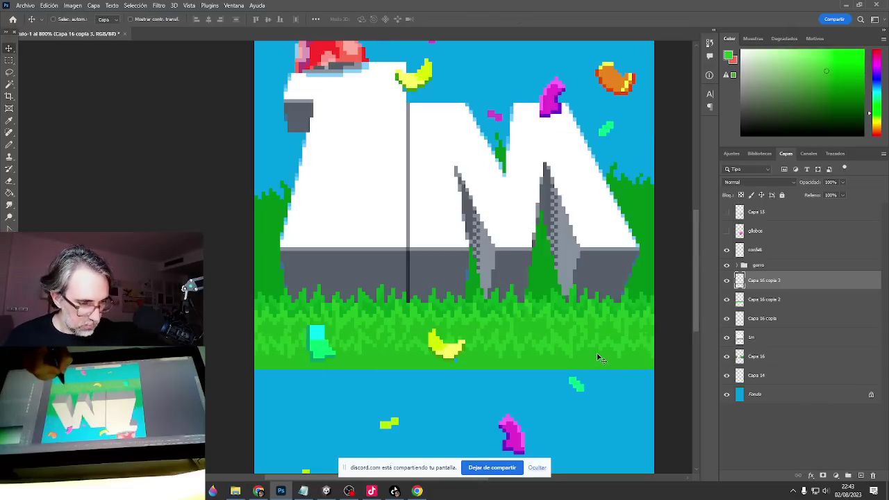
# Slide the flipped grass row left, fill the gap on the right with a duplicate, and merge the two pieces.
pyautogui.moveTo(597, 353); pyautogui.dragTo(486, 360)
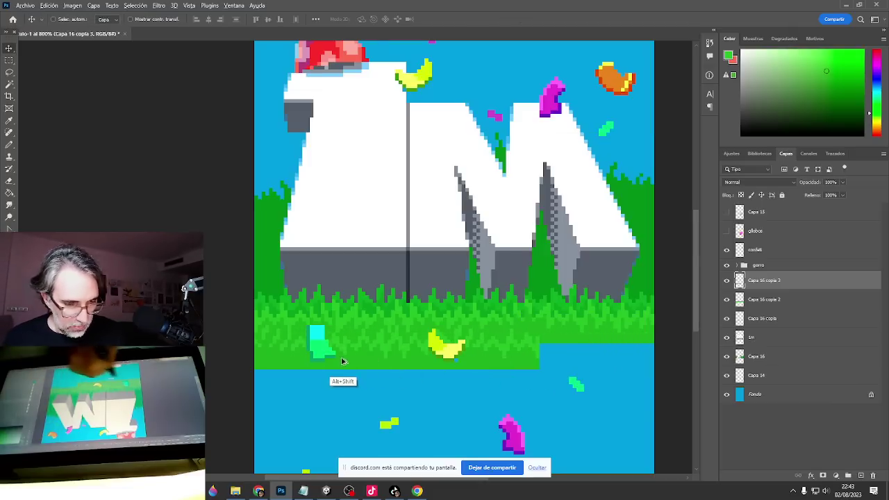
pyautogui.moveTo(286, 361); pyautogui.dragTo(611, 365)
pyautogui.moveTo(546, 358); pyautogui.dragTo(580, 363)
pyautogui.keyDown('shift'); pyautogui.click(759, 301); pyautogui.keyUp('shift')
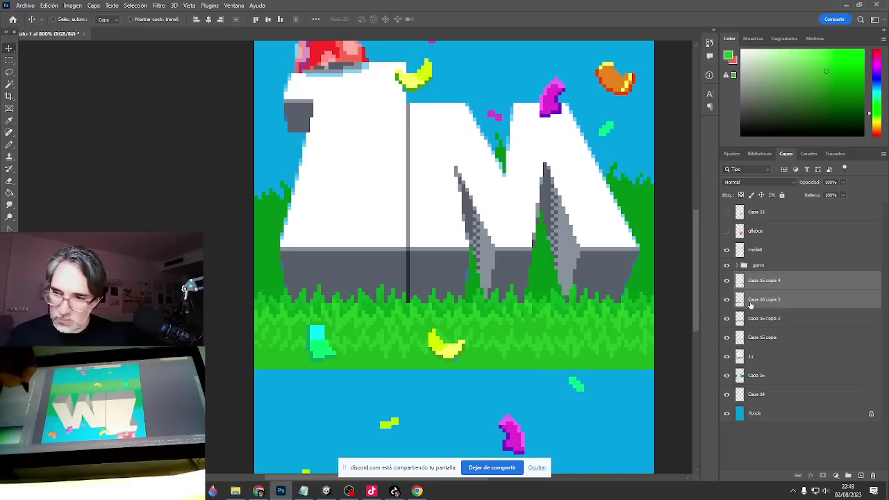
pyautogui.hotkey('ctrl', 'e')
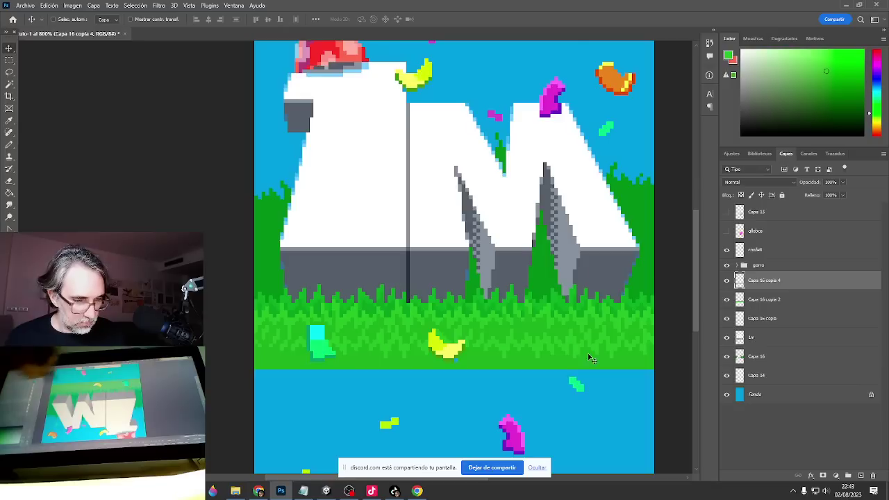
# Duplicate the merged grass row one row lower, scale the copy to about 112% and adjust its position.
pyautogui.moveTo(542, 359); pyautogui.dragTo(550, 327)
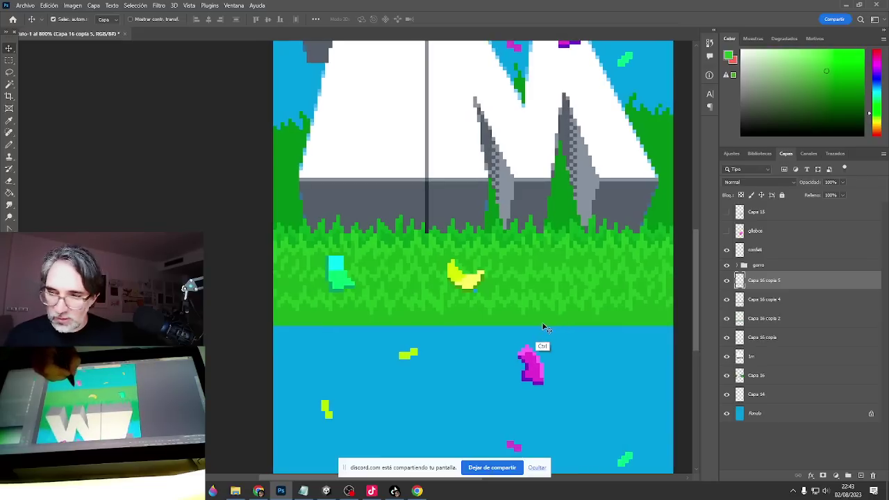
pyautogui.hotkey('ctrl', 't')
pyautogui.keyDown('alt'); pyautogui.click(551, 337); pyautogui.keyUp('alt')
pyautogui.scroll(-2, 552, 338)
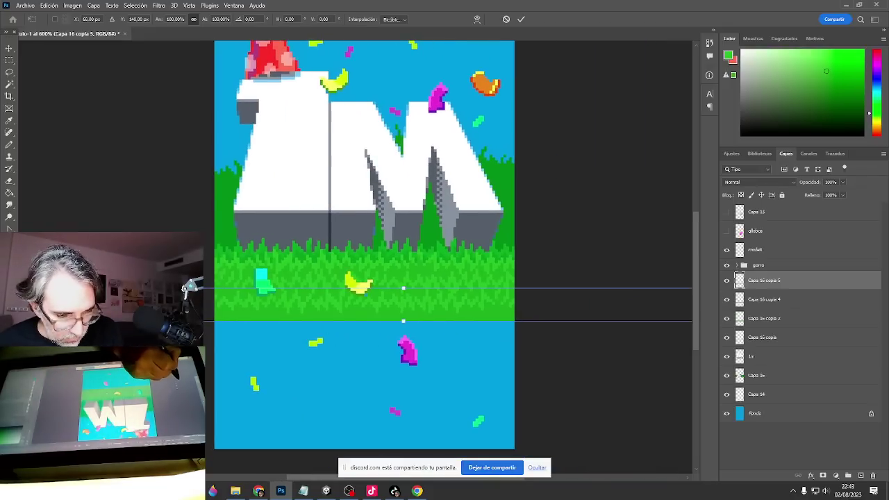
pyautogui.moveTo(103, 321); pyautogui.dragTo(32, 325)
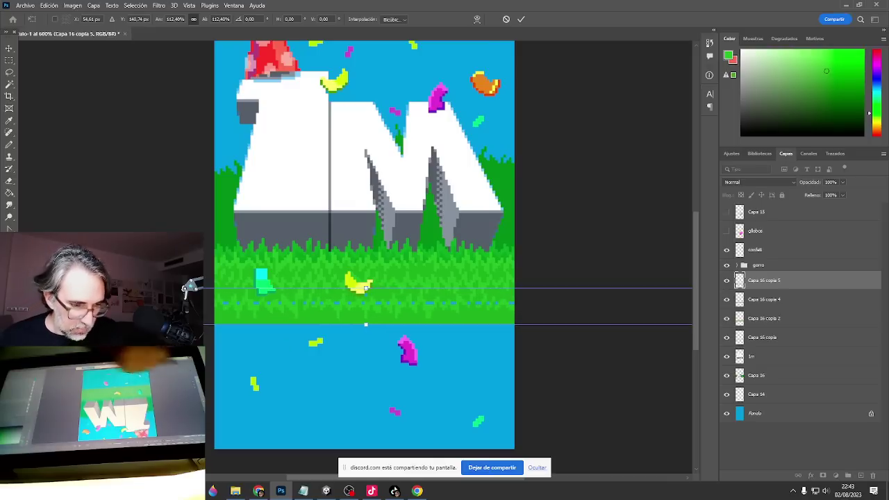
pyautogui.moveTo(480, 312); pyautogui.dragTo(485, 313)
pyautogui.press('Return')
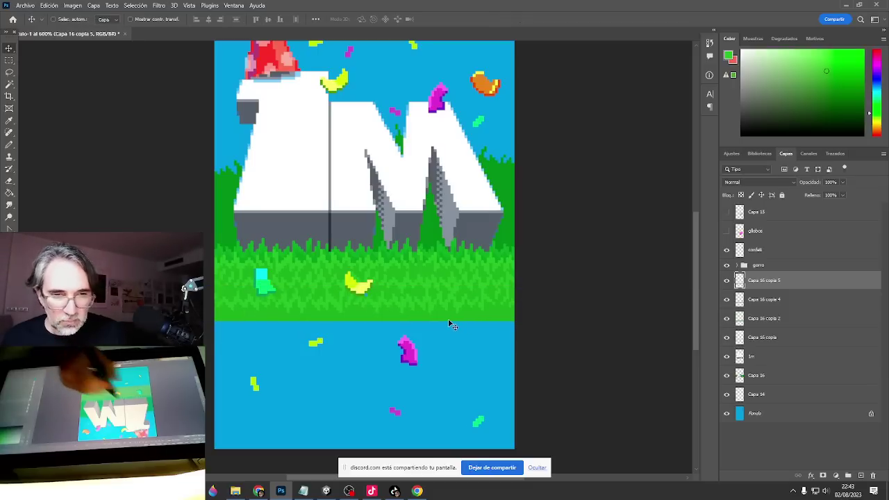
# Scale the newest grass row copy, Capa 16 copia 5, to about 115% using nearest-neighbour interpolation and reposition it against the row above.
pyautogui.hotkey('ctrl', 't')
pyautogui.click(394, 19)
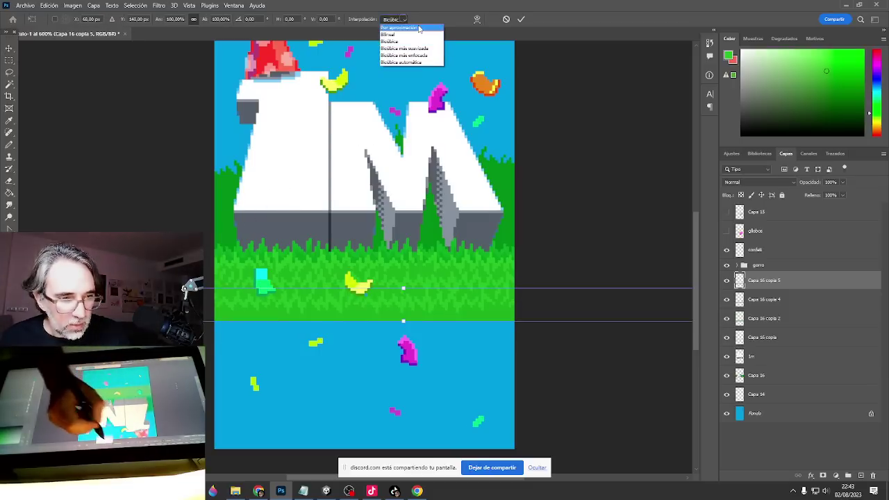
pyautogui.click(440, 29)
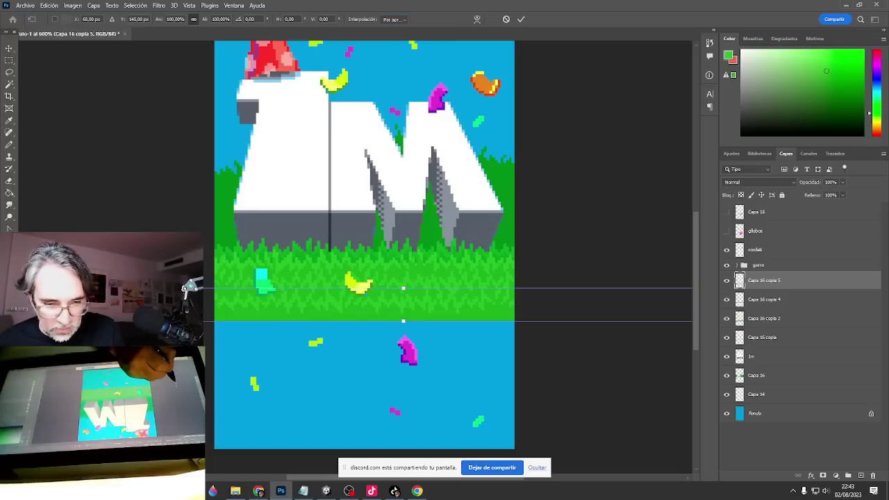
pyautogui.moveTo(362, 321); pyautogui.dragTo(362, 325)
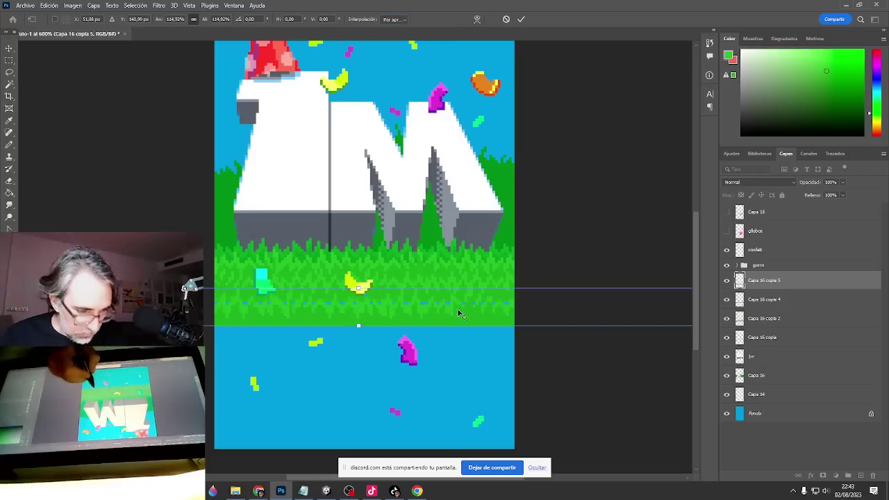
pyautogui.press('Return')
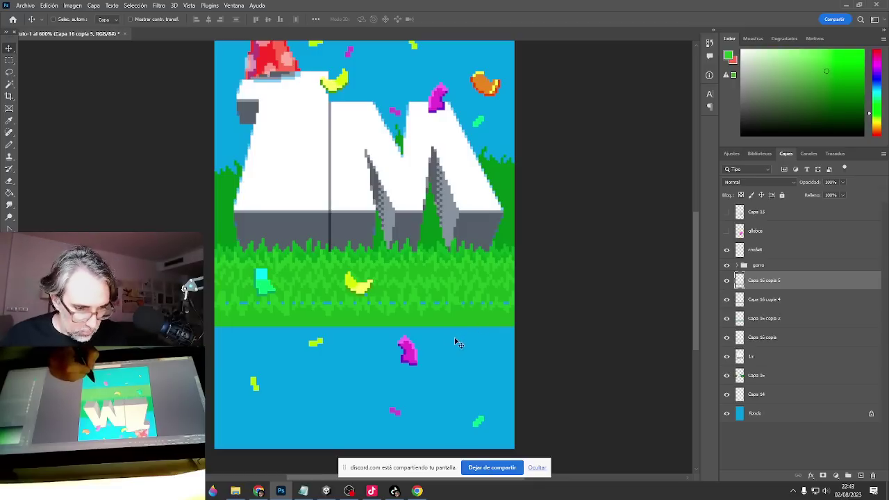
# Shift the hue of the Capa 16 copia 5 grass row to -3.
pyautogui.hotkey('ctrl', 'u')
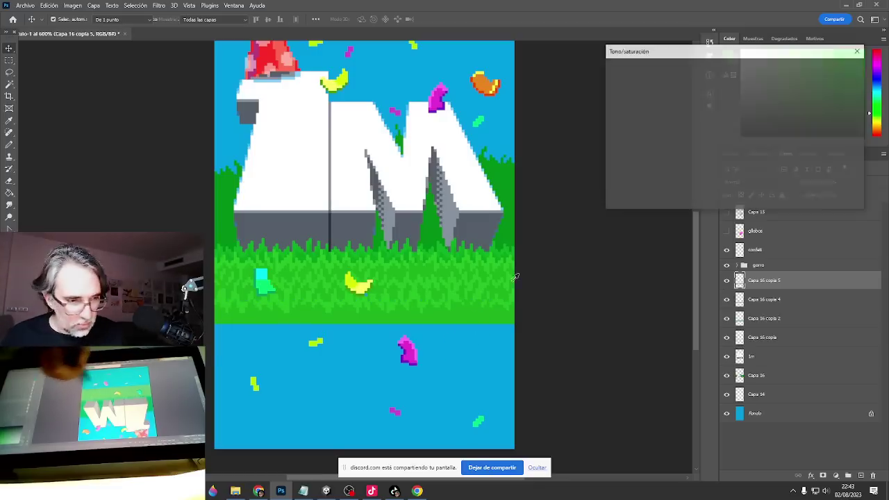
pyautogui.moveTo(708, 115); pyautogui.dragTo(705, 120)
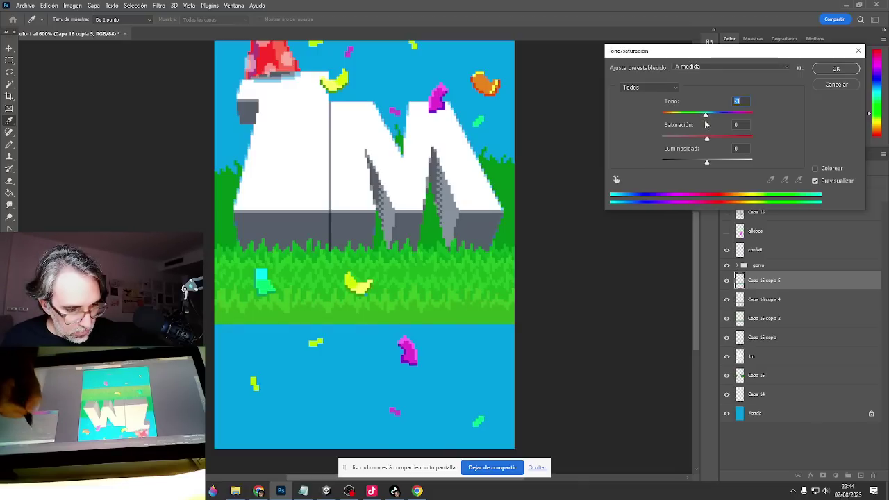
pyautogui.click(847, 68)
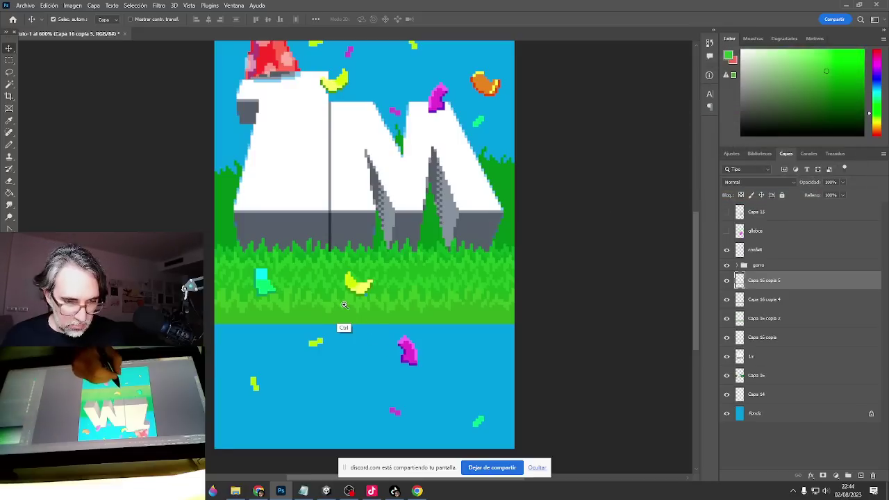
# Sample the grass greens and touch up the seam between the recoloured row and the row above with small single-pixel blades.
pyautogui.moveTo(344, 307); pyautogui.dragTo(350, 316)
pyautogui.moveTo(340, 321); pyautogui.dragTo(428, 341)
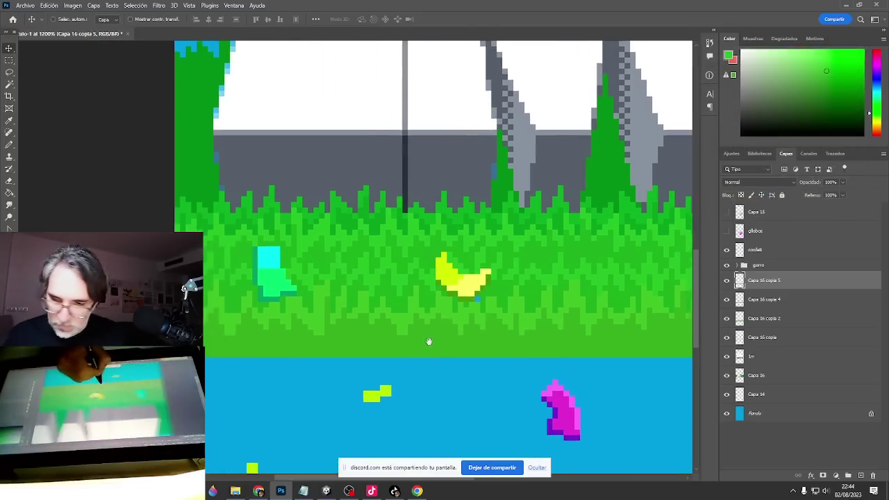
pyautogui.press('b')
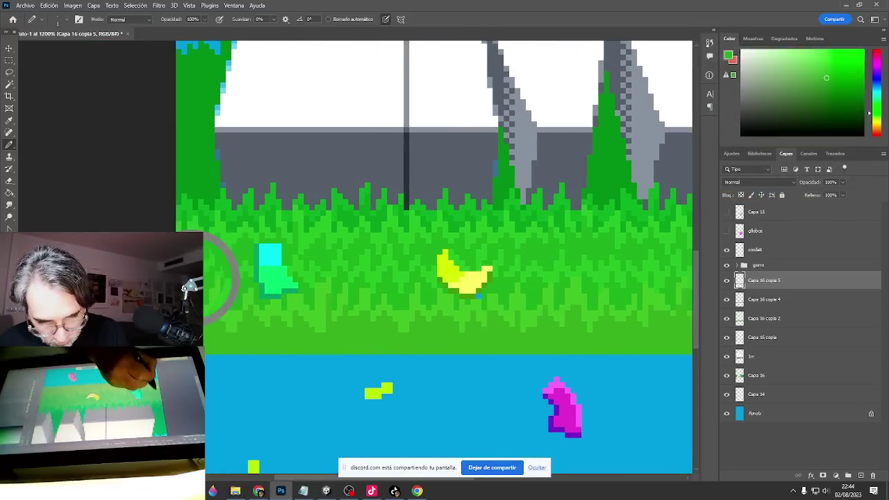
pyautogui.keyDown('alt'); pyautogui.click(227, 295); pyautogui.keyUp('alt')
pyautogui.keyDown('alt'); pyautogui.click(213, 304); pyautogui.keyUp('alt')
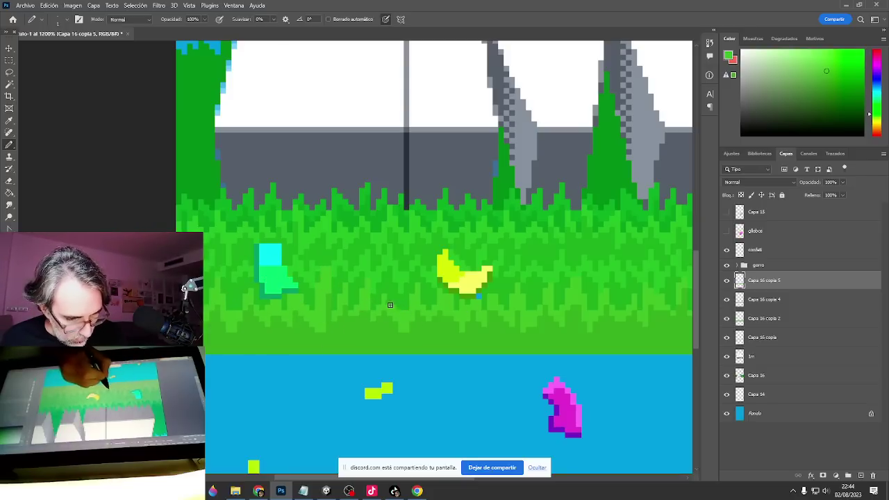
pyautogui.moveTo(481, 322); pyautogui.dragTo(384, 330)
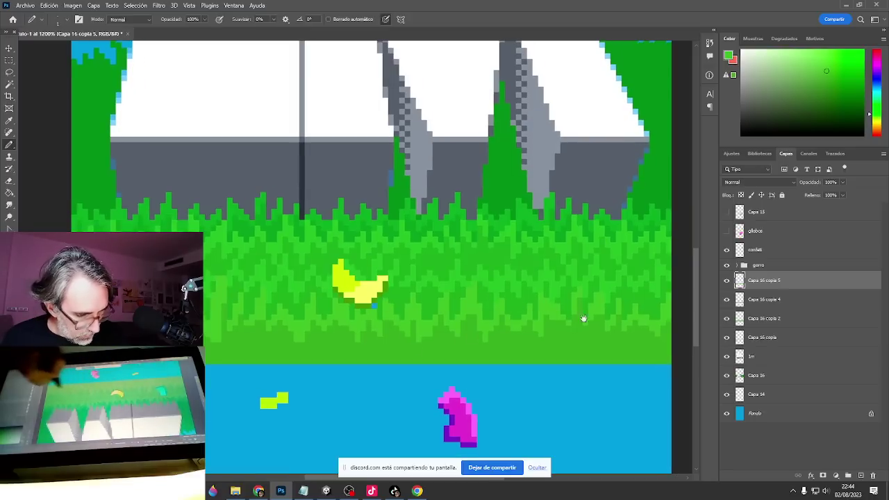
pyautogui.moveTo(584, 318)
pyautogui.mouseDown()
pyautogui.moveTo(480, 331)
pyautogui.moveTo(478, 302)
pyautogui.moveTo(501, 304)
pyautogui.moveTo(497, 318)
pyautogui.mouseUp()
pyautogui.press('m')
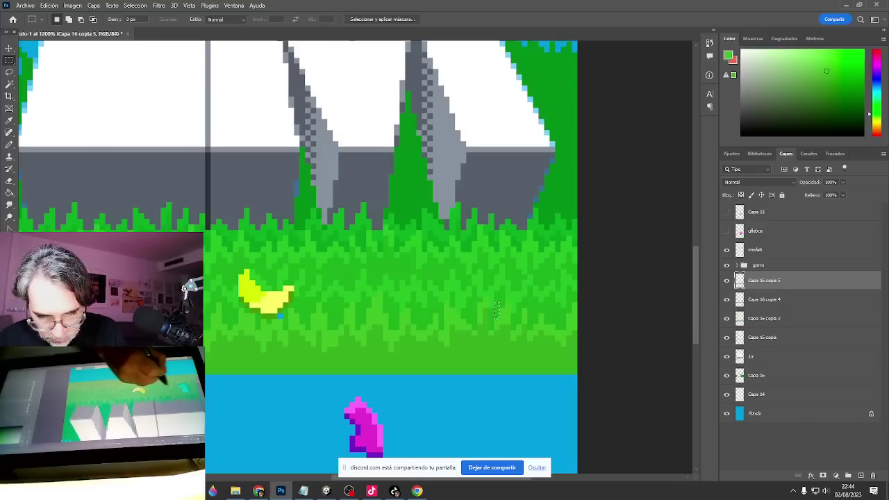
pyautogui.hotkey('ctrl', 'd')
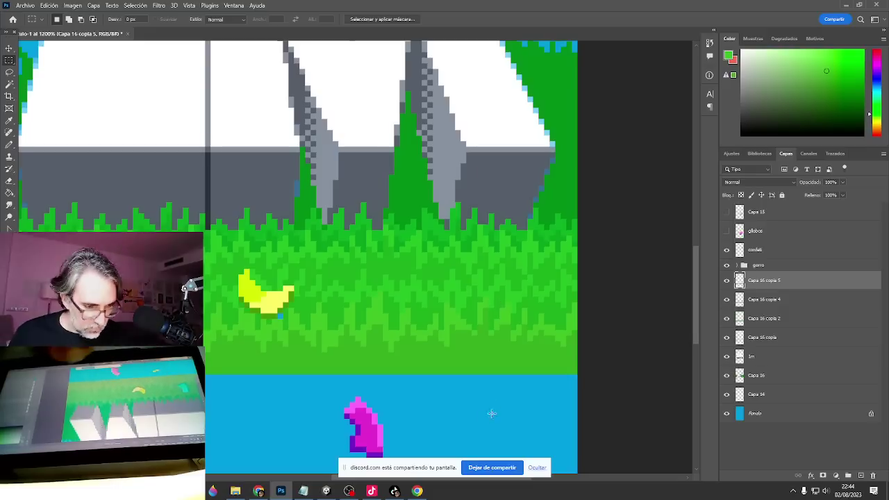
pyautogui.press('v')
pyautogui.keyDown('alt'); pyautogui.click(449, 380); pyautogui.keyUp('alt')
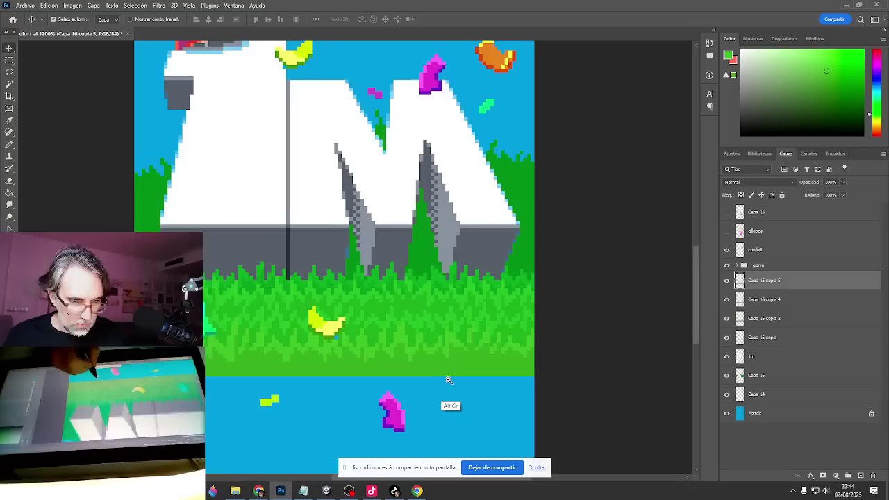
pyautogui.keyDown('alt'); pyautogui.click(449, 380); pyautogui.keyUp('alt')
pyautogui.keyDown('alt'); pyautogui.click(449, 382); pyautogui.keyUp('alt')
pyautogui.moveTo(455, 381); pyautogui.dragTo(339, 317)
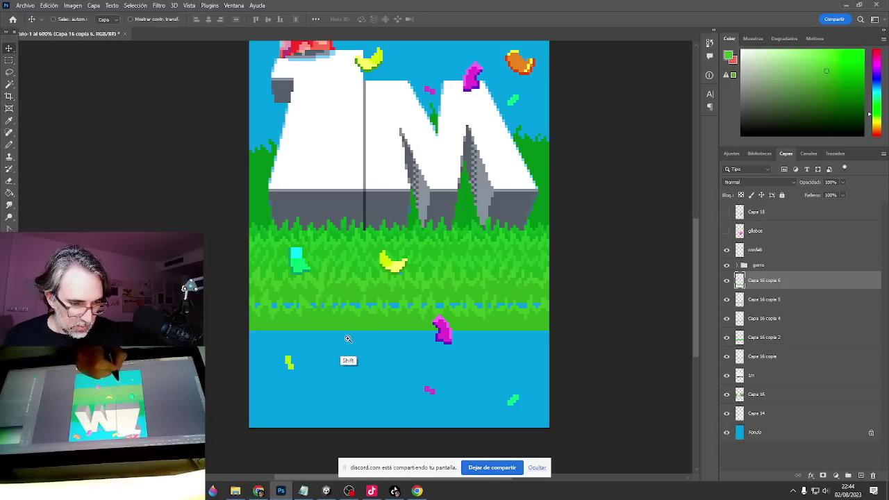
pyautogui.press('z')
pyautogui.hotkey('ctrl', 'z')
# Extend the base band of the Capa 16 copia 5 row downward with a 12 px pencil in its darker base green.
pyautogui.press('b')
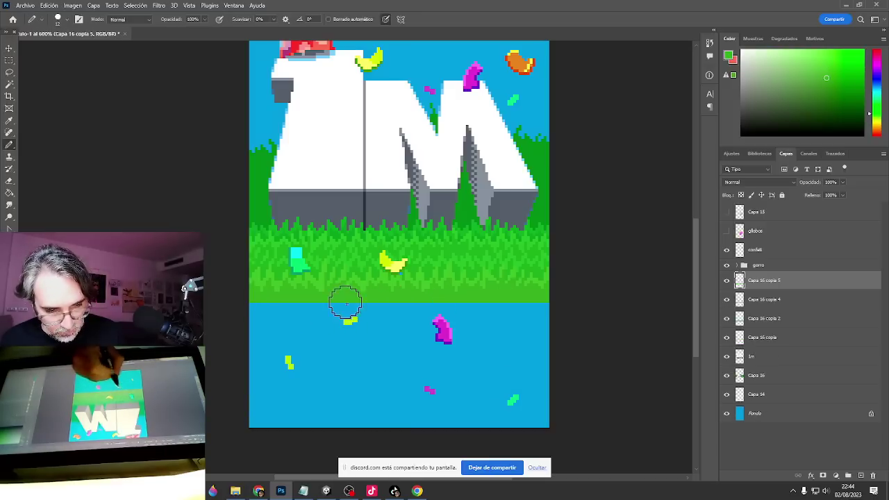
pyautogui.keyDown('shift'); pyautogui.click(269, 320); pyautogui.keyUp('shift')
pyautogui.moveTo(271, 320)
pyautogui.mouseDown()
pyautogui.moveTo(560, 329)
pyautogui.moveTo(385, 323)
pyautogui.moveTo(229, 335)
pyautogui.mouseUp()
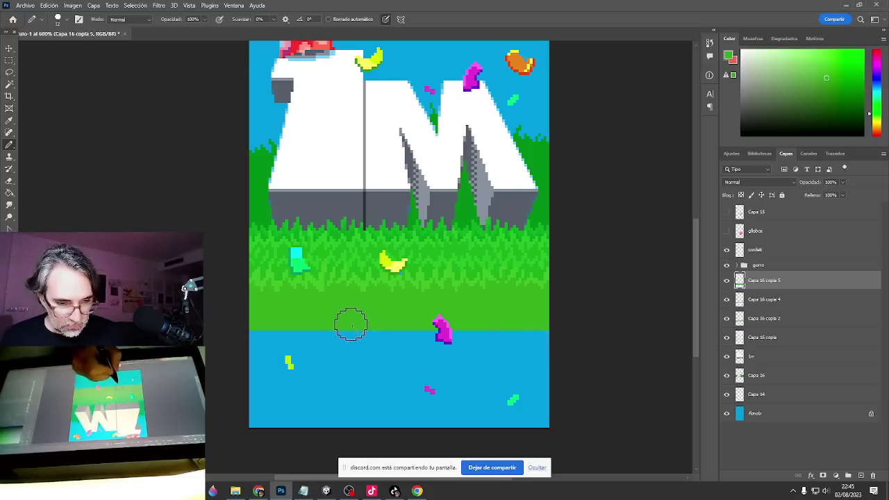
# Duplicate the extended grass row one row lower and paint its base green down to the canvas's lower edge.
pyautogui.press('v')
pyautogui.moveTo(386, 311)
pyautogui.mouseDown()
pyautogui.moveTo(384, 362)
pyautogui.moveTo(383, 340)
pyautogui.moveTo(266, 353)
pyautogui.mouseUp()
pyautogui.moveTo(317, 341); pyautogui.dragTo(307, 335)
pyautogui.press('b')
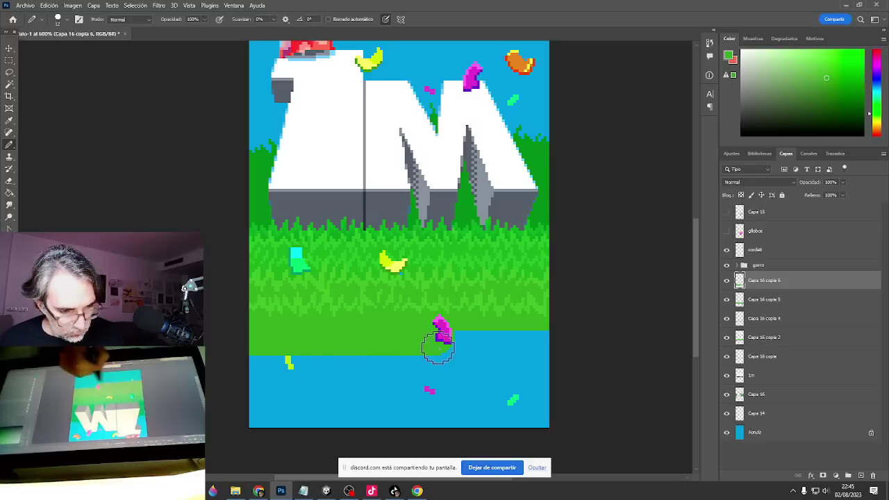
pyautogui.moveTo(437, 349)
pyautogui.mouseDown()
pyautogui.moveTo(560, 341)
pyautogui.moveTo(222, 369)
pyautogui.moveTo(572, 369)
pyautogui.moveTo(318, 403)
pyautogui.moveTo(576, 416)
pyautogui.moveTo(218, 442)
pyautogui.moveTo(542, 374)
pyautogui.mouseUp()
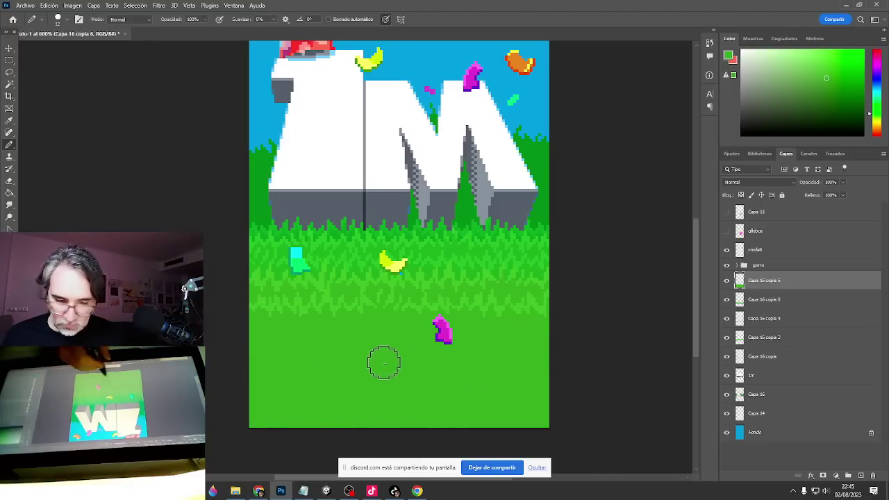
# Sample the light grass green and pencil scattered 1 px blade tufts across the plain foreground below the cyan and yellow confetti.
pyautogui.keyDown('ctrl'); pyautogui.click(328, 320); pyautogui.keyUp('ctrl')
pyautogui.keyDown('ctrl'); pyautogui.click(330, 324); pyautogui.keyUp('ctrl')
pyautogui.keyDown('ctrl'); pyautogui.click(332, 327); pyautogui.keyUp('ctrl')
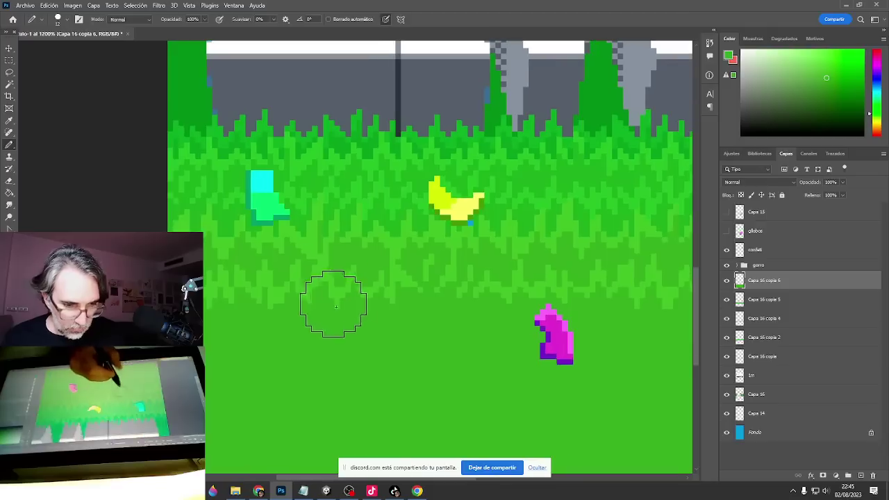
pyautogui.moveTo(329, 305); pyautogui.dragTo(270, 316)
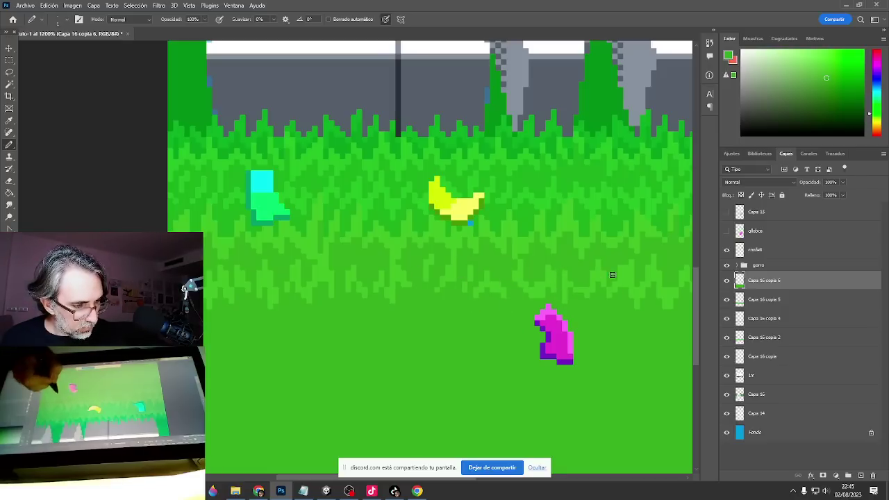
pyautogui.moveTo(637, 301); pyautogui.dragTo(420, 322)
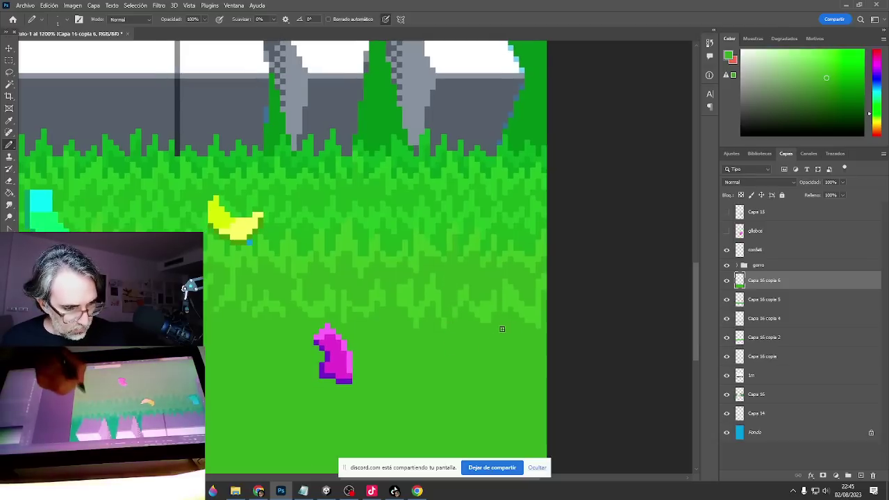
pyautogui.keyDown('alt'); pyautogui.click(492, 310); pyautogui.keyUp('alt')
pyautogui.moveTo(323, 369)
pyautogui.mouseDown()
pyautogui.moveTo(640, 290)
pyautogui.moveTo(628, 285)
pyautogui.mouseUp()
pyautogui.moveTo(287, 265); pyautogui.dragTo(300, 313)
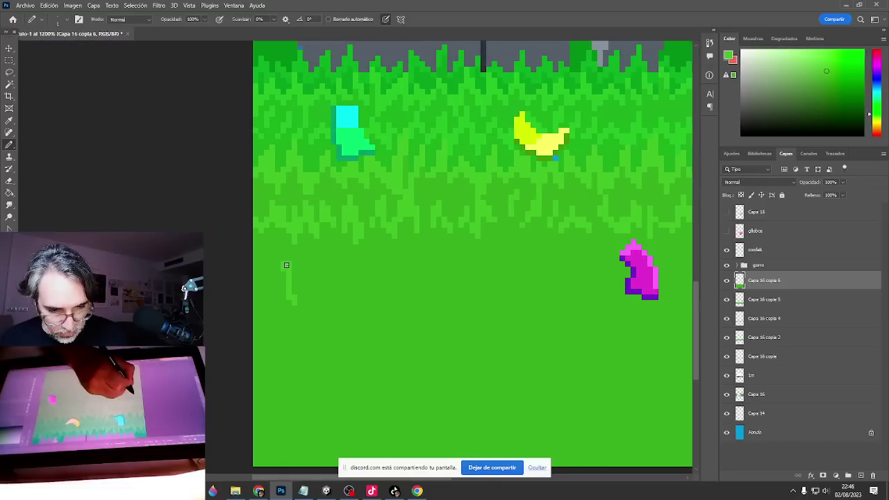
pyautogui.keyDown('alt'); pyautogui.click(292, 262); pyautogui.keyUp('alt')
pyautogui.moveTo(343, 265)
pyautogui.mouseDown()
pyautogui.moveTo(339, 292)
pyautogui.moveTo(349, 266)
pyautogui.moveTo(351, 312)
pyautogui.mouseUp()
pyautogui.moveTo(401, 272); pyautogui.dragTo(401, 299)
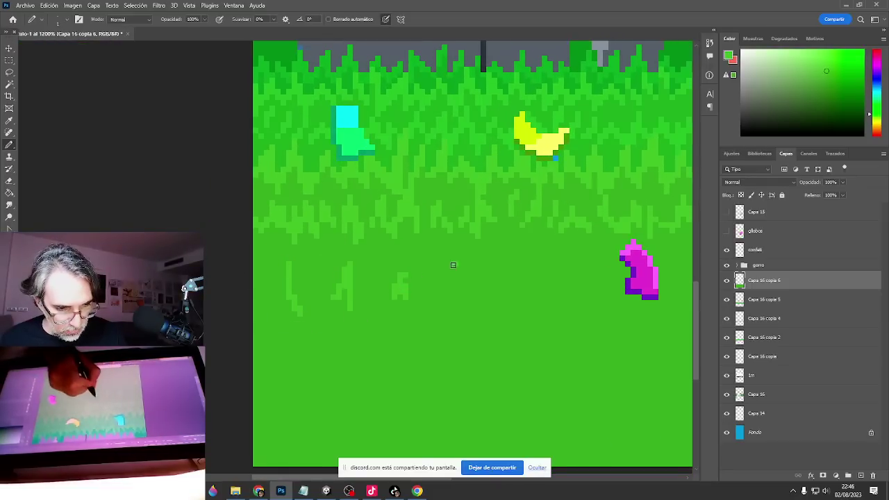
pyautogui.moveTo(453, 265); pyautogui.dragTo(453, 293)
pyautogui.keyDown('alt'); pyautogui.click(409, 288); pyautogui.keyUp('alt')
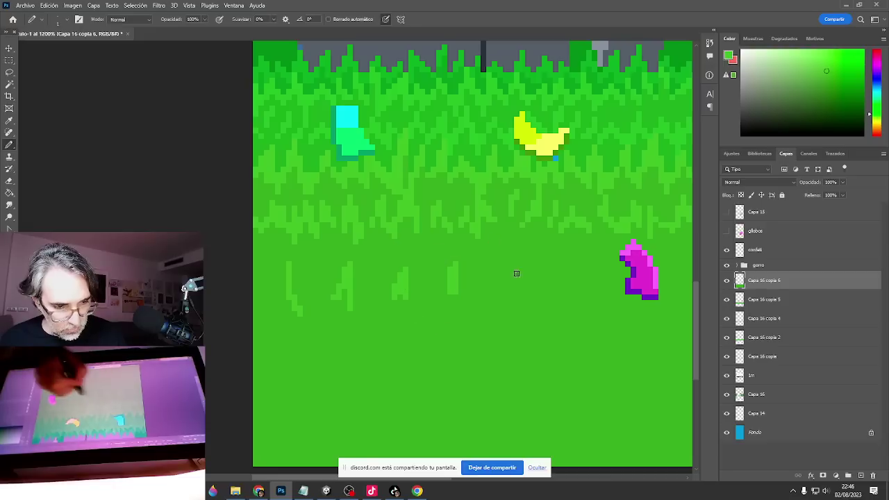
pyautogui.moveTo(516, 273); pyautogui.dragTo(521, 292)
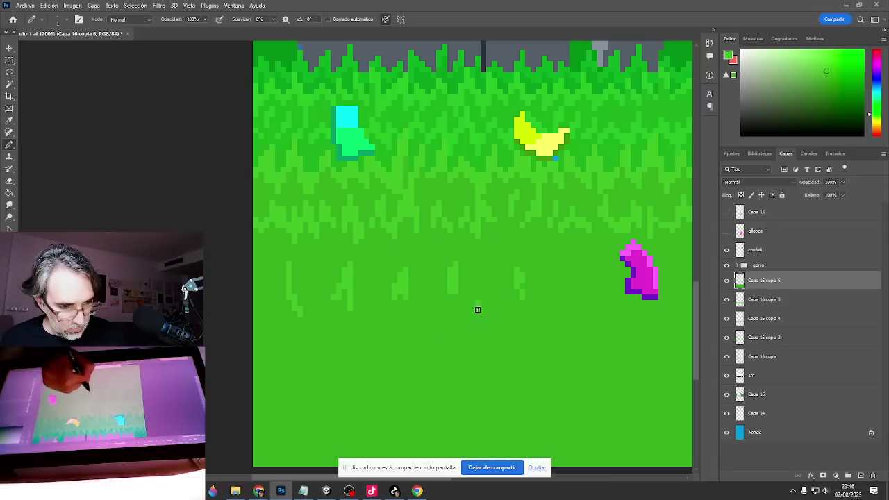
# Continue the scattered light-green tufts past the magenta confetti to the canvas's right edge, reshaping the last tuft with the base green.
pyautogui.moveTo(564, 299); pyautogui.dragTo(411, 313)
pyautogui.moveTo(436, 269); pyautogui.dragTo(447, 287)
pyautogui.moveTo(555, 298); pyautogui.dragTo(511, 299)
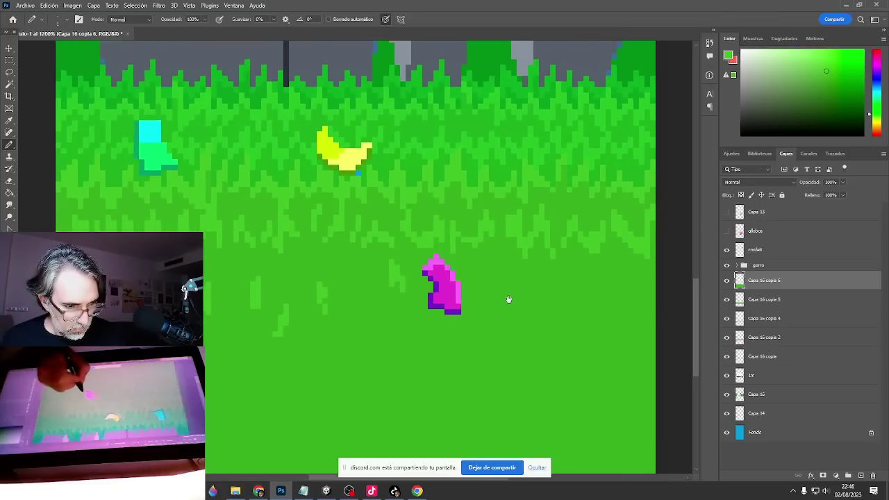
pyautogui.moveTo(495, 259); pyautogui.dragTo(501, 281)
pyautogui.moveTo(559, 294); pyautogui.dragTo(566, 281)
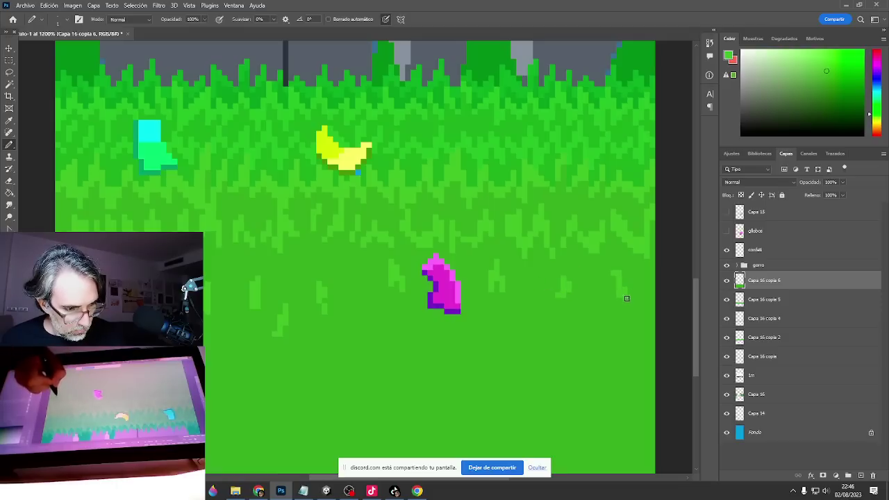
pyautogui.keyDown('alt'); pyautogui.click(622, 259); pyautogui.keyUp('alt')
pyautogui.keyDown('alt'); pyautogui.click(621, 287); pyautogui.keyUp('alt')
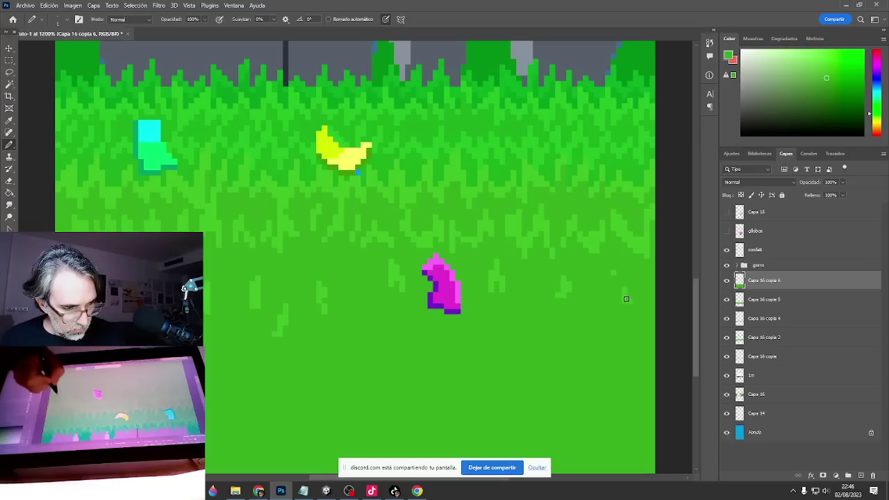
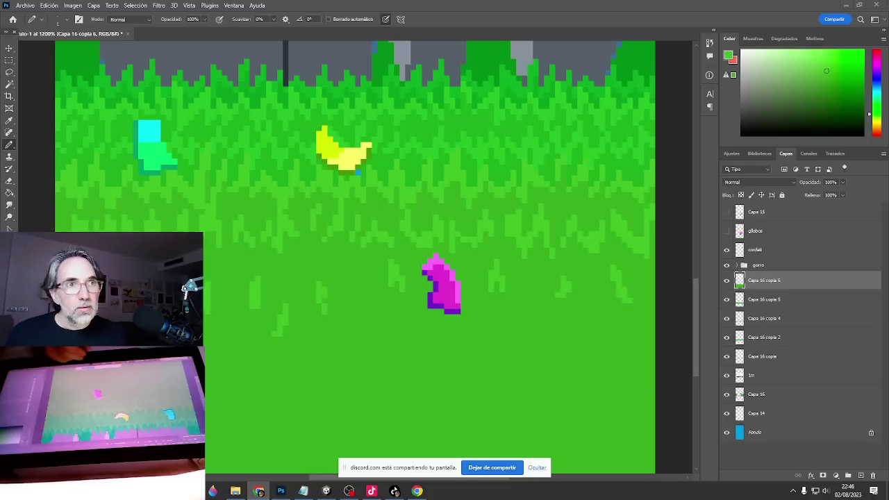
# Pencil a second, sparser scattering of light-green tufts lower in the foreground, below the magenta confetti.
pyautogui.click(501, 336)
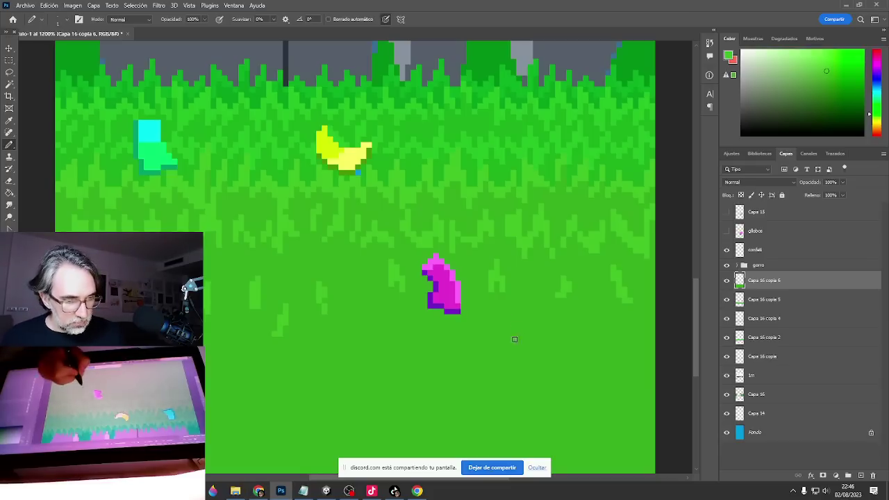
pyautogui.moveTo(514, 340)
pyautogui.mouseDown()
pyautogui.moveTo(526, 315)
pyautogui.moveTo(524, 340)
pyautogui.mouseUp()
pyautogui.moveTo(586, 344); pyautogui.dragTo(595, 322)
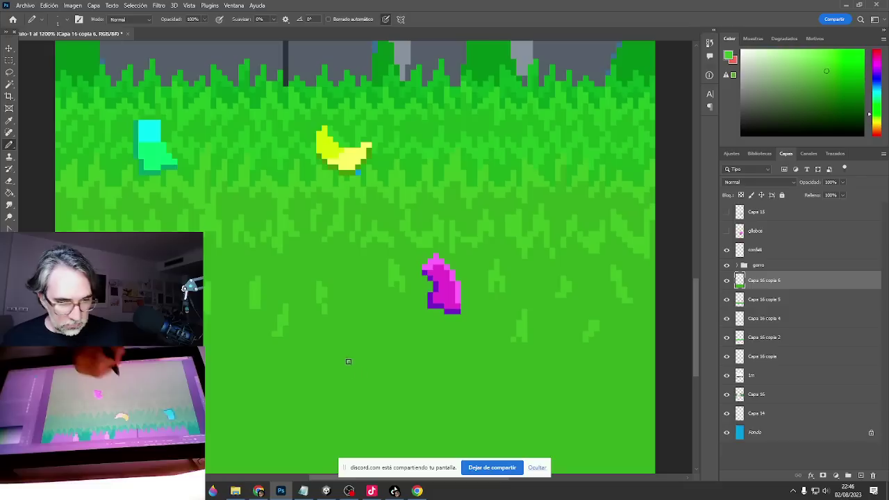
pyautogui.moveTo(349, 374); pyautogui.dragTo(350, 355)
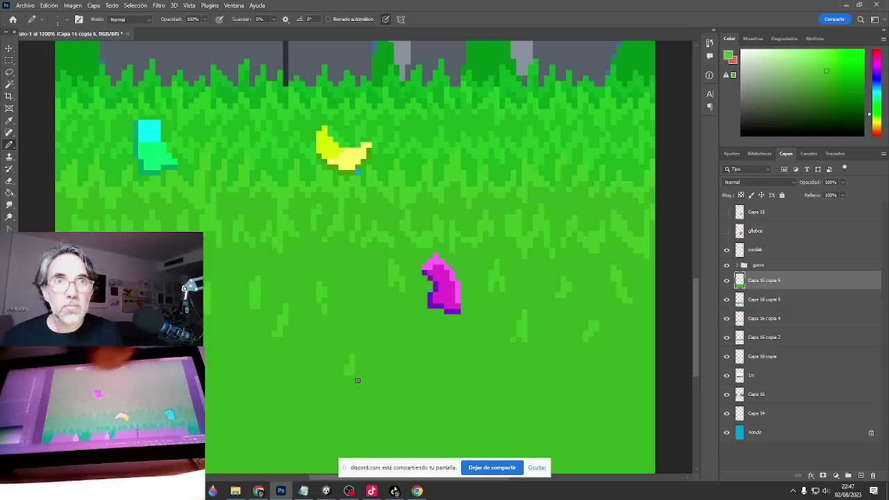
pyautogui.scroll(-3, 376, 364)
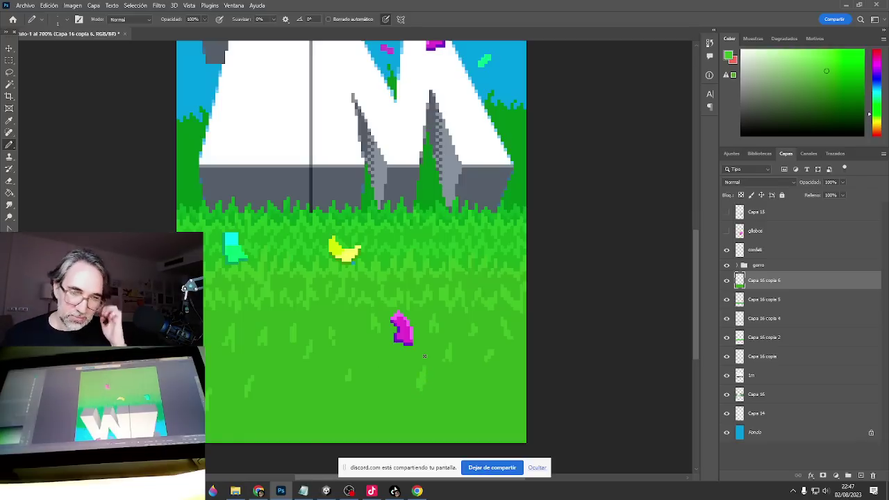
pyautogui.scroll(4, 268, 243)
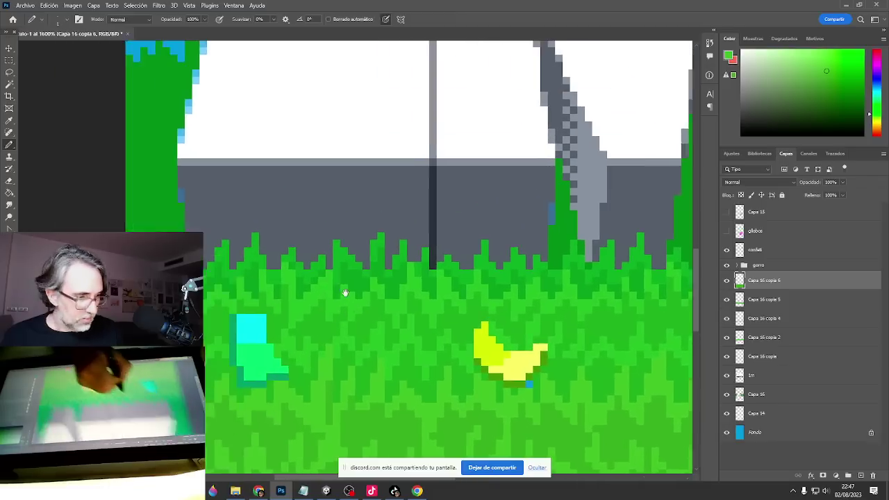
# Sample the mid green from the front grass row and pencil small blade tufts over the dark grass behind and beside the letters on Capa 16 copia 2.
pyautogui.moveTo(345, 293); pyautogui.dragTo(353, 298)
pyautogui.hotkey('alt', '[')
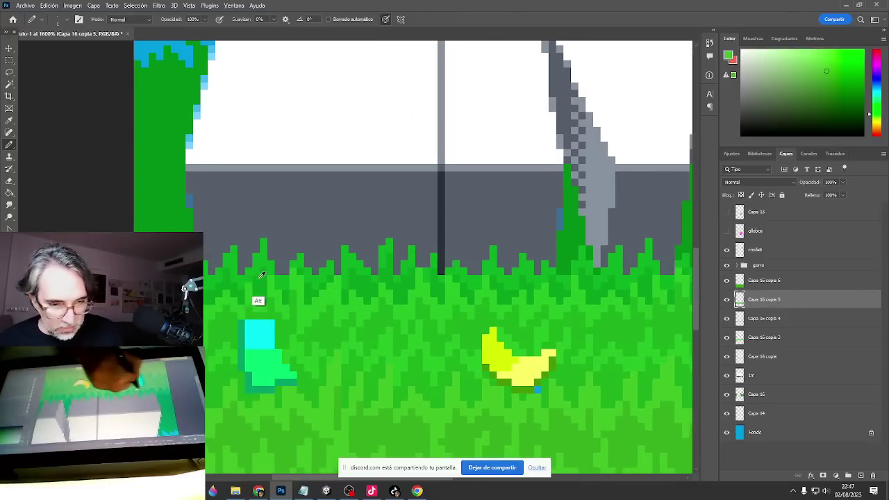
pyautogui.keyDown('alt'); pyautogui.click(259, 279); pyautogui.keyUp('alt')
pyautogui.click(776, 339)
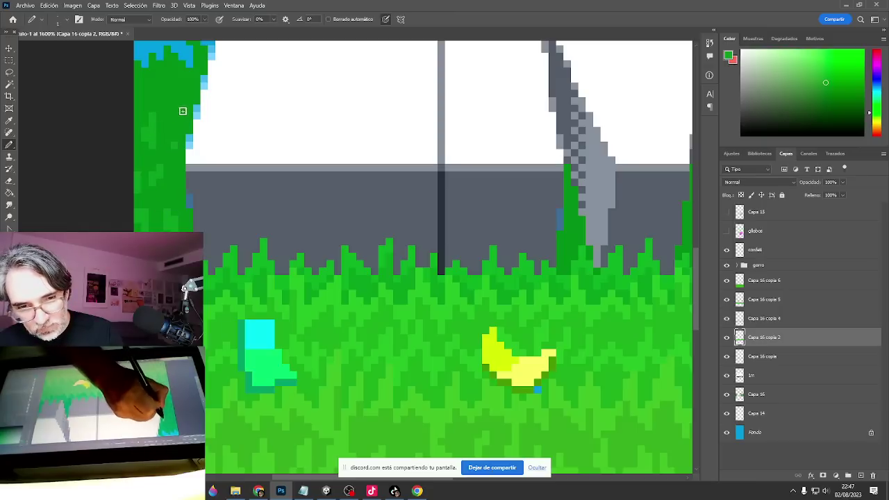
pyautogui.moveTo(523, 312); pyautogui.dragTo(259, 316)
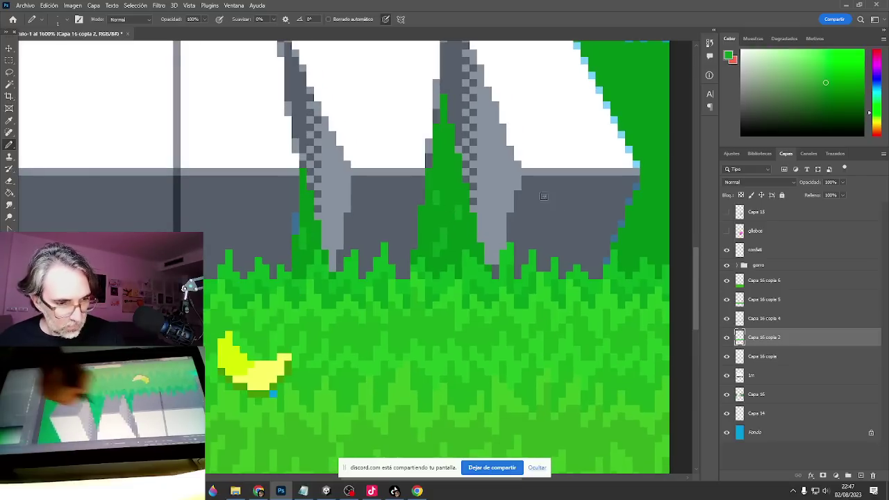
pyautogui.hscroll(5, 544, 196)
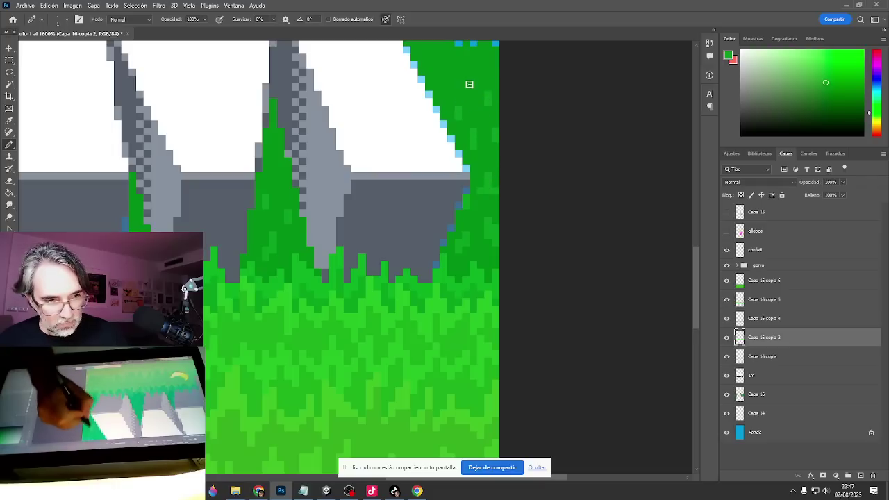
pyautogui.moveTo(462, 109); pyautogui.dragTo(450, 201)
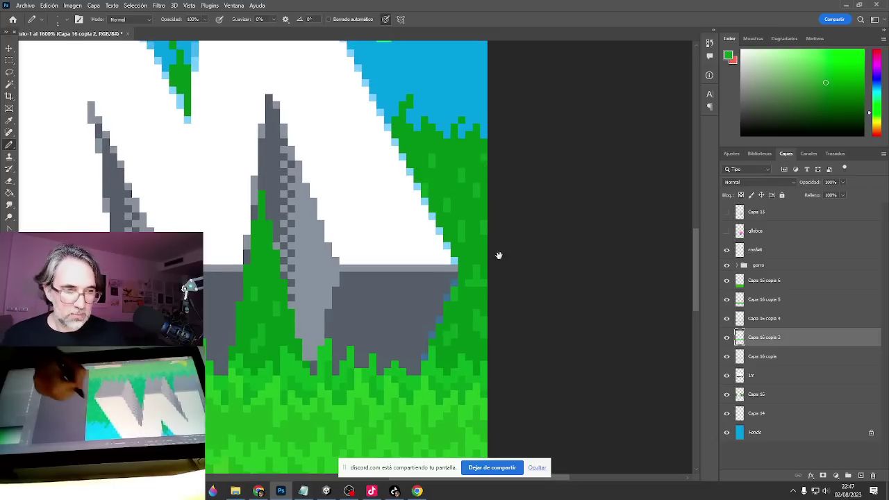
# Pick a darker, duller green and pencil shadows onto the tops of the grass spikes showing between the M's legs.
pyautogui.scroll(-5, 499, 255)
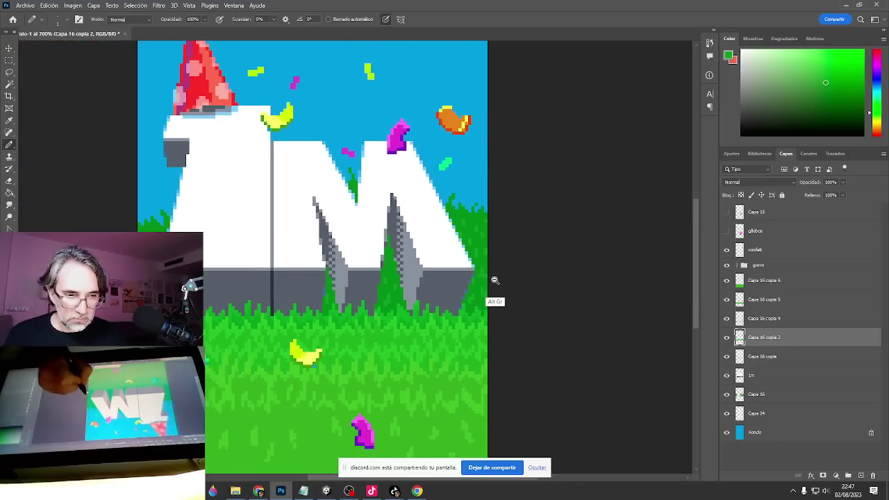
pyautogui.scroll(-2, 495, 280)
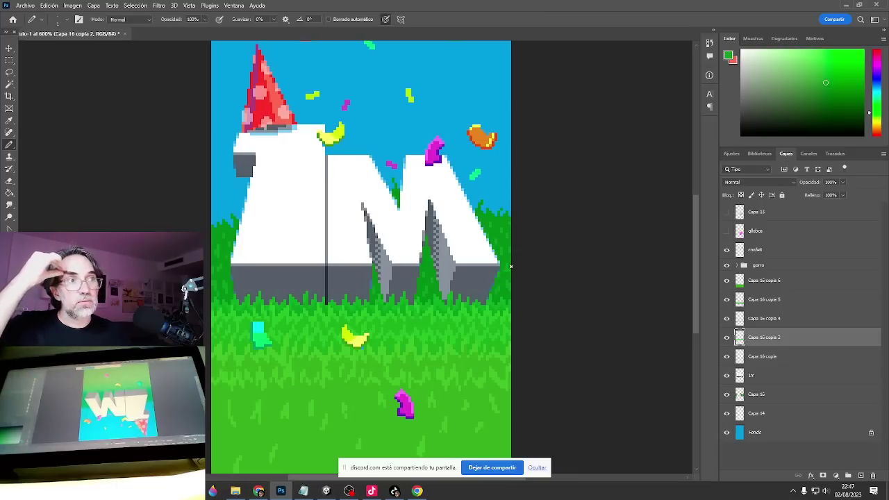
pyautogui.moveTo(428, 257); pyautogui.dragTo(428, 260)
pyautogui.scroll(2, 427, 260)
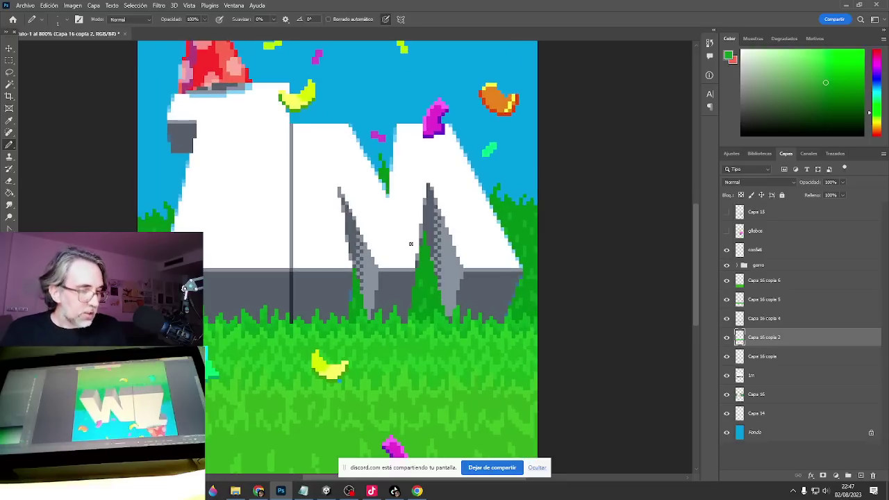
pyautogui.click(829, 98)
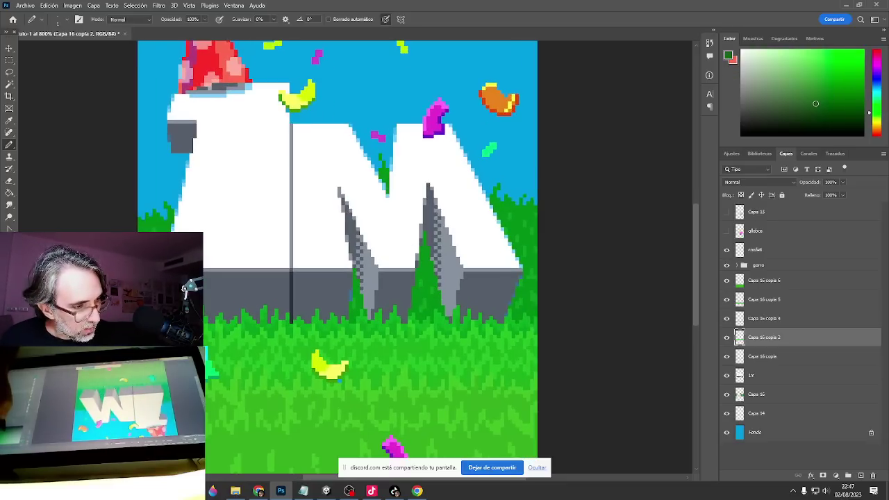
pyautogui.click(819, 100)
pyautogui.scroll(2, 425, 259)
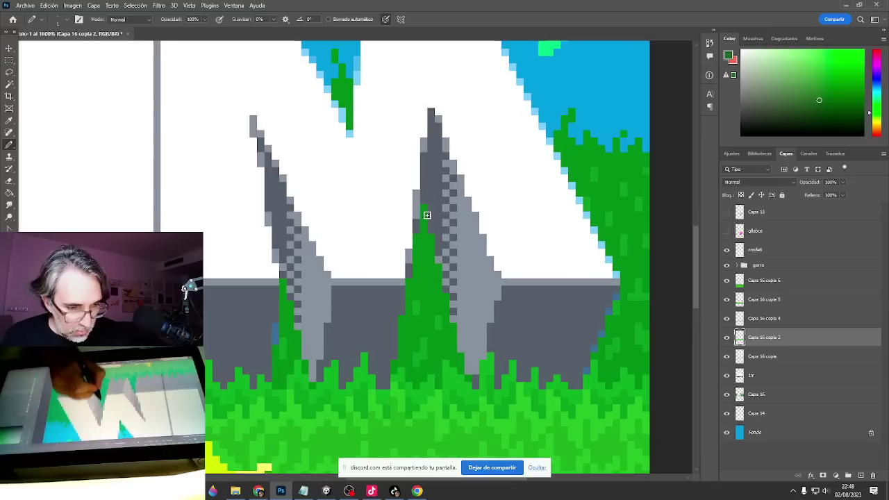
pyautogui.moveTo(423, 207)
pyautogui.mouseDown()
pyautogui.moveTo(418, 236)
pyautogui.moveTo(431, 246)
pyautogui.moveTo(420, 278)
pyautogui.moveTo(437, 268)
pyautogui.moveTo(429, 262)
pyautogui.moveTo(408, 290)
pyautogui.mouseUp()
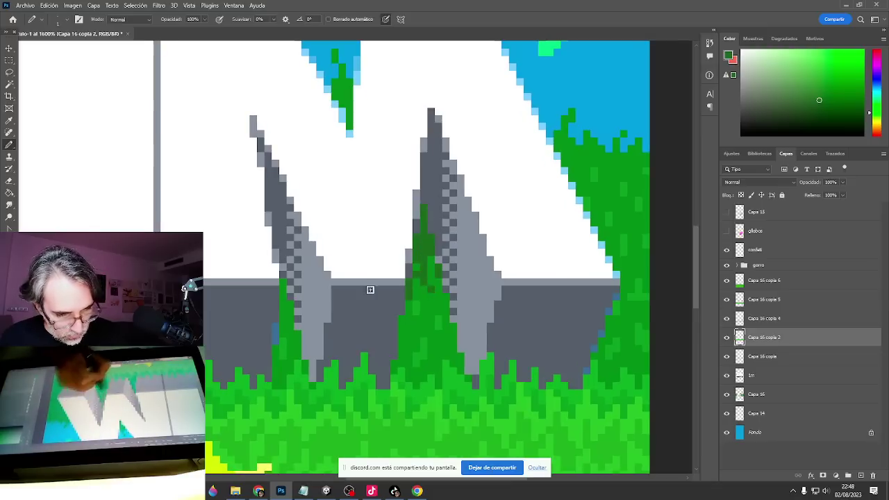
pyautogui.moveTo(285, 280); pyautogui.dragTo(292, 332)
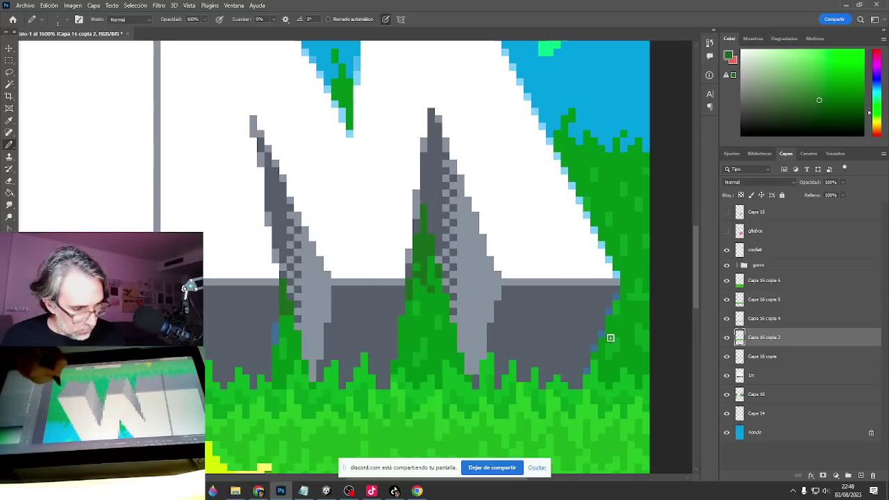
pyautogui.moveTo(401, 352); pyautogui.dragTo(605, 347)
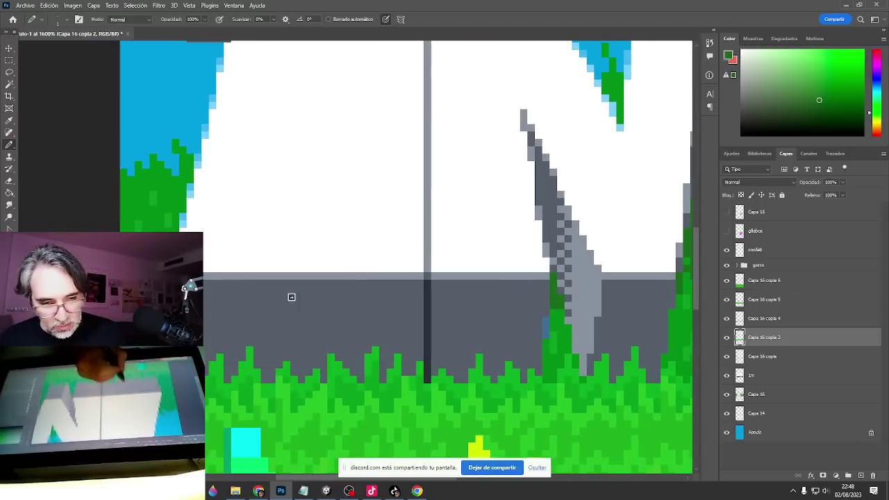
pyautogui.keyDown('alt'); pyautogui.click(294, 341); pyautogui.keyUp('alt')
pyautogui.click(8, 300)
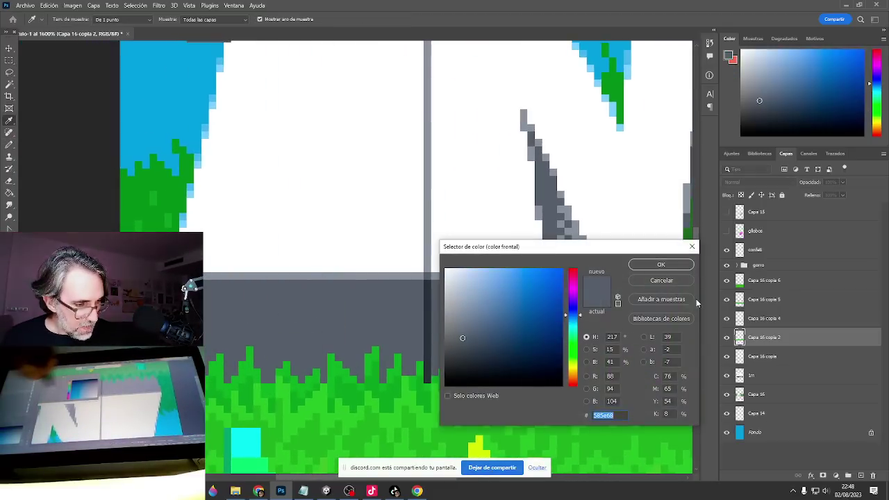
pyautogui.click(674, 265)
pyautogui.press('b')
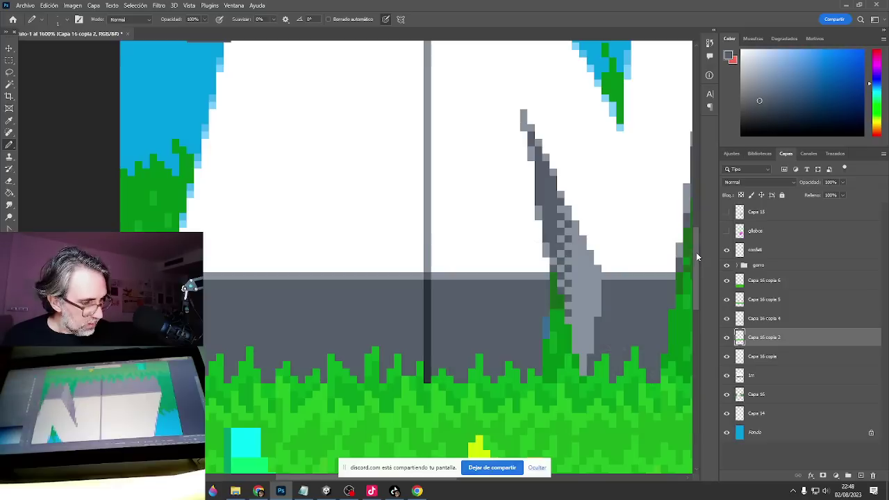
# Tint the dark and light gray side faces of the lettering on layer 1m with sampled grass green, using Paint Bucket fills at 12% opacity.
pyautogui.click(759, 376)
pyautogui.click(728, 378)
pyautogui.click(727, 378)
pyautogui.click(728, 376)
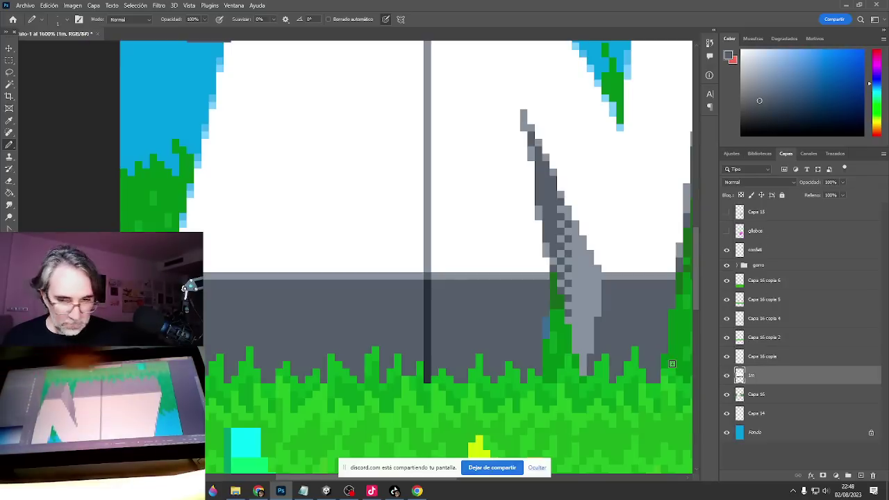
pyautogui.press('g')
pyautogui.keyDown('alt'); pyautogui.click(303, 399); pyautogui.keyUp('alt')
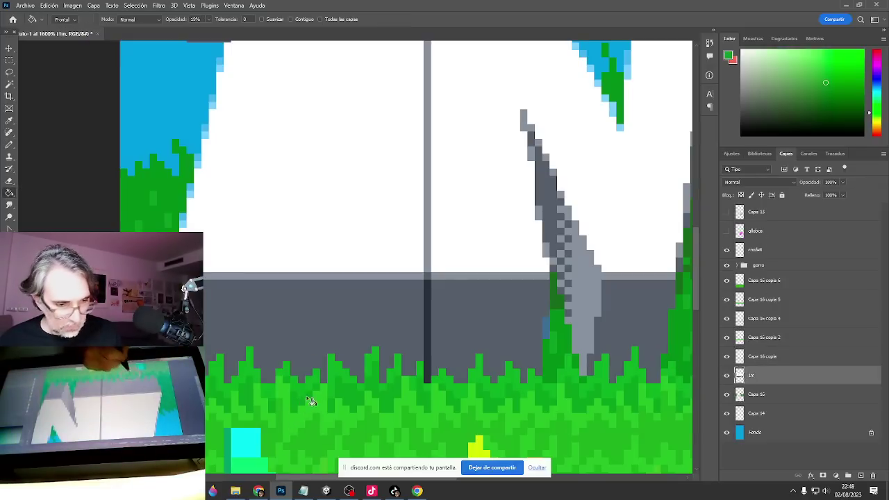
pyautogui.click(209, 19)
pyautogui.moveTo(207, 32); pyautogui.dragTo(205, 32)
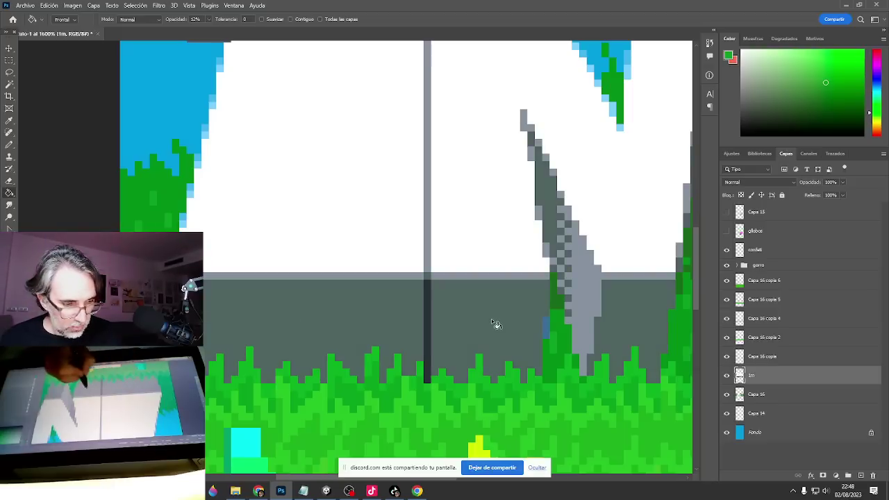
pyautogui.click(634, 327)
pyautogui.moveTo(590, 341); pyautogui.dragTo(361, 322)
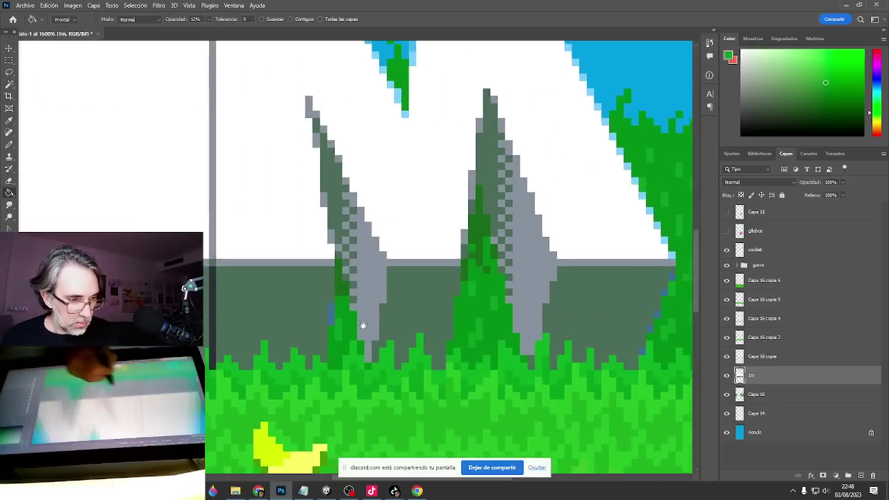
pyautogui.keyDown('alt'); pyautogui.click(512, 359); pyautogui.keyUp('alt')
pyautogui.keyDown('alt'); pyautogui.click(511, 360); pyautogui.keyUp('alt')
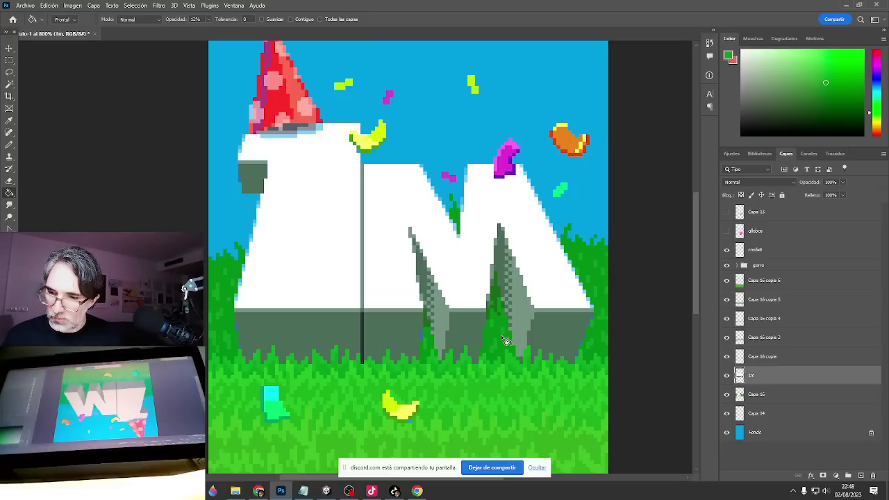
# Show the globos balloon layer and its face drawing layer Capa 15, and group the two layers together.
pyautogui.press('b')
pyautogui.keyDown('alt'); pyautogui.scroll(-1, 411, 369); pyautogui.keyUp('alt')
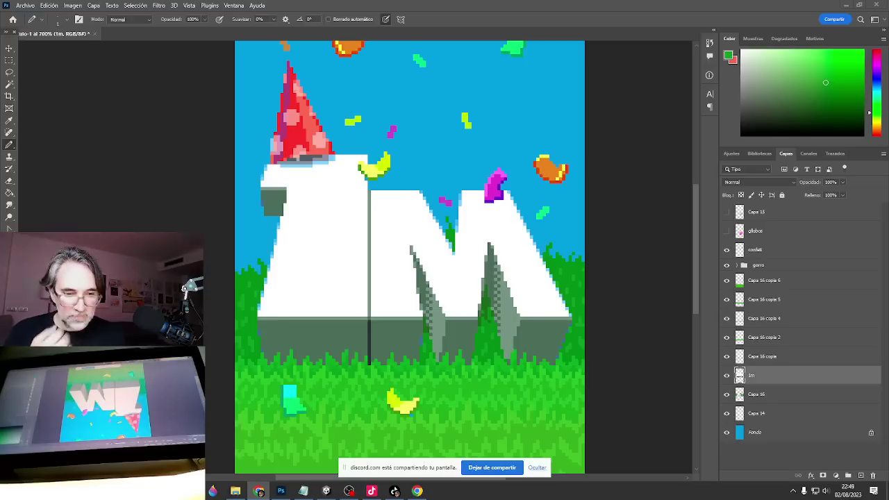
pyautogui.keyDown('ctrl'); pyautogui.keyDown('alt'); pyautogui.click(442, 364); pyautogui.keyUp('alt'); pyautogui.keyUp('ctrl')
pyautogui.keyDown('ctrl'); pyautogui.keyDown('alt'); pyautogui.click(441, 364); pyautogui.keyUp('alt'); pyautogui.keyUp('ctrl')
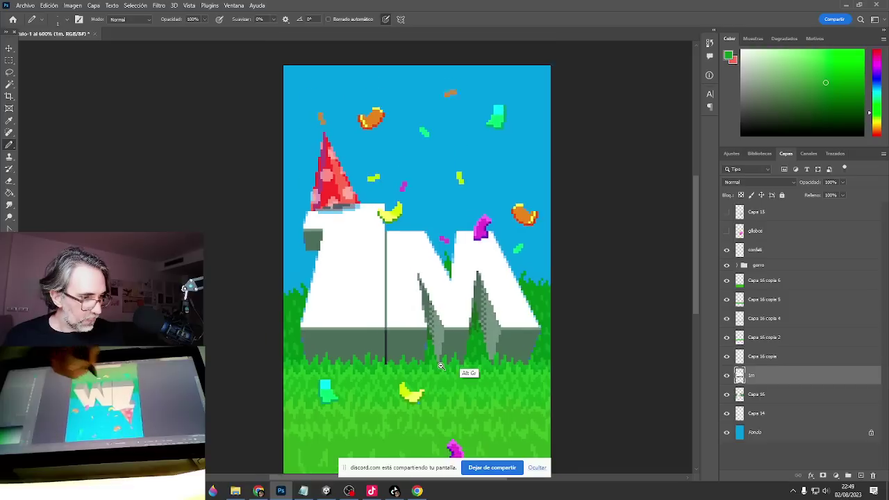
pyautogui.moveTo(727, 232); pyautogui.dragTo(728, 213)
pyautogui.click(774, 215)
pyautogui.keyDown('shift'); pyautogui.click(766, 230); pyautogui.keyUp('shift')
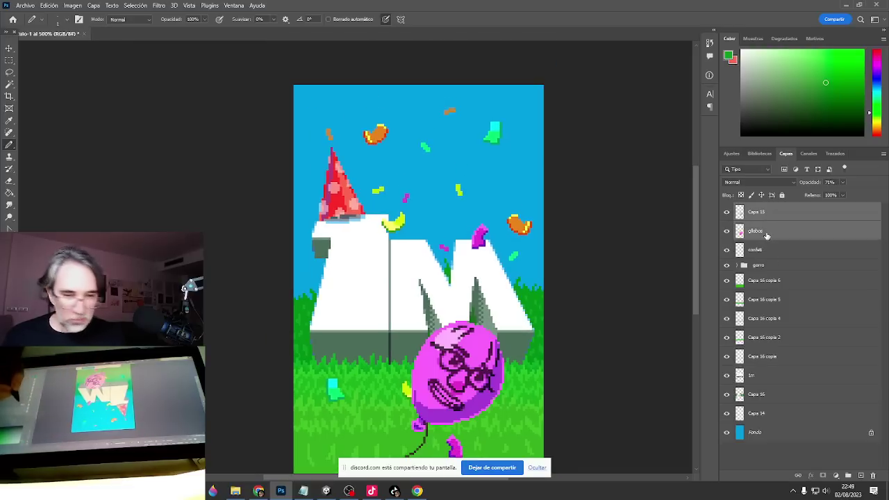
pyautogui.hotkey('ctrl', 'g')
# Add an empty layer at the top of the balloon group and load the globos layer's outline as a selection.
pyautogui.keyDown('ctrl'); pyautogui.keyDown('alt'); pyautogui.click(496, 392); pyautogui.keyUp('alt'); pyautogui.keyUp('ctrl')
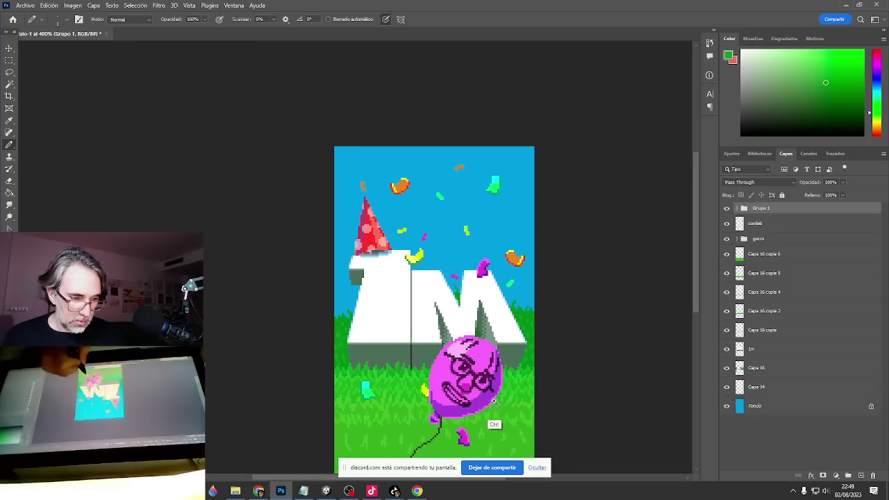
pyautogui.keyDown('ctrl'); pyautogui.click(497, 405); pyautogui.keyUp('ctrl')
pyautogui.keyDown('ctrl'); pyautogui.click(496, 407); pyautogui.keyUp('ctrl')
pyautogui.keyDown('ctrl'); pyautogui.click(497, 409); pyautogui.keyUp('ctrl')
pyautogui.keyDown('ctrl'); pyautogui.click(499, 410); pyautogui.keyUp('ctrl')
pyautogui.keyDown('ctrl'); pyautogui.click(498, 410); pyautogui.keyUp('ctrl')
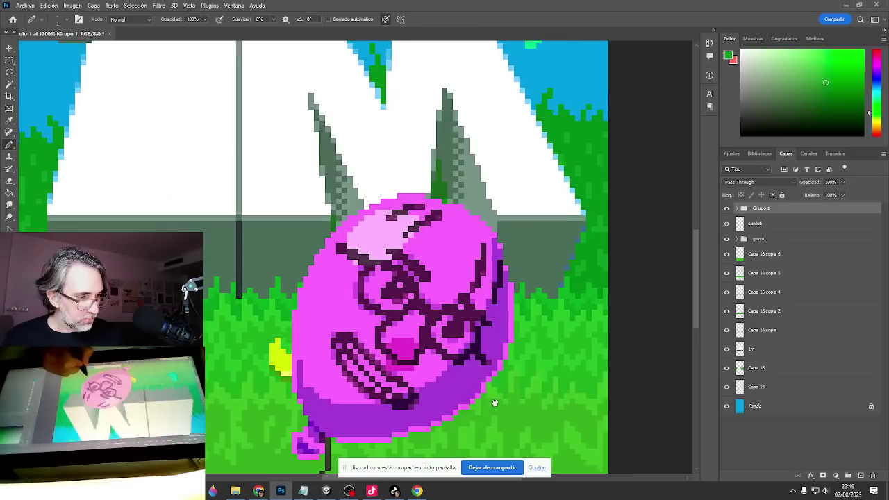
pyautogui.click(737, 209)
pyautogui.hotkey('ctrl', 'shift', 'alt', 'n')
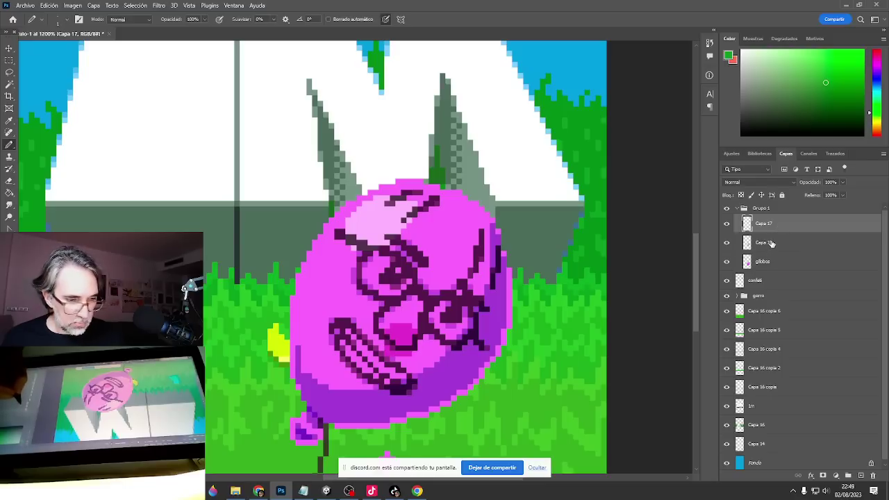
pyautogui.keyDown('ctrl'); pyautogui.click(748, 261); pyautogui.keyUp('ctrl')
# Sample the light grass green and paint the lower part of the balloon inside the selection with the pencil enlarged to 5 px.
pyautogui.moveTo(516, 345); pyautogui.dragTo(478, 276)
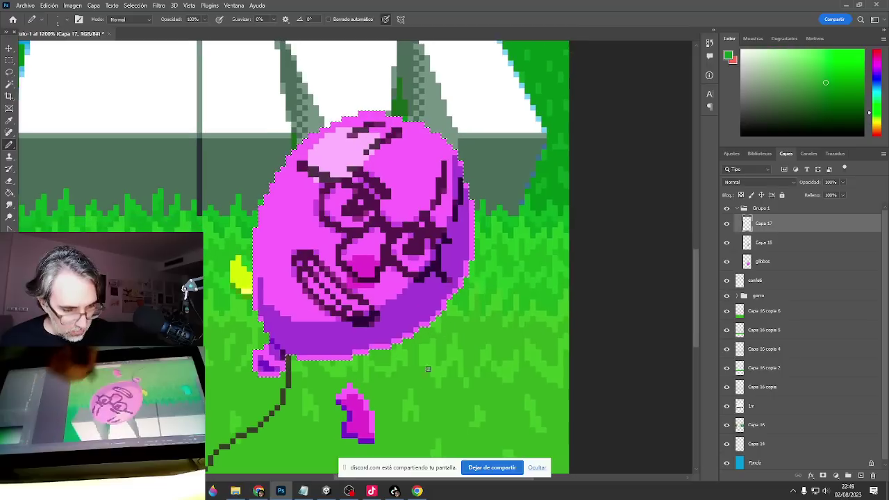
pyautogui.keyDown('alt'); pyautogui.click(365, 367); pyautogui.keyUp('alt')
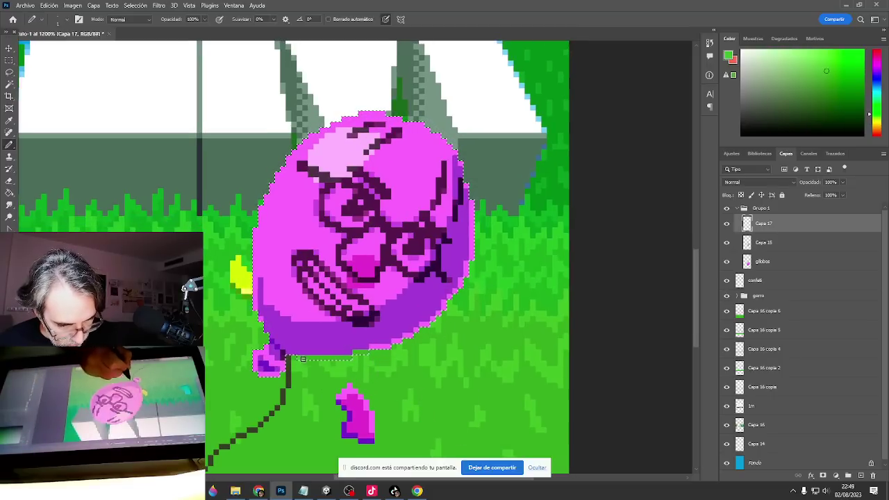
pyautogui.moveTo(300, 358)
pyautogui.mouseDown()
pyautogui.moveTo(362, 357)
pyautogui.moveTo(368, 353)
pyautogui.moveTo(354, 353)
pyautogui.moveTo(391, 347)
pyautogui.moveTo(441, 312)
pyautogui.moveTo(312, 338)
pyautogui.mouseUp()
pyautogui.press(']')
pyautogui.press(']')
pyautogui.press(']')
pyautogui.press(']')
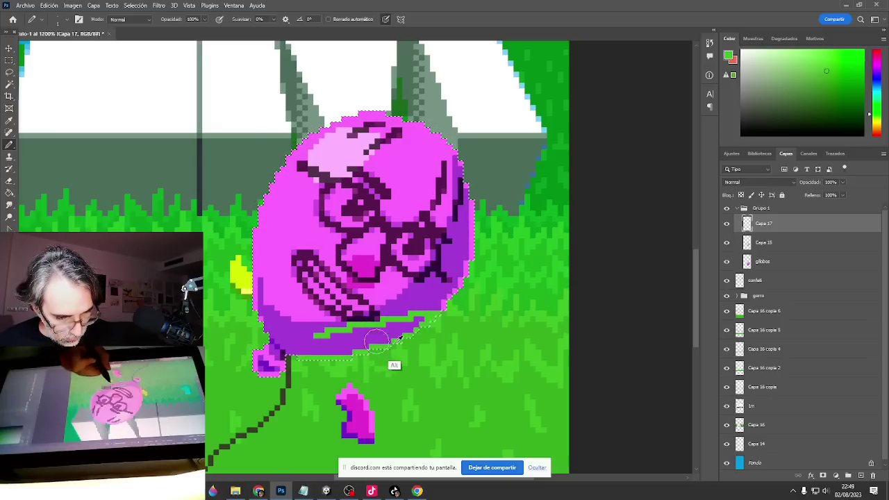
pyautogui.moveTo(439, 327)
pyautogui.mouseDown()
pyautogui.moveTo(273, 324)
pyautogui.moveTo(247, 304)
pyautogui.moveTo(242, 284)
pyautogui.moveTo(274, 320)
pyautogui.moveTo(354, 341)
pyautogui.moveTo(421, 327)
pyautogui.moveTo(470, 295)
pyautogui.mouseUp()
pyautogui.moveTo(341, 359); pyautogui.dragTo(283, 352)
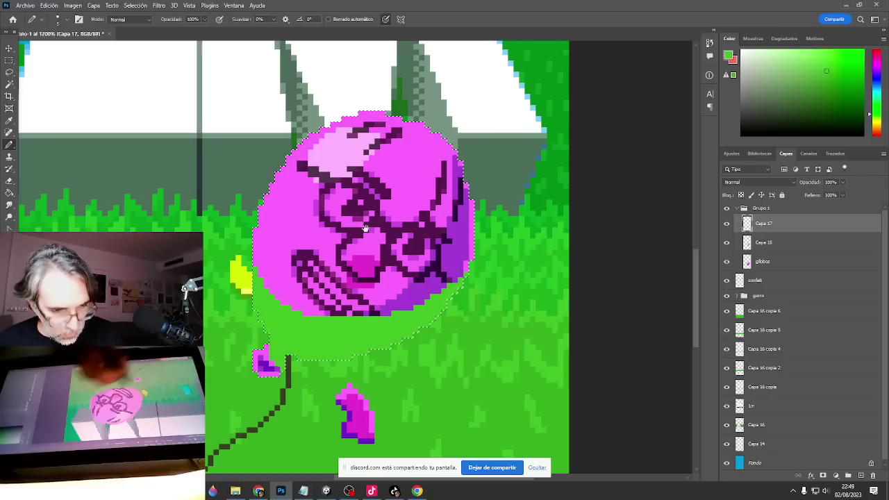
# Sample the sky blue and paint the upper part of the balloon as a rounded cap inside the selection.
pyautogui.moveTo(415, 180)
pyautogui.mouseDown()
pyautogui.moveTo(432, 347)
pyautogui.moveTo(450, 272)
pyautogui.moveTo(415, 361)
pyautogui.mouseUp()
pyautogui.keyDown('alt'); pyautogui.click(496, 90); pyautogui.keyUp('alt')
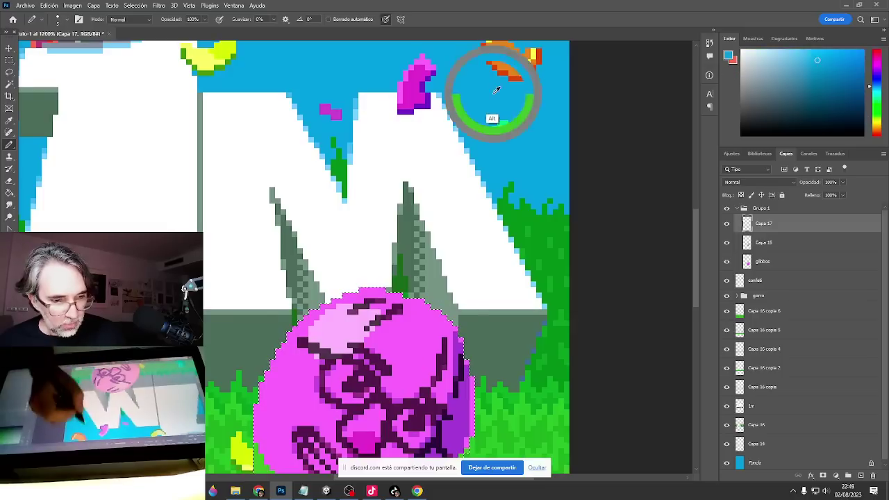
pyautogui.moveTo(467, 243); pyautogui.dragTo(507, 116)
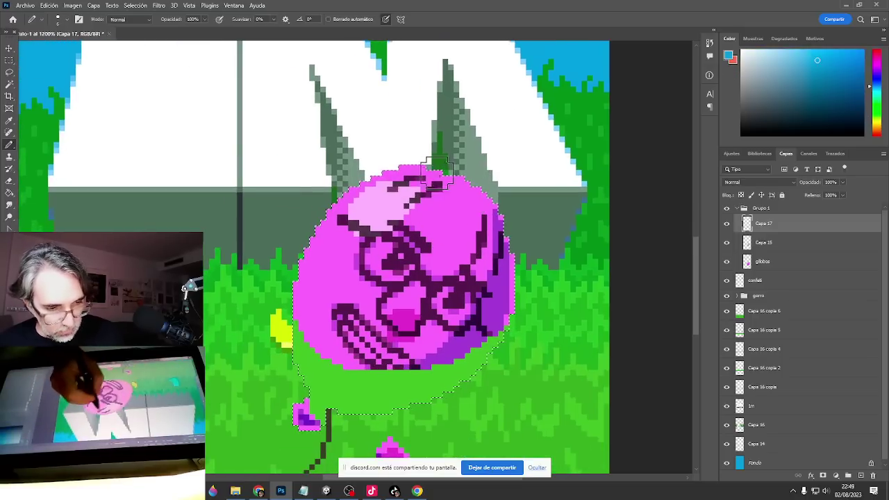
pyautogui.moveTo(431, 182)
pyautogui.mouseDown()
pyautogui.moveTo(340, 205)
pyautogui.moveTo(414, 236)
pyautogui.moveTo(480, 202)
pyautogui.moveTo(396, 204)
pyautogui.moveTo(500, 222)
pyautogui.mouseUp()
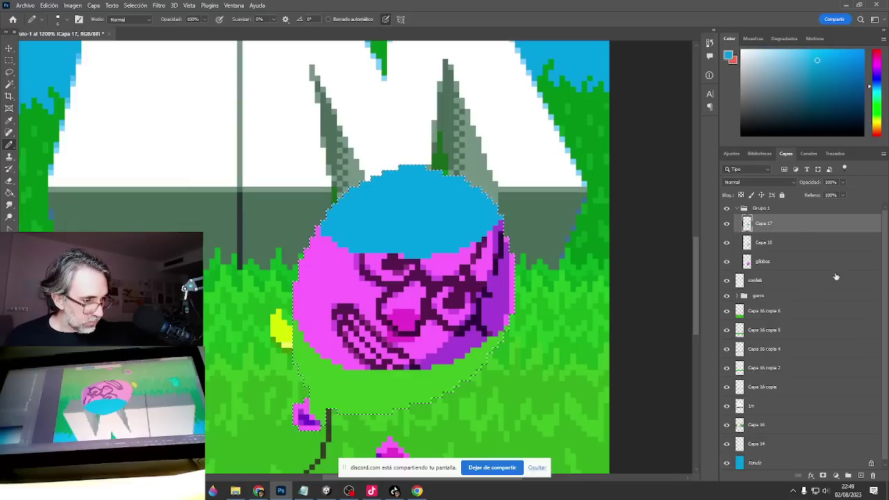
# Clip Capa 17 to the globos layer beneath Capa 15 and blend it in Color mode at about 46% opacity.
pyautogui.moveTo(786, 224); pyautogui.dragTo(786, 253)
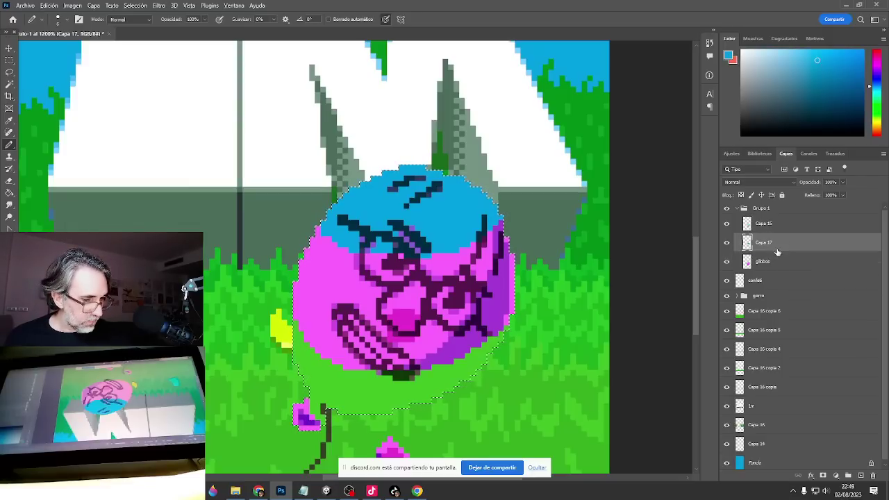
pyautogui.hotkey('ctrl', 'alt', 'g')
pyautogui.click(764, 184)
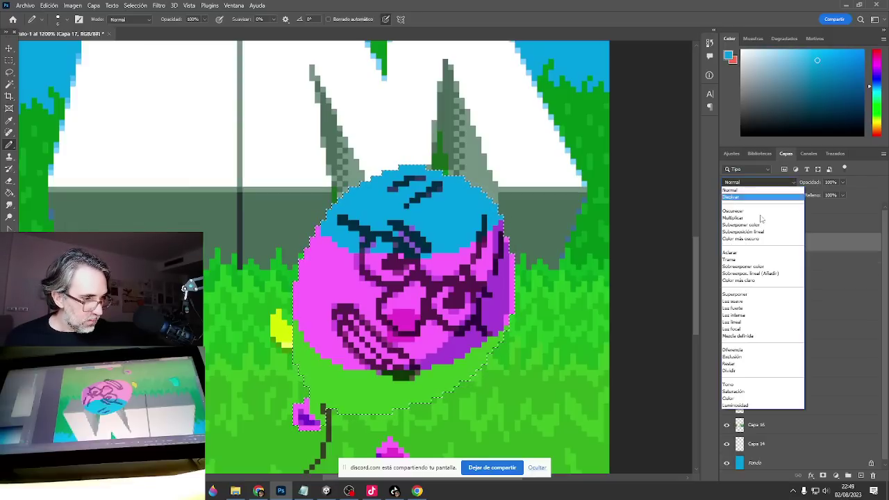
pyautogui.click(758, 399)
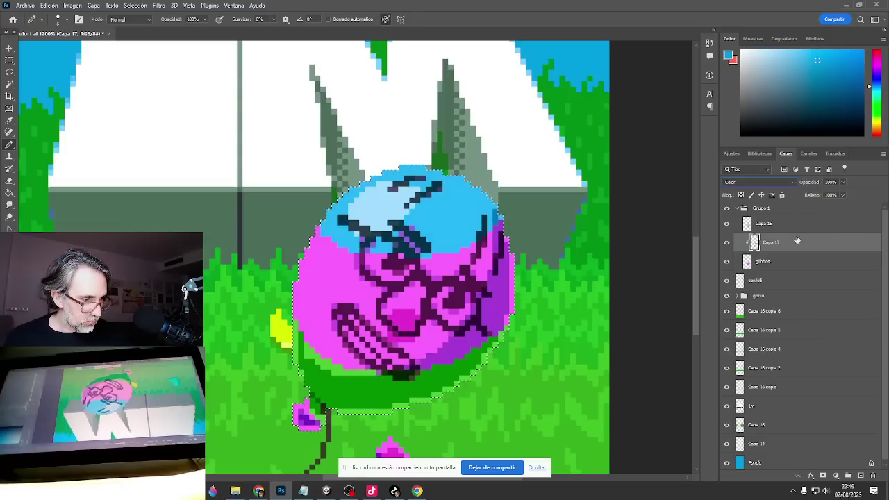
pyautogui.click(842, 183)
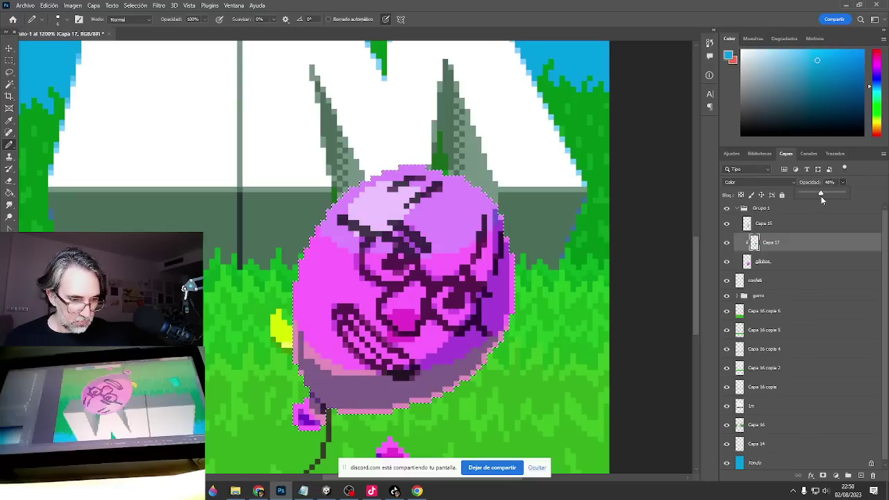
pyautogui.keyDown('alt'); pyautogui.click(467, 262); pyautogui.keyUp('alt')
pyautogui.hotkey('ctrl', '-')
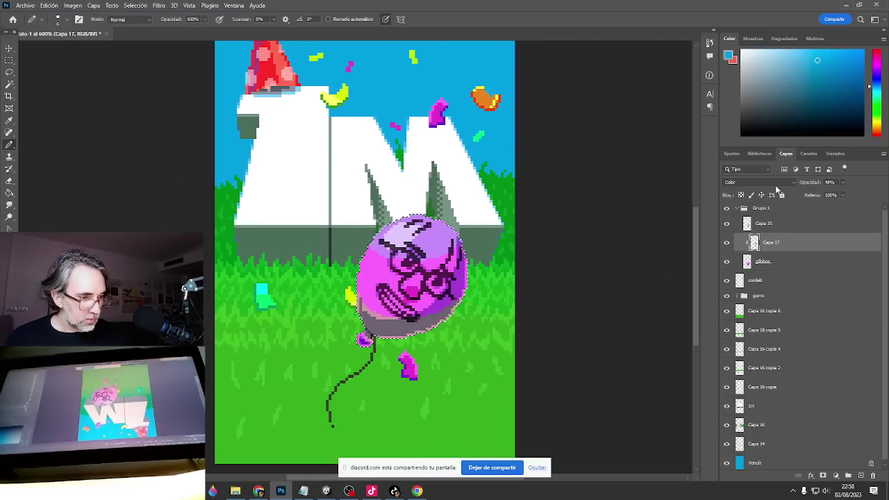
# Try the Superponer blend mode on Capa 17 and lower its opacity to 0%.
pyautogui.click(761, 182)
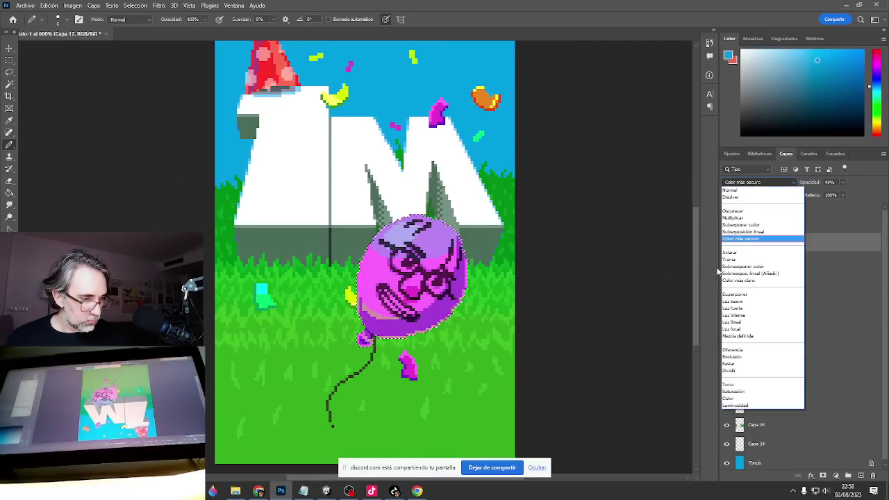
pyautogui.click(749, 297)
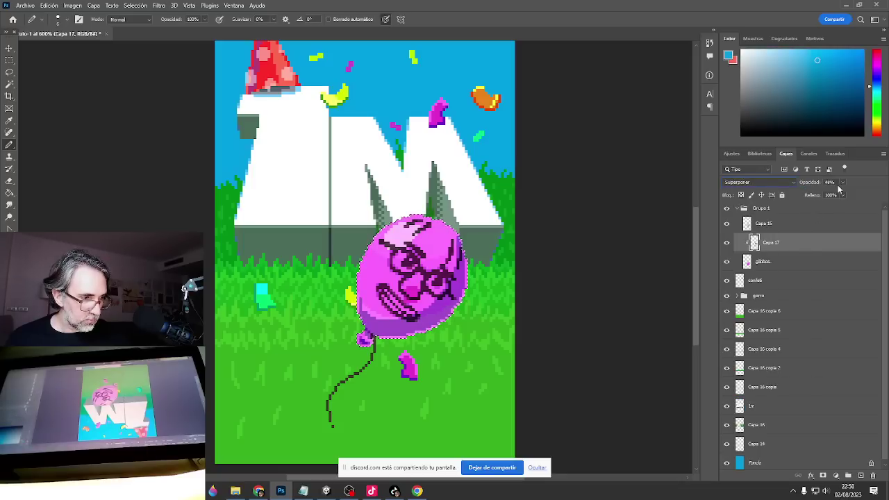
pyautogui.click(842, 194)
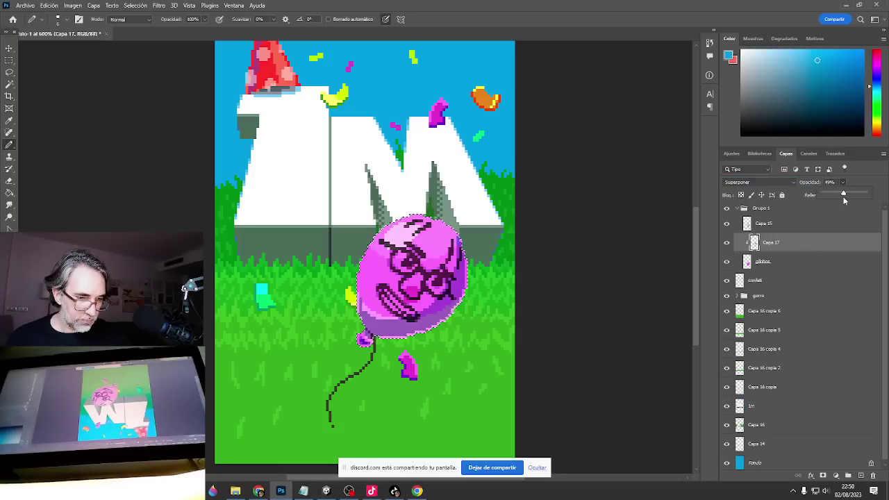
pyautogui.moveTo(844, 201); pyautogui.dragTo(850, 197)
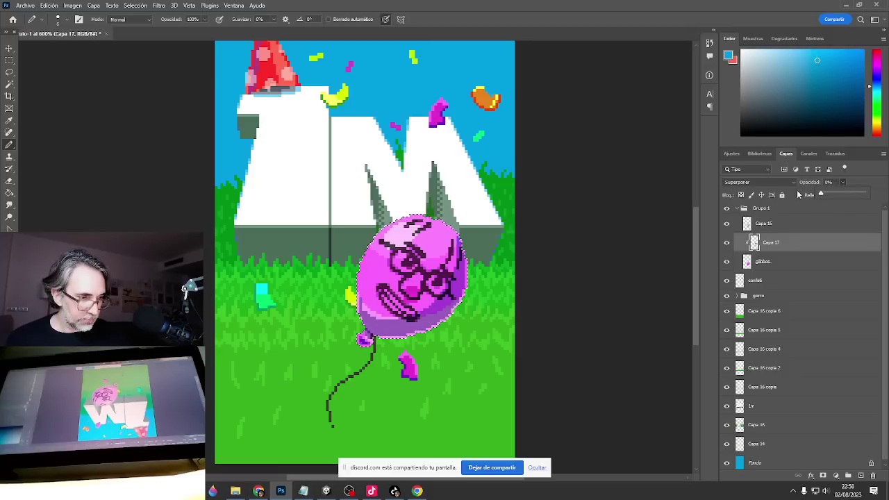
# Return Capa 17 unclipped to the top of the balloon group with Normal blending and 100% opacity.
pyautogui.click(760, 184)
pyautogui.click(764, 192)
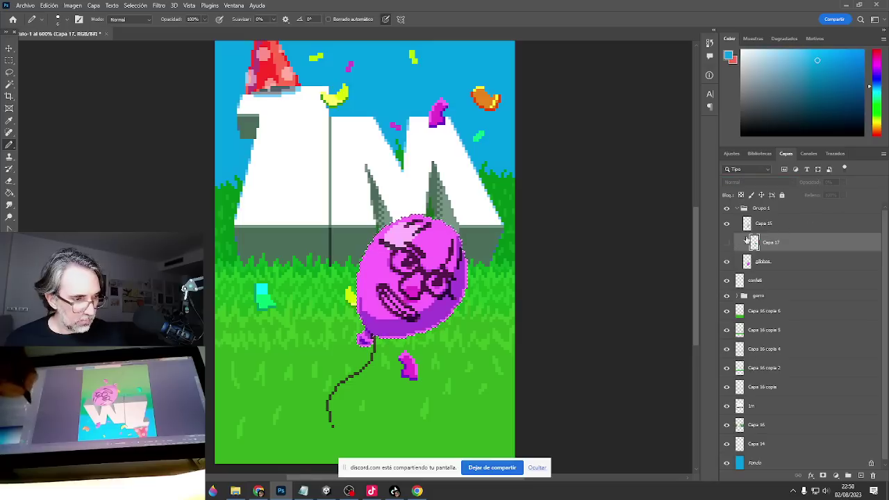
pyautogui.moveTo(788, 244); pyautogui.dragTo(794, 224)
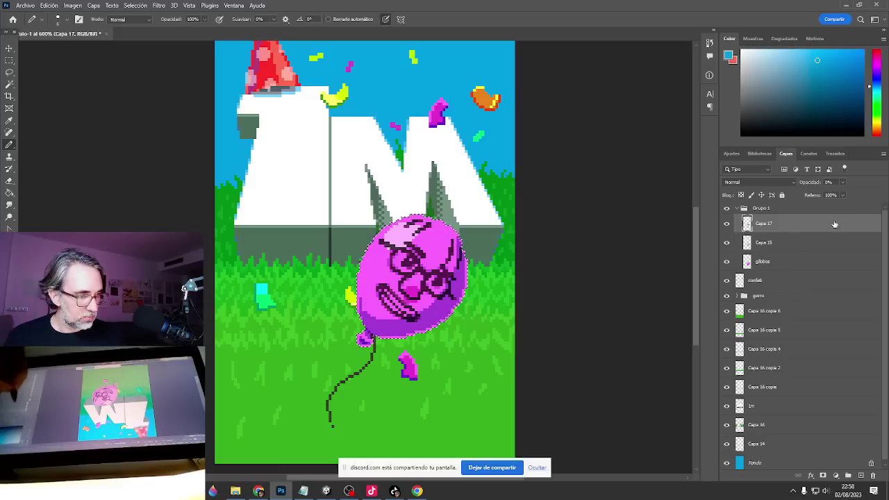
pyautogui.click(843, 182)
pyautogui.moveTo(848, 194); pyautogui.dragTo(883, 202)
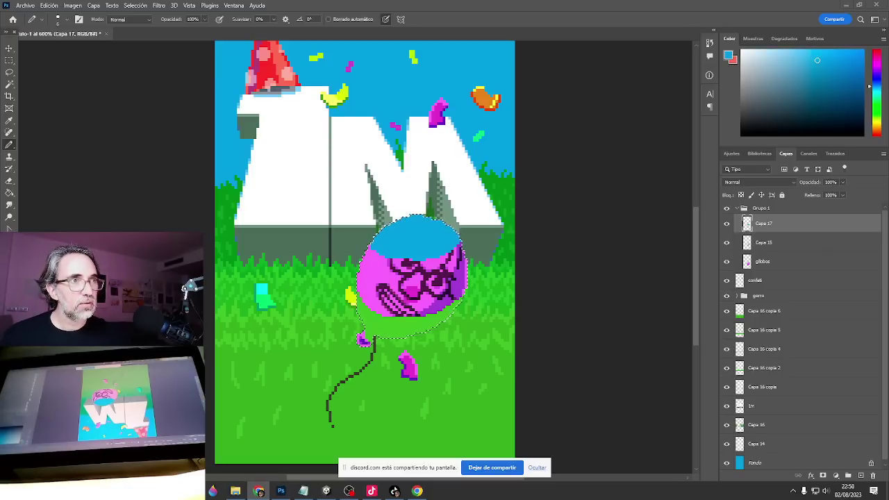
# Replace the balloon selection with the outline of Capa 17's painted areas and hide Capa 17.
pyautogui.hotkey('ctrl', 'd')
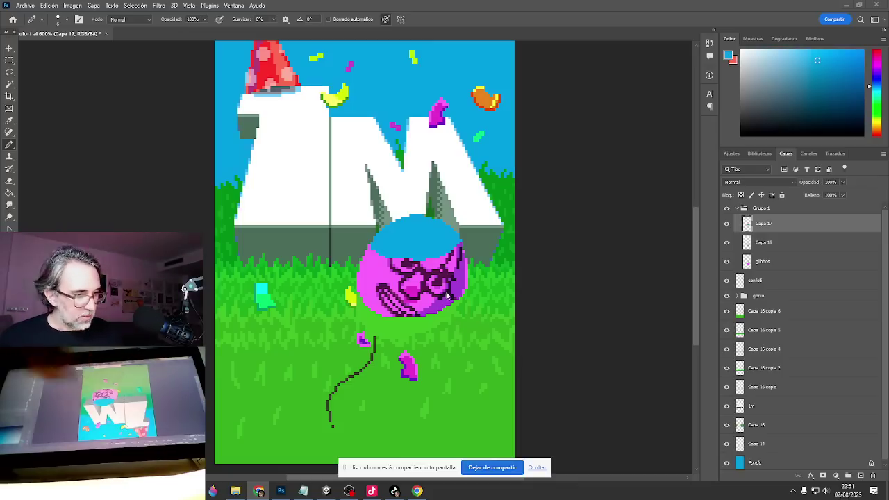
pyautogui.keyDown('ctrl'); pyautogui.click(749, 238); pyautogui.keyUp('ctrl')
pyautogui.keyDown('ctrl'); pyautogui.click(435, 363); pyautogui.keyUp('ctrl')
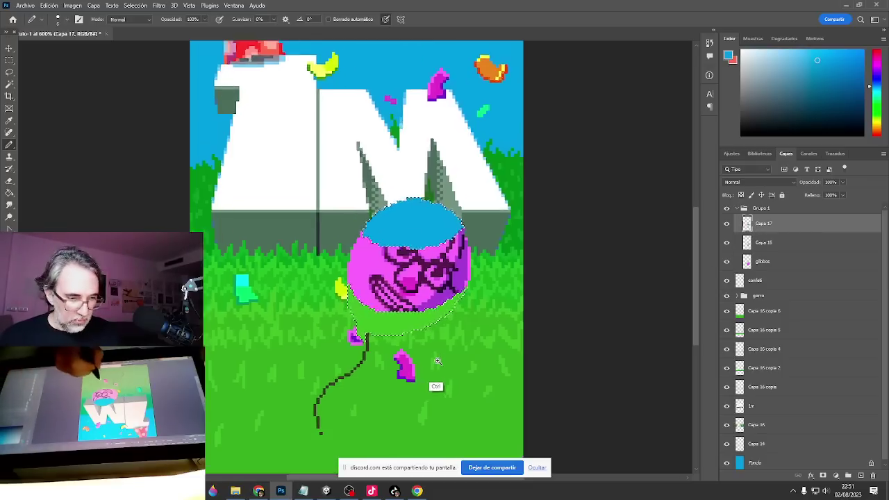
pyautogui.scroll(2, 434, 368)
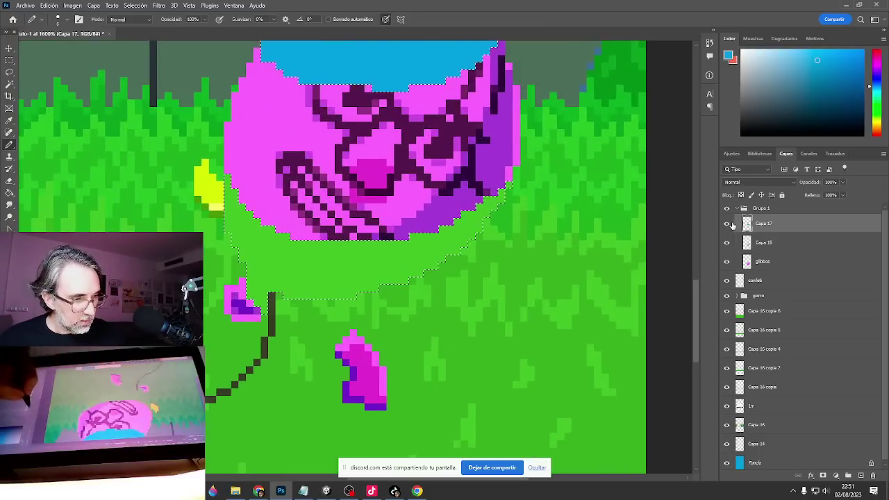
pyautogui.click(728, 224)
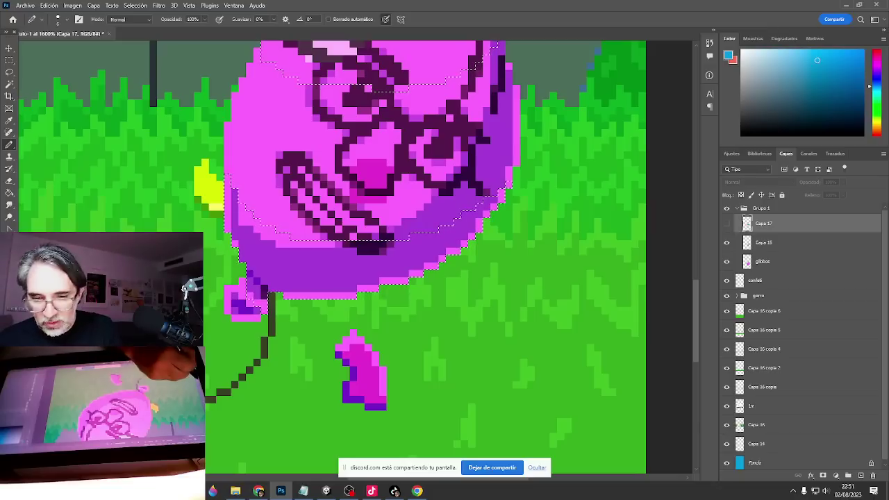
# Set the foreground colour to a medium yellow-green.
pyautogui.click(7, 300)
pyautogui.click(496, 300)
pyautogui.moveTo(496, 299)
pyautogui.mouseDown()
pyautogui.moveTo(478, 285)
pyautogui.moveTo(471, 305)
pyautogui.moveTo(499, 363)
pyautogui.mouseUp()
pyautogui.click(574, 357)
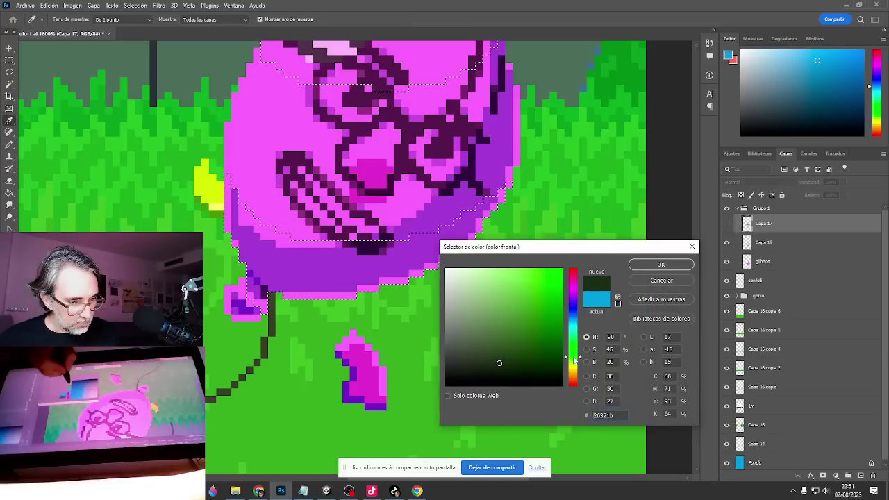
pyautogui.click(574, 366)
pyautogui.click(540, 309)
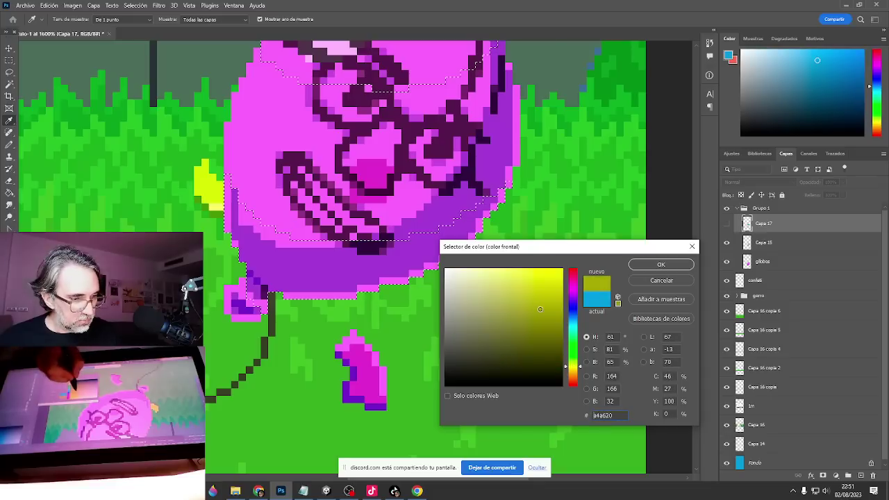
pyautogui.moveTo(539, 309)
pyautogui.mouseDown()
pyautogui.moveTo(535, 318)
pyautogui.moveTo(531, 297)
pyautogui.mouseUp()
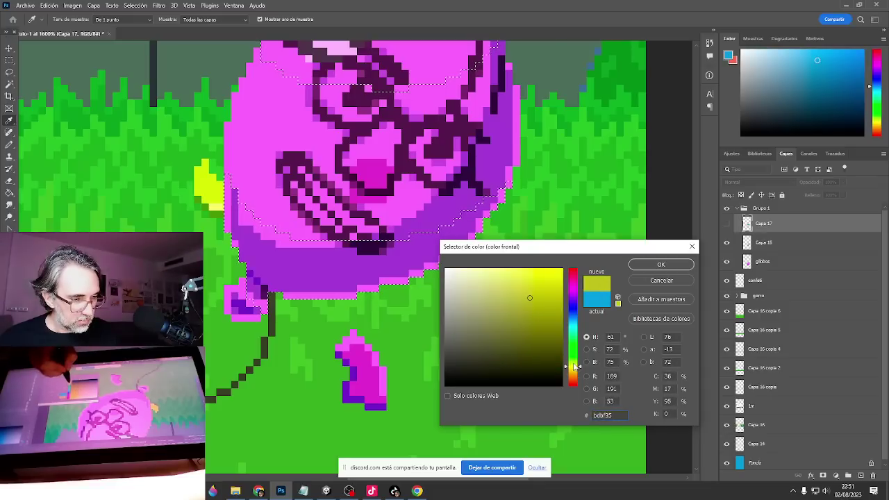
pyautogui.moveTo(574, 365); pyautogui.dragTo(573, 363)
pyautogui.click(649, 266)
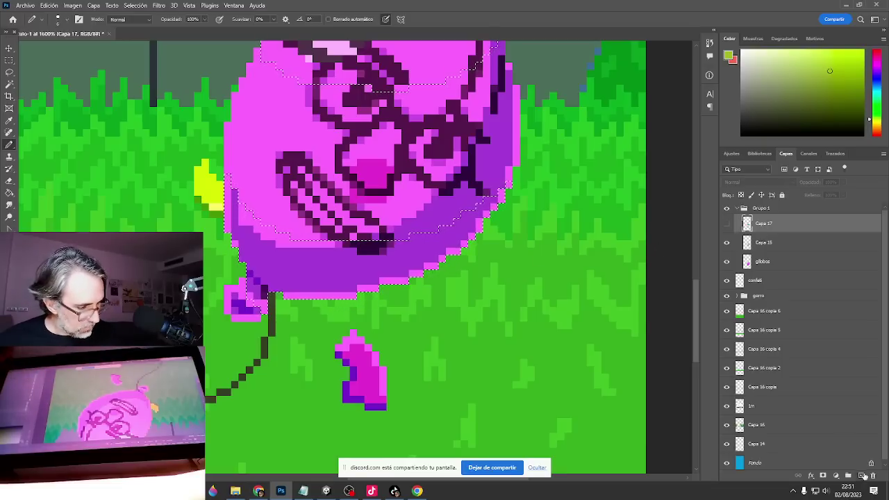
# Add an empty layer above Capa 17 and paint the balloon's lower rim light yellow-green with a 1 px pencil.
pyautogui.hotkey('ctrl', 'shift', 'alt', 'n')
pyautogui.keyDown('alt'); pyautogui.click(422, 261); pyautogui.keyUp('alt')
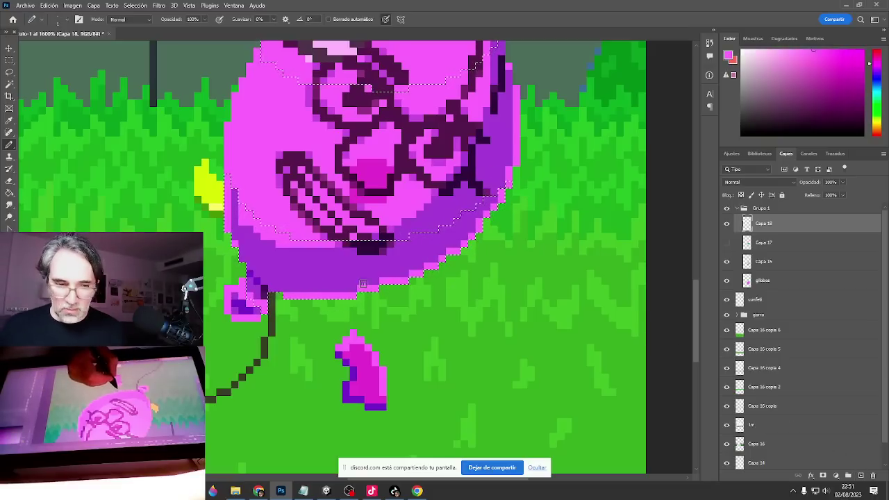
pyautogui.moveTo(394, 250); pyautogui.dragTo(407, 281)
pyautogui.hotkey('ctrl', 'z')
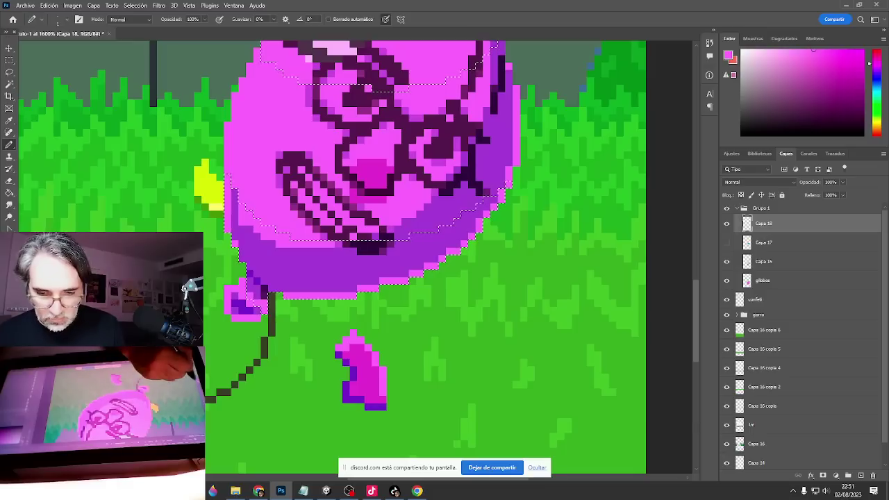
pyautogui.click(7, 321)
pyautogui.click(436, 353)
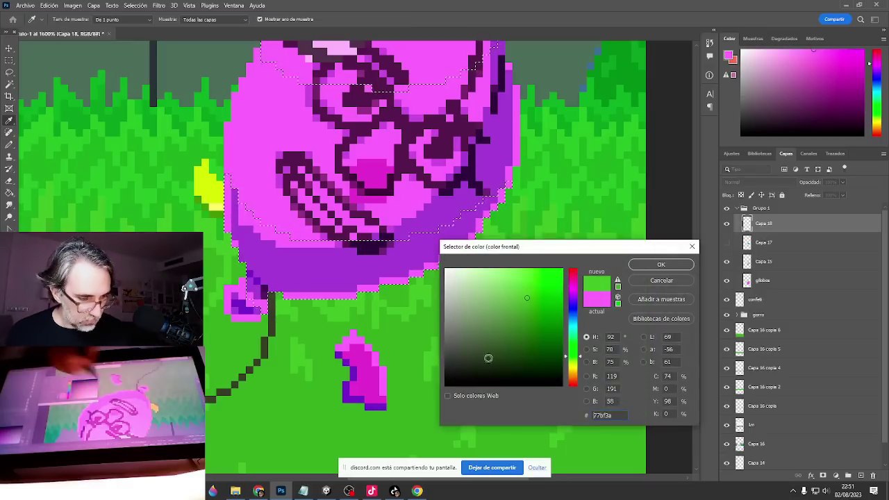
pyautogui.click(575, 361)
pyautogui.moveTo(533, 302); pyautogui.dragTo(503, 285)
pyautogui.click(659, 264)
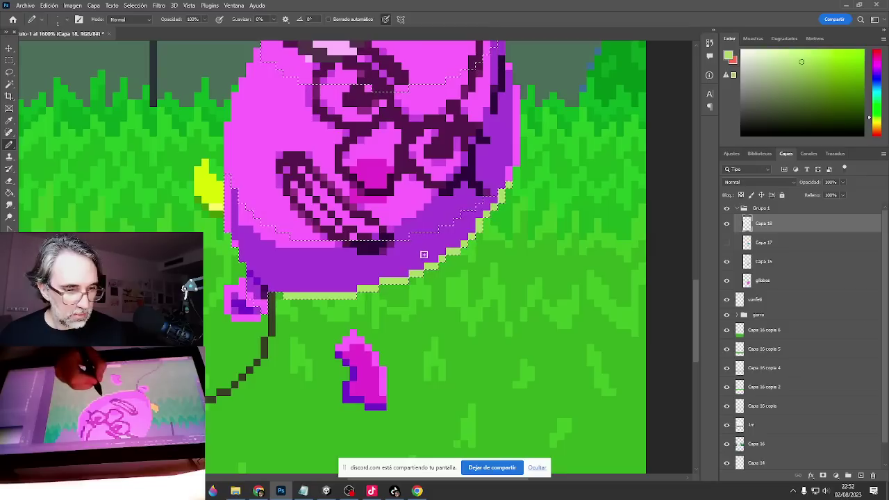
# Shift the sampled shadow purple to a soft golden tan and test it on the balloon's lower shadow.
pyautogui.keyDown('alt'); pyautogui.click(408, 272); pyautogui.keyUp('alt')
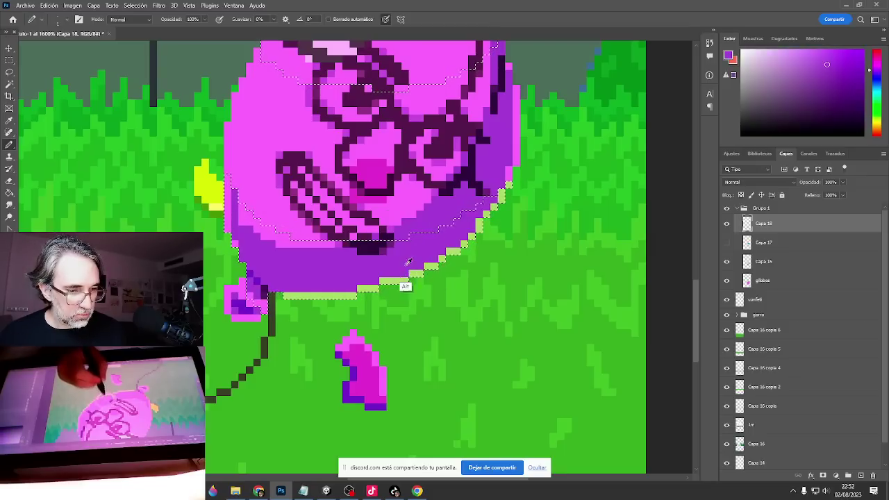
pyautogui.click(802, 69)
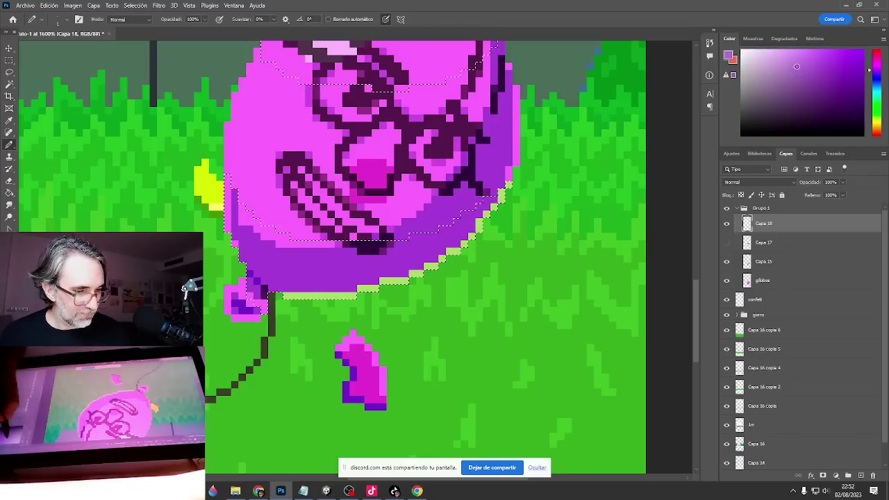
pyautogui.click(880, 79)
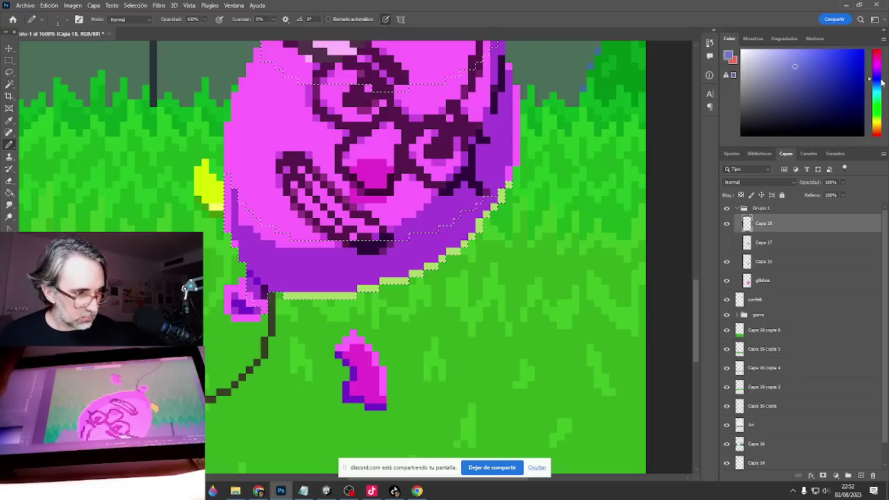
pyautogui.moveTo(878, 86); pyautogui.dragTo(883, 77)
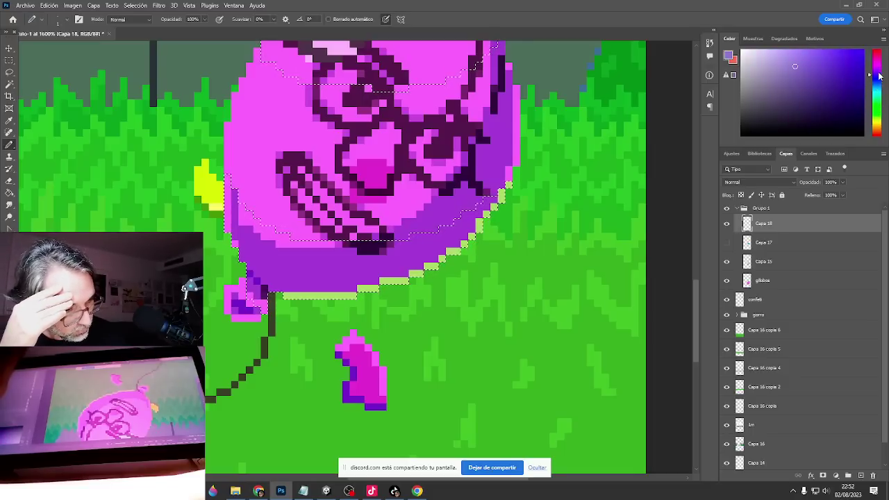
pyautogui.click(881, 122)
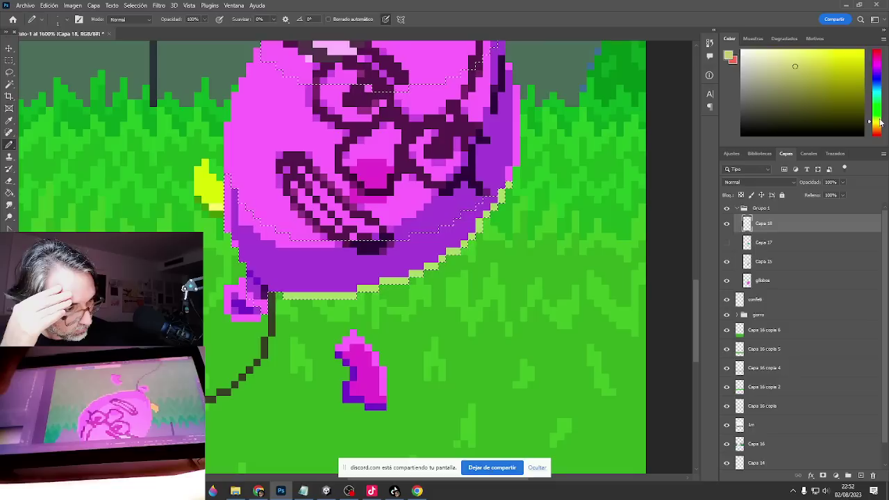
pyautogui.click(881, 130)
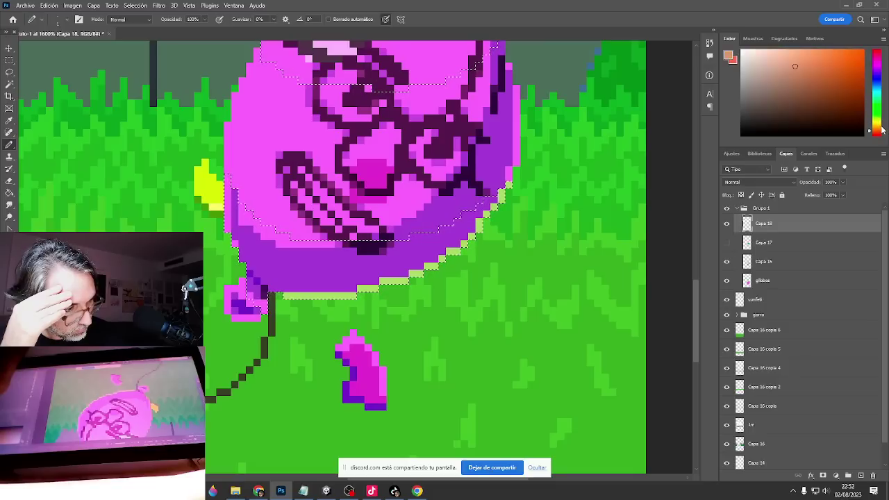
pyautogui.click(881, 127)
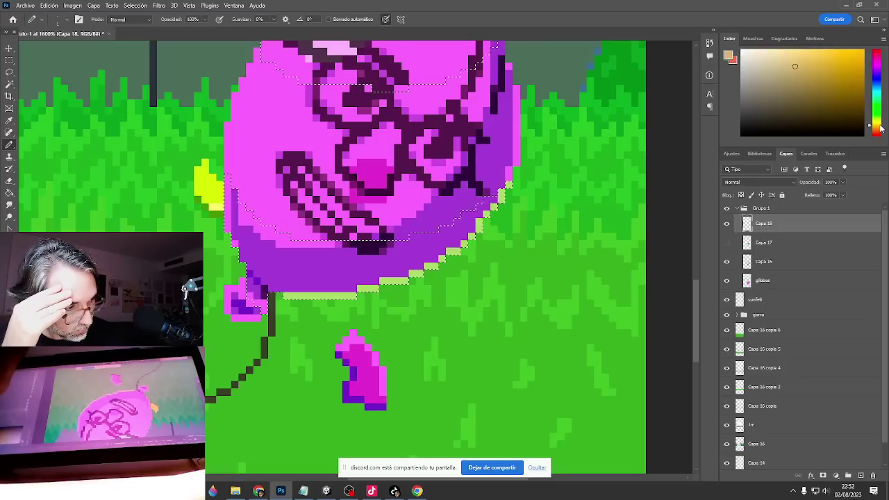
pyautogui.moveTo(353, 266); pyautogui.dragTo(376, 273)
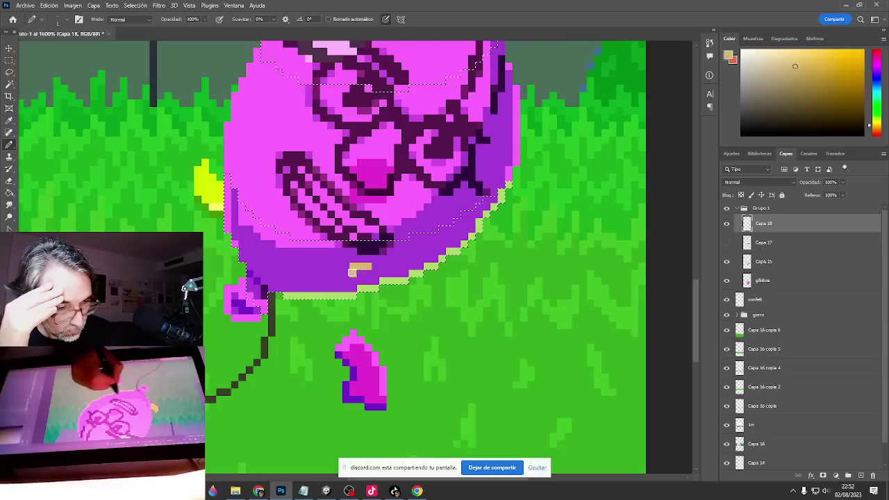
# Paint the balloon's lower shadow band dark golden brown inside the selection and place Capa 18 below Capa 17.
pyautogui.moveTo(817, 86); pyautogui.dragTo(826, 102)
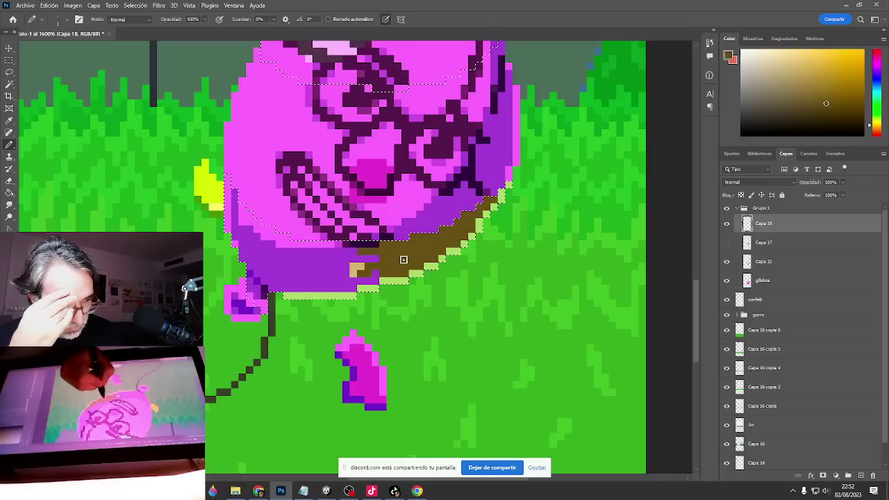
pyautogui.moveTo(796, 227); pyautogui.dragTo(795, 248)
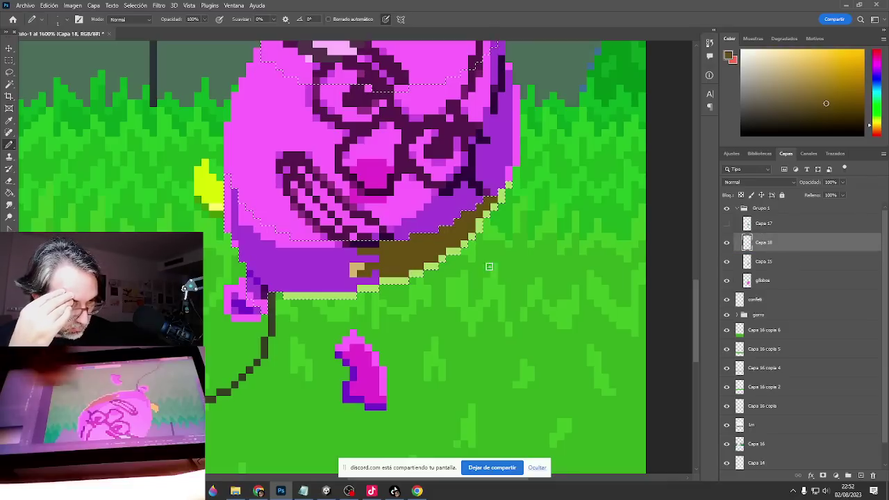
pyautogui.moveTo(375, 278)
pyautogui.mouseDown()
pyautogui.moveTo(277, 286)
pyautogui.moveTo(254, 271)
pyautogui.moveTo(234, 222)
pyautogui.moveTo(266, 242)
pyautogui.moveTo(258, 252)
pyautogui.moveTo(369, 254)
pyautogui.moveTo(339, 263)
pyautogui.moveTo(337, 278)
pyautogui.moveTo(292, 281)
pyautogui.moveTo(266, 271)
pyautogui.moveTo(325, 260)
pyautogui.moveTo(271, 263)
pyautogui.moveTo(340, 283)
pyautogui.mouseUp()
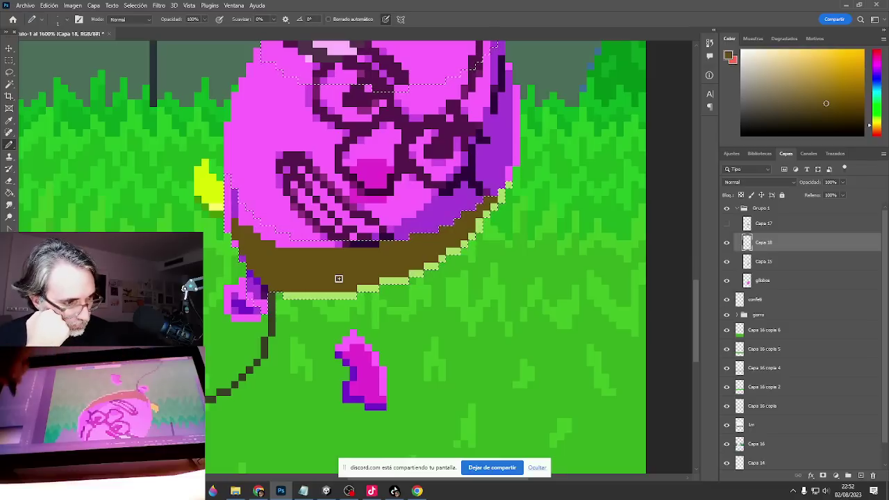
# Set the Paint Bucket opacity to 100% and try golden yellow as the fill for the balloon's lower shadow band on Capa 18.
pyautogui.moveTo(840, 102); pyautogui.dragTo(846, 105)
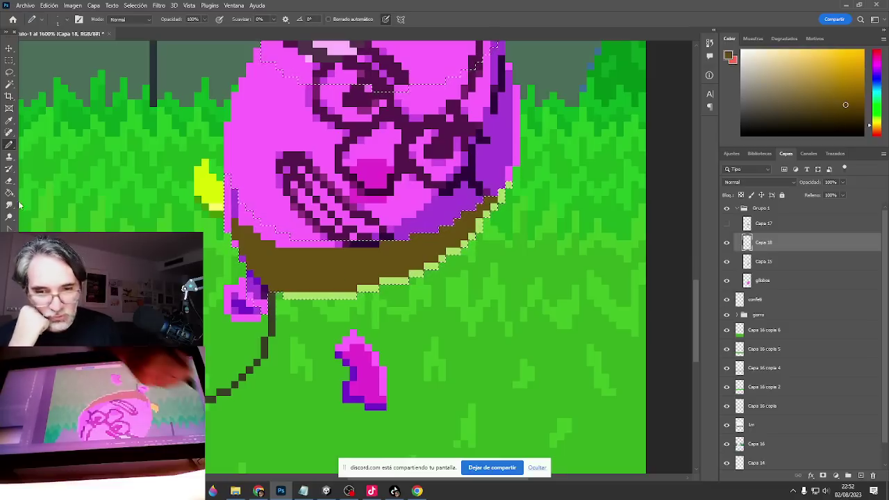
pyautogui.click(9, 193)
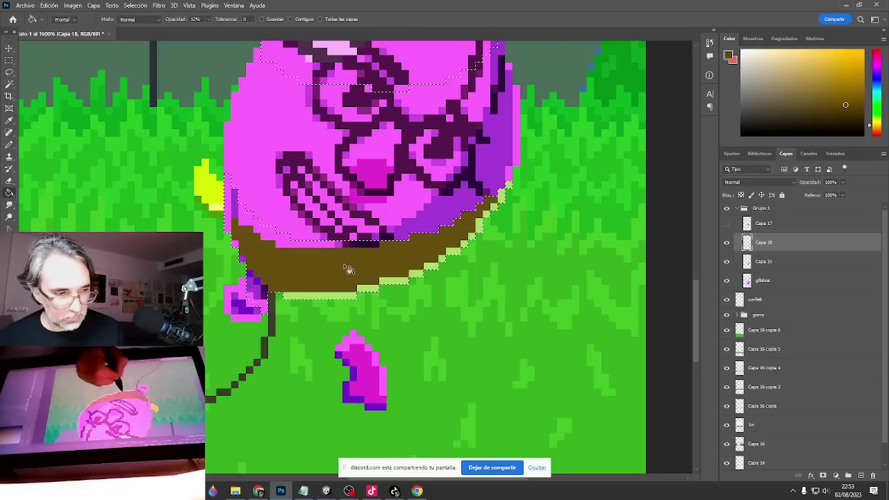
pyautogui.click(862, 102)
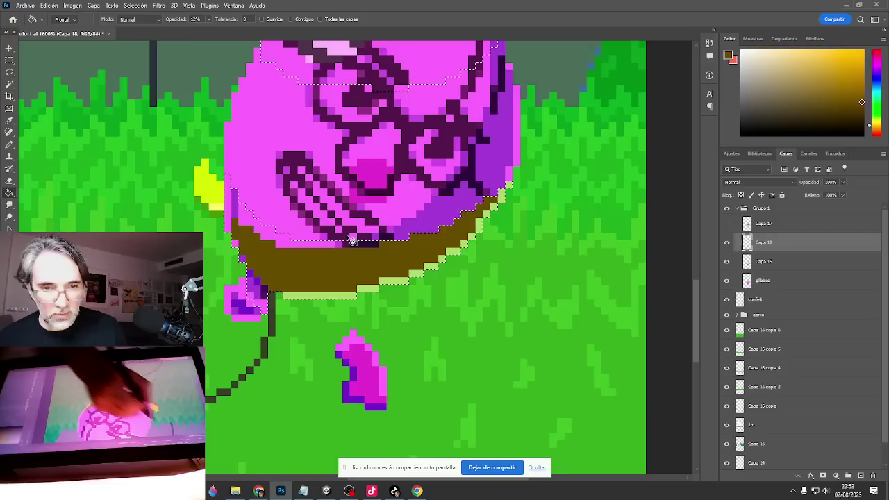
pyautogui.moveTo(209, 19); pyautogui.dragTo(332, 18)
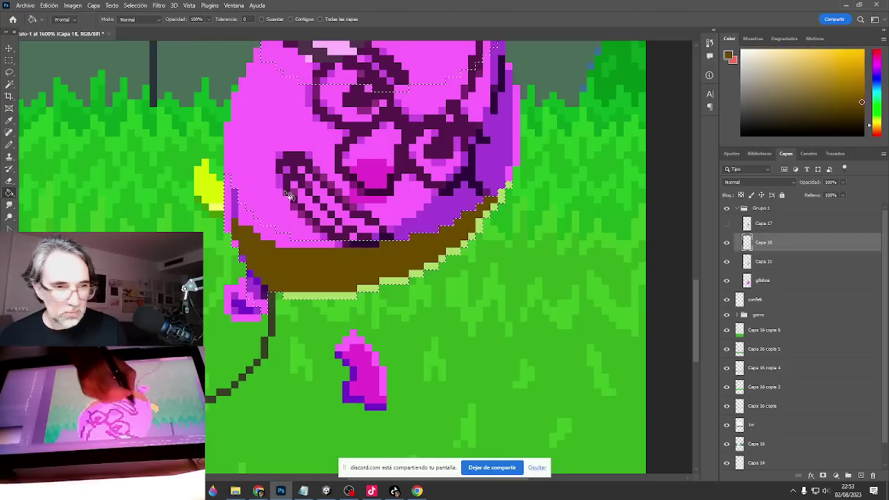
pyautogui.click(862, 58)
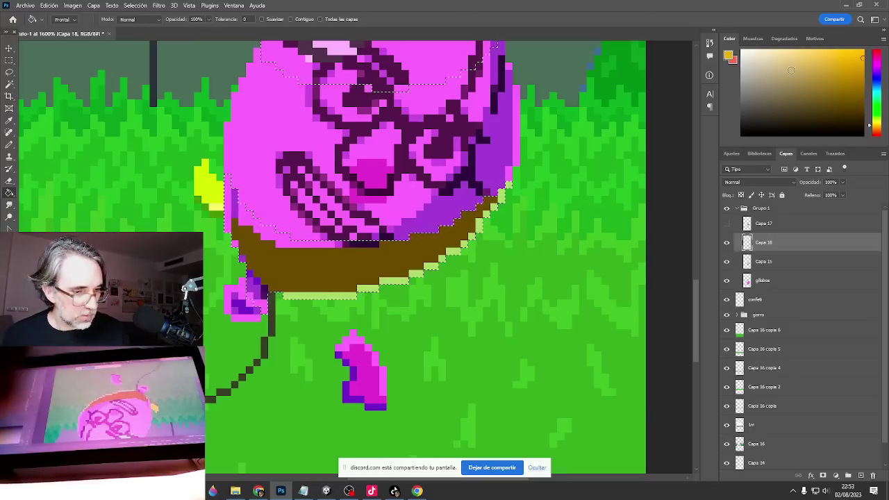
pyautogui.click(378, 265)
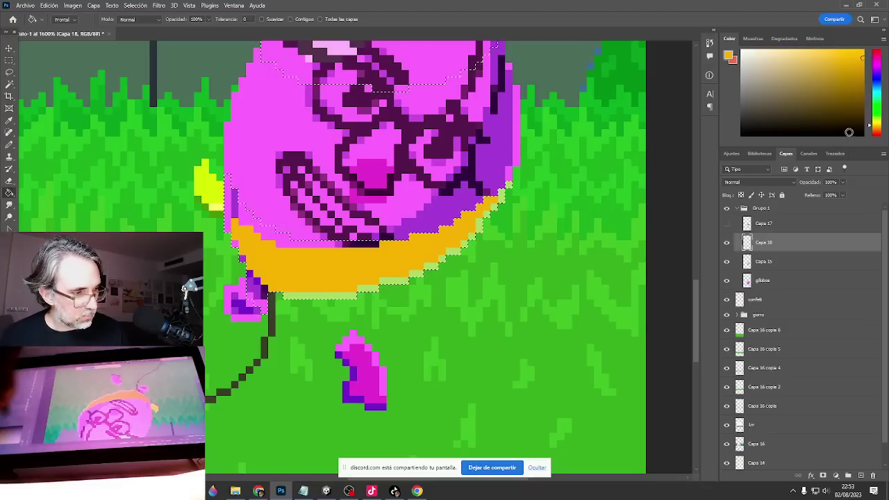
# Try bright lime green and a darker olive green as fills for the balloon's lower shadow band.
pyautogui.click(879, 120)
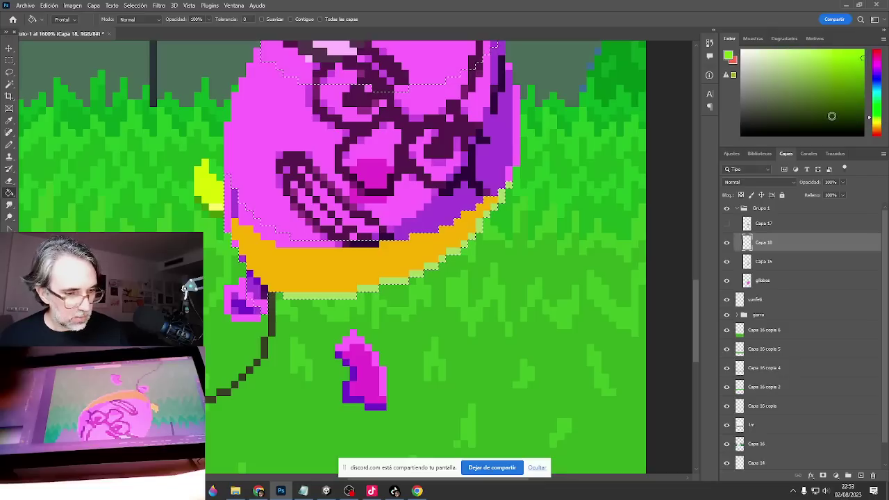
pyautogui.click(385, 269)
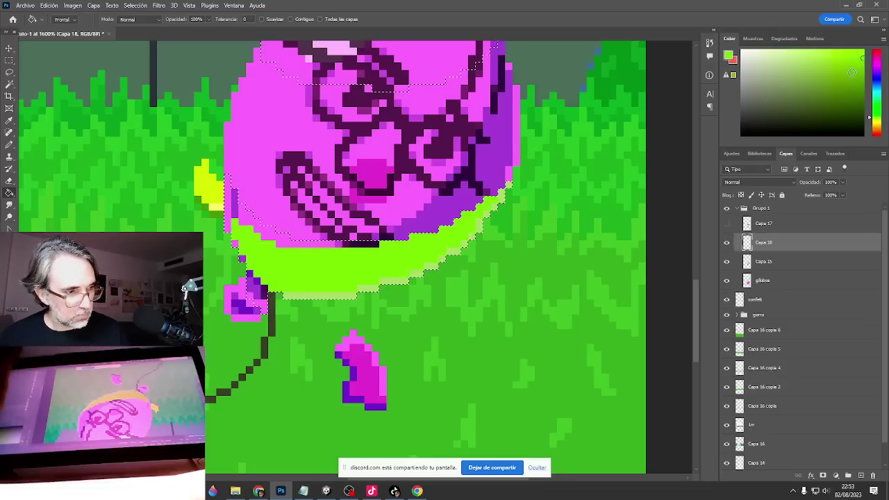
pyautogui.click(835, 89)
pyautogui.click(393, 273)
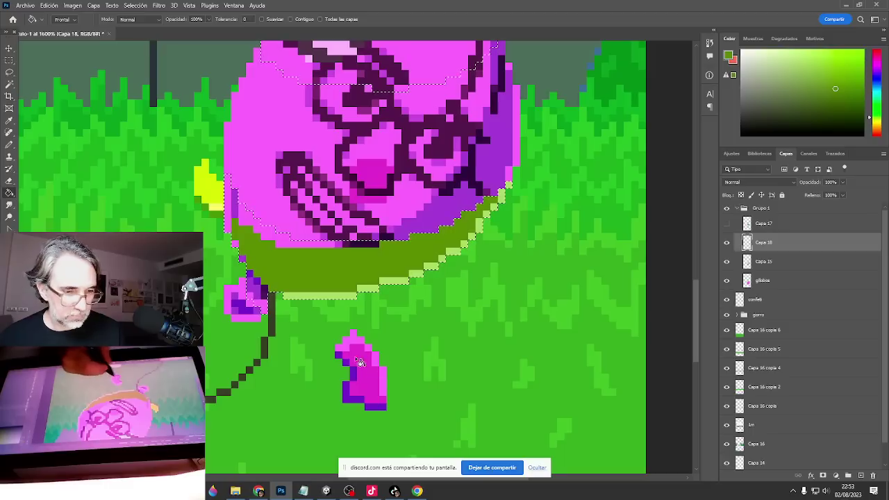
# Try the balloon's body pink as the foreground colour for the reflection.
pyautogui.click(7, 306)
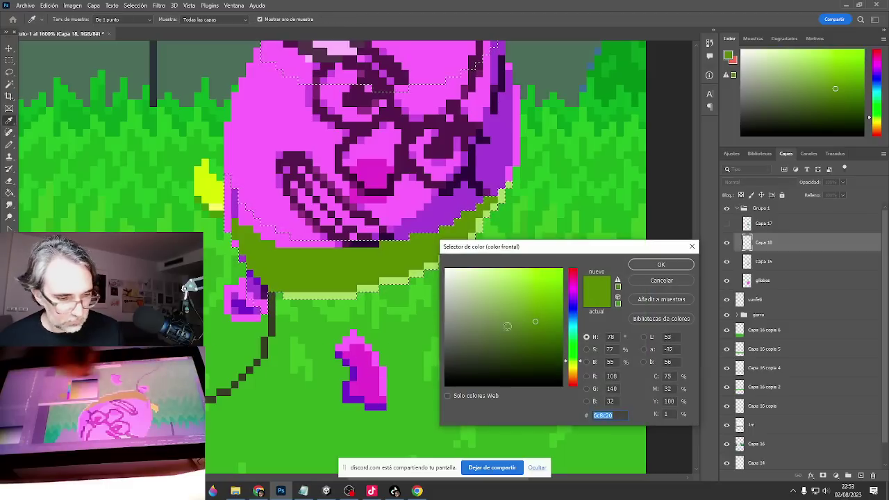
pyautogui.click(272, 231)
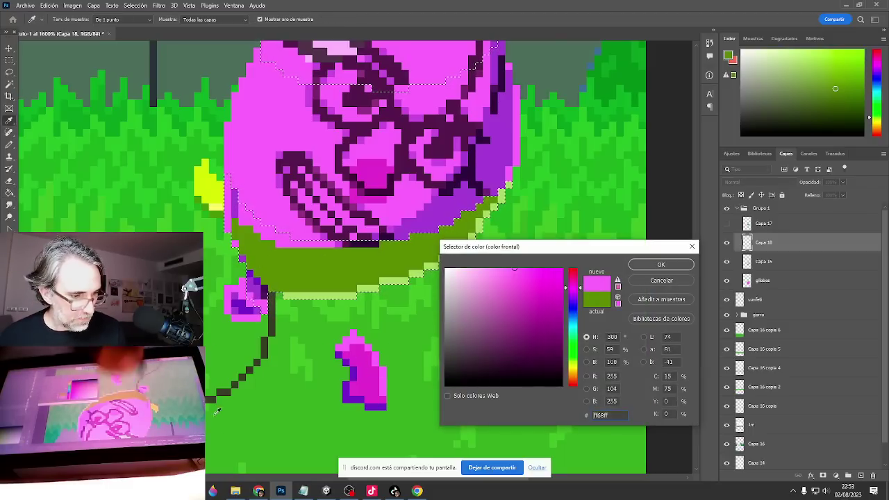
pyautogui.click(662, 264)
pyautogui.press('g')
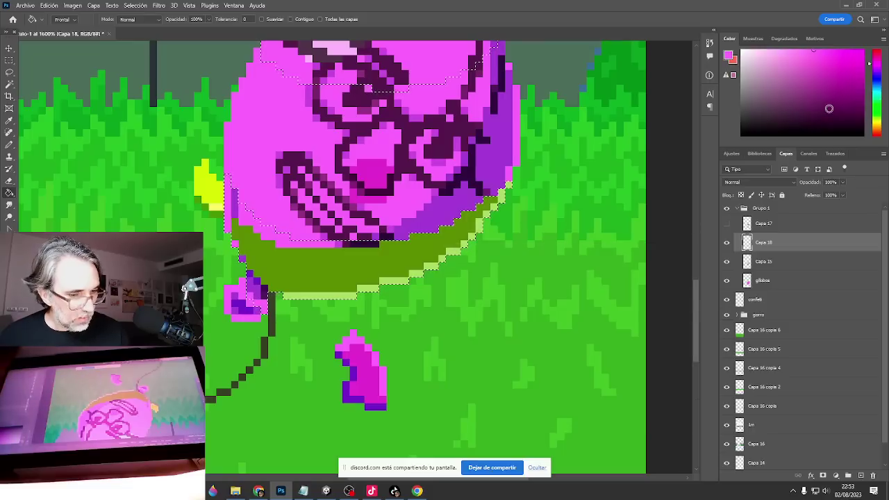
# Shift the band's olive green to a muted grey-olive and pencil a transition along the band's upper-left edge.
pyautogui.keyDown('alt'); pyautogui.click(392, 277); pyautogui.keyUp('alt')
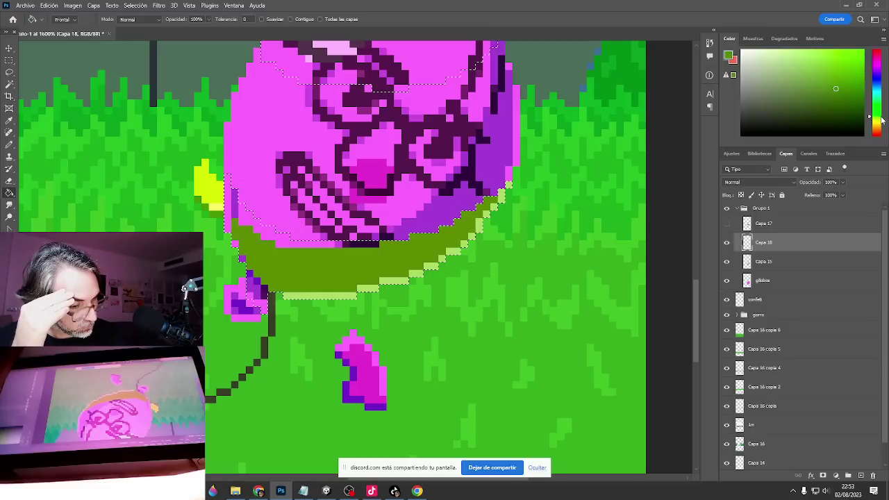
pyautogui.click(880, 122)
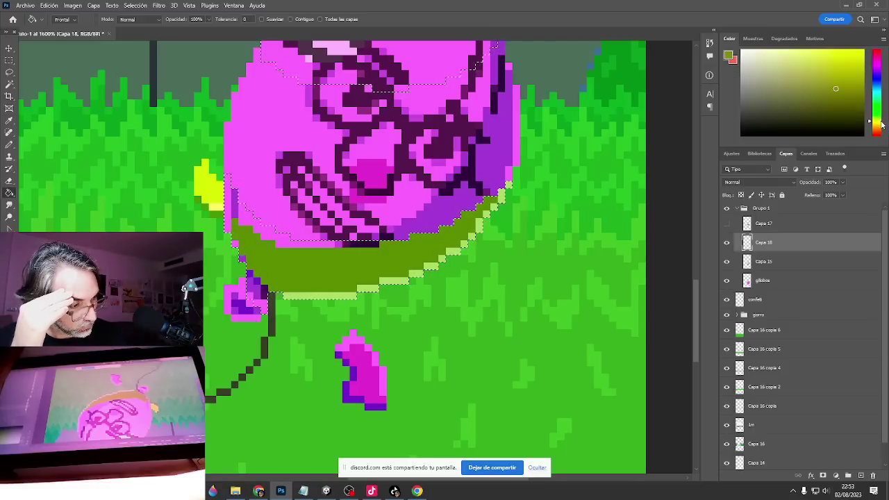
pyautogui.moveTo(880, 125); pyautogui.dragTo(881, 127)
pyautogui.moveTo(843, 99); pyautogui.dragTo(784, 88)
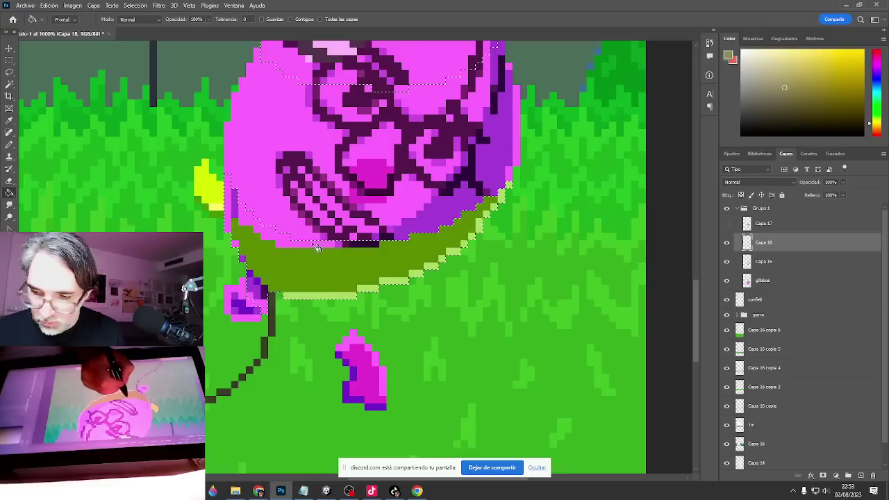
pyautogui.press('b')
pyautogui.moveTo(334, 244)
pyautogui.mouseDown()
pyautogui.moveTo(318, 243)
pyautogui.moveTo(360, 244)
pyautogui.moveTo(283, 243)
pyautogui.moveTo(238, 222)
pyautogui.moveTo(269, 228)
pyautogui.moveTo(242, 214)
pyautogui.mouseUp()
pyautogui.hotkey('ctrl', 'z')
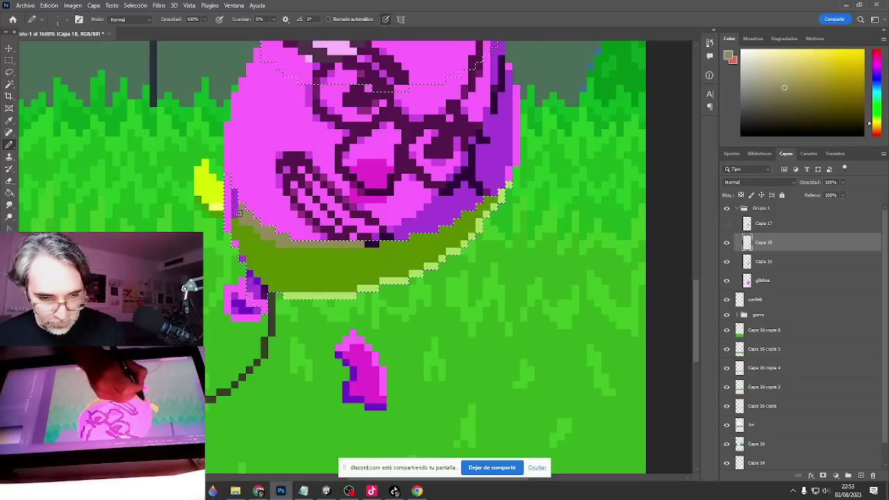
pyautogui.keyDown('alt'); pyautogui.click(234, 220); pyautogui.keyUp('alt')
pyautogui.keyDown('alt'); pyautogui.click(228, 204); pyautogui.keyUp('alt')
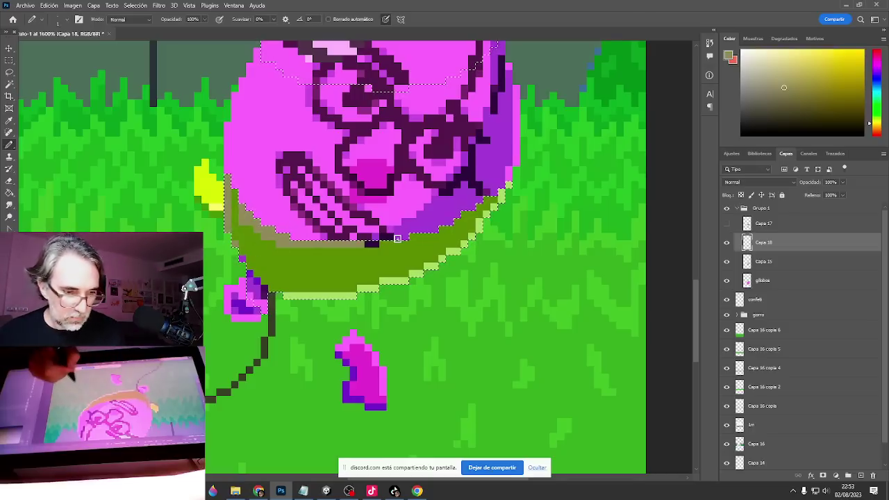
# Drop the selection and reduce the opacity of Capa 18 to 73%.
pyautogui.hotkey('ctrl', 'd')
pyautogui.keyDown('ctrl'); pyautogui.keyDown('alt'); pyautogui.click(443, 328); pyautogui.keyUp('alt'); pyautogui.keyUp('ctrl')
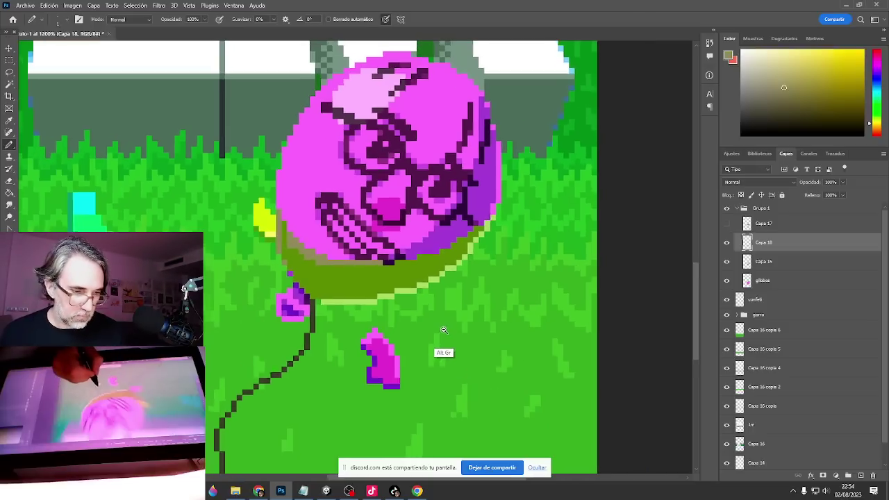
pyautogui.keyDown('ctrl'); pyautogui.keyDown('alt'); pyautogui.click(446, 336); pyautogui.keyUp('alt'); pyautogui.keyUp('ctrl')
pyautogui.keyDown('ctrl'); pyautogui.keyDown('alt'); pyautogui.click(449, 337); pyautogui.keyUp('alt'); pyautogui.keyUp('ctrl')
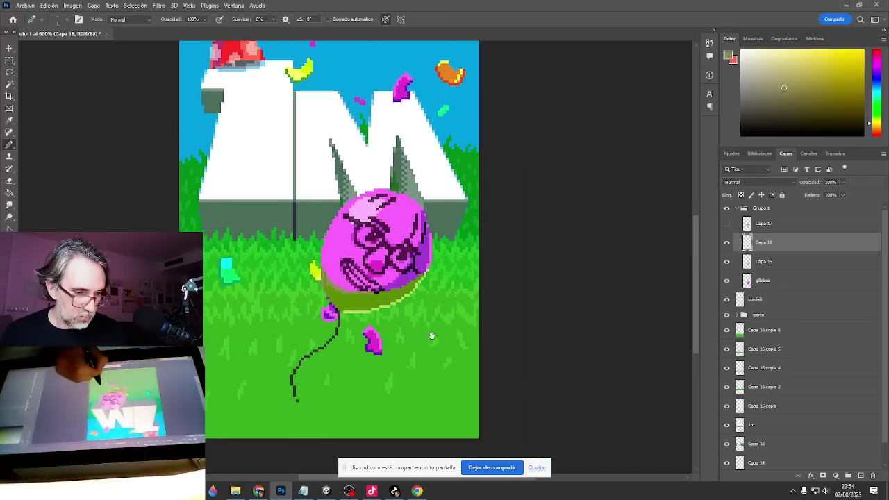
pyautogui.click(845, 183)
pyautogui.moveTo(846, 185); pyautogui.dragTo(824, 201)
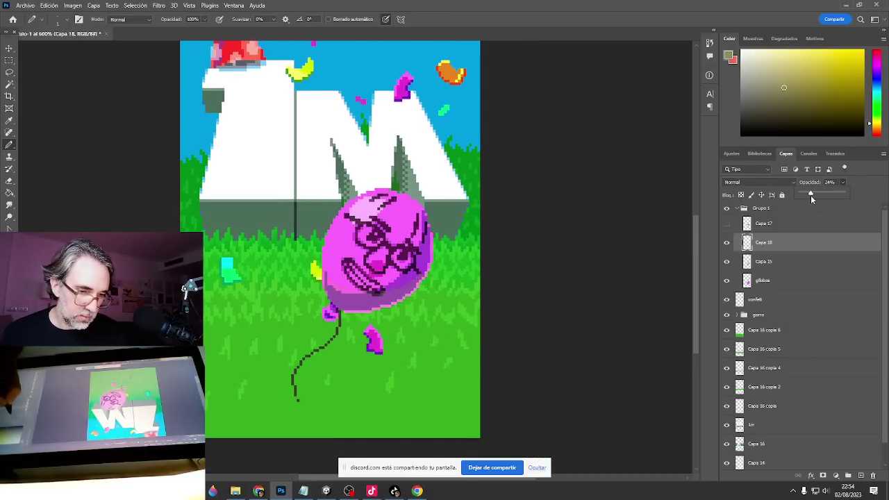
pyautogui.moveTo(821, 201); pyautogui.dragTo(825, 201)
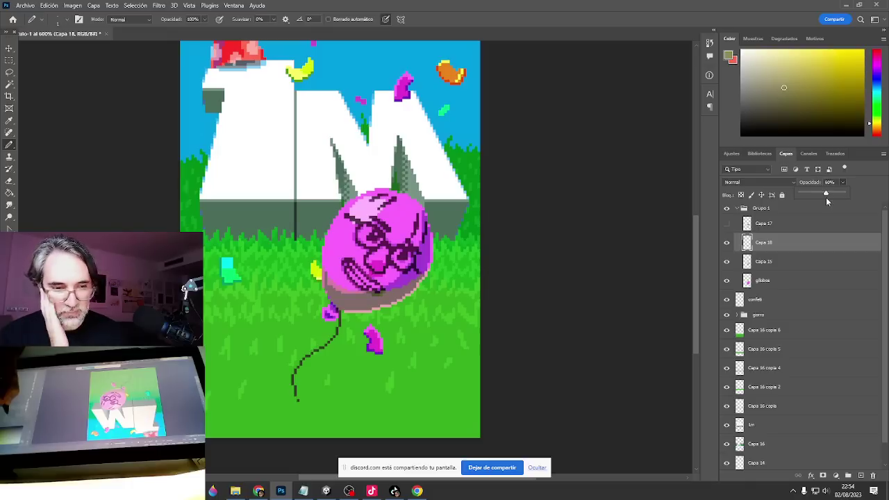
pyautogui.moveTo(828, 198); pyautogui.dragTo(833, 197)
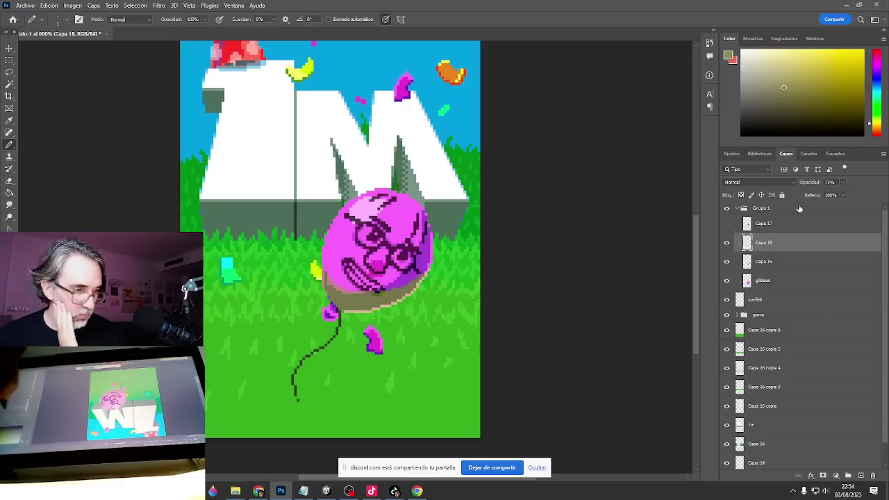
# Hide Capa 18 and merge Capa 15 with the balloon layer beneath it.
pyautogui.click(727, 243)
pyautogui.click(775, 280)
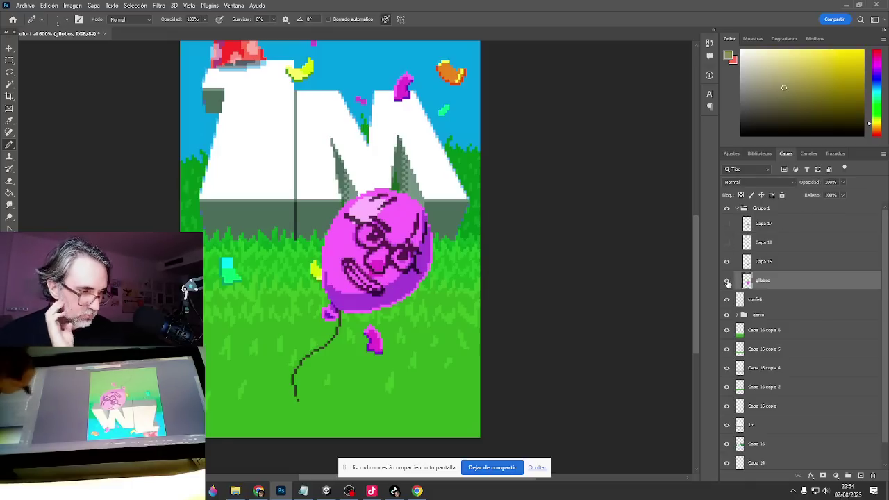
pyautogui.click(728, 281)
pyautogui.click(728, 281)
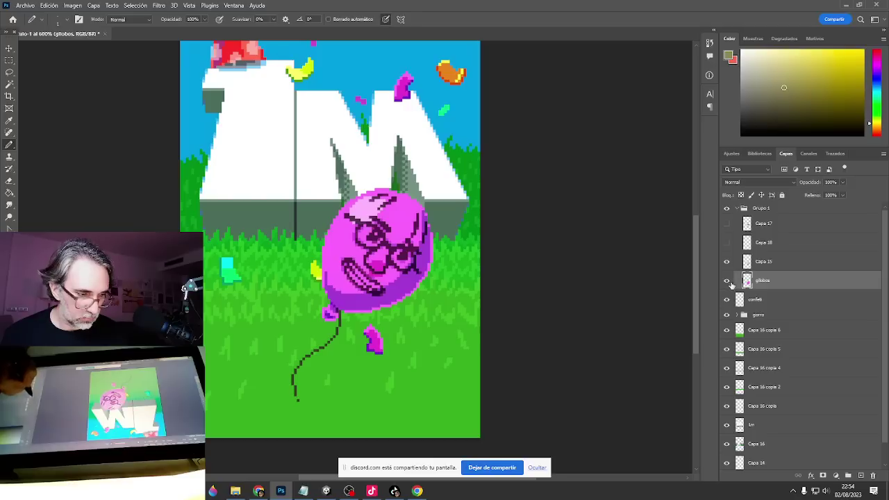
pyautogui.keyDown('ctrl'); pyautogui.click(769, 263); pyautogui.keyUp('ctrl')
pyautogui.hotkey('ctrl', 'e')
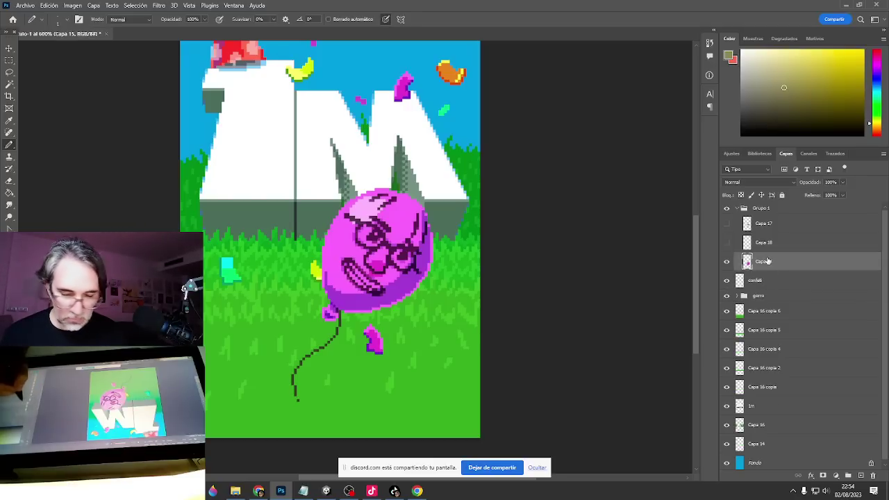
pyautogui.hotkey('ctrl', 'u')
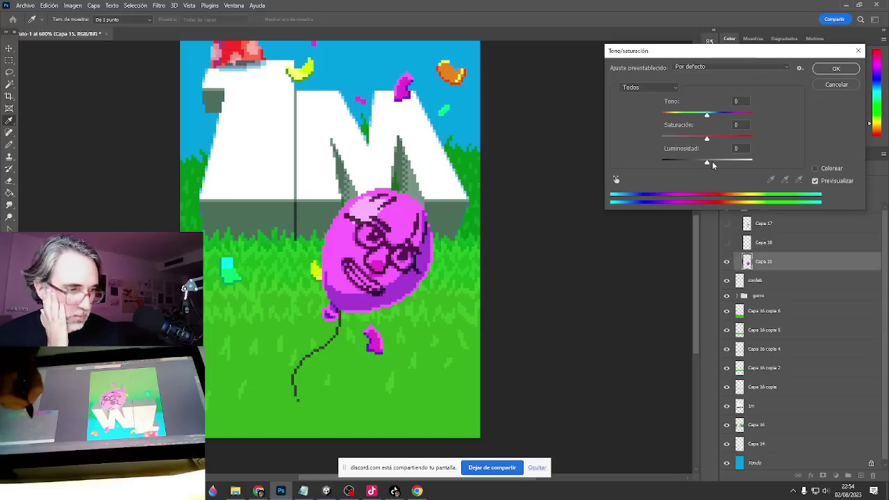
pyautogui.moveTo(706, 114)
pyautogui.mouseDown()
pyautogui.moveTo(749, 118)
pyautogui.moveTo(665, 115)
pyautogui.moveTo(721, 114)
pyautogui.mouseUp()
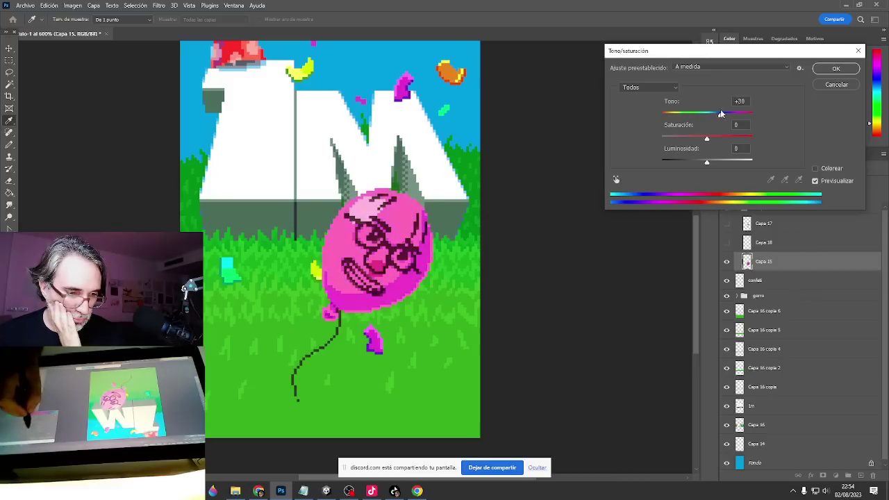
pyautogui.click(836, 84)
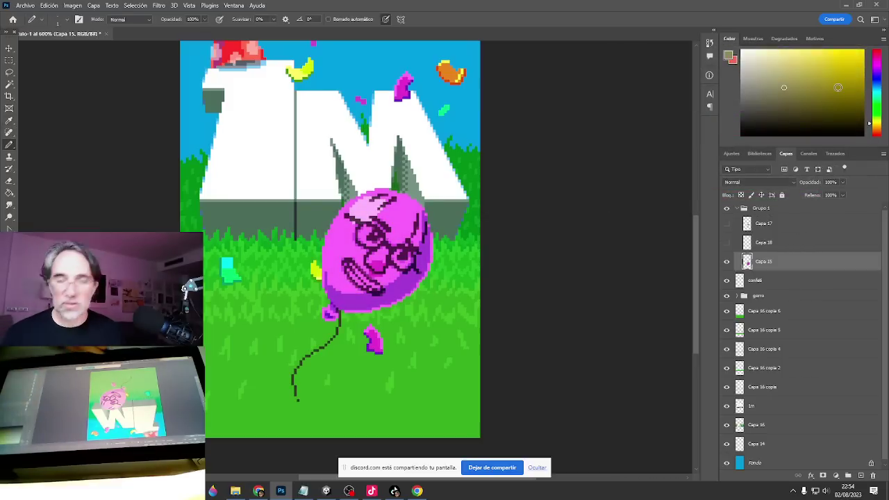
# Sample a light green from the grass just below the balloon as the foreground colour.
pyautogui.keyDown('ctrl'); pyautogui.click(362, 313); pyautogui.keyUp('ctrl')
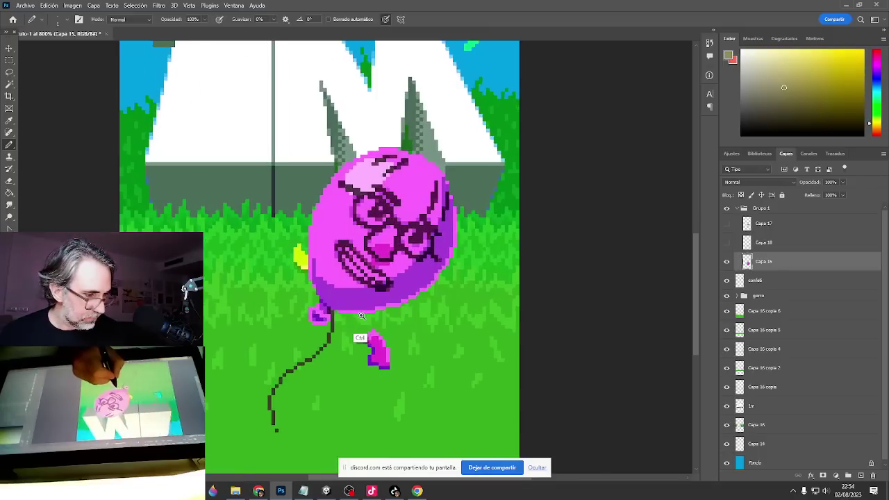
pyautogui.keyDown('ctrl'); pyautogui.click(362, 315); pyautogui.keyUp('ctrl')
pyautogui.keyDown('ctrl'); pyautogui.click(361, 315); pyautogui.keyUp('ctrl')
pyautogui.keyDown('alt'); pyautogui.click(478, 303); pyautogui.keyUp('alt')
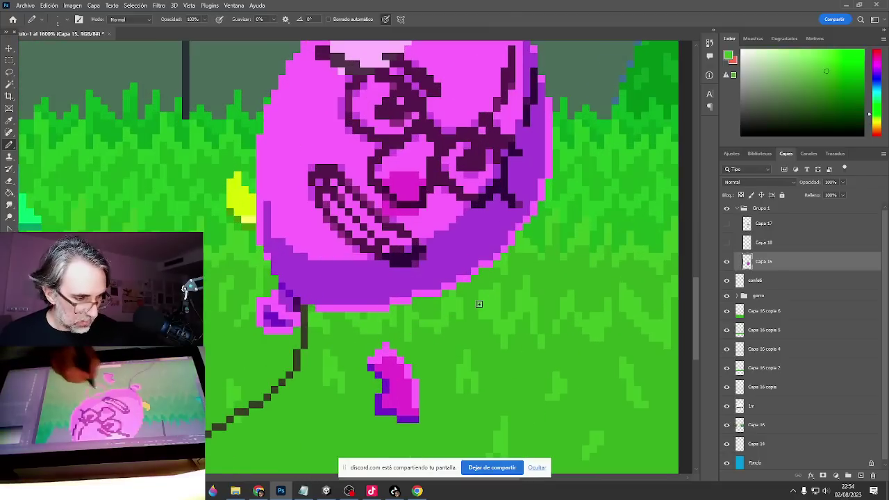
# Show Capa 18 again and erase all of its contents.
pyautogui.moveTo(479, 303); pyautogui.dragTo(417, 342)
pyautogui.click(759, 241)
pyautogui.click(727, 242)
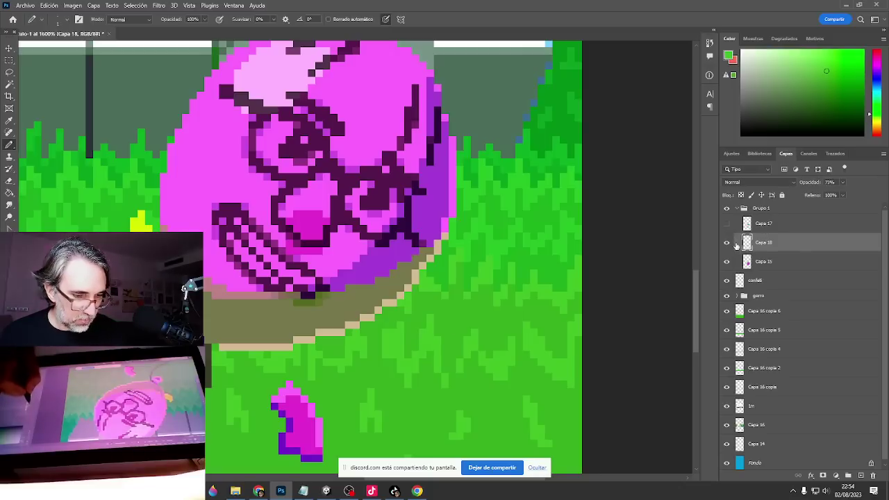
pyautogui.hotkey('ctrl', 'a')
pyautogui.press('Delete')
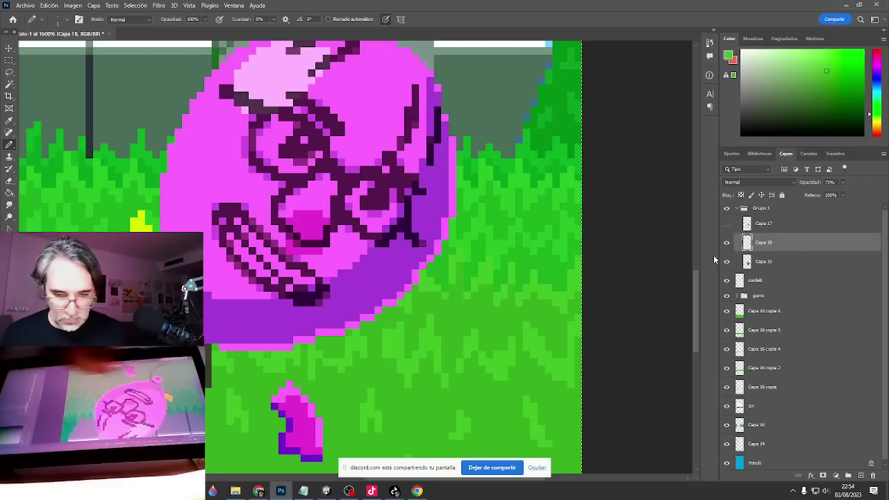
# Set the foreground colour to a brighter green, #93ef44.
pyautogui.click(7, 300)
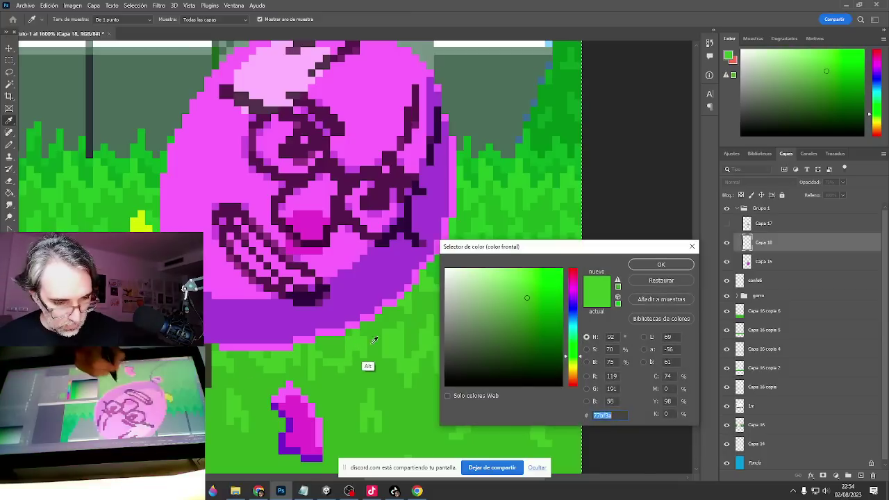
pyautogui.moveTo(530, 296)
pyautogui.mouseDown()
pyautogui.moveTo(546, 269)
pyautogui.moveTo(527, 278)
pyautogui.mouseUp()
pyautogui.click(540, 286)
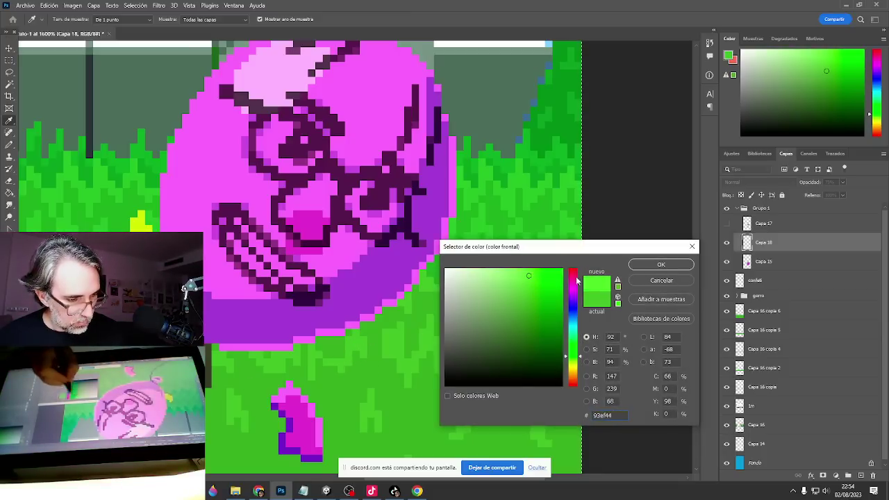
pyautogui.click(646, 264)
# Paint alternating bright-green pixels along the balloon's lower rim and dither the purple shading just inside it with a green sampled from the grass.
pyautogui.click(230, 348)
pyautogui.click(244, 349)
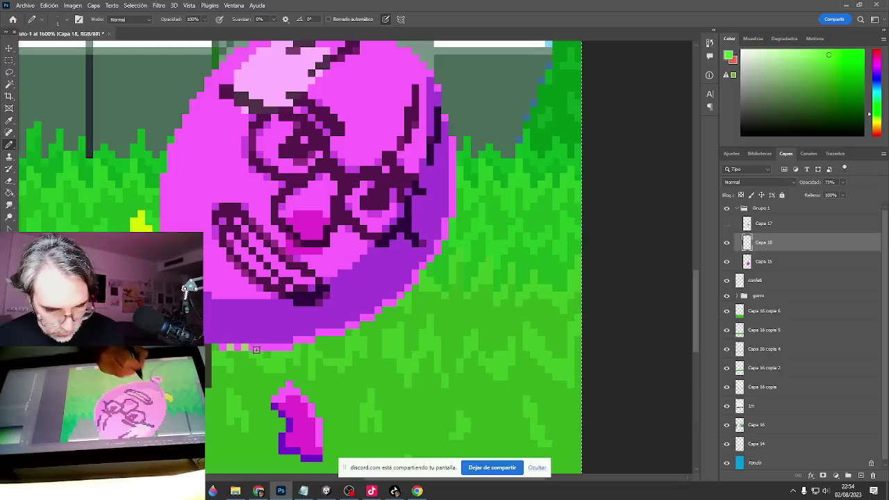
pyautogui.moveTo(255, 349); pyautogui.dragTo(351, 332)
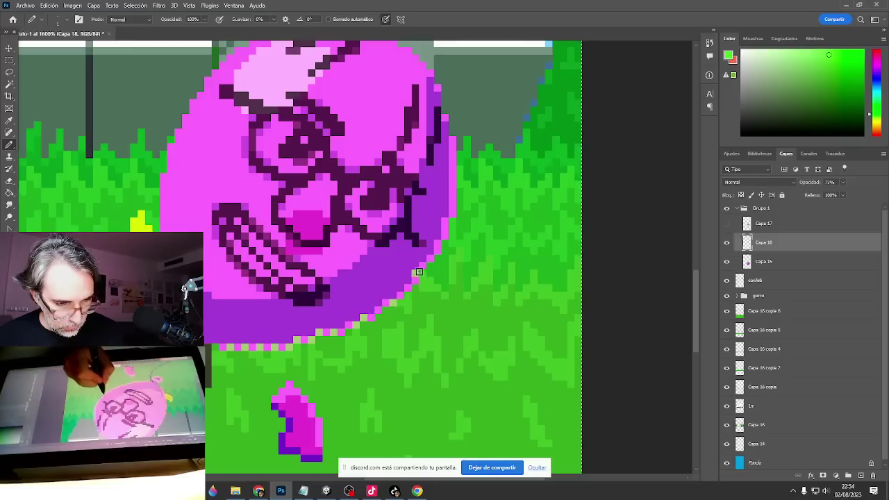
pyautogui.moveTo(425, 264); pyautogui.dragTo(437, 251)
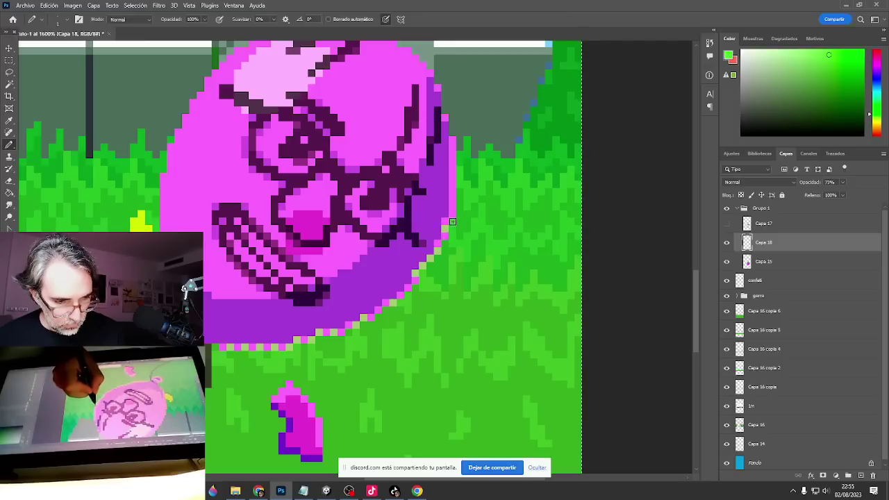
pyautogui.click(453, 222)
pyautogui.click(453, 207)
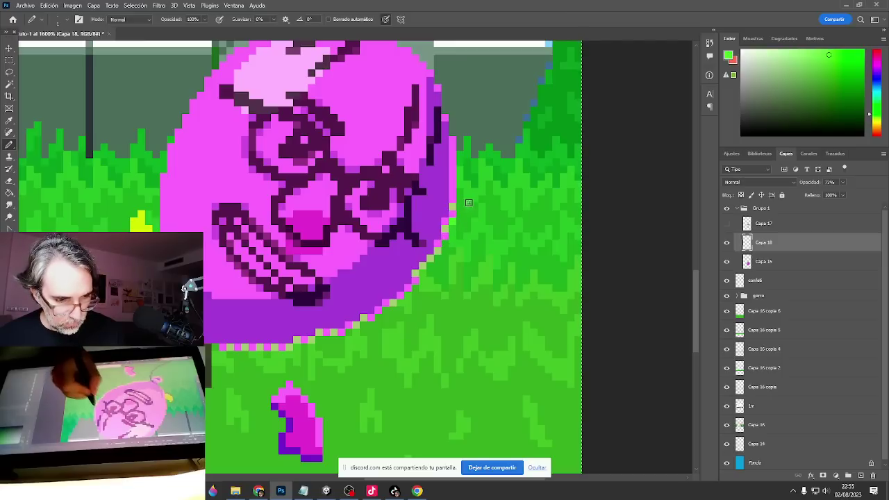
pyautogui.keyDown('alt'); pyautogui.click(275, 358); pyautogui.keyUp('alt')
pyautogui.moveTo(230, 340)
pyautogui.mouseDown()
pyautogui.moveTo(288, 340)
pyautogui.moveTo(304, 333)
pyautogui.moveTo(300, 326)
pyautogui.moveTo(326, 325)
pyautogui.moveTo(321, 317)
pyautogui.moveTo(341, 325)
pyautogui.moveTo(357, 312)
pyautogui.moveTo(347, 310)
pyautogui.moveTo(380, 308)
pyautogui.moveTo(370, 308)
pyautogui.moveTo(437, 237)
pyautogui.mouseUp()
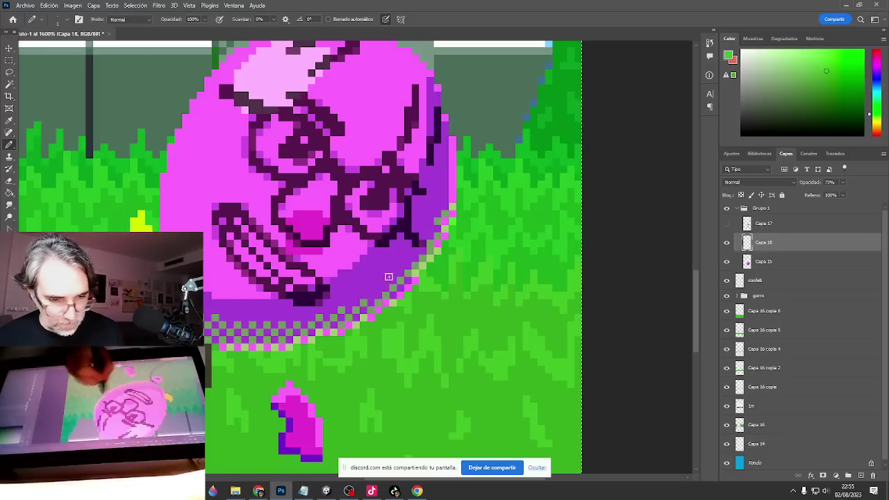
# Sample the sky blue and paint a reflection over the upper part of the balloon's highlight, with dithered pixels at its edges.
pyautogui.keyDown('ctrl'); pyautogui.keyDown('alt'); pyautogui.click(408, 332); pyautogui.keyUp('alt'); pyautogui.keyUp('ctrl')
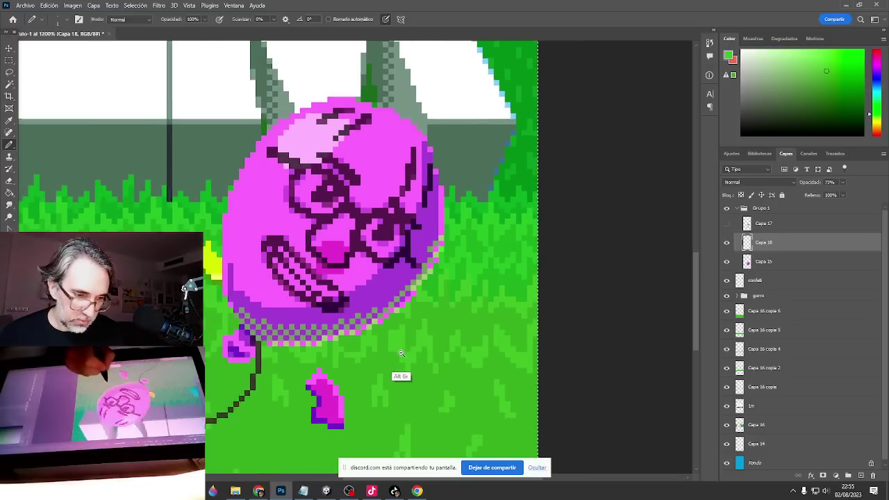
pyautogui.keyDown('ctrl'); pyautogui.keyDown('alt'); pyautogui.click(401, 354); pyautogui.keyUp('alt'); pyautogui.keyUp('ctrl')
pyautogui.keyDown('ctrl'); pyautogui.keyDown('alt'); pyautogui.click(401, 361); pyautogui.keyUp('alt'); pyautogui.keyUp('ctrl')
pyautogui.keyDown('ctrl'); pyautogui.keyDown('alt'); pyautogui.click(401, 365); pyautogui.keyUp('alt'); pyautogui.keyUp('ctrl')
pyautogui.keyDown('ctrl'); pyautogui.keyDown('alt'); pyautogui.click(403, 369); pyautogui.keyUp('alt'); pyautogui.keyUp('ctrl')
pyautogui.keyDown('ctrl'); pyautogui.keyDown('alt'); pyautogui.click(402, 371); pyautogui.keyUp('alt'); pyautogui.keyUp('ctrl')
pyautogui.keyDown('ctrl'); pyautogui.keyDown('alt'); pyautogui.click(403, 372); pyautogui.keyUp('alt'); pyautogui.keyUp('ctrl')
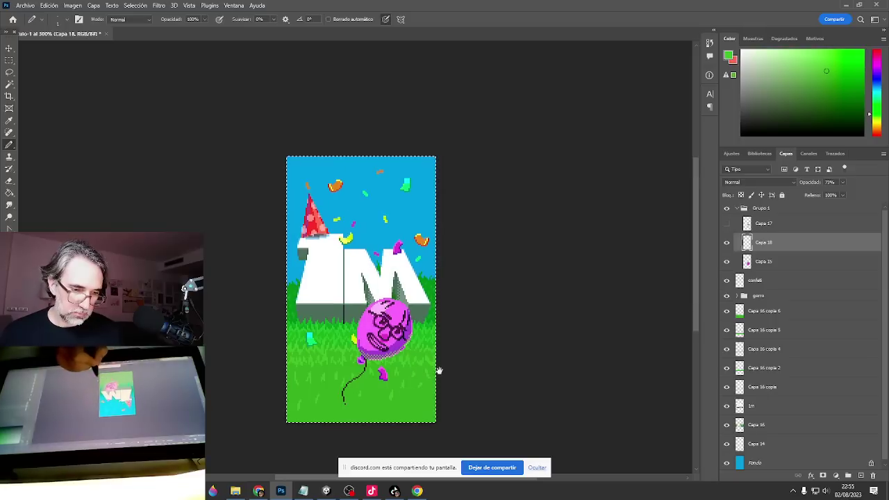
pyautogui.keyDown('ctrl'); pyautogui.click(418, 375); pyautogui.keyUp('ctrl')
pyautogui.keyDown('ctrl'); pyautogui.click(419, 375); pyautogui.keyUp('ctrl')
pyautogui.moveTo(418, 375); pyautogui.dragTo(437, 365)
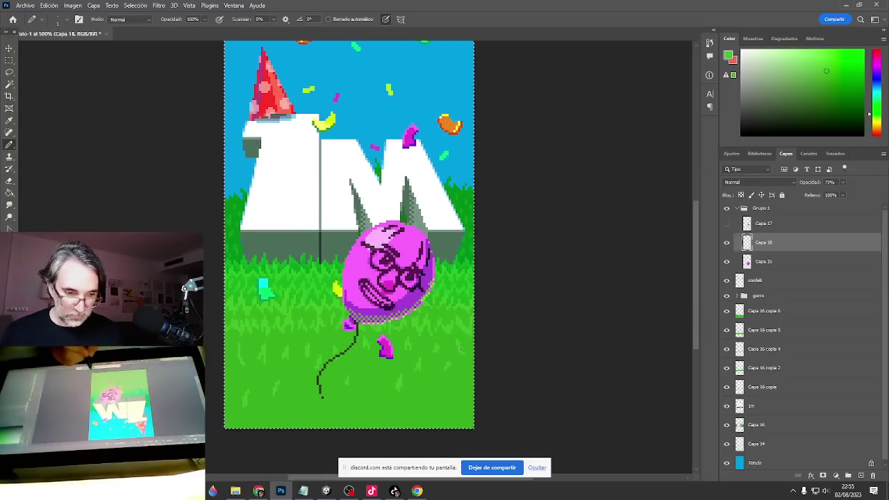
pyautogui.moveTo(413, 258); pyautogui.dragTo(428, 276)
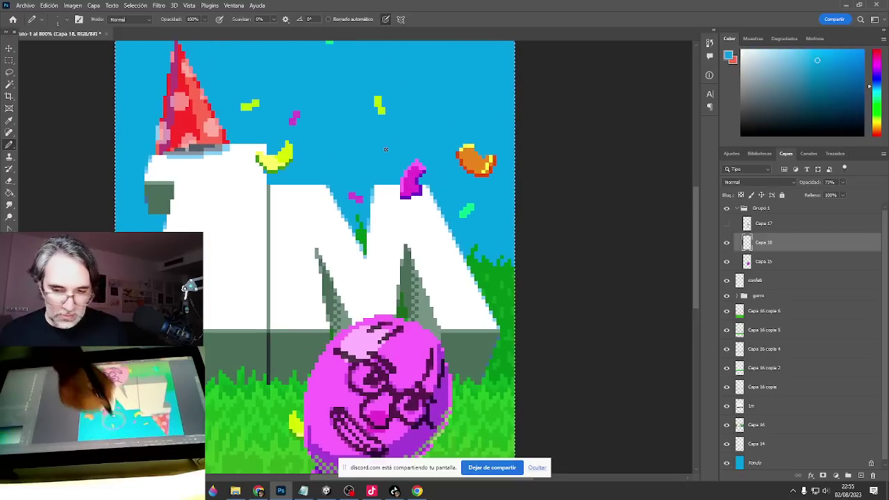
pyautogui.moveTo(383, 292)
pyautogui.mouseDown()
pyautogui.moveTo(411, 306)
pyautogui.moveTo(444, 244)
pyautogui.mouseUp()
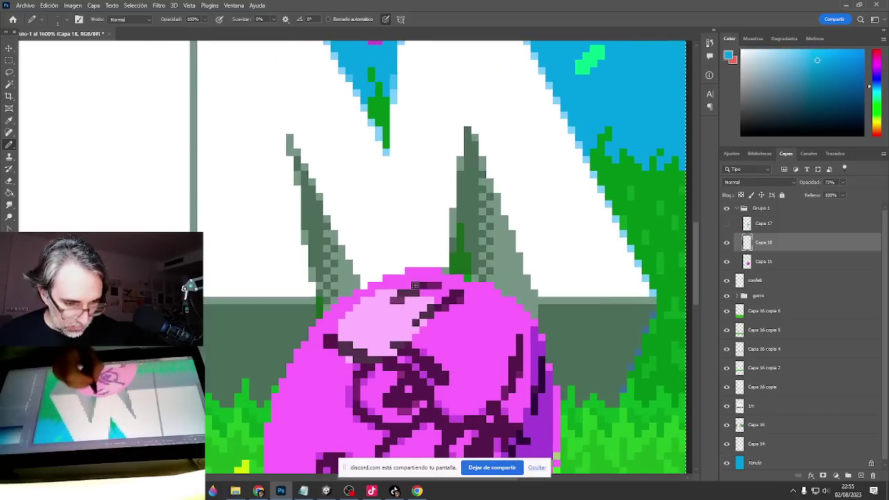
pyautogui.moveTo(386, 301)
pyautogui.mouseDown()
pyautogui.moveTo(364, 309)
pyautogui.moveTo(399, 310)
pyautogui.moveTo(343, 321)
pyautogui.moveTo(364, 303)
pyautogui.moveTo(356, 313)
pyautogui.moveTo(381, 306)
pyautogui.moveTo(378, 294)
pyautogui.moveTo(422, 299)
pyautogui.moveTo(388, 292)
pyautogui.moveTo(380, 310)
pyautogui.moveTo(416, 316)
pyautogui.mouseUp()
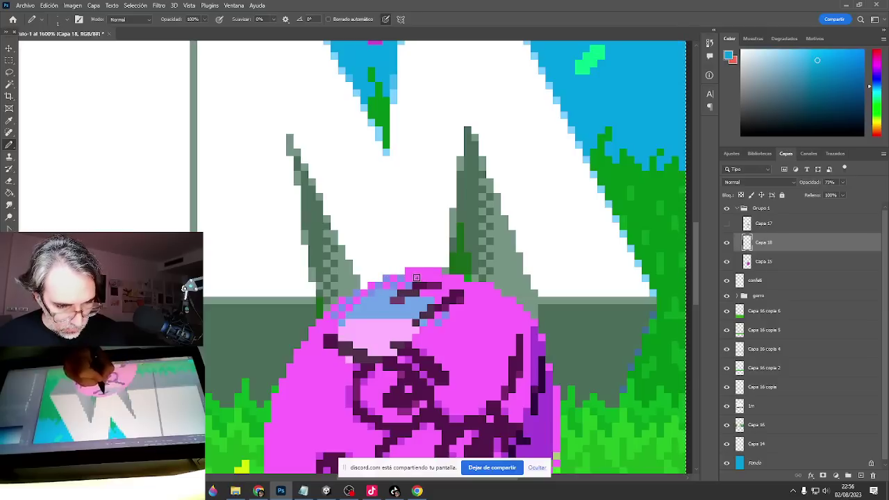
# Break up the lower part of the solid blue reflection on the balloon's highlight into a checkerboard dither.
pyautogui.keyDown('alt'); pyautogui.click(450, 406); pyautogui.keyUp('alt')
pyautogui.keyDown('alt'); pyautogui.click(453, 388); pyautogui.keyUp('alt')
pyautogui.scroll(2, 453, 388)
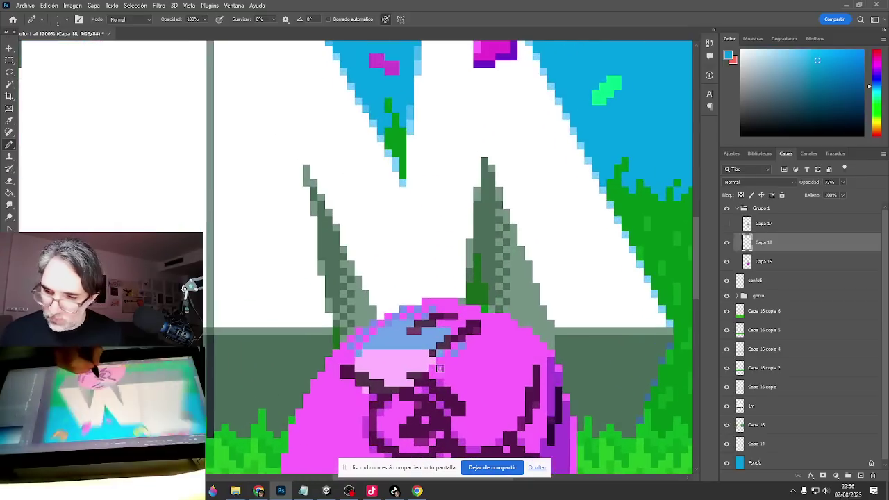
pyautogui.press('m')
pyautogui.click(376, 351)
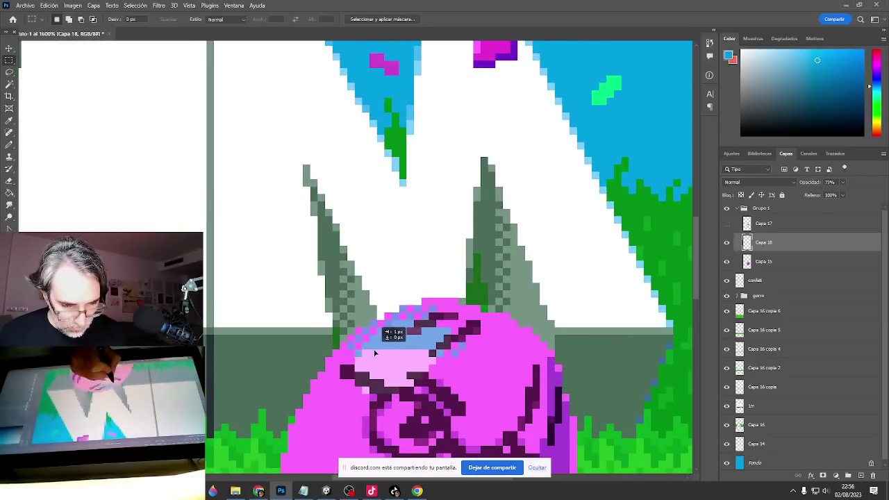
pyautogui.keyDown('ctrl'); pyautogui.click(376, 351); pyautogui.keyUp('ctrl')
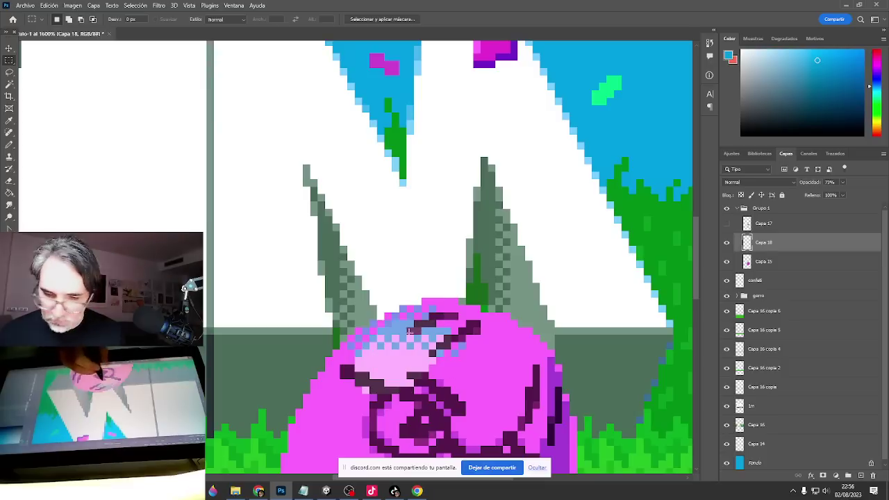
# Outline the balloon's upper edge in sky blue with the Pencil, continuing down both sides.
pyautogui.press('b')
pyautogui.moveTo(425, 303)
pyautogui.mouseDown()
pyautogui.moveTo(482, 309)
pyautogui.moveTo(537, 339)
pyautogui.mouseUp()
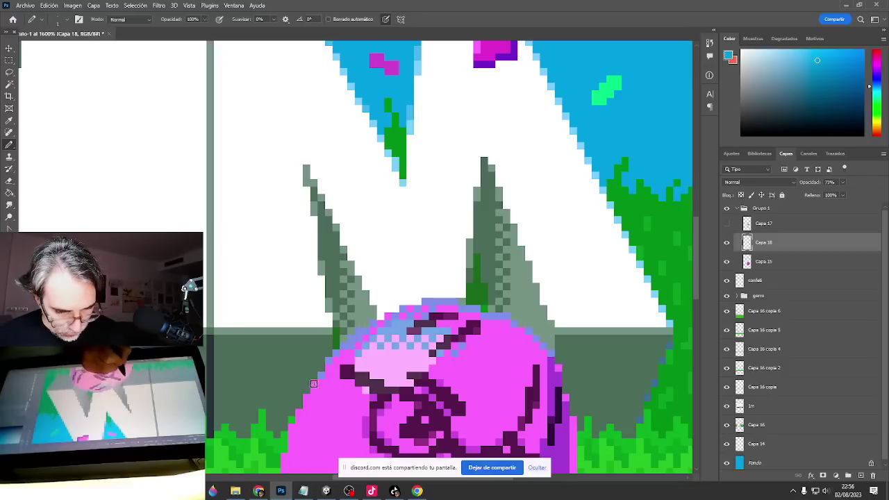
pyautogui.moveTo(313, 384)
pyautogui.mouseDown()
pyautogui.moveTo(290, 448)
pyautogui.moveTo(307, 432)
pyautogui.moveTo(327, 281)
pyautogui.moveTo(310, 295)
pyautogui.mouseUp()
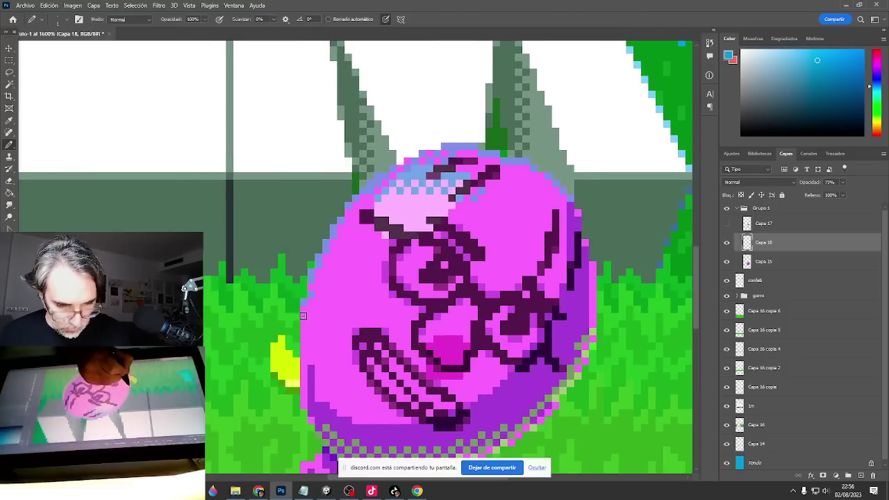
# Delete the hidden Capa 17 layer from Grupo 1 and collapse the group.
pyautogui.keyDown('alt'); pyautogui.click(464, 329); pyautogui.keyUp('alt')
pyautogui.keyDown('alt'); pyautogui.click(464, 330); pyautogui.keyUp('alt')
pyautogui.keyDown('alt'); pyautogui.click(464, 329); pyautogui.keyUp('alt')
pyautogui.moveTo(438, 347); pyautogui.dragTo(412, 336)
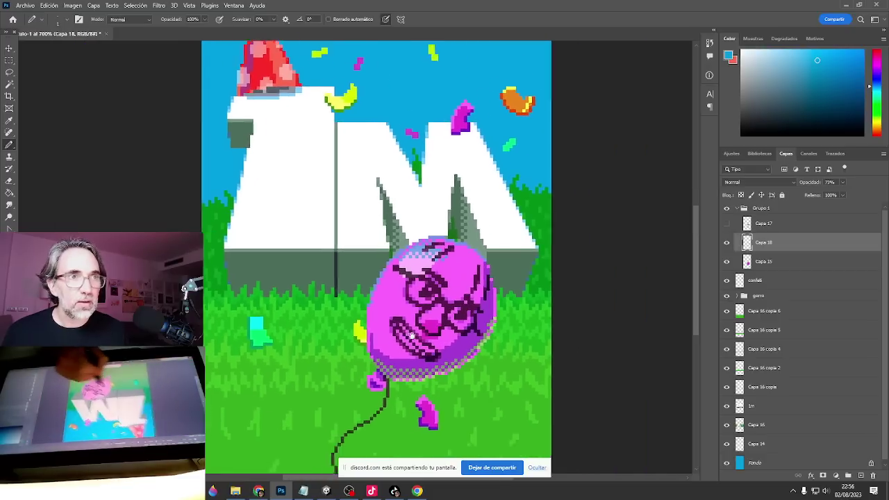
pyautogui.scroll(-4, 412, 335)
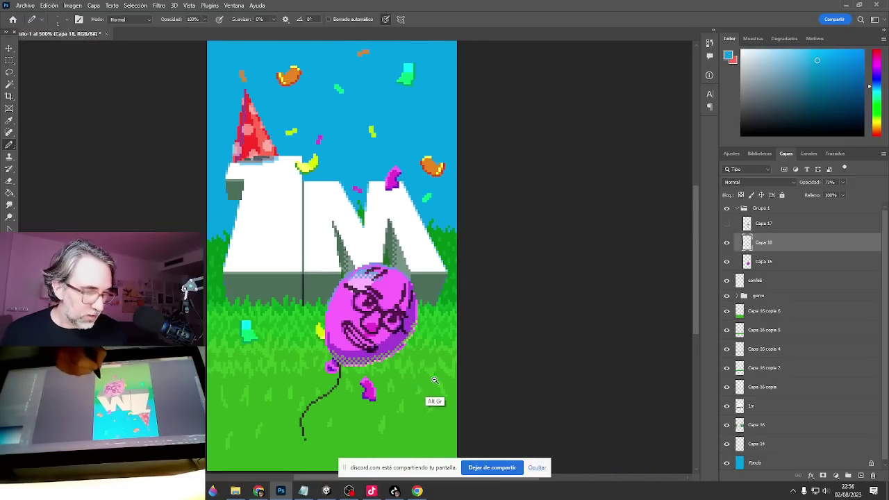
pyautogui.scroll(-1, 434, 380)
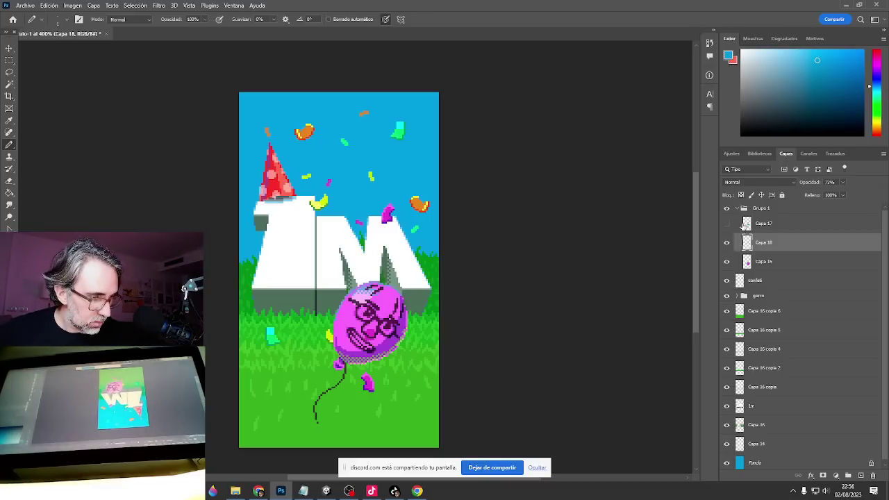
pyautogui.click(736, 210)
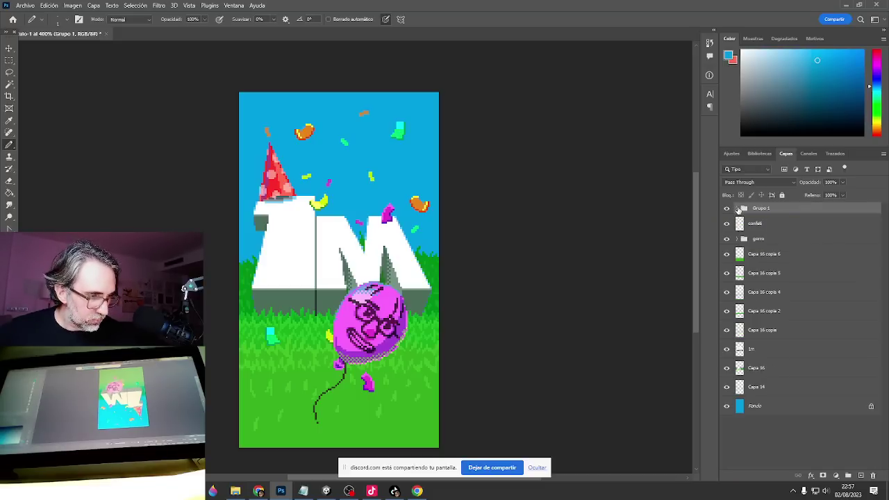
pyautogui.click(777, 226)
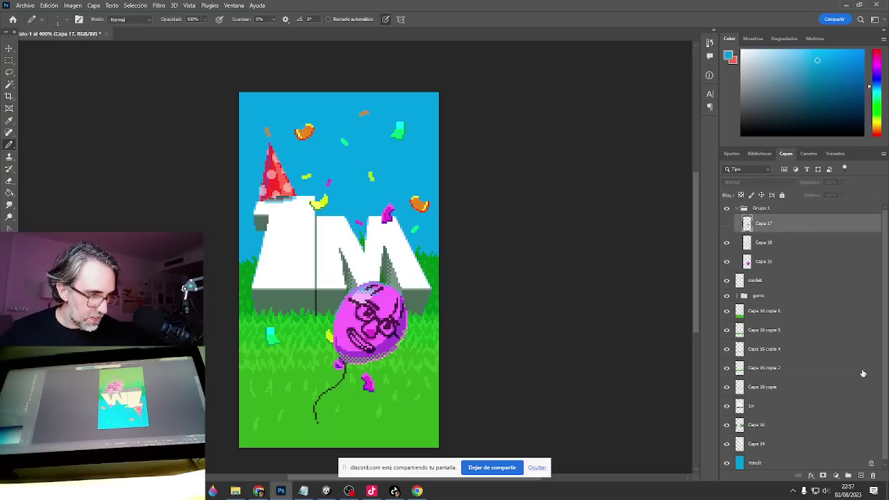
pyautogui.click(873, 475)
pyautogui.press('Return')
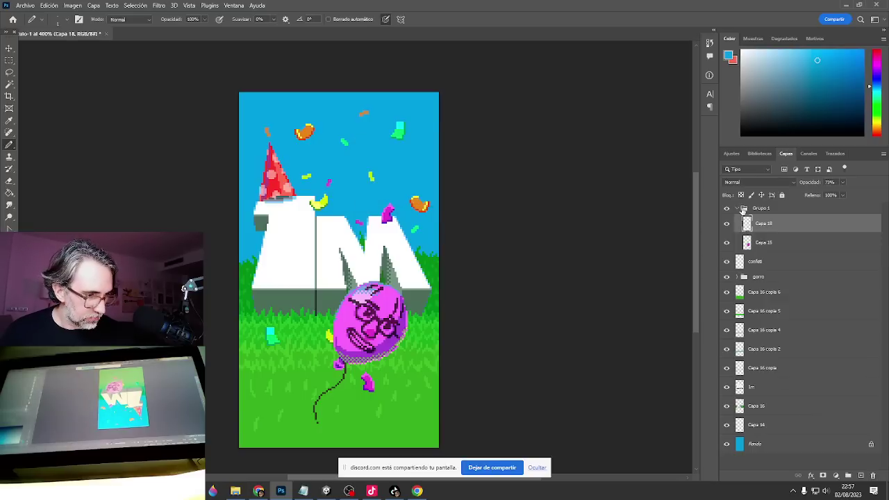
pyautogui.click(739, 209)
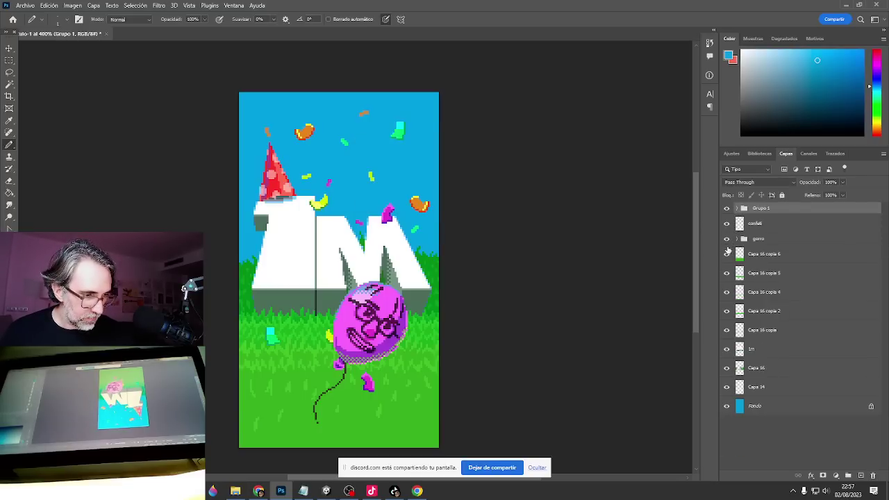
# Add a new layer directly above Fondo and sample white from the lettering as the foreground colour.
pyautogui.click(762, 410)
pyautogui.click(862, 476)
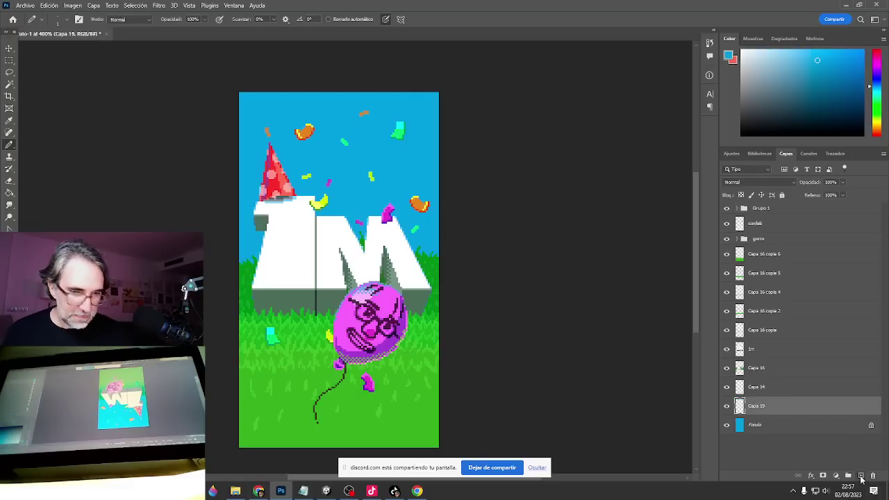
pyautogui.keyDown('alt'); pyautogui.click(292, 240); pyautogui.keyUp('alt')
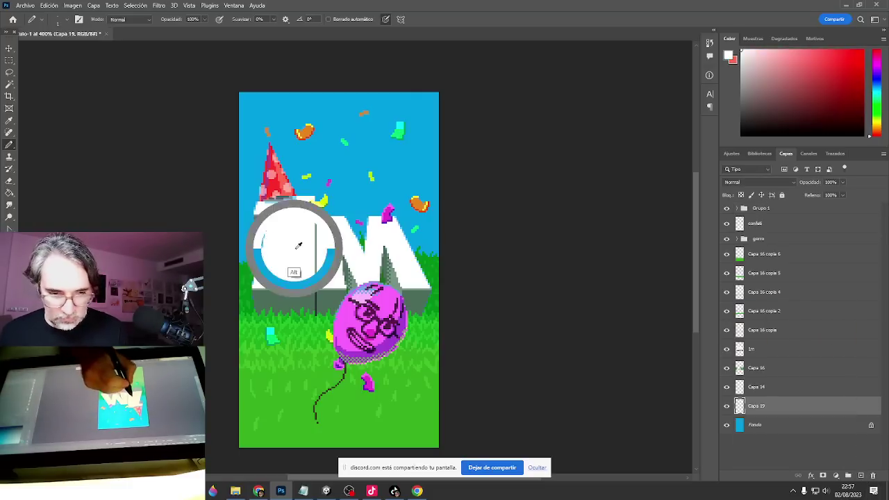
# Paint rounded white clouds behind the lettering with an enlarged Pencil and reduce the opacity of Capa 19 to 25%.
pyautogui.keyDown('ctrl'); pyautogui.click(338, 214); pyautogui.keyUp('ctrl')
pyautogui.keyDown('ctrl'); pyautogui.click(338, 214); pyautogui.keyUp('ctrl')
pyautogui.keyDown('ctrl'); pyautogui.click(338, 214); pyautogui.keyUp('ctrl')
pyautogui.moveTo(352, 244); pyautogui.dragTo(406, 301)
pyautogui.moveTo(397, 239); pyautogui.dragTo(441, 253)
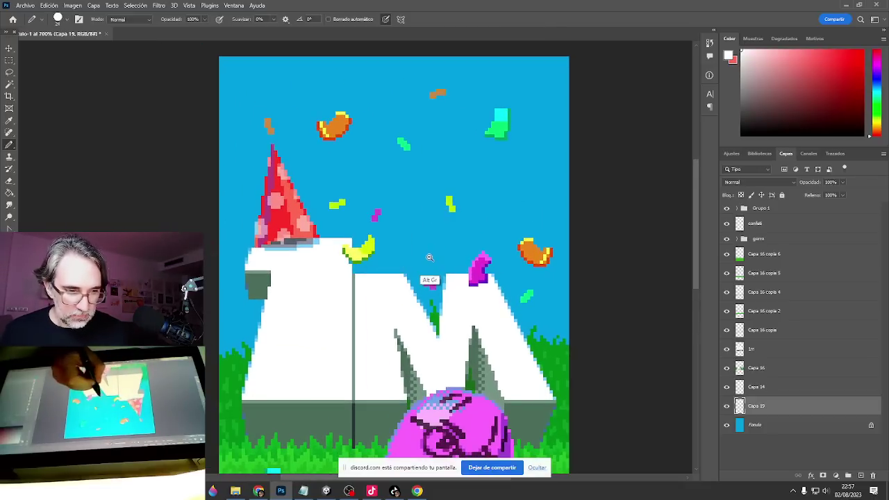
pyautogui.keyDown('alt'); pyautogui.click(429, 257); pyautogui.keyUp('alt')
pyautogui.scroll(-2, 429, 256)
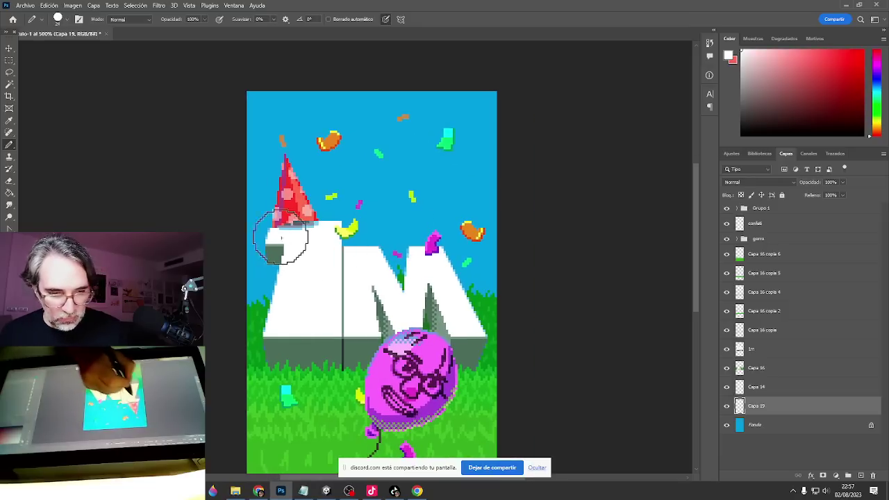
pyautogui.moveTo(257, 274)
pyautogui.mouseDown()
pyautogui.moveTo(274, 218)
pyautogui.moveTo(314, 274)
pyautogui.moveTo(250, 275)
pyautogui.moveTo(294, 280)
pyautogui.mouseUp()
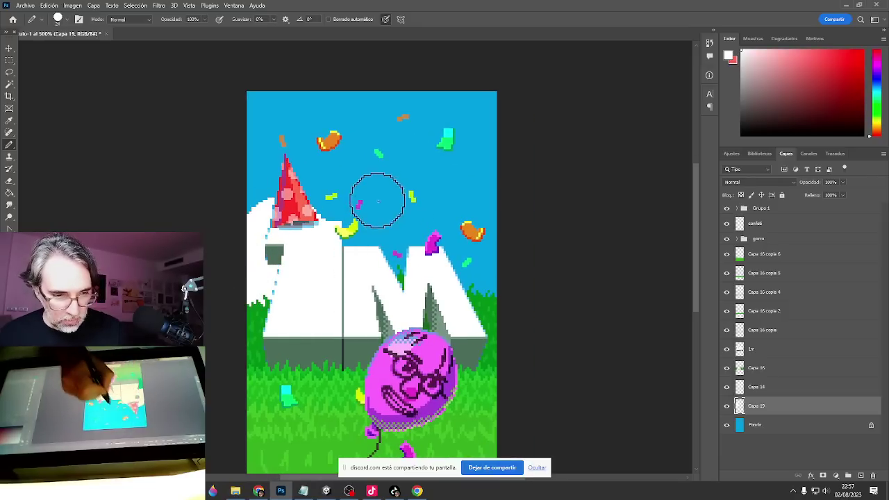
pyautogui.moveTo(377, 199)
pyautogui.mouseDown()
pyautogui.moveTo(375, 240)
pyautogui.moveTo(434, 271)
pyautogui.moveTo(455, 269)
pyautogui.moveTo(487, 219)
pyautogui.mouseUp()
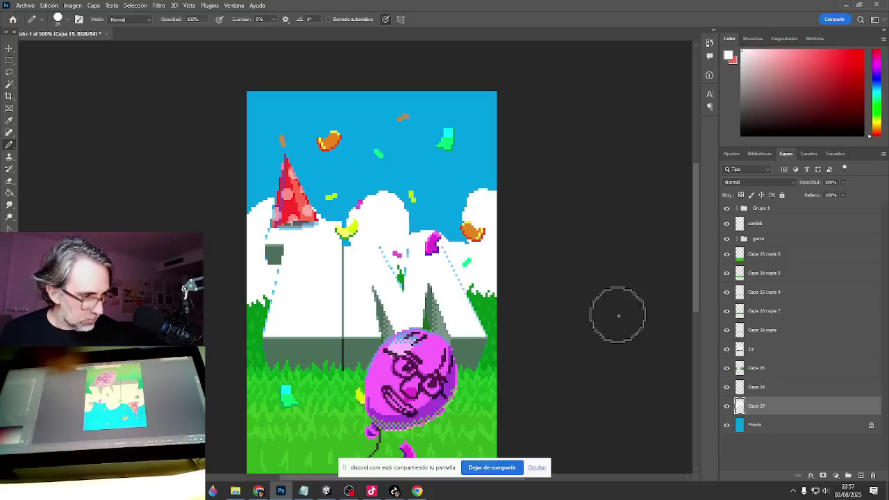
pyautogui.click(844, 182)
pyautogui.moveTo(805, 195); pyautogui.dragTo(811, 197)
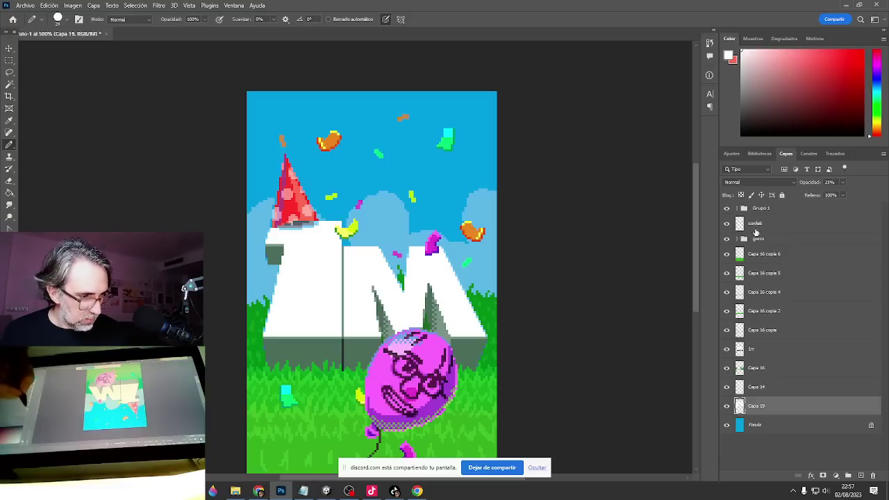
pyautogui.click(754, 241)
pyautogui.click(740, 239)
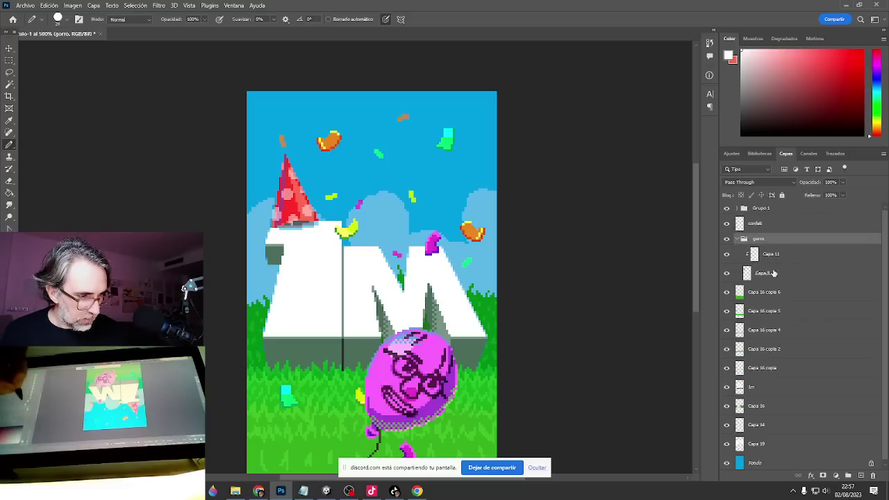
pyautogui.click(774, 273)
pyautogui.scroll(5, 269, 208)
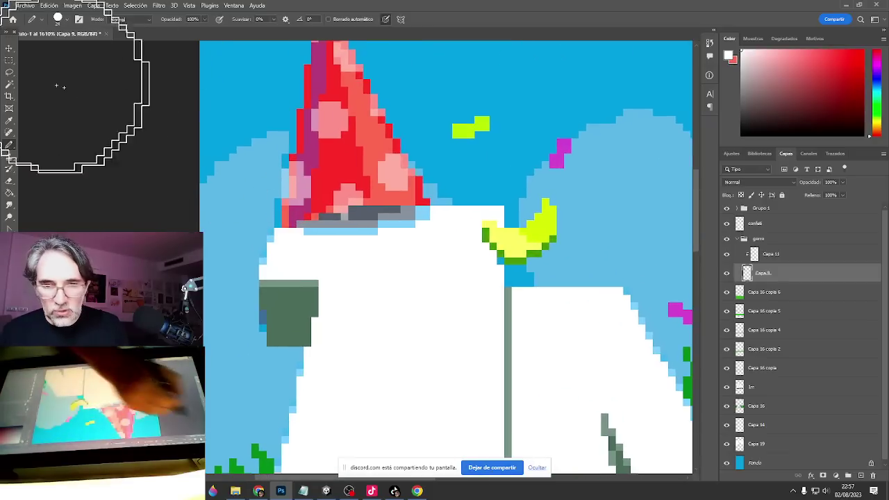
pyautogui.press('w')
pyautogui.click(310, 143)
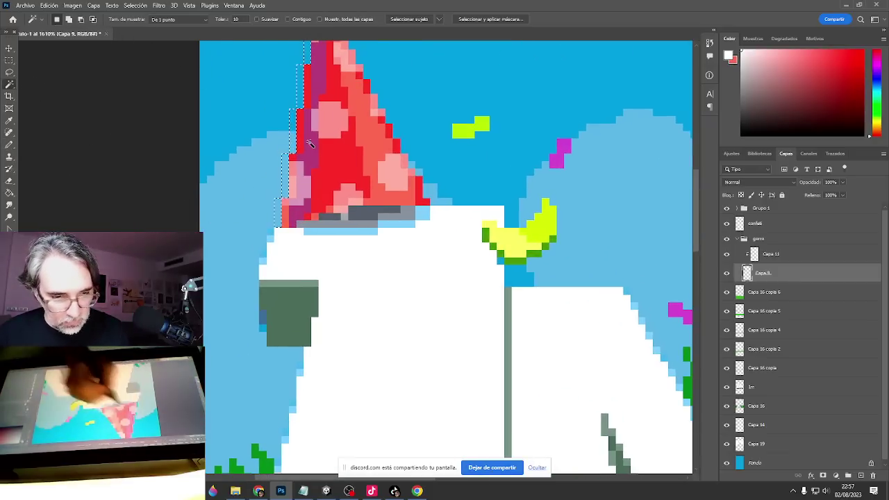
pyautogui.hotkey('ctrl', 'd')
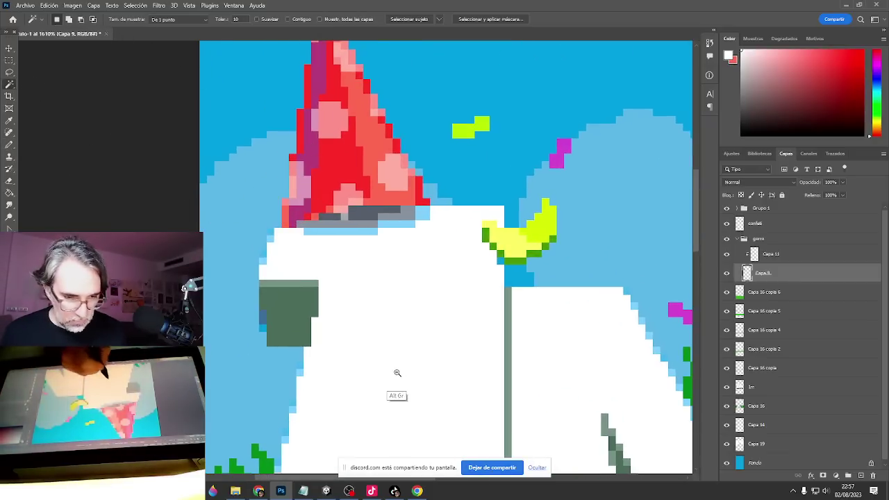
pyautogui.keyDown('alt'); pyautogui.click(398, 374); pyautogui.keyUp('alt')
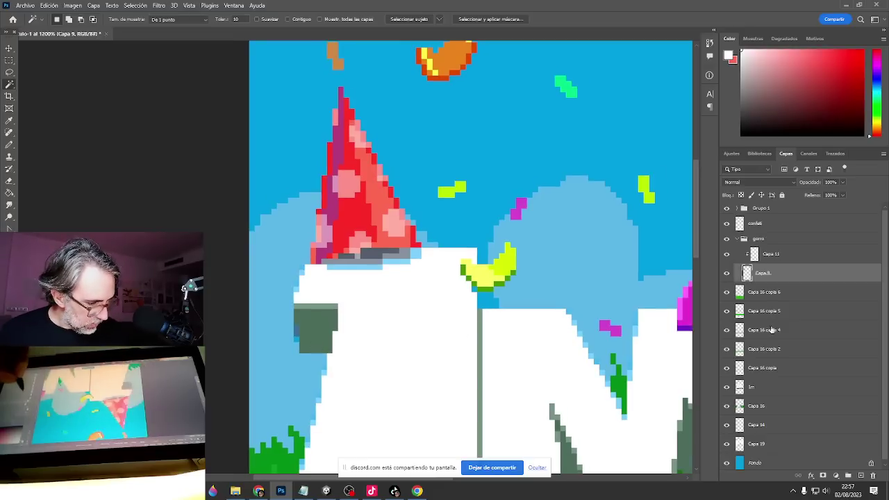
# Rename the Capa 14 layer as confeti.
pyautogui.click(769, 392)
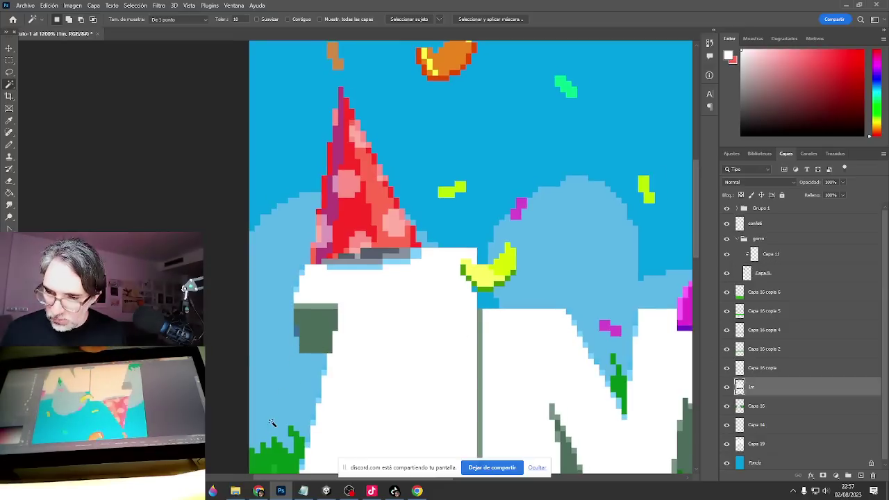
pyautogui.press('b')
pyautogui.click(774, 446)
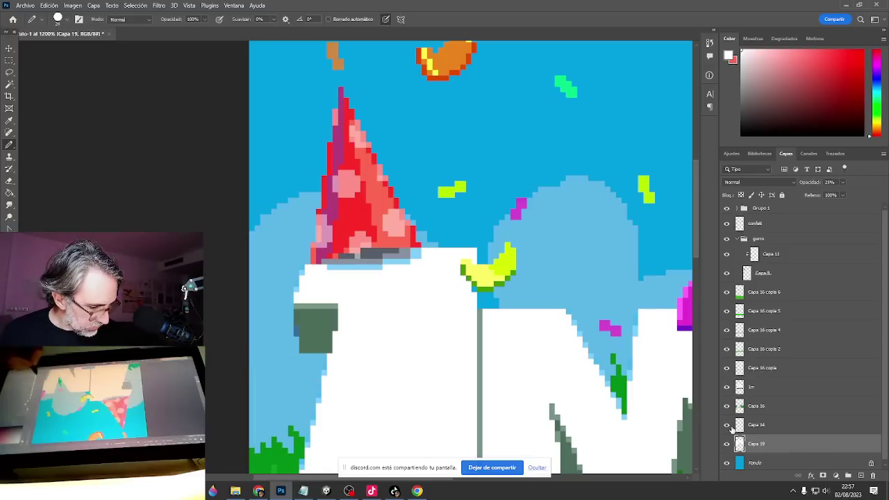
pyautogui.doubleClick(757, 425)
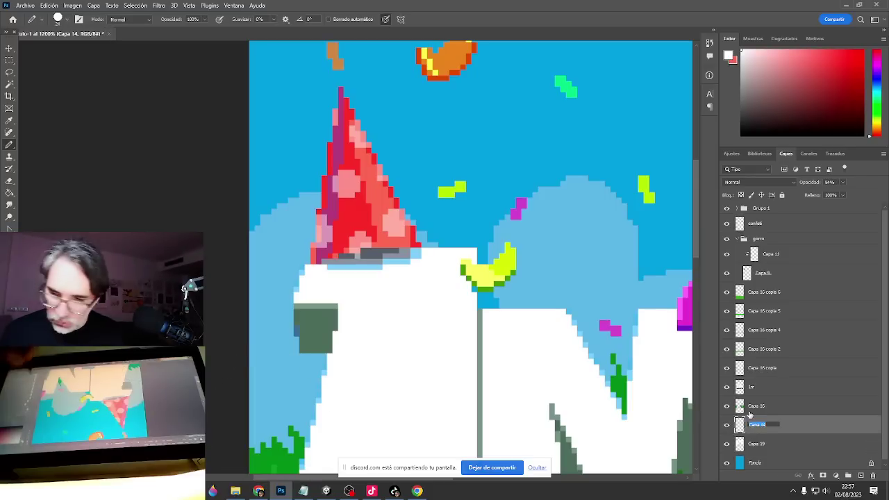
pyautogui.write('confe')
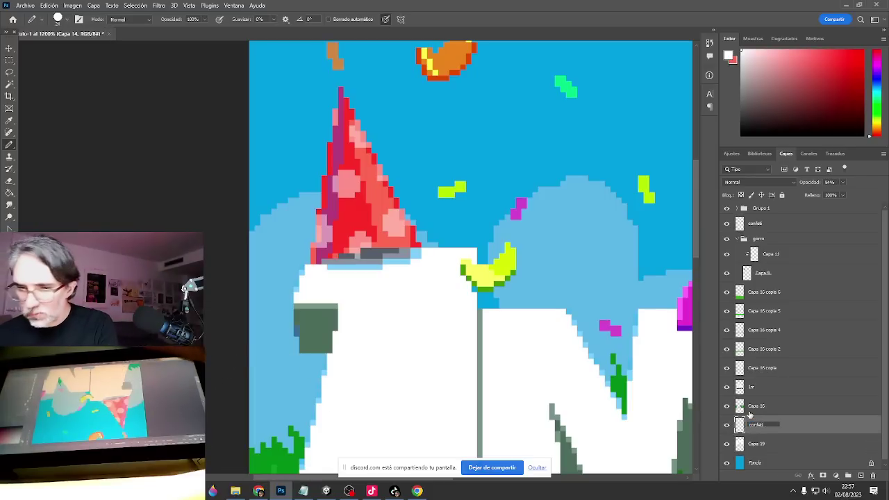
pyautogui.write('ti')
# Select the Capa 19 cloud layer and reduce the Pencil tip to a single pixel.
pyautogui.click(782, 446)
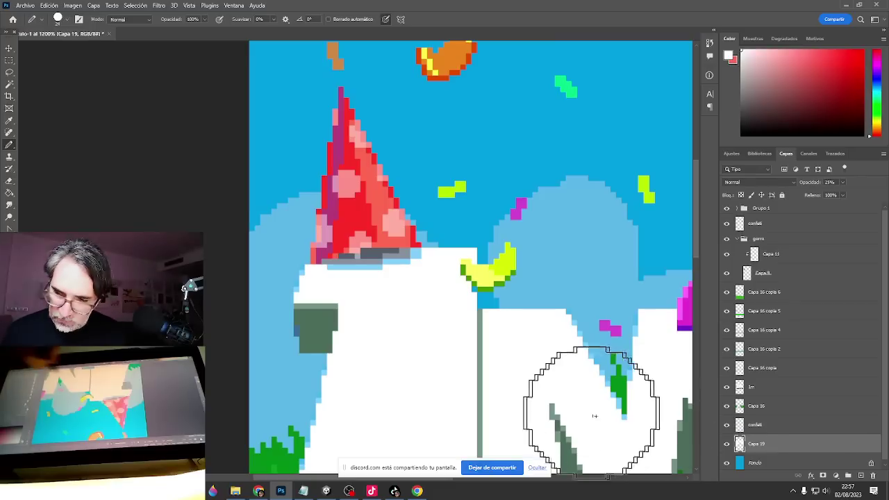
pyautogui.press('v')
pyautogui.moveTo(410, 365)
pyautogui.mouseDown()
pyautogui.moveTo(351, 328)
pyautogui.moveTo(351, 315)
pyautogui.mouseUp()
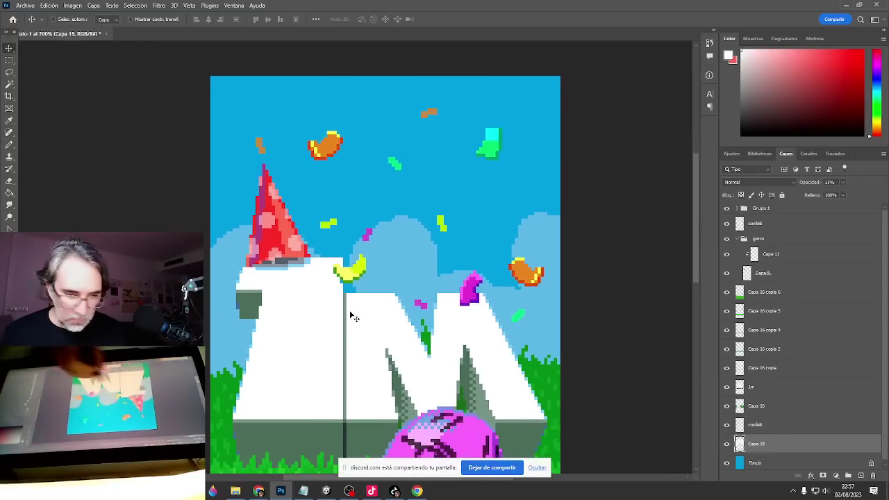
pyautogui.press('b')
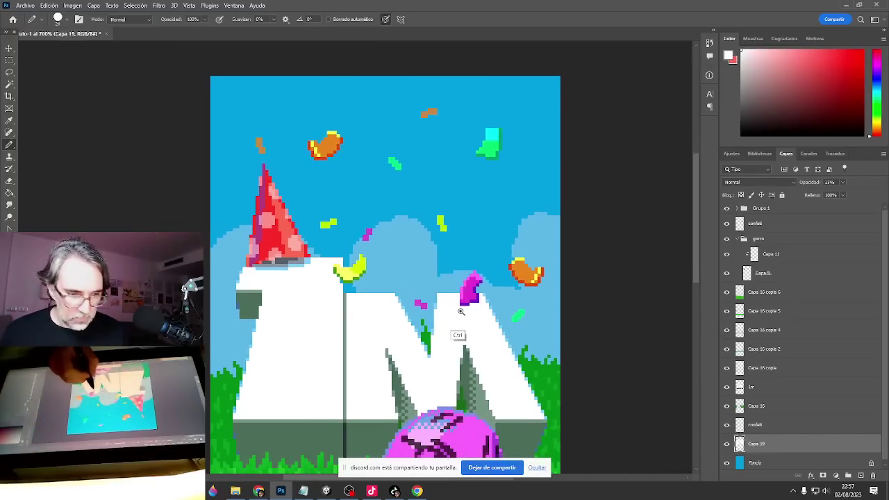
pyautogui.scroll(3, 457, 333)
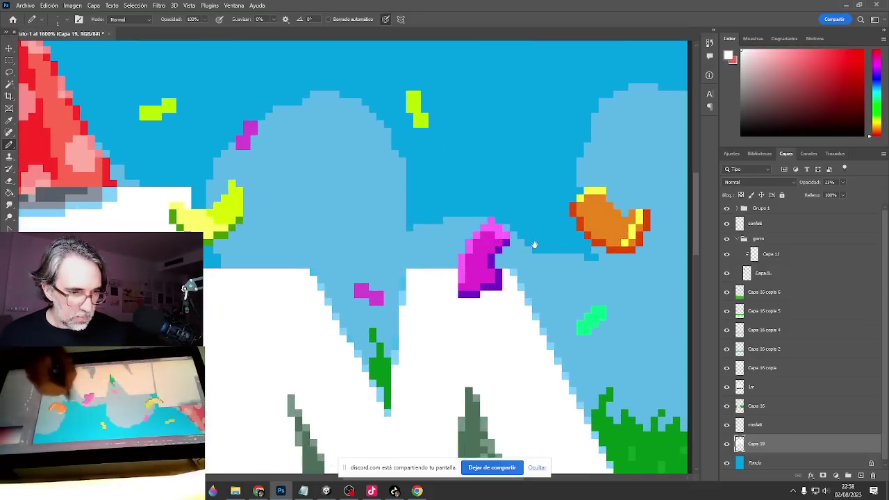
pyautogui.moveTo(532, 243); pyautogui.dragTo(331, 287)
pyautogui.click(743, 239)
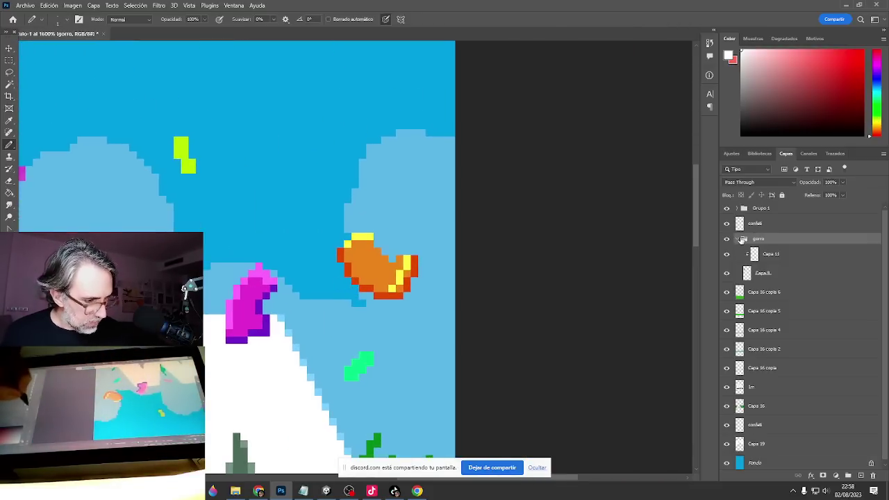
pyautogui.doubleClick(743, 239)
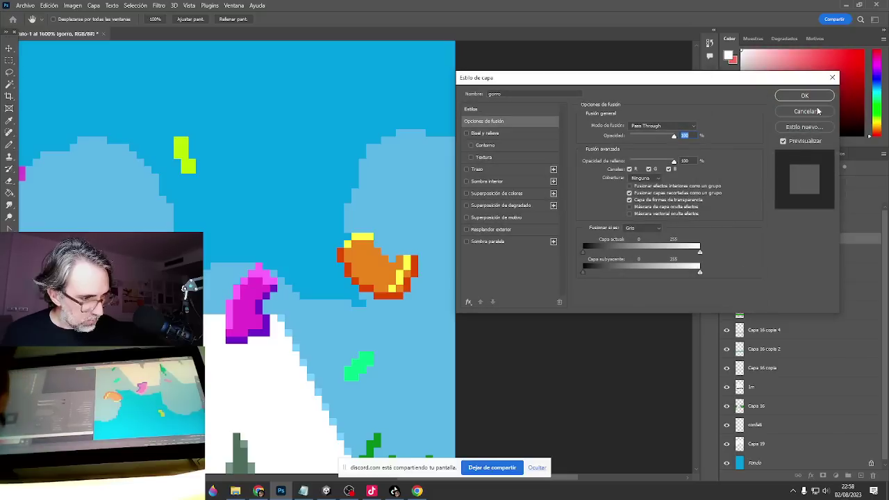
pyautogui.press('Escape')
# Hide the gorro group and both confeti layers to expose the clouds.
pyautogui.click(728, 239)
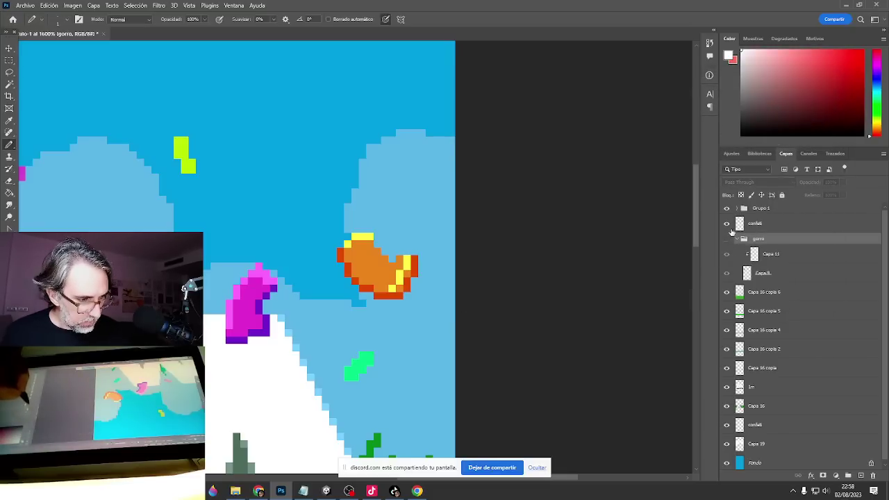
pyautogui.click(727, 224)
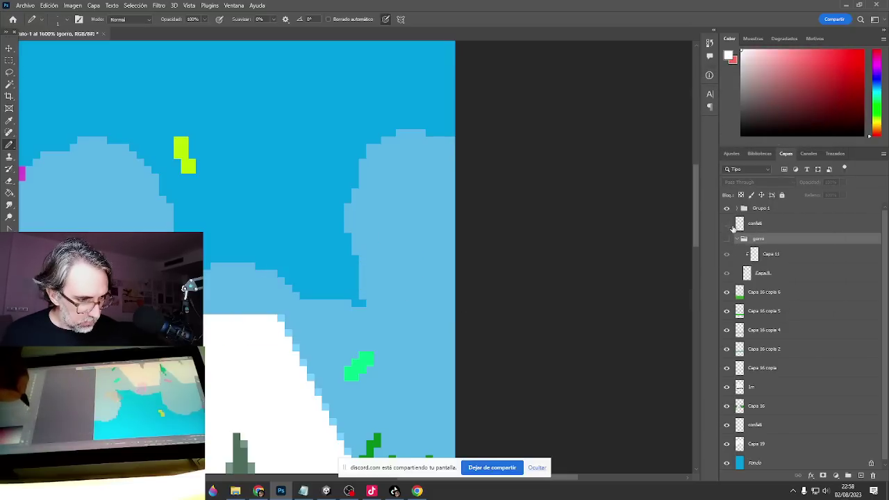
pyautogui.click(727, 426)
# Add a new layer directly above Capa 19.
pyautogui.click(757, 444)
pyautogui.hscroll(-3, 546, 278)
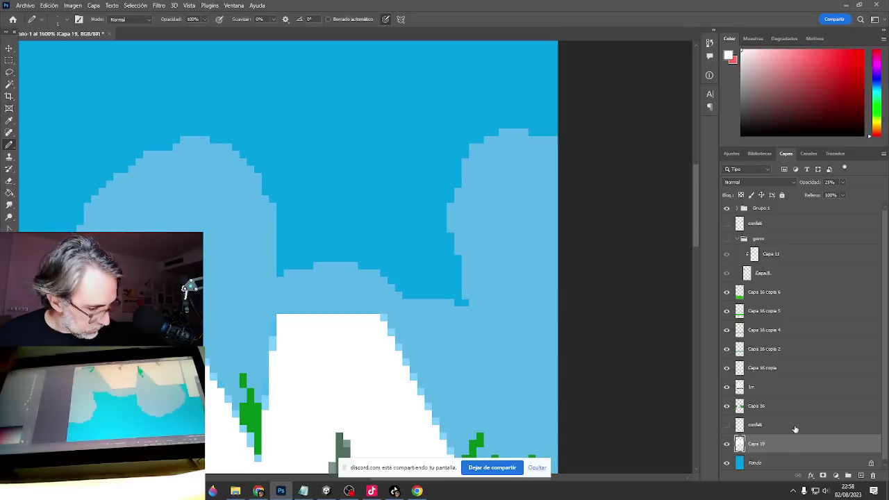
pyautogui.click(873, 476)
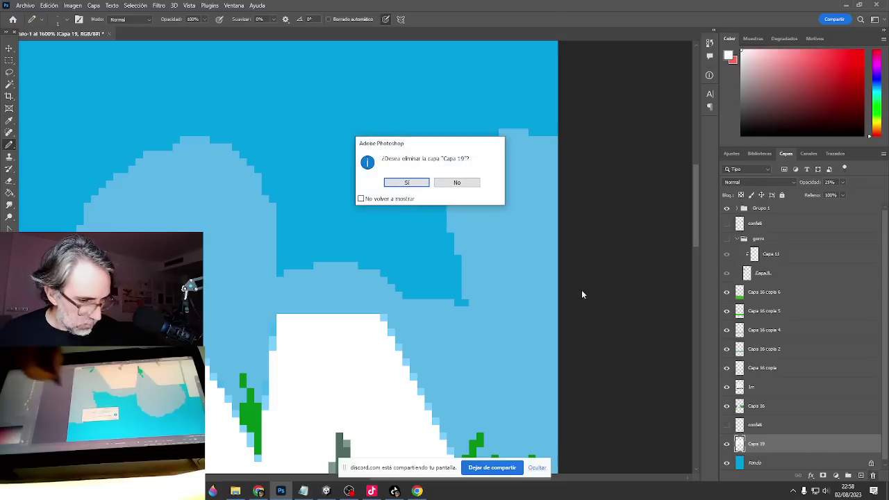
pyautogui.press('Escape')
pyautogui.click(861, 476)
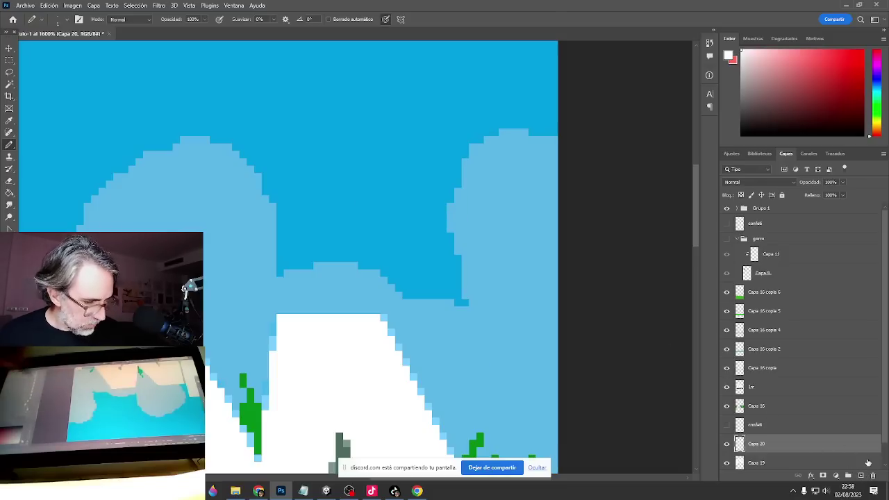
# Paint thick white rims along the upper edges of the rightmost cloud and the low cloud behind the M with the Pencil.
pyautogui.moveTo(554, 140); pyautogui.dragTo(526, 134)
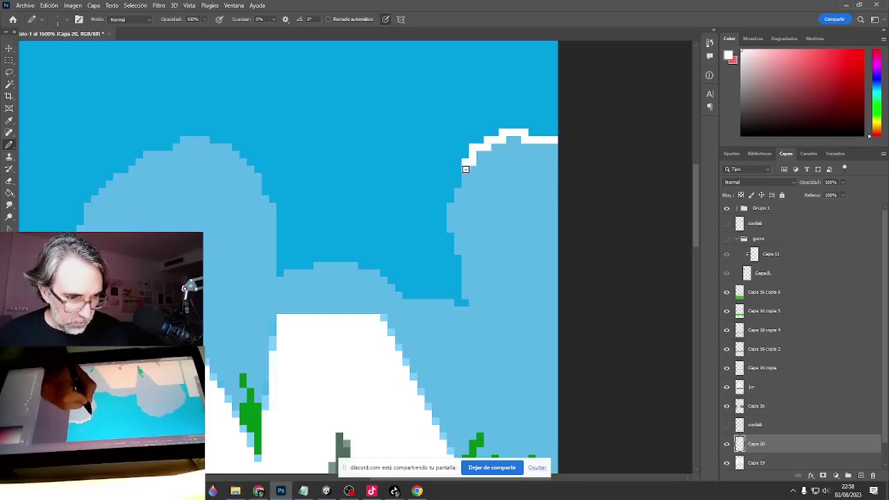
pyautogui.moveTo(465, 189)
pyautogui.mouseDown()
pyautogui.moveTo(458, 250)
pyautogui.moveTo(455, 226)
pyautogui.moveTo(488, 168)
pyautogui.moveTo(518, 153)
pyautogui.moveTo(564, 152)
pyautogui.moveTo(514, 146)
pyautogui.moveTo(483, 157)
pyautogui.moveTo(515, 148)
pyautogui.mouseUp()
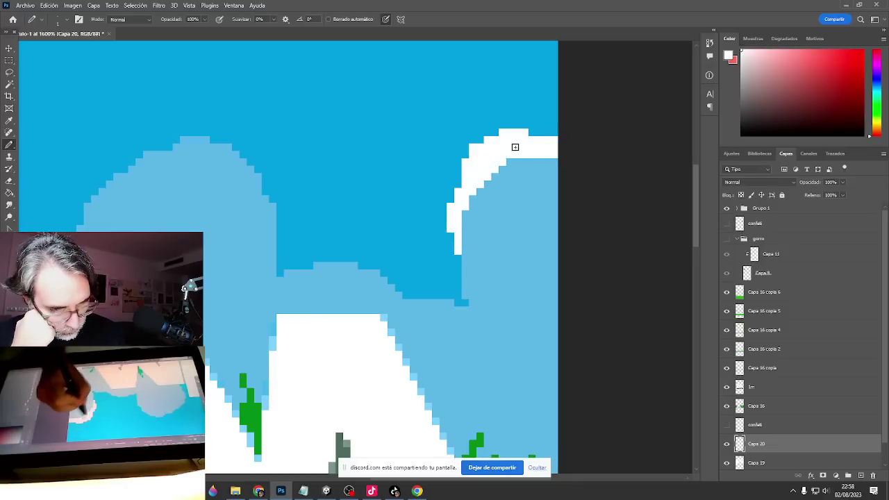
pyautogui.moveTo(453, 303); pyautogui.dragTo(425, 304)
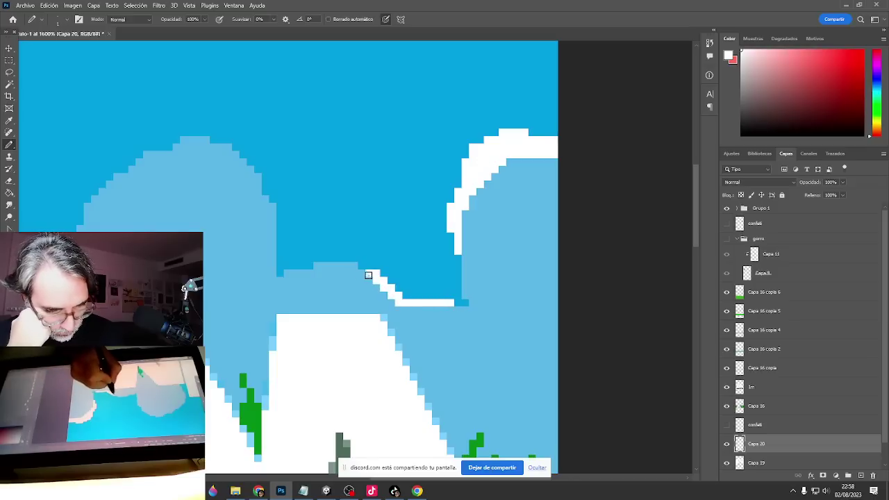
pyautogui.moveTo(368, 276)
pyautogui.mouseDown()
pyautogui.moveTo(321, 269)
pyautogui.moveTo(336, 267)
pyautogui.moveTo(345, 276)
pyautogui.moveTo(296, 278)
pyautogui.mouseUp()
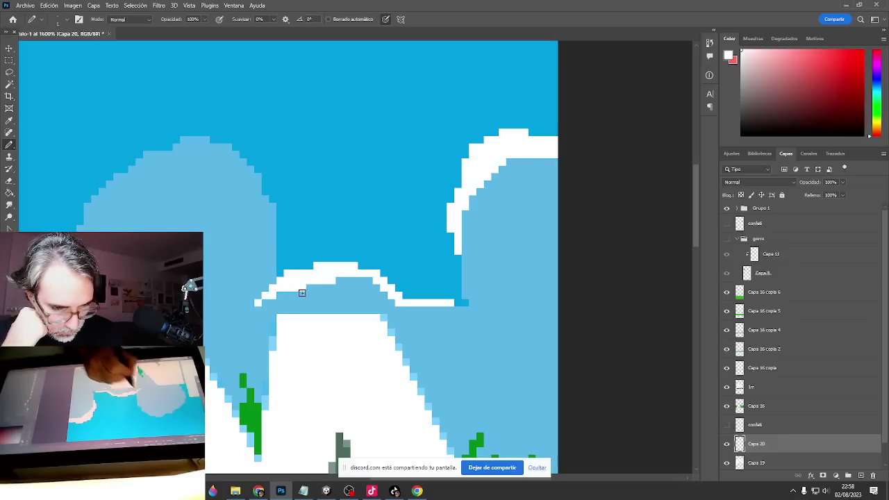
pyautogui.moveTo(335, 280)
pyautogui.mouseDown()
pyautogui.moveTo(376, 281)
pyautogui.moveTo(366, 284)
pyautogui.moveTo(406, 296)
pyautogui.mouseUp()
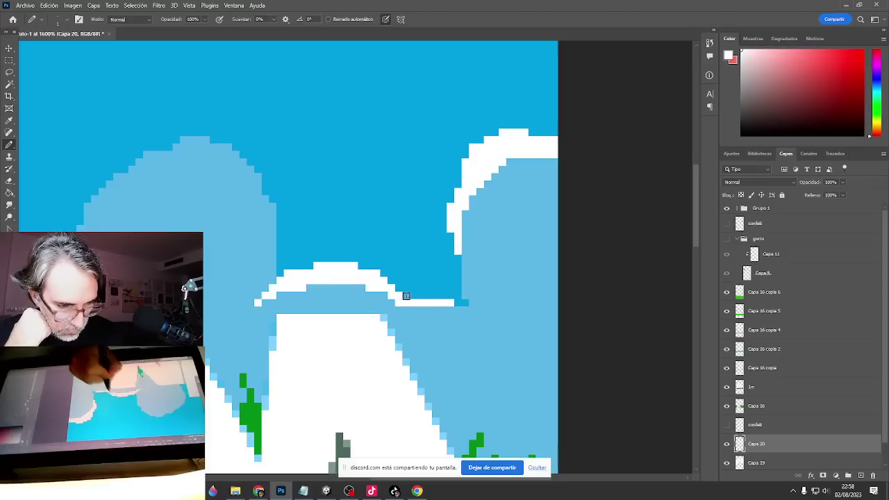
# Paint a thick white rim over the top and down both sides of the large middle cloud.
pyautogui.moveTo(362, 228); pyautogui.dragTo(538, 262)
pyautogui.moveTo(450, 256); pyautogui.dragTo(449, 238)
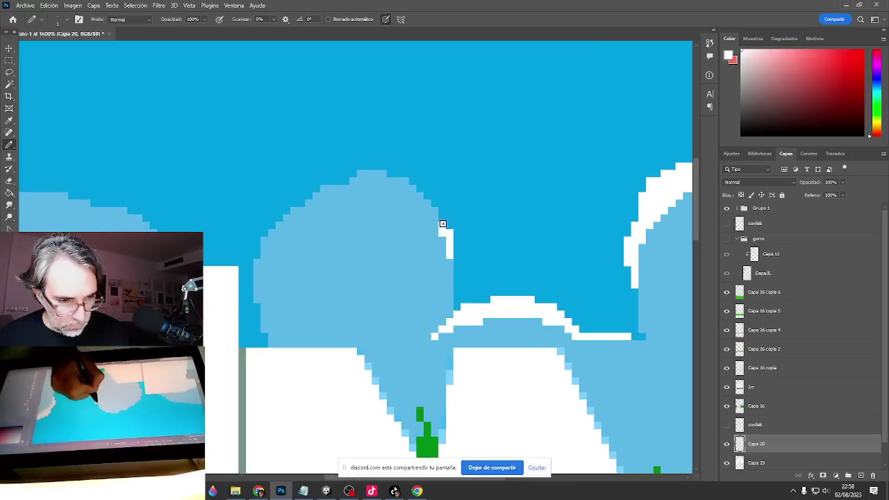
pyautogui.moveTo(434, 203)
pyautogui.mouseDown()
pyautogui.moveTo(373, 175)
pyautogui.moveTo(316, 194)
pyautogui.moveTo(269, 235)
pyautogui.moveTo(255, 287)
pyautogui.moveTo(260, 264)
pyautogui.moveTo(295, 217)
pyautogui.moveTo(327, 199)
pyautogui.moveTo(384, 190)
pyautogui.moveTo(371, 188)
pyautogui.moveTo(285, 227)
pyautogui.moveTo(336, 201)
pyautogui.moveTo(391, 194)
pyautogui.moveTo(426, 208)
pyautogui.moveTo(396, 181)
pyautogui.mouseUp()
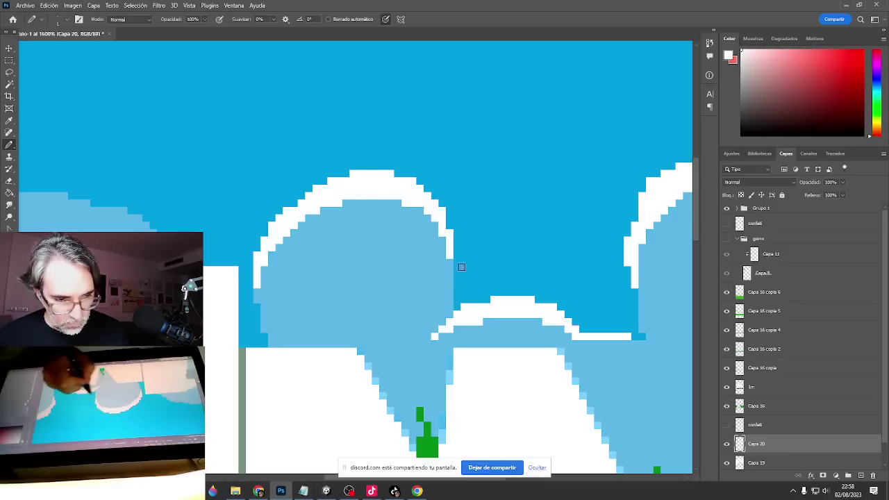
# Paint a white rim along the top of the leftmost cloud and fill the remaining gap inside it.
pyautogui.hscroll(-5, 424, 324)
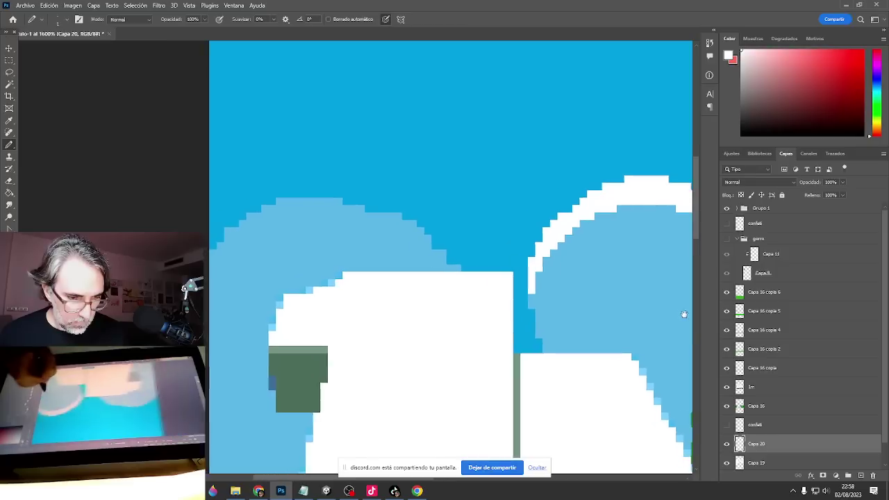
pyautogui.moveTo(207, 257)
pyautogui.mouseDown()
pyautogui.moveTo(257, 211)
pyautogui.moveTo(344, 196)
pyautogui.moveTo(422, 223)
pyautogui.moveTo(470, 274)
pyautogui.moveTo(431, 236)
pyautogui.moveTo(373, 214)
pyautogui.moveTo(330, 209)
pyautogui.moveTo(248, 226)
pyautogui.mouseUp()
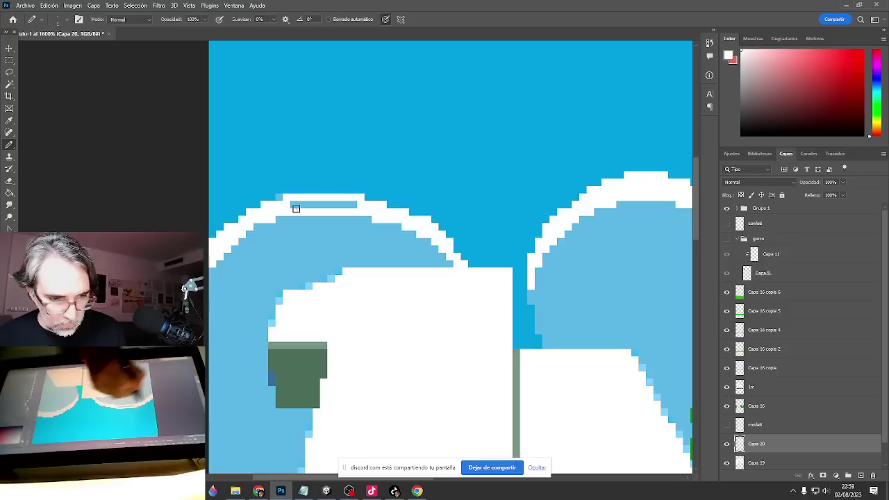
pyautogui.moveTo(300, 204); pyautogui.dragTo(374, 207)
pyautogui.moveTo(263, 227)
pyautogui.mouseDown()
pyautogui.moveTo(339, 217)
pyautogui.moveTo(397, 226)
pyautogui.mouseUp()
pyautogui.moveTo(508, 281); pyautogui.dragTo(294, 269)
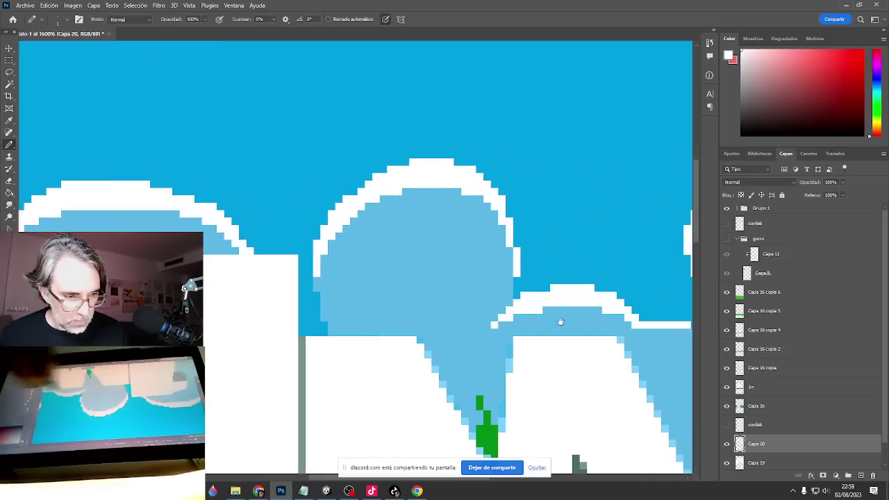
# Hide the white highlights with Capa 20's opacity at 0%, sample the blue cloud fill as foreground colour, and restore the opacity to 100%.
pyautogui.moveTo(560, 318); pyautogui.dragTo(305, 284)
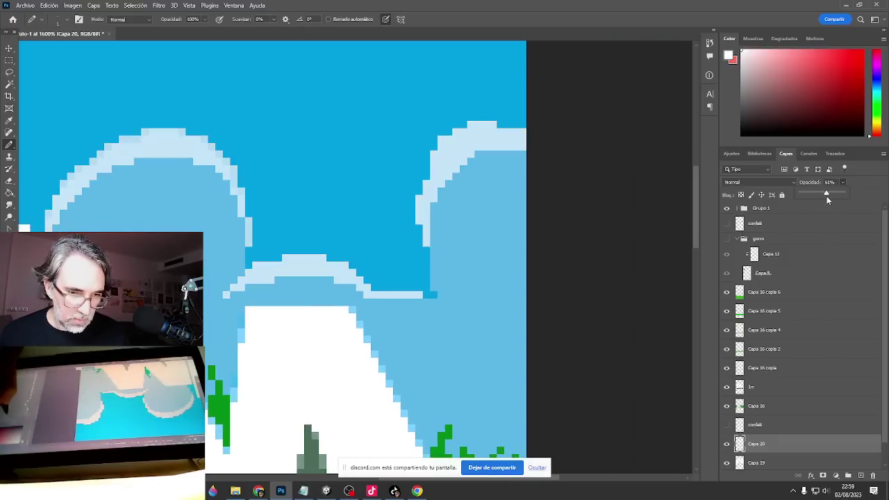
pyautogui.moveTo(827, 195); pyautogui.dragTo(800, 196)
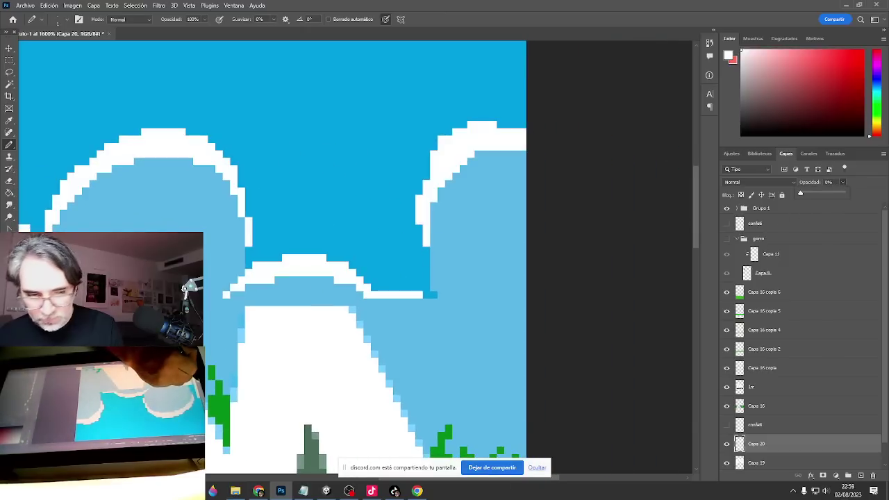
pyautogui.click(6, 323)
pyautogui.click(484, 202)
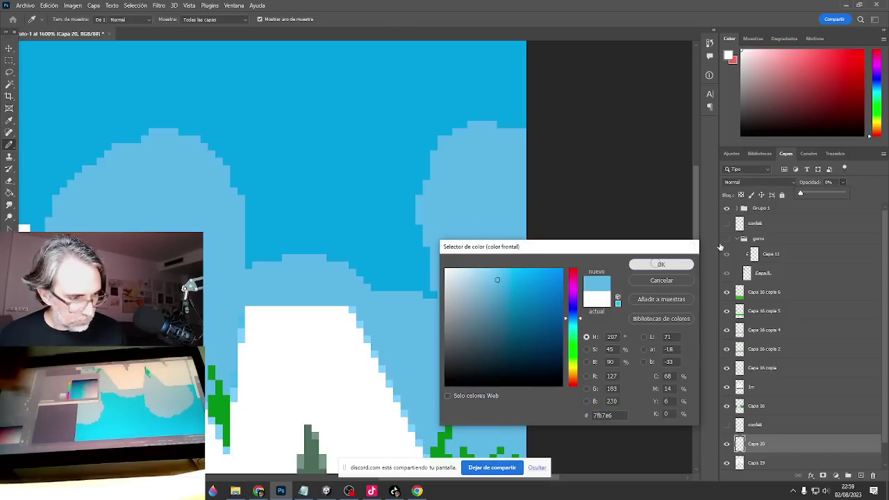
pyautogui.click(661, 265)
pyautogui.click(818, 194)
pyautogui.moveTo(824, 201); pyautogui.dragTo(871, 195)
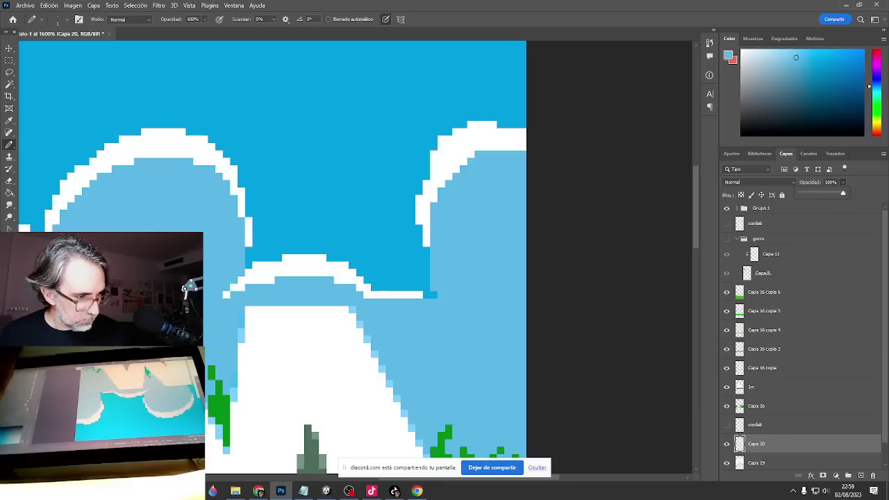
# Choose a slightly lighter blue as foreground colour and fill the white cloud highlights on Capa 20 with it.
pyautogui.click(729, 56)
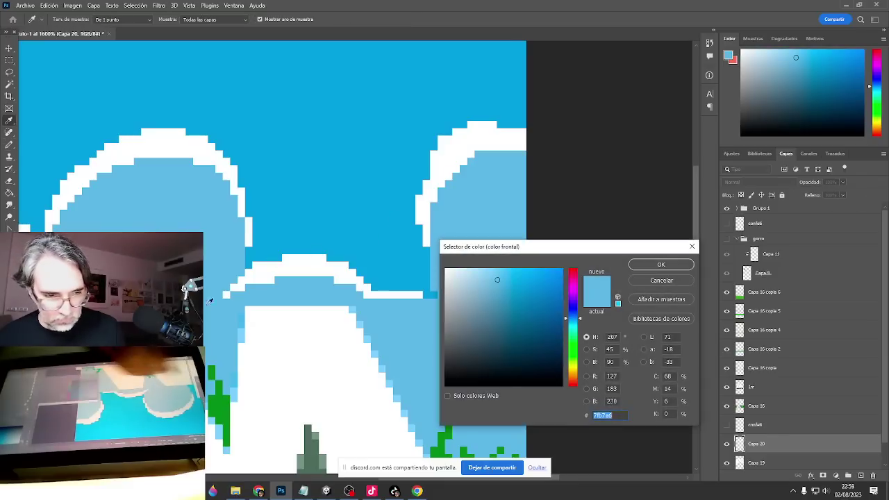
pyautogui.click(486, 277)
pyautogui.click(660, 263)
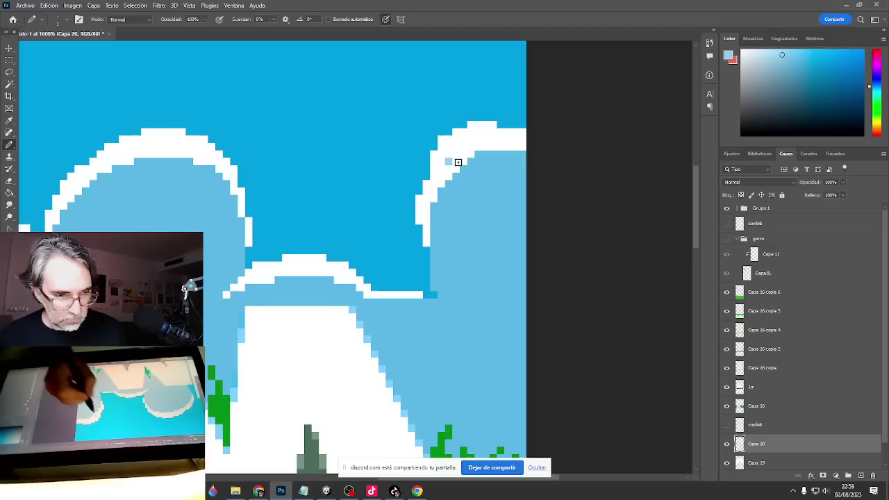
pyautogui.press('g')
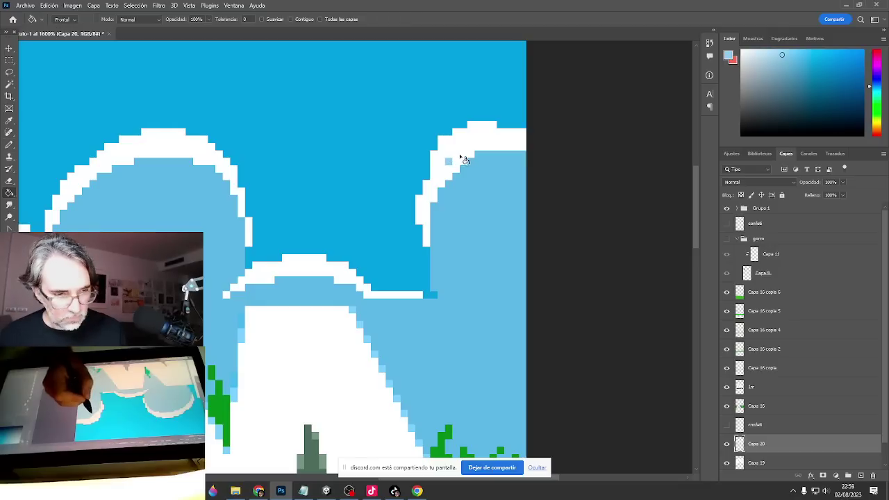
pyautogui.click(462, 157)
# Show the upper confeti layer and the gorro group, and merge Capa 20 with Capa 19 beneath it.
pyautogui.scroll(-5, 431, 238)
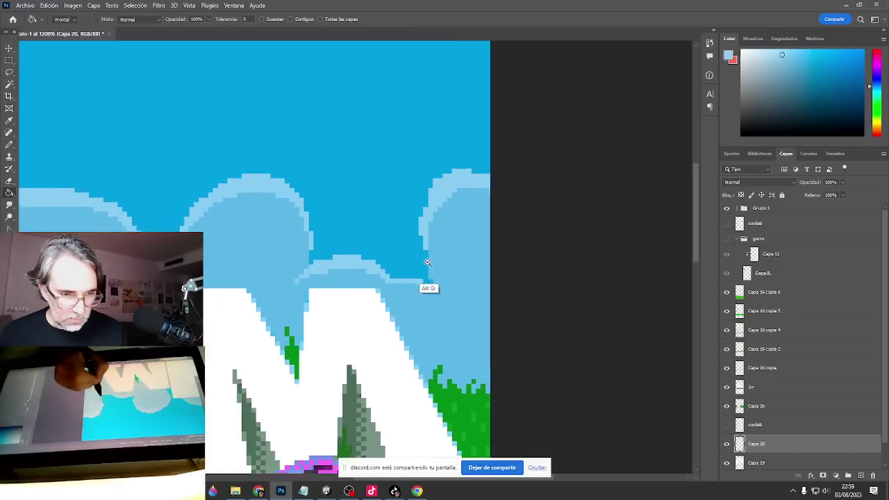
pyautogui.scroll(-1, 433, 276)
pyautogui.moveTo(482, 324); pyautogui.dragTo(515, 335)
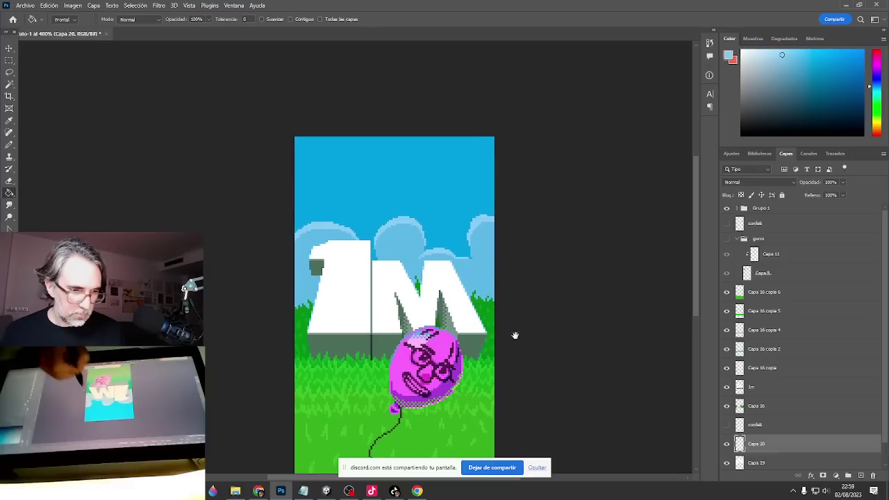
pyautogui.click(727, 223)
pyautogui.click(727, 238)
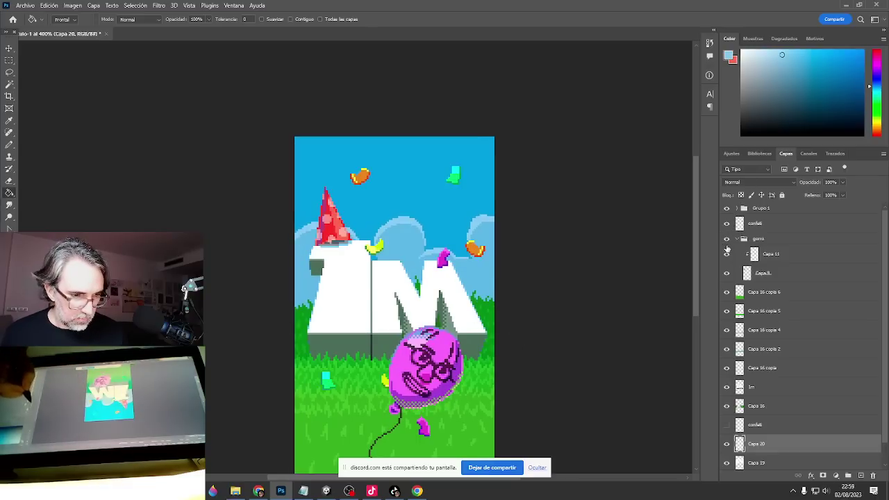
pyautogui.press('b')
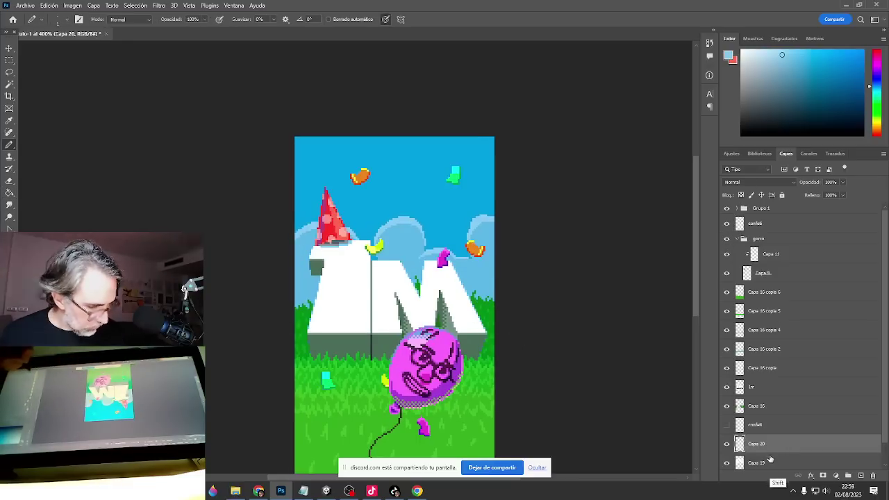
# Carve the outline of the cloud at the canvas's right edge with sky blue, and draw a light-blue inner curl with the Pencil.
pyautogui.scroll(4, 443, 253)
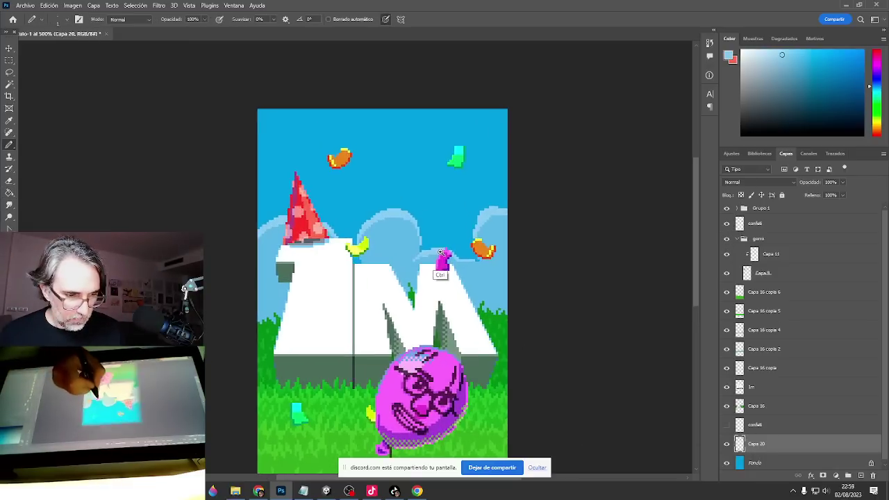
pyautogui.keyDown('alt'); pyautogui.click(532, 159); pyautogui.keyUp('alt')
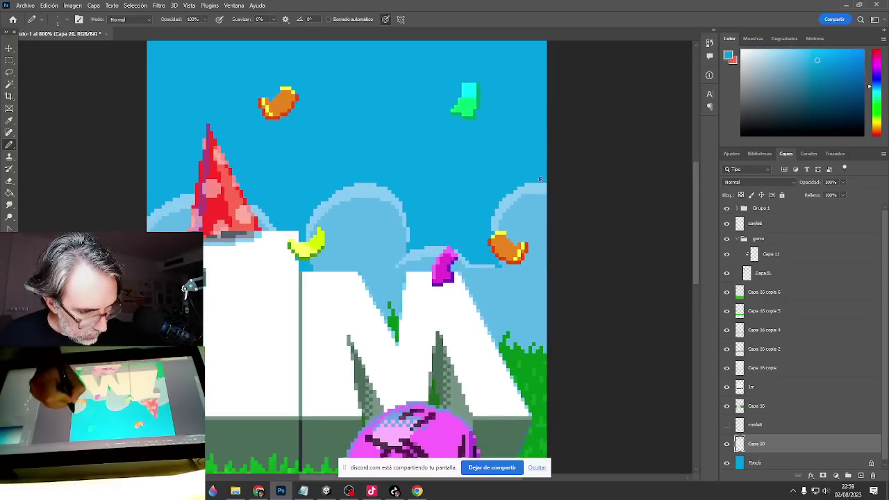
pyautogui.scroll(4, 535, 174)
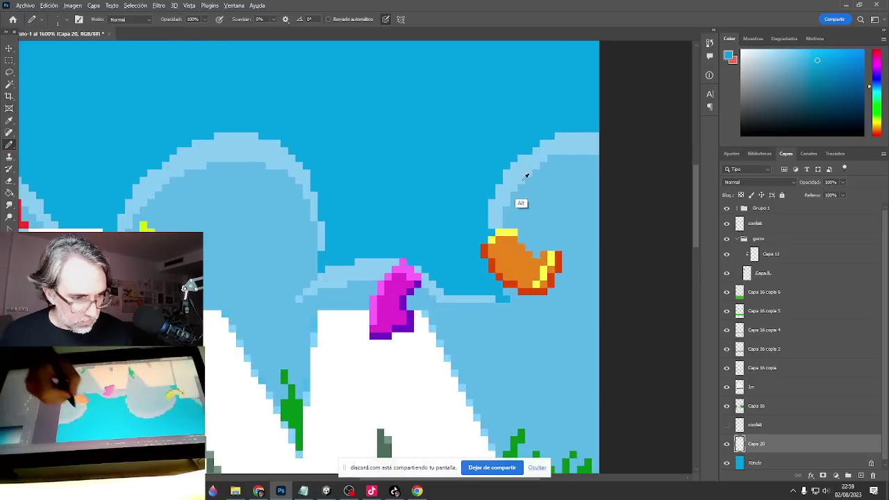
pyautogui.moveTo(526, 176)
pyautogui.mouseDown()
pyautogui.moveTo(507, 199)
pyautogui.moveTo(538, 136)
pyautogui.mouseUp()
pyautogui.keyDown('alt'); pyautogui.click(500, 201); pyautogui.keyUp('alt')
pyautogui.moveTo(500, 201); pyautogui.dragTo(541, 194)
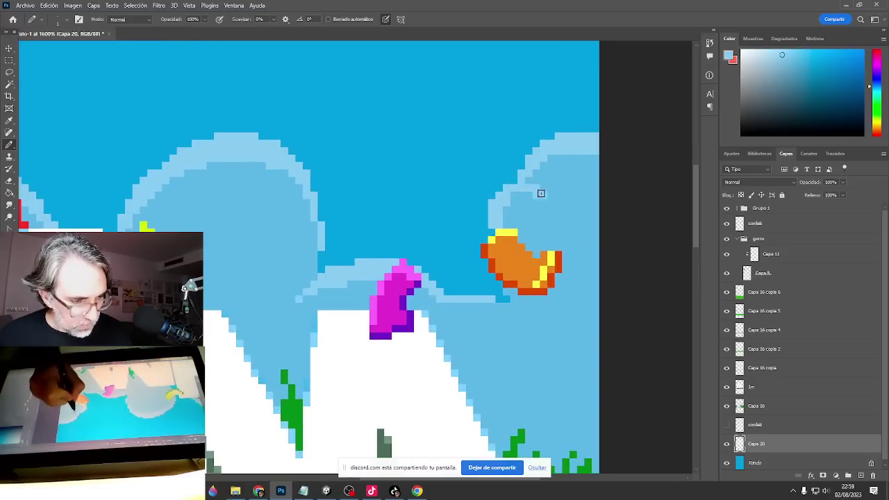
# Reshape the left side of the central cloud into two puffs, cutting with sky blue and adding a light-blue highlight curl.
pyautogui.moveTo(524, 259); pyautogui.dragTo(615, 266)
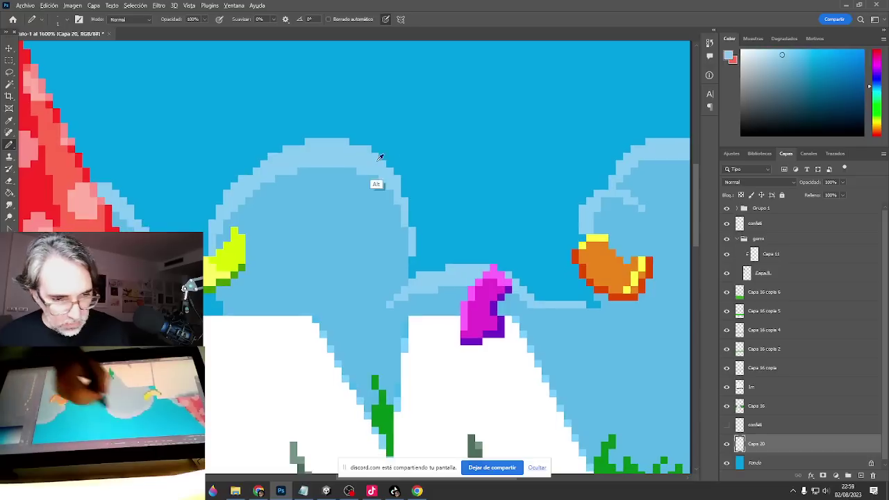
pyautogui.moveTo(285, 184)
pyautogui.mouseDown()
pyautogui.moveTo(243, 198)
pyautogui.moveTo(266, 191)
pyautogui.moveTo(293, 208)
pyautogui.mouseUp()
pyautogui.keyDown('alt'); pyautogui.click(266, 156); pyautogui.keyUp('alt')
pyautogui.moveTo(276, 150)
pyautogui.mouseDown()
pyautogui.moveTo(263, 171)
pyautogui.moveTo(218, 194)
pyautogui.mouseUp()
pyautogui.moveTo(247, 179)
pyautogui.mouseDown()
pyautogui.moveTo(222, 189)
pyautogui.moveTo(296, 159)
pyautogui.moveTo(265, 186)
pyautogui.mouseUp()
pyautogui.keyDown('alt'); pyautogui.click(286, 166); pyautogui.keyUp('alt')
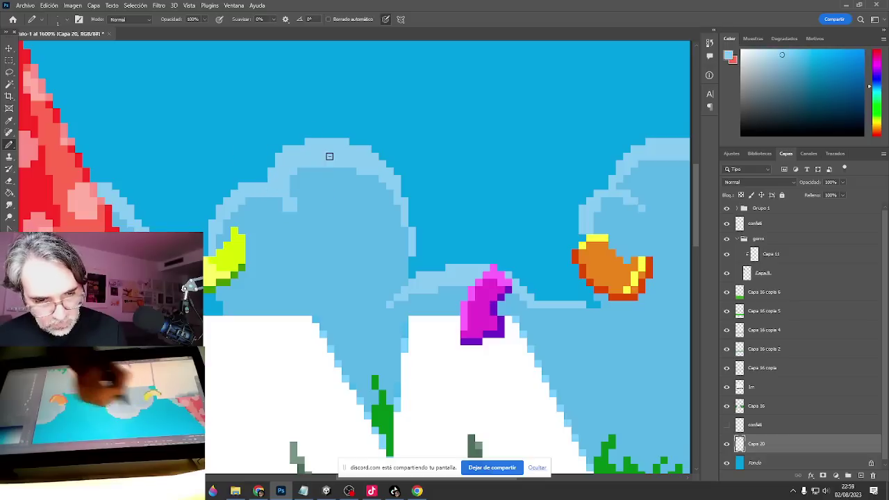
# Add a light-blue-edged puff to the central cloud's right side and a small highlight curl inside the cloud.
pyautogui.click(360, 223)
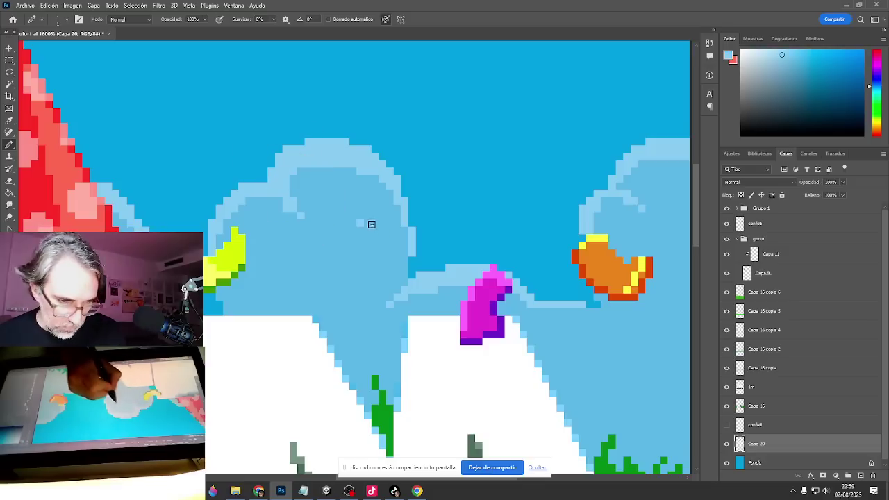
pyautogui.click(374, 223)
pyautogui.moveTo(423, 236)
pyautogui.mouseDown()
pyautogui.moveTo(425, 259)
pyautogui.moveTo(410, 266)
pyautogui.moveTo(424, 253)
pyautogui.moveTo(418, 244)
pyautogui.moveTo(410, 254)
pyautogui.moveTo(382, 231)
pyautogui.moveTo(373, 235)
pyautogui.moveTo(387, 211)
pyautogui.moveTo(359, 194)
pyautogui.moveTo(371, 201)
pyautogui.moveTo(337, 202)
pyautogui.mouseUp()
pyautogui.keyDown('alt'); pyautogui.click(401, 250); pyautogui.keyUp('alt')
pyautogui.keyDown('alt'); pyautogui.click(382, 224); pyautogui.keyUp('alt')
pyautogui.keyDown('alt'); pyautogui.click(383, 212); pyautogui.keyUp('alt')
pyautogui.keyDown('alt'); pyautogui.click(403, 213); pyautogui.keyUp('alt')
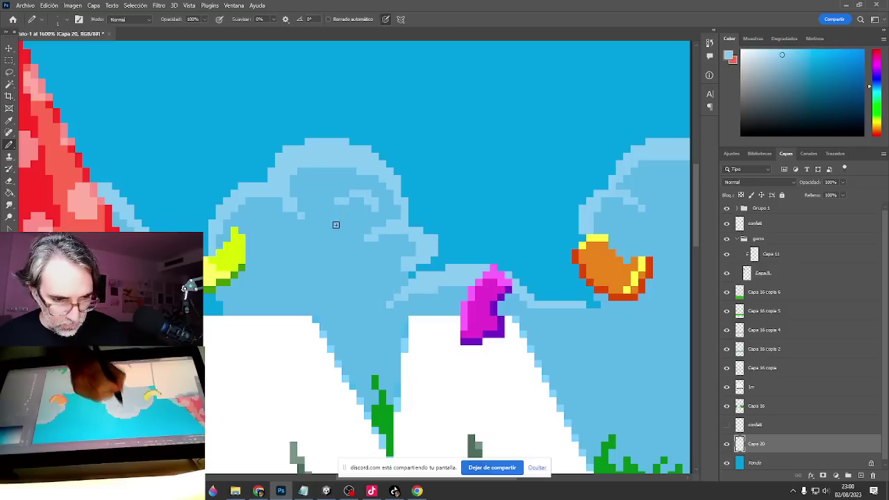
# Draw light-blue curls inside the cloud at the canvas's right edge and puffy highlight arcs below the orange confetti.
pyautogui.moveTo(499, 273); pyautogui.dragTo(373, 230)
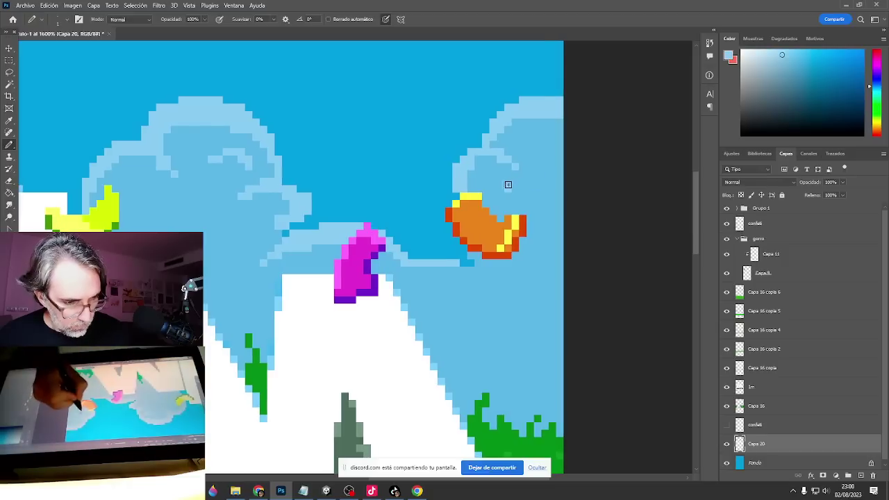
pyautogui.moveTo(508, 184); pyautogui.dragTo(531, 165)
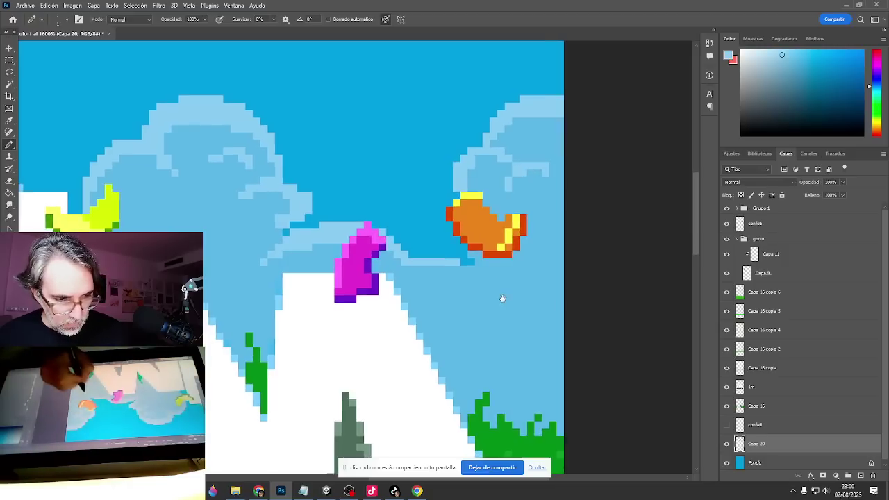
pyautogui.moveTo(503, 298)
pyautogui.mouseDown()
pyautogui.moveTo(475, 209)
pyautogui.moveTo(420, 211)
pyautogui.moveTo(444, 184)
pyautogui.moveTo(491, 188)
pyautogui.moveTo(451, 177)
pyautogui.moveTo(422, 209)
pyautogui.moveTo(460, 188)
pyautogui.moveTo(431, 197)
pyautogui.mouseUp()
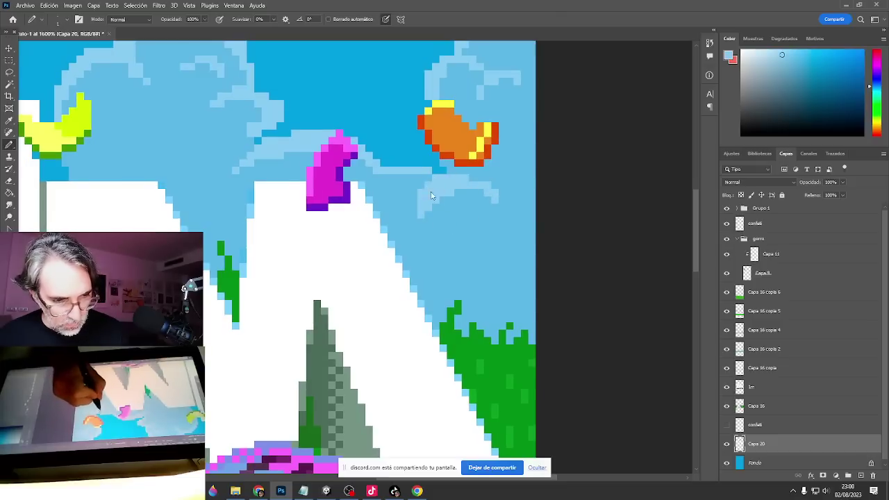
pyautogui.click(442, 226)
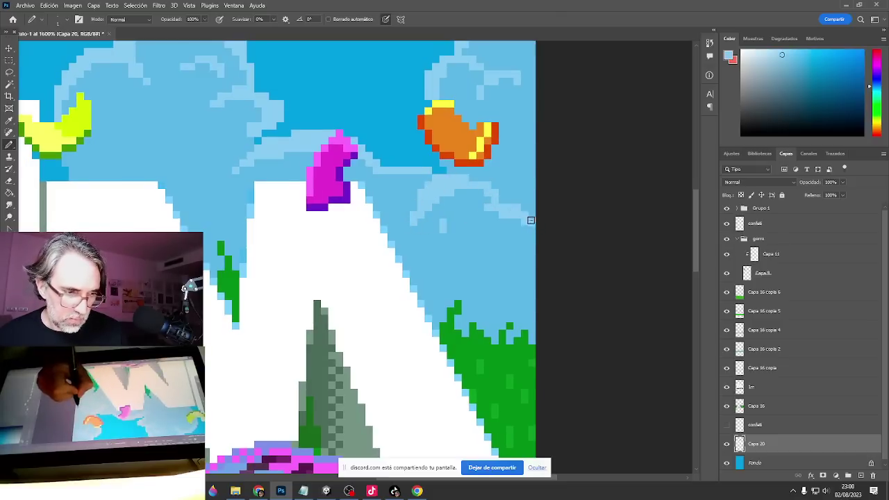
pyautogui.moveTo(448, 226); pyautogui.dragTo(495, 245)
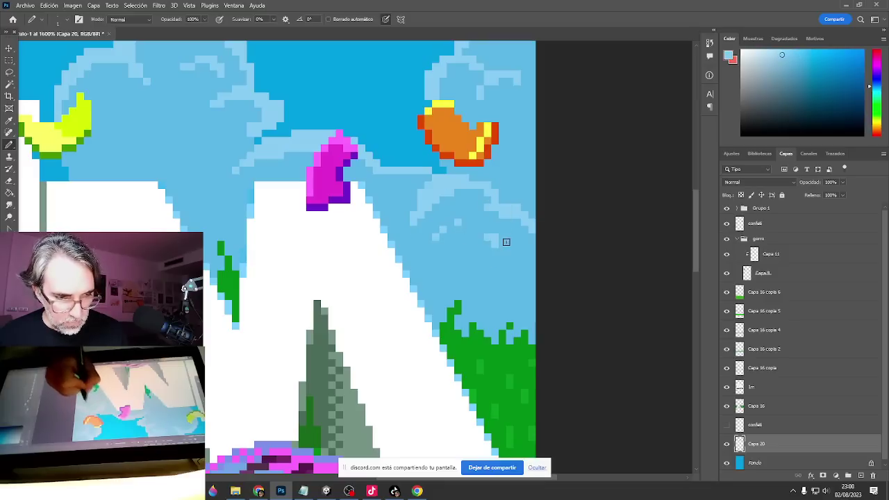
# Draw small light-blue highlight marks low in the central cloud and refine the edge of the small cloud beside it.
pyautogui.moveTo(351, 233); pyautogui.dragTo(524, 301)
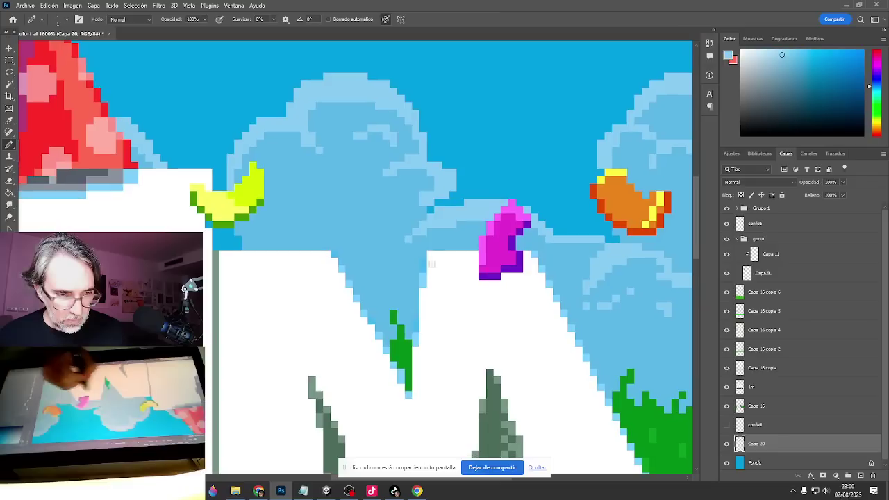
pyautogui.moveTo(400, 248); pyautogui.dragTo(404, 251)
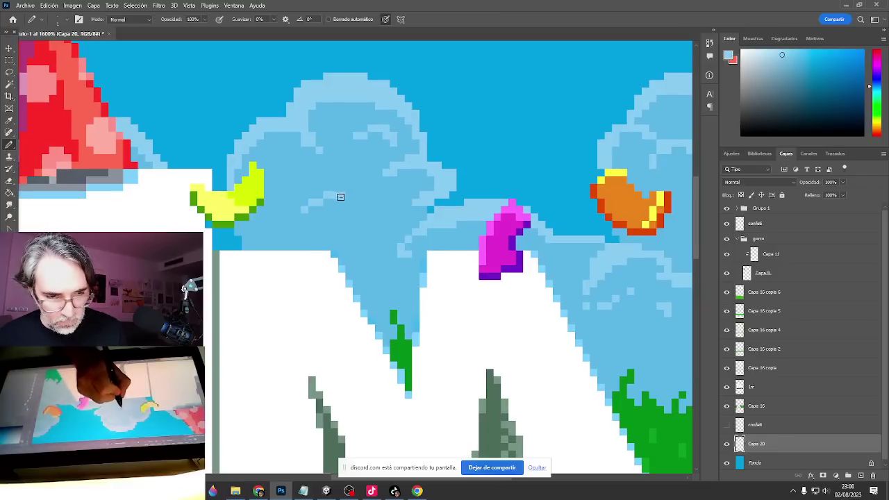
pyautogui.moveTo(269, 263); pyautogui.dragTo(440, 300)
pyautogui.click(604, 245)
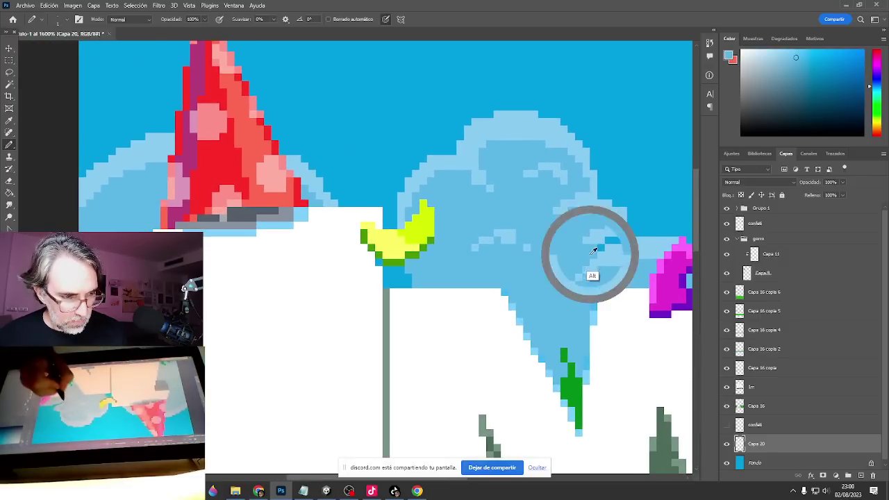
pyautogui.keyDown('alt'); pyautogui.click(620, 230); pyautogui.keyUp('alt')
# Reshape the cloud behind the party hat with light-blue puffs, and add highlight strokes beside and below the hook of the 1.
pyautogui.moveTo(317, 240); pyautogui.dragTo(485, 211)
pyautogui.moveTo(263, 225); pyautogui.dragTo(308, 218)
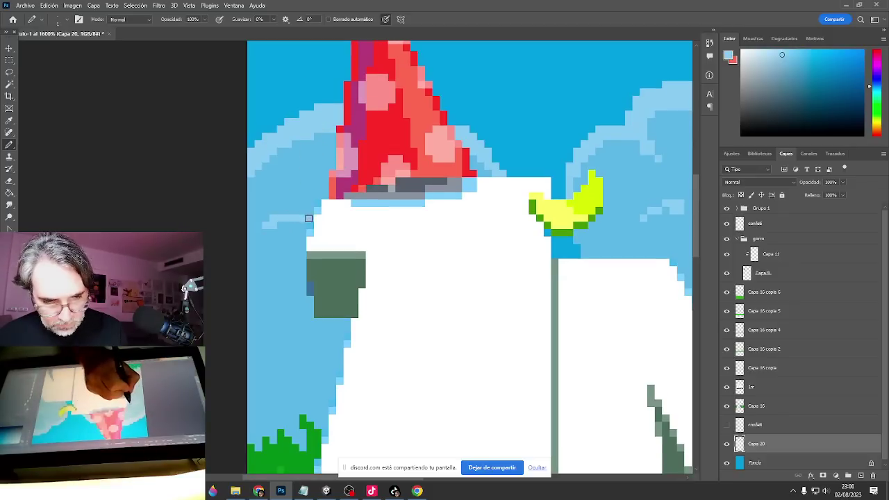
pyautogui.keyDown('alt'); pyautogui.click(275, 170); pyautogui.keyUp('alt')
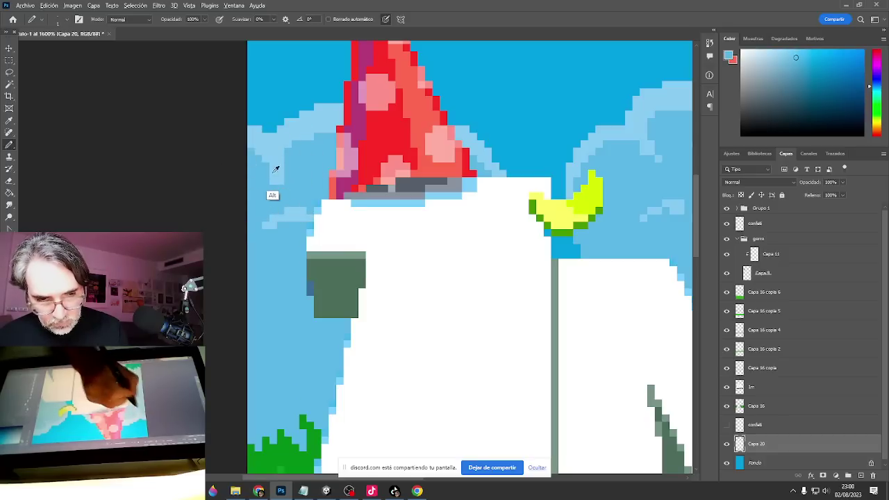
pyautogui.keyDown('alt'); pyautogui.click(274, 171); pyautogui.keyUp('alt')
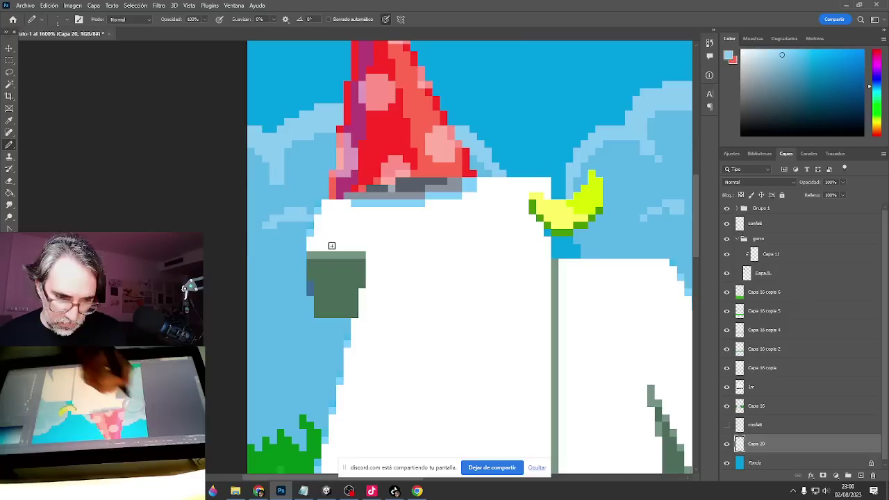
pyautogui.moveTo(271, 321)
pyautogui.mouseDown()
pyautogui.moveTo(320, 325)
pyautogui.moveTo(306, 328)
pyautogui.moveTo(345, 342)
pyautogui.mouseUp()
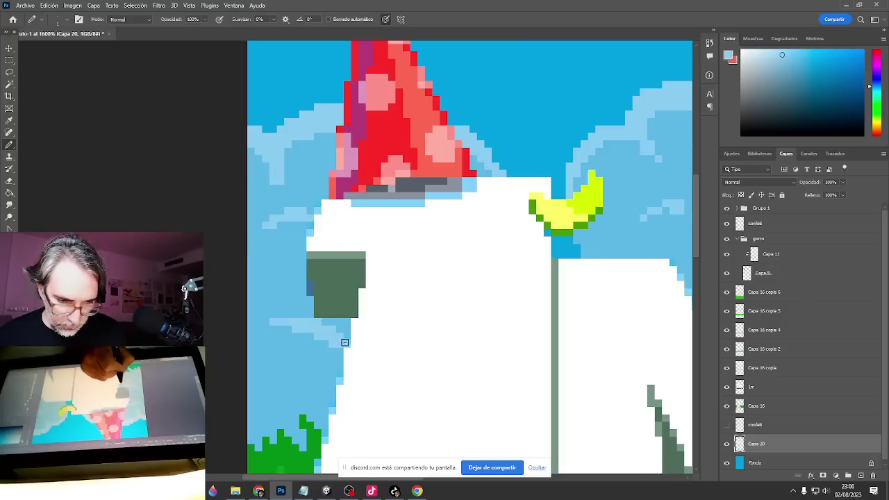
pyautogui.moveTo(267, 352); pyautogui.dragTo(251, 353)
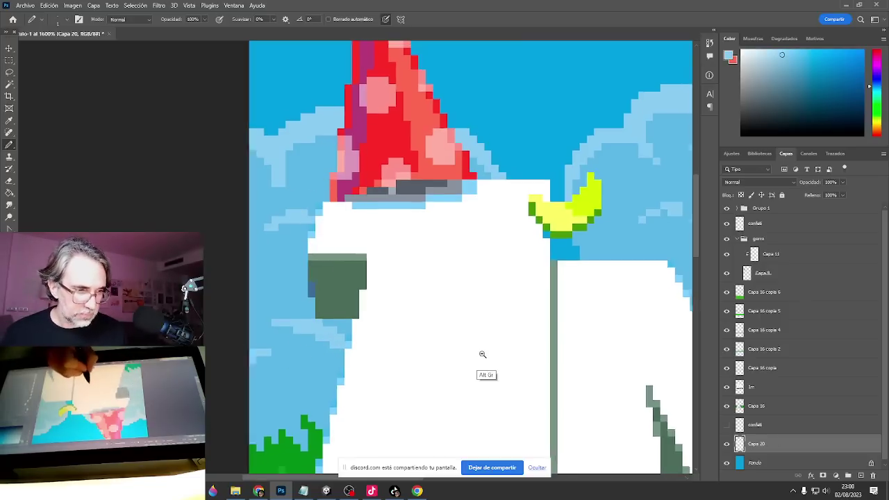
# Using green sampled from the grass at 47% opacity, paint translucent hills over the cloud bases behind the letters.
pyautogui.keyDown('ctrl'); pyautogui.keyDown('alt'); pyautogui.click(487, 357); pyautogui.keyUp('alt'); pyautogui.keyUp('ctrl')
pyautogui.keyDown('ctrl'); pyautogui.keyDown('alt'); pyautogui.click(492, 358); pyautogui.keyUp('alt'); pyautogui.keyUp('ctrl')
pyautogui.keyDown('ctrl'); pyautogui.keyDown('alt'); pyautogui.click(492, 359); pyautogui.keyUp('alt'); pyautogui.keyUp('ctrl')
pyautogui.keyDown('ctrl'); pyautogui.keyDown('alt'); pyautogui.click(493, 363); pyautogui.keyUp('alt'); pyautogui.keyUp('ctrl')
pyautogui.keyDown('ctrl'); pyautogui.keyDown('alt'); pyautogui.click(494, 364); pyautogui.keyUp('alt'); pyautogui.keyUp('ctrl')
pyautogui.moveTo(471, 375); pyautogui.dragTo(306, 334)
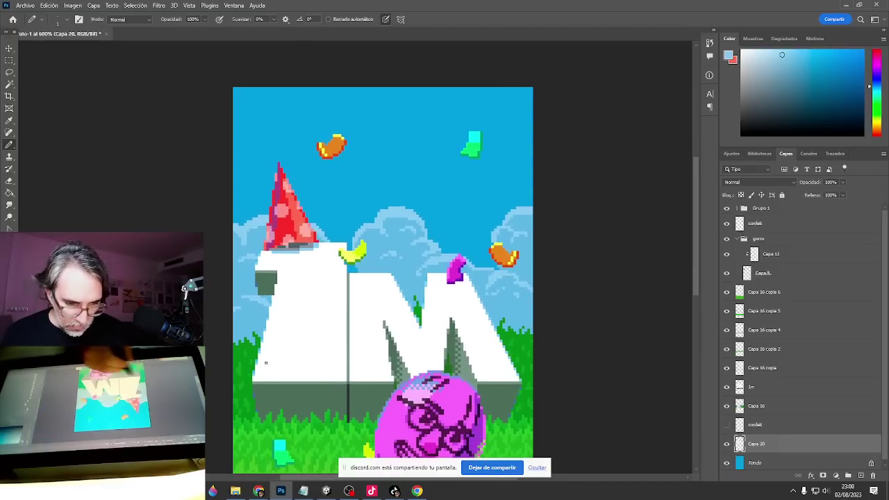
pyautogui.keyDown('alt'); pyautogui.click(247, 363); pyautogui.keyUp('alt')
pyautogui.moveTo(302, 351); pyautogui.dragTo(309, 349)
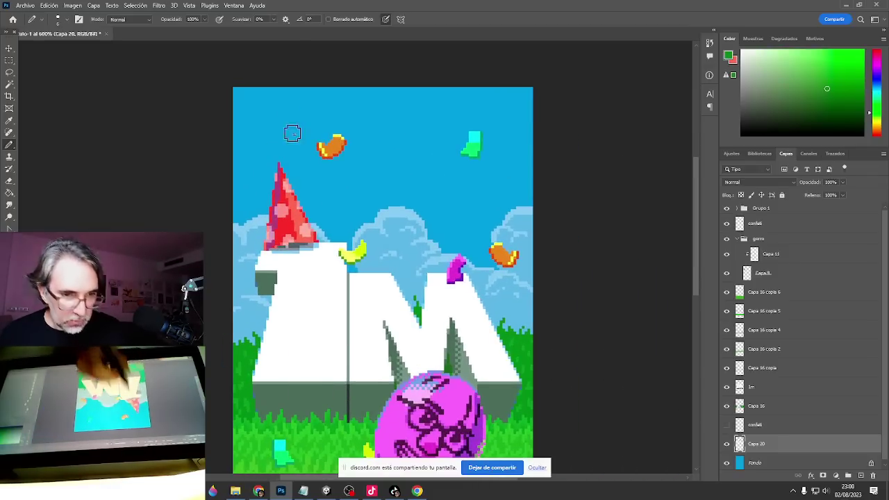
pyautogui.click(205, 20)
pyautogui.moveTo(205, 30); pyautogui.dragTo(182, 31)
pyautogui.click(188, 42)
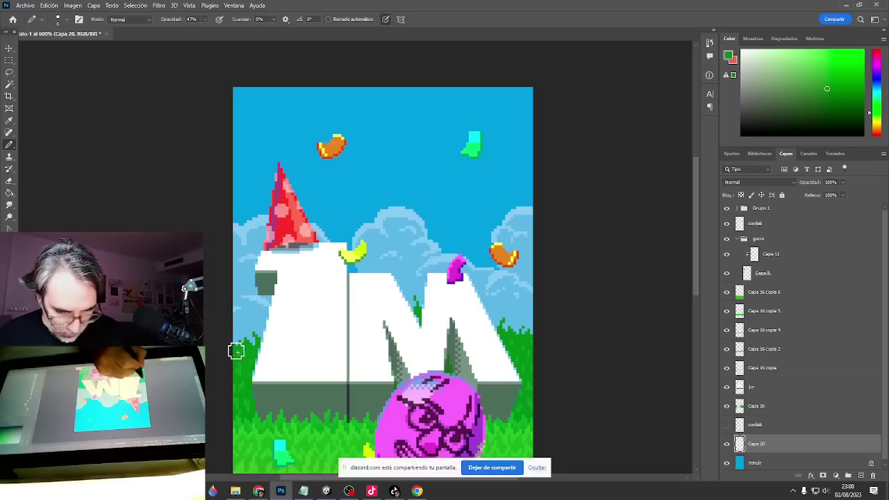
pyautogui.moveTo(403, 292); pyautogui.dragTo(419, 300)
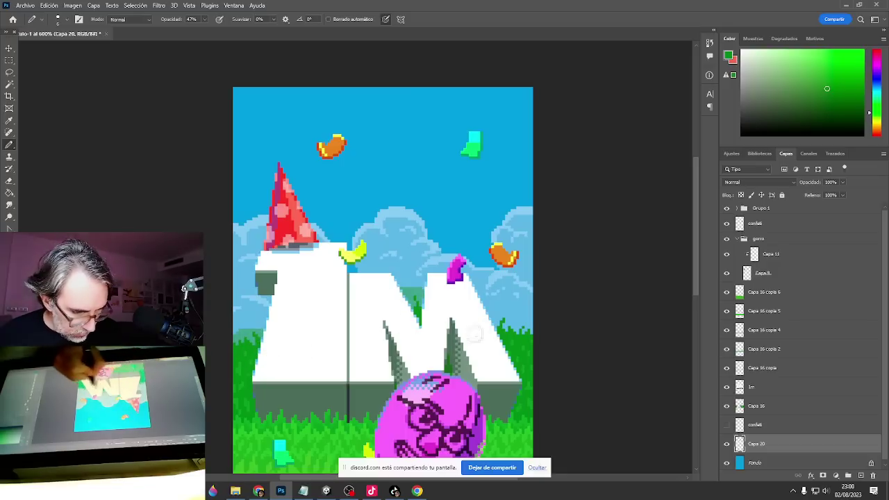
pyautogui.moveTo(492, 317); pyautogui.dragTo(529, 321)
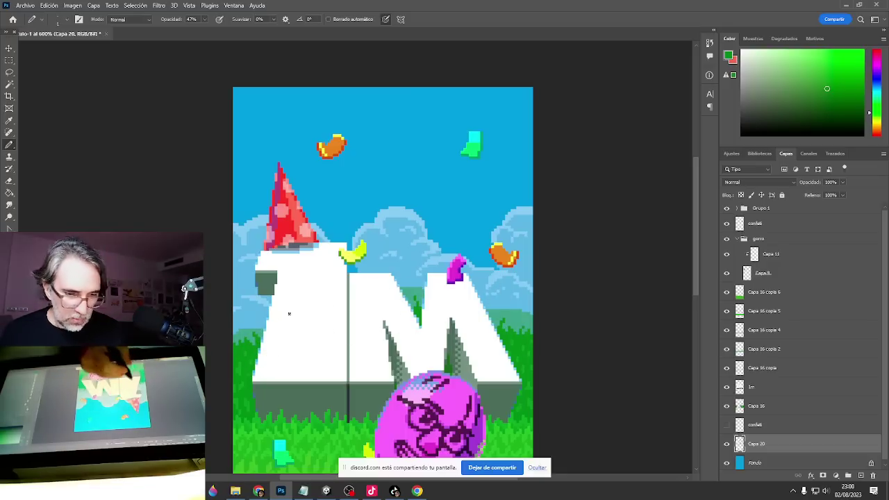
# Sample the blended hill green, set the opacity back to 100%, and paint a small patch on the cloud at the canvas's left edge.
pyautogui.keyDown('ctrl'); pyautogui.click(248, 339); pyautogui.keyUp('ctrl')
pyautogui.keyDown('ctrl'); pyautogui.click(252, 344); pyautogui.keyUp('ctrl')
pyautogui.keyDown('ctrl'); pyautogui.click(257, 328); pyautogui.keyUp('ctrl')
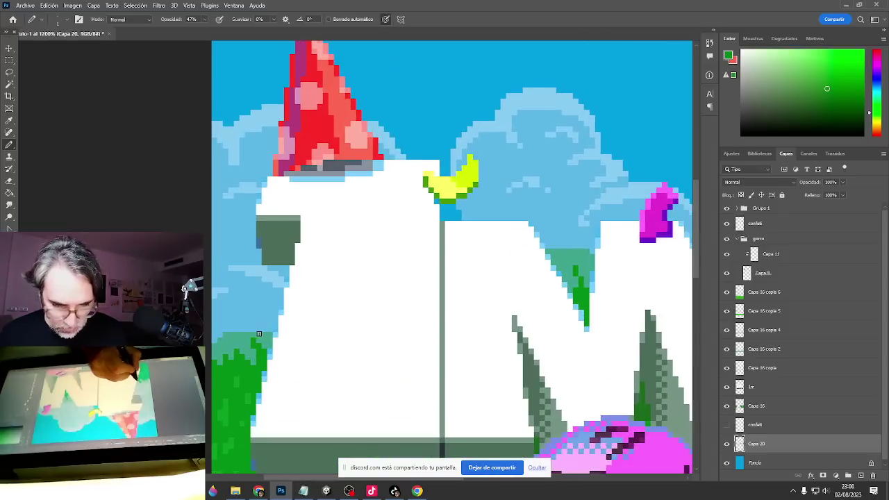
pyautogui.keyDown('alt'); pyautogui.click(245, 342); pyautogui.keyUp('alt')
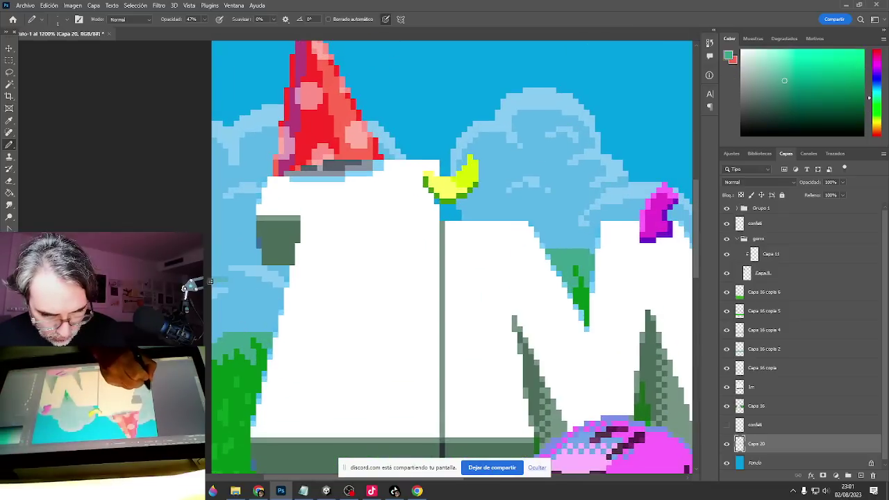
pyautogui.click(204, 19)
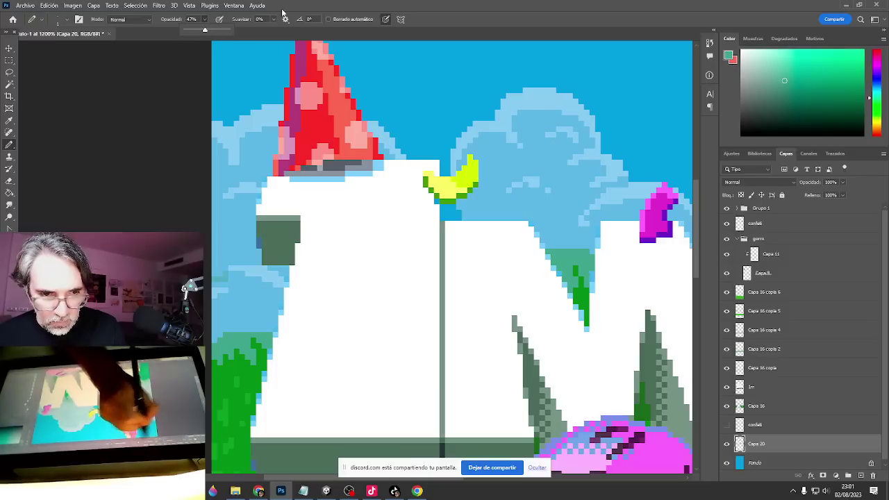
pyautogui.click(235, 32)
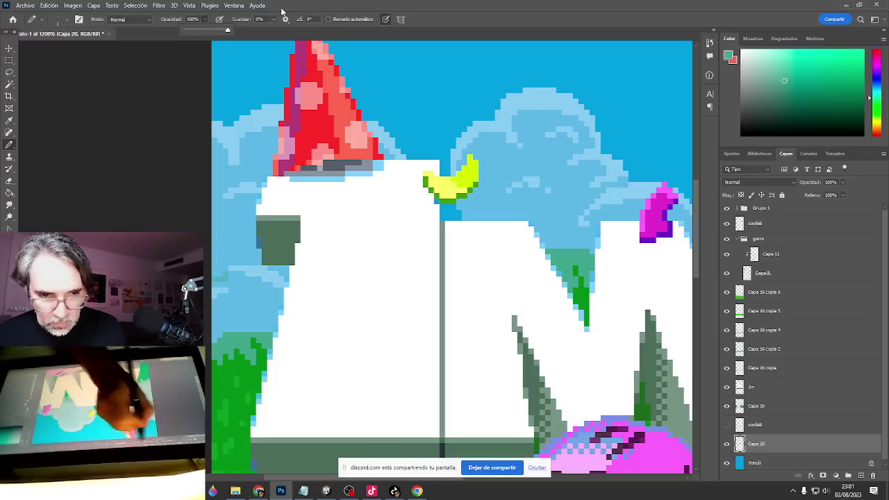
pyautogui.click(224, 277)
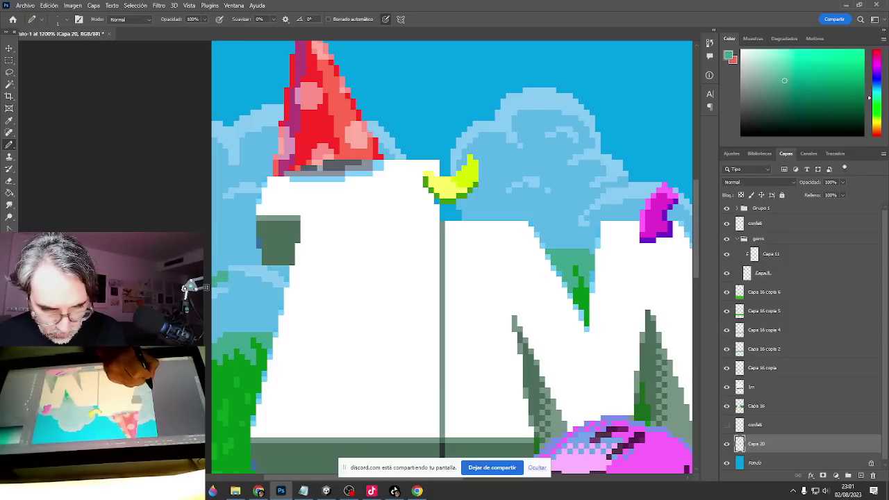
# Draw a small green peak above the M's left stem and add bumps to the hill beside the M's right leg.
pyautogui.moveTo(617, 310); pyautogui.dragTo(391, 260)
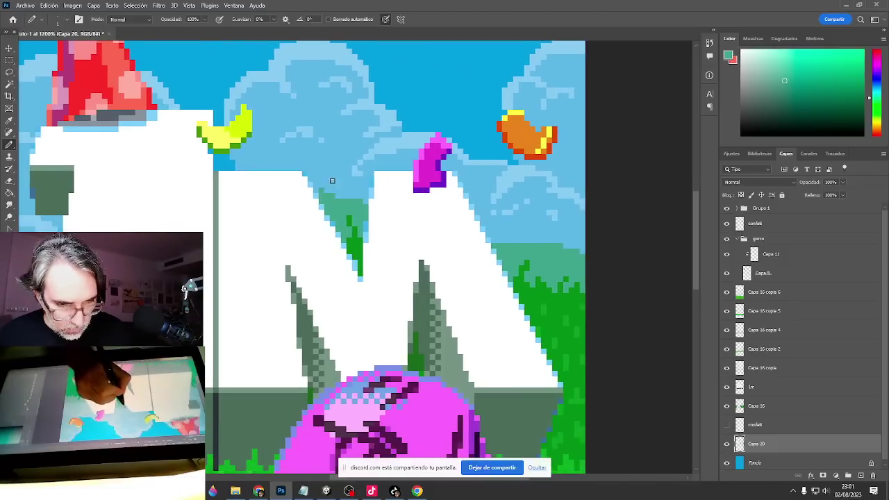
pyautogui.moveTo(277, 158)
pyautogui.mouseDown()
pyautogui.moveTo(282, 167)
pyautogui.moveTo(266, 168)
pyautogui.mouseUp()
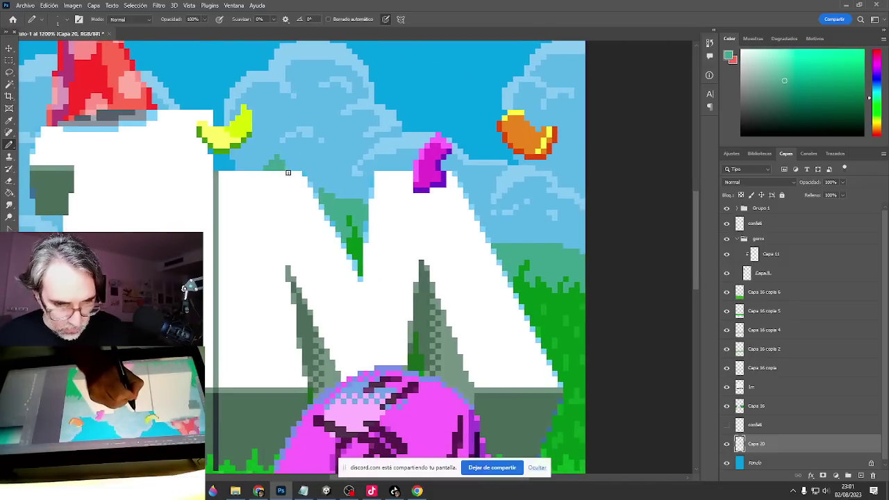
pyautogui.moveTo(488, 218)
pyautogui.mouseDown()
pyautogui.moveTo(517, 248)
pyautogui.moveTo(488, 241)
pyautogui.mouseUp()
pyautogui.moveTo(560, 229)
pyautogui.mouseDown()
pyautogui.moveTo(550, 246)
pyautogui.moveTo(572, 248)
pyautogui.mouseUp()
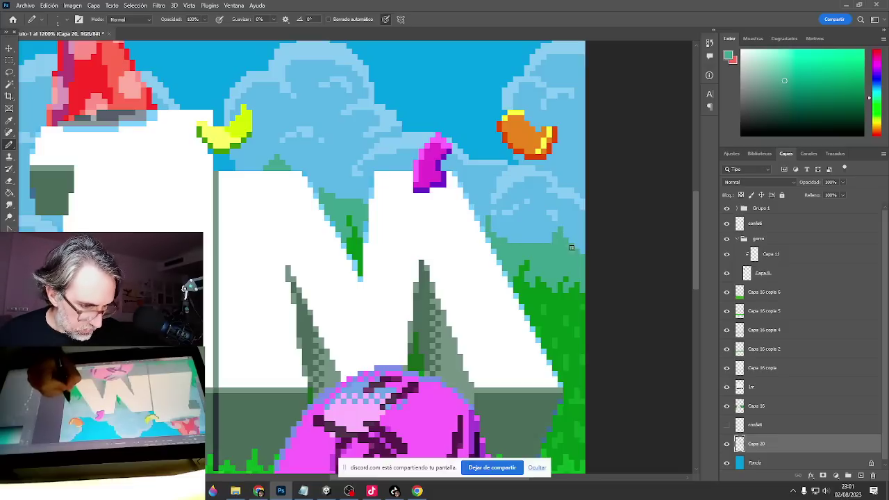
# Dither hill-green pixels into the cloud at the canvas's right edge, below the orange confetti.
pyautogui.moveTo(563, 183); pyautogui.dragTo(581, 189)
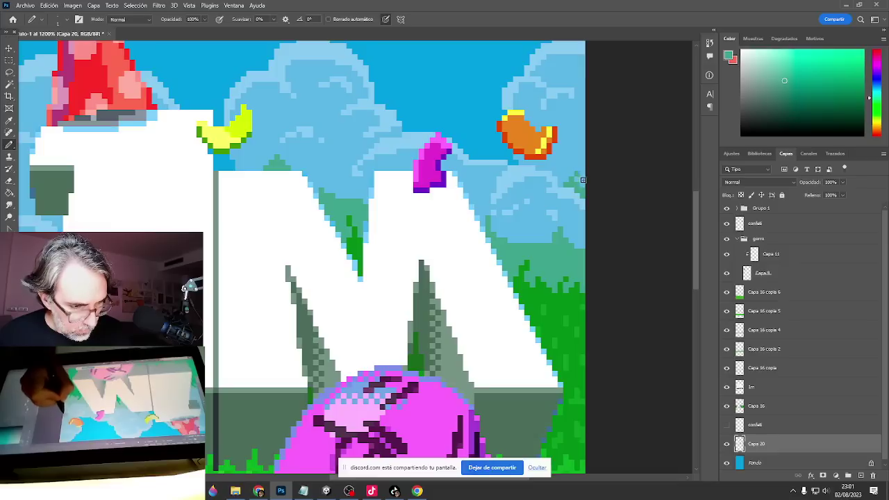
pyautogui.click(563, 180)
pyautogui.hotkey('ctrl', 'z')
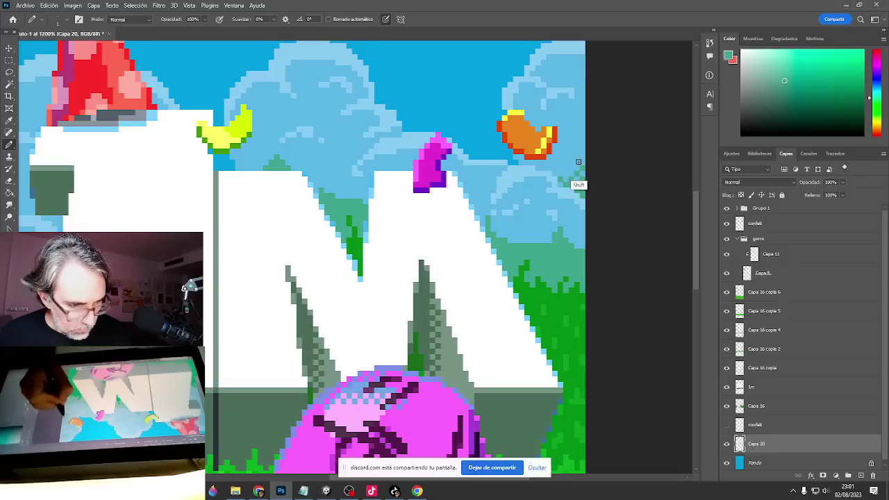
pyautogui.click(570, 172)
pyautogui.click(583, 159)
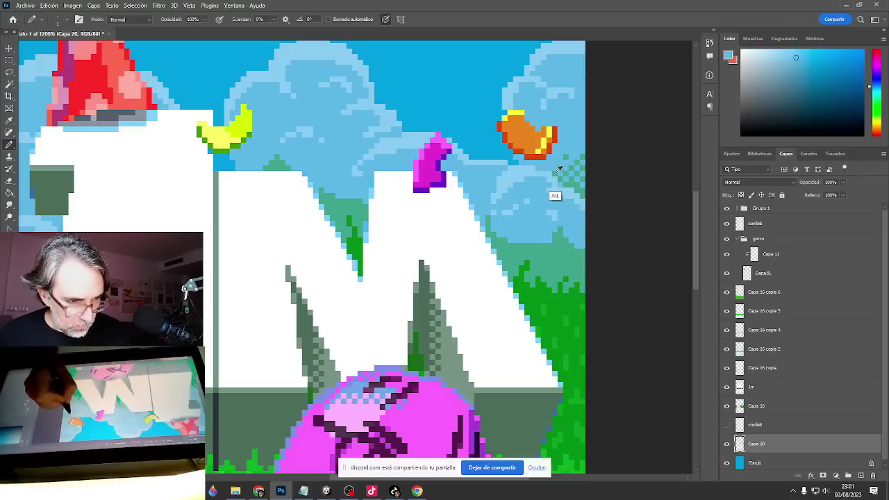
# Break up the straight top of the hill inside the M's notch with dithered hill-green pixels.
pyautogui.moveTo(397, 195); pyautogui.dragTo(494, 238)
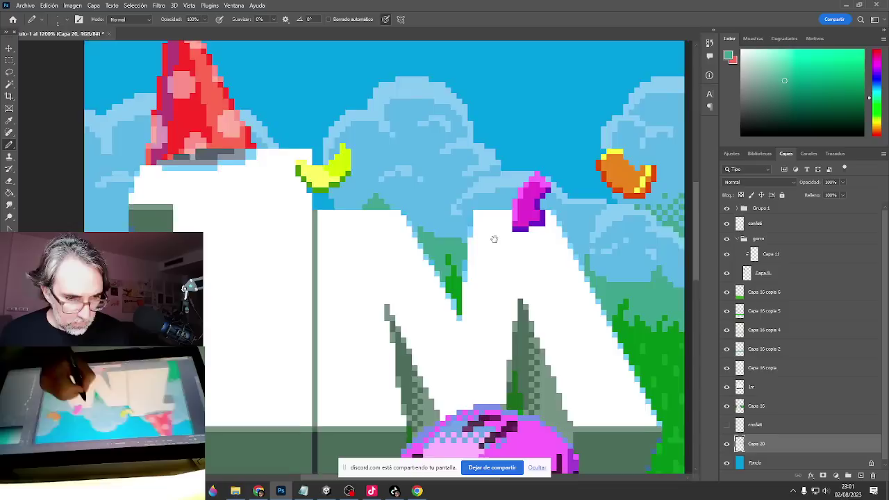
pyautogui.keyDown('ctrl'); pyautogui.click(421, 234); pyautogui.keyUp('ctrl')
pyautogui.keyDown('ctrl'); pyautogui.click(481, 247); pyautogui.keyUp('ctrl')
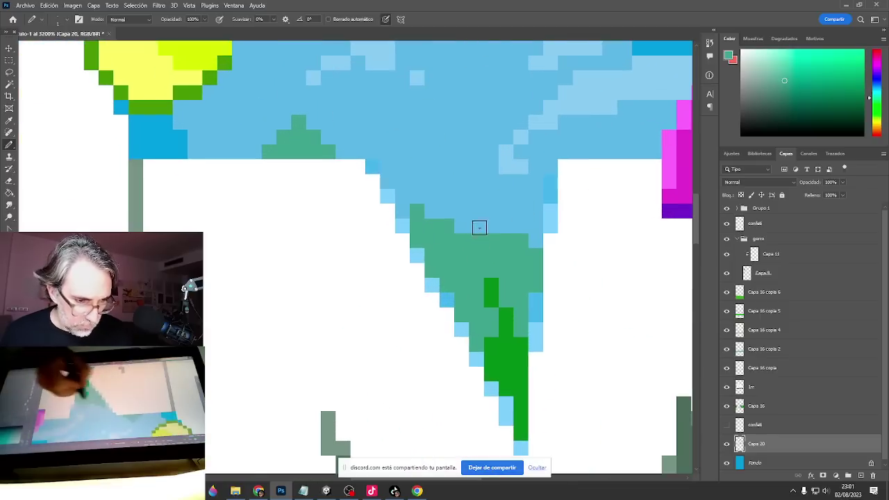
pyautogui.click(418, 196)
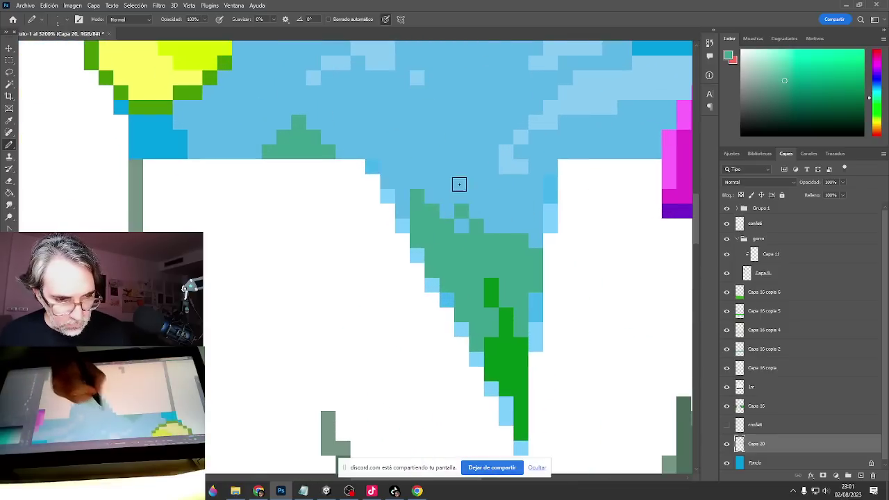
pyautogui.click(507, 225)
pyautogui.click(522, 211)
pyautogui.click(535, 225)
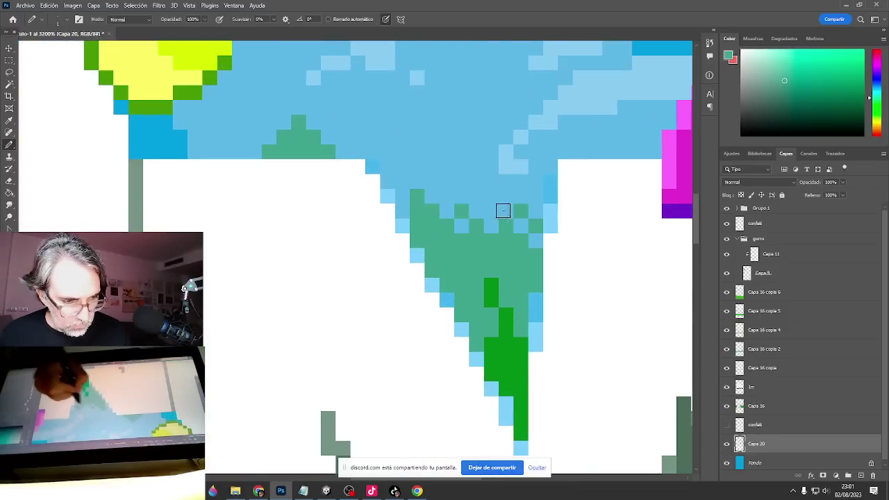
pyautogui.click(491, 211)
# Extend the green slope up along the M's diagonal toward the small peak, and widen the peak's base.
pyautogui.click(403, 209)
pyautogui.click(405, 182)
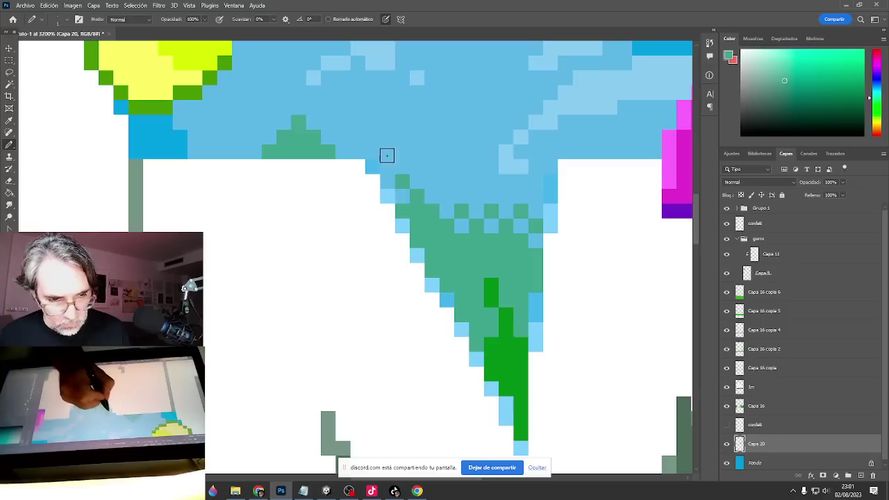
pyautogui.moveTo(389, 193)
pyautogui.mouseDown()
pyautogui.moveTo(485, 226)
pyautogui.moveTo(472, 190)
pyautogui.moveTo(440, 189)
pyautogui.mouseUp()
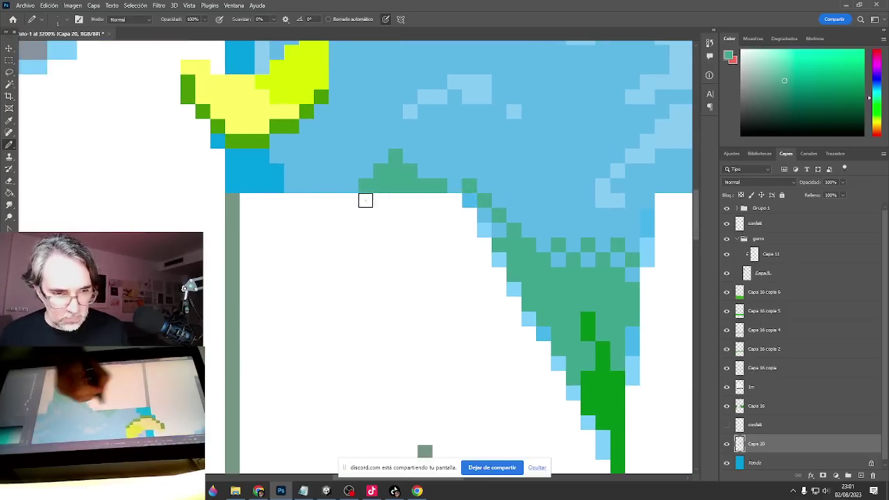
pyautogui.click(335, 188)
# Build a checkerboard of hill-green pixels above the green patch at the canvas's left edge.
pyautogui.keyDown('ctrl'); pyautogui.keyDown('alt'); pyautogui.click(358, 284); pyautogui.keyUp('alt'); pyautogui.keyUp('ctrl')
pyautogui.keyDown('ctrl'); pyautogui.keyDown('alt'); pyautogui.click(359, 285); pyautogui.keyUp('alt'); pyautogui.keyUp('ctrl')
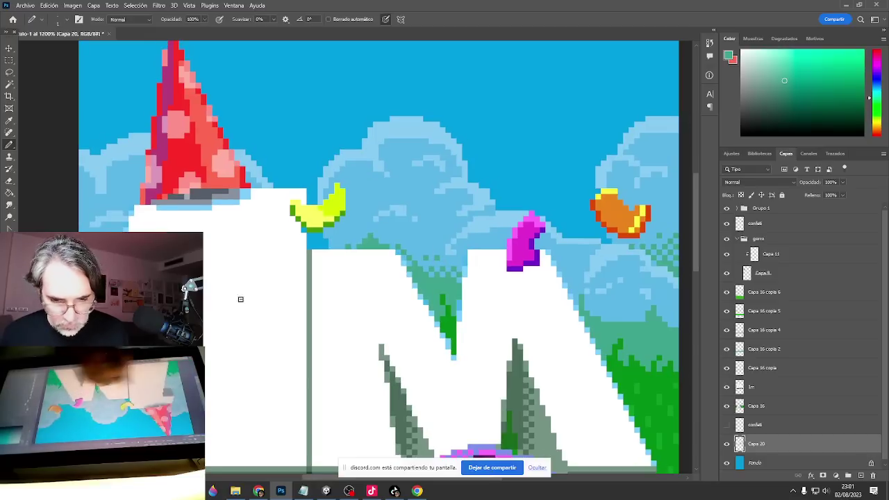
pyautogui.moveTo(253, 299); pyautogui.dragTo(374, 287)
pyautogui.keyDown('ctrl'); pyautogui.click(312, 289); pyautogui.keyUp('ctrl')
pyautogui.keyDown('ctrl'); pyautogui.click(313, 291); pyautogui.keyUp('ctrl')
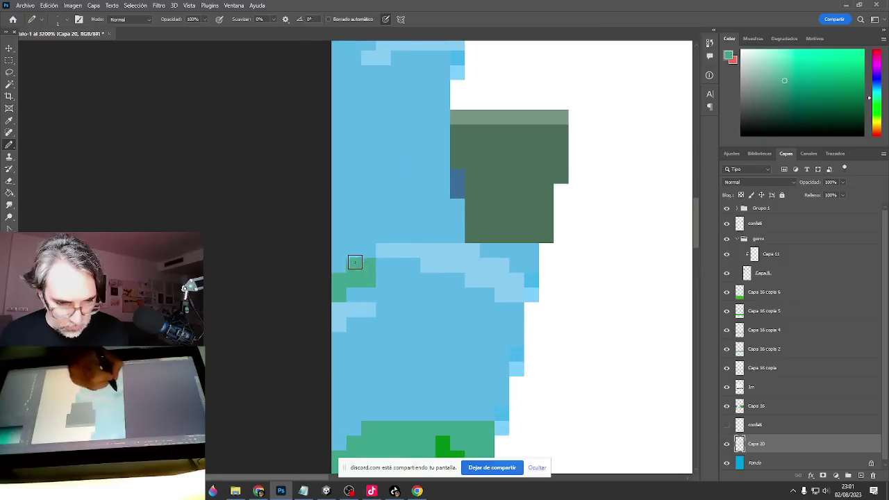
pyautogui.click(368, 252)
pyautogui.click(340, 251)
pyautogui.click(354, 236)
pyautogui.click(369, 222)
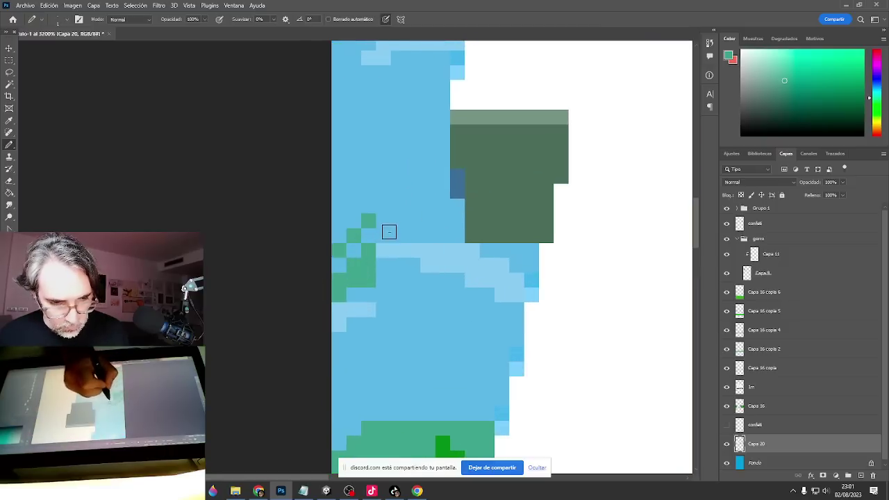
pyautogui.click(384, 234)
pyautogui.click(340, 220)
pyautogui.click(355, 205)
pyautogui.click(396, 221)
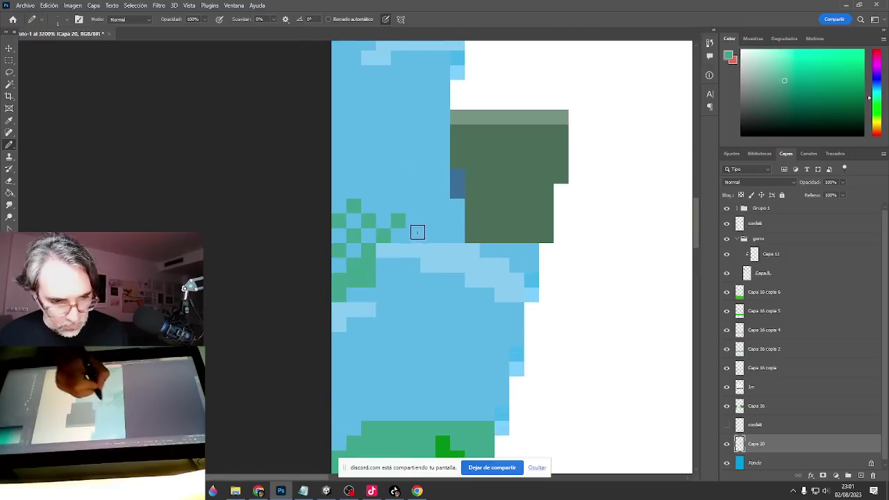
# Continue the checkerboard dithering across the cloud until it meets the hook of the 1.
pyautogui.click(414, 235)
pyautogui.click(428, 222)
pyautogui.click(443, 207)
pyautogui.click(443, 235)
pyautogui.click(459, 221)
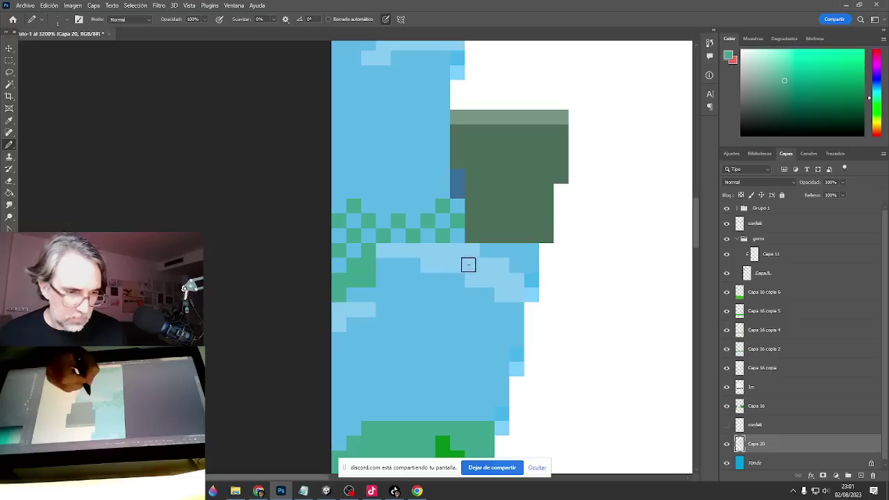
# Review the full composition, checking the clouds and dithered hills behind the letters.
pyautogui.scroll(-1, 464, 264)
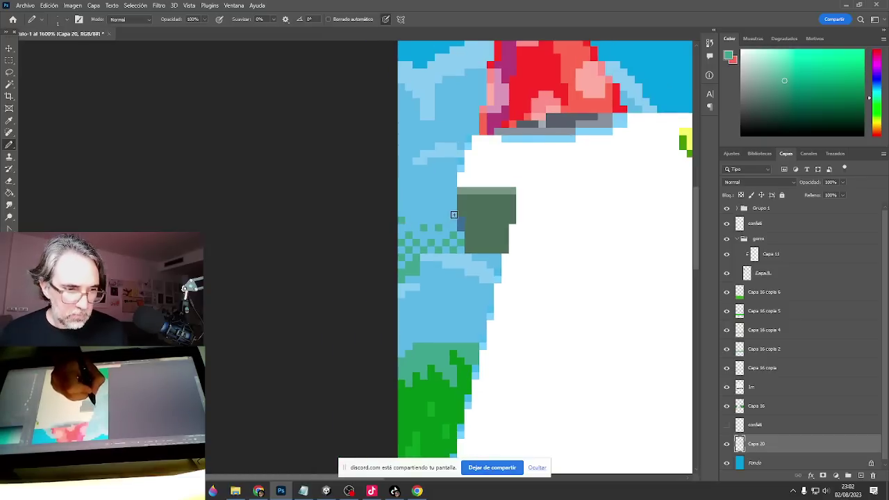
pyautogui.scroll(-1, 523, 284)
pyautogui.keyDown('ctrl'); pyautogui.keyDown('alt'); pyautogui.click(523, 284); pyautogui.keyUp('alt'); pyautogui.keyUp('ctrl')
pyautogui.moveTo(524, 284); pyautogui.dragTo(283, 279)
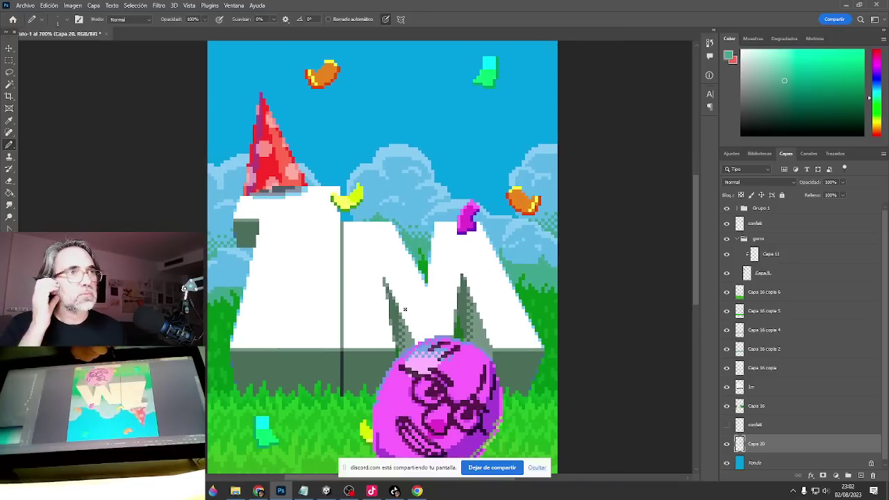
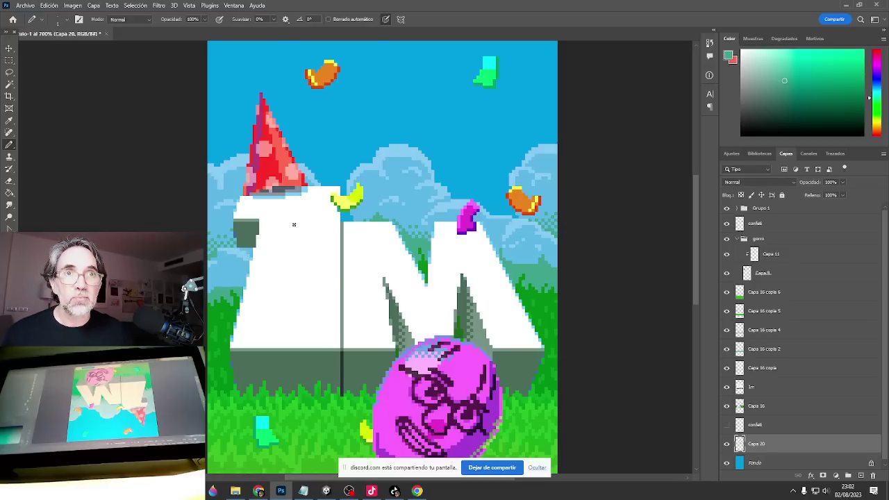
pyautogui.keyDown('alt'); pyautogui.click(337, 282); pyautogui.keyUp('alt')
pyautogui.moveTo(337, 282); pyautogui.dragTo(366, 181)
pyautogui.keyDown('alt'); pyautogui.click(363, 228); pyautogui.keyUp('alt')
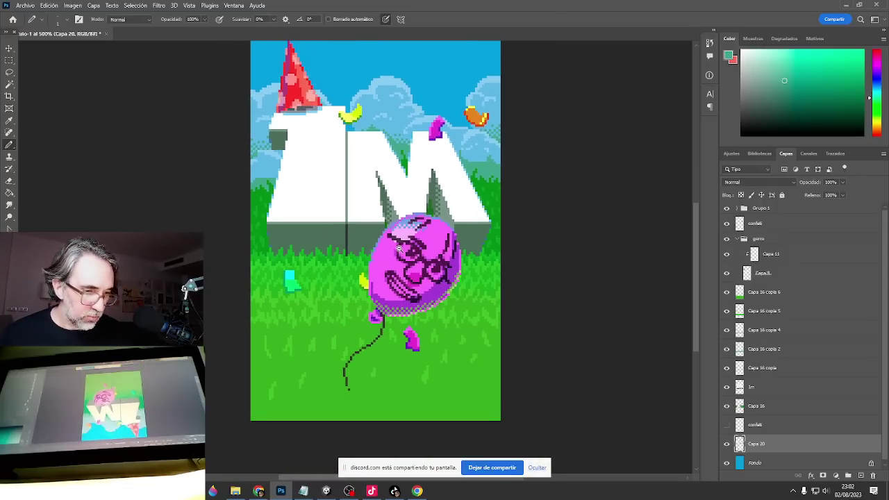
pyautogui.keyDown('alt'); pyautogui.click(369, 266); pyautogui.keyUp('alt')
pyautogui.moveTo(368, 267); pyautogui.dragTo(355, 284)
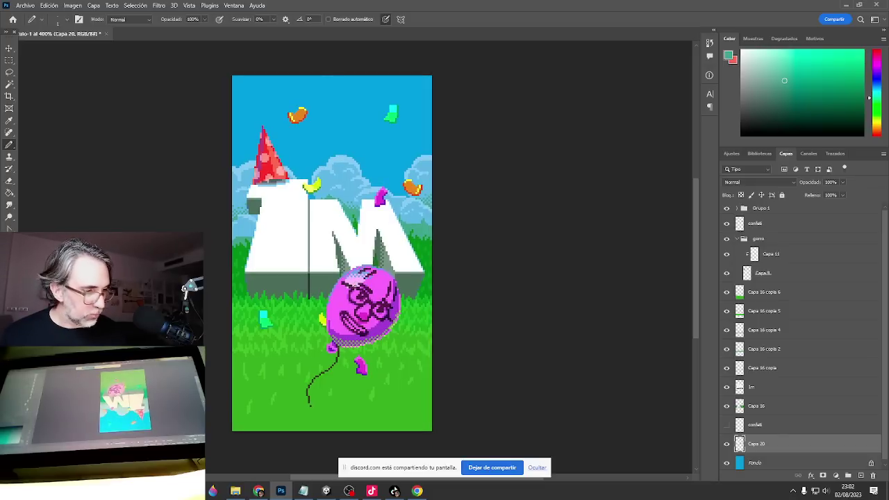
# Collapse the gorro group, show the lower confeti layer, and move Capa 20 above Capa 16.
pyautogui.click(737, 239)
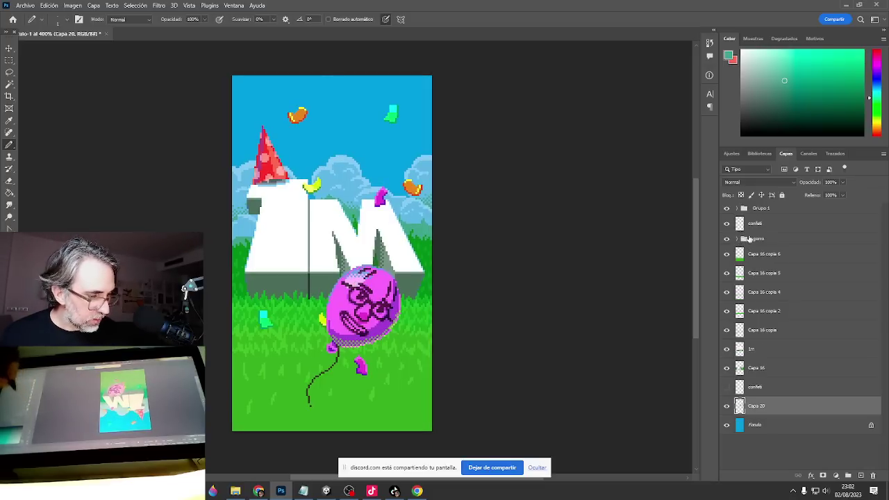
pyautogui.click(727, 387)
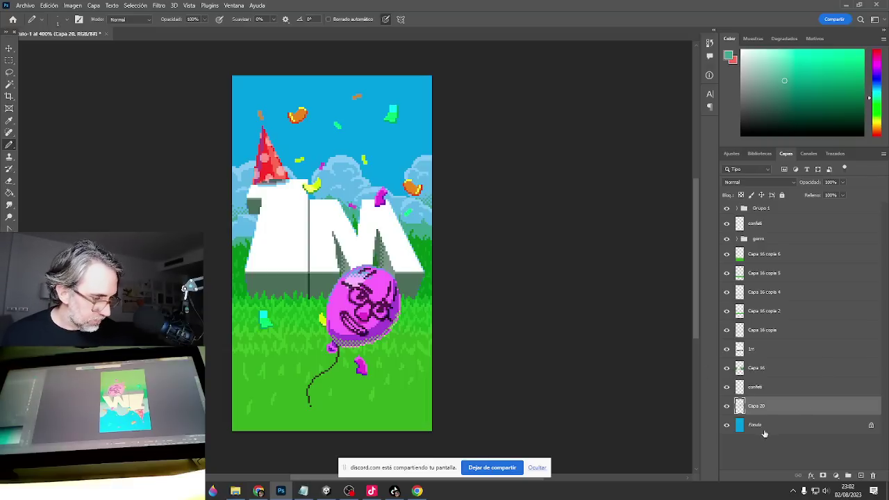
pyautogui.moveTo(763, 406); pyautogui.dragTo(771, 357)
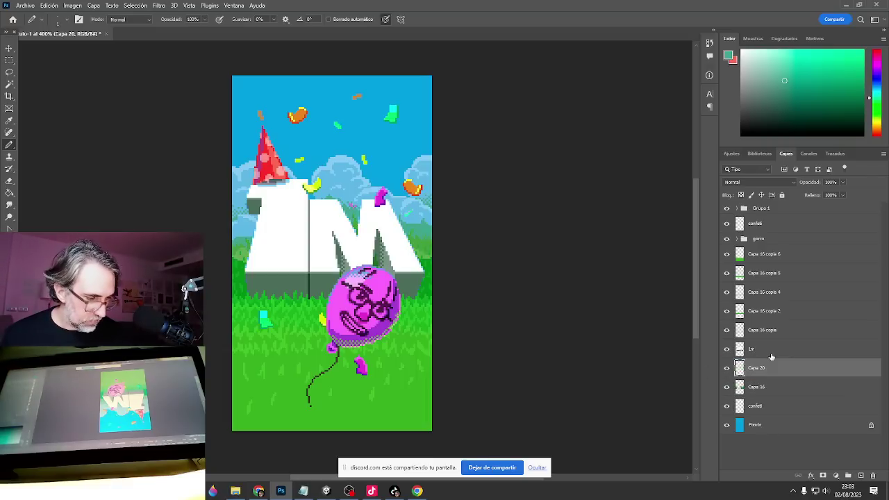
# Move Capa 20 to just above the Fondo layer and rename it nuves.
pyautogui.click(725, 370)
pyautogui.click(725, 370)
pyautogui.moveTo(756, 370); pyautogui.dragTo(764, 407)
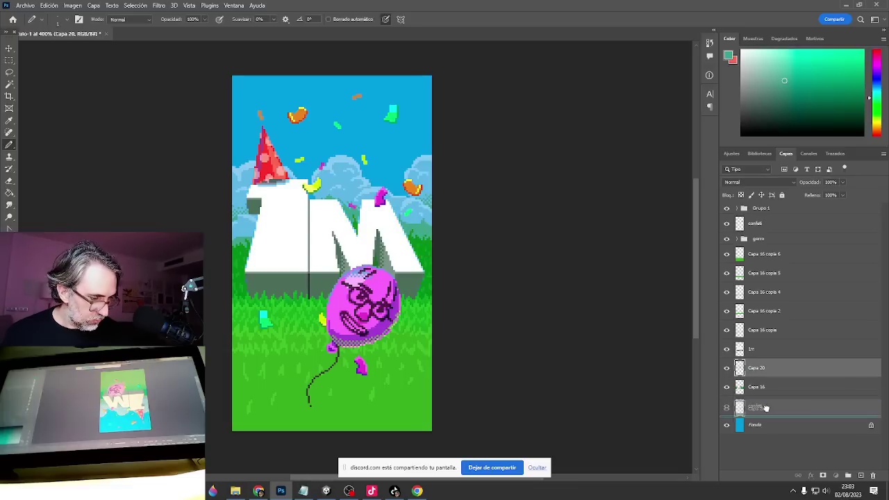
pyautogui.doubleClick(765, 407)
pyautogui.write('nu')
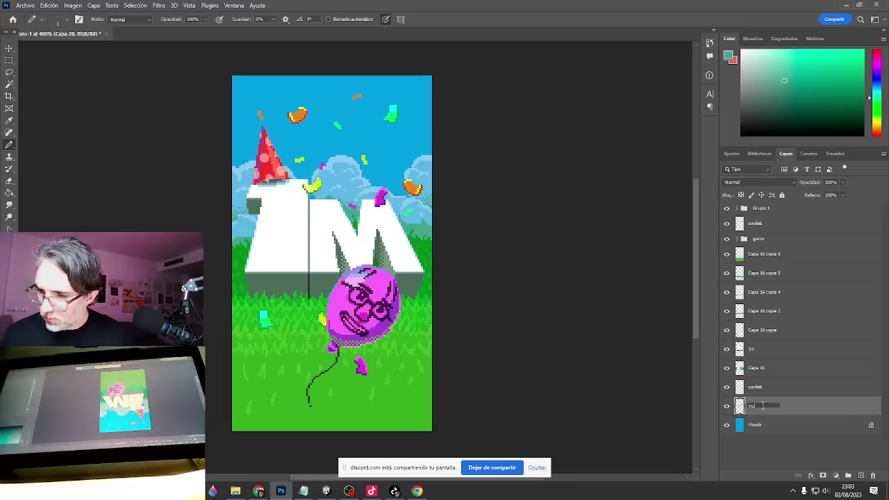
pyautogui.write('bes')
# Move the lower confeti layer up the stack so it sits directly above the gorro group.
pyautogui.click(806, 387)
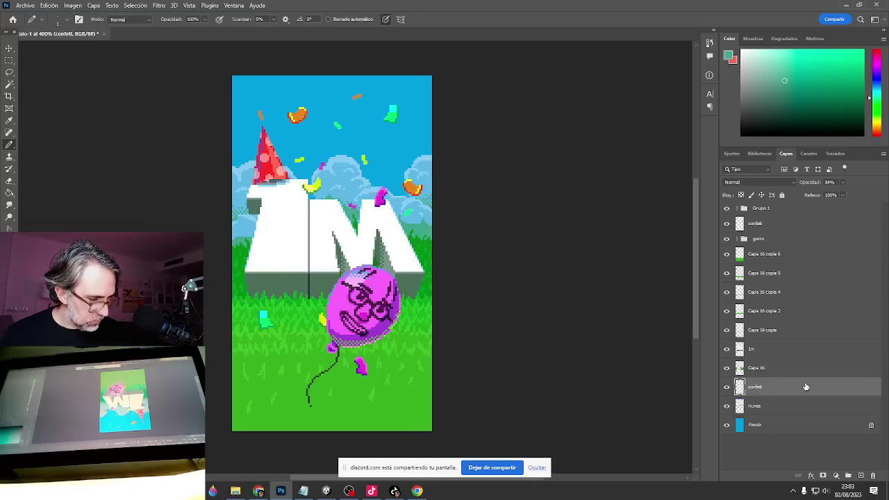
pyautogui.moveTo(806, 387); pyautogui.dragTo(818, 363)
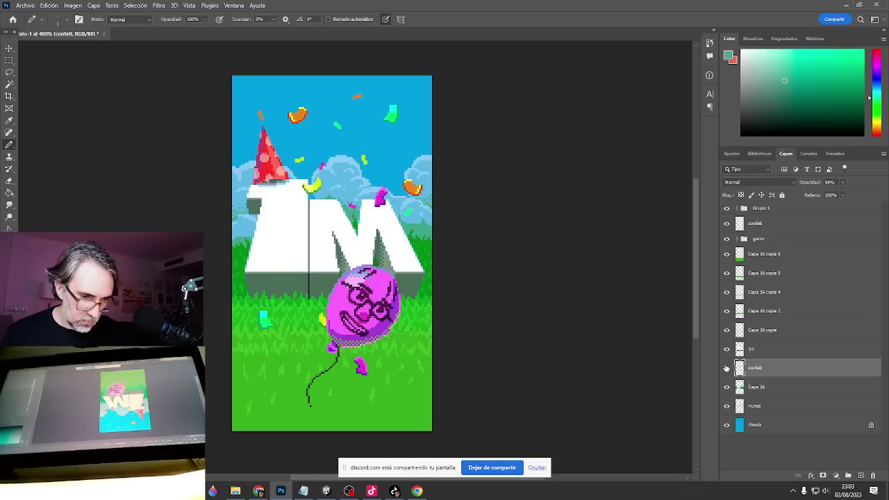
pyautogui.moveTo(780, 367); pyautogui.dragTo(800, 234)
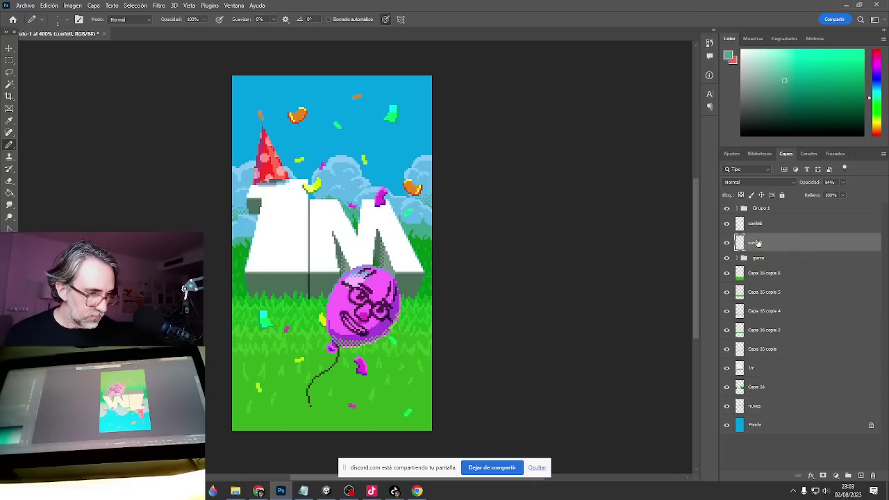
# Convert both confeti layers into smart objects.
pyautogui.rightClick(759, 243)
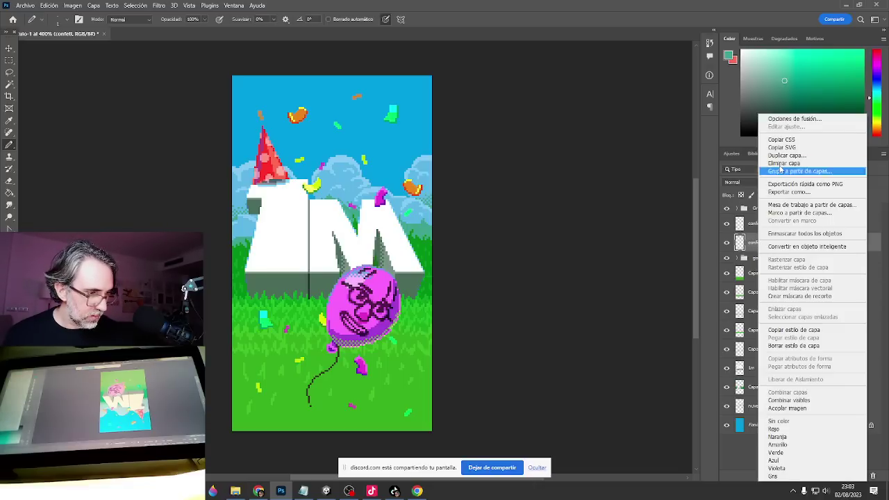
pyautogui.click(747, 246)
pyautogui.rightClick(753, 244)
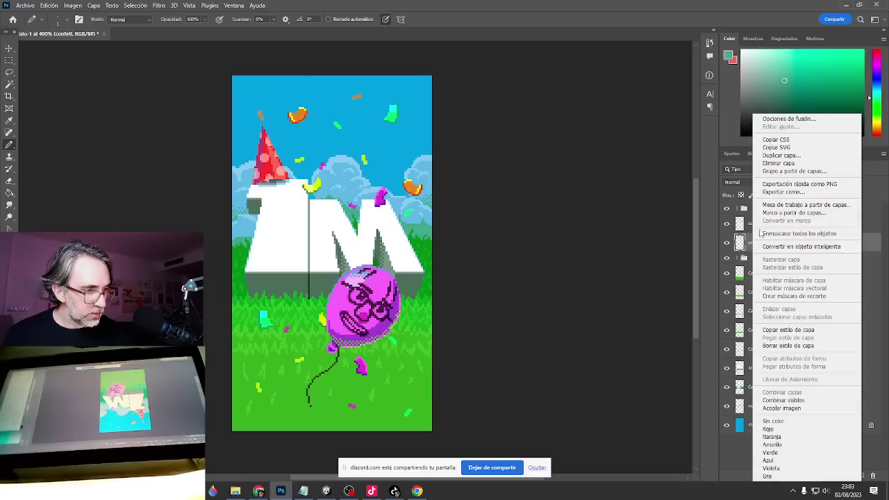
pyautogui.click(794, 248)
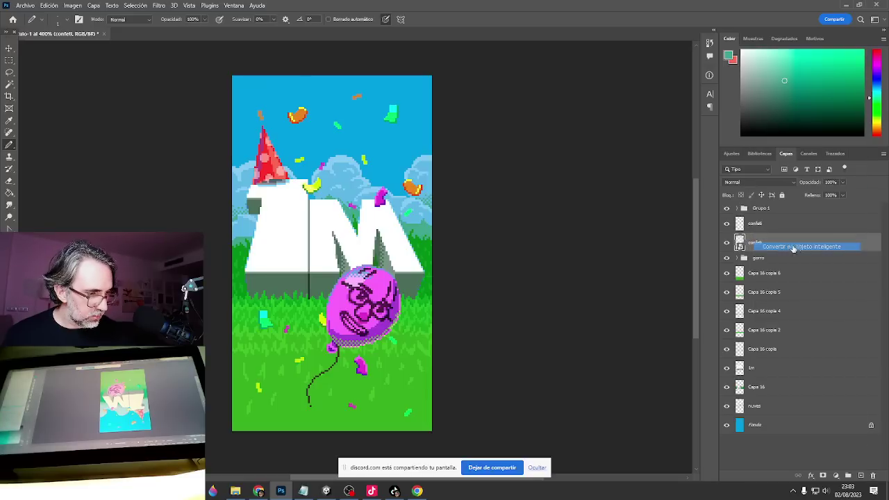
pyautogui.rightClick(755, 225)
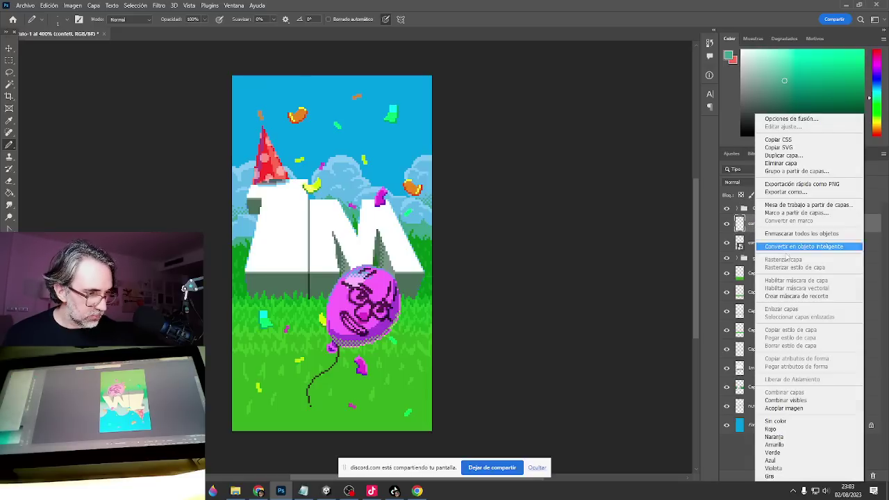
pyautogui.click(791, 248)
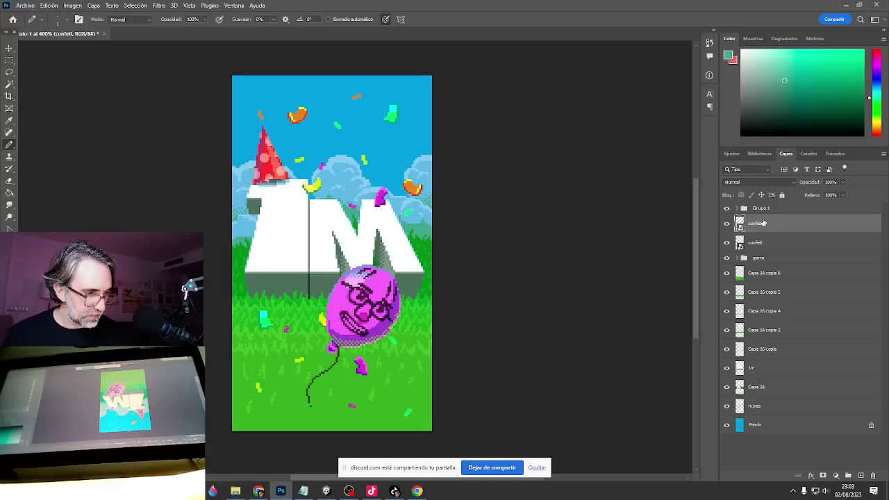
# Open the lower confeti smart object's contents and crop outward to extend its canvas upward to roughly double the height.
pyautogui.keyDown('alt'); pyautogui.click(367, 226); pyautogui.keyUp('alt')
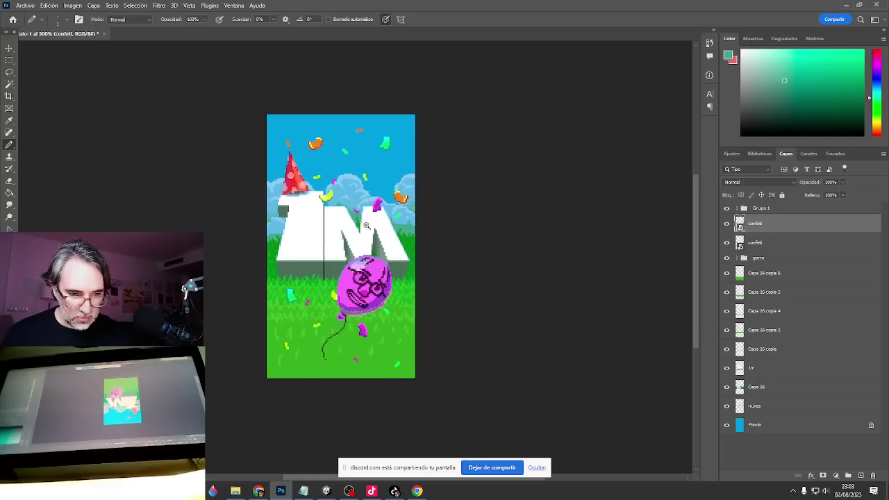
pyautogui.keyDown('alt'); pyautogui.click(413, 161); pyautogui.keyUp('alt')
pyautogui.doubleClick(740, 245)
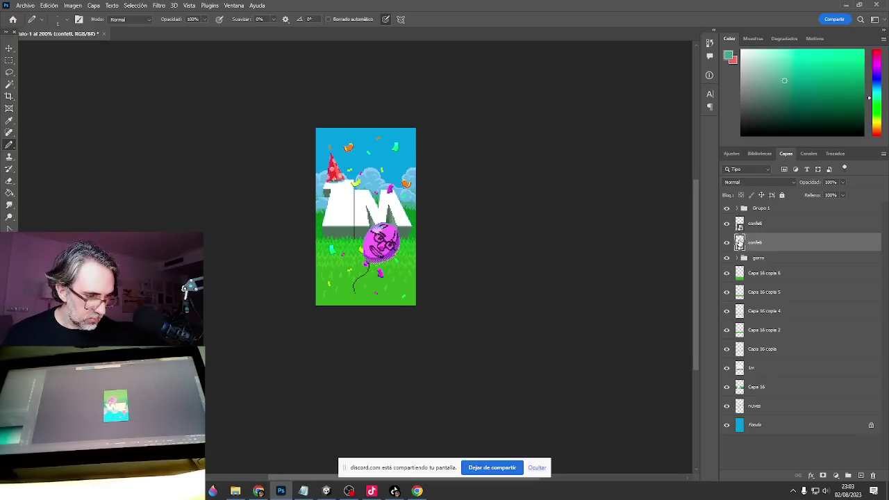
pyautogui.press('Return')
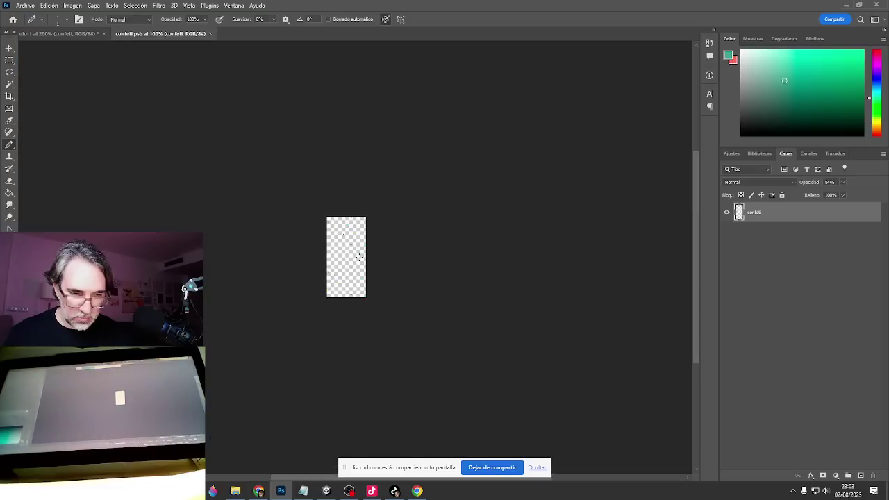
pyautogui.press('c')
pyautogui.moveTo(346, 217); pyautogui.dragTo(346, 169)
pyautogui.press('Return')
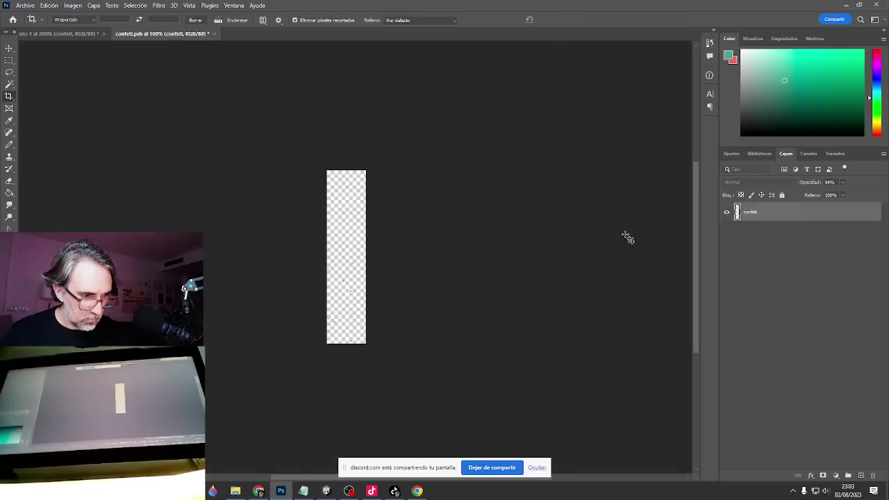
# Copy the small confetti pieces into the empty upper half of the canvas, then save and close the smart object.
pyautogui.press('v')
pyautogui.keyDown('ctrl'); pyautogui.click(318, 266); pyautogui.keyUp('ctrl')
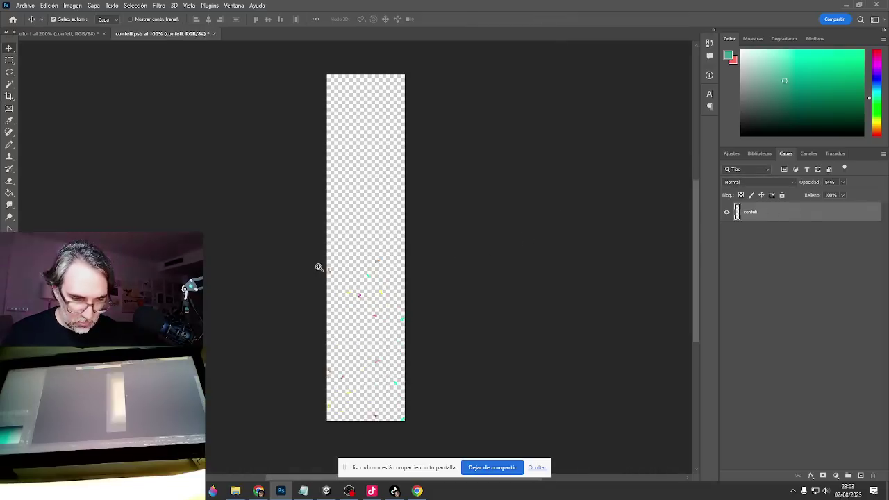
pyautogui.keyDown('ctrl'); pyautogui.click(318, 267); pyautogui.keyUp('ctrl')
pyautogui.moveTo(421, 368); pyautogui.dragTo(379, 390)
pyautogui.moveTo(410, 429); pyautogui.dragTo(410, 292)
pyautogui.hotkey('ctrl', 'w')
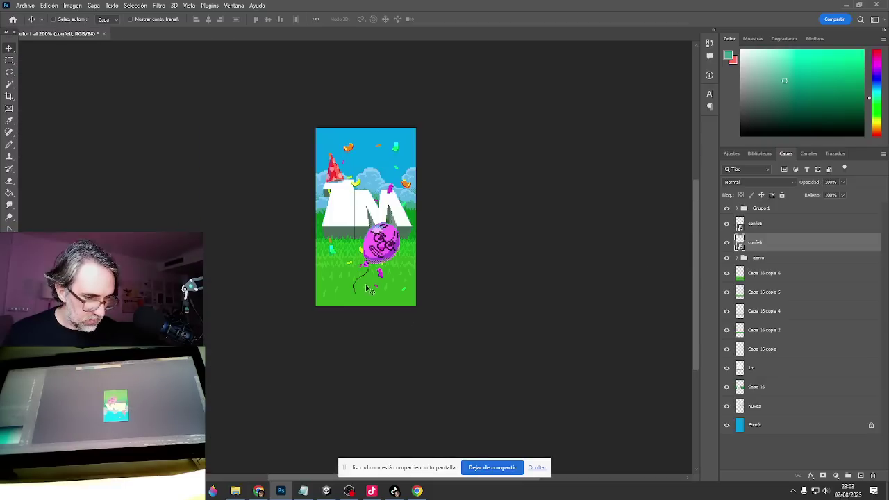
# Transform the lower confeti layer, moving it straight up to Y 5 px so its bottom edge meets the canvas's bottom.
pyautogui.hotkey('ctrl', 't')
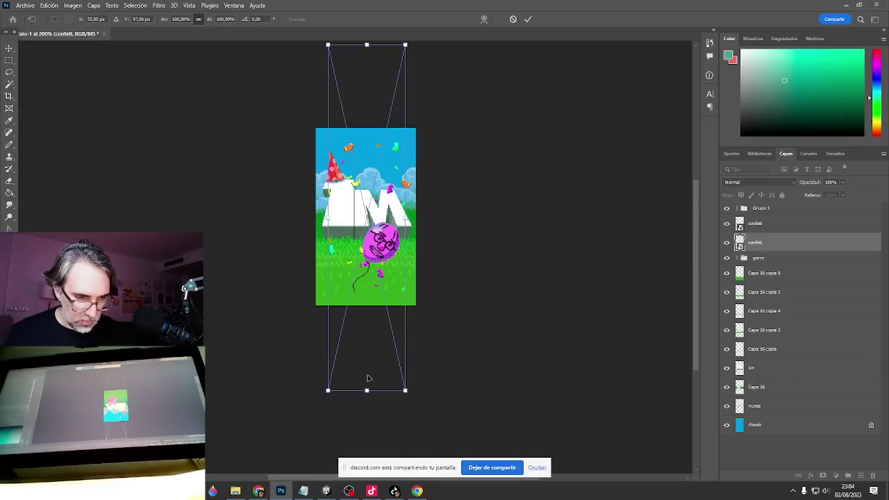
pyautogui.moveTo(368, 379); pyautogui.dragTo(369, 293)
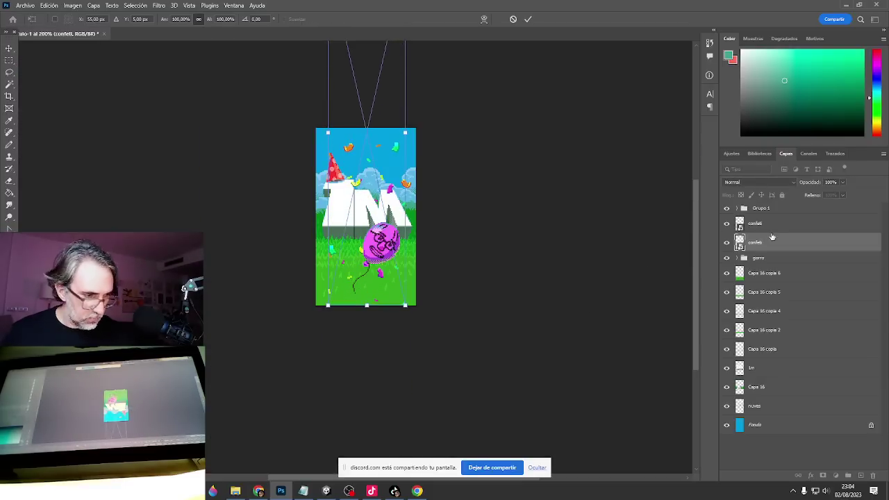
pyautogui.press('Return')
# Open the upper confeti smart object's contents and extend its canvas upward to about 316 px high.
pyautogui.click(755, 228)
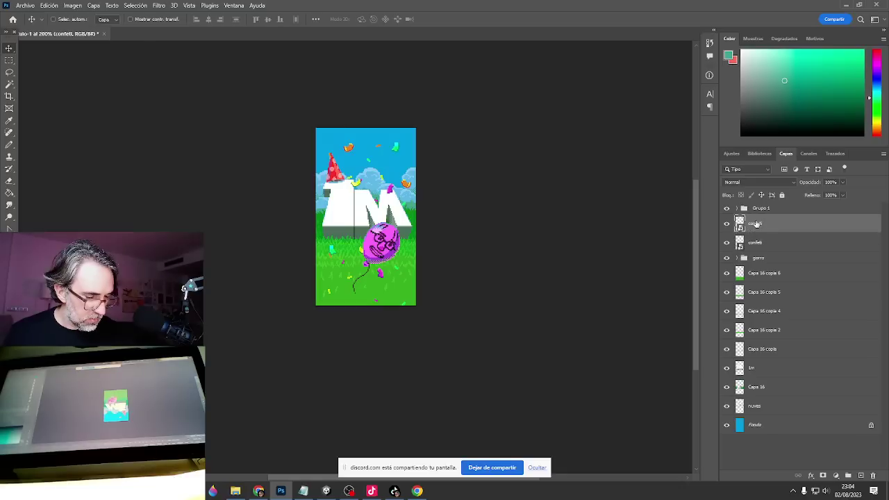
pyautogui.doubleClick(741, 228)
pyautogui.click(496, 215)
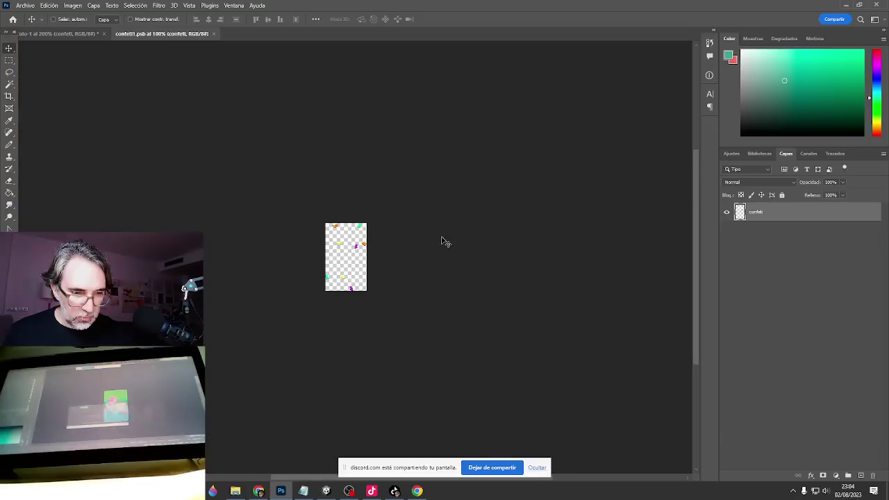
pyautogui.press('c')
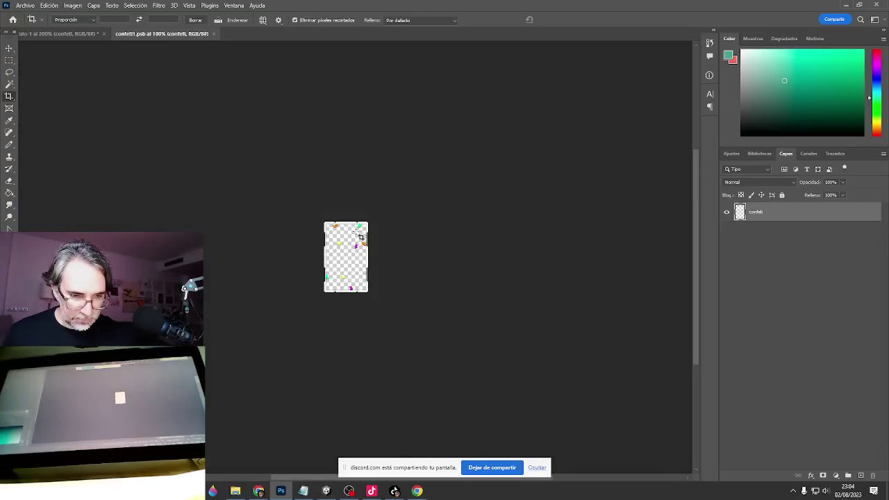
pyautogui.moveTo(351, 224); pyautogui.dragTo(351, 185)
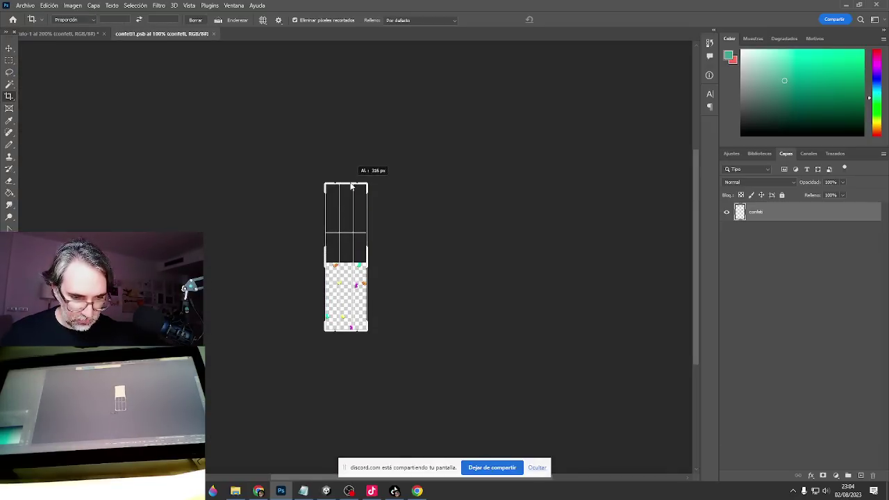
pyautogui.press('Return')
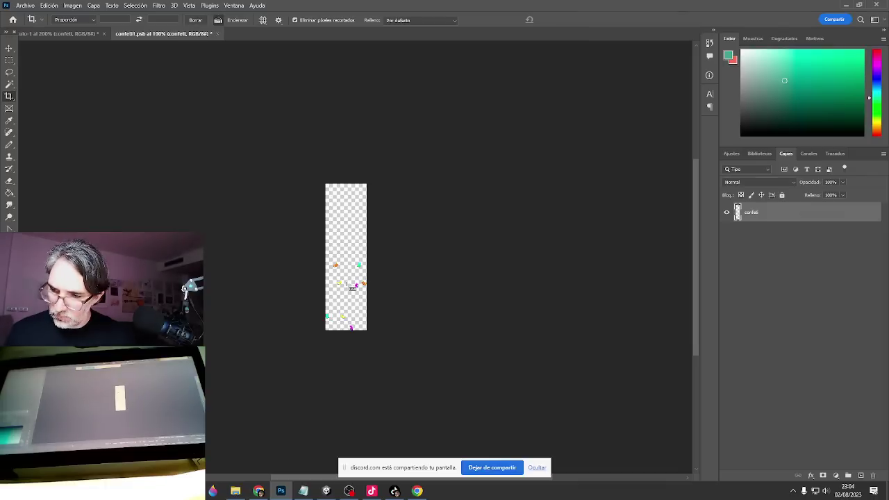
# Duplicate the large confetti pieces into the empty upper half, then save and close the smart object.
pyautogui.press('v')
pyautogui.moveTo(353, 319); pyautogui.dragTo(373, 258)
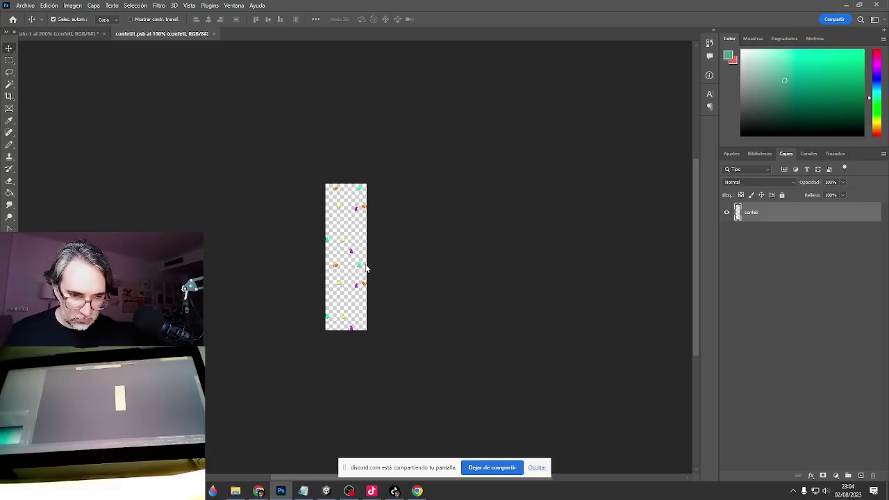
pyautogui.hotkey('ctrl', 'w')
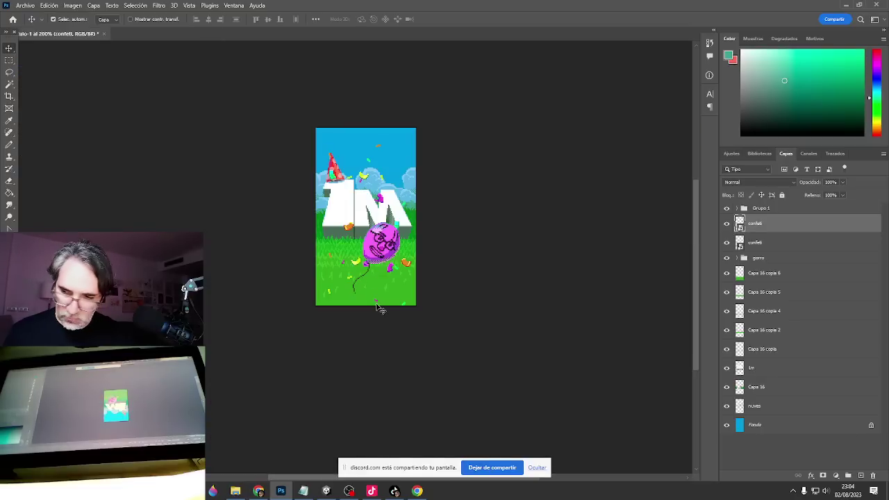
# Transform the upper confeti layer, moving it straight up to Y 33 px so its bottom edge meets the canvas's bottom.
pyautogui.hotkey('ctrl', 't')
pyautogui.moveTo(384, 357); pyautogui.dragTo(389, 307)
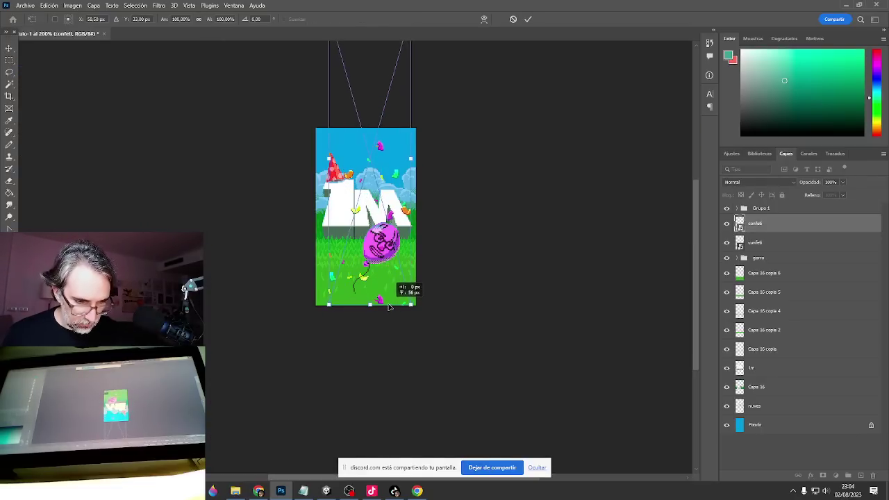
pyautogui.press('Return')
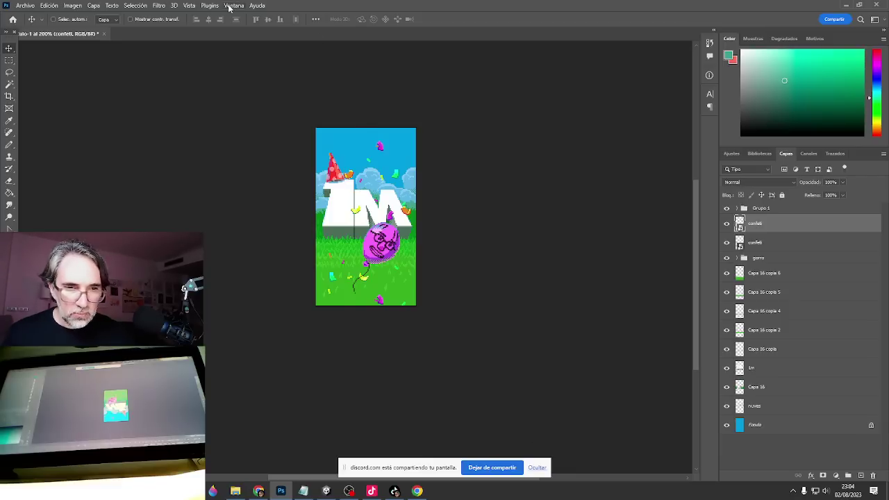
# Show the timeline, enlarge its area without covering the layer list, and create a video timeline.
pyautogui.click(234, 6)
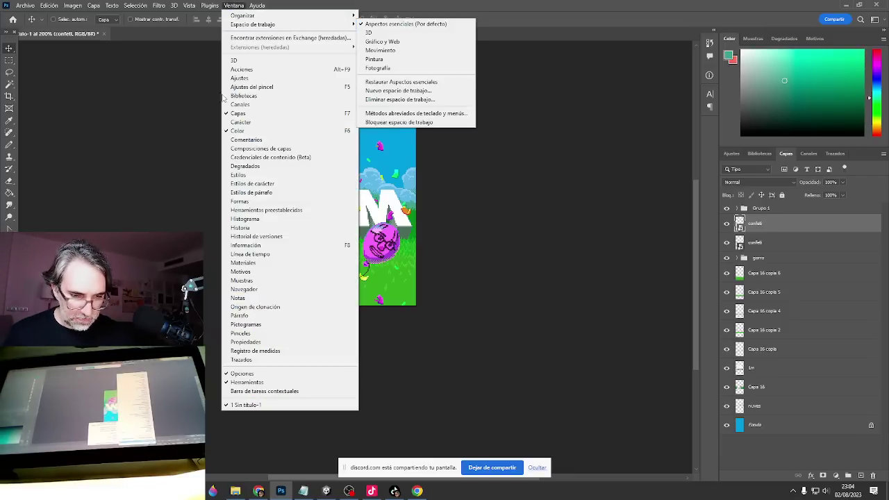
pyautogui.click(251, 254)
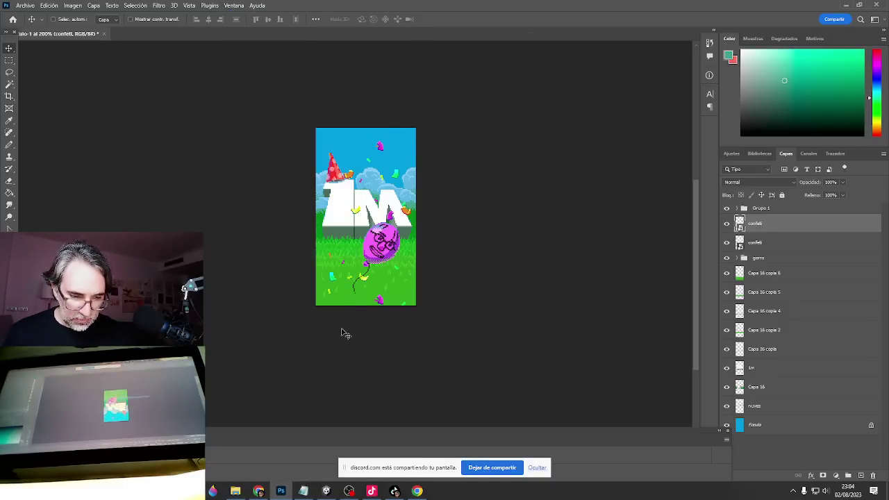
pyautogui.moveTo(283, 430); pyautogui.dragTo(287, 324)
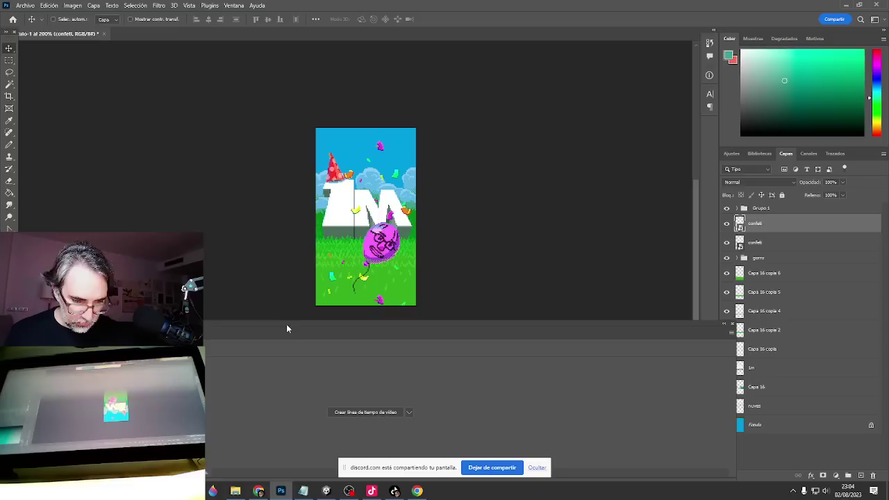
pyautogui.moveTo(734, 393); pyautogui.dragTo(700, 387)
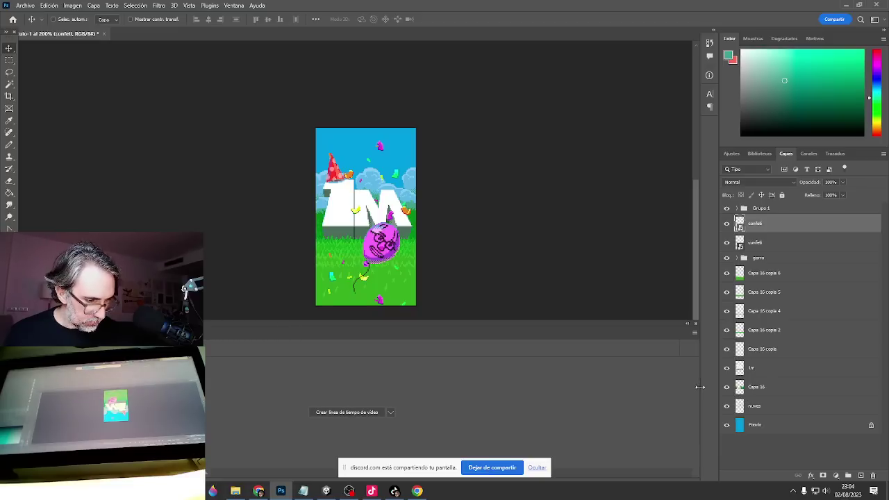
pyautogui.click(317, 411)
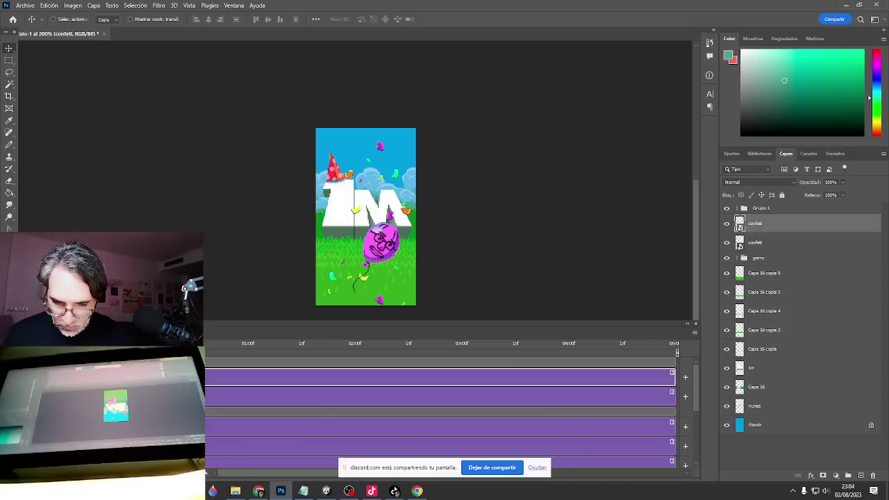
# Expand the upper confeti layer's track and set a transform keyframe at 1 second with the confetti moved straight down.
pyautogui.click(25, 377)
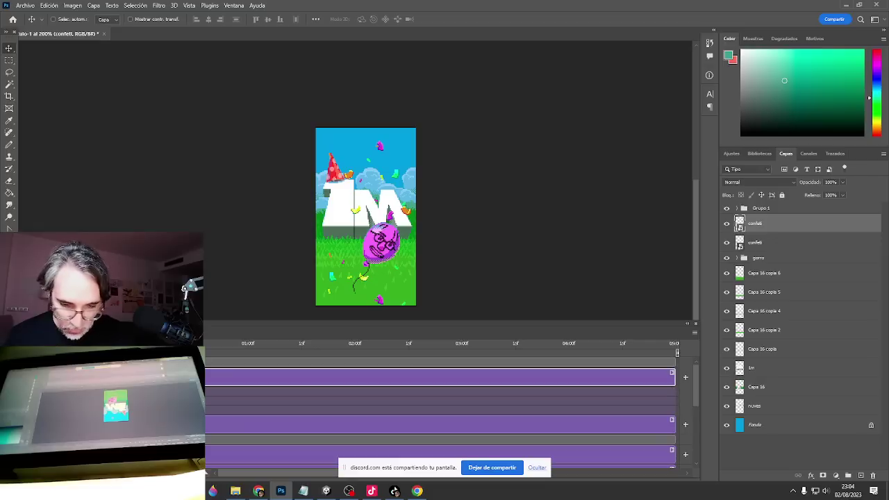
pyautogui.click(249, 346)
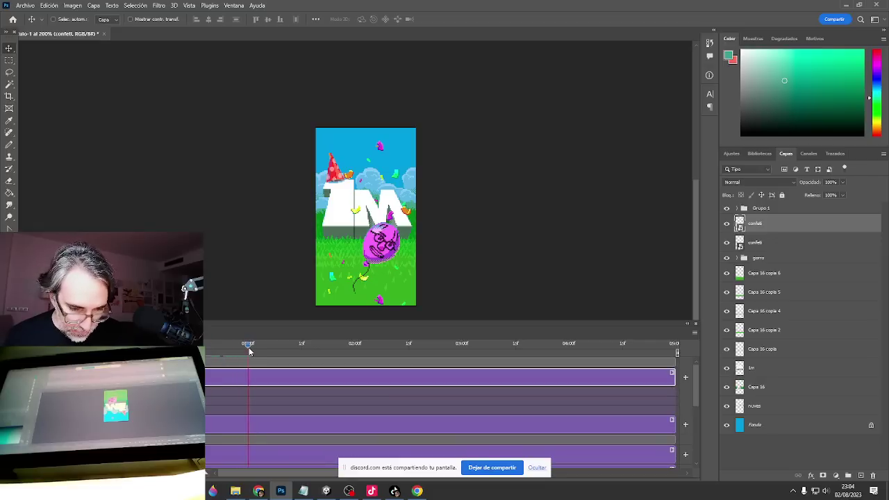
pyautogui.moveTo(253, 352)
pyautogui.mouseDown()
pyautogui.moveTo(360, 351)
pyautogui.moveTo(249, 355)
pyautogui.mouseUp()
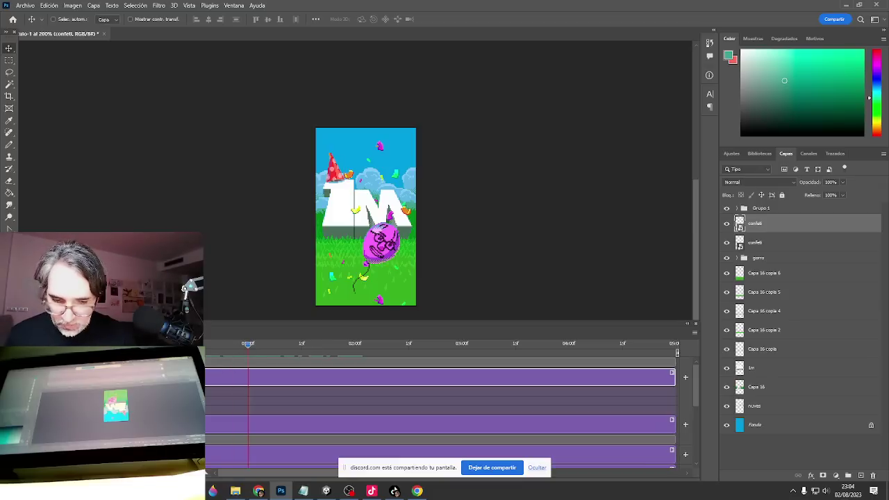
pyautogui.click(29, 392)
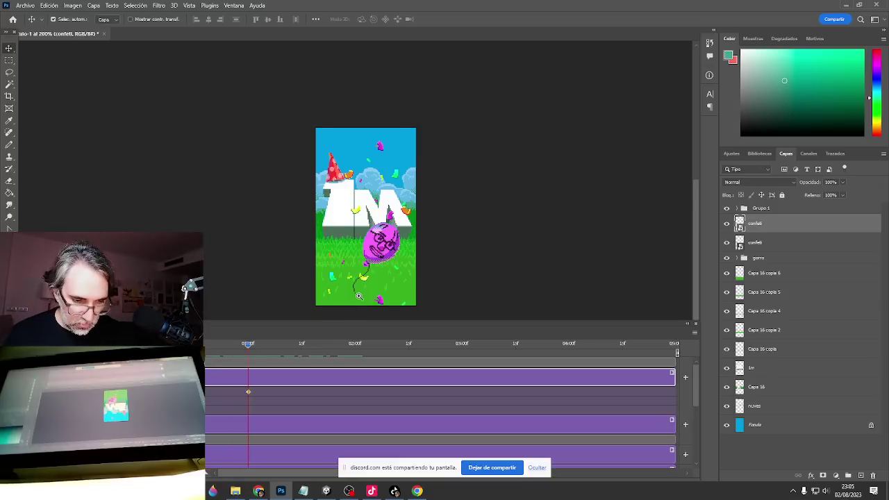
pyautogui.moveTo(359, 296); pyautogui.dragTo(378, 193)
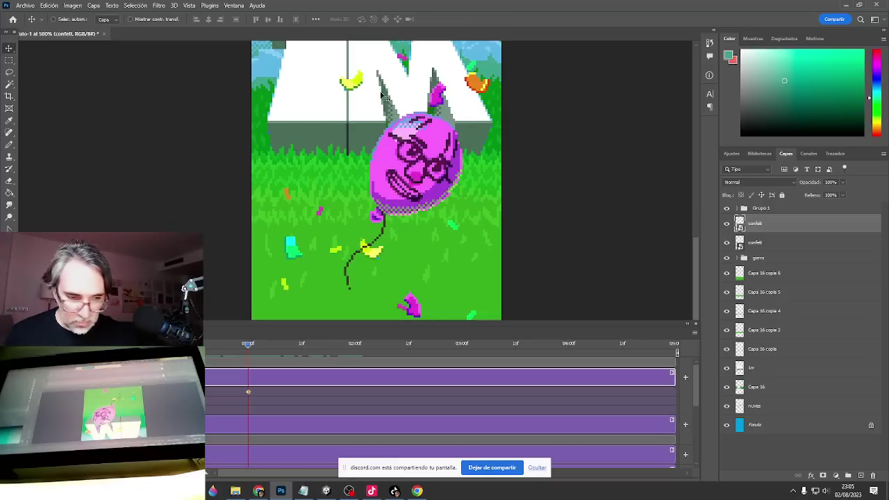
pyautogui.moveTo(381, 93); pyautogui.dragTo(381, 315)
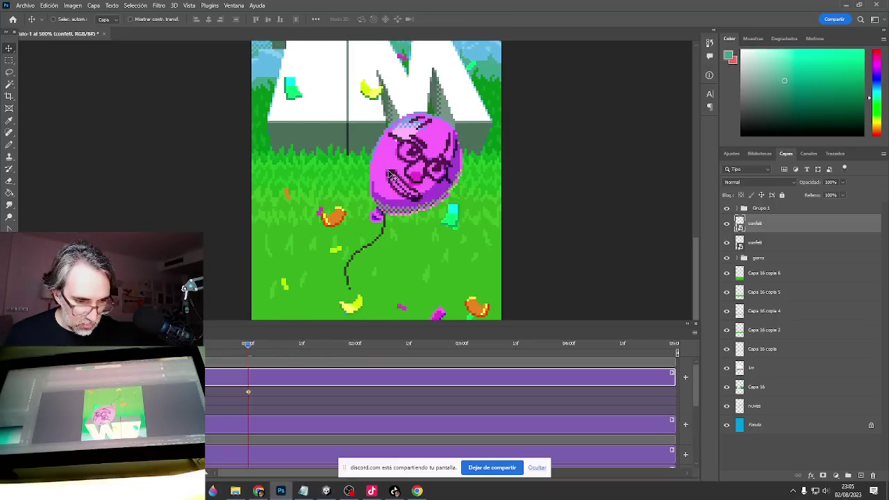
pyautogui.moveTo(392, 175); pyautogui.dragTo(430, 189)
pyautogui.moveTo(436, 258); pyautogui.dragTo(423, 201)
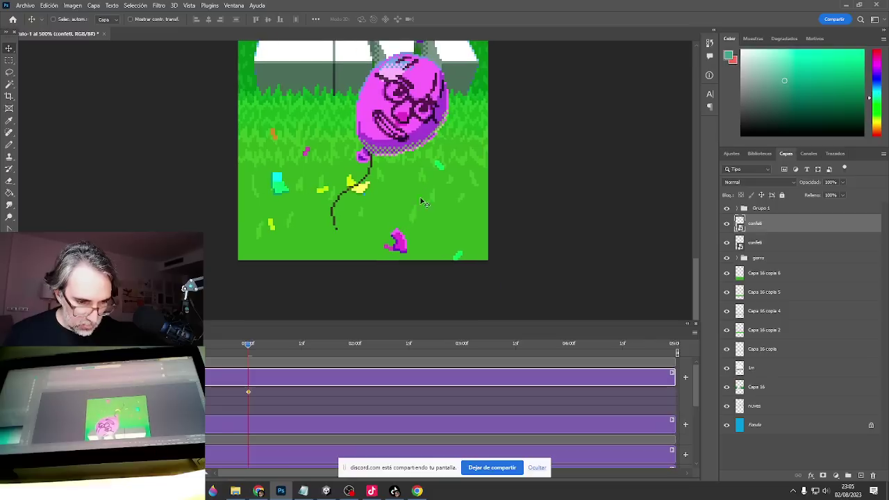
# Copy the upper confeti's starting keyframe beside its keyframe near 1 second, then add an end-position keyframe at 2 seconds.
pyautogui.click(142, 344)
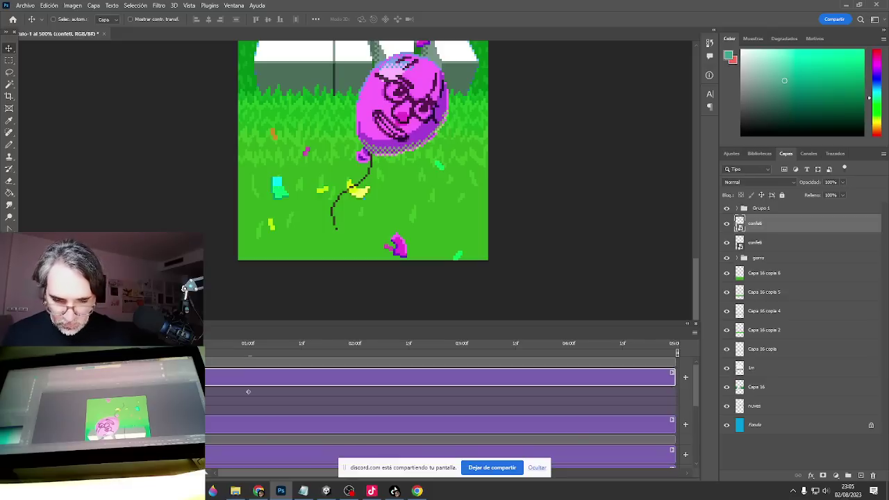
pyautogui.moveTo(142, 394); pyautogui.dragTo(255, 403)
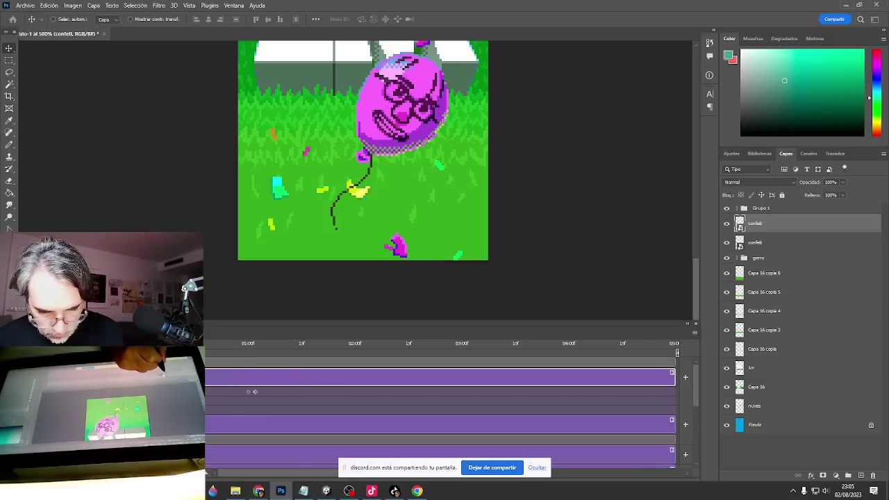
pyautogui.moveTo(255, 394); pyautogui.dragTo(237, 392)
pyautogui.moveTo(256, 350); pyautogui.dragTo(355, 372)
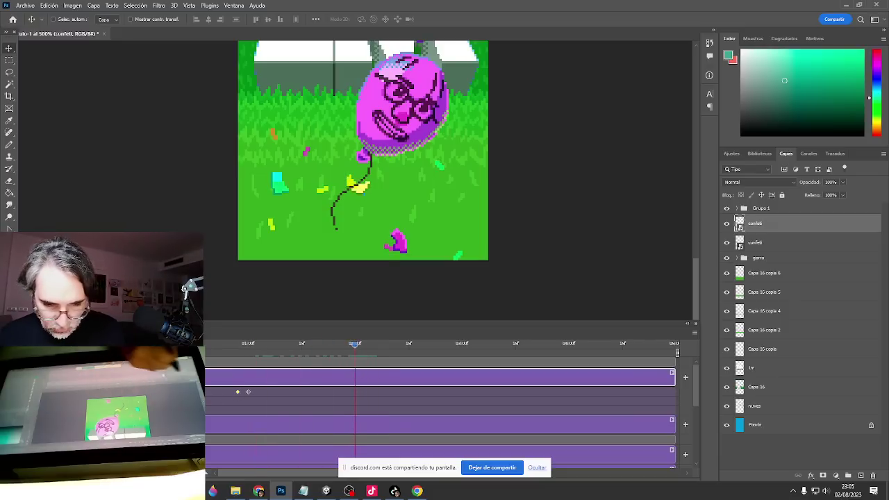
pyautogui.click(33, 392)
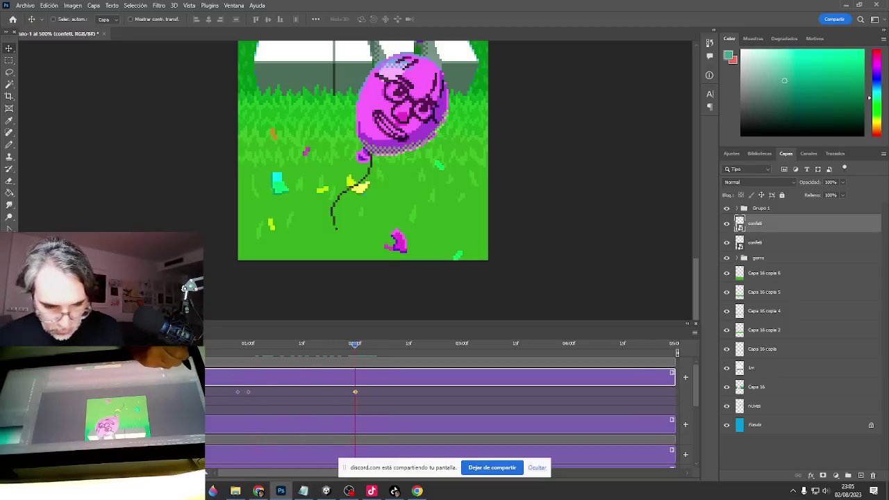
pyautogui.click(249, 393)
pyautogui.moveTo(261, 397)
pyautogui.mouseDown()
pyautogui.moveTo(237, 395)
pyautogui.moveTo(246, 394)
pyautogui.mouseUp()
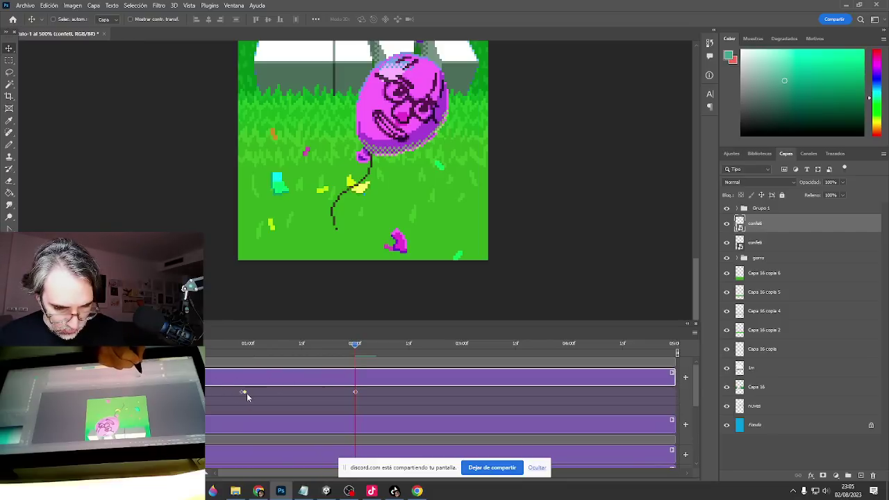
# Play back the upper confeti's fall and shorten the timeline's work area to end at 2 seconds.
pyautogui.press('space')
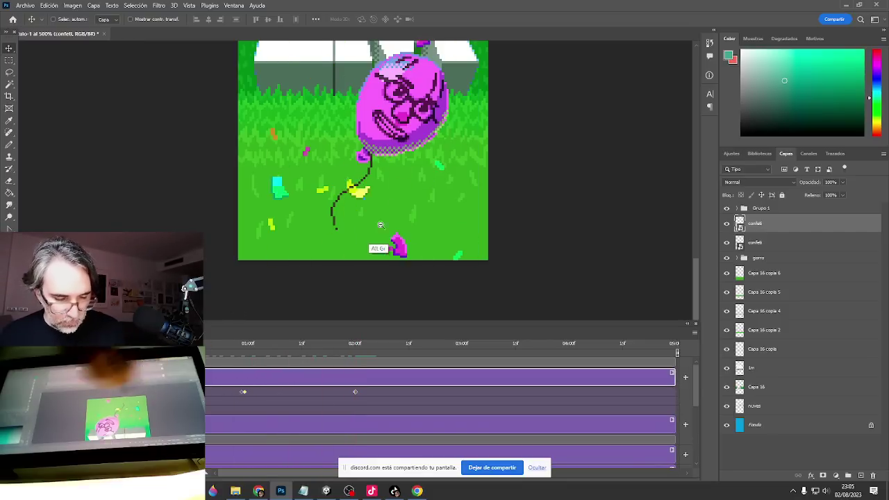
pyautogui.keyDown('alt'); pyautogui.click(386, 221); pyautogui.keyUp('alt')
pyautogui.keyDown('alt'); pyautogui.click(388, 222); pyautogui.keyUp('alt')
pyautogui.keyDown('alt'); pyautogui.click(390, 222); pyautogui.keyUp('alt')
pyautogui.moveTo(407, 217); pyautogui.dragTo(414, 262)
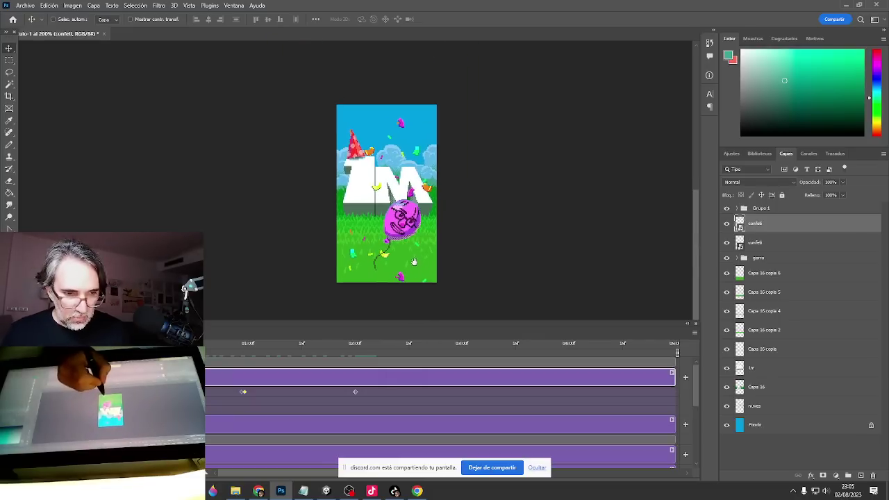
pyautogui.scroll(2, 414, 262)
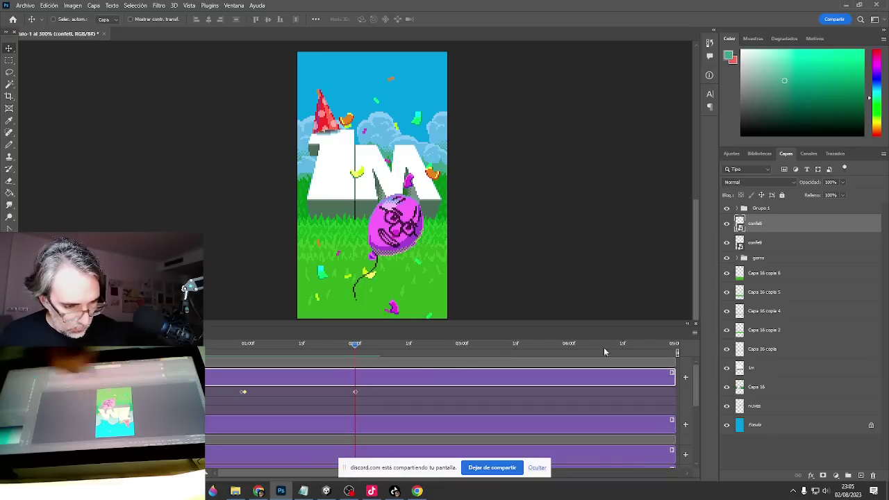
pyautogui.moveTo(677, 353); pyautogui.dragTo(357, 353)
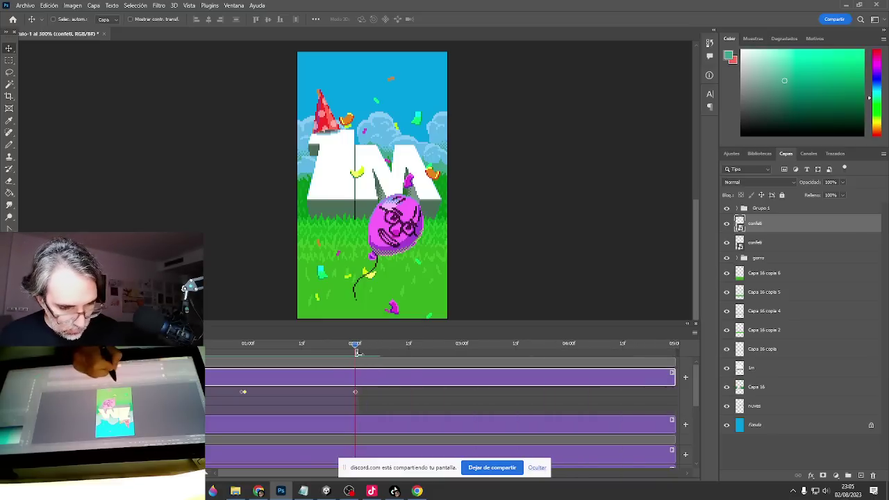
# Keyframe the lower confeti layer to fall from the timeline's start to 2 seconds, and play back both confetti layers.
pyautogui.click(782, 239)
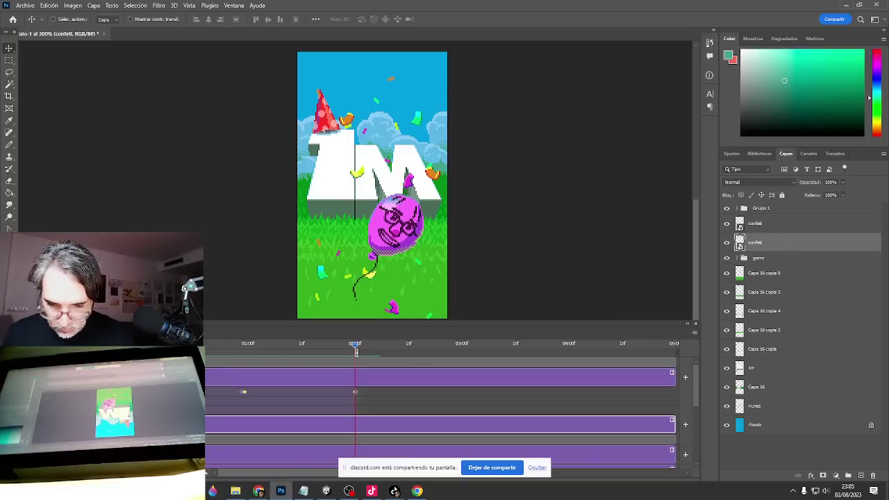
pyautogui.click(7, 425)
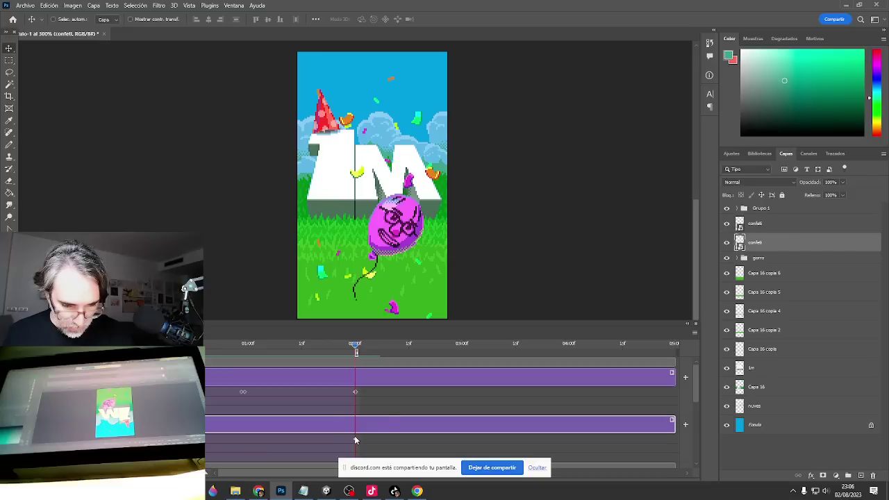
pyautogui.moveTo(356, 441); pyautogui.dragTo(202, 435)
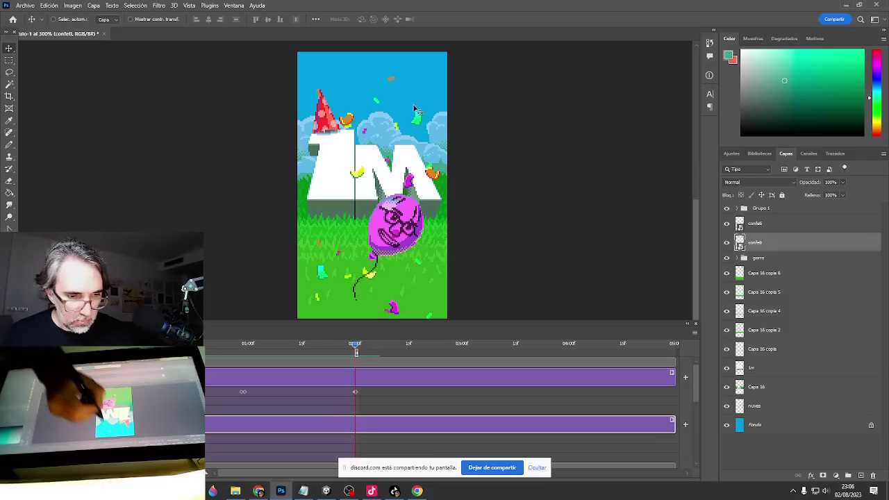
pyautogui.moveTo(416, 116); pyautogui.dragTo(442, 295)
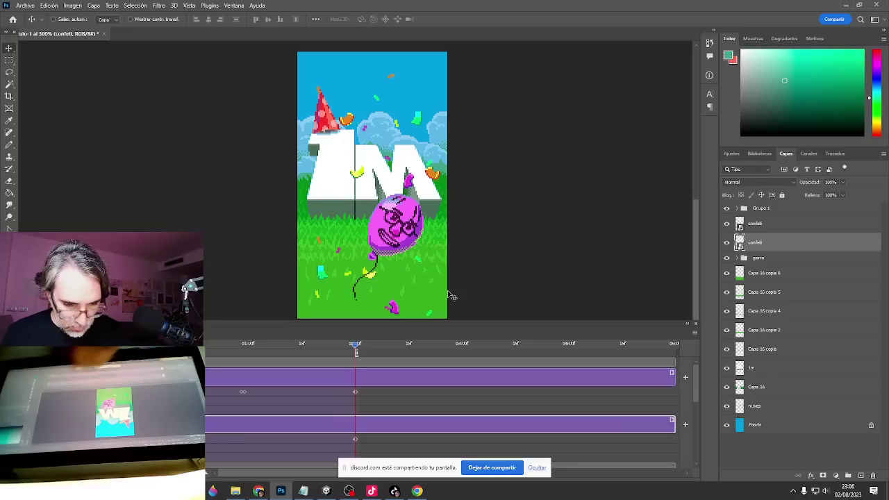
pyautogui.click(143, 344)
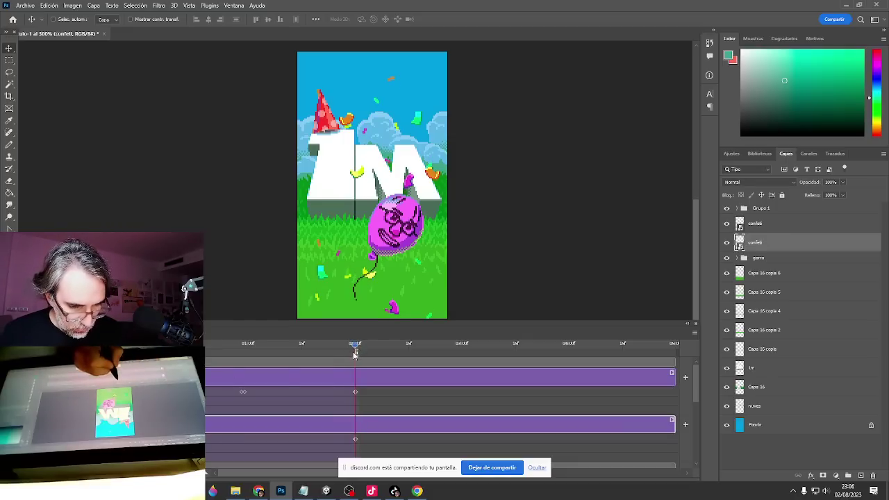
pyautogui.click(143, 345)
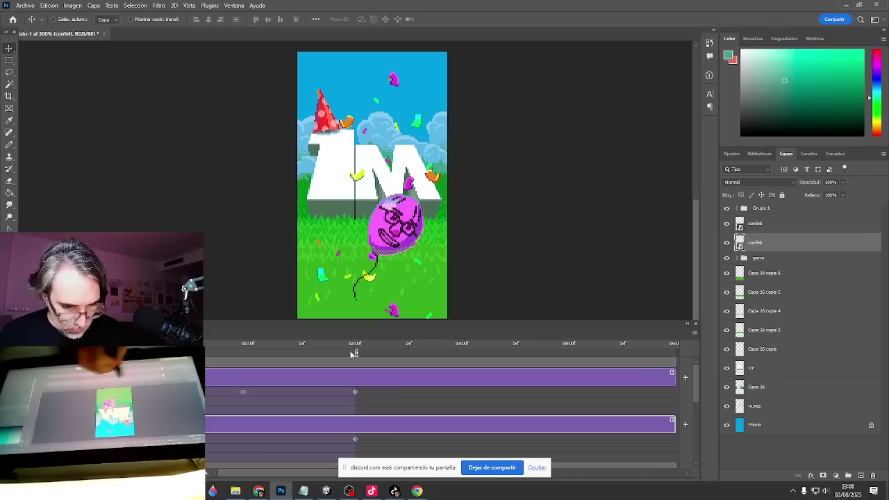
pyautogui.moveTo(357, 353); pyautogui.dragTo(350, 357)
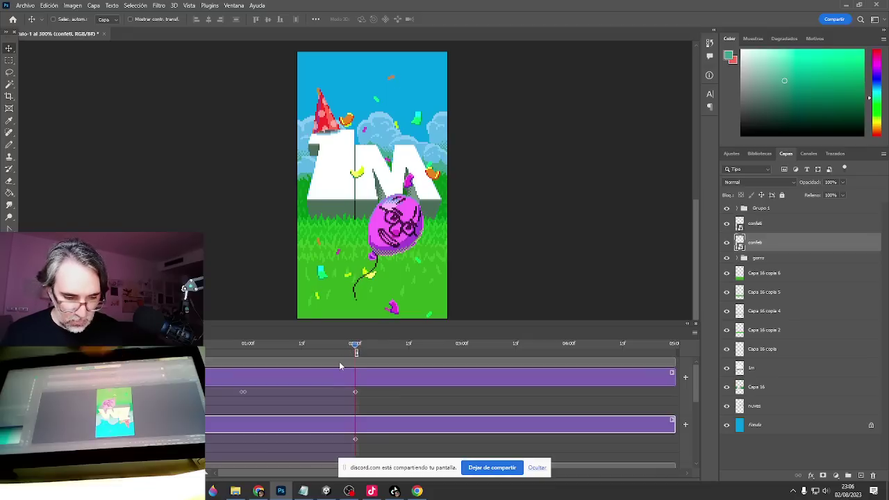
pyautogui.press('space')
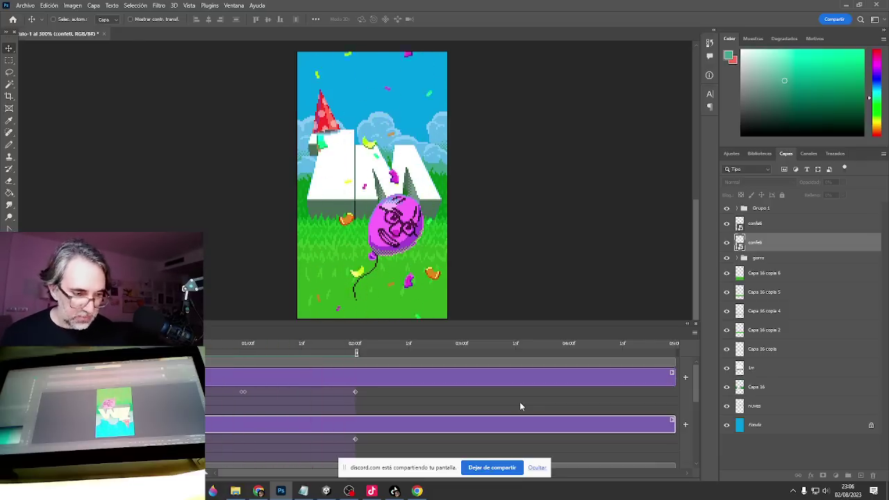
pyautogui.press('space')
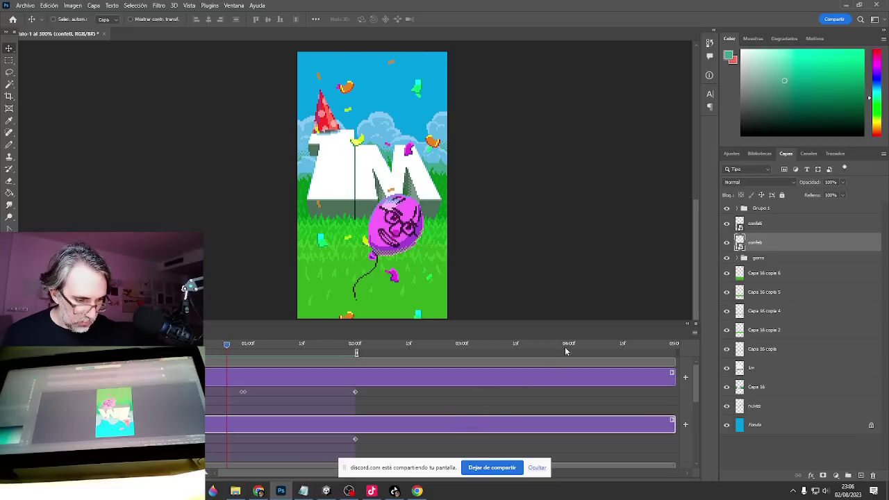
# Slow both confetti layers by retiming their end keyframes and work area to 4 seconds and the middle pair to 2 seconds, and play the result.
pyautogui.click(569, 345)
pyautogui.moveTo(356, 352); pyautogui.dragTo(558, 362)
pyautogui.moveTo(354, 442); pyautogui.dragTo(569, 440)
pyautogui.moveTo(354, 394); pyautogui.dragTo(569, 393)
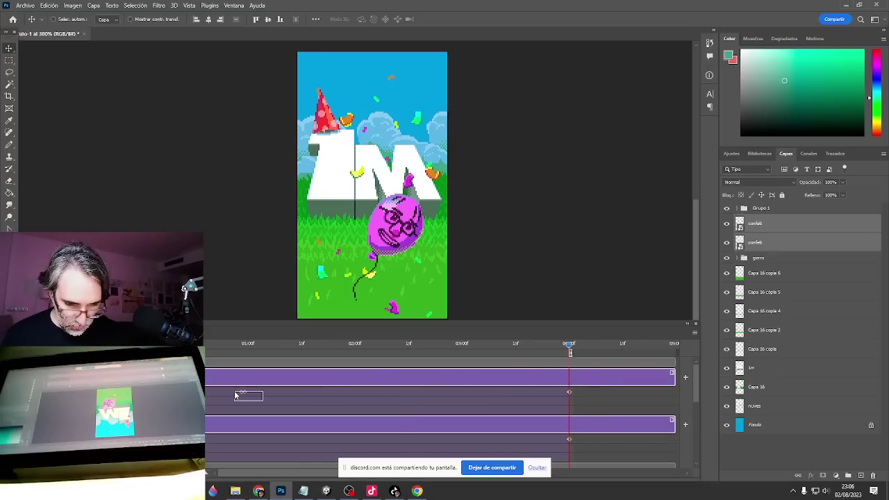
pyautogui.moveTo(235, 392); pyautogui.dragTo(358, 393)
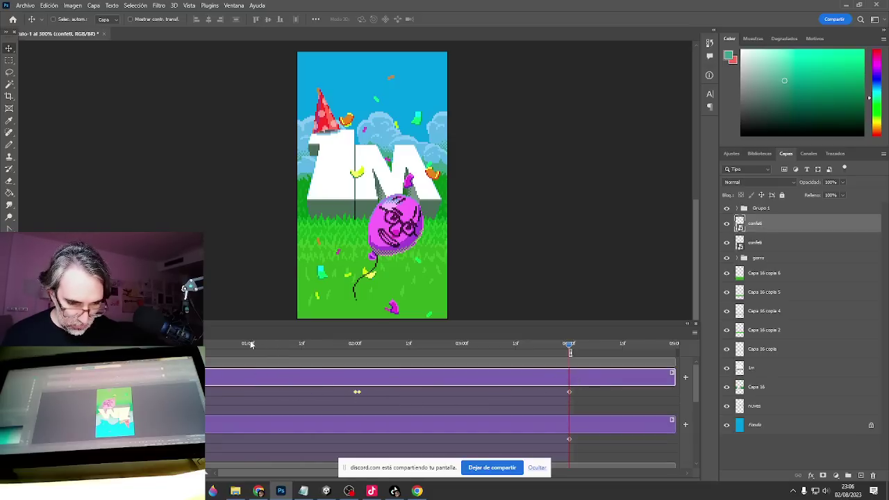
pyautogui.moveTo(241, 345); pyautogui.dragTo(141, 350)
pyautogui.press('space')
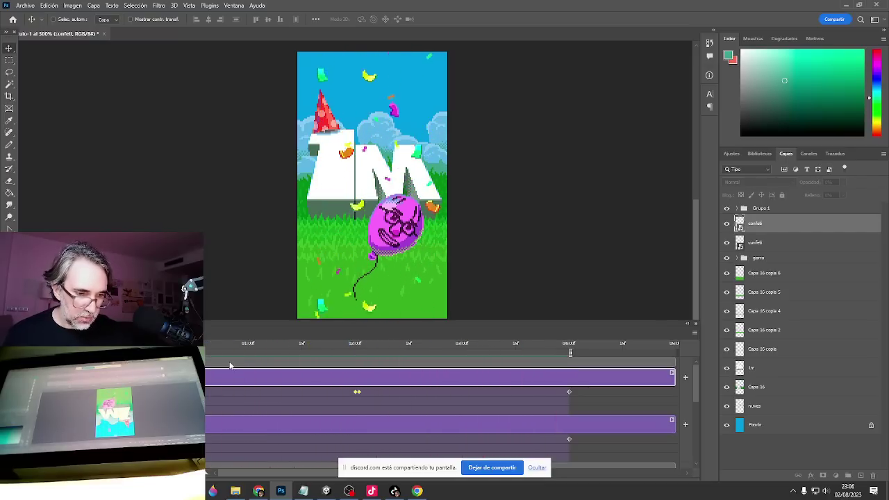
pyautogui.press('space')
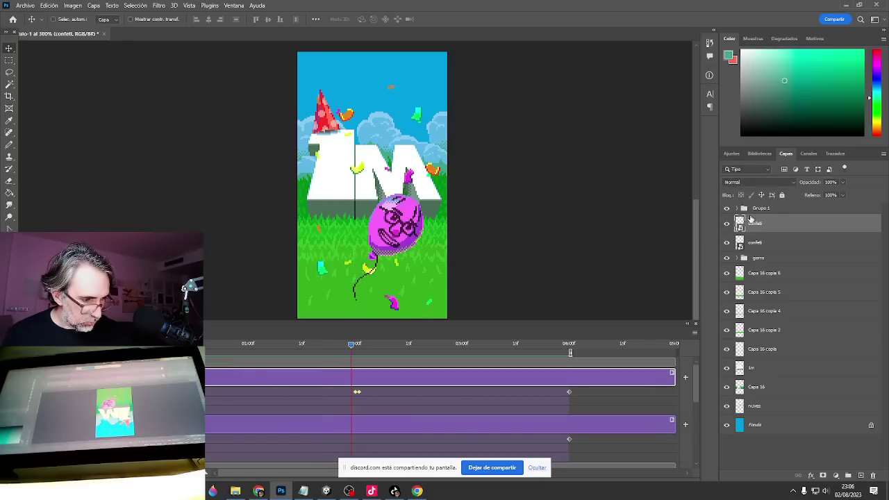
# Open the upper confeti smart object's contents, leaving its missing colour profile unmodified.
pyautogui.doubleClick(740, 224)
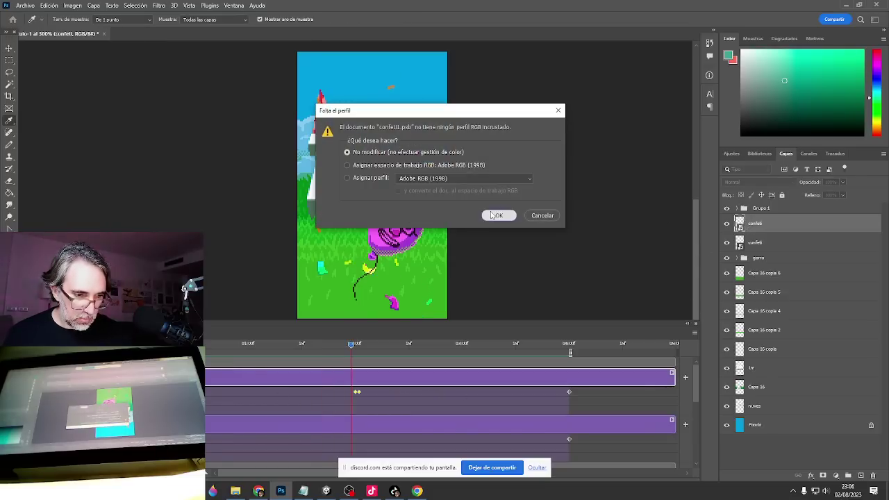
pyautogui.click(499, 215)
pyautogui.moveTo(366, 268); pyautogui.dragTo(387, 196)
pyautogui.press('c')
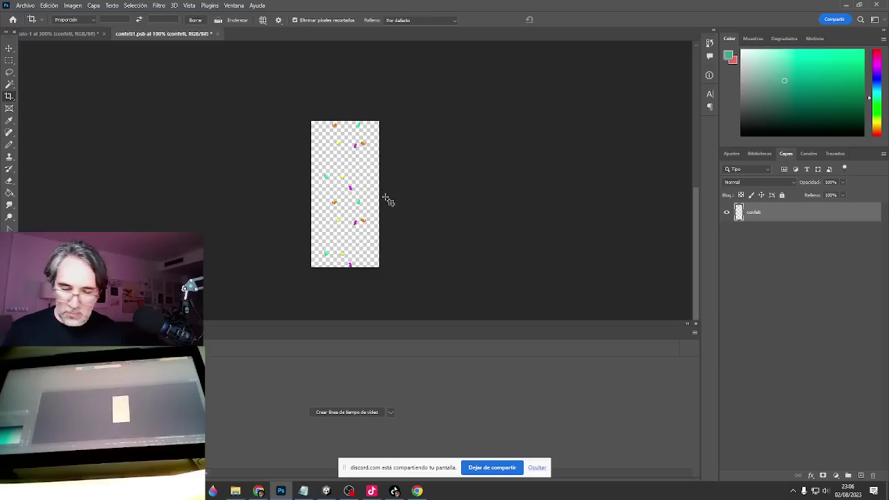
# Lasso about half of the large confetti pieces, matching those in the upper and lower halves, and copy them to a new layer.
pyautogui.press('l')
pyautogui.moveTo(385, 243); pyautogui.dragTo(406, 218)
pyautogui.moveTo(345, 299)
pyautogui.mouseDown()
pyautogui.moveTo(295, 251)
pyautogui.moveTo(280, 270)
pyautogui.moveTo(326, 299)
pyautogui.mouseUp()
pyautogui.moveTo(358, 217)
pyautogui.mouseDown()
pyautogui.moveTo(347, 203)
pyautogui.moveTo(369, 182)
pyautogui.moveTo(366, 203)
pyautogui.mouseUp()
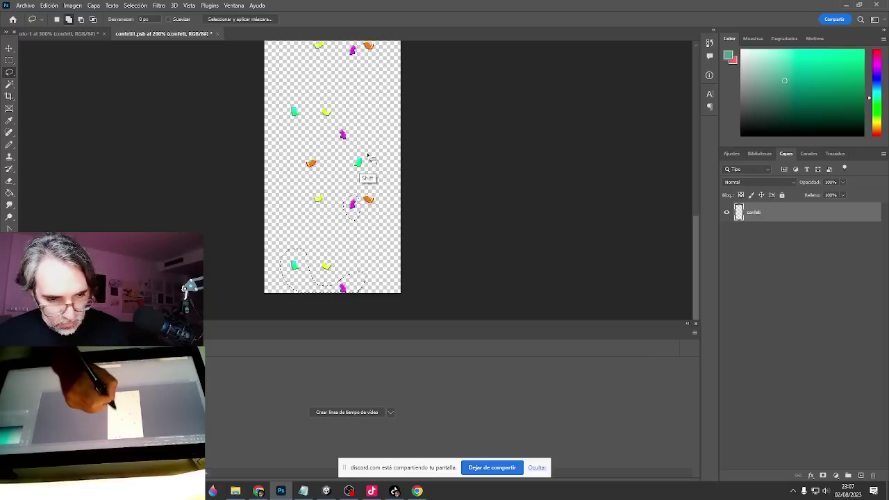
pyautogui.moveTo(367, 145)
pyautogui.mouseDown()
pyautogui.moveTo(378, 164)
pyautogui.moveTo(375, 146)
pyautogui.mouseUp()
pyautogui.moveTo(310, 149)
pyautogui.mouseDown()
pyautogui.moveTo(318, 128)
pyautogui.moveTo(371, 153)
pyautogui.moveTo(370, 189)
pyautogui.moveTo(353, 166)
pyautogui.mouseUp()
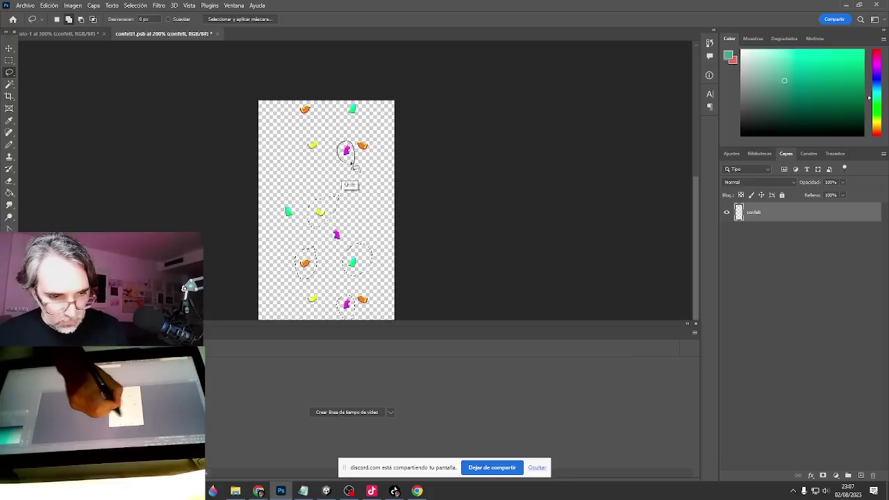
pyautogui.moveTo(369, 114)
pyautogui.mouseDown()
pyautogui.moveTo(296, 131)
pyautogui.moveTo(394, 115)
pyautogui.mouseUp()
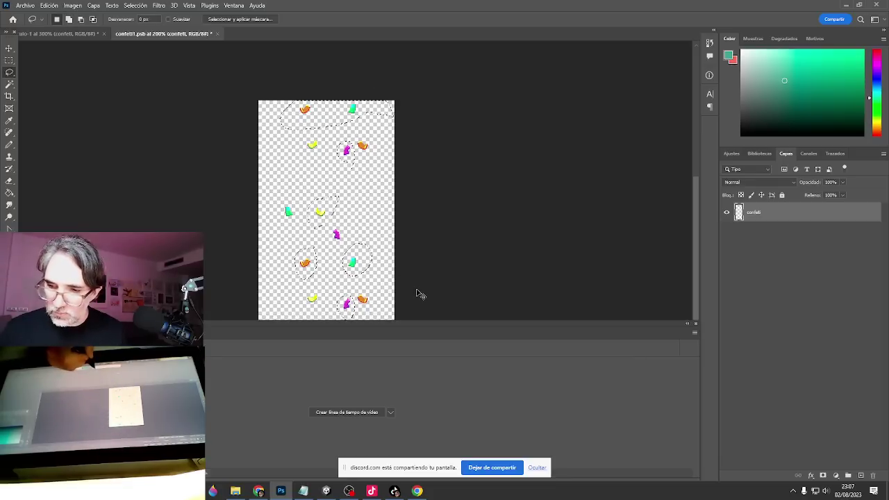
pyautogui.hotkey('ctrl', 'j')
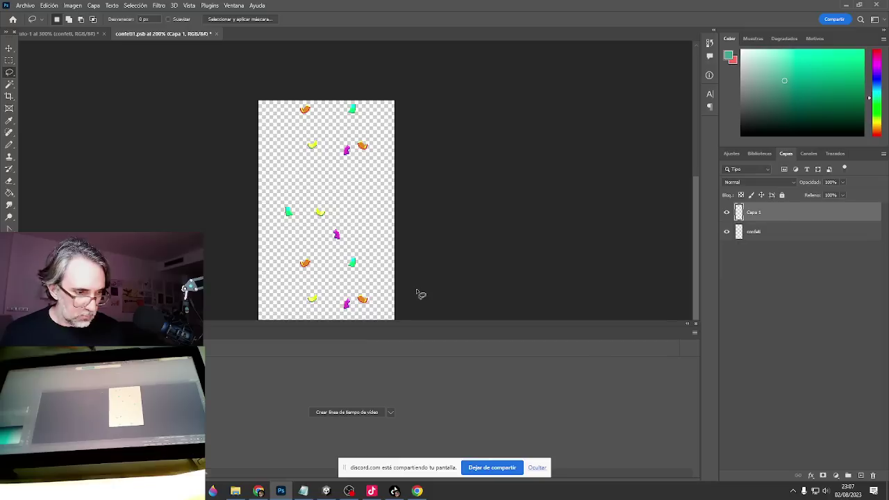
# Create a video timeline for the confetti document and add position keyframes for Capa 1 and confeti at the start and 2 seconds.
pyautogui.click(362, 411)
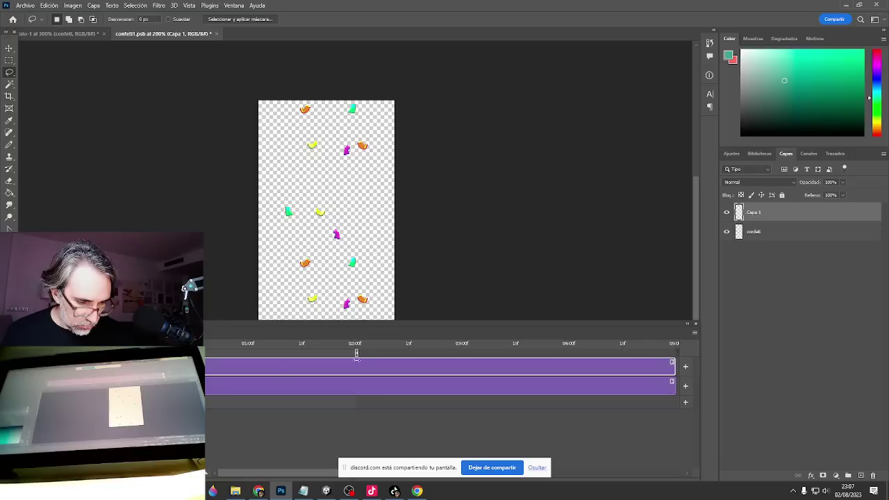
pyautogui.click(24, 367)
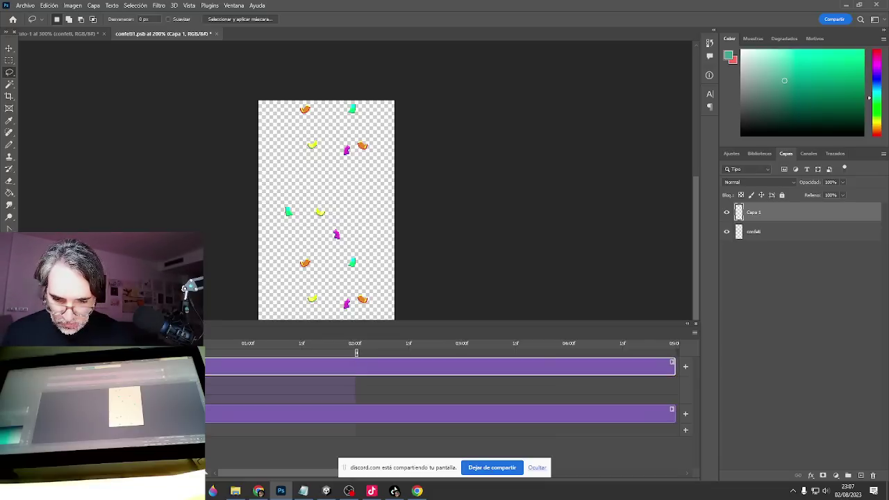
pyautogui.click(25, 414)
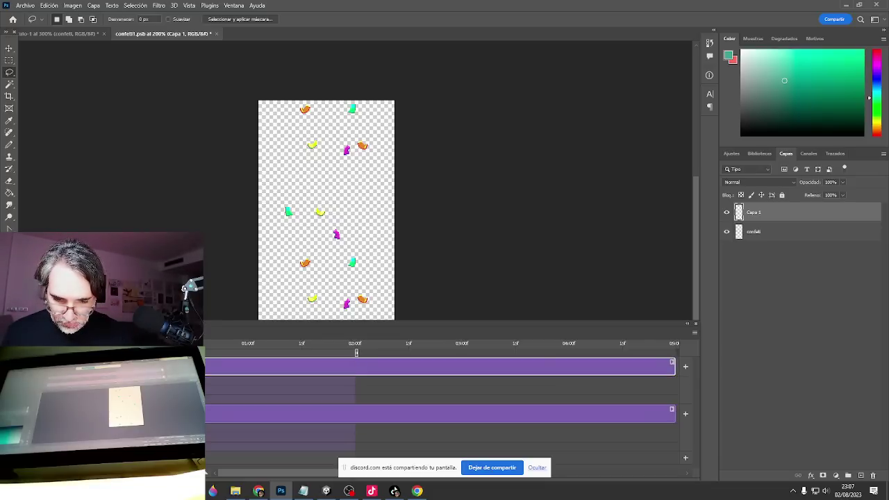
pyautogui.click(49, 414)
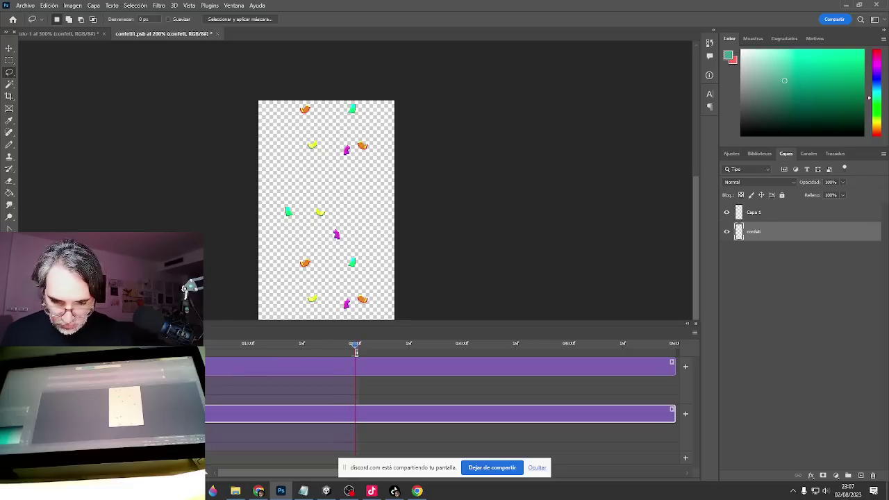
pyautogui.click(25, 382)
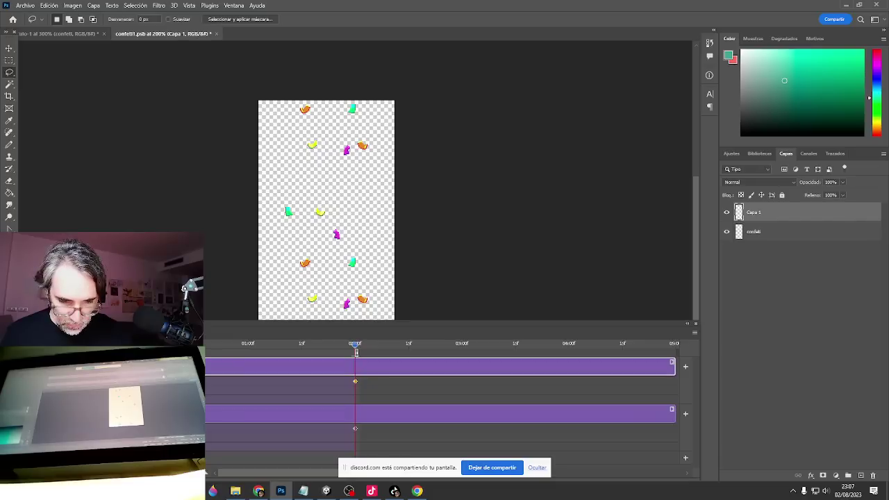
# Nudge the Capa 1 confetti pieces slightly left at a point shortly before 1 second on the timeline.
pyautogui.click(223, 346)
pyautogui.press('v')
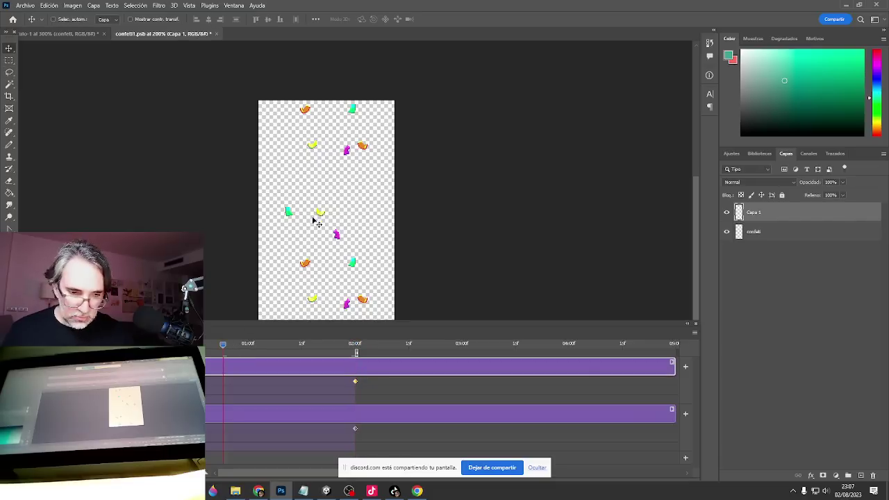
pyautogui.press('Left')
pyautogui.press('Left')
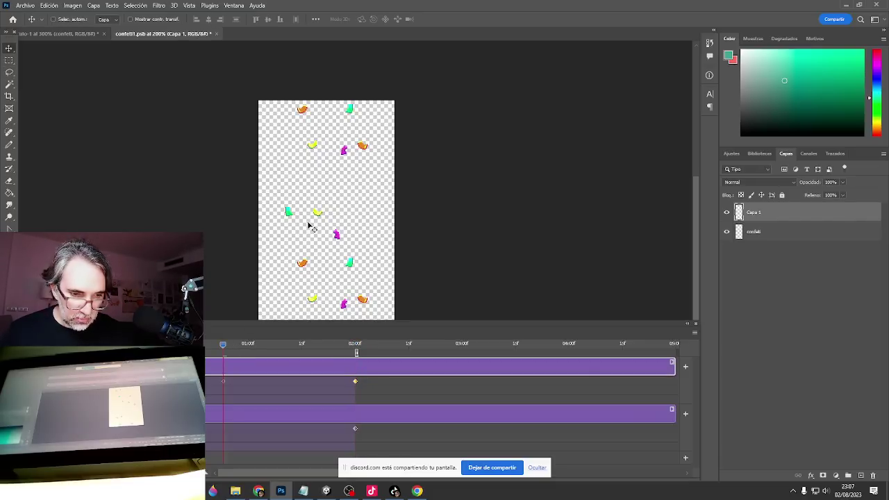
pyautogui.press('Left')
# Nudge the pieces of the confeti layer slightly right at 1 second on the timeline.
pyautogui.moveTo(230, 345); pyautogui.dragTo(248, 345)
pyautogui.click(759, 236)
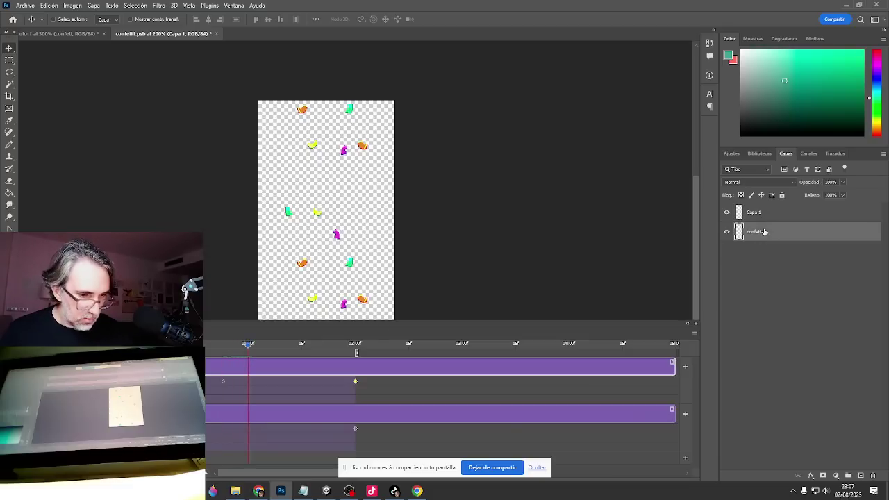
pyautogui.press('Right')
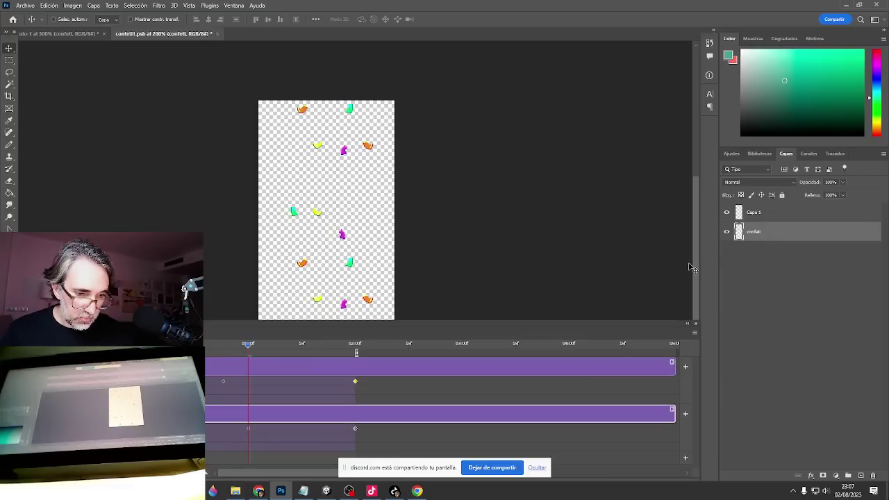
# Retime Capa 1's middle keyframe to 1 second, matching the confeti layer, and save the smart object's contents.
pyautogui.moveTo(145, 344); pyautogui.dragTo(248, 376)
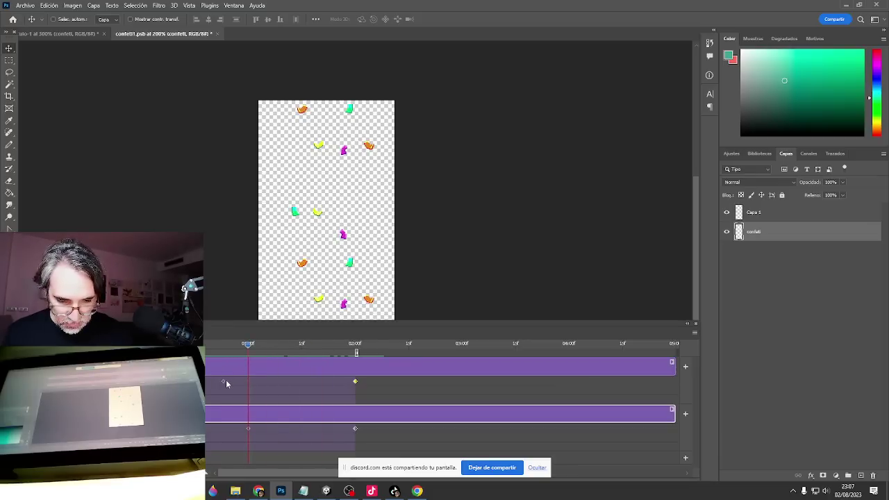
pyautogui.click(225, 382)
pyautogui.hotkey('ctrl', 's')
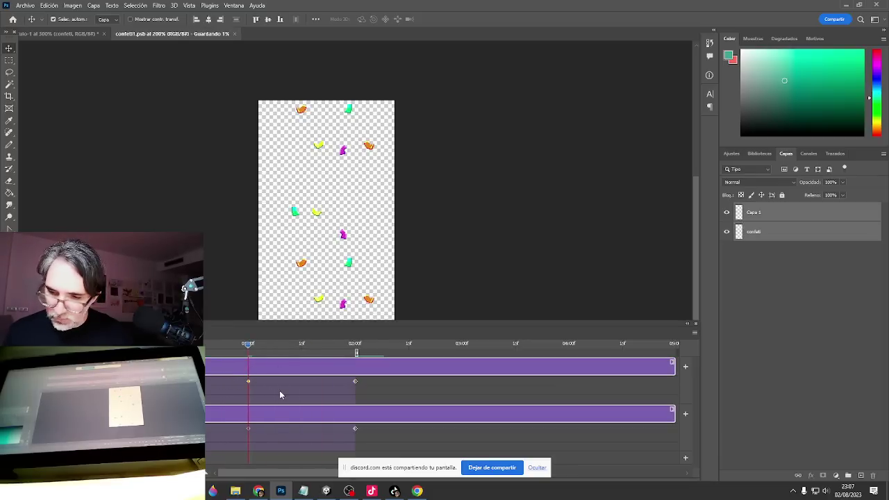
# Return to the main 1M scene and play back the falling confetti to check its sideways sway.
pyautogui.click(59, 33)
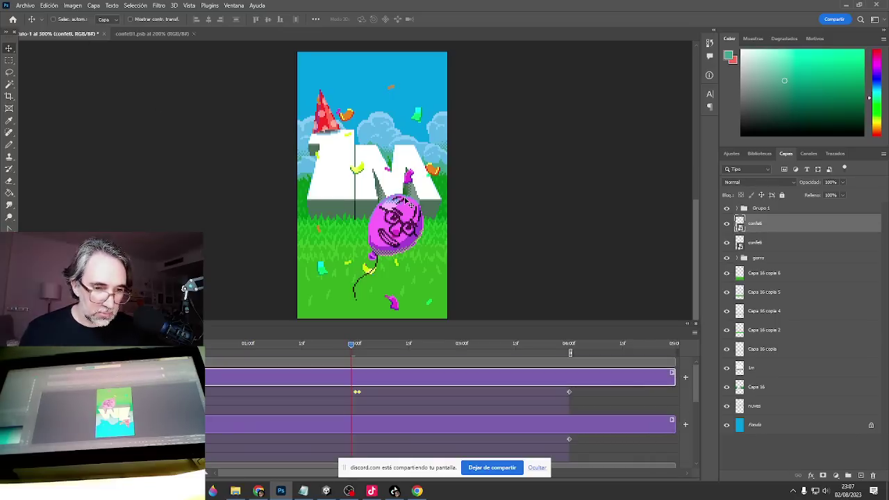
pyautogui.press('space')
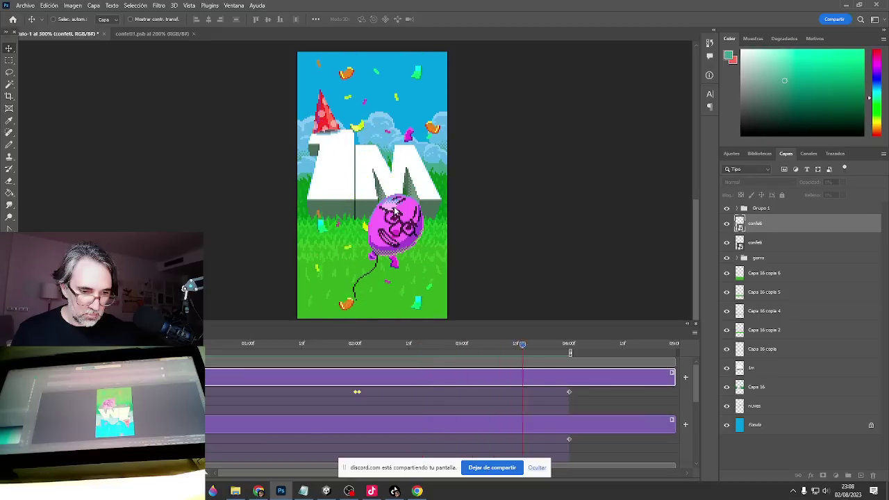
pyautogui.press('space')
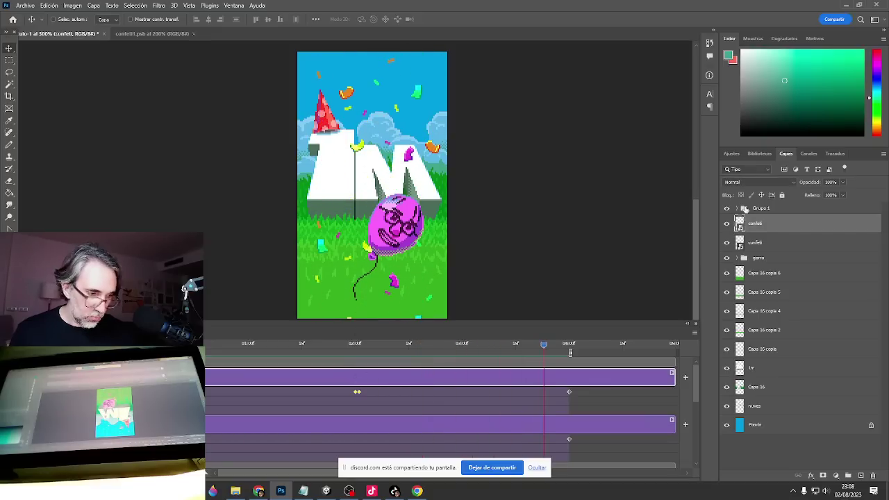
# In the upper confeti smart object's contents, extend the work area to 4 seconds and add a Capa 1 keyframe around there.
pyautogui.doubleClick(740, 223)
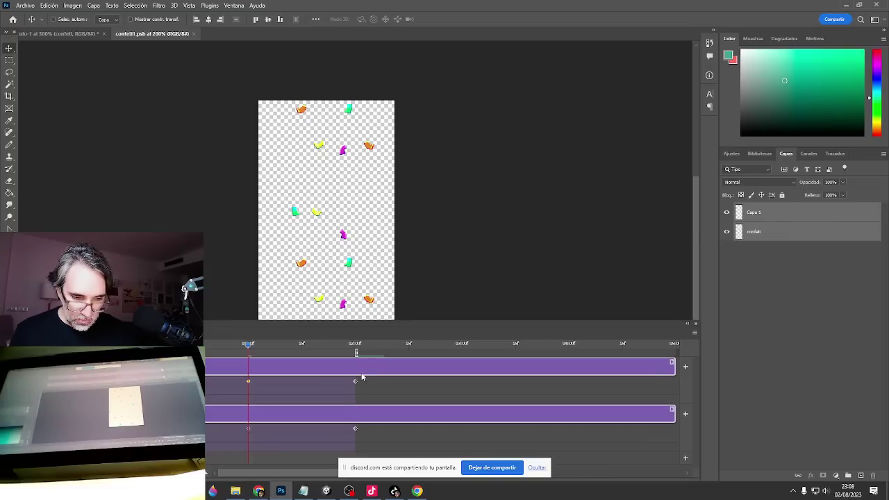
pyautogui.moveTo(357, 354); pyautogui.dragTo(570, 354)
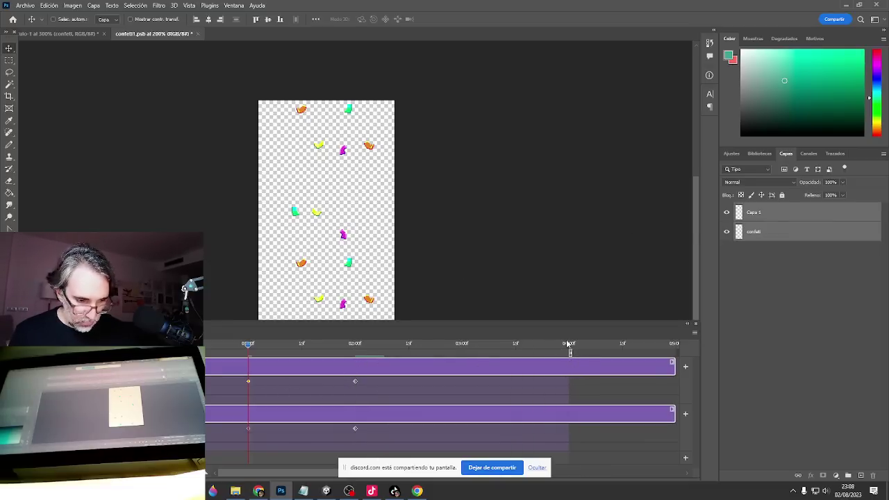
pyautogui.click(569, 345)
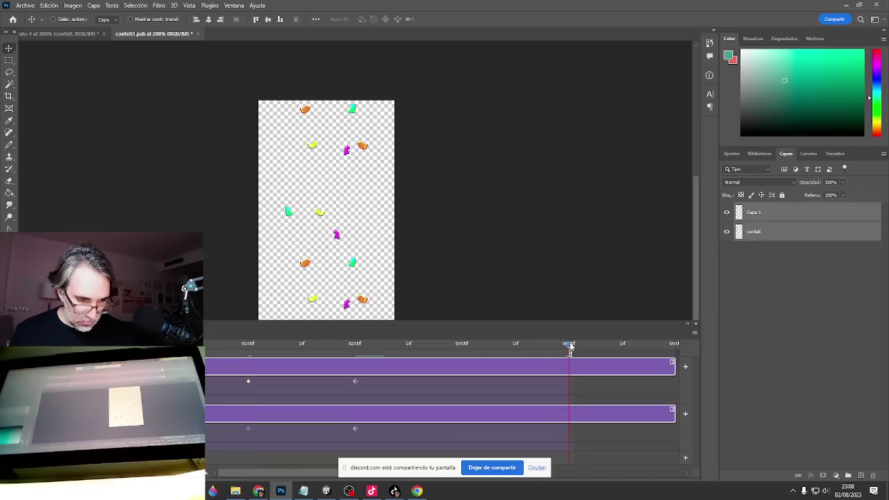
pyautogui.click(14, 381)
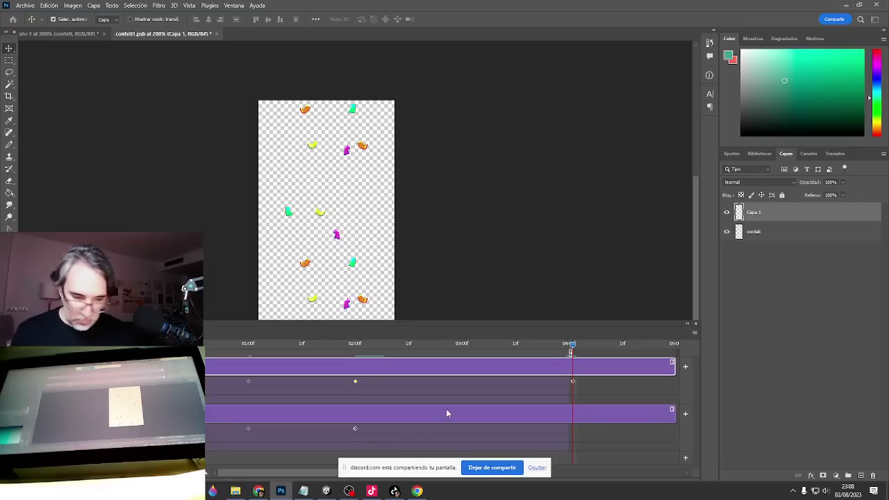
# Move both layers' 1-second keyframes past the 2-second ones and add keyframes holding the same offset positions at 3 seconds.
pyautogui.keyDown('shift'); pyautogui.click(249, 429); pyautogui.keyUp('shift')
pyautogui.moveTo(248, 429); pyautogui.dragTo(420, 428)
pyautogui.click(462, 345)
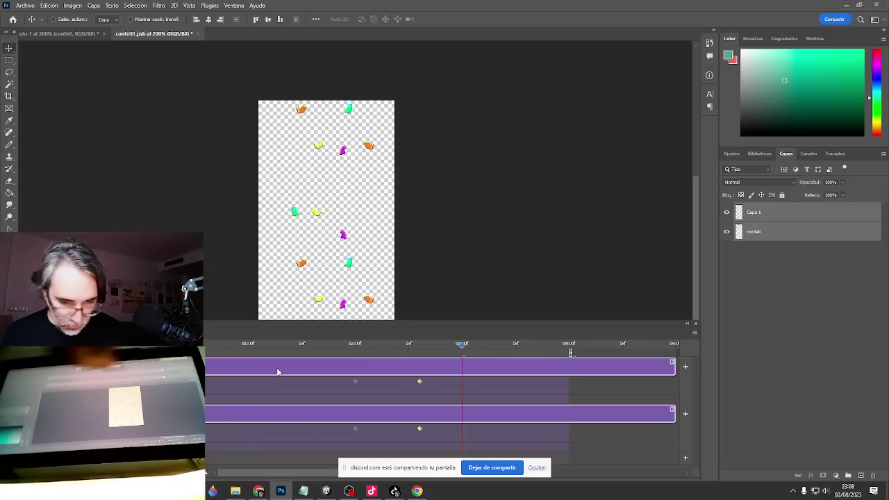
pyautogui.click(29, 382)
pyautogui.click(29, 429)
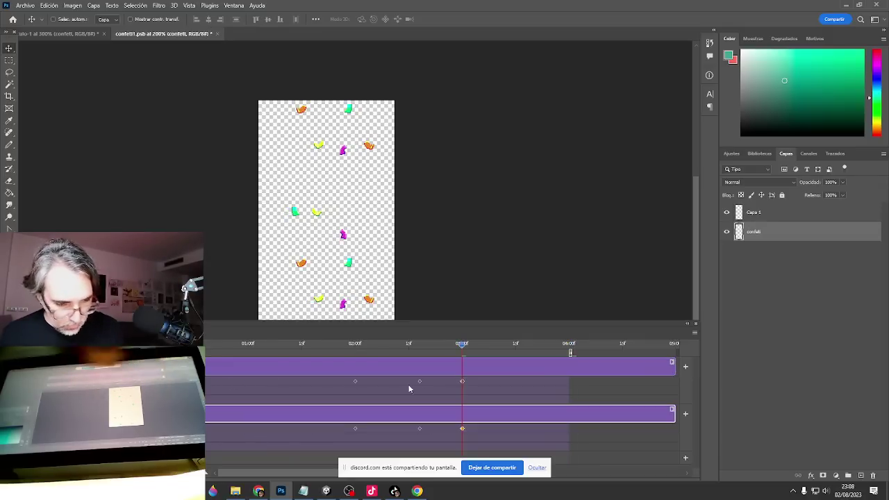
# Shift both offset keyframe pairs of the two layers ahead of the 2-second keyframes, placing the later pair at 01:05.
pyautogui.click(421, 382)
pyautogui.keyDown('shift'); pyautogui.click(420, 430); pyautogui.keyUp('shift')
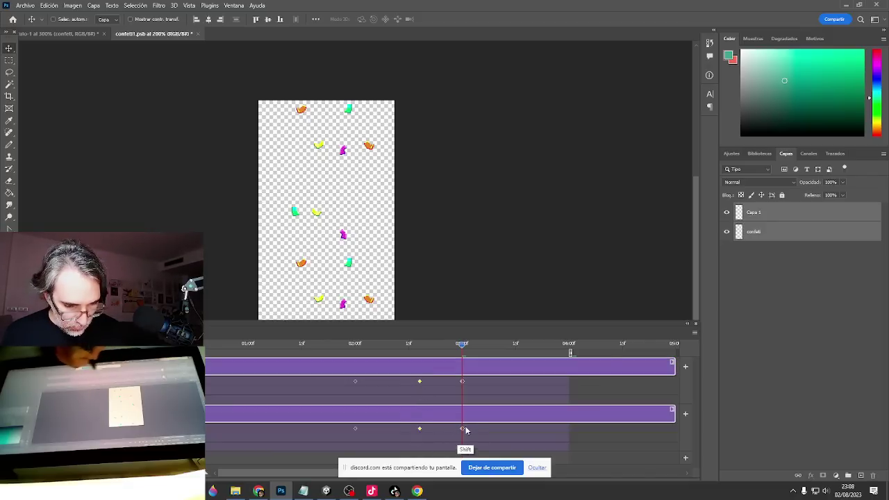
pyautogui.keyDown('shift'); pyautogui.click(464, 430); pyautogui.keyUp('shift')
pyautogui.keyDown('shift'); pyautogui.click(463, 383); pyautogui.keyUp('shift')
pyautogui.moveTo(463, 383); pyautogui.dragTo(266, 387)
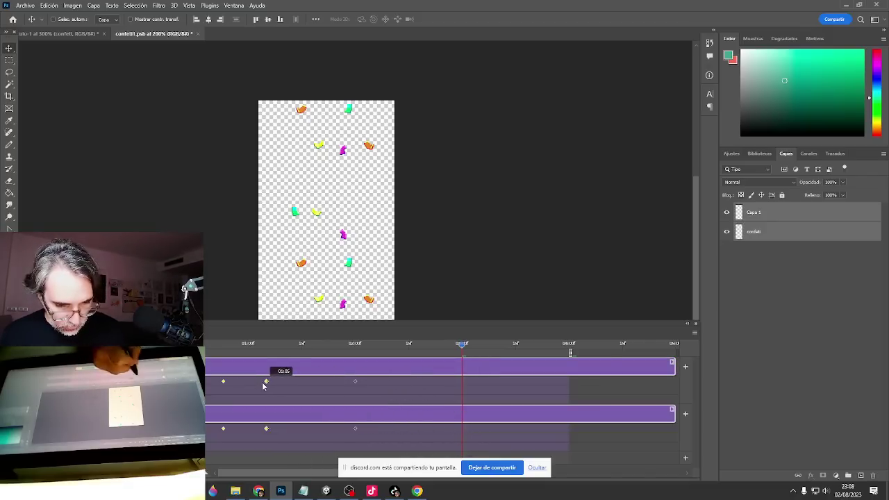
# Add position keyframes for Capa 1 and confeti at 4 seconds, with the pieces in their original positions.
pyautogui.click(570, 346)
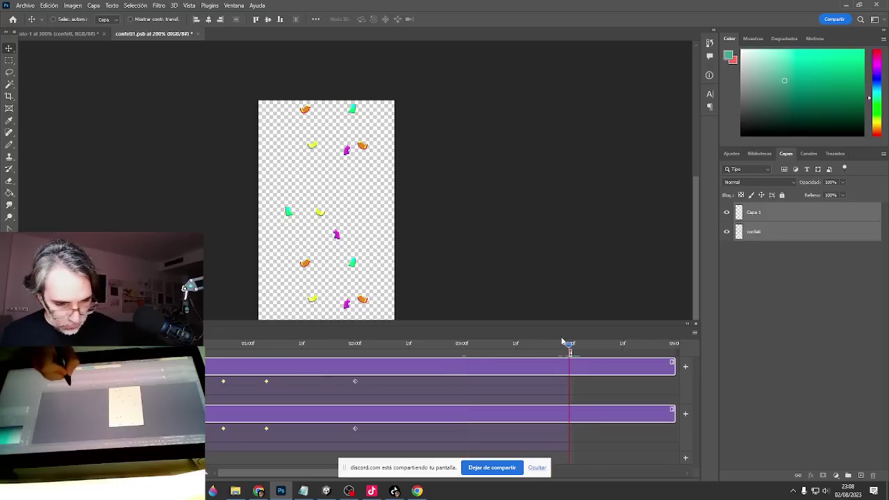
pyautogui.click(30, 381)
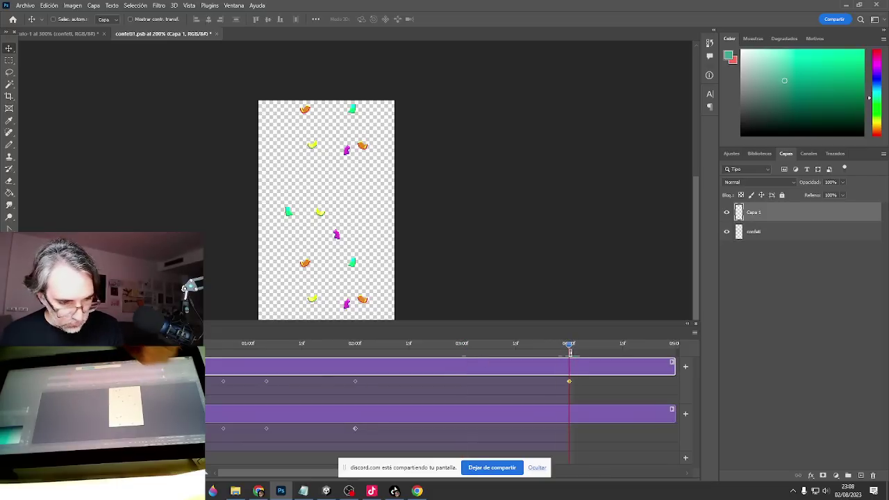
pyautogui.click(29, 429)
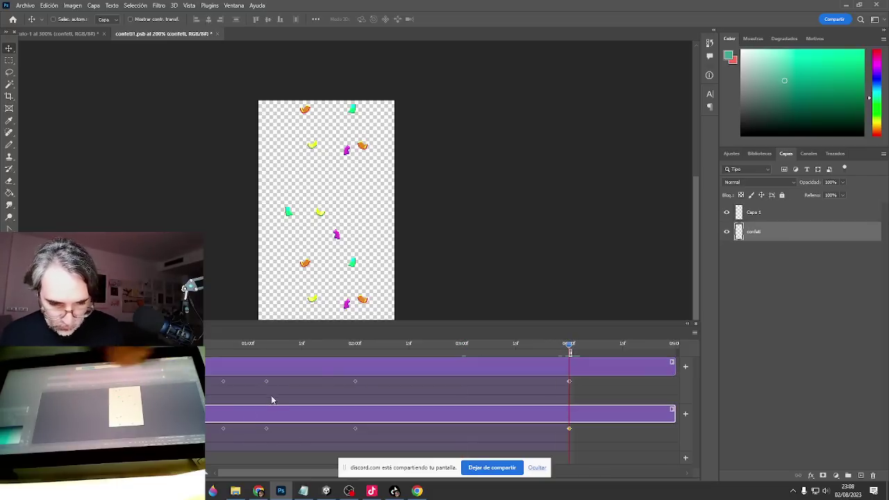
# Retime the two layers' offset keyframes so one pair sits at about 3 seconds and the other at about 1 second.
pyautogui.keyDown('shift'); pyautogui.click(266, 381); pyautogui.keyUp('shift')
pyautogui.keyDown('shift'); pyautogui.click(267, 429); pyautogui.keyUp('shift')
pyautogui.moveTo(267, 428); pyautogui.dragTo(464, 429)
pyautogui.click(223, 381)
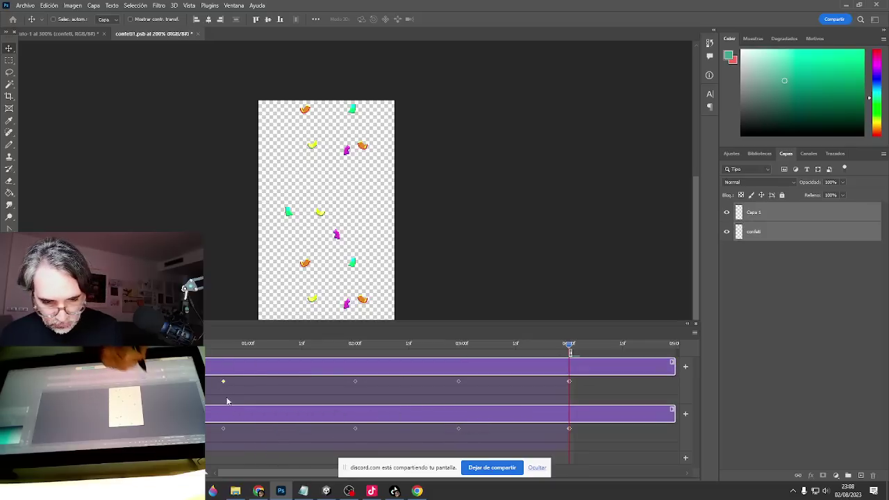
pyautogui.keyDown('shift'); pyautogui.click(223, 428); pyautogui.keyUp('shift')
pyautogui.moveTo(224, 429); pyautogui.dragTo(245, 429)
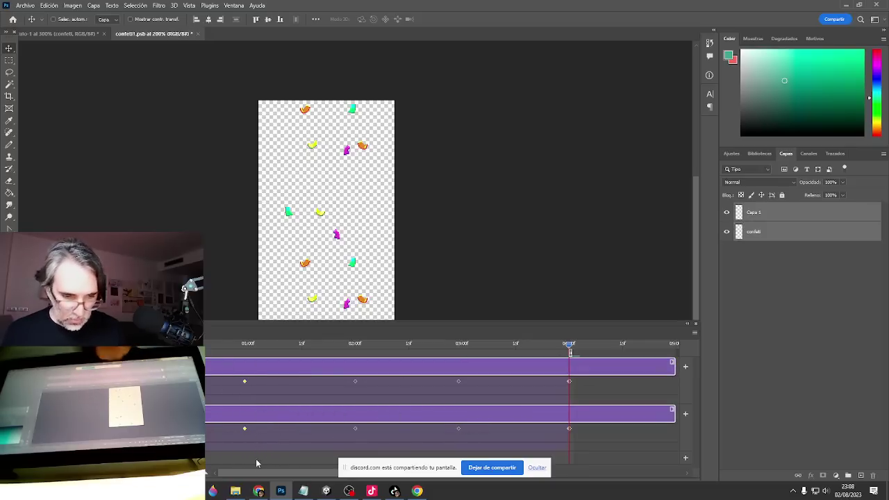
# Play back the retimed sway, save the smart object's contents, and play the result in the main scene.
pyautogui.press('space')
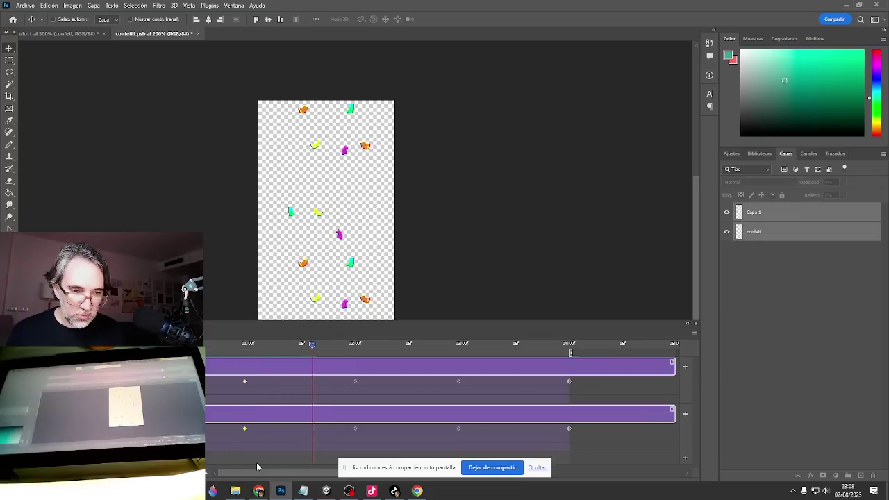
pyautogui.press('space')
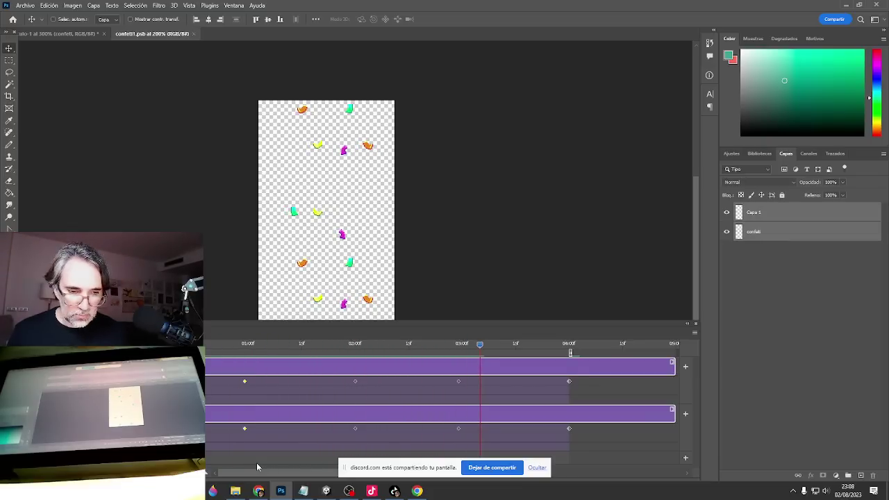
pyautogui.click(74, 34)
pyautogui.press('space')
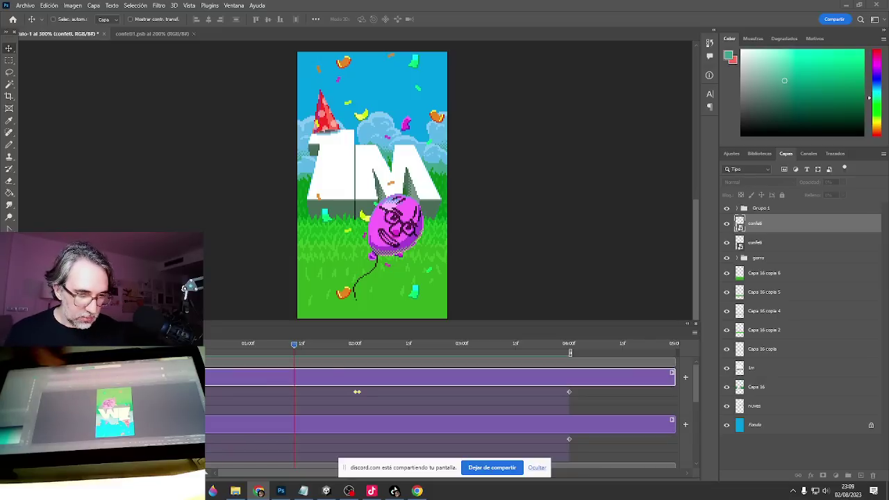
# Convert the balloon layers Capa 15 and Capa 18 in Grupo 1 into a single smart object.
pyautogui.moveTo(297, 347); pyautogui.dragTo(362, 379)
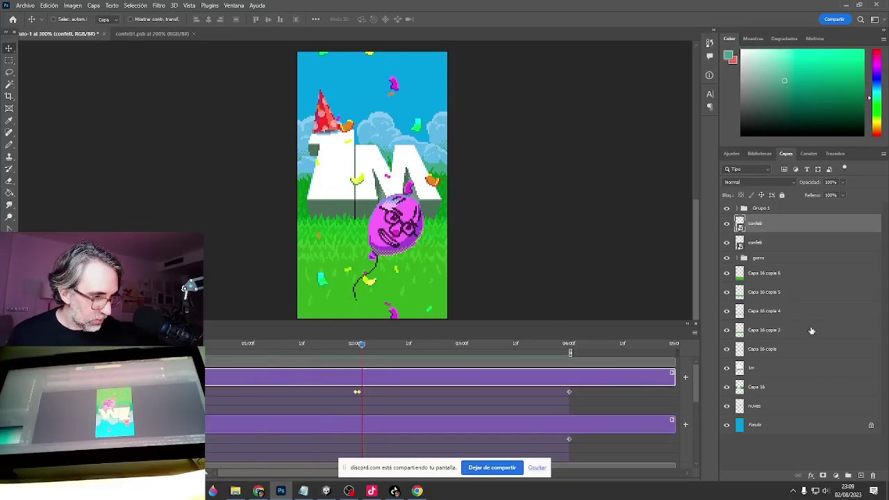
pyautogui.keyDown('ctrl'); pyautogui.click(400, 234); pyautogui.keyUp('ctrl')
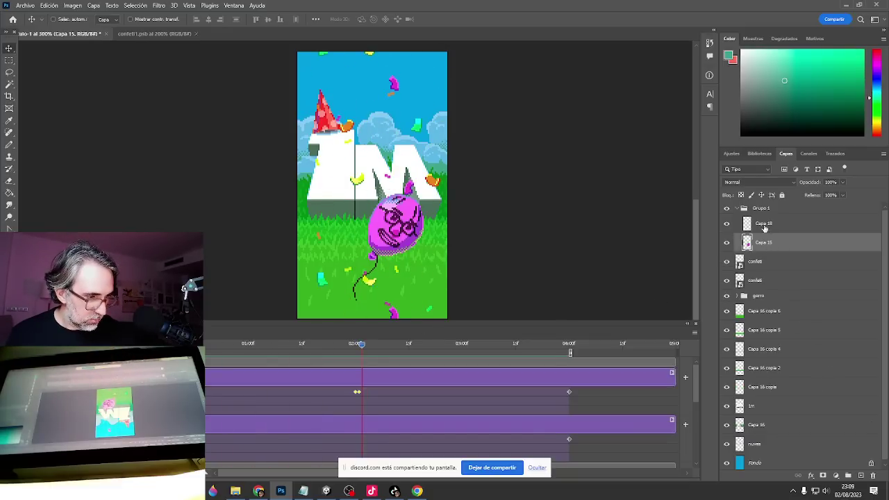
pyautogui.keyDown('shift'); pyautogui.click(765, 227); pyautogui.keyUp('shift')
pyautogui.rightClick(764, 228)
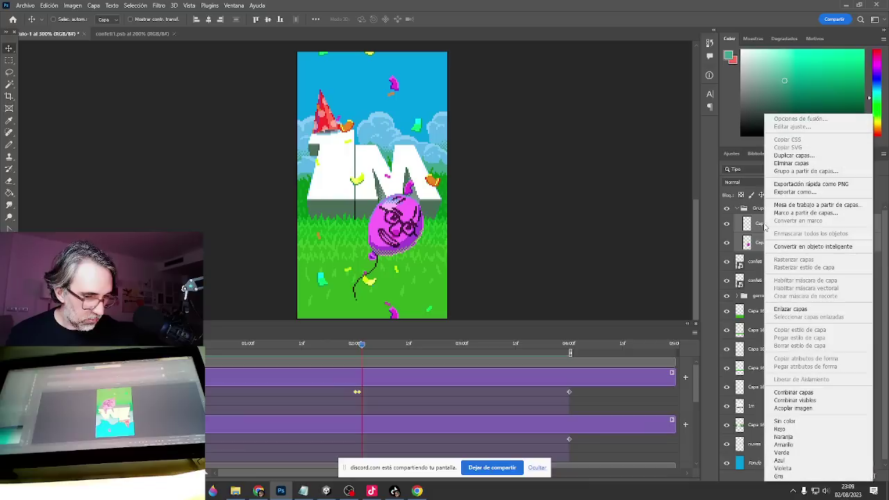
pyautogui.click(806, 247)
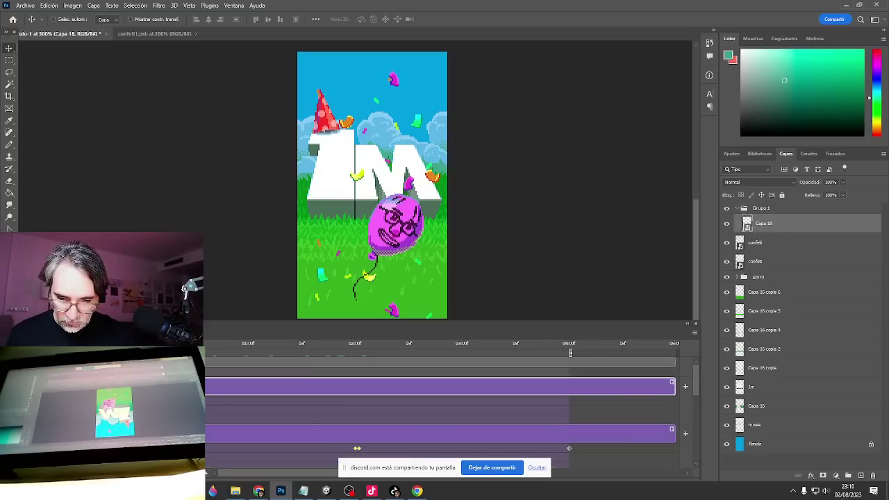
# Keyframe the balloon's original position at 4 seconds and a position about 7 pixels higher at 2 seconds, and play the bobbing motion.
pyautogui.moveTo(142, 346); pyautogui.dragTo(571, 373)
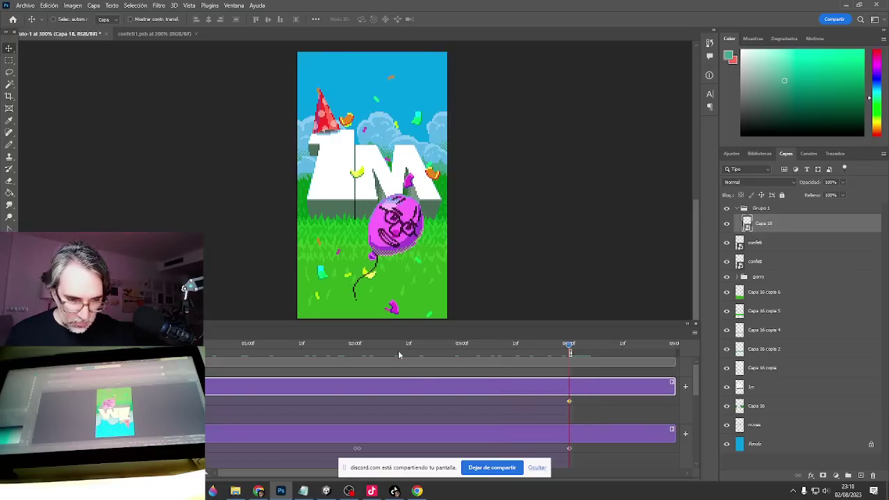
pyautogui.moveTo(400, 353); pyautogui.dragTo(356, 348)
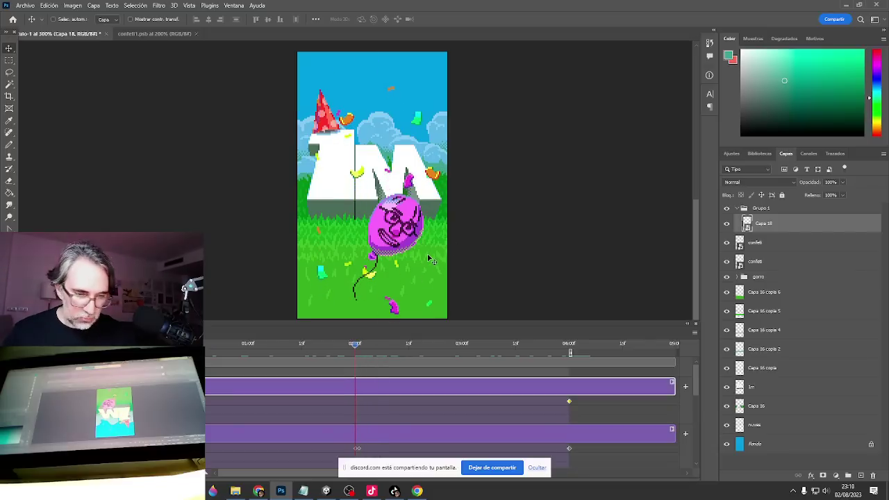
pyautogui.press('Up')
pyautogui.press('Up')
pyautogui.press('Up')
pyautogui.press('Up')
pyautogui.press('Up')
pyautogui.press('Up')
pyautogui.press('Up')
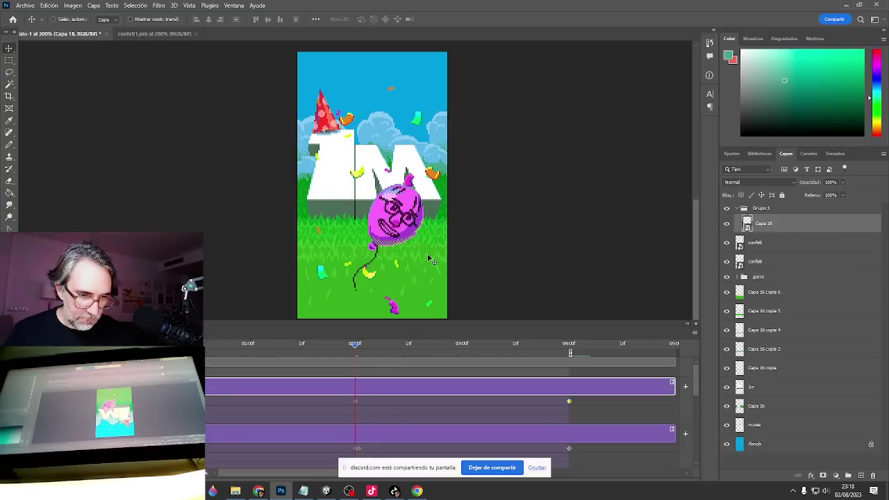
pyautogui.press('space')
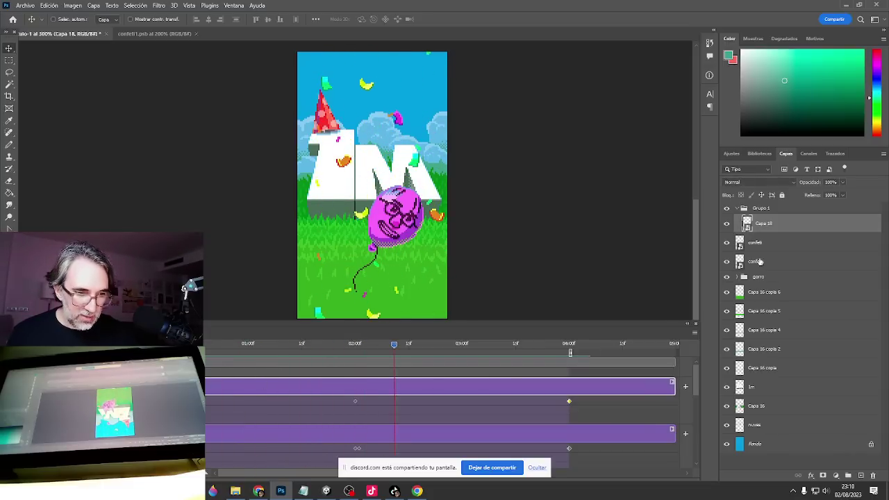
# Open the balloon smart object's contents without colour management and merge Capa 18 and Capa 15 into one layer.
pyautogui.doubleClick(747, 223)
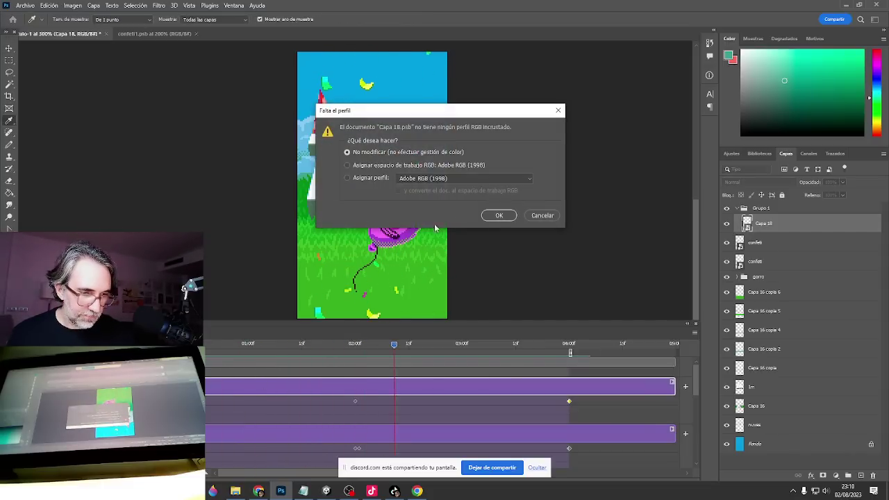
pyautogui.click(498, 216)
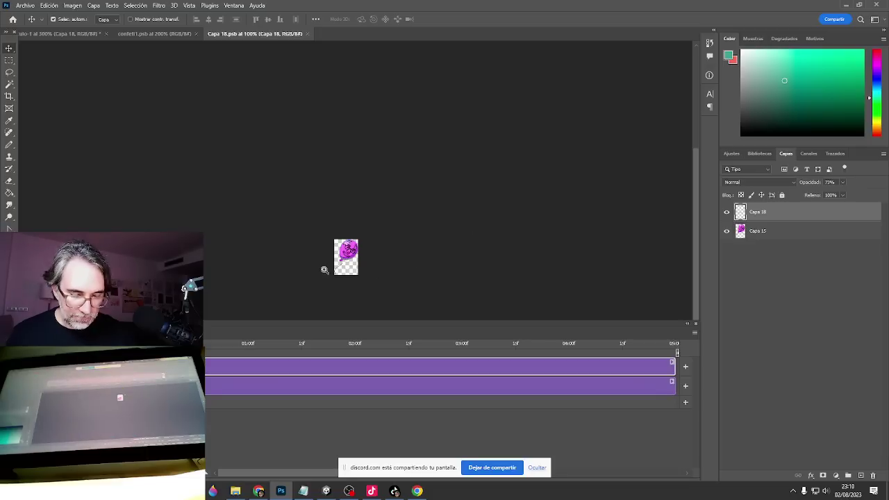
pyautogui.moveTo(324, 270); pyautogui.dragTo(444, 247)
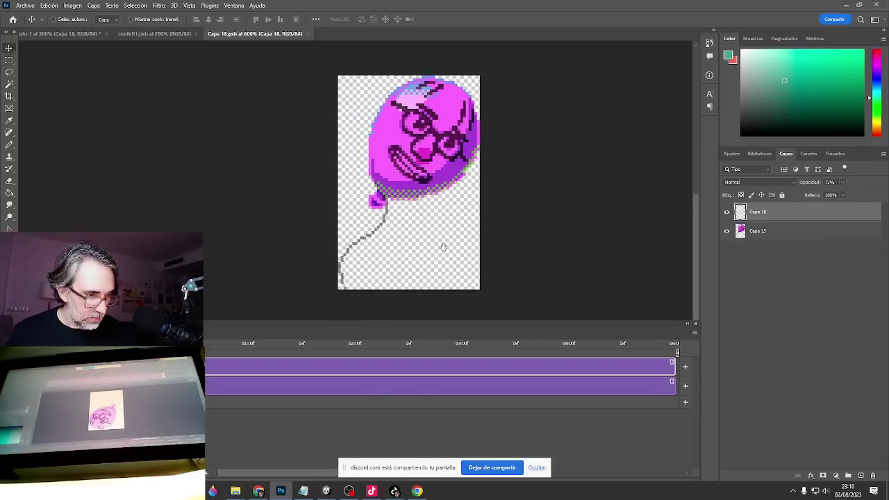
pyautogui.keyDown('ctrl'); pyautogui.click(734, 230); pyautogui.keyUp('ctrl')
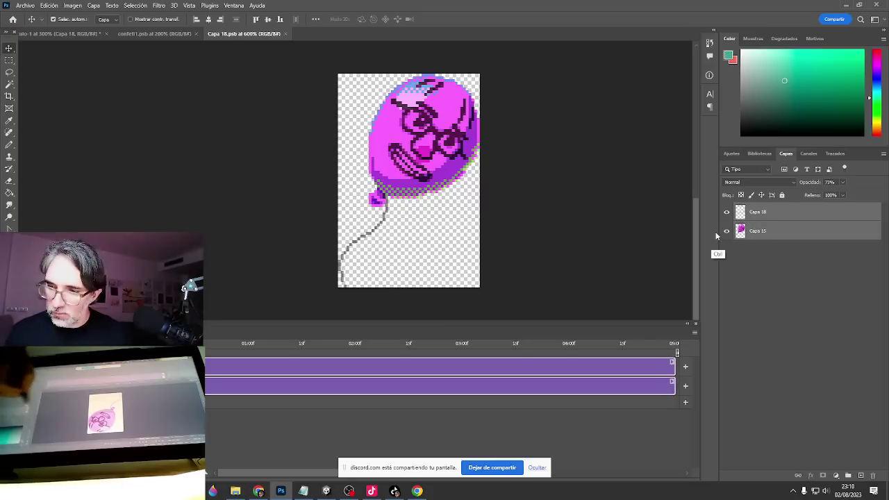
pyautogui.hotkey('ctrl', 'e')
# Delete the old curved string beneath the balloon's knot using rectangular selections, and clear the selection.
pyautogui.press('m')
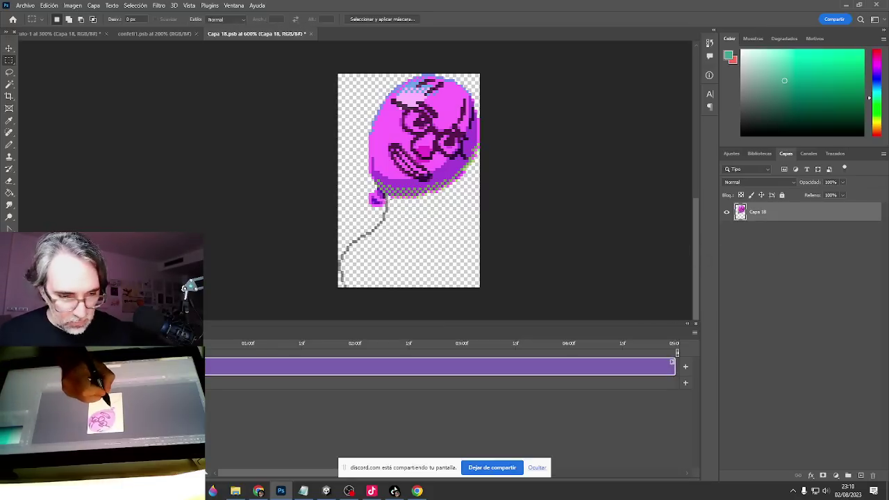
pyautogui.moveTo(387, 197); pyautogui.dragTo(372, 284)
pyautogui.press('Delete')
pyautogui.press('Delete')
pyautogui.moveTo(336, 221); pyautogui.dragTo(400, 298)
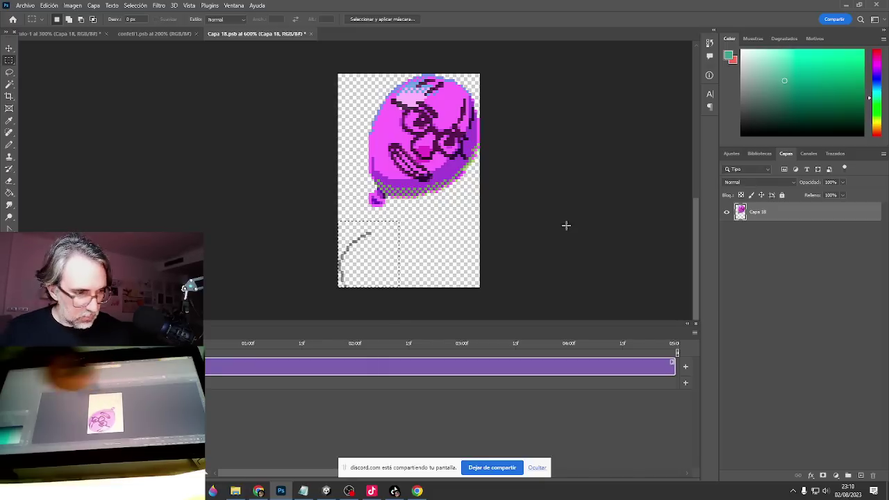
pyautogui.press('Delete')
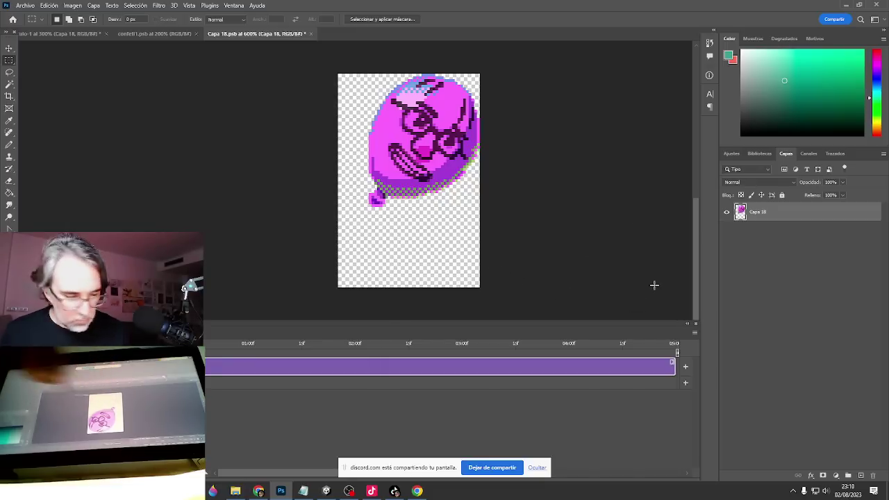
pyautogui.hotkey('ctrl', 'd')
# Set the drawing colour to black and pencil the first short vertical piece of a new string below the knot on a new layer.
pyautogui.click(862, 475)
pyautogui.press('b')
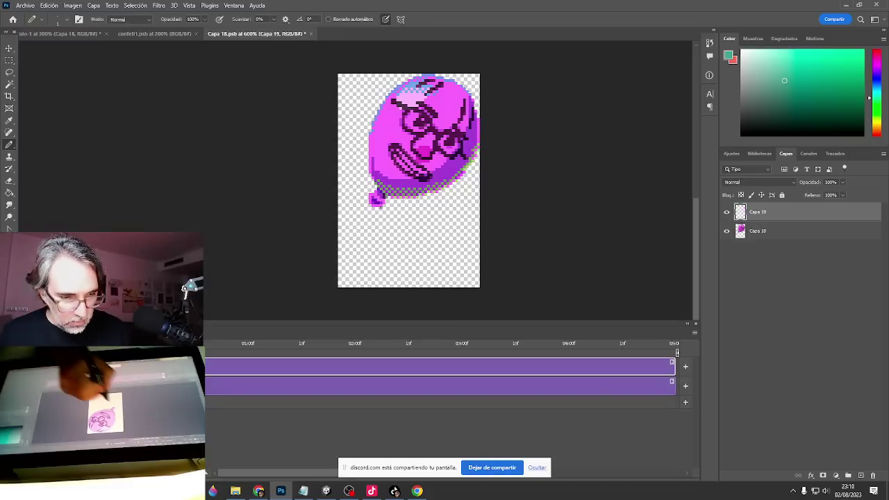
pyautogui.moveTo(387, 198); pyautogui.dragTo(387, 220)
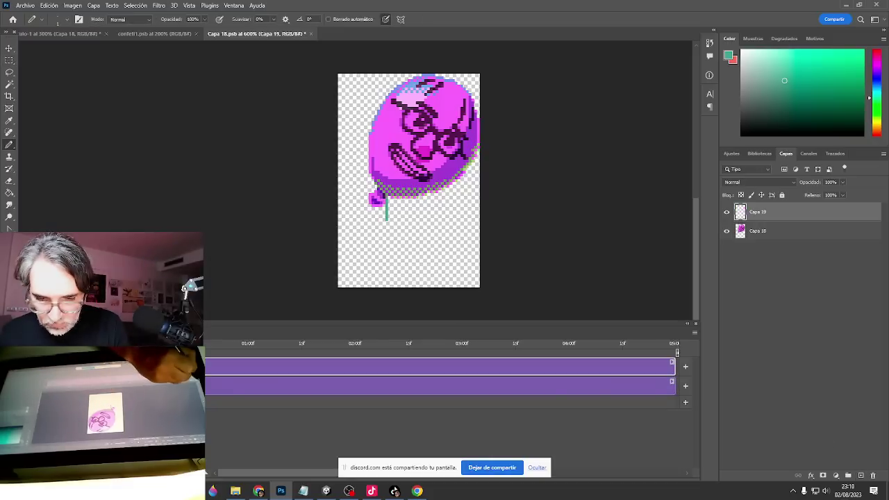
pyautogui.click(8, 322)
pyautogui.click(664, 268)
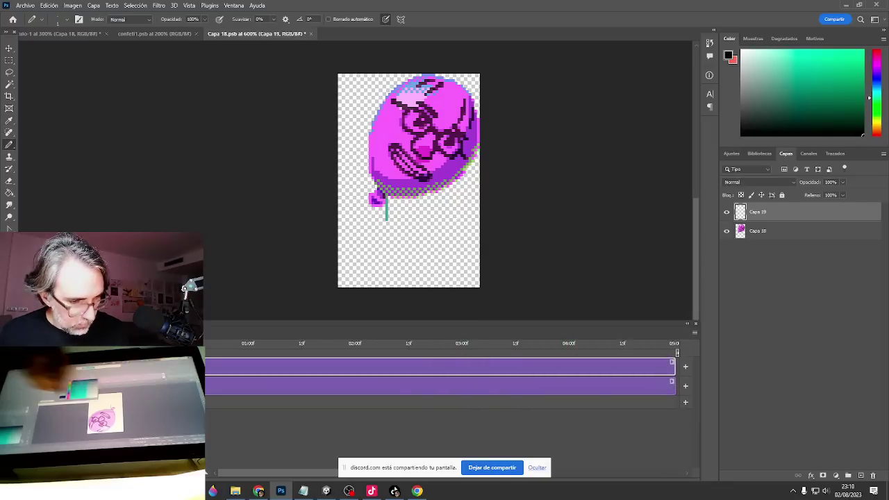
pyautogui.moveTo(387, 200); pyautogui.dragTo(389, 240)
# Continue the string downward with three more short black vertical pieces, each on its own new layer and stepped slightly to the right.
pyautogui.hotkey('ctrl', 'shift', 'alt', 'n')
pyautogui.click(861, 476)
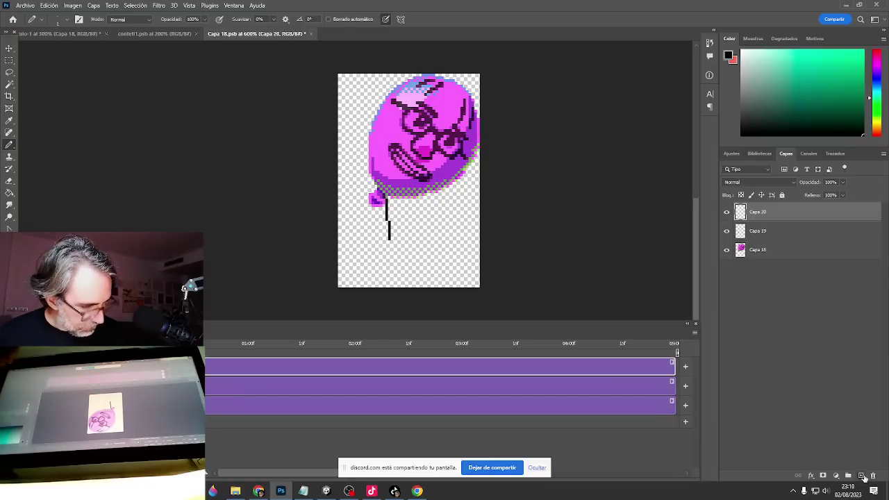
pyautogui.keyDown('shift'); pyautogui.click(392, 244); pyautogui.keyUp('shift')
pyautogui.keyDown('shift'); pyautogui.click(391, 262); pyautogui.keyUp('shift')
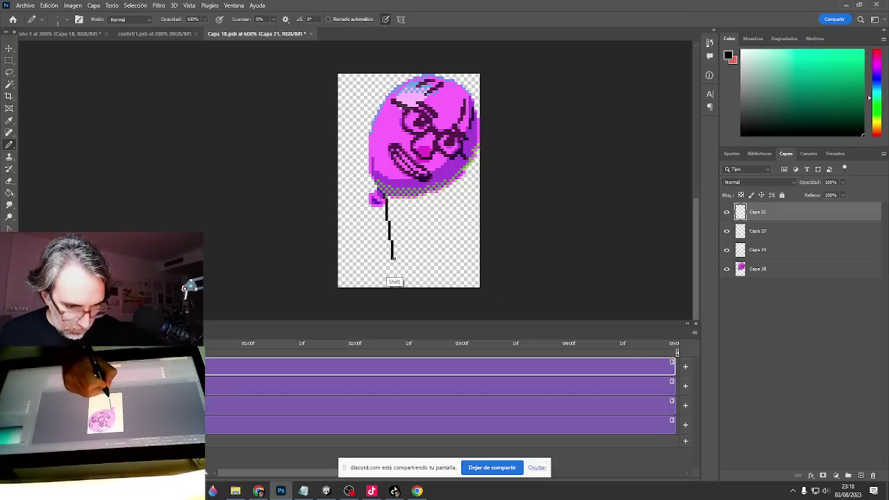
pyautogui.click(862, 476)
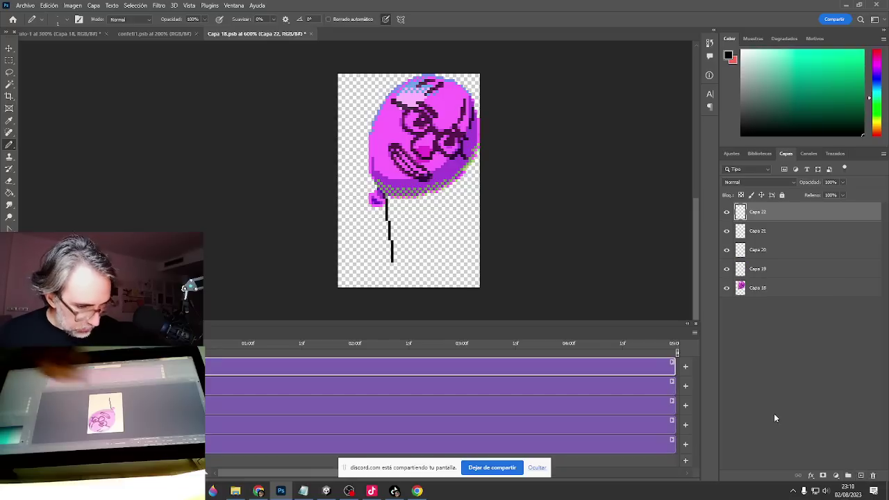
pyautogui.keyDown('shift'); pyautogui.click(395, 274); pyautogui.keyUp('shift')
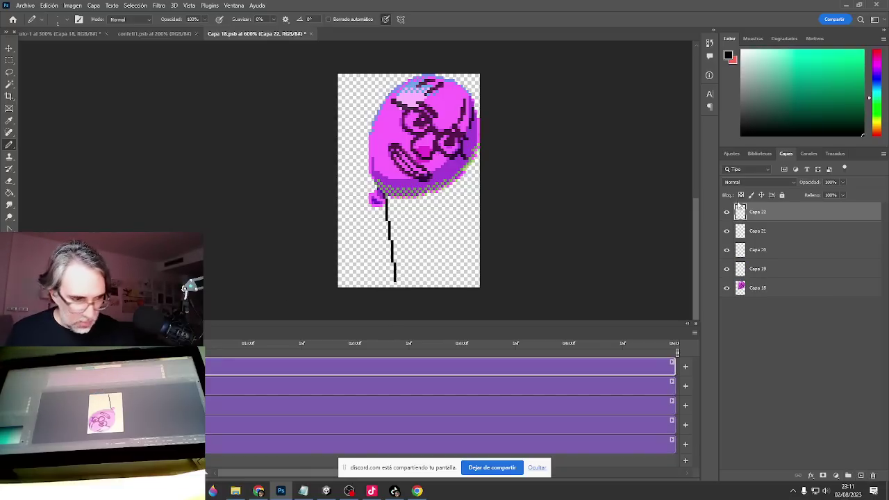
# Group the four string layers, Capa 19 to Capa 22, above the balloon layer.
pyautogui.click(752, 289)
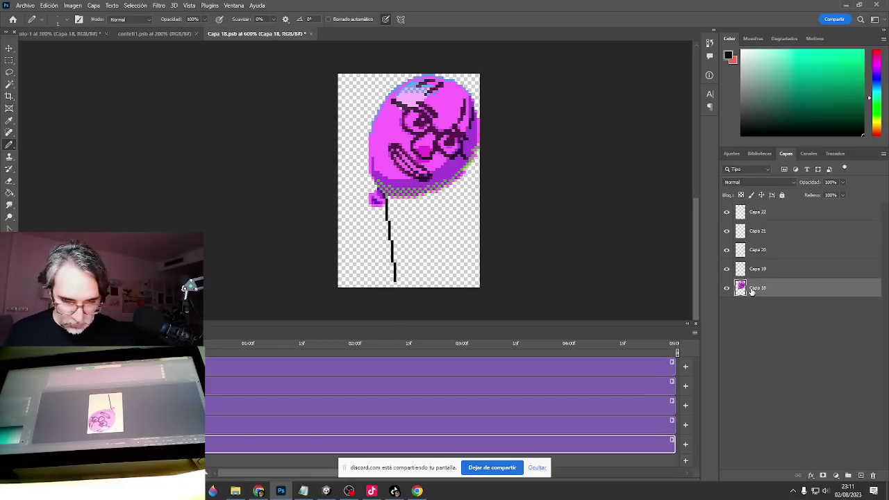
pyautogui.click(759, 273)
pyautogui.keyDown('shift'); pyautogui.click(766, 215); pyautogui.keyUp('shift')
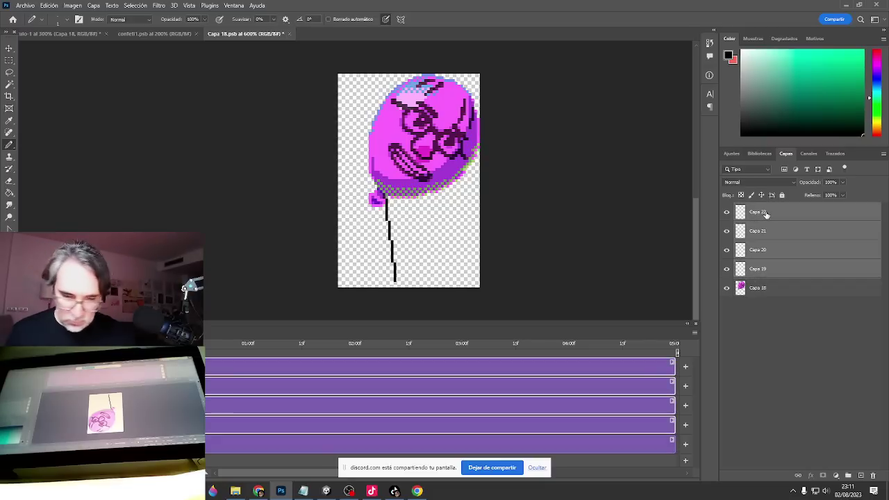
pyautogui.hotkey('ctrl', 'g')
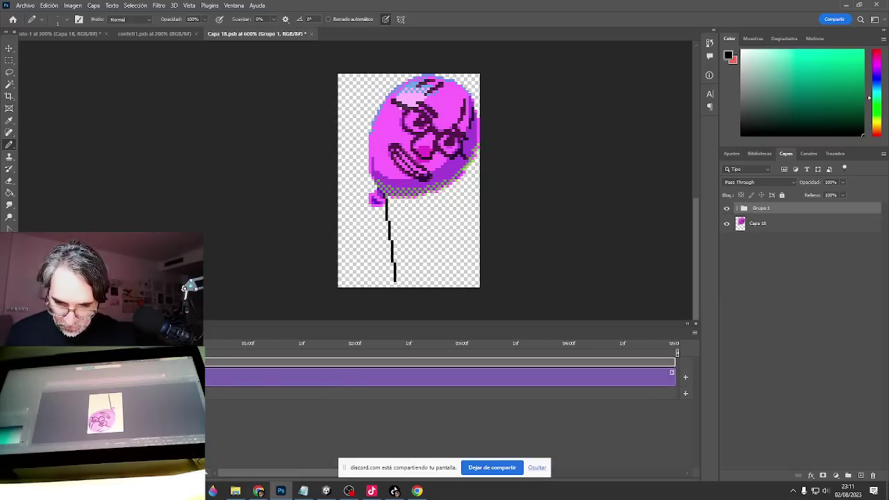
# Convert the smart object's video timeline to a frame animation, and resize and move the timeline clear of the balloon.
pyautogui.click(7, 362)
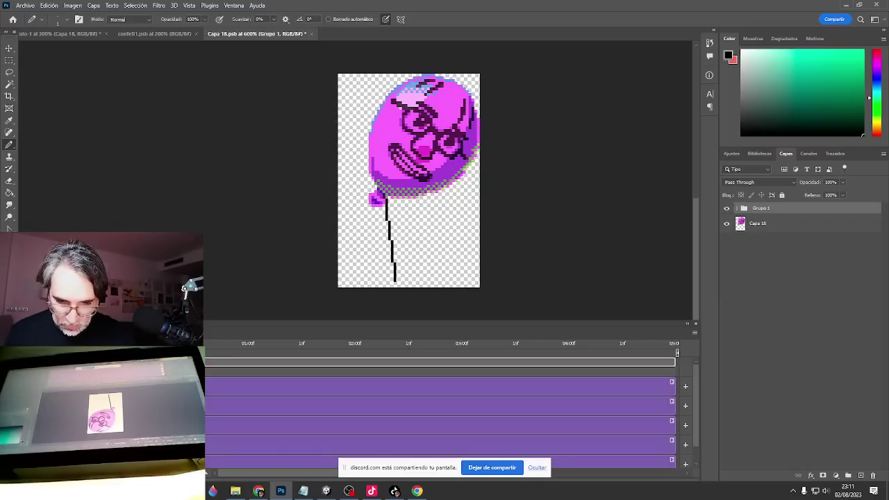
pyautogui.moveTo(149, 324); pyautogui.dragTo(157, 220)
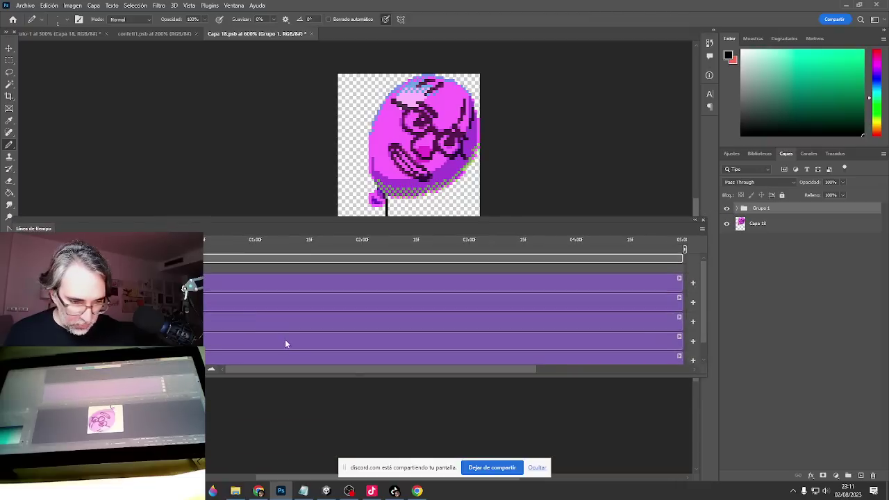
pyautogui.moveTo(569, 377); pyautogui.dragTo(567, 460)
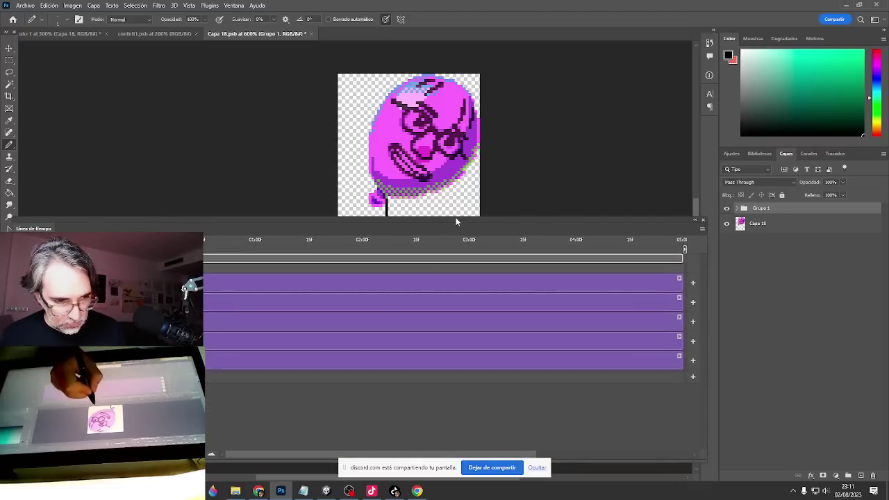
pyautogui.moveTo(455, 218); pyautogui.dragTo(455, 229)
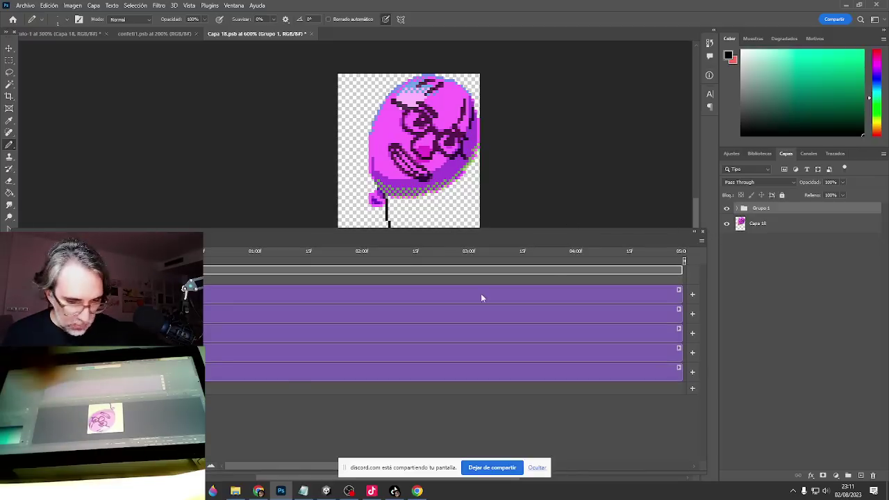
pyautogui.click(27, 466)
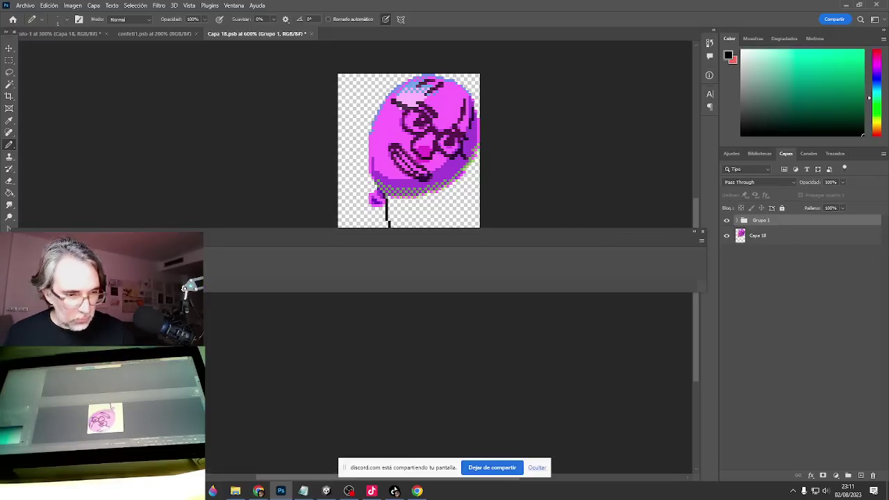
pyautogui.moveTo(703, 293); pyautogui.dragTo(412, 294)
pyautogui.moveTo(269, 236); pyautogui.dragTo(447, 373)
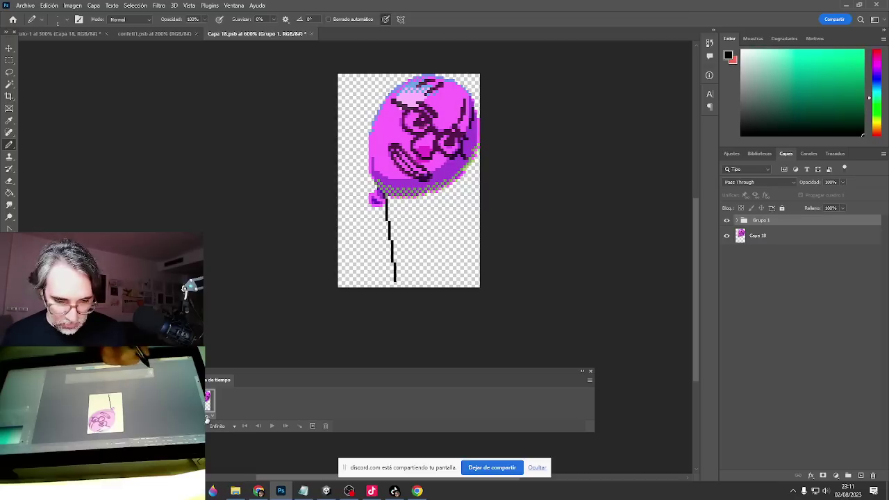
# Set the first frame's delay to 0.5 seconds and duplicate it as a second frame.
pyautogui.press('e')
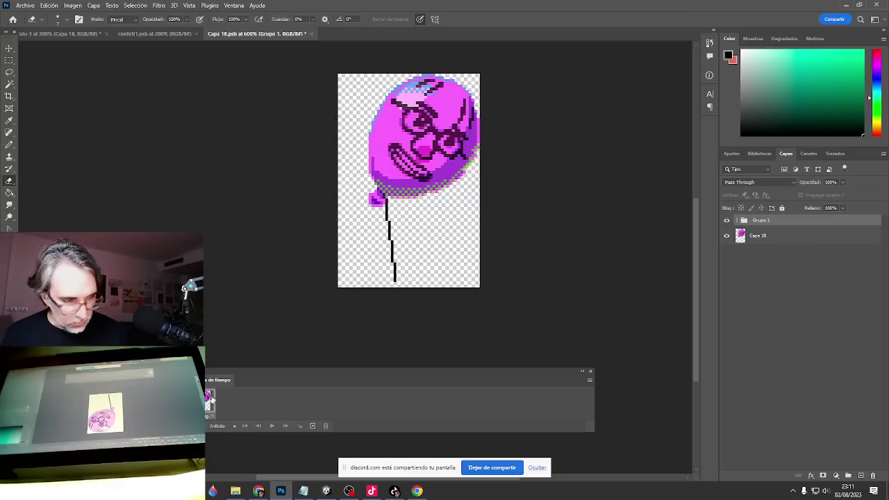
pyautogui.click(207, 416)
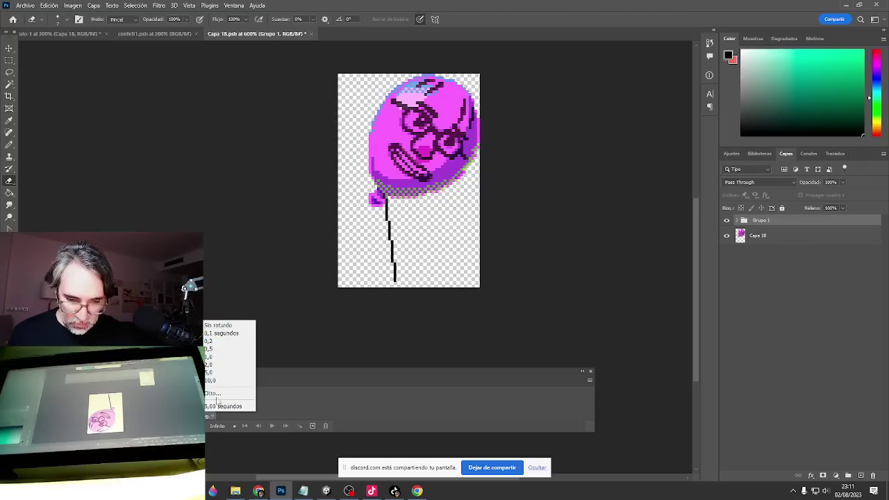
pyautogui.click(223, 335)
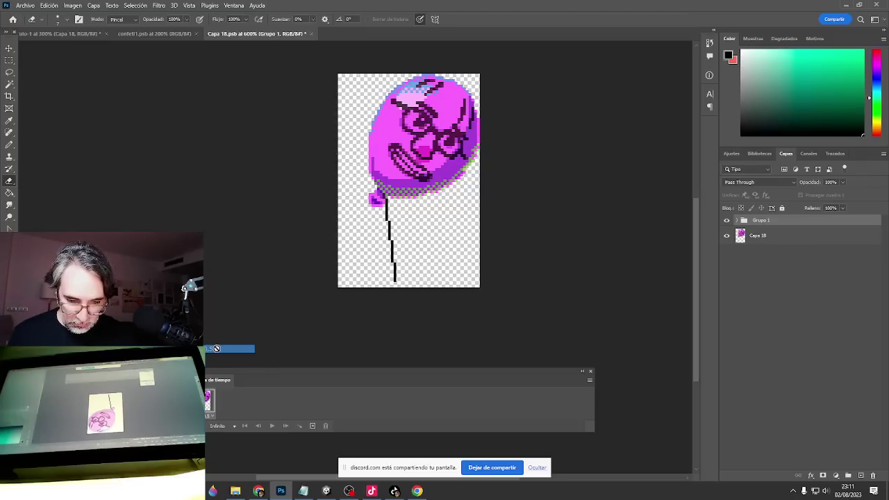
pyautogui.click(312, 426)
# In the second frame, nudge the string's two lower pieces, Capa 21 and Capa 22, one pixel left.
pyautogui.press('v')
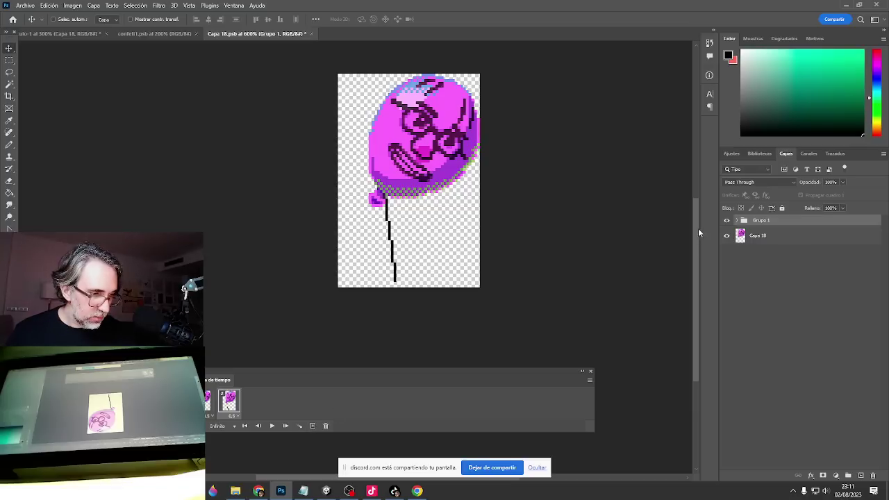
pyautogui.click(736, 221)
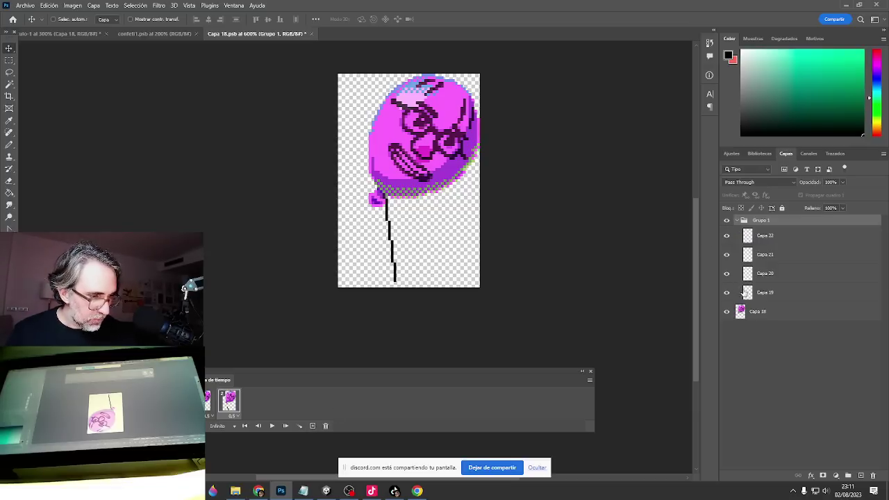
pyautogui.click(761, 293)
pyautogui.keyDown('shift'); pyautogui.click(763, 273); pyautogui.keyUp('shift')
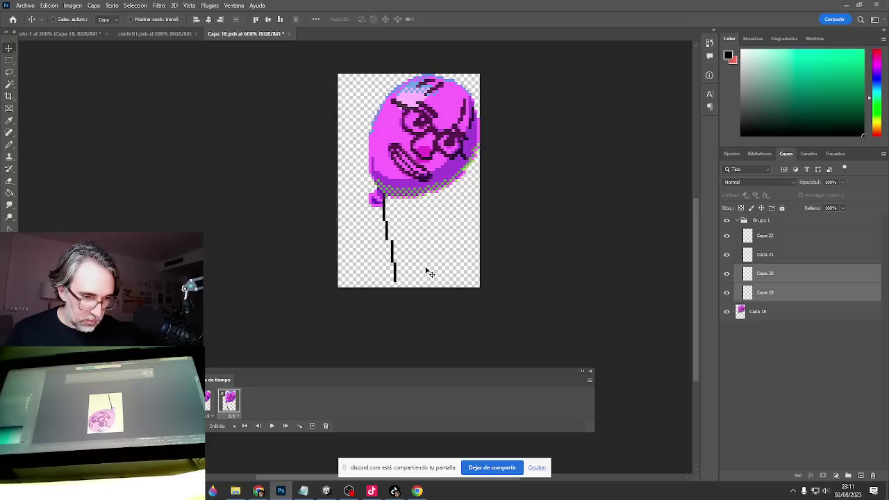
pyautogui.click(764, 255)
pyautogui.keyDown('shift'); pyautogui.click(767, 238); pyautogui.keyUp('shift')
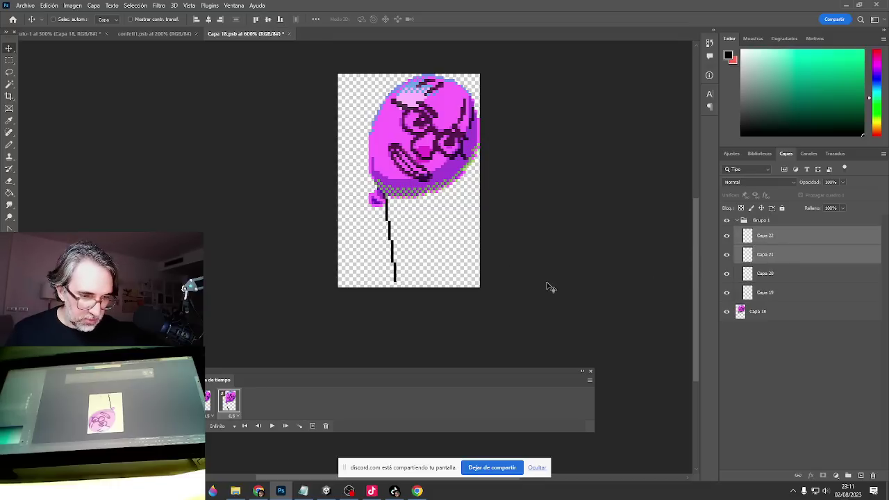
pyautogui.press('Left')
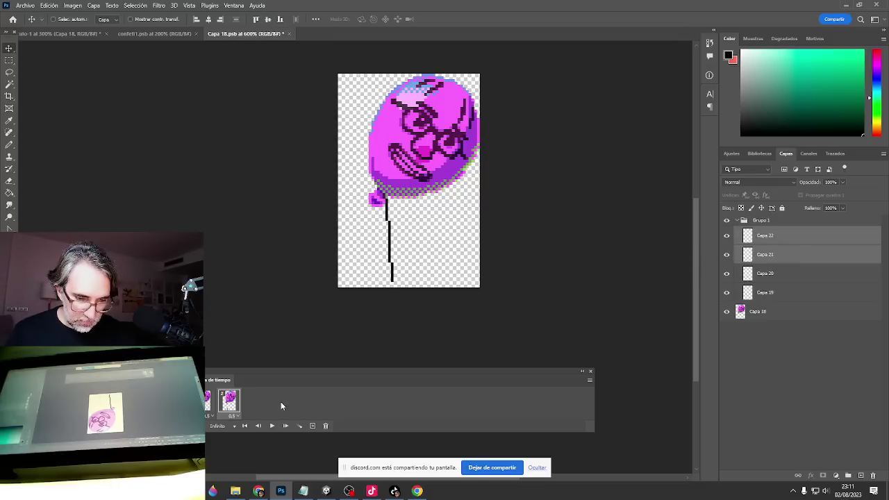
# Add a third and a fourth frame by duplication, nudging Capa 20, Capa 21 and Capa 22 one pixel left in each.
pyautogui.click(316, 428)
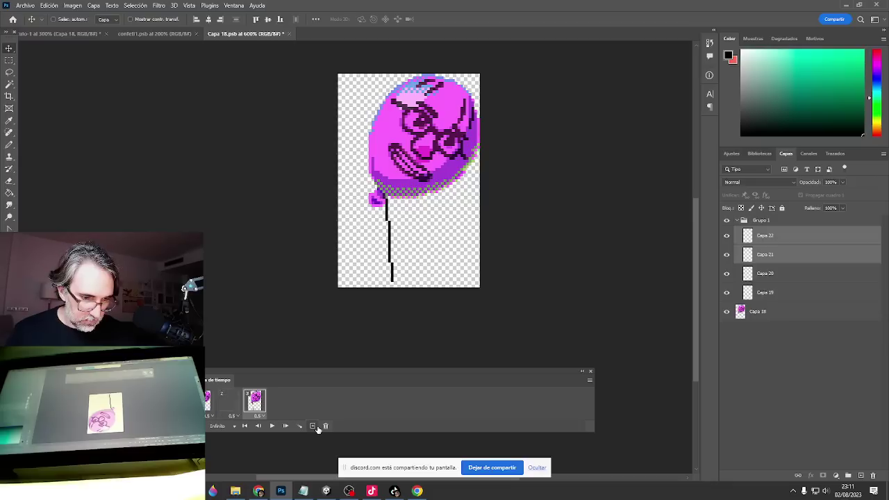
pyautogui.keyDown('shift'); pyautogui.click(764, 275); pyautogui.keyUp('shift')
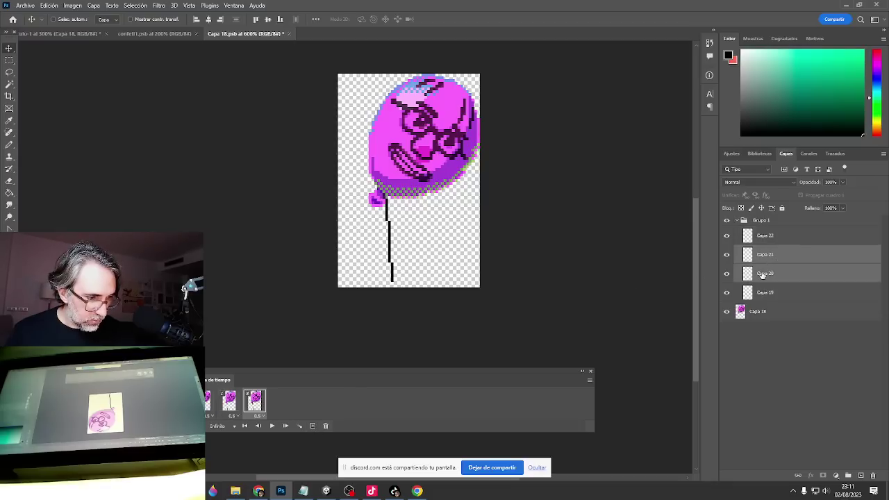
pyautogui.keyDown('ctrl'); pyautogui.click(764, 237); pyautogui.keyUp('ctrl')
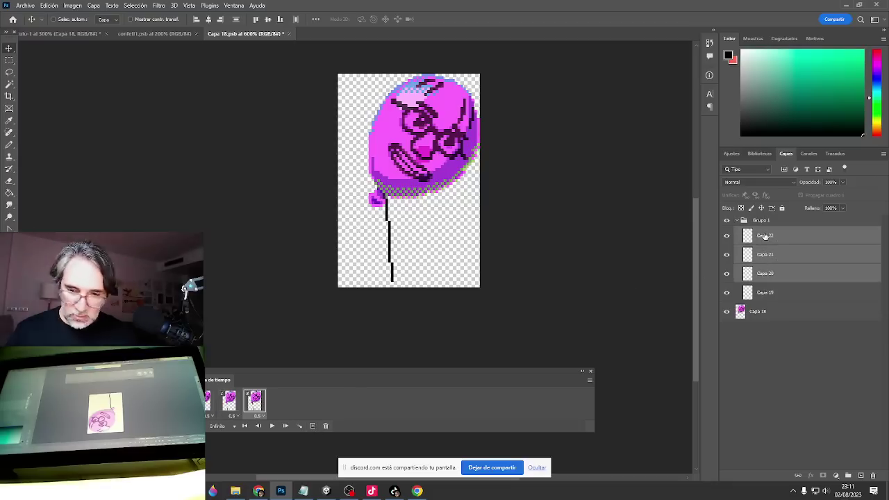
pyautogui.click(313, 427)
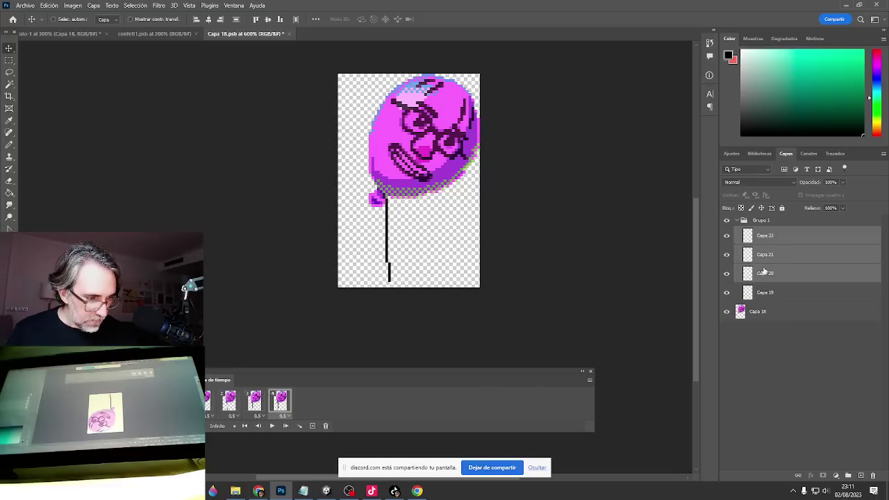
pyautogui.press('Left')
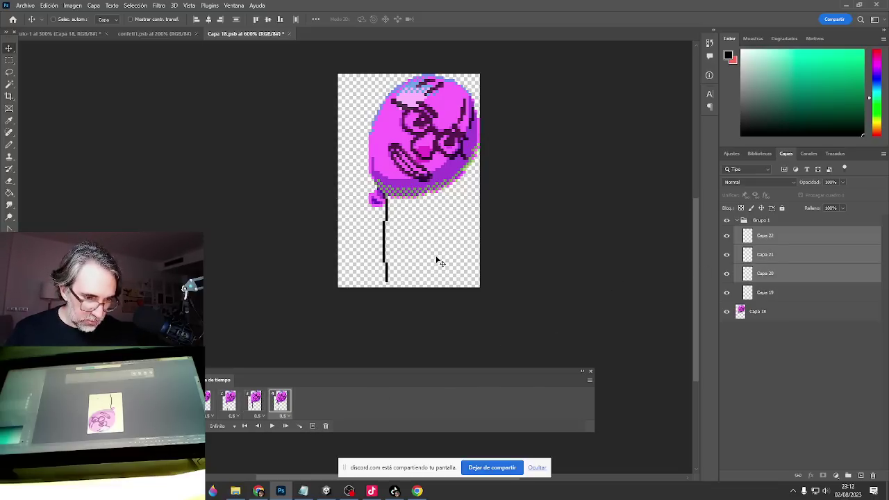
# Duplicate the fourth frame as a fifth and nudge Capa 21 and Capa 22 one pixel left in it.
pyautogui.click(312, 426)
pyautogui.click(785, 258)
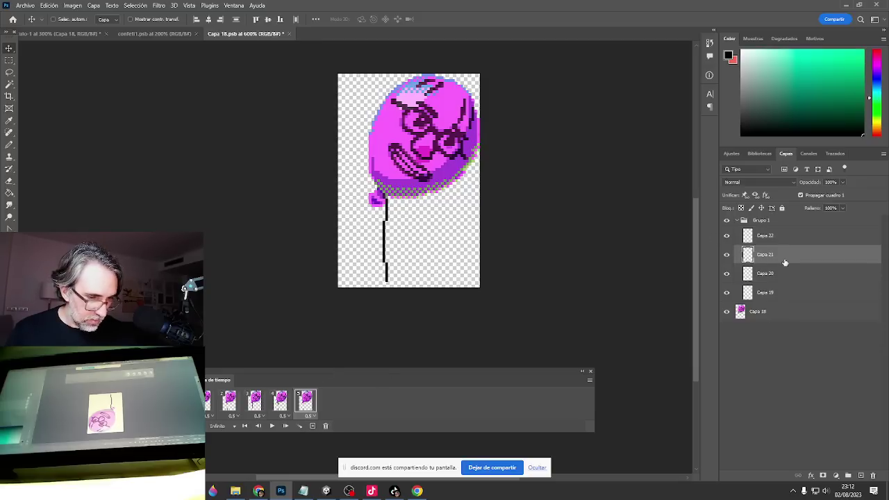
pyautogui.click(779, 235)
pyautogui.press('Left')
pyautogui.press('Left')
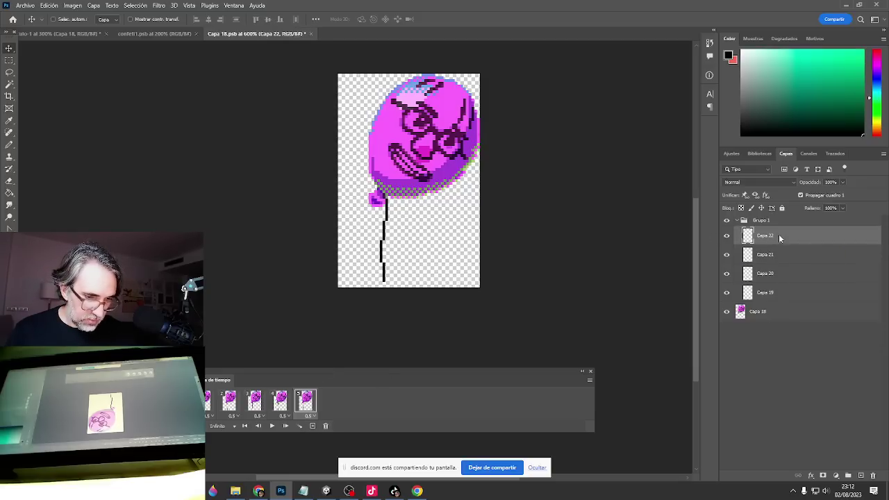
# Compare the fourth and fifth frames, duplicate the fifth as a sixth, and nudge Capa 22 two pixels left.
pyautogui.click(281, 407)
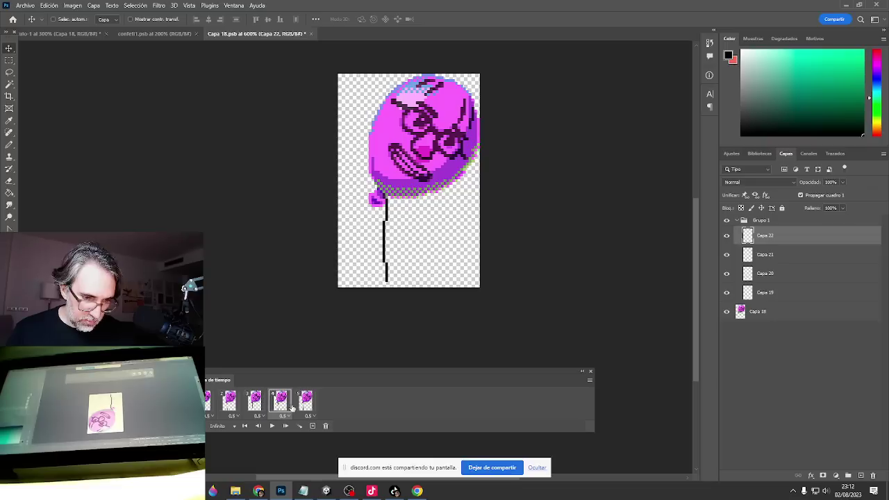
pyautogui.click(303, 410)
pyautogui.click(313, 426)
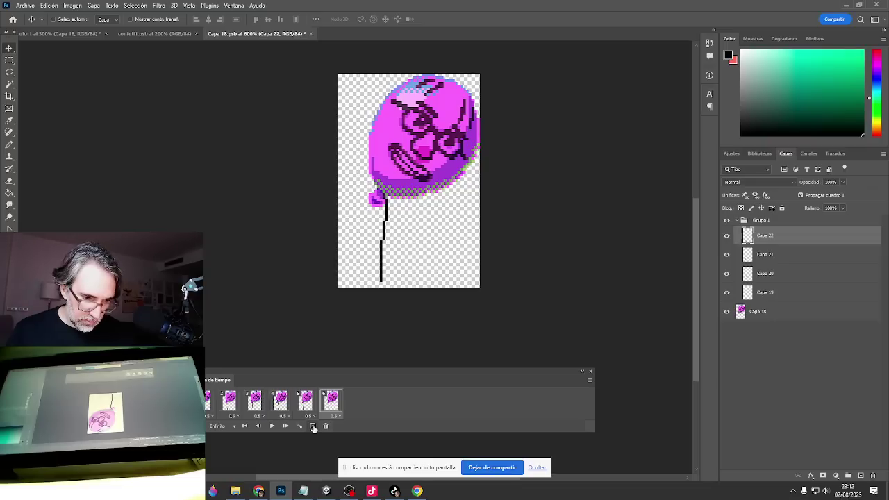
pyautogui.press('Left')
pyautogui.press('Left')
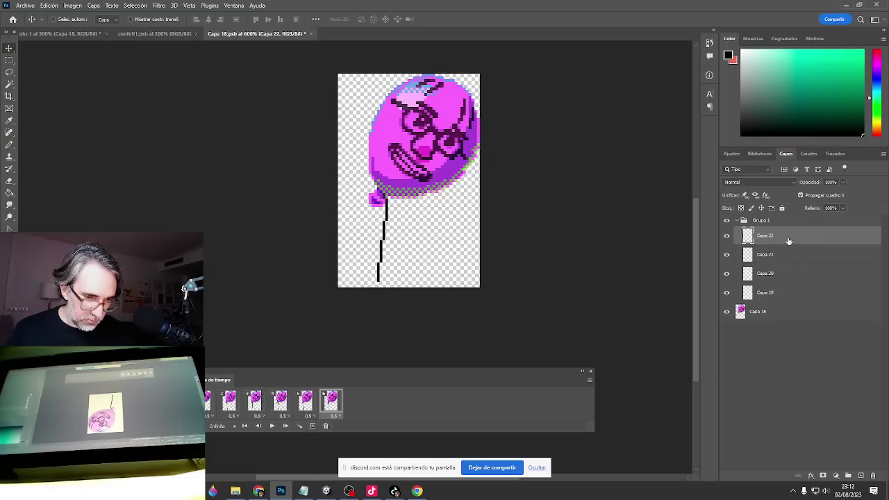
# Add a seventh frame from the sixth and nudge Capa 20, Capa 21 and Capa 22 one pixel right.
pyautogui.click(313, 426)
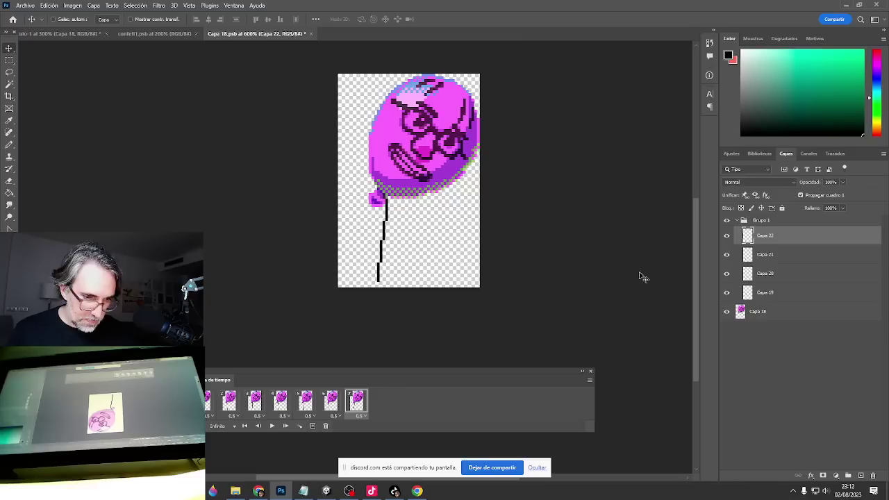
pyautogui.keyDown('shift'); pyautogui.click(766, 274); pyautogui.keyUp('shift')
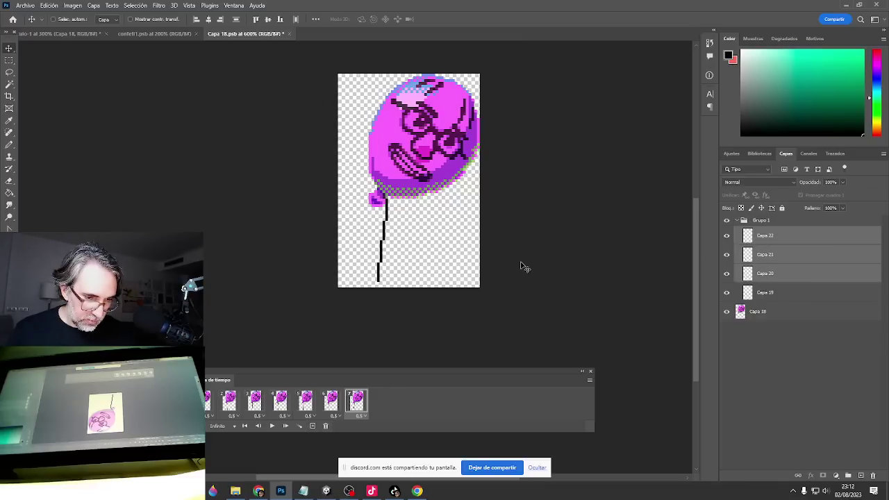
pyautogui.press('Right')
# Duplicate the seventh frame as an eighth and shift Capa 21 and Capa 22 one pixel right of their previous position.
pyautogui.click(313, 426)
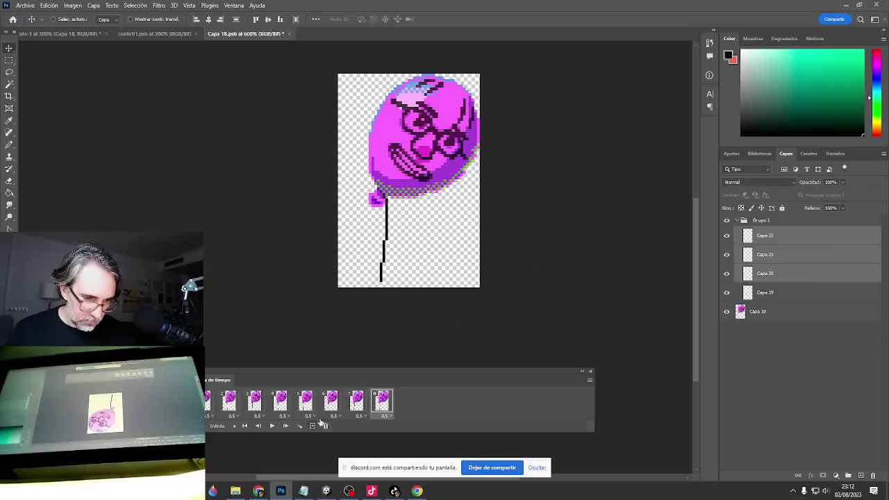
pyautogui.click(772, 255)
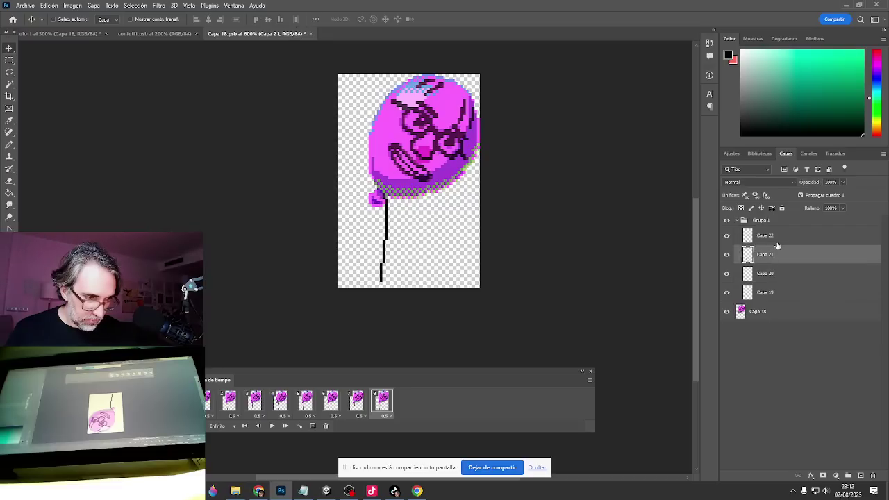
pyautogui.keyDown('shift'); pyautogui.click(778, 243); pyautogui.keyUp('shift')
pyautogui.hotkey('shift', 'Right')
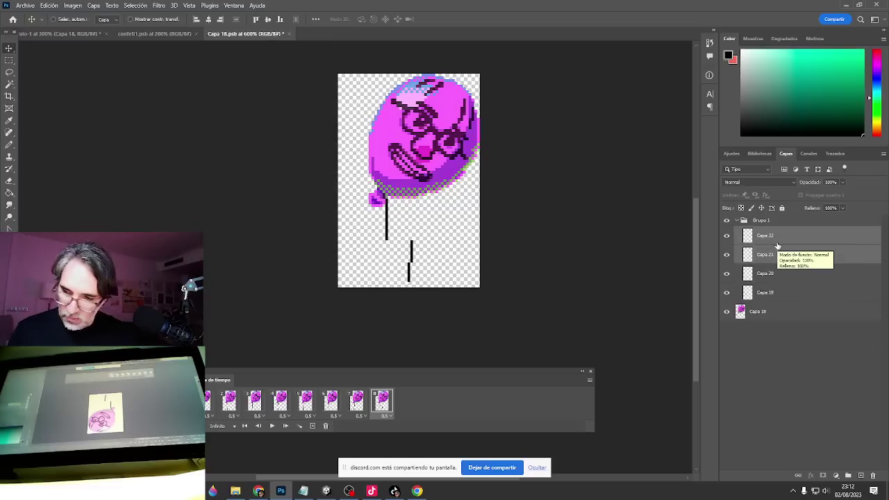
pyautogui.press('ctrl')
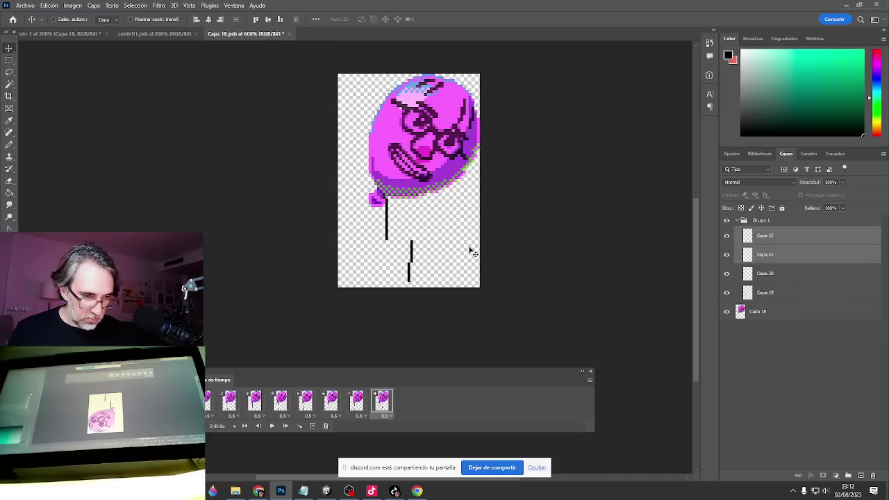
pyautogui.moveTo(435, 252); pyautogui.dragTo(408, 255)
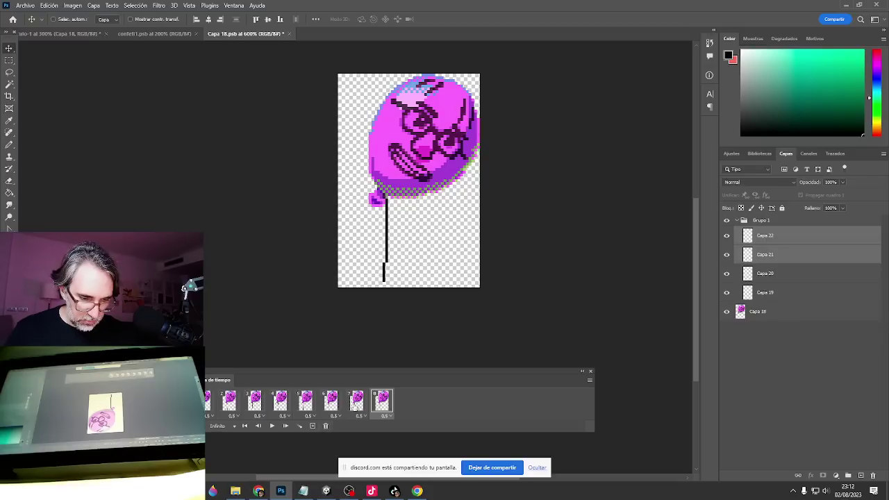
# Compare the eighth frame with its neighbours, then duplicate it as a ninth, moving Capa 21 one pixel and Capa 22 two pixels right.
pyautogui.click(356, 407)
pyautogui.click(381, 403)
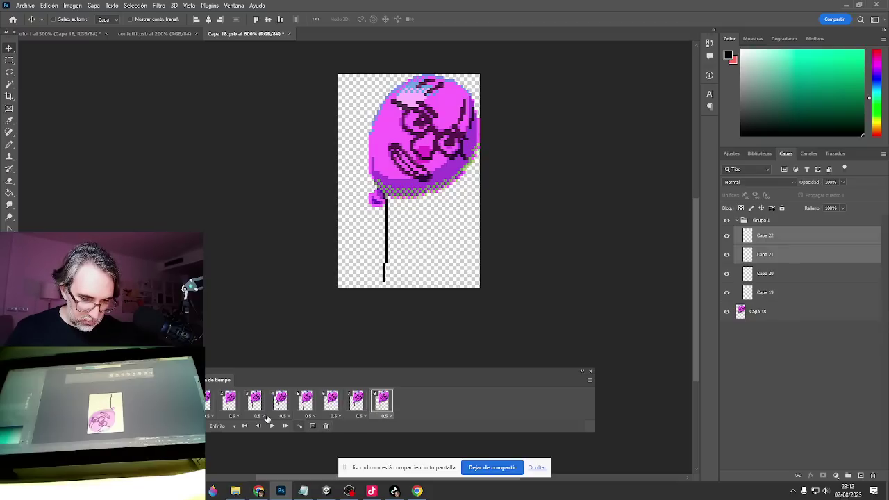
pyautogui.click(208, 402)
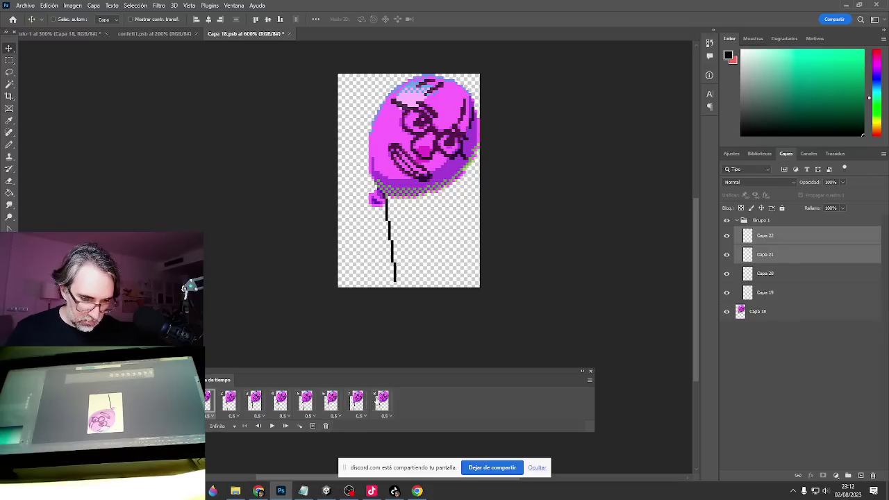
pyautogui.click(376, 401)
pyautogui.click(311, 427)
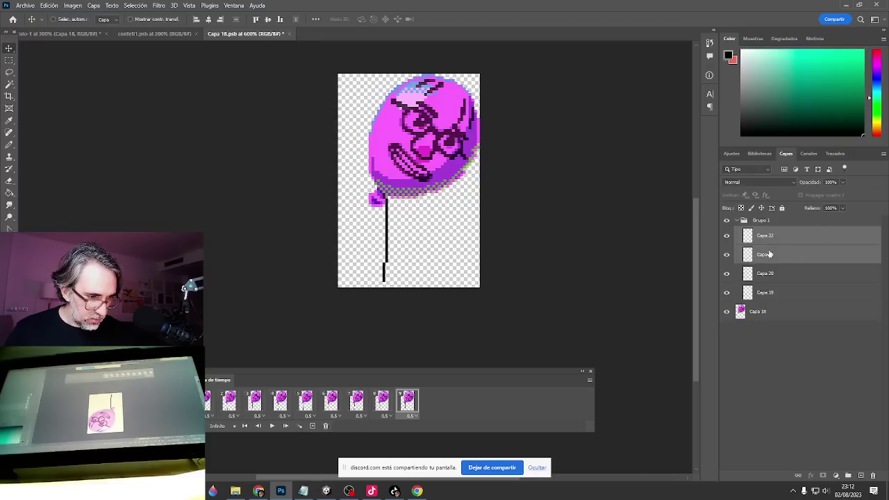
pyautogui.click(770, 255)
pyautogui.click(769, 235)
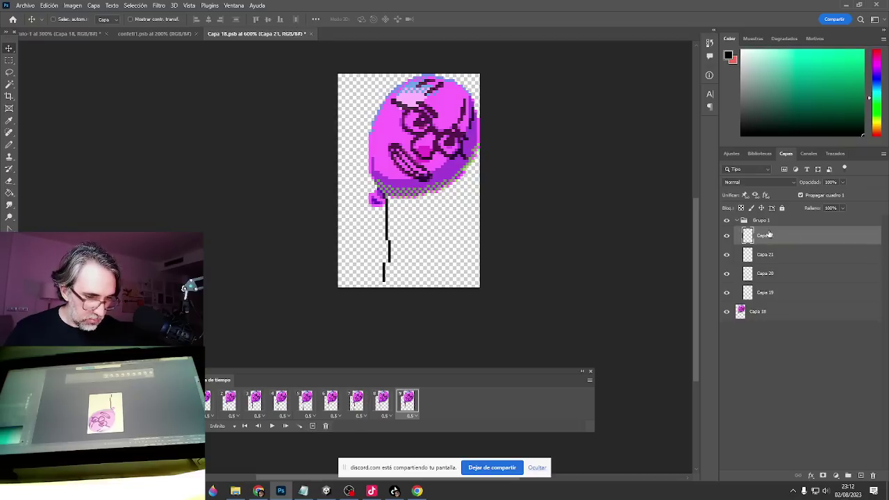
pyautogui.press('Right')
pyautogui.press('Right')
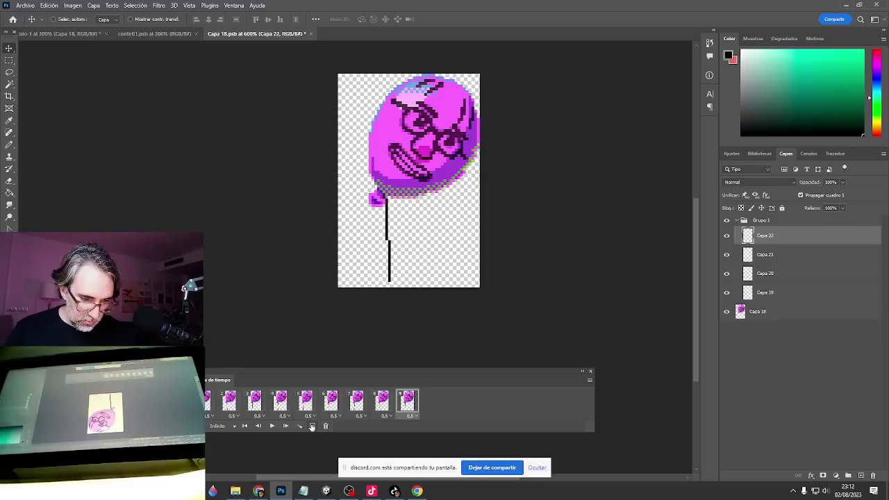
# Add a tenth frame with Capa 22 nudged one pixel right, and play the string animation from the first frame.
pyautogui.click(312, 426)
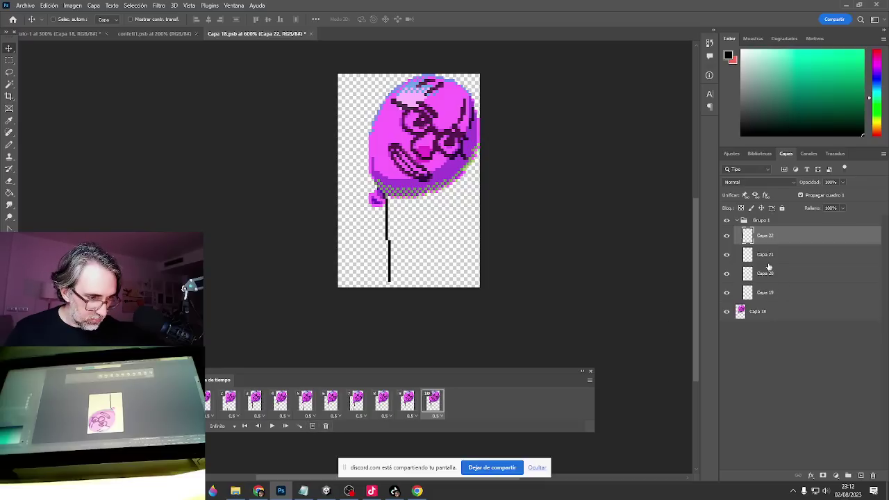
pyautogui.press('Right')
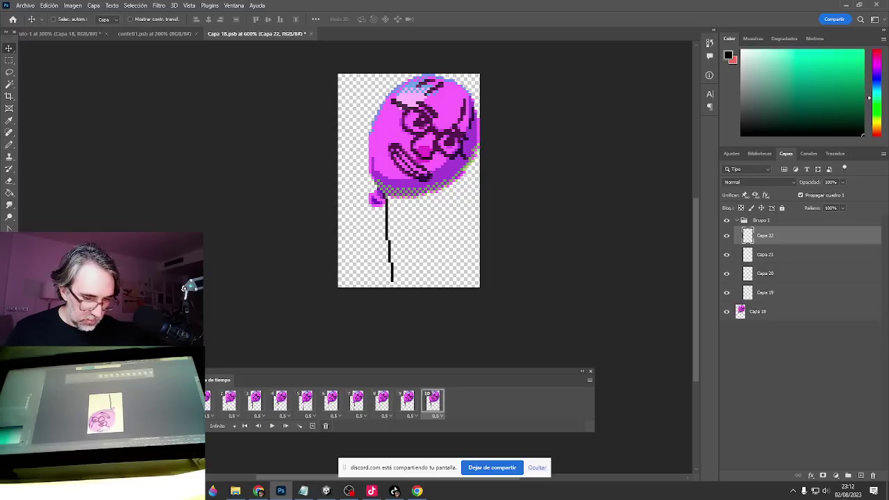
pyautogui.click(203, 400)
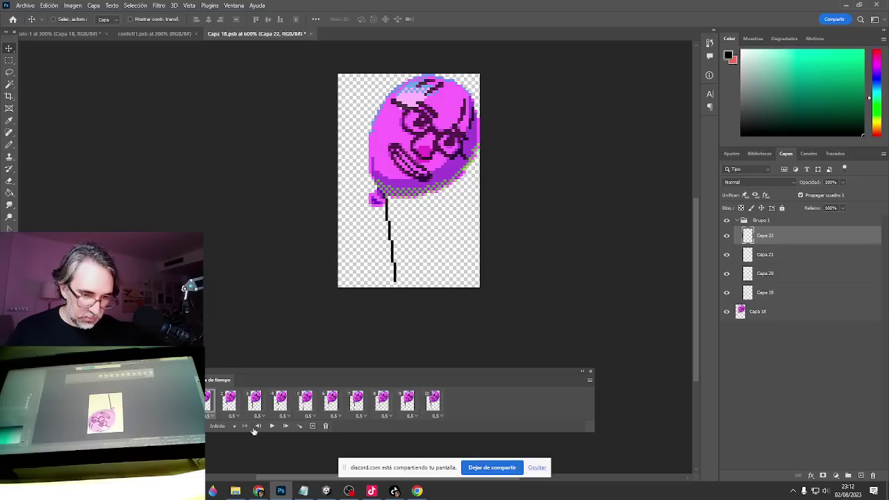
pyautogui.press('space')
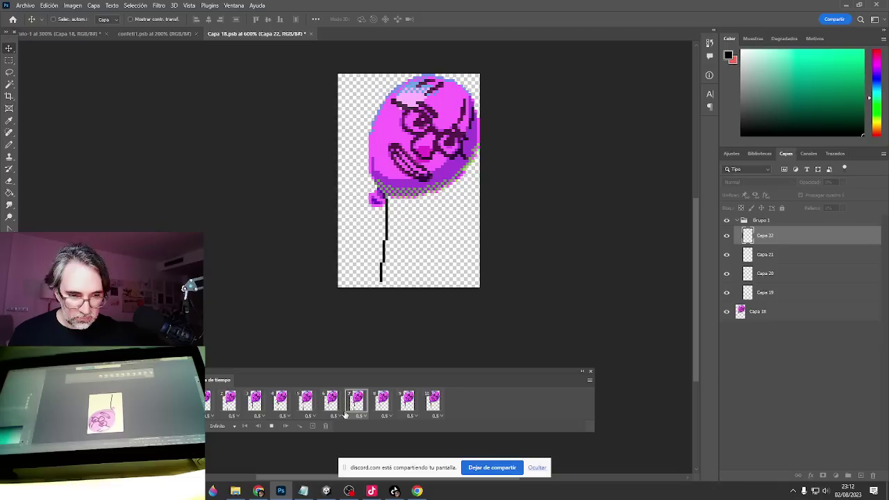
pyautogui.press('space')
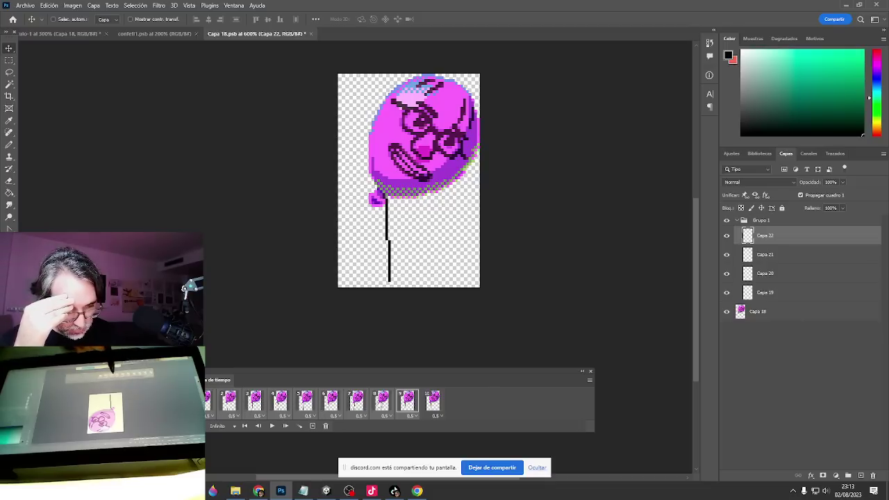
# Set the delay of all ten frames to 0.4 seconds and convert the frame animation to a video timeline.
pyautogui.click(441, 403)
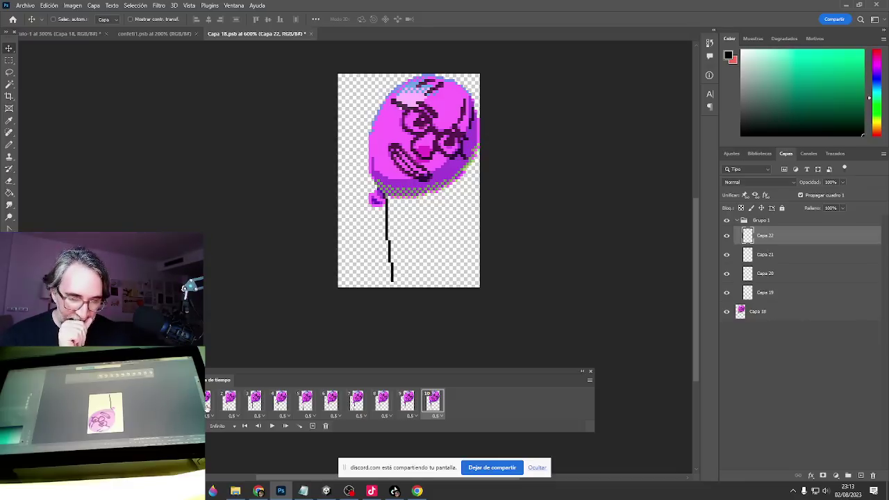
pyautogui.click(206, 407)
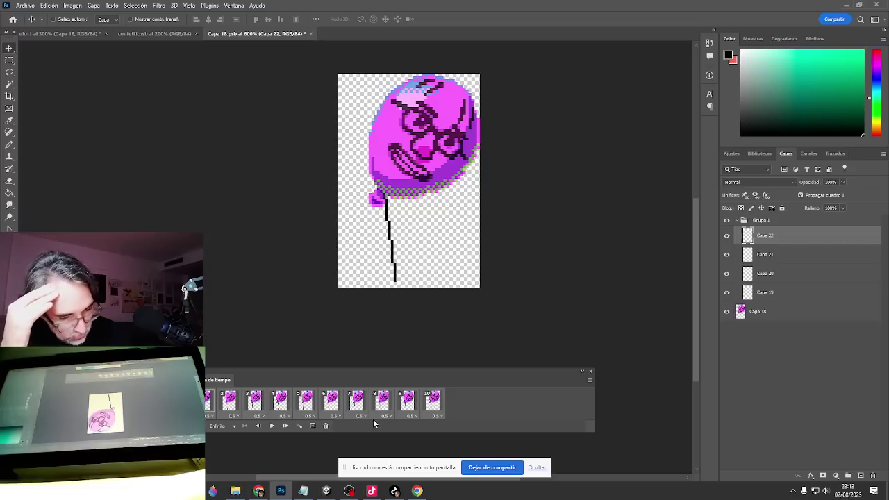
pyautogui.click(435, 416)
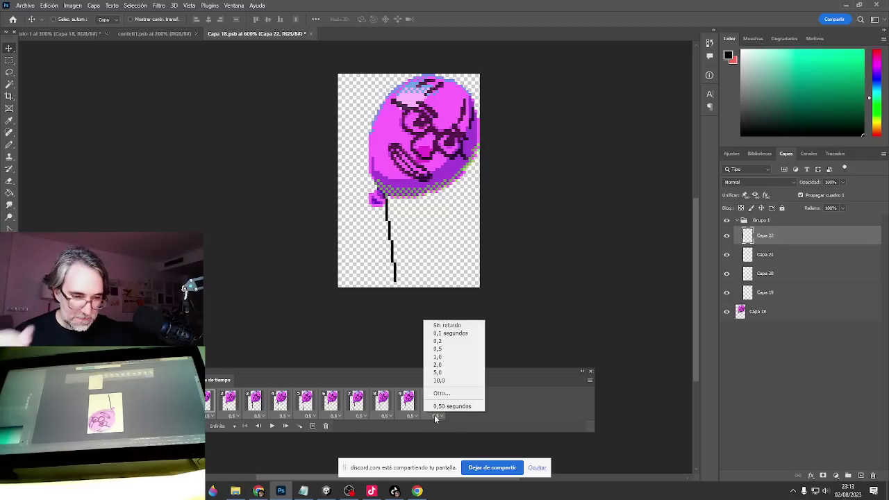
pyautogui.click(447, 394)
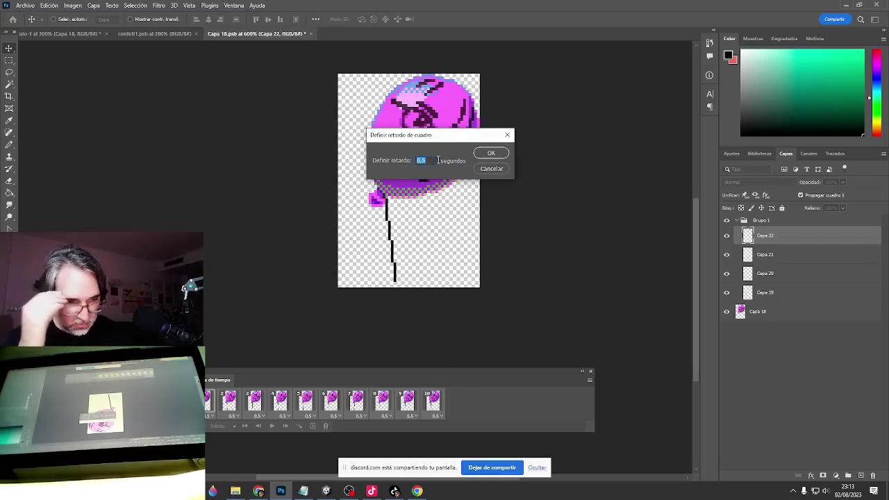
pyautogui.press('BackSpace')
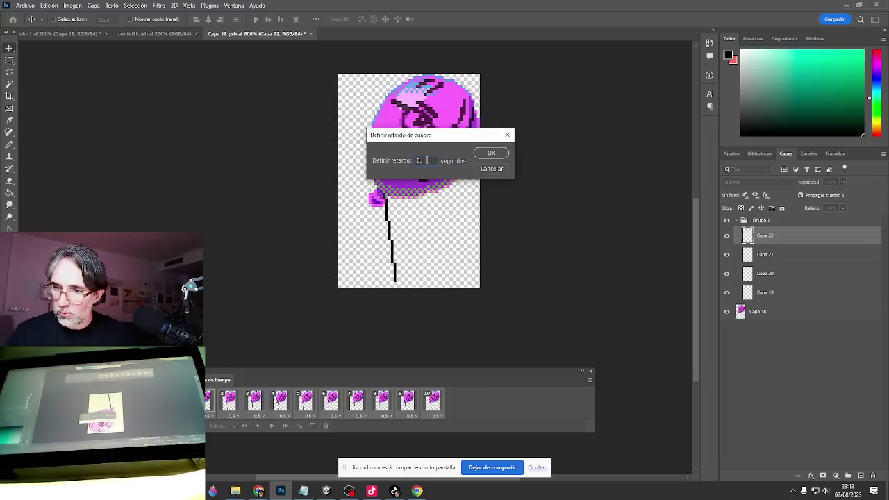
pyautogui.write('4')
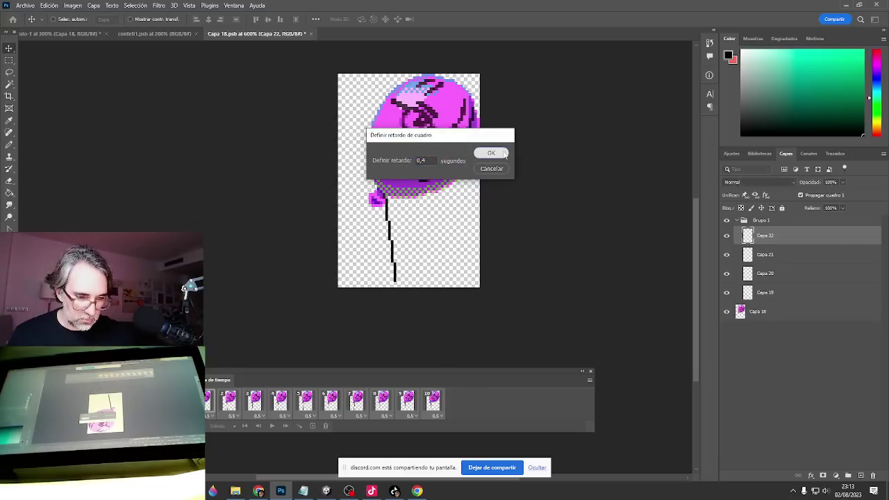
pyautogui.click(502, 153)
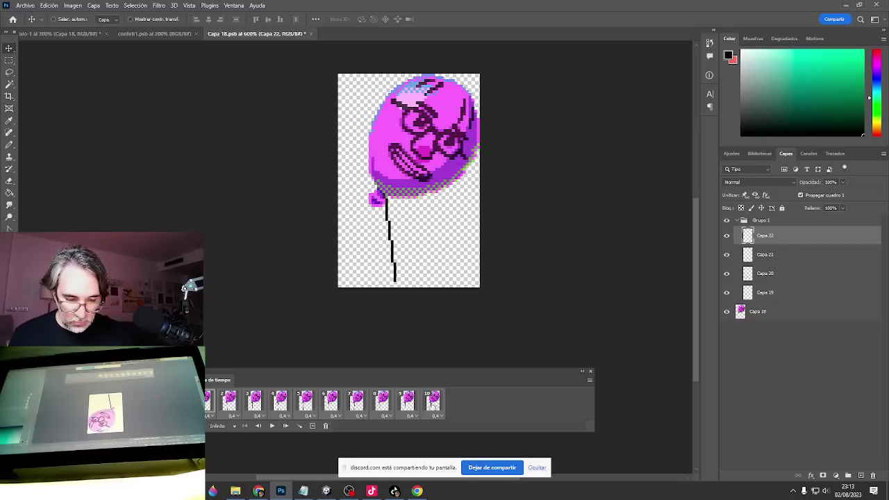
pyautogui.click(199, 426)
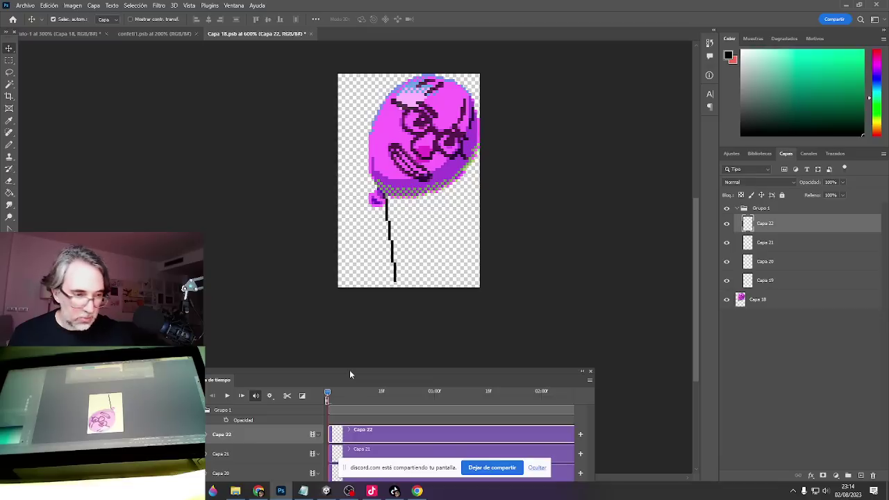
# Close the confetti smart object, return to the main scene and play the animation.
pyautogui.click(163, 34)
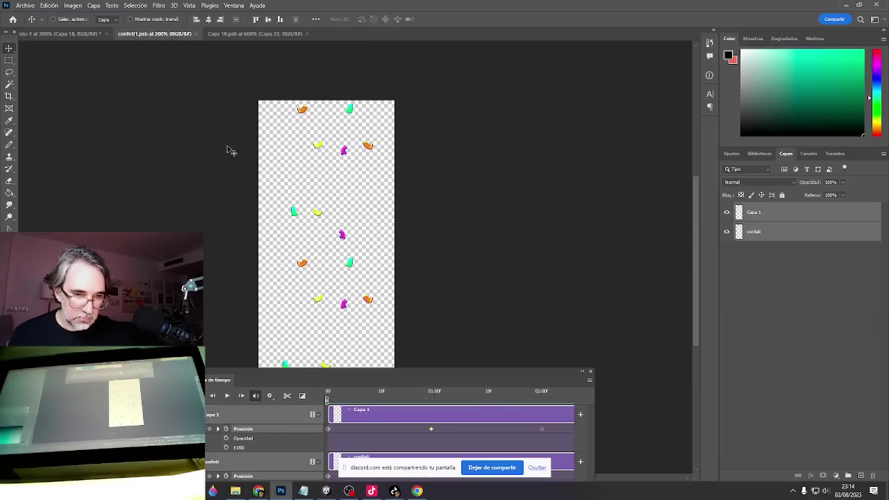
pyautogui.click(83, 34)
pyautogui.moveTo(406, 384); pyautogui.dragTo(389, 337)
pyautogui.press('space')
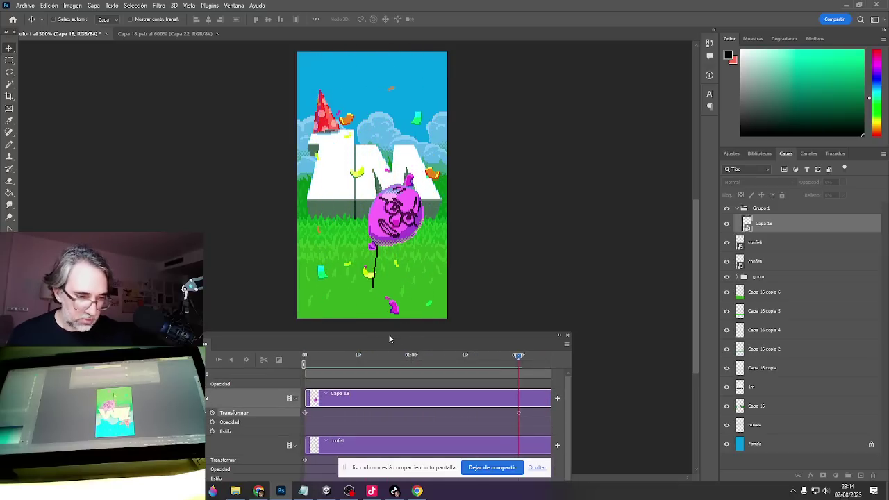
# Add a layer above Capa 16 copia 6 and paint a dark green oval shadow on the grass below the balloon with the Pencil.
pyautogui.click(768, 293)
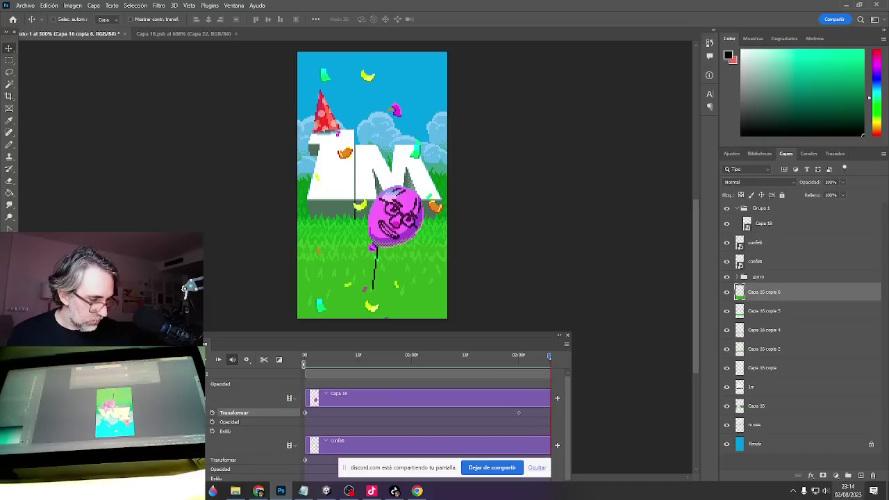
pyautogui.click(848, 476)
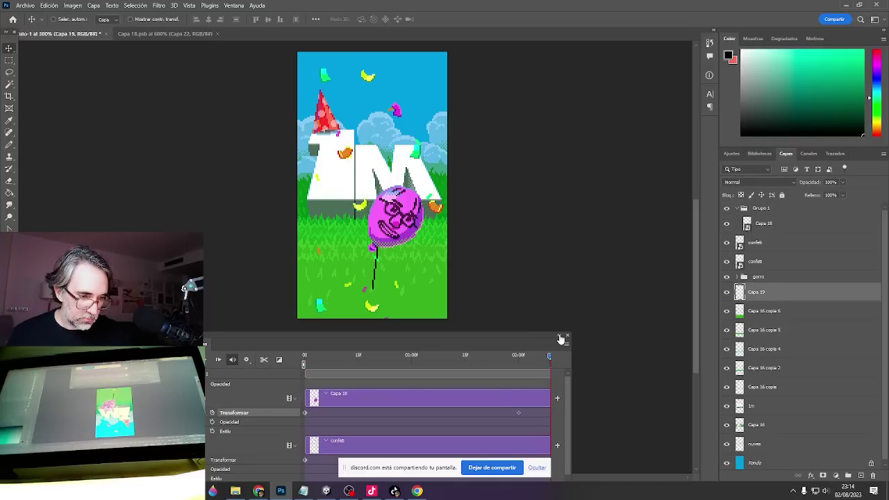
pyautogui.click(563, 337)
pyautogui.press('b')
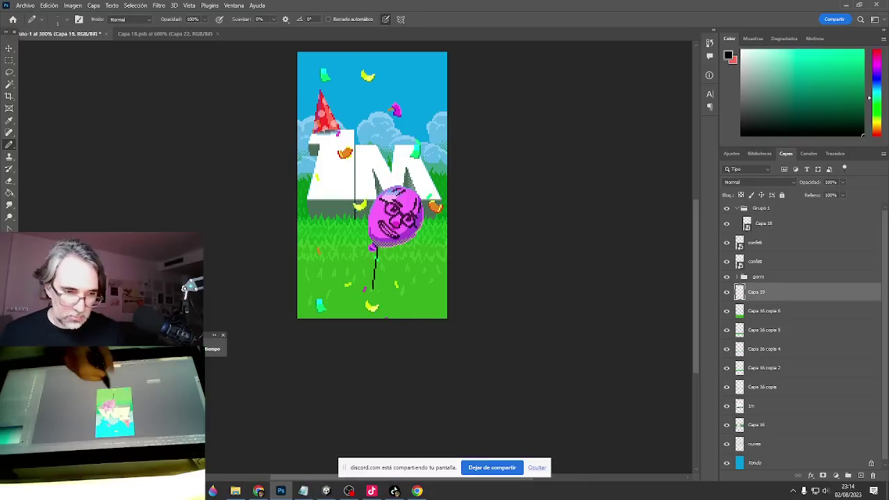
pyautogui.keyDown('ctrl'); pyautogui.click(370, 286); pyautogui.keyUp('ctrl')
pyautogui.keyDown('ctrl'); pyautogui.click(370, 294); pyautogui.keyUp('ctrl')
pyautogui.moveTo(373, 296); pyautogui.dragTo(404, 342)
pyautogui.keyDown('alt'); pyautogui.click(293, 150); pyautogui.keyUp('alt')
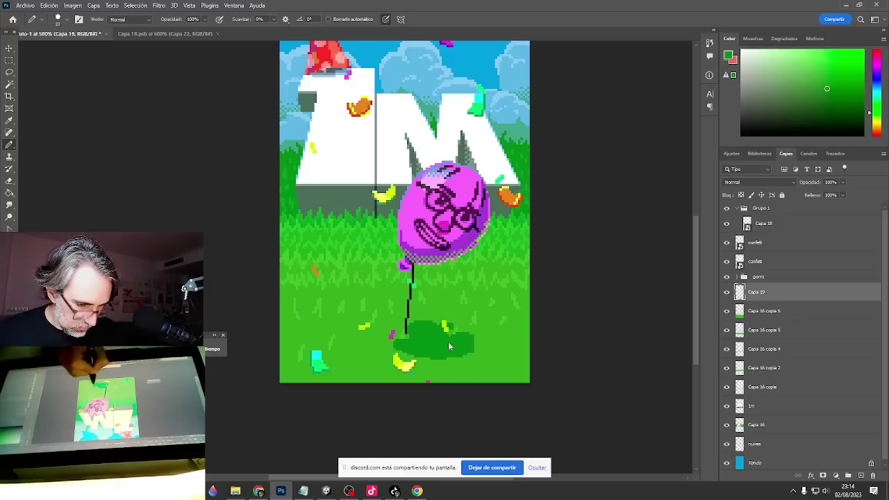
# Roughen the oval shadow's outline into grass tufts with single pixels in the sampled light and dark greens.
pyautogui.keyDown('ctrl'); pyautogui.click(426, 338); pyautogui.keyUp('ctrl')
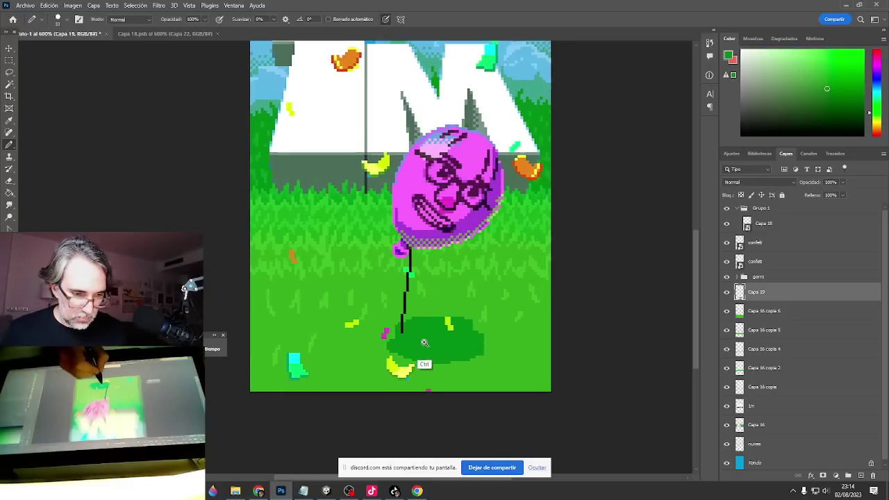
pyautogui.keyDown('ctrl'); pyautogui.click(425, 339); pyautogui.keyUp('ctrl')
pyautogui.moveTo(431, 333); pyautogui.dragTo(417, 336)
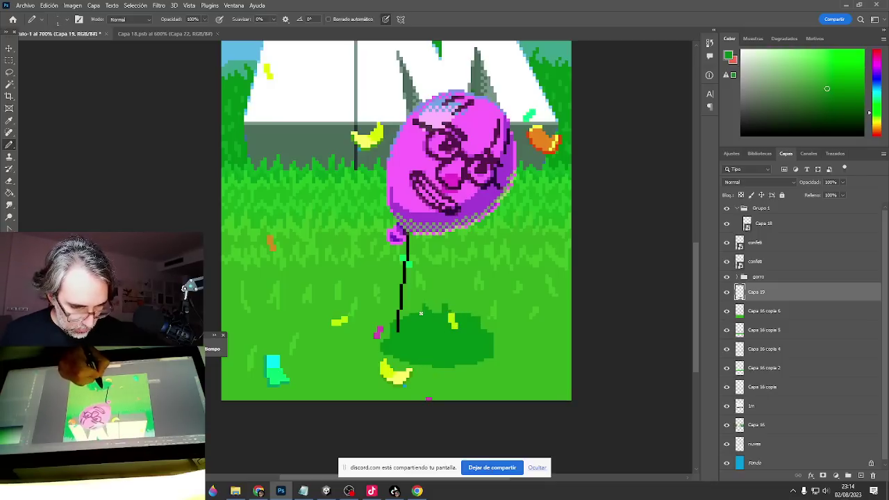
pyautogui.keyDown('alt'); pyautogui.click(452, 381); pyautogui.keyUp('alt')
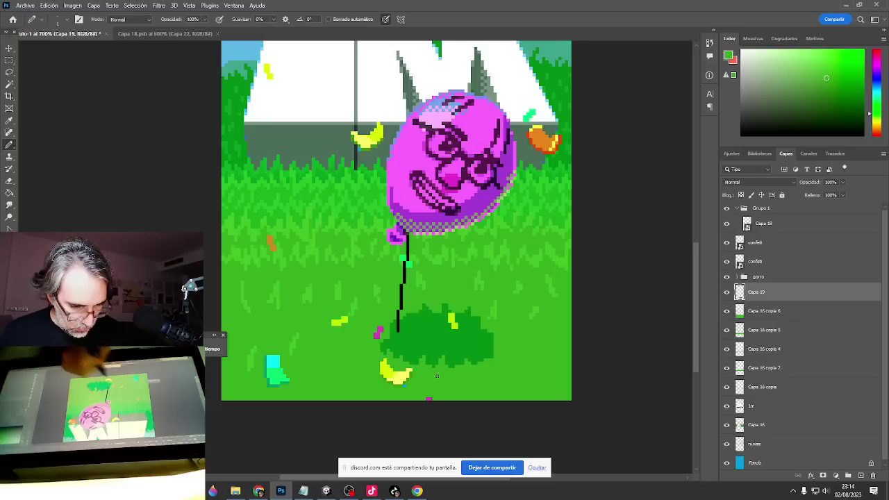
pyautogui.keyDown('alt'); pyautogui.click(498, 341); pyautogui.keyUp('alt')
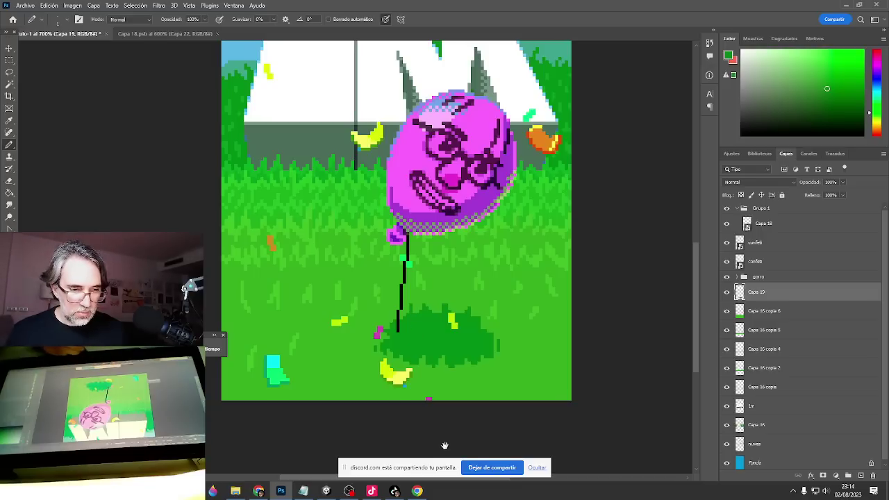
# Play the scene, then extend the shadow layer Capa 19's clip back to the start of the timeline.
pyautogui.press('space')
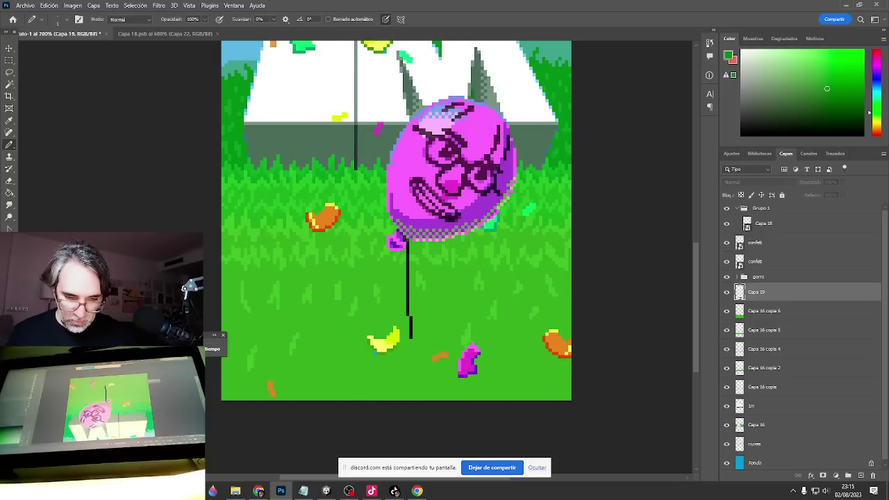
pyautogui.click(212, 349)
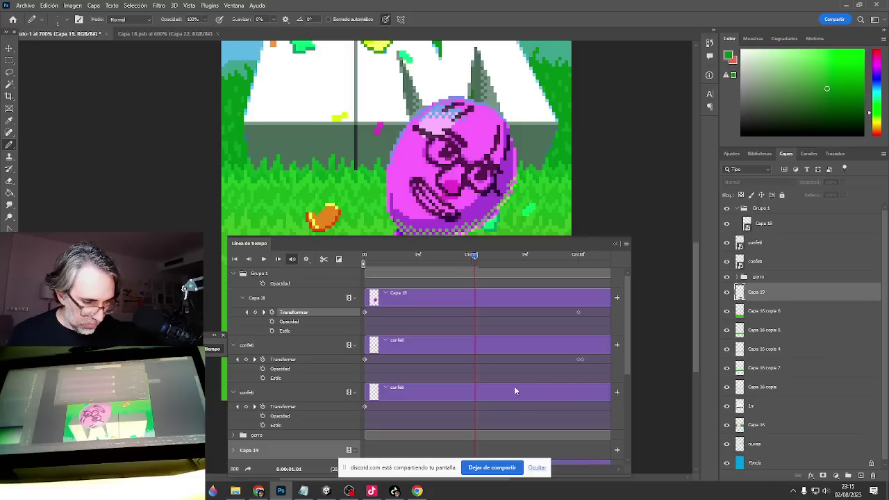
pyautogui.scroll(-4, 505, 377)
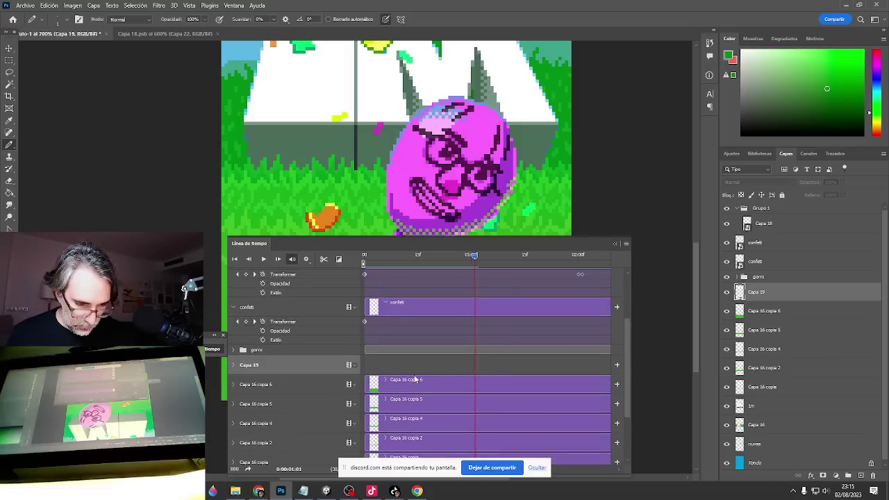
pyautogui.scroll(-4, 415, 380)
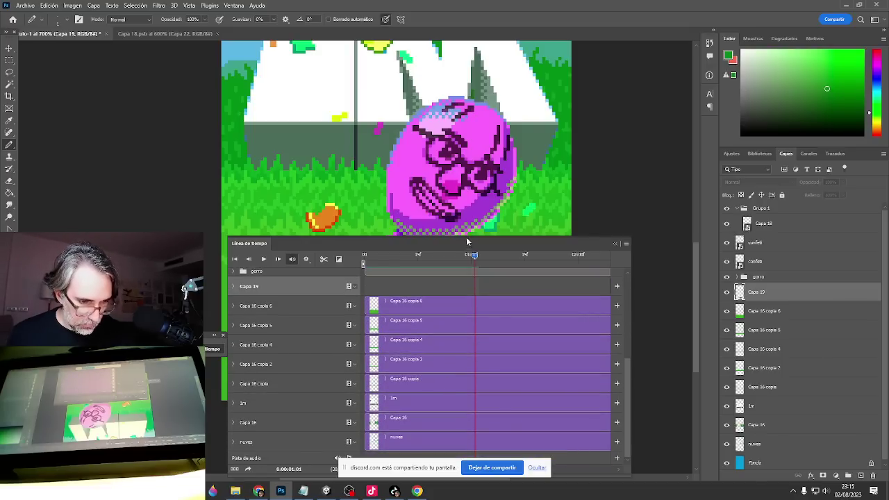
pyautogui.moveTo(466, 240); pyautogui.dragTo(173, 218)
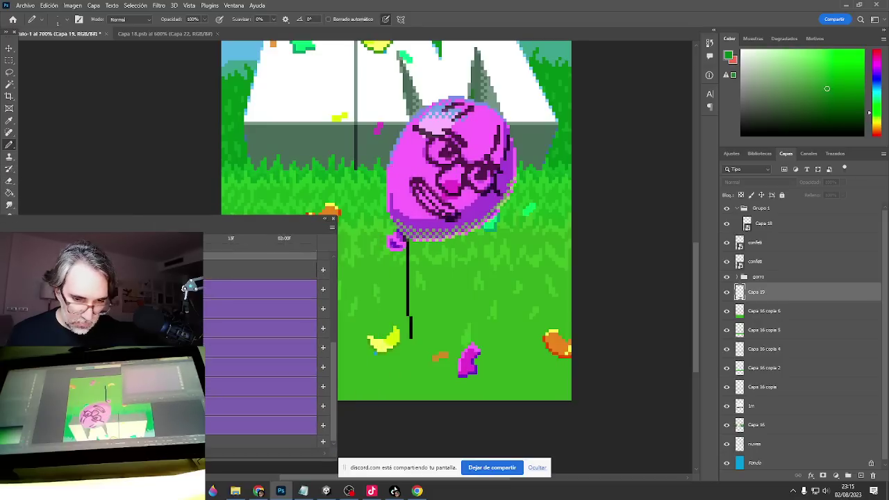
pyautogui.moveTo(125, 239); pyautogui.dragTo(353, 239)
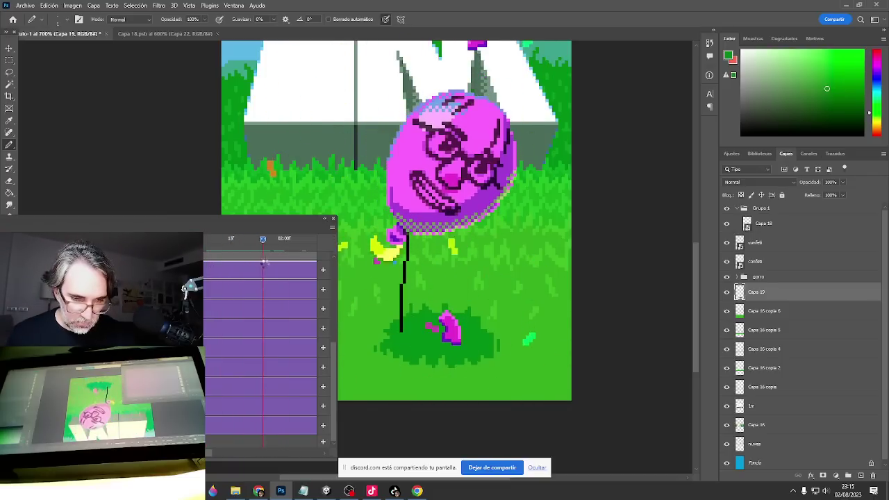
# Duplicate the shadow layer Capa 19 and trim the copy's clip to run from 01:00f to 03:00f.
pyautogui.moveTo(292, 263); pyautogui.dragTo(284, 261)
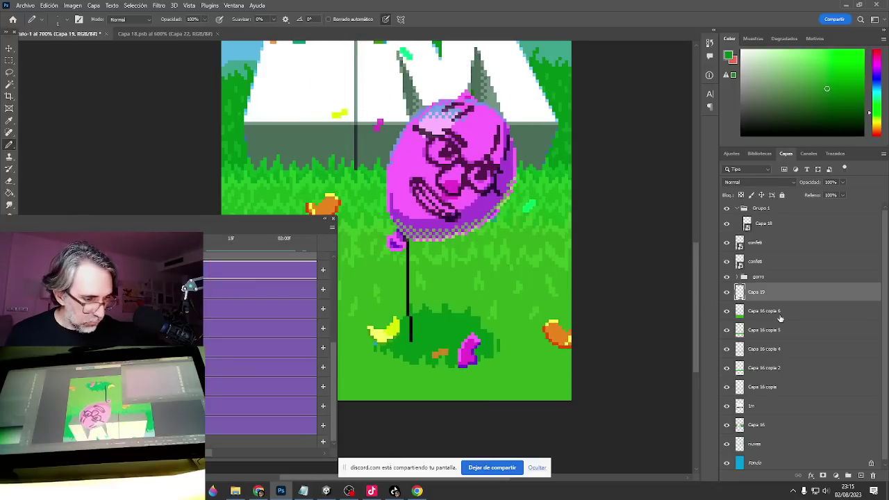
pyautogui.rightClick(769, 295)
pyautogui.click(800, 162)
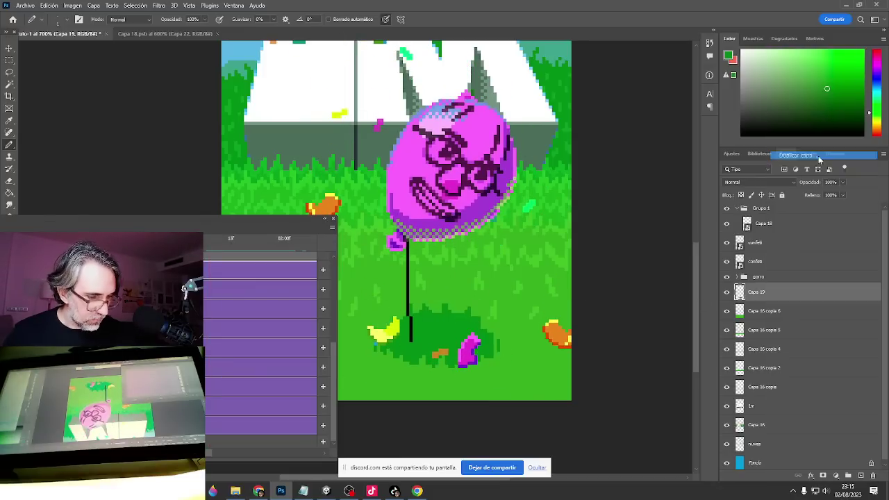
pyautogui.press('Return')
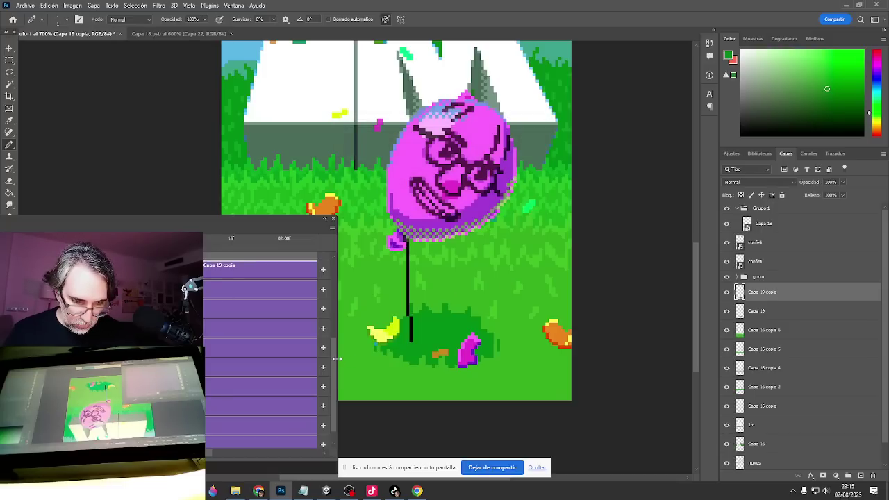
pyautogui.moveTo(337, 362); pyautogui.dragTo(689, 364)
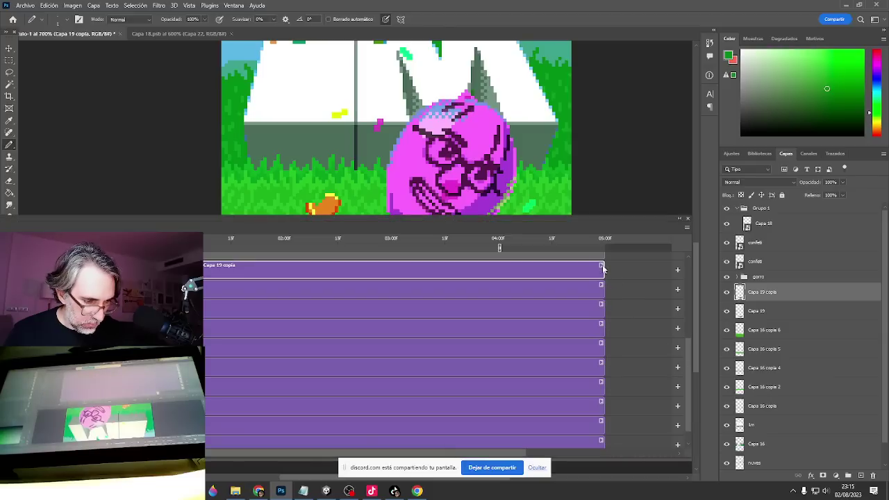
pyautogui.moveTo(603, 271); pyautogui.dragTo(391, 271)
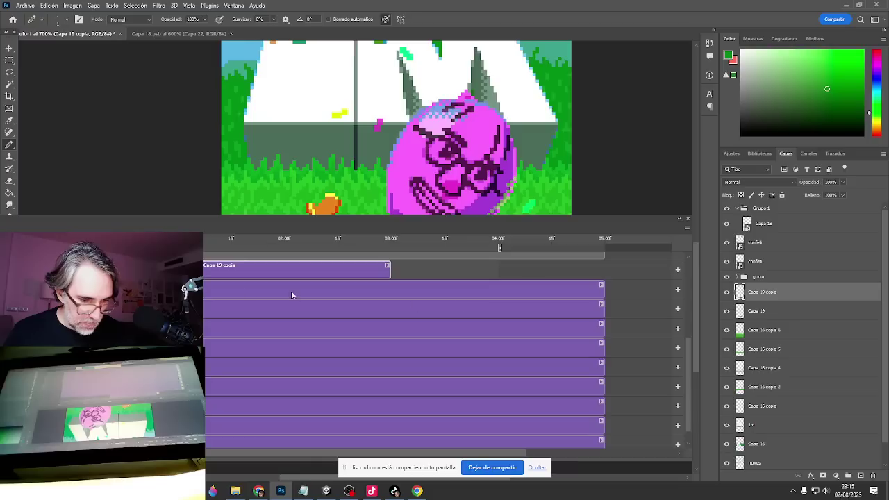
# Split the original Capa 19 clip at 01:00f, start its second part at 03:00f, and line up all three shadow clips on one track.
pyautogui.click(417, 290)
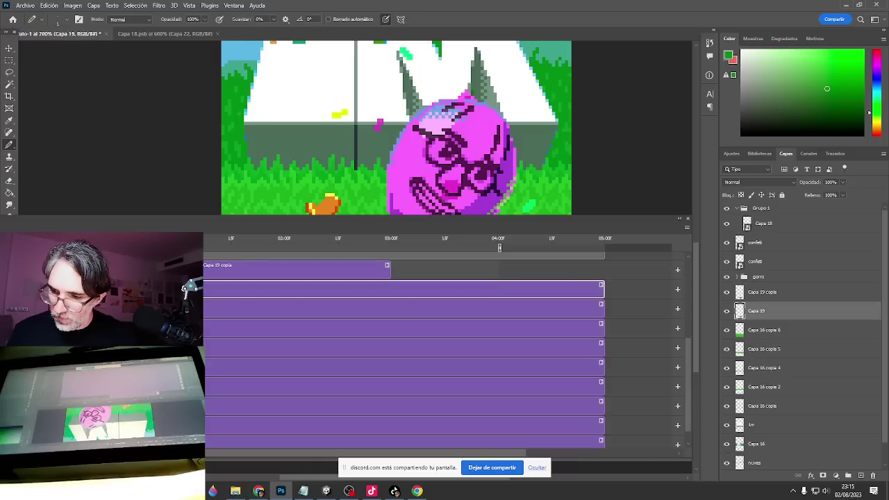
pyautogui.moveTo(24, 228); pyautogui.dragTo(143, 217)
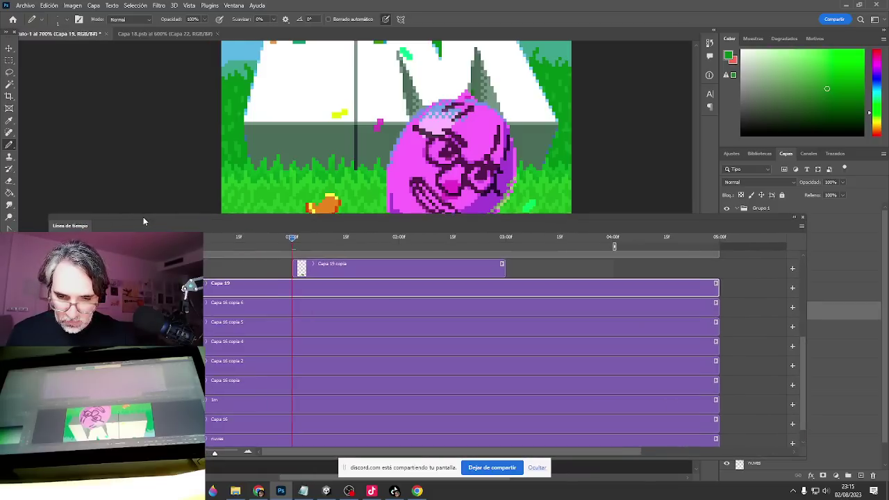
pyautogui.click(127, 237)
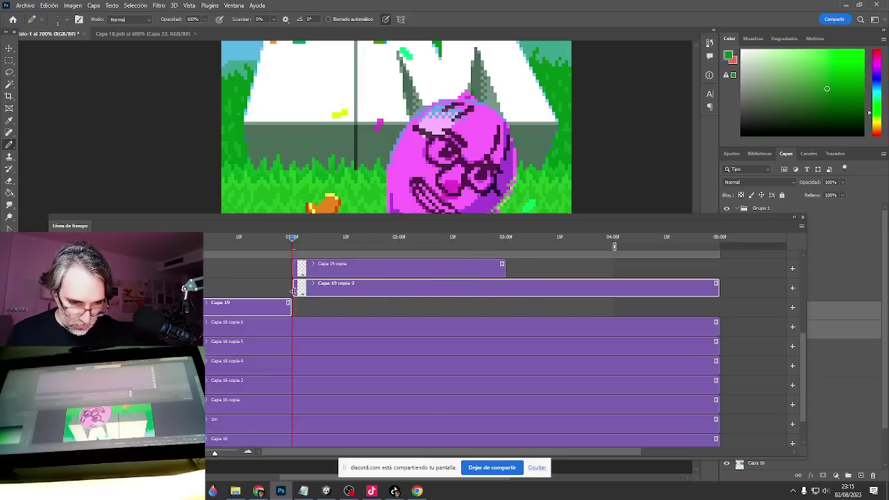
pyautogui.moveTo(295, 291); pyautogui.dragTo(508, 290)
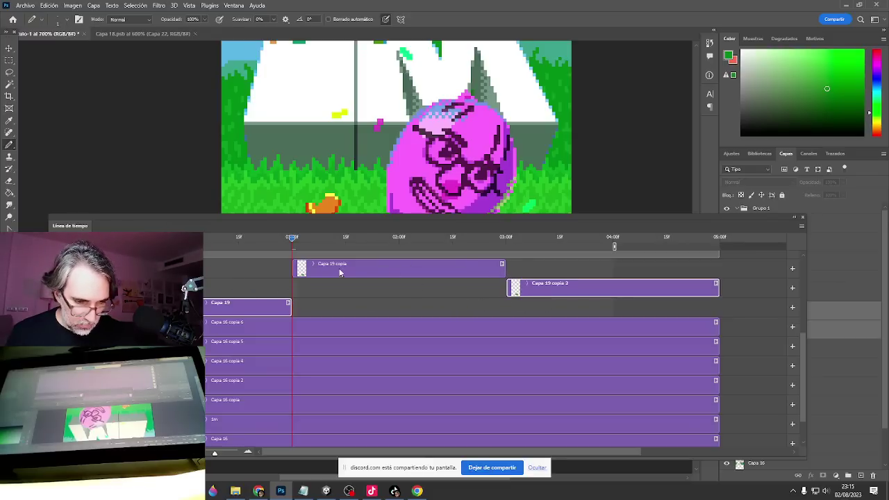
pyautogui.moveTo(340, 272); pyautogui.dragTo(360, 310)
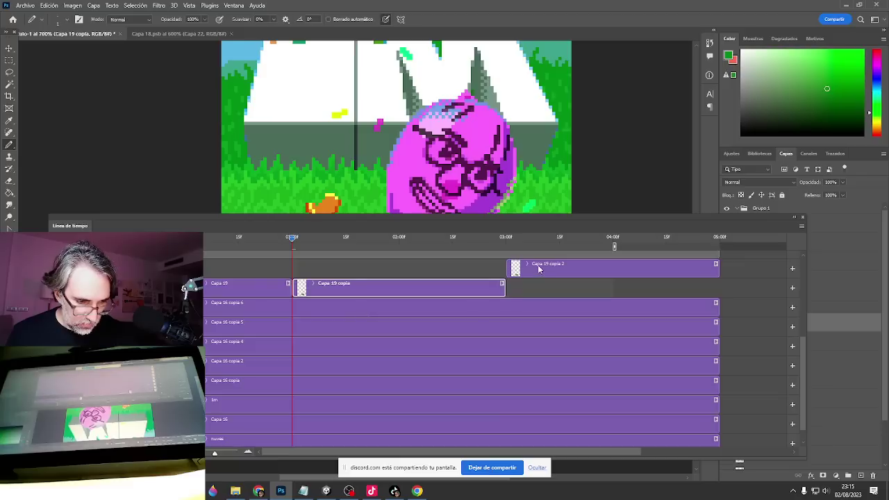
pyautogui.moveTo(539, 270); pyautogui.dragTo(477, 285)
# Within the Capa 19 copia clip, extend the shadow's upper and side edges with dark green Pencil pixels shaped like grass blades.
pyautogui.moveTo(457, 221); pyautogui.dragTo(375, 369)
pyautogui.click(355, 412)
pyautogui.click(367, 382)
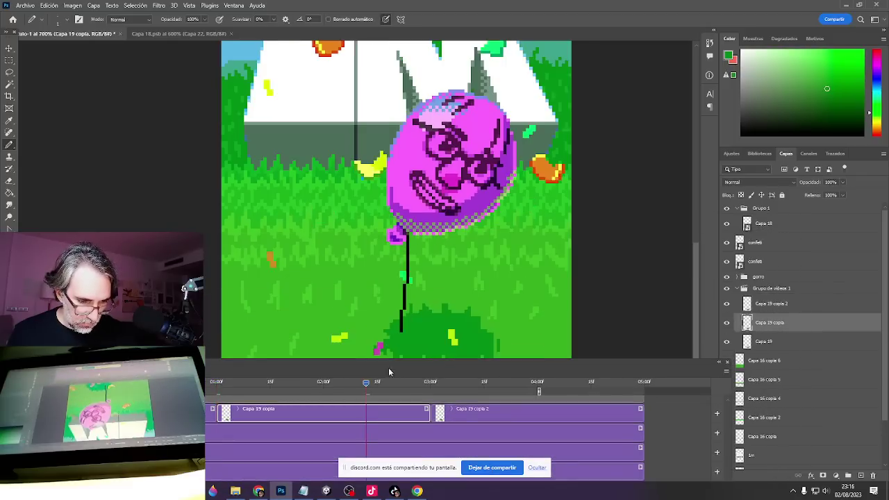
pyautogui.press('v')
pyautogui.moveTo(425, 301); pyautogui.dragTo(397, 182)
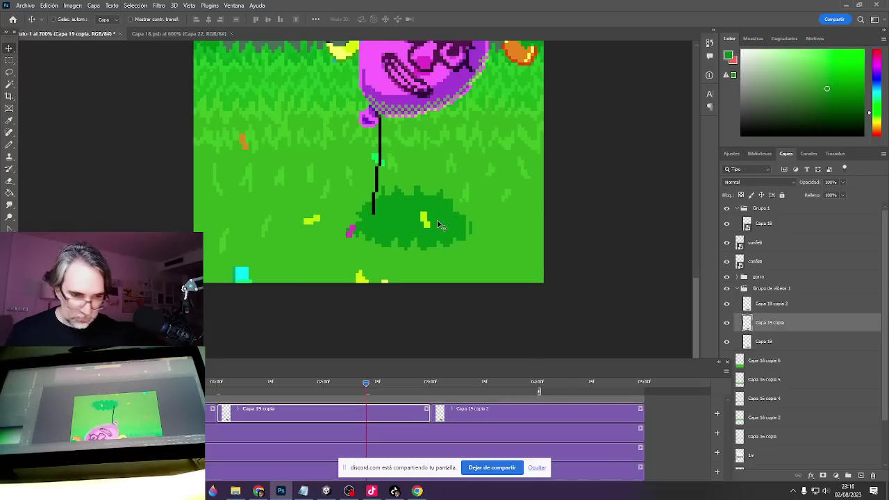
pyautogui.press('b')
pyautogui.keyDown('ctrl'); pyautogui.click(453, 247); pyautogui.keyUp('ctrl')
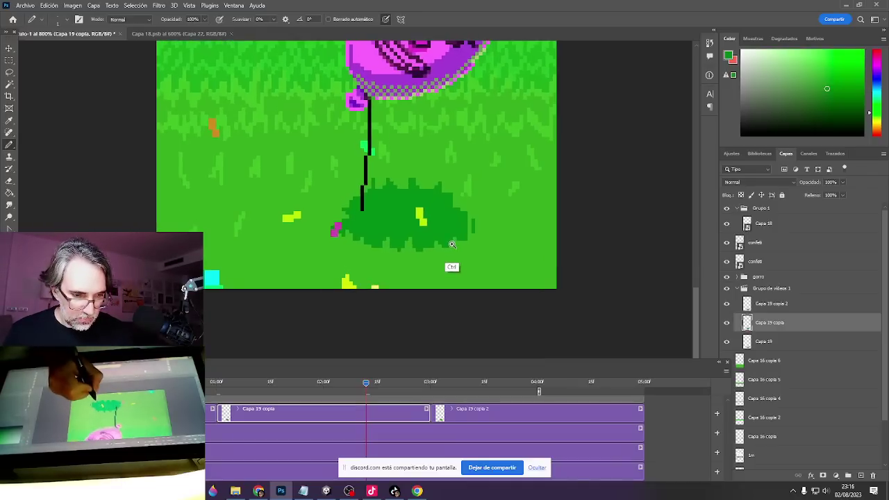
pyautogui.keyDown('ctrl'); pyautogui.click(453, 247); pyautogui.keyUp('ctrl')
pyautogui.keyDown('ctrl'); pyautogui.click(453, 246); pyautogui.keyUp('ctrl')
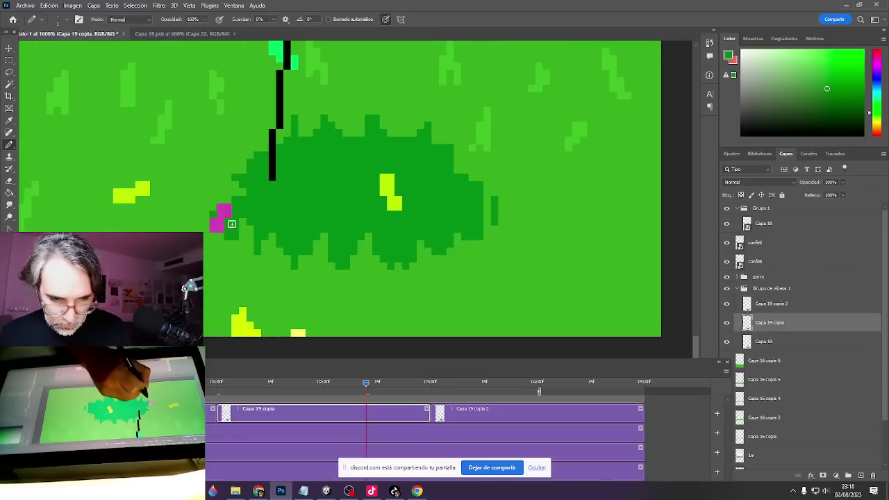
pyautogui.moveTo(243, 178); pyautogui.dragTo(258, 150)
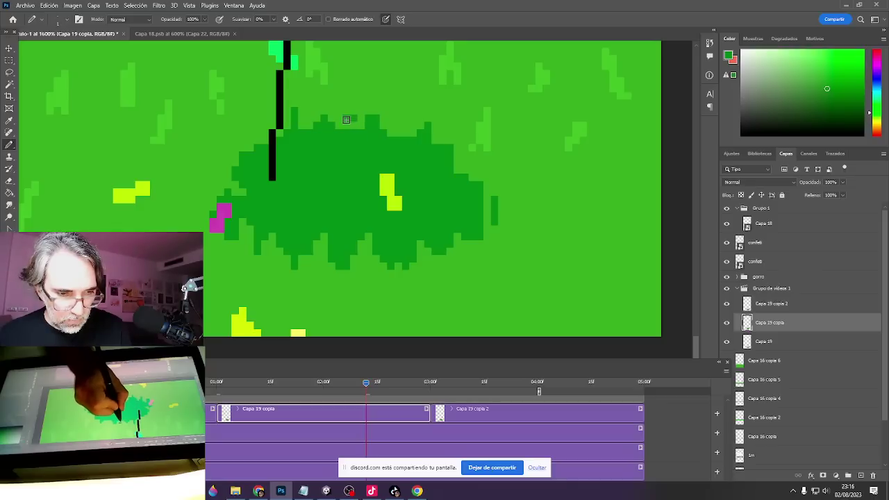
pyautogui.moveTo(352, 123); pyautogui.dragTo(392, 129)
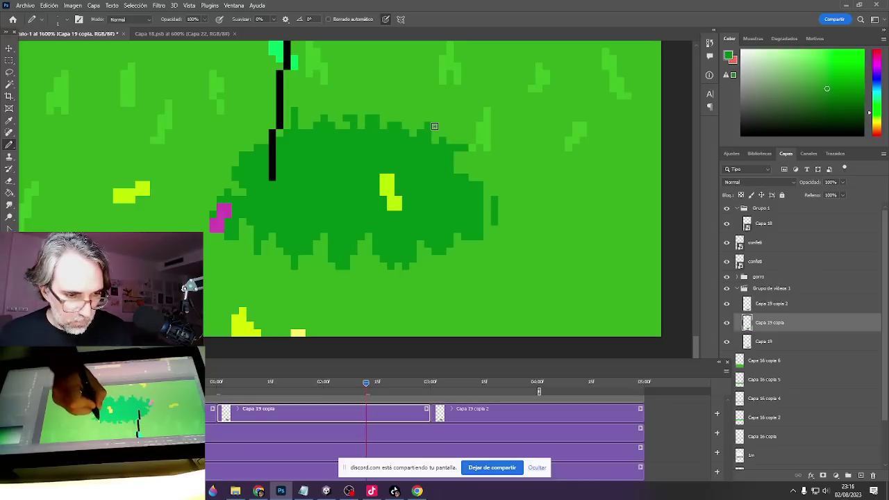
pyautogui.moveTo(434, 126); pyautogui.dragTo(436, 143)
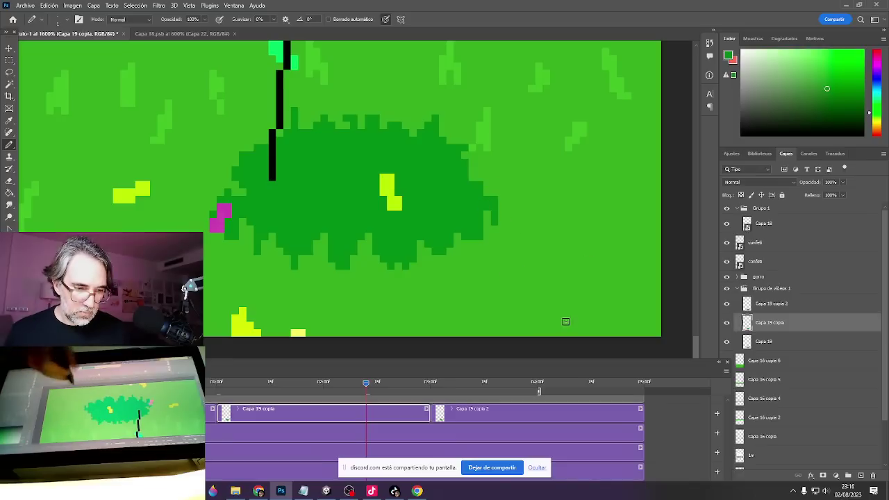
# Play the animation to check the balloon's changing shadow on the grass.
pyautogui.scroll(-4, 419, 139)
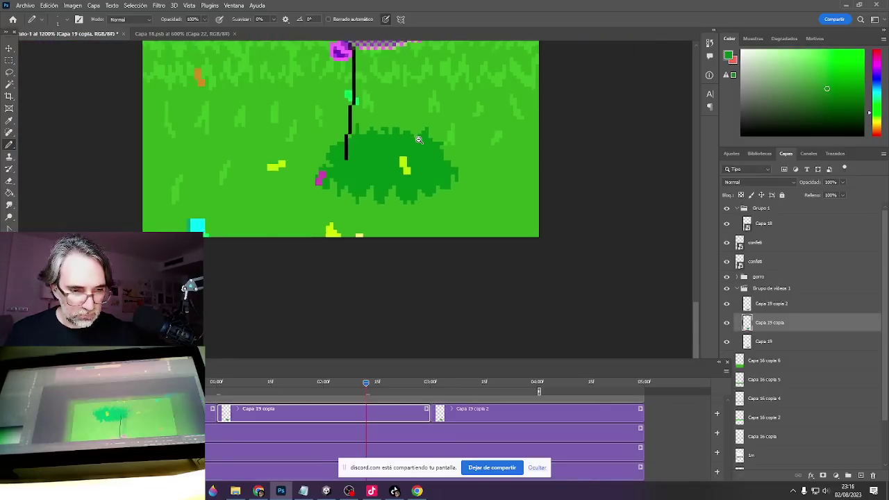
pyautogui.moveTo(422, 157); pyautogui.dragTo(432, 287)
pyautogui.press('space')
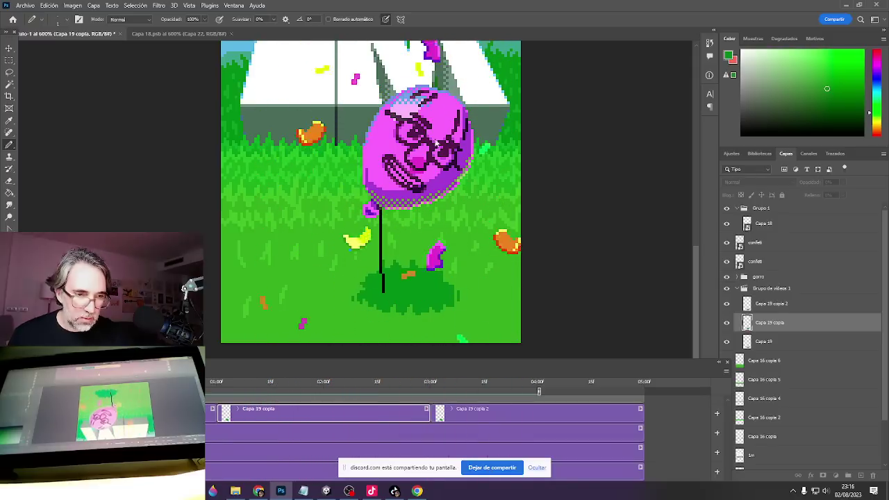
# Play back the full scene at 200% zoom to check confetti, balloon and shadow together, and stop the playback.
pyautogui.press('space')
pyautogui.keyDown('alt'); pyautogui.click(392, 199); pyautogui.keyUp('alt')
pyautogui.hotkey('ctrl', '-')
pyautogui.hotkey('ctrl', '-')
pyautogui.hotkey('ctrl', '-')
pyautogui.hotkey('ctrl', '-')
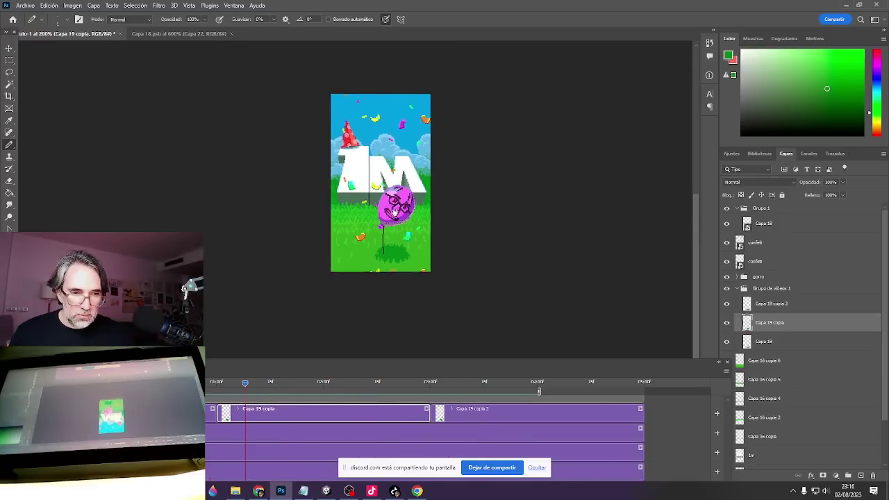
pyautogui.press('space')
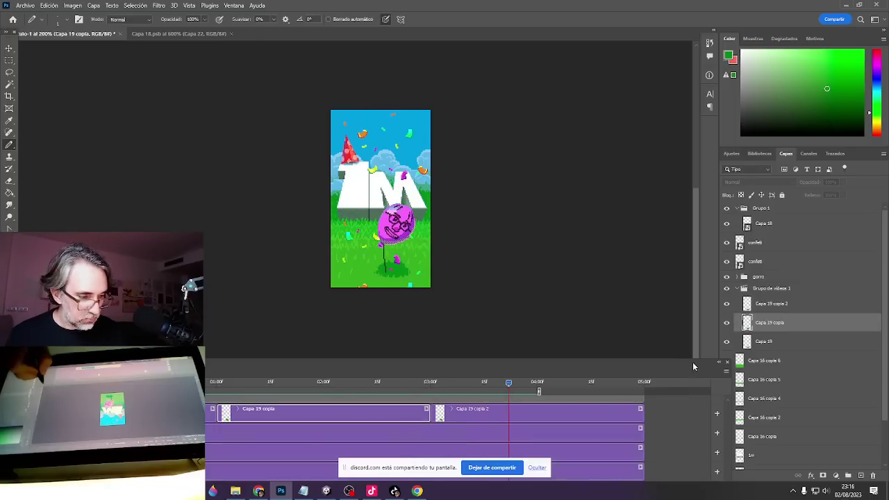
# On the Fondo layer, paint a dark blue Pencil band along the sky's upper edge, with thin horizontal streaks beneath it.
pyautogui.moveTo(693, 362); pyautogui.dragTo(642, 361)
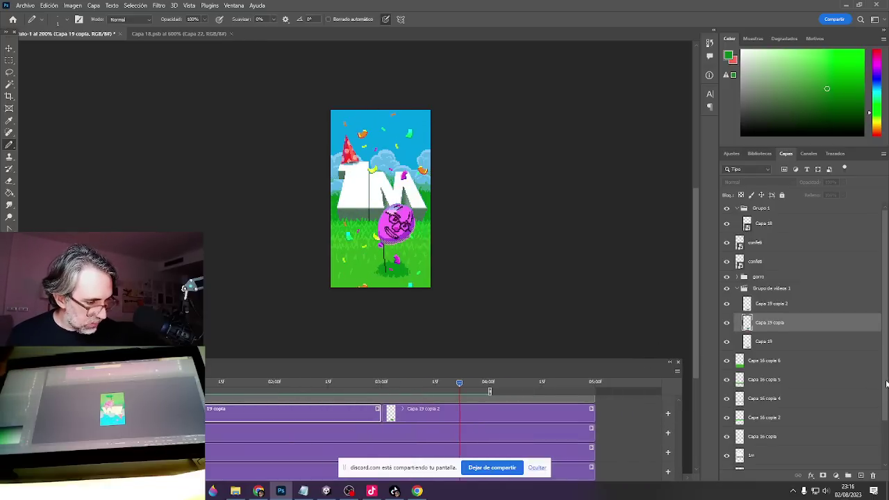
pyautogui.moveTo(886, 384); pyautogui.dragTo(888, 443)
pyautogui.click(802, 457)
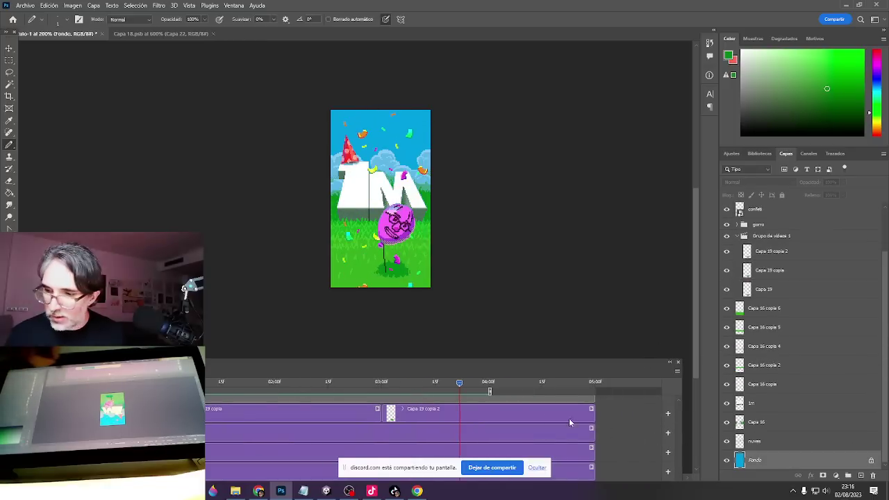
pyautogui.keyDown('ctrl'); pyautogui.click(395, 161); pyautogui.keyUp('ctrl')
pyautogui.keyDown('ctrl'); pyautogui.click(395, 161); pyautogui.keyUp('ctrl')
pyautogui.keyDown('ctrl'); pyautogui.click(395, 161); pyautogui.keyUp('ctrl')
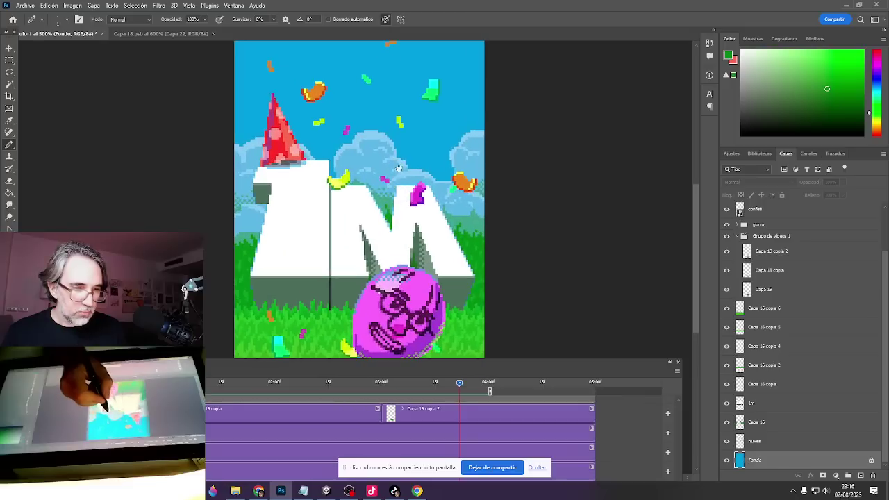
pyautogui.moveTo(395, 164); pyautogui.dragTo(420, 229)
pyautogui.click(879, 86)
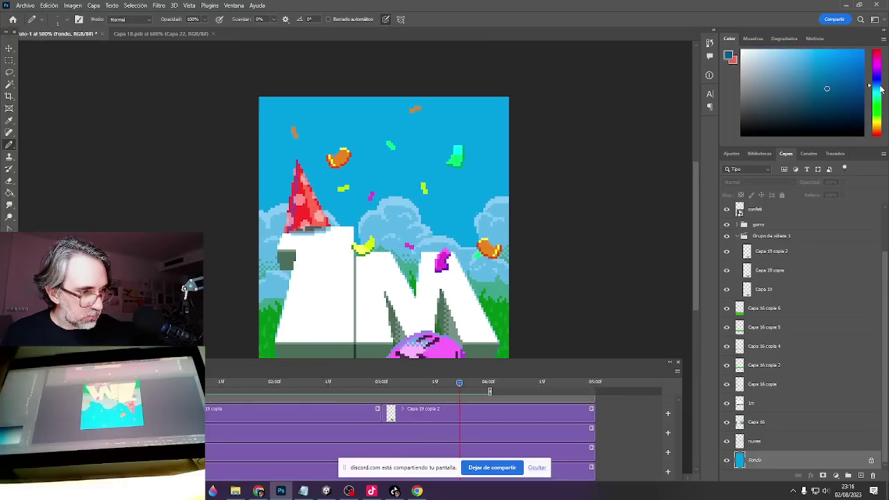
pyautogui.click(846, 97)
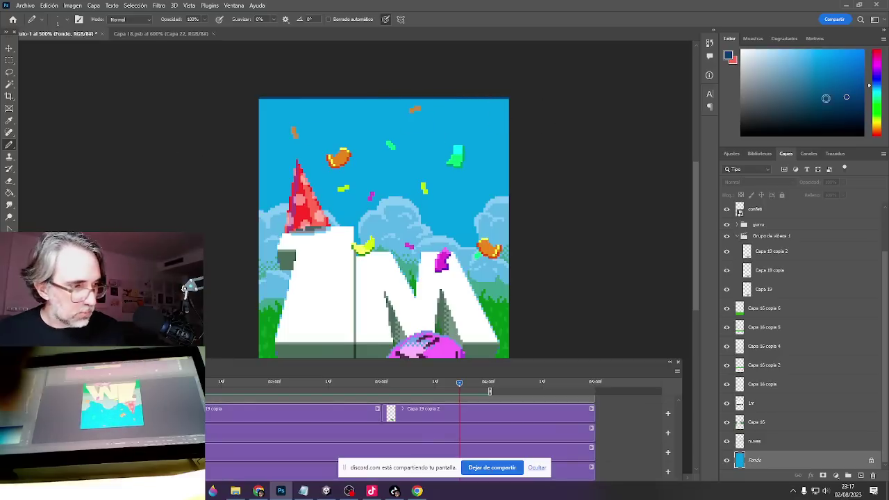
pyautogui.click(864, 74)
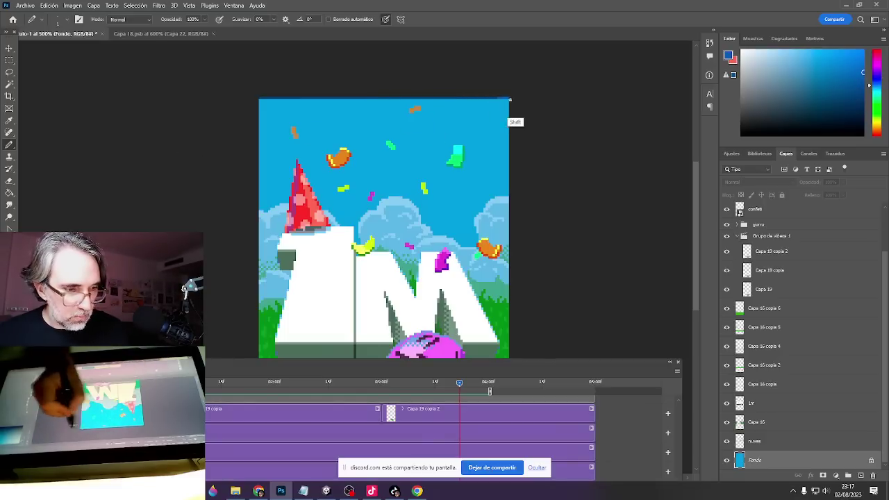
pyautogui.moveTo(510, 99)
pyautogui.mouseDown()
pyautogui.moveTo(257, 119)
pyautogui.moveTo(306, 113)
pyautogui.mouseUp()
pyautogui.moveTo(254, 99); pyautogui.dragTo(584, 87)
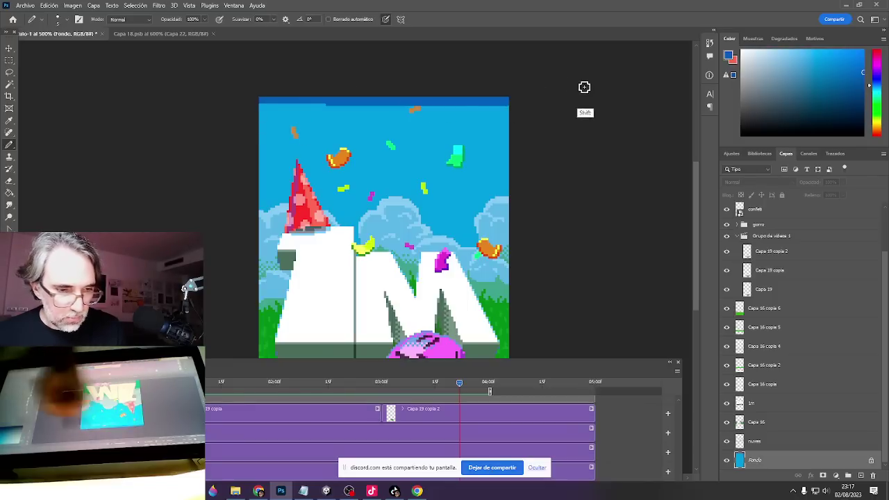
pyautogui.moveTo(329, 108); pyautogui.dragTo(470, 108)
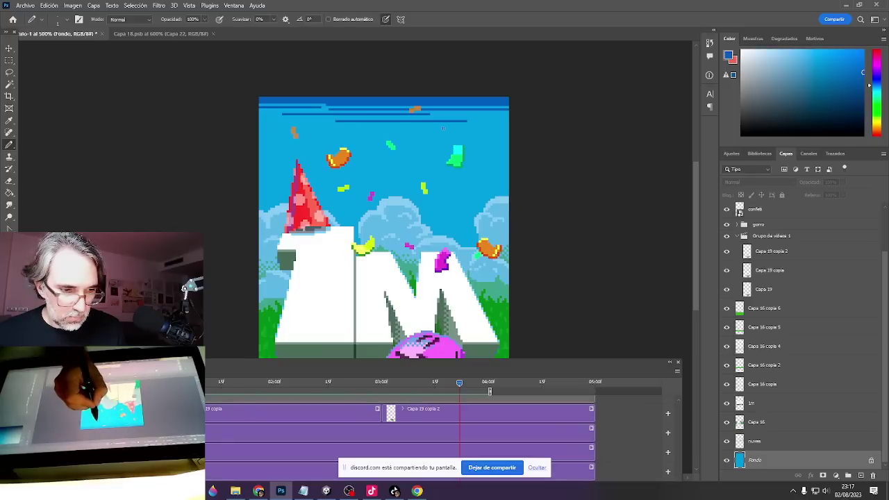
pyautogui.moveTo(415, 119); pyautogui.dragTo(429, 120)
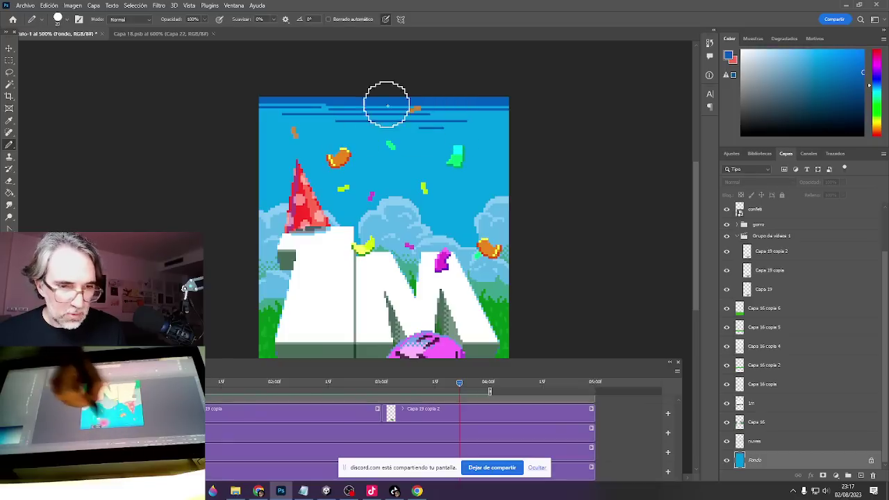
# Paint a wider translucent blue band across the upper sky with a 20 px Pencil at 43% opacity.
pyautogui.click(205, 20)
pyautogui.moveTo(184, 36); pyautogui.dragTo(181, 36)
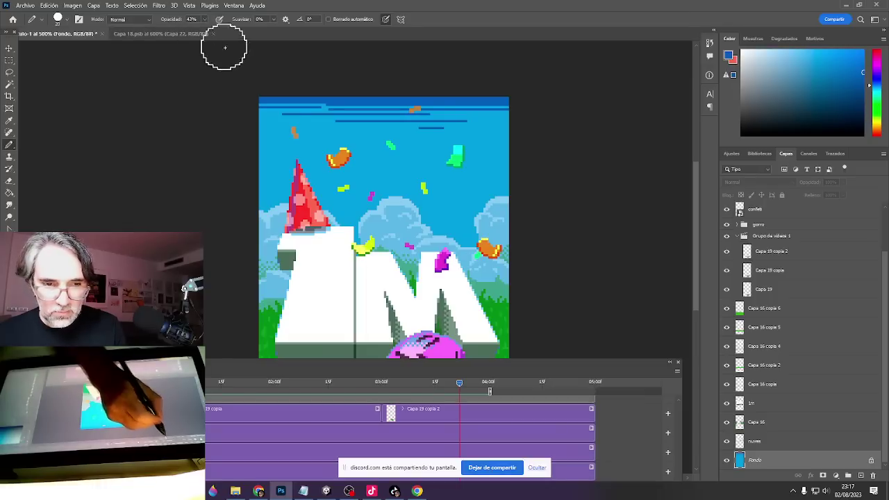
pyautogui.moveTo(578, 110); pyautogui.dragTo(237, 133)
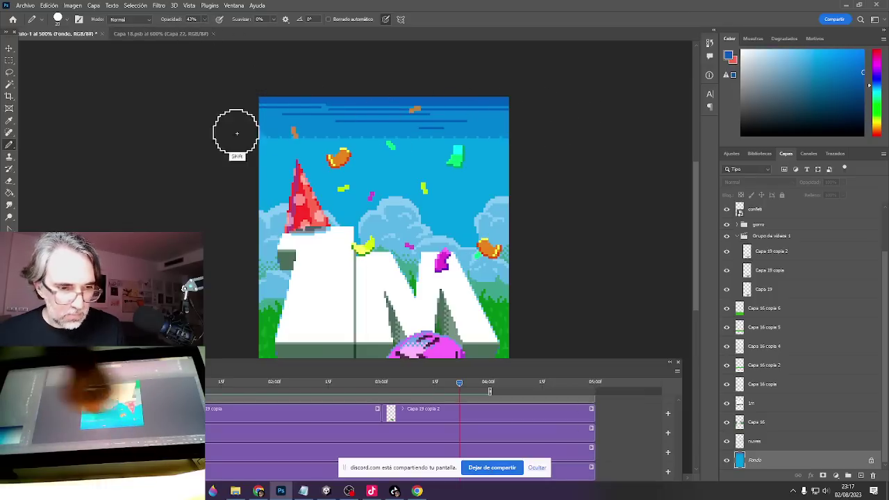
pyautogui.moveTo(403, 133); pyautogui.dragTo(375, 142)
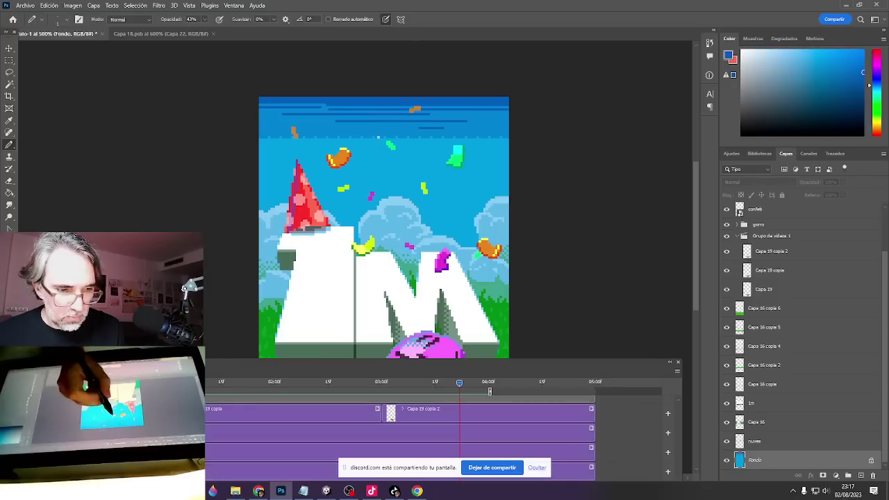
# Sample the band's mid blue and, at 100% opacity, straighten its lower edge and draw thin horizontal streaks into the lighter sky.
pyautogui.keyDown('alt'); pyautogui.click(386, 126); pyautogui.keyUp('alt')
pyautogui.press('0')
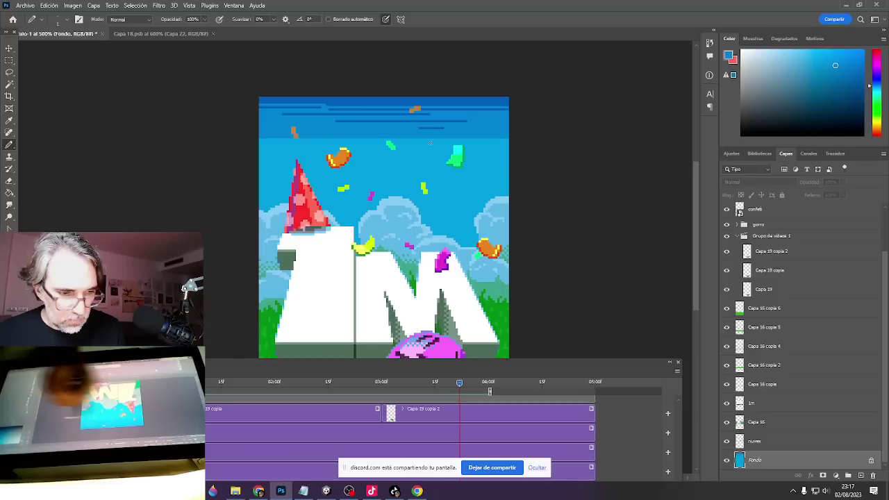
pyautogui.moveTo(370, 140); pyautogui.dragTo(523, 139)
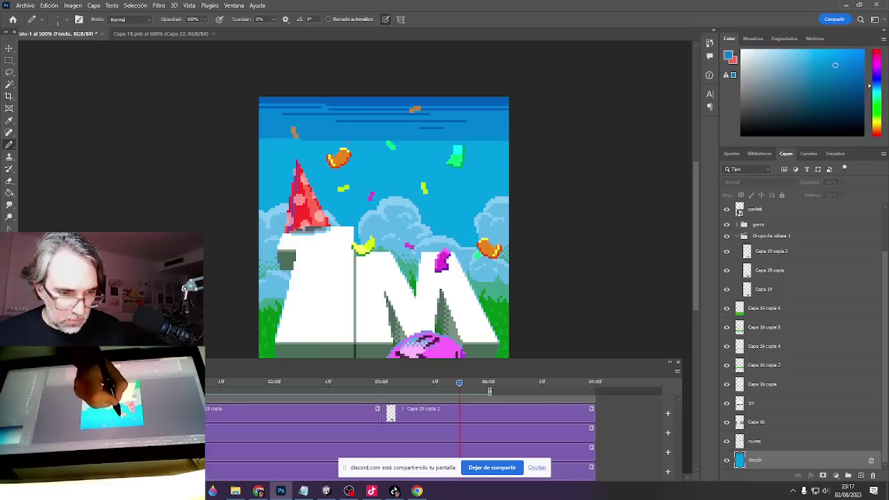
pyautogui.keyDown('shift'); pyautogui.click(486, 137); pyautogui.keyUp('shift')
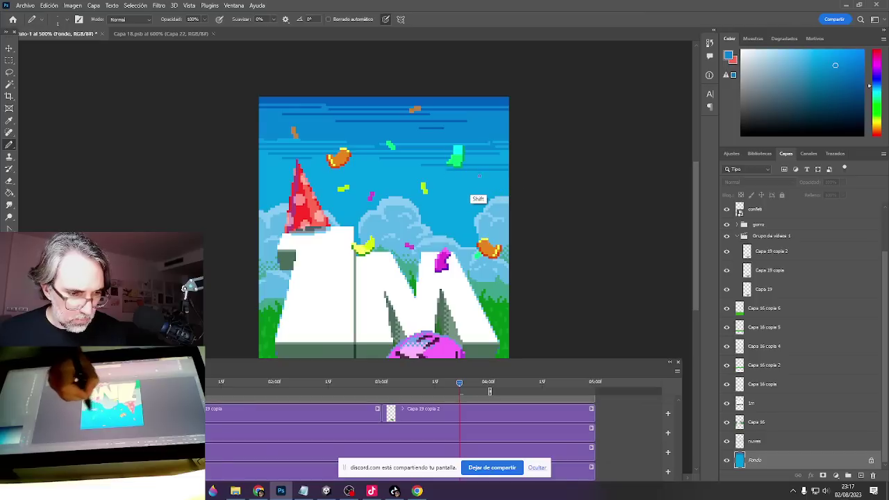
pyautogui.keyDown('ctrl'); pyautogui.keyDown('alt'); pyautogui.click(426, 257); pyautogui.keyUp('alt'); pyautogui.keyUp('ctrl')
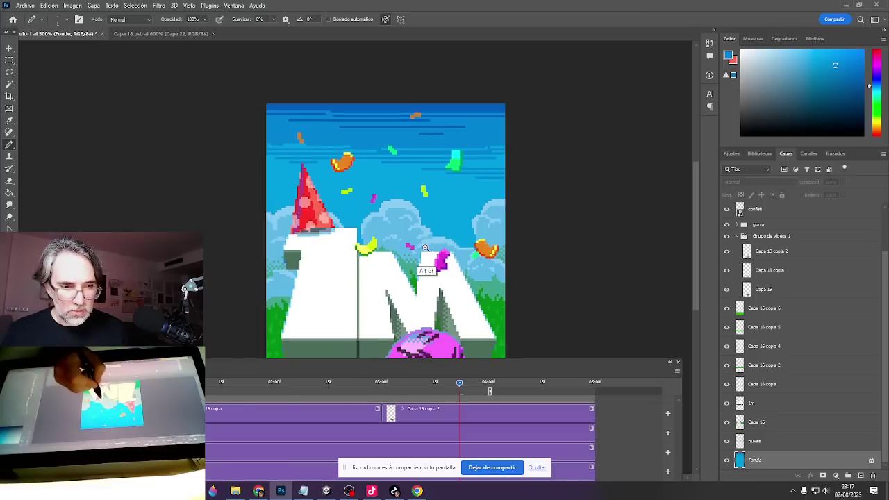
pyautogui.moveTo(451, 278); pyautogui.dragTo(414, 217)
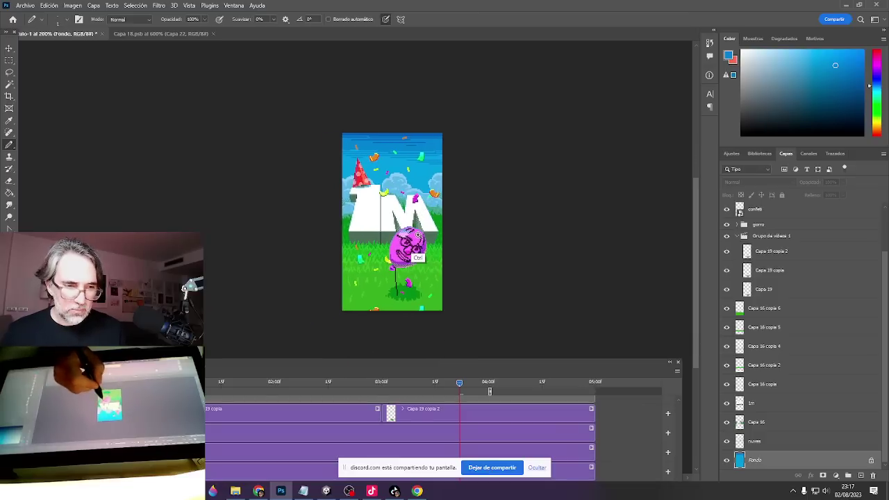
pyautogui.hotkey('ctrl', '+')
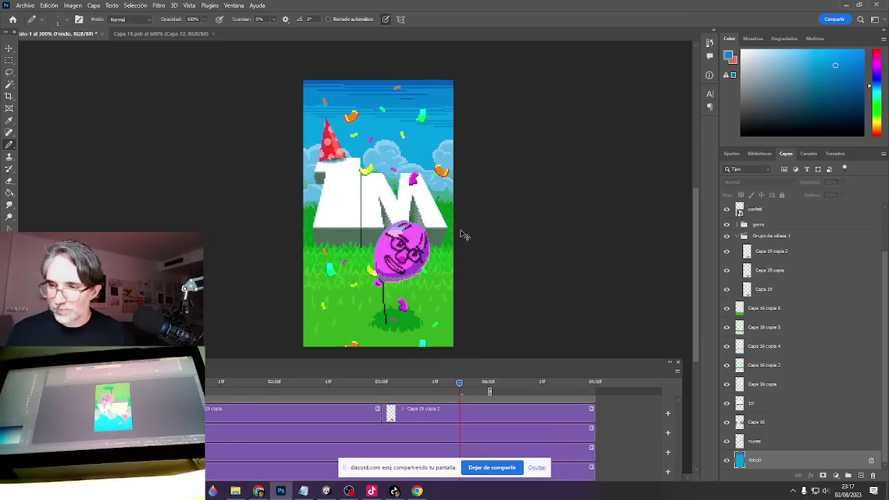
# Save the document as 1m.psd in the Pixelart folder.
pyautogui.hotkey('ctrl', 'shift', 's')
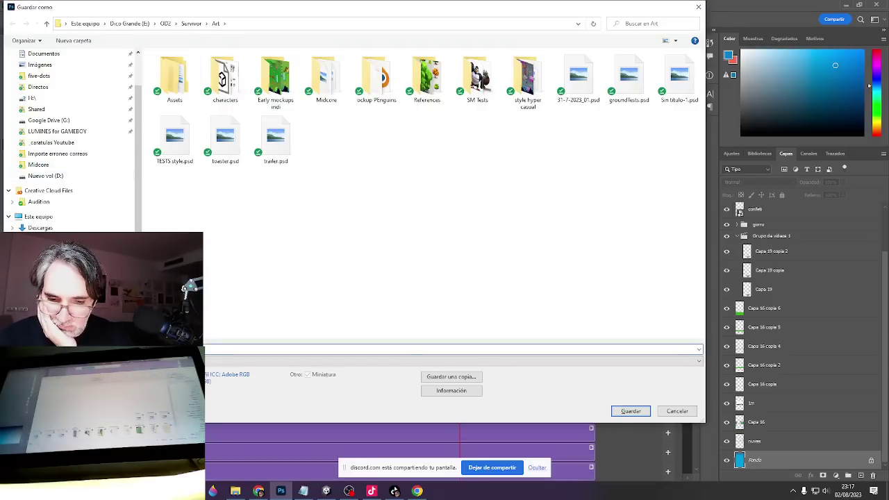
pyautogui.click(76, 328)
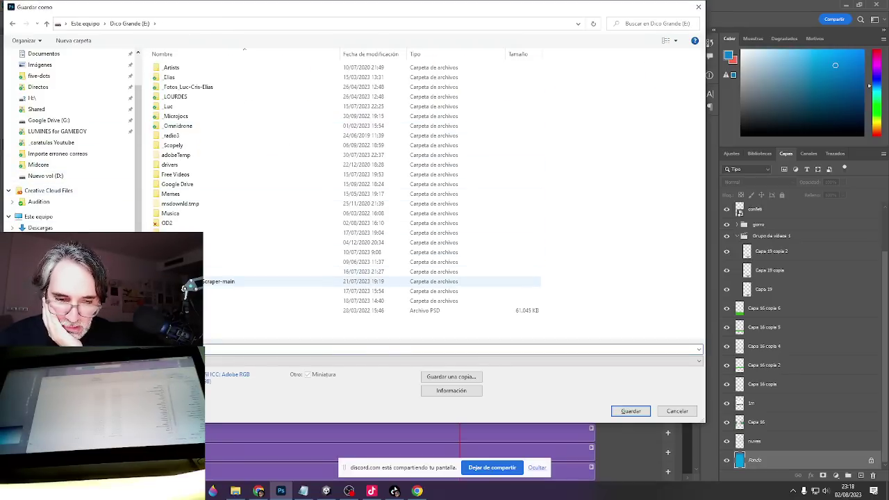
pyautogui.doubleClick(171, 78)
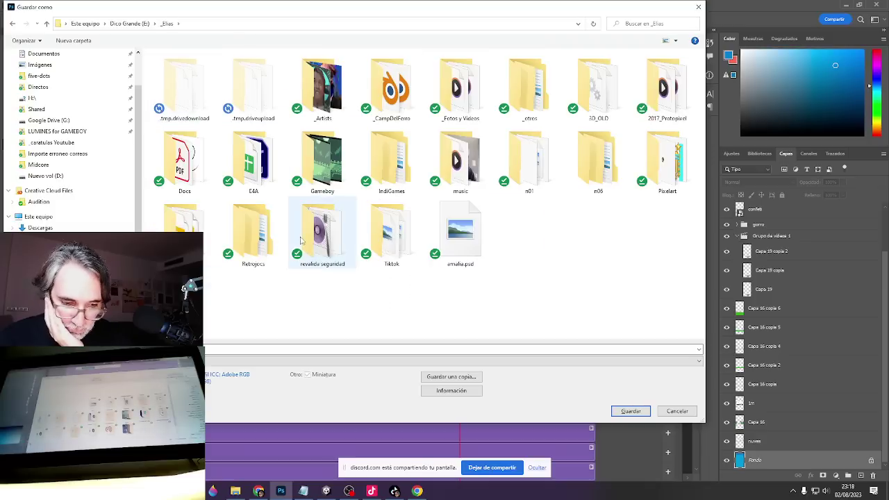
pyautogui.doubleClick(667, 161)
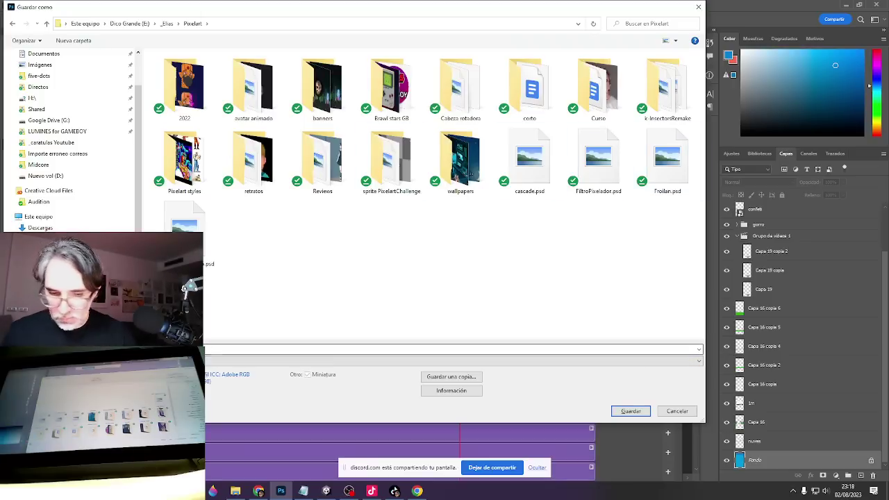
pyautogui.press('Return')
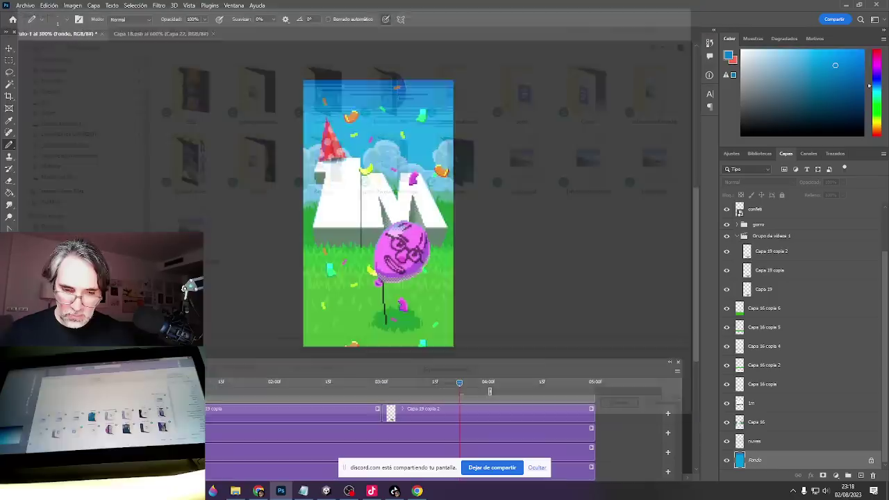
pyautogui.press('Return')
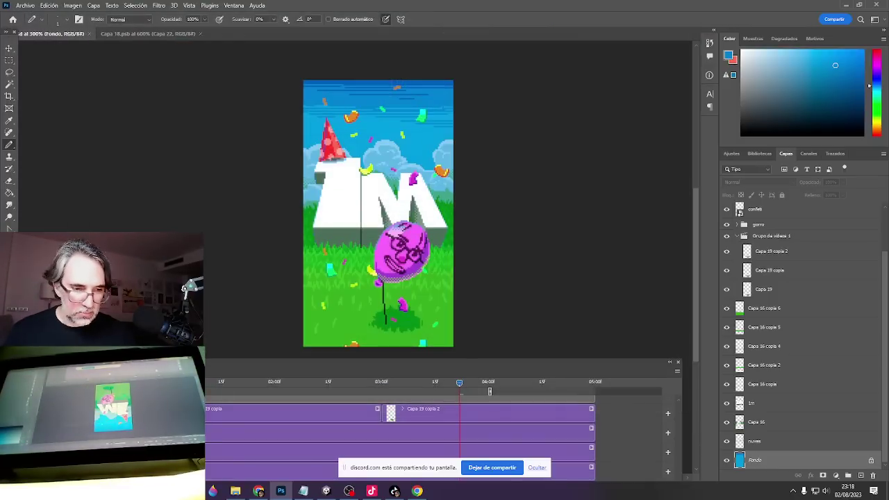
pyautogui.hotkey('ctrl', 'alt', 's')
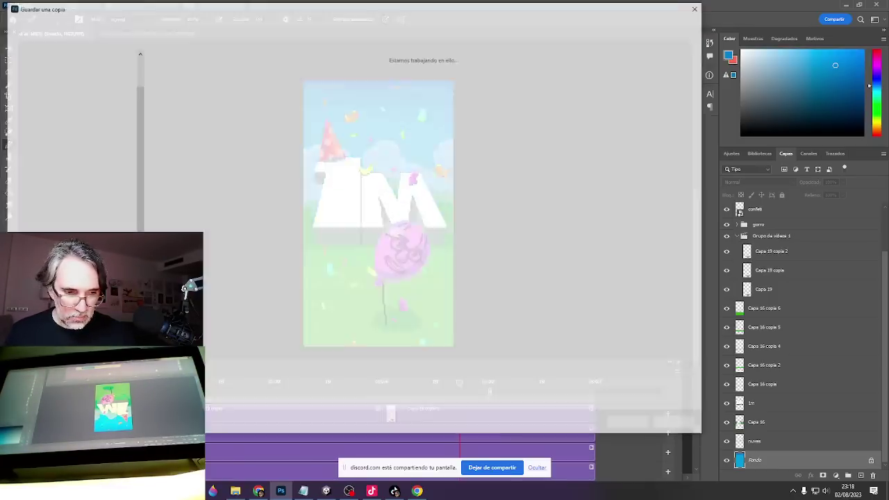
pyautogui.click(451, 362)
pyautogui.press('Up')
pyautogui.press('Up')
pyautogui.press('Up')
pyautogui.press('Up')
pyautogui.press('Up')
pyautogui.press('Up')
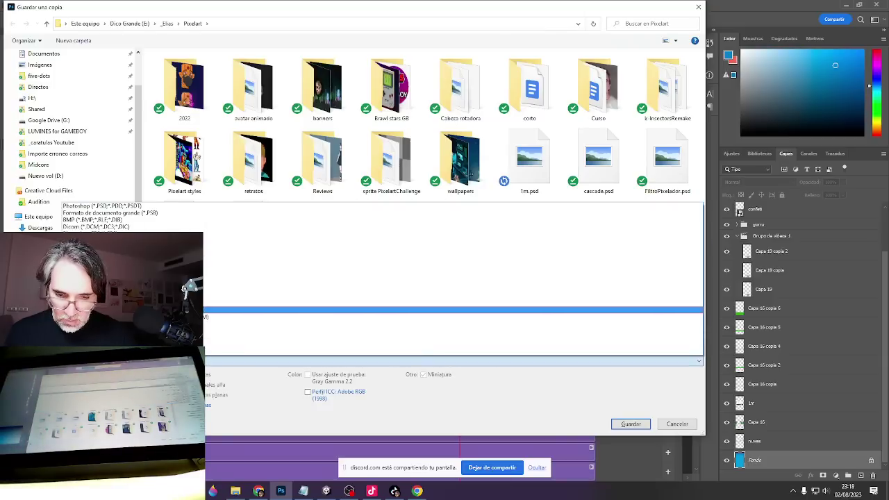
pyautogui.press('Return')
pyautogui.press('Return')
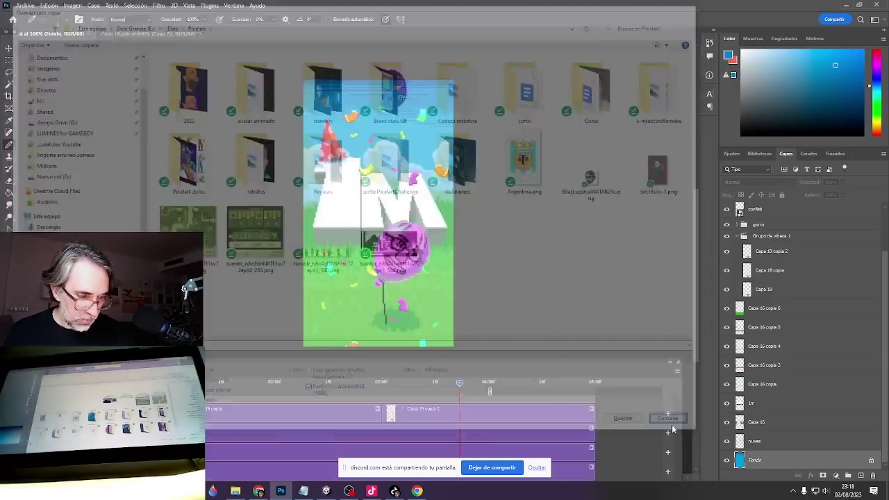
pyautogui.hotkey('ctrl', 'alt', 's')
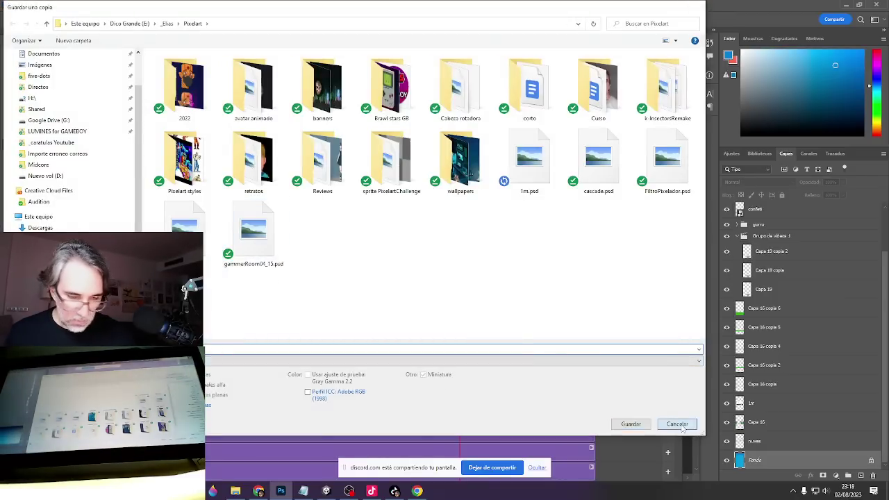
pyautogui.click(640, 423)
# Open the Save for Web export in GIF format and play the animation preview at 300% zoom to check it.
pyautogui.hotkey('ctrl', 'alt', 'shift', 's')
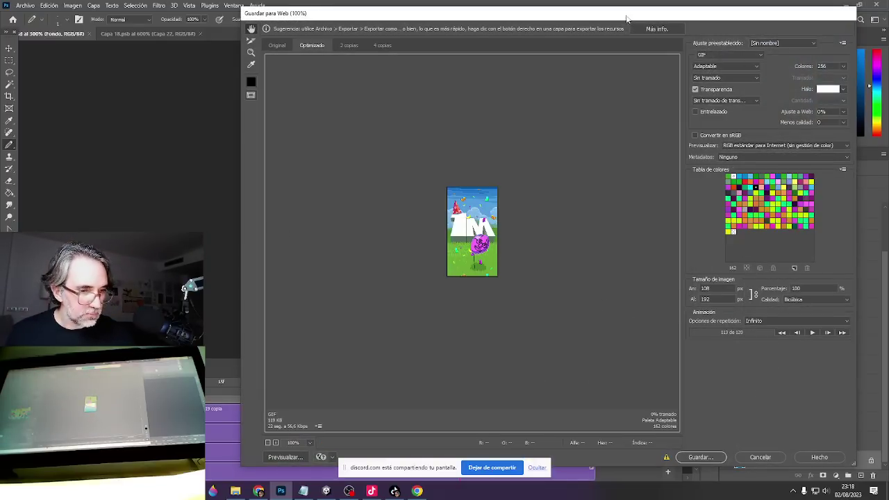
pyautogui.hotkey('ctrl', '+')
pyautogui.hotkey('ctrl', '+')
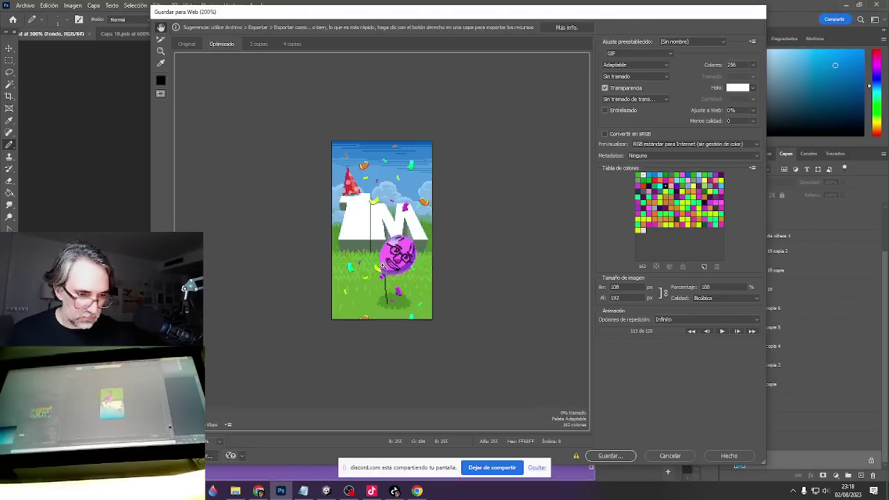
pyautogui.click(722, 332)
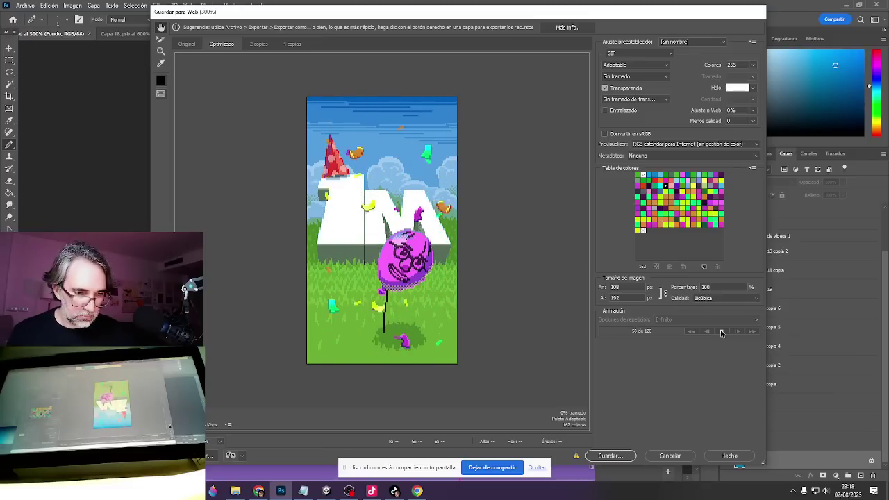
pyautogui.click(722, 333)
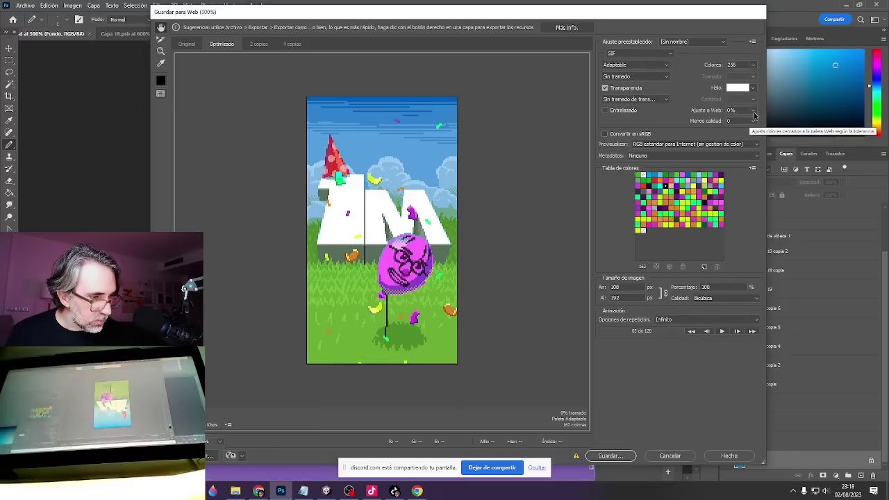
# Set the export preview to monitor colour (Color de monitor) and enable conversion to sRGB for the GIF.
pyautogui.click(683, 145)
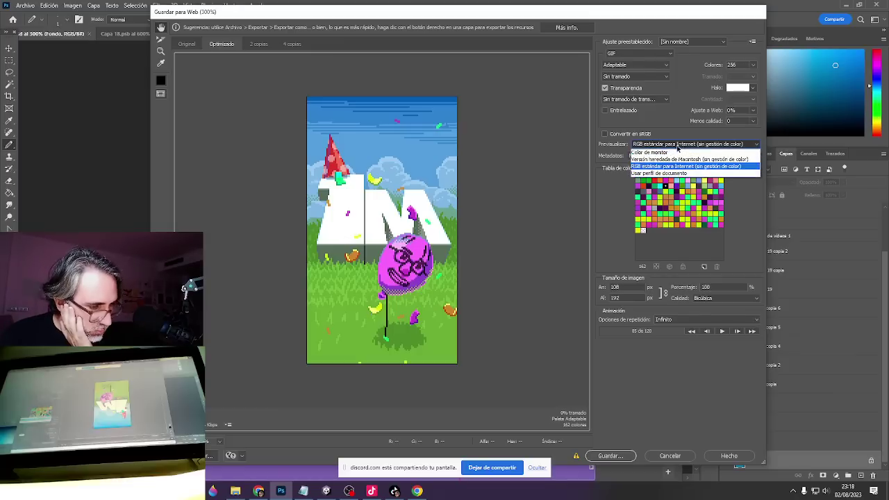
pyautogui.click(669, 154)
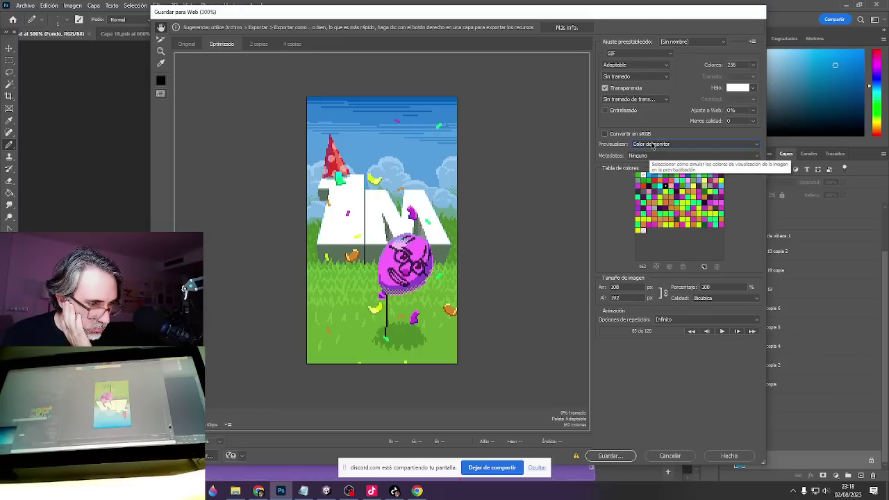
pyautogui.click(604, 135)
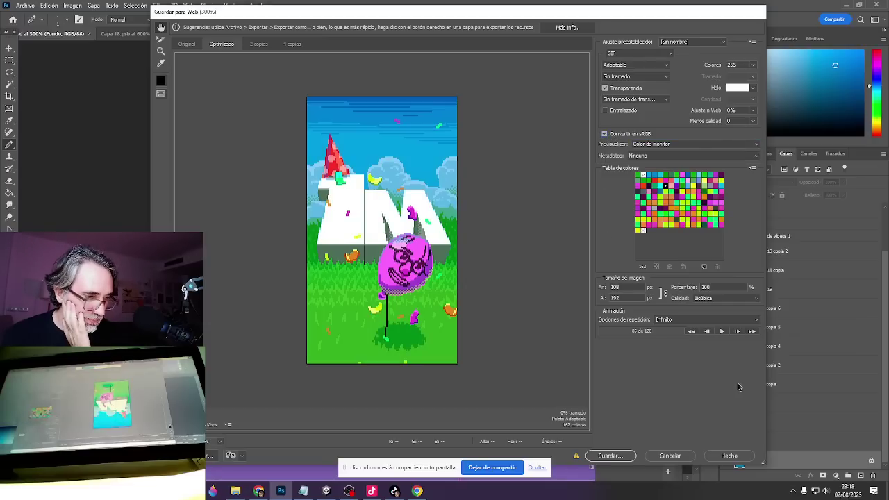
# Save the optimized animation as 1m.gif in the Pixelart folder on drive E.
pyautogui.click(628, 460)
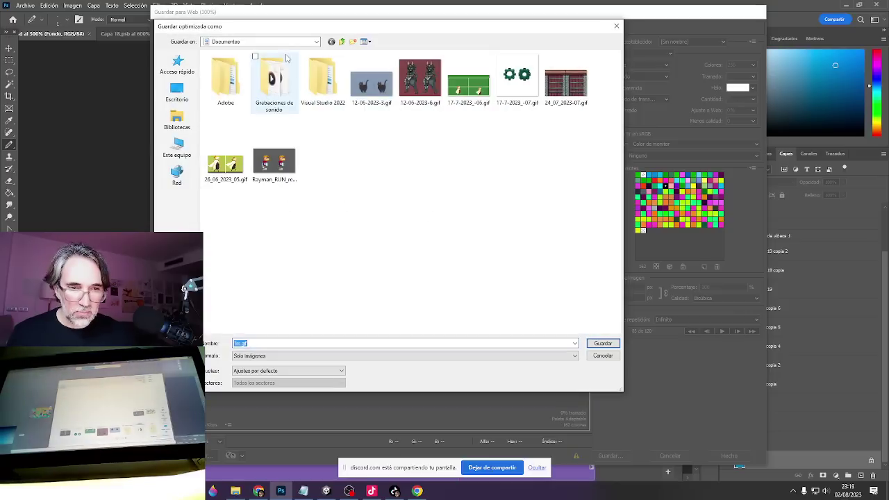
pyautogui.click(342, 43)
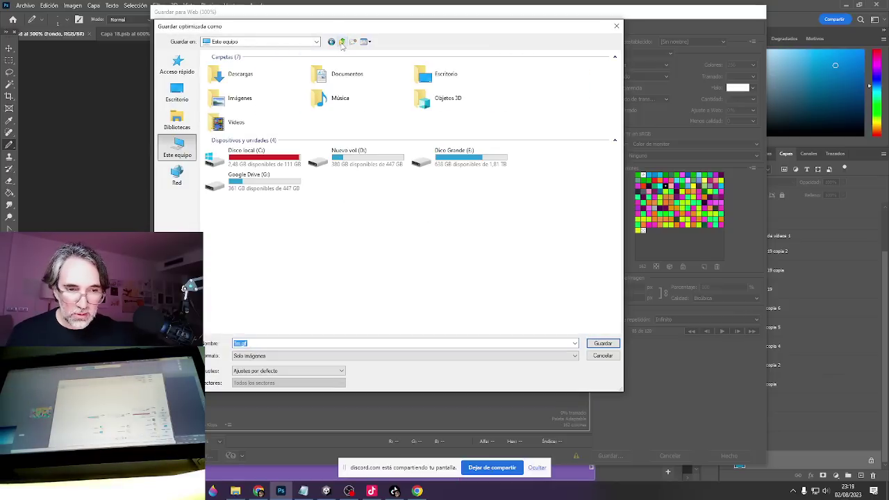
pyautogui.click(478, 169)
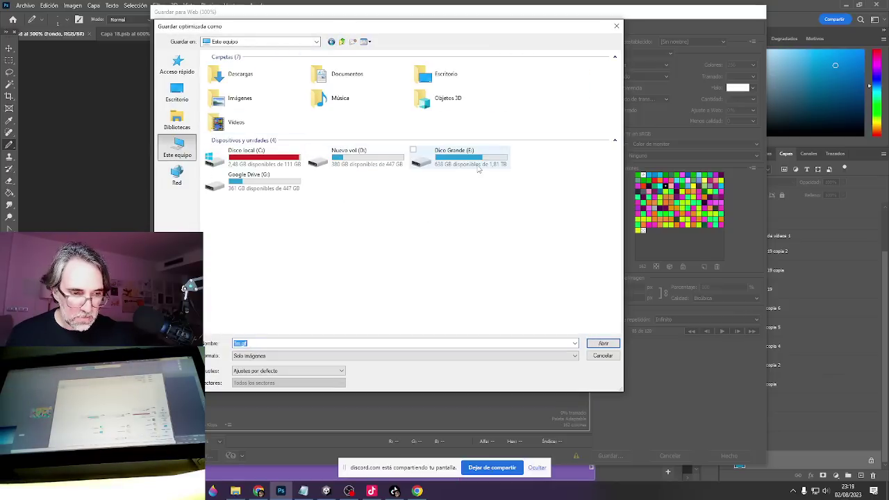
pyautogui.doubleClick(478, 169)
pyautogui.doubleClick(230, 83)
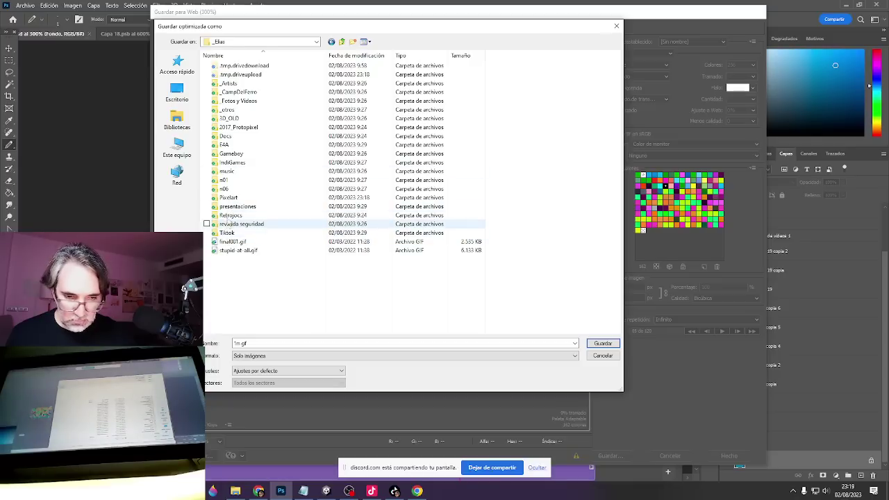
pyautogui.doubleClick(230, 198)
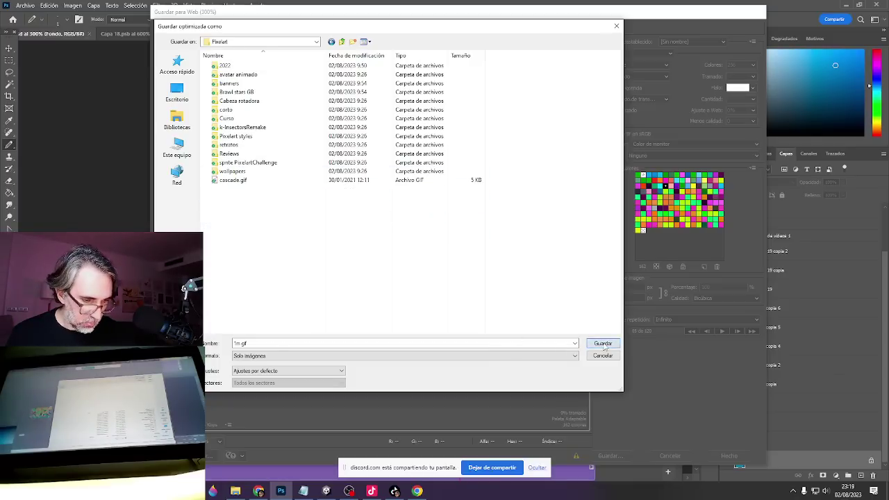
pyautogui.click(603, 345)
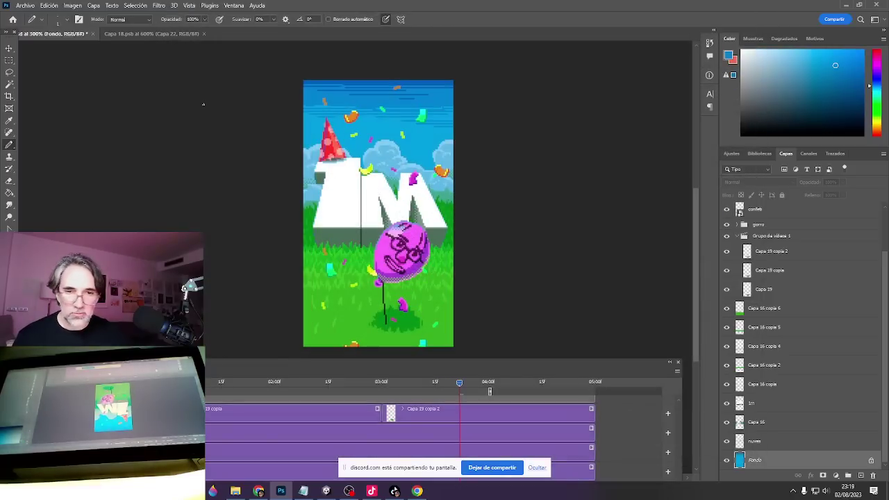
# Save the 1M scene document, then close it along with the Capa 18.psb balloon document.
pyautogui.hotkey('ctrl', 's')
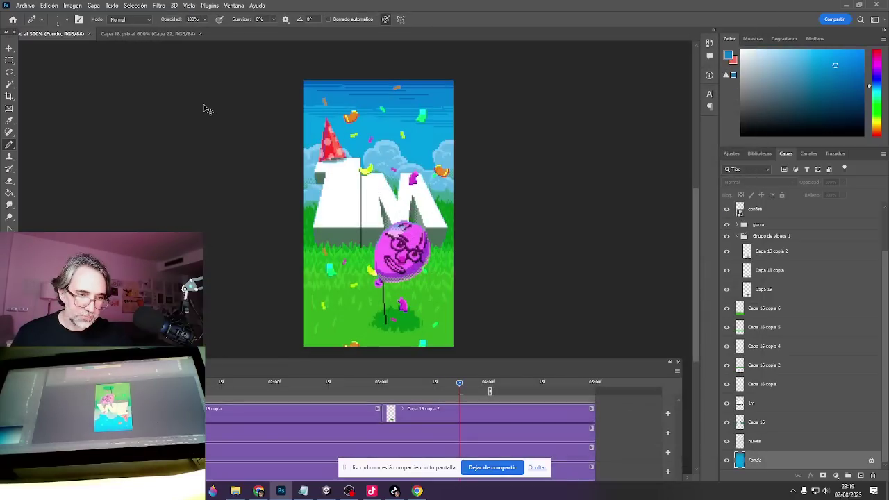
pyautogui.hotkey('ctrl', 'w')
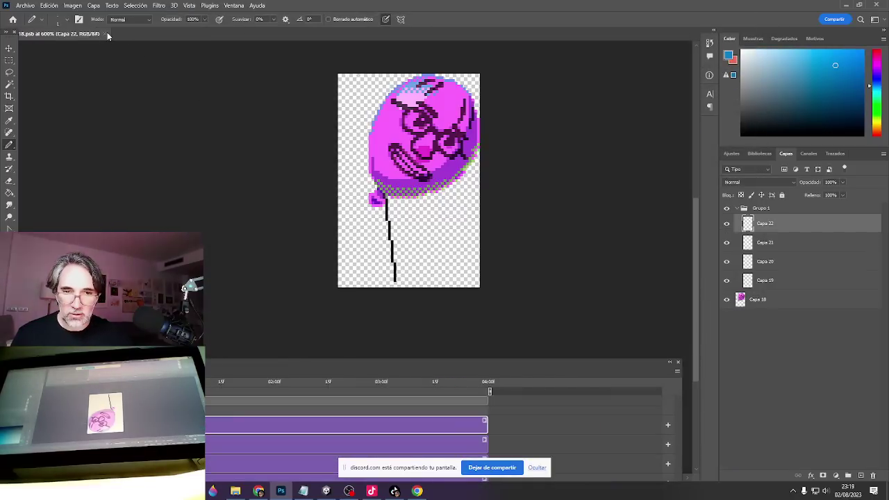
pyautogui.click(104, 33)
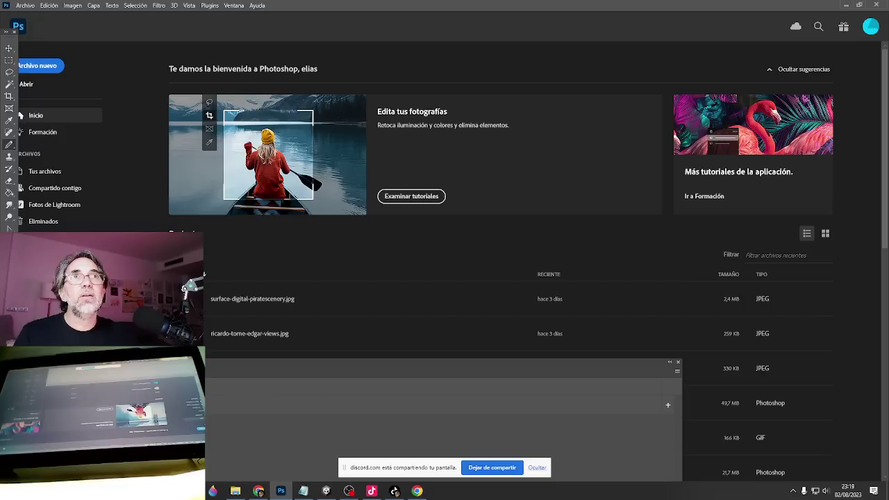
# Switch to the stream chat window and place it over the Photoshop home screen to read the viewers' messages.
pyautogui.hotkey('alt', 'Tab')
pyautogui.moveTo(230, 0); pyautogui.dragTo(189, 12)
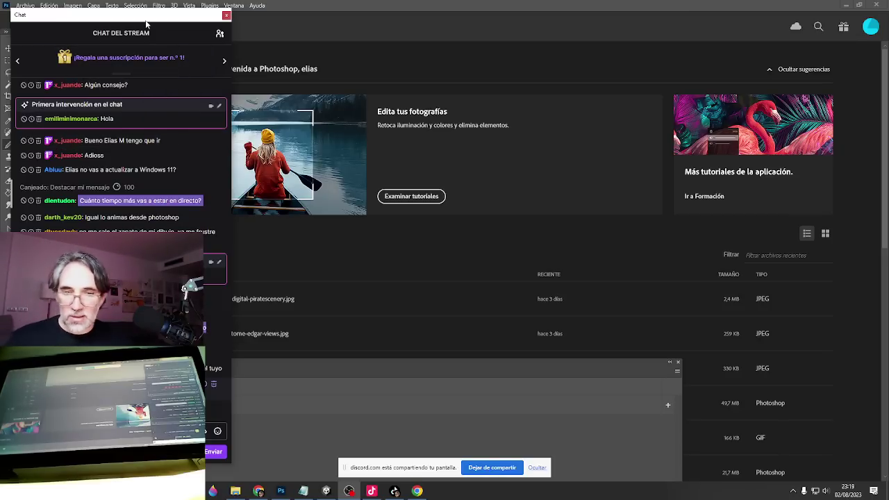
pyautogui.moveTo(146, 24); pyautogui.dragTo(150, 18)
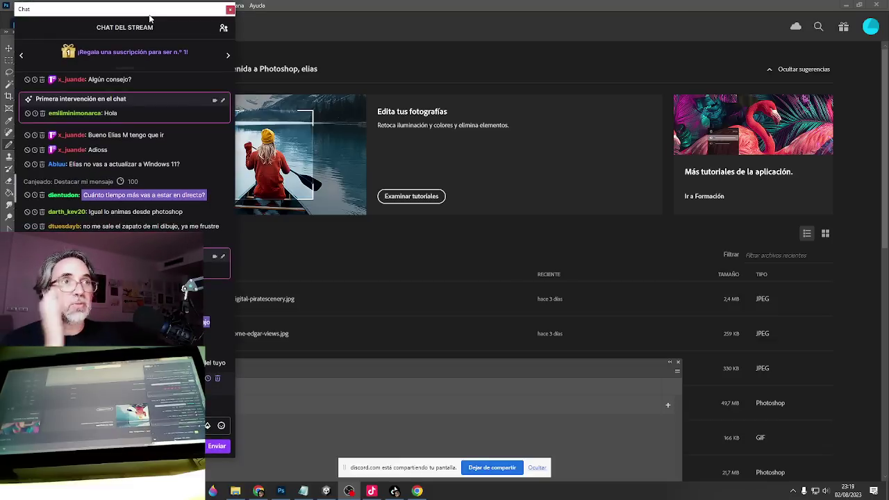
pyautogui.click(394, 491)
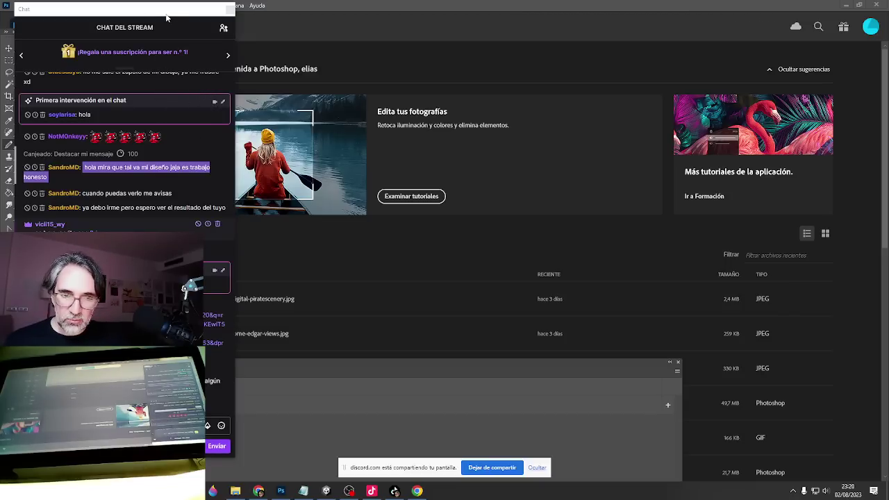
pyautogui.moveTo(167, 18); pyautogui.dragTo(202, 19)
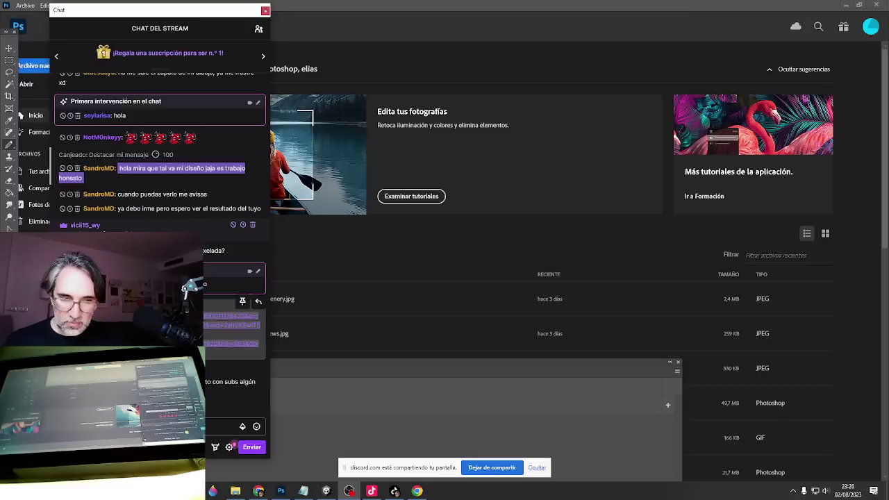
# Open the image-search link for "ropa pixelada" from the chat and fit the browser window beside the chat to view the results.
pyautogui.click(164, 325)
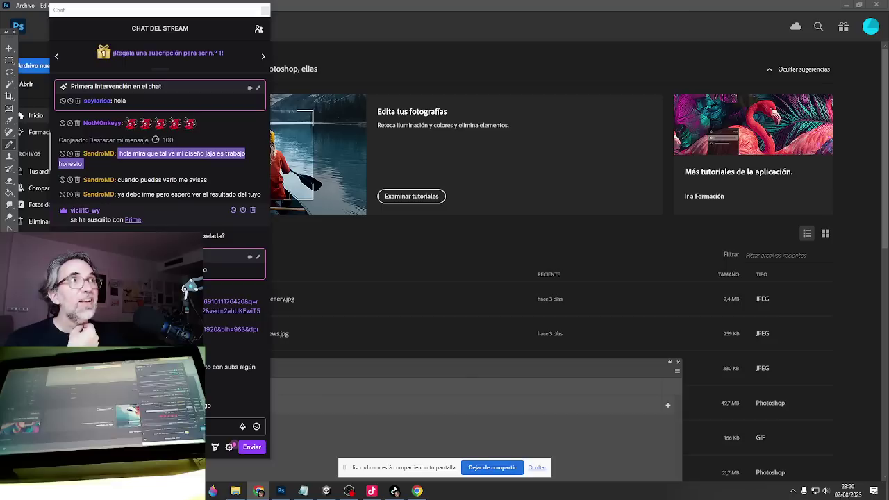
pyautogui.moveTo(728, 0); pyautogui.dragTo(737, 28)
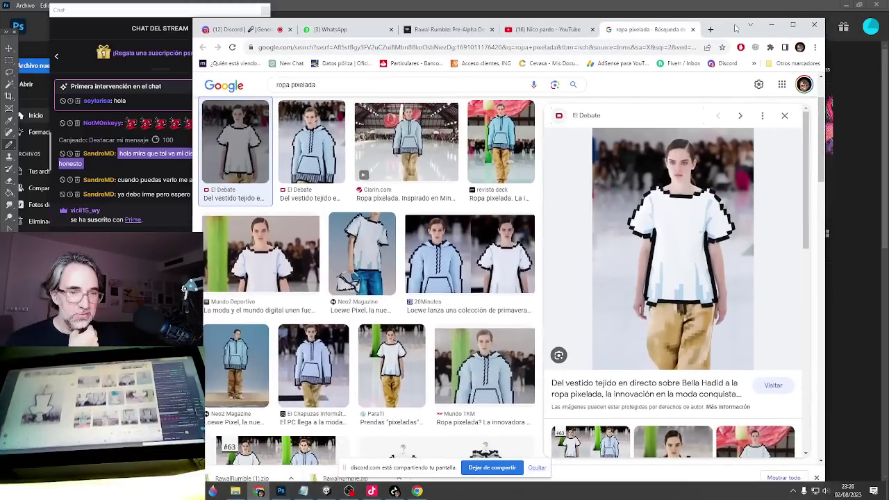
pyautogui.moveTo(189, 127); pyautogui.dragTo(298, 128)
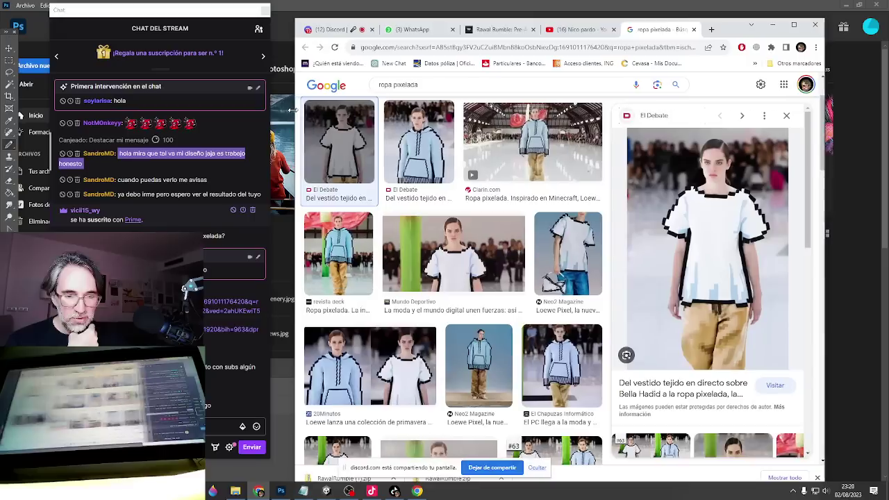
pyautogui.moveTo(736, 33); pyautogui.dragTo(713, 23)
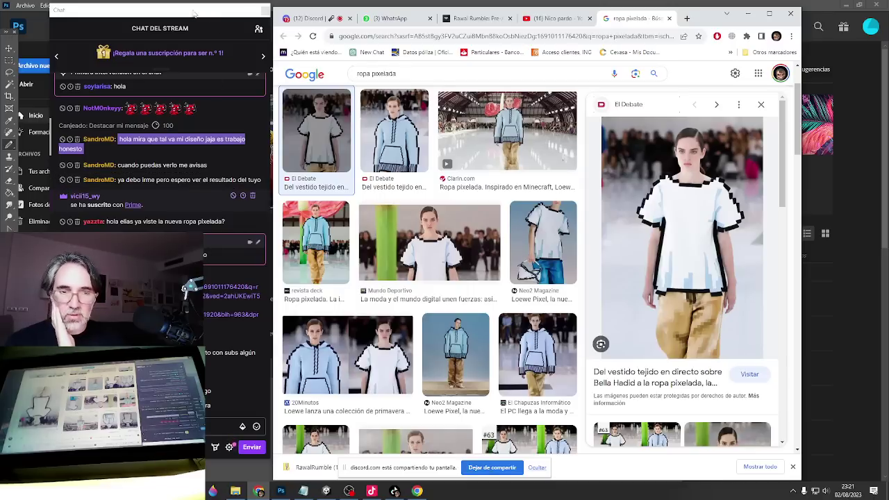
# Move the chat window off this screen and widen the browser window over the freed space.
pyautogui.moveTo(195, 11); pyautogui.dragTo(235, 0)
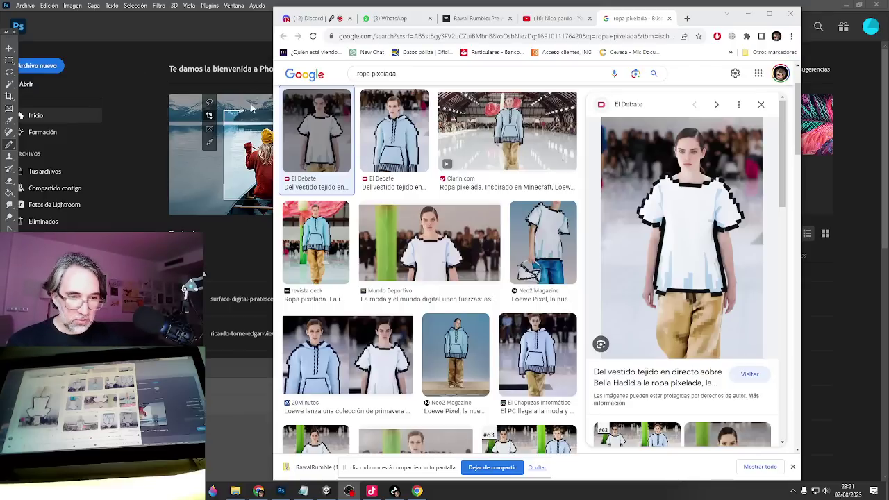
pyautogui.moveTo(273, 117); pyautogui.dragTo(186, 116)
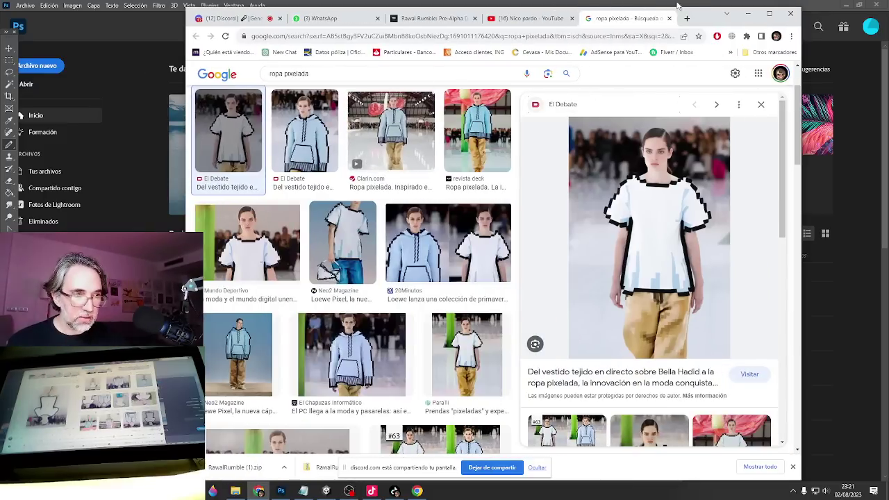
pyautogui.moveTo(677, 7); pyautogui.dragTo(649, 3)
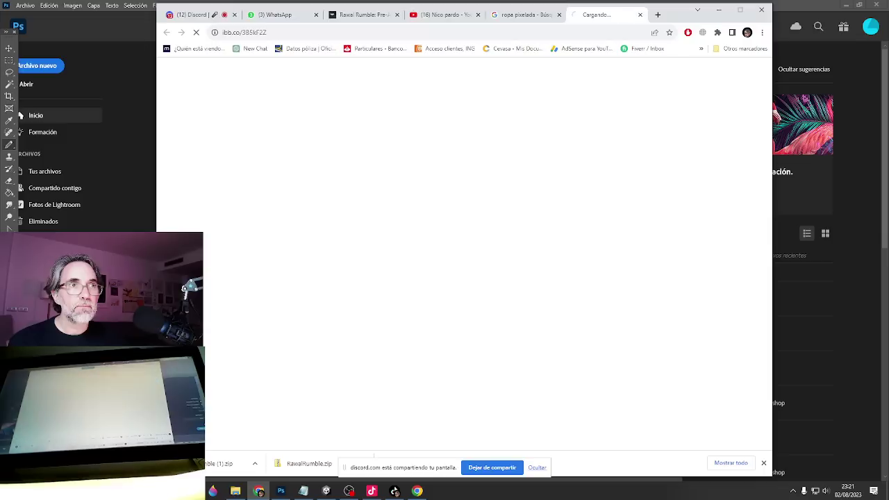
# Examine the shared 1M pixel-art image with balloons and portrait on its imgbb page from top to bottom.
pyautogui.moveTo(676, 20); pyautogui.dragTo(644, 16)
pyautogui.scroll(-4, 309, 399)
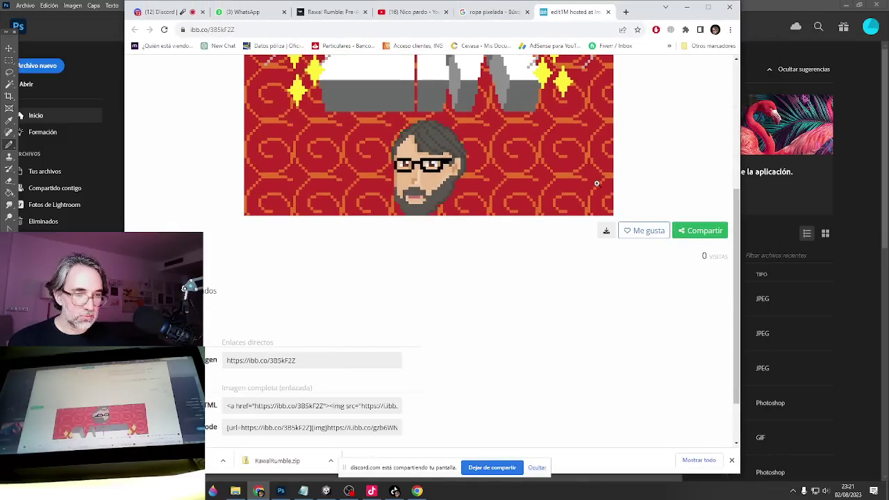
pyautogui.scroll(4, 309, 399)
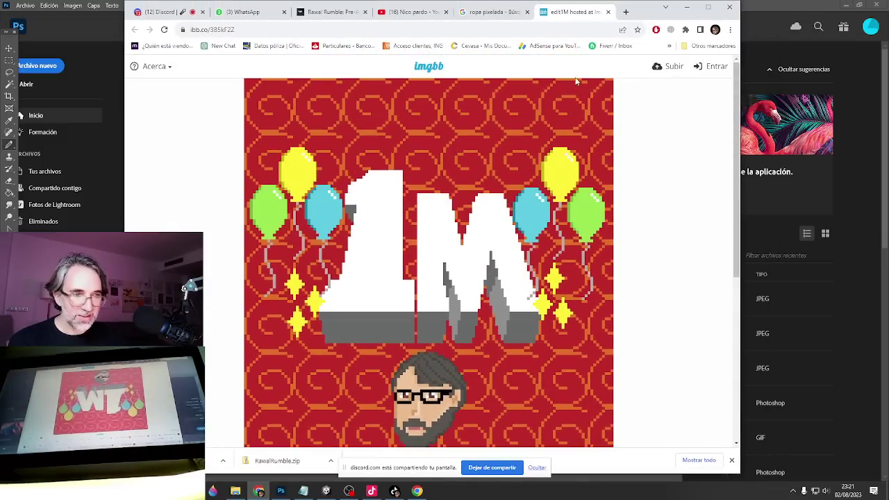
pyautogui.moveTo(641, 13); pyautogui.dragTo(649, 11)
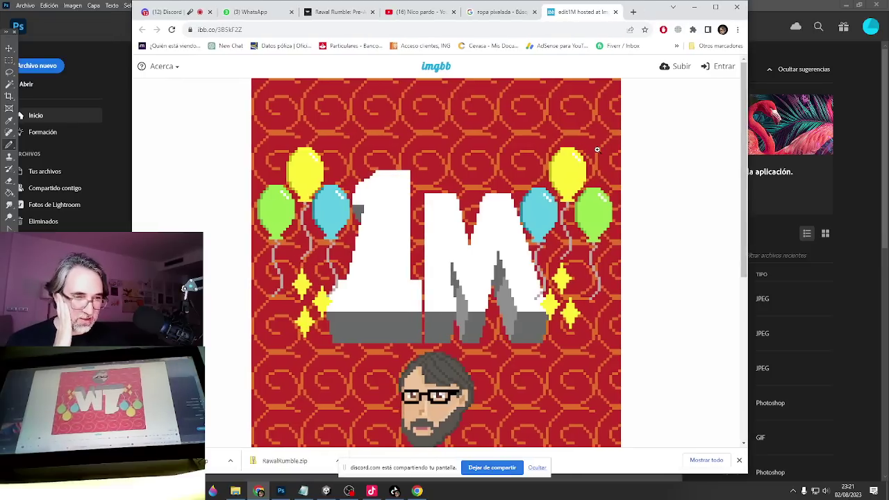
pyautogui.scroll(-1, 591, 151)
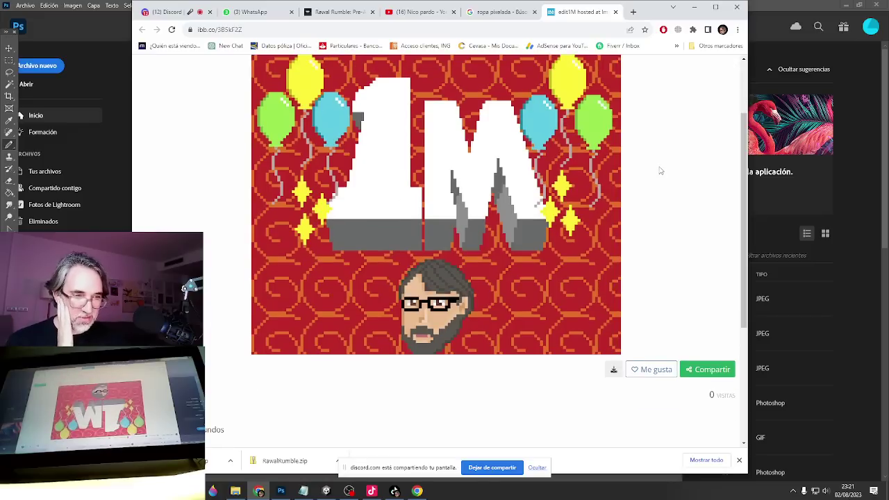
pyautogui.scroll(1, 660, 170)
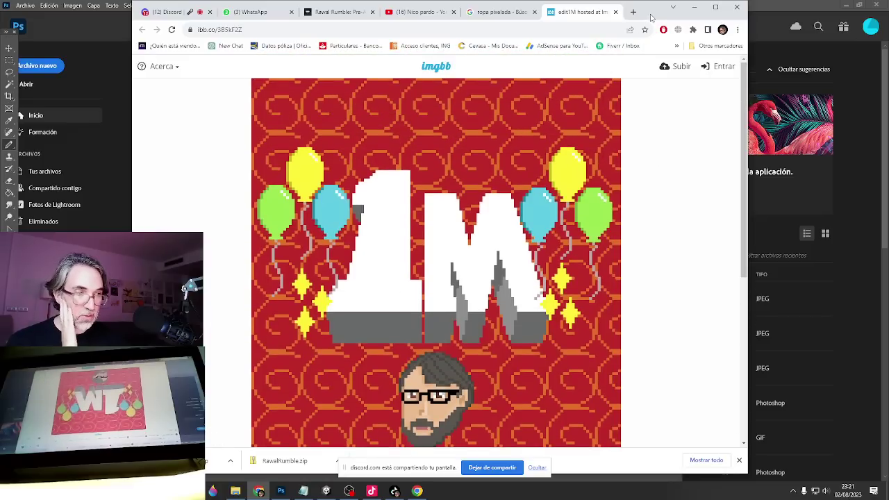
pyautogui.moveTo(652, 17)
pyautogui.mouseDown()
pyautogui.moveTo(732, 17)
pyautogui.moveTo(650, 19)
pyautogui.mouseUp()
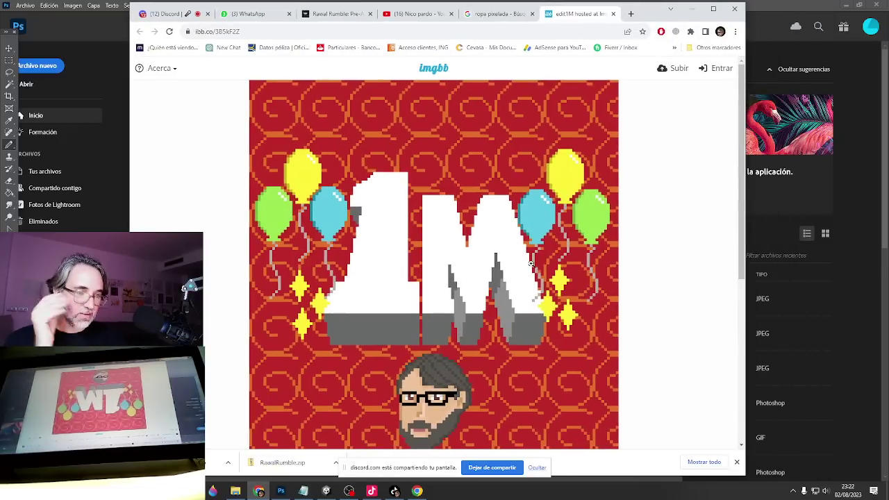
# Enlarge the shared 1M image and examine the bearded face and the lettering up close.
pyautogui.scroll(-3, 533, 263)
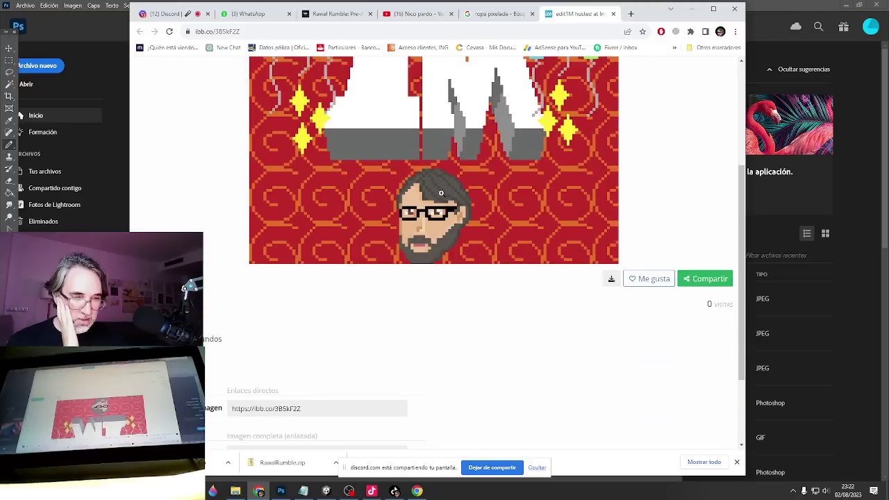
pyautogui.click(425, 229)
pyautogui.scroll(-3, 596, 227)
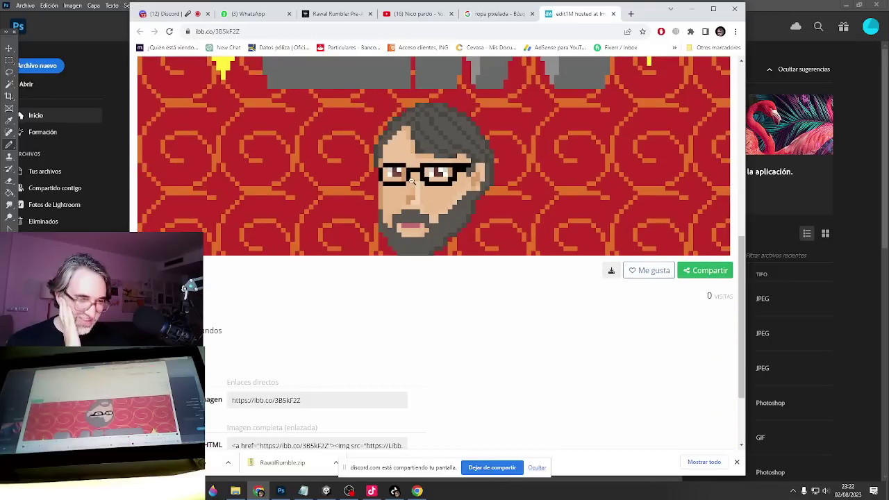
pyautogui.scroll(5, 529, 200)
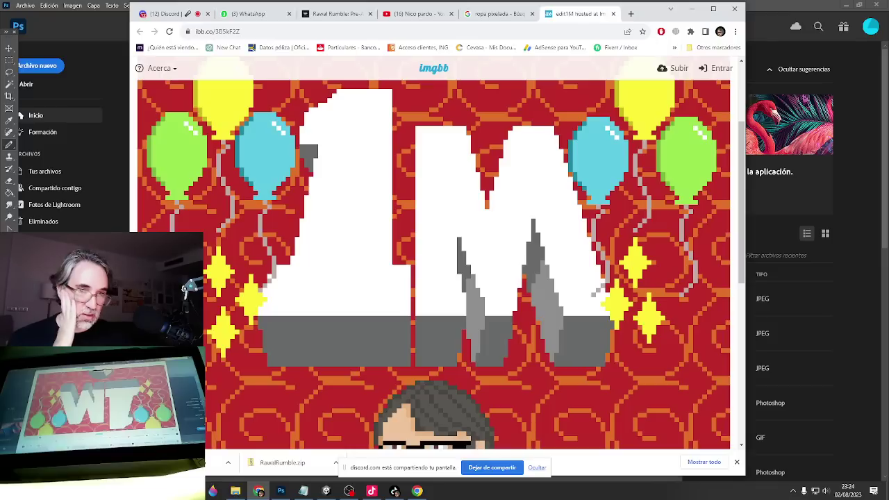
# Switch past the Discord call to the Rawal Rumble itch.io page and look through its download information, controls and special moves.
pyautogui.click(166, 14)
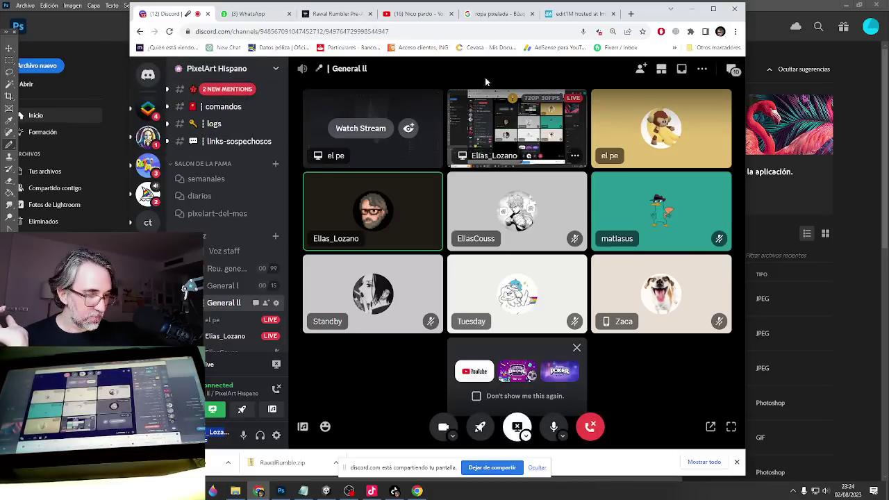
pyautogui.click(328, 12)
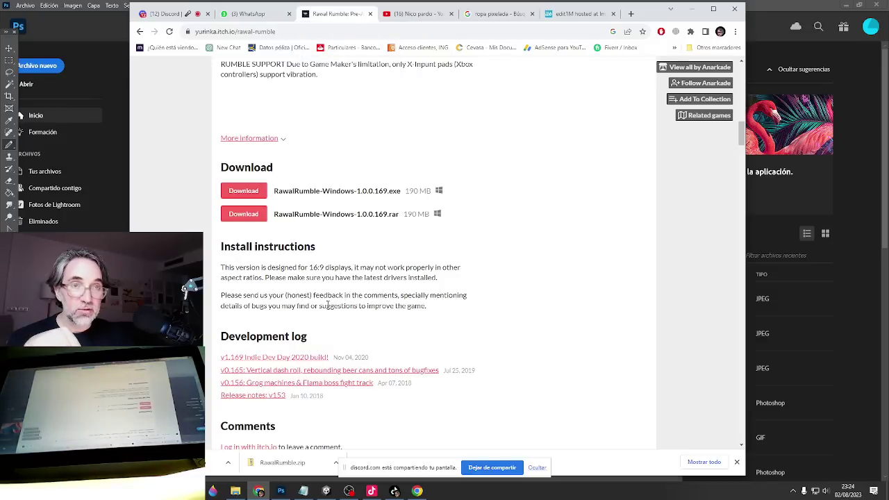
pyautogui.scroll(10, 323, 299)
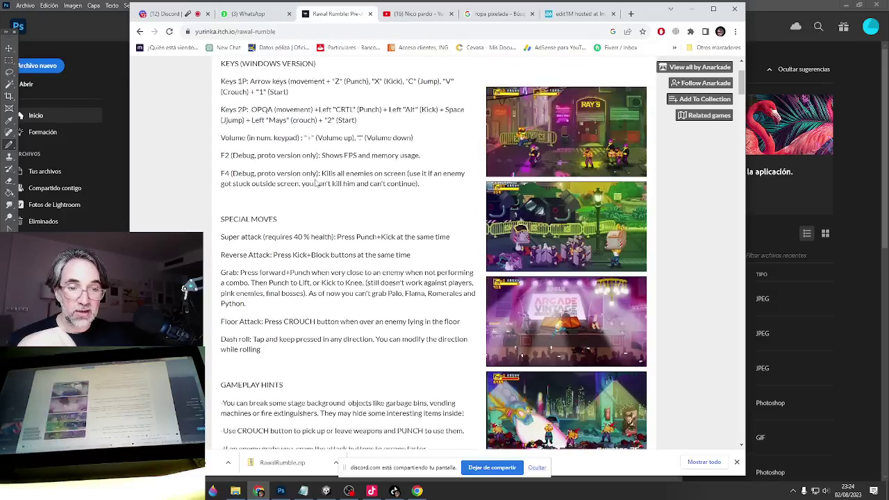
# Select the address of the Rawal Rumble page, and clear the browser and Photoshop windows away to expose the desktop.
pyautogui.scroll(2, 316, 183)
pyautogui.click(300, 29)
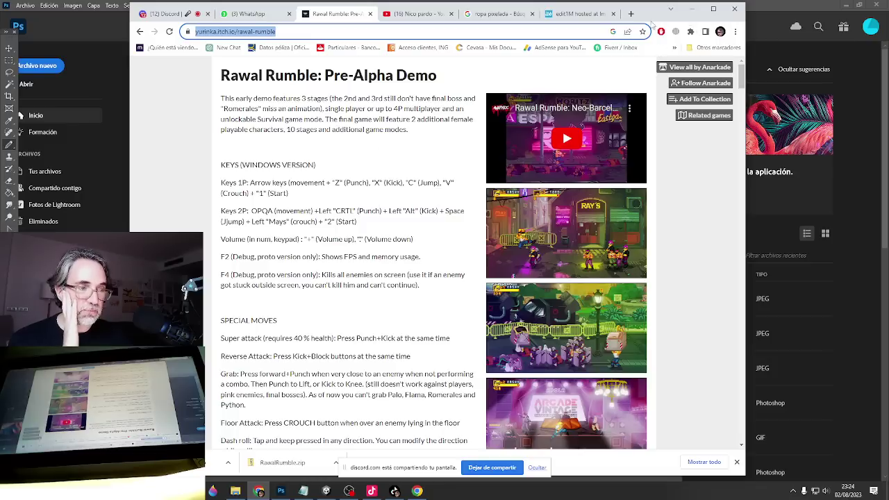
pyautogui.moveTo(643, 28); pyautogui.dragTo(888, 0)
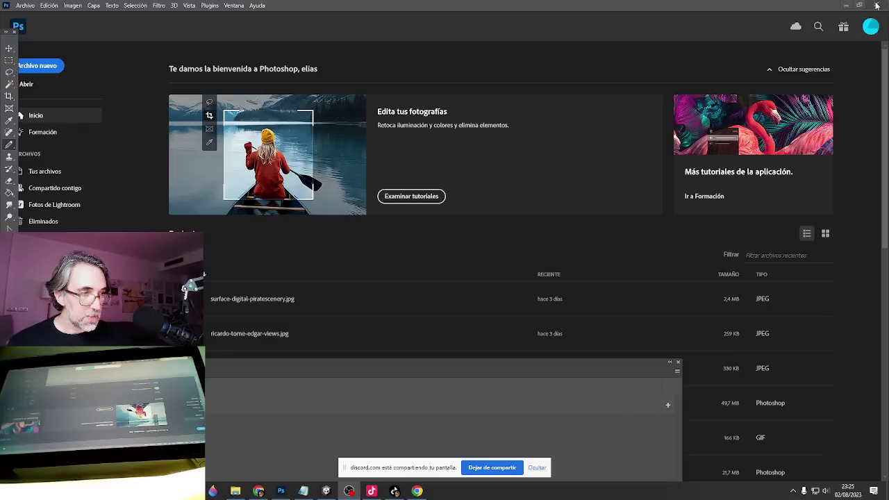
pyautogui.click(846, 6)
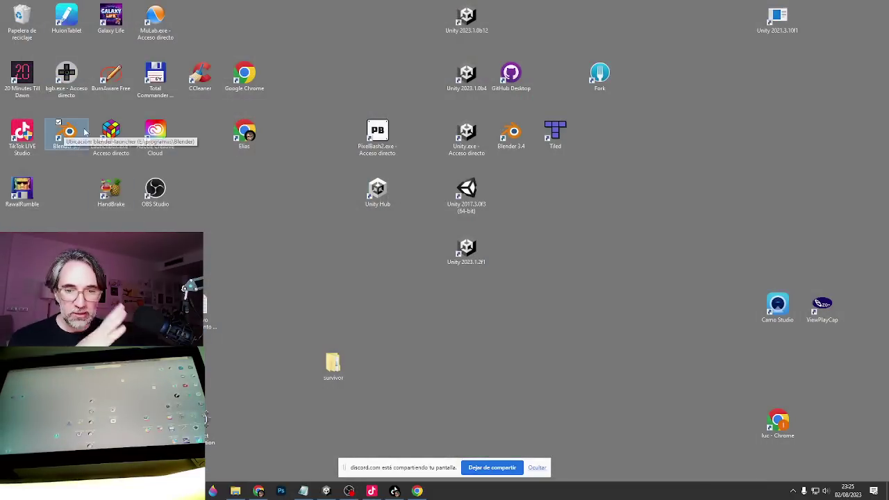
# Launch Blender 3.5, open the recent file mIDCORE 05.blend and show the scene in rendered shading through the camera.
pyautogui.click(85, 132)
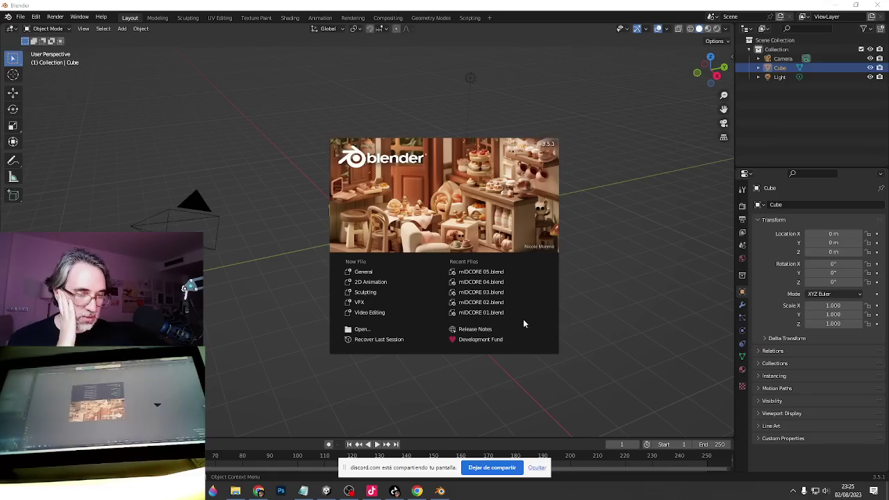
pyautogui.click(499, 272)
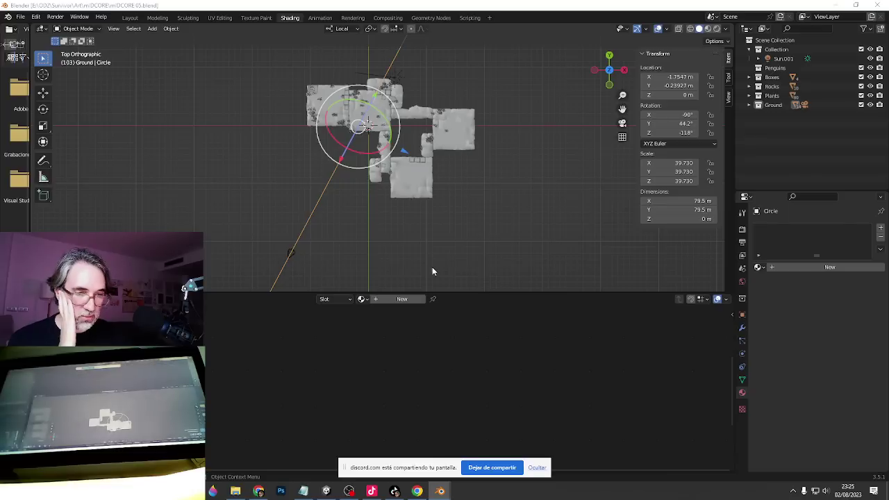
pyautogui.click(716, 30)
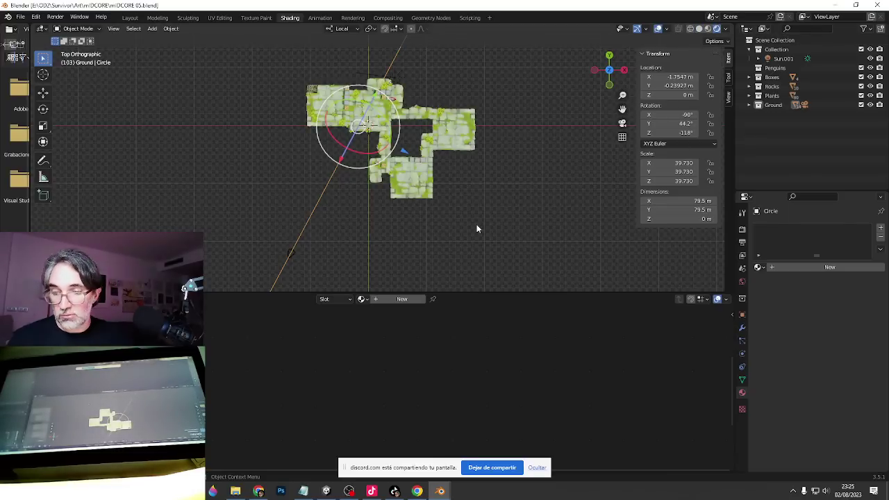
pyautogui.press('KP_0')
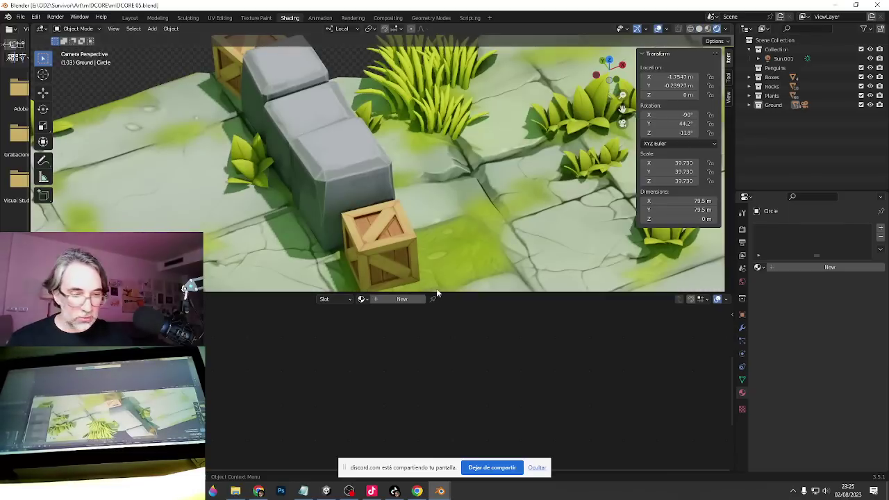
# Enlarge the 3D viewport over the node editor and collapse the Transform properties to frame the stone platforms.
pyautogui.moveTo(437, 293); pyautogui.dragTo(447, 460)
pyautogui.scroll(-5, 445, 373)
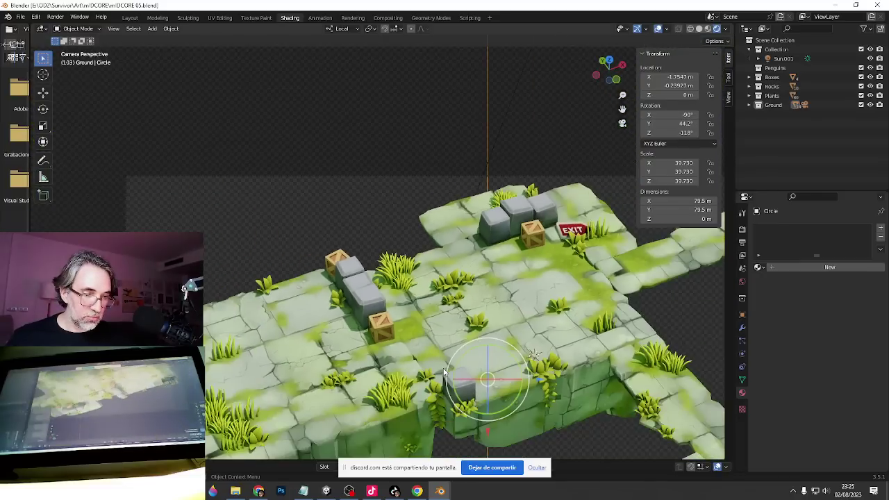
pyautogui.moveTo(445, 373); pyautogui.dragTo(373, 299)
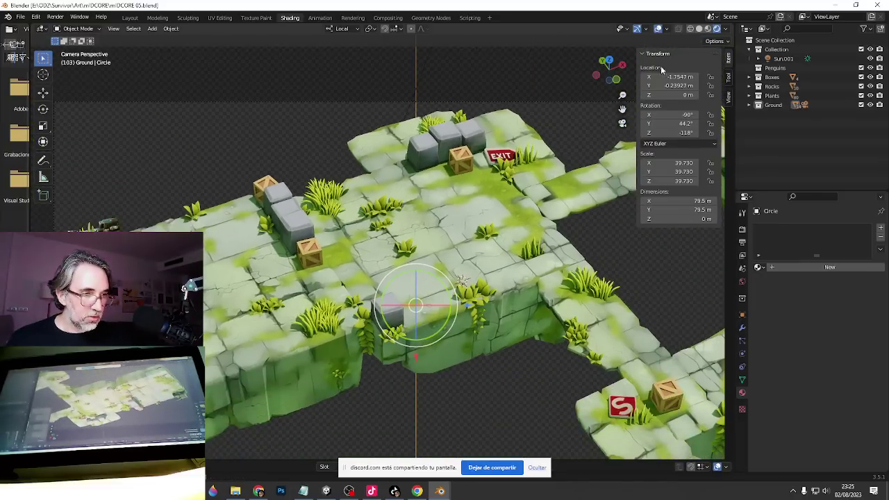
pyautogui.click(644, 54)
pyautogui.moveTo(513, 309); pyautogui.dragTo(492, 263)
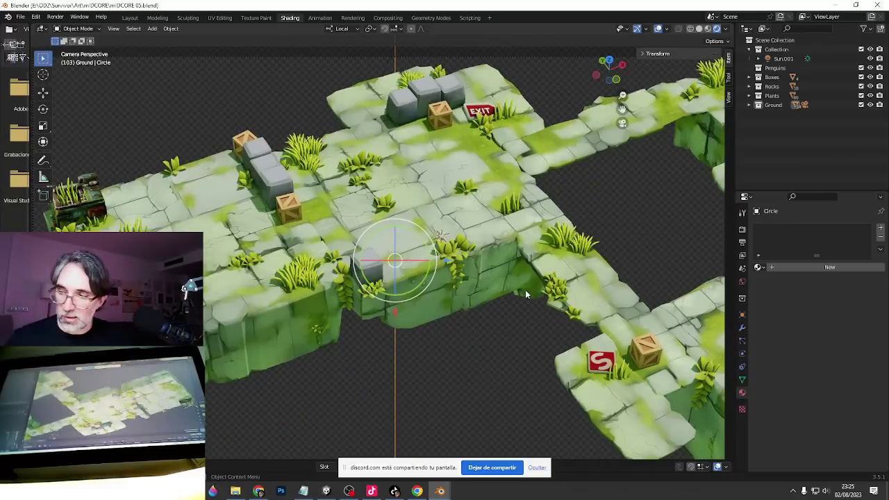
pyautogui.moveTo(526, 289); pyautogui.dragTo(509, 281)
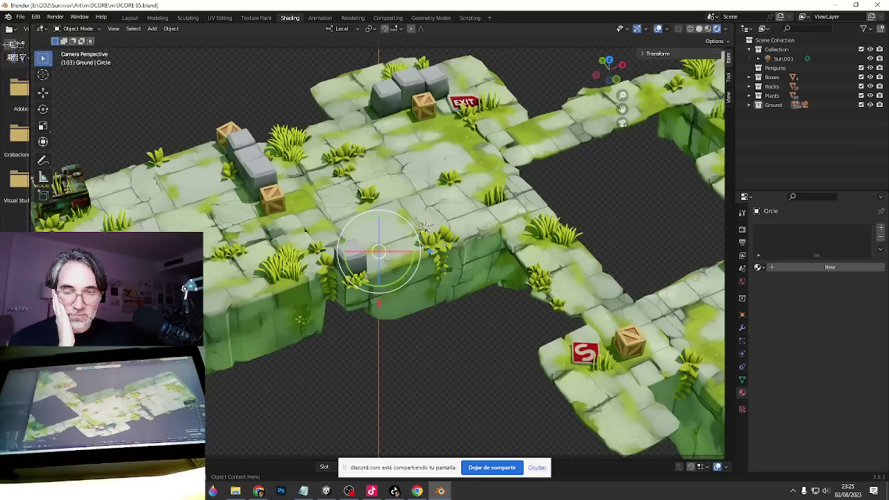
# Examine the rusty, grass-filled machine at the far corner of the stone platform up close.
pyautogui.moveTo(154, 177); pyautogui.dragTo(356, 190)
pyautogui.scroll(3, 196, 188)
pyautogui.moveTo(197, 188); pyautogui.dragTo(307, 198)
pyautogui.scroll(1, 221, 190)
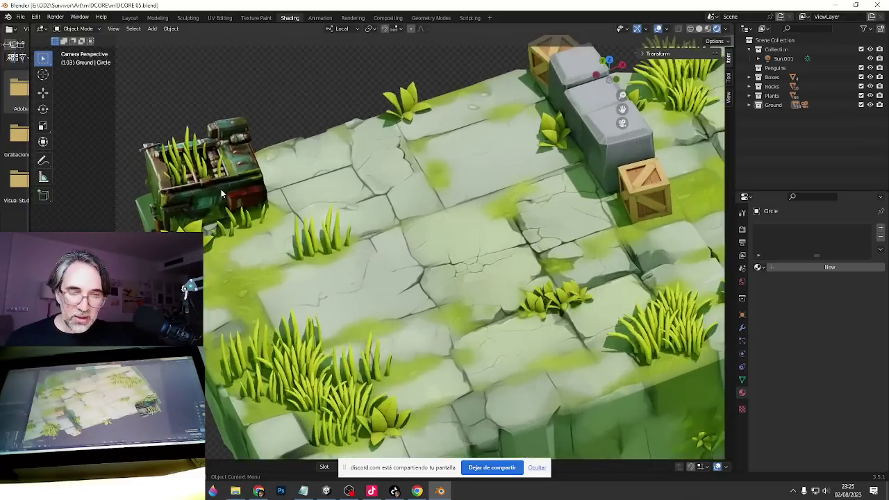
pyautogui.scroll(2, 221, 189)
pyautogui.scroll(-1, 307, 186)
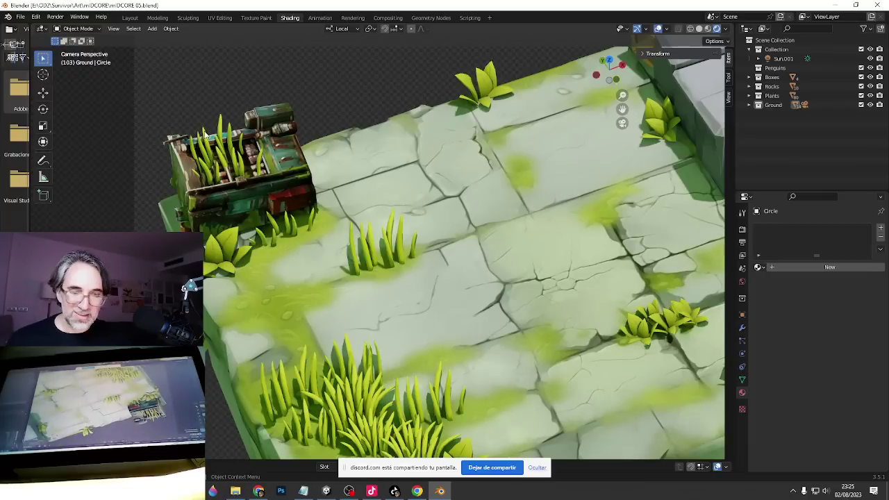
pyautogui.scroll(2, 229, 160)
pyautogui.moveTo(228, 161); pyautogui.dragTo(400, 269)
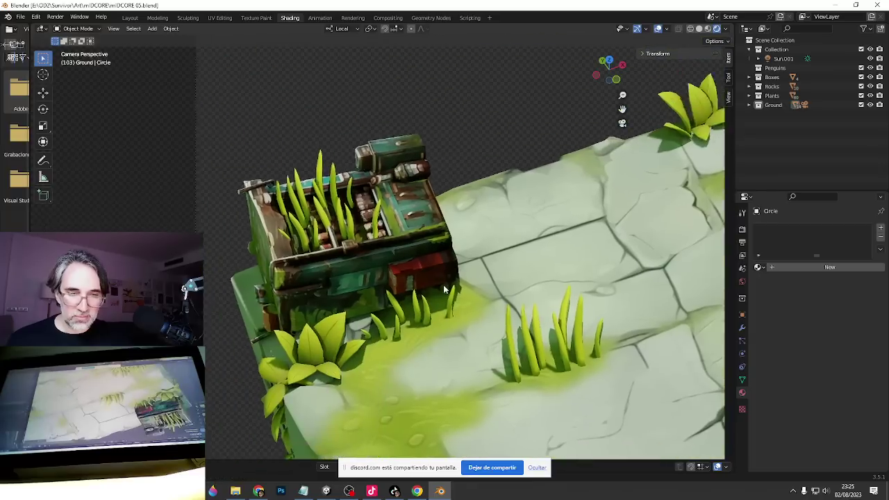
pyautogui.scroll(-2, 400, 272)
pyautogui.scroll(-3, 489, 255)
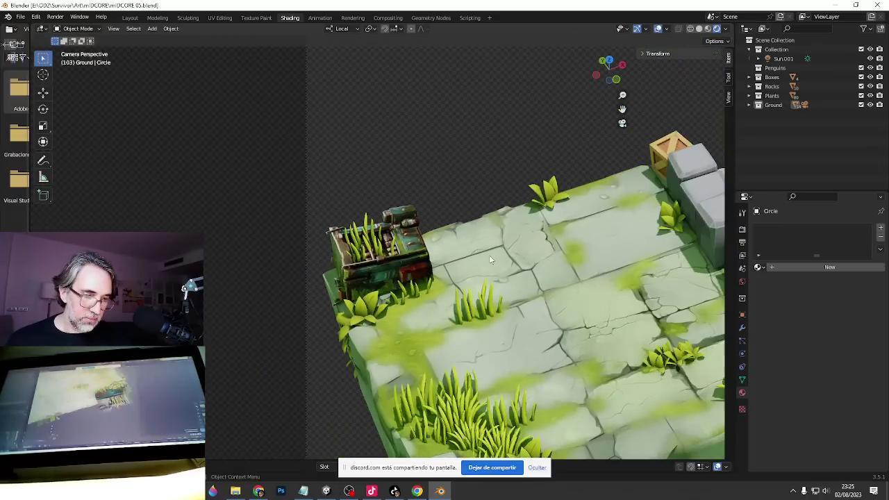
# Inspect the crates, blocks, plants and whole platform layout from a free perspective, and close Blender.
pyautogui.moveTo(528, 294); pyautogui.dragTo(398, 232)
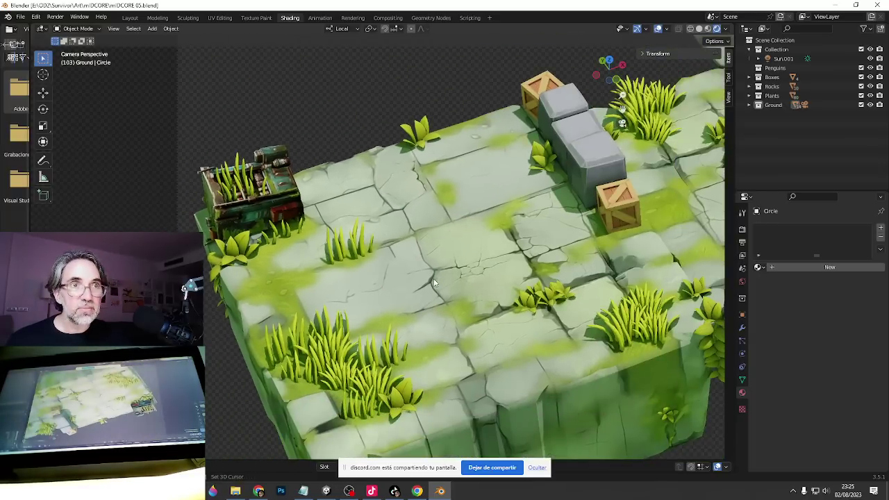
pyautogui.moveTo(439, 278); pyautogui.dragTo(390, 257)
pyautogui.moveTo(339, 290); pyautogui.dragTo(269, 283)
pyautogui.scroll(8, 267, 278)
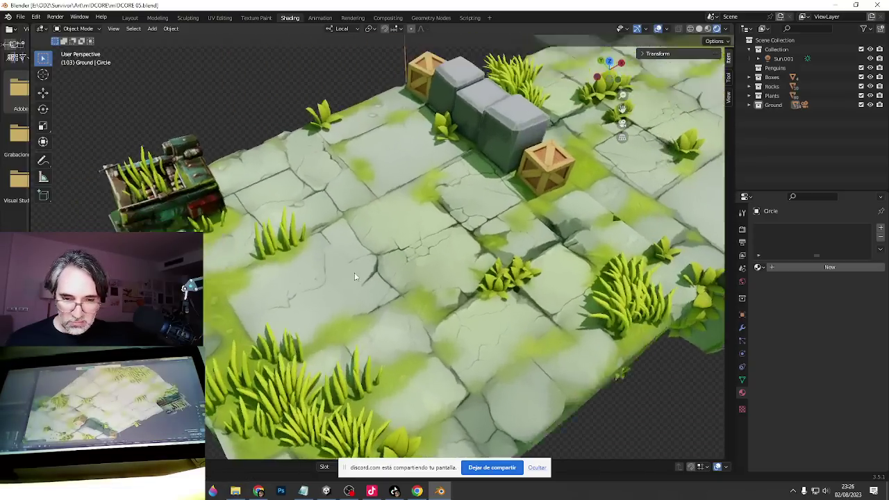
pyautogui.moveTo(356, 276); pyautogui.dragTo(344, 268)
pyautogui.scroll(-4, 345, 269)
pyautogui.moveTo(486, 266); pyautogui.dragTo(328, 276)
pyautogui.scroll(-4, 401, 277)
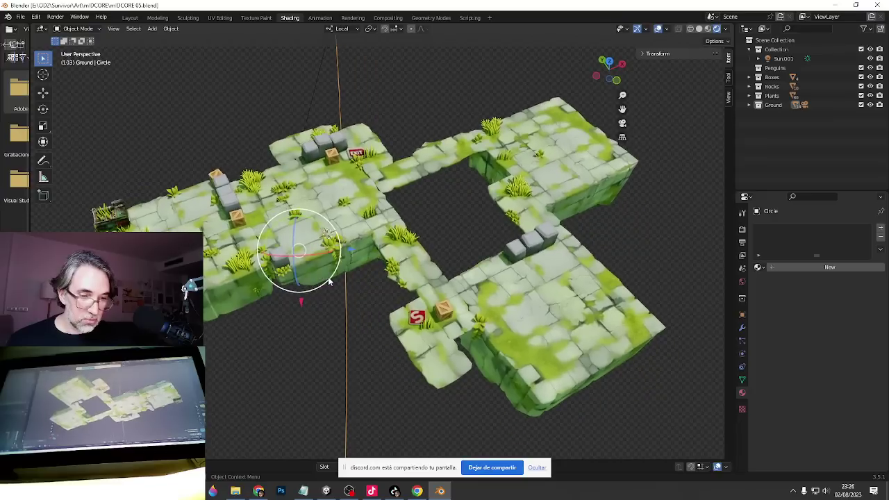
pyautogui.scroll(-3, 358, 277)
pyautogui.scroll(5, 357, 276)
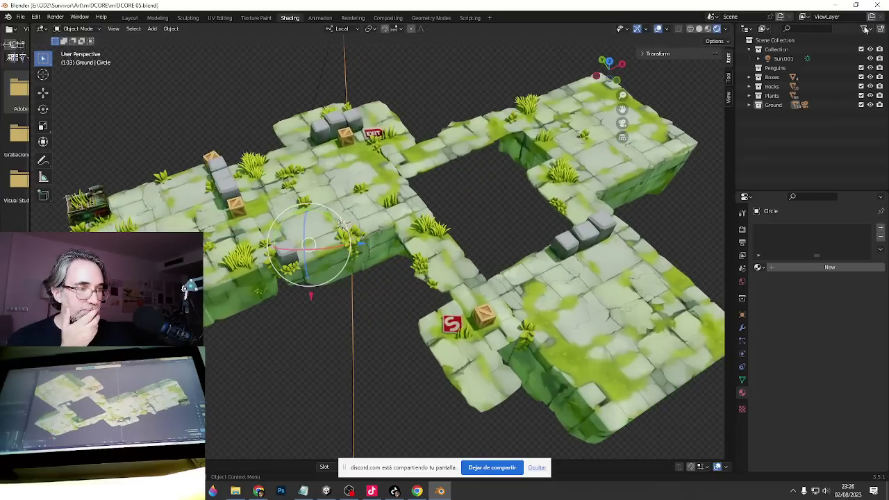
pyautogui.click(879, 4)
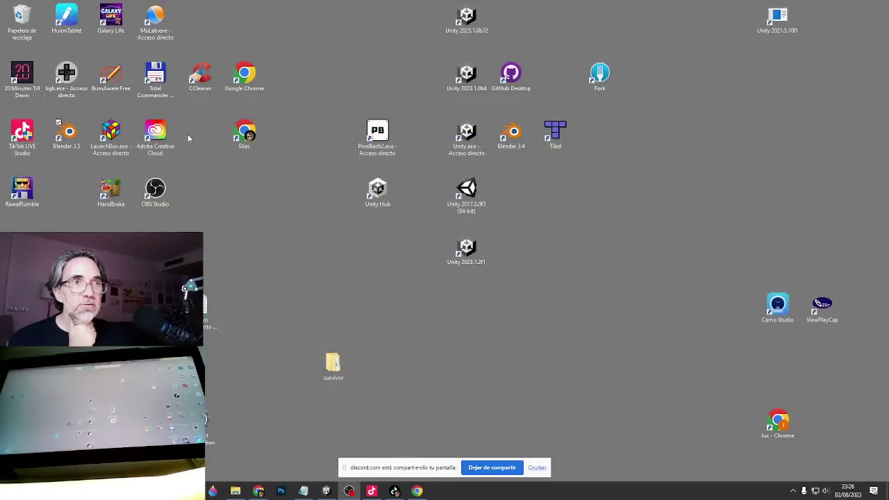